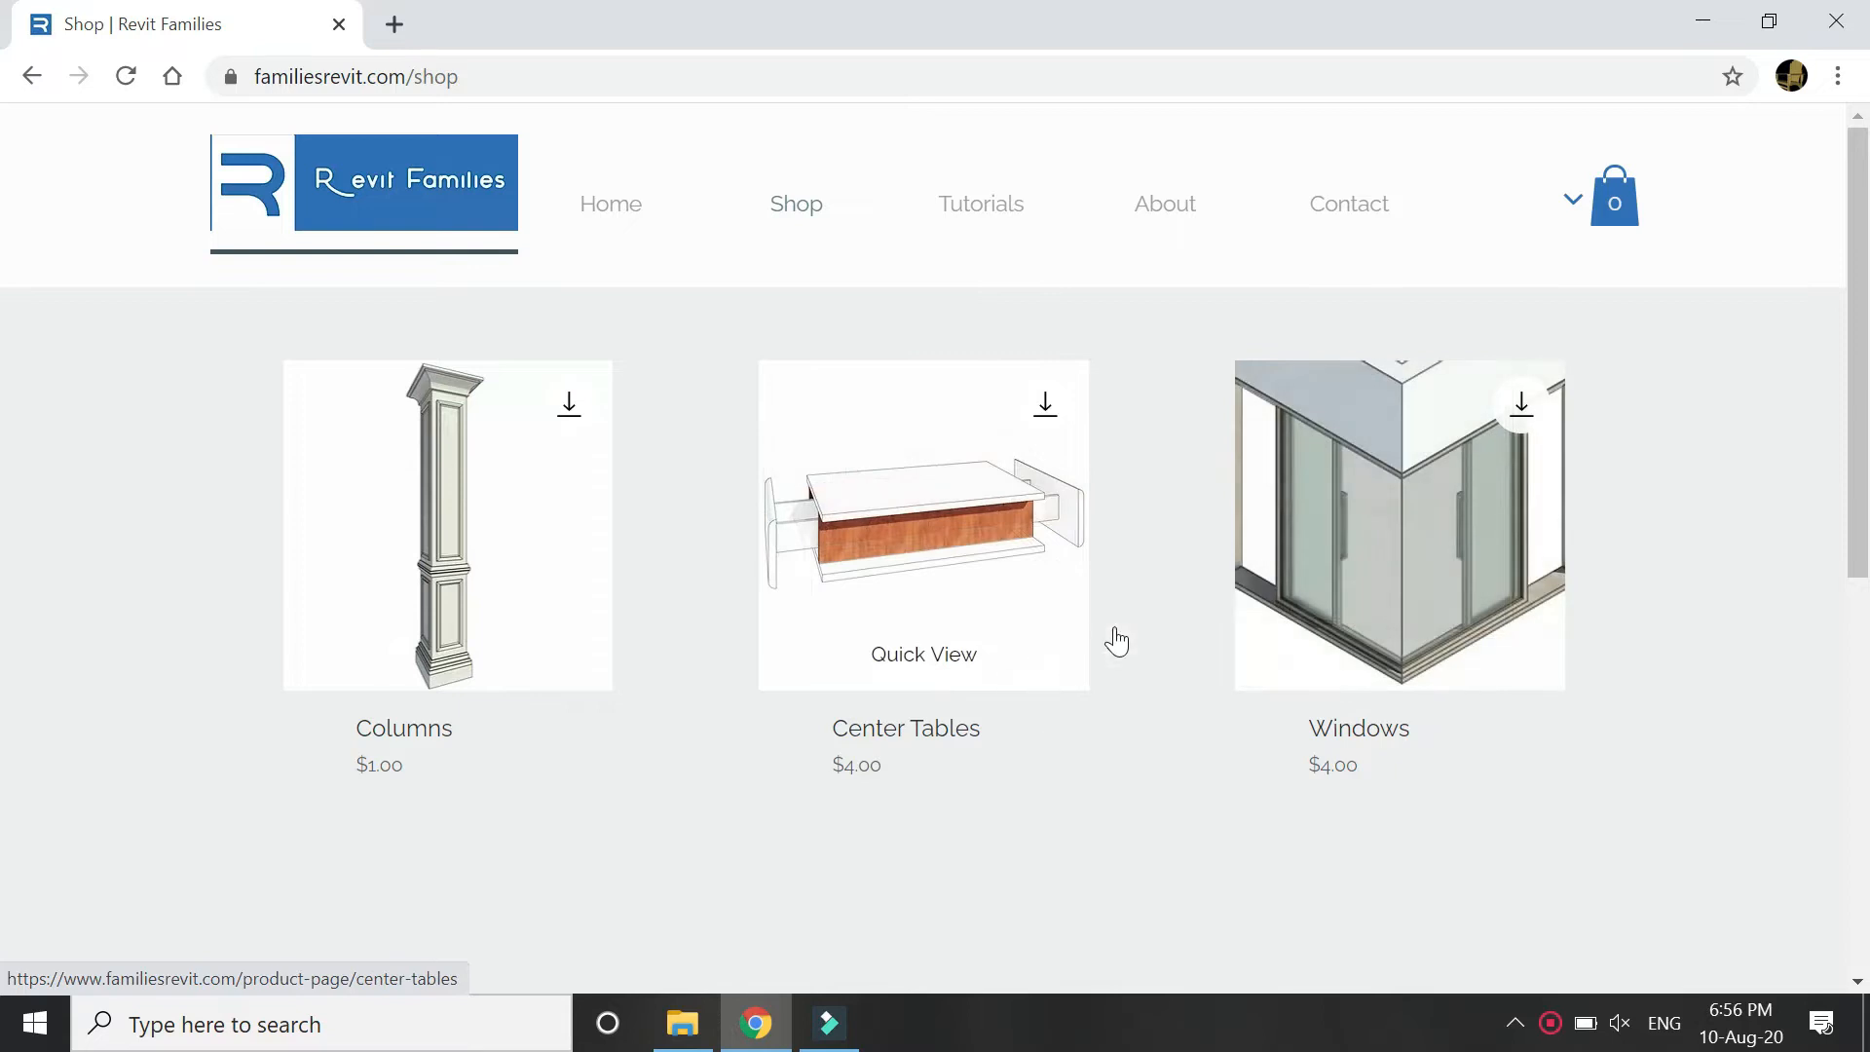
Open the Center Tables product page and scroll through its details.
left_click(970, 507)
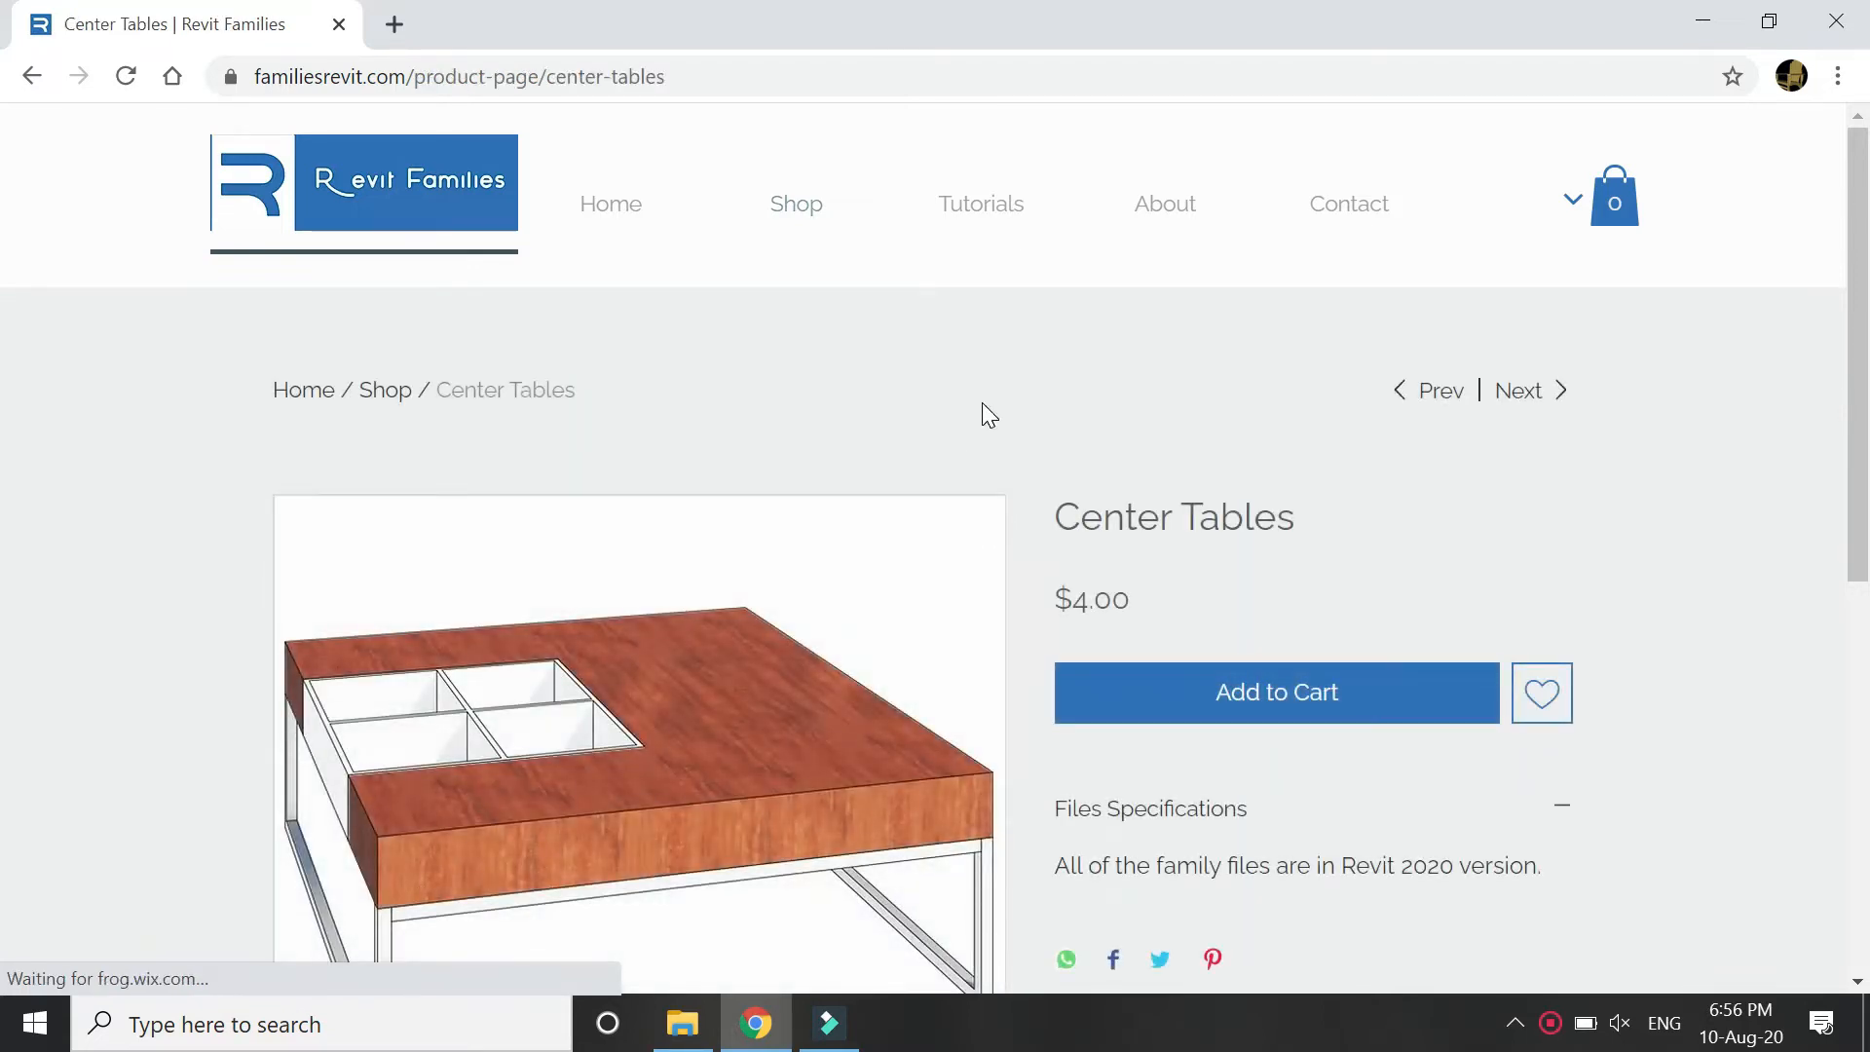
scroll(984, 404, "down", 7)
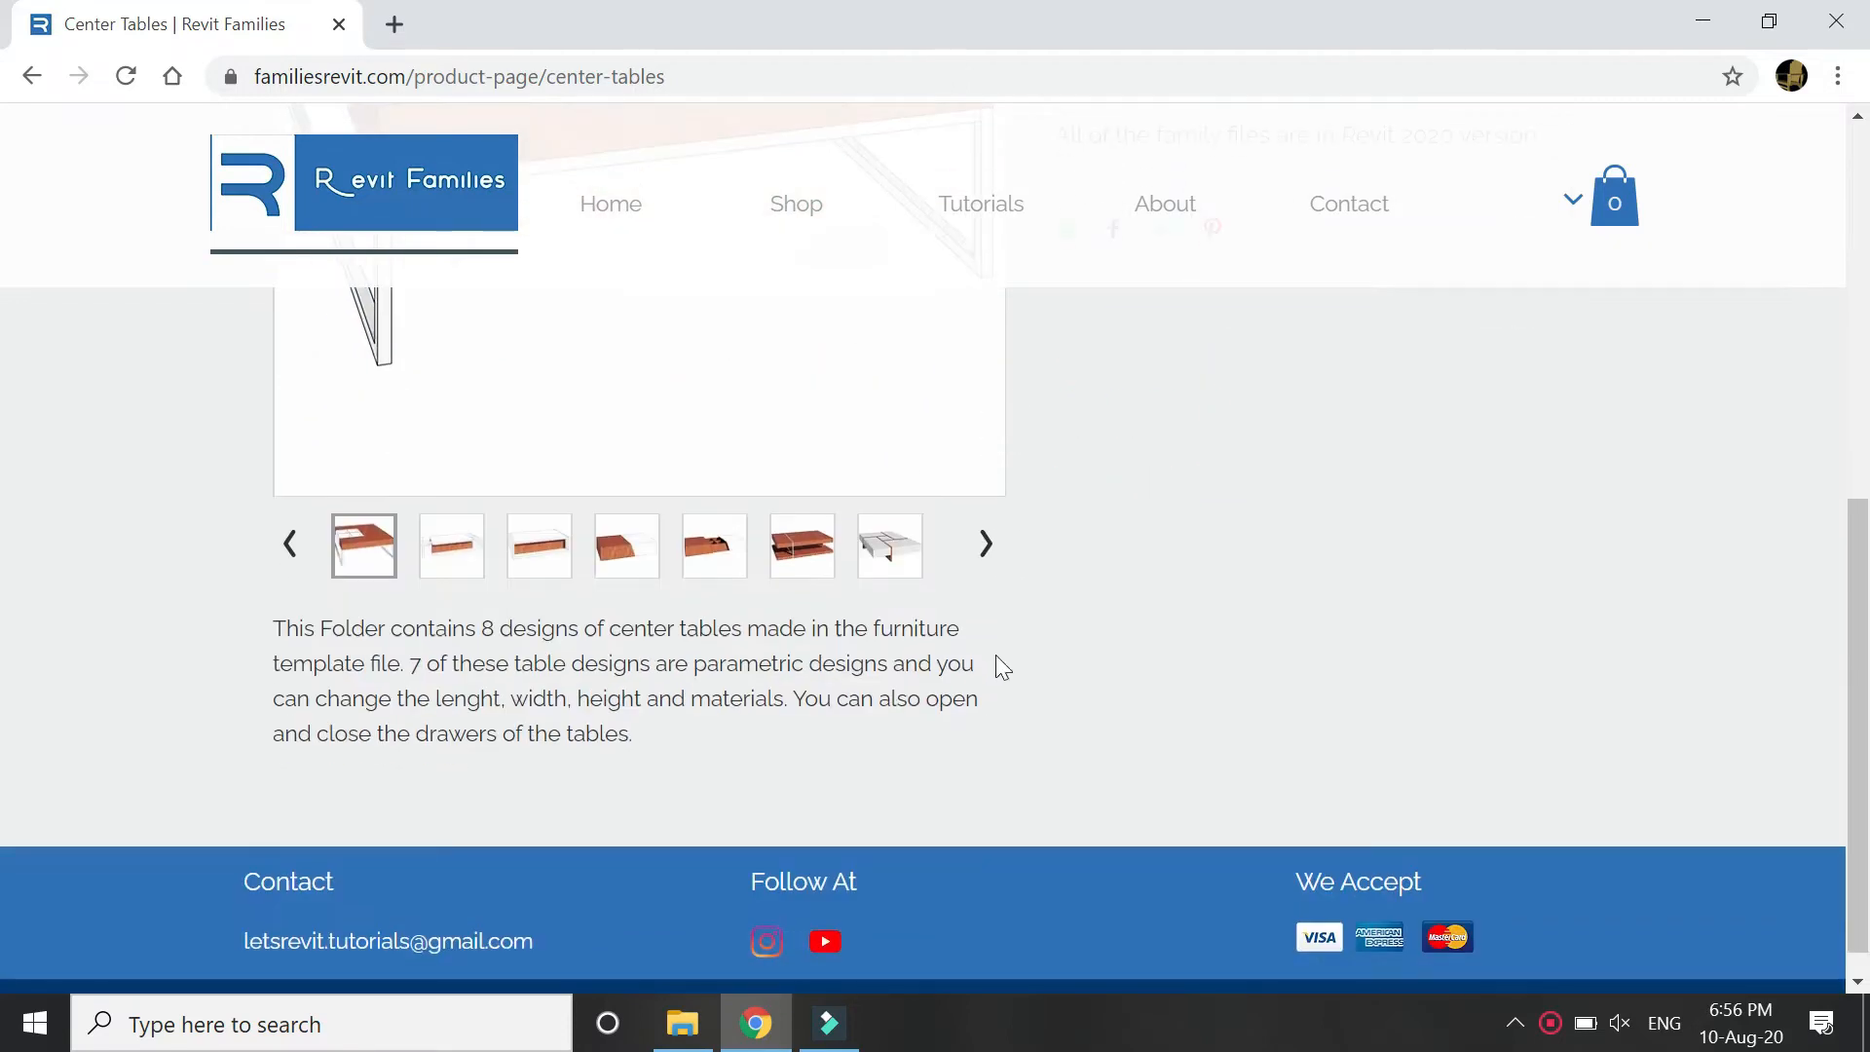
scroll(1003, 667, "up", 3)
scroll(1013, 672, "down", 3)
scroll(1013, 672, "up", 2)
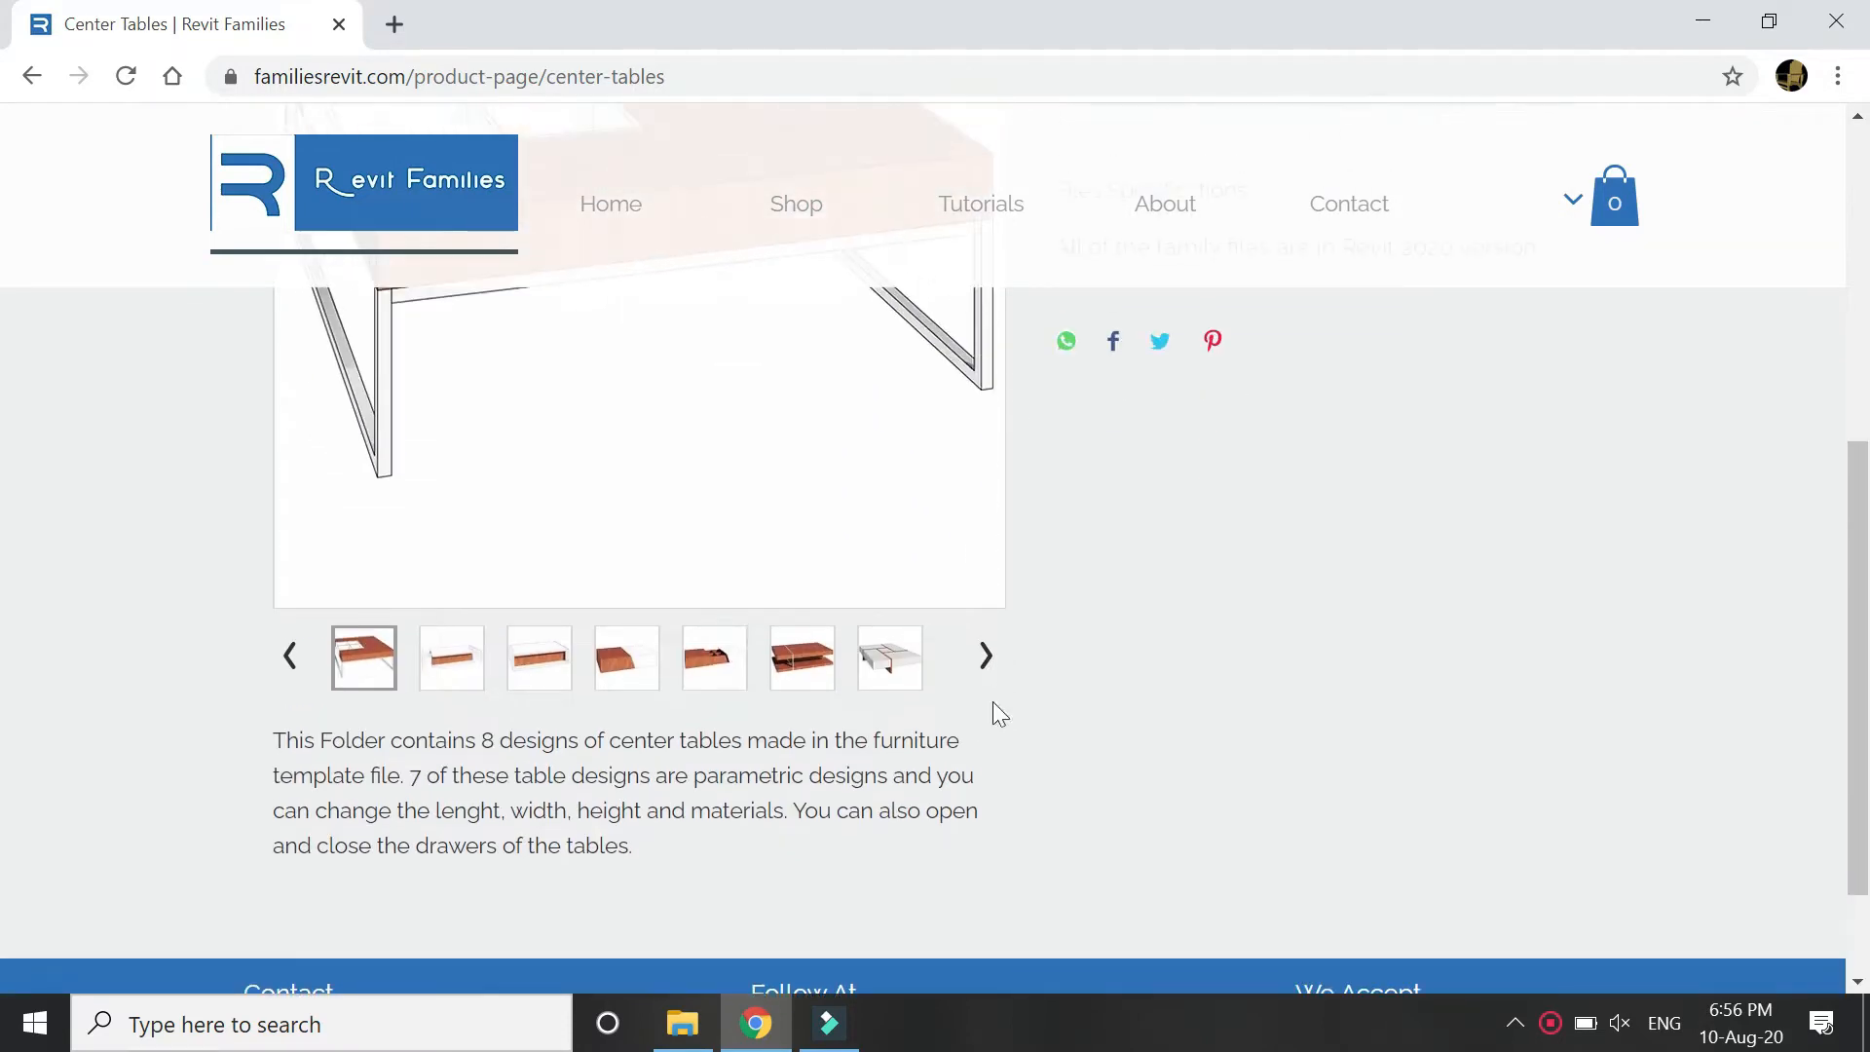
scroll(968, 735, "up", 3)
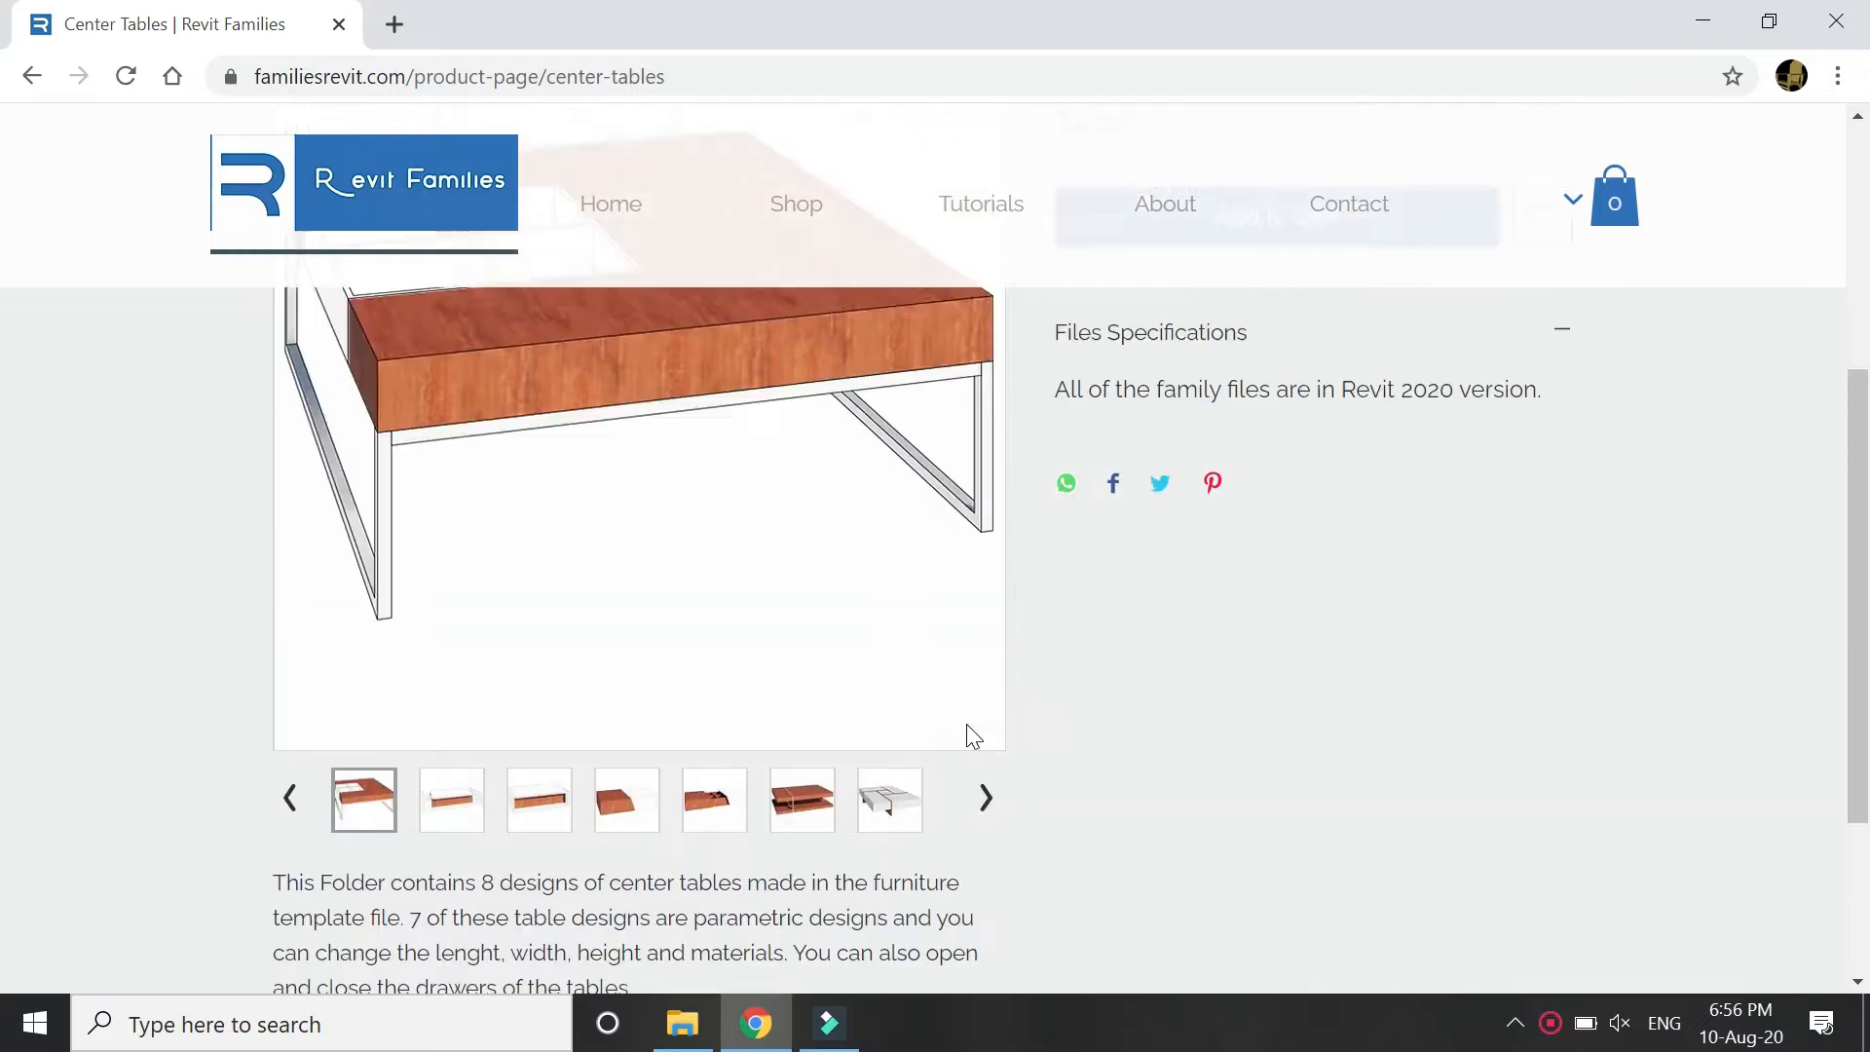
Flip through six table designs in the gallery, then go to Shop and the Tutorials page.
left_click(984, 947)
left_click(984, 947)
left_click(984, 947)
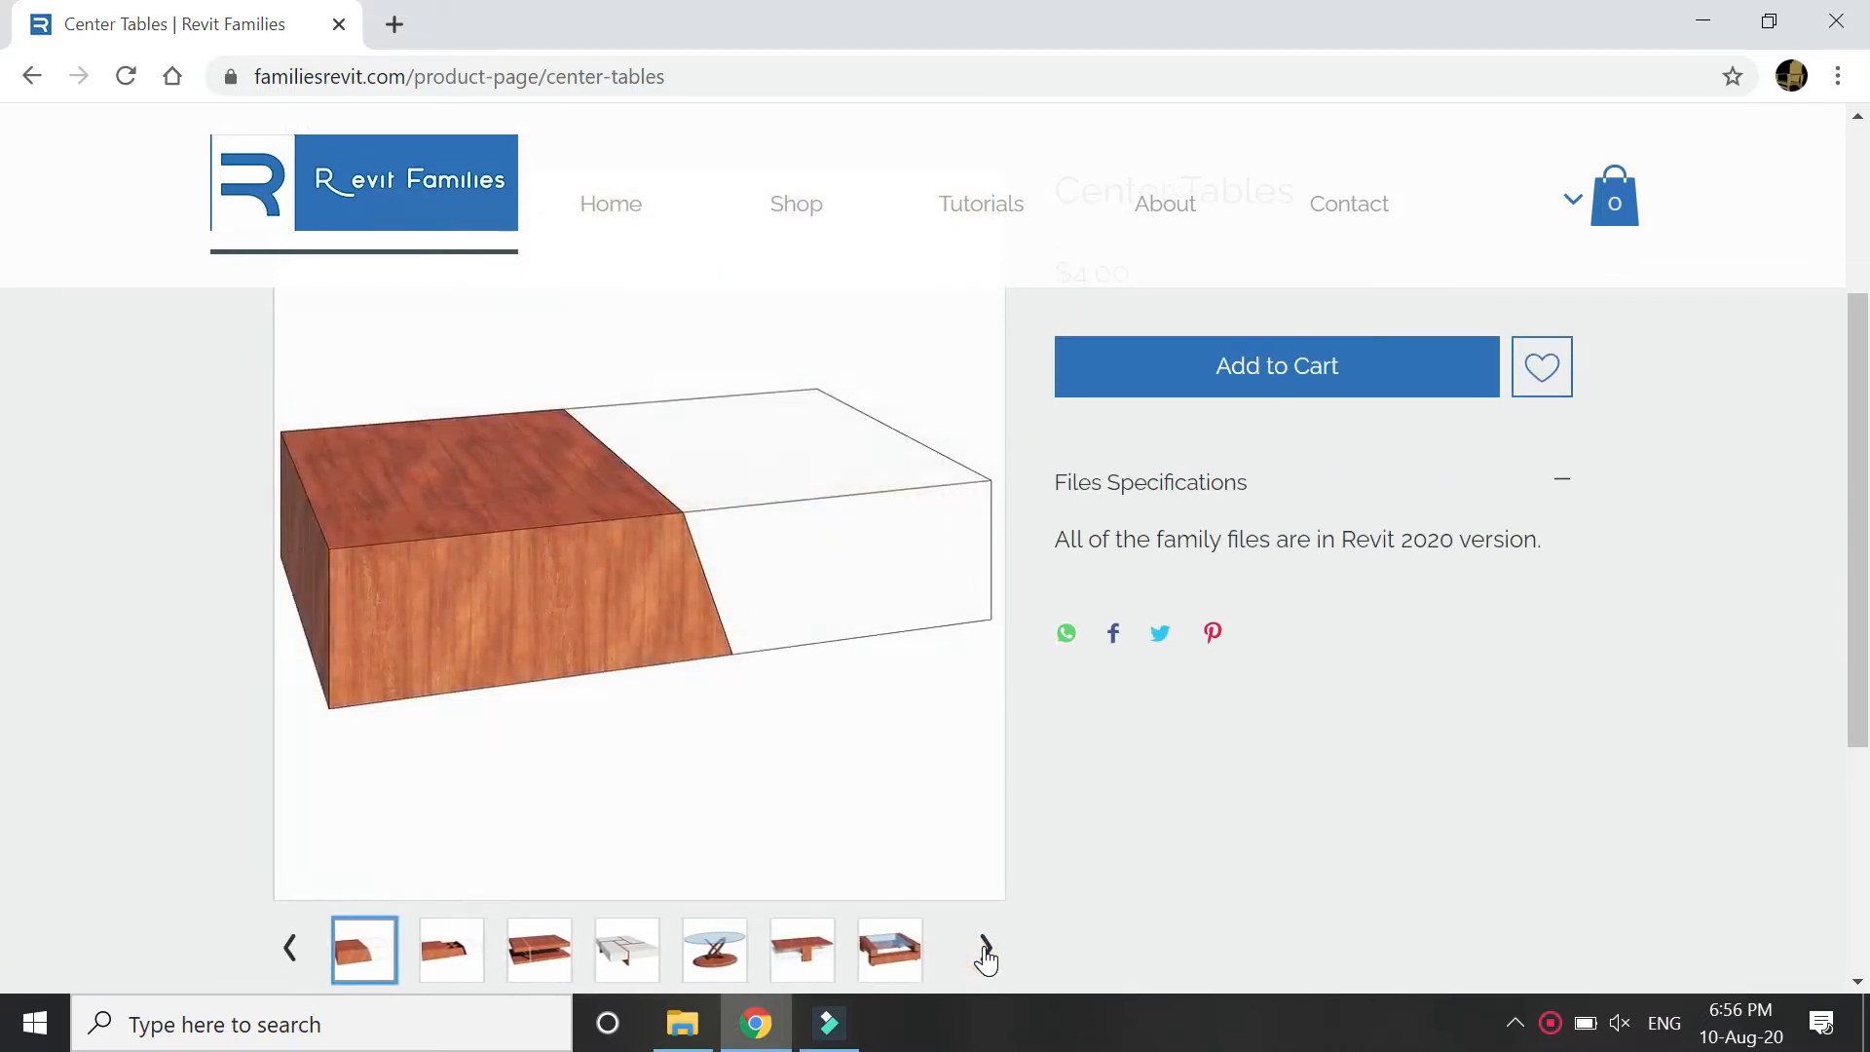
left_click(984, 947)
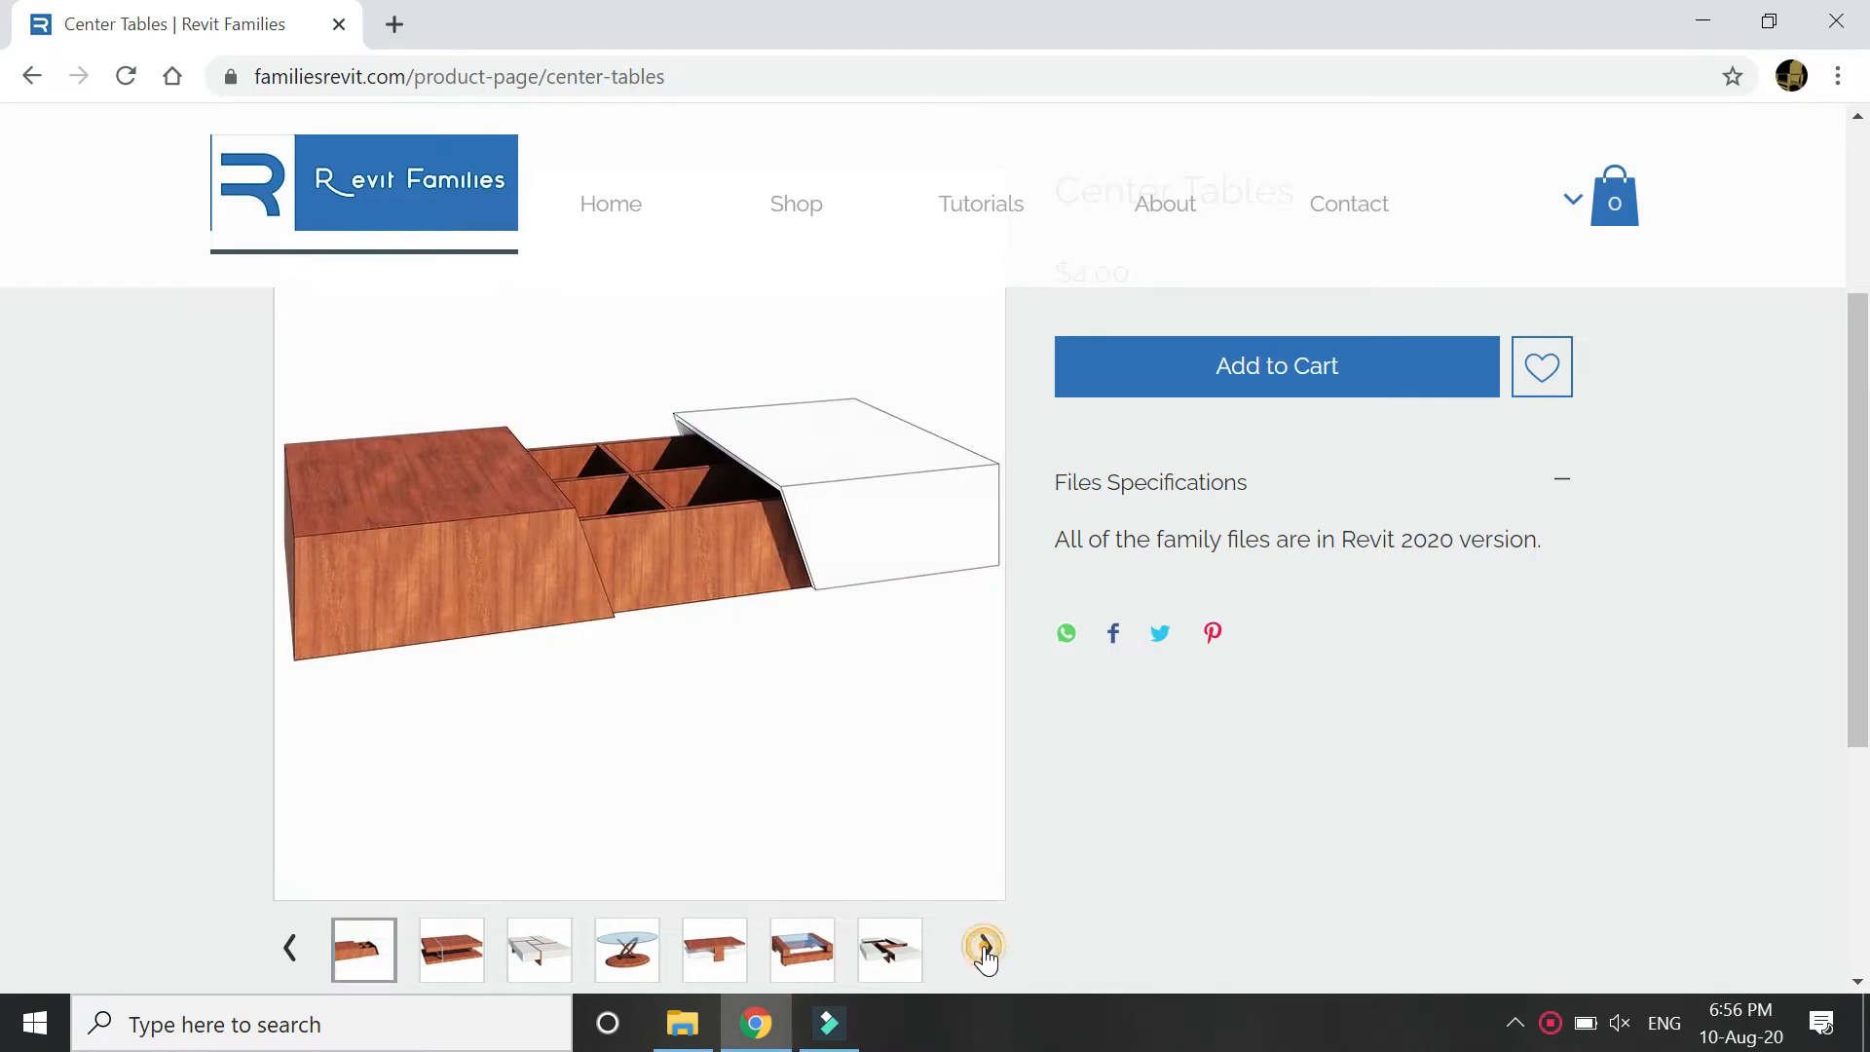
left_click(984, 947)
left_click(984, 947)
scroll(1020, 888, "up", 2)
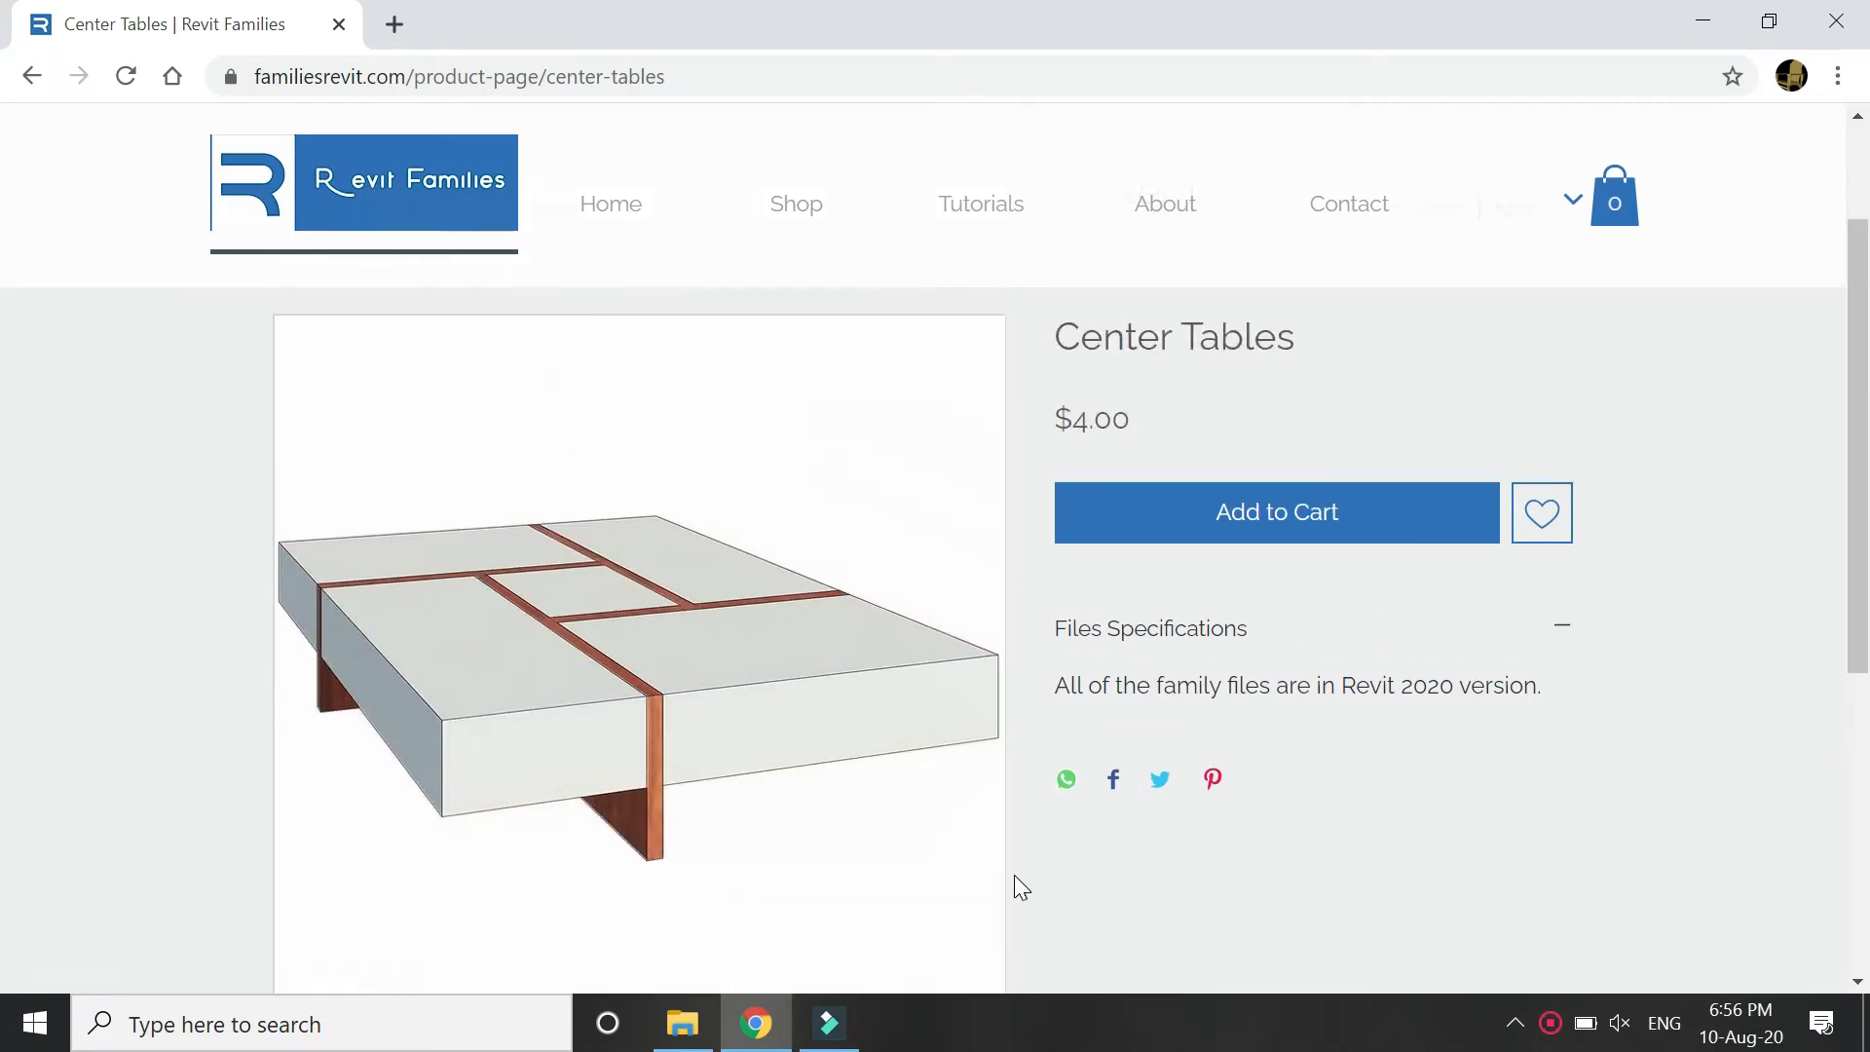
scroll(1020, 888, "up", 2)
left_click(792, 208)
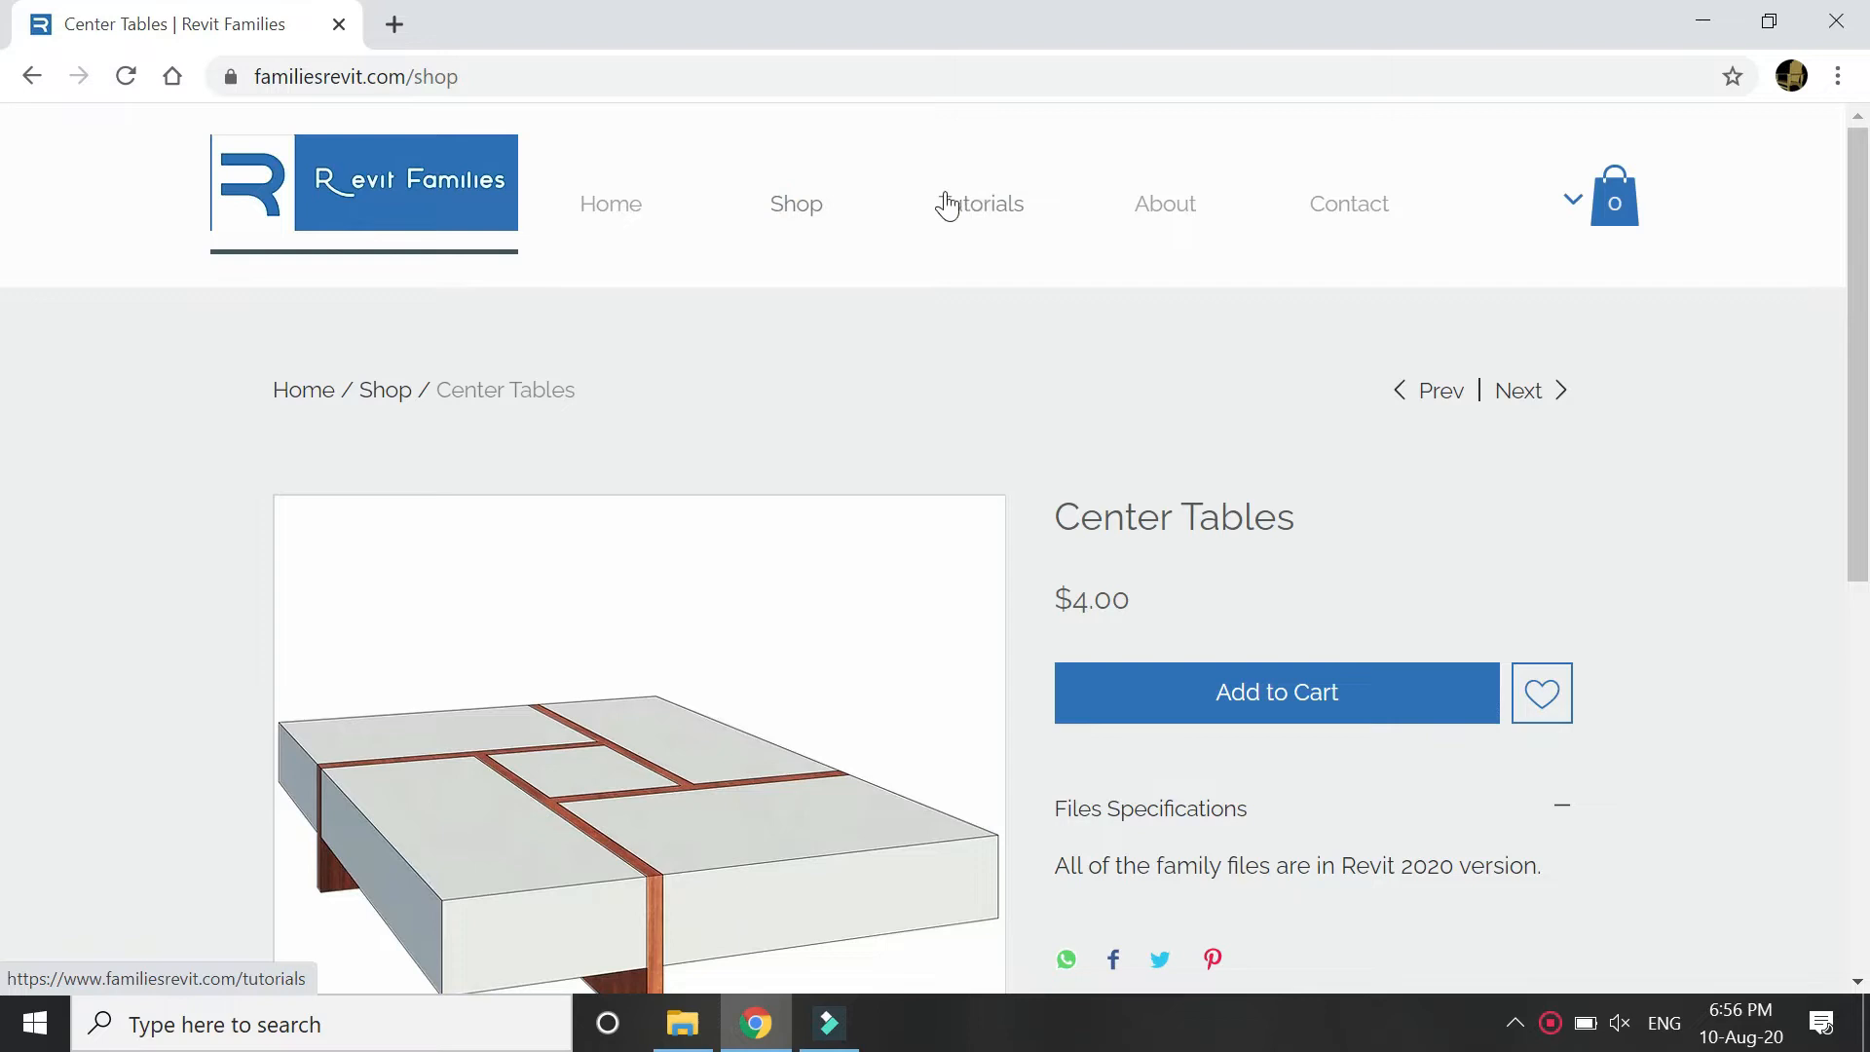
left_click(981, 214)
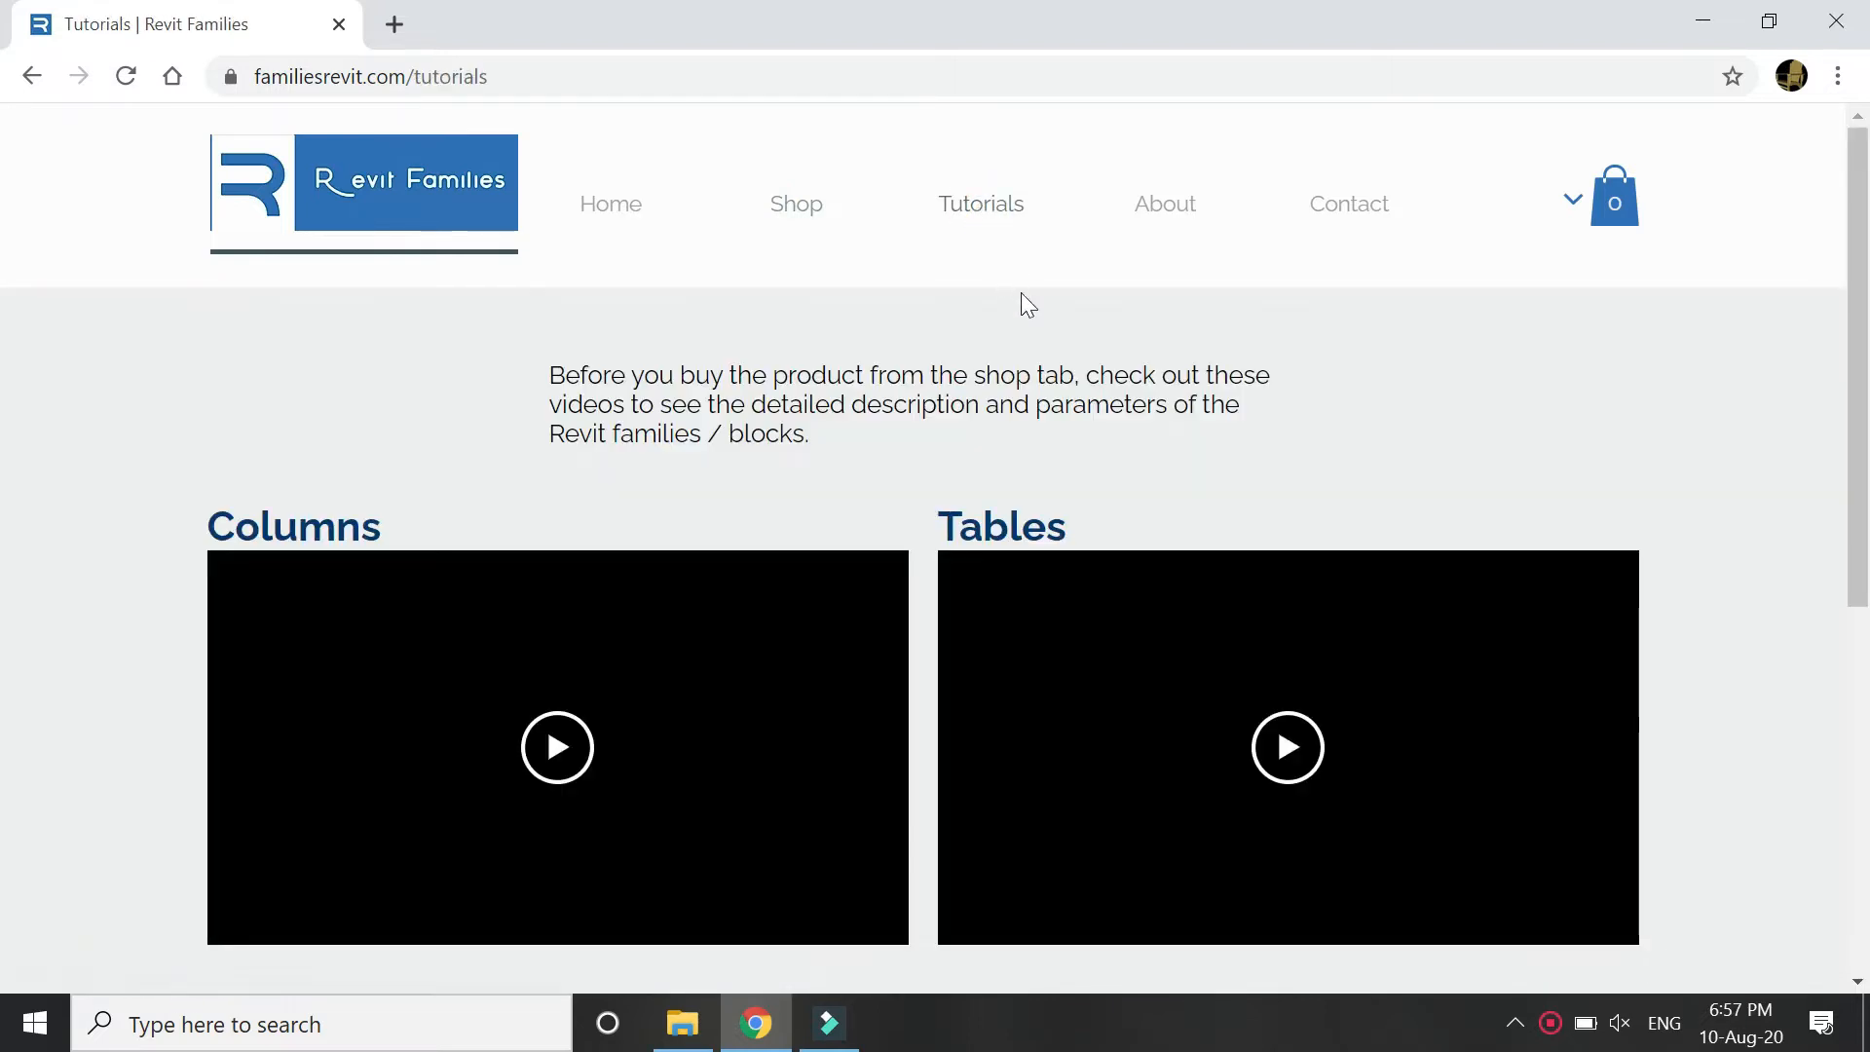
Scroll down to the Windows and Doors tutorial videos and back up to Columns and Tables.
scroll(1767, 563, "down", 7)
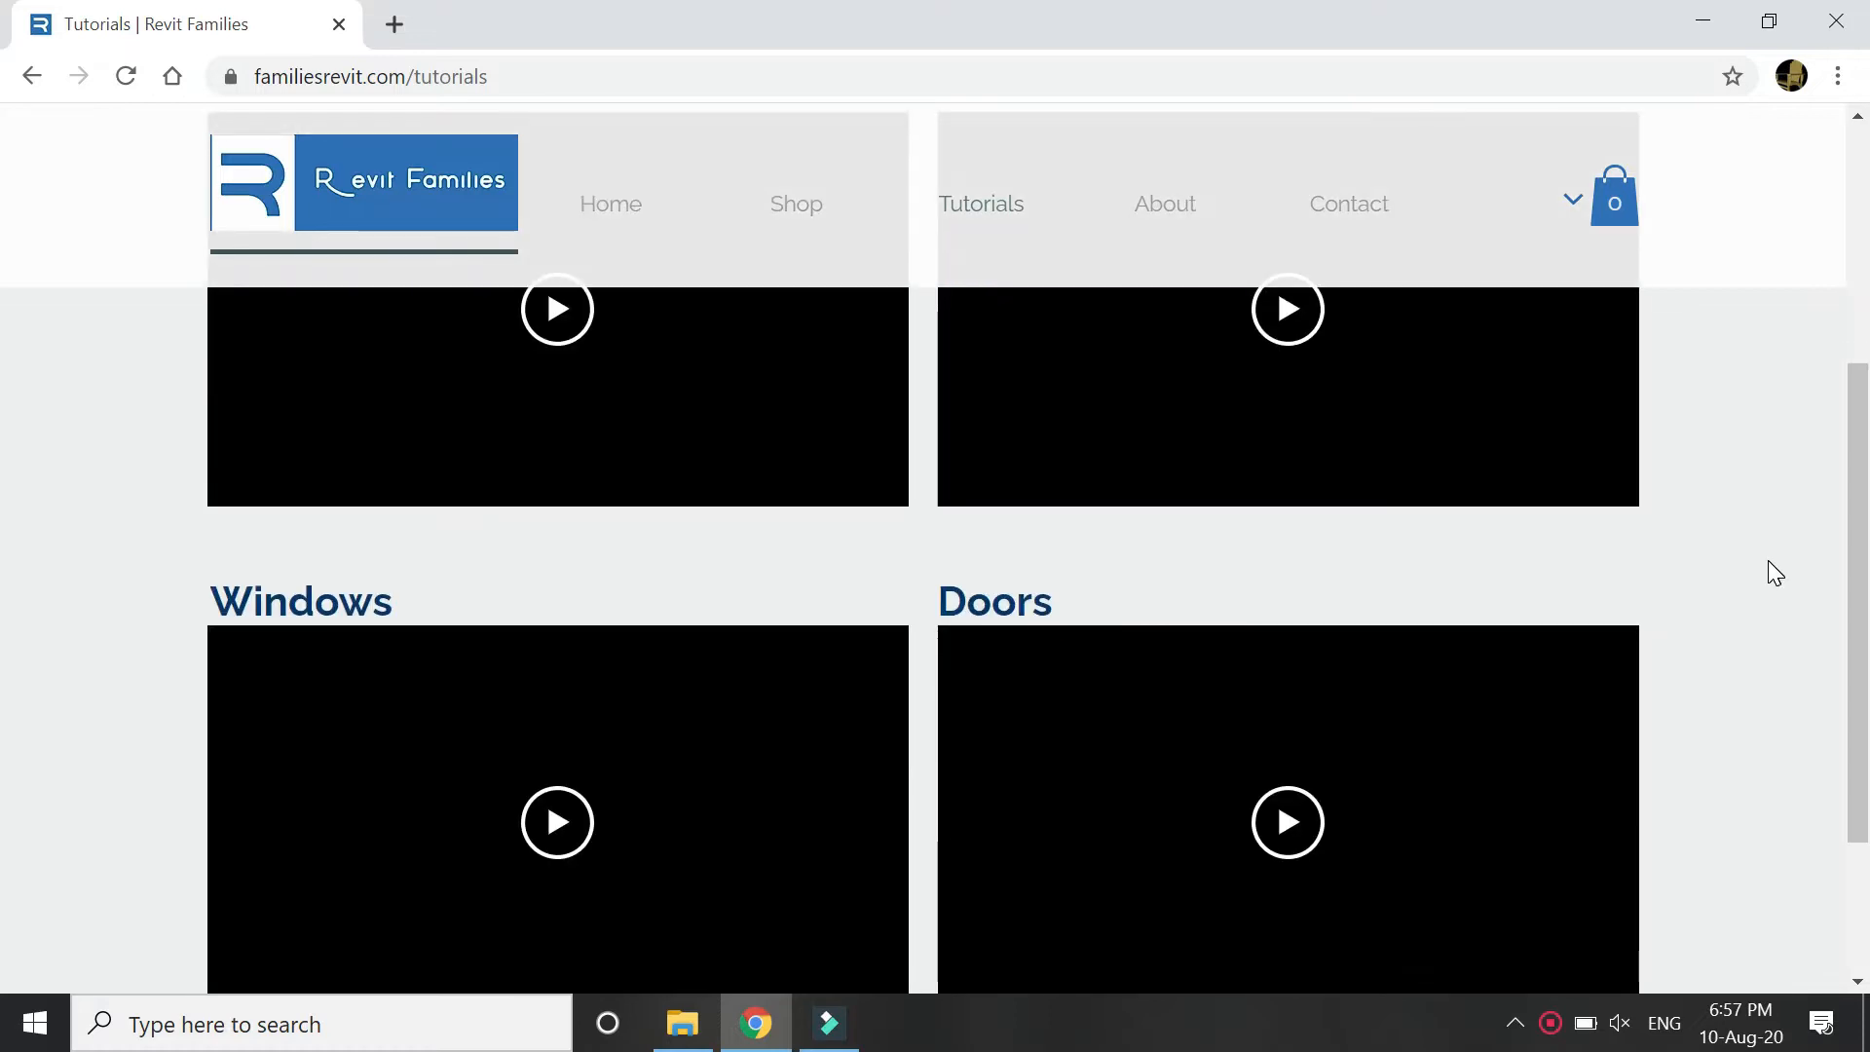
scroll(1548, 647, "up", 5)
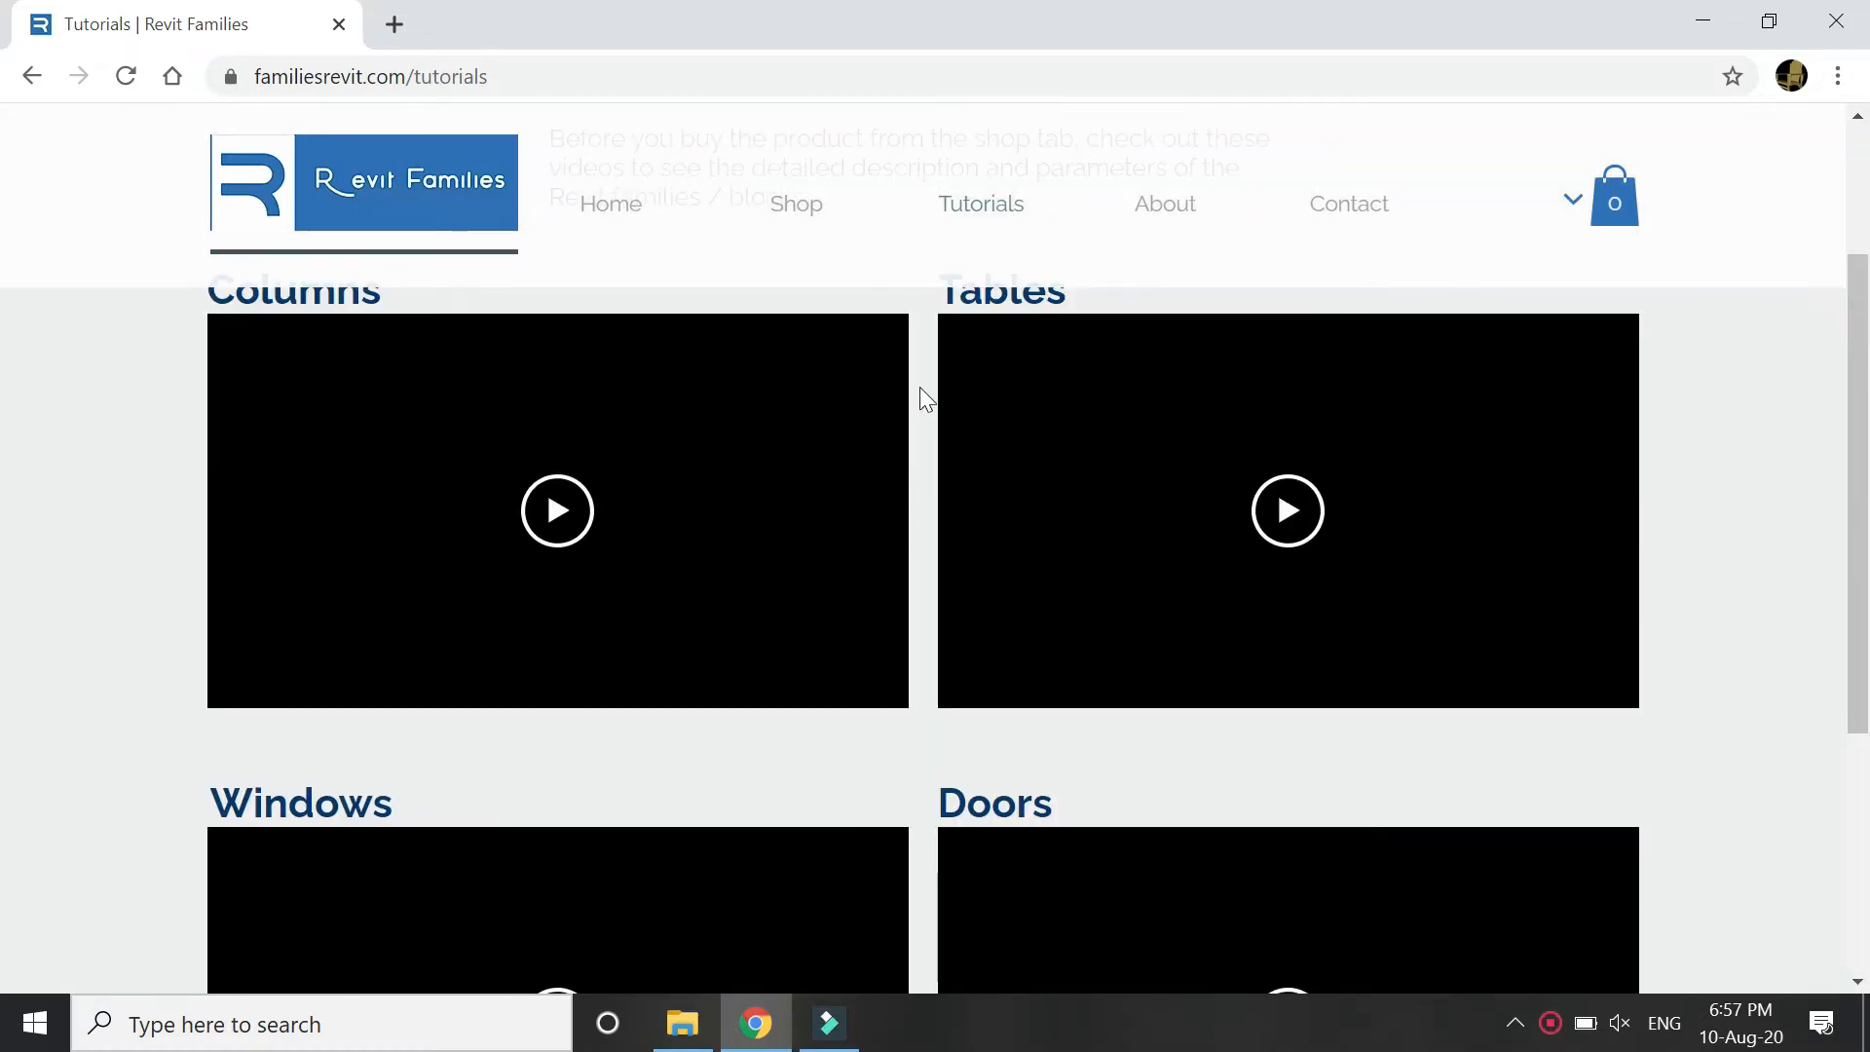
scroll(917, 400, "up", 1)
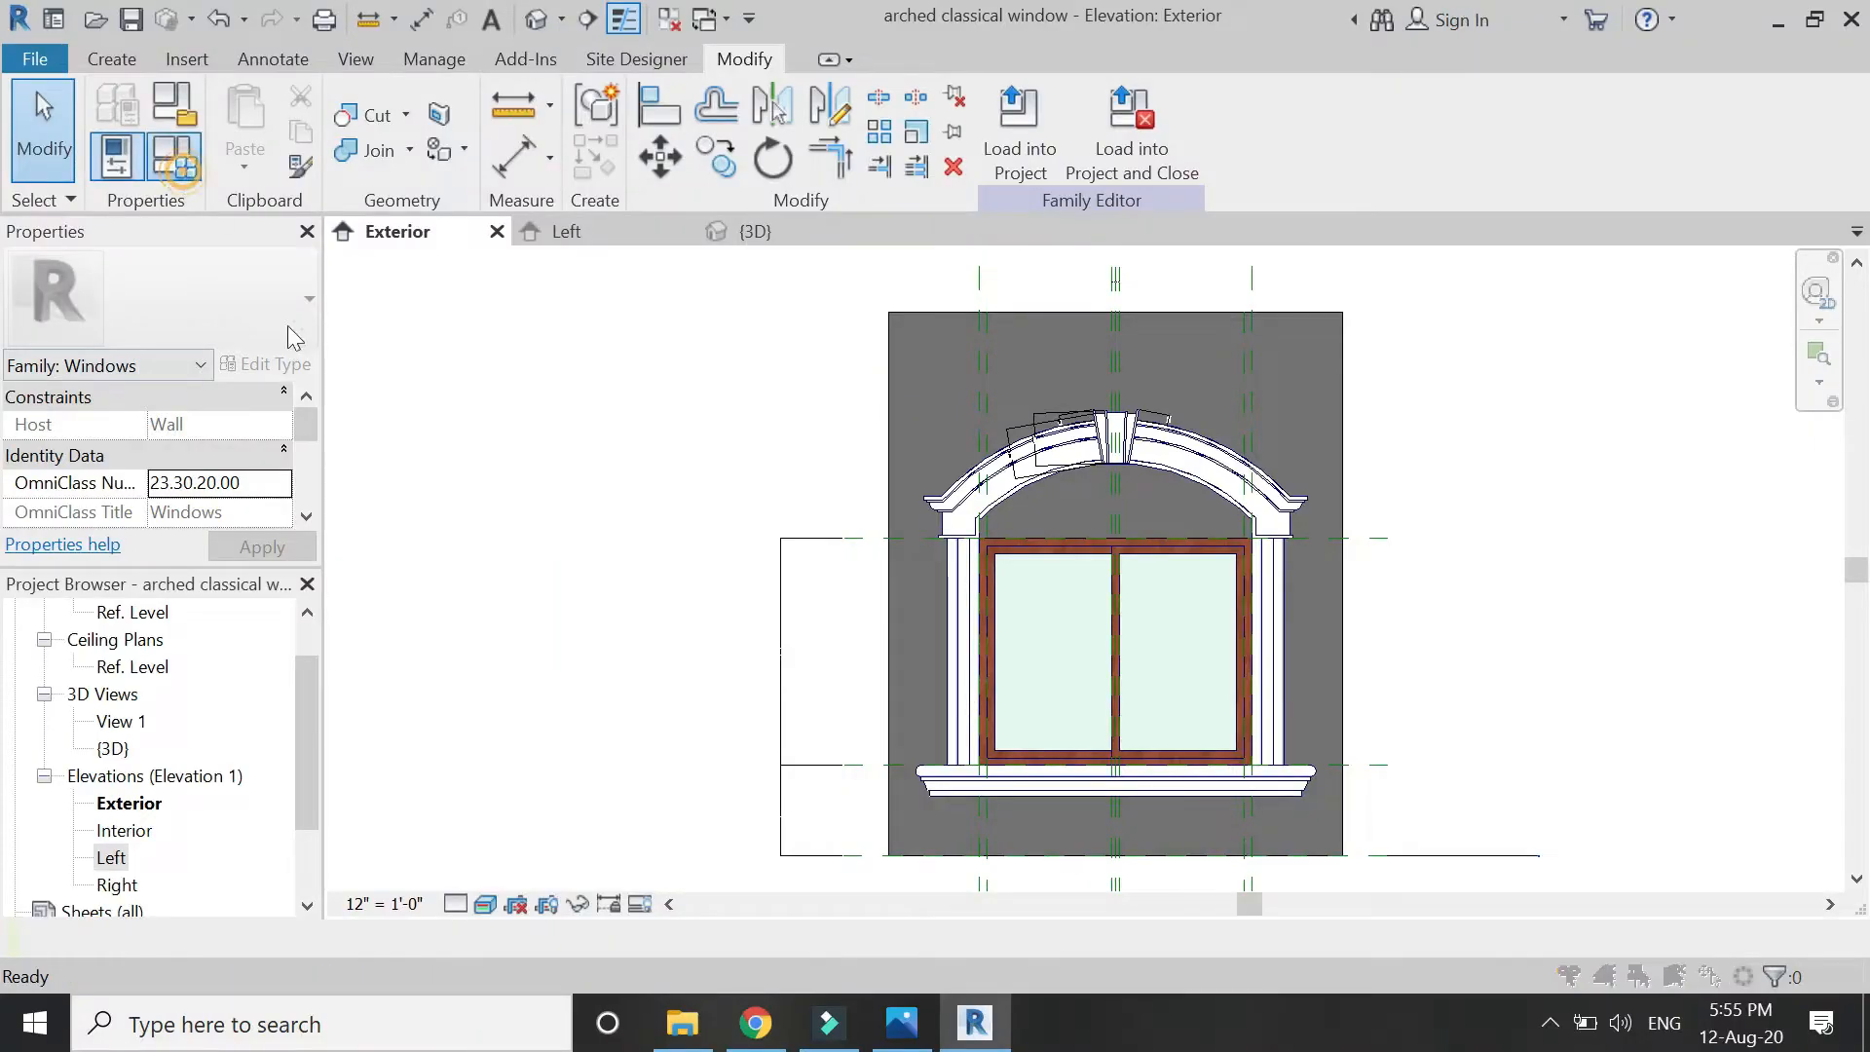
In Family Types, apply Height 6'0", then Width 3'0" and then 5'0".
left_click(173, 160)
left_click(341, 530)
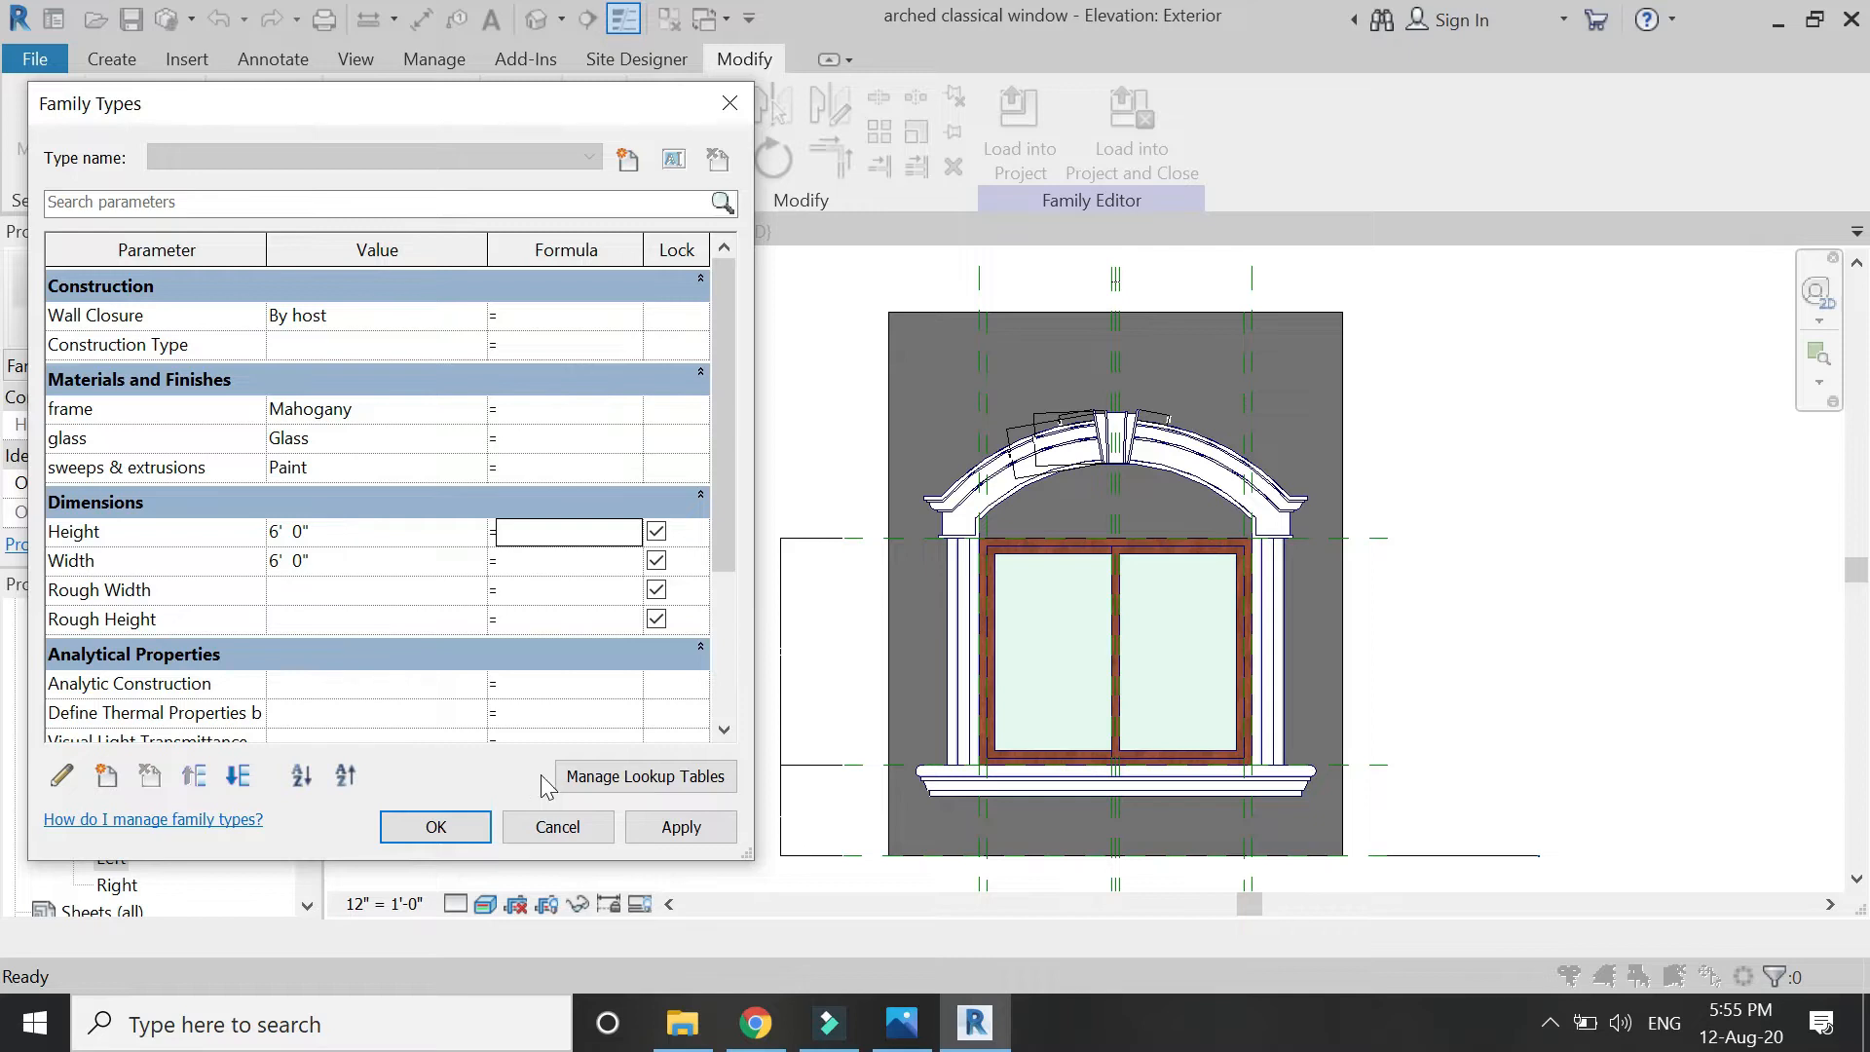
left_click(654, 830)
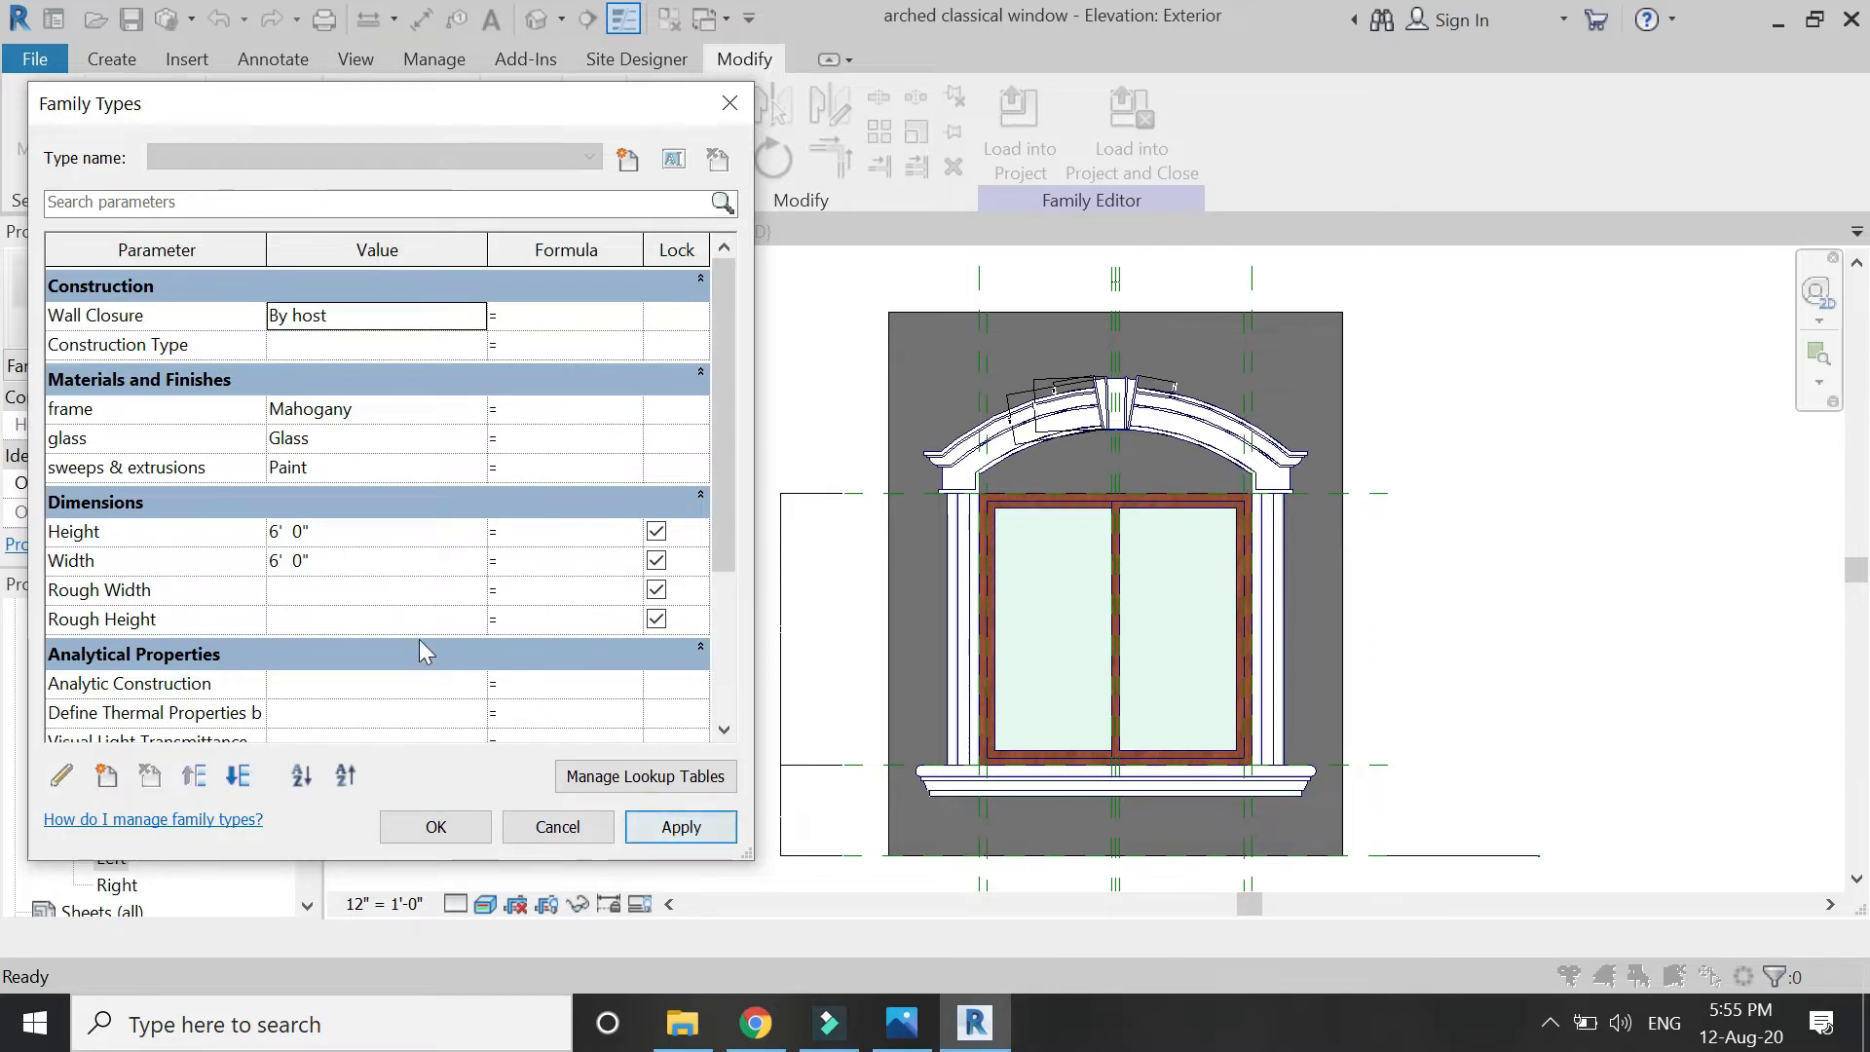
left_click(390, 562)
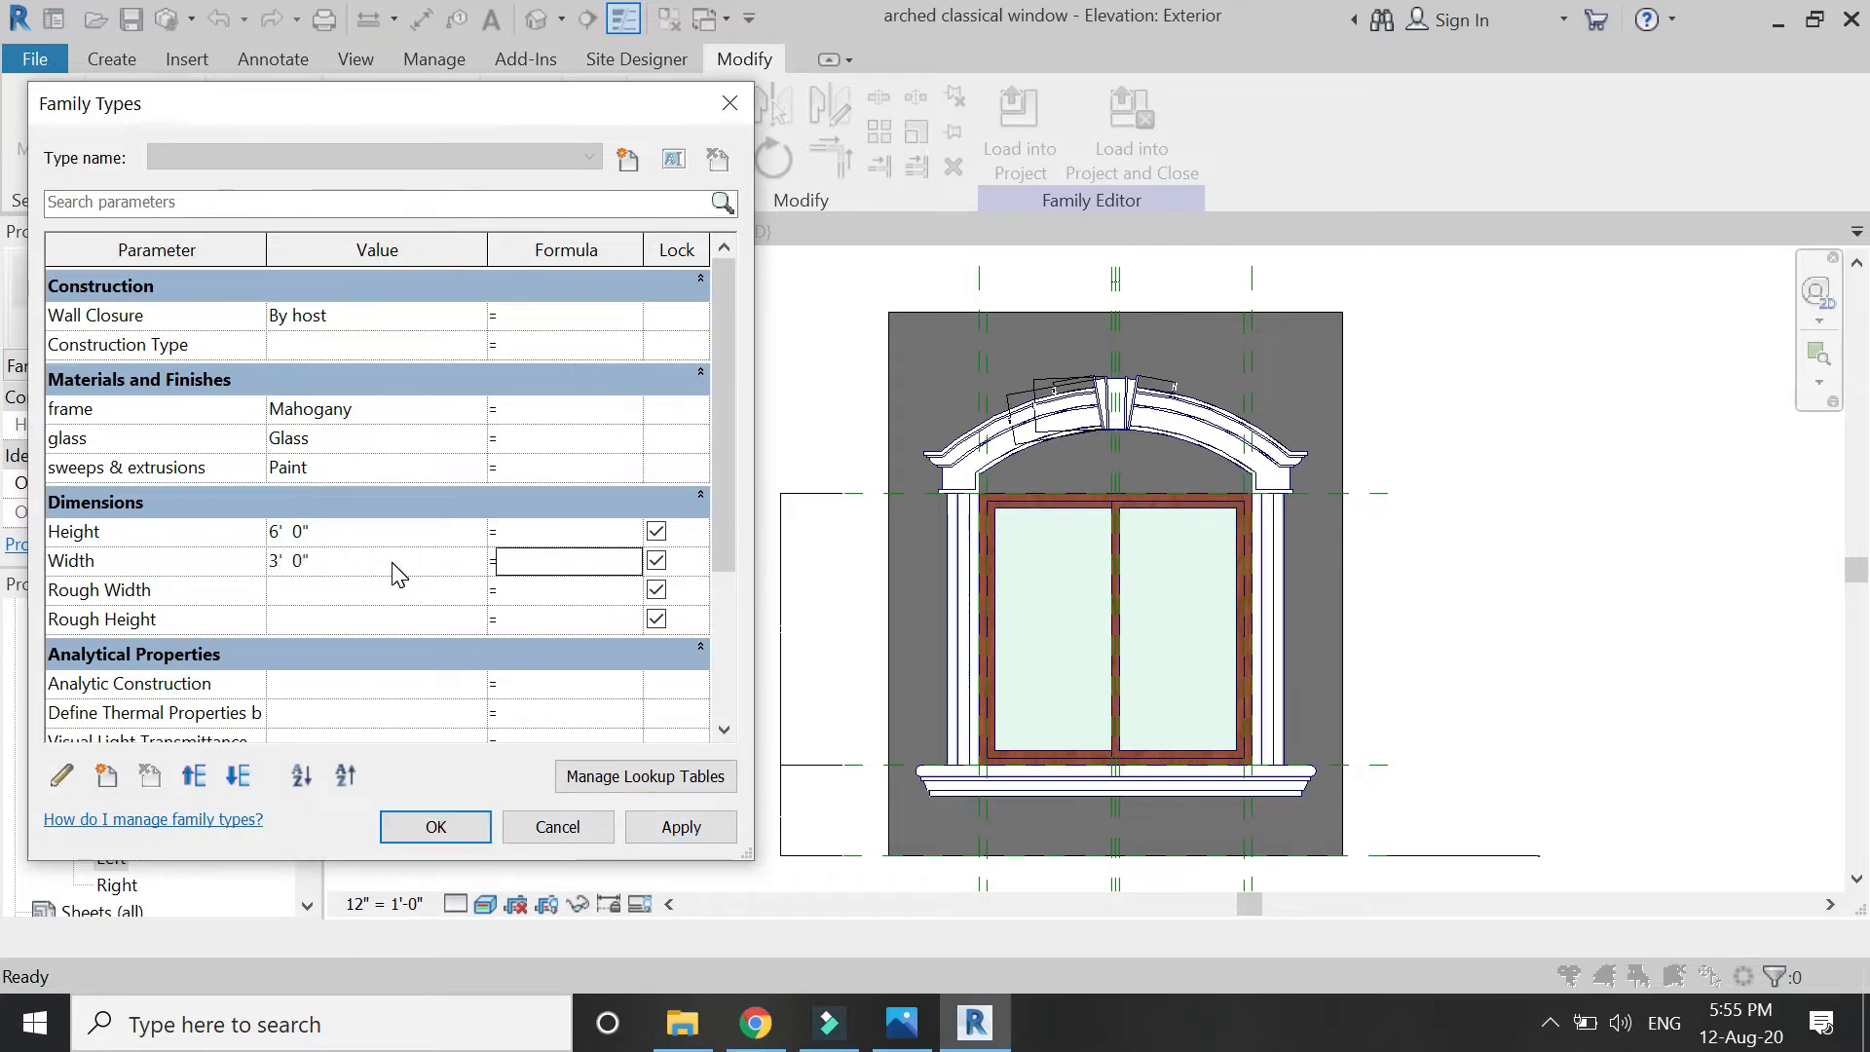
left_click(679, 835)
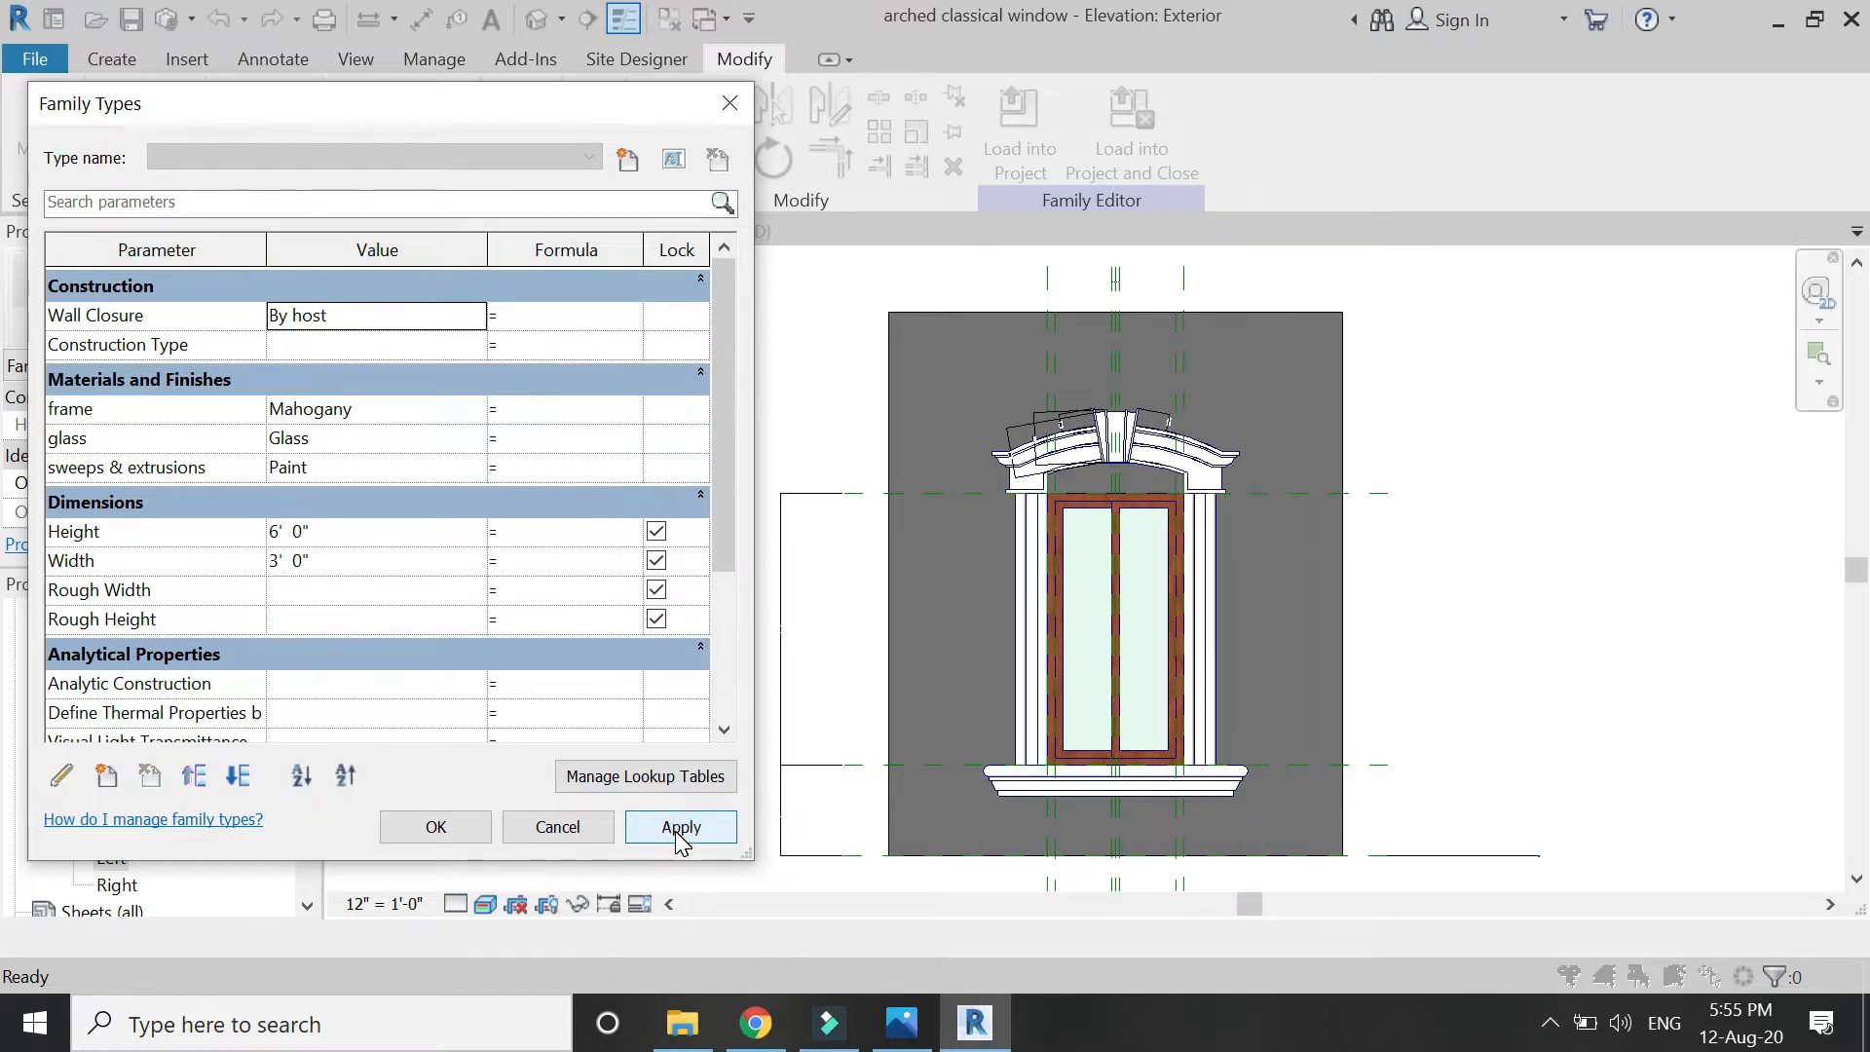
left_click(339, 560)
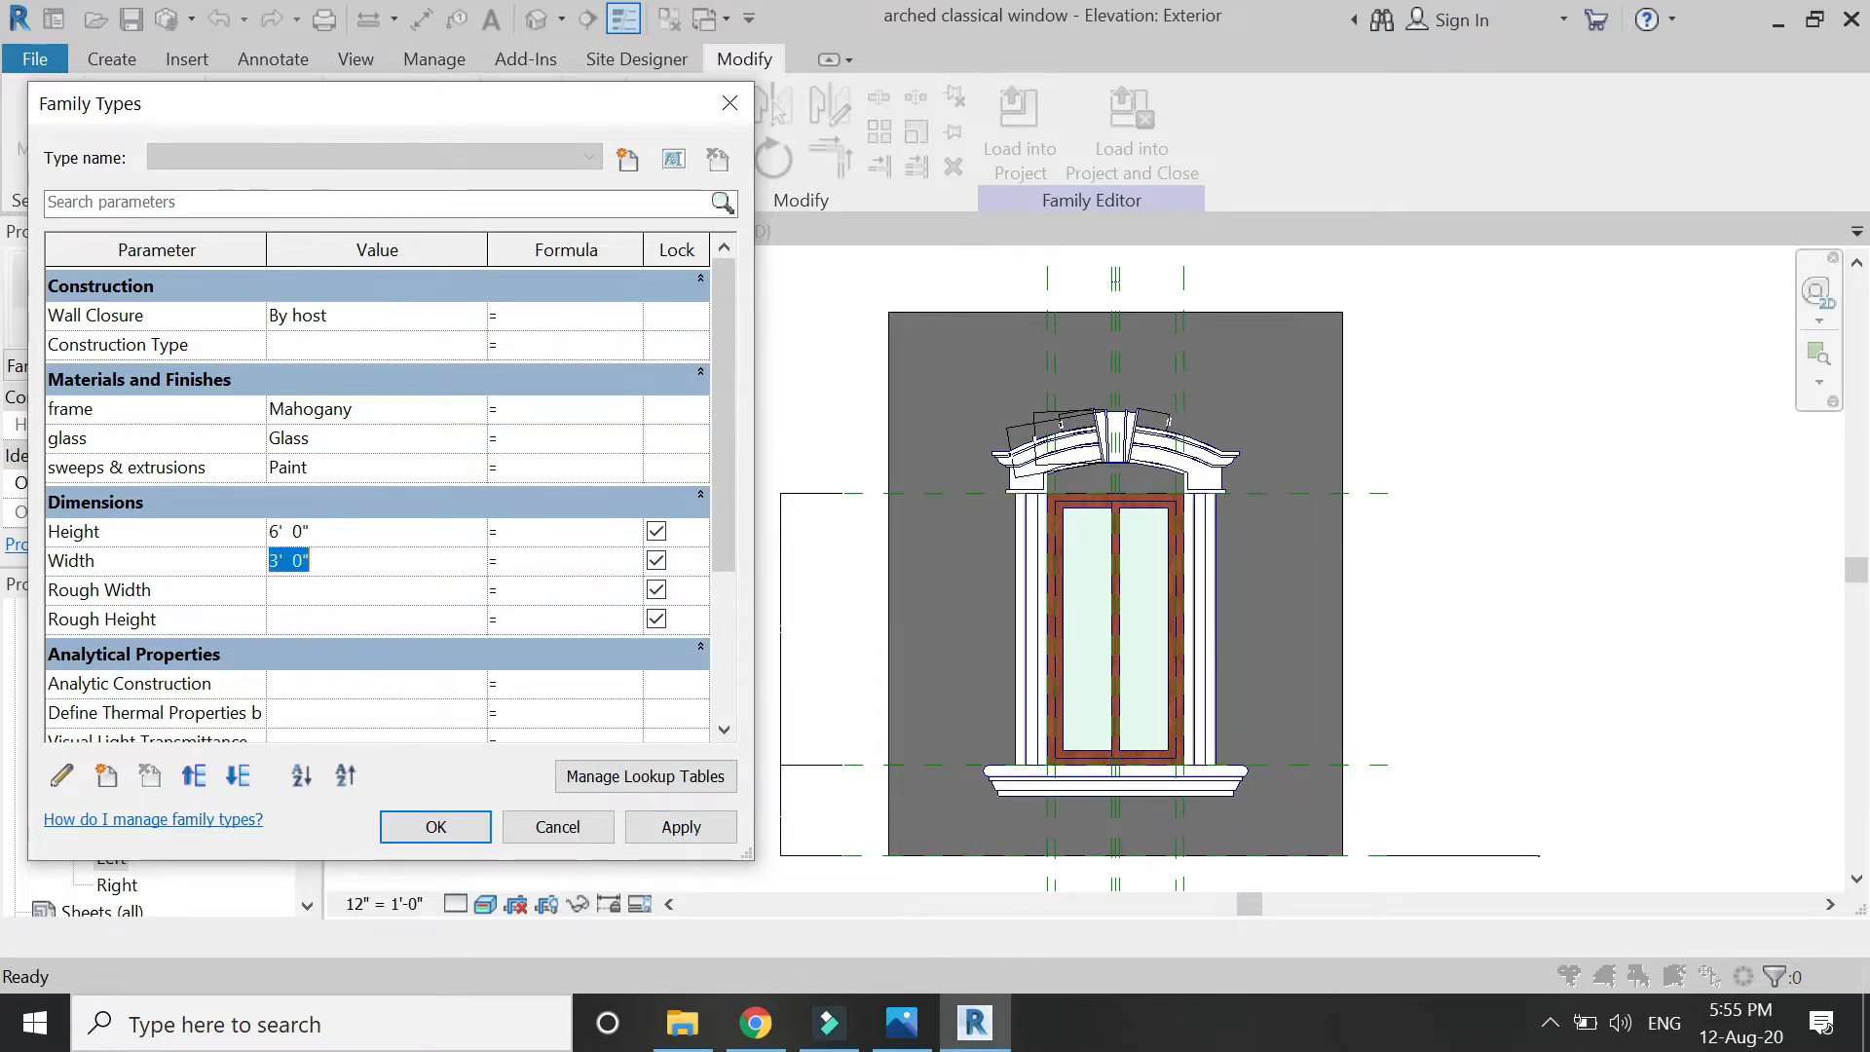
left_click(670, 827)
Apply a Default Sill Height of 3' 0" and accept the Family Types changes.
scroll(338, 568, "down", 3)
scroll(338, 568, "down", 1)
left_click(374, 648)
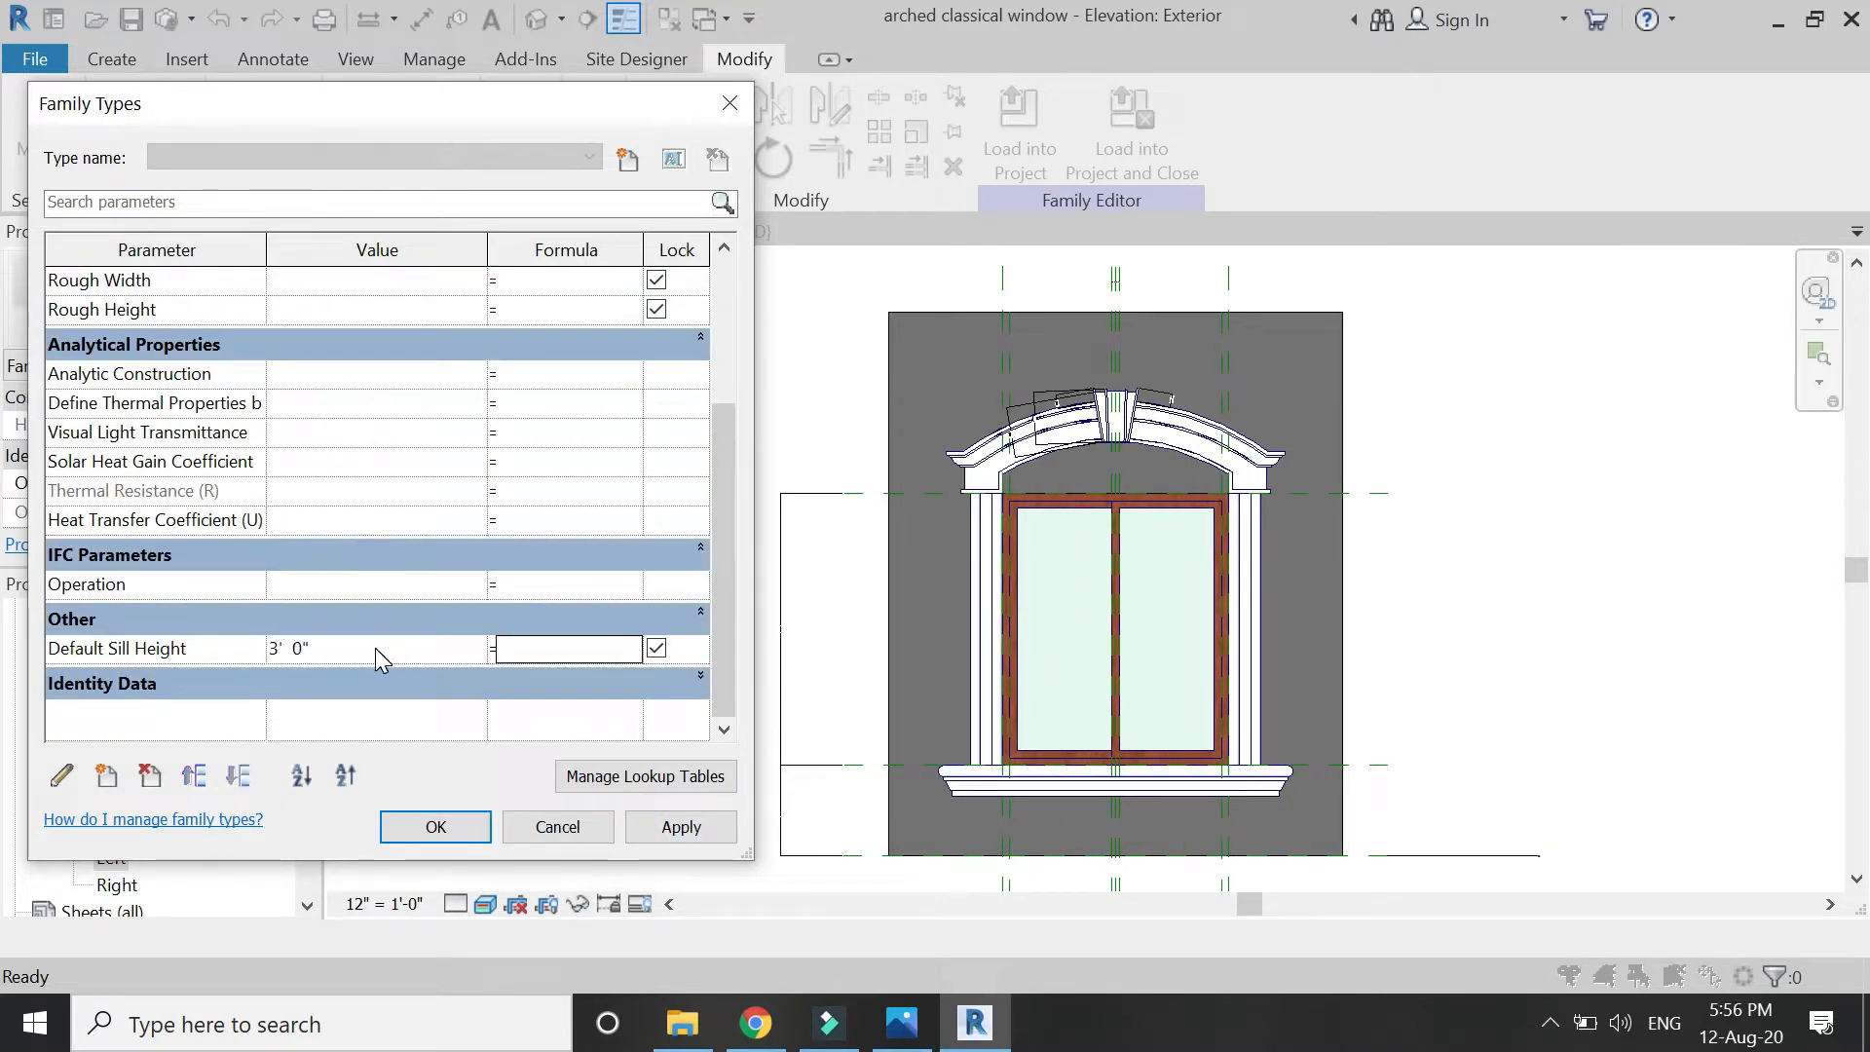
left_click(672, 828)
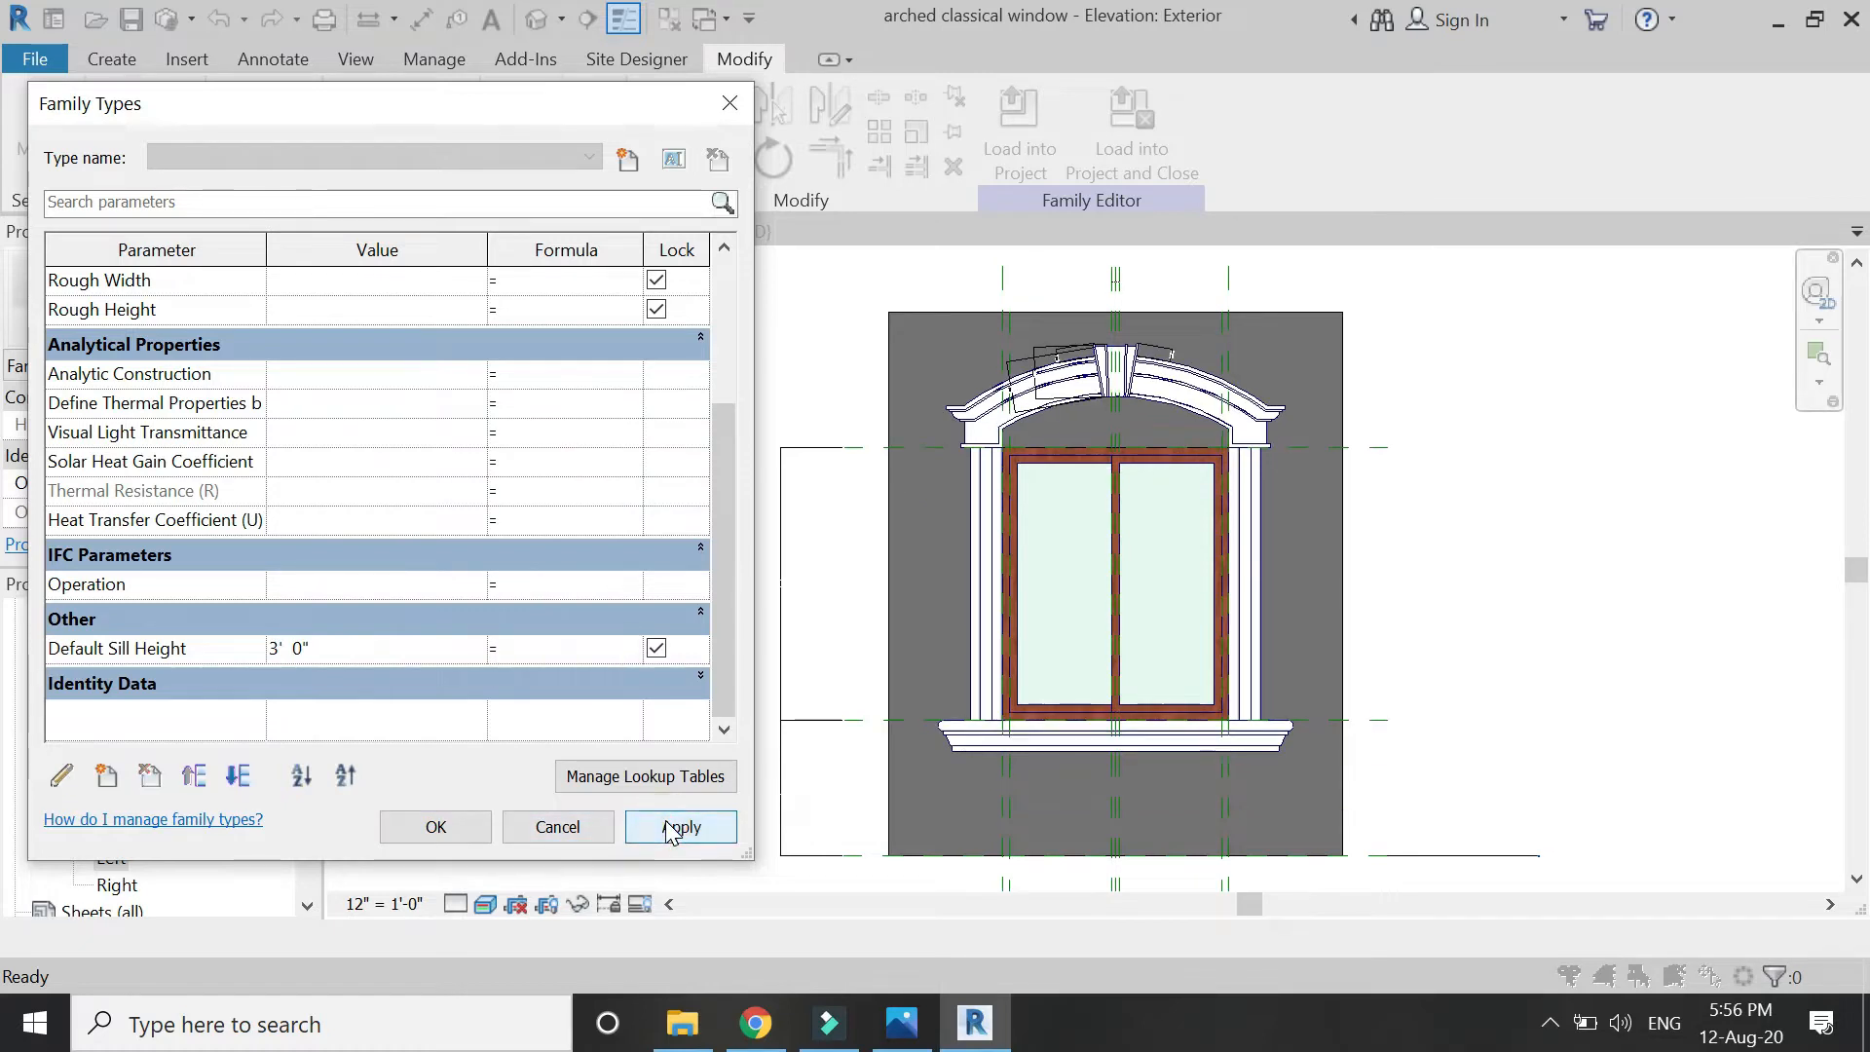
left_click(467, 838)
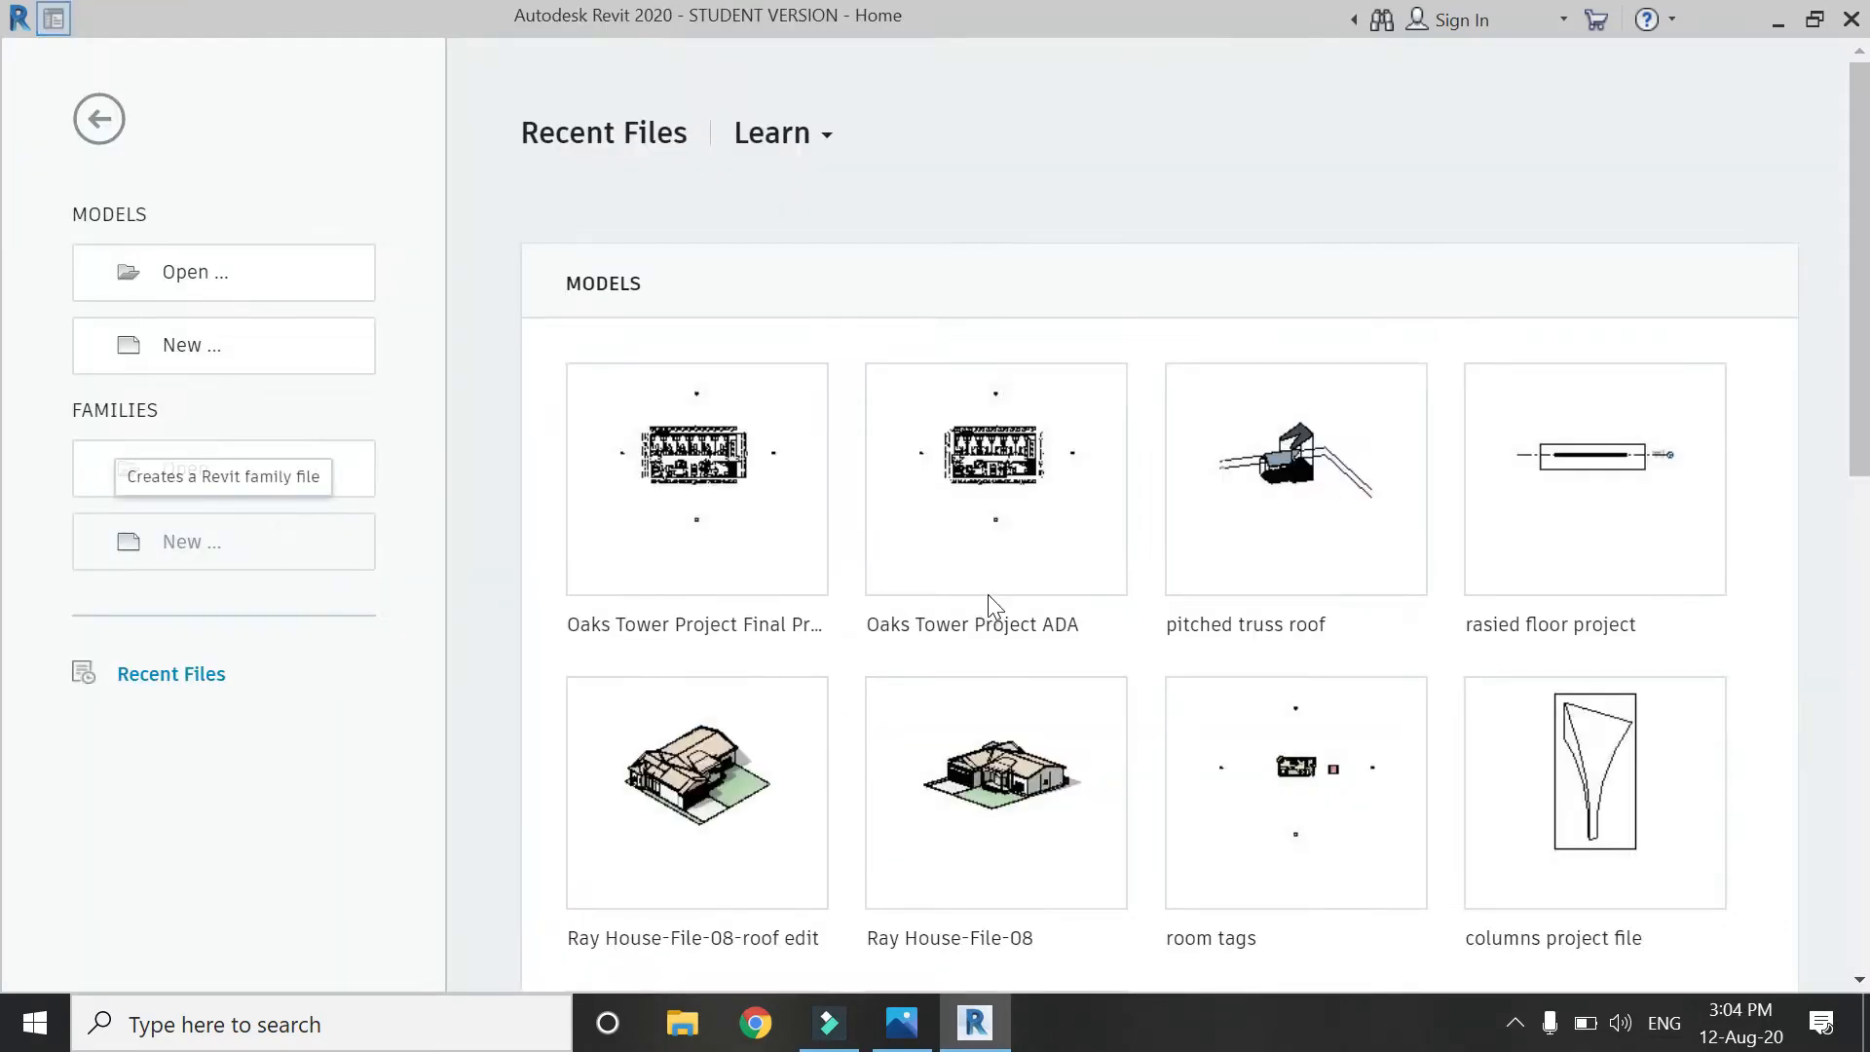
Create a new family from the Window.rft template.
left_click(1166, 532)
key("w")
left_click(1159, 626)
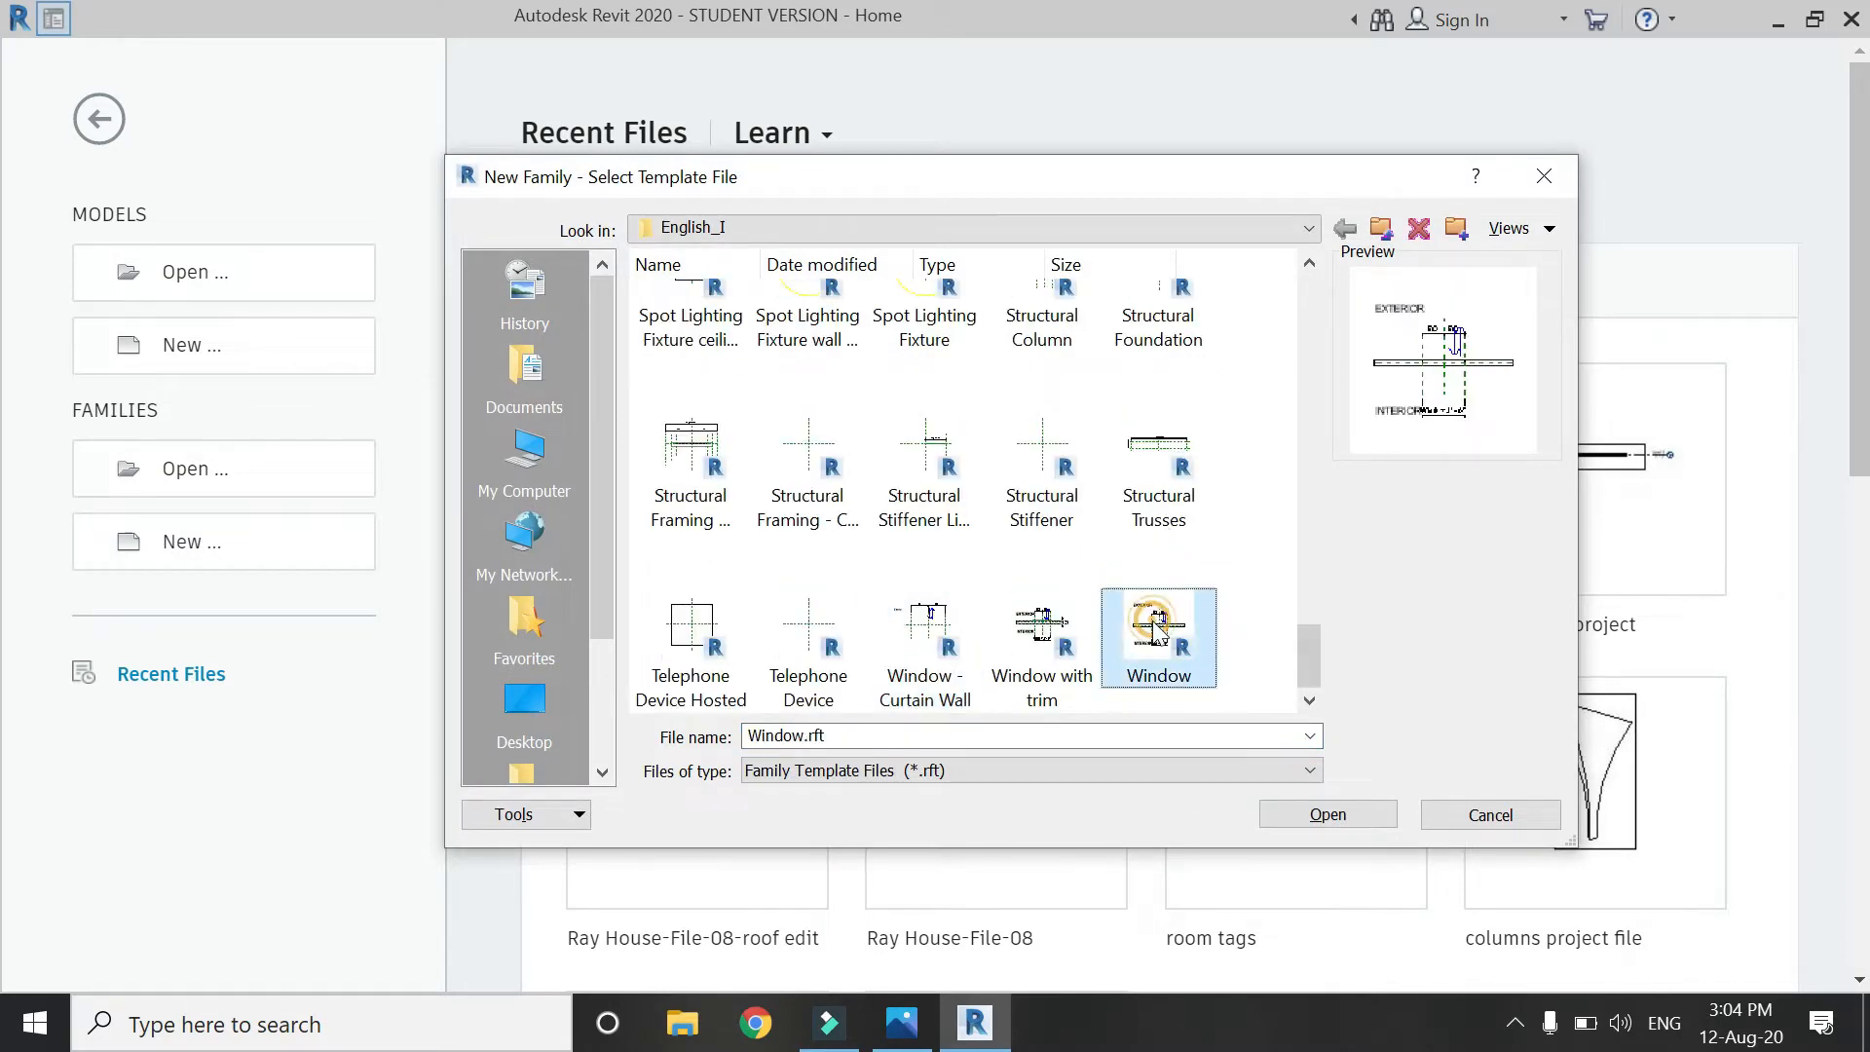
left_click(1291, 816)
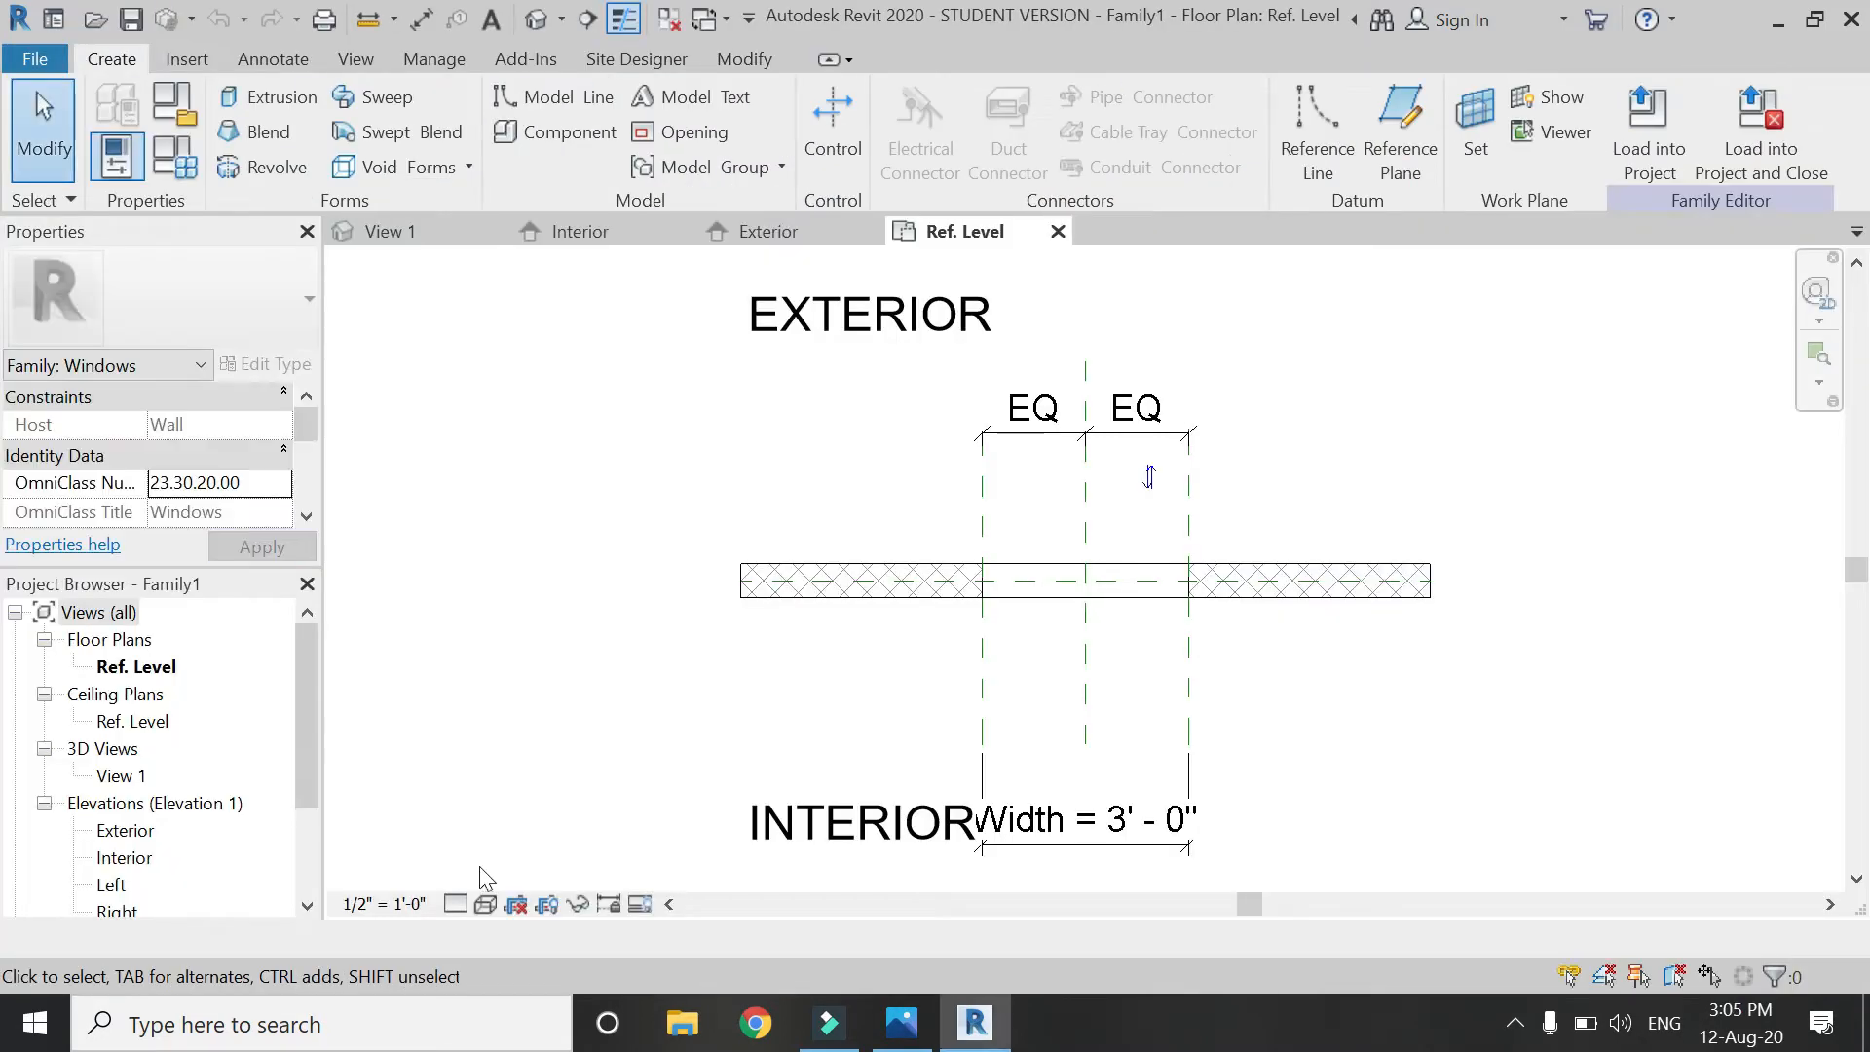
Set the plan scale to 6" = 1'-0" and Exterior elevation to 1 1/2" = 1'-0", closing Interior.
left_click(386, 905)
left_click(414, 89)
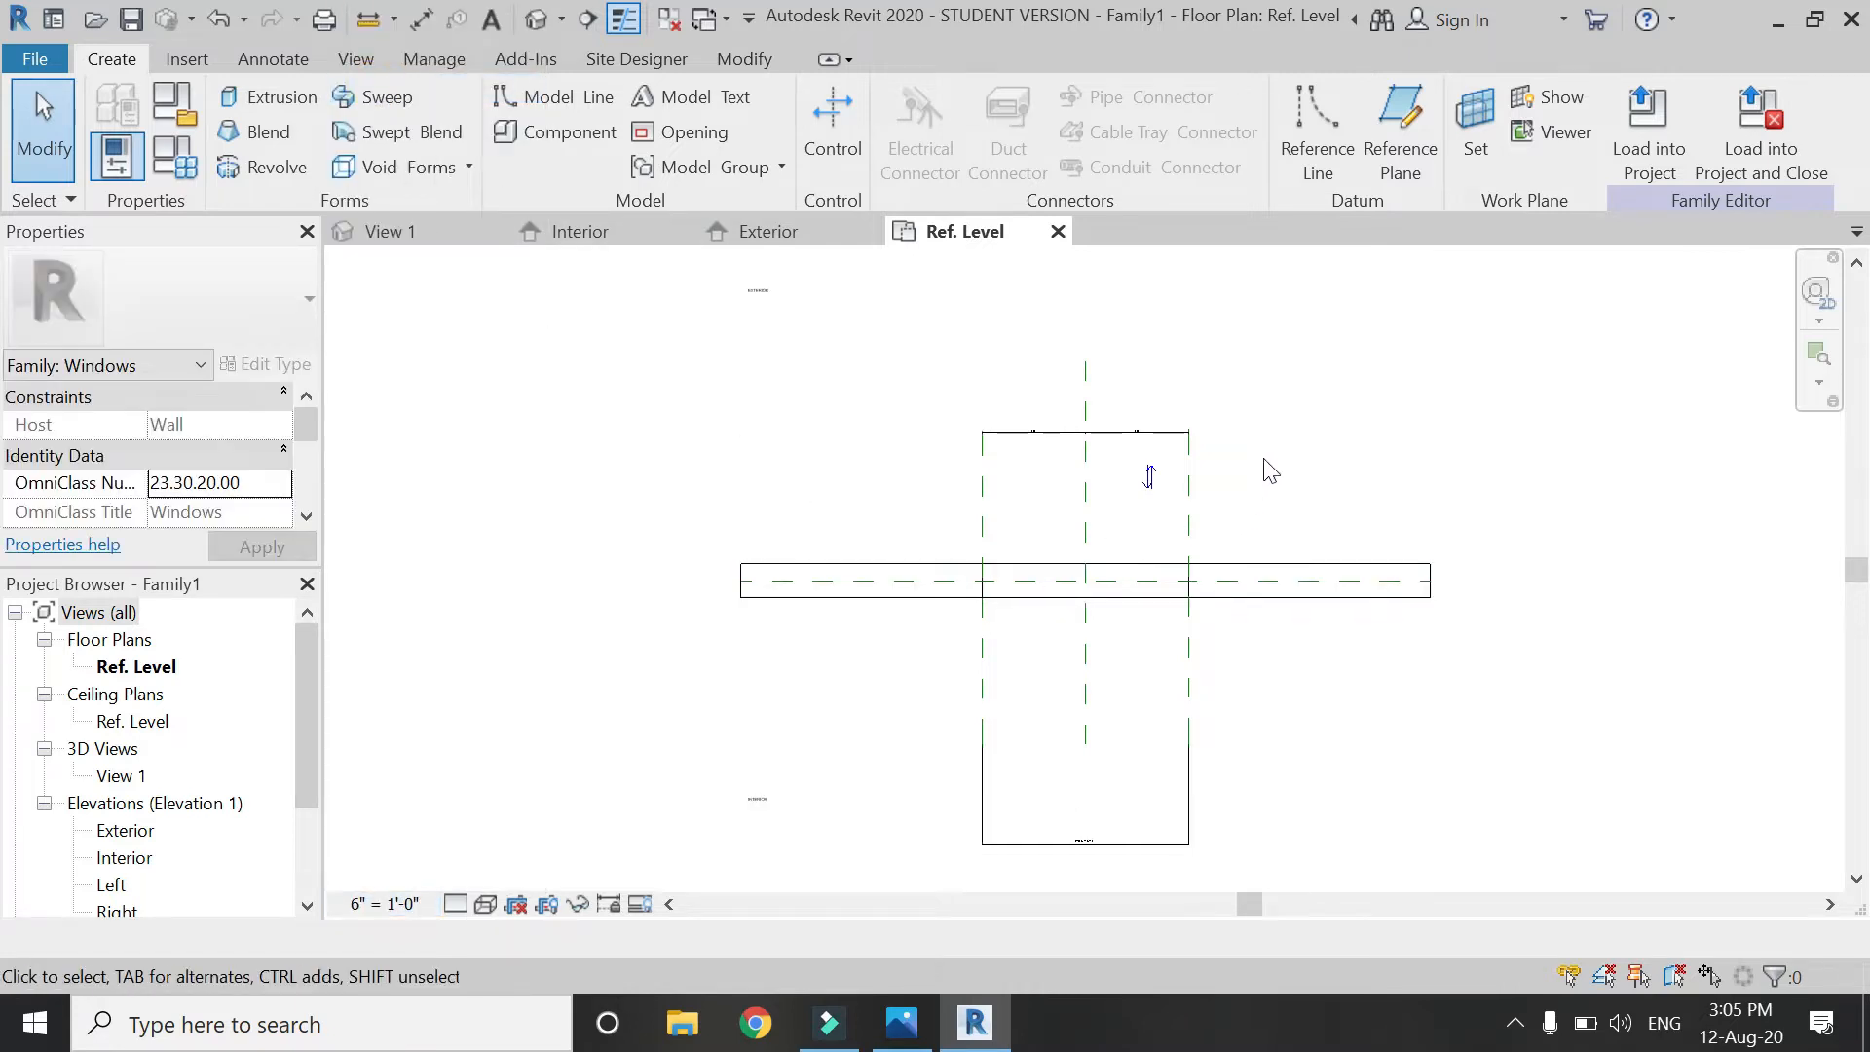
left_click(799, 238)
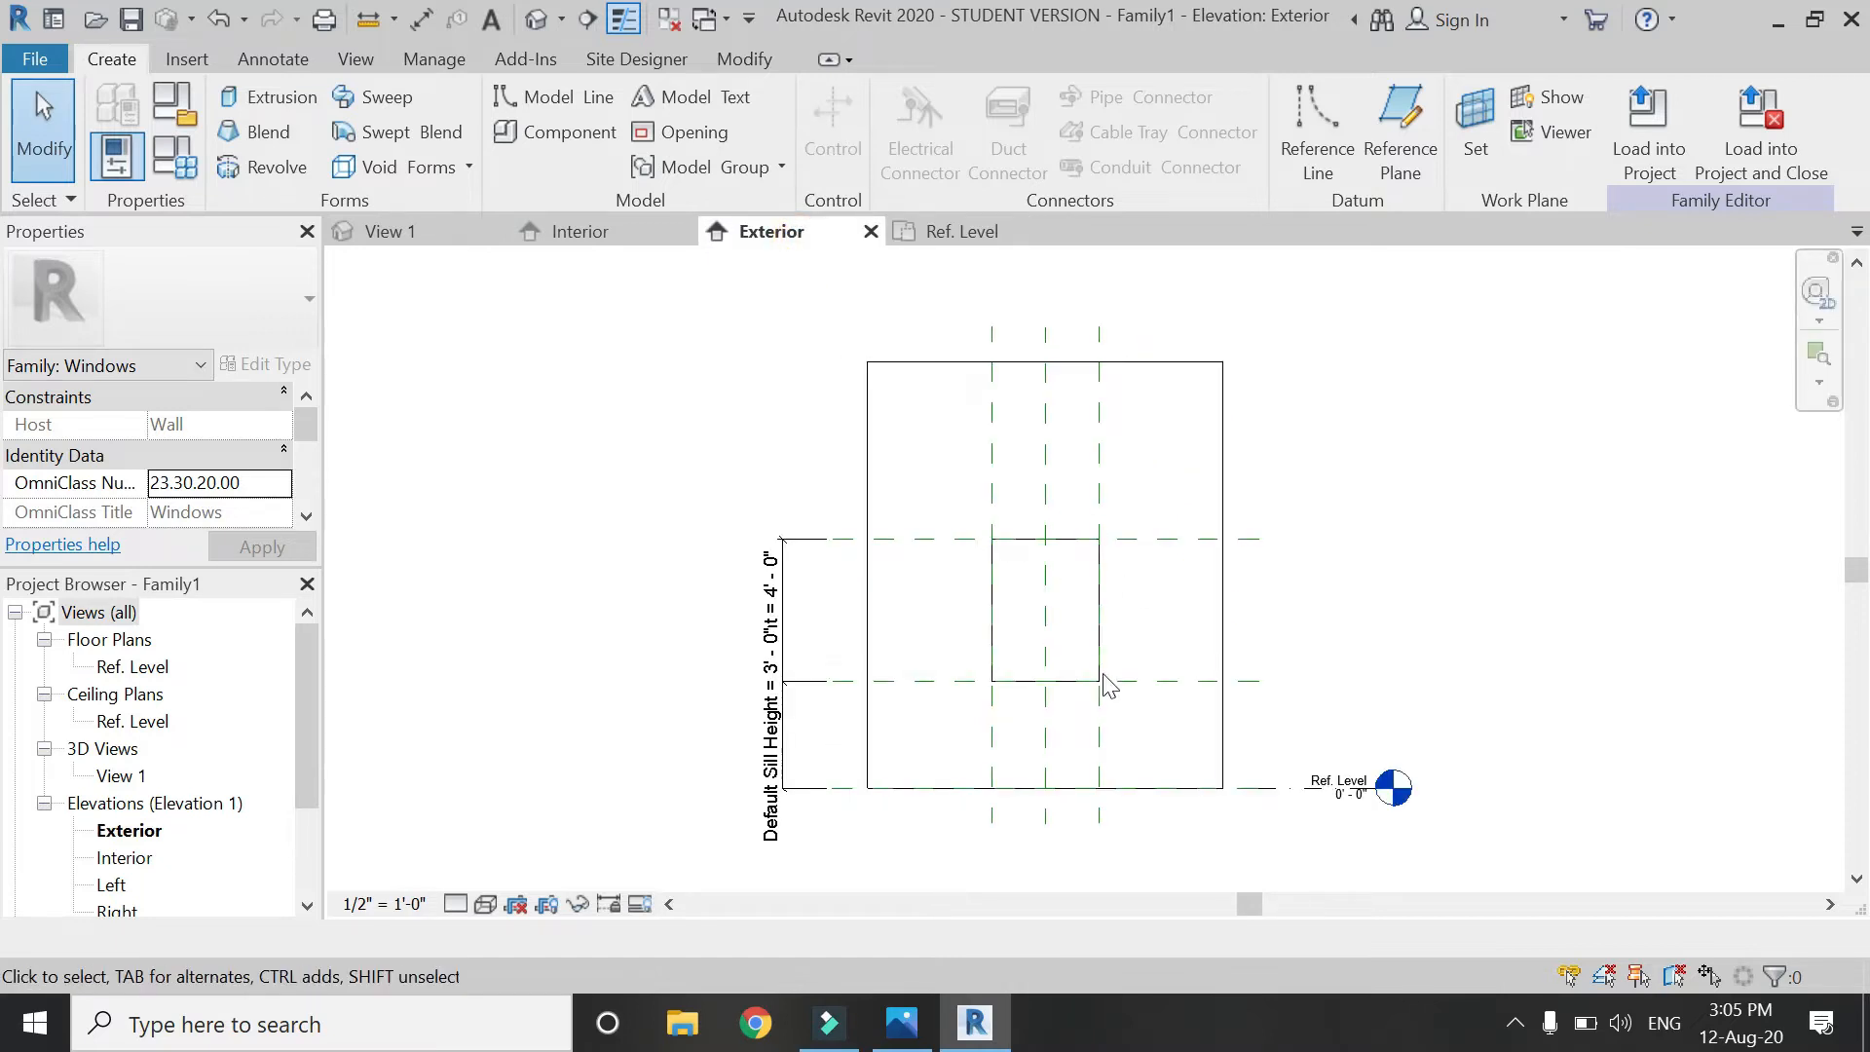
left_click(375, 906)
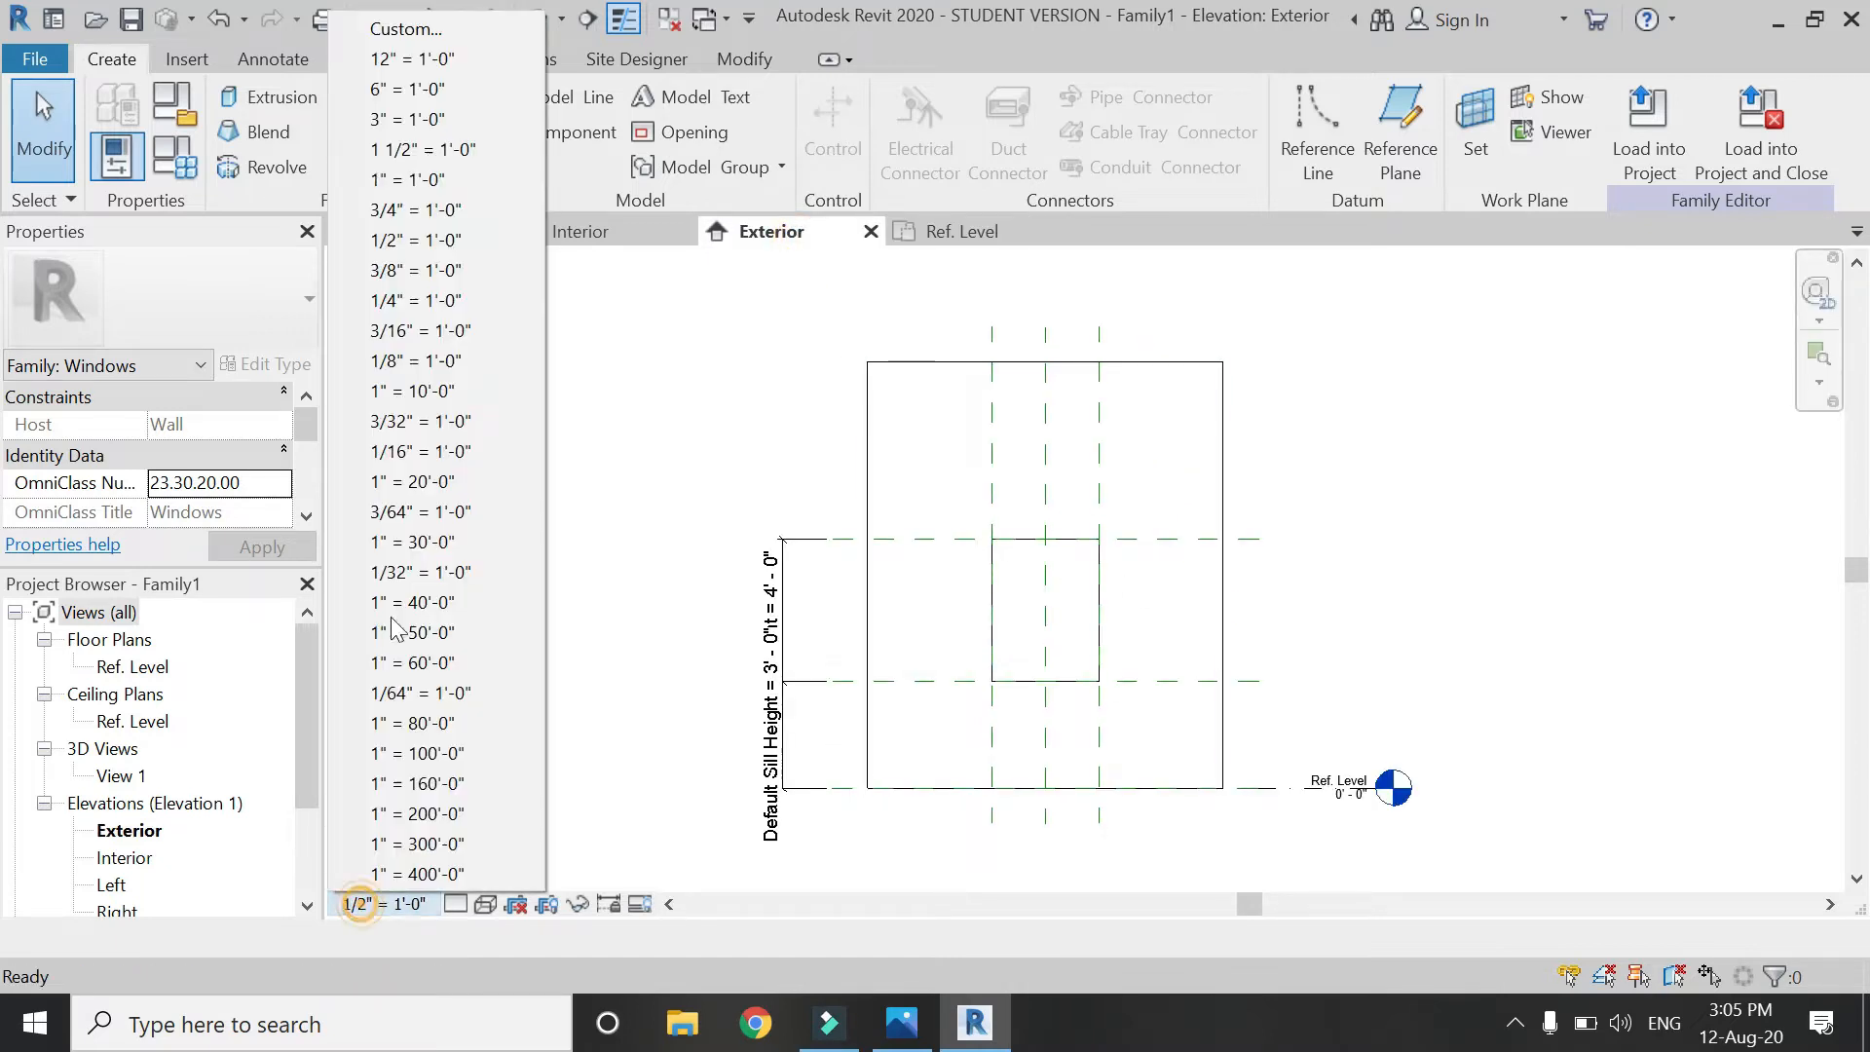
left_click(404, 150)
left_click(685, 231)
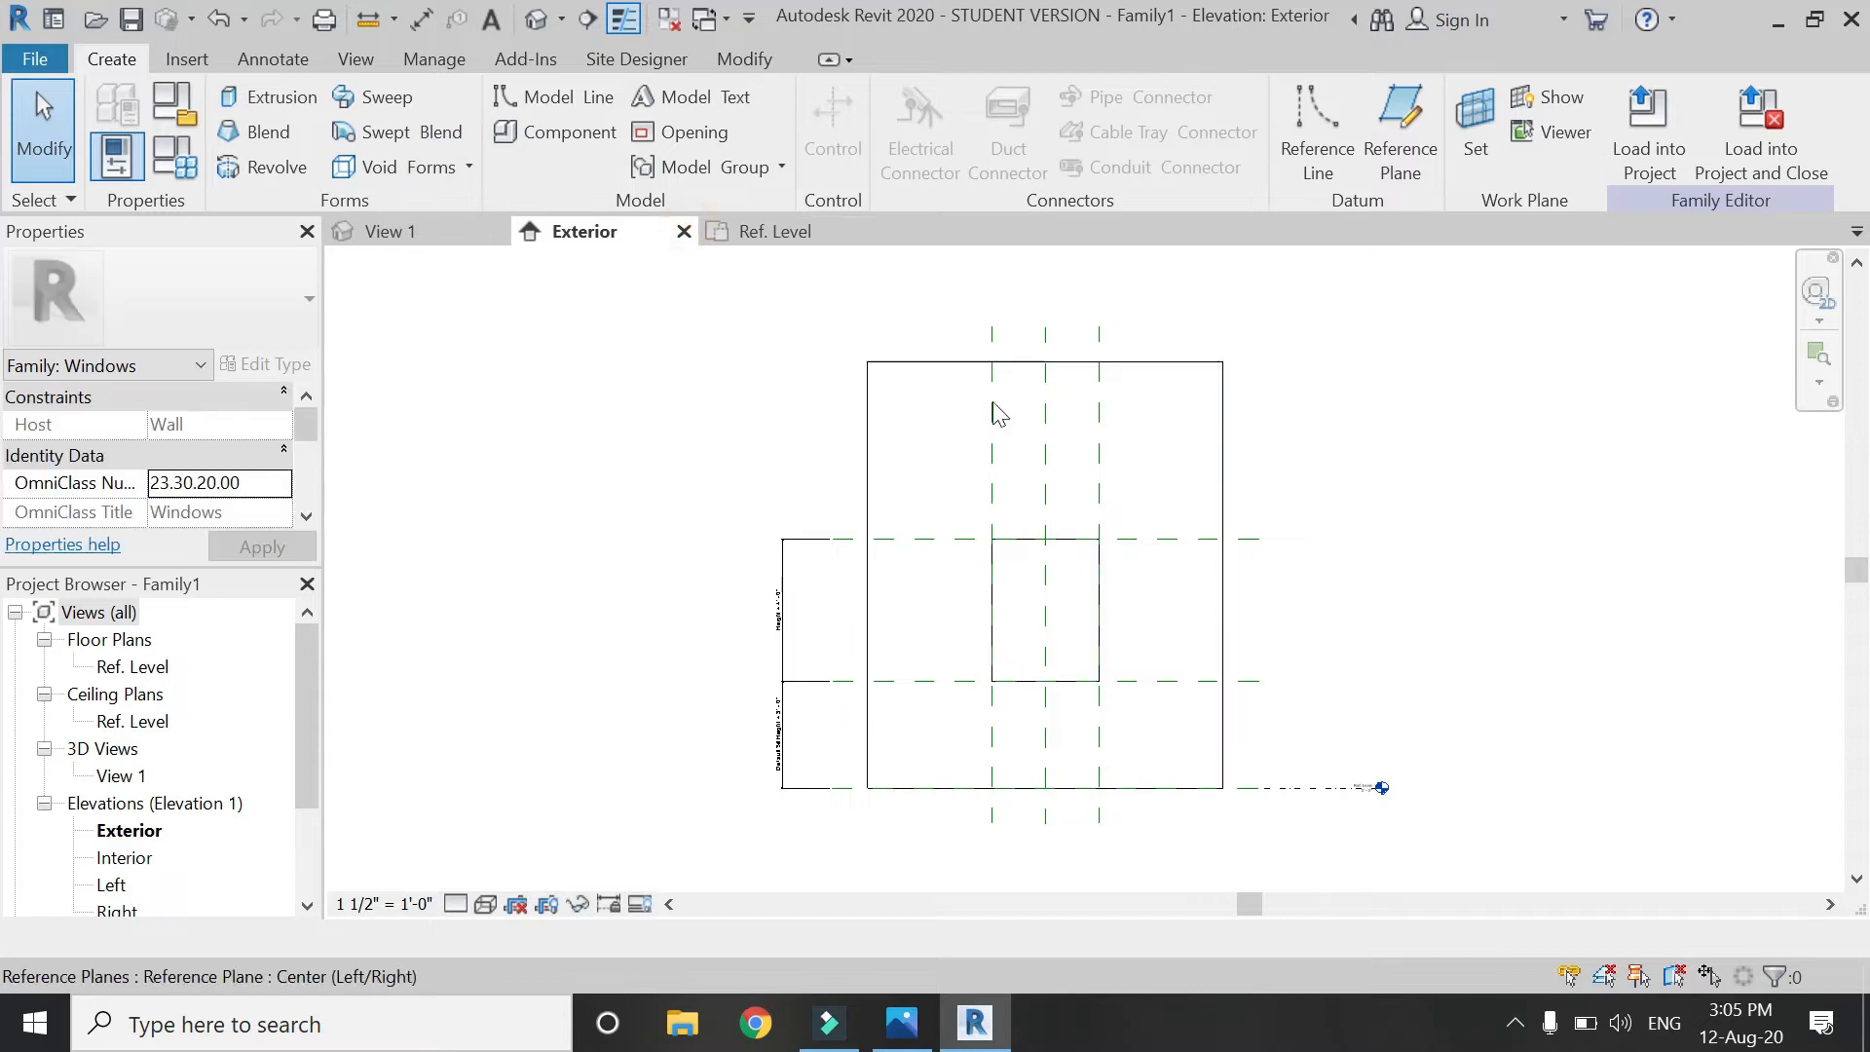
left_click(814, 235)
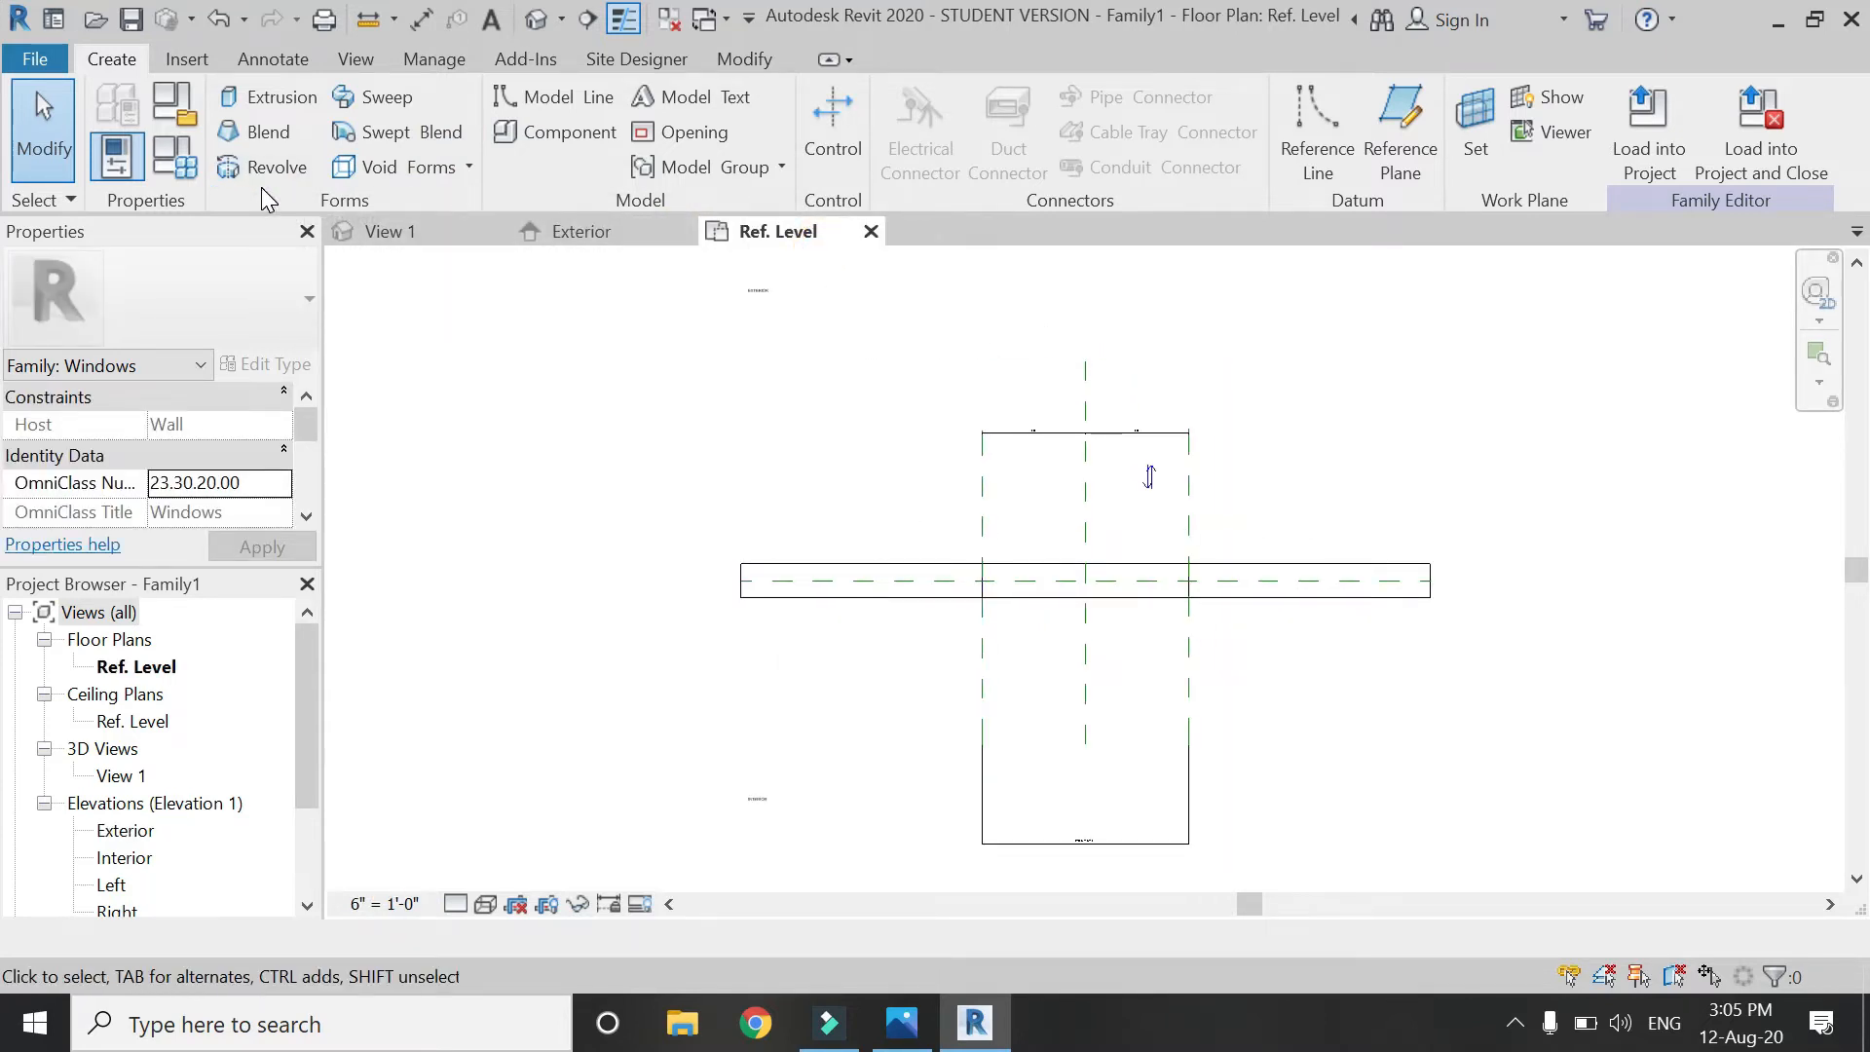
left_click(375, 97)
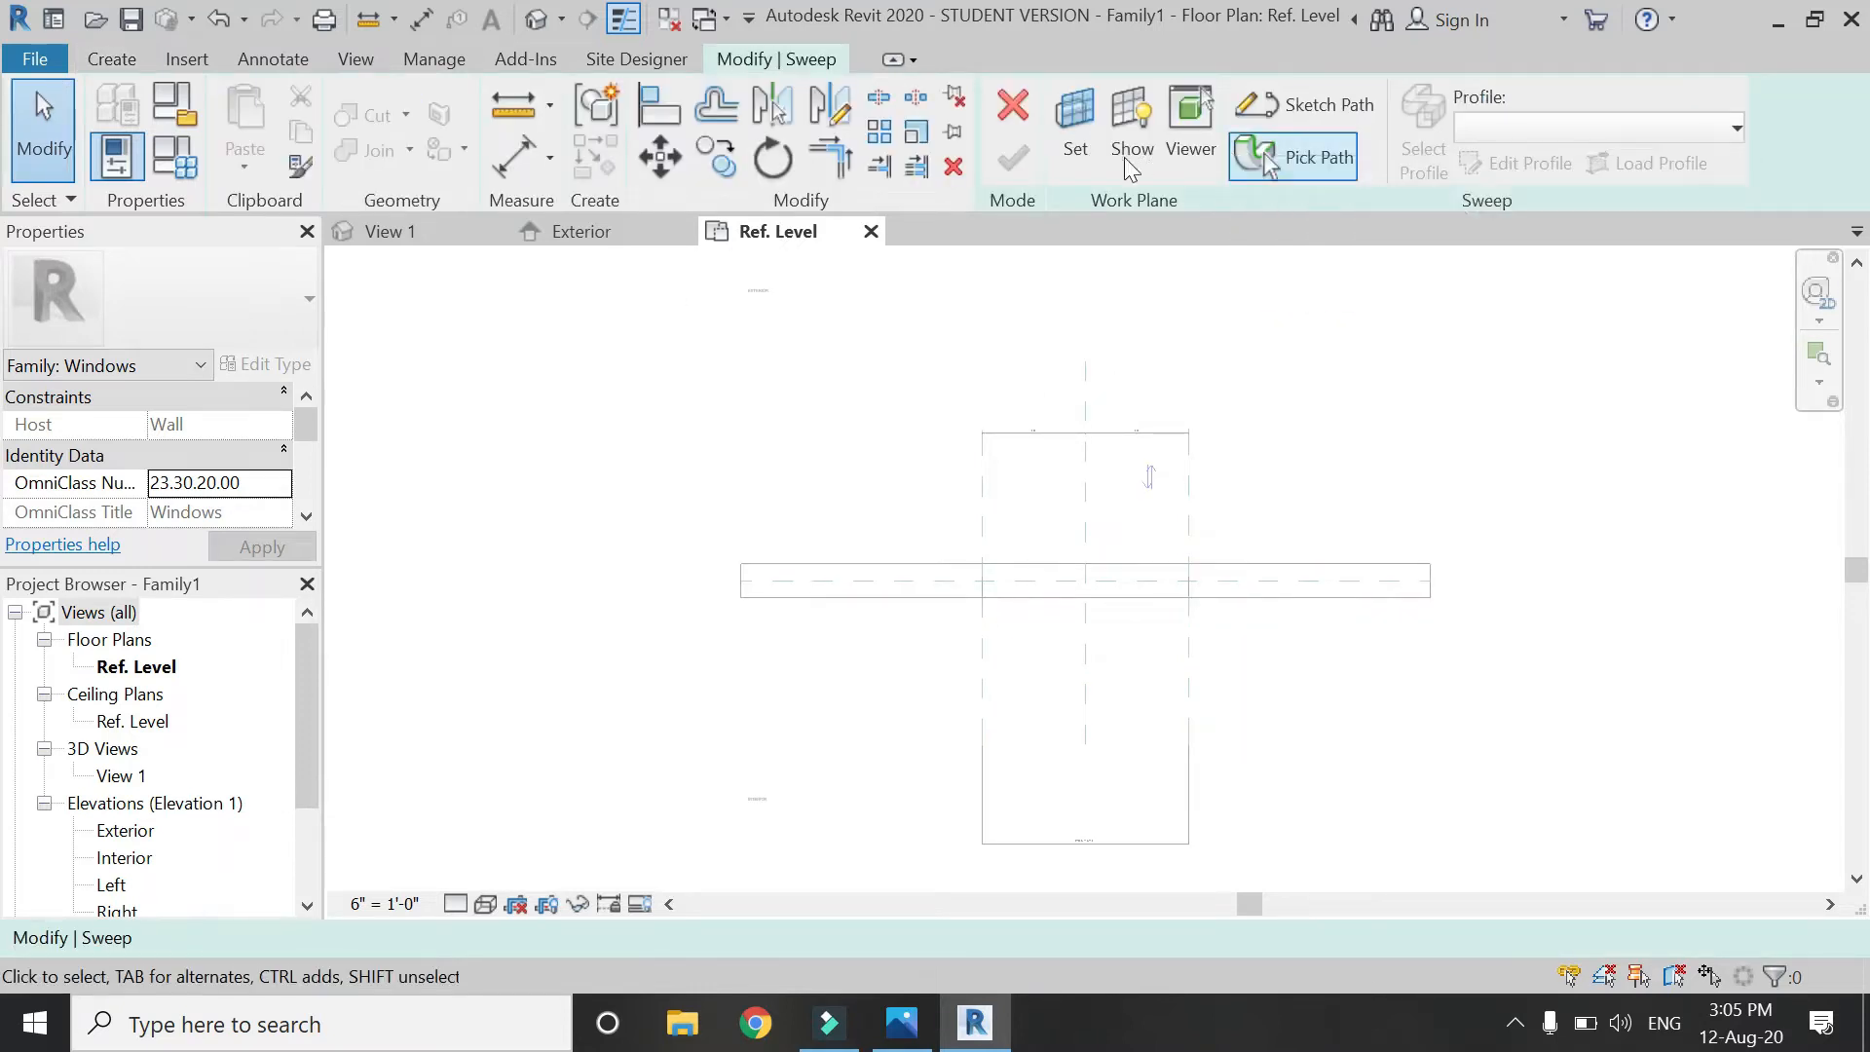
Set the Sill reference plane as the sweep's work plane and begin sketching its path.
left_click(1075, 127)
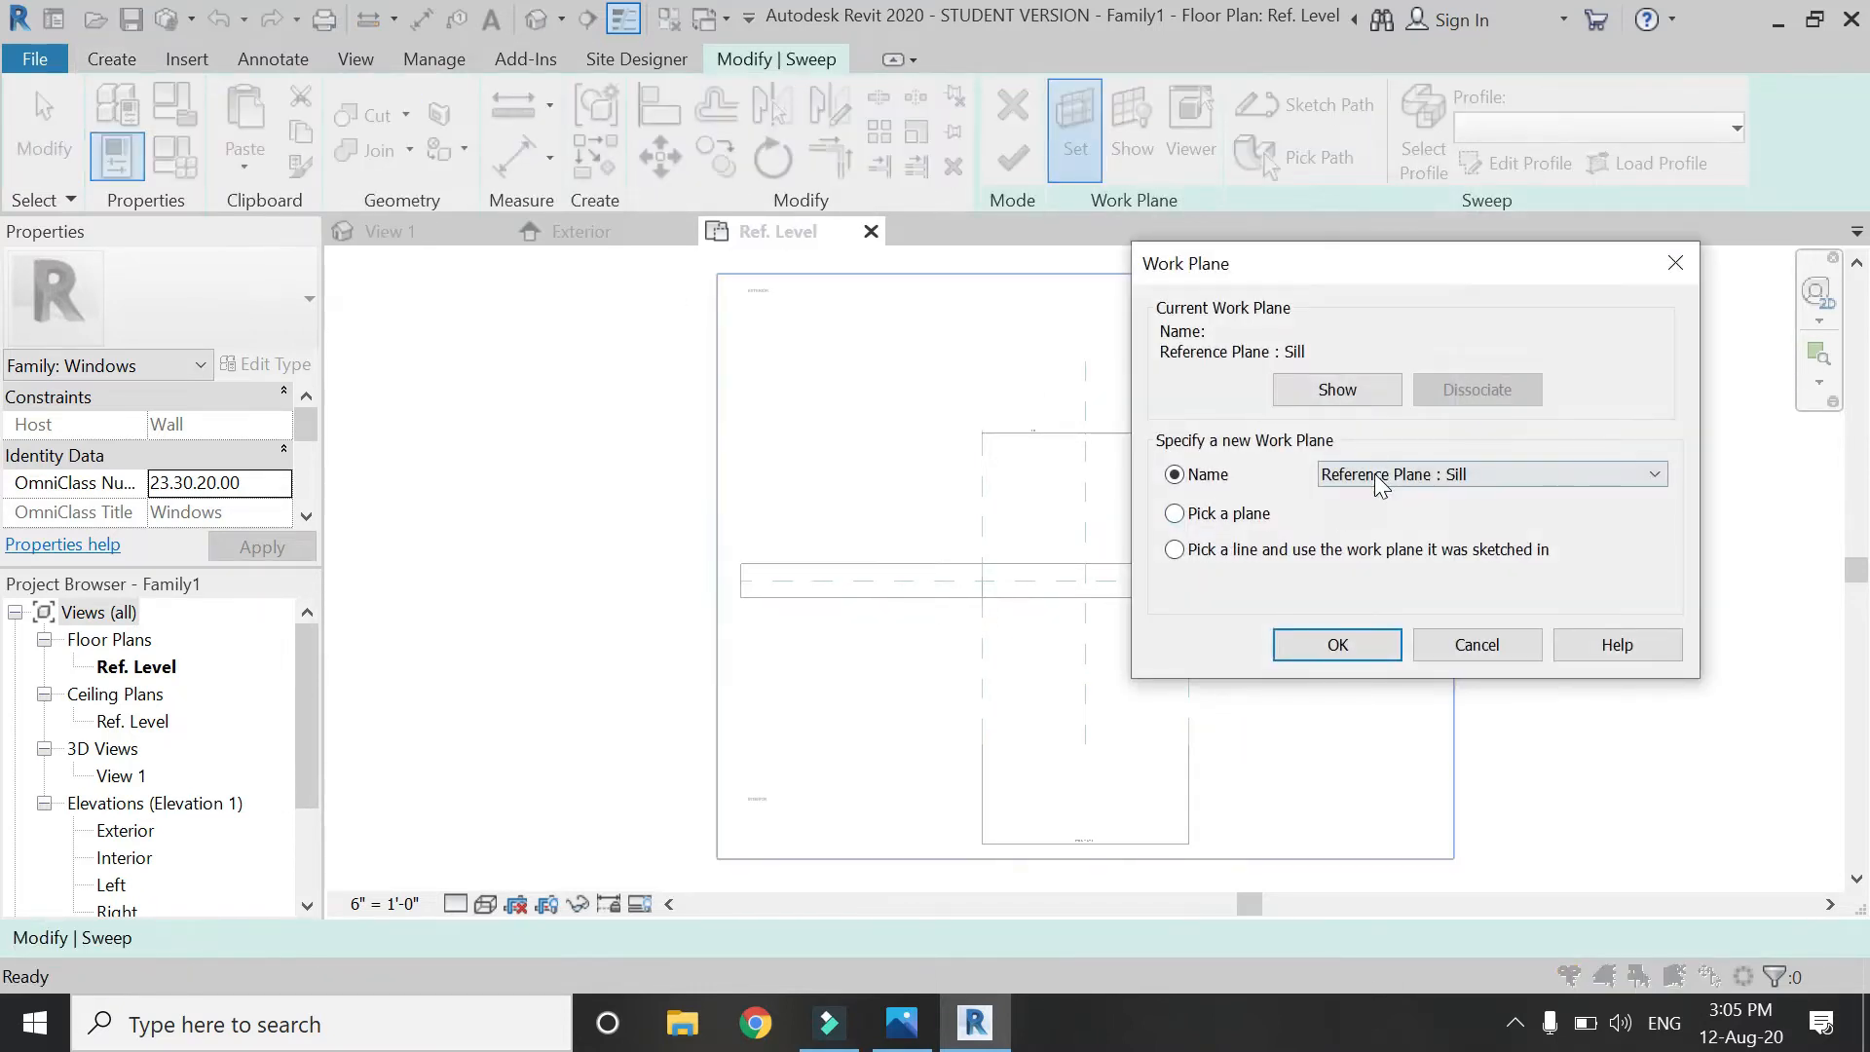
left_click(1308, 645)
left_click(1290, 115)
scroll(1085, 434, "up", 4)
scroll(1064, 498, "up", 1)
scroll(787, 677, "down", 3)
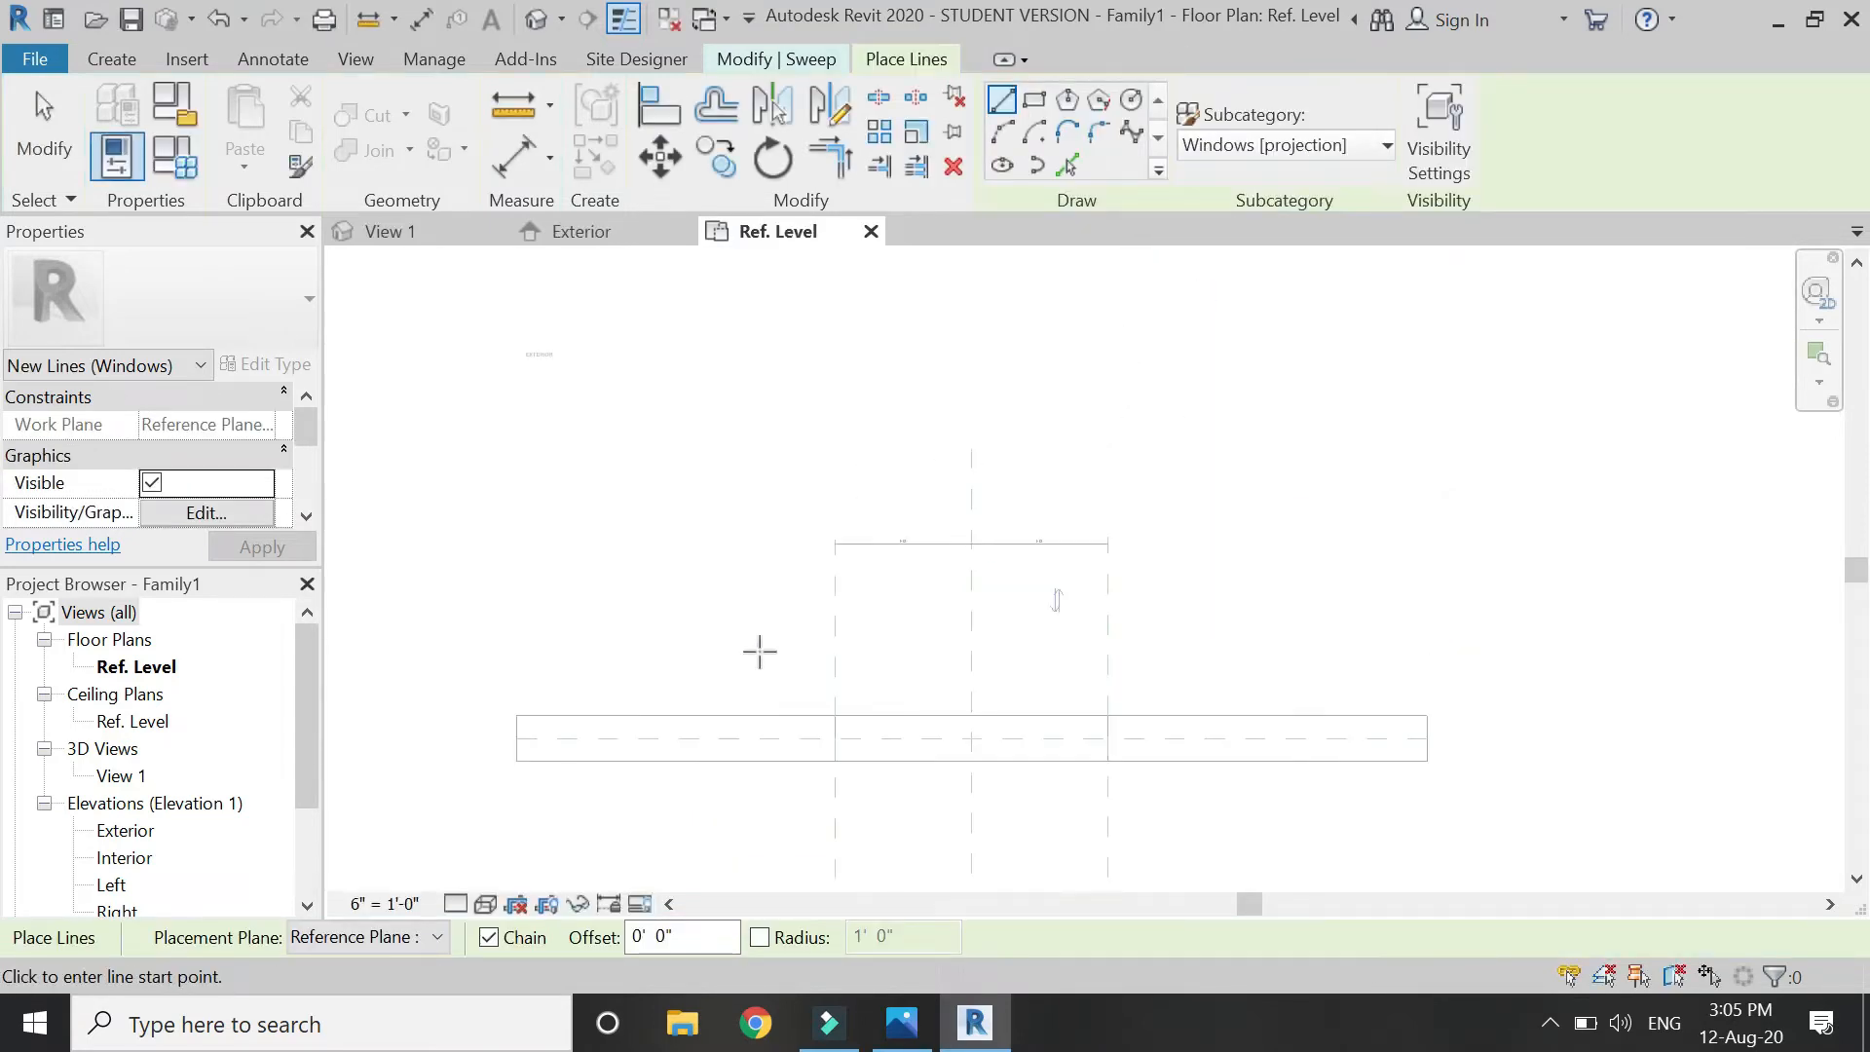
scroll(531, 360, "up", 7)
scroll(531, 360, "down", 8)
scroll(551, 481, "down", 3)
scroll(528, 785, "up", 5)
scroll(560, 835, "down", 2)
scroll(789, 530, "up", 4)
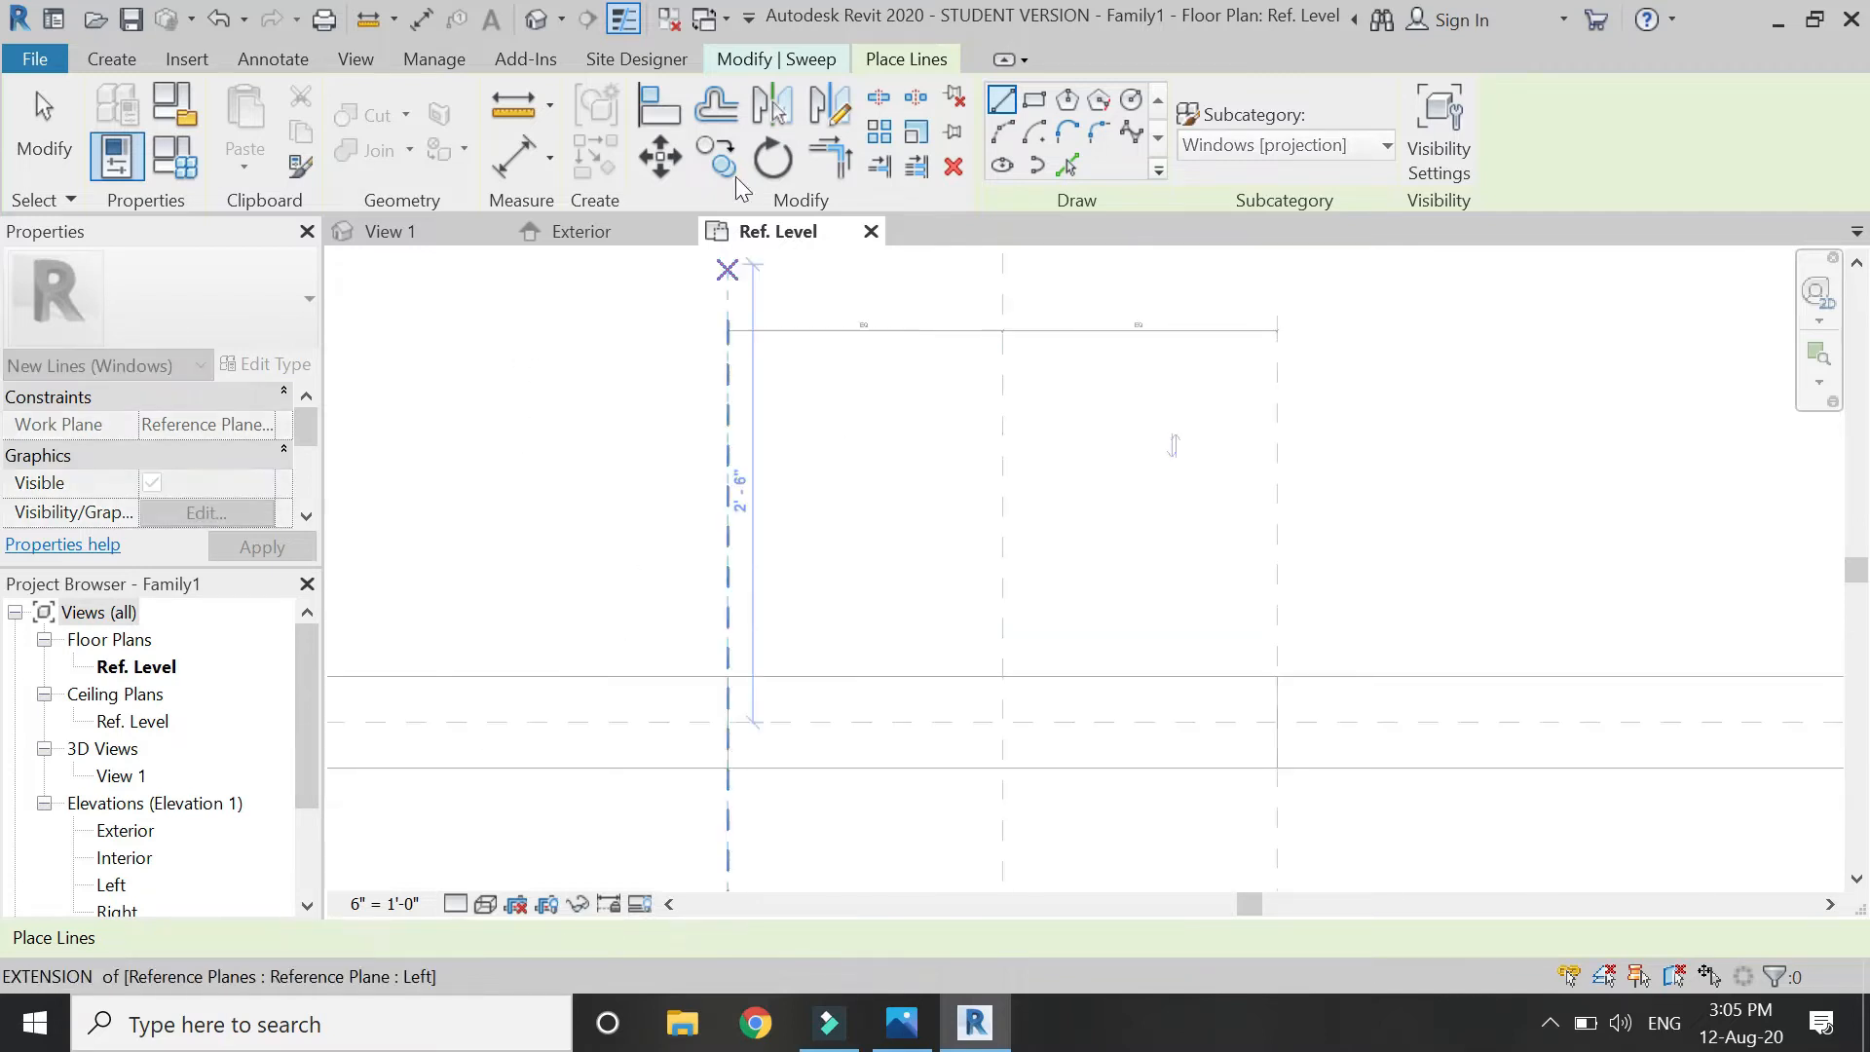
left_click(769, 60)
Draw the three-sided path: up from the wall, across the opening, and back down.
left_click(1232, 105)
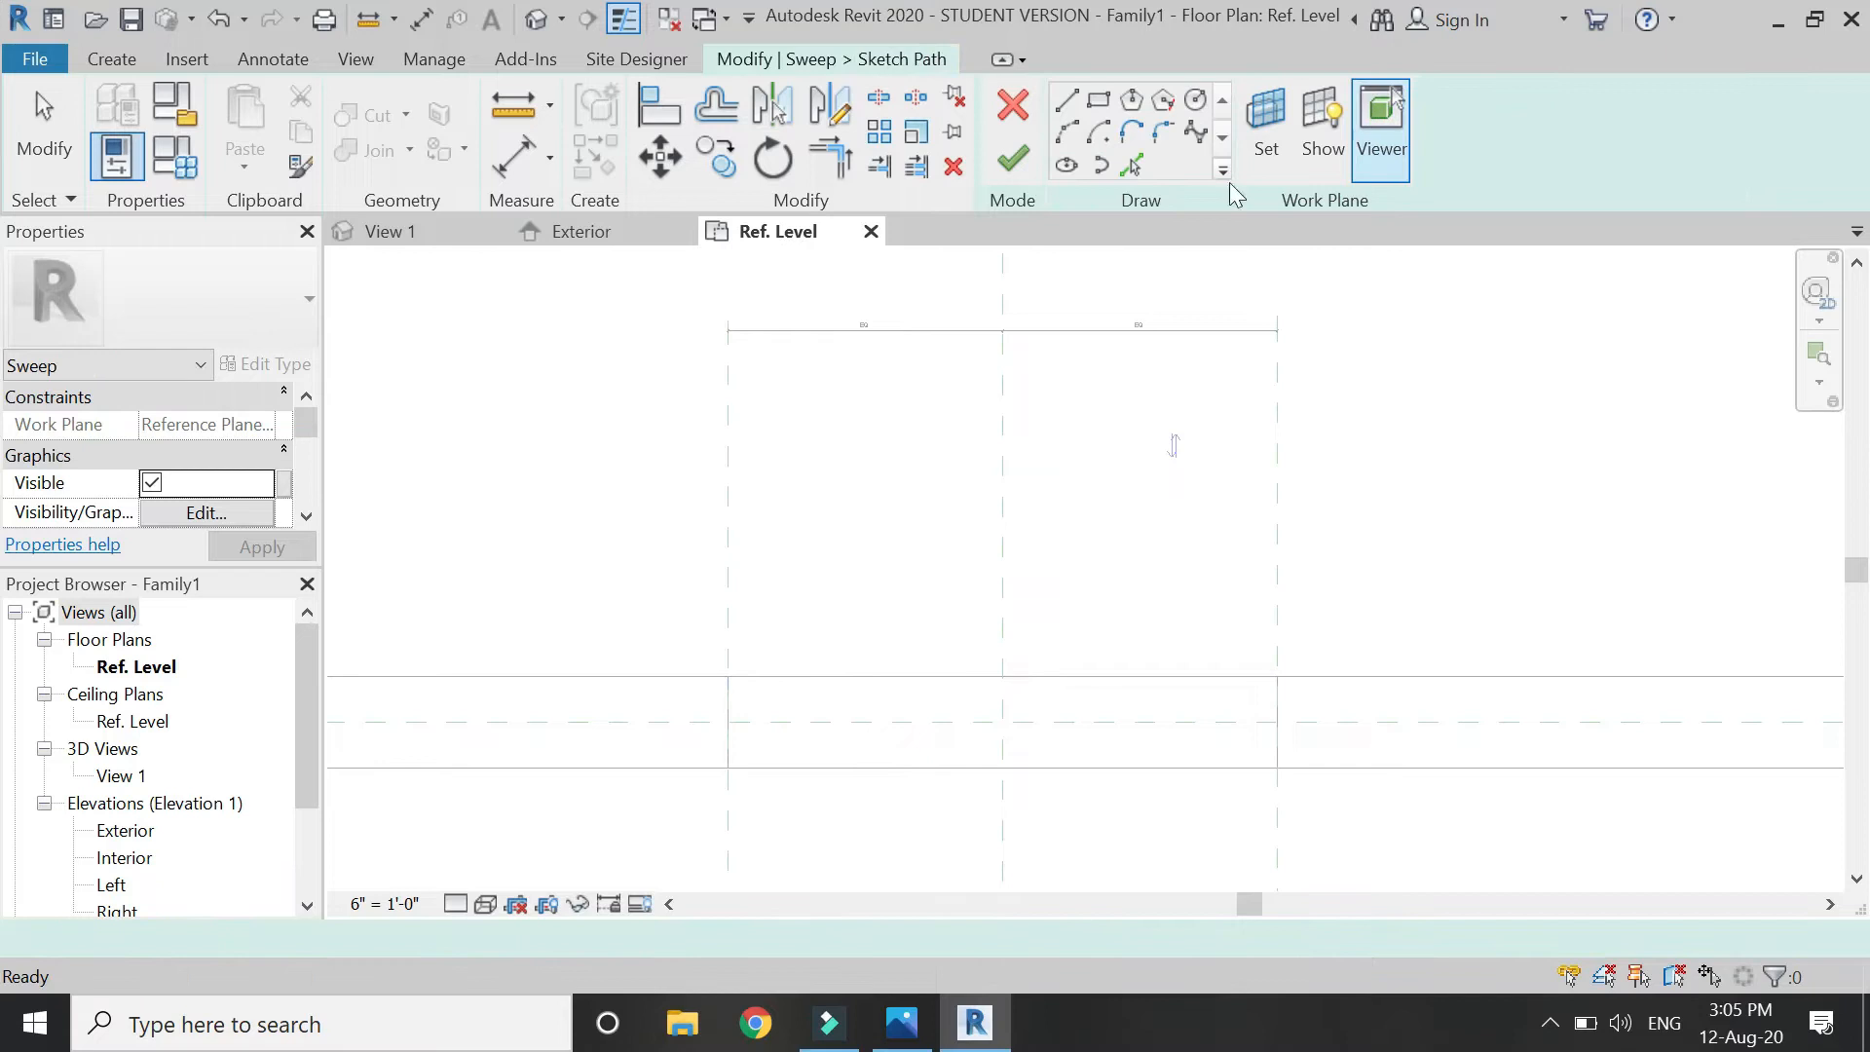
left_click(551, 676)
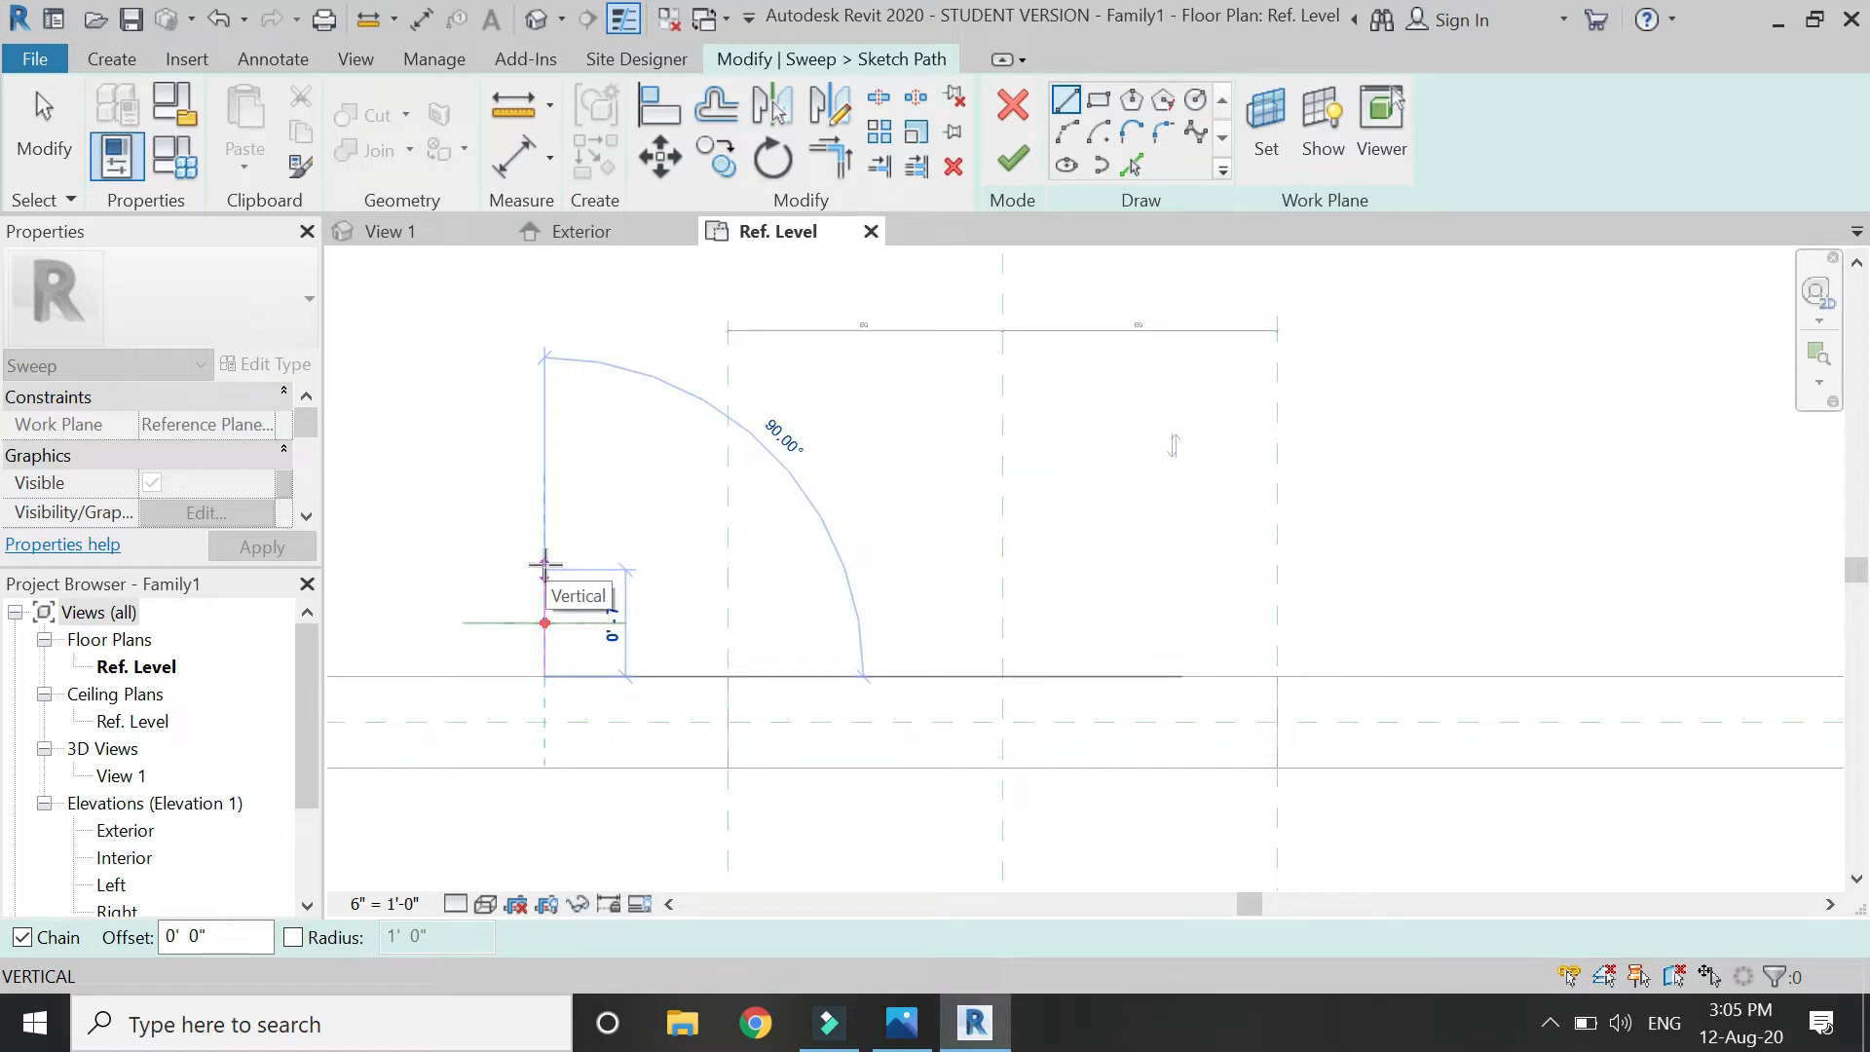
left_click(545, 583)
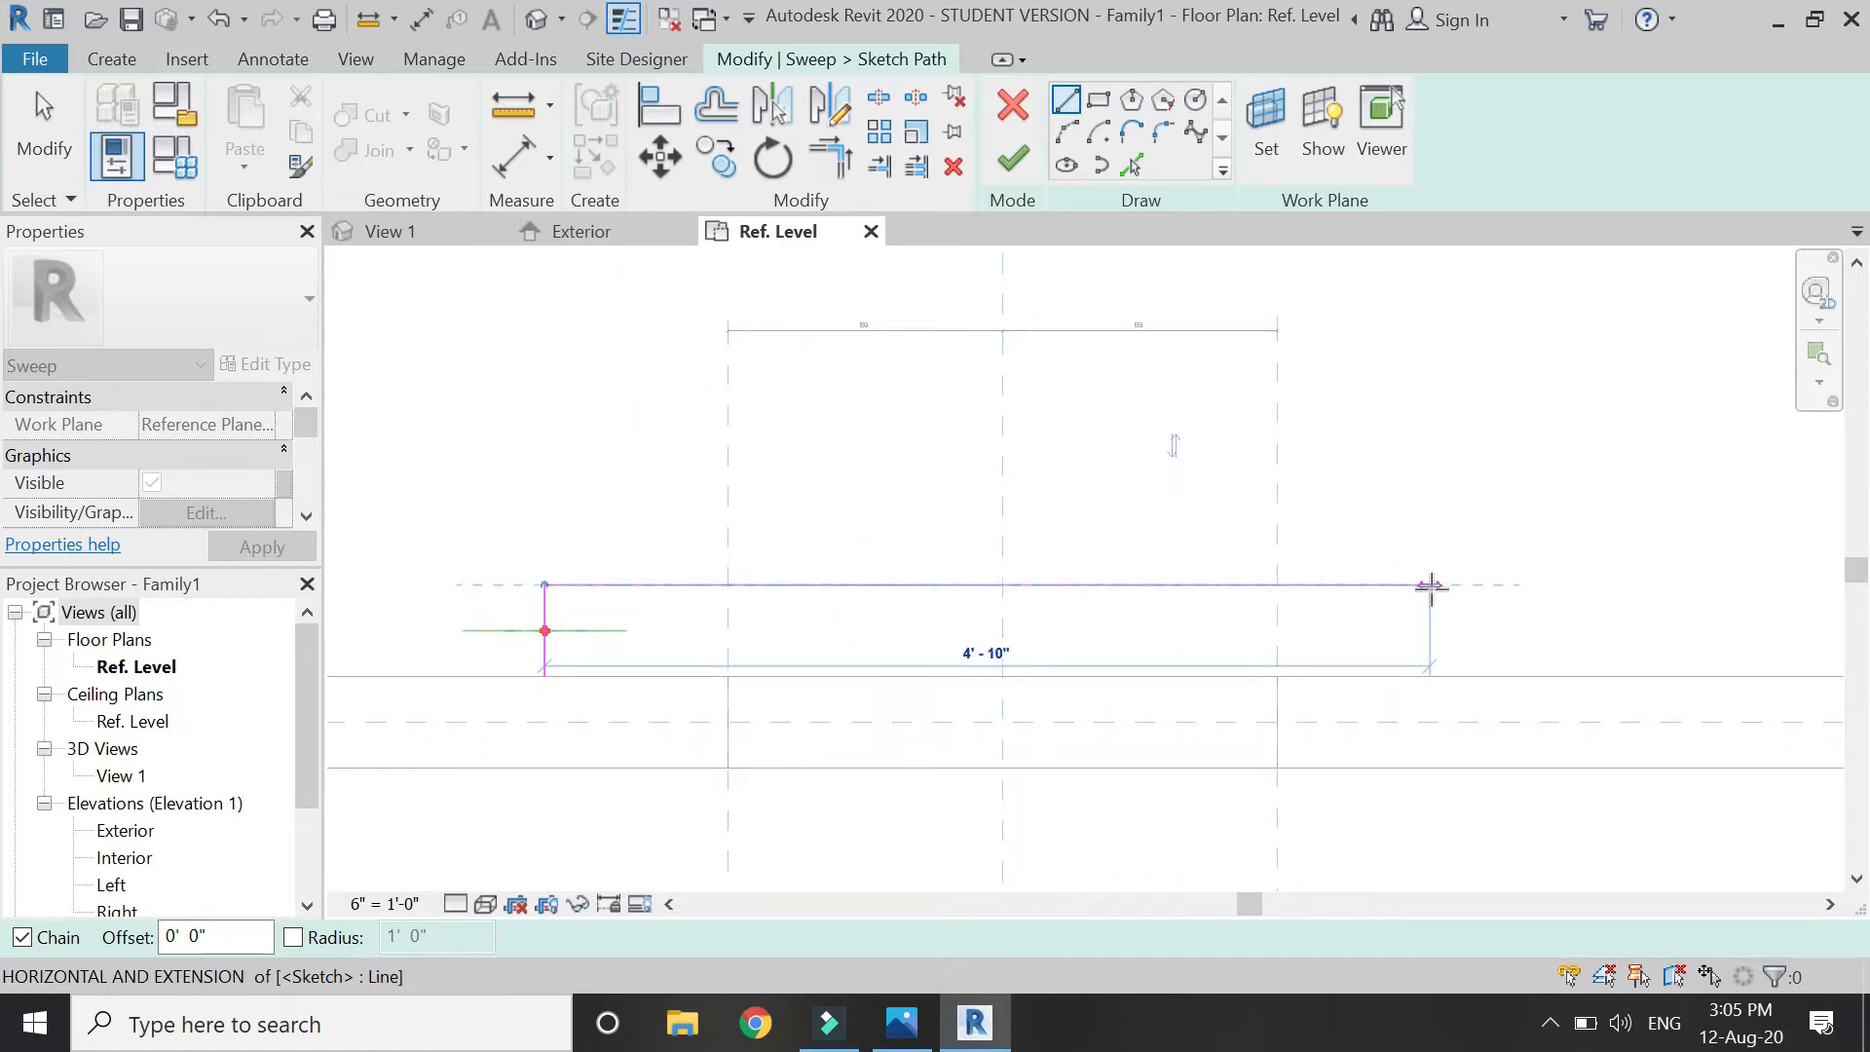
left_click(1460, 585)
left_click(1460, 674)
key("Escape")
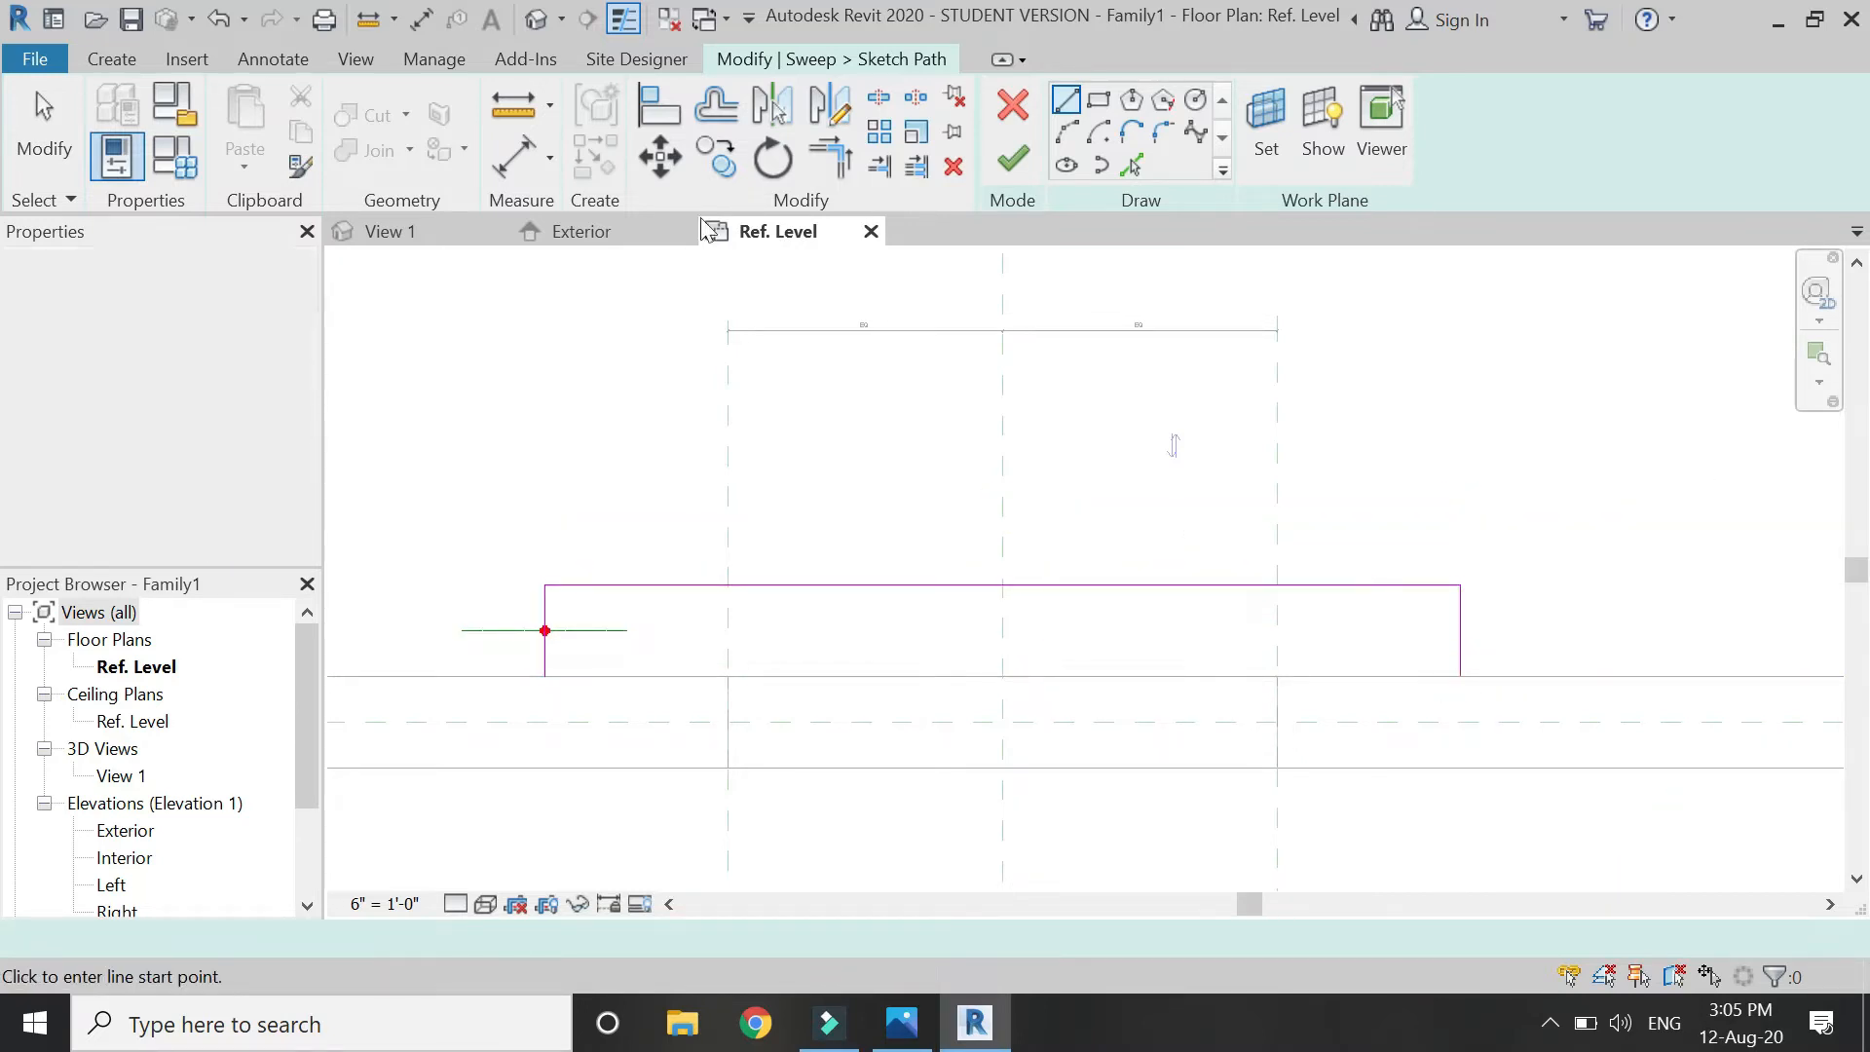
Align and lock both path ends to the wall face using AL.
key("a")
key("l")
left_click(444, 670)
left_click(547, 679)
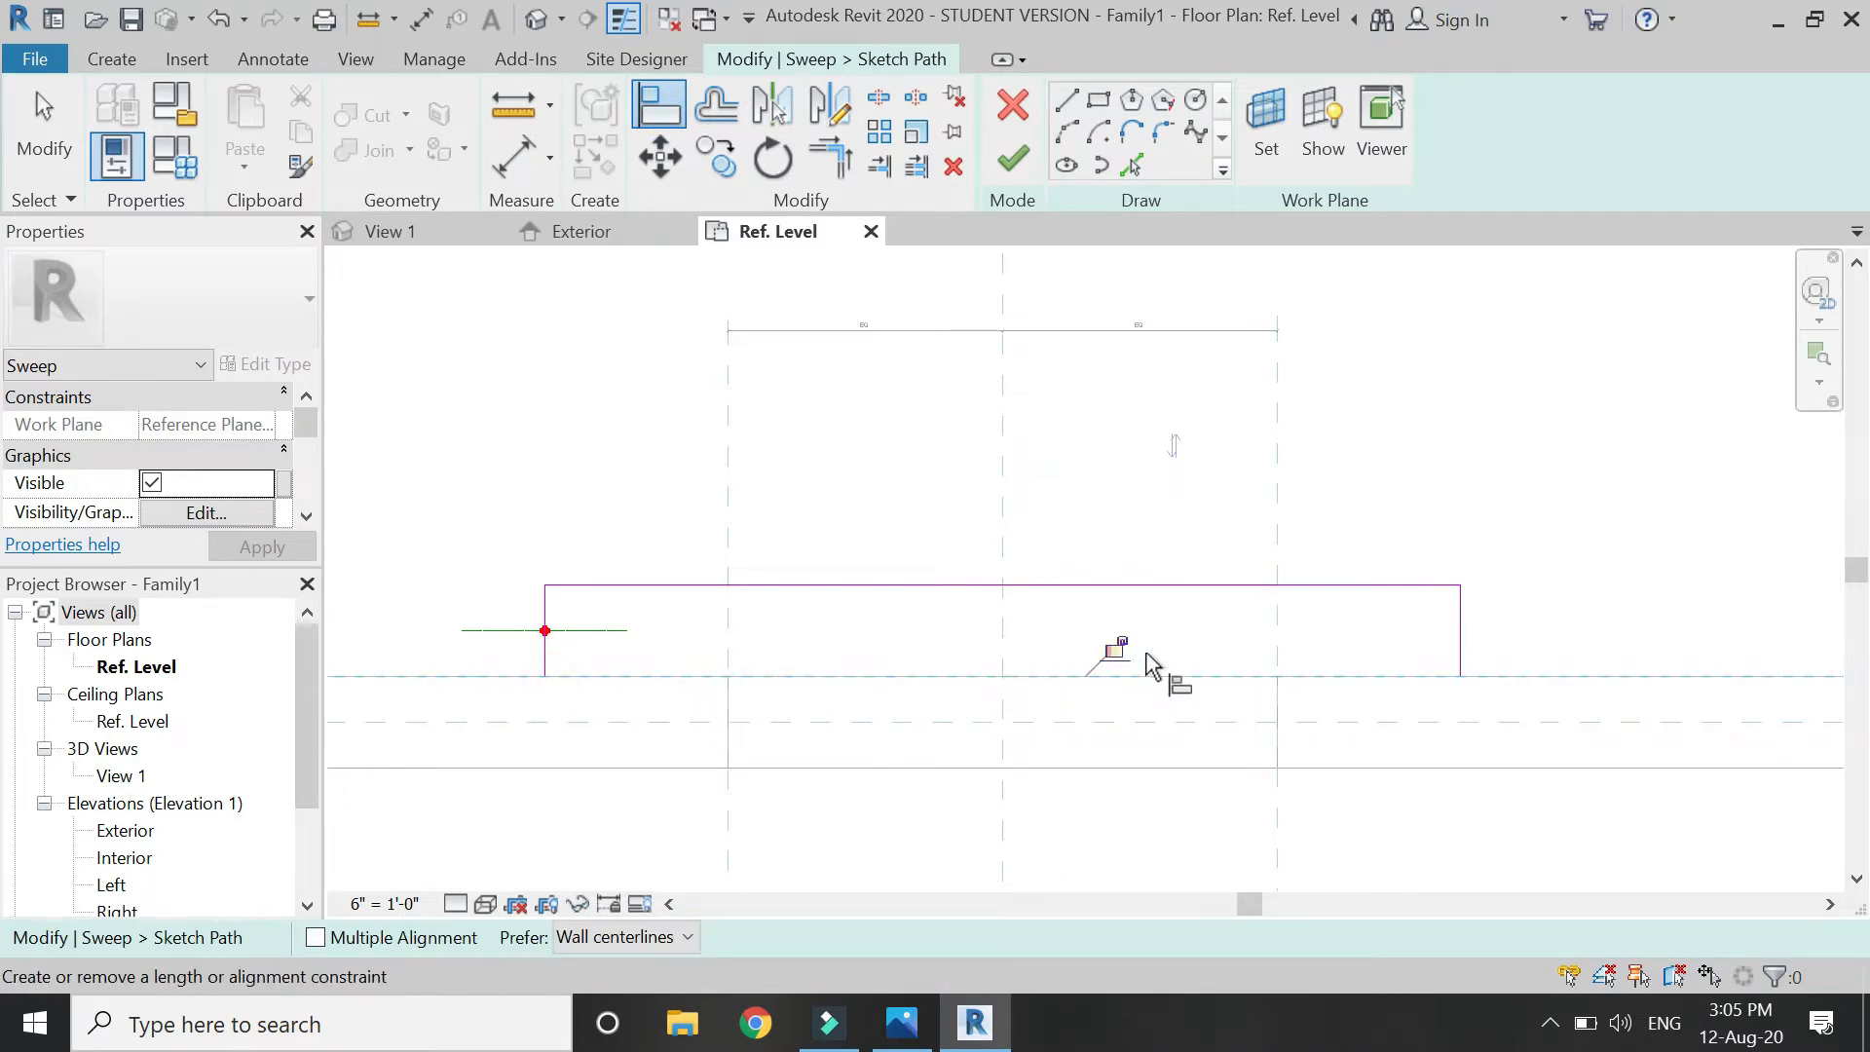
left_click(1207, 676)
left_click(1461, 677)
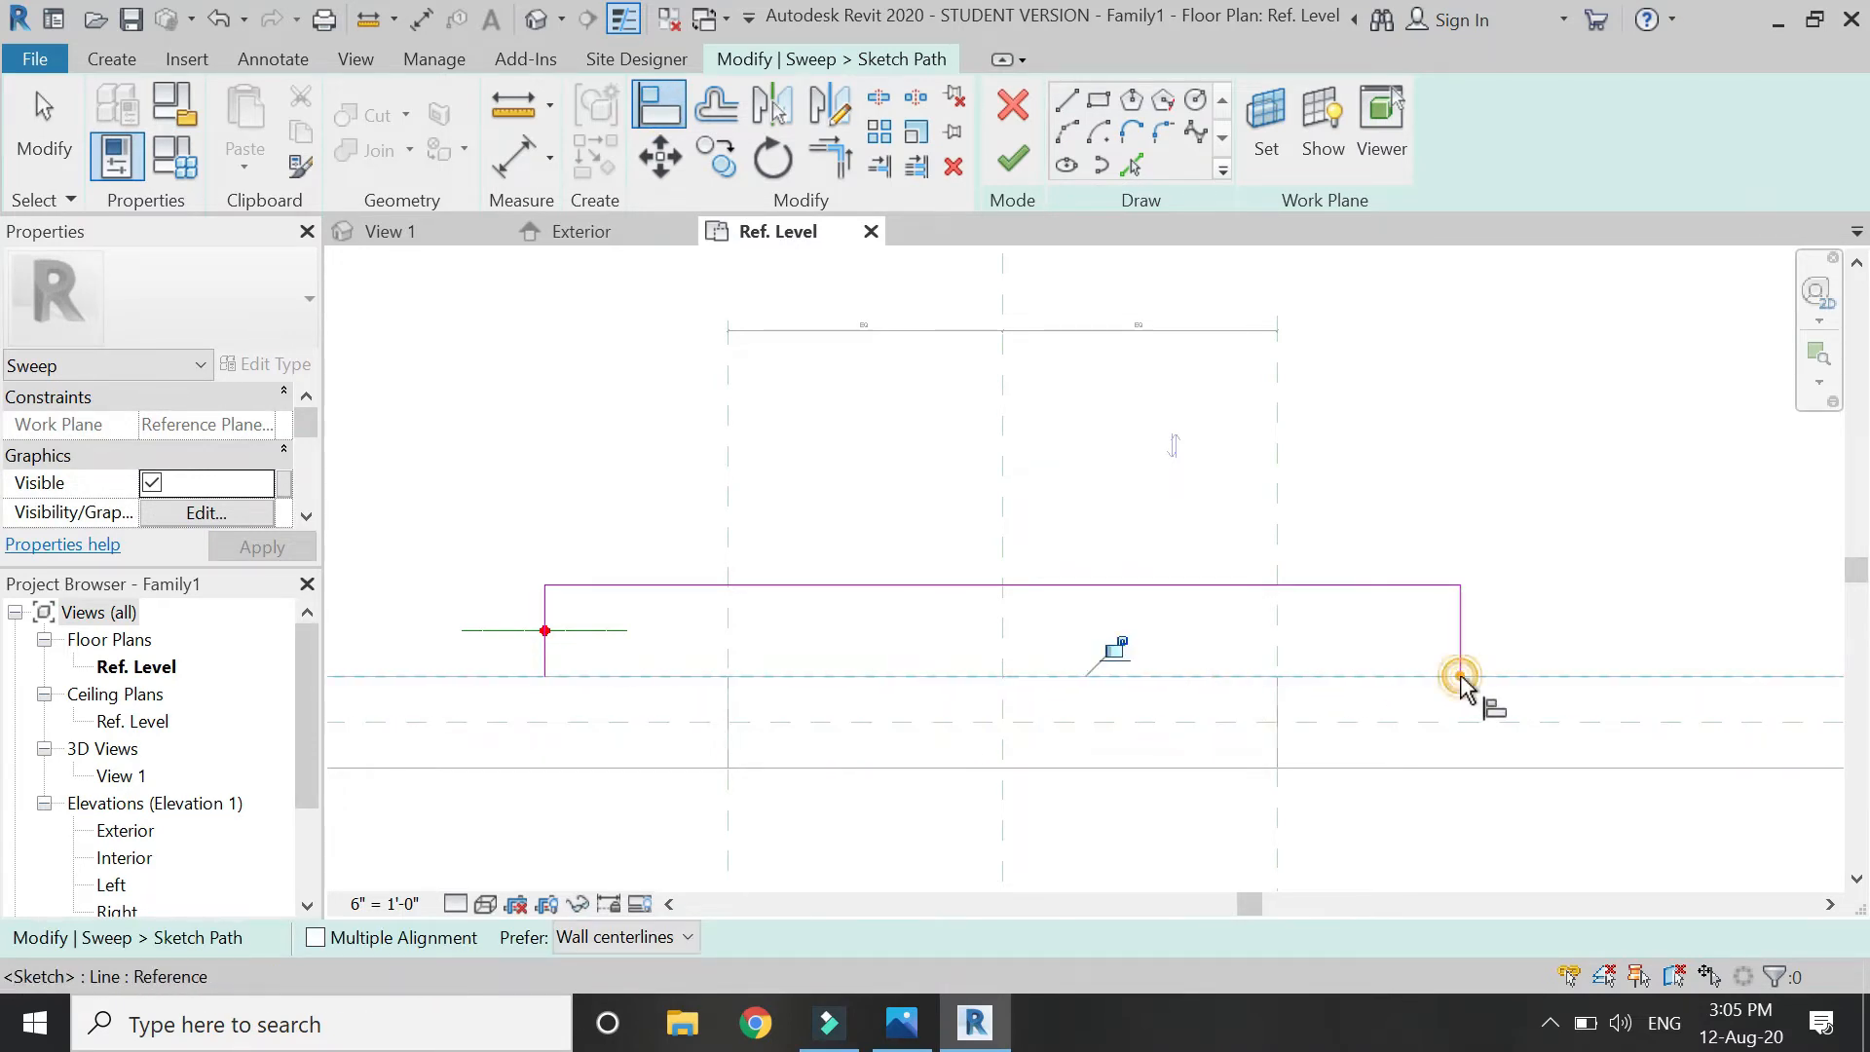
Dimension the path's left leg from the path line to the wall face.
left_click(514, 156)
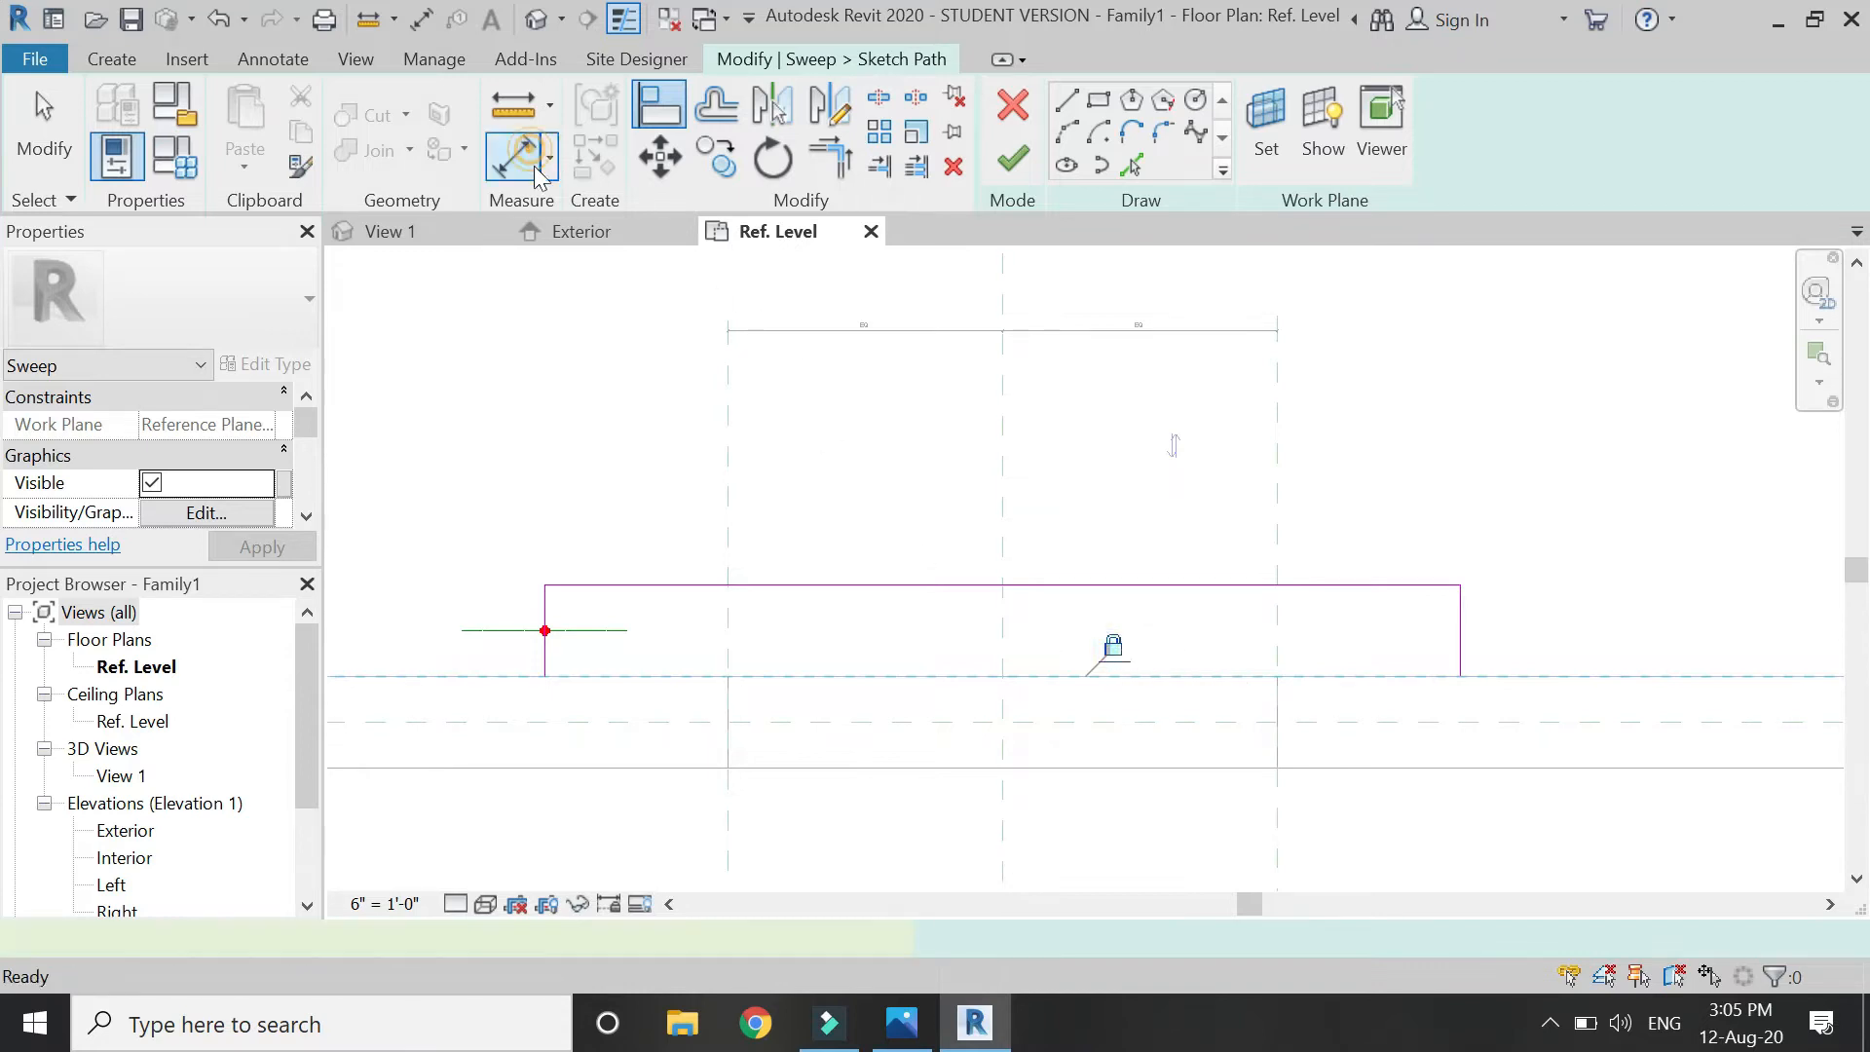
left_click(913, 586)
left_click(895, 676)
scroll(972, 643, "down", 1)
left_click(514, 516)
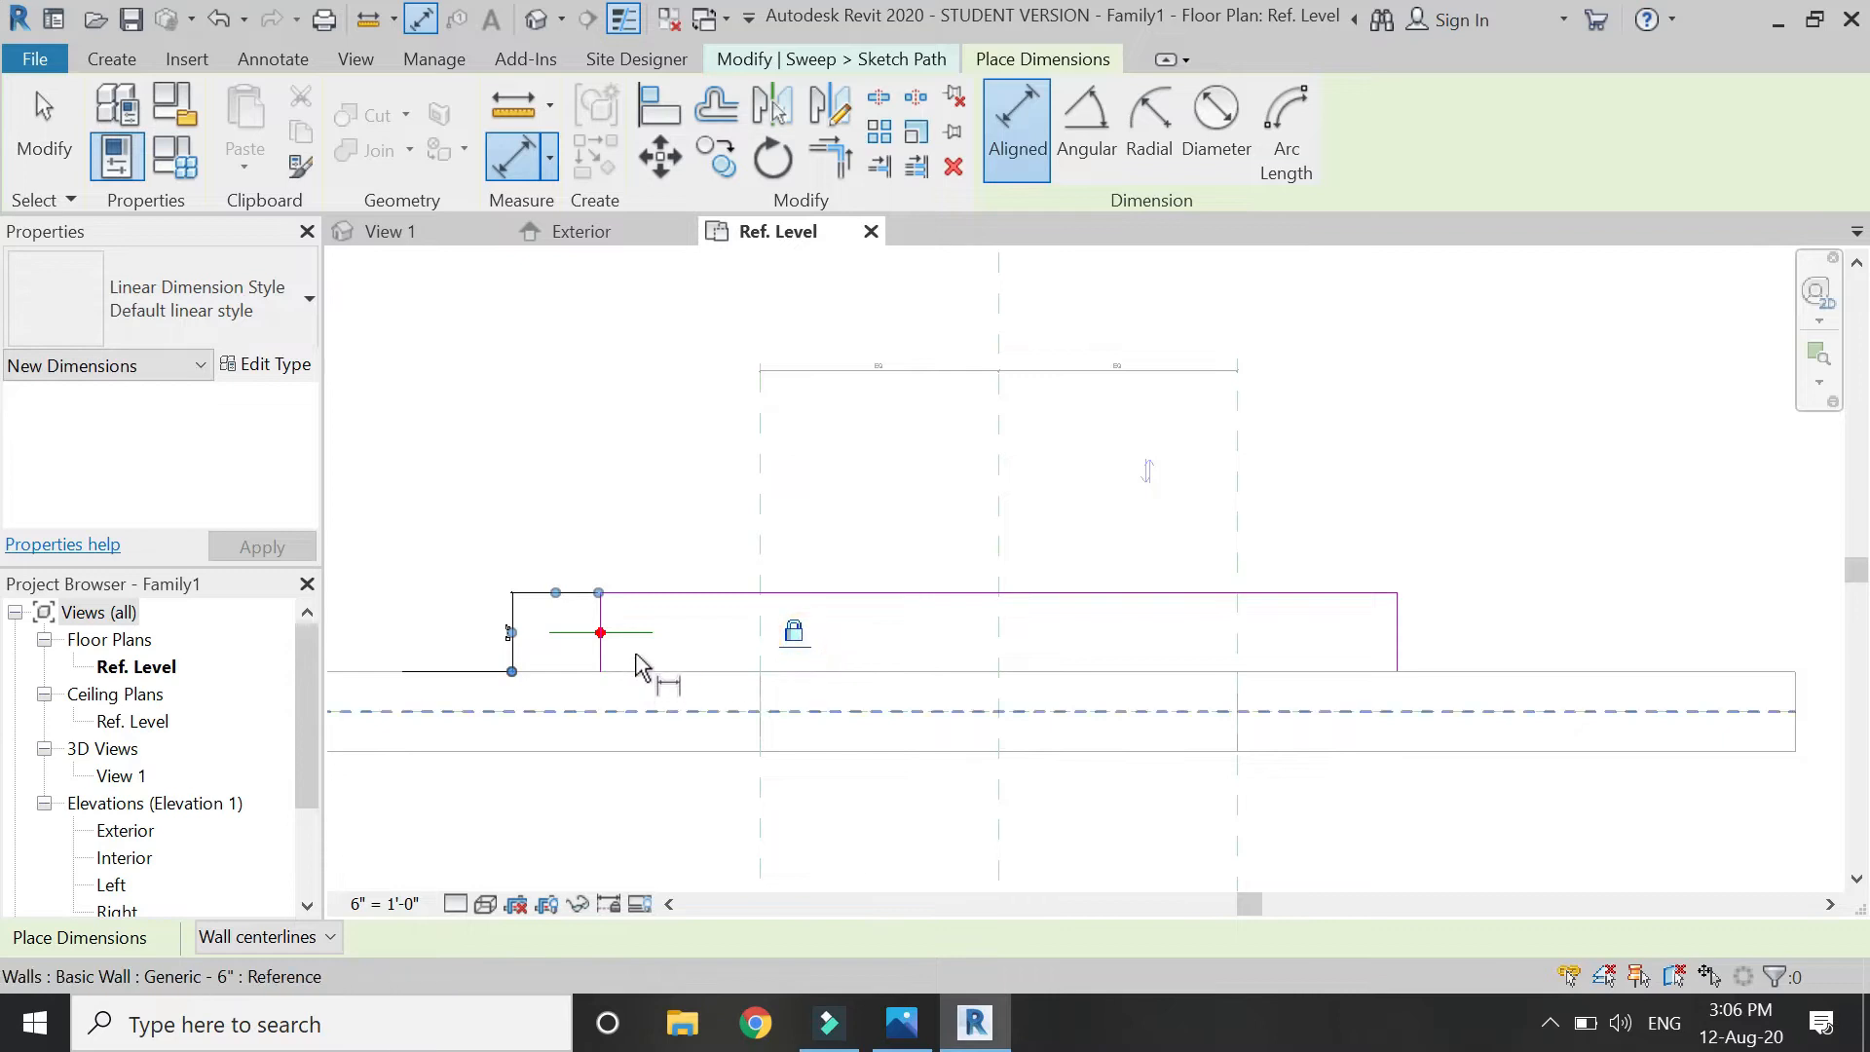
scroll(639, 665, "up", 1)
scroll(634, 672, "up", 1)
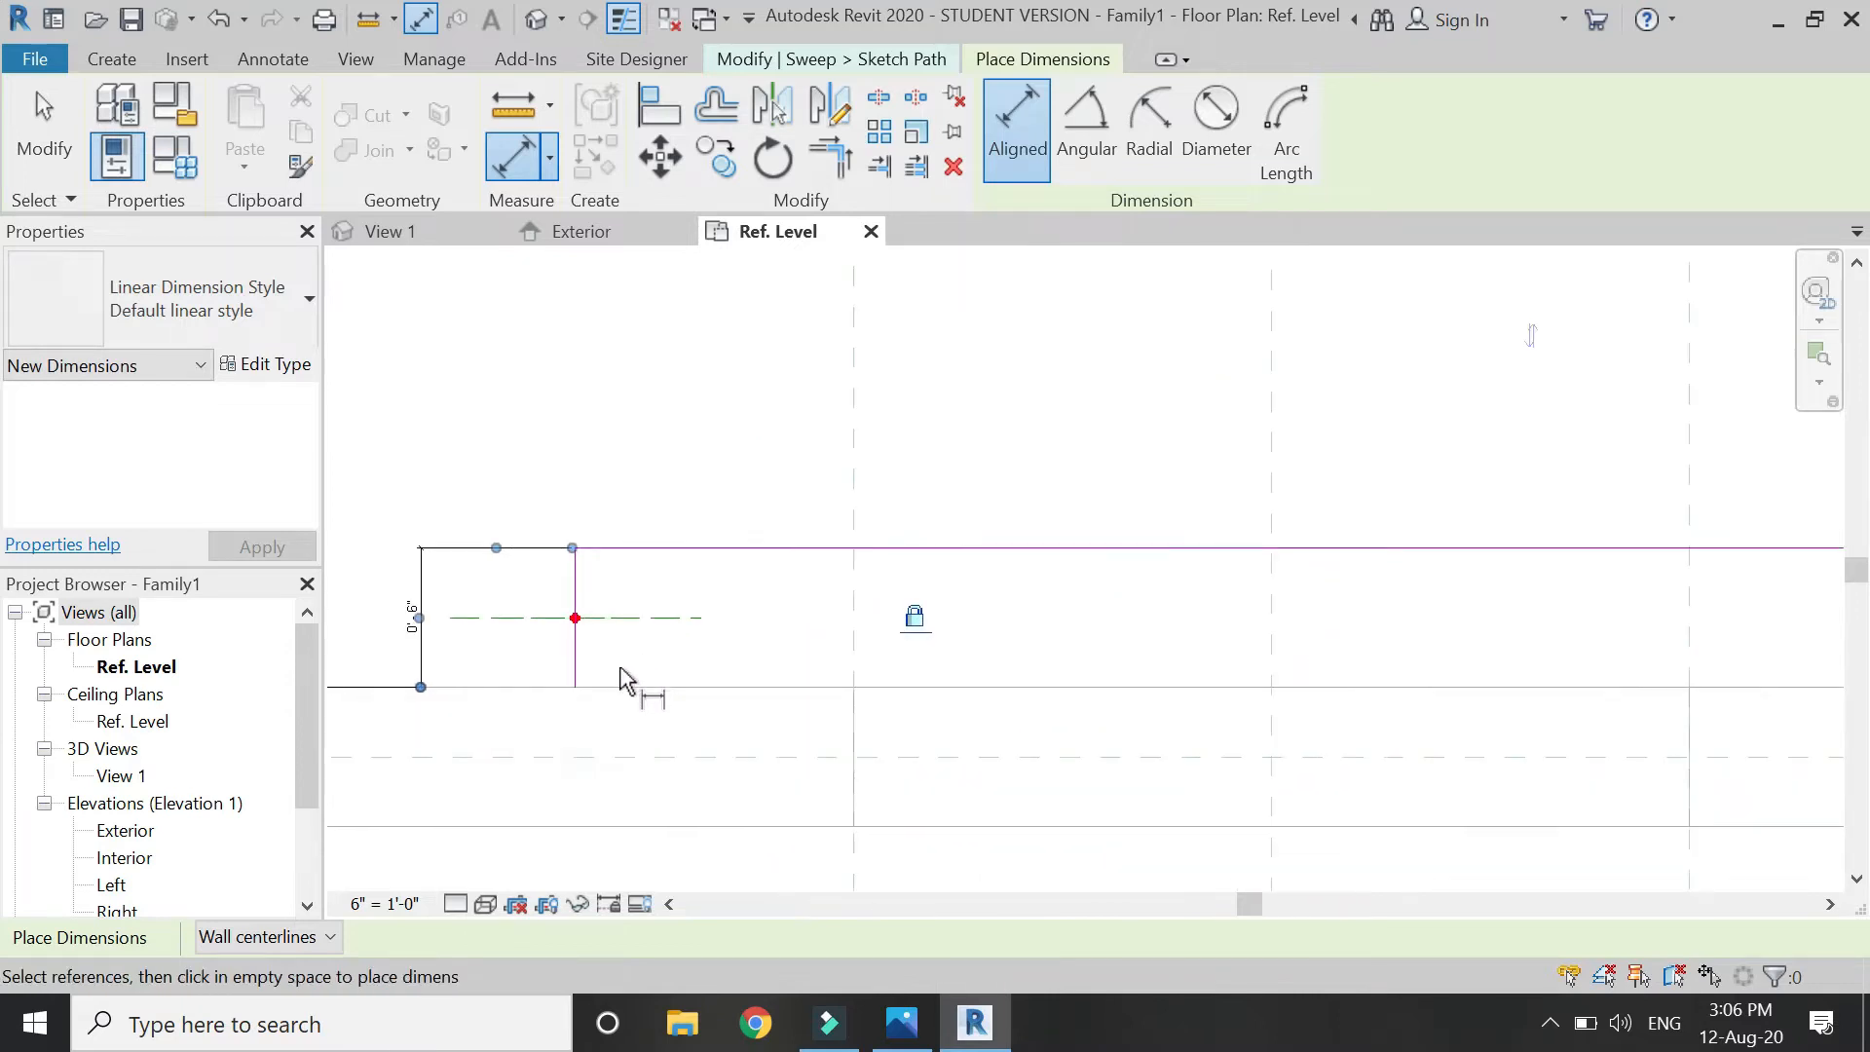
Add locked 1'-0" overhang dimensions at both reference planes and finish the path sketch.
left_click(853, 597)
left_click(576, 597)
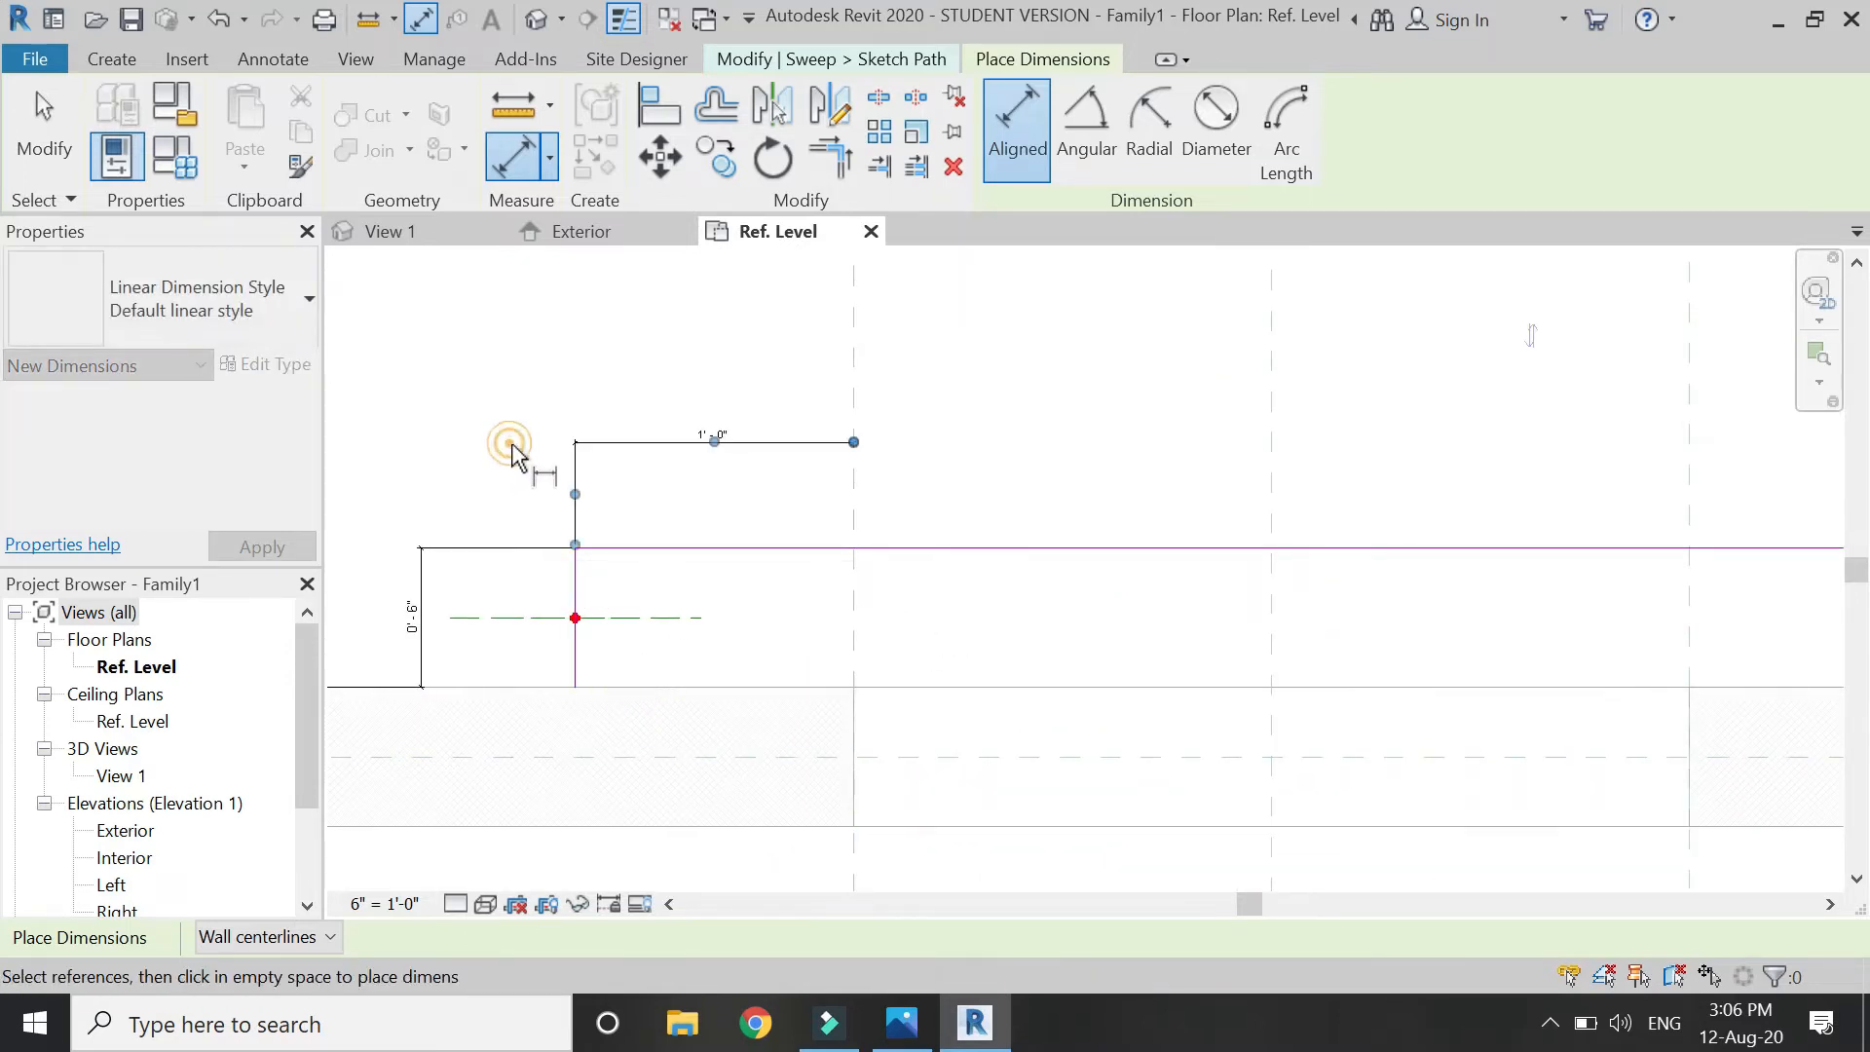
scroll(581, 427, "down", 2)
left_click(655, 713)
scroll(1328, 476, "up", 1)
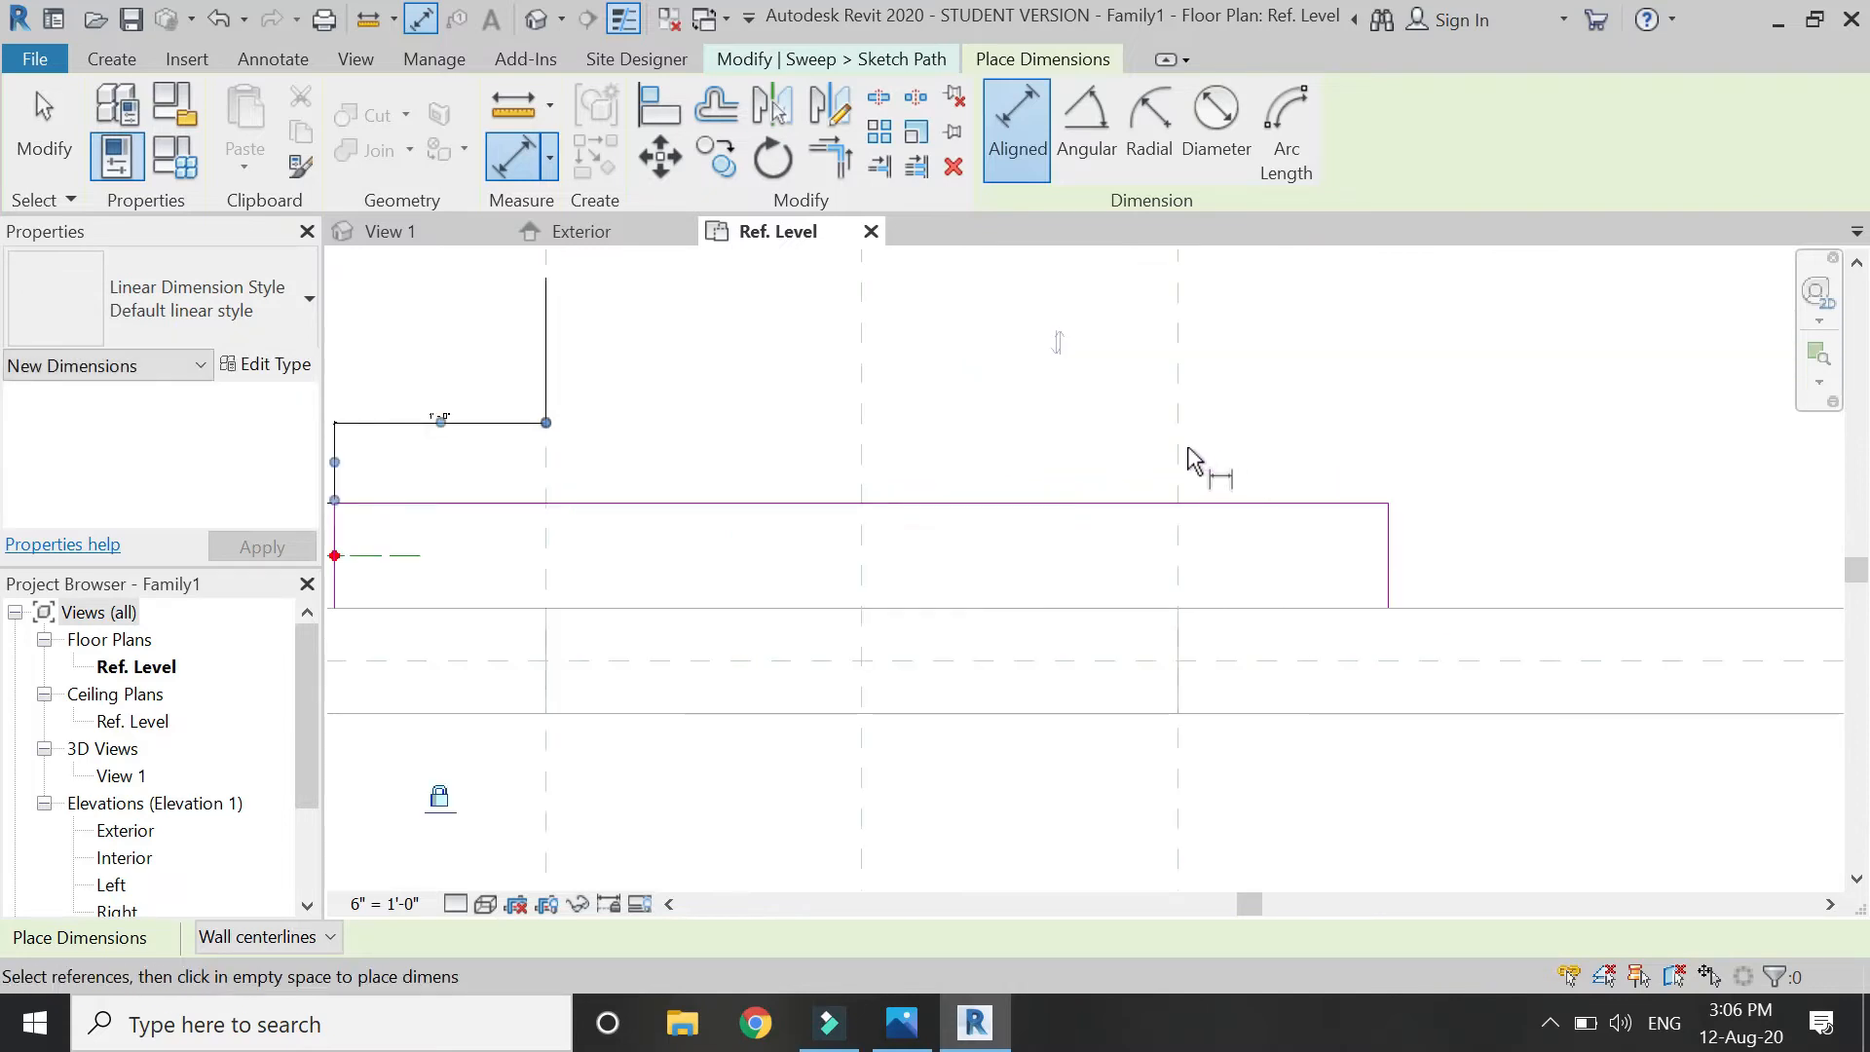
left_click(1178, 434)
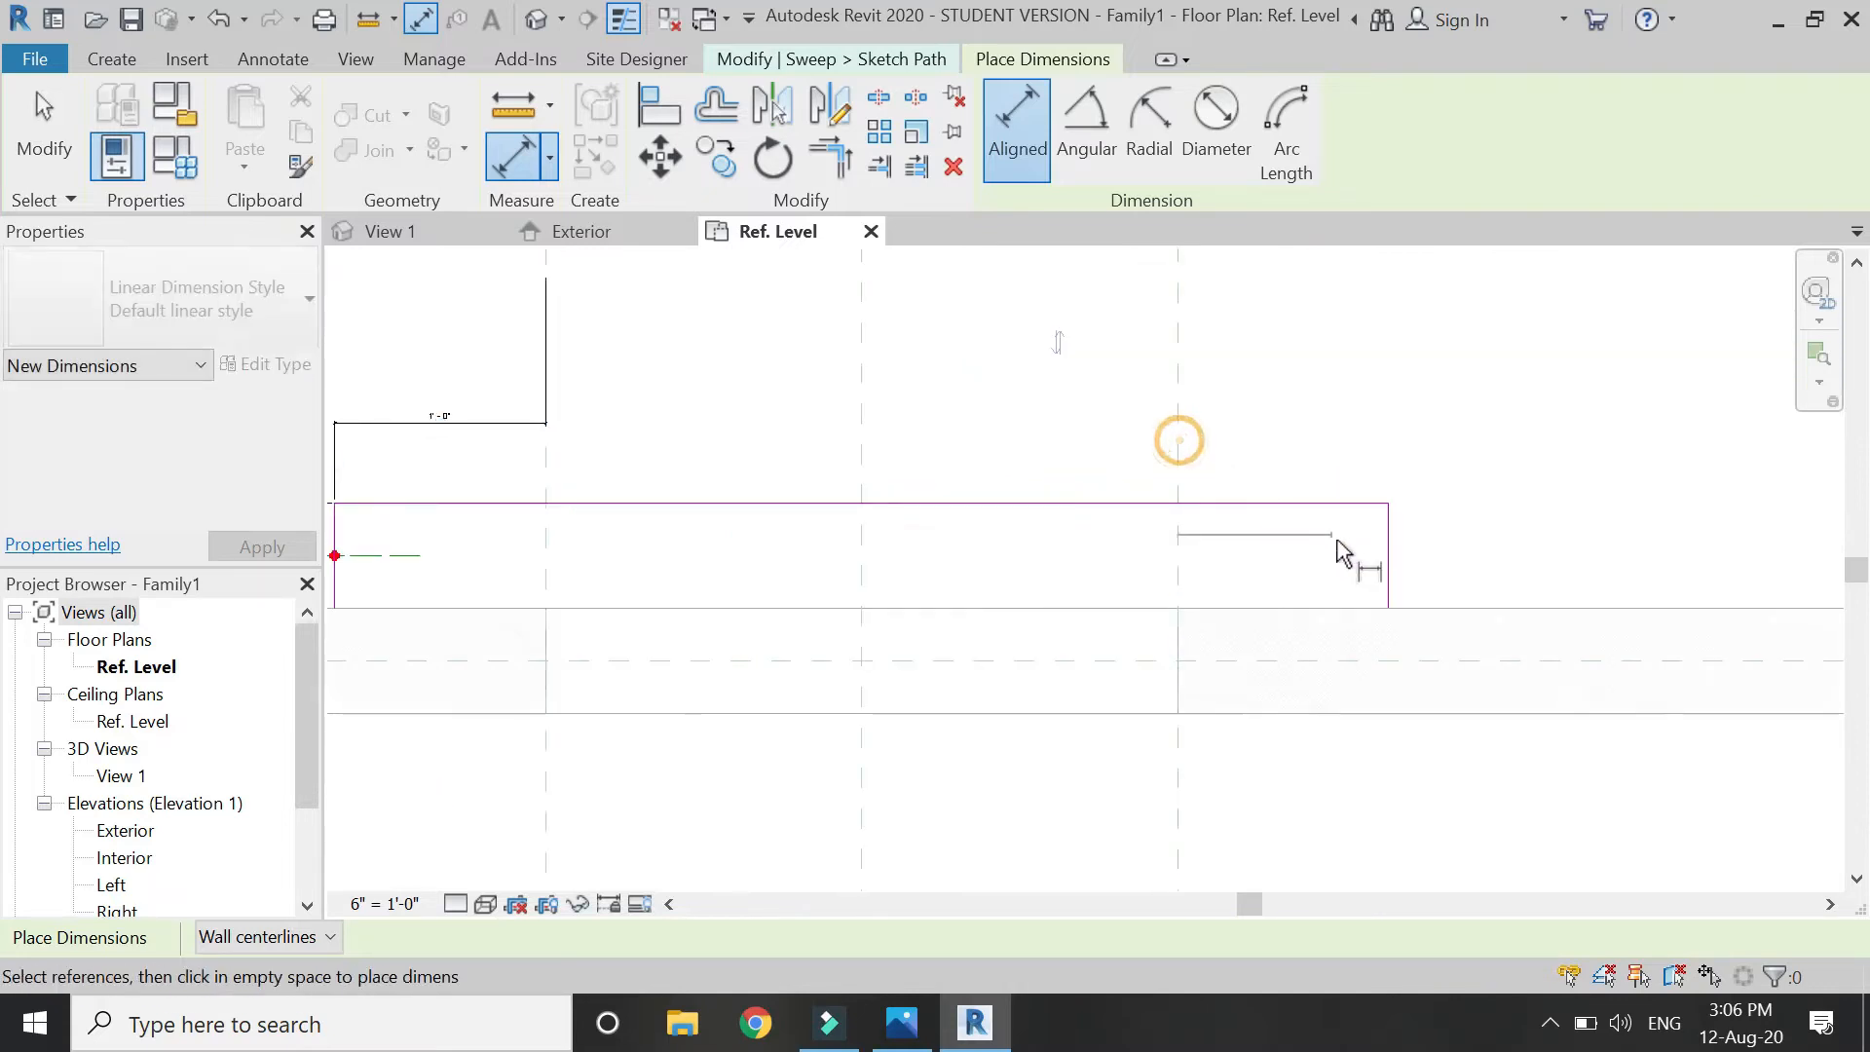
left_click(1452, 429)
scroll(1399, 626, "down", 1)
key("Escape")
key("Escape")
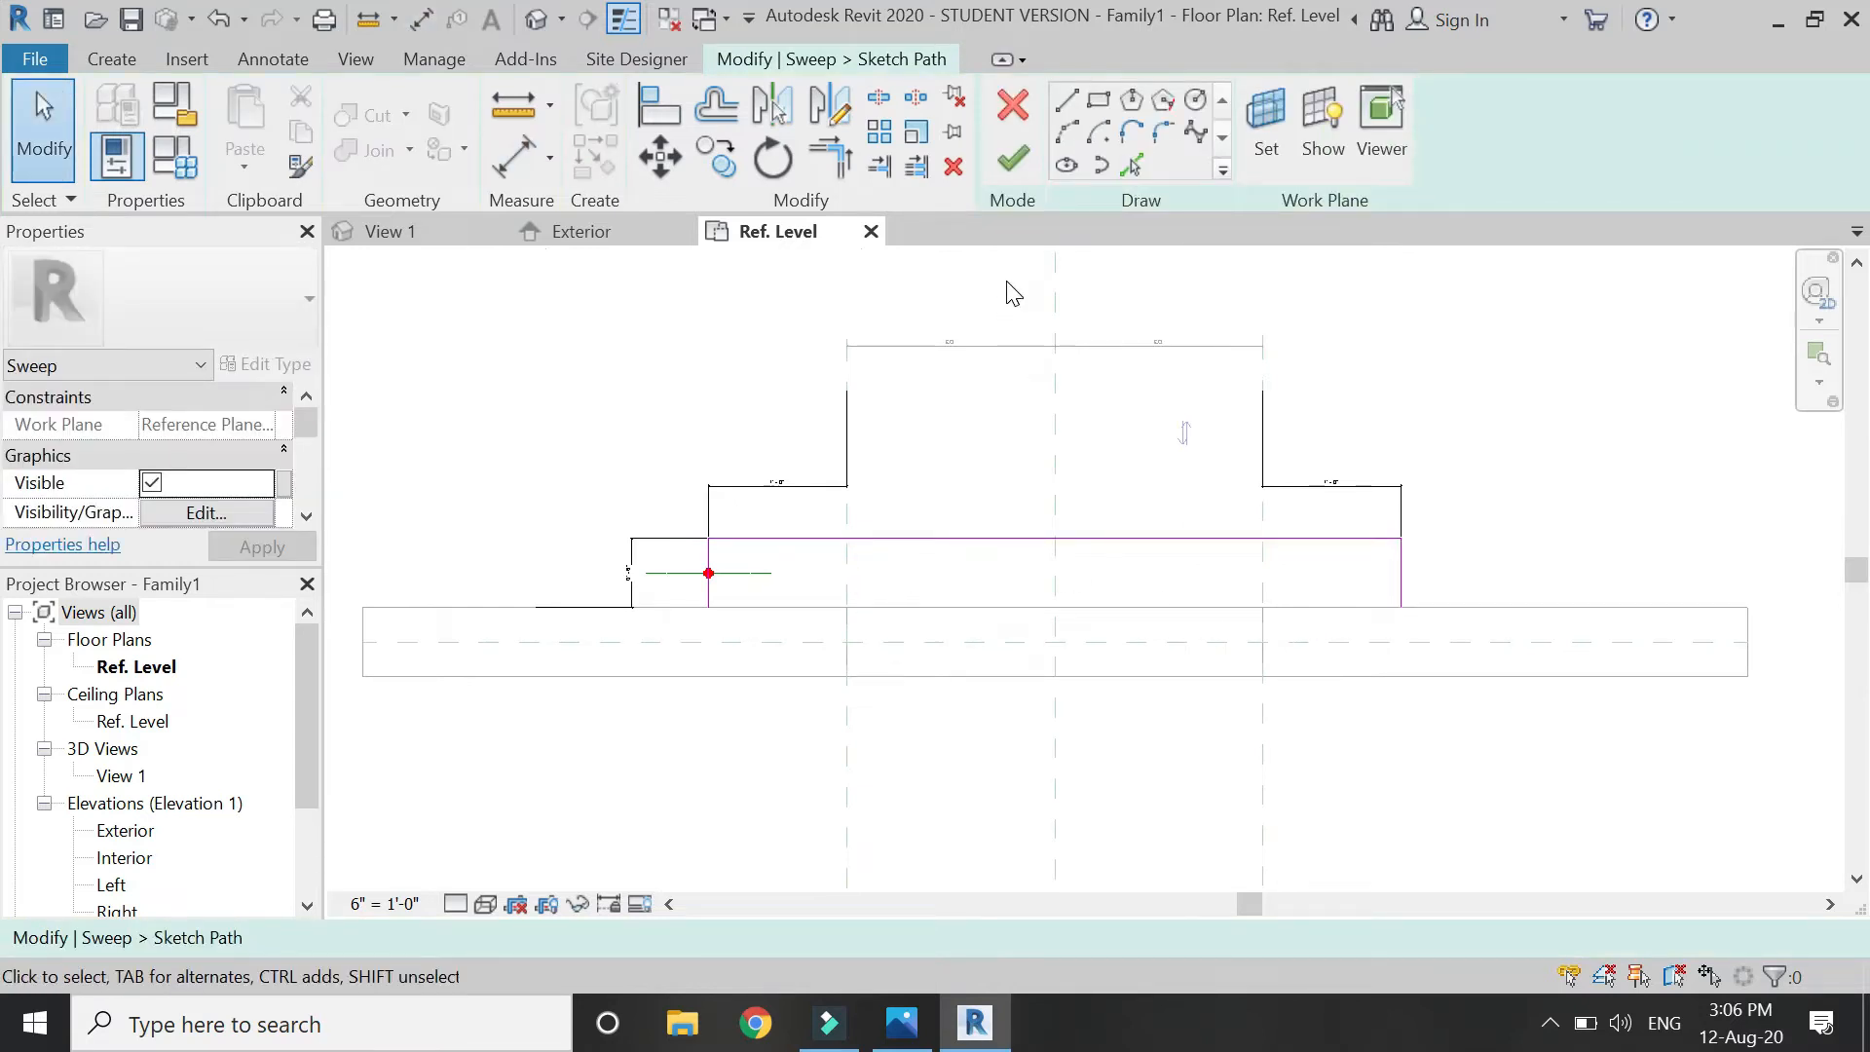
left_click(1010, 174)
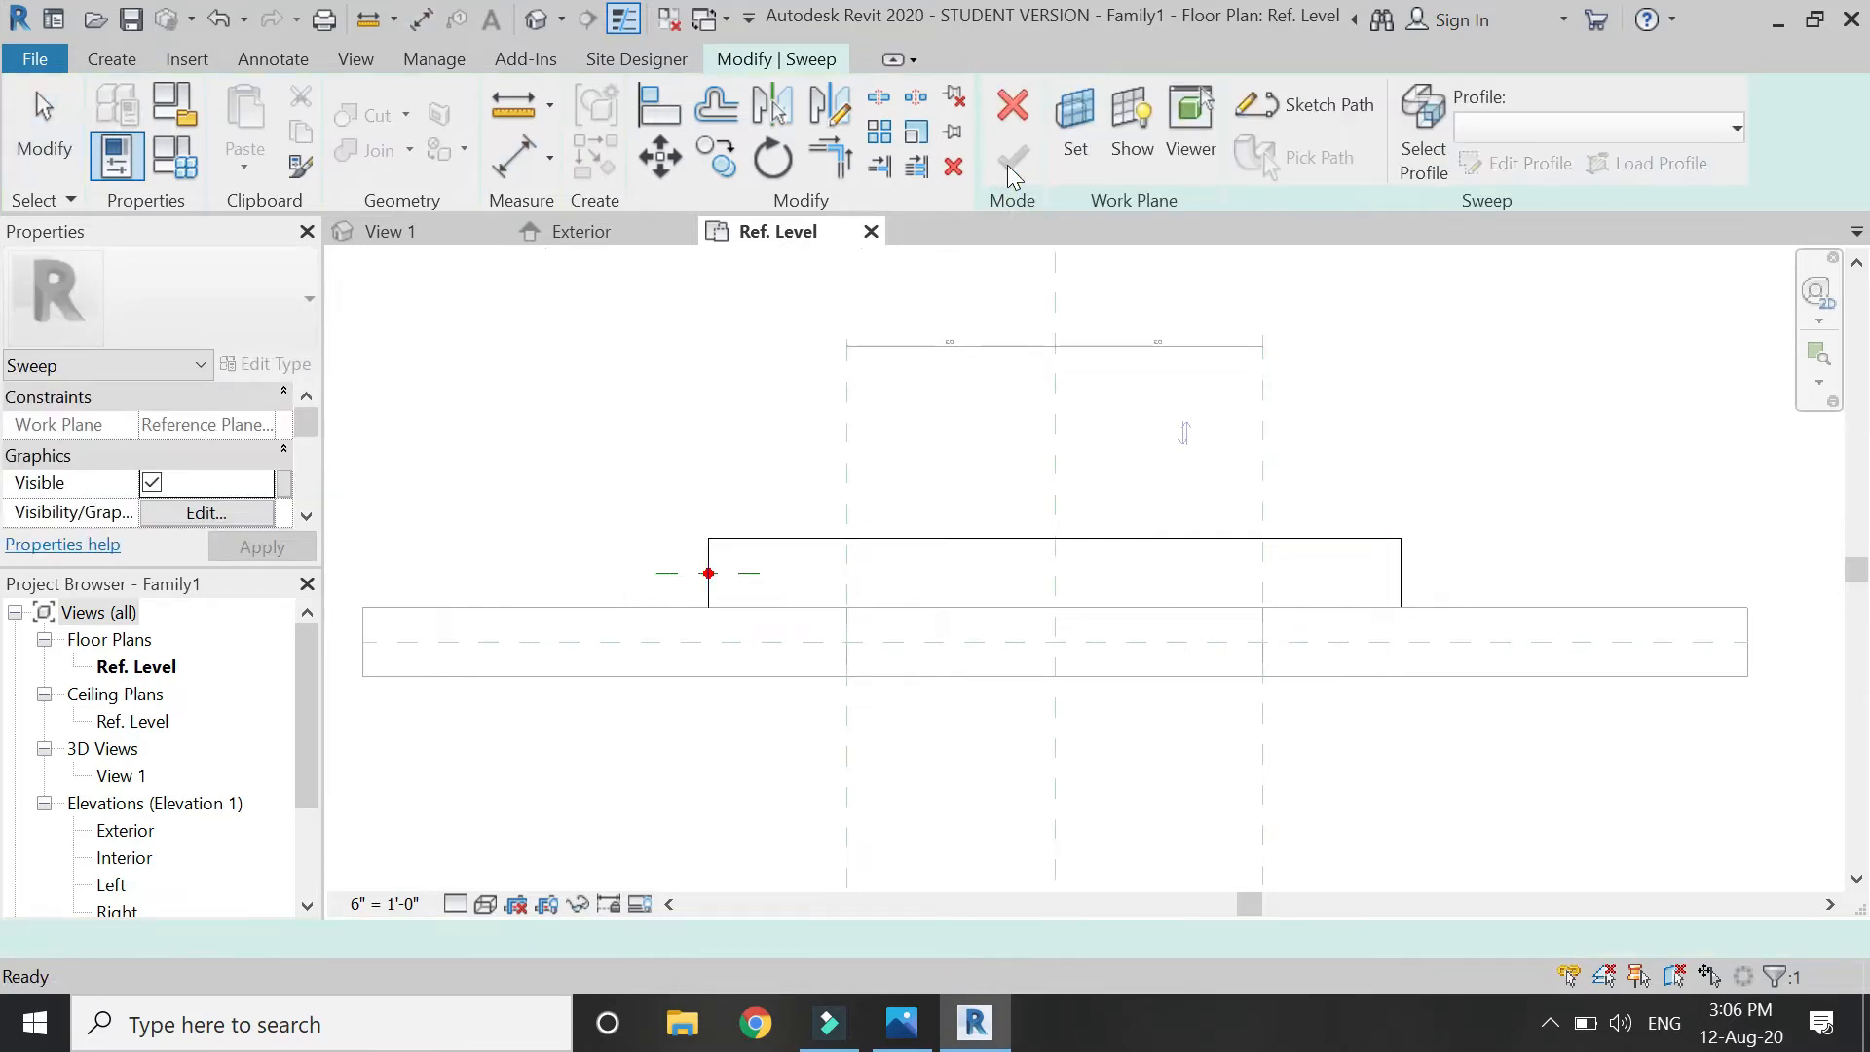
In Exterior elevation, start the sill profile with its top horizontal edge.
left_click(585, 232)
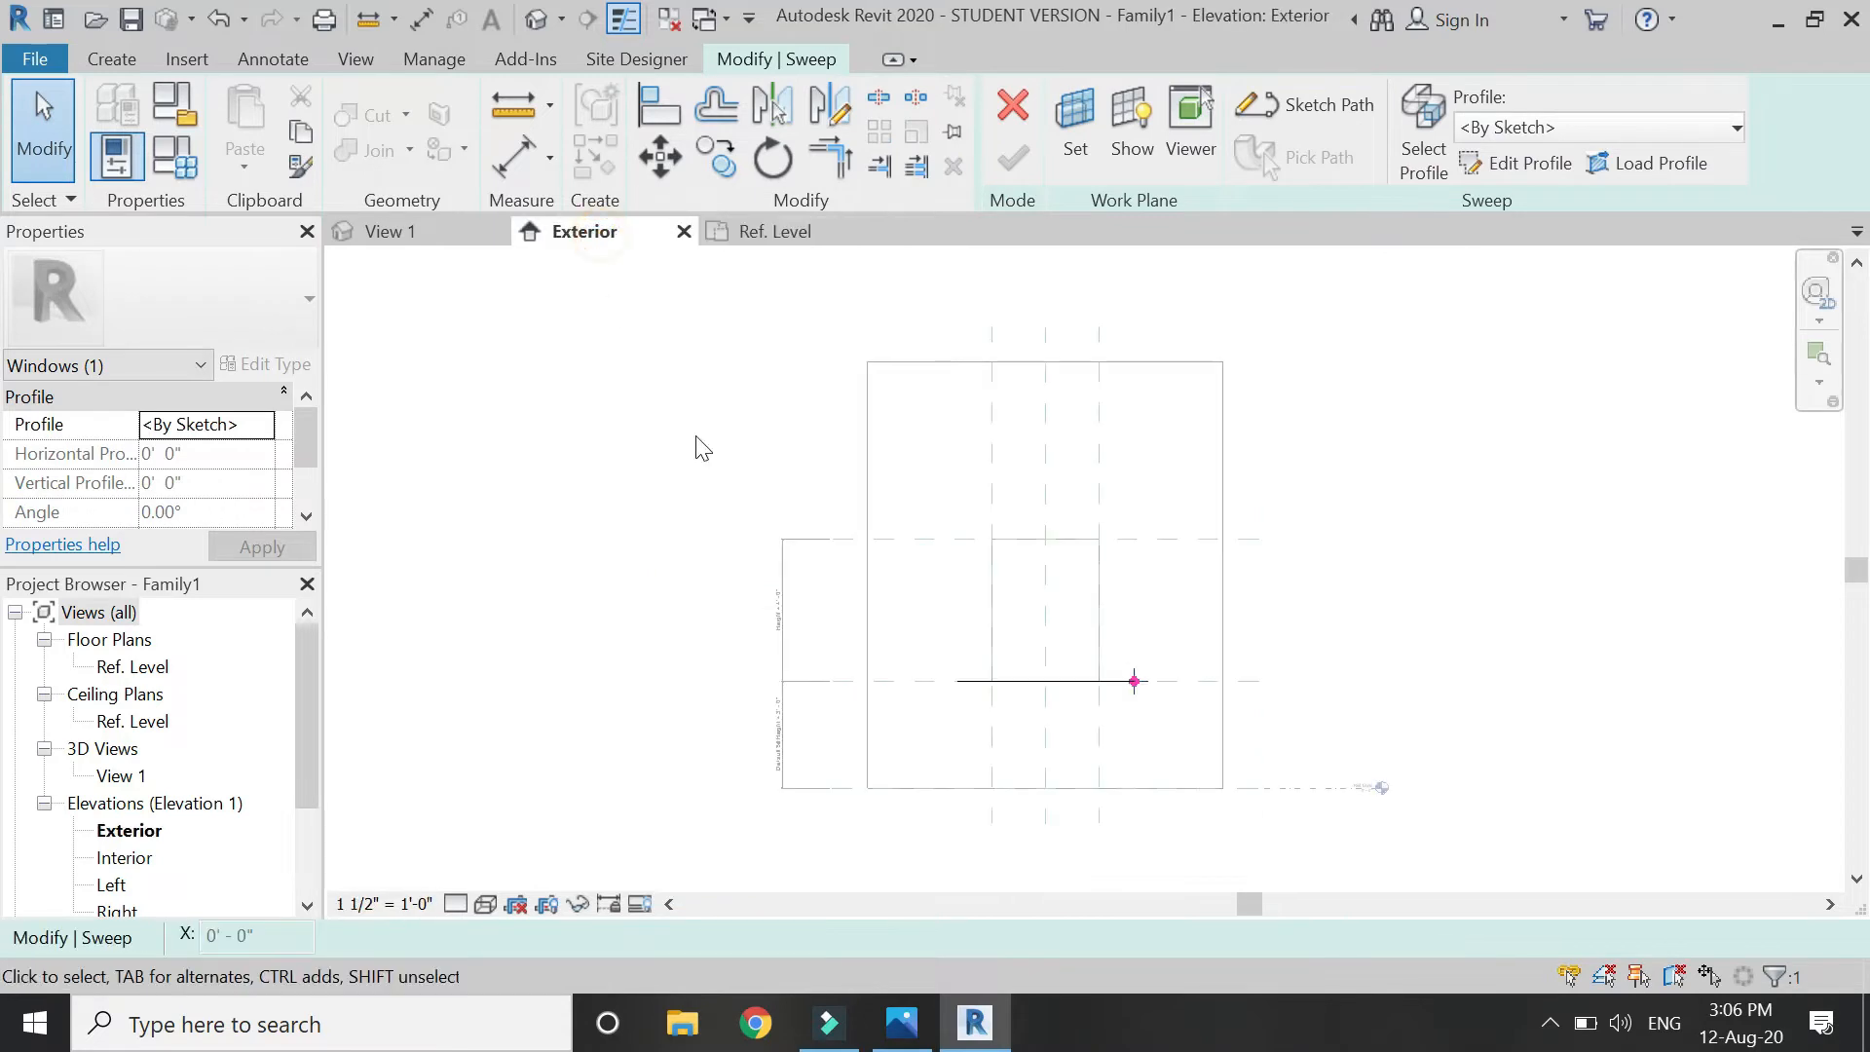
scroll(1072, 710, "up", 3)
scroll(989, 679, "up", 2)
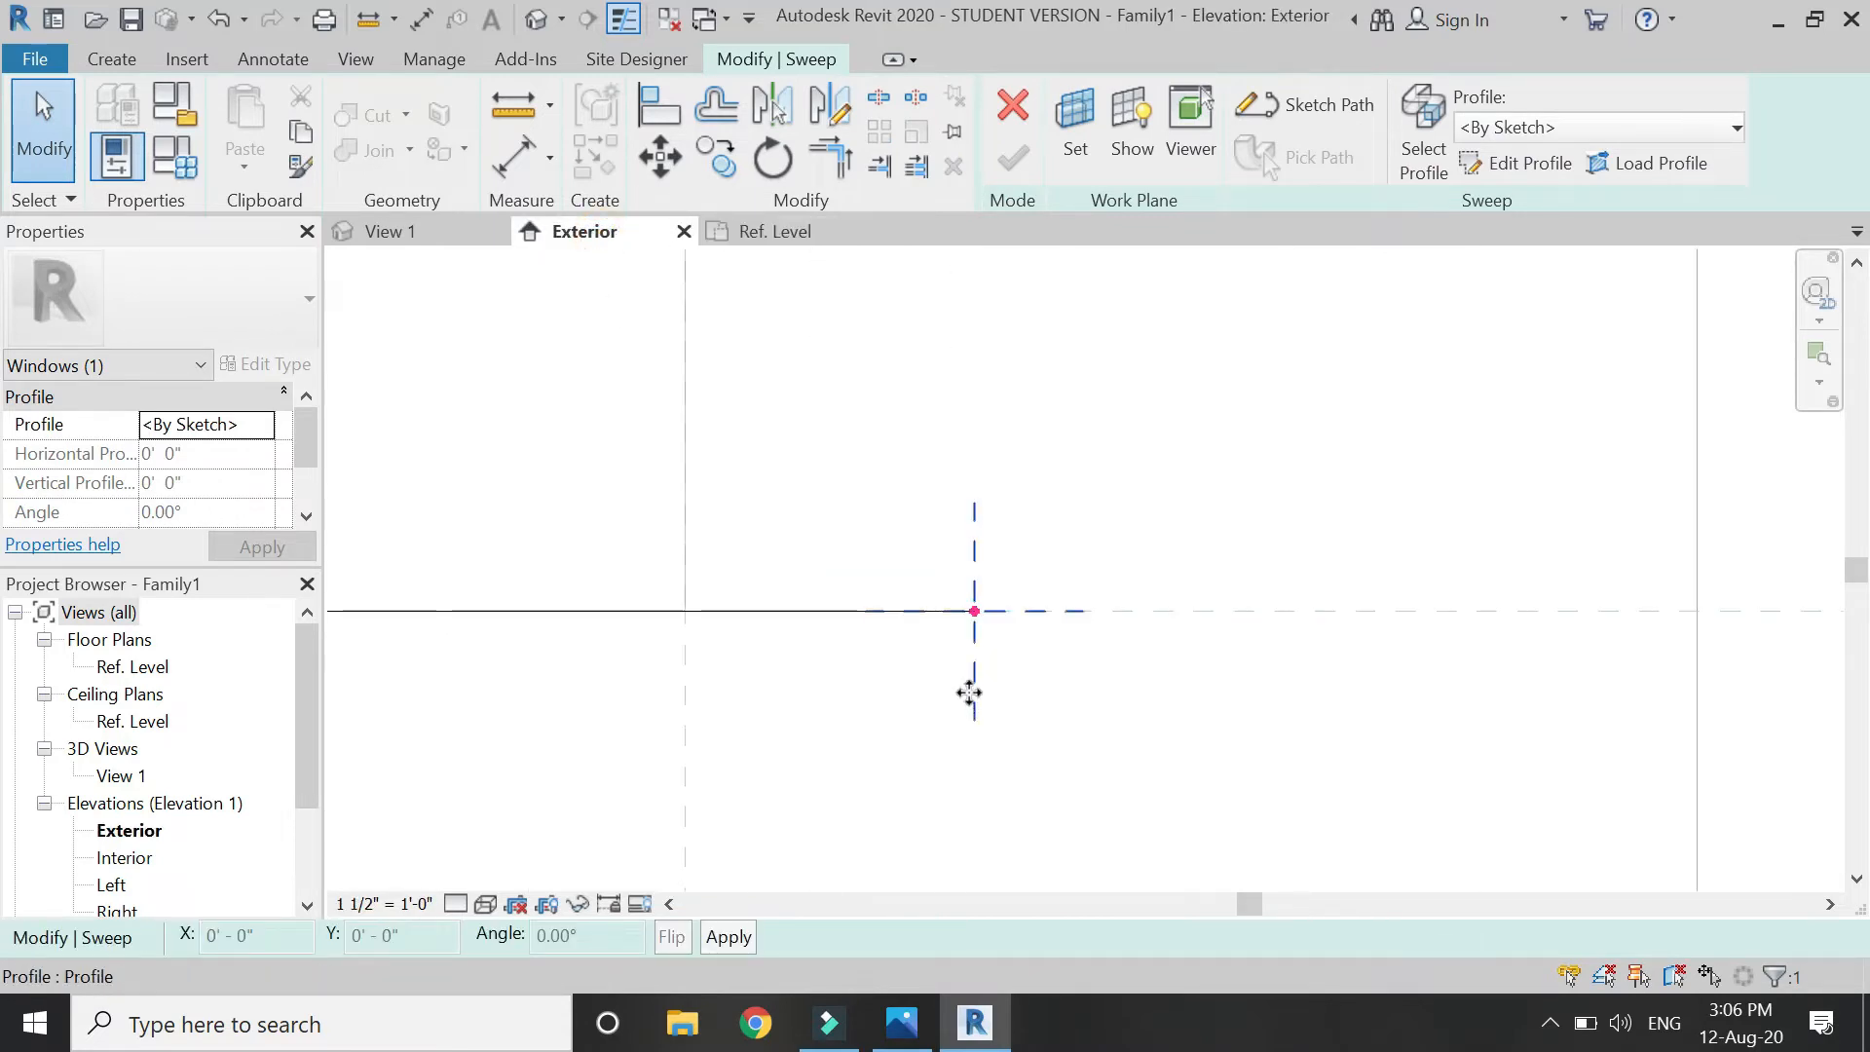
left_click(1505, 167)
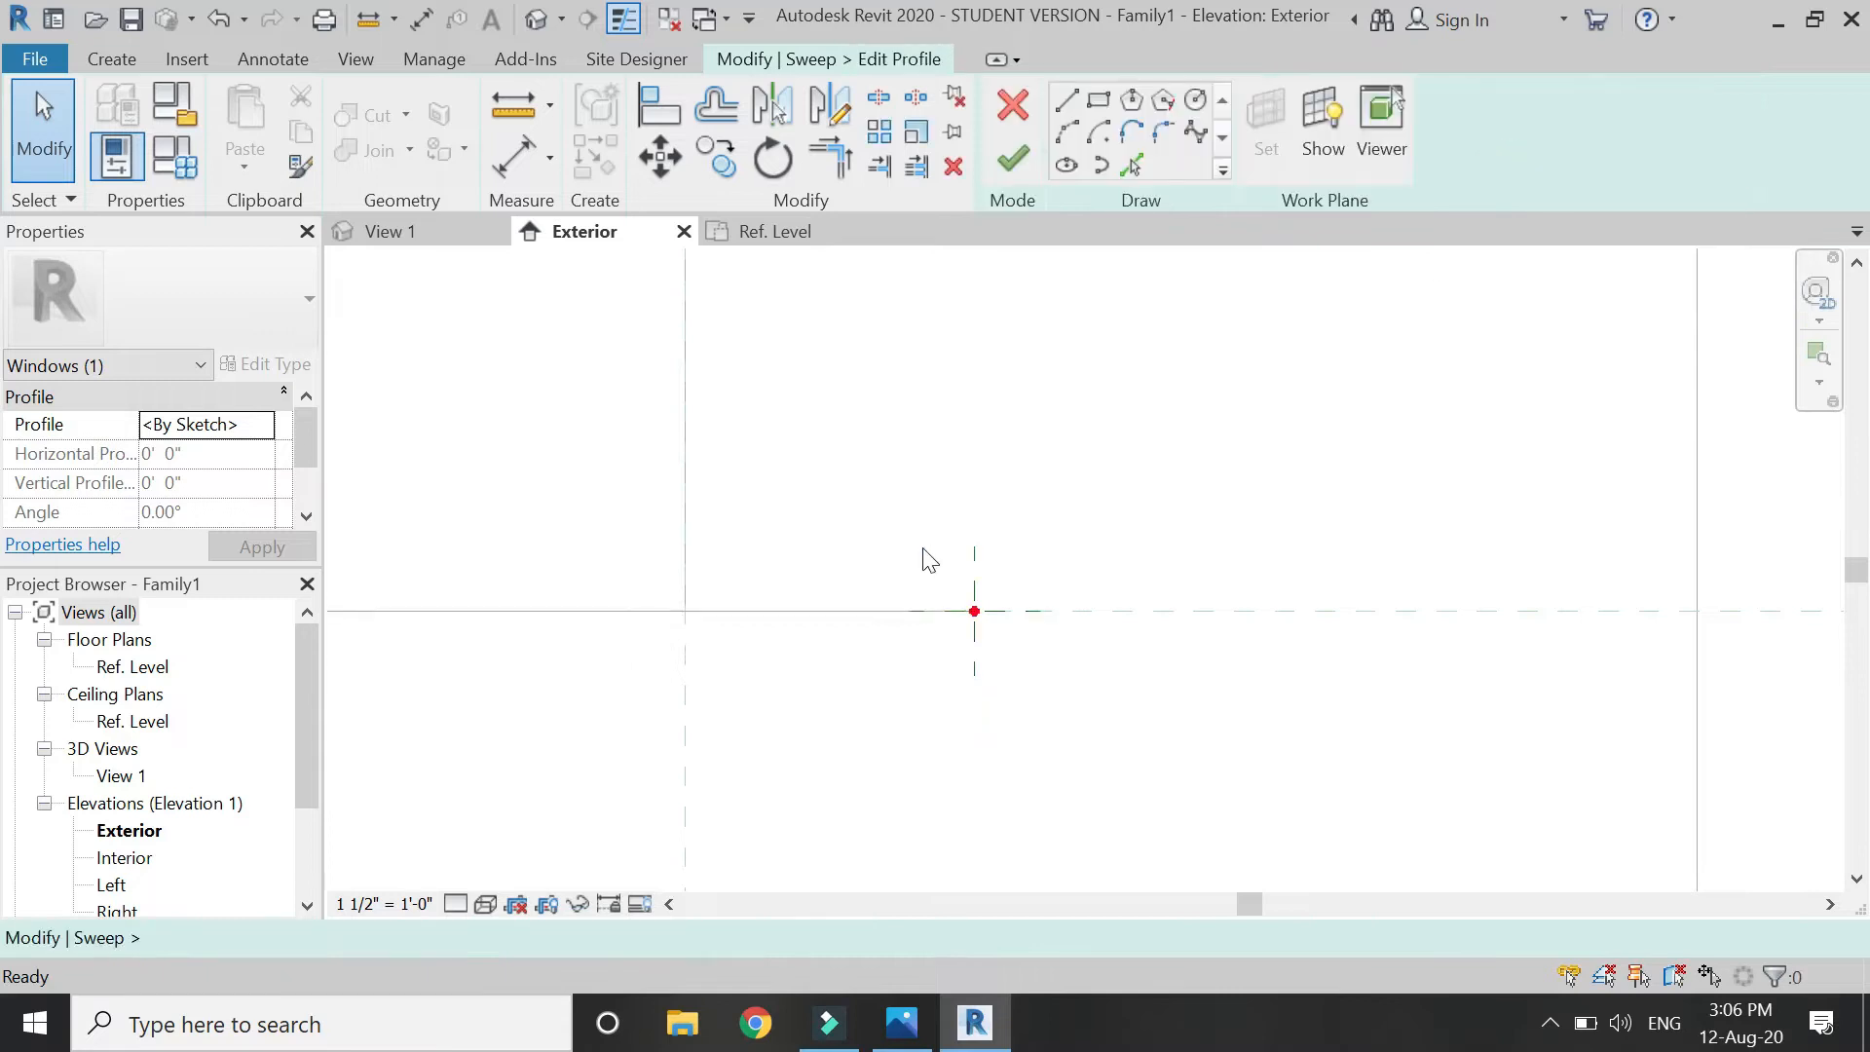
left_click(975, 610)
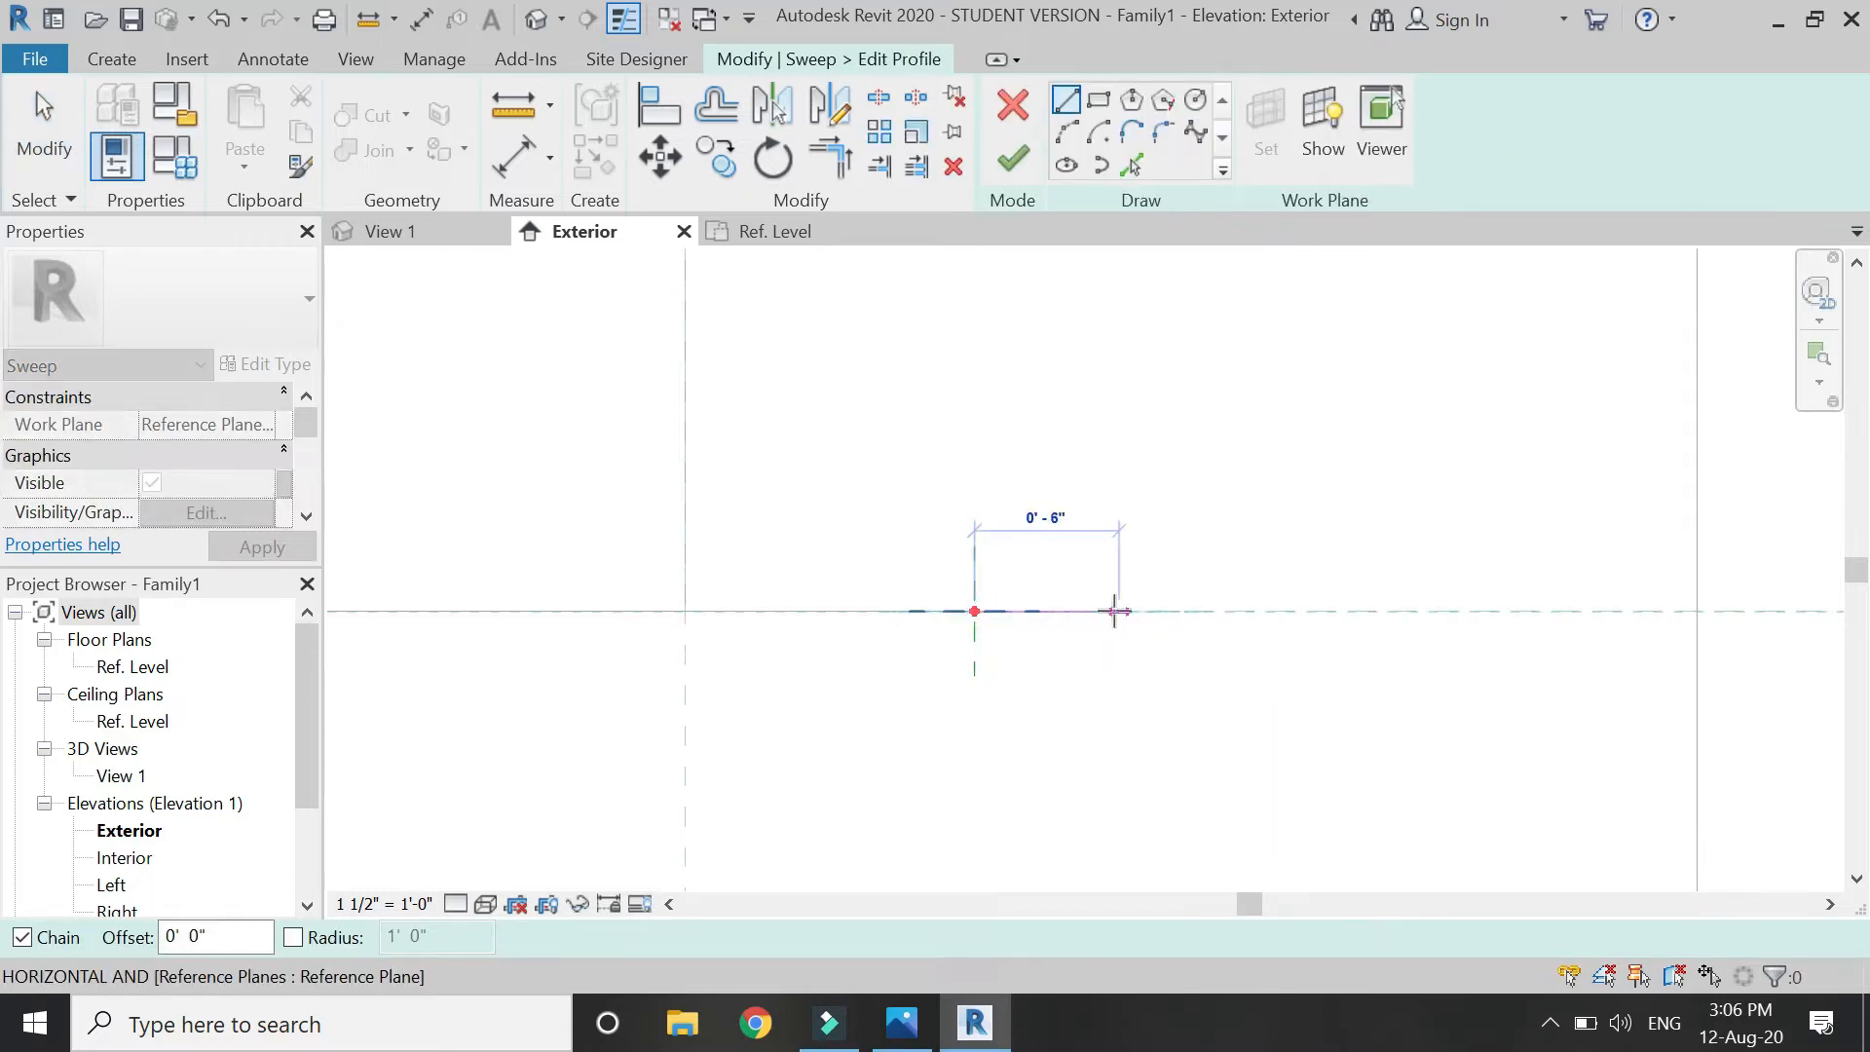
left_click(1119, 611)
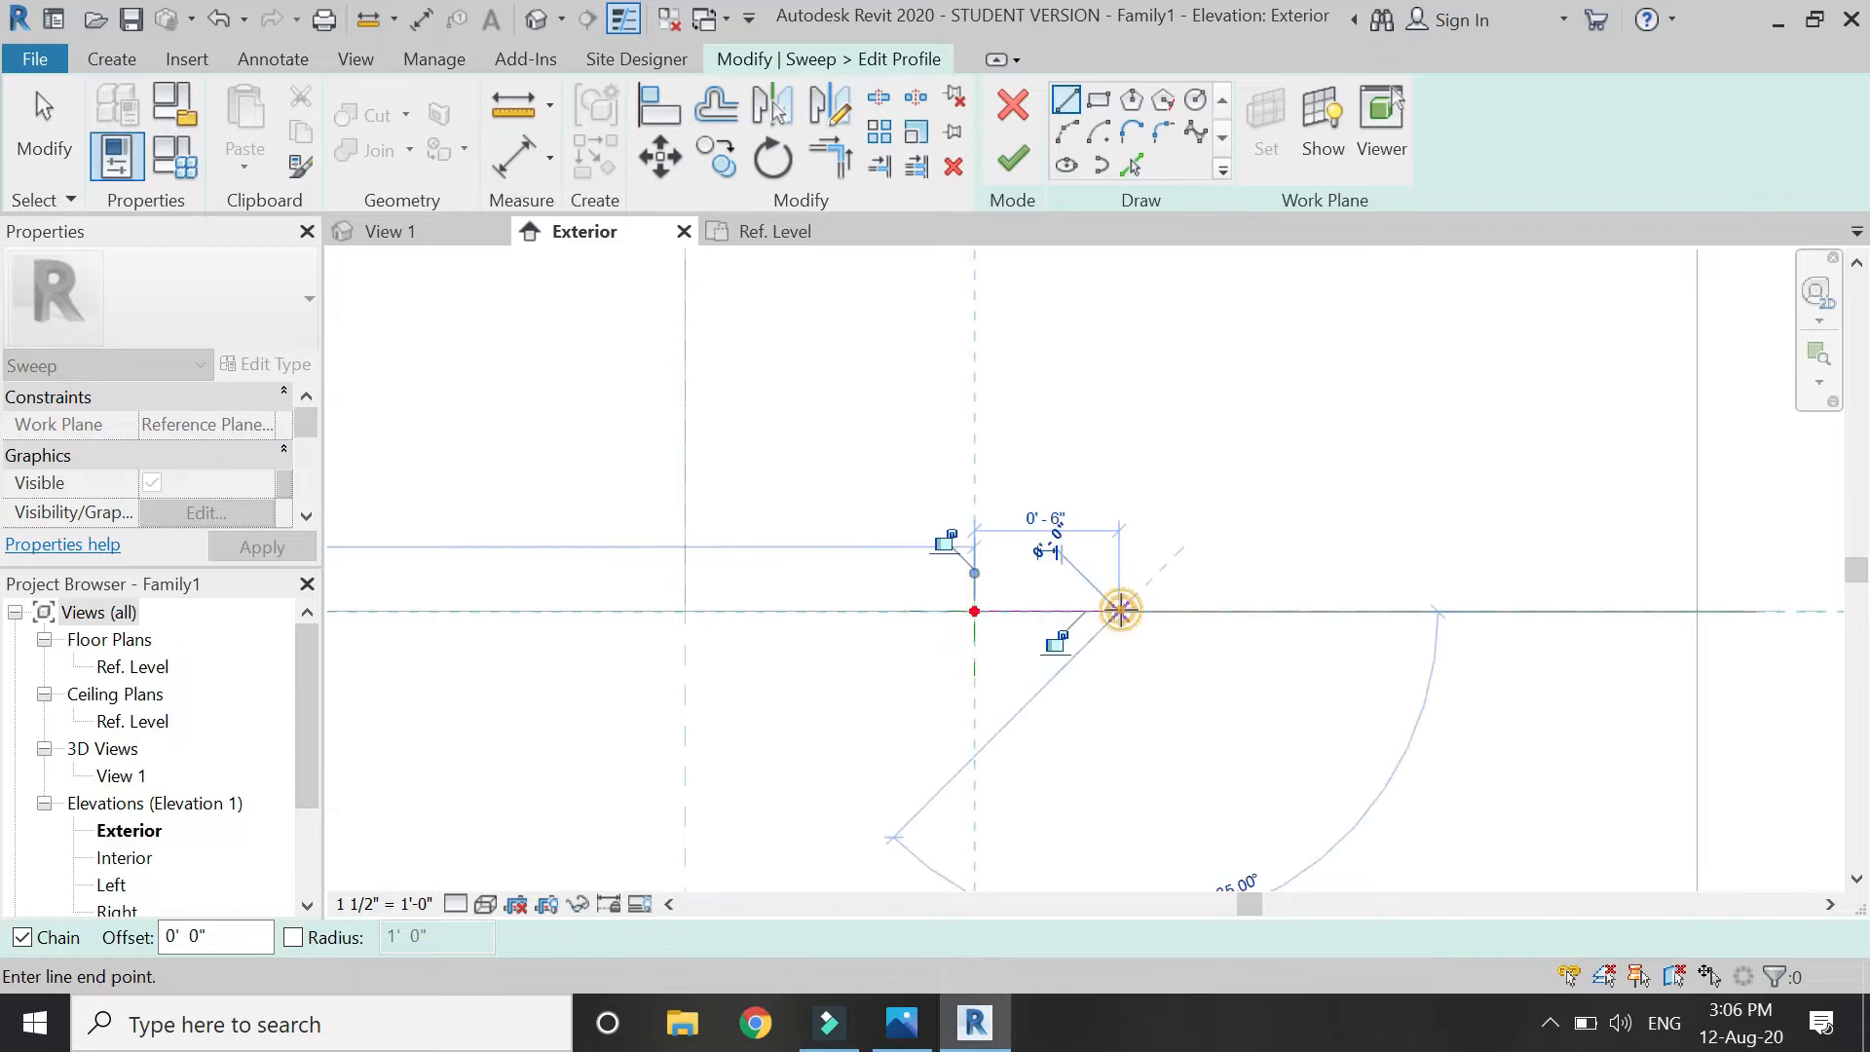
key("Escape")
key("Escape")
Add a semicircular arc nosing below the top edge's end.
left_click(1066, 131)
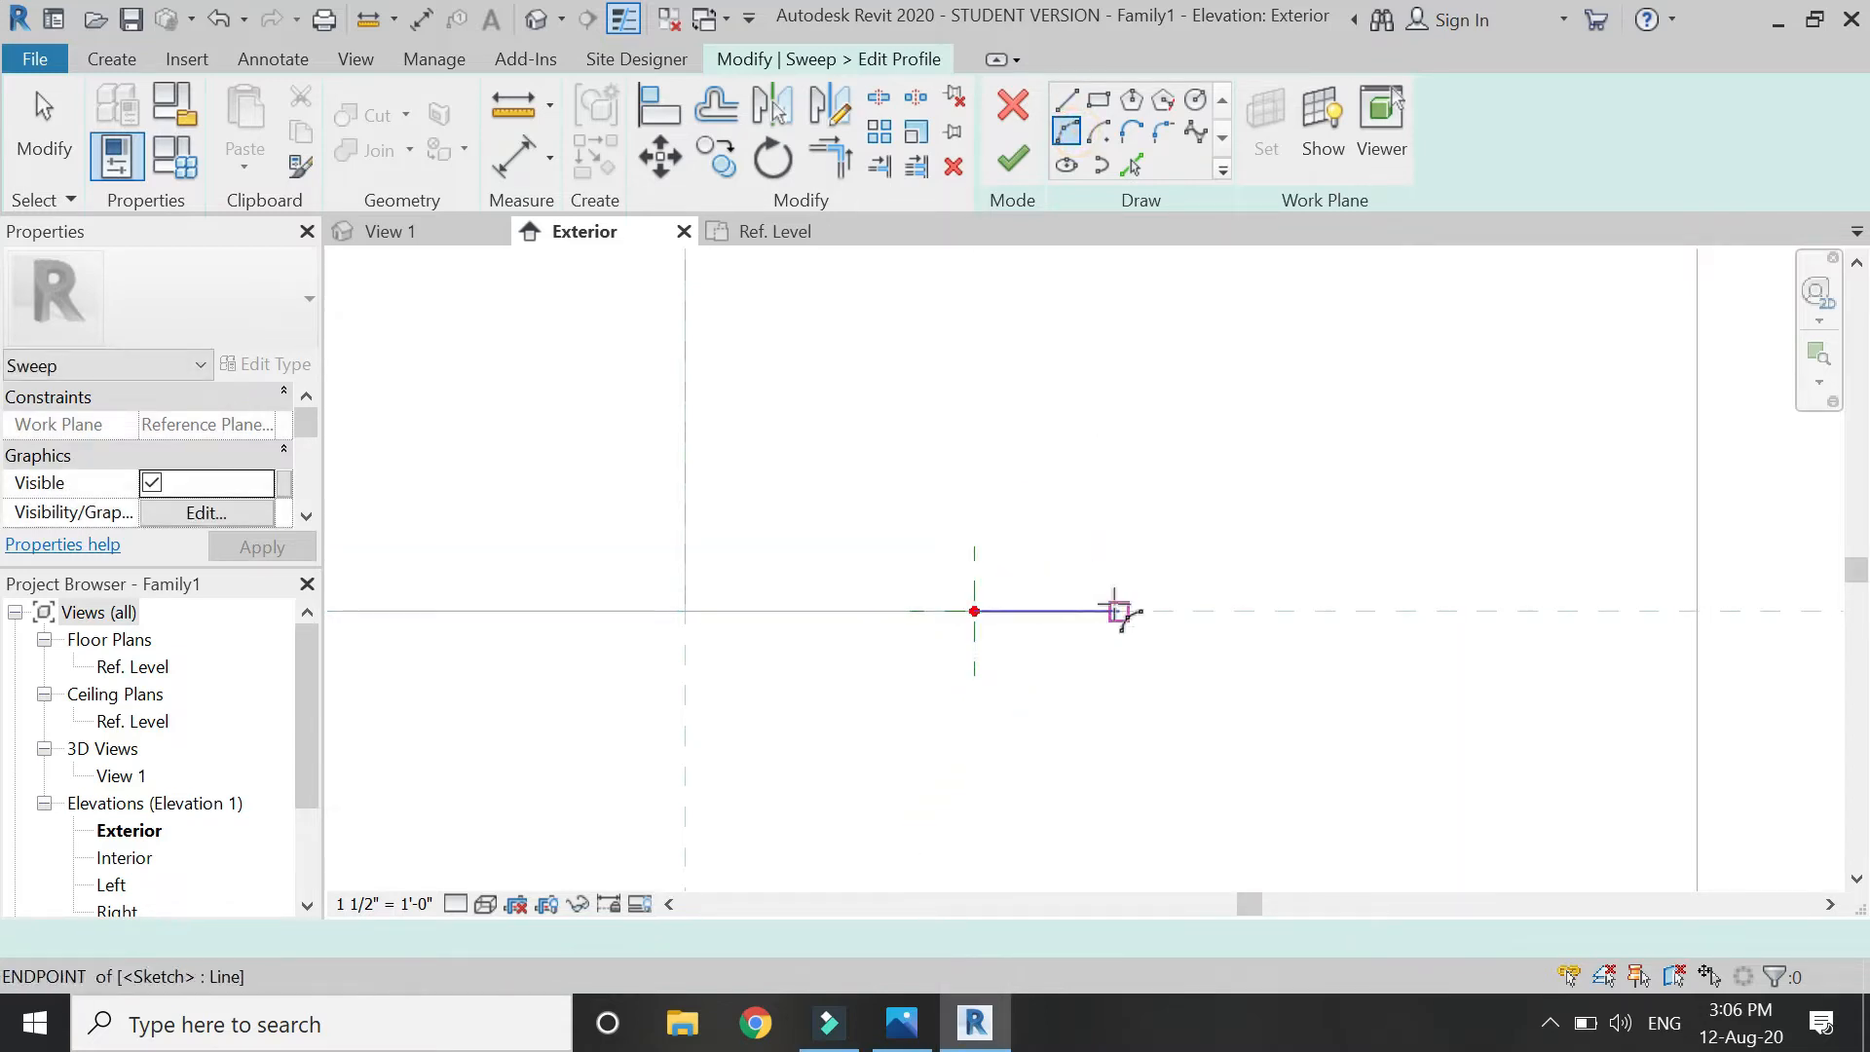
left_click(1119, 611)
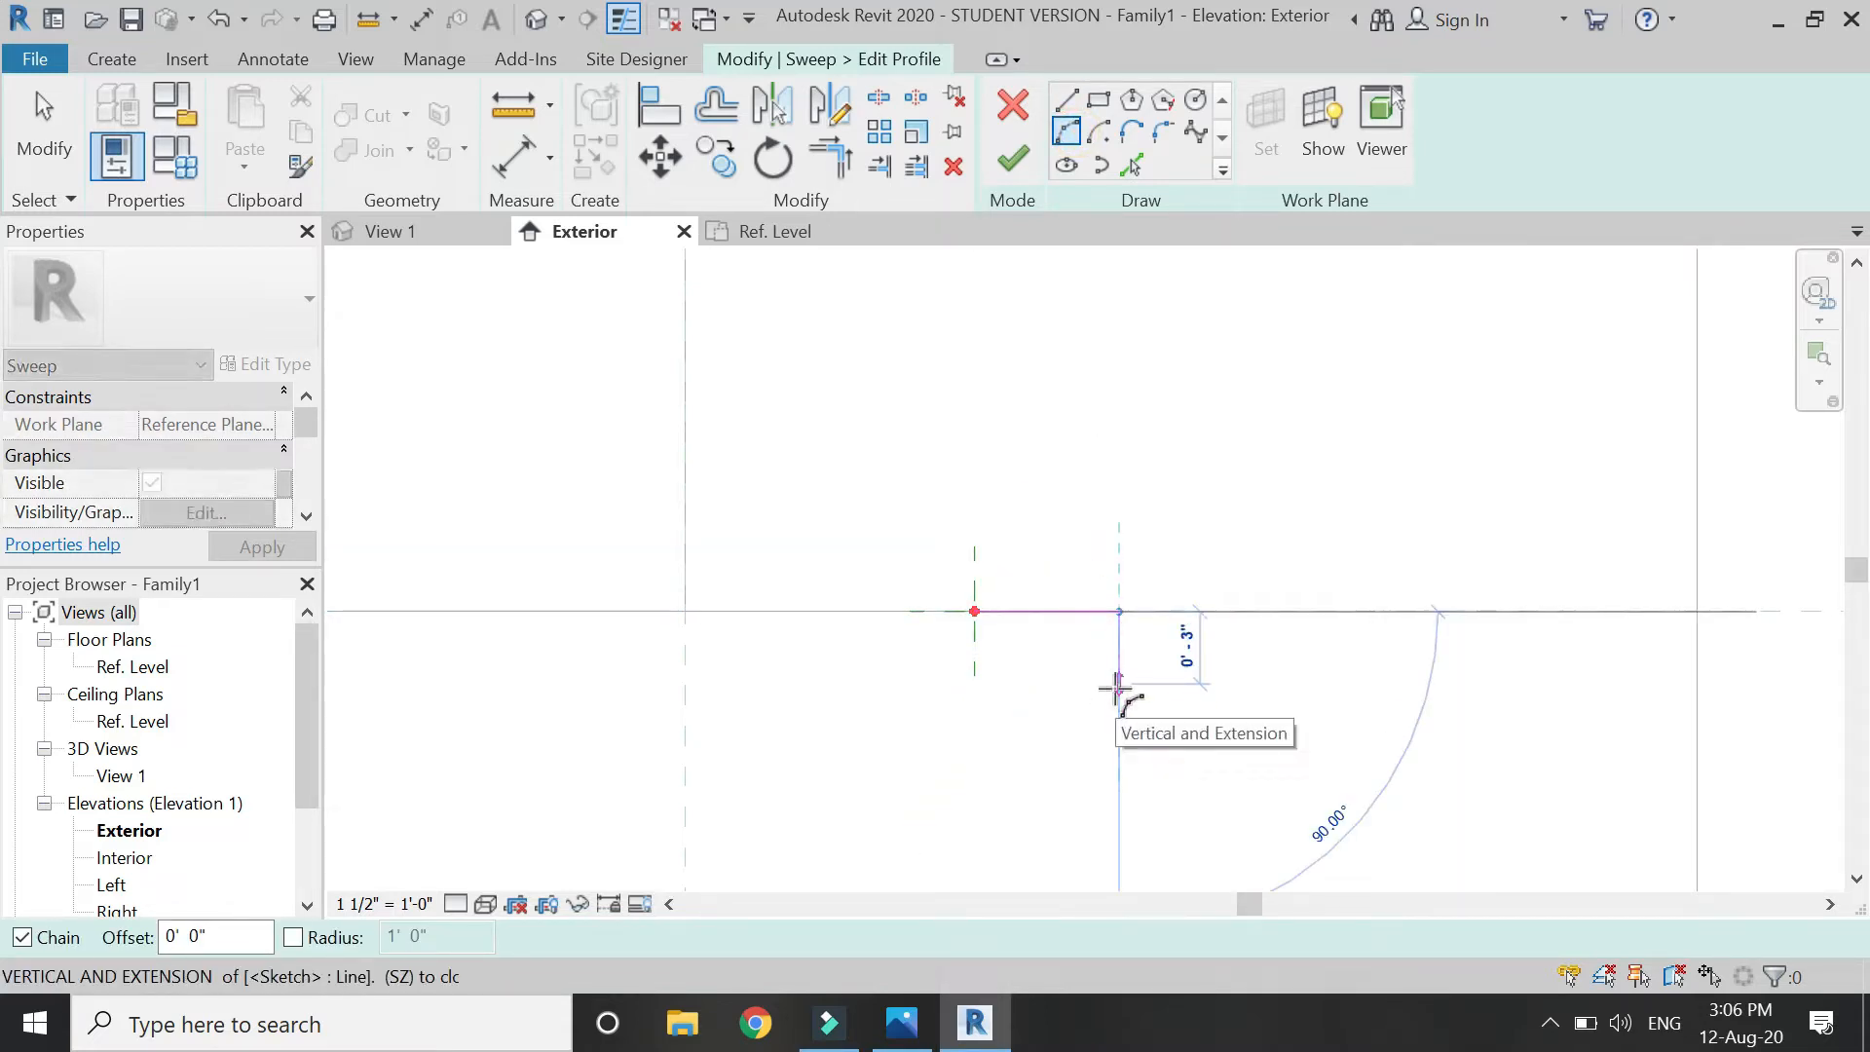
left_click(1119, 676)
left_click(1153, 650)
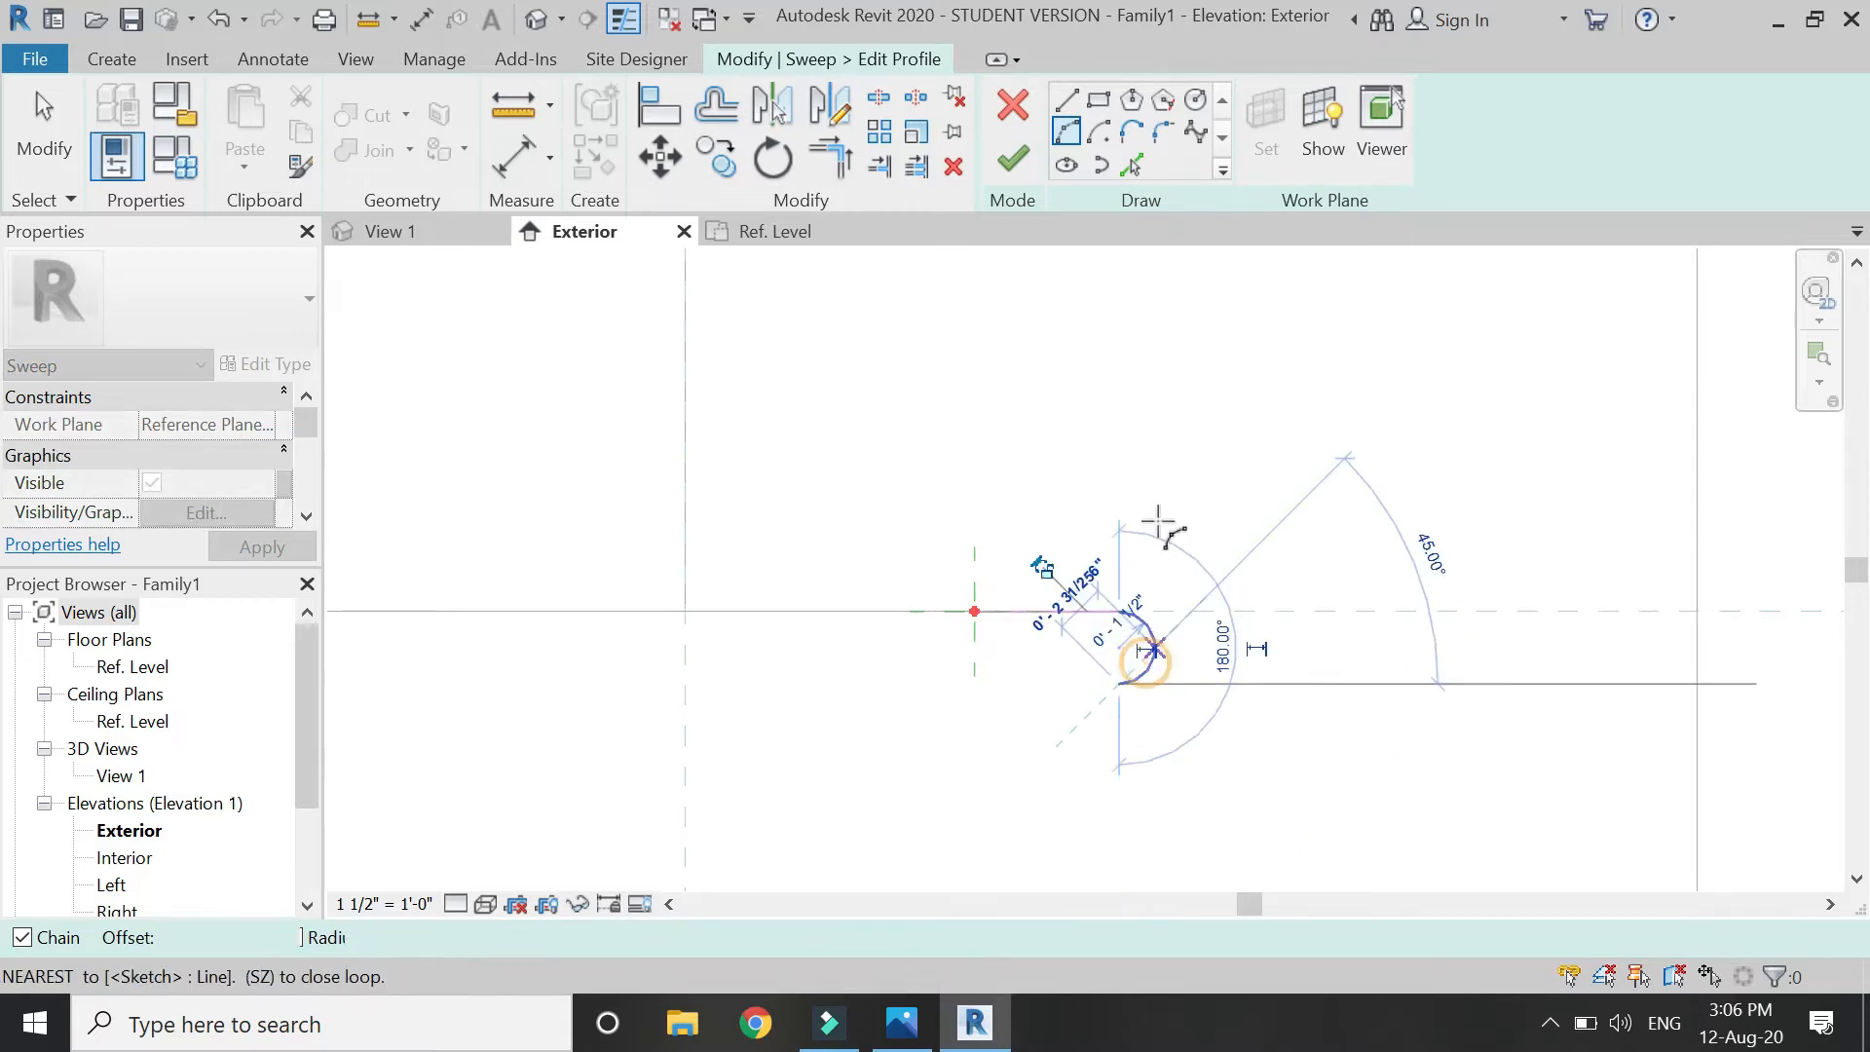
key("Escape")
key("Escape")
Draw the profile's steps, sloping edge and bottom edge, closing it back to the top point.
left_click(1059, 105)
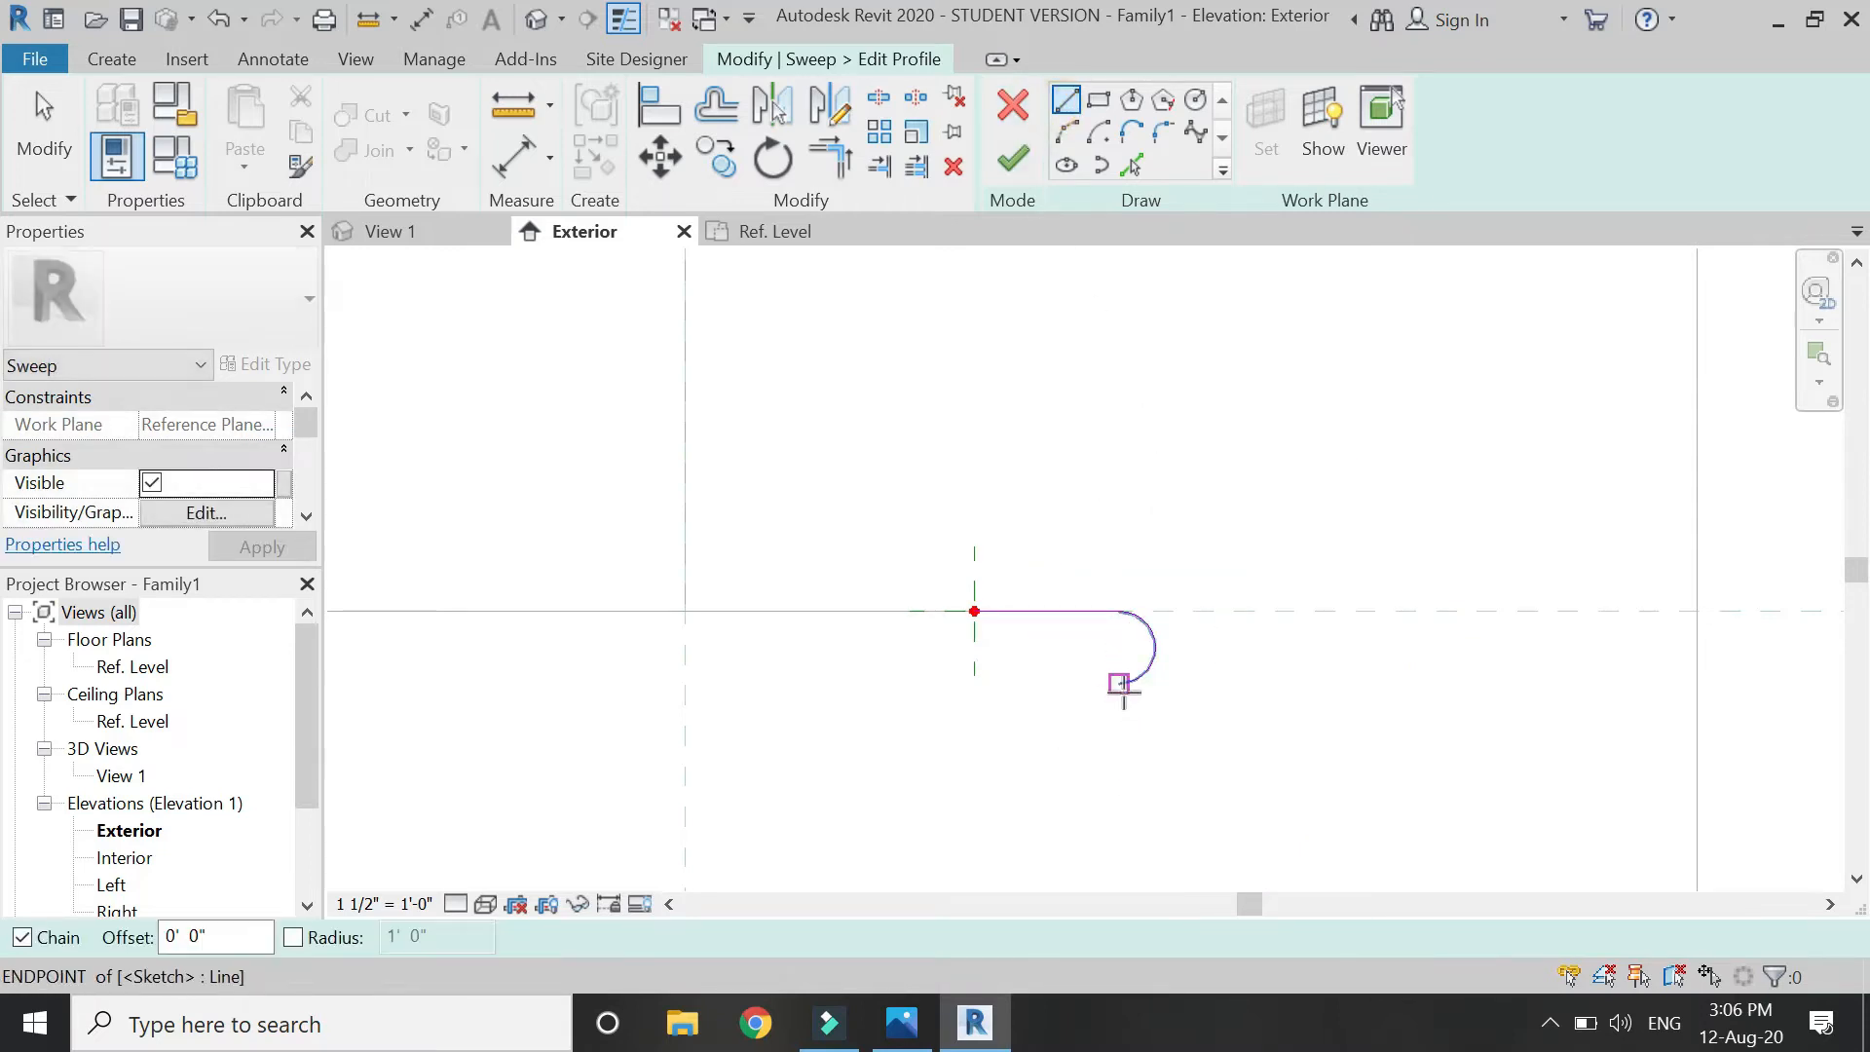
left_click(1120, 683)
scroll(1123, 712, "up", 3)
left_click(1115, 702)
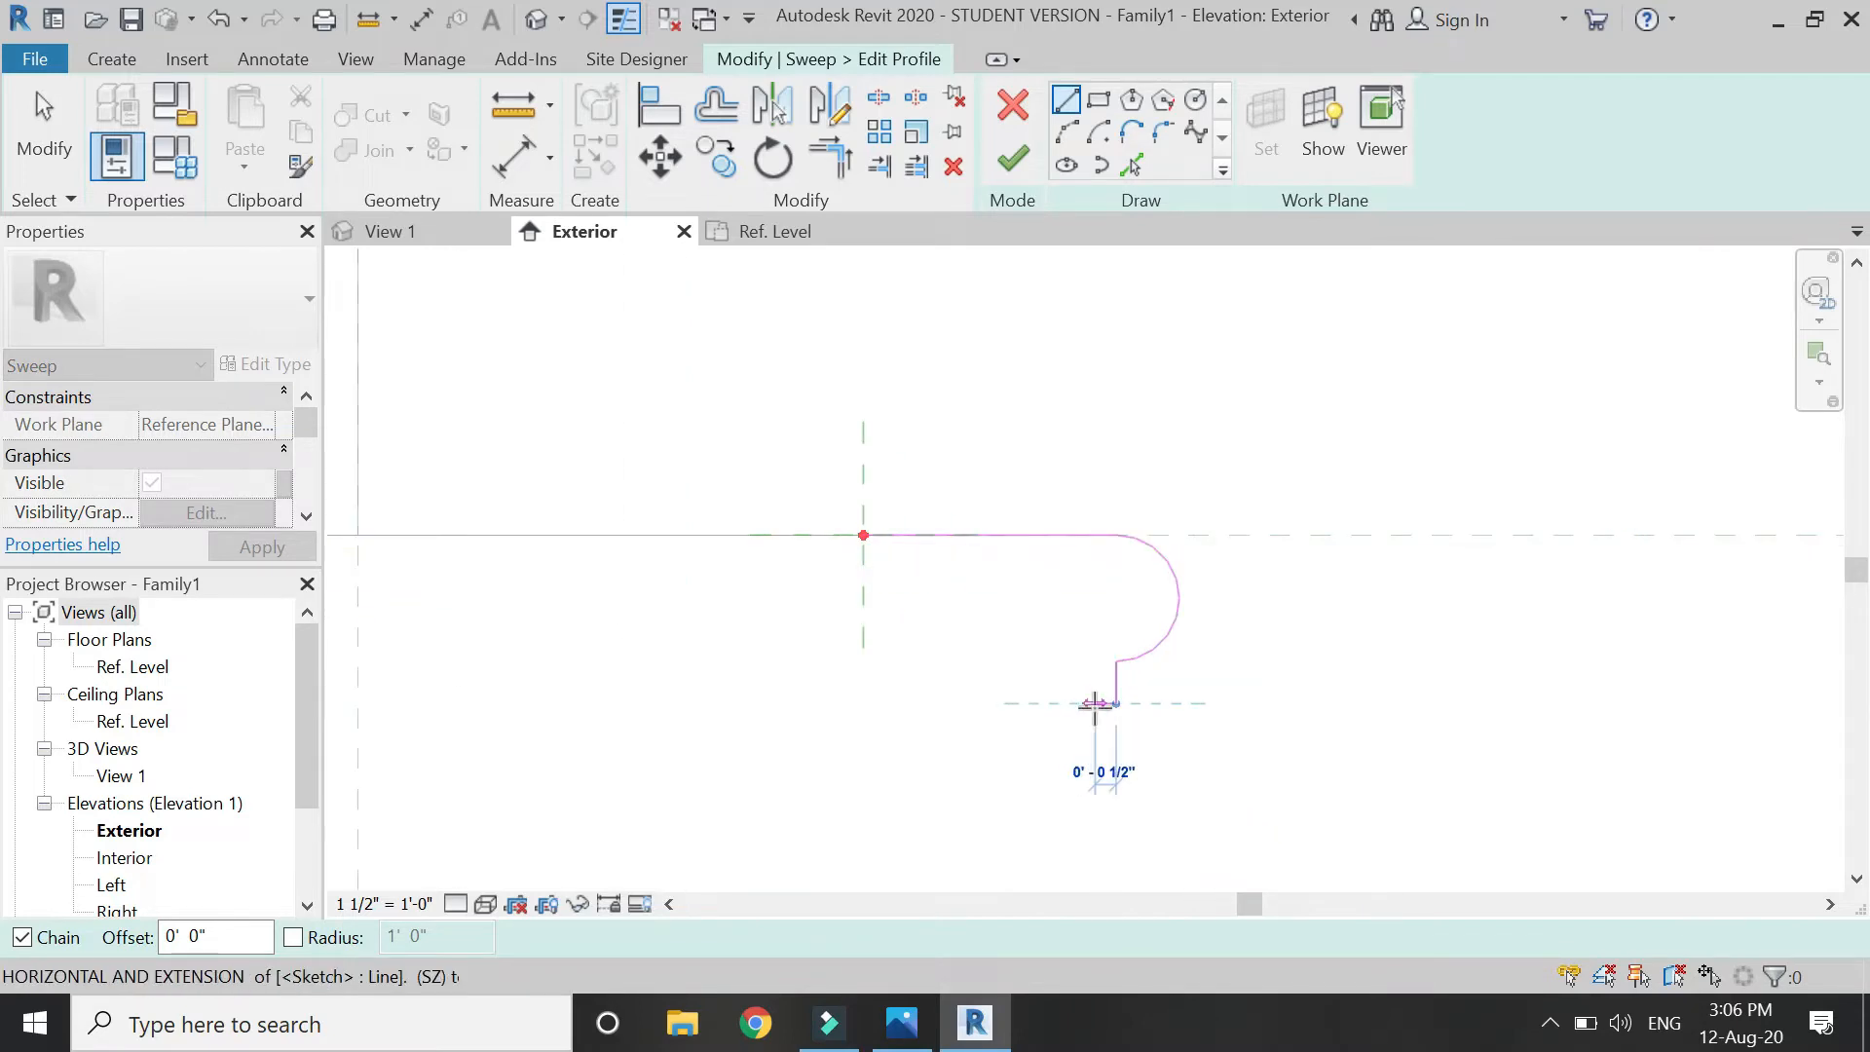
left_click(1094, 703)
scroll(1100, 585, "down", 1)
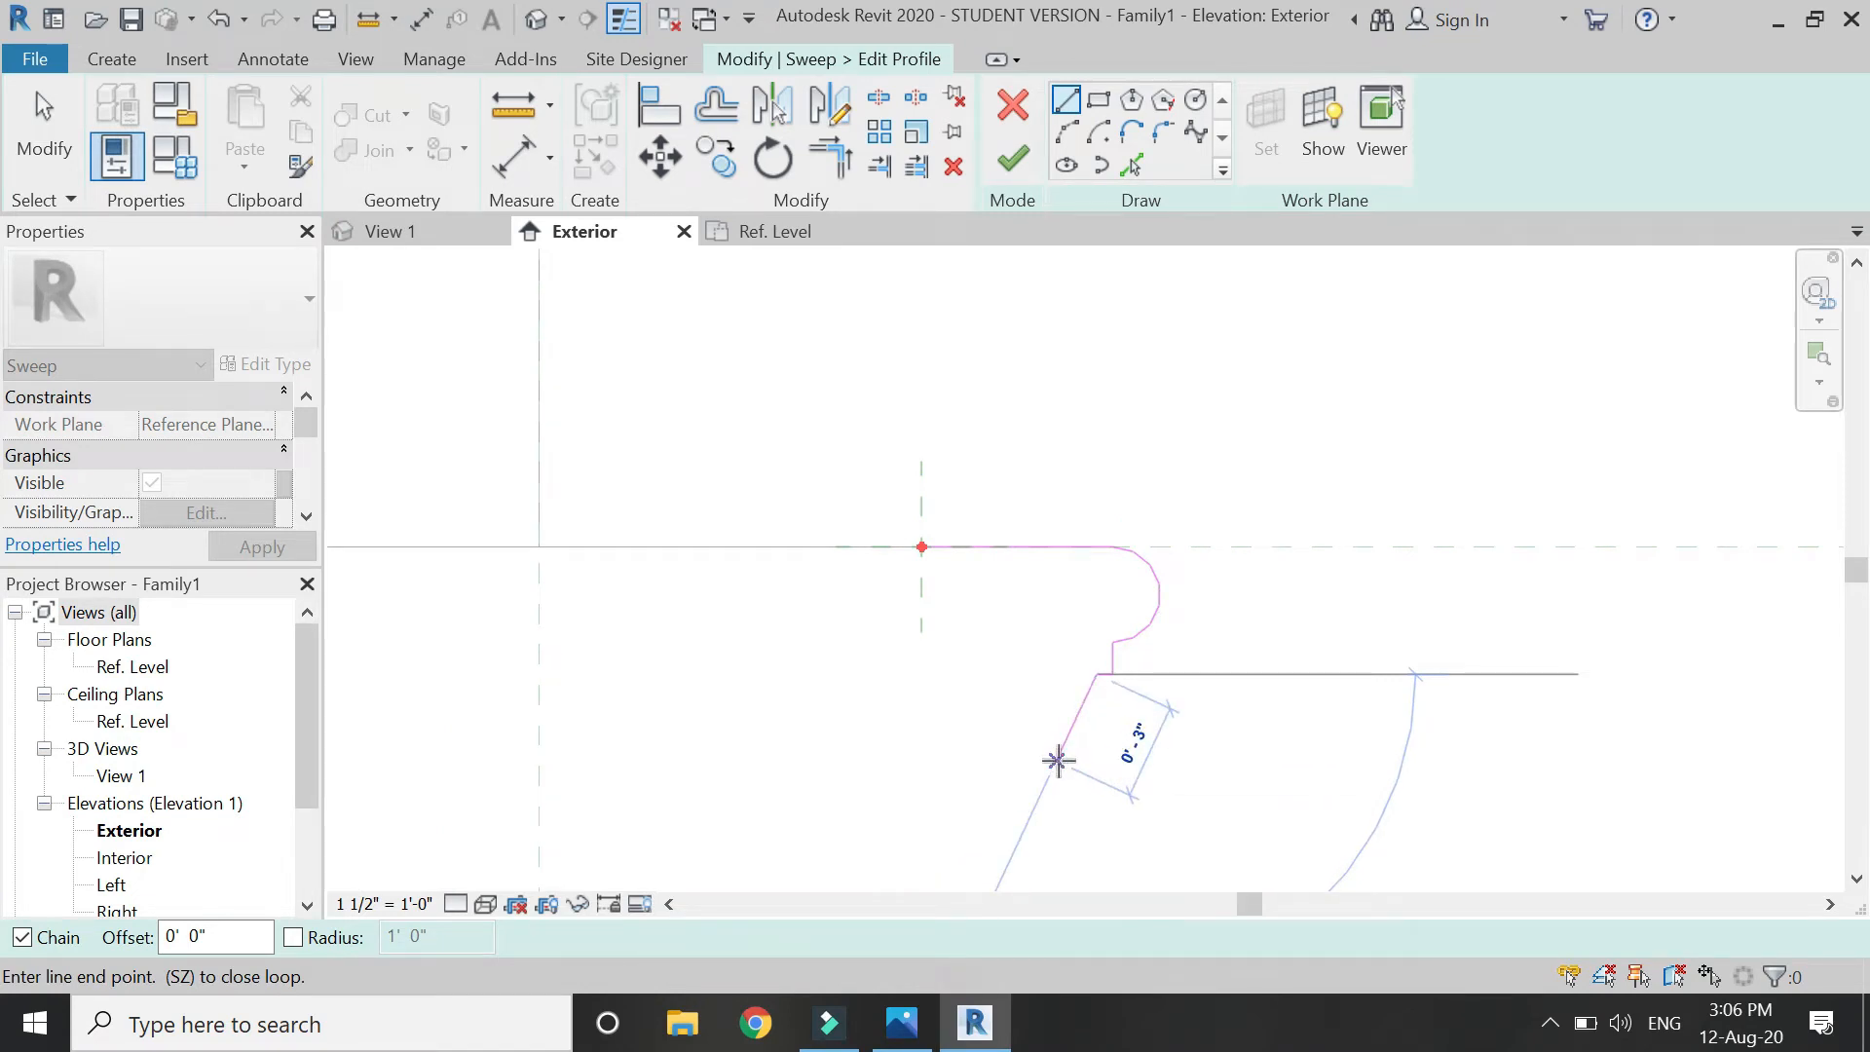
left_click(1058, 760)
scroll(1042, 759, "up", 2)
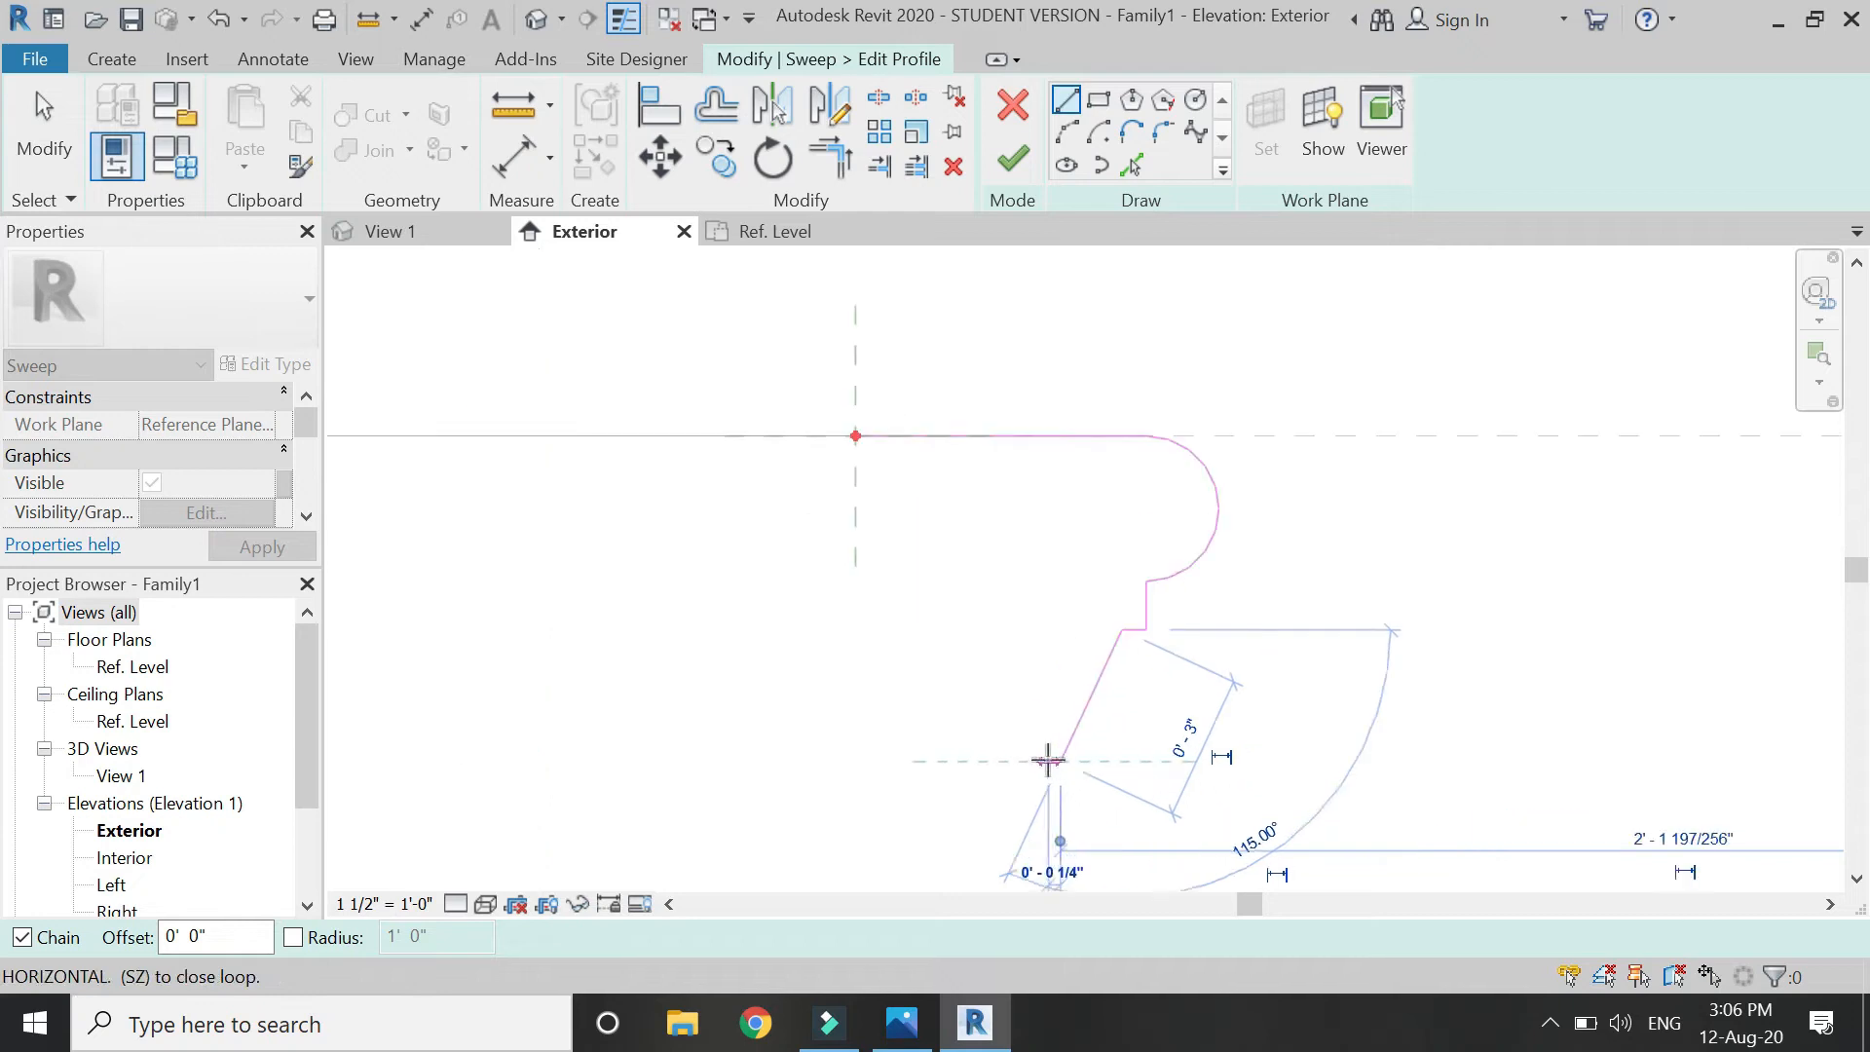
scroll(1040, 760, "down", 2)
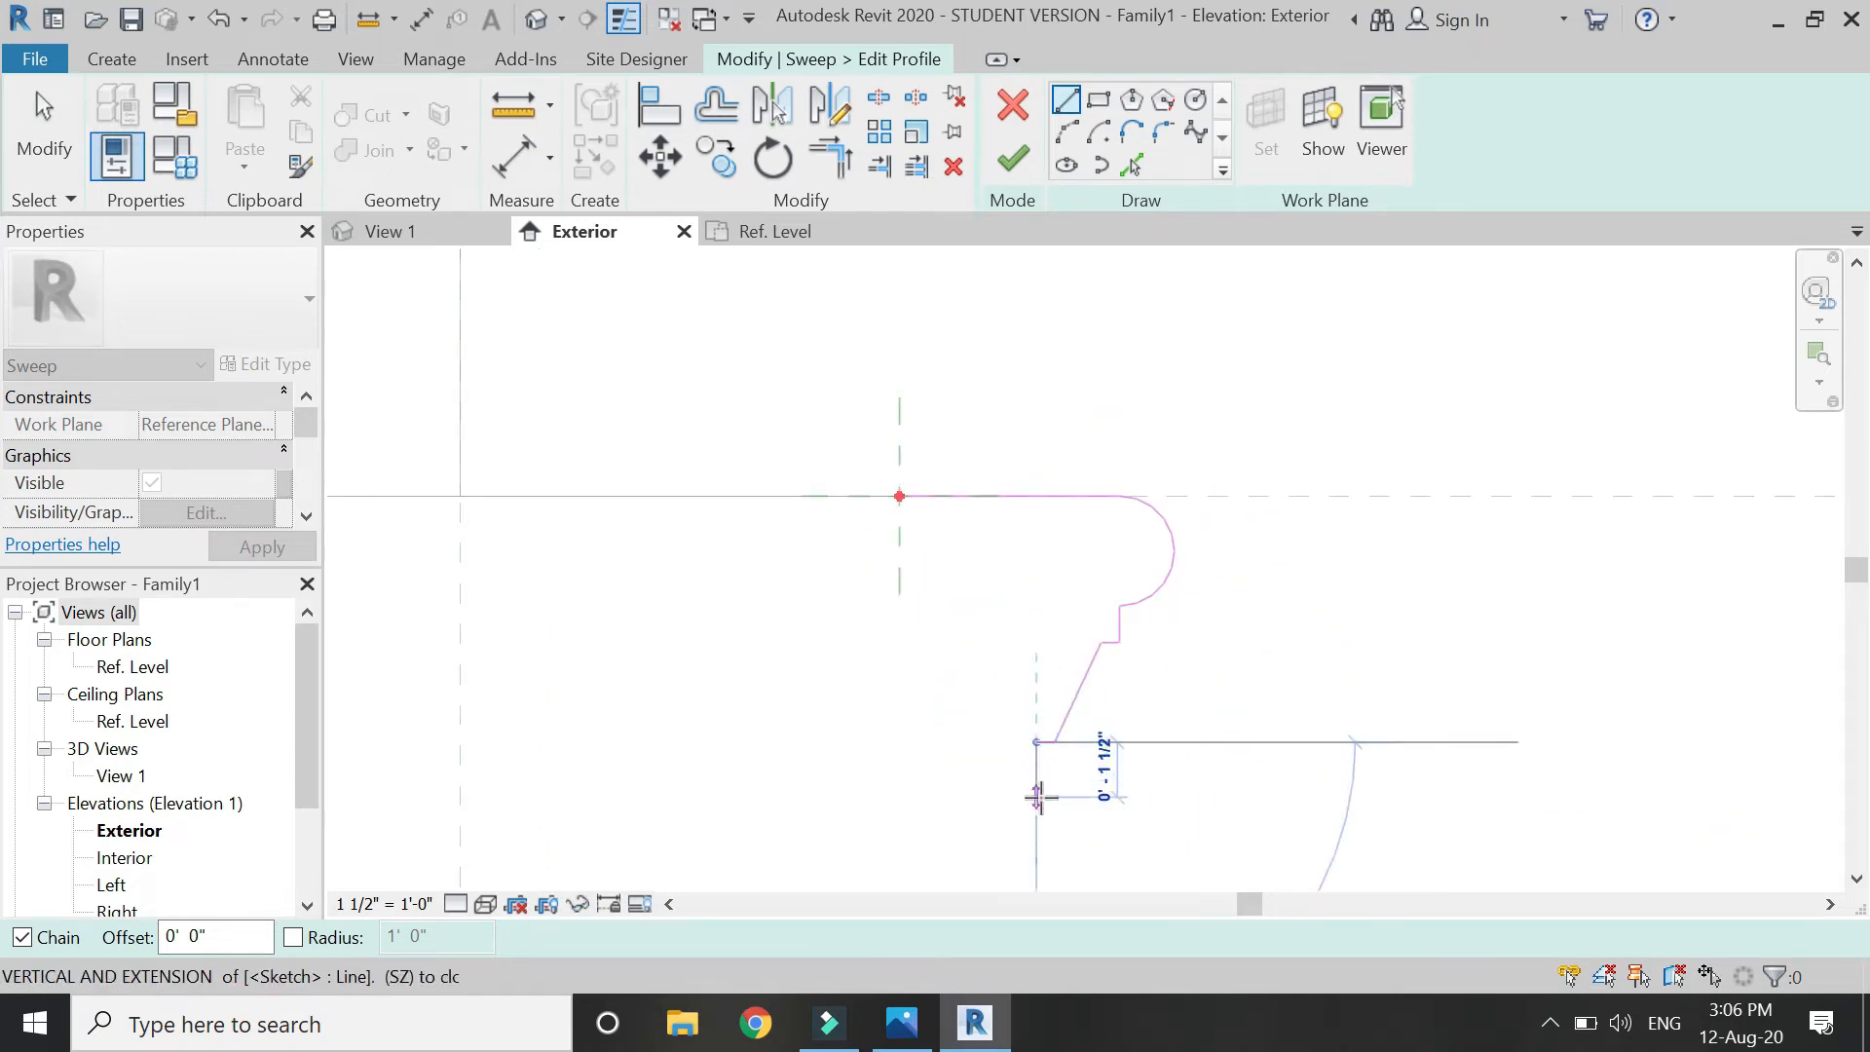
left_click(1038, 797)
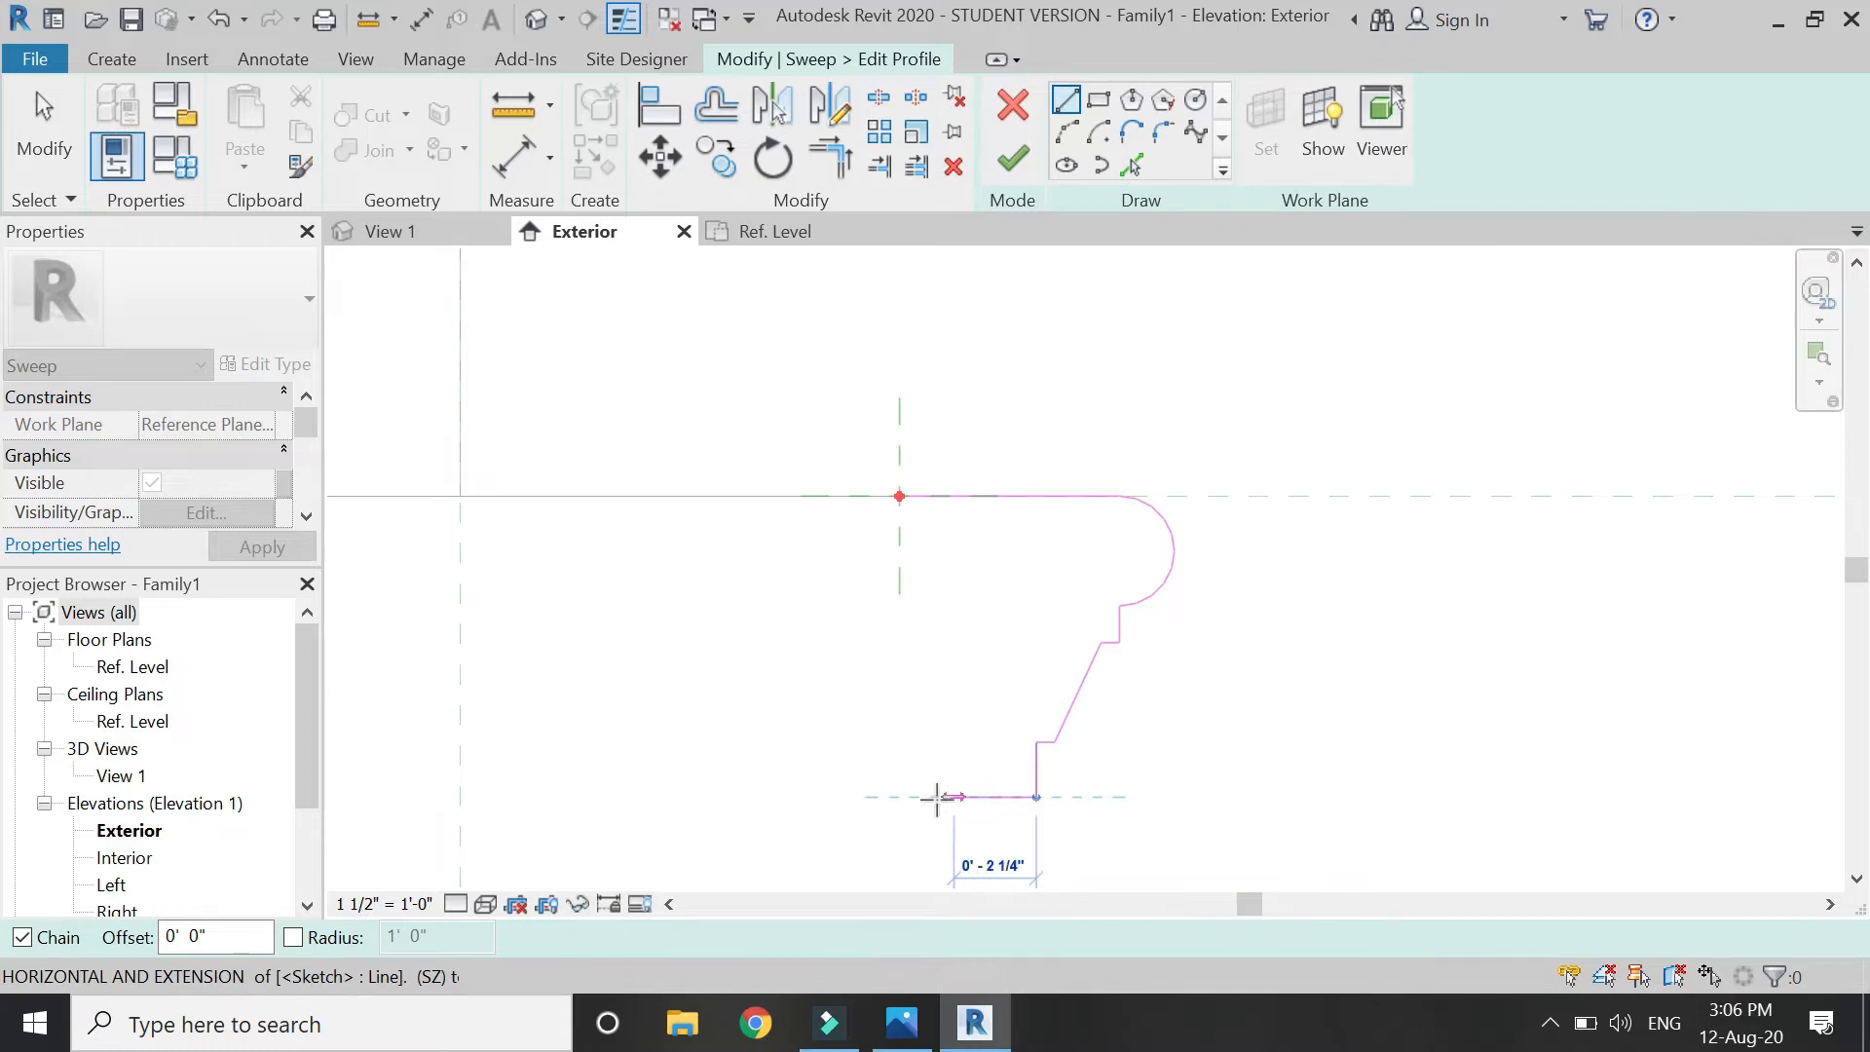
left_click(898, 797)
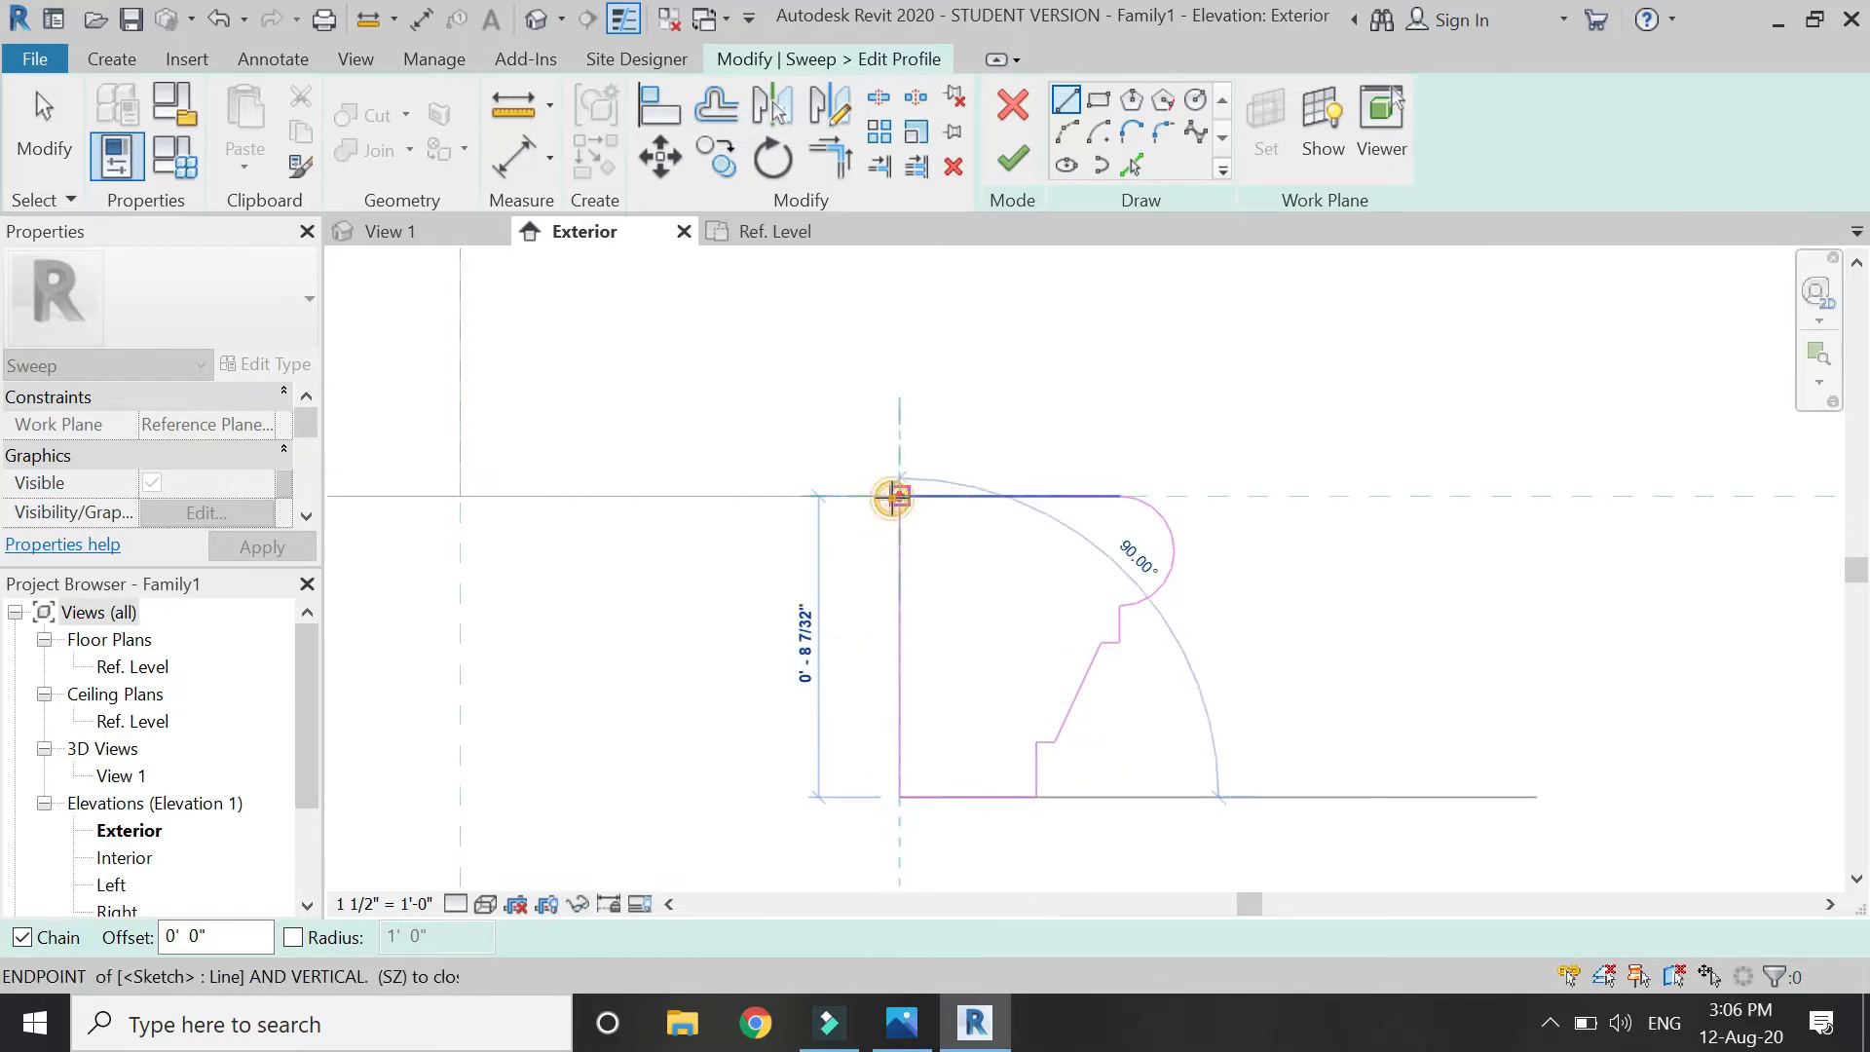
left_click(894, 498)
scroll(1169, 691, "down", 5)
key("Escape")
key("Escape")
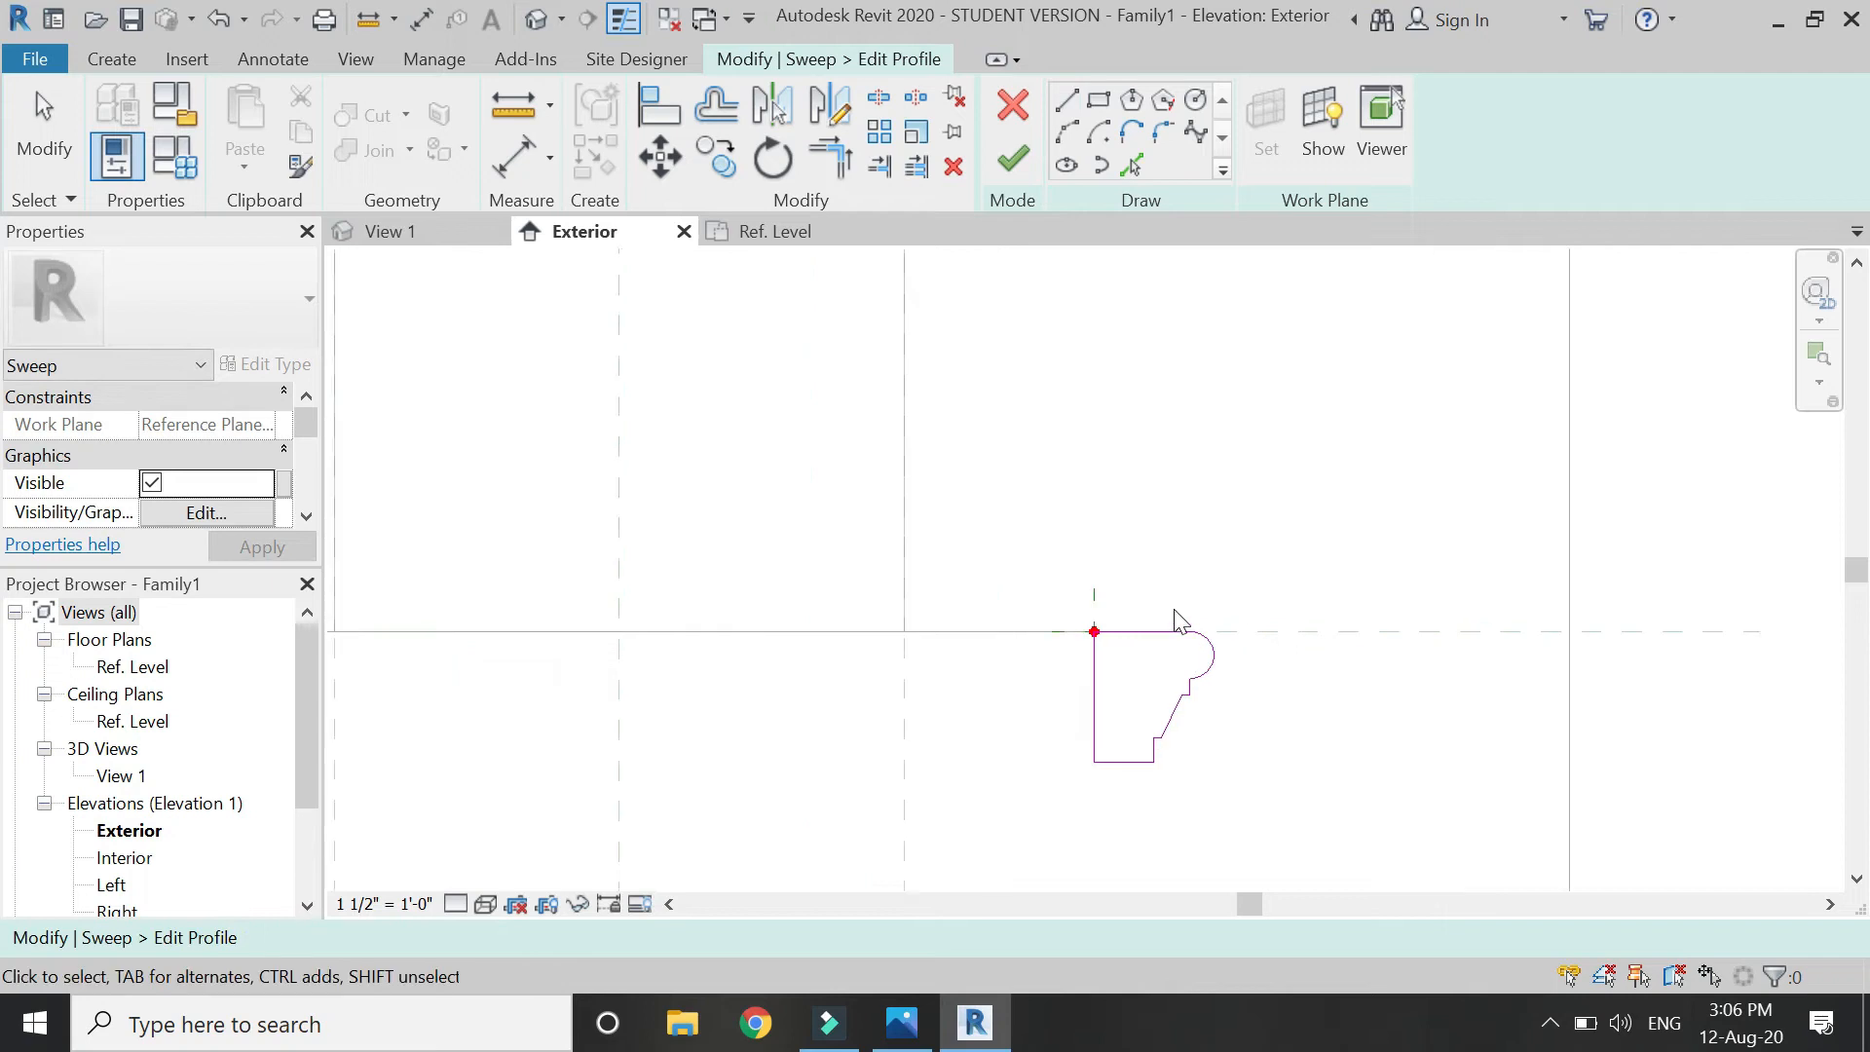
Move all six profile lines left into place and finish the profile.
scroll(1176, 620, "up", 2)
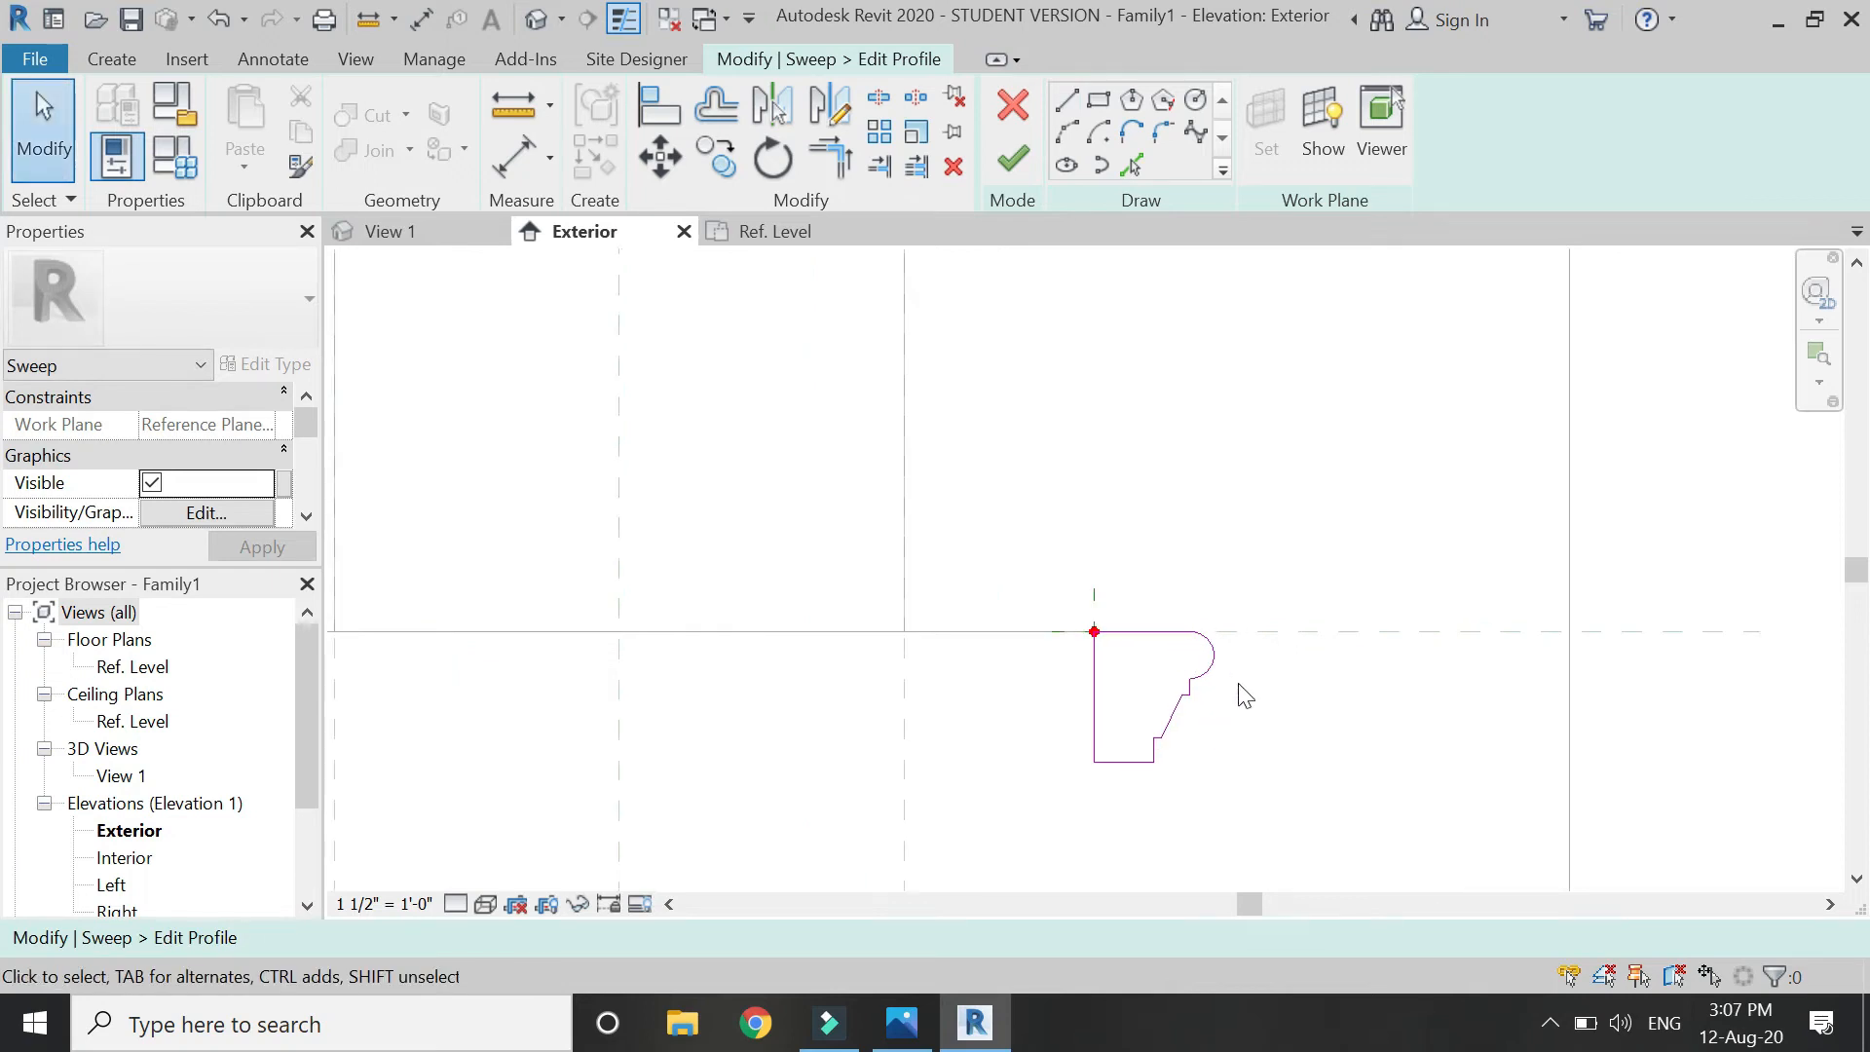
scroll(1246, 734, "down", 2)
scroll(1233, 718, "up", 5)
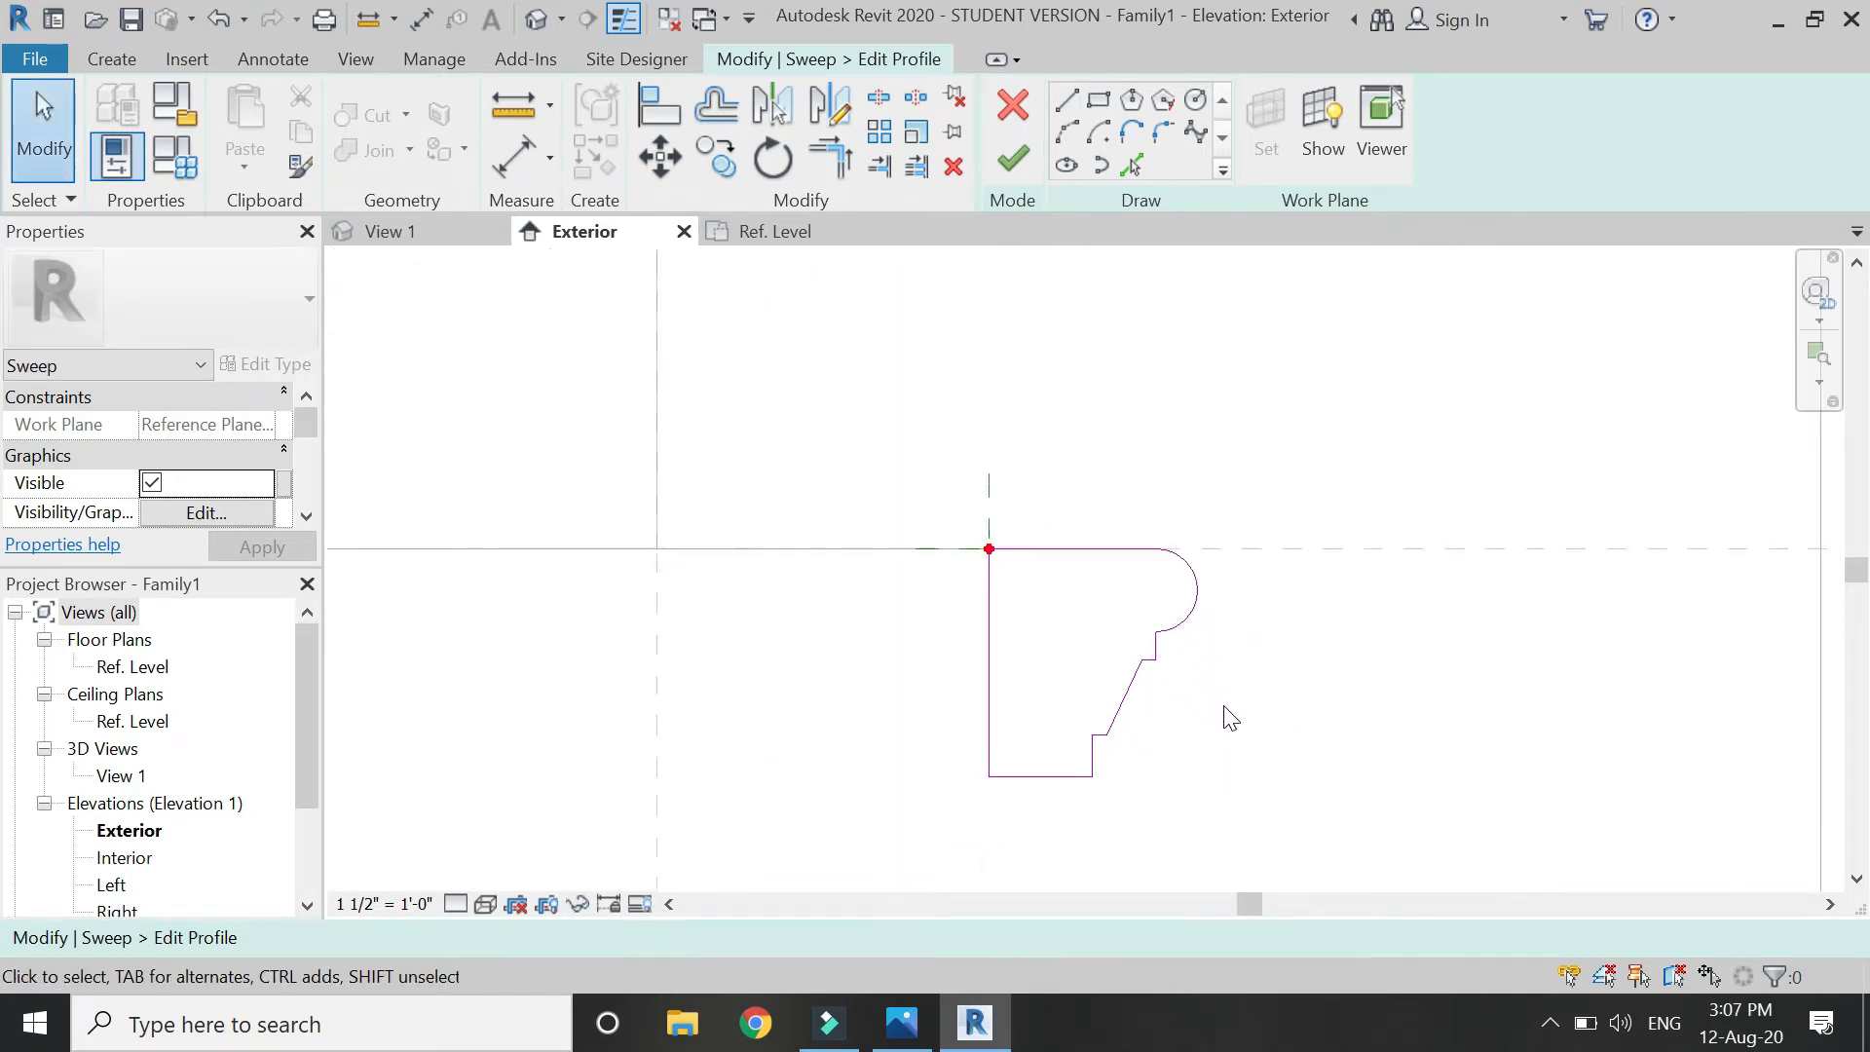
left_click_drag(1250, 800, 989, 539)
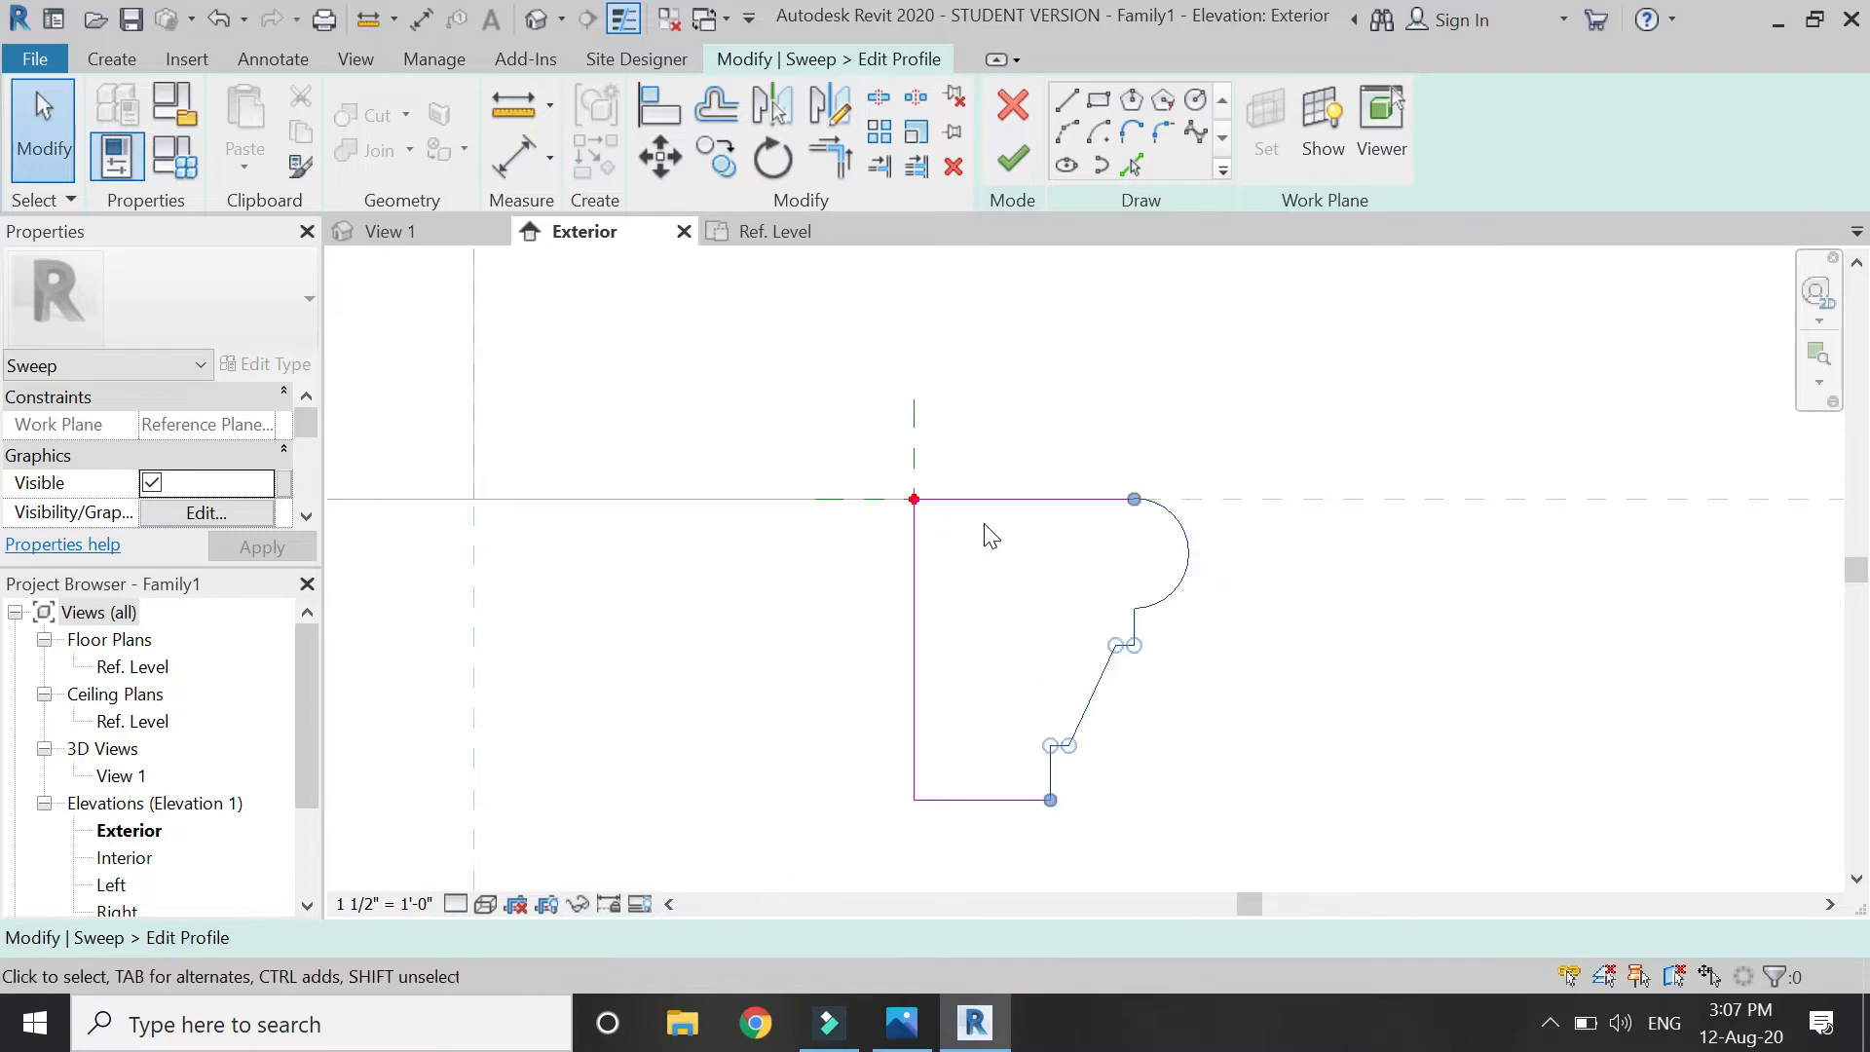
left_click(679, 160)
left_click(1050, 799)
left_click(961, 799)
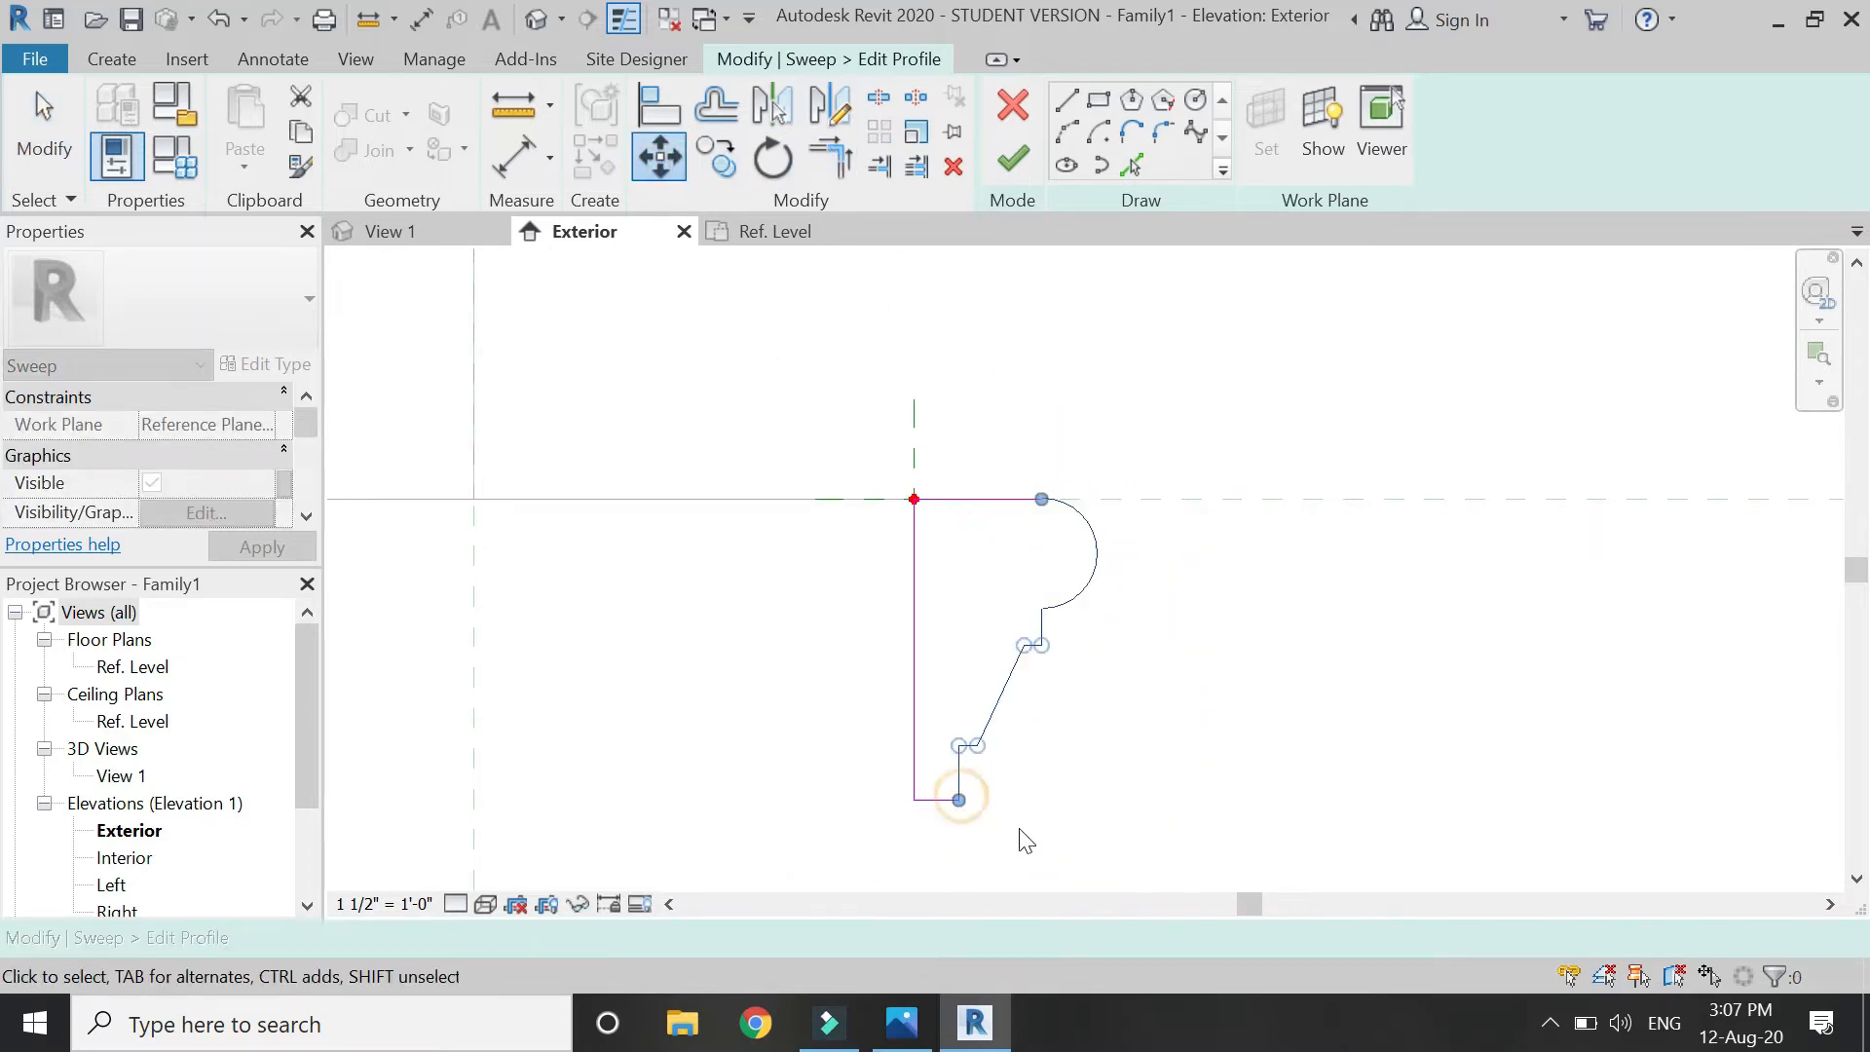
left_click(1198, 739)
scroll(1181, 659, "down", 1)
scroll(1373, 833, "down", 3)
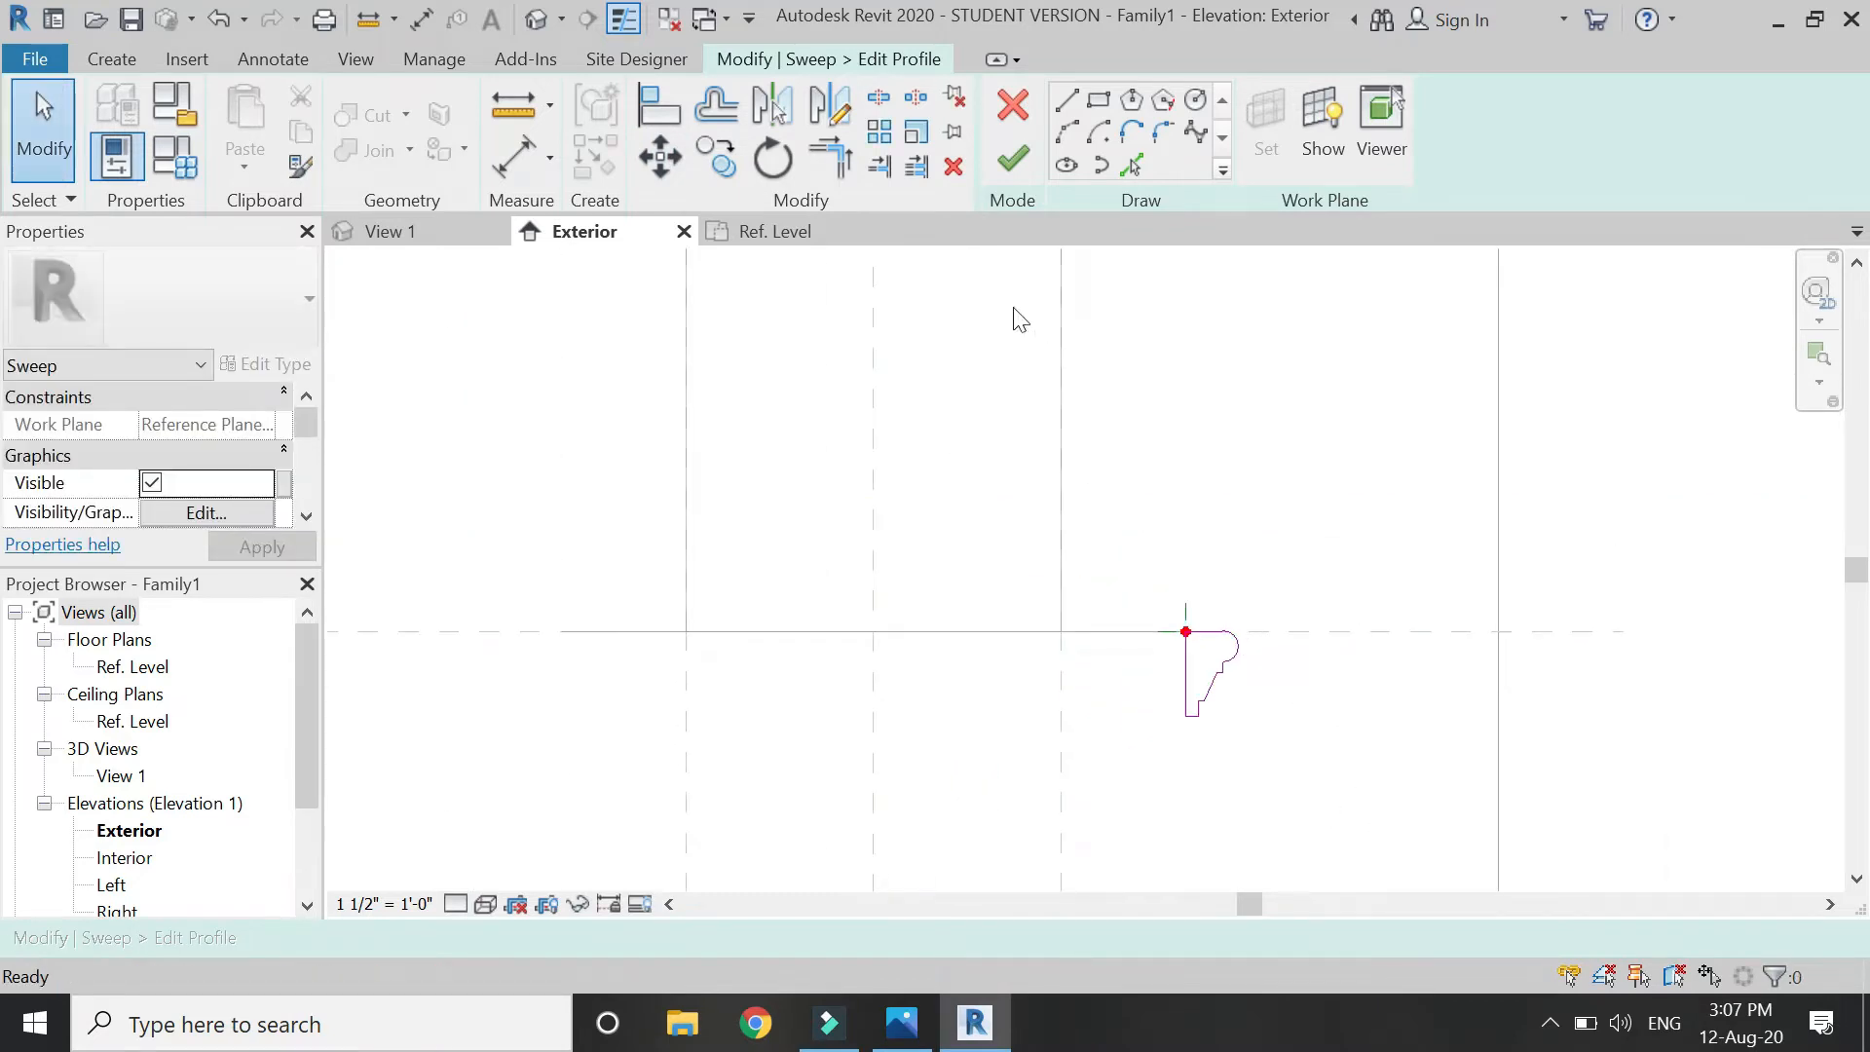
left_click(1012, 160)
Finish the sill sweep and show the Ref. Level plan in Hidden Line style.
left_click(1014, 156)
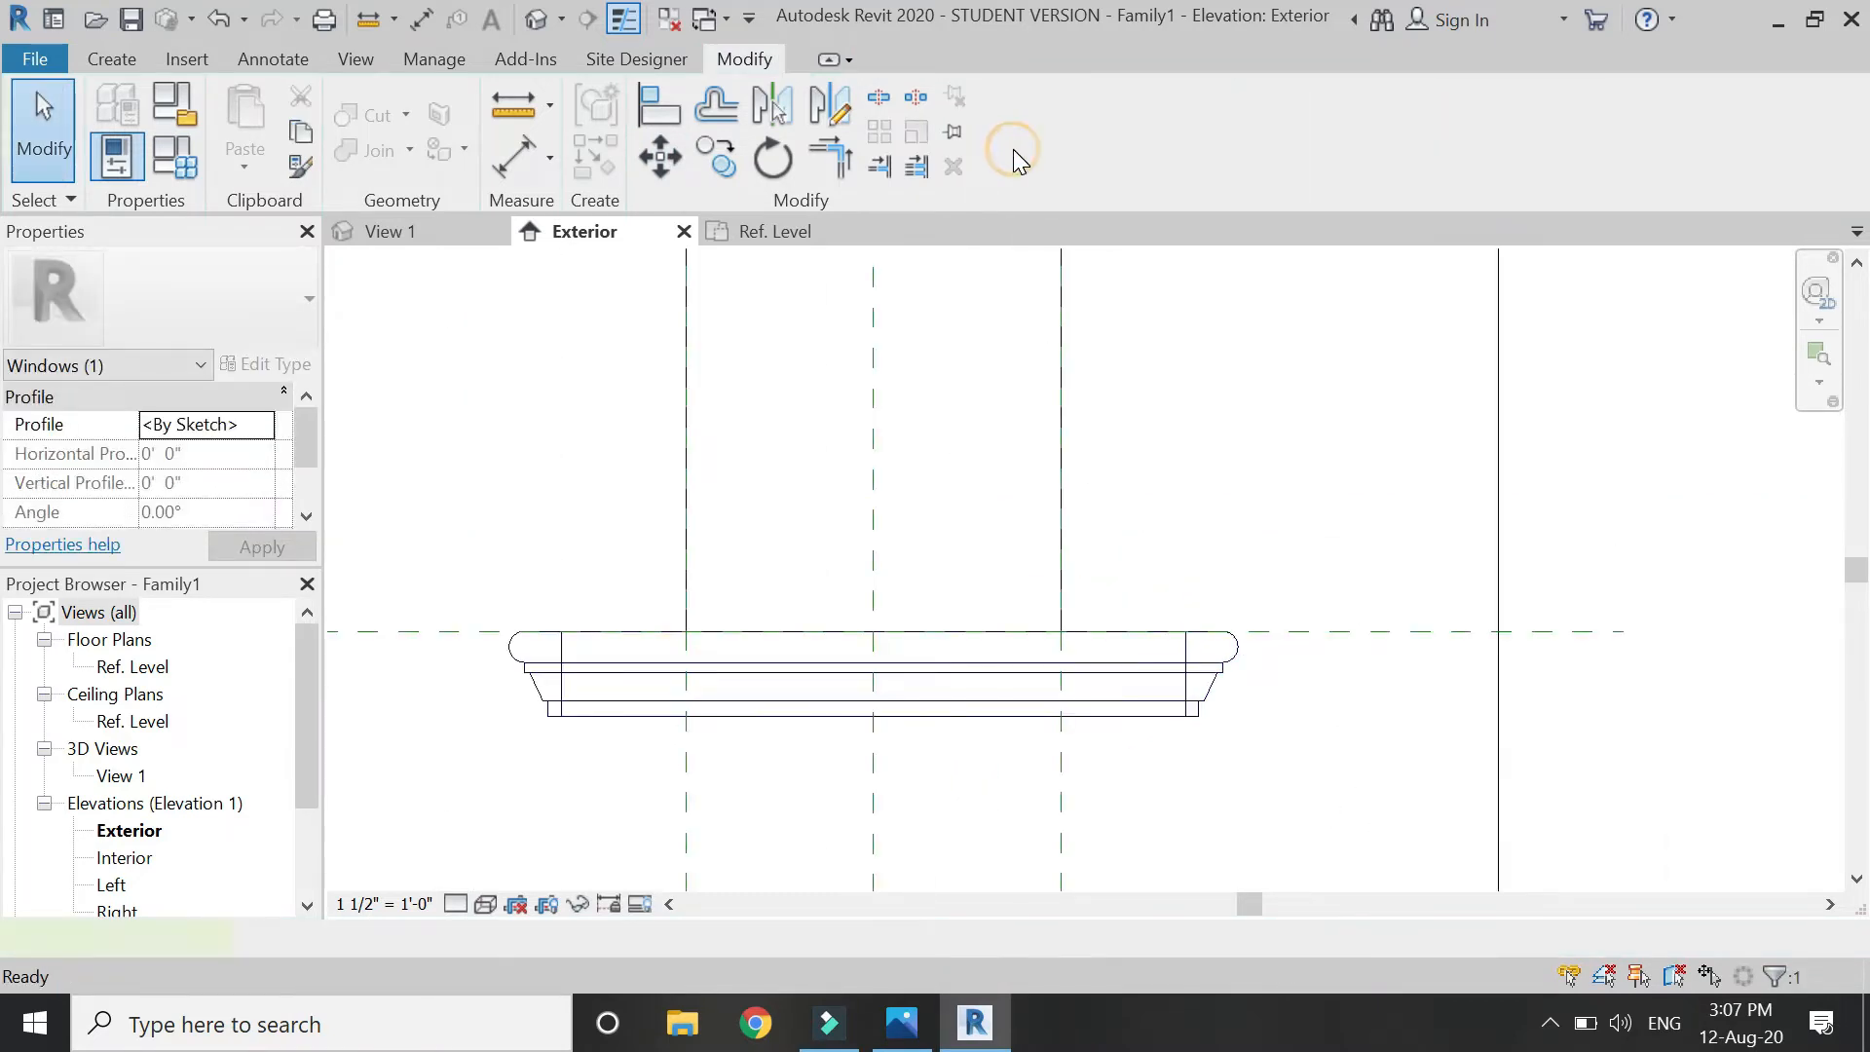
left_click(935, 627)
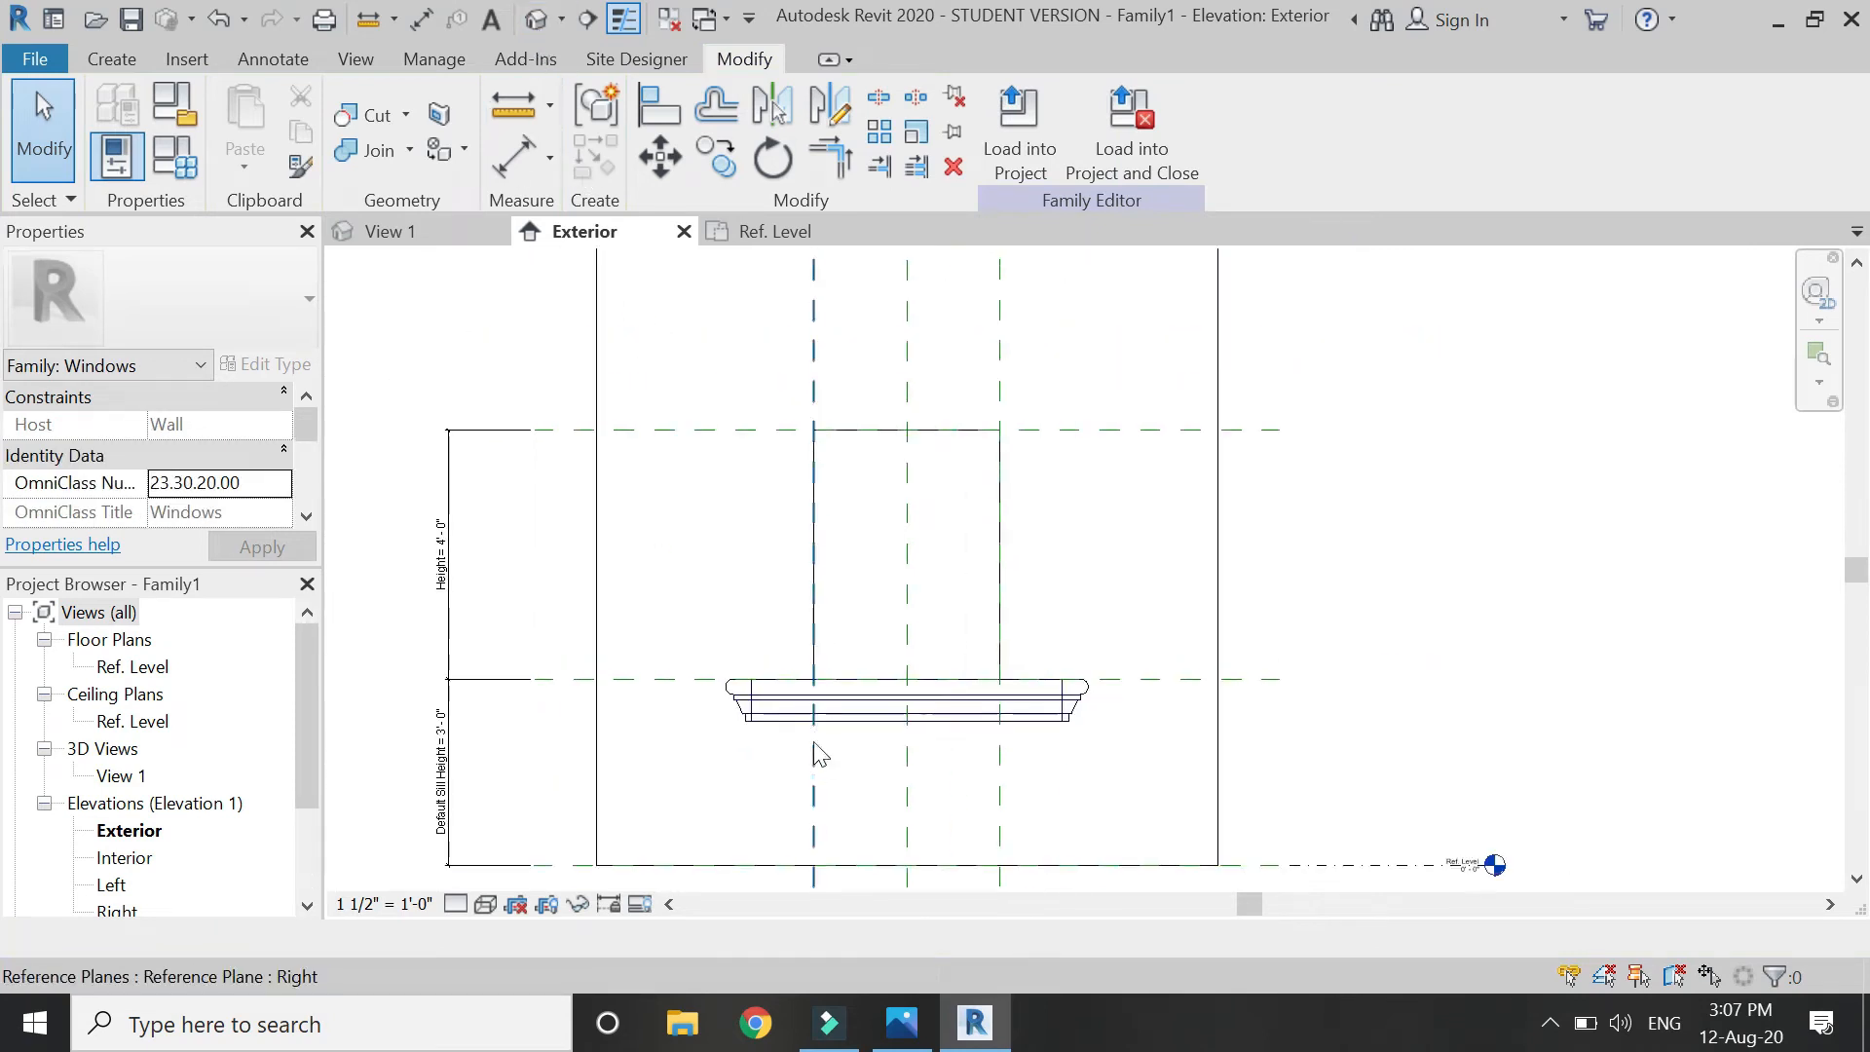
left_click(780, 232)
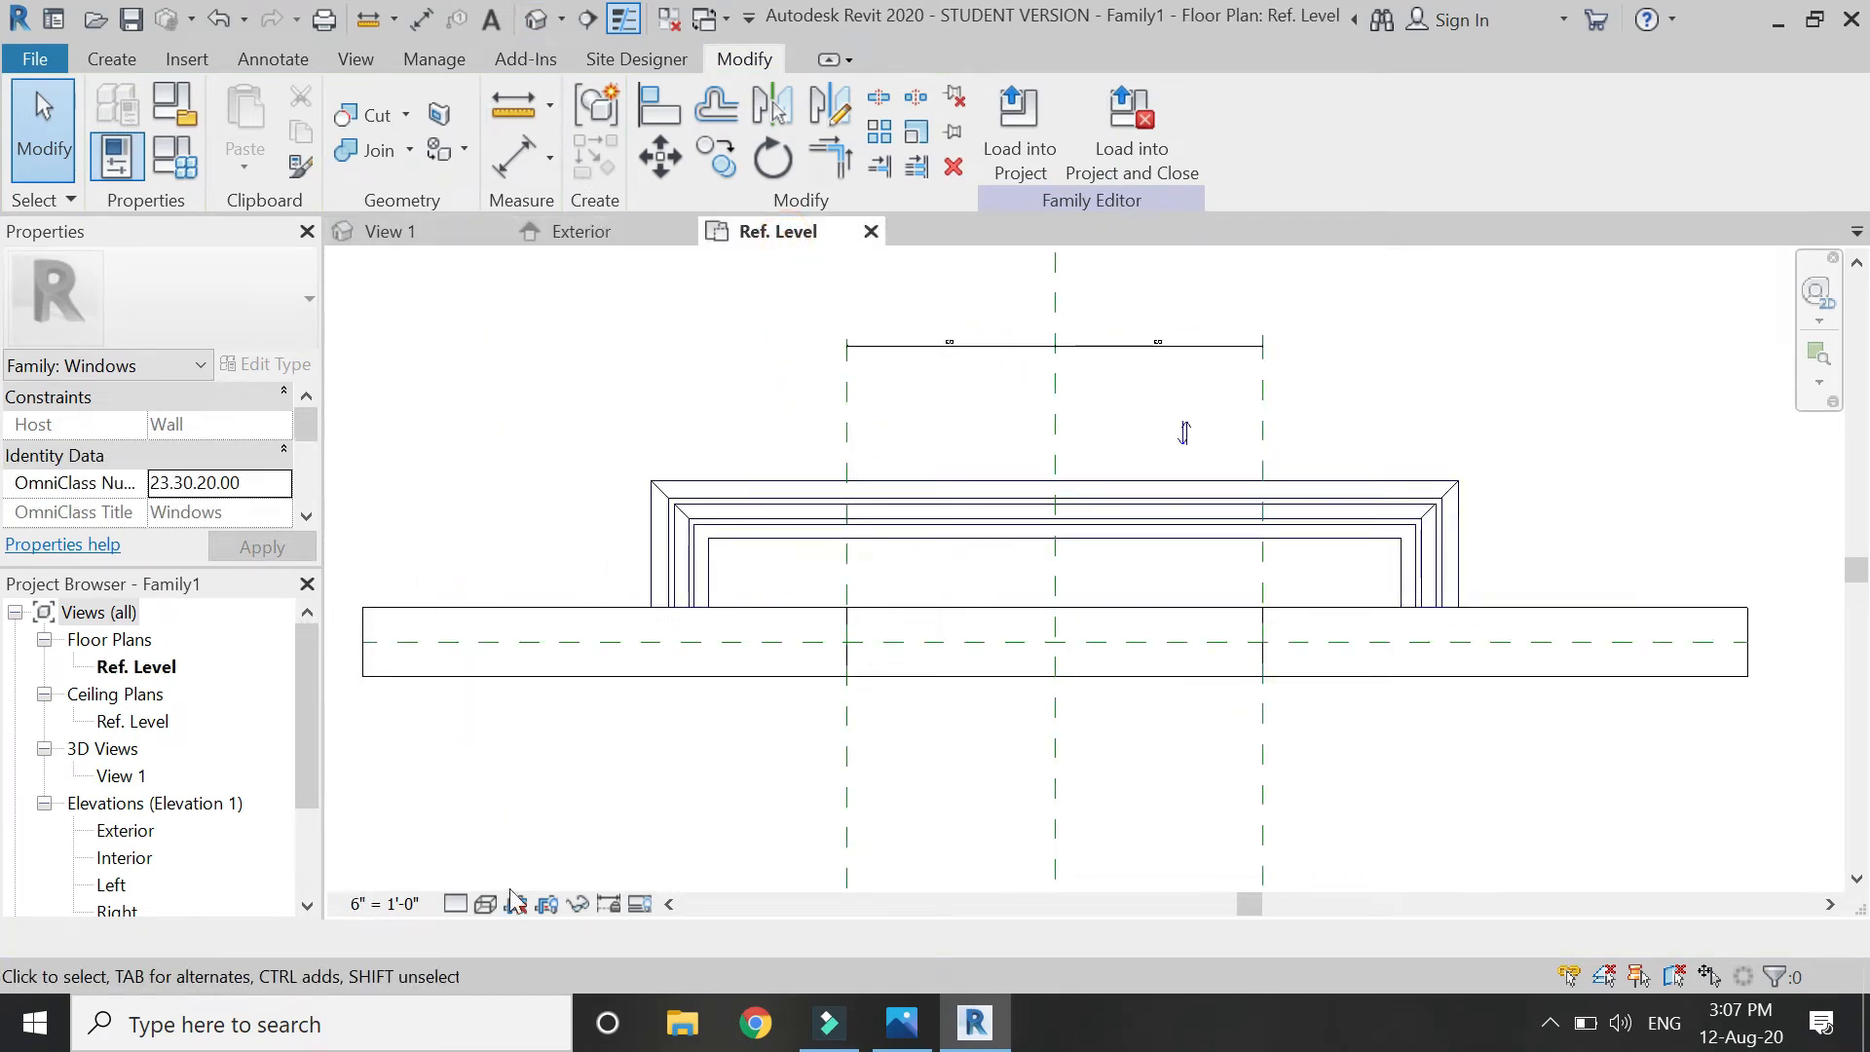
left_click(485, 904)
left_click(526, 756)
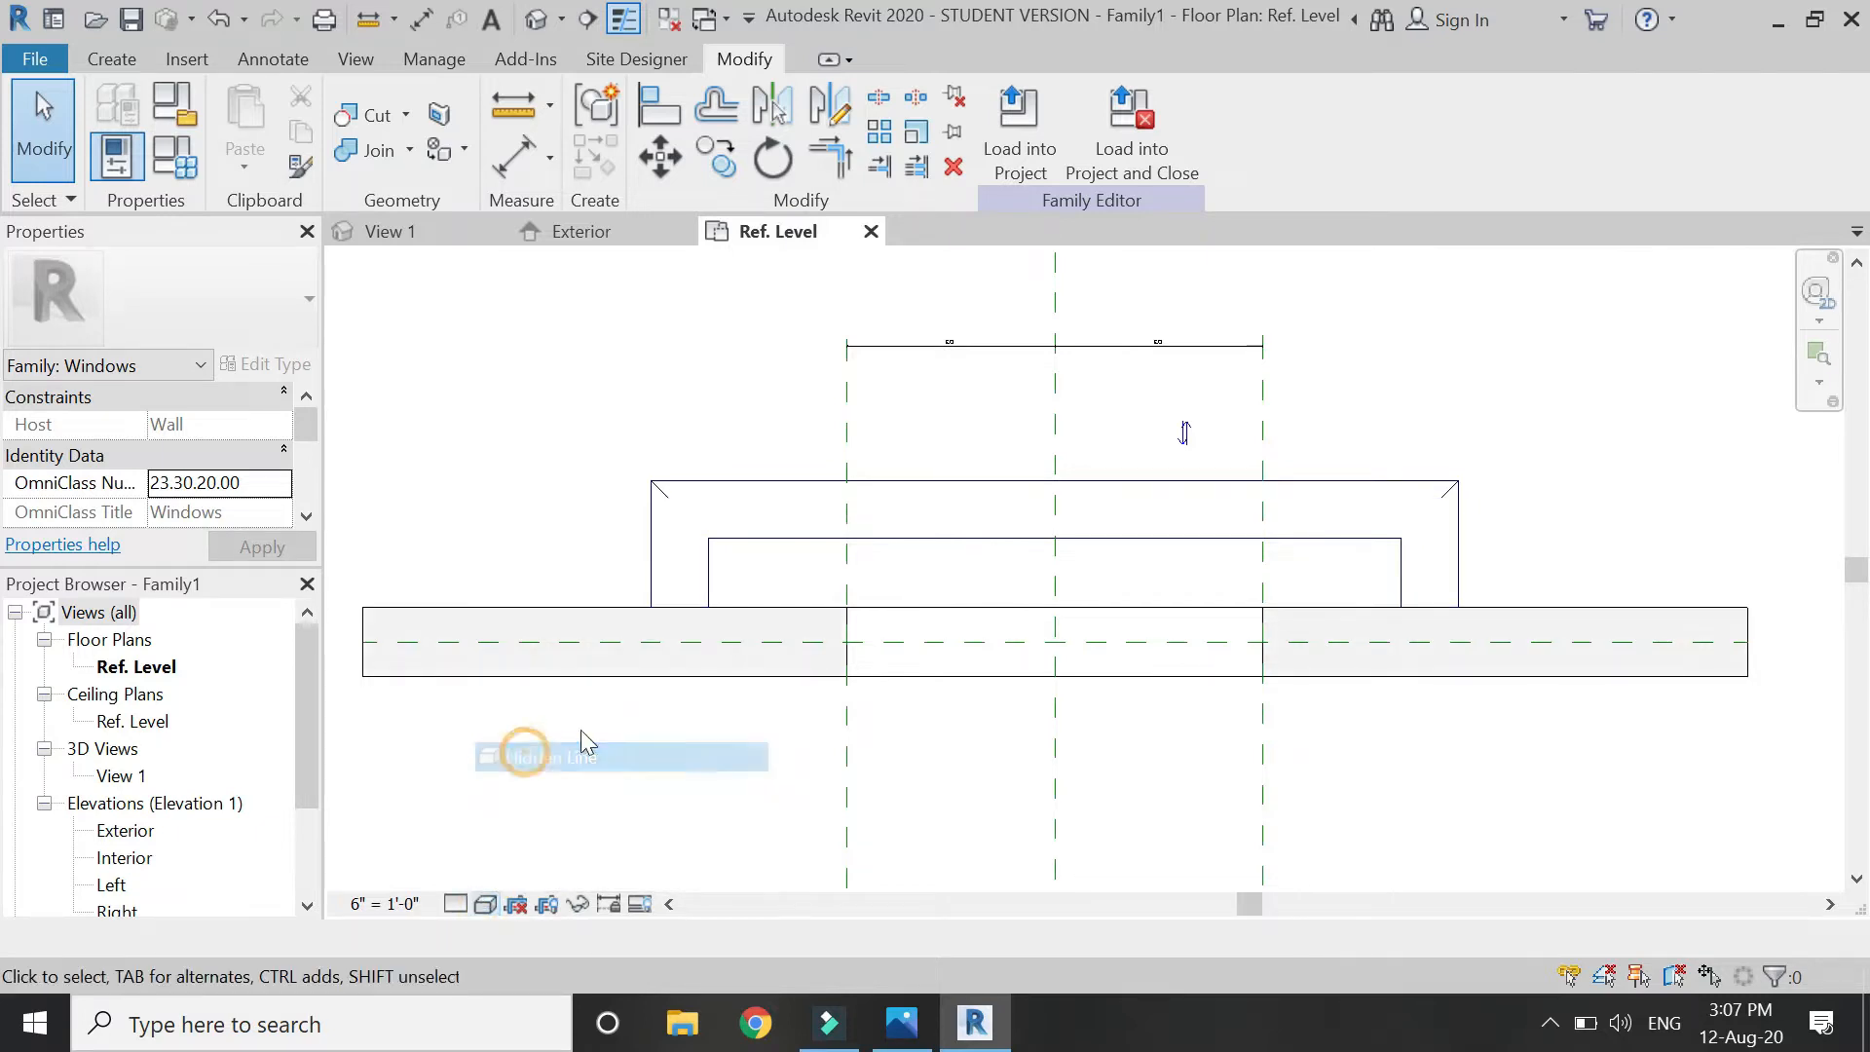
left_click(112, 60)
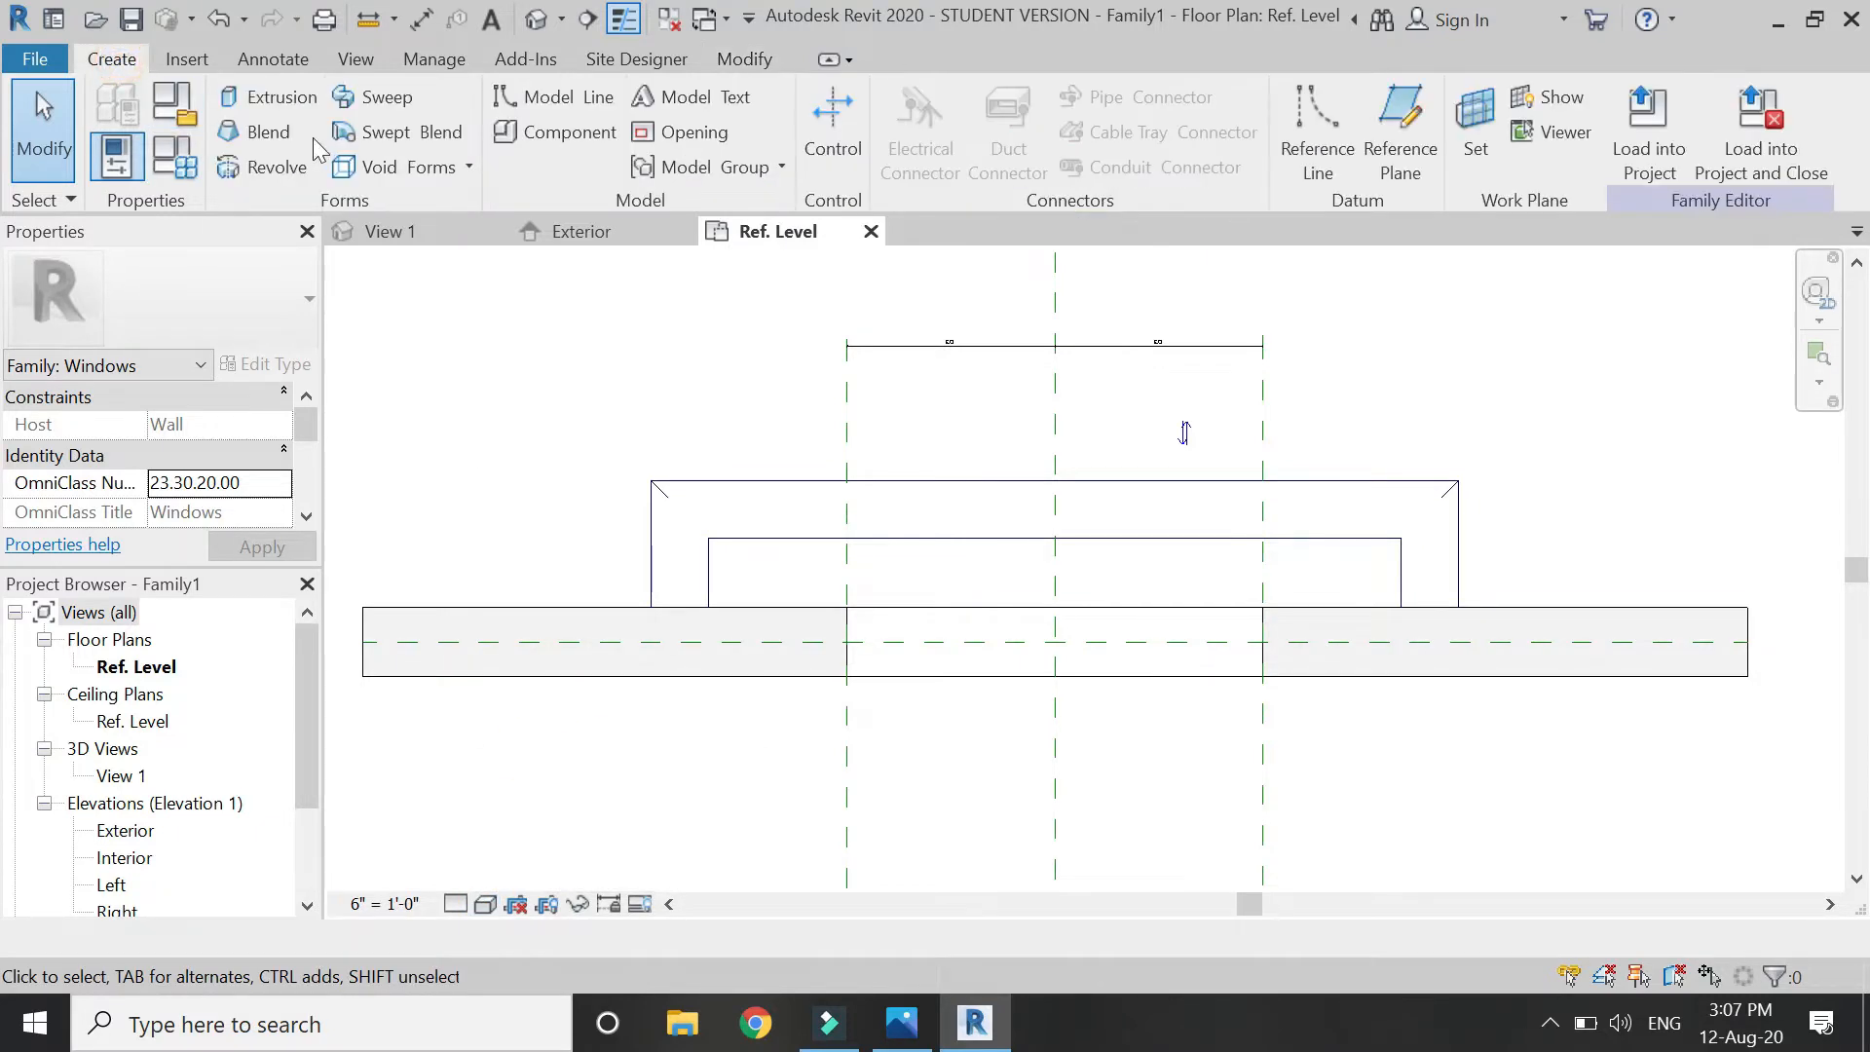
Start an extrusion with the sill sweep's reference as its work plane.
left_click(282, 97)
left_click(1265, 127)
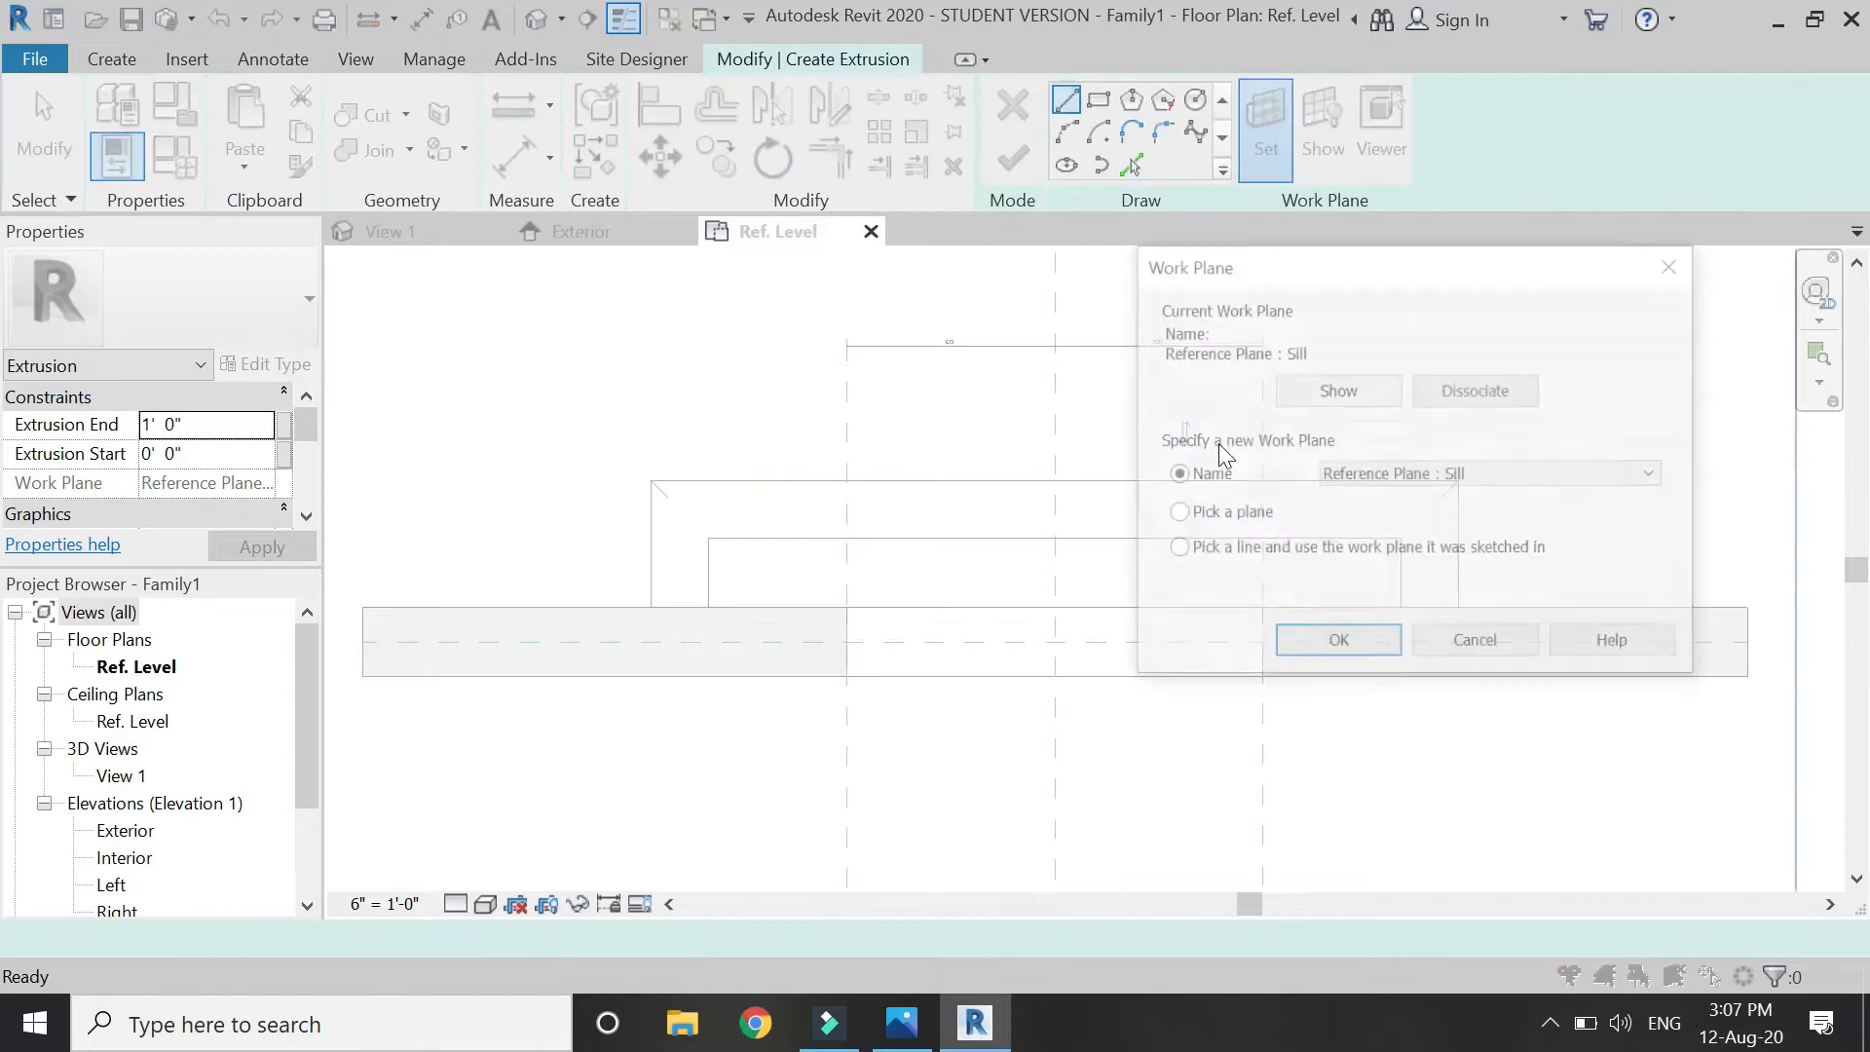
left_click(1238, 515)
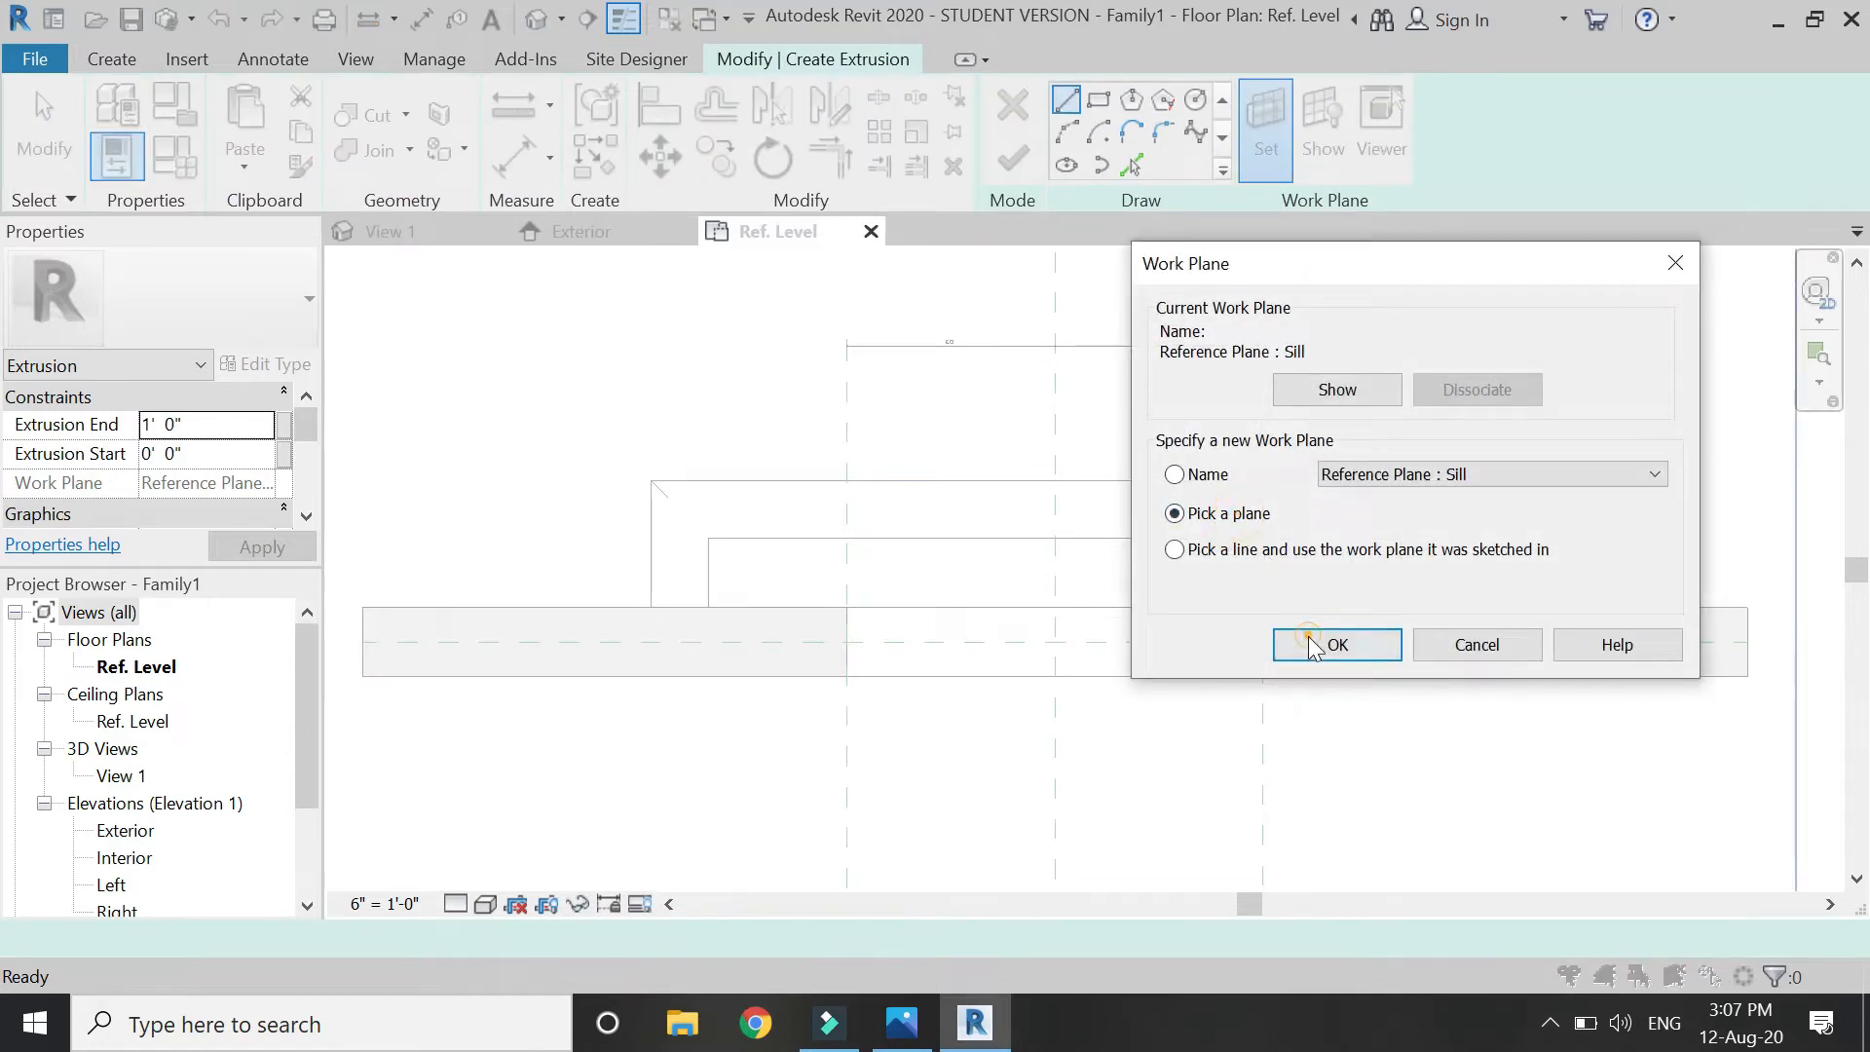
left_click(1313, 645)
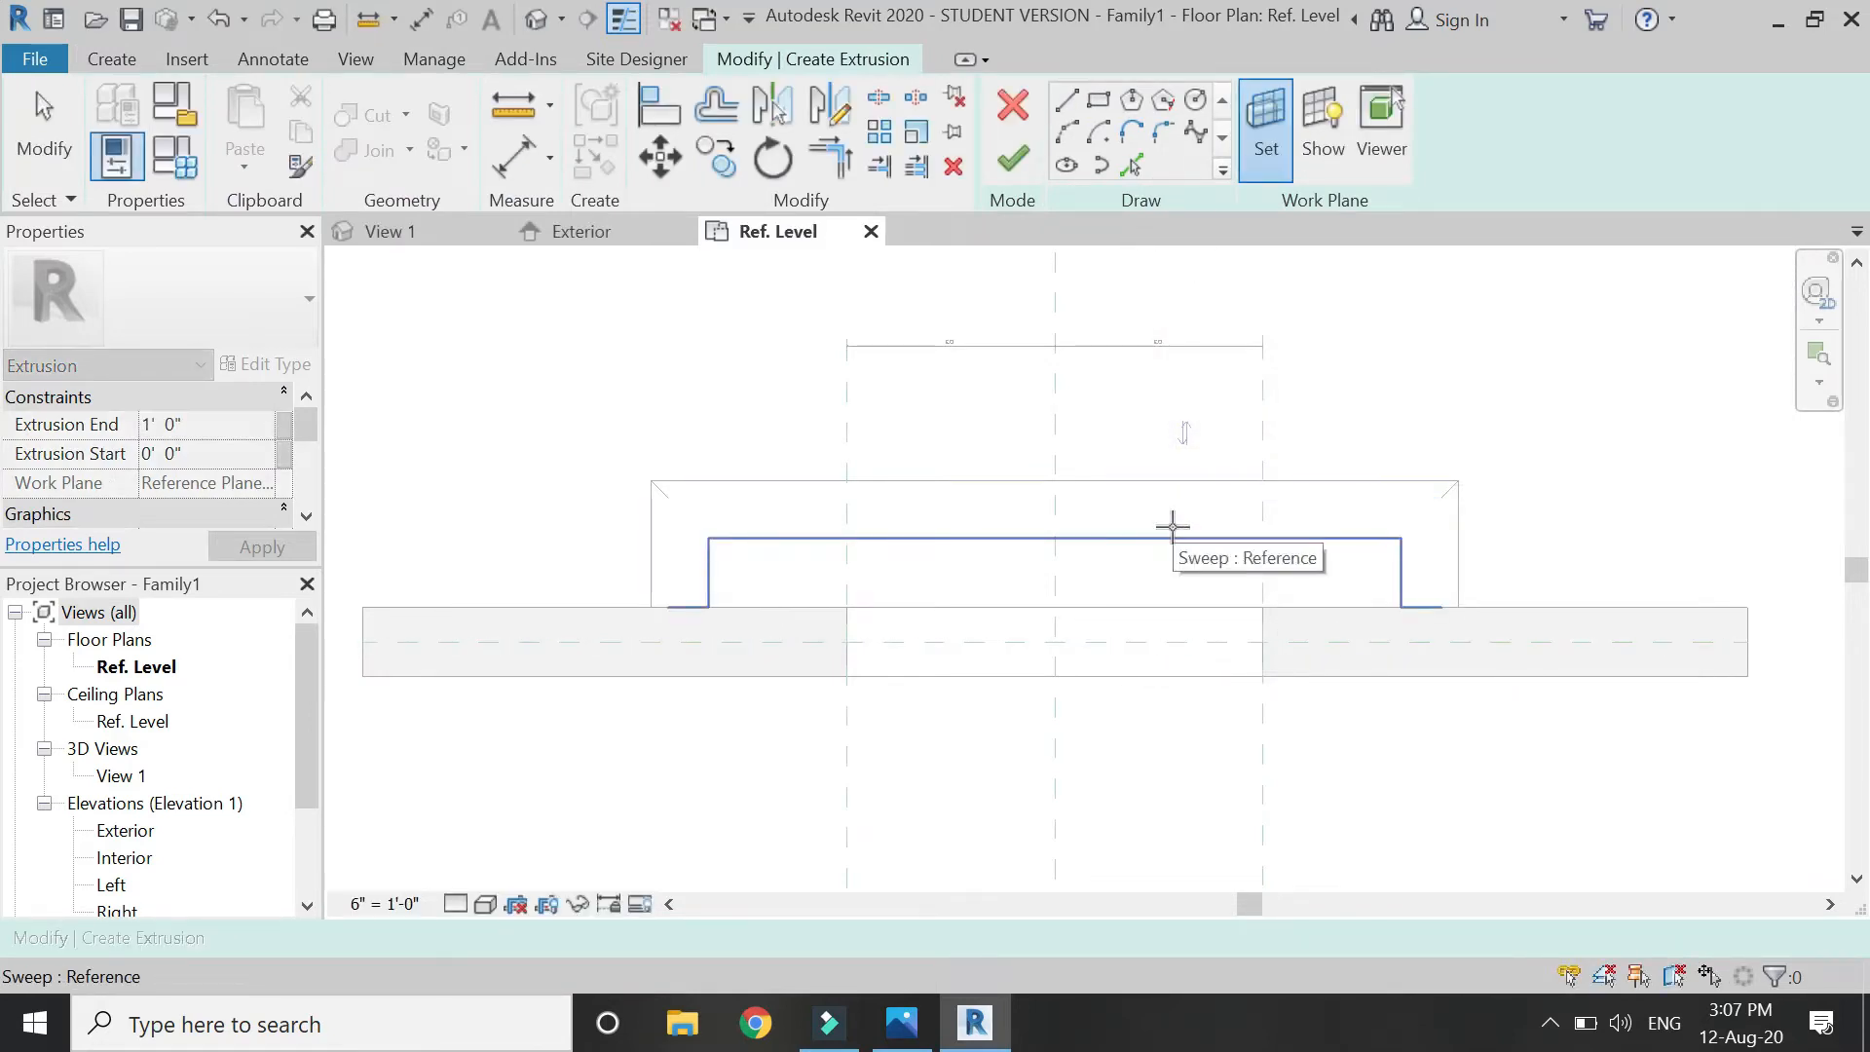
left_click(1173, 527)
Draw a 5'-0" by 0'-6" rectangle locked to the sill and finish the extrusion.
left_click(1098, 98)
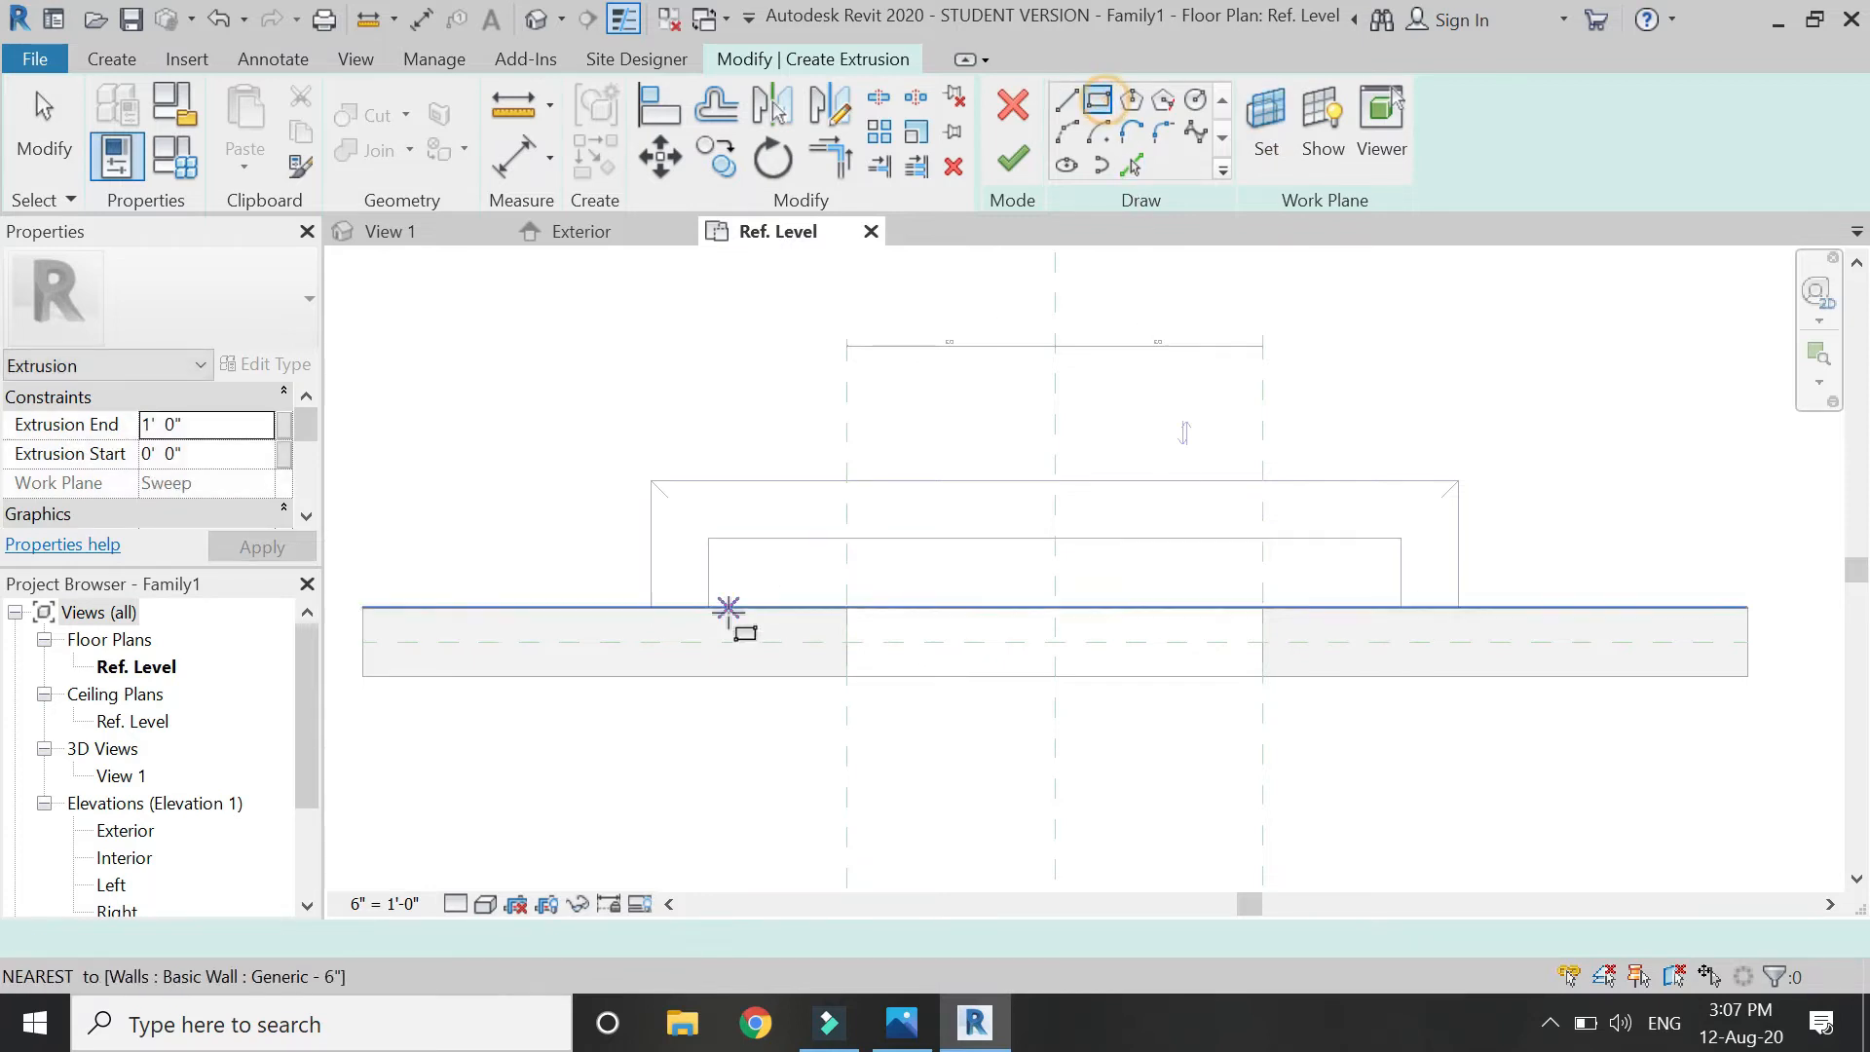
left_click(708, 538)
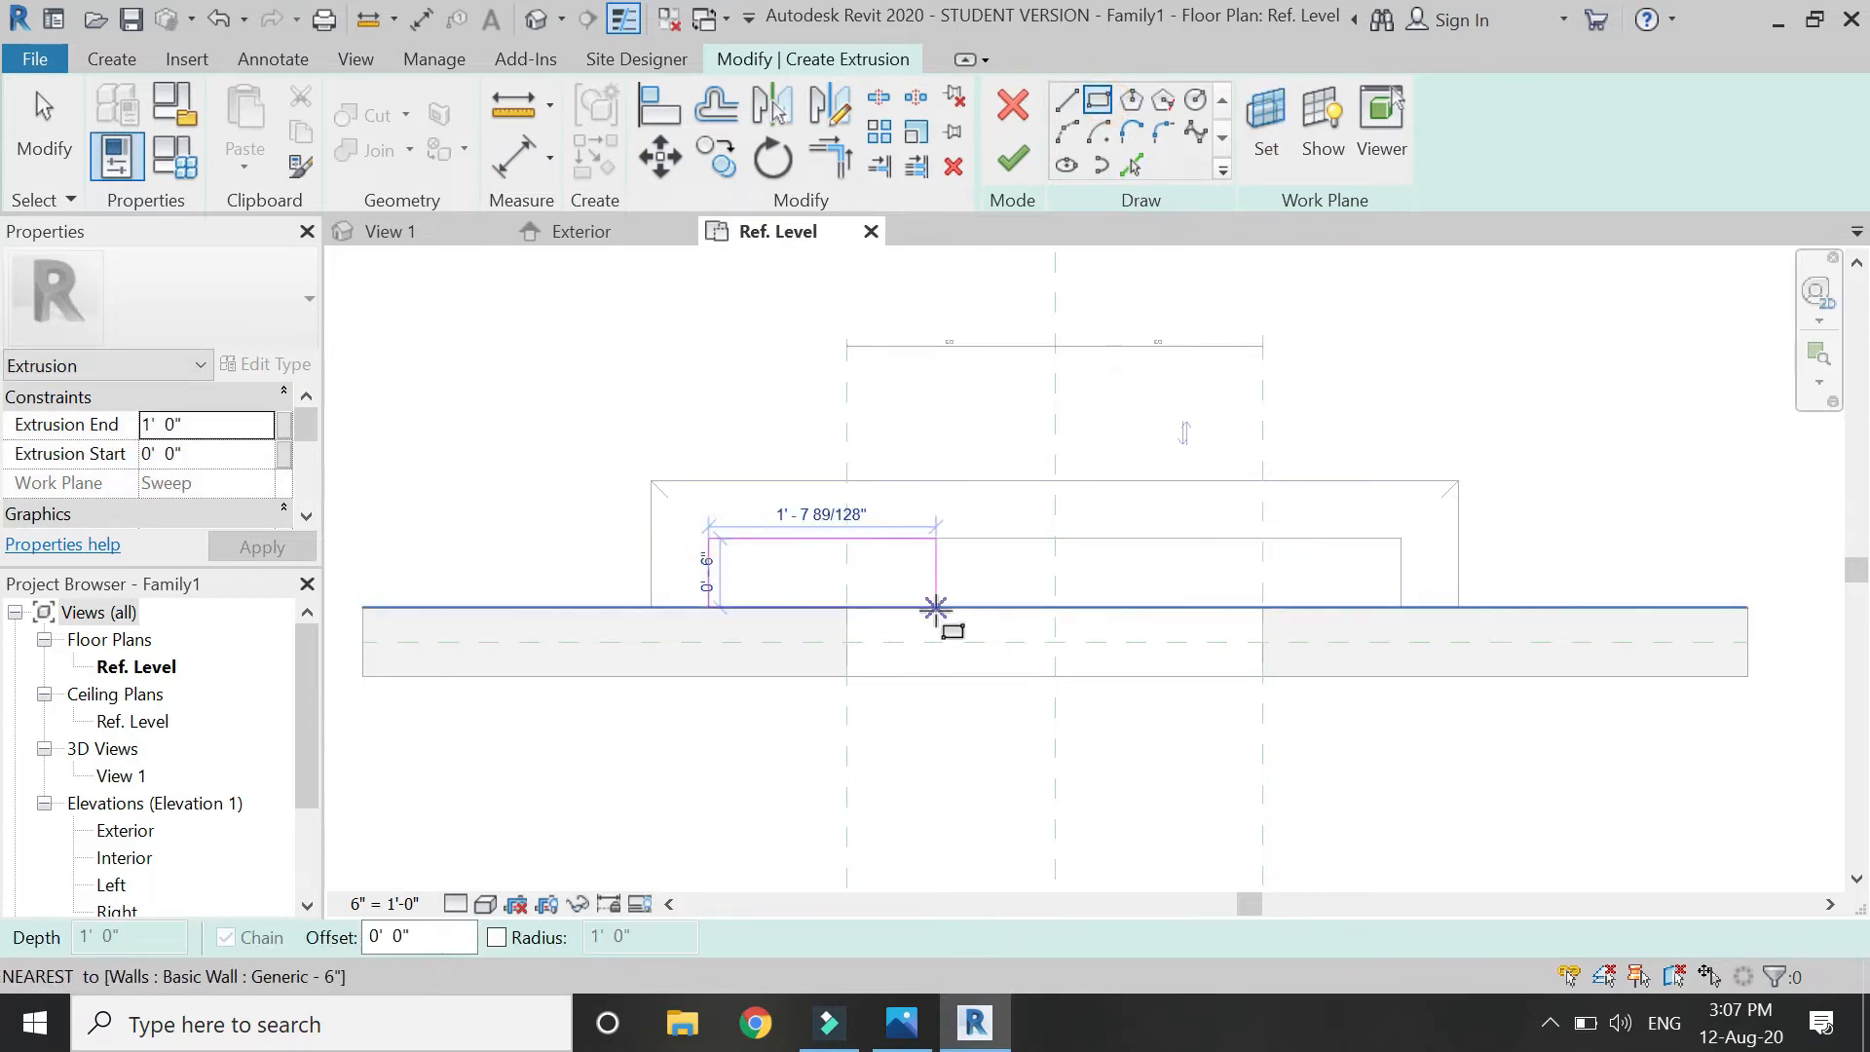
left_click(1401, 607)
left_click(1371, 547)
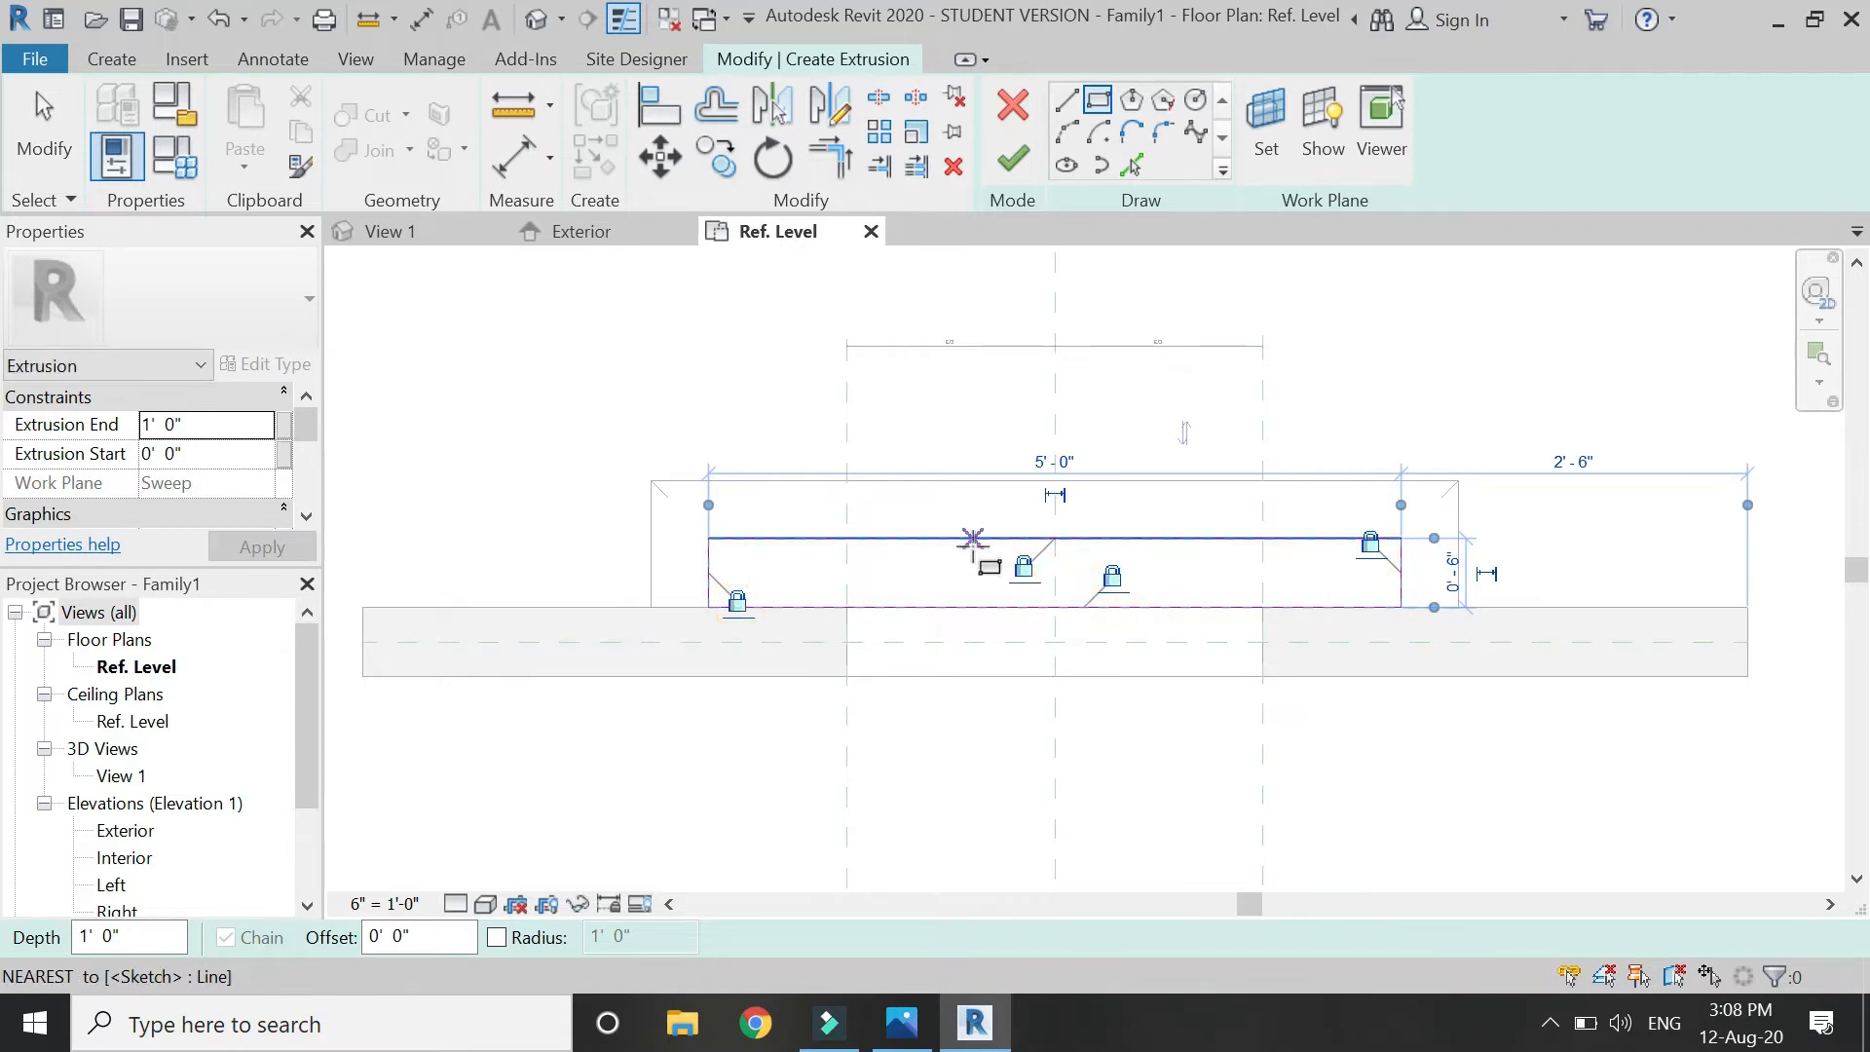
key("Escape")
key("Escape")
left_click(1013, 159)
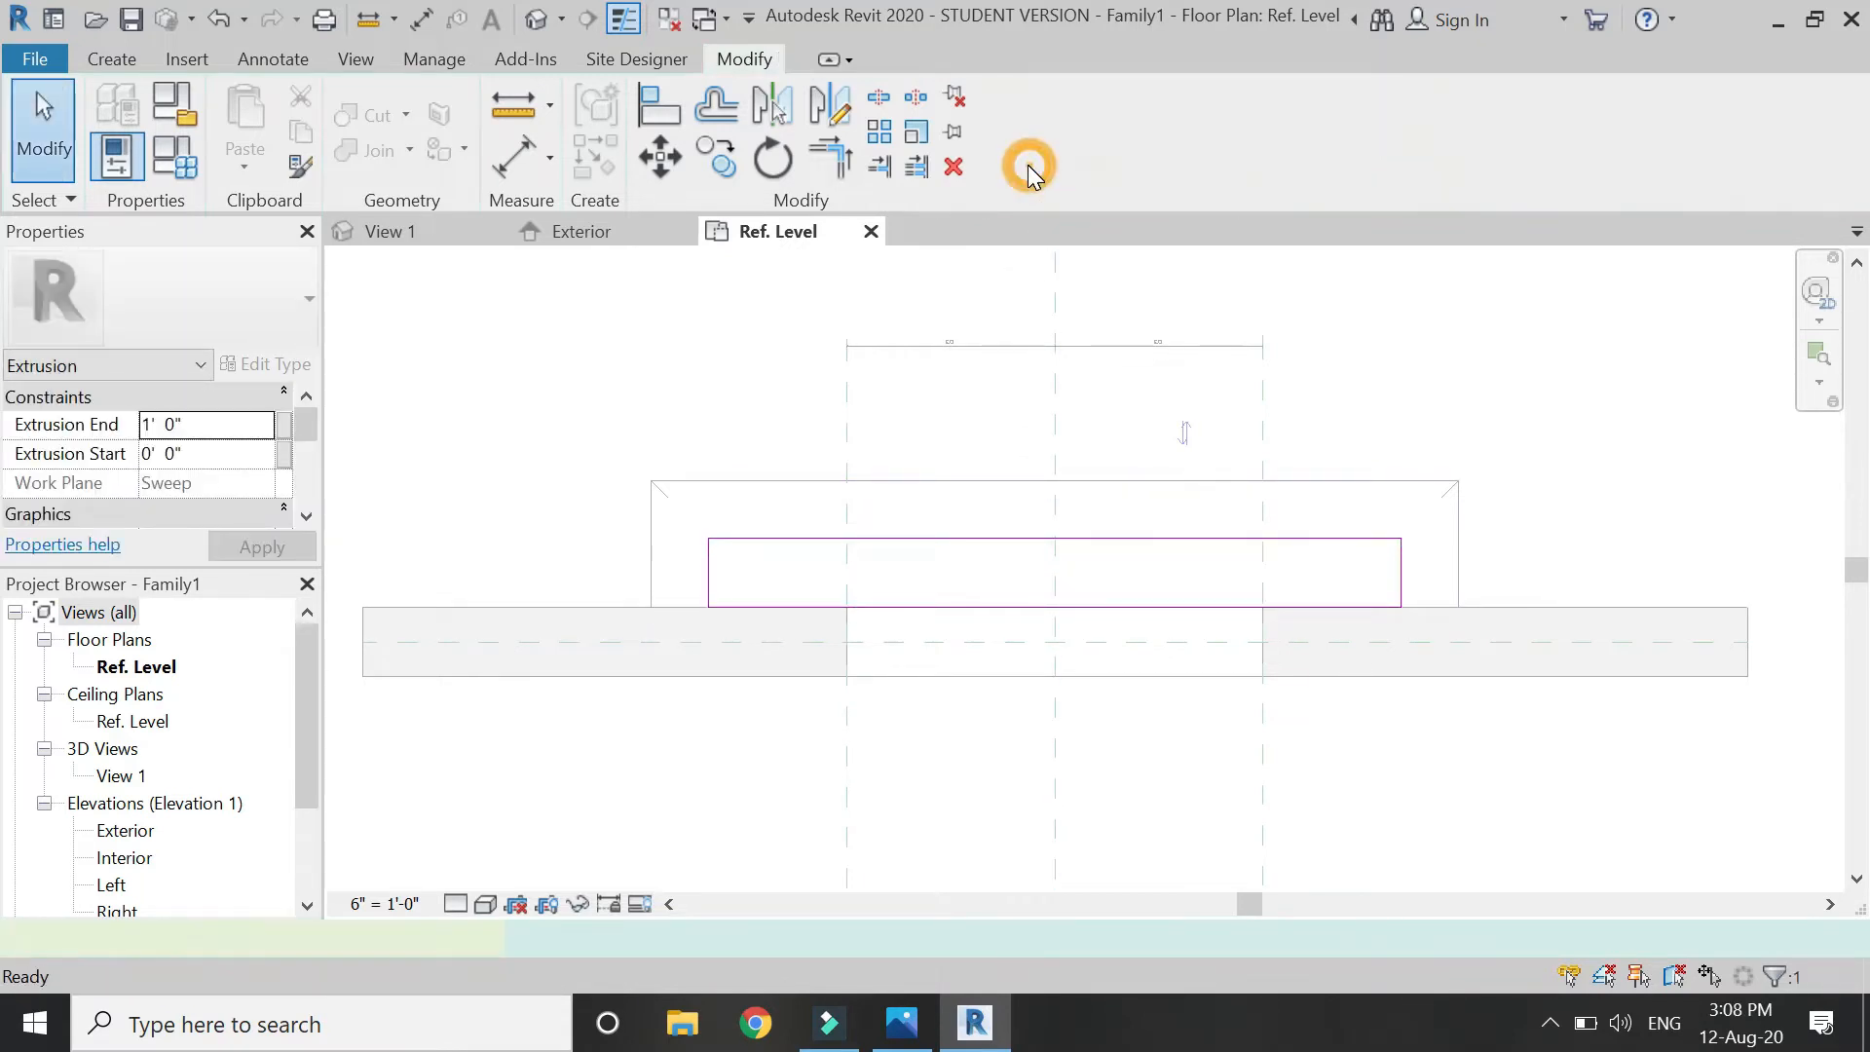
In the Exterior elevation, drag the new extrusion's bottom edge down into the sill.
left_click(599, 360)
left_click(587, 230)
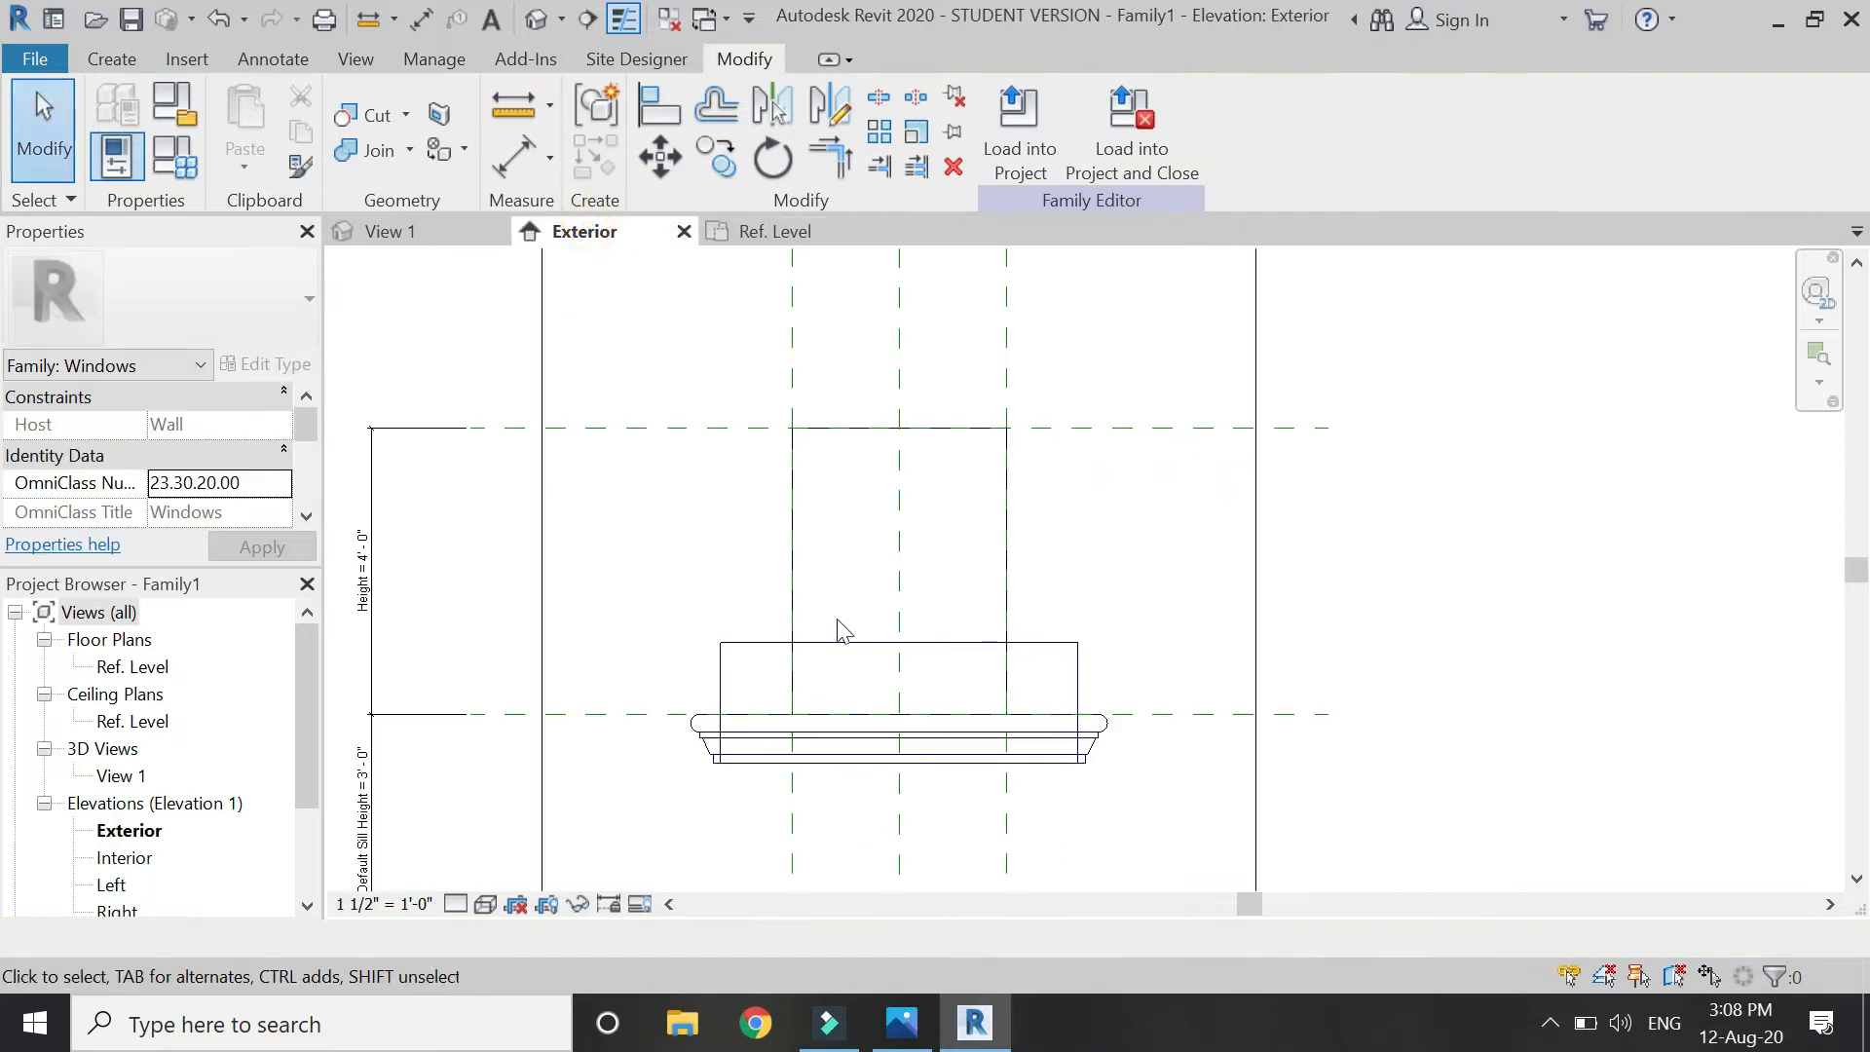
left_click(862, 644)
scroll(868, 727, "up", 2)
left_click_drag(922, 721, 925, 809)
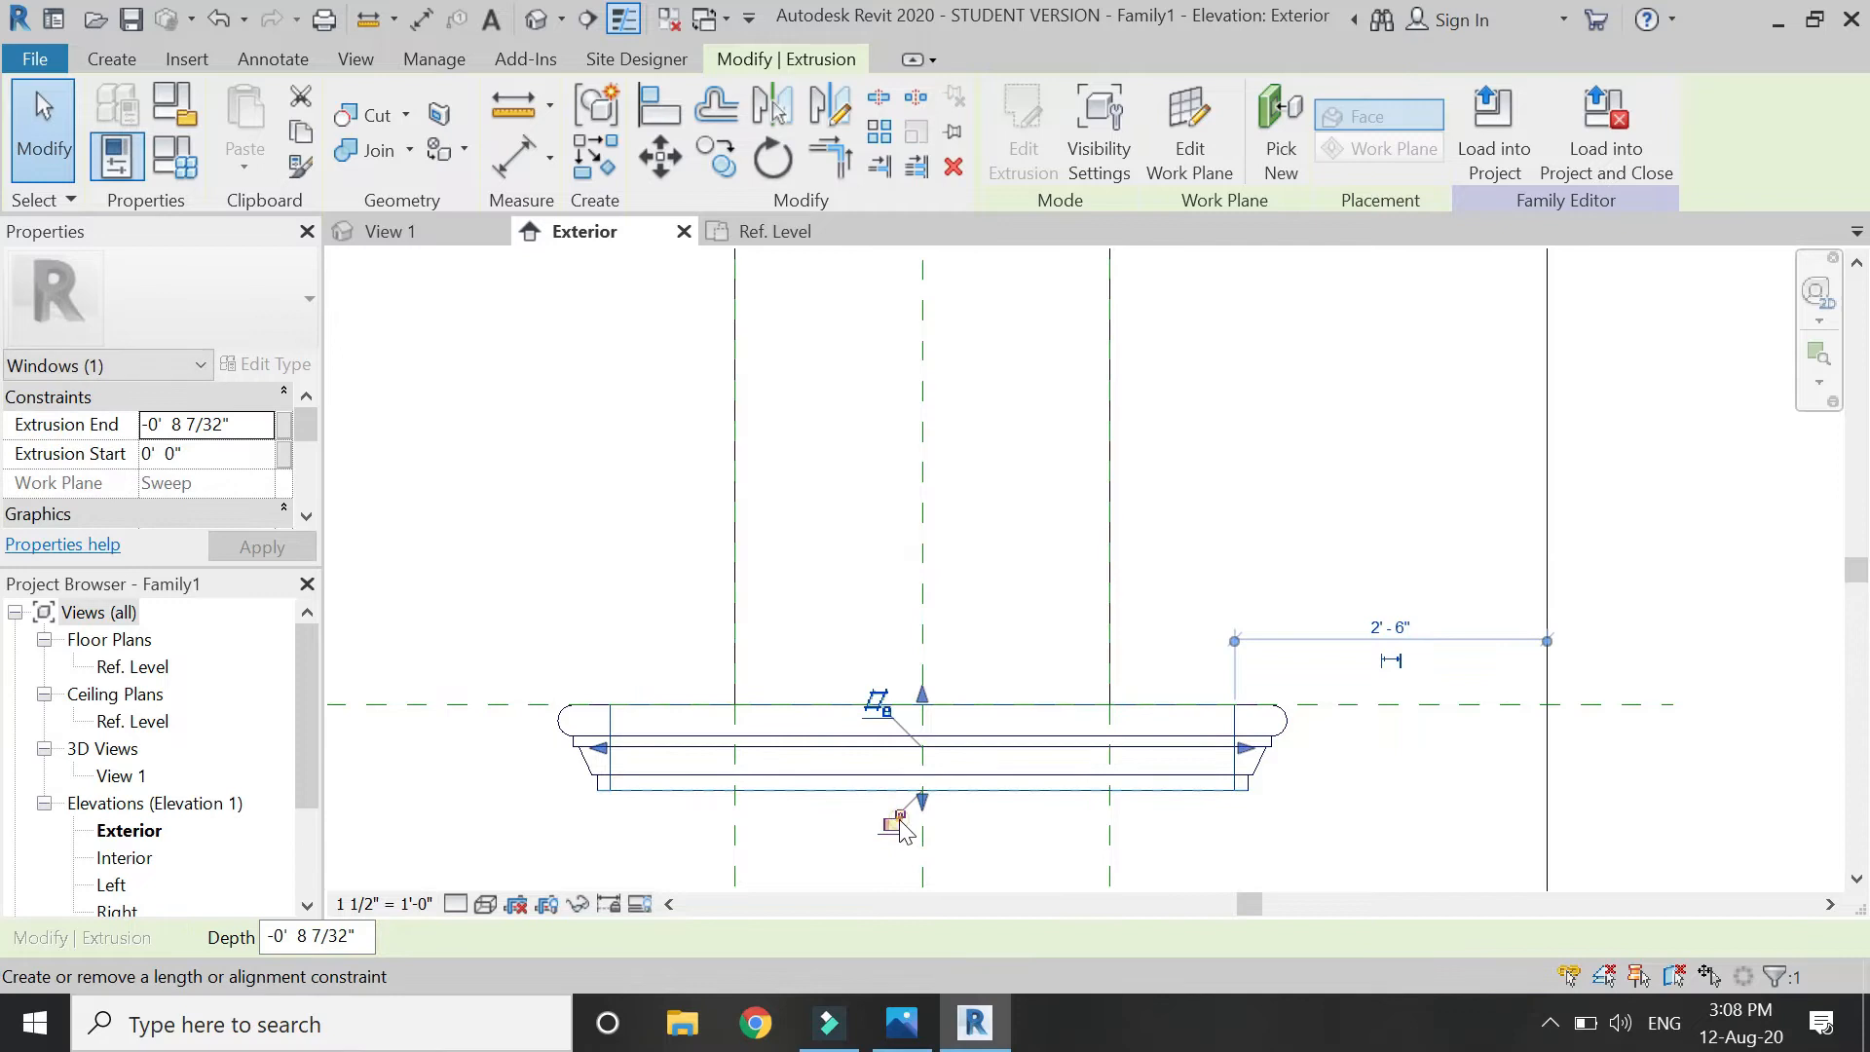
left_click(1071, 833)
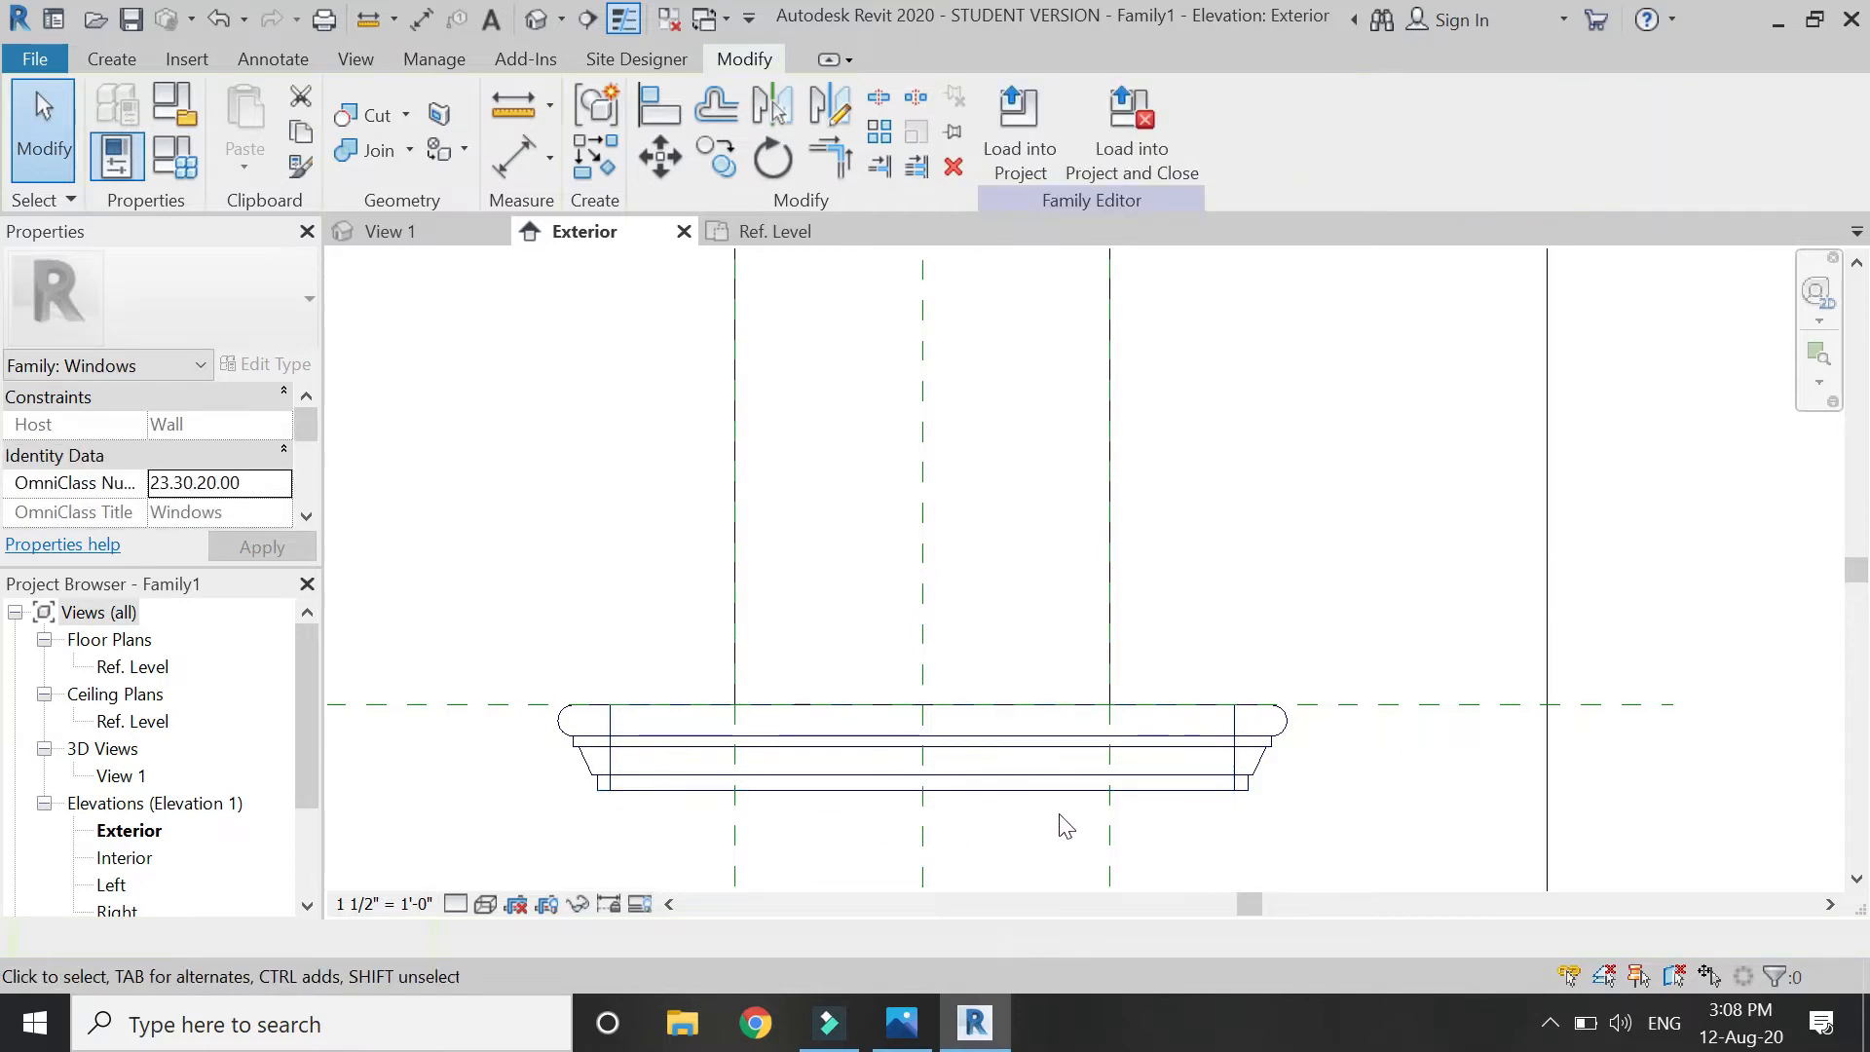
Join the extrusion with the sill sweep using Join Geometry in the Ref. Level plan.
left_click(778, 234)
left_click(365, 150)
left_click(718, 492)
left_click(743, 552)
key("Escape")
scroll(763, 772, "down", 4)
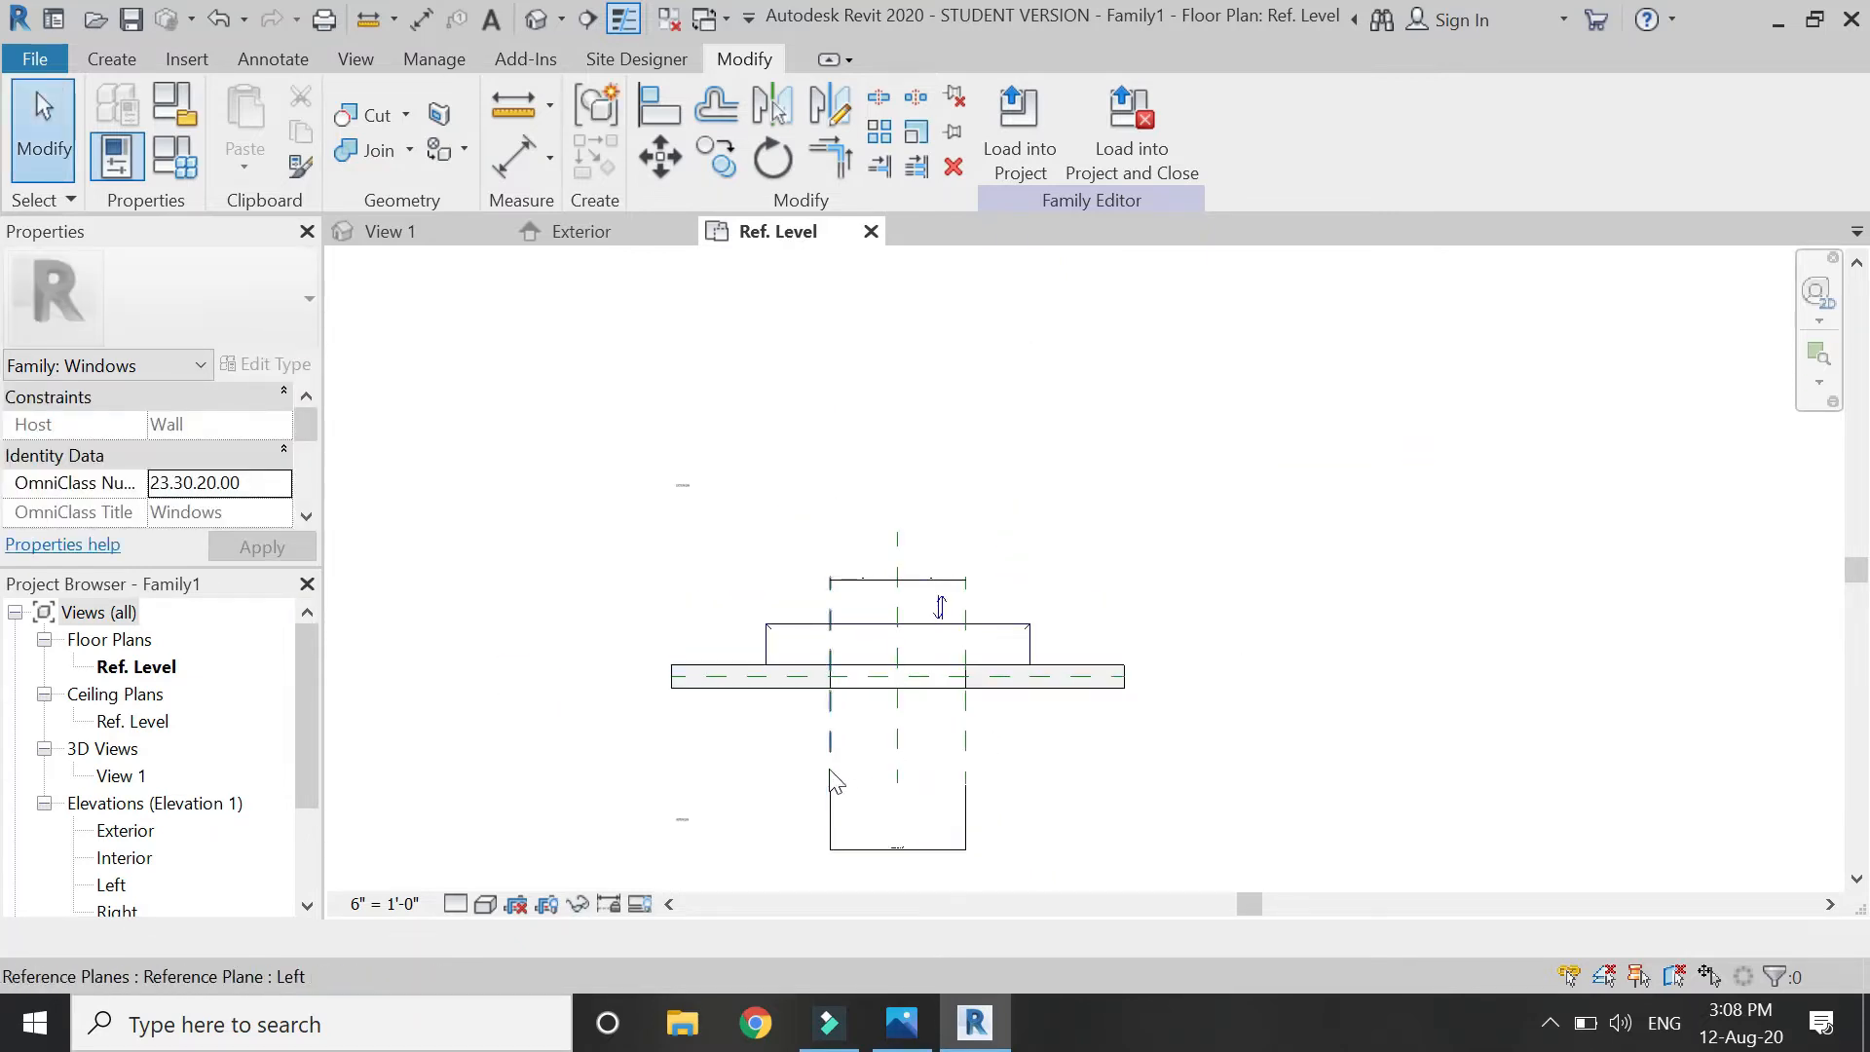
scroll(813, 643, "up", 4)
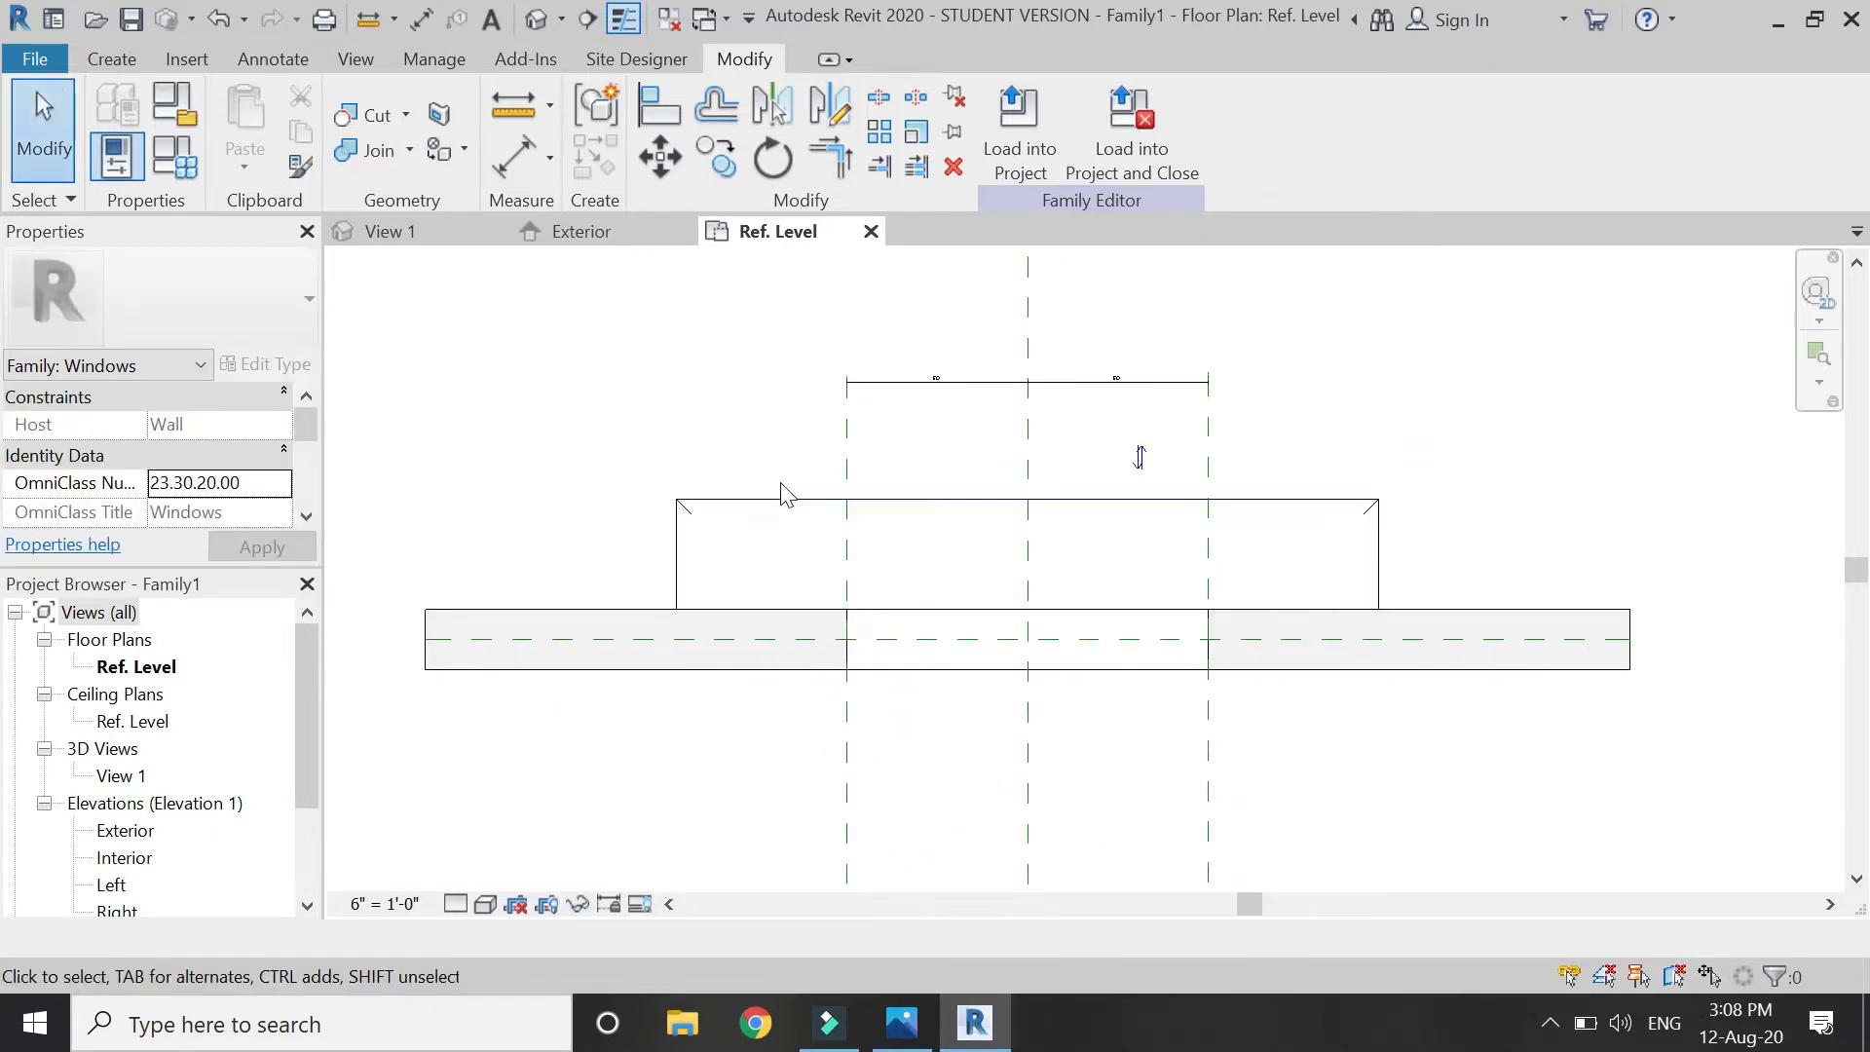
scroll(789, 487, "up", 1)
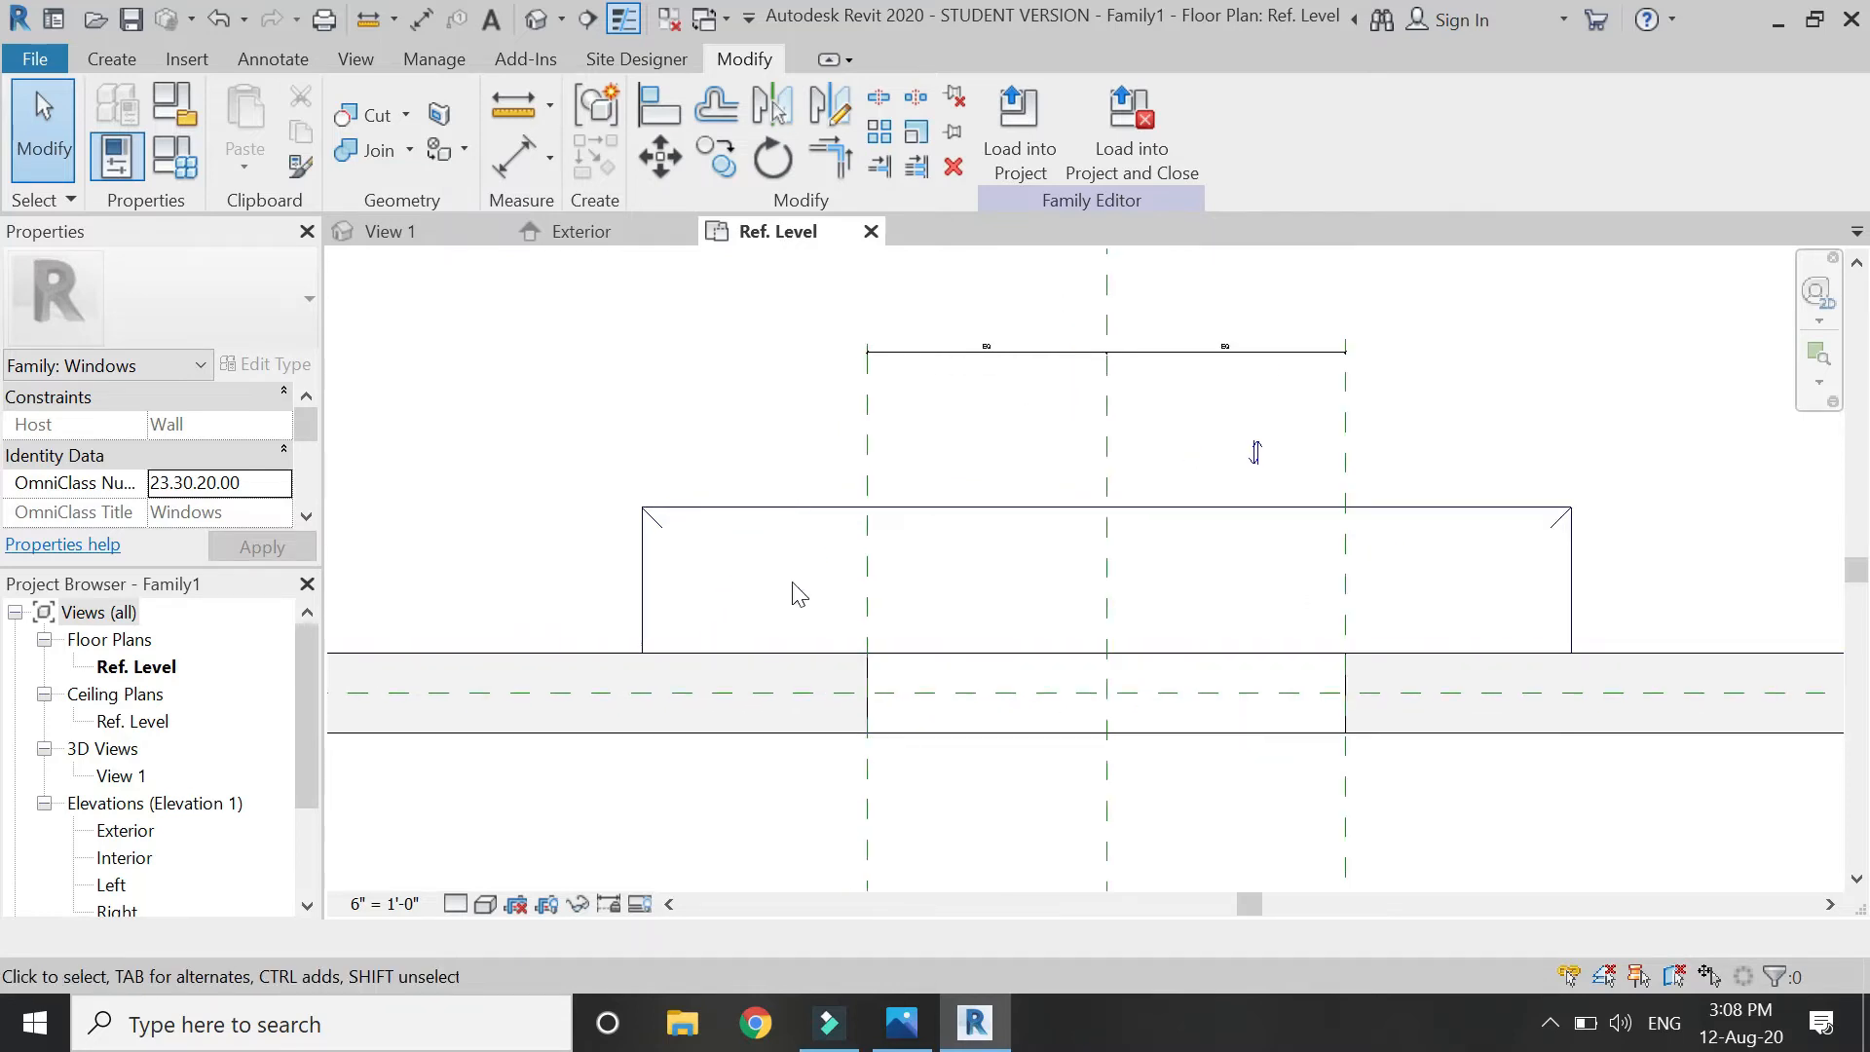
left_click(623, 239)
scroll(822, 717, "up", 2)
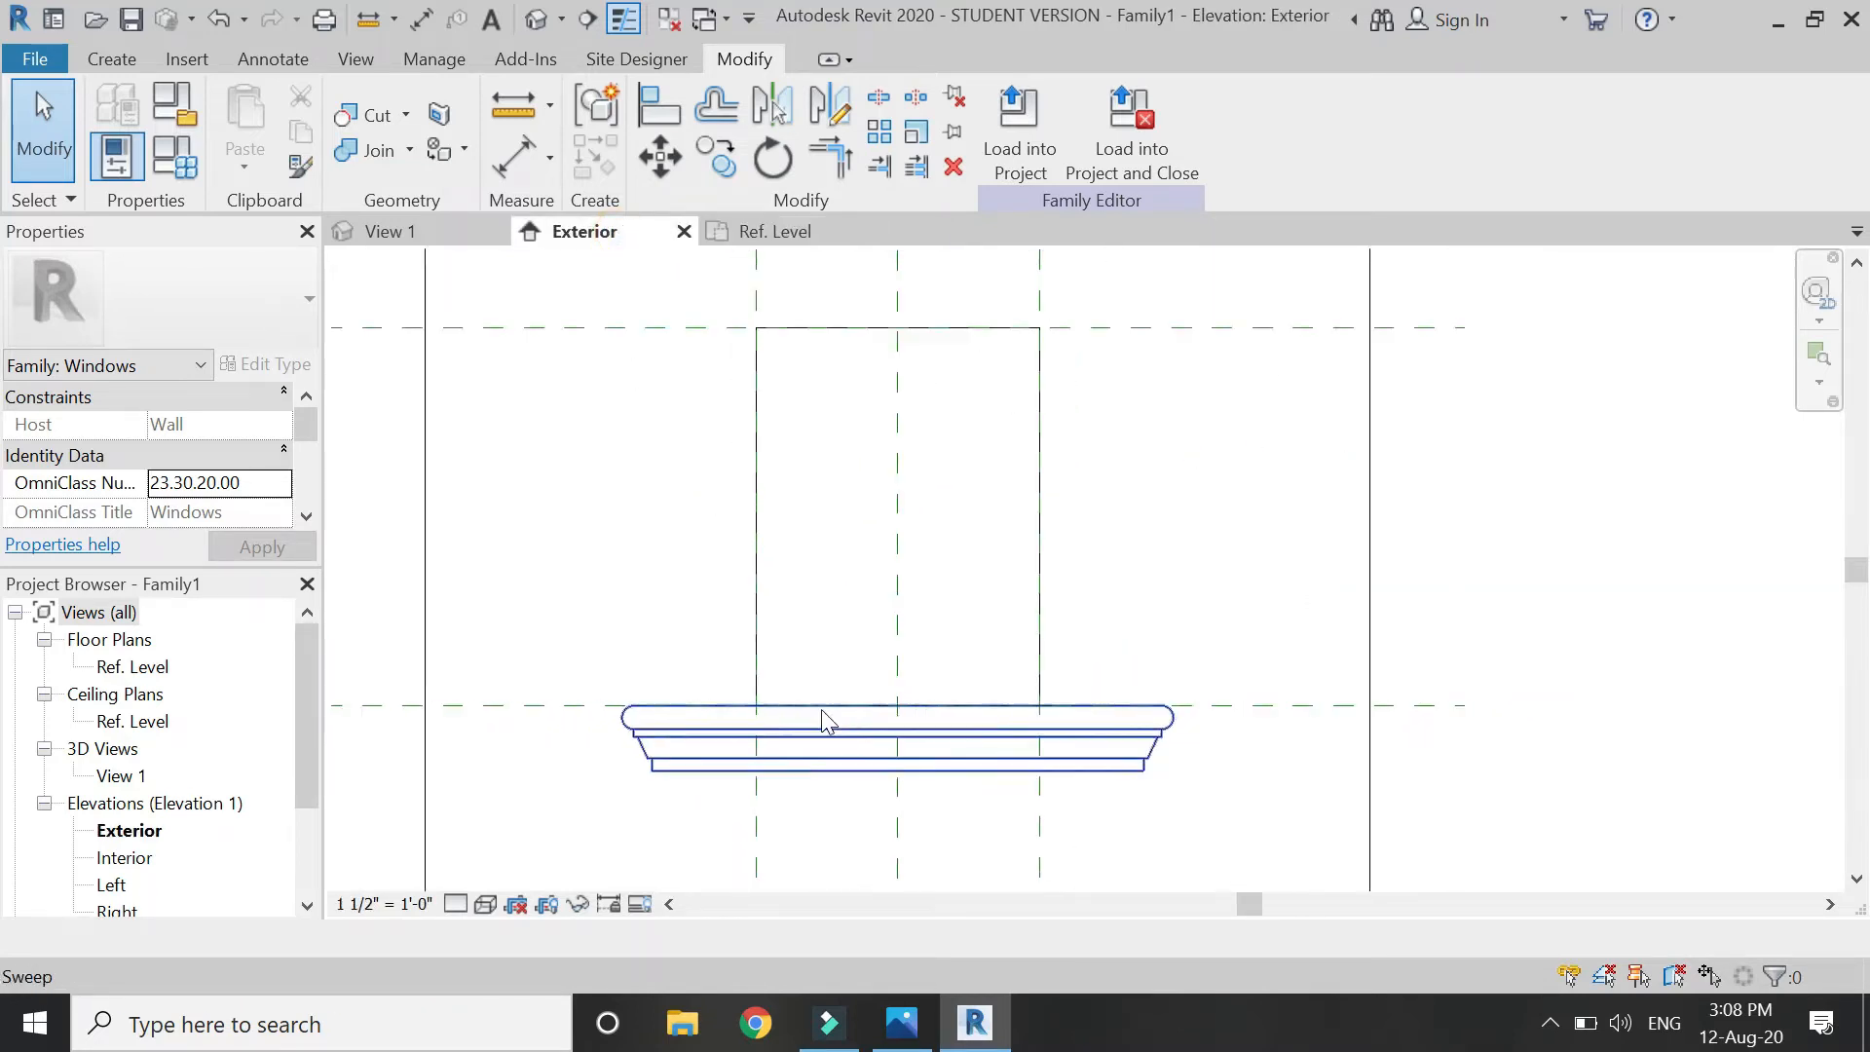
scroll(668, 463, "up", 1)
left_click(128, 61)
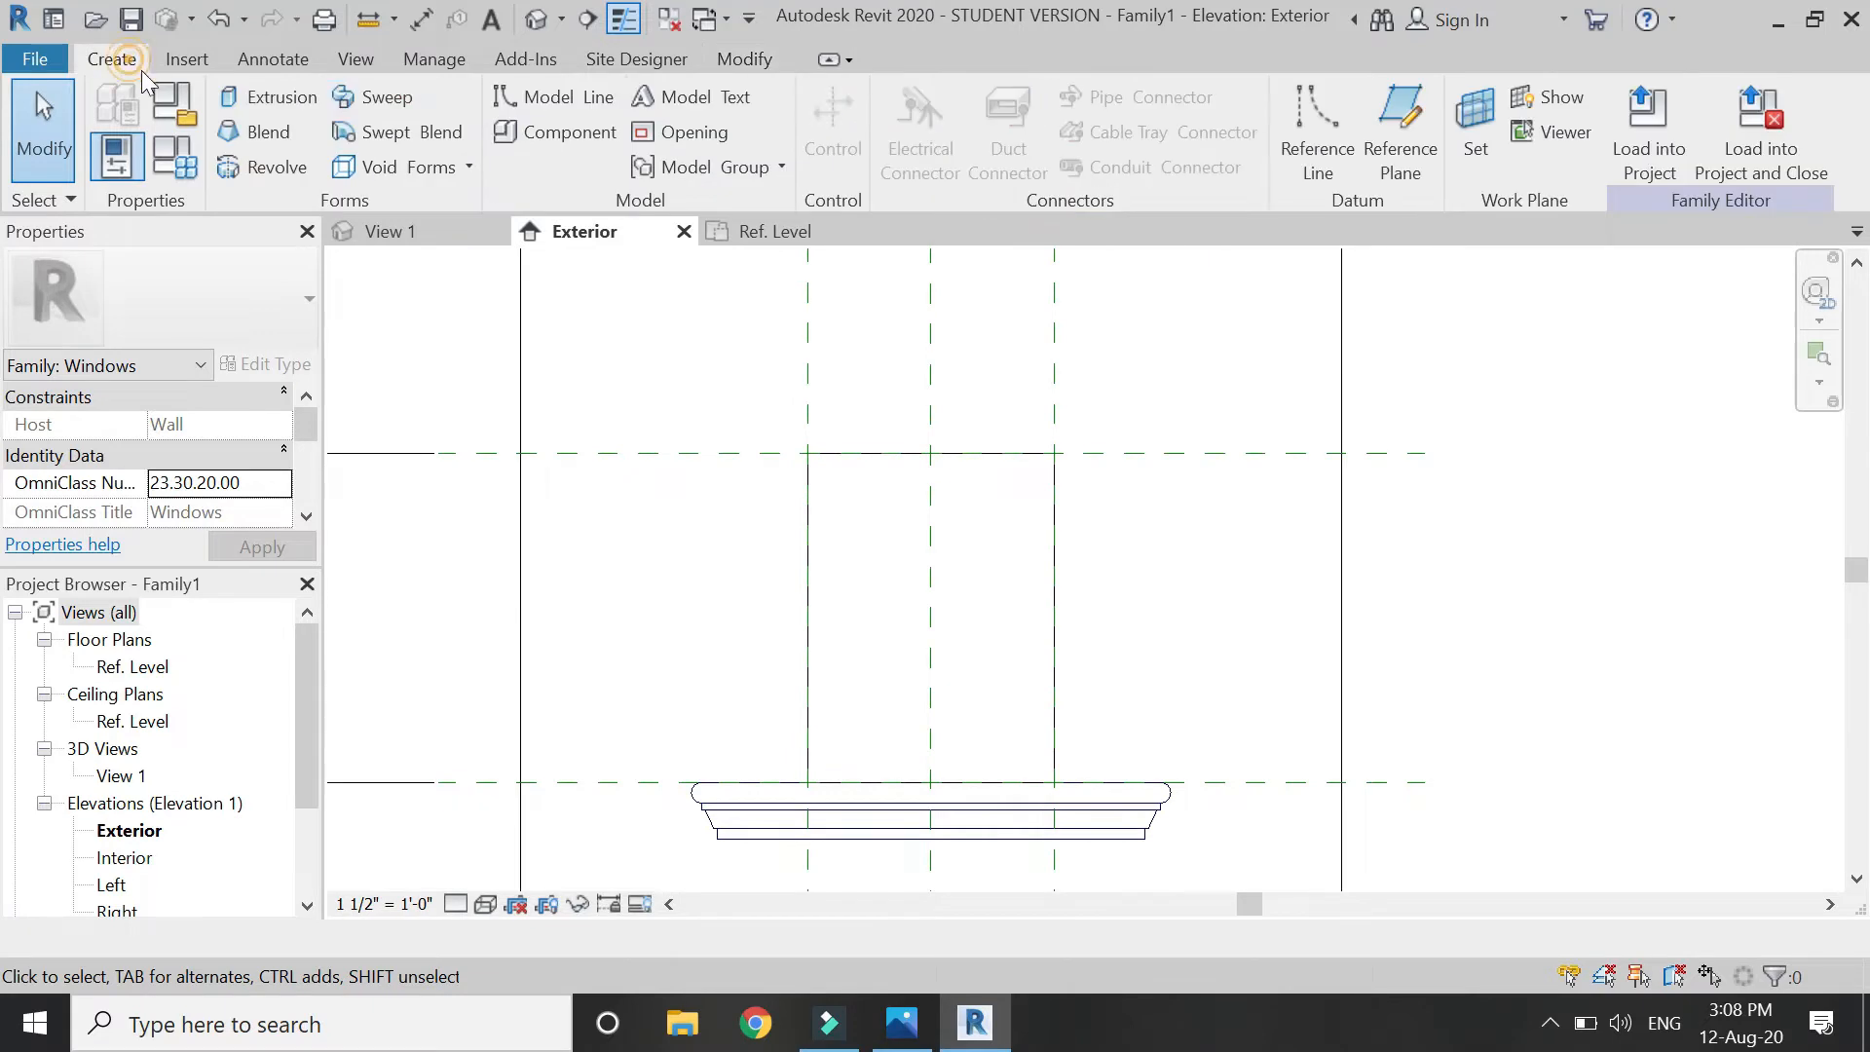
Start a new sweep and sketch a vertical path line on the wall face work plane.
left_click(358, 102)
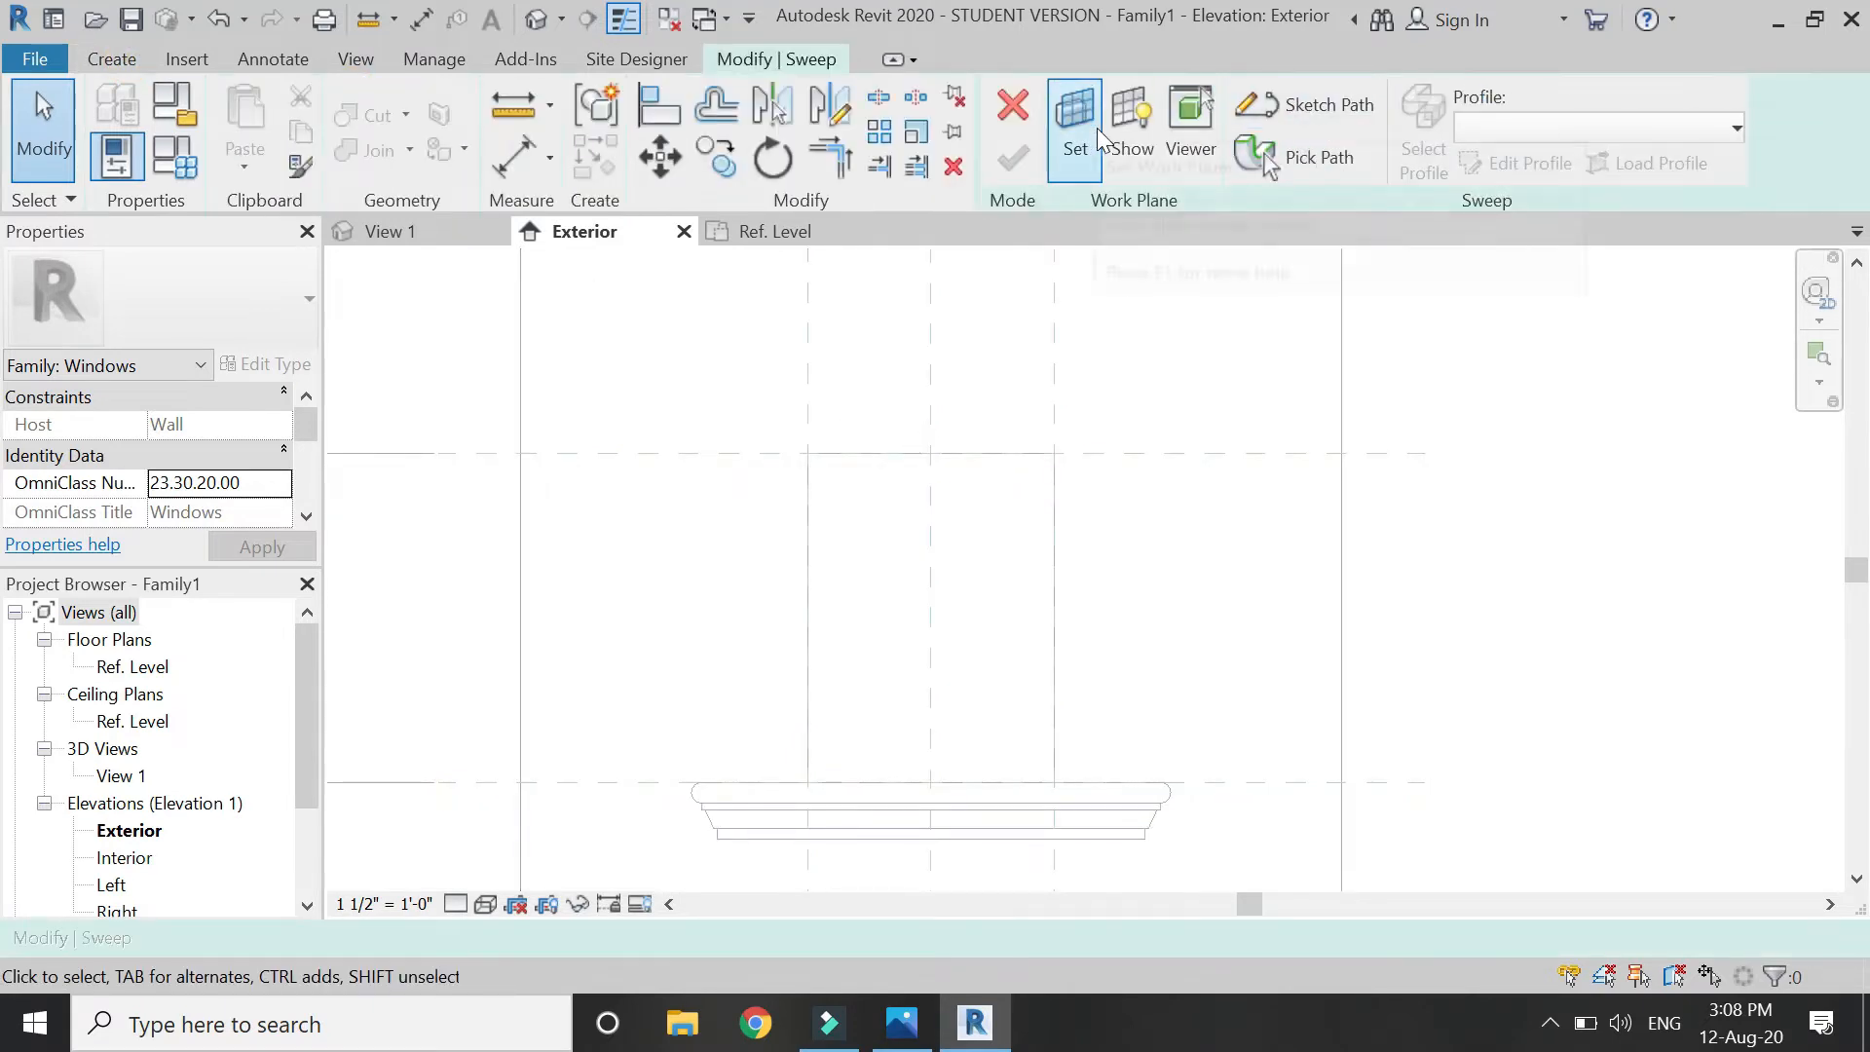
left_click(1287, 107)
left_click(1276, 112)
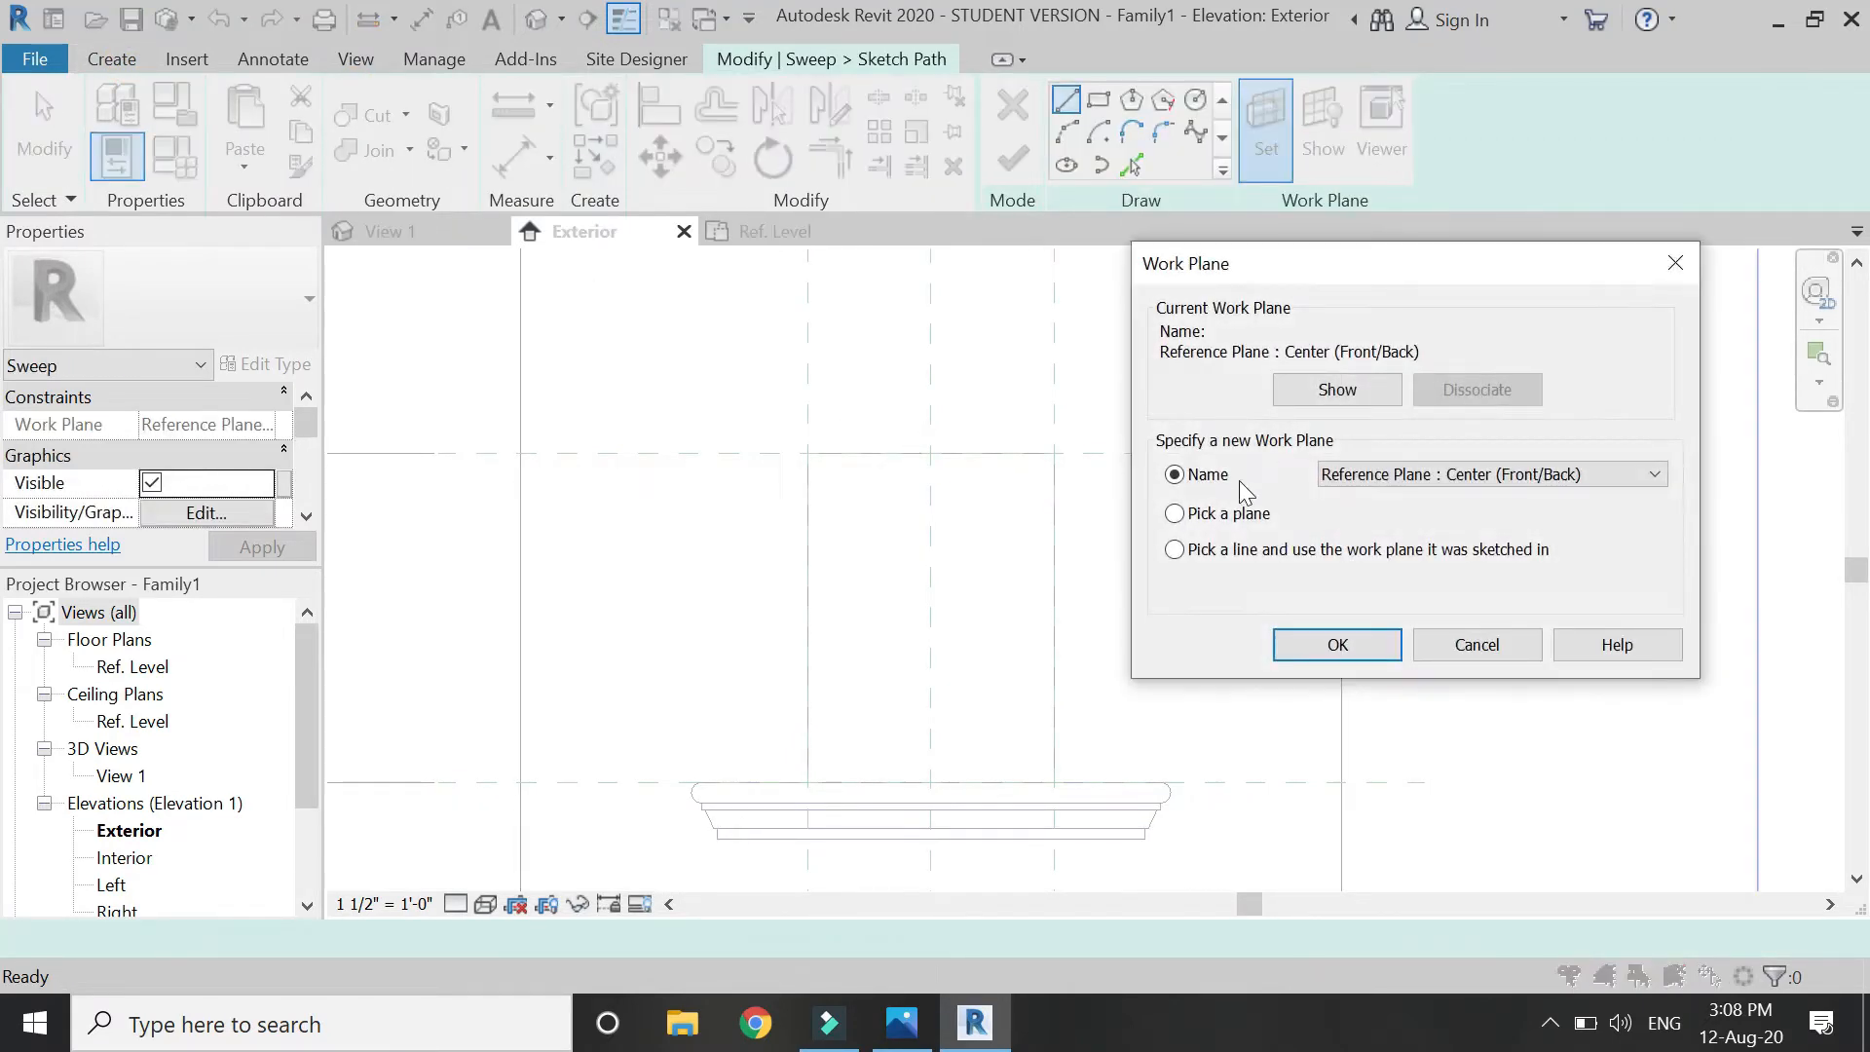
left_click(1334, 645)
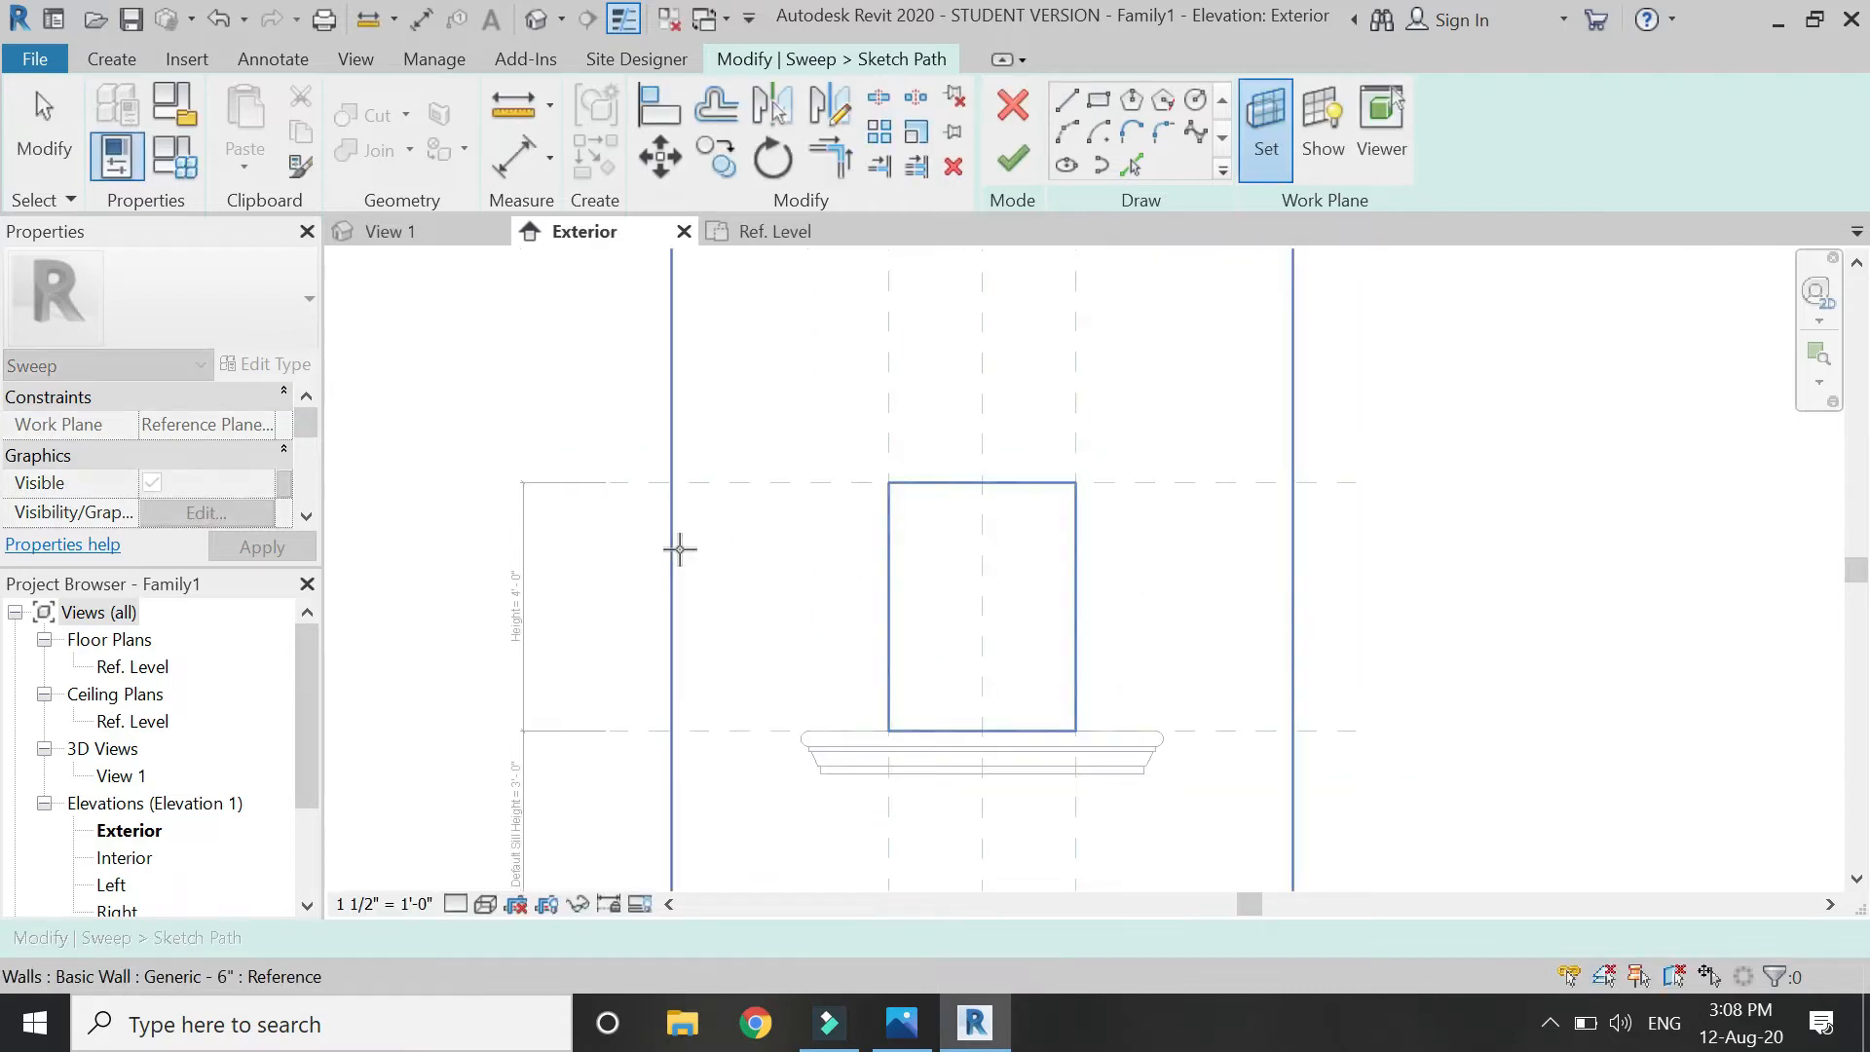
left_click(680, 549)
scroll(977, 614, "up", 1)
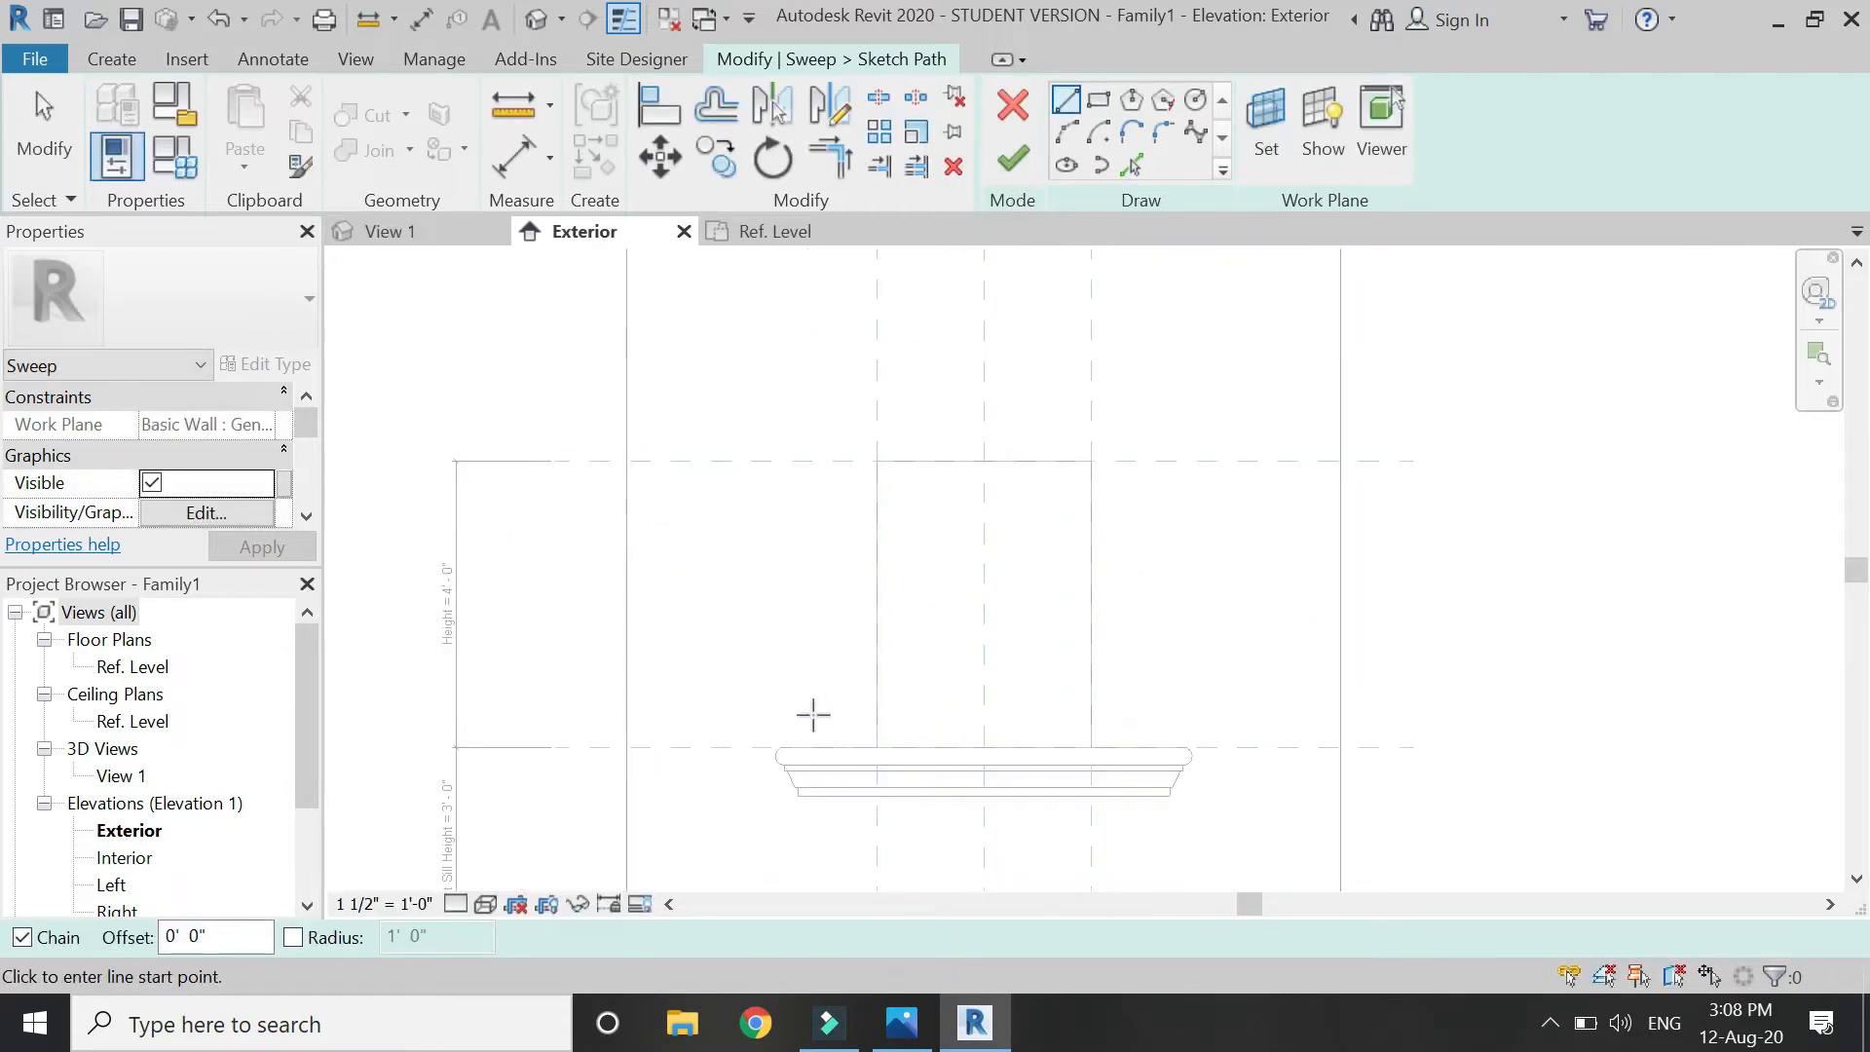
left_click(876, 747)
left_click(876, 460)
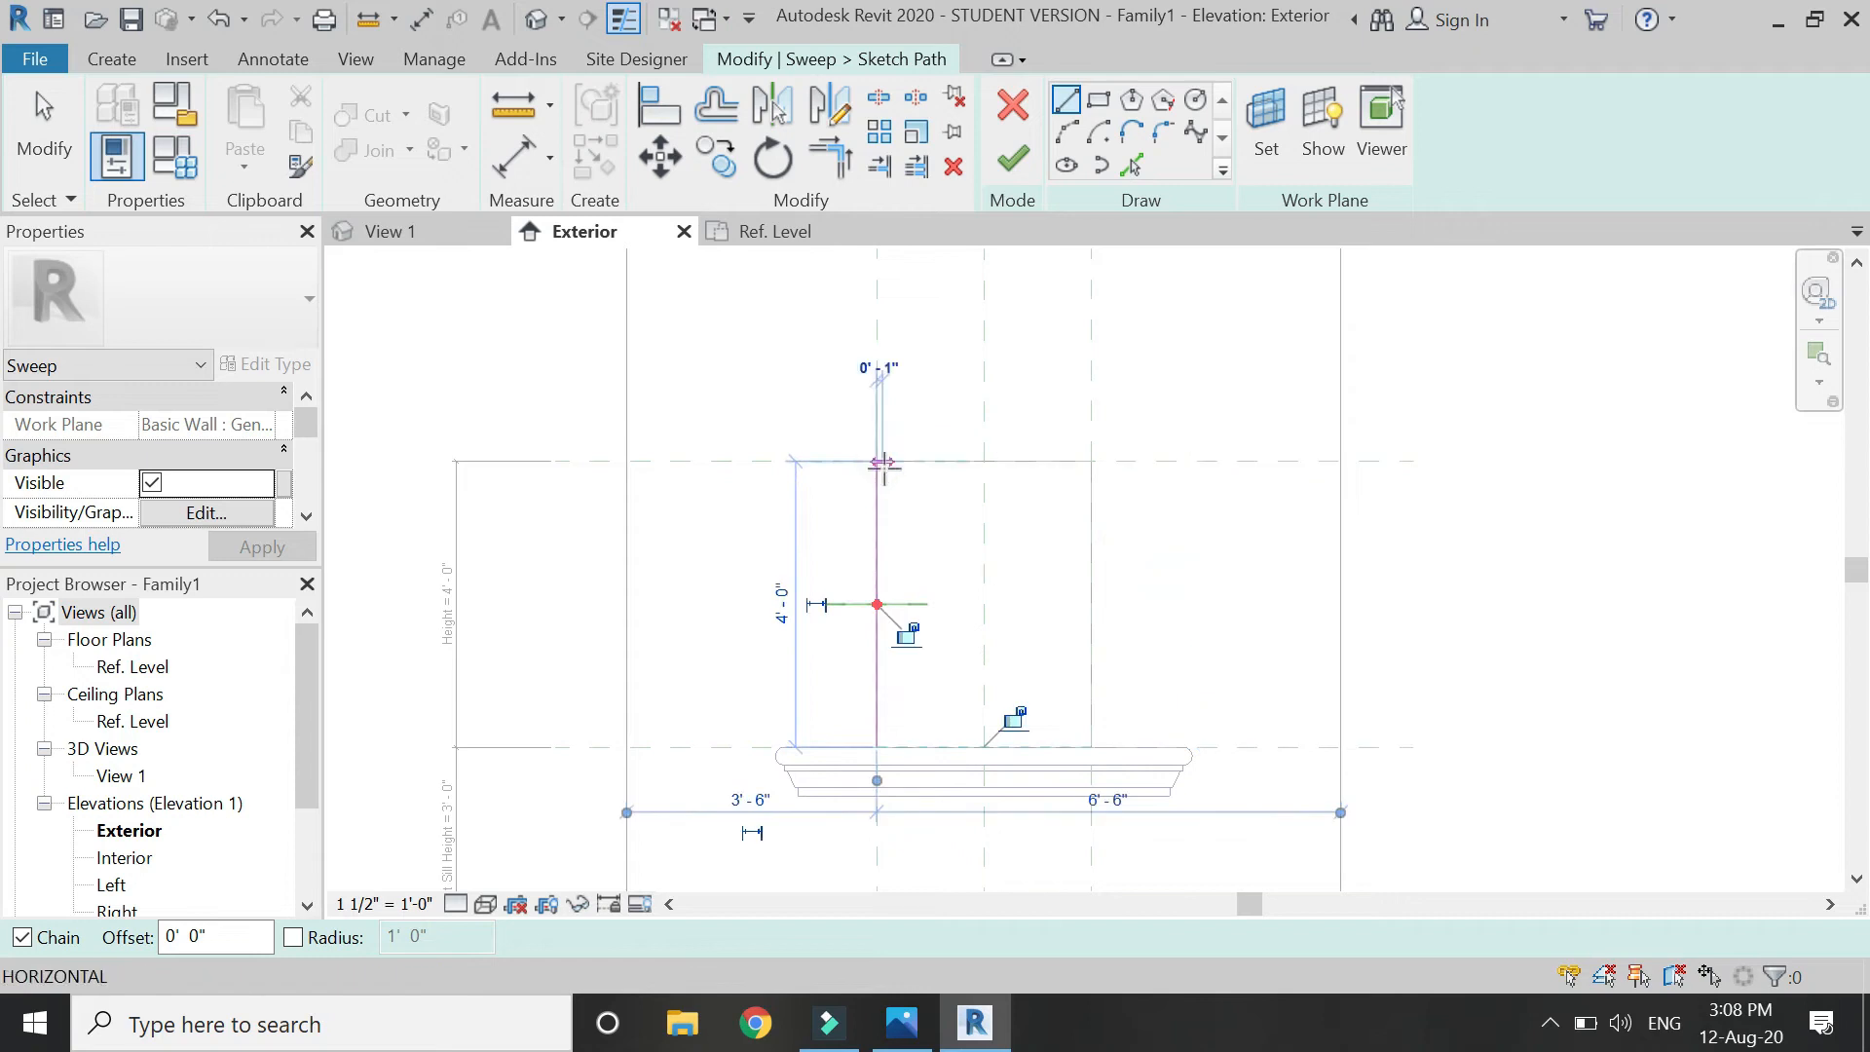
Align and lock the path line to the vertical plane, with its ends on the top and sill-height planes.
left_click(659, 107)
left_click(876, 336)
left_click(877, 531)
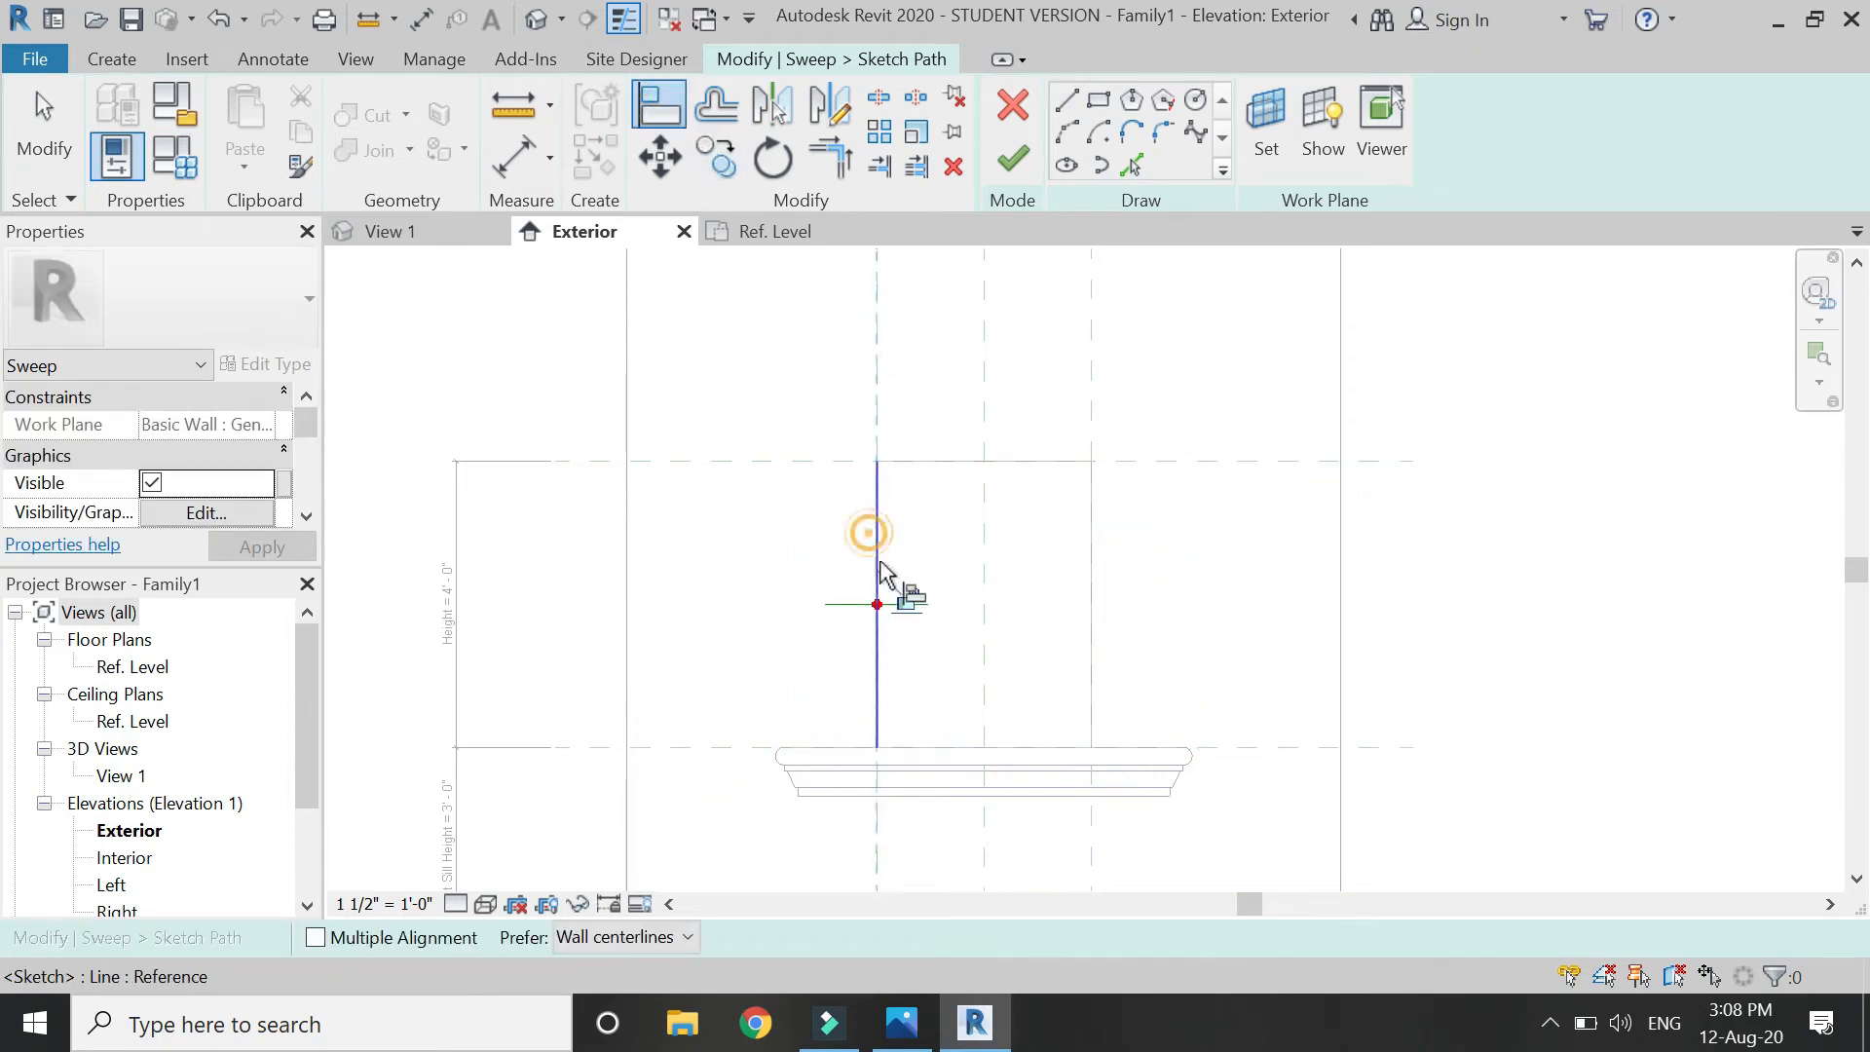
left_click(785, 461)
left_click(881, 468)
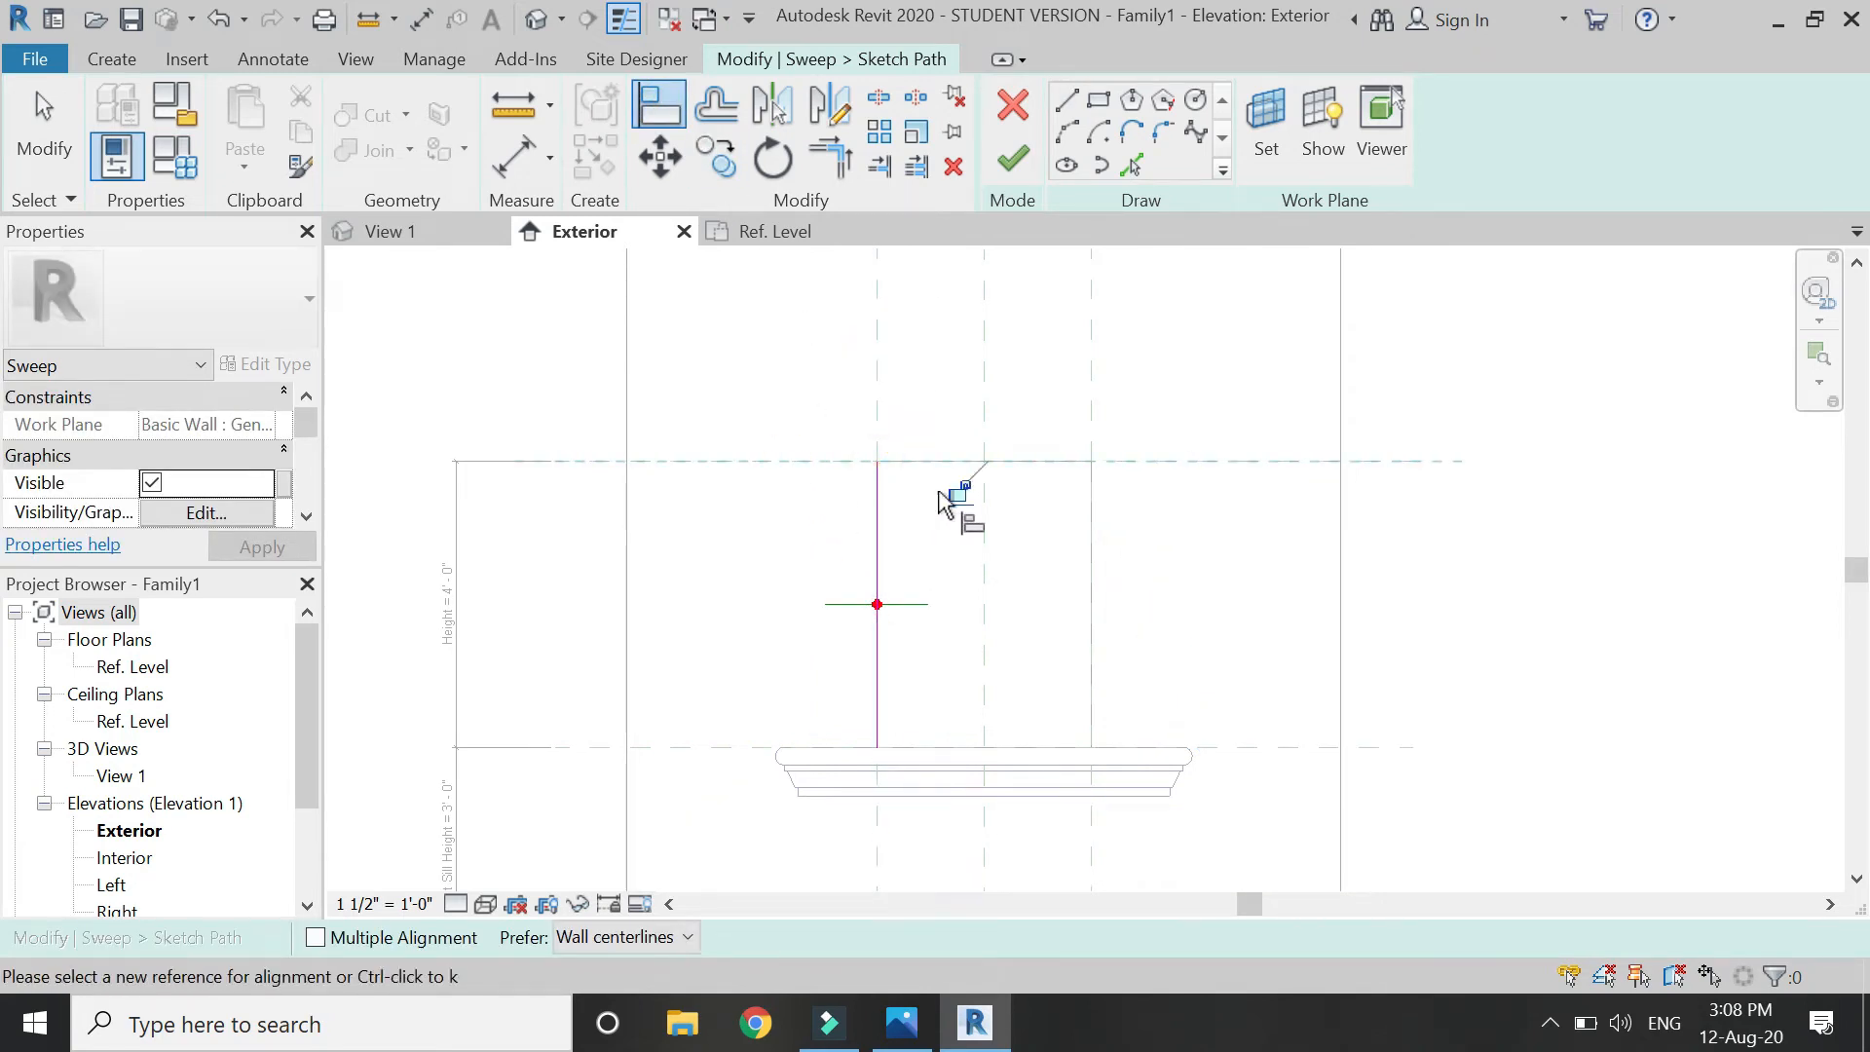
left_click(779, 748)
left_click(877, 750)
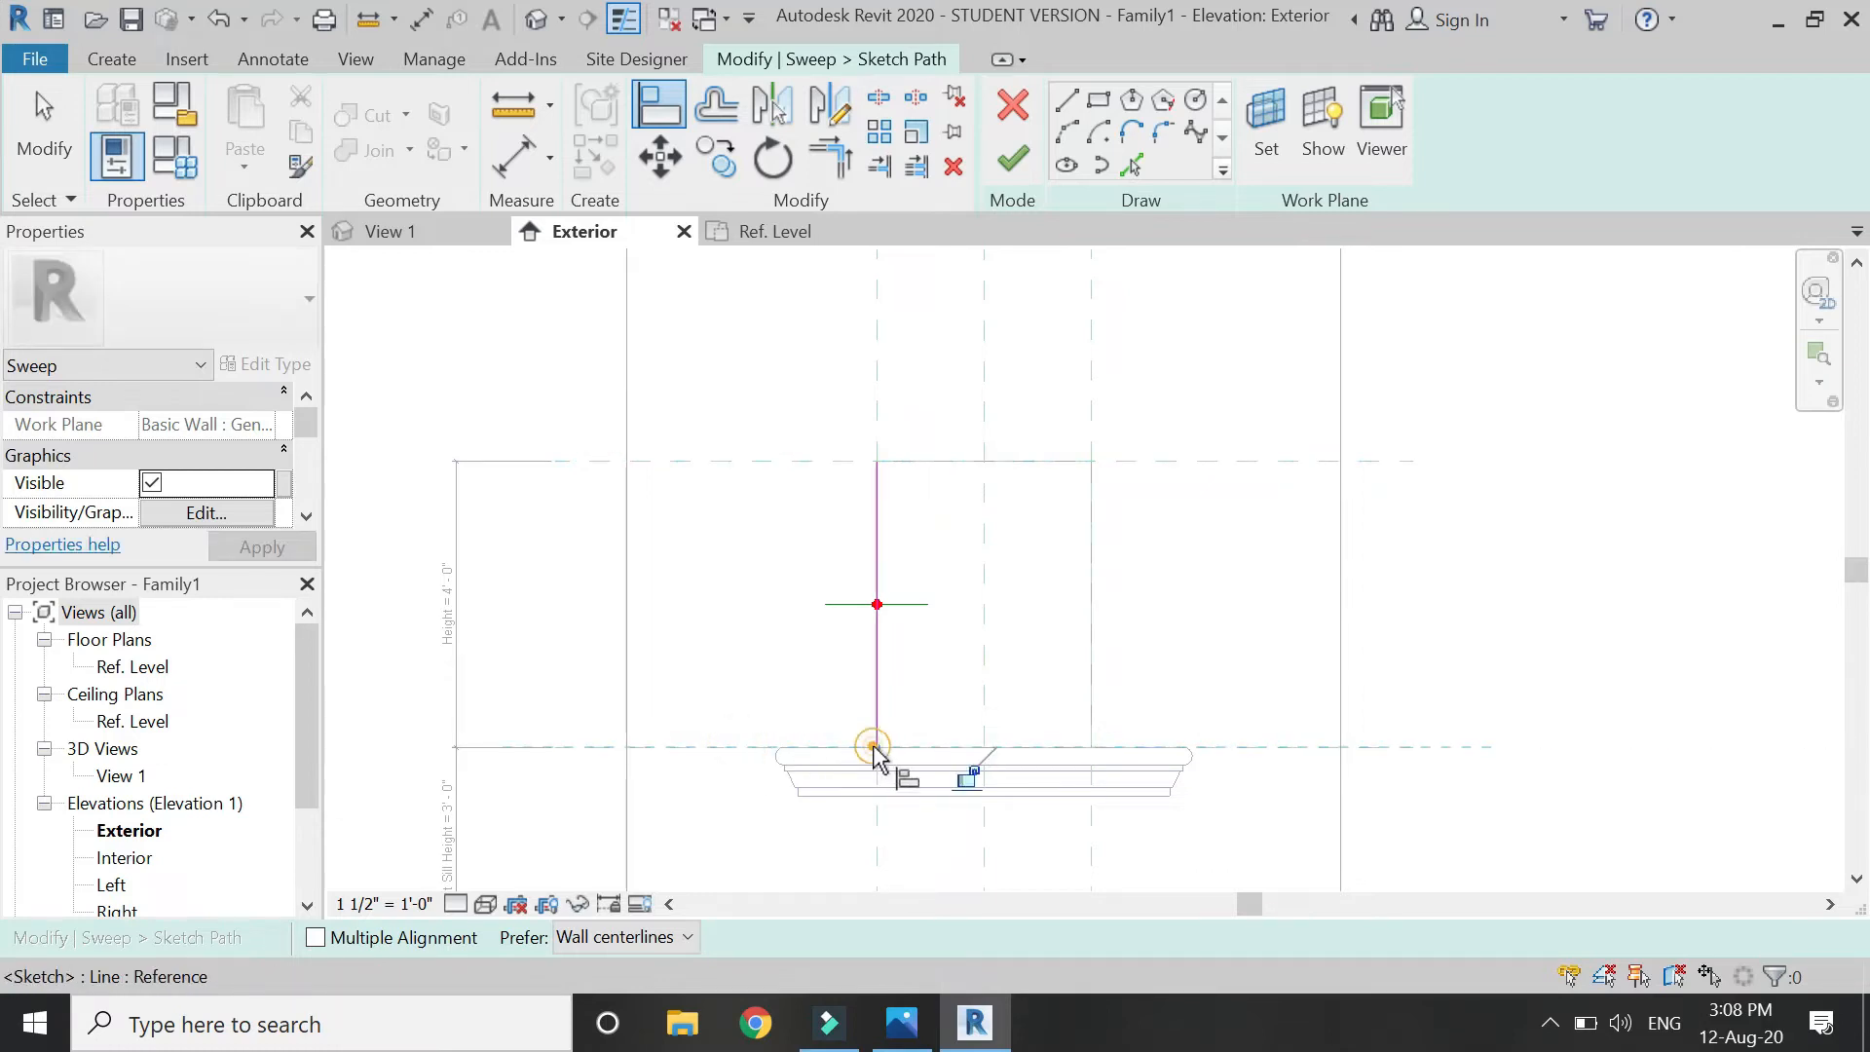
key("Escape")
key("Escape")
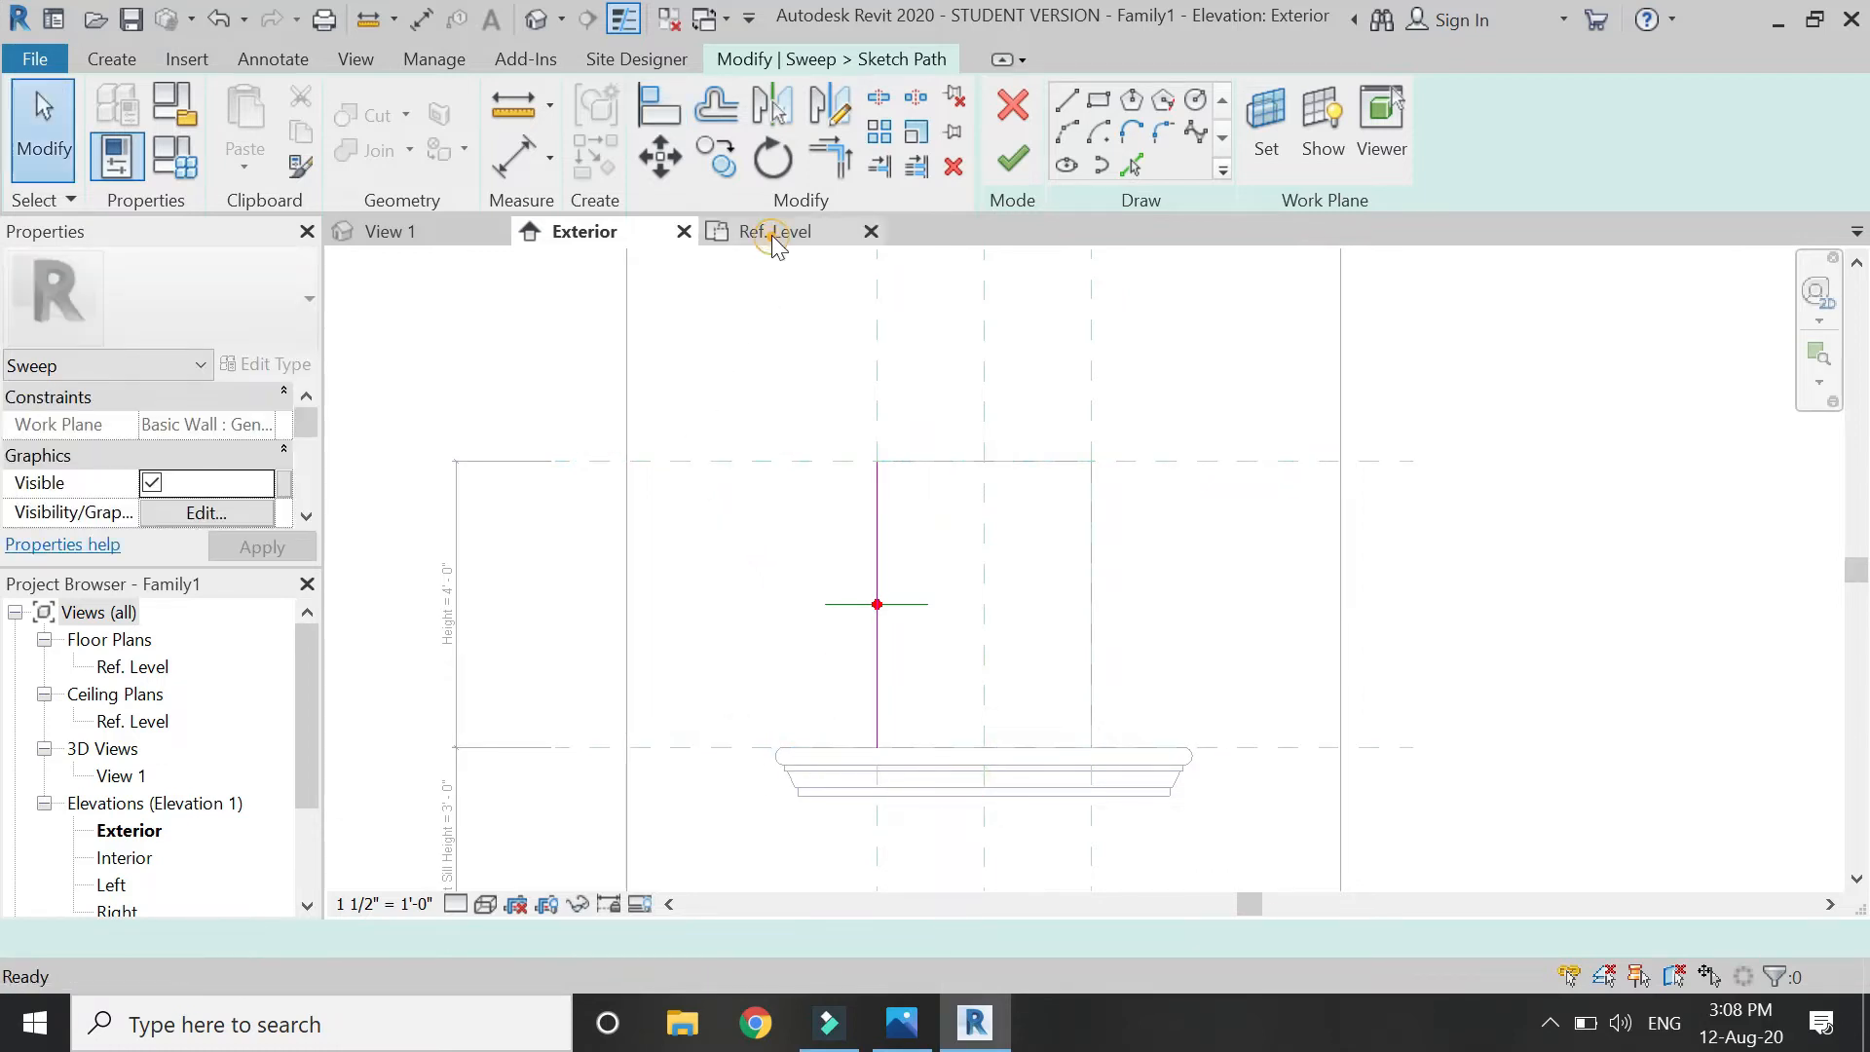
Finish the sweep path sketch from the Ref. Level floor plan.
left_click(774, 231)
scroll(784, 692, "down", 1)
scroll(1179, 638, "up", 2)
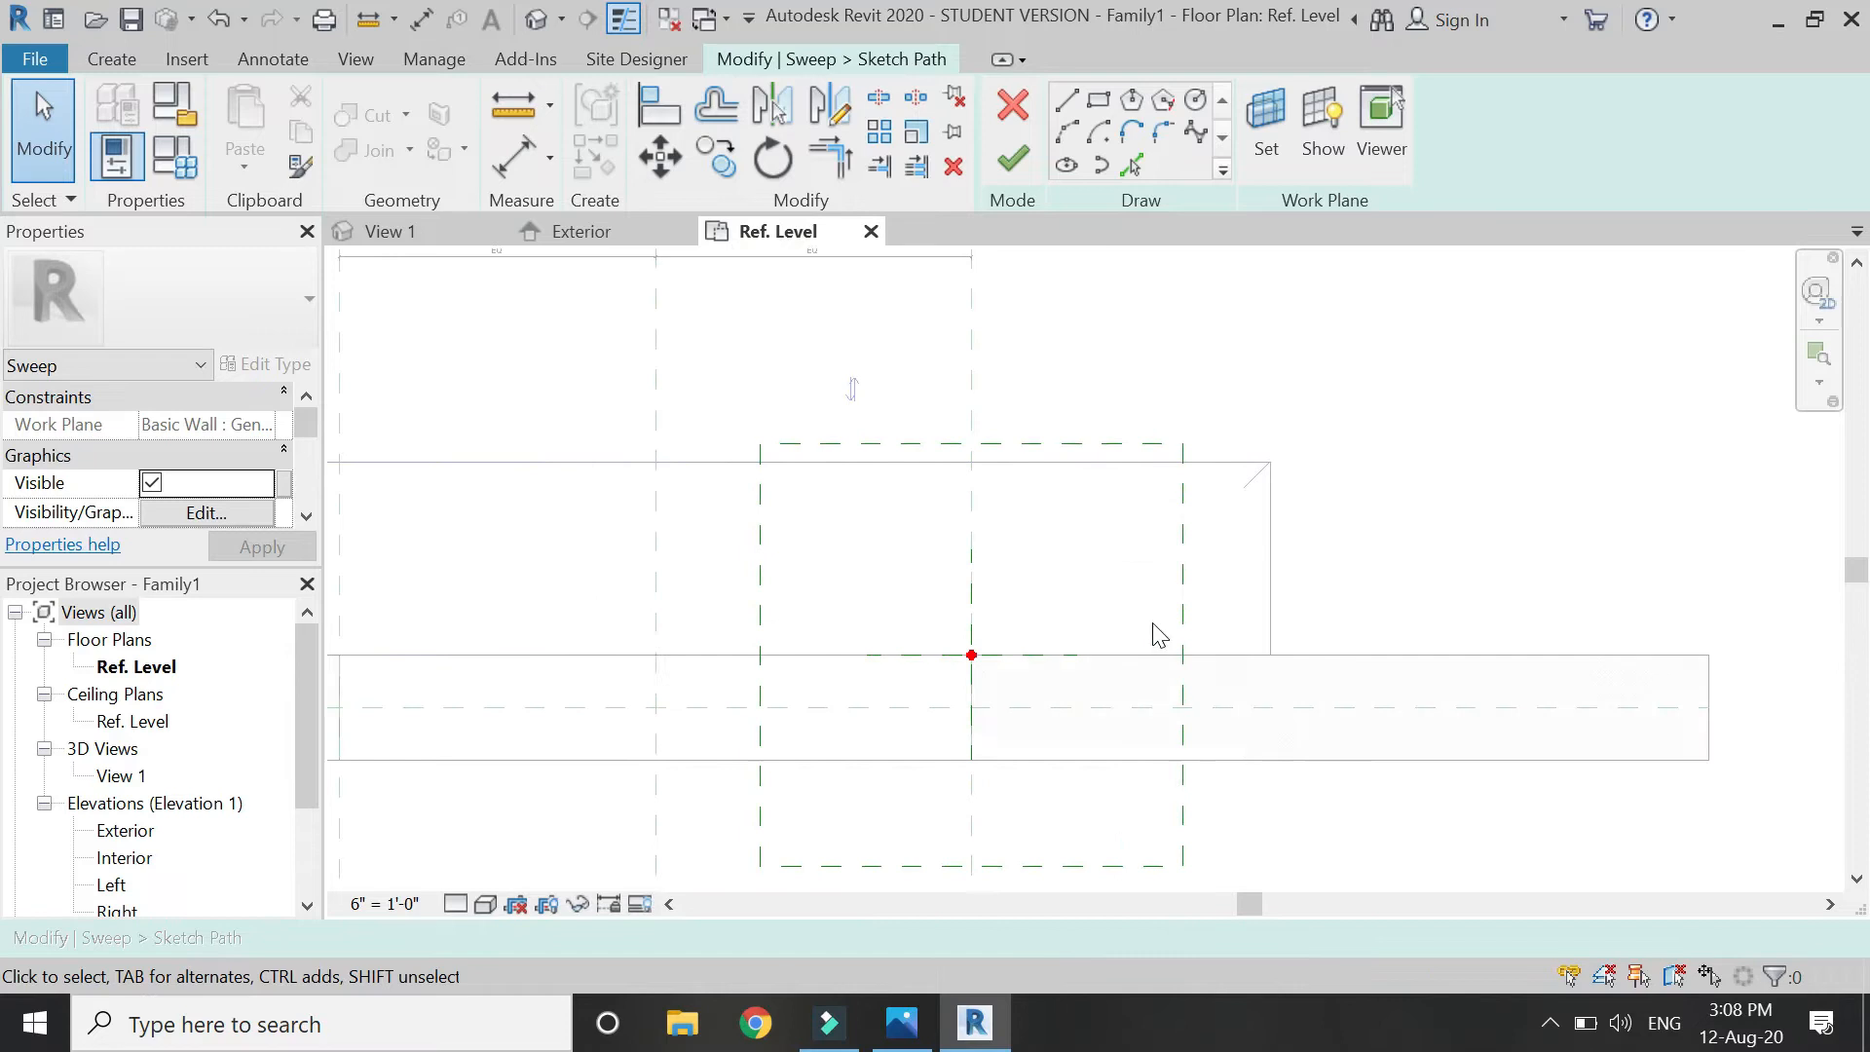
left_click(1063, 109)
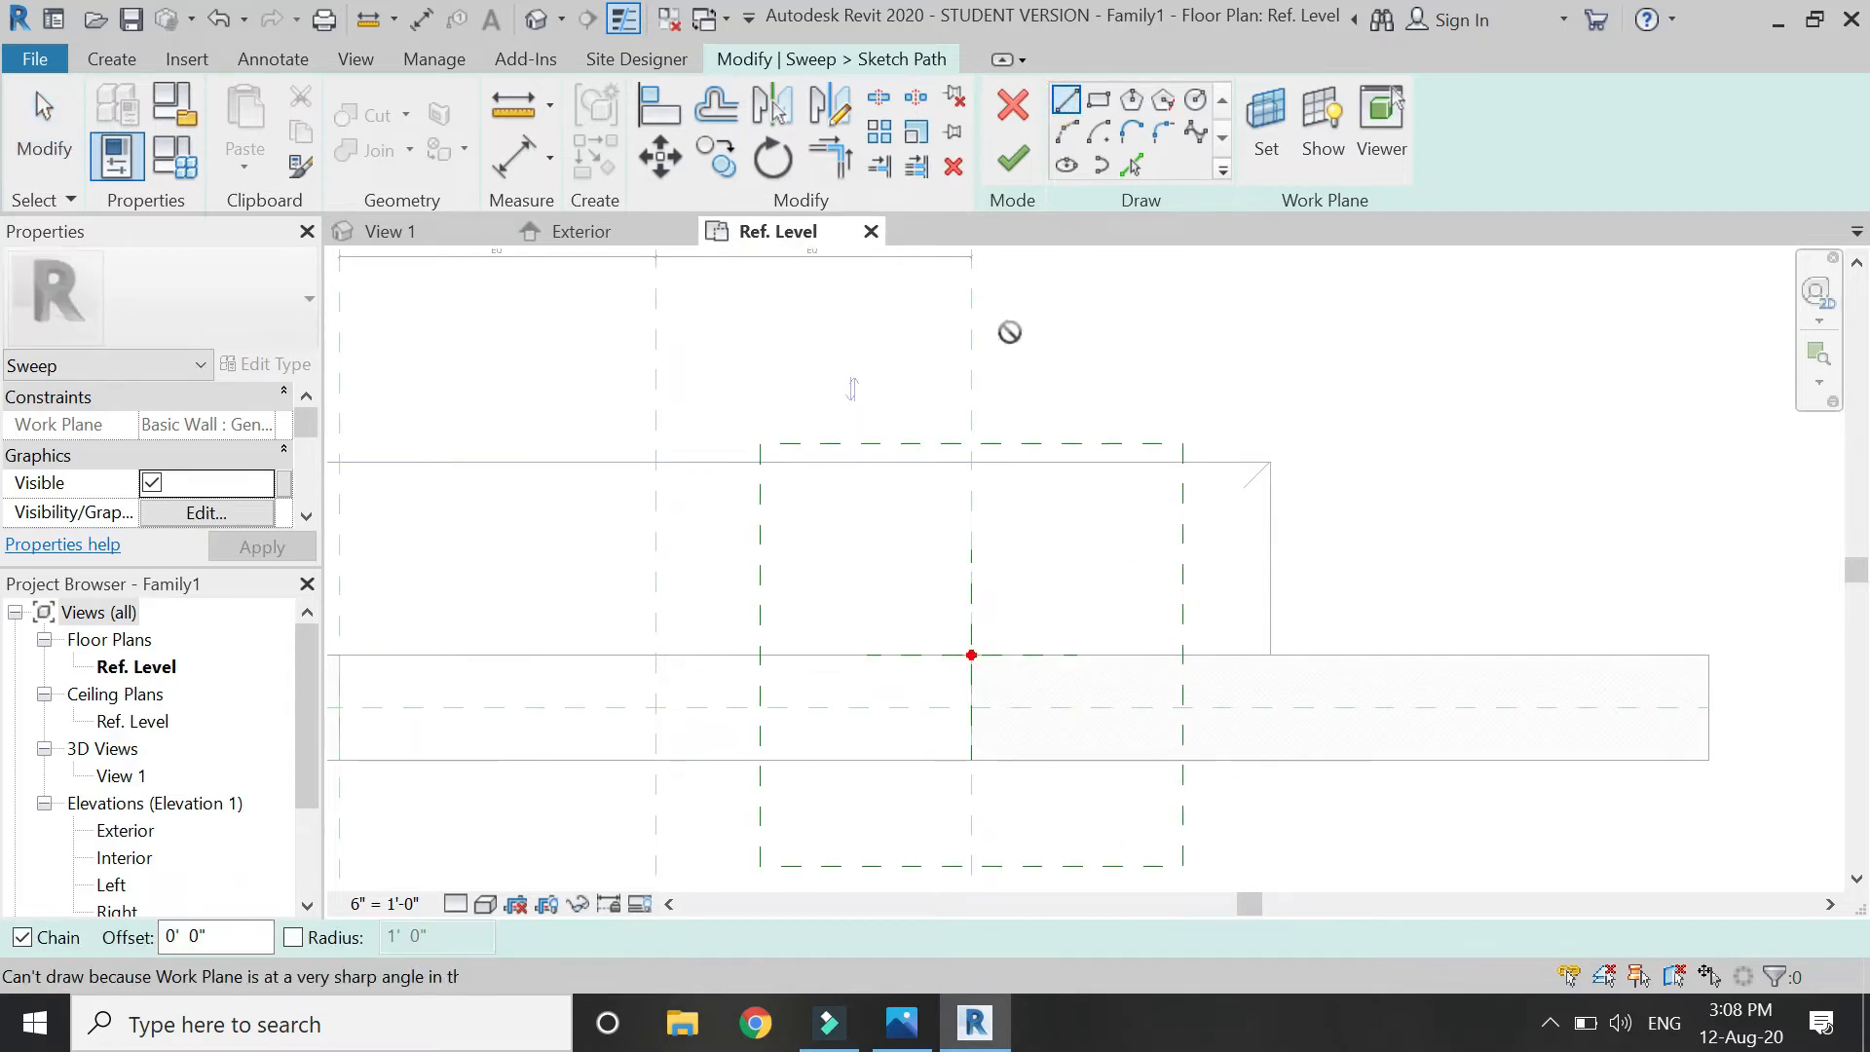
left_click(1013, 159)
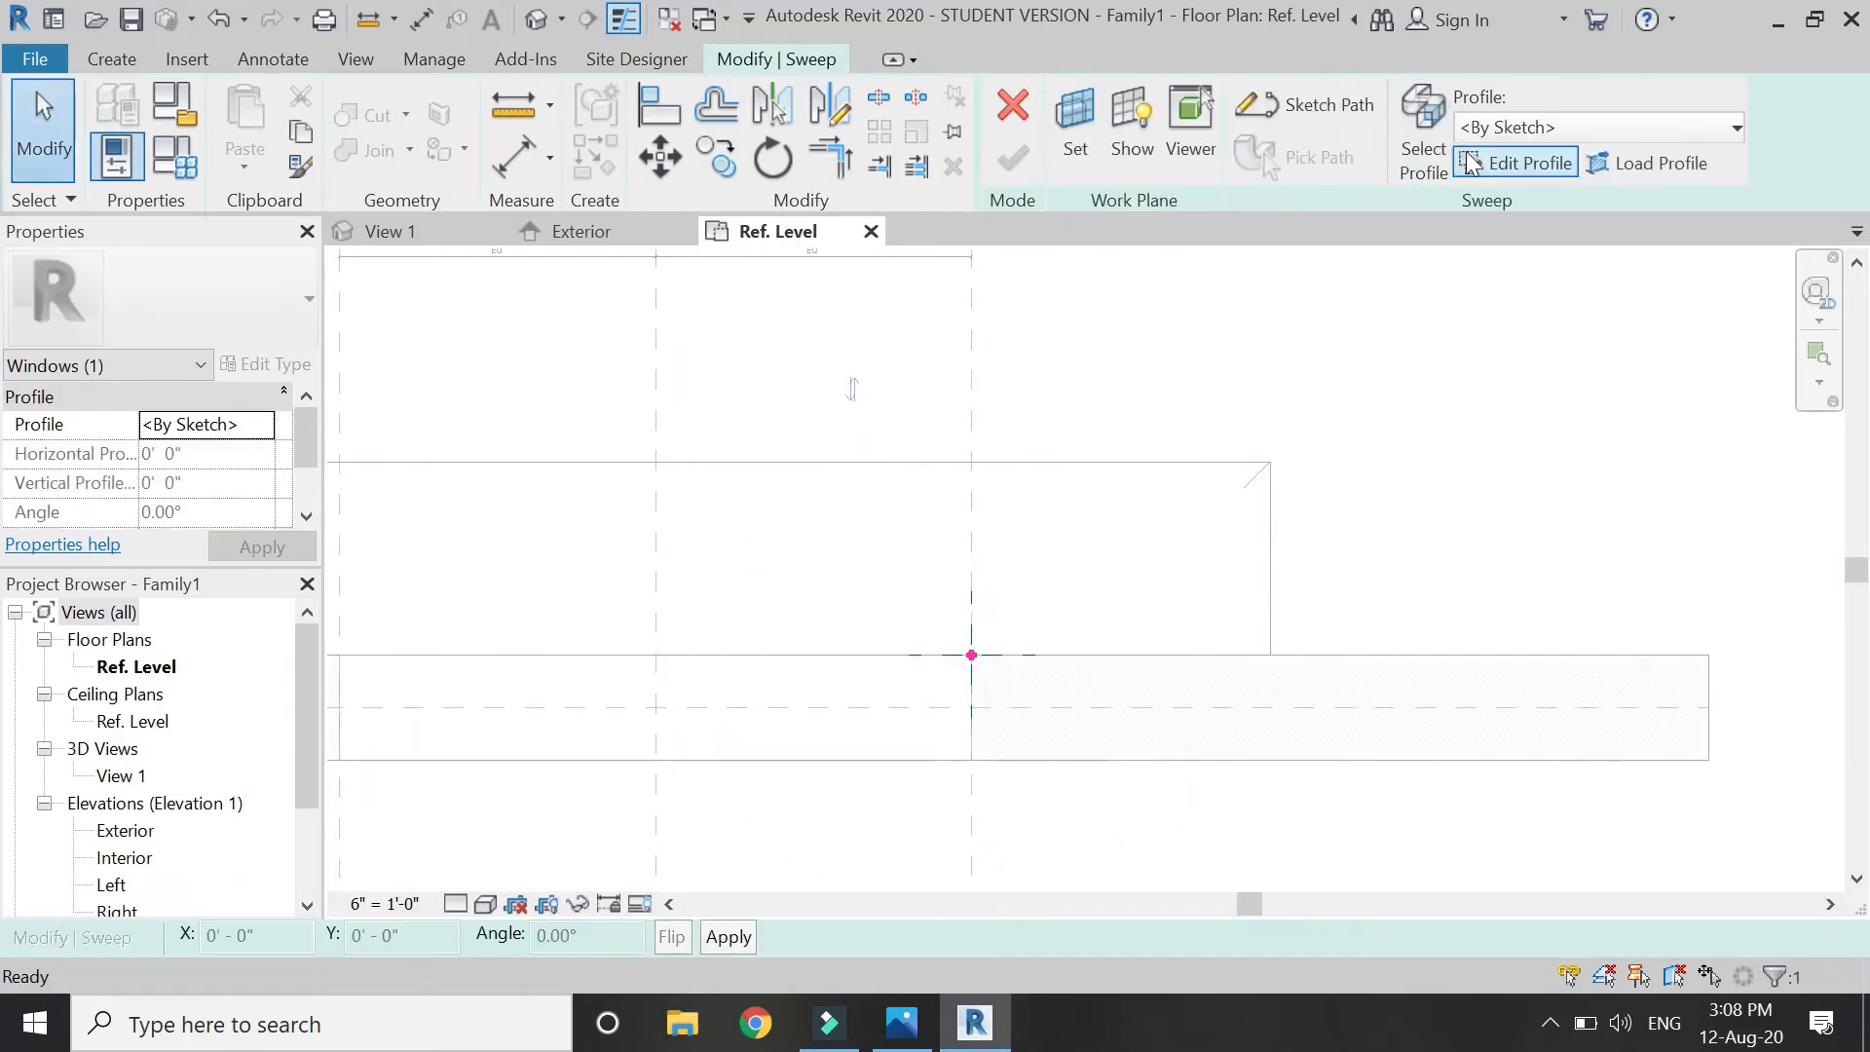
Edit the sweep profile and draw a vertical line capped with a half-circle arc.
left_click(971, 654)
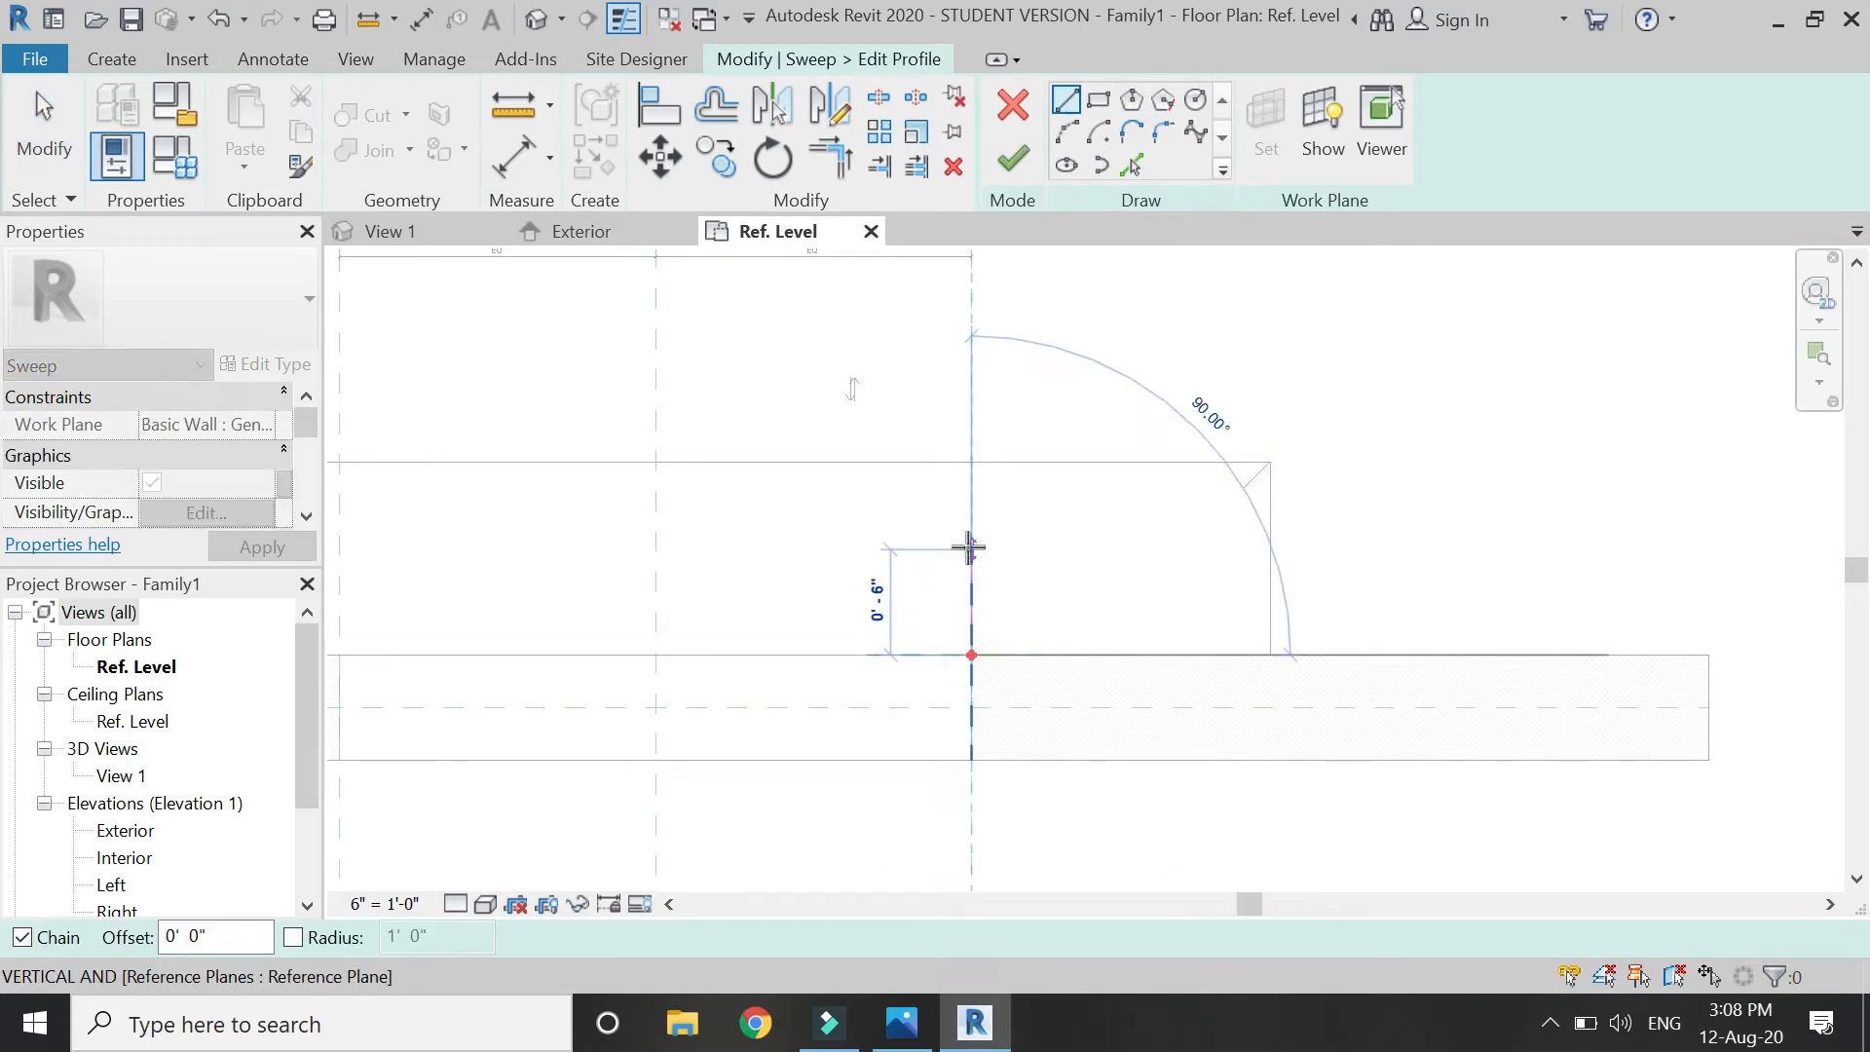
left_click(970, 548)
key("Escape")
scroll(995, 551, "up", 2)
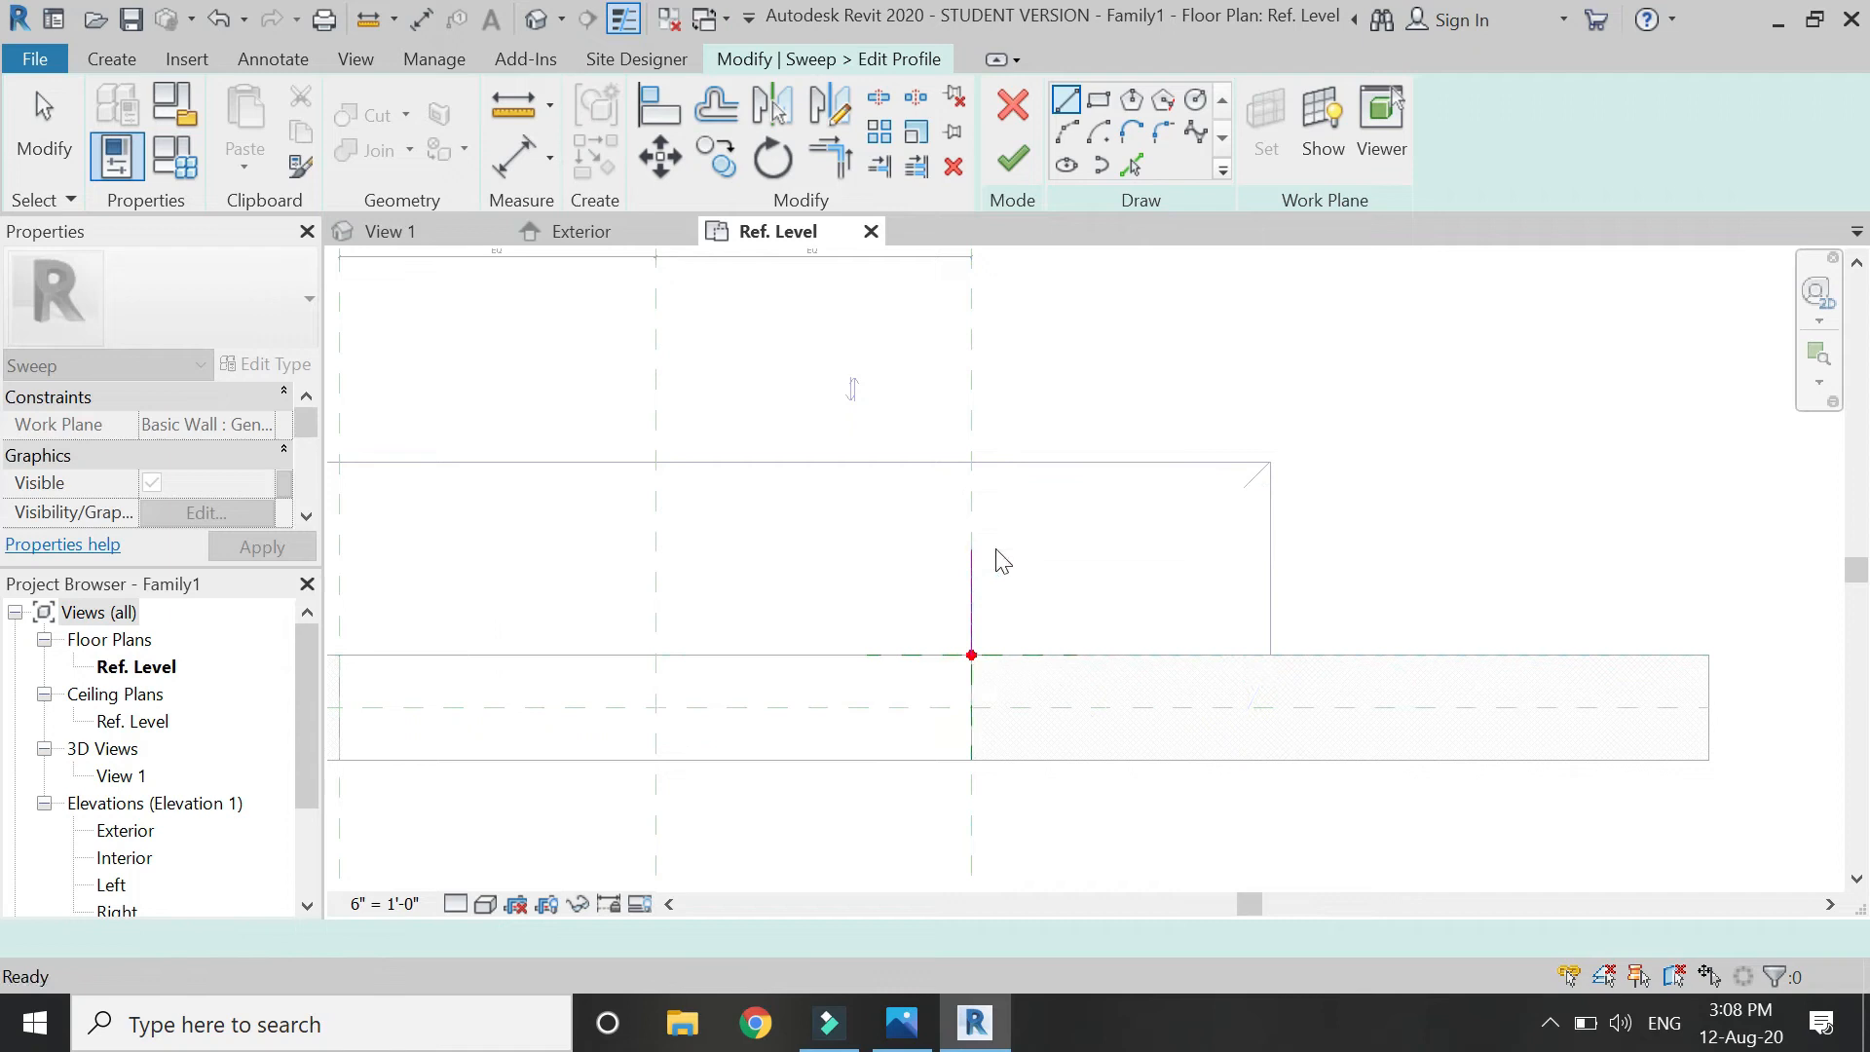
left_click(1067, 132)
left_click(961, 550)
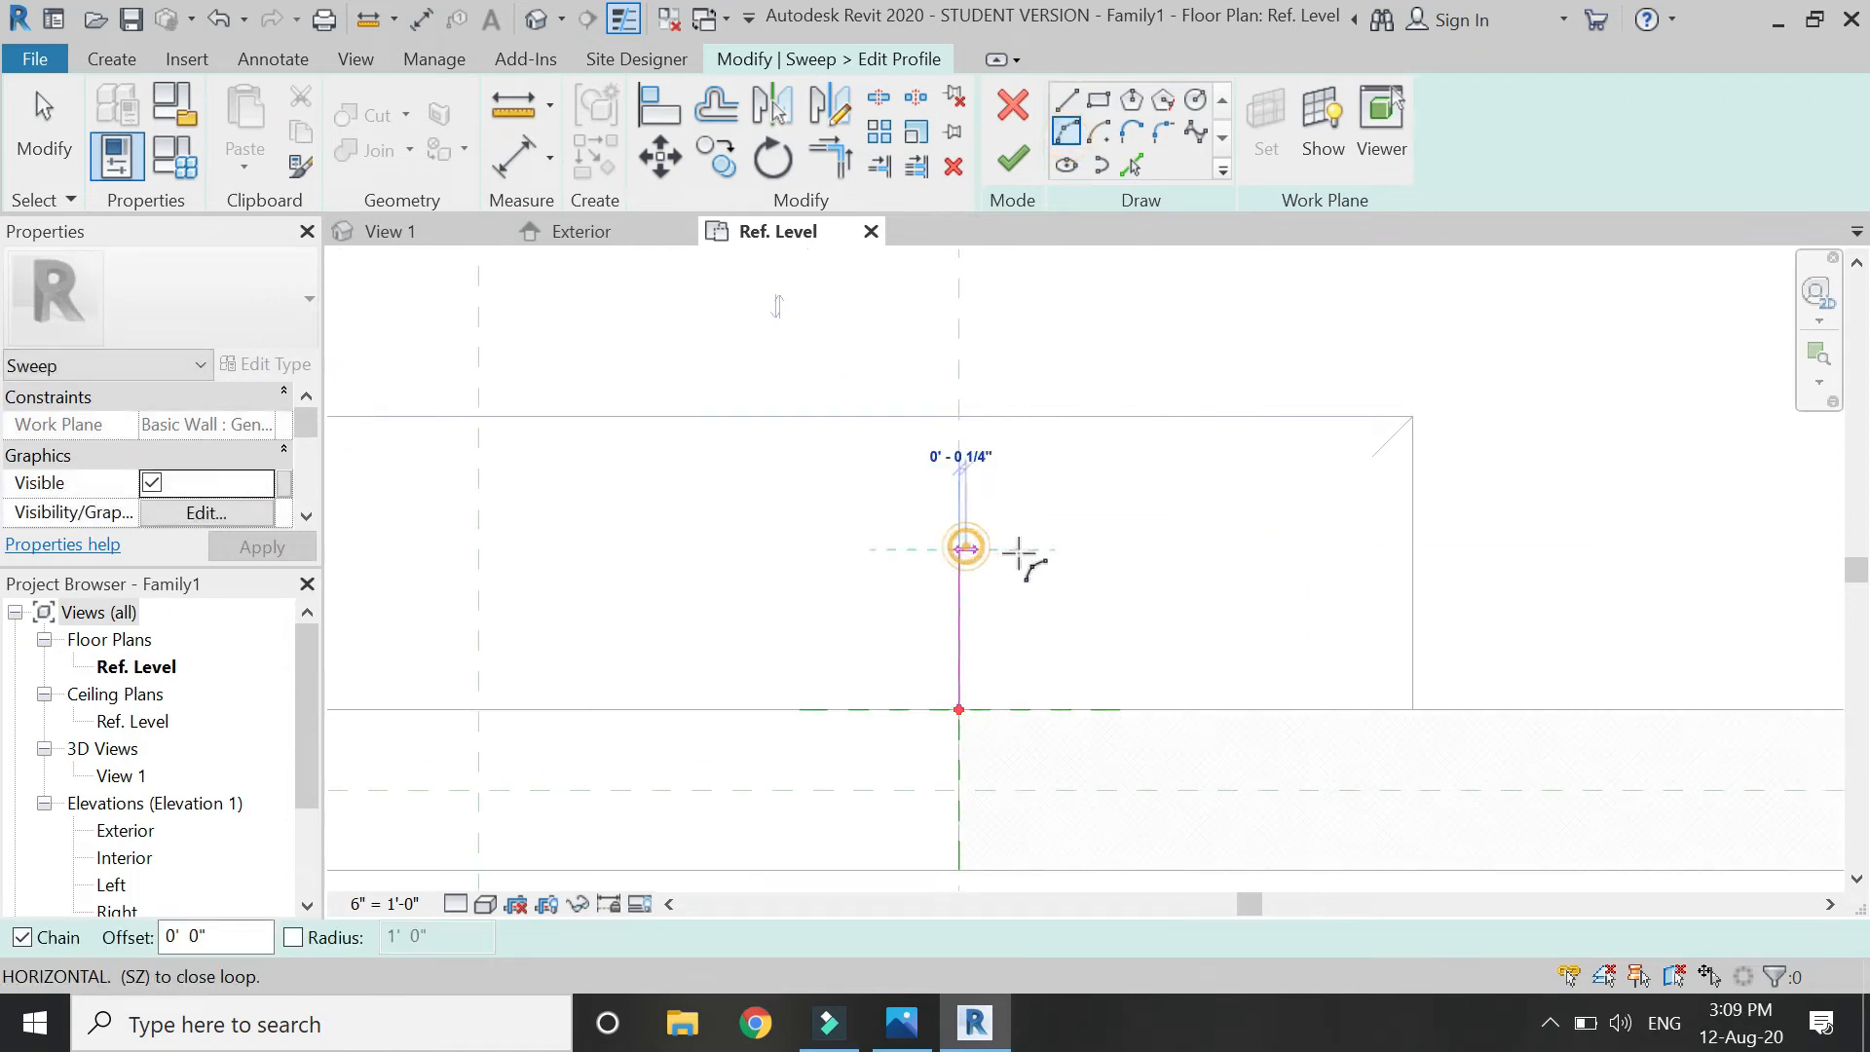
left_click(1031, 550)
left_click(1011, 499)
key("Escape")
key("Escape")
Add a 3 inch horizontal line and mirror the arc and vertical line to form the second lobe.
left_click(1067, 100)
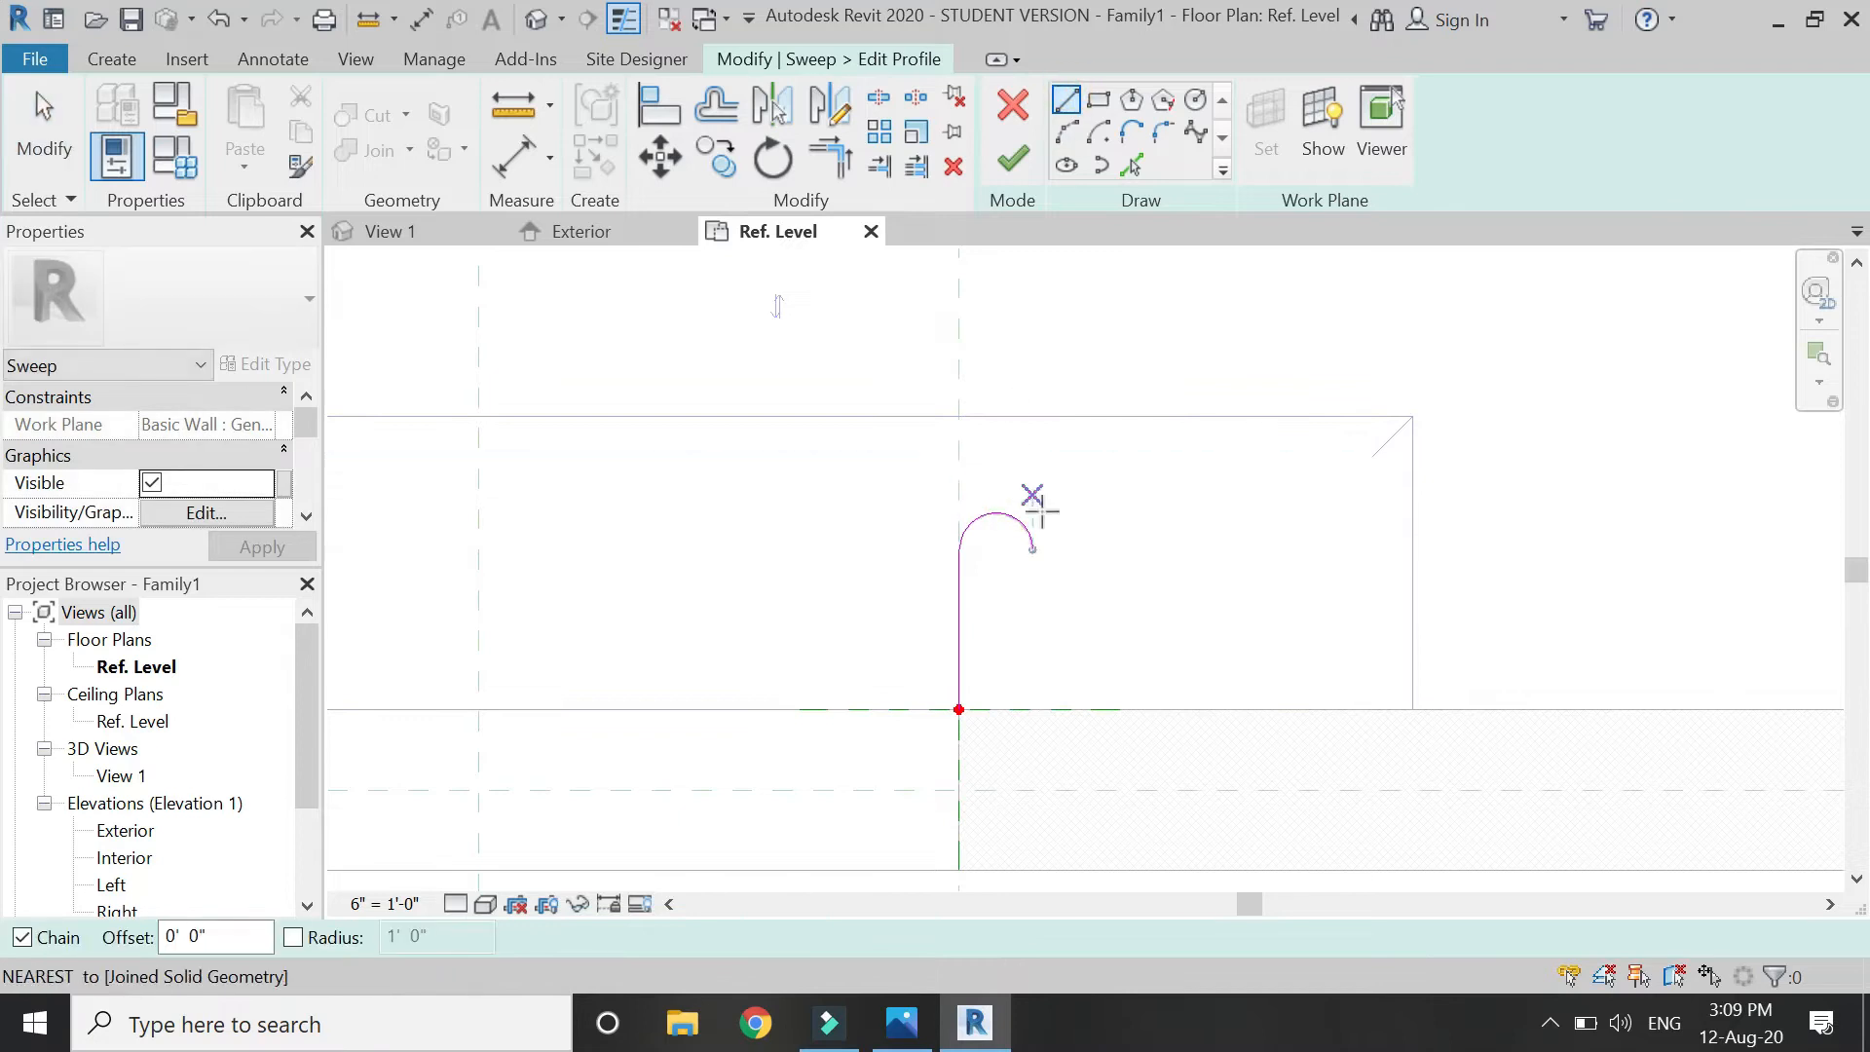
left_click(1033, 549)
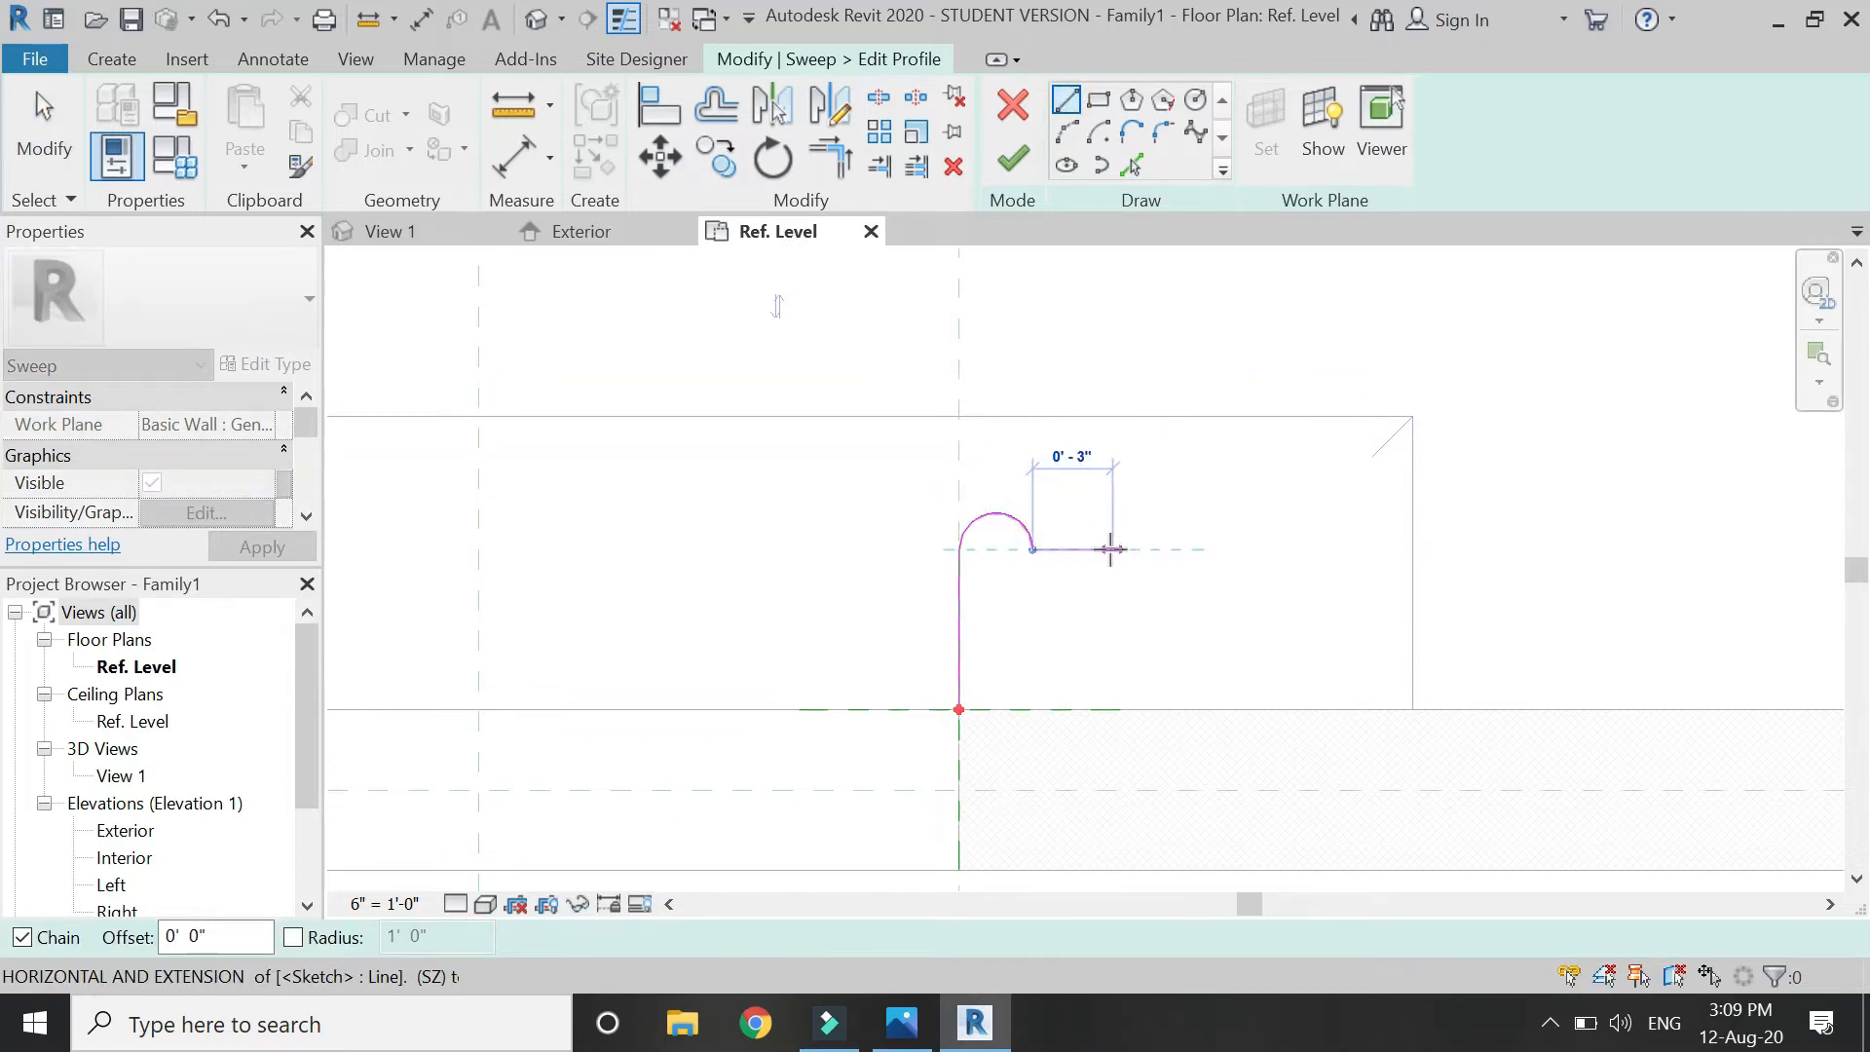
left_click(1110, 549)
key("Escape")
key("Escape")
left_click_drag(1013, 481, 923, 577)
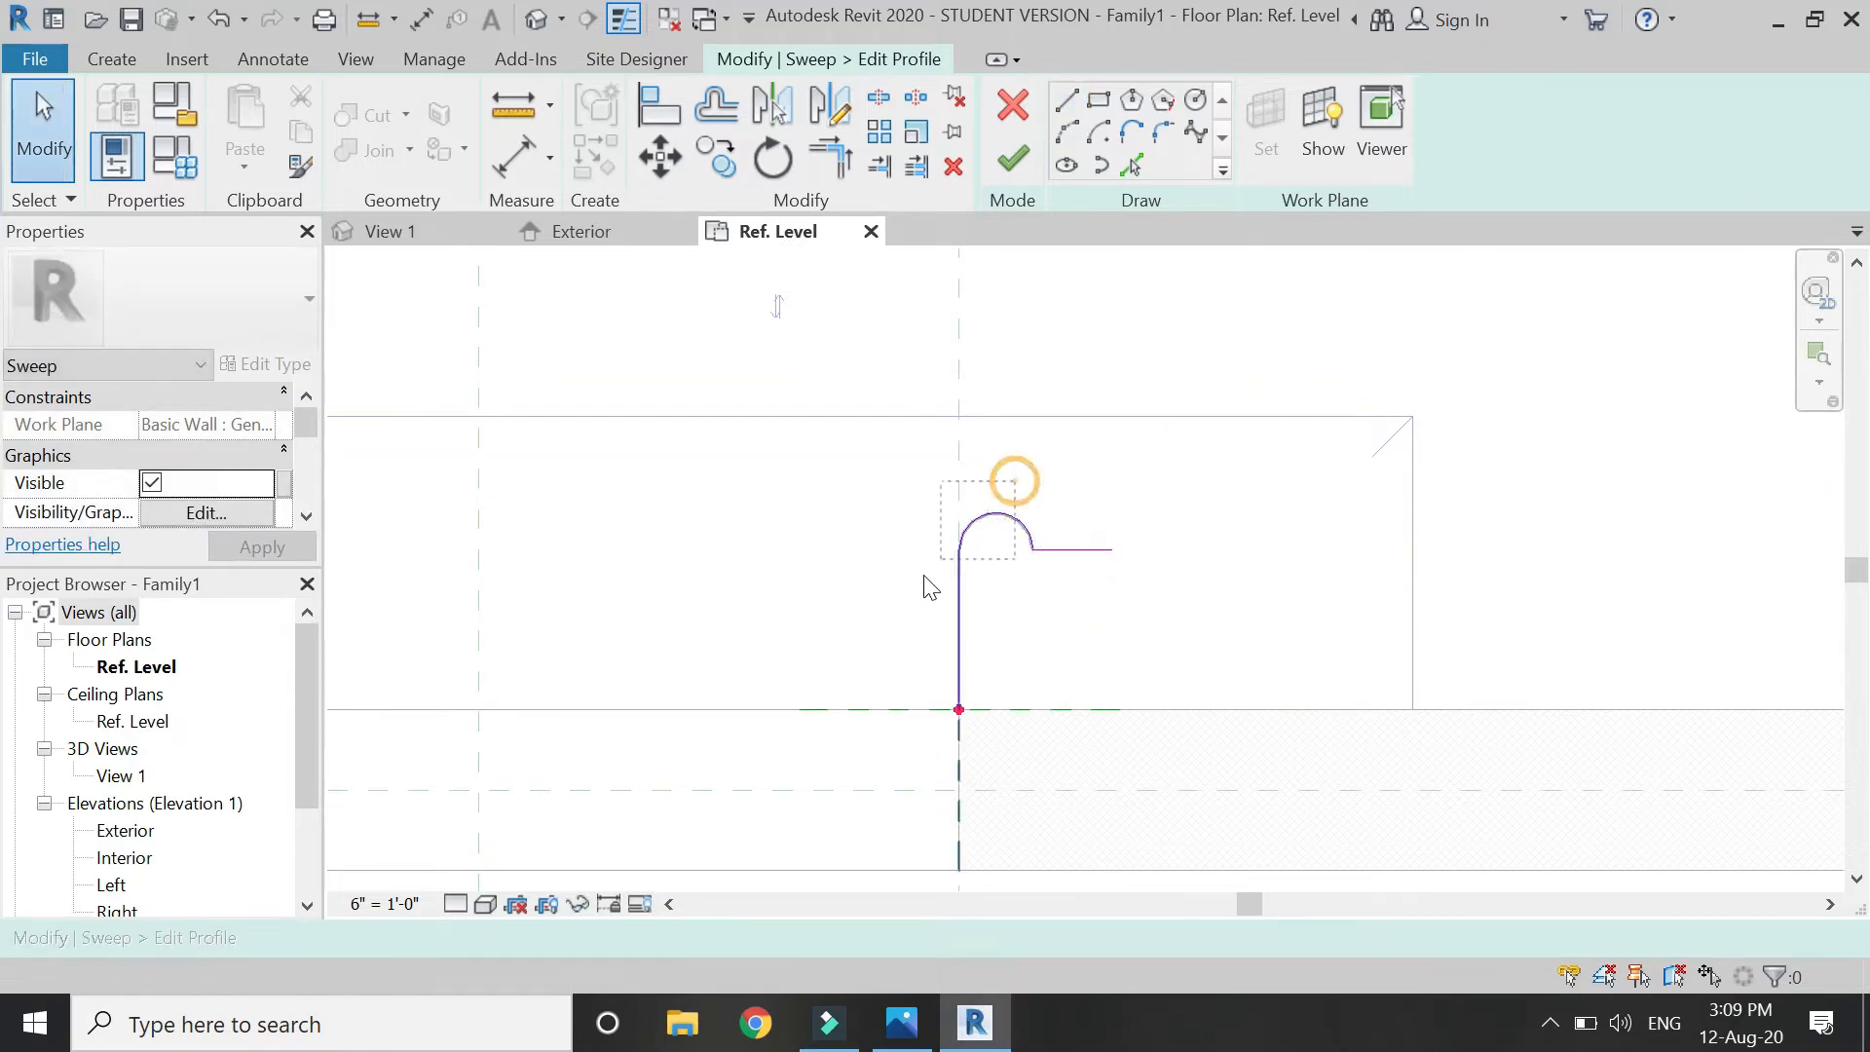
left_click(966, 763, "shift")
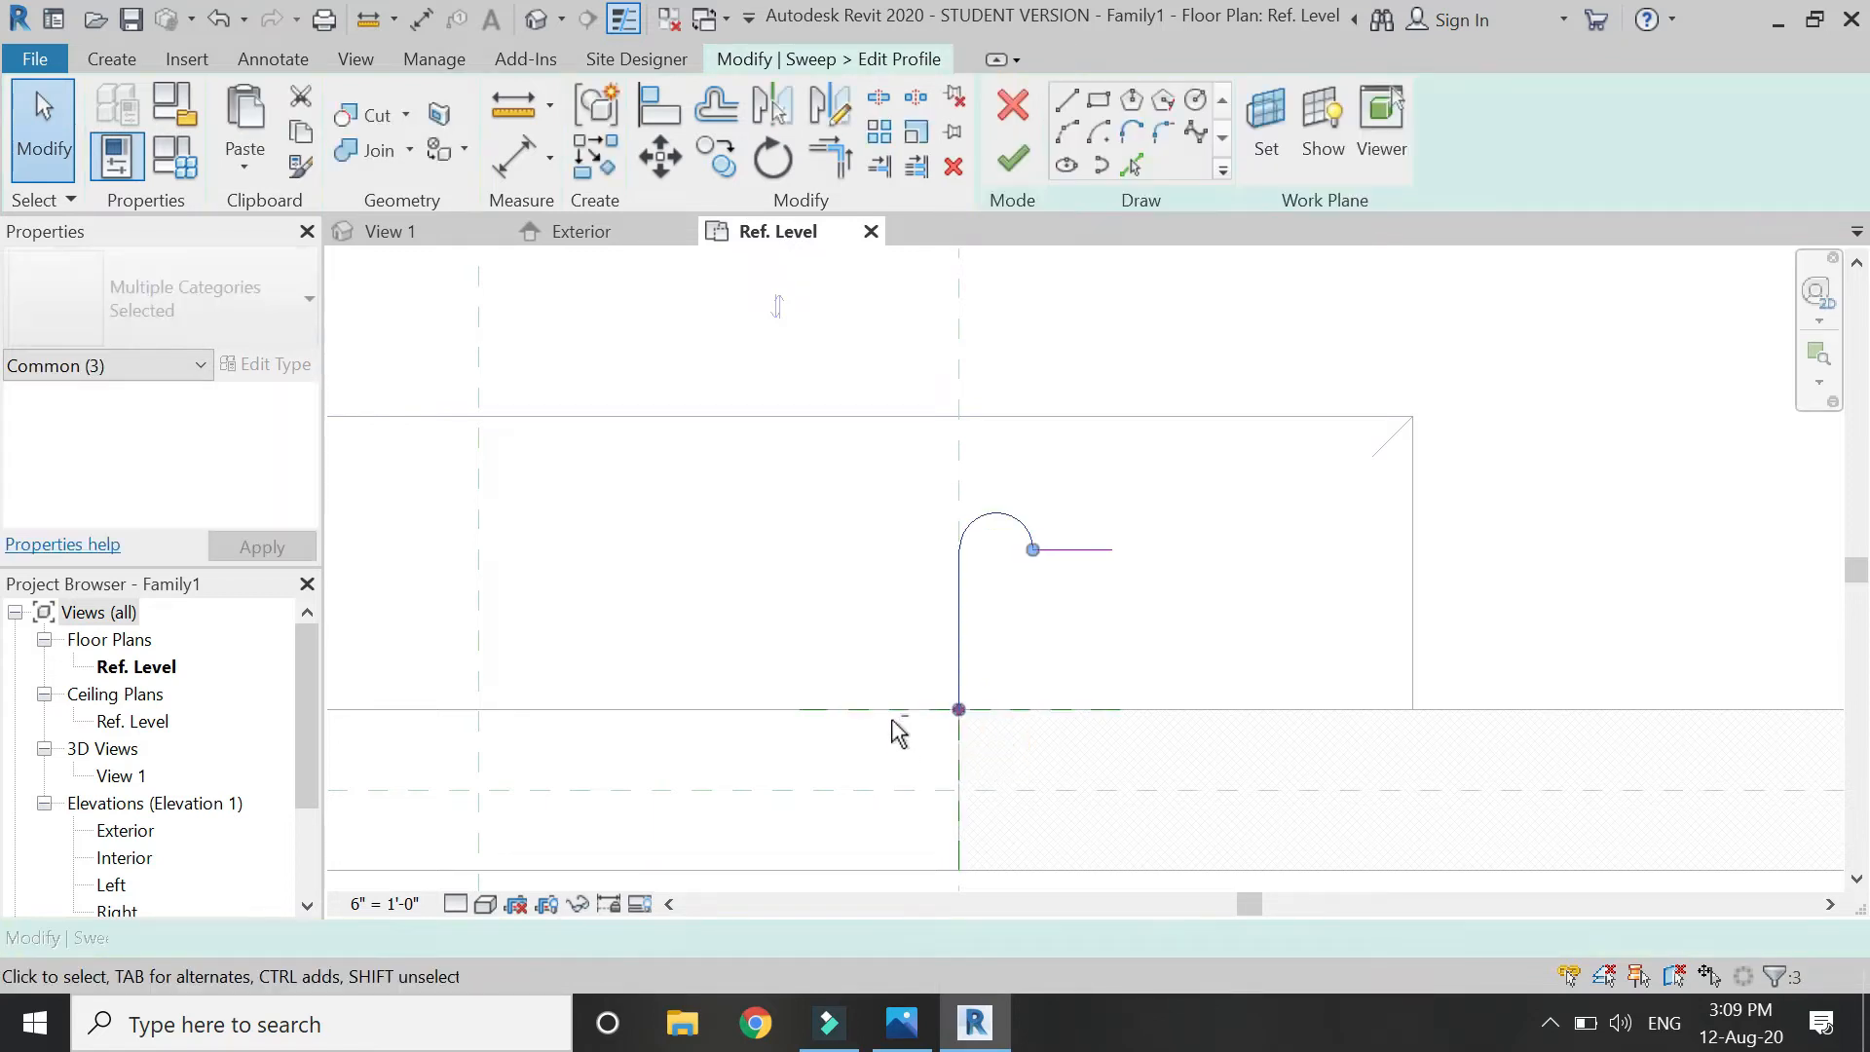
left_click(829, 105)
left_click(1075, 551)
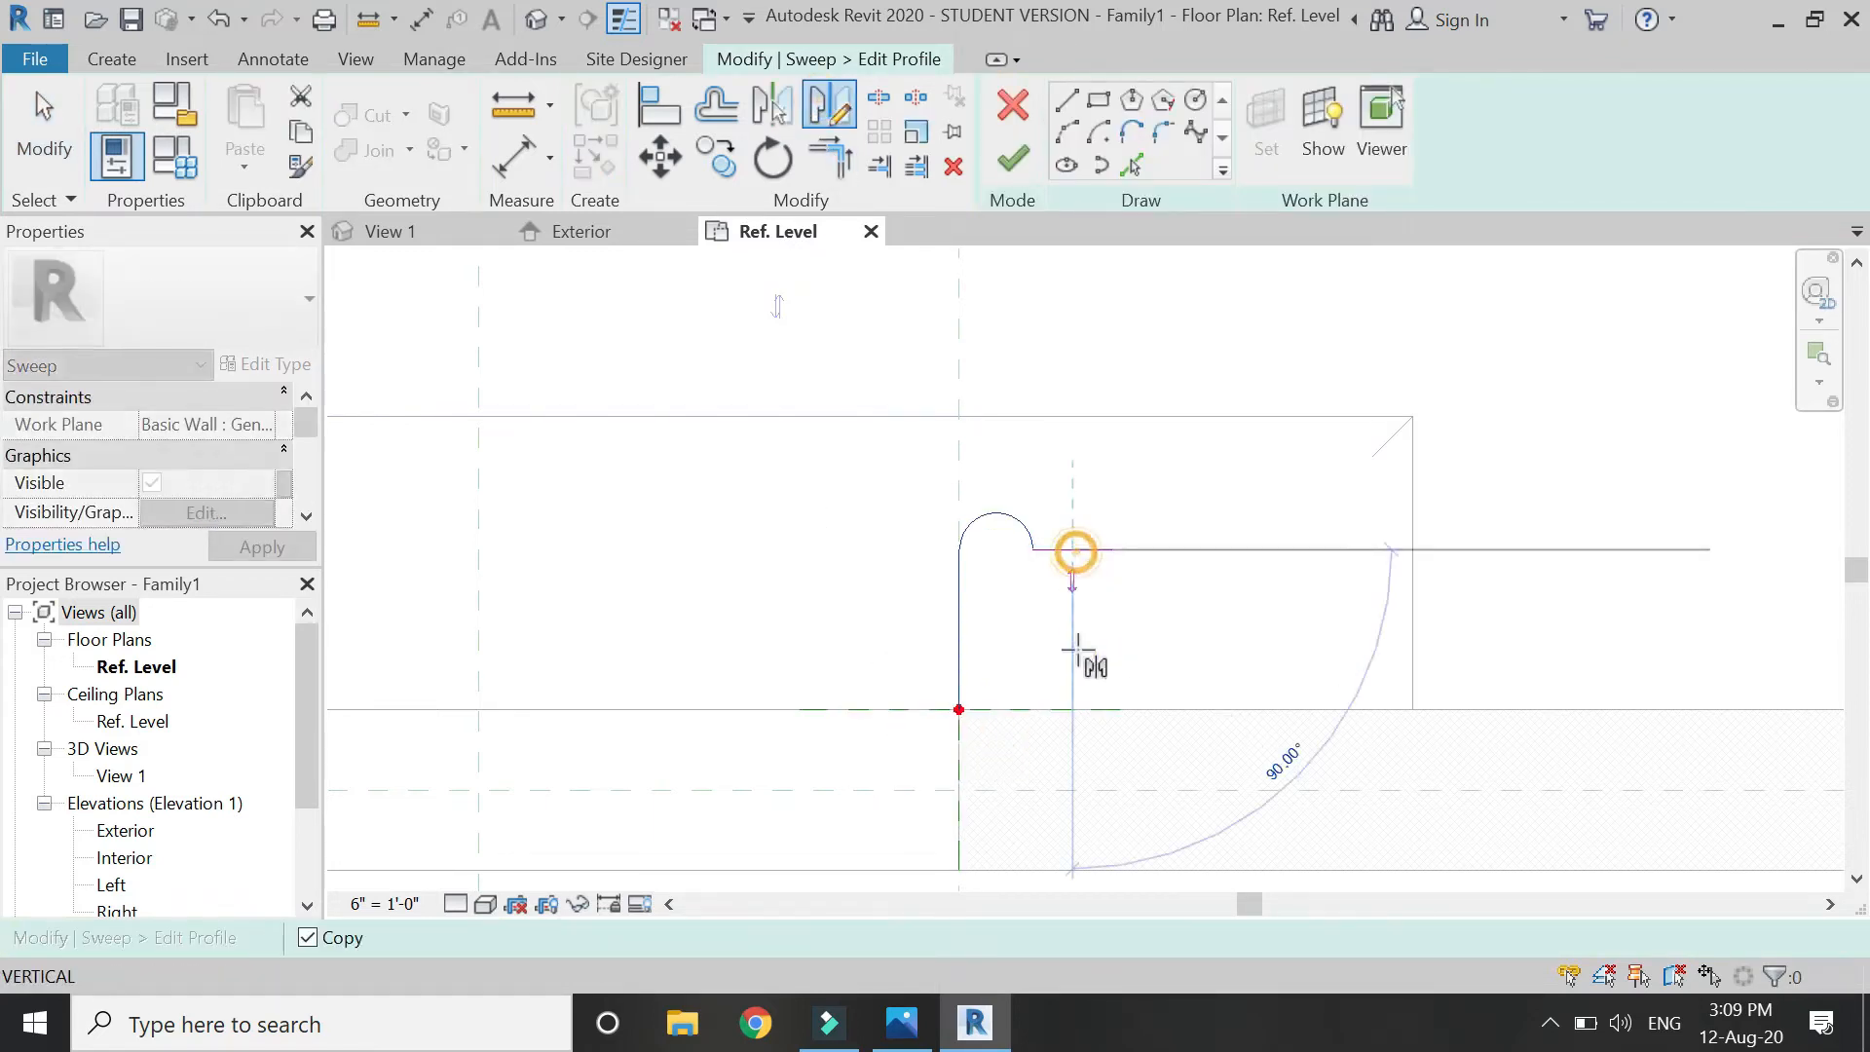
left_click(1132, 694)
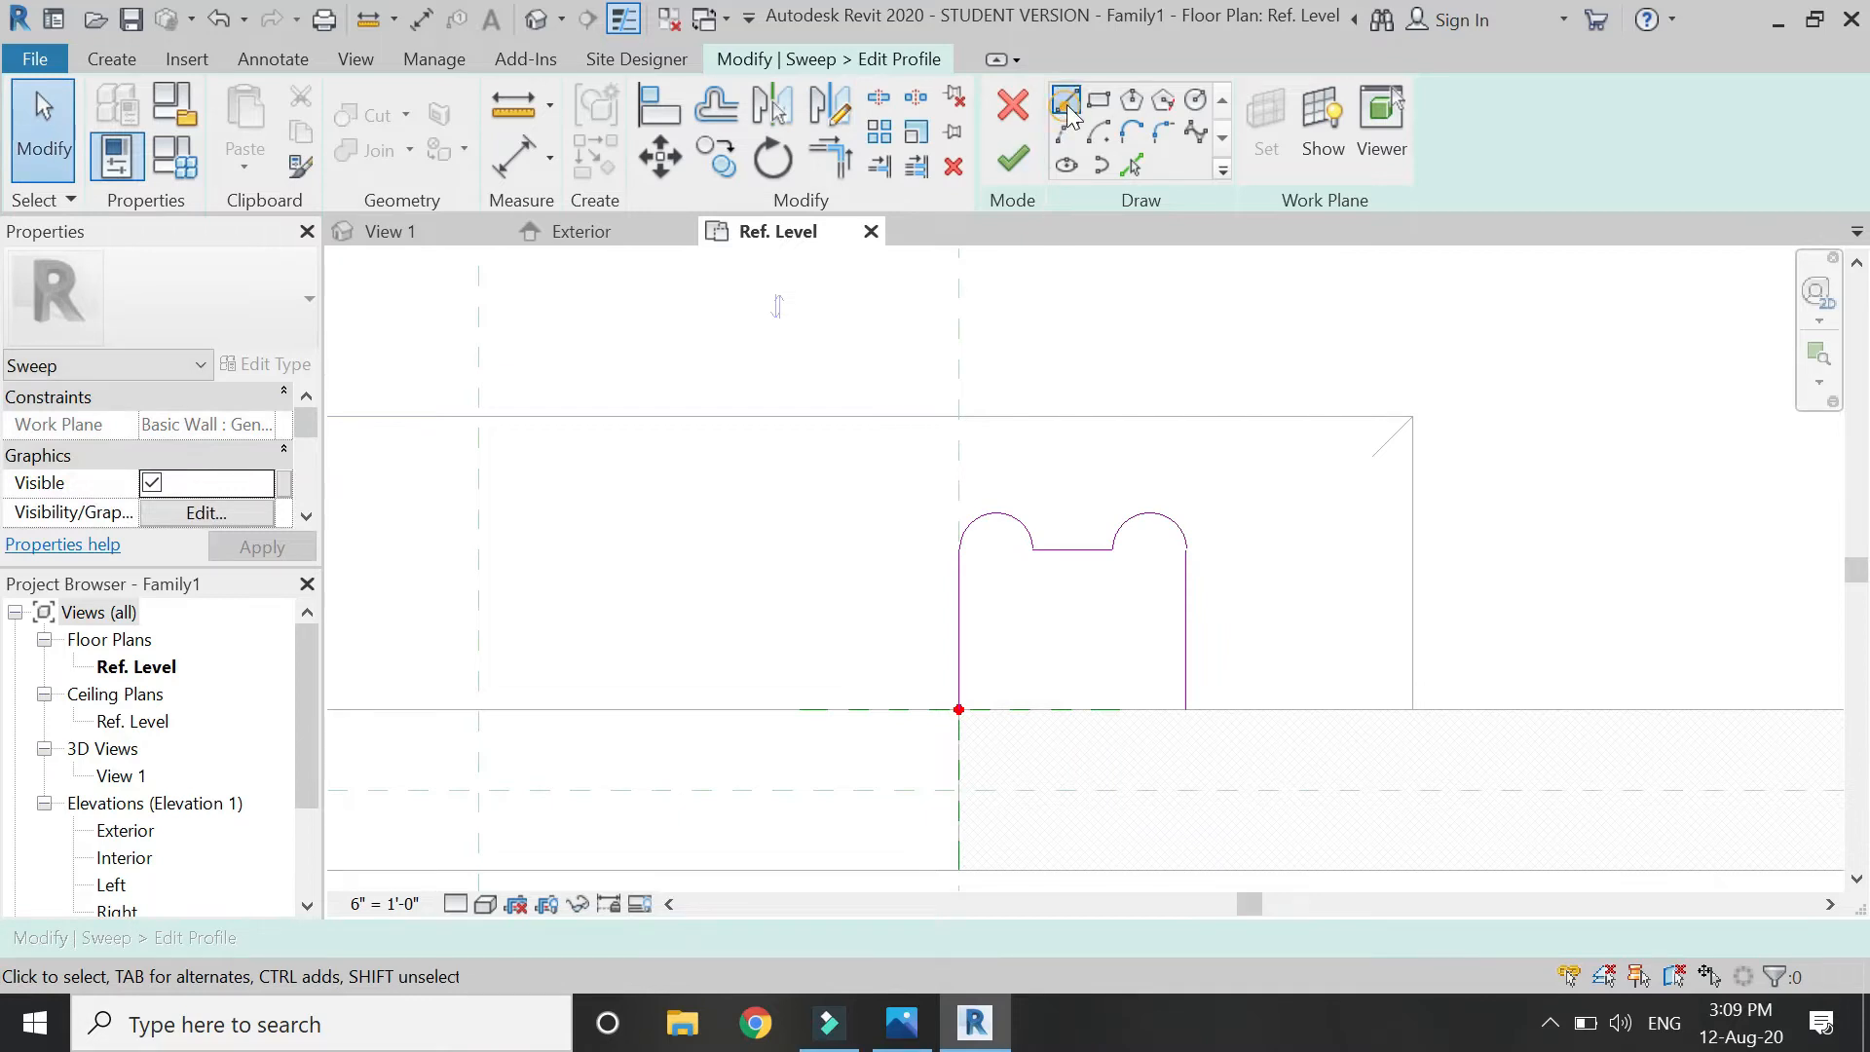
Close the profile with a bottom line and mirror it about the centre plane to the left jamb.
left_click(1186, 709)
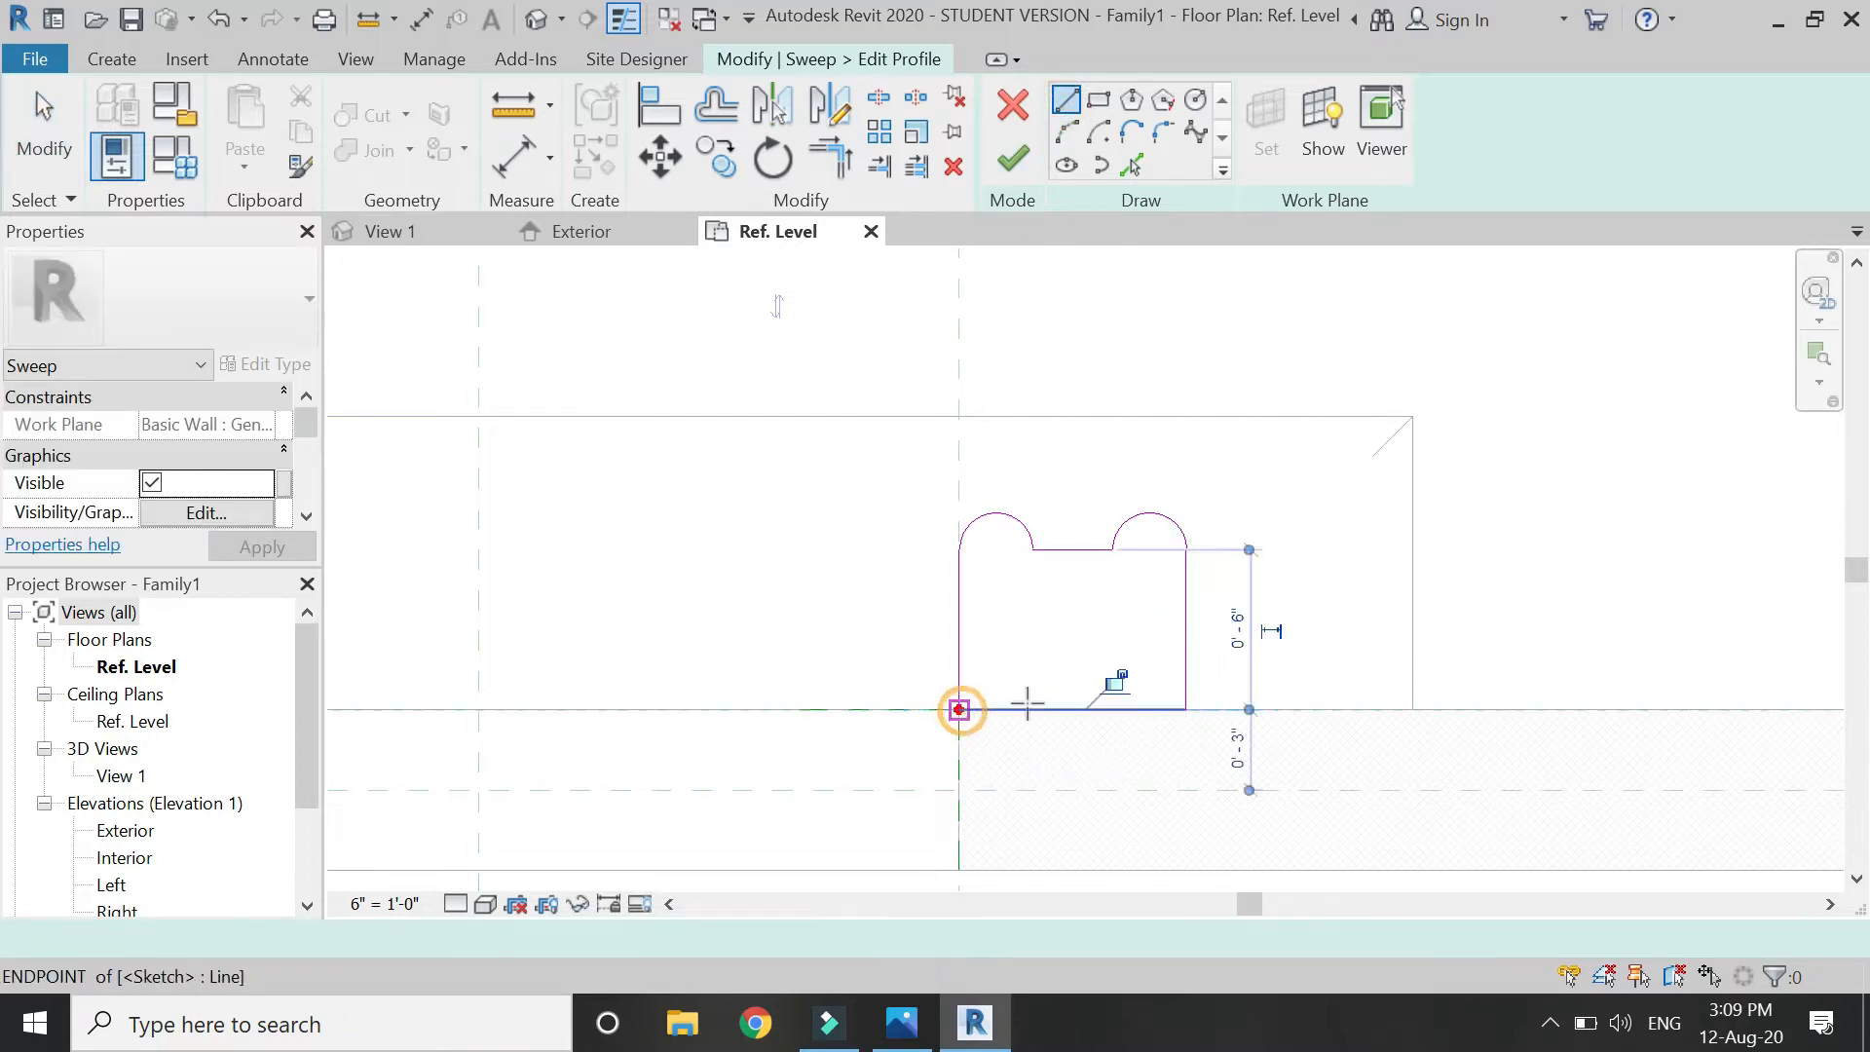
left_click(959, 709)
key("Escape")
key("Escape")
left_click(1186, 595)
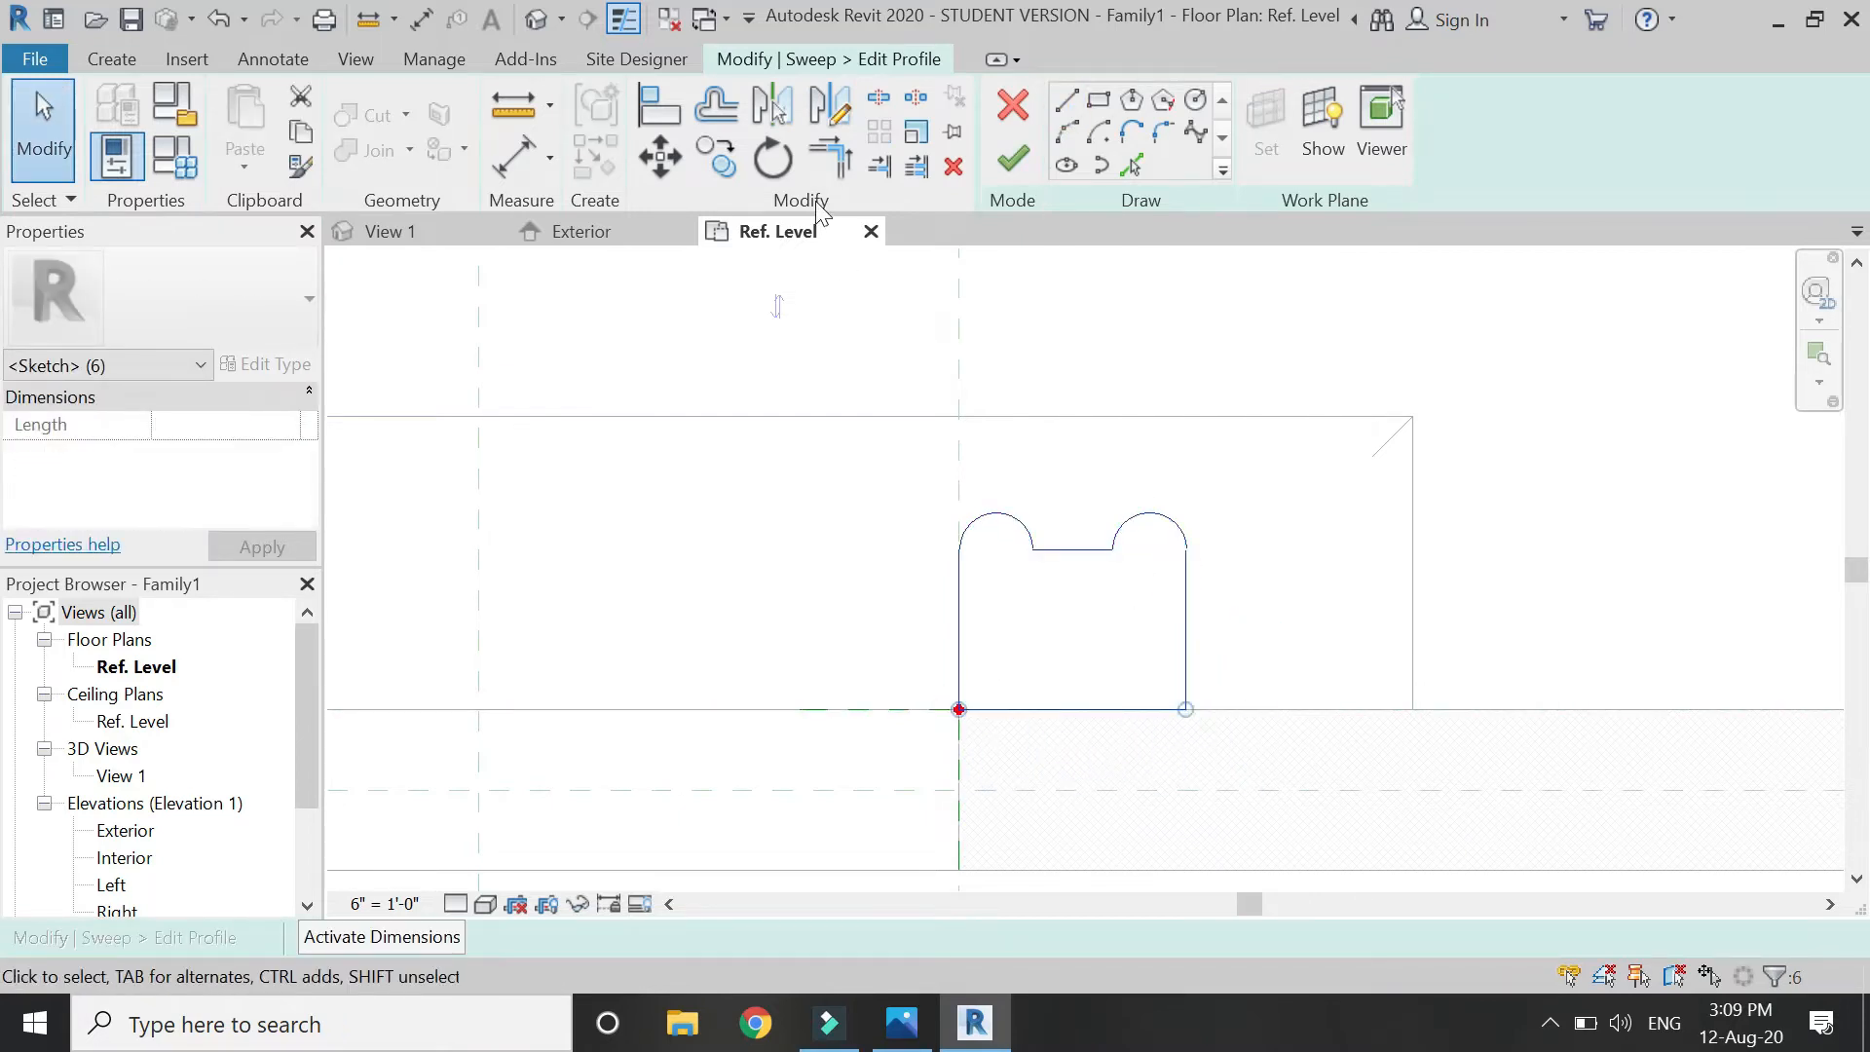
left_click(827, 112)
scroll(1447, 614, "down", 3)
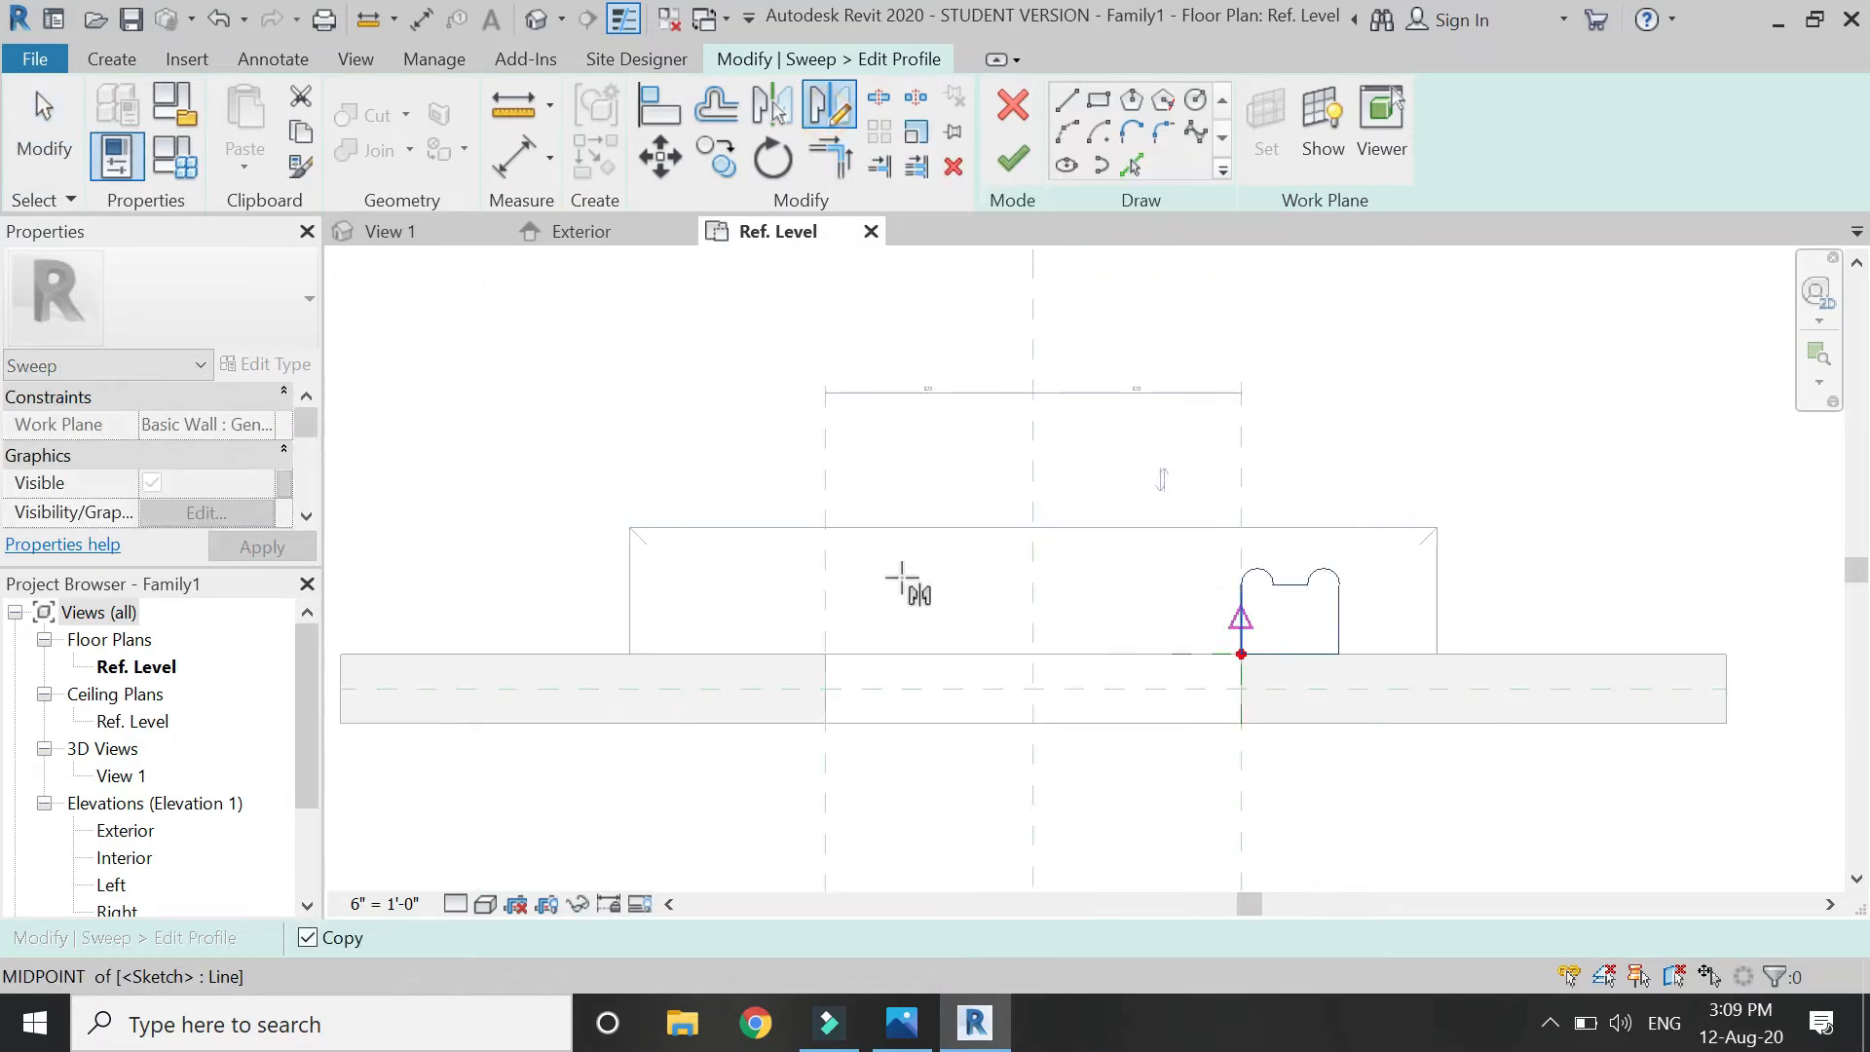
left_click(1034, 545)
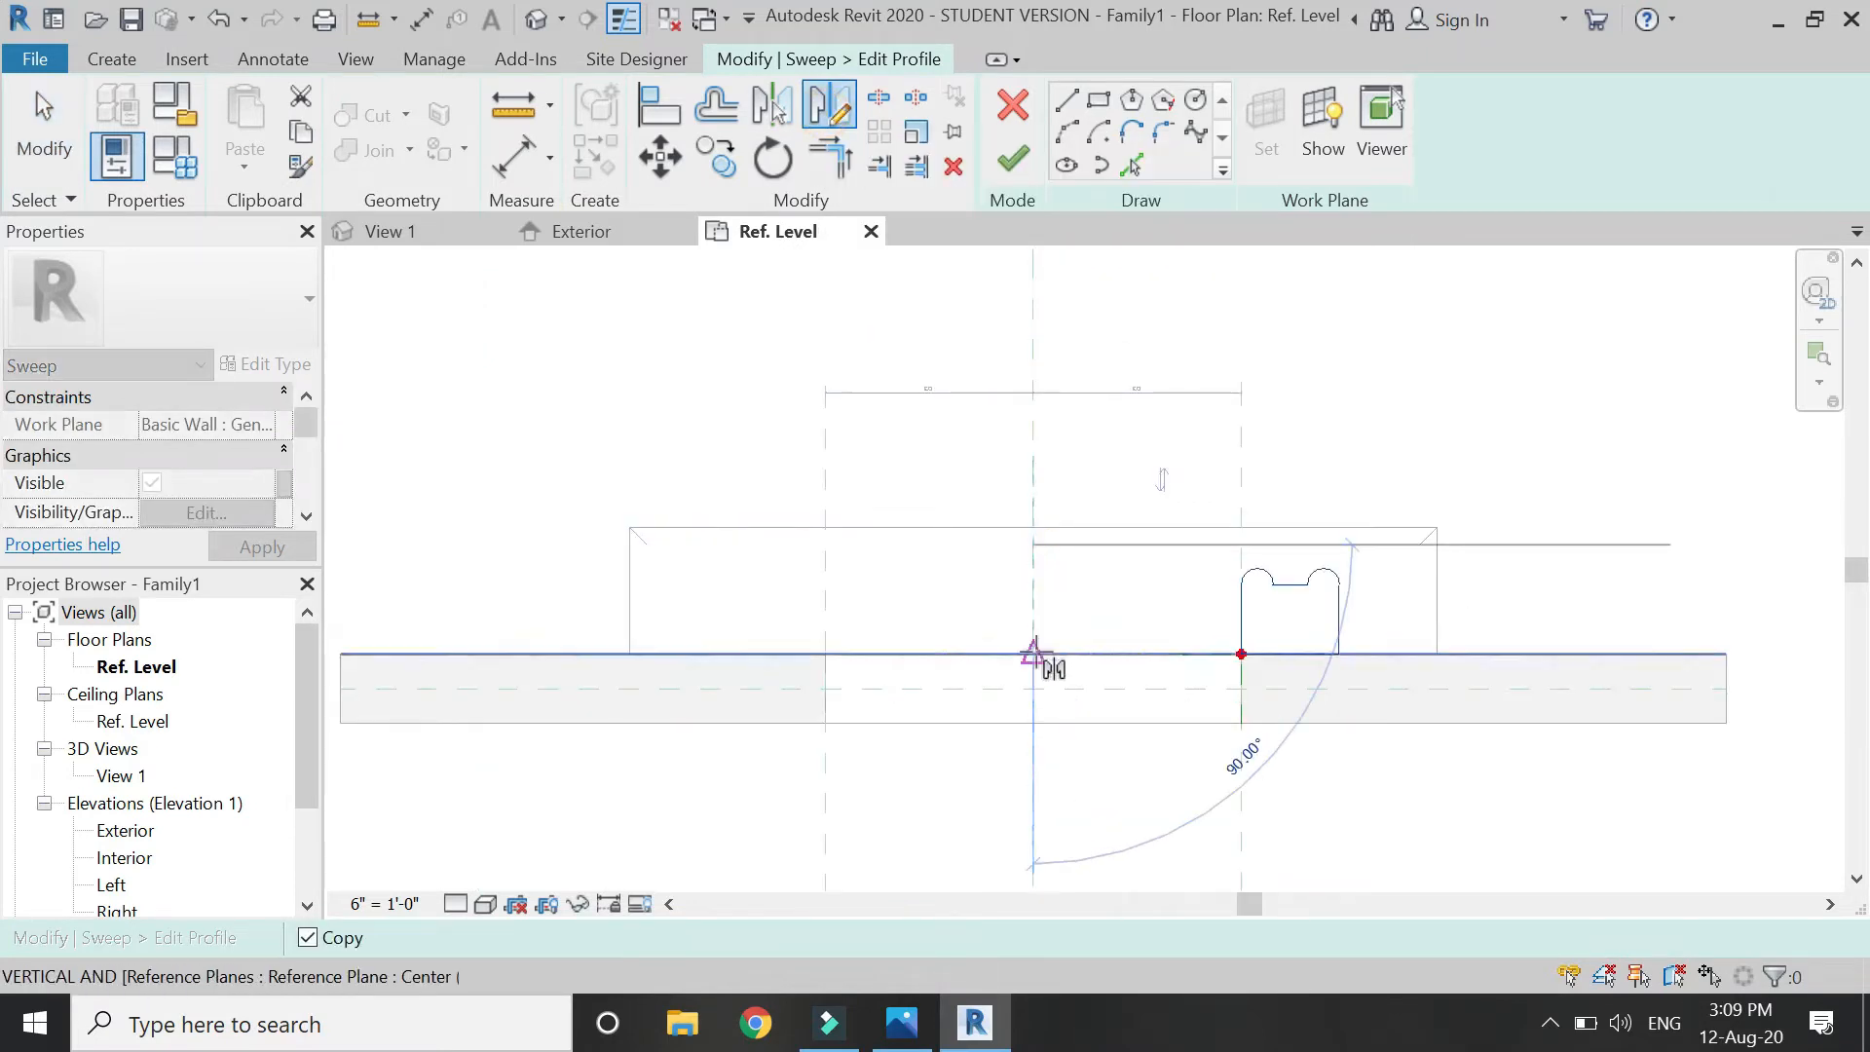
left_click(1030, 764)
left_click(659, 105)
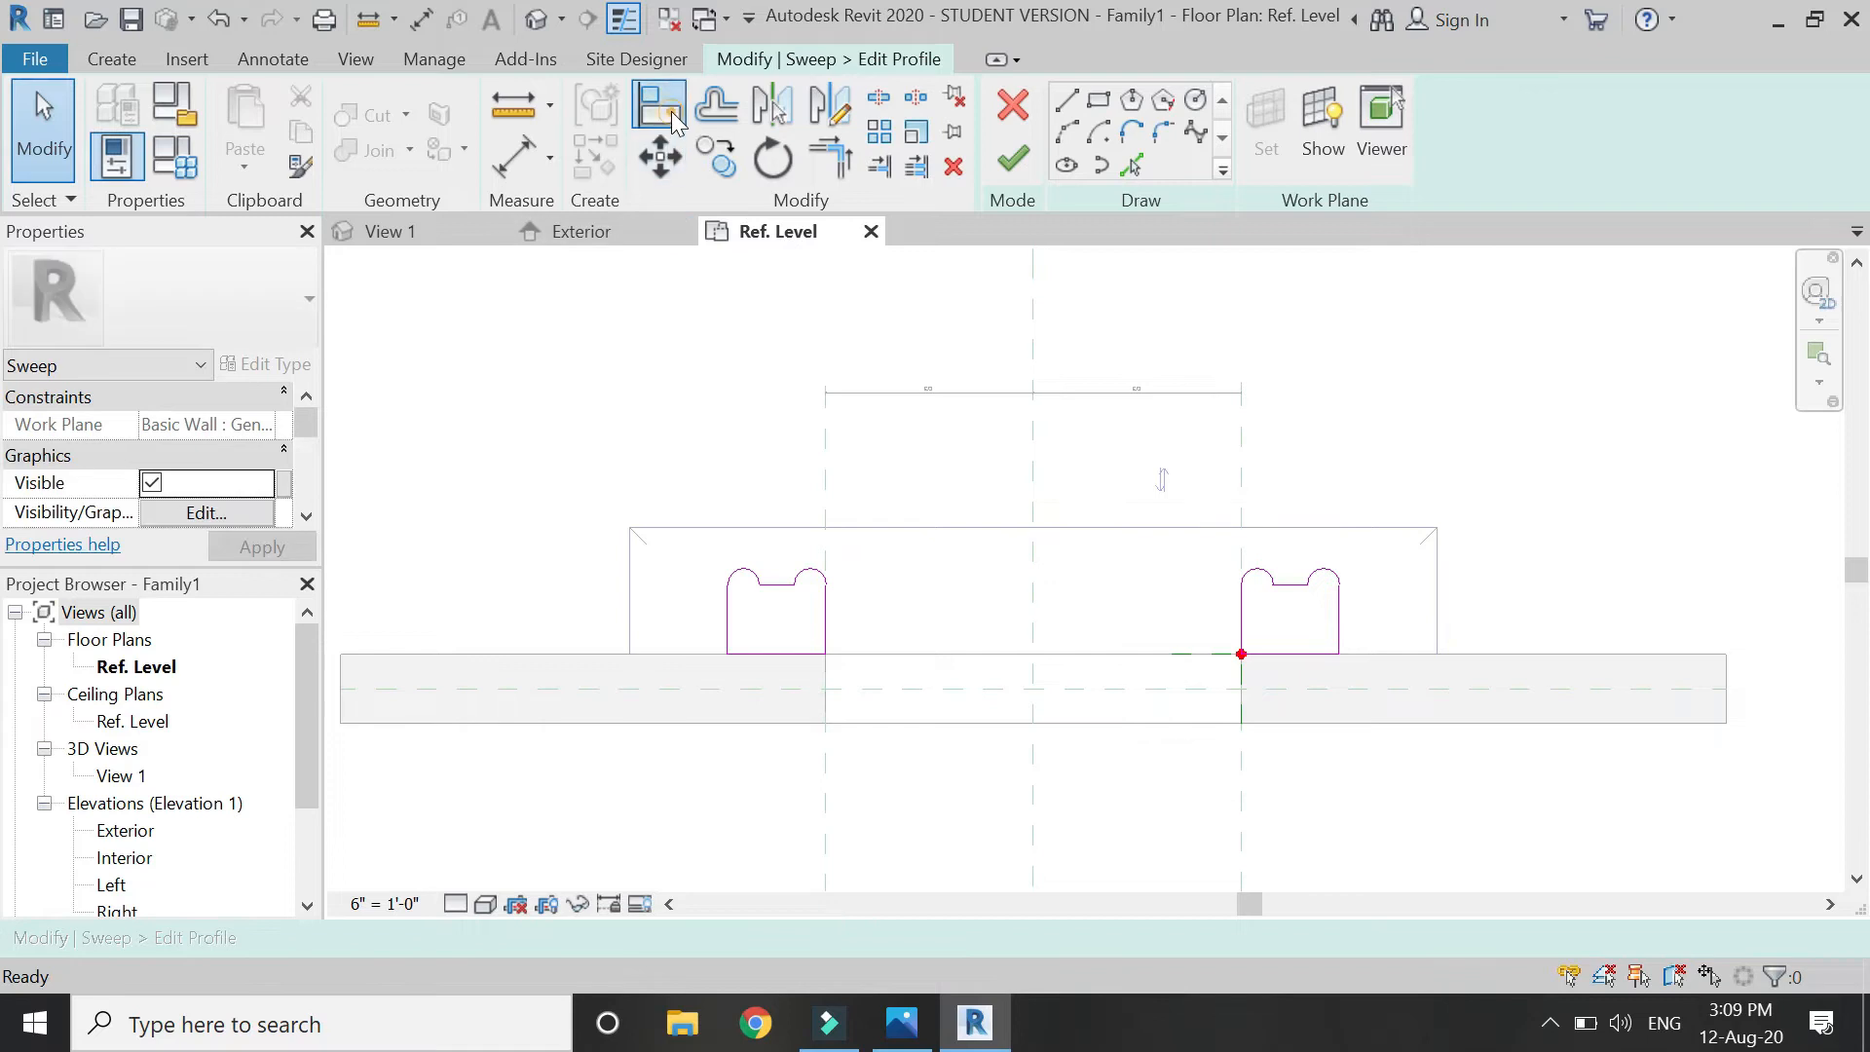
scroll(779, 550, "up", 2)
left_click(833, 444)
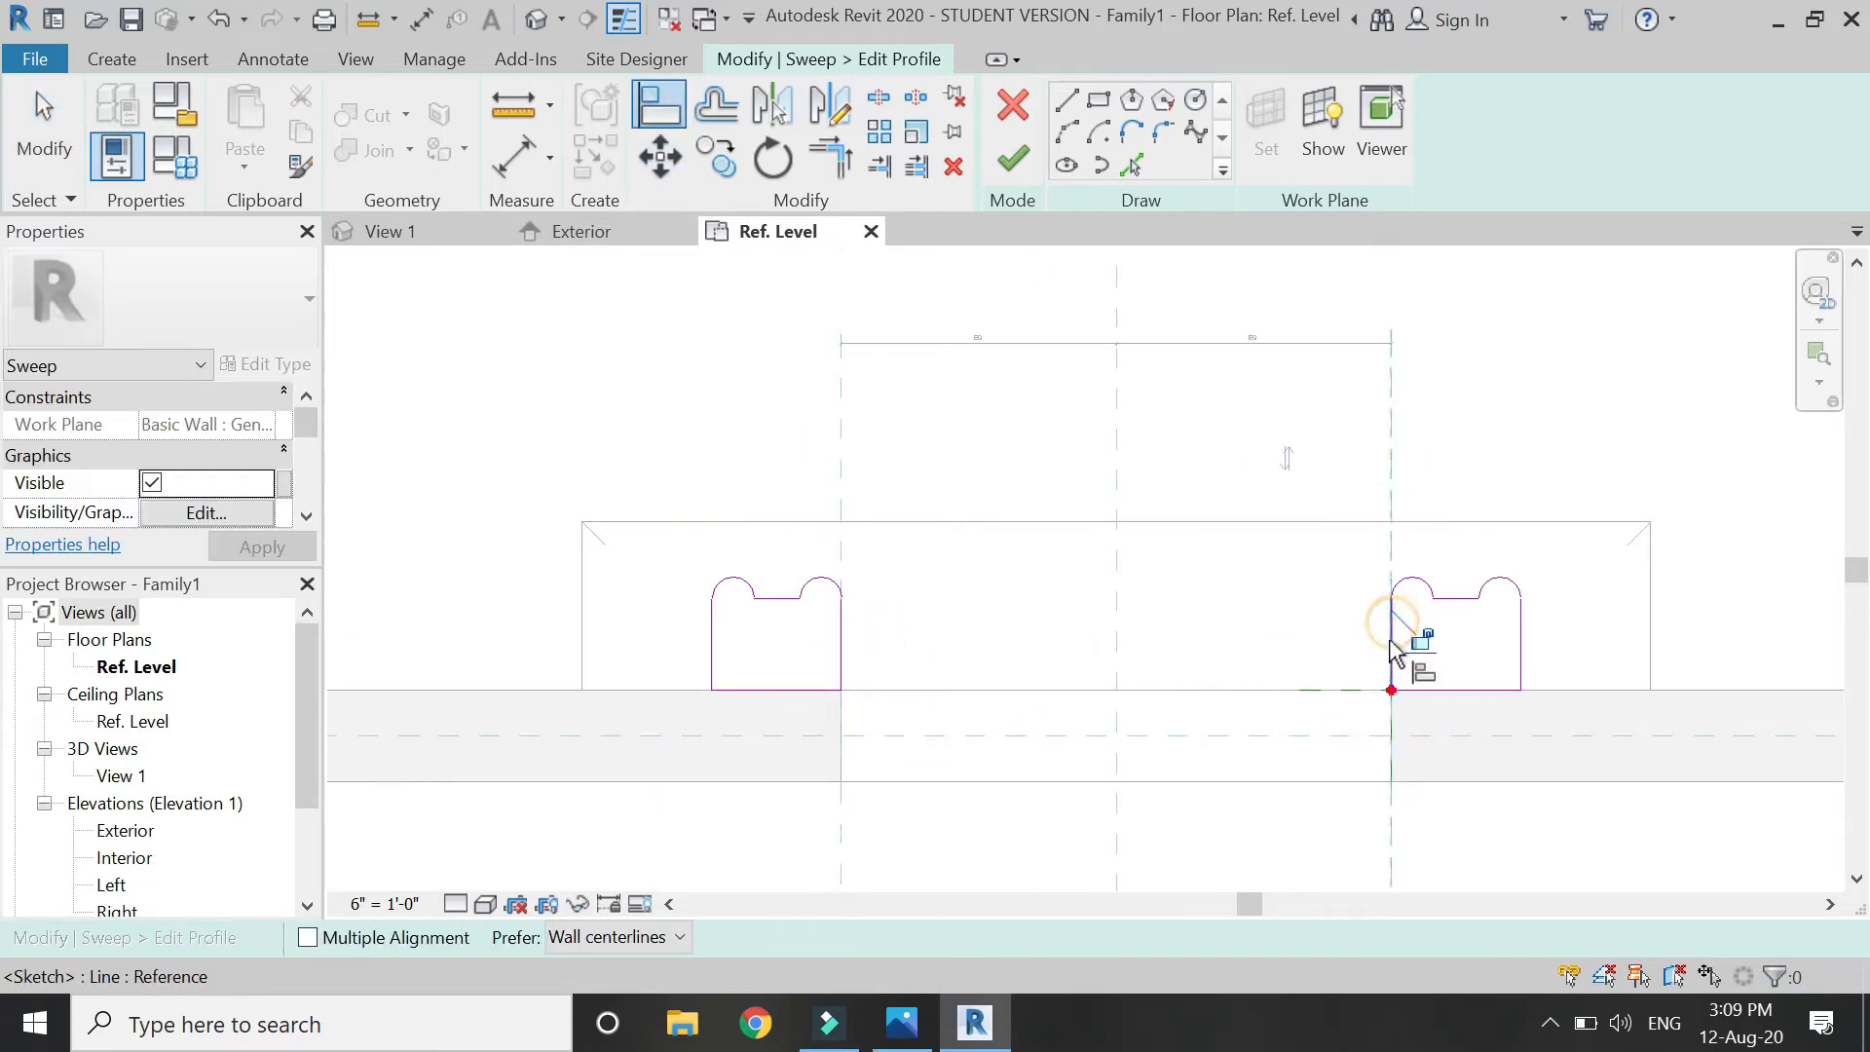
Add 0'-8 1/2" width dimensions to the left and right profiles.
left_click(517, 166)
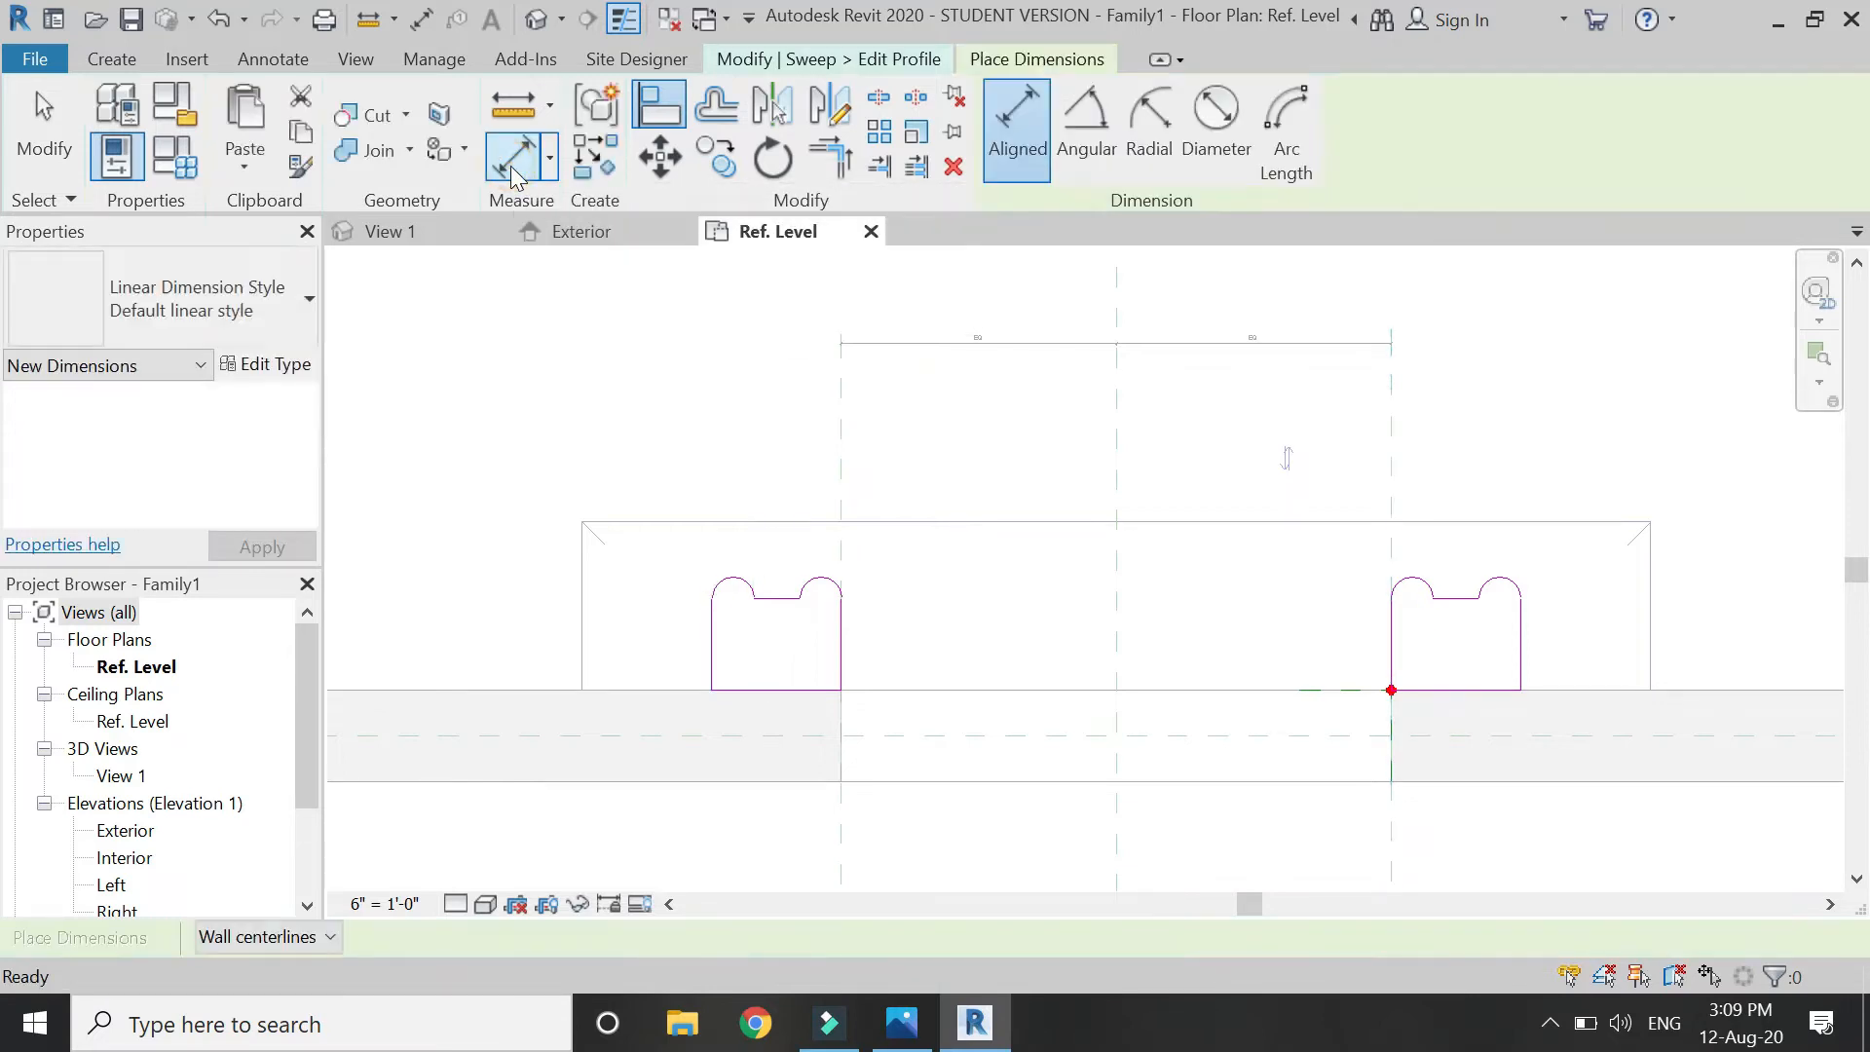
left_click(847, 643)
left_click(710, 634)
left_click(626, 628)
scroll(725, 521, "down", 2)
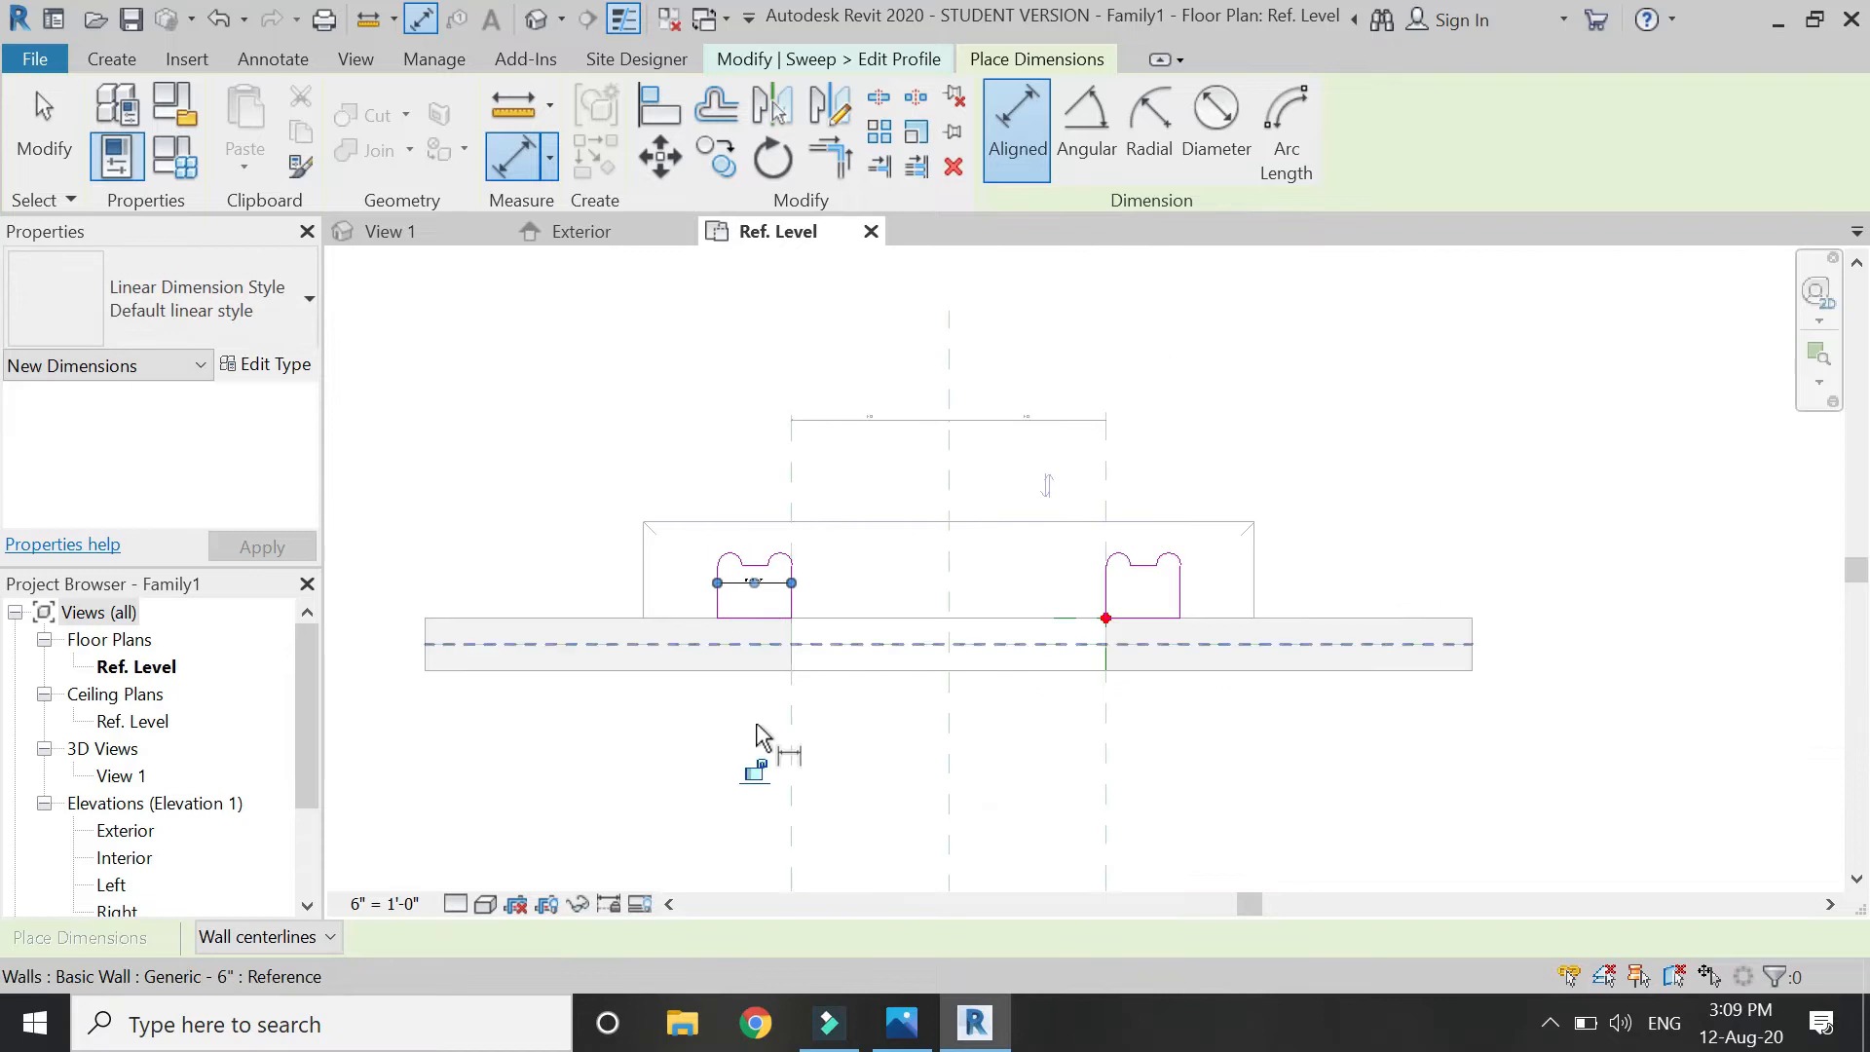
scroll(1218, 570, "up", 2)
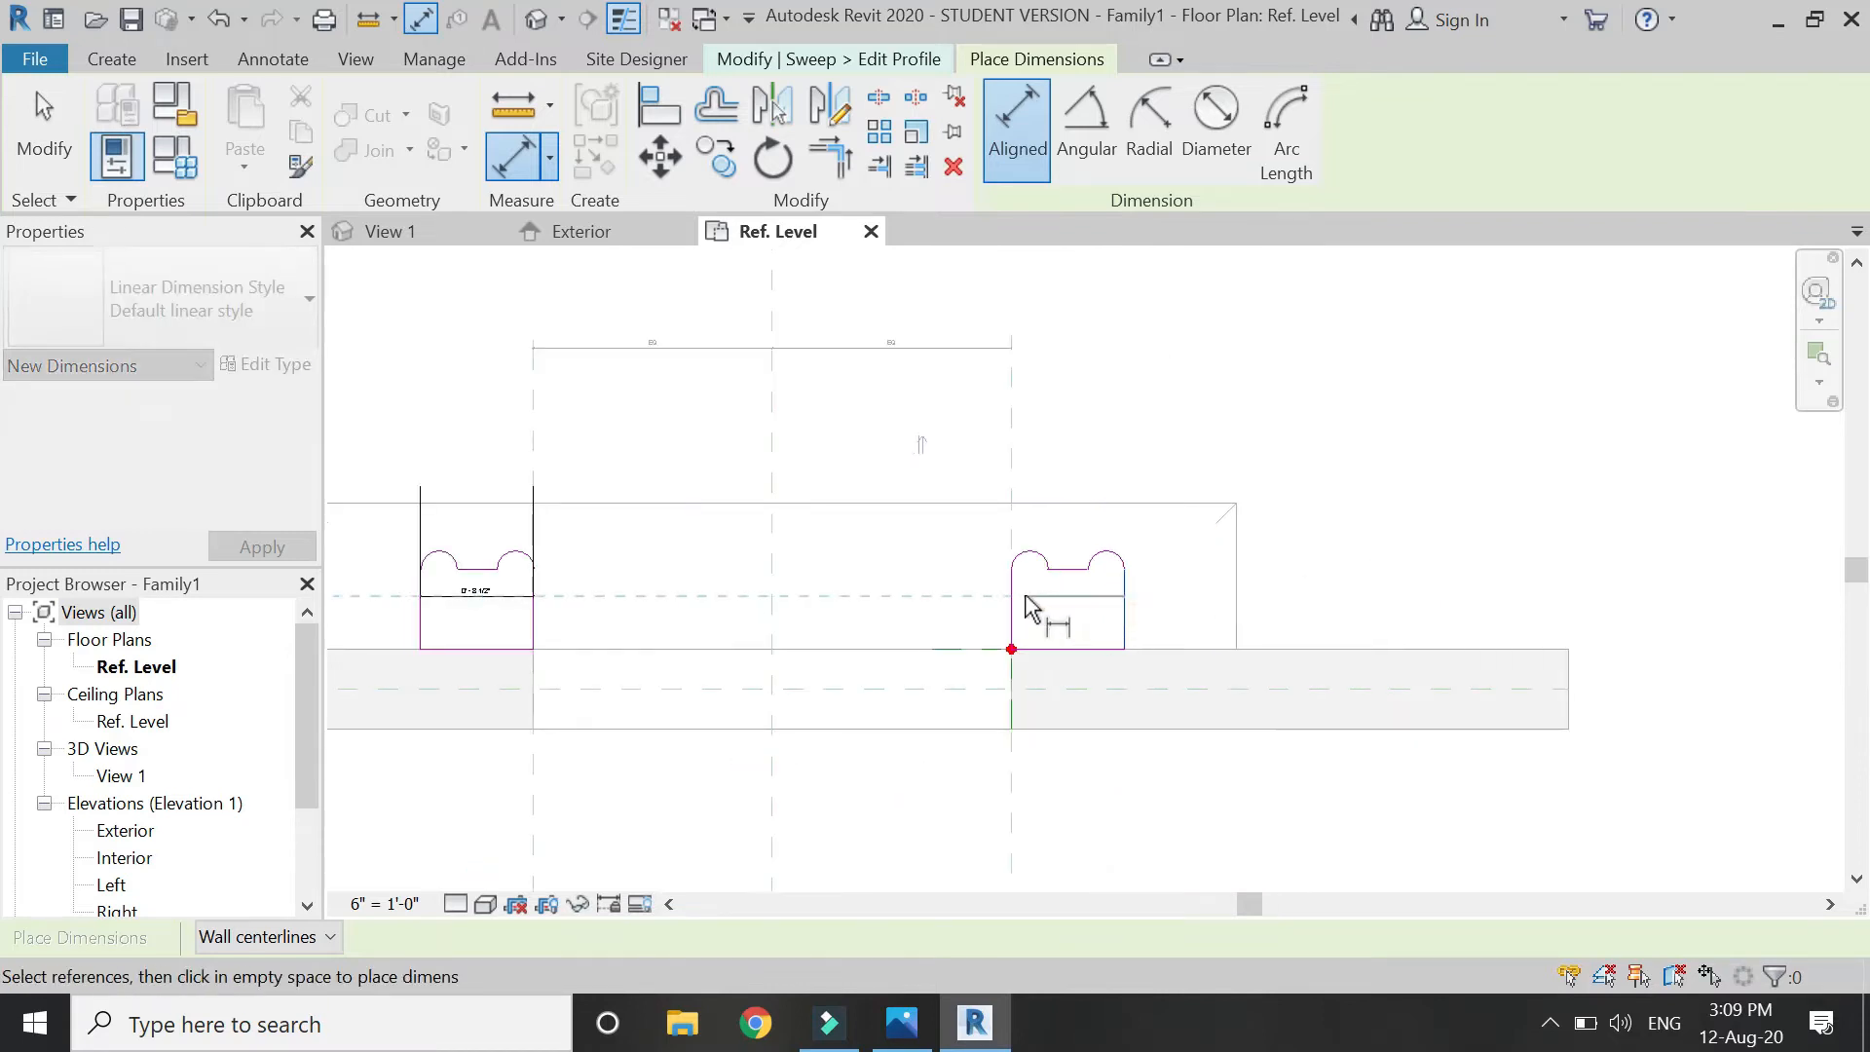
left_click(1166, 611)
scroll(1120, 681, "down", 2)
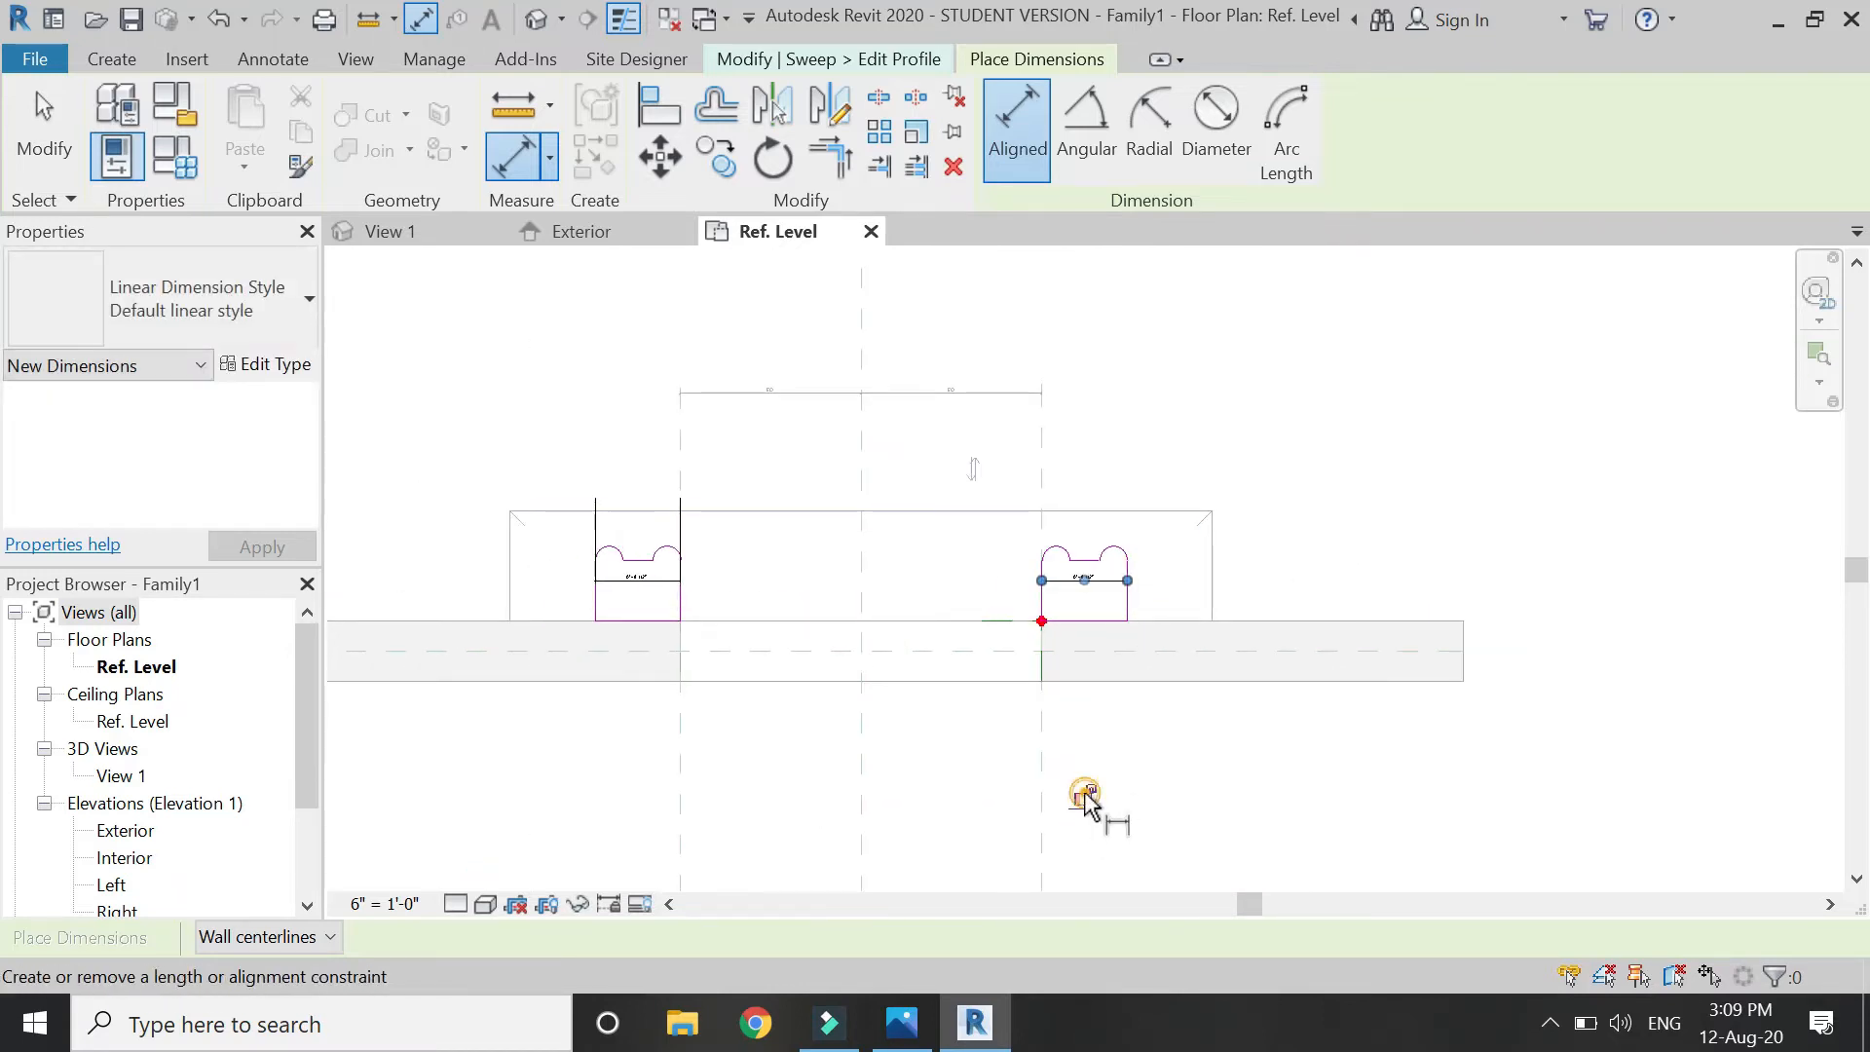
scroll(1104, 562, "up", 3)
Add 0'-5" height dimensions to both profiles, locking the right one.
left_click(1068, 574)
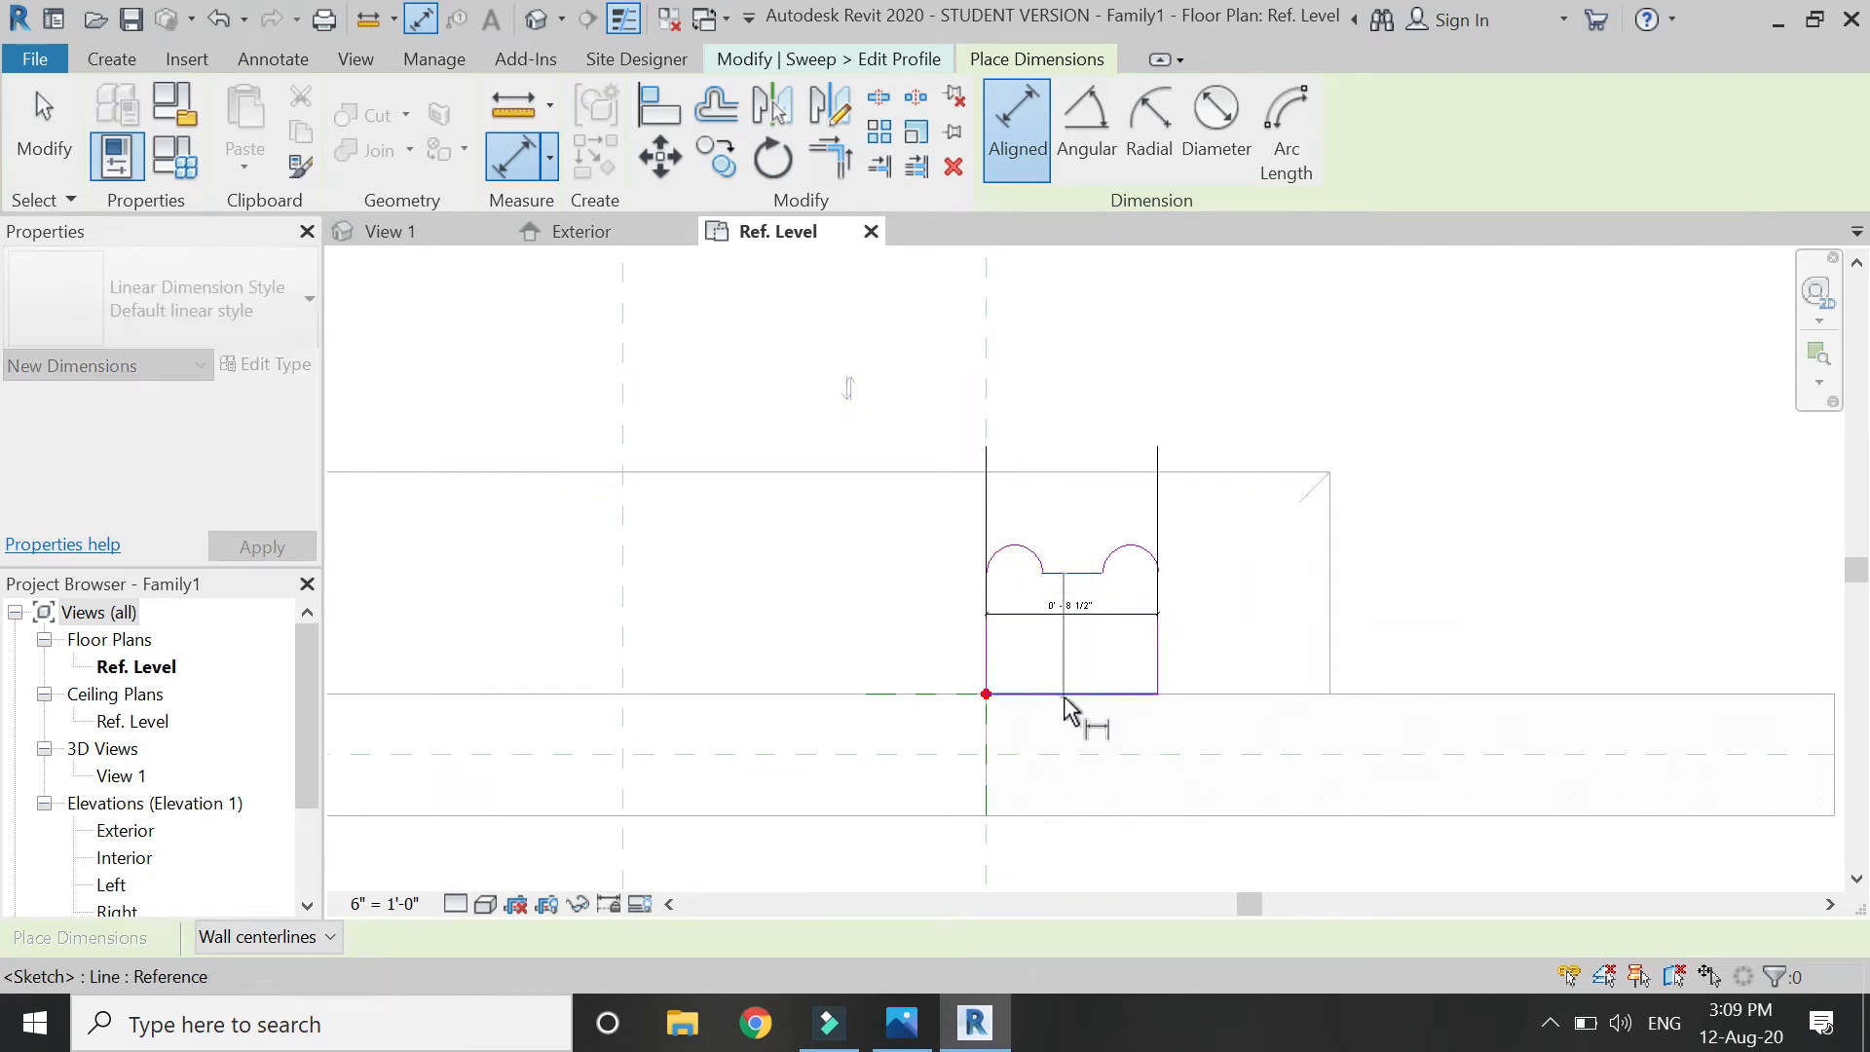
left_click(1220, 660)
left_click(1646, 636)
scroll(1653, 632, "down", 5)
scroll(902, 625, "up", 5)
left_click(947, 585)
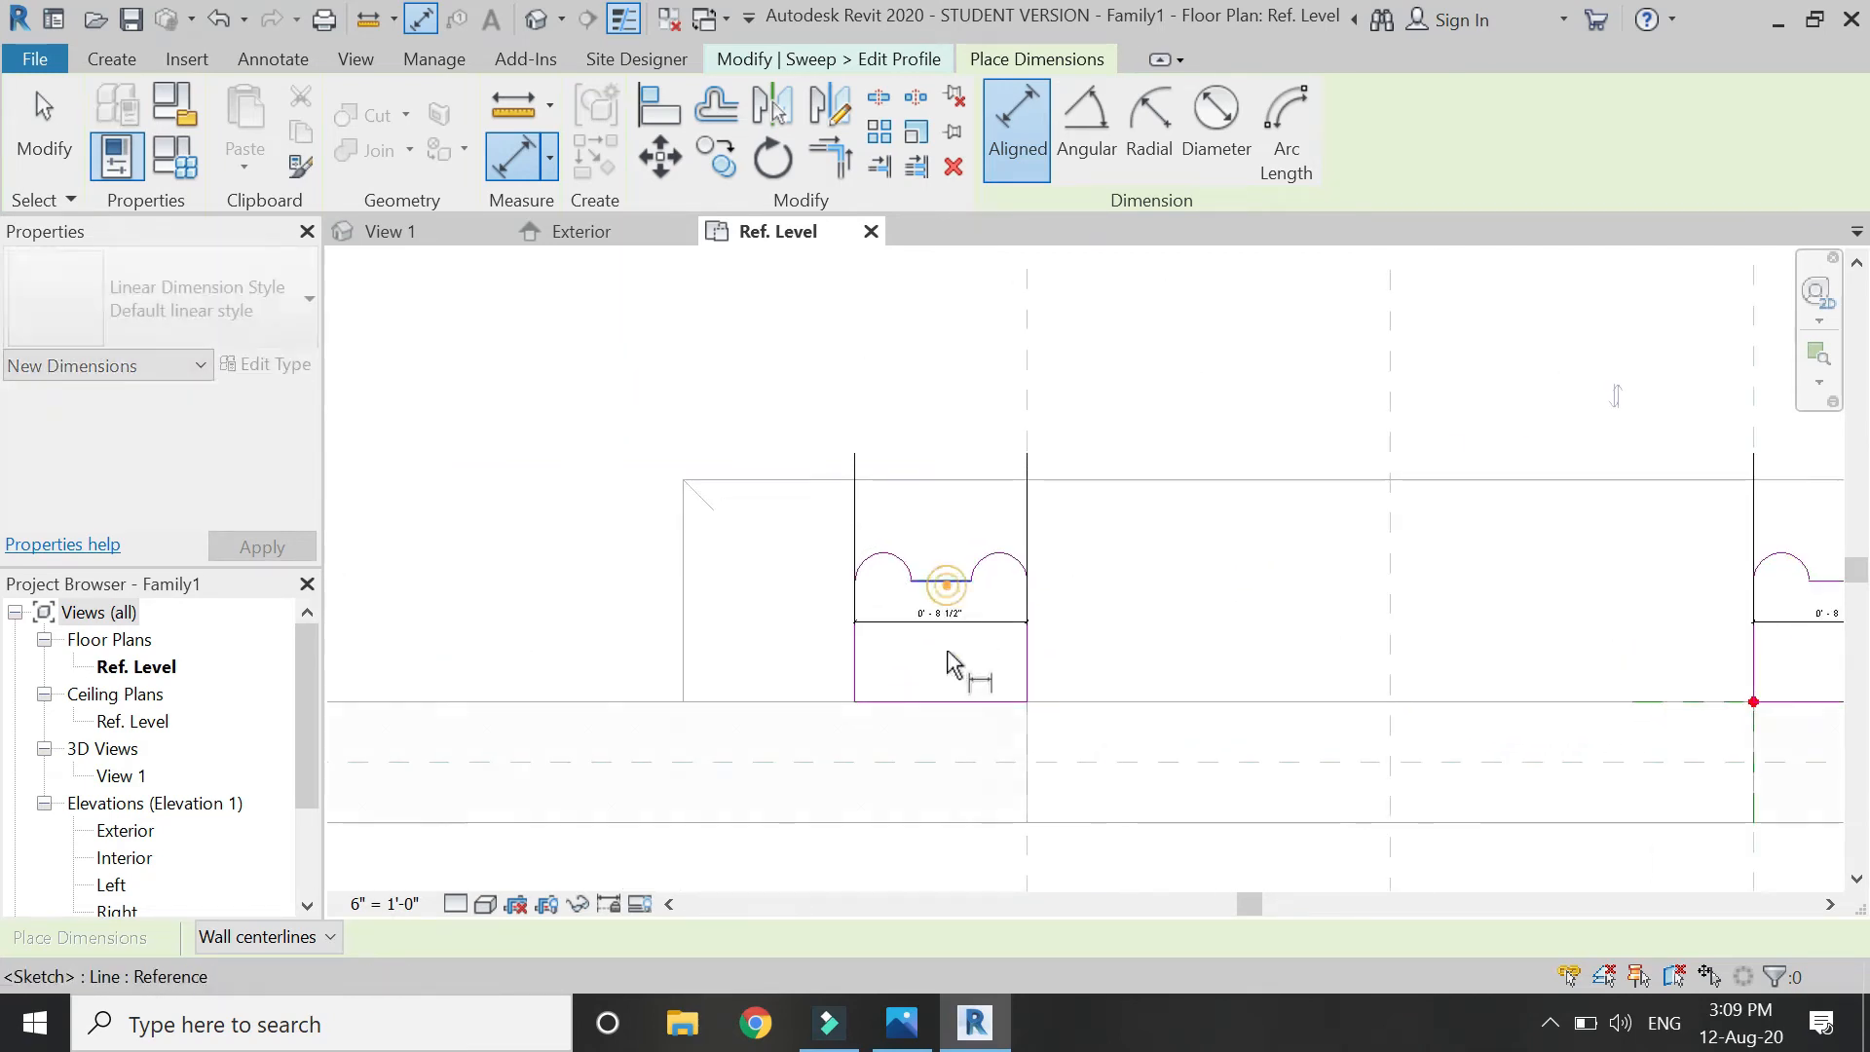
left_click(926, 702)
left_click(777, 643)
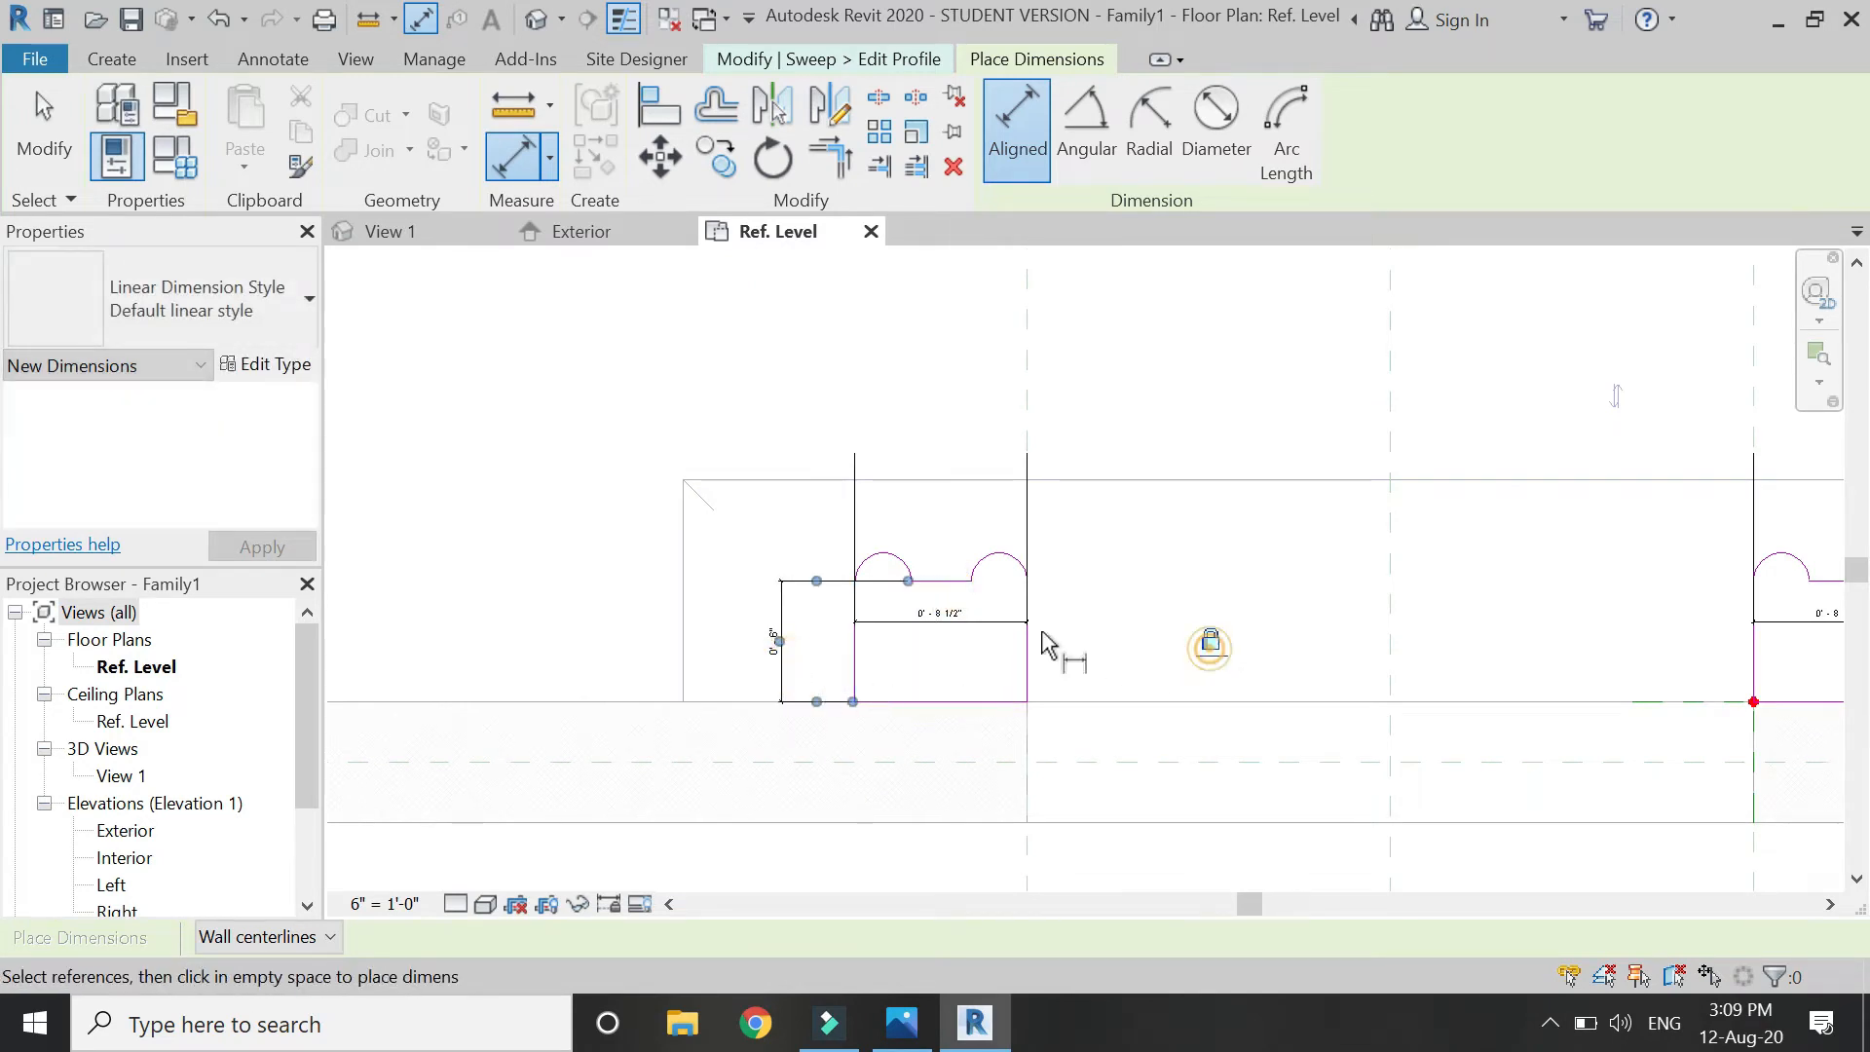
scroll(680, 555, "down", 3)
key("Escape")
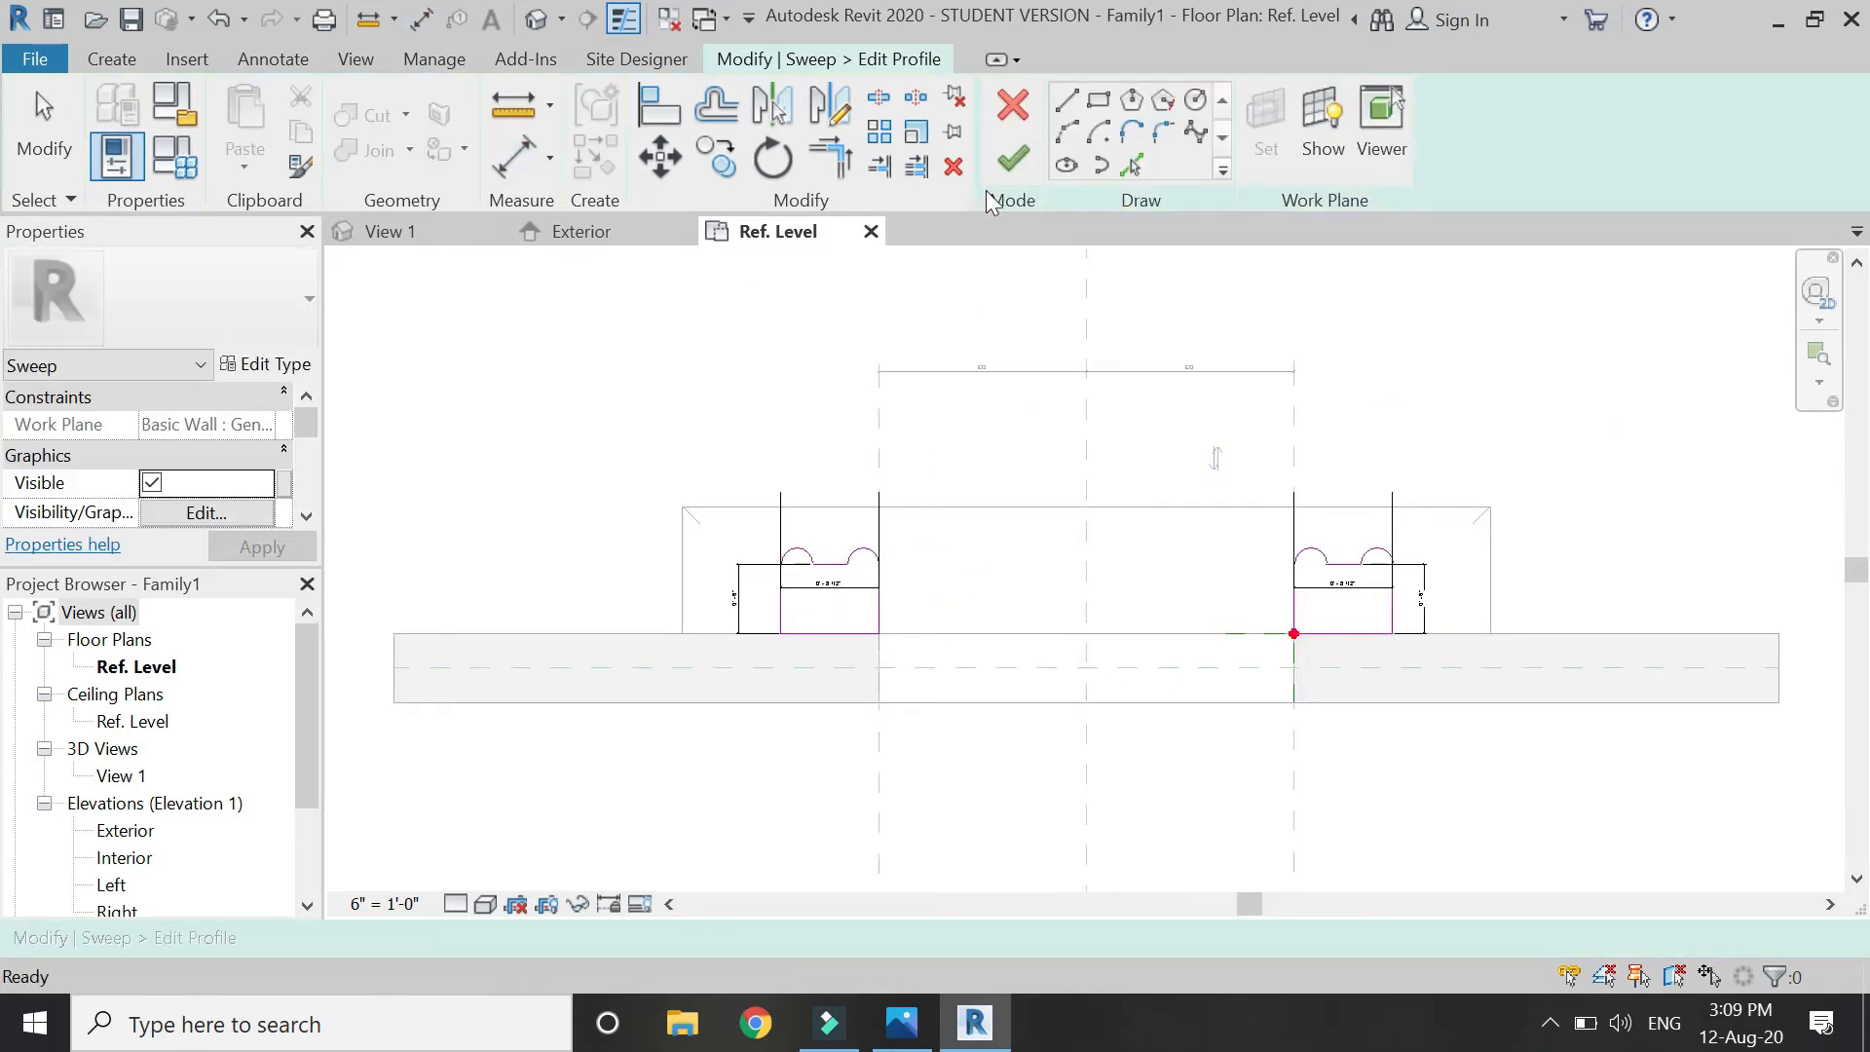
Finish the profile edit and the sweep to create the jamb pilasters.
left_click(1013, 158)
left_click(1013, 157)
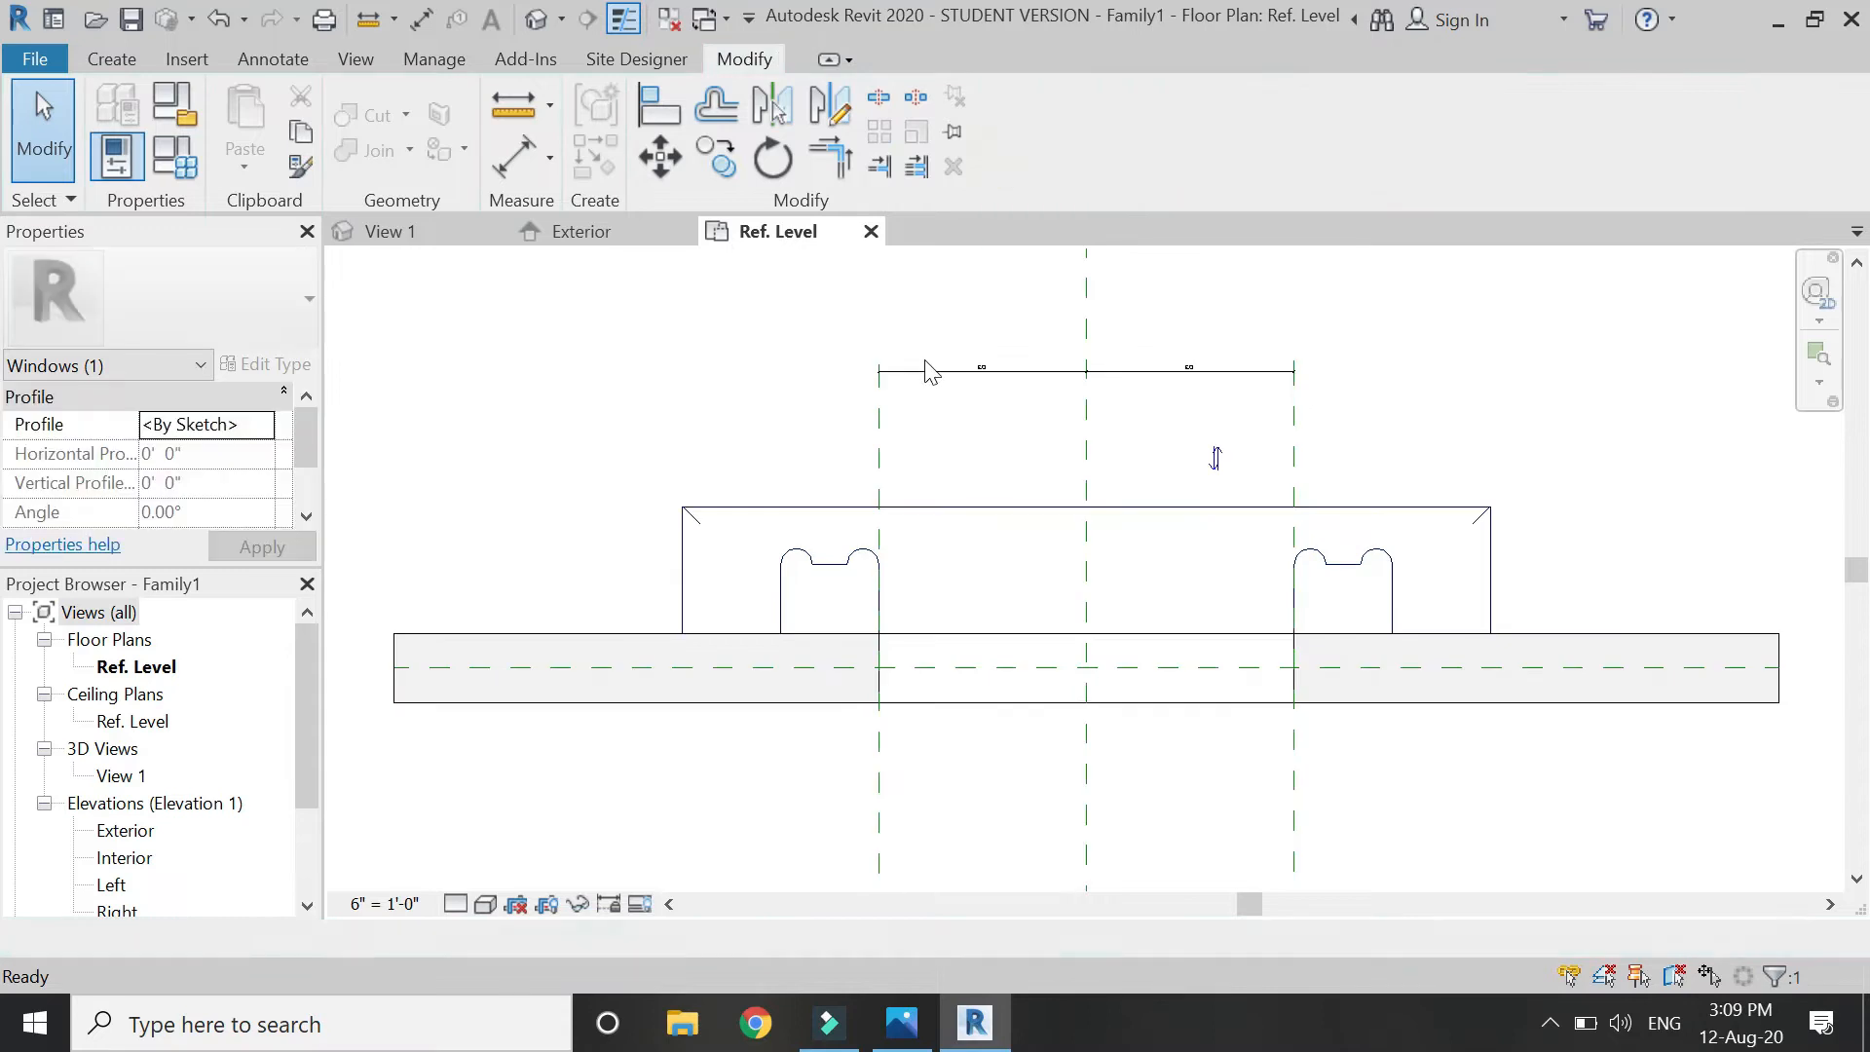
left_click(615, 233)
Flex the window in Family Types to 4' 0" wide by 5' 0" high.
scroll(685, 623, "down", 2)
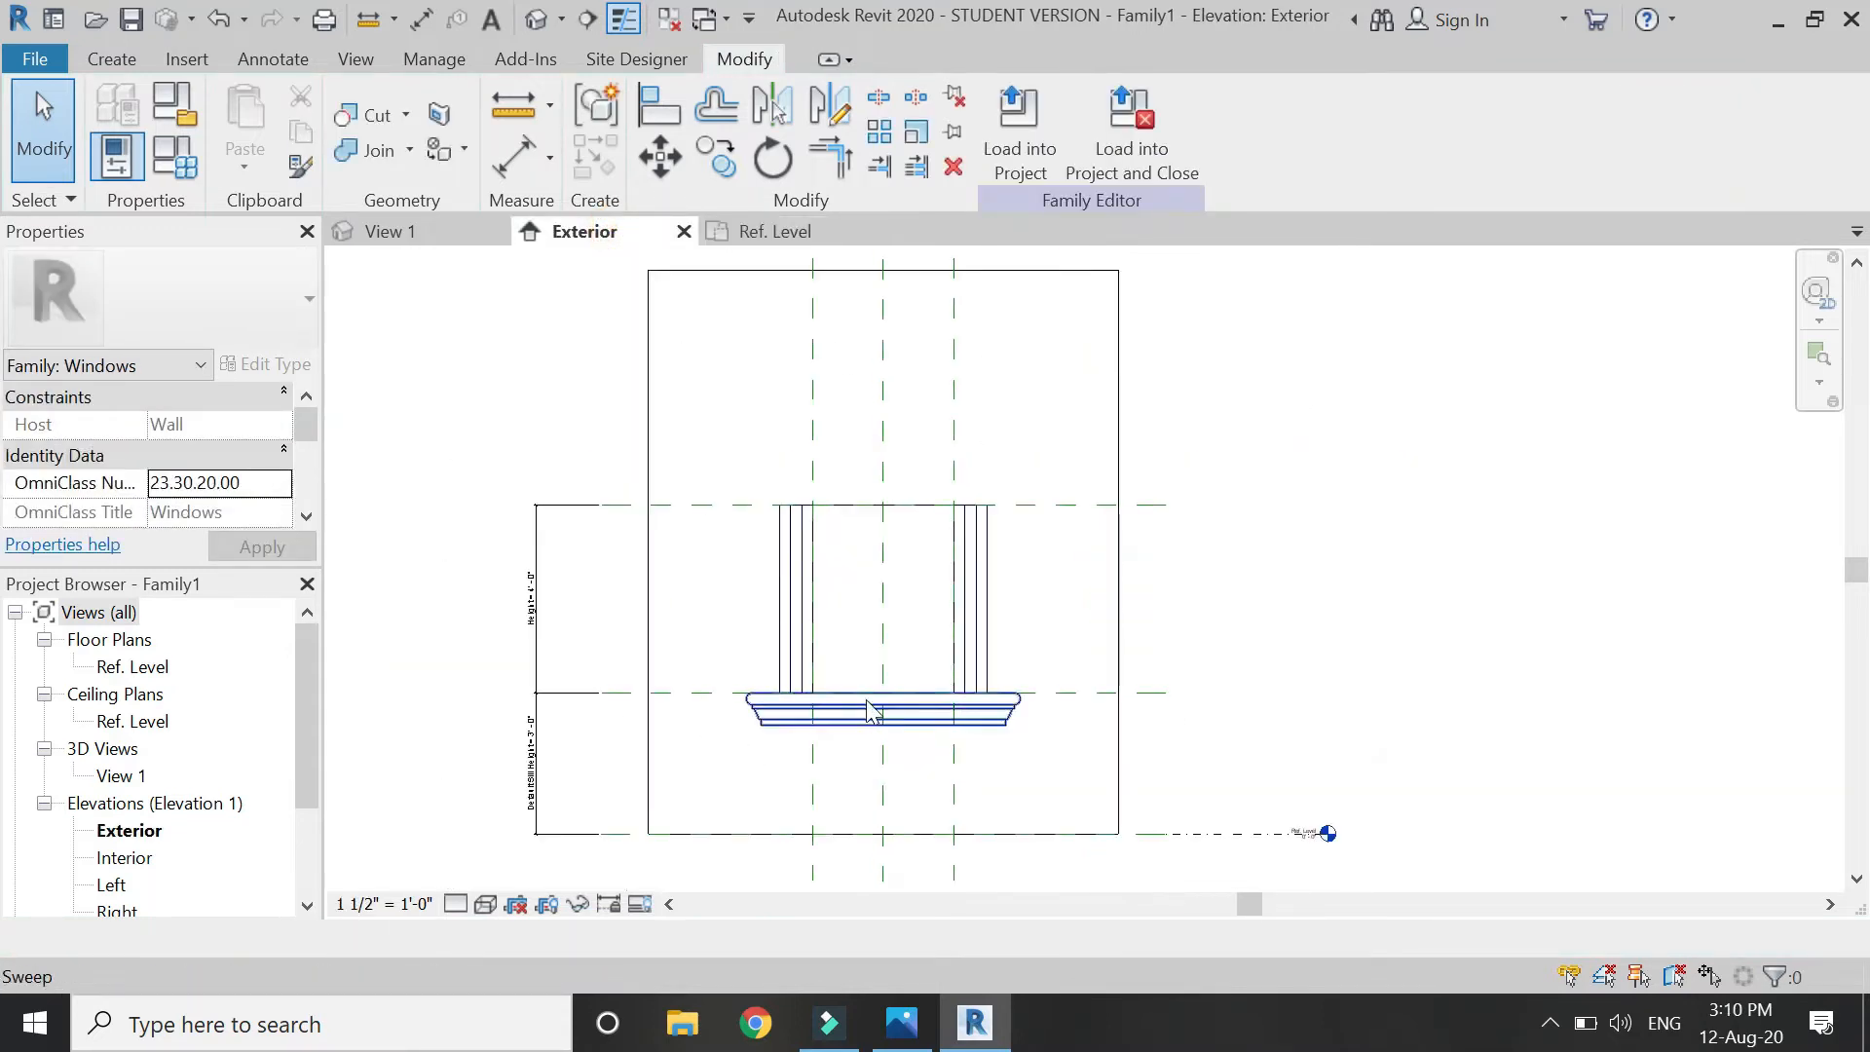
left_click(164, 148)
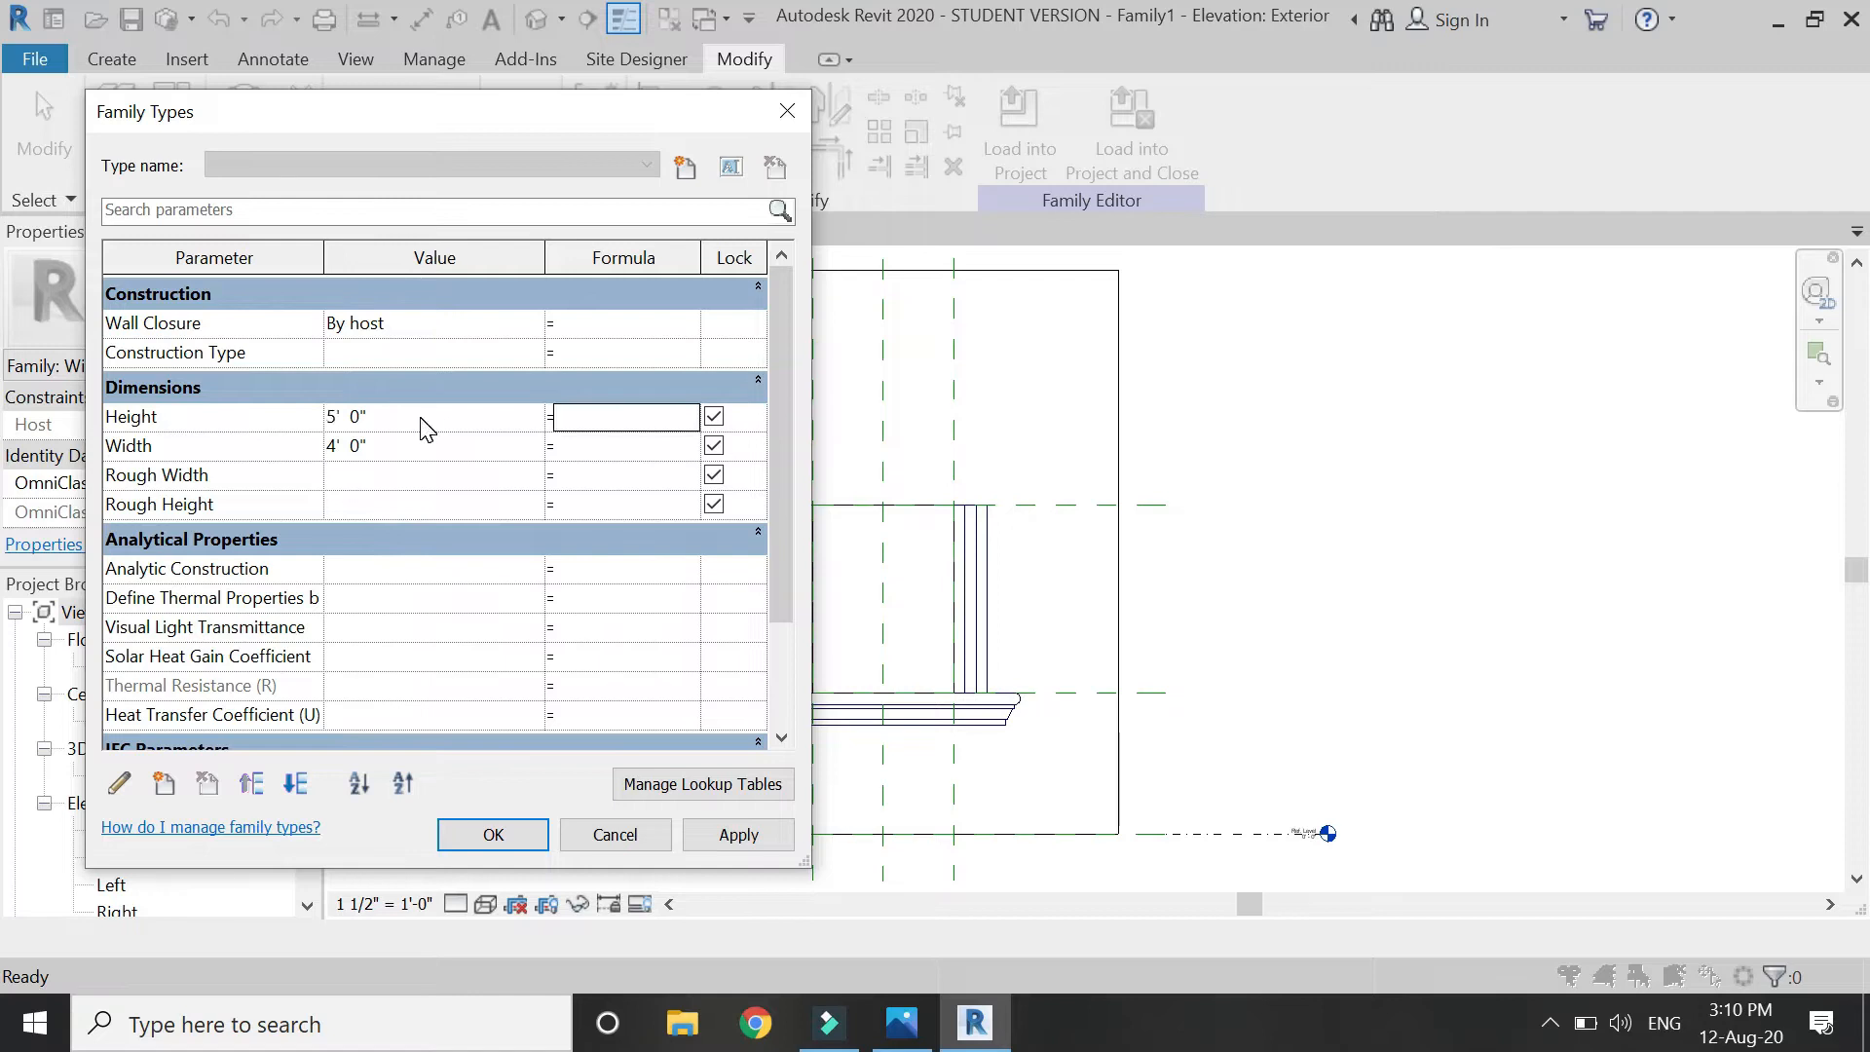
left_click(771, 840)
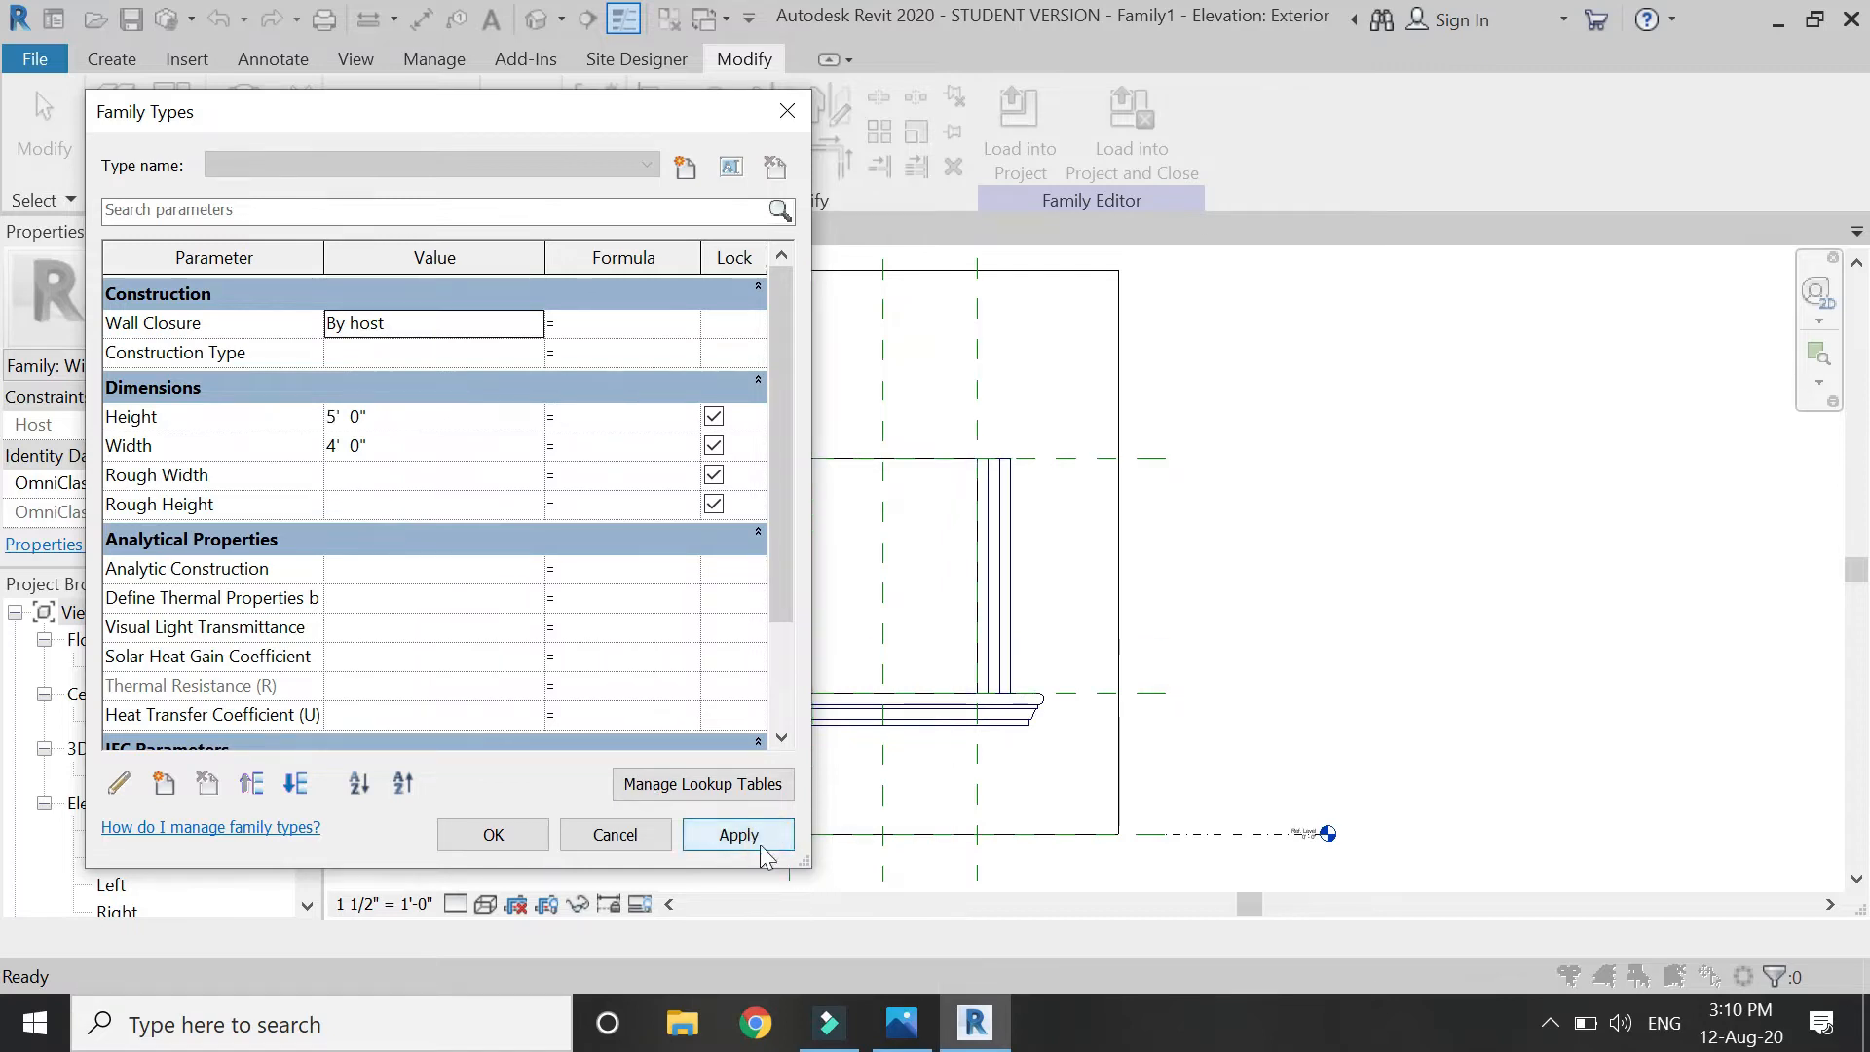
left_click(502, 841)
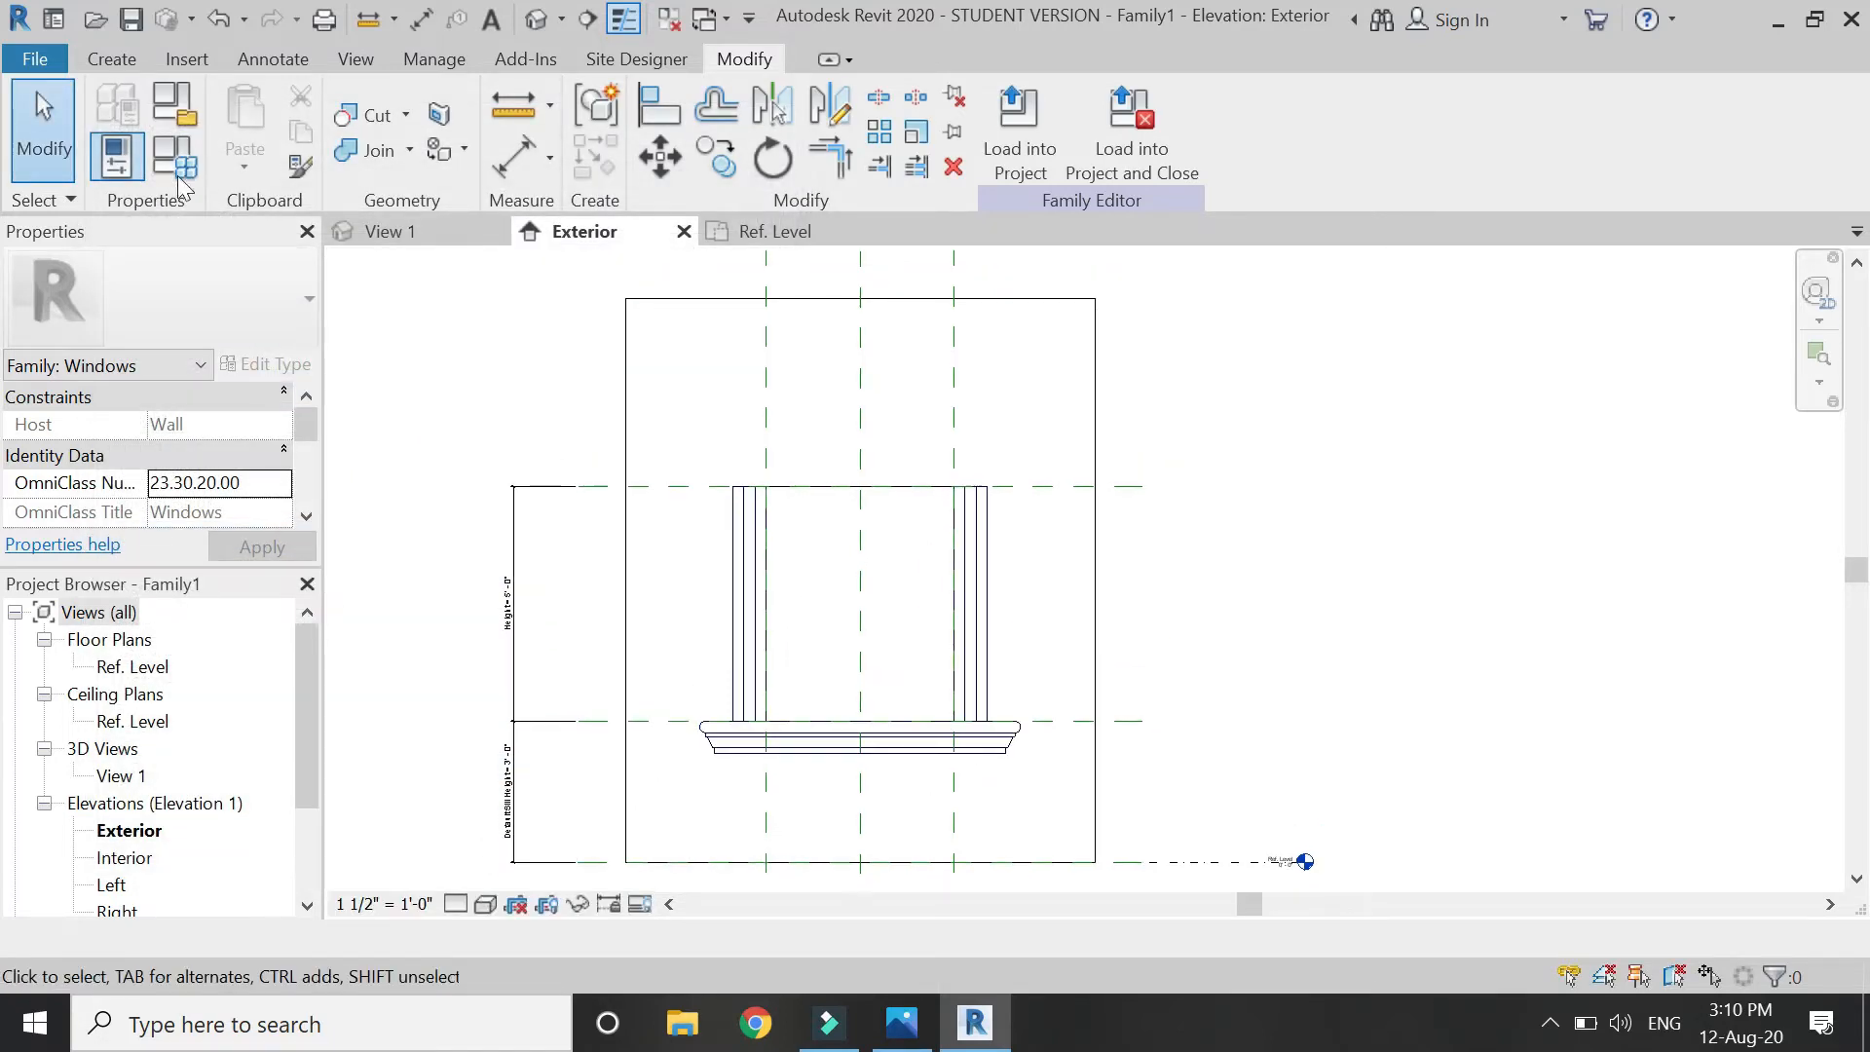
Start a new extrusion and choose to pick its work plane in the model.
left_click(112, 58)
left_click(252, 98)
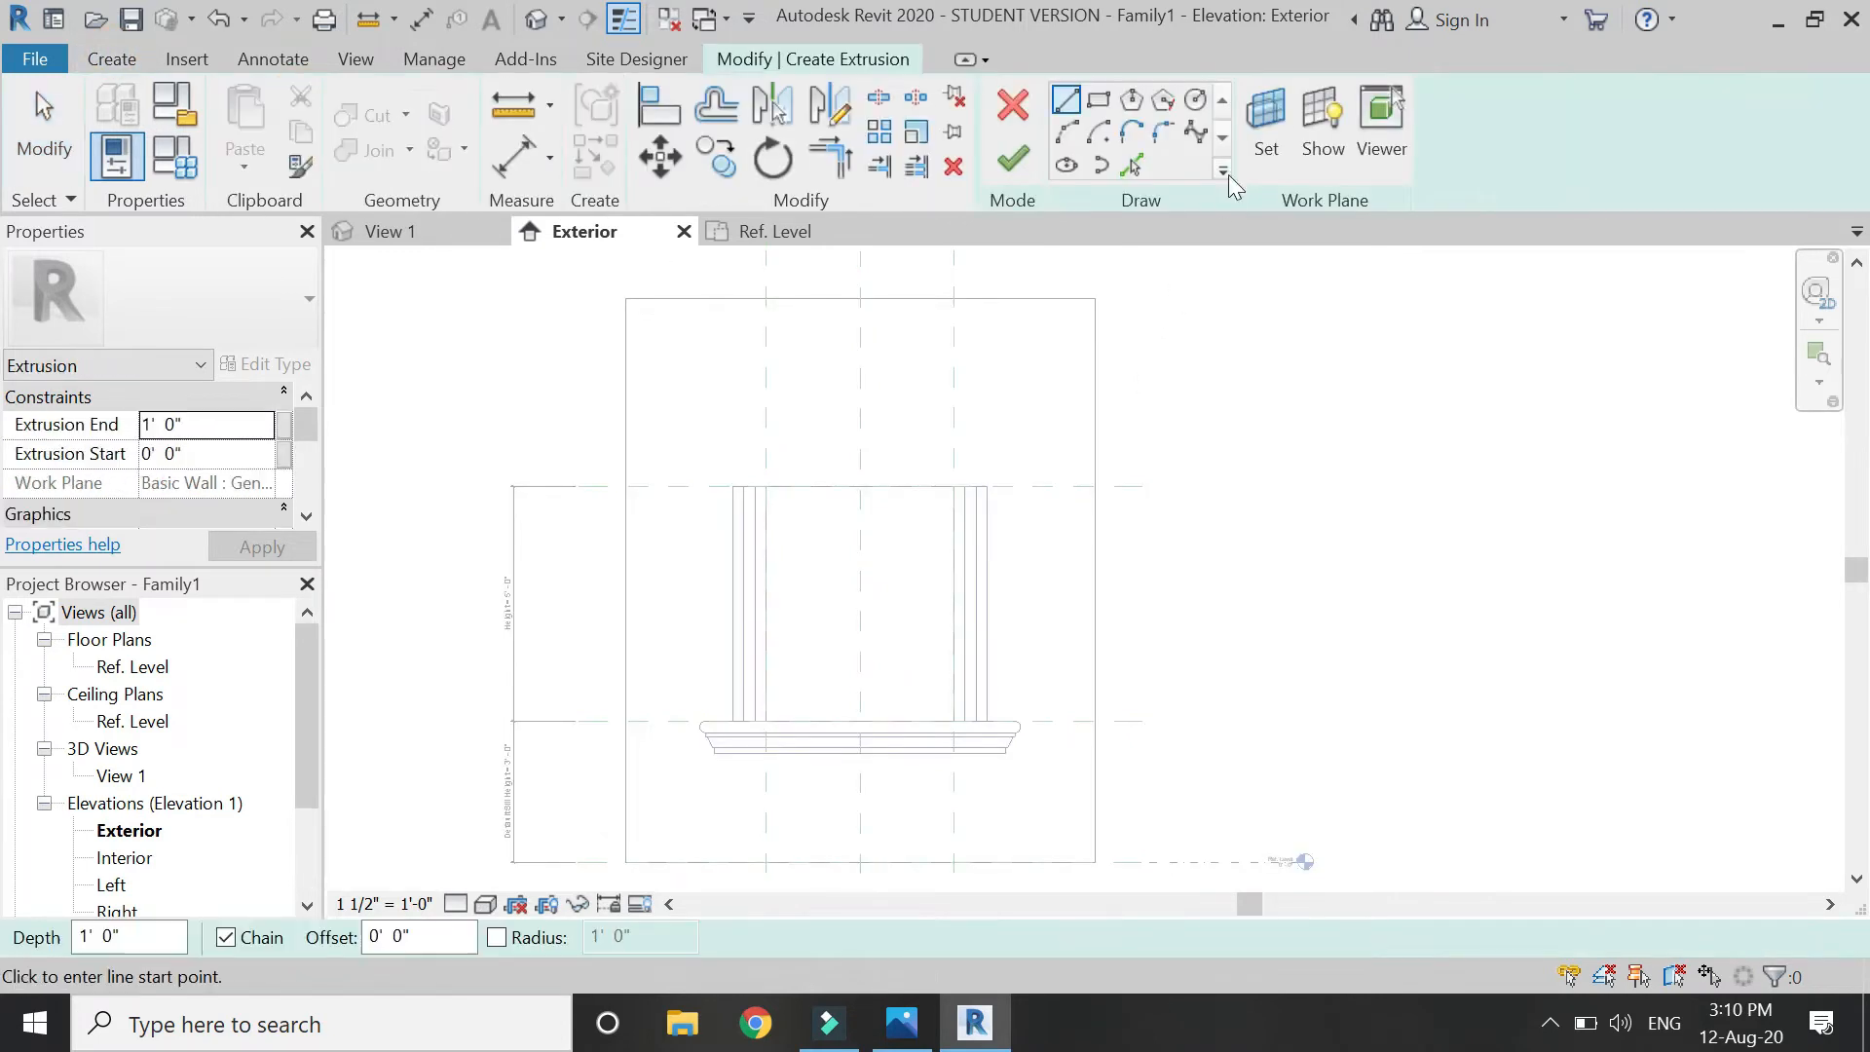
left_click(1247, 146)
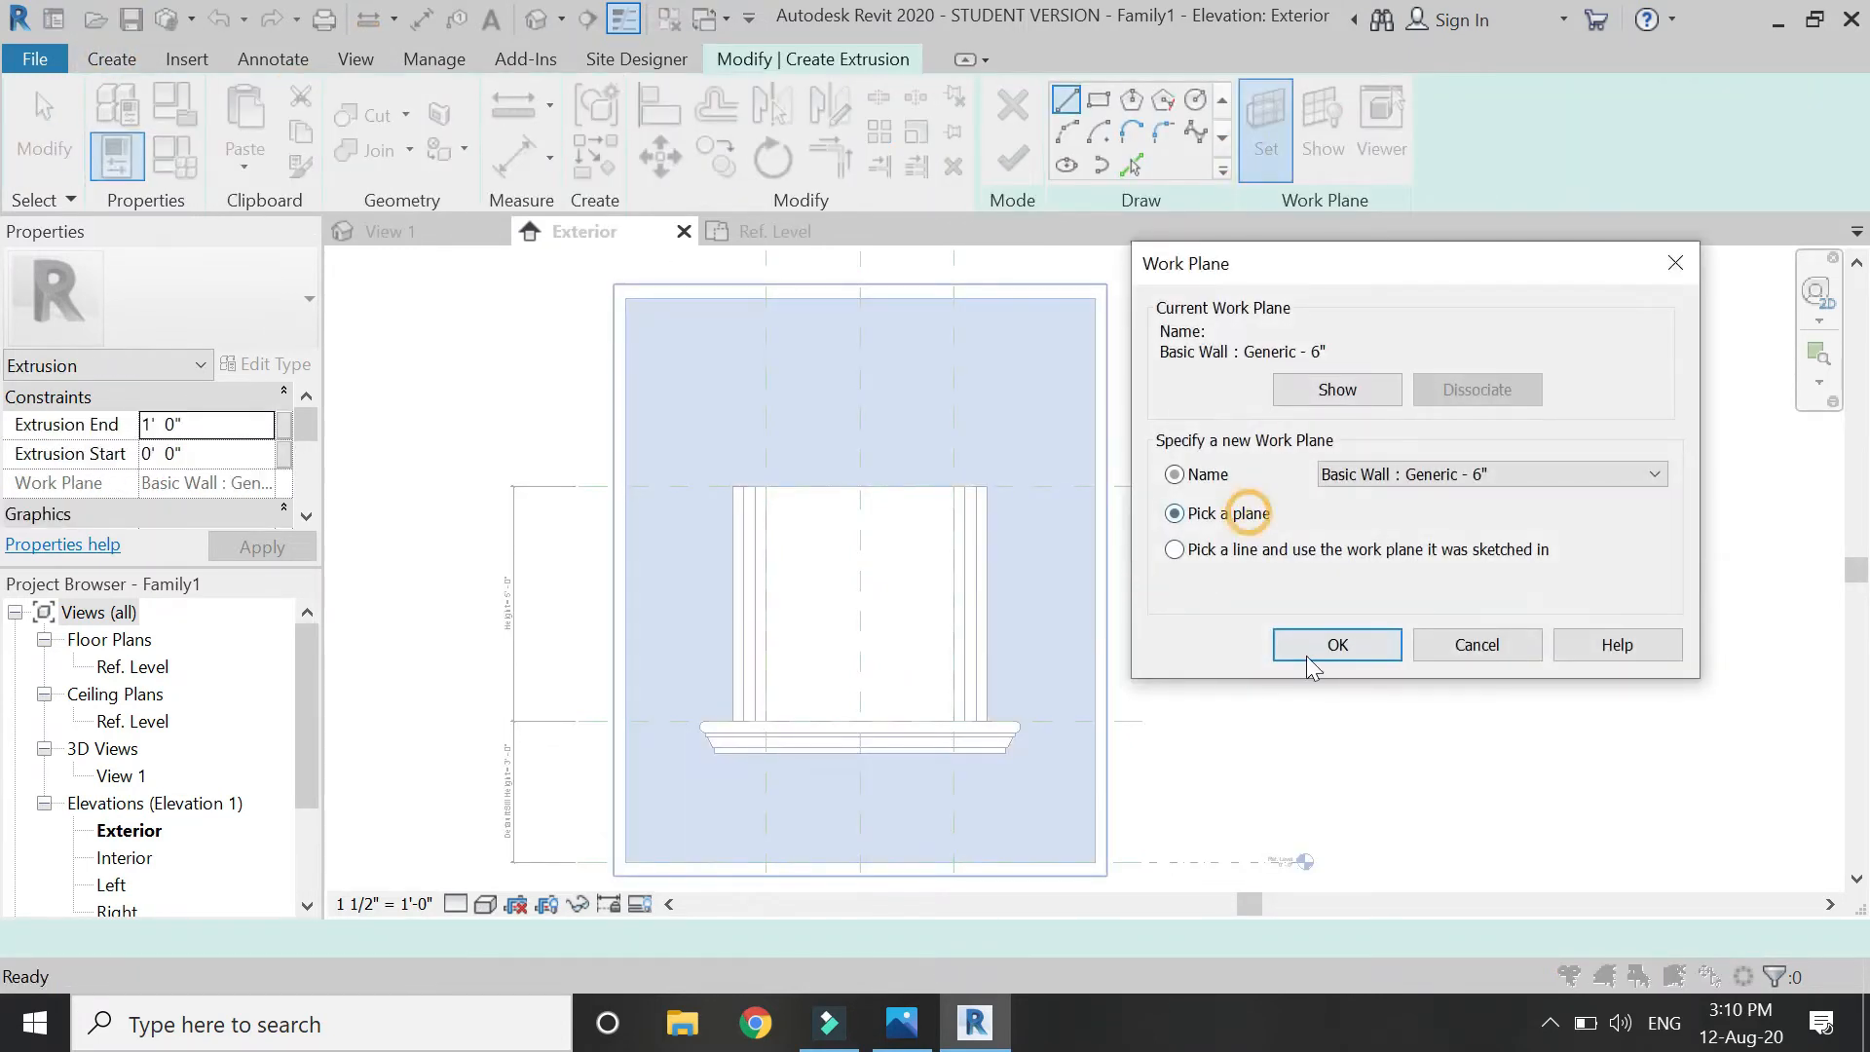
left_click(1308, 659)
On the wall face, draw the left head ledge line along the Top plane and a short upright.
left_click(1056, 853)
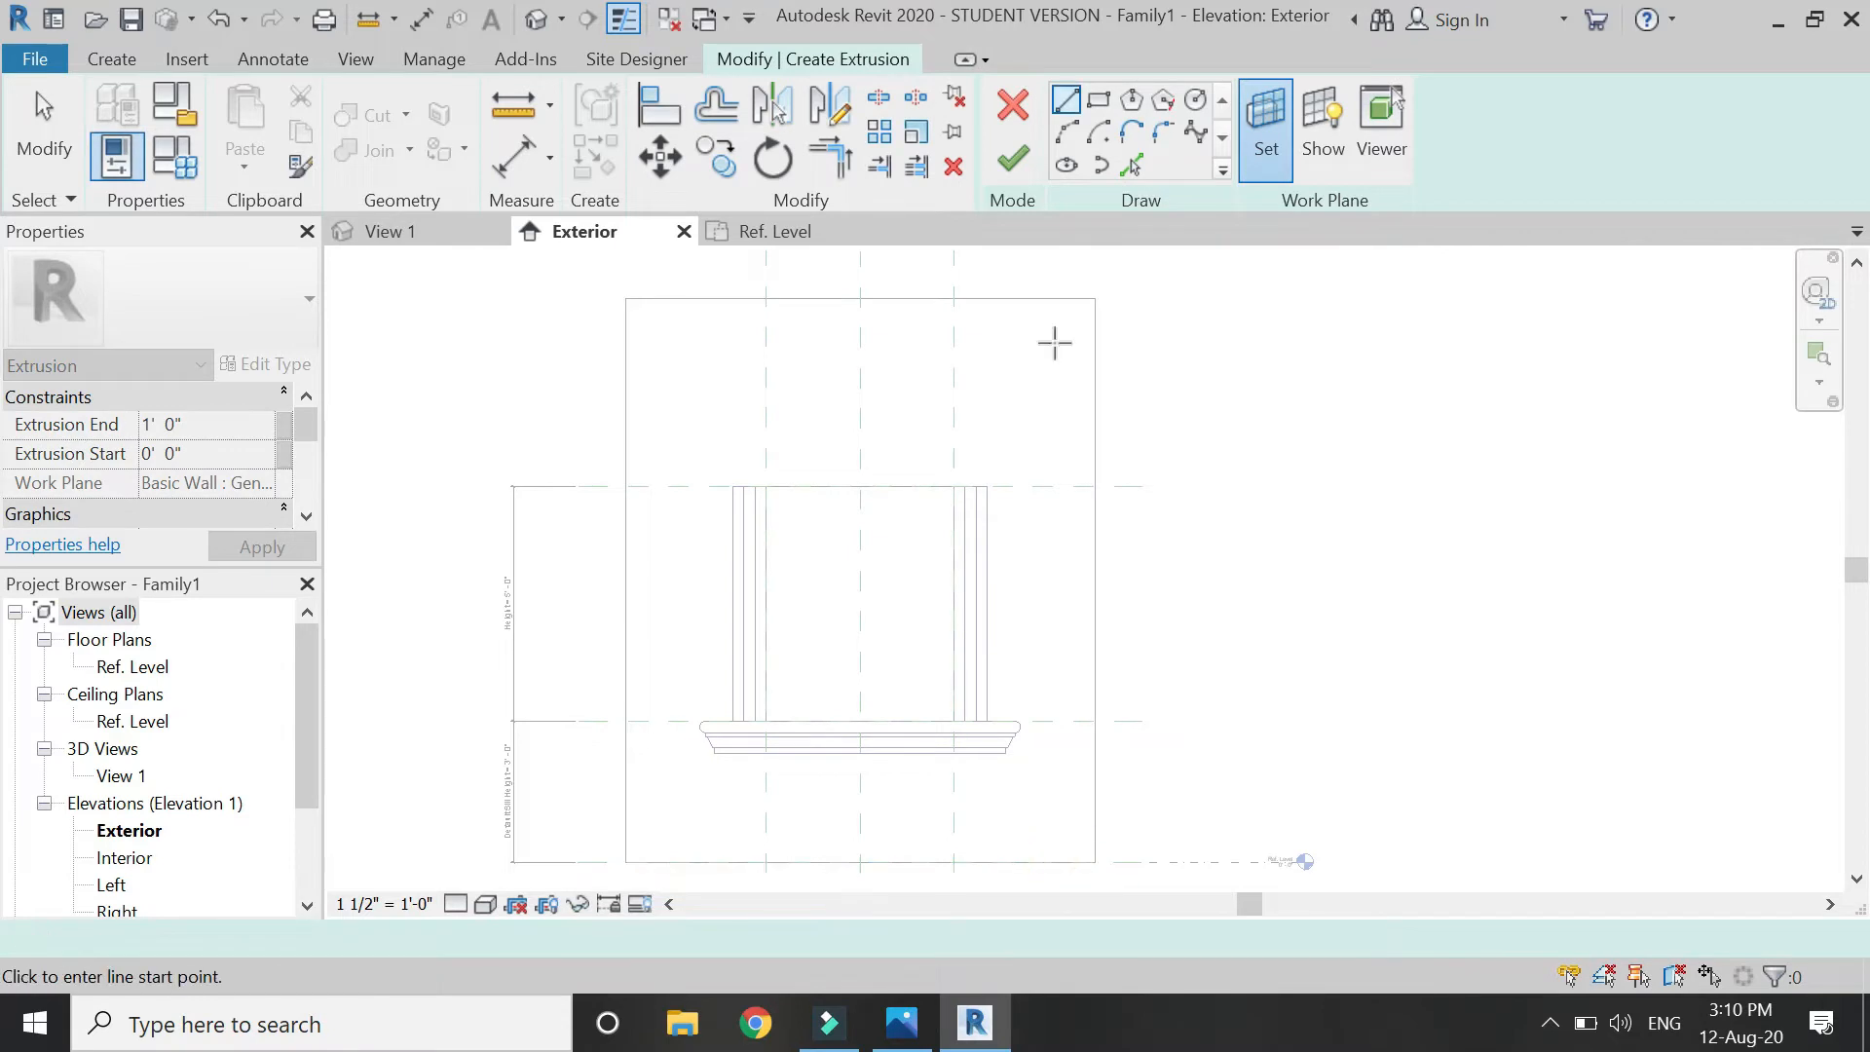
scroll(777, 428, "up", 5)
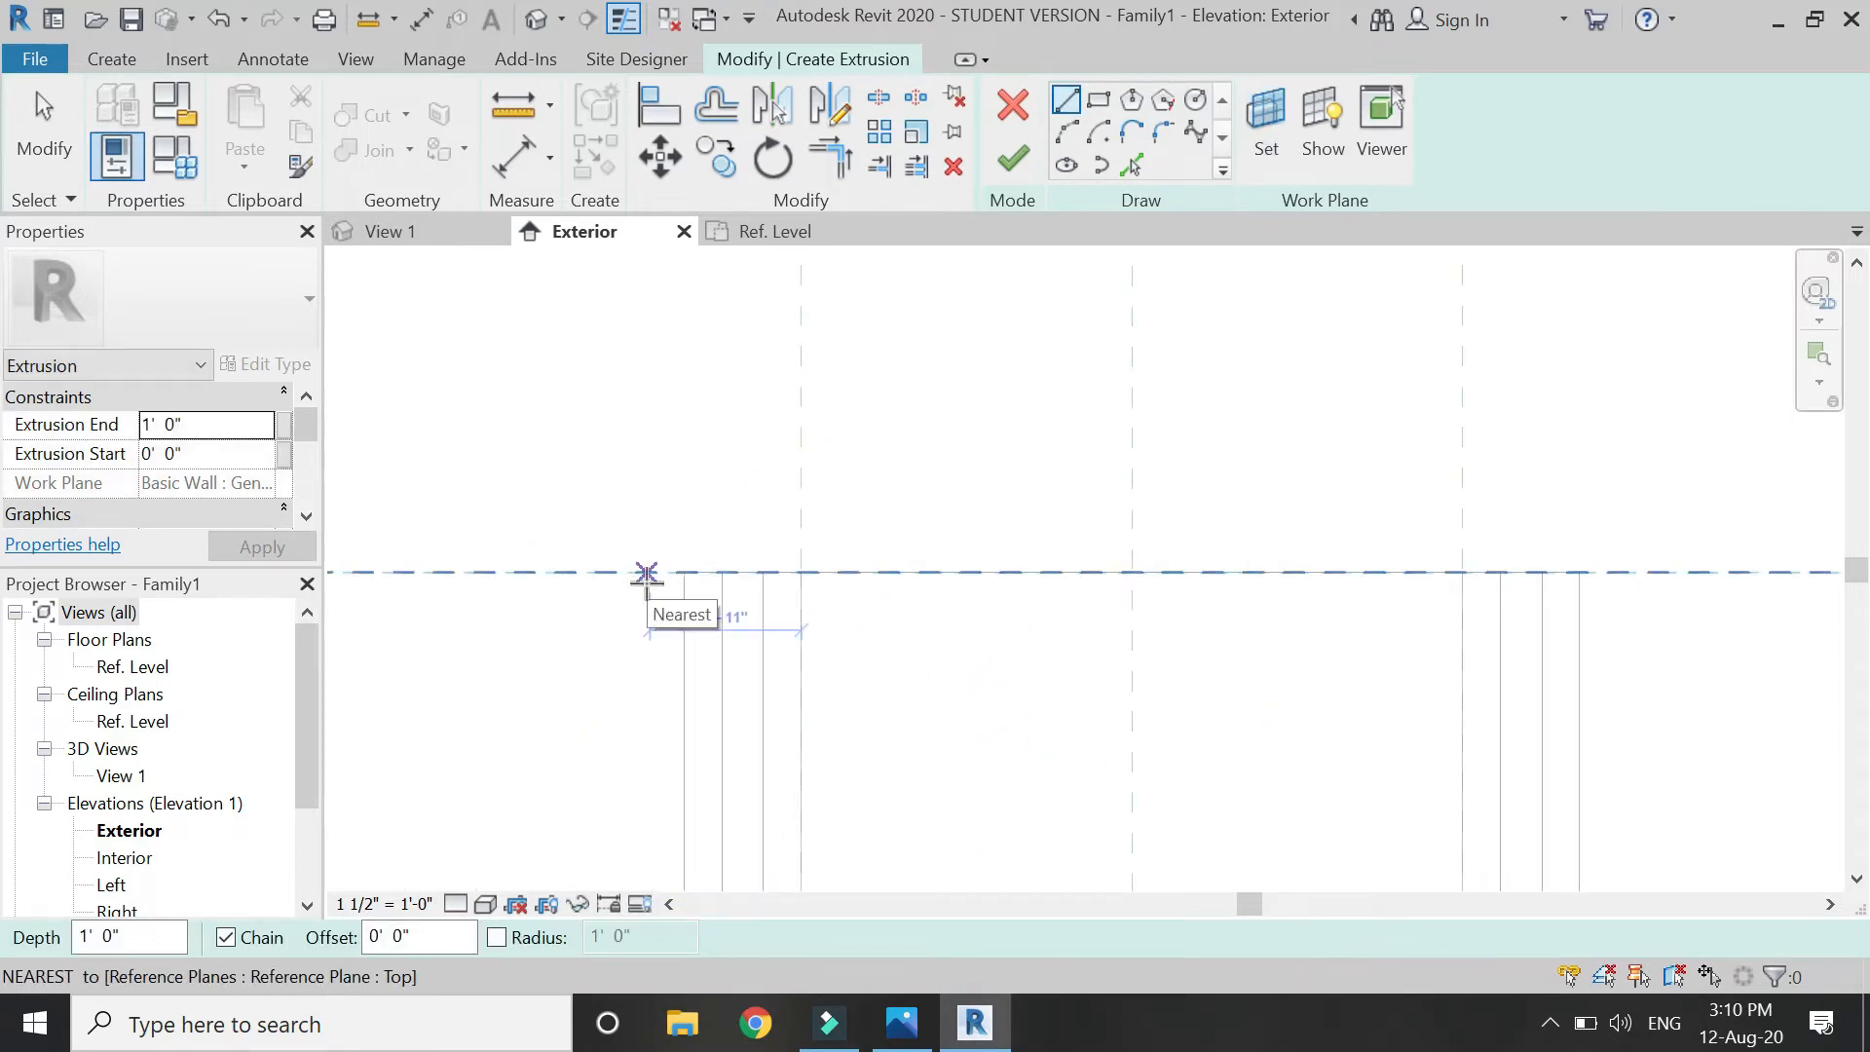
left_click(646, 573)
left_click(800, 573)
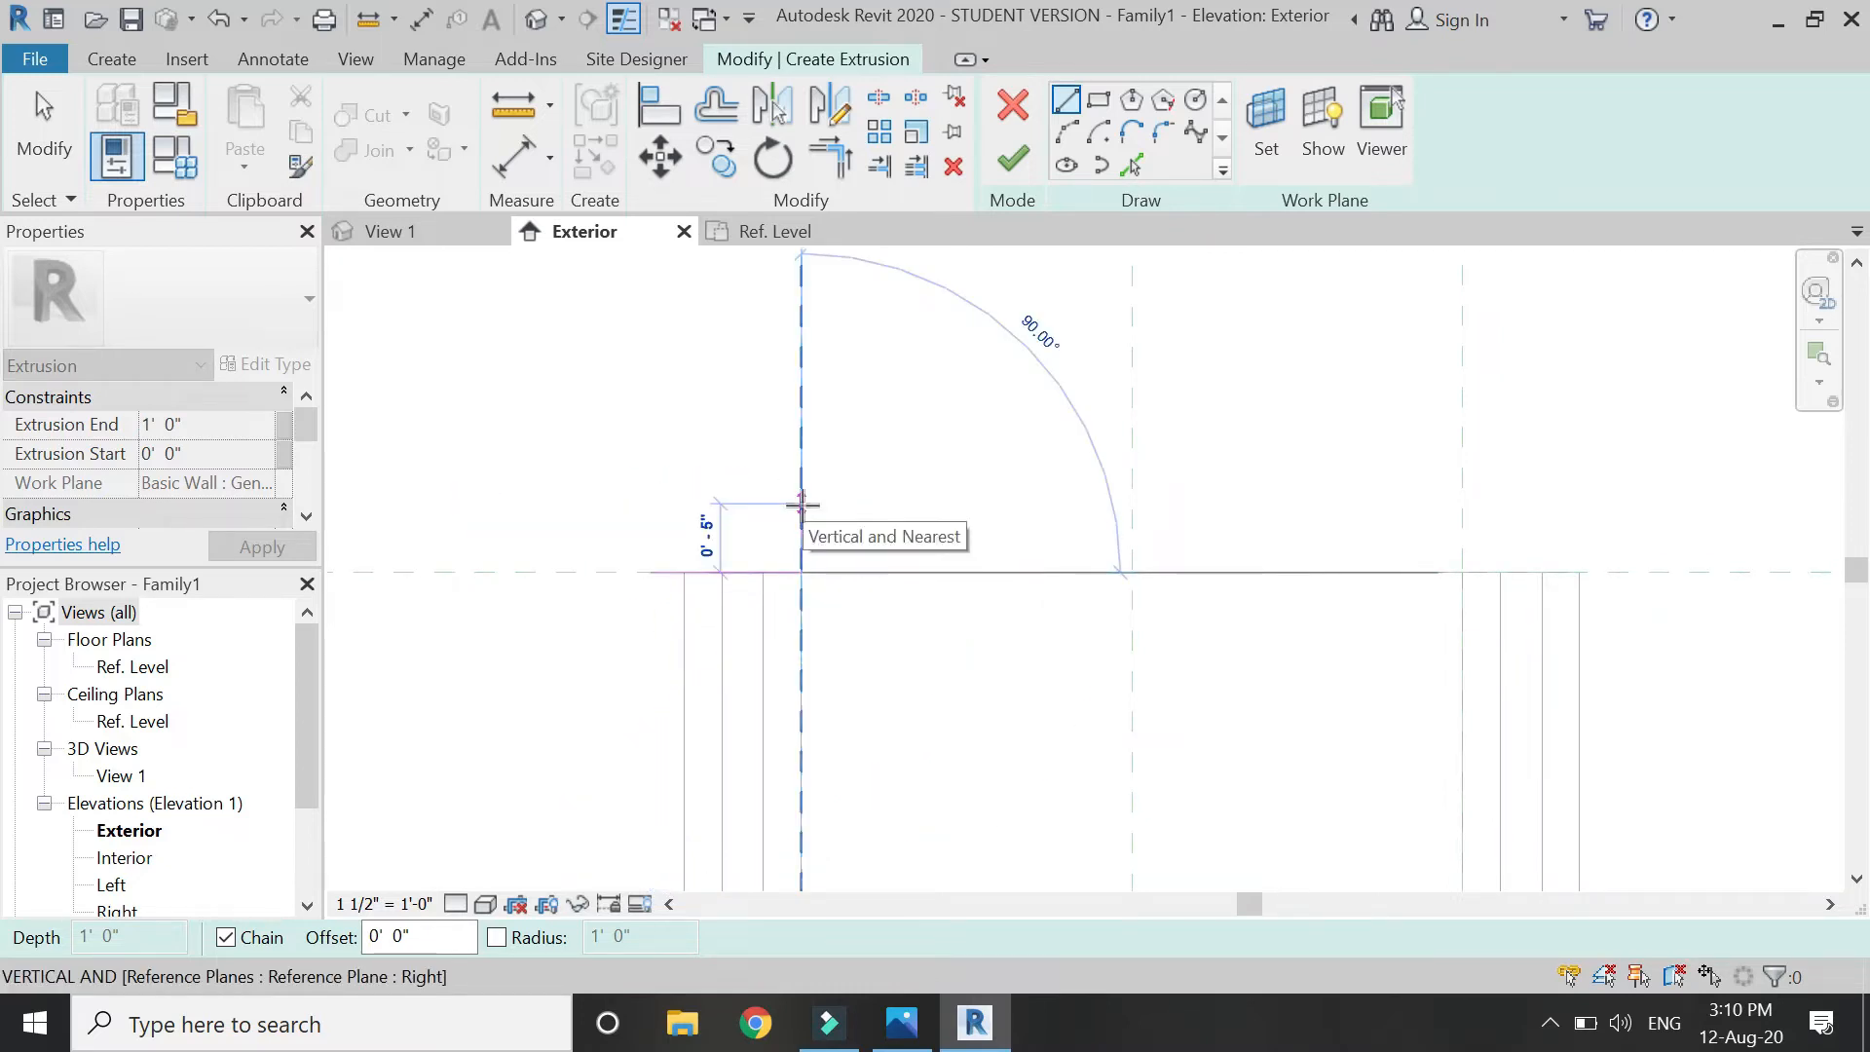
left_click(802, 504)
key("Escape")
key("Escape")
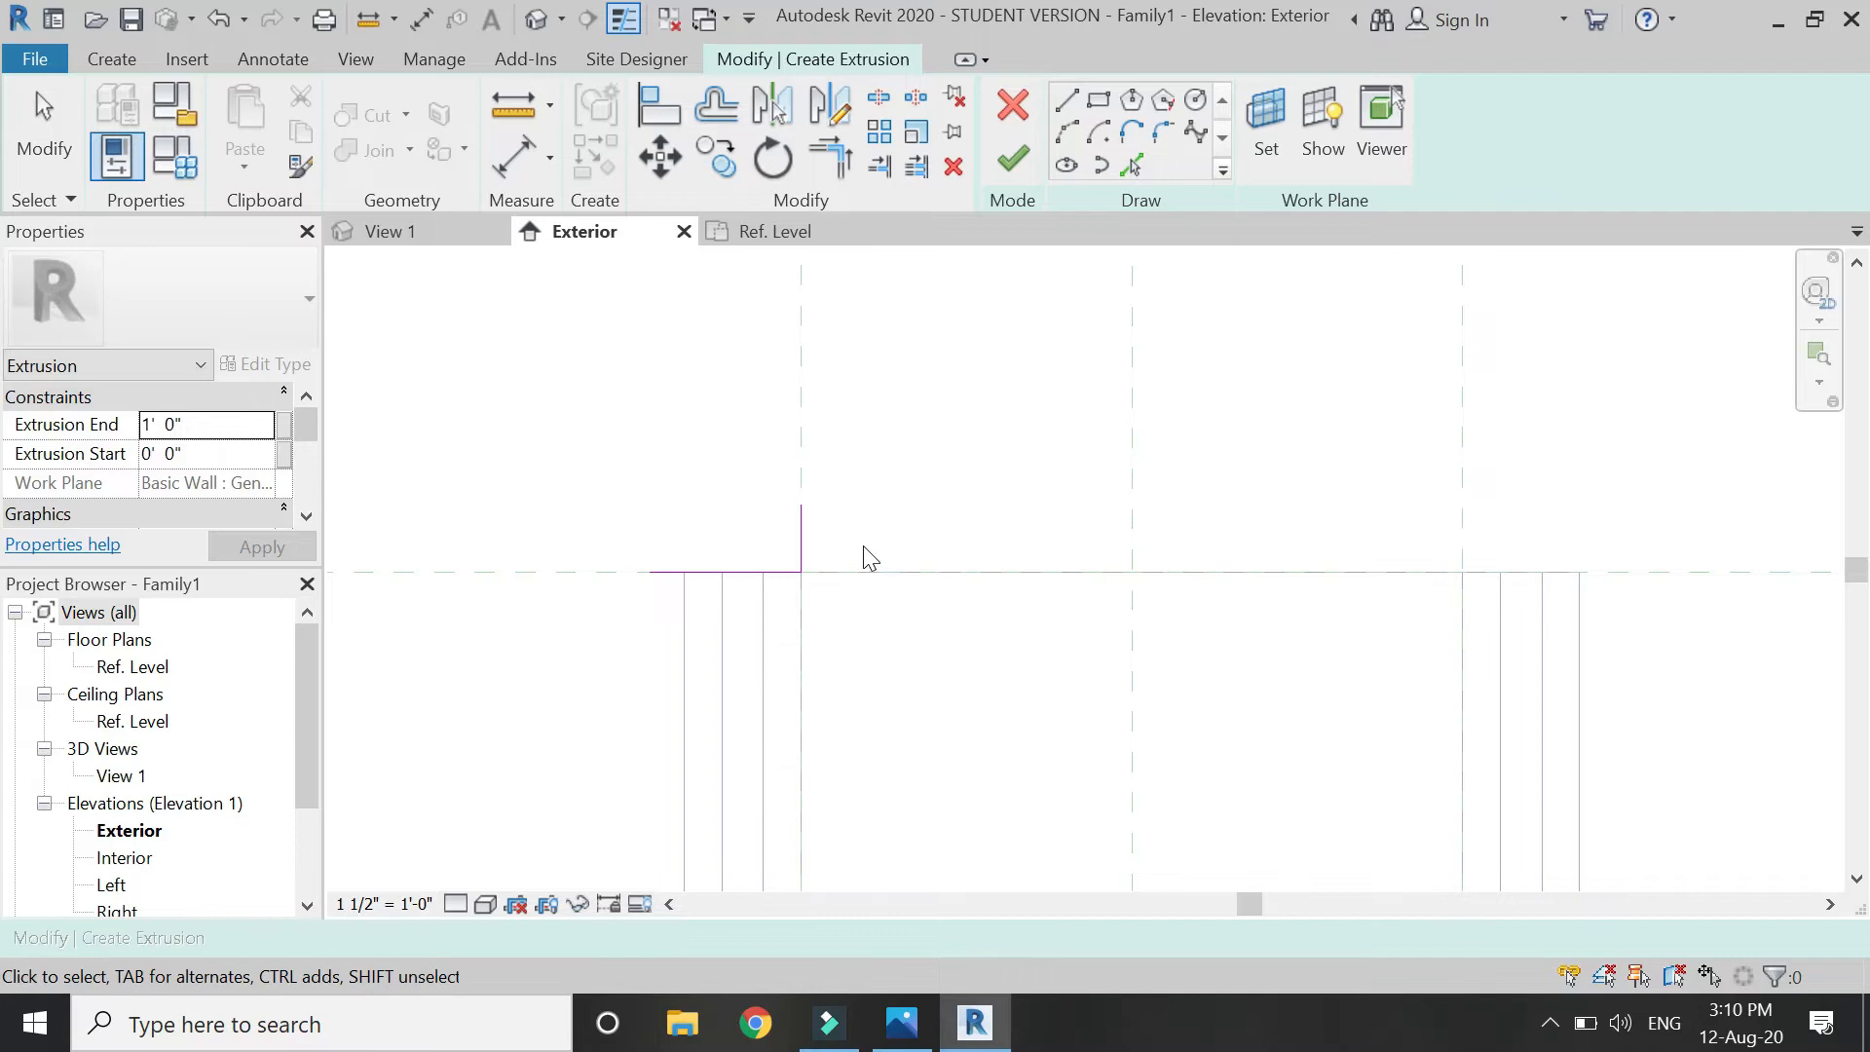
Mirror the ledge and upright about the center plane, then align and lock both sides to reference planes.
left_click_drag(835, 544, 710, 593)
left_click(829, 105)
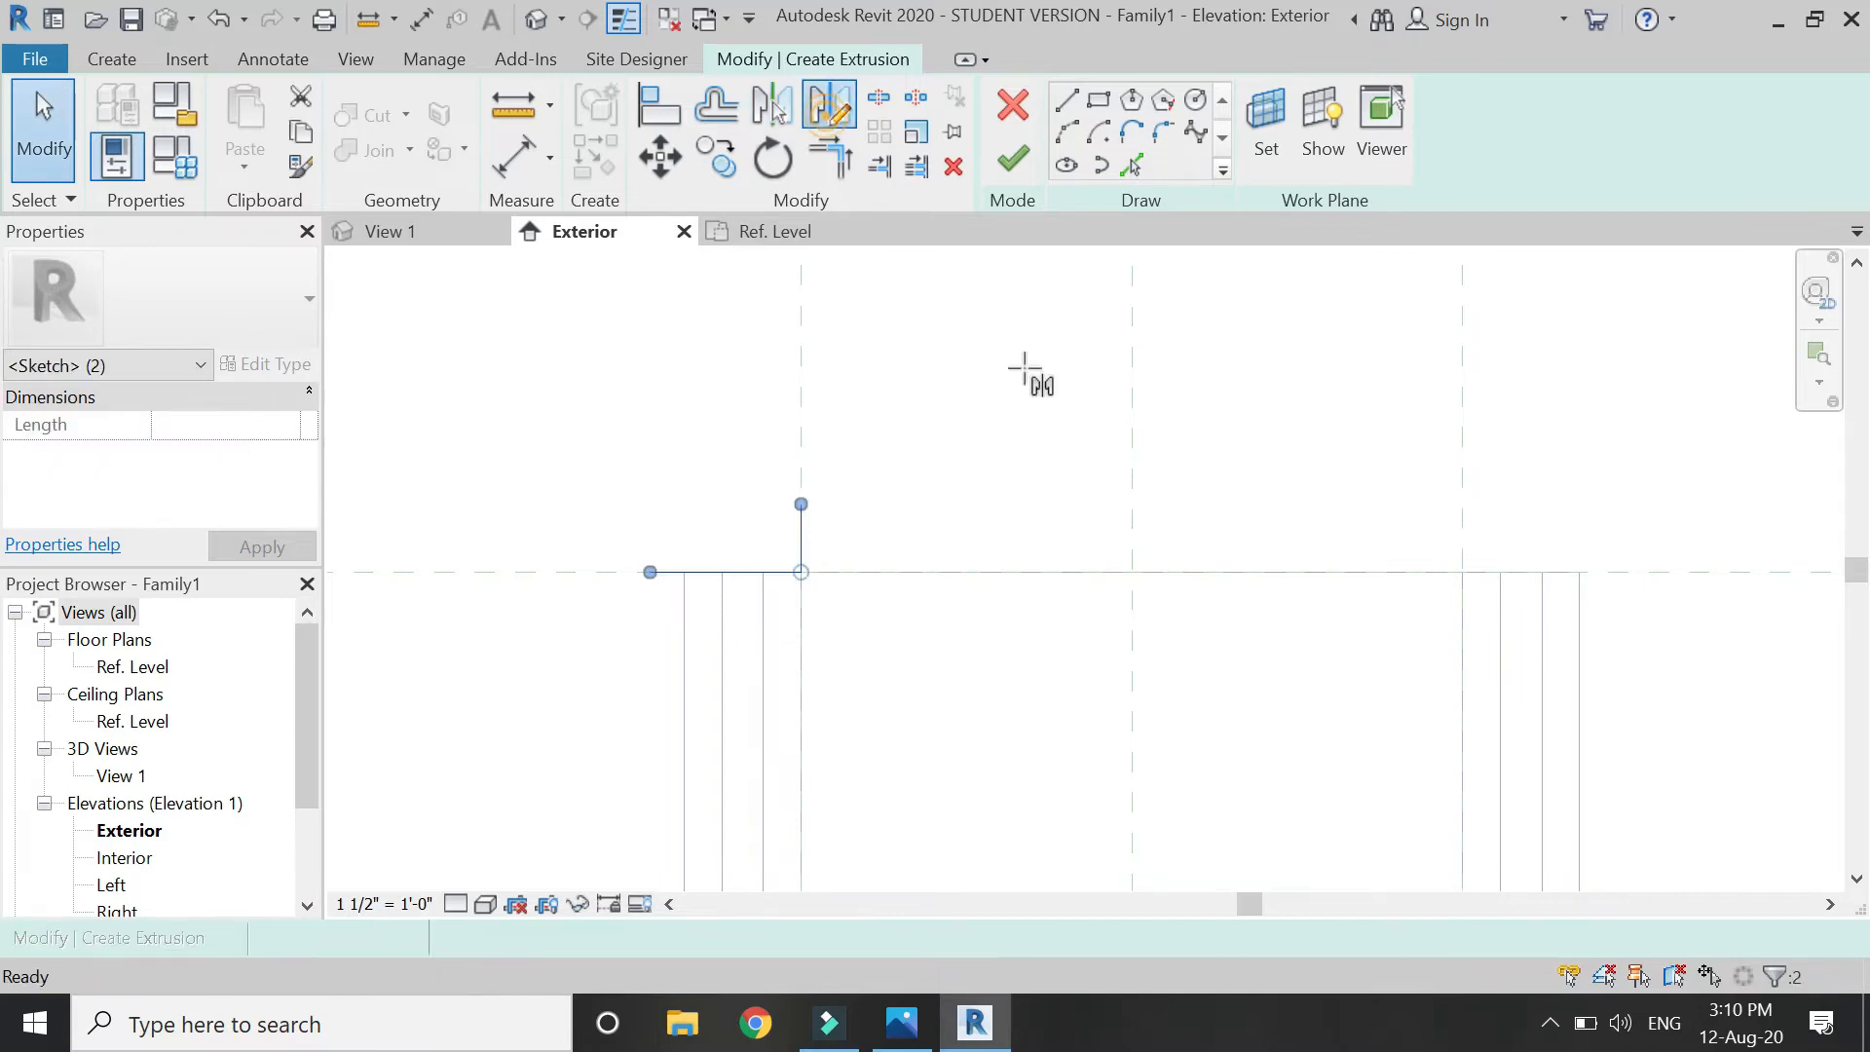
left_click(1132, 488)
left_click(1130, 656)
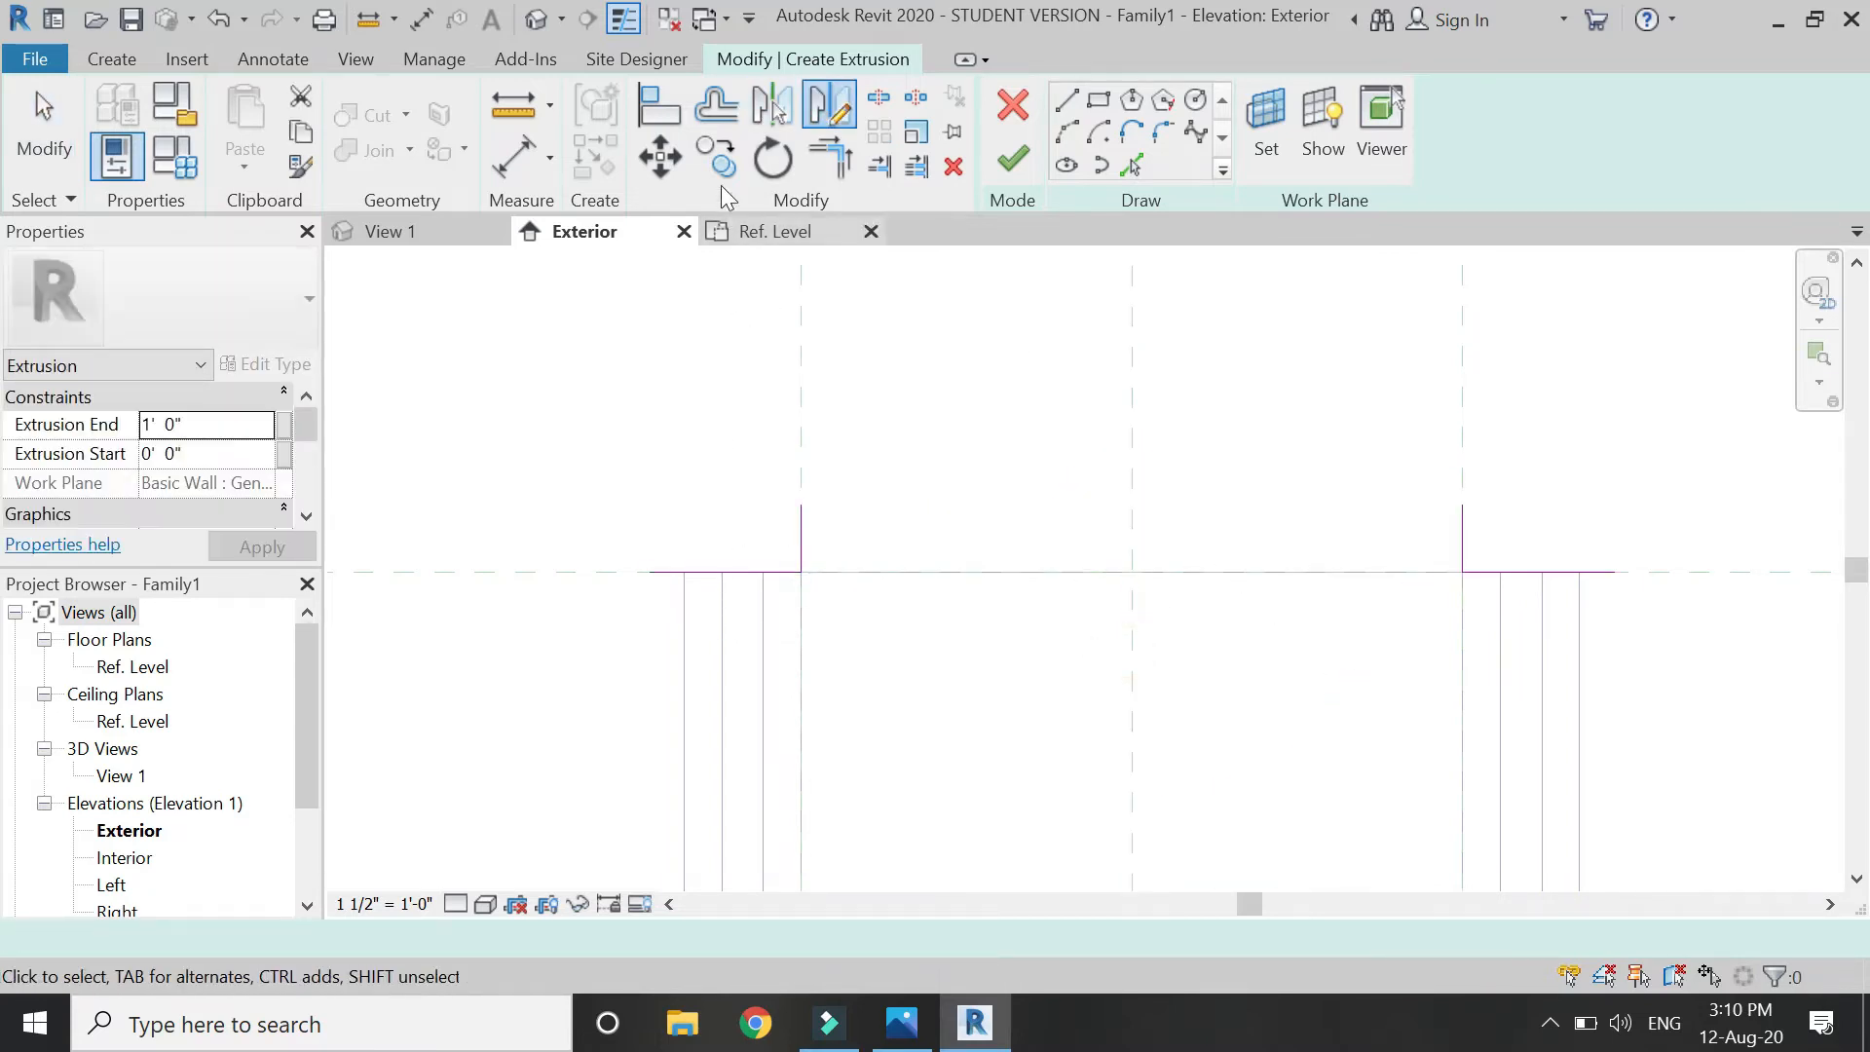
left_click(659, 104)
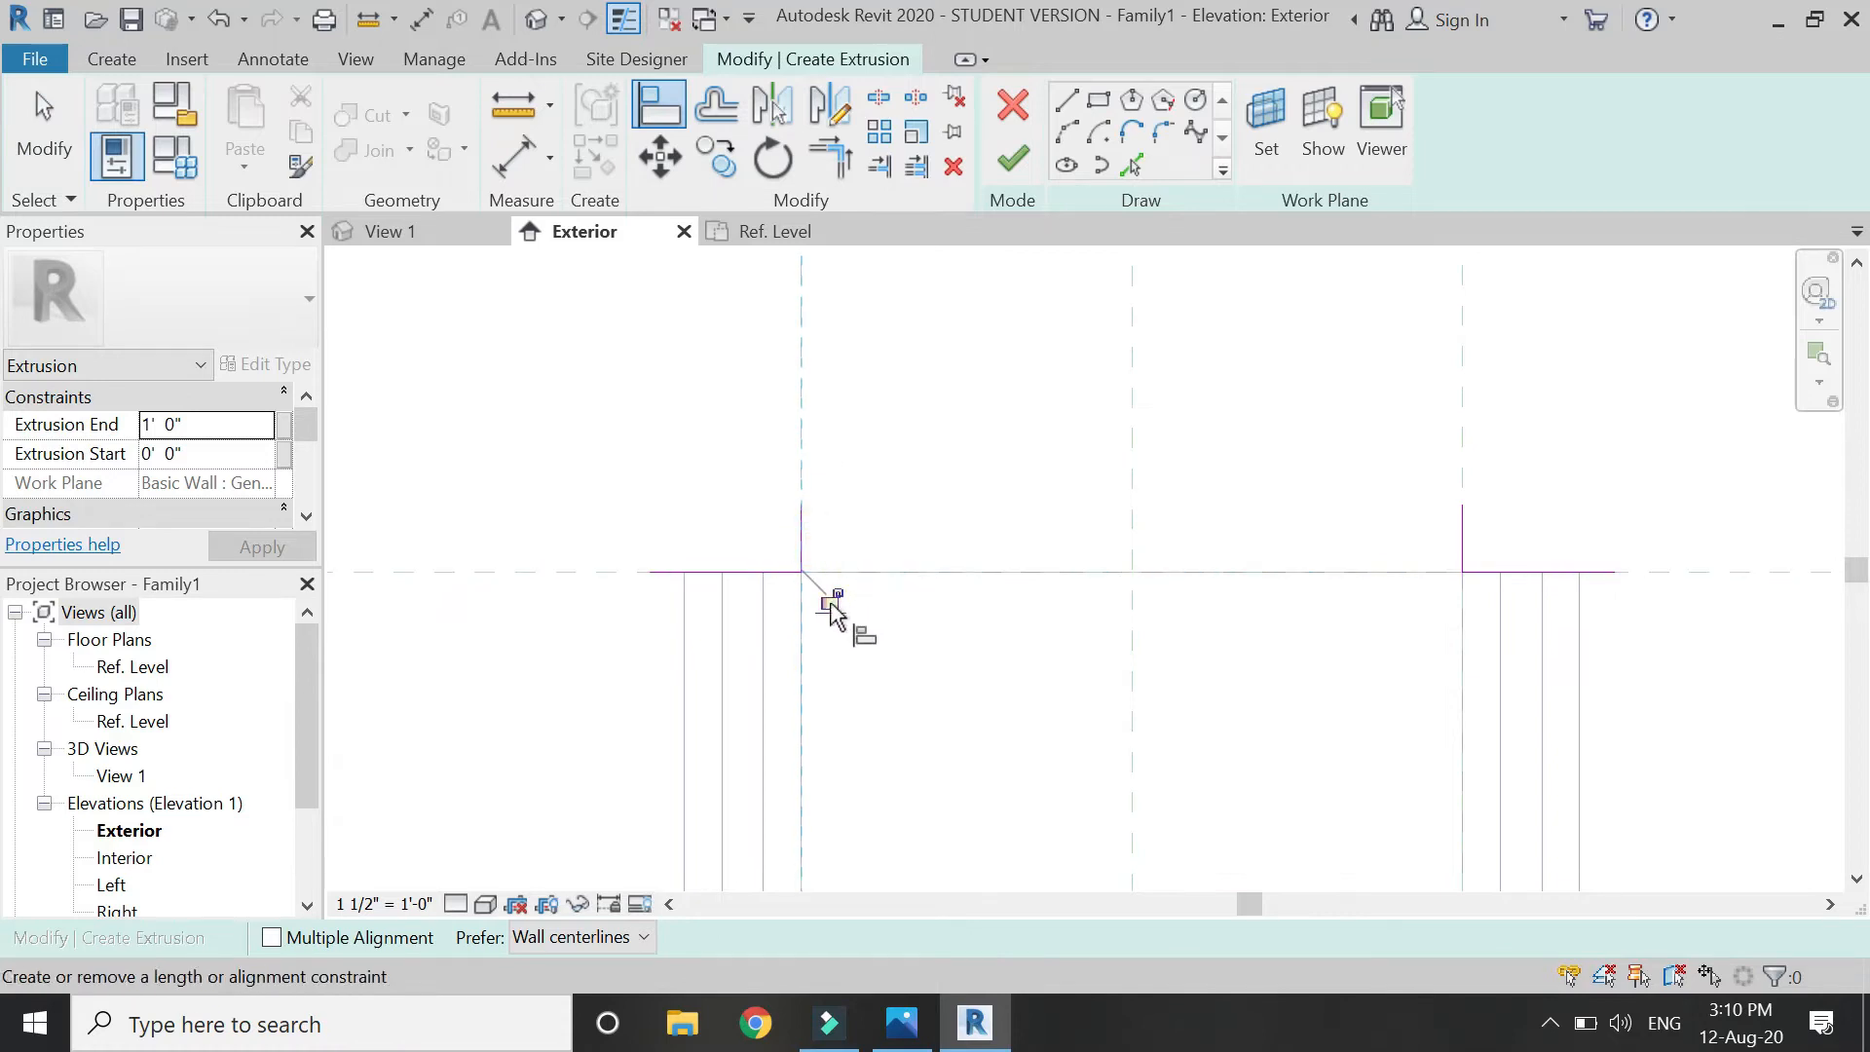
left_click(607, 574)
left_click(1056, 611)
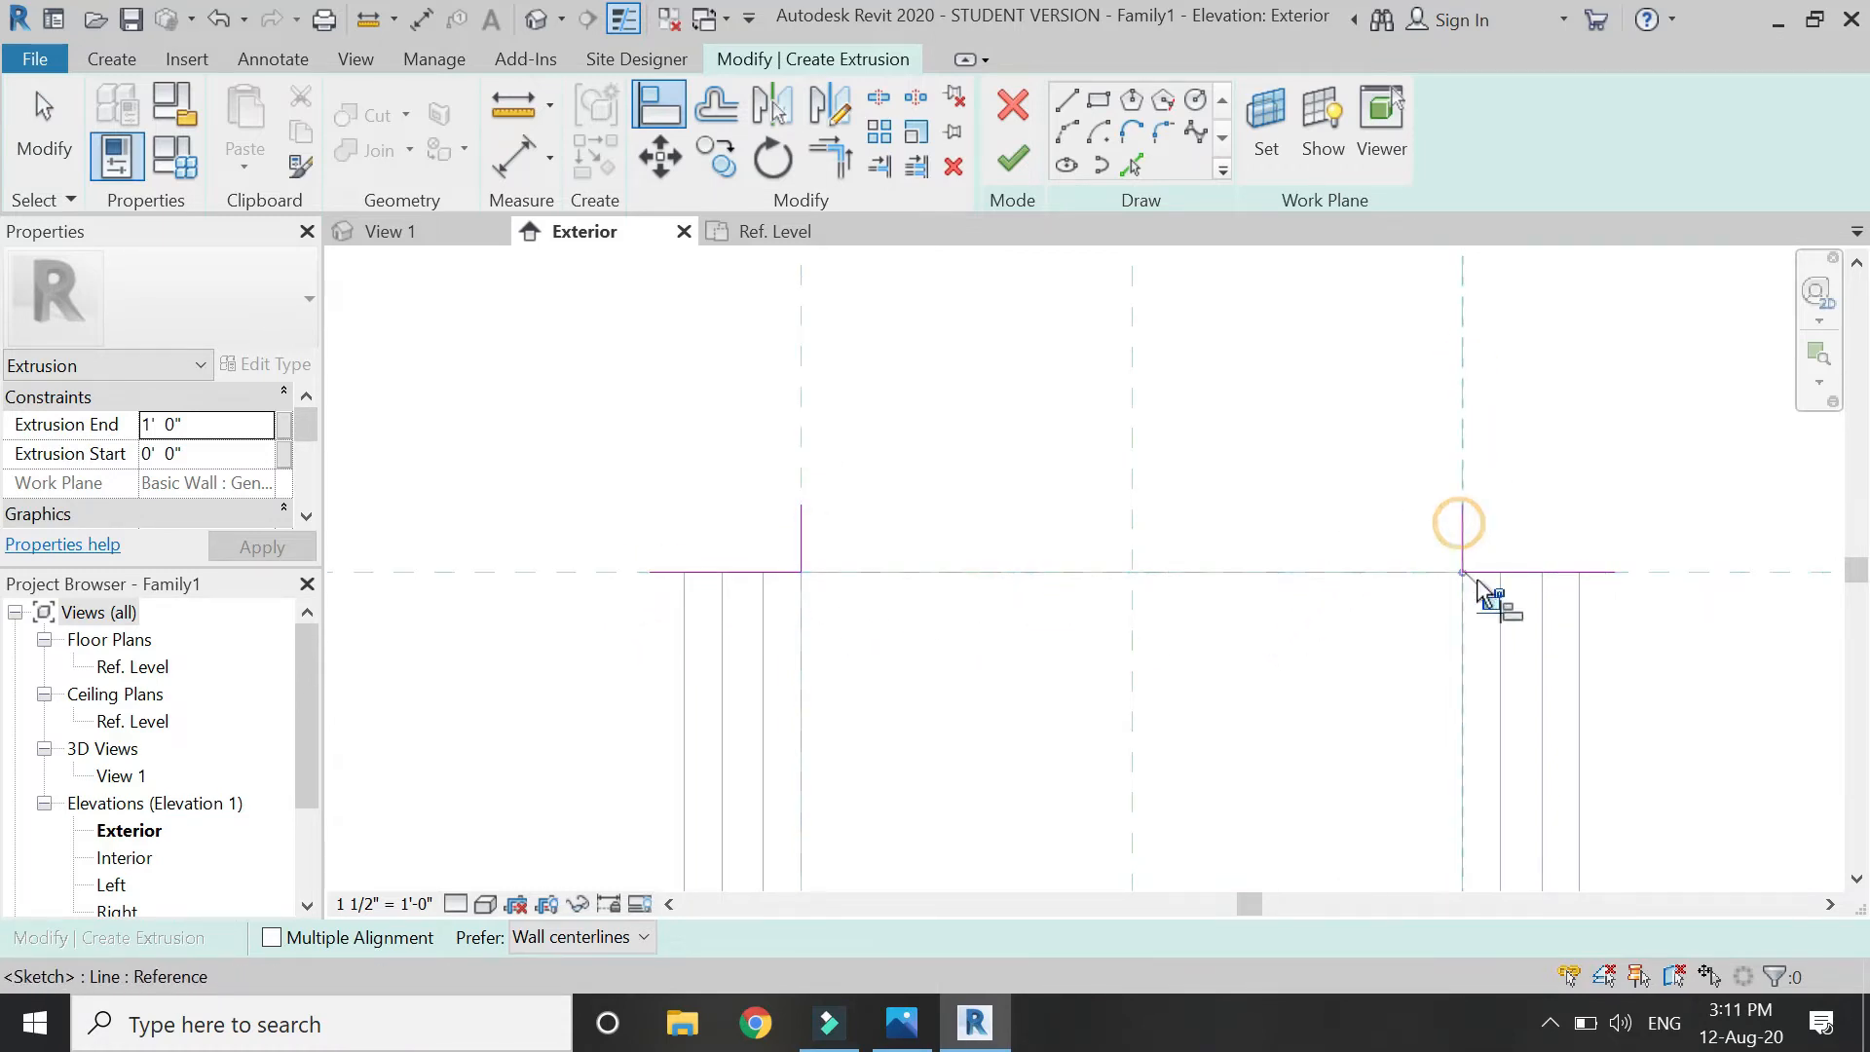
left_click(1694, 570)
left_click(1557, 574)
left_click(1117, 544)
Draw a segmental arc between the two upright tops and lock its ends to the reference planes.
left_click(1072, 146)
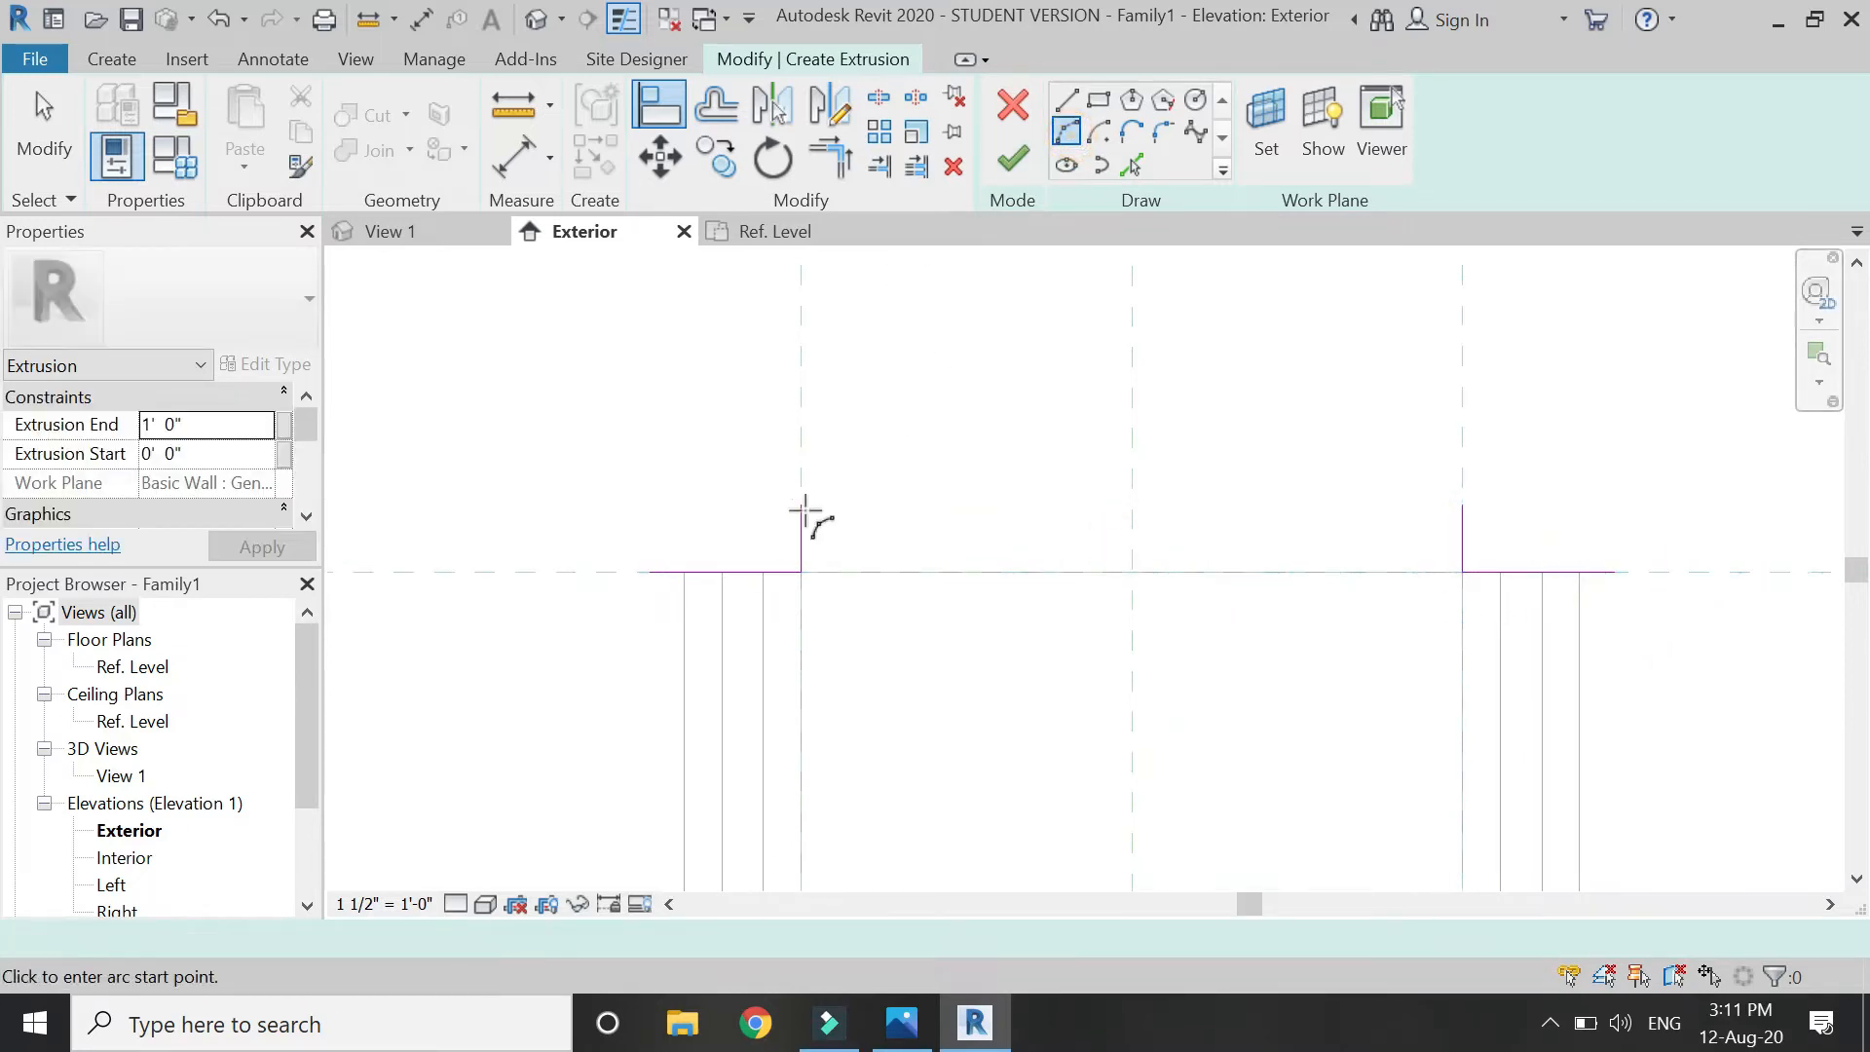
left_click(801, 503)
left_click(1462, 504)
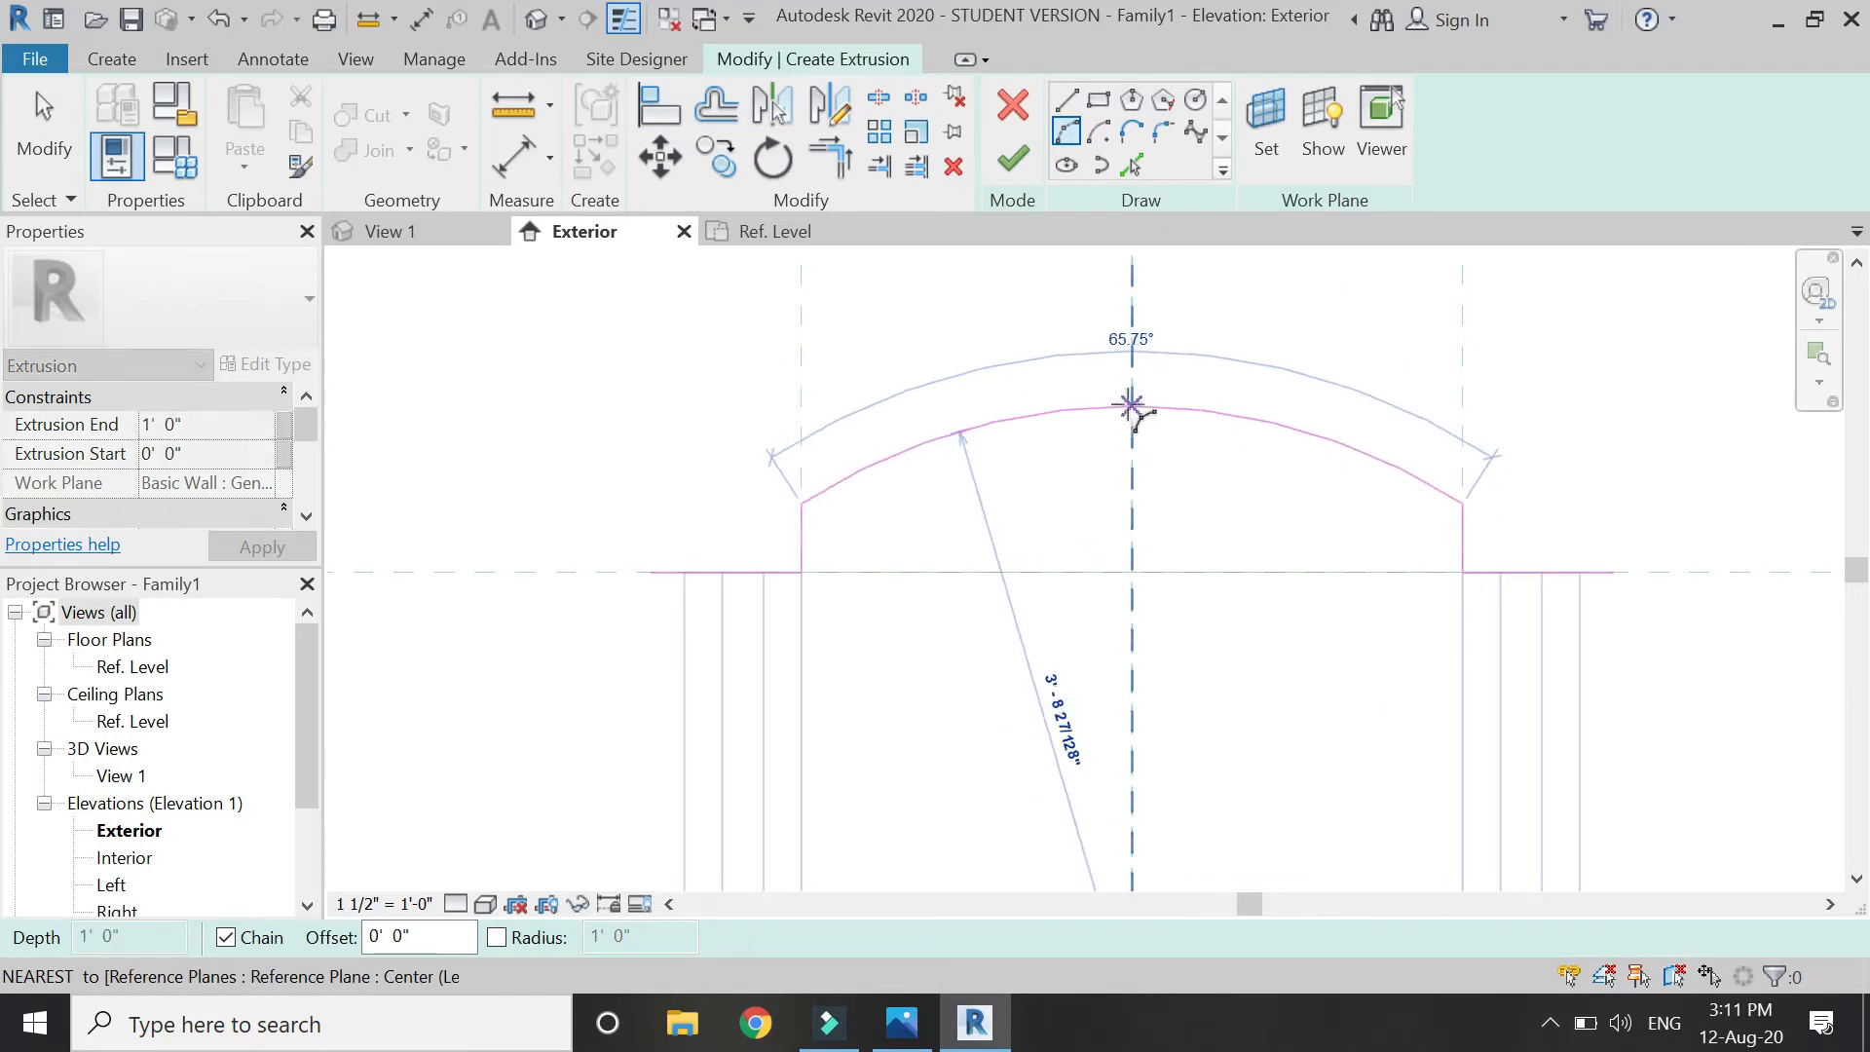
left_click(1130, 403)
key("Escape")
key("Escape")
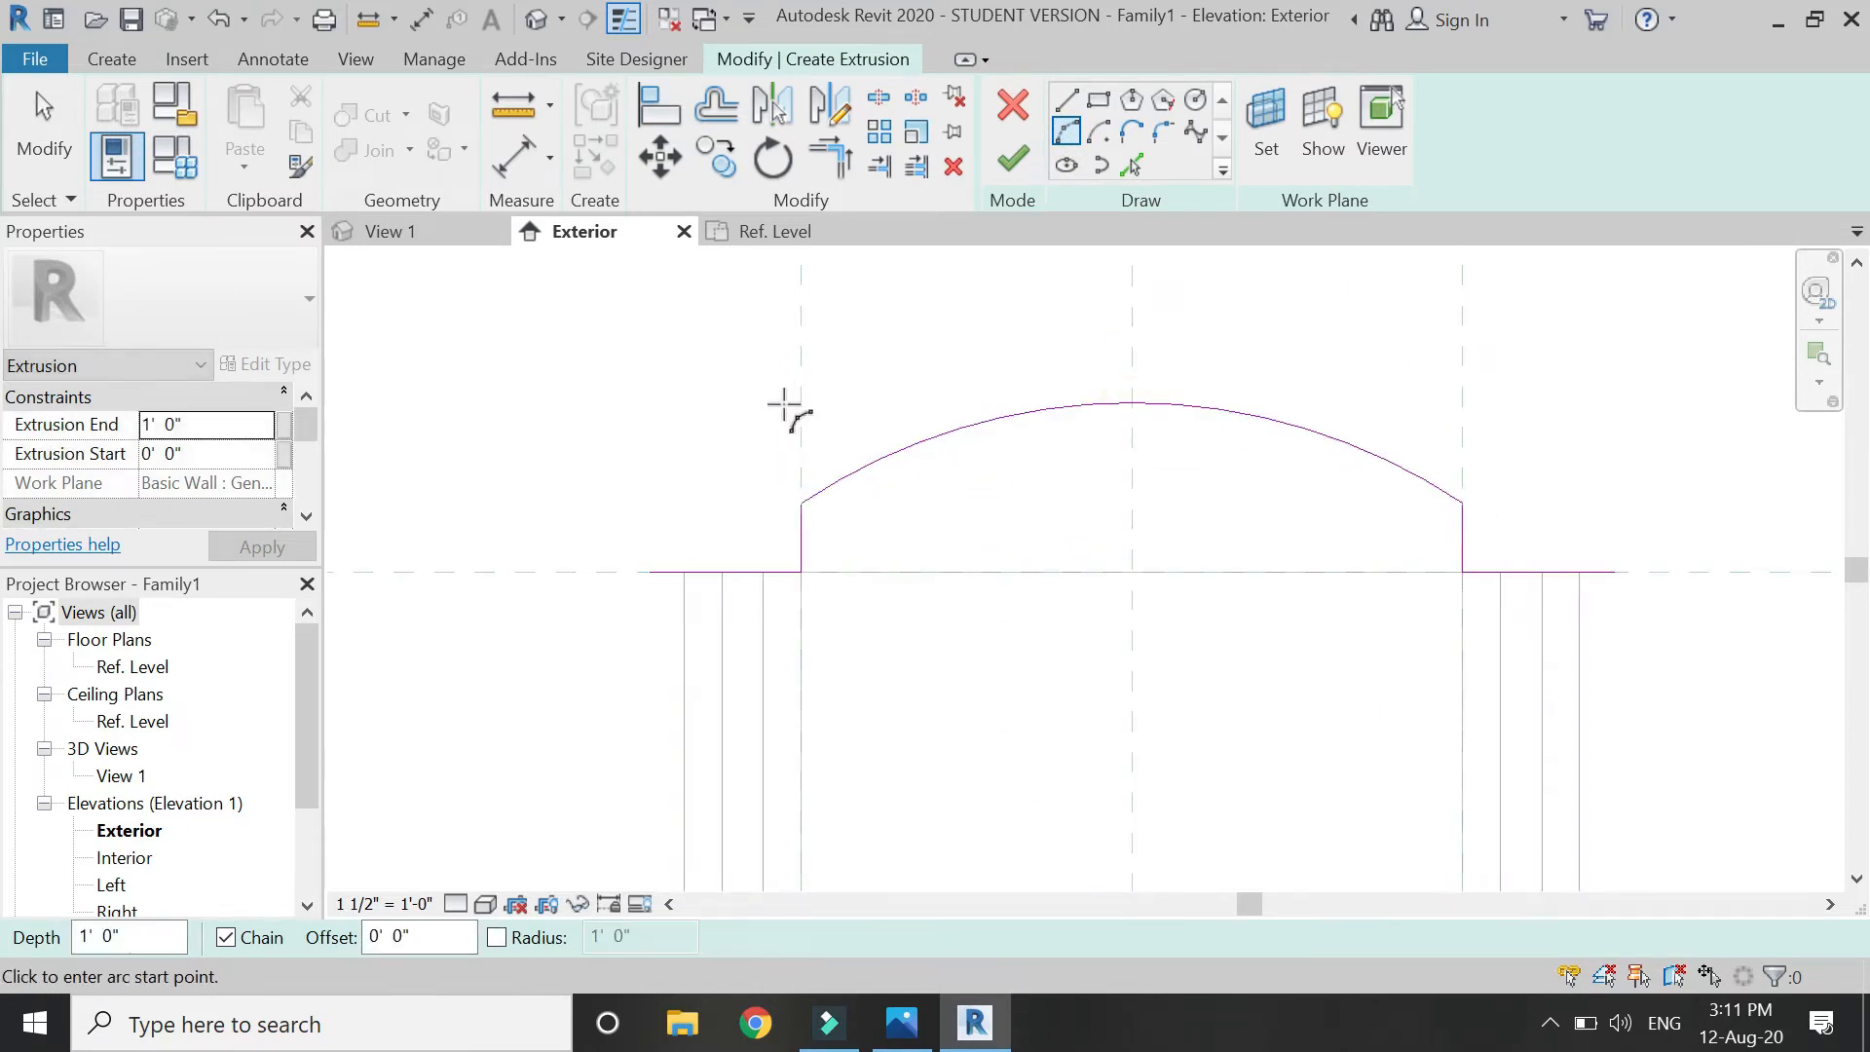
left_click(658, 107)
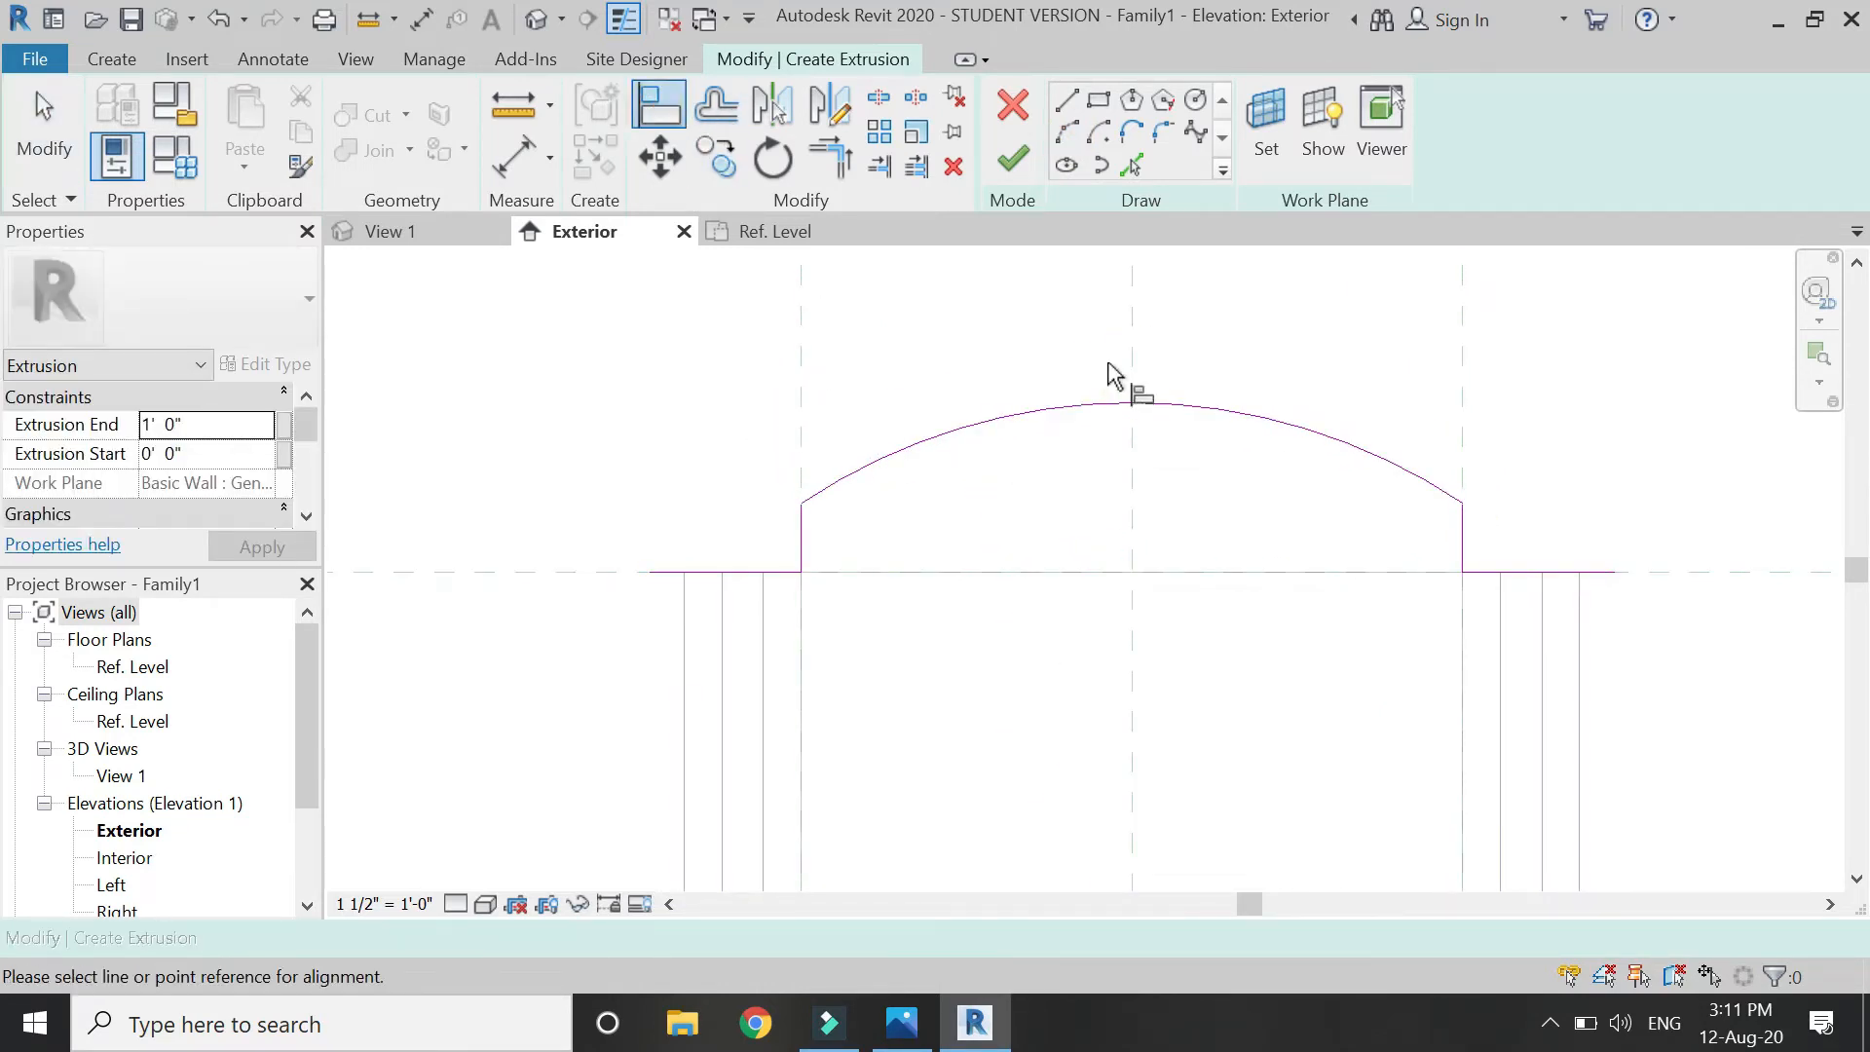
left_click(798, 507)
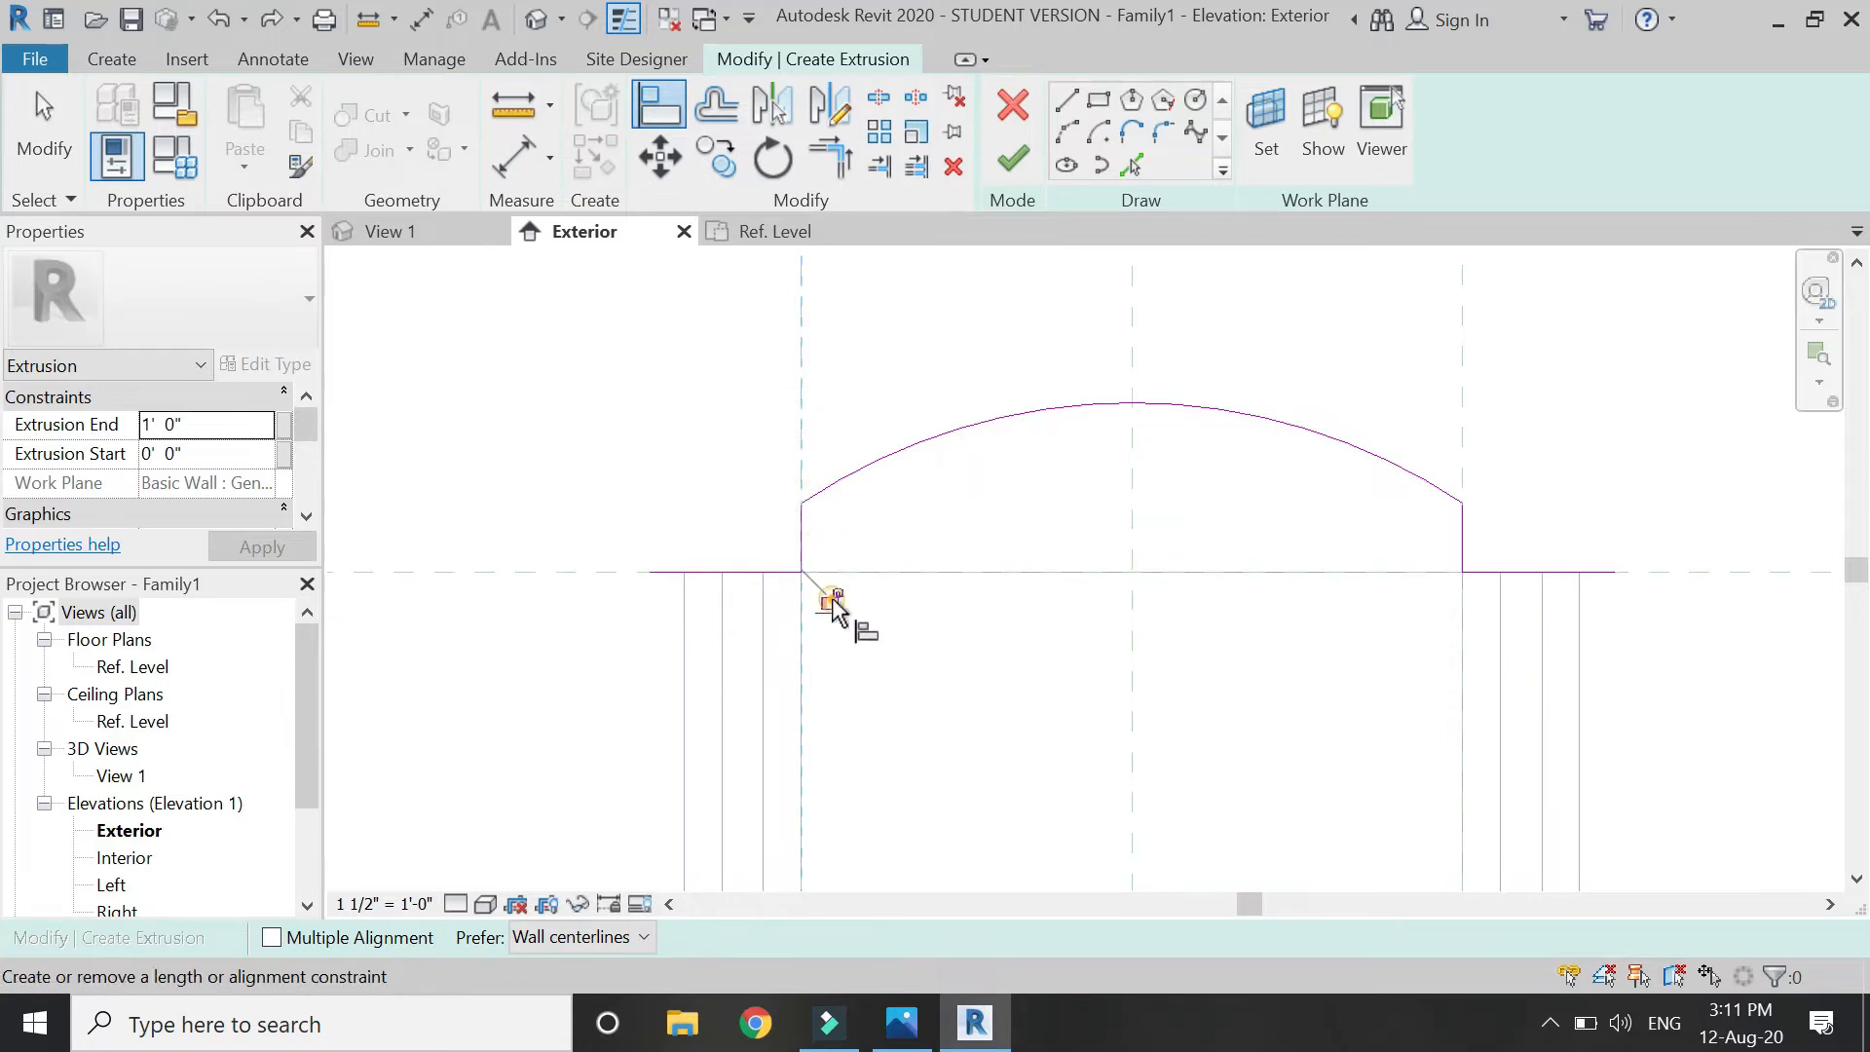
left_click(1464, 393)
left_click(1467, 504)
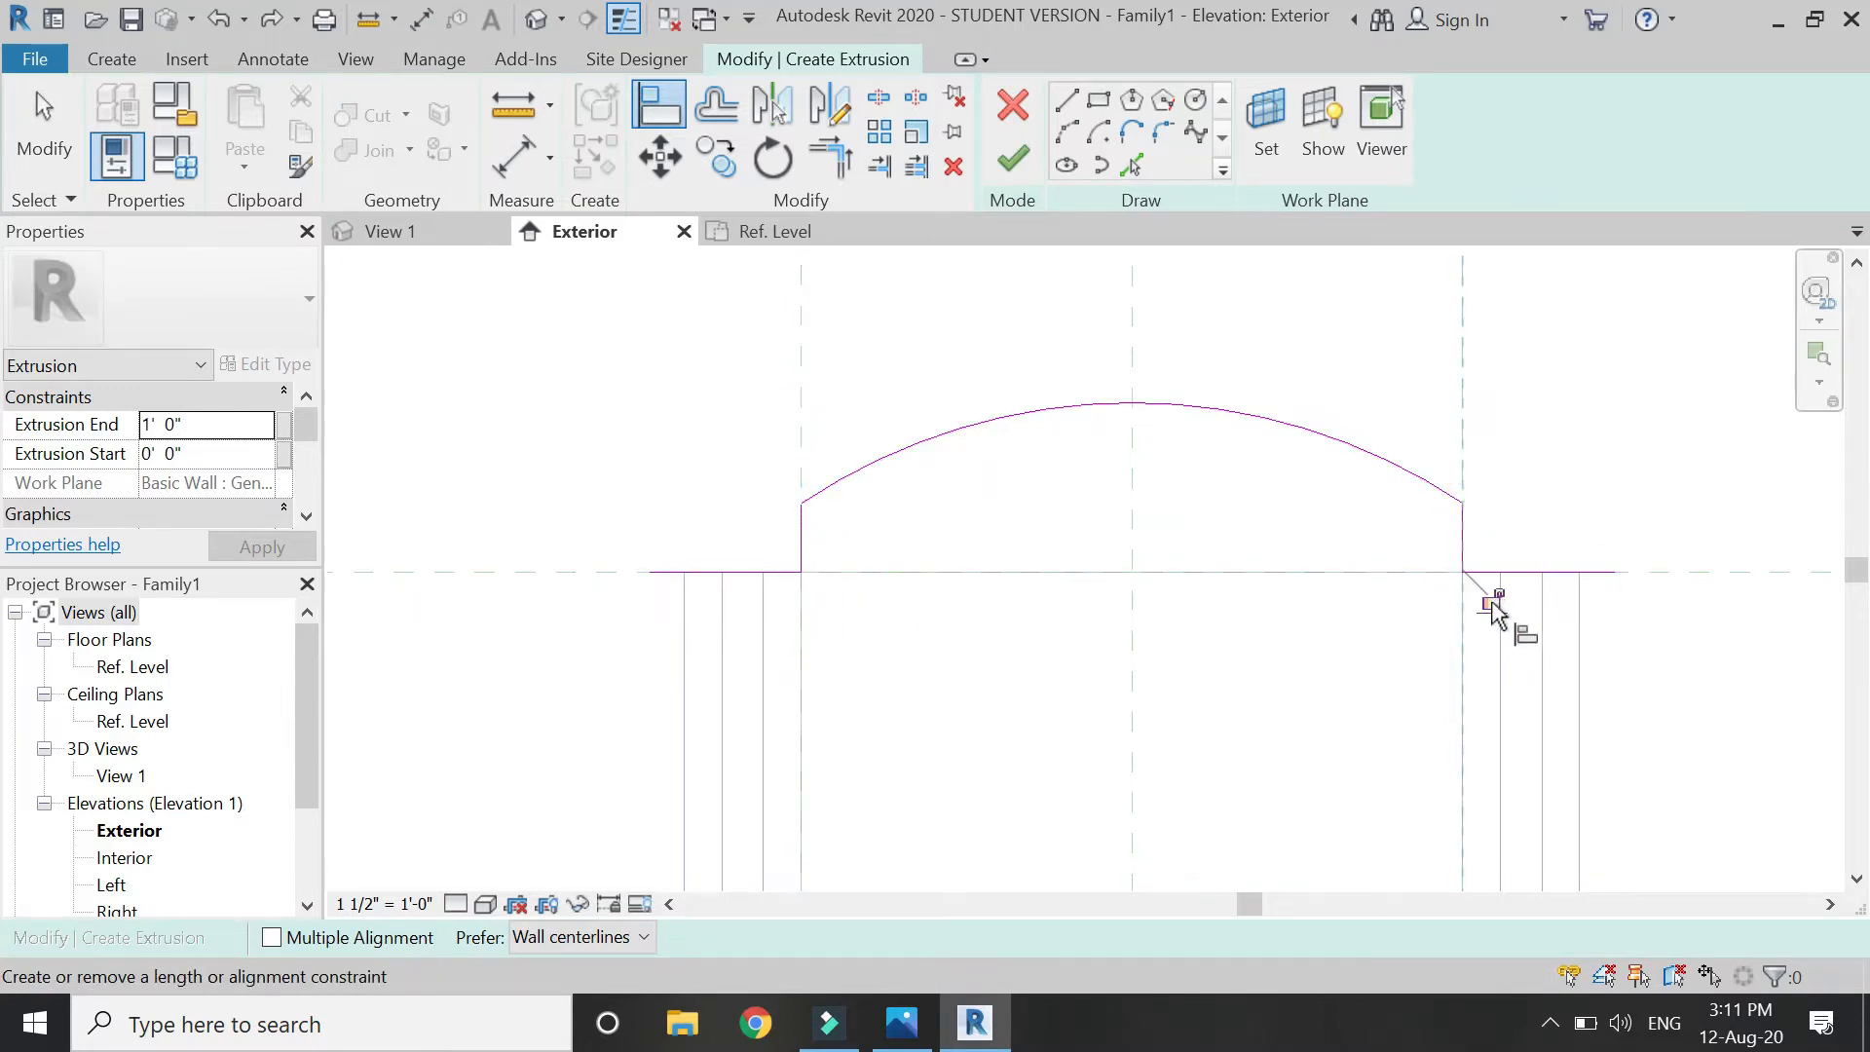
key("Escape")
key("Escape")
left_click(716, 107)
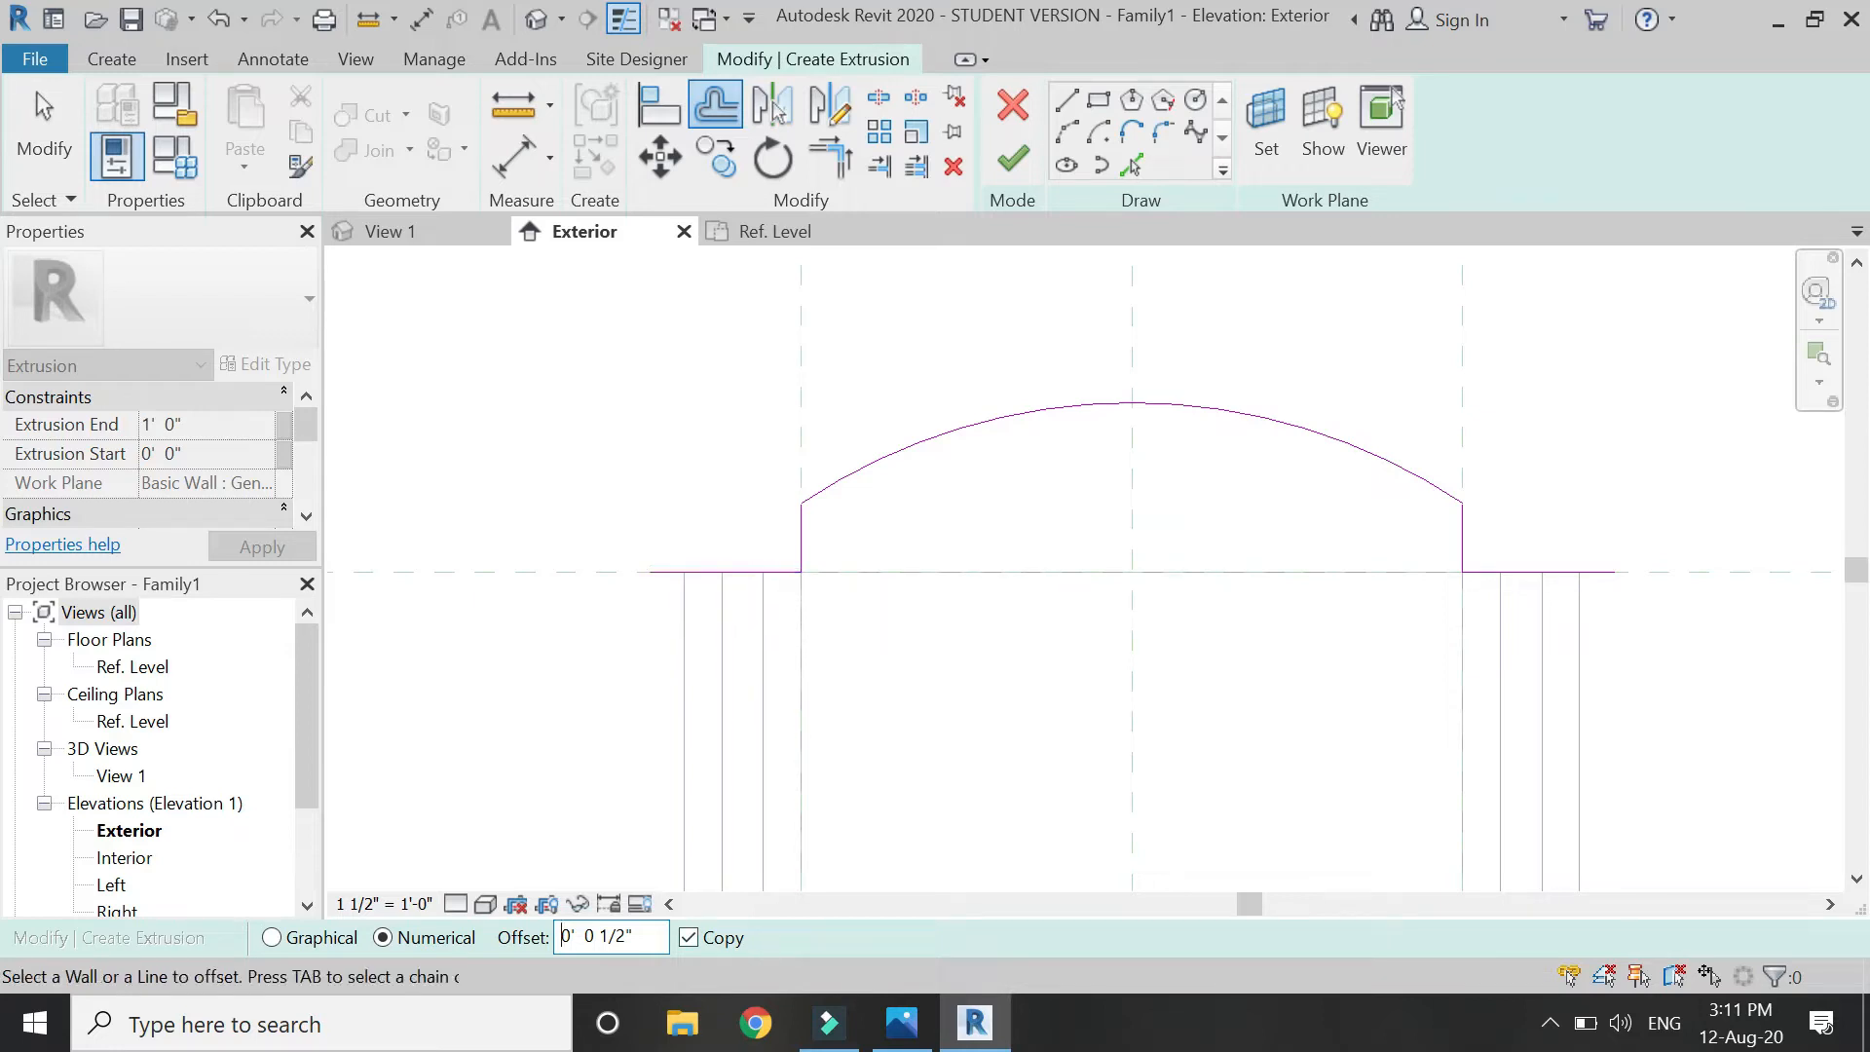
Offset both ledge lines, both uprights and the arc outward by 1".
type("1")
key("Return")
left_click(697, 573)
left_click(793, 533)
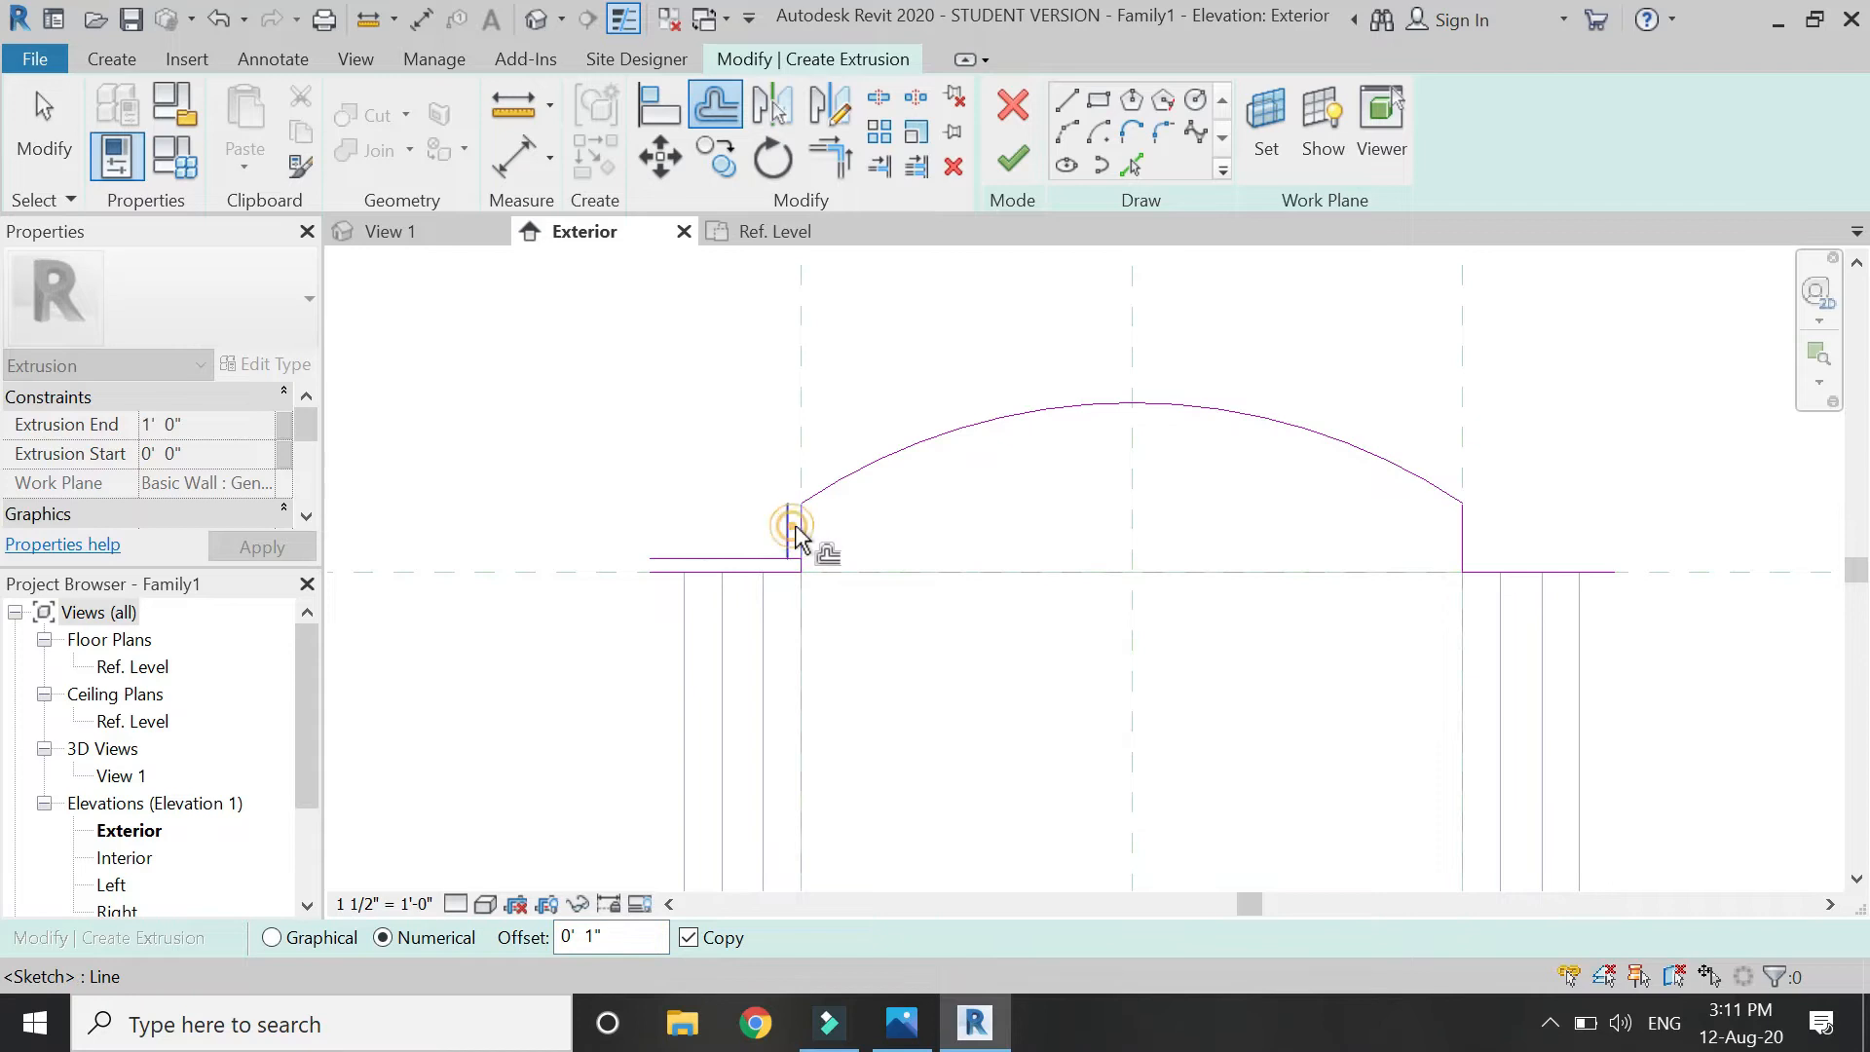
left_click(867, 479)
left_click(1464, 535)
left_click(1544, 573)
Trim the offset uprights and ledge lines into clean corners on both sides.
scroll(1563, 596, "up", 2)
key("t")
scroll(1510, 546, "up", 2)
key("r")
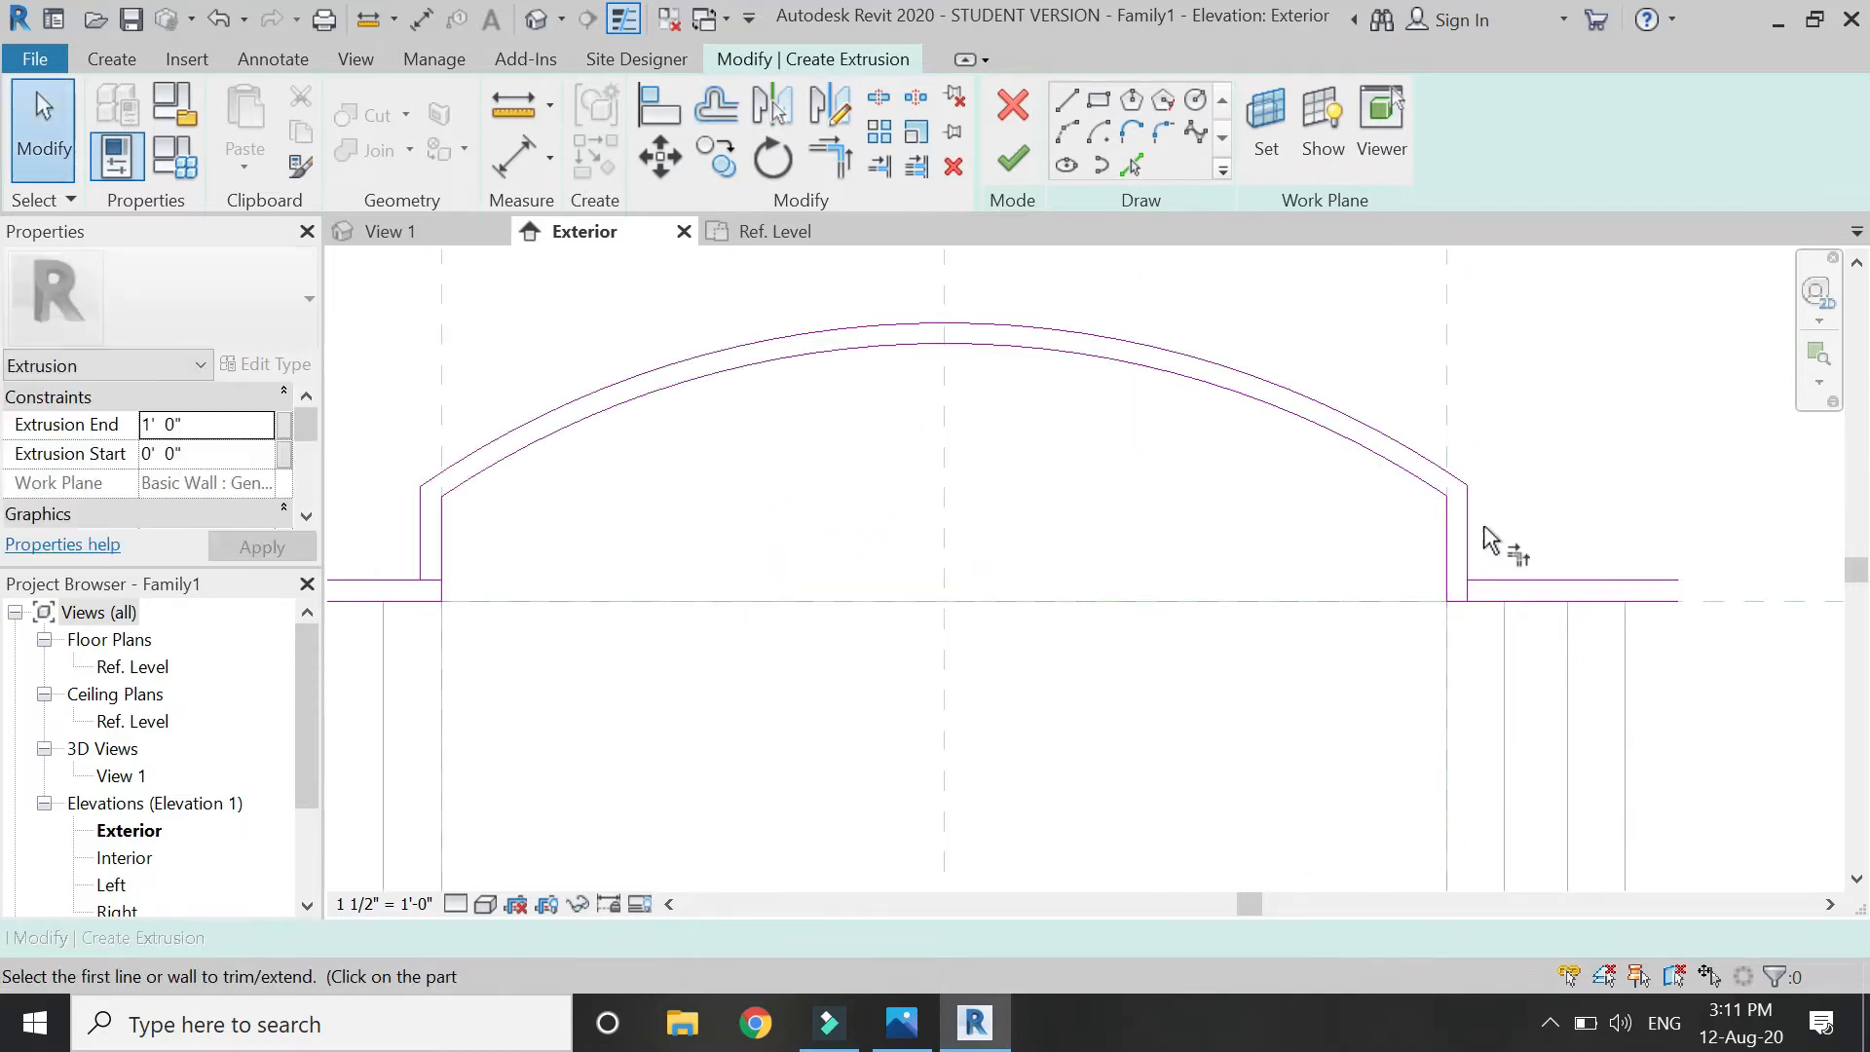
left_click(1507, 582)
scroll(791, 620, "up", 2)
left_click(819, 569)
left_click(814, 582)
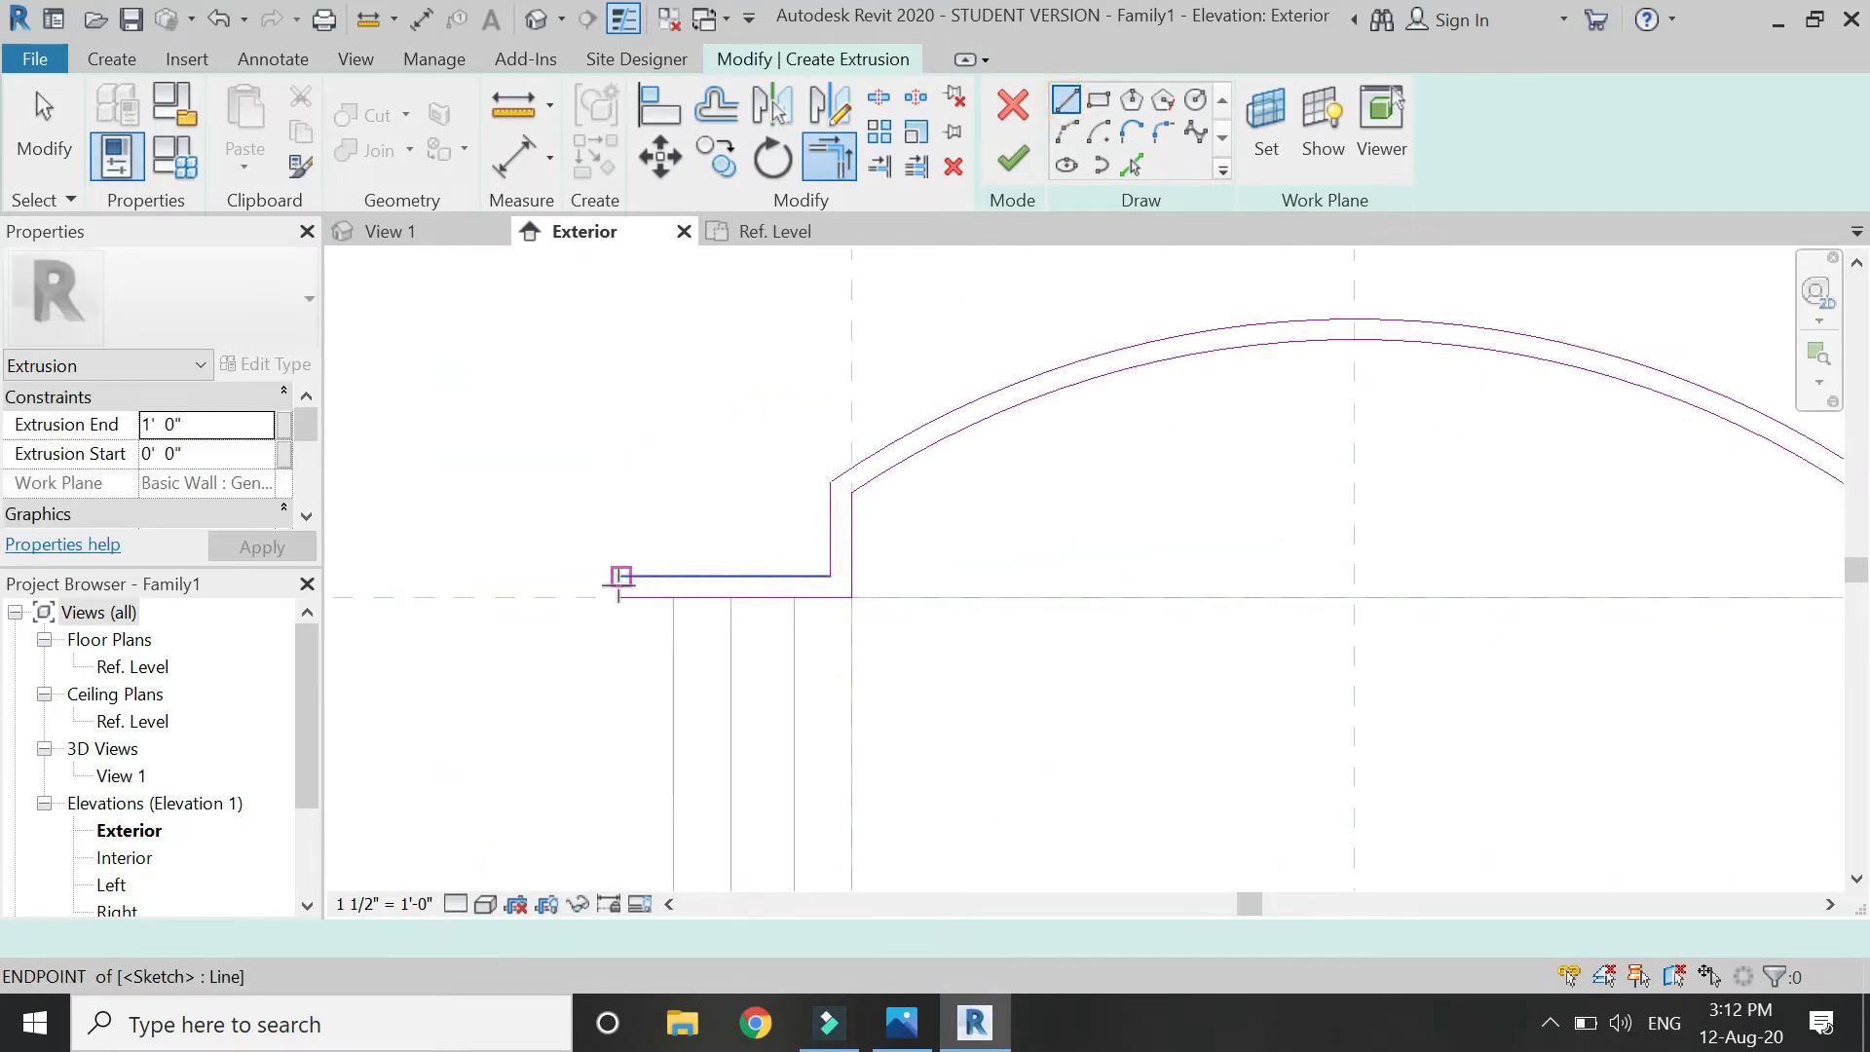
Close the left and right ends with short lines and finish the arched head trim extrusion.
left_click(620, 575)
left_click(621, 594)
scroll(541, 555, "down", 3)
scroll(1232, 576, "up", 3)
left_click(1210, 563)
left_click(1209, 573)
scroll(1373, 599, "down", 3)
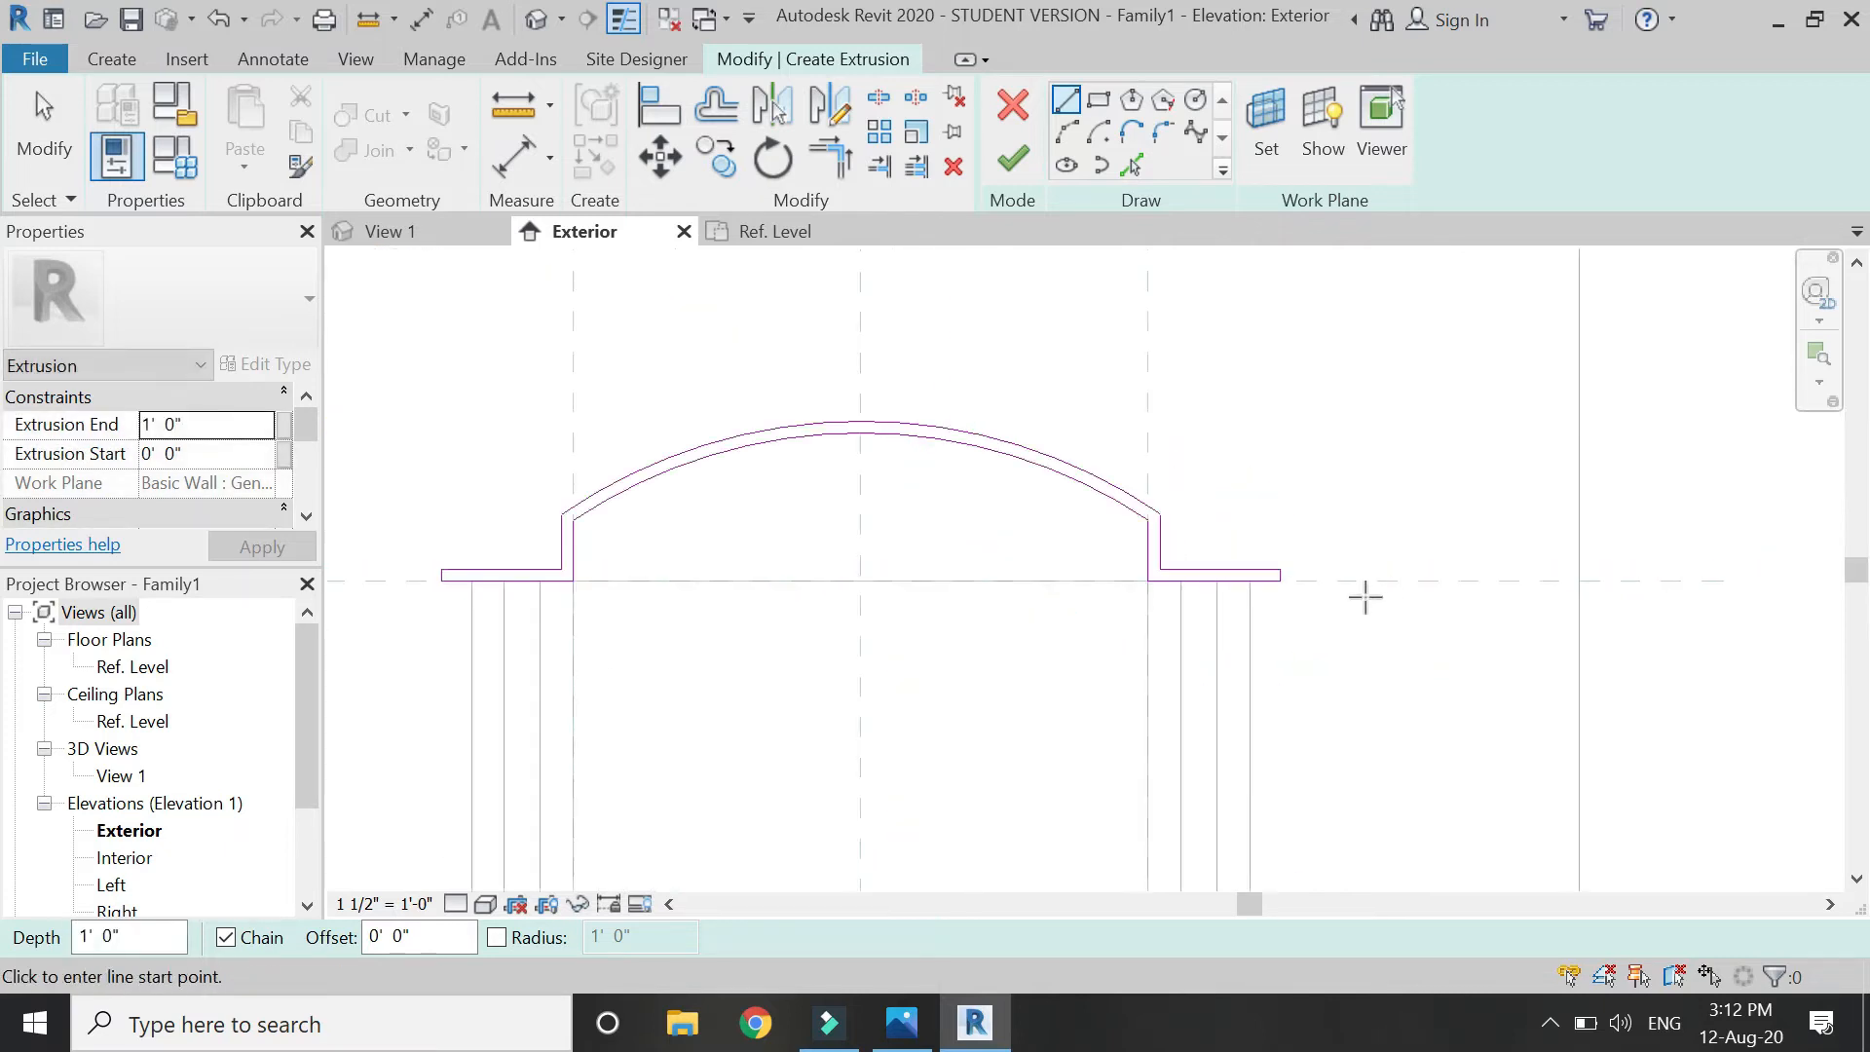
key("Escape")
scroll(925, 460, "down", 2)
scroll(926, 459, "down", 2)
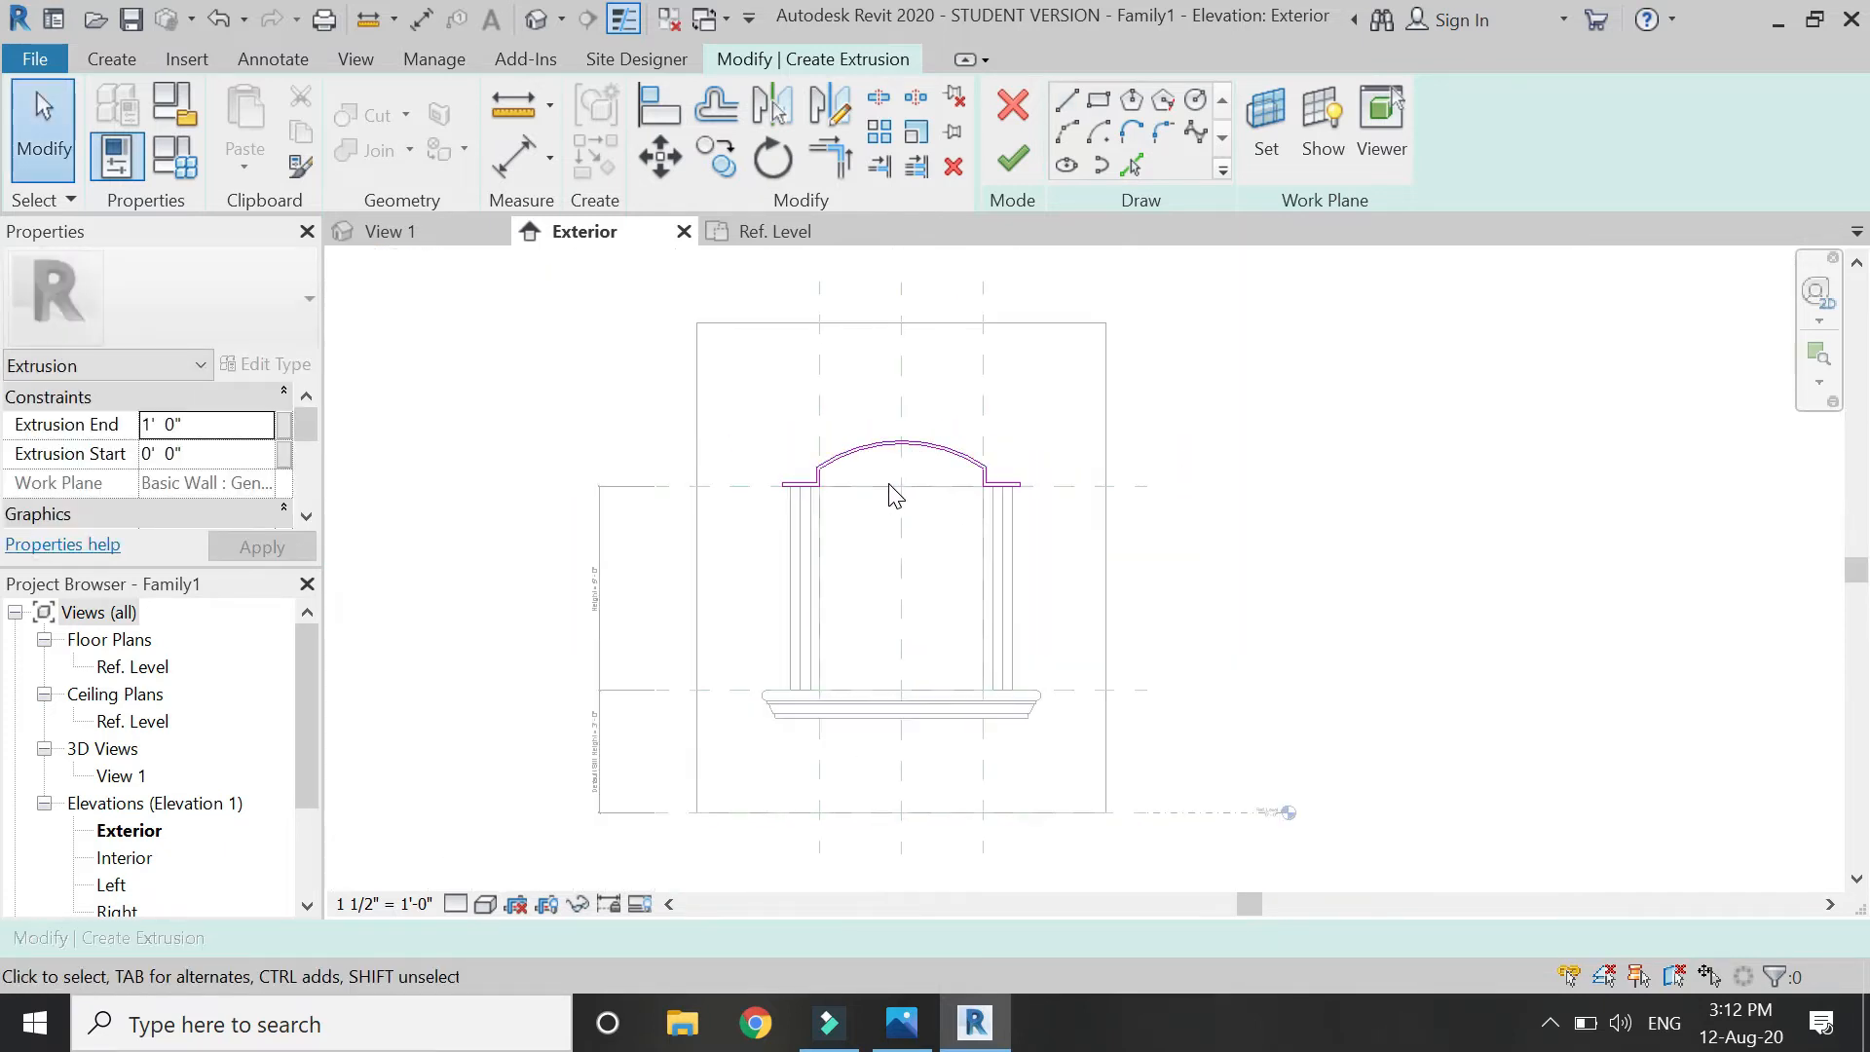
left_click(1018, 164)
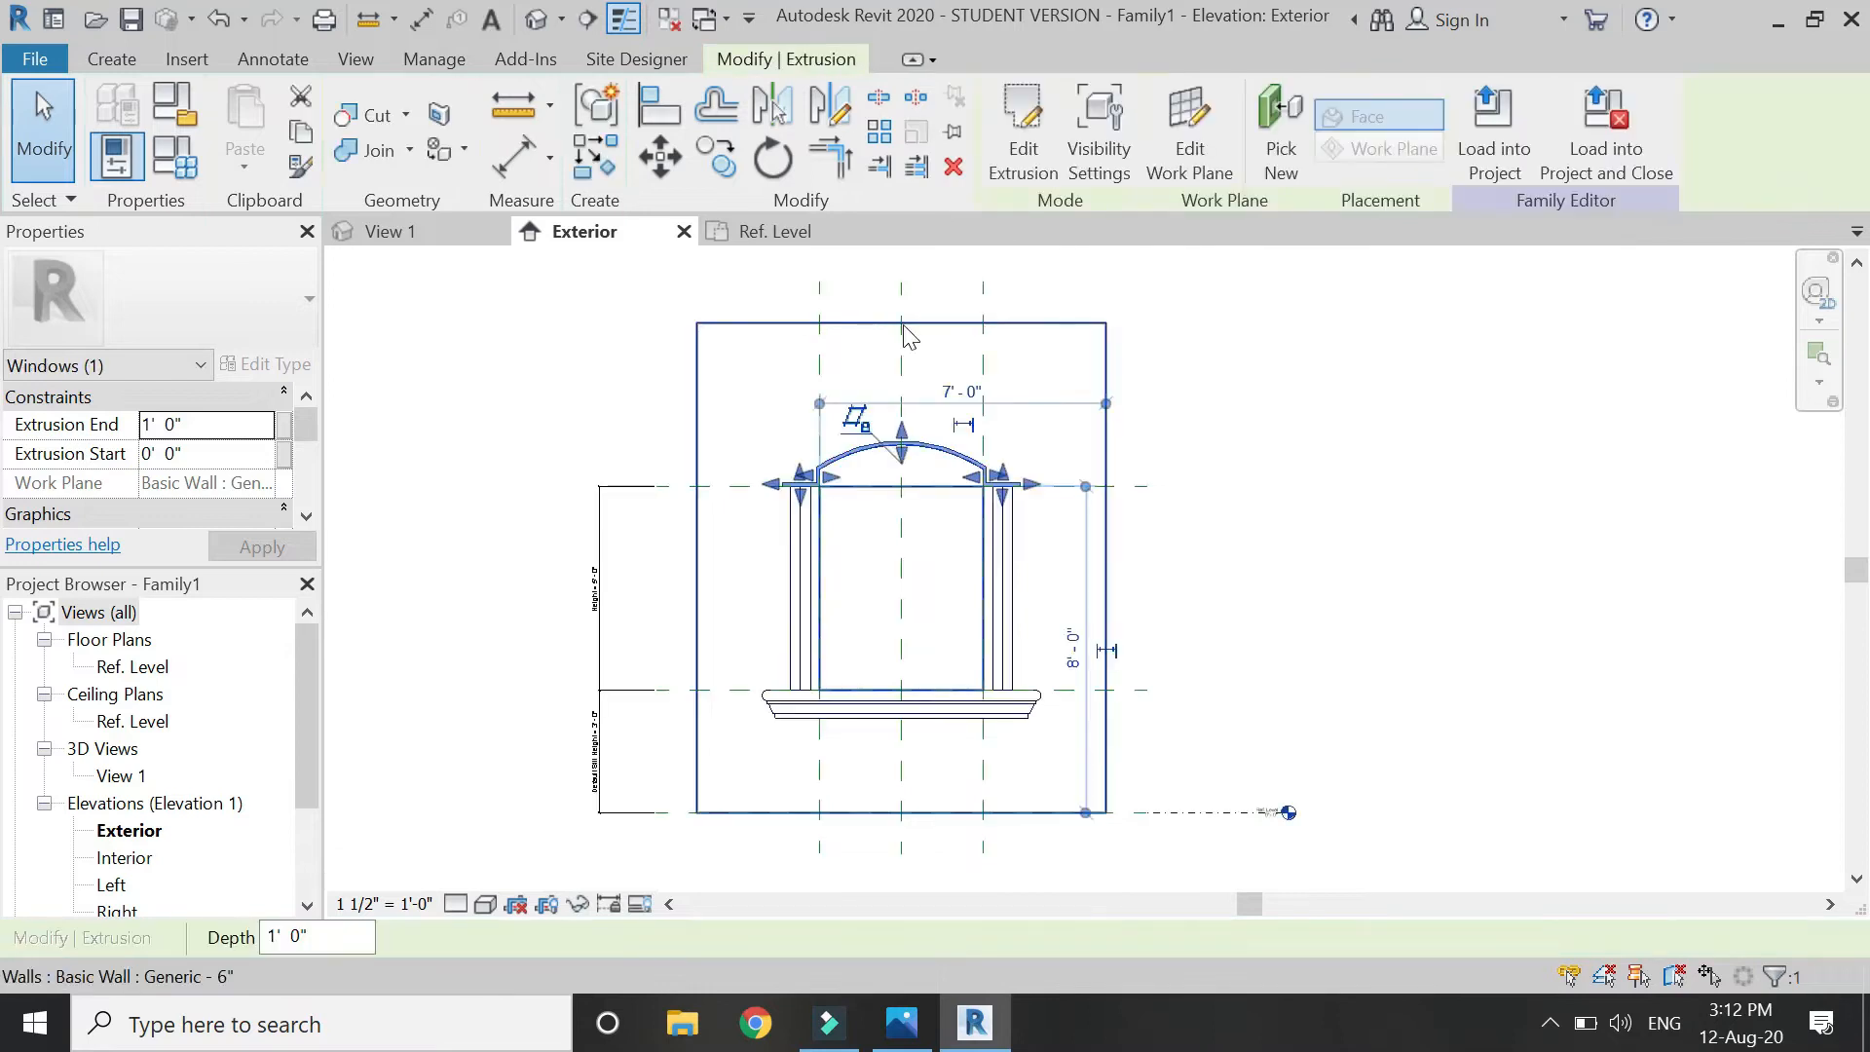
In the Left elevation, set the lower head trim extrusion's Extrusion End to 0' 9".
scroll(115, 882, "down", 1)
double_click(113, 859)
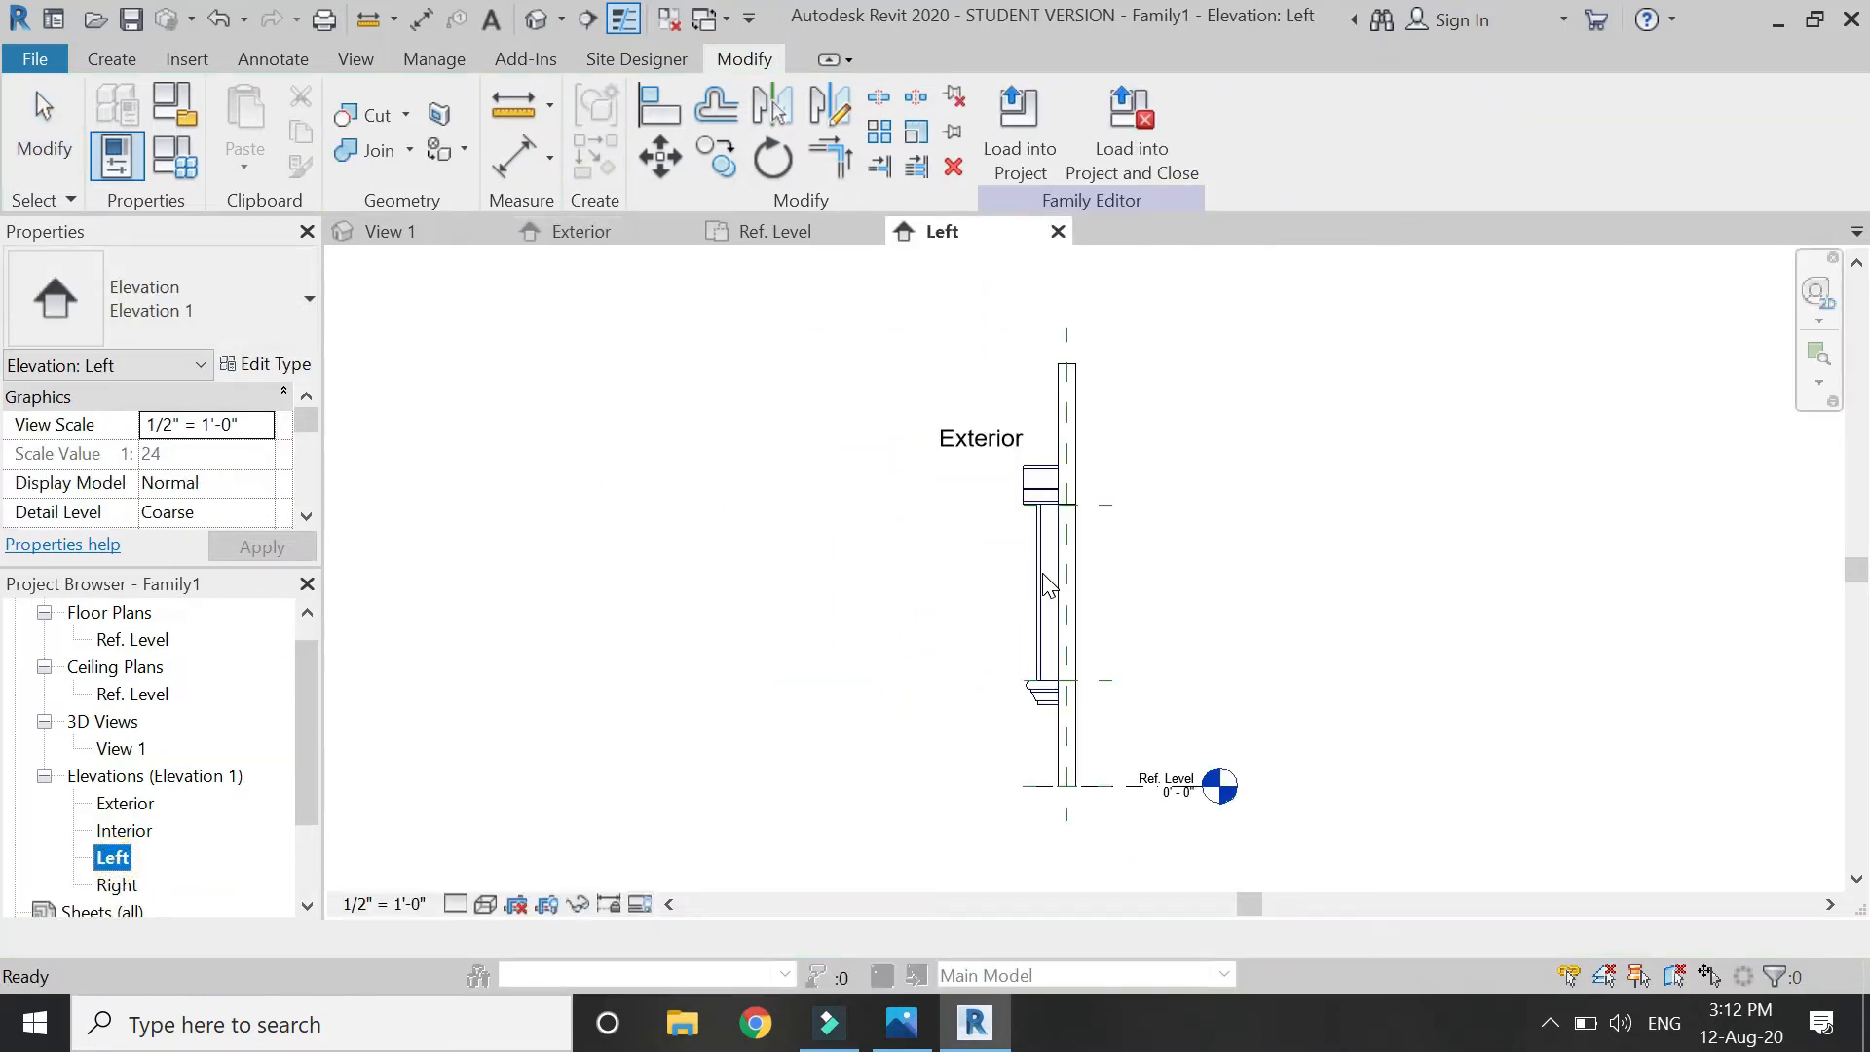
scroll(1072, 526, "up", 4)
left_click(906, 419)
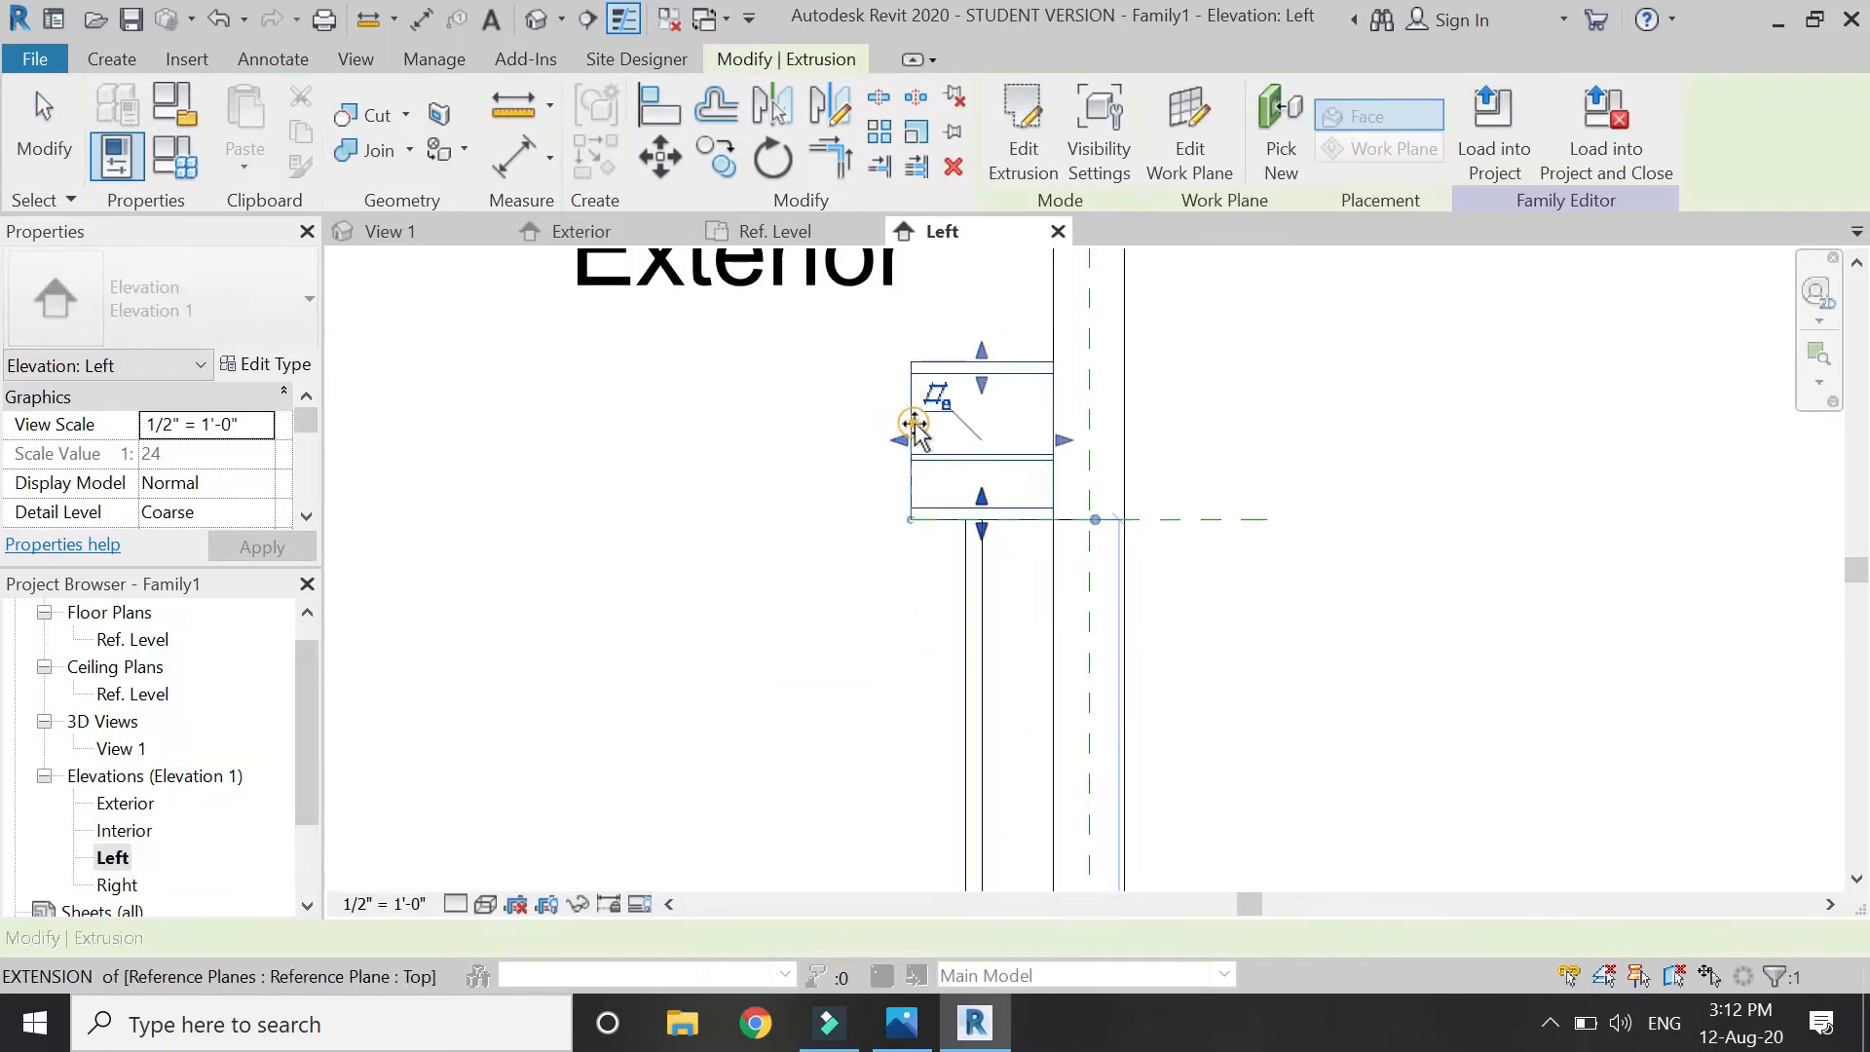
scroll(882, 444, "up", 3)
left_click_drag(906, 445, 931, 459)
left_click(257, 434)
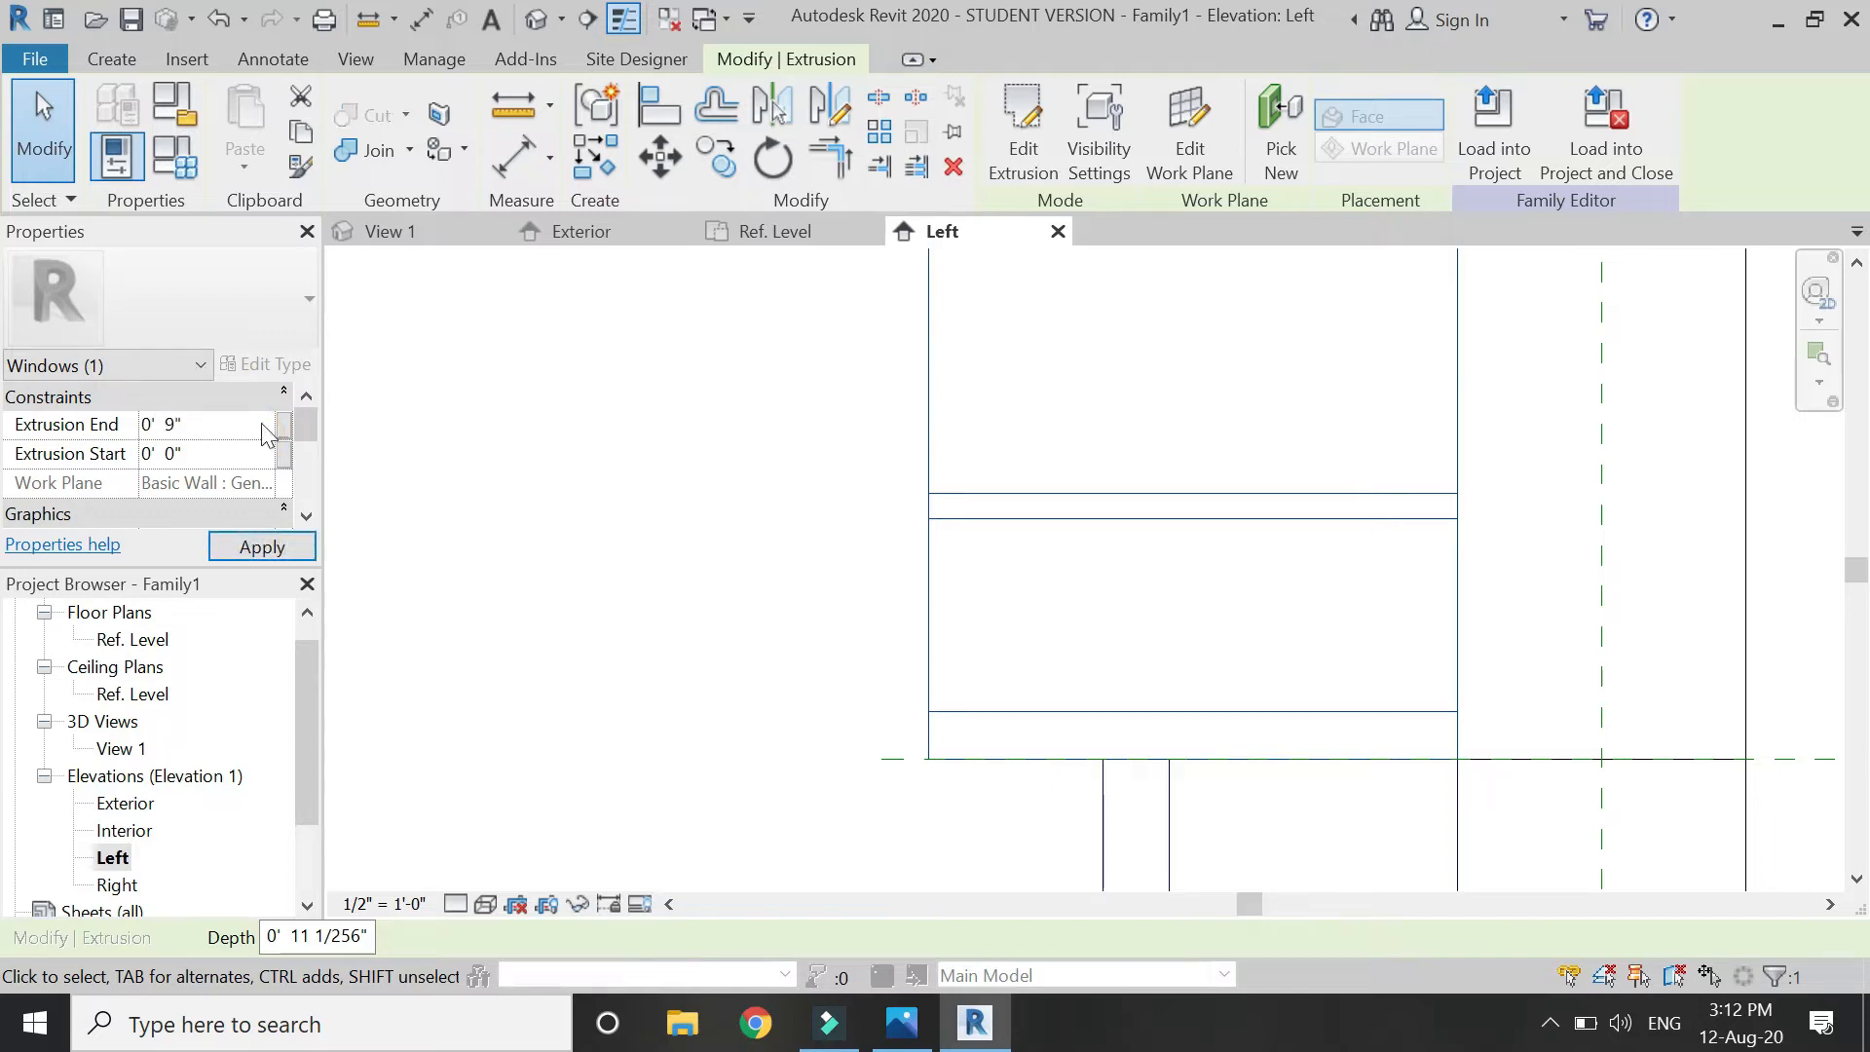
left_click(262, 546)
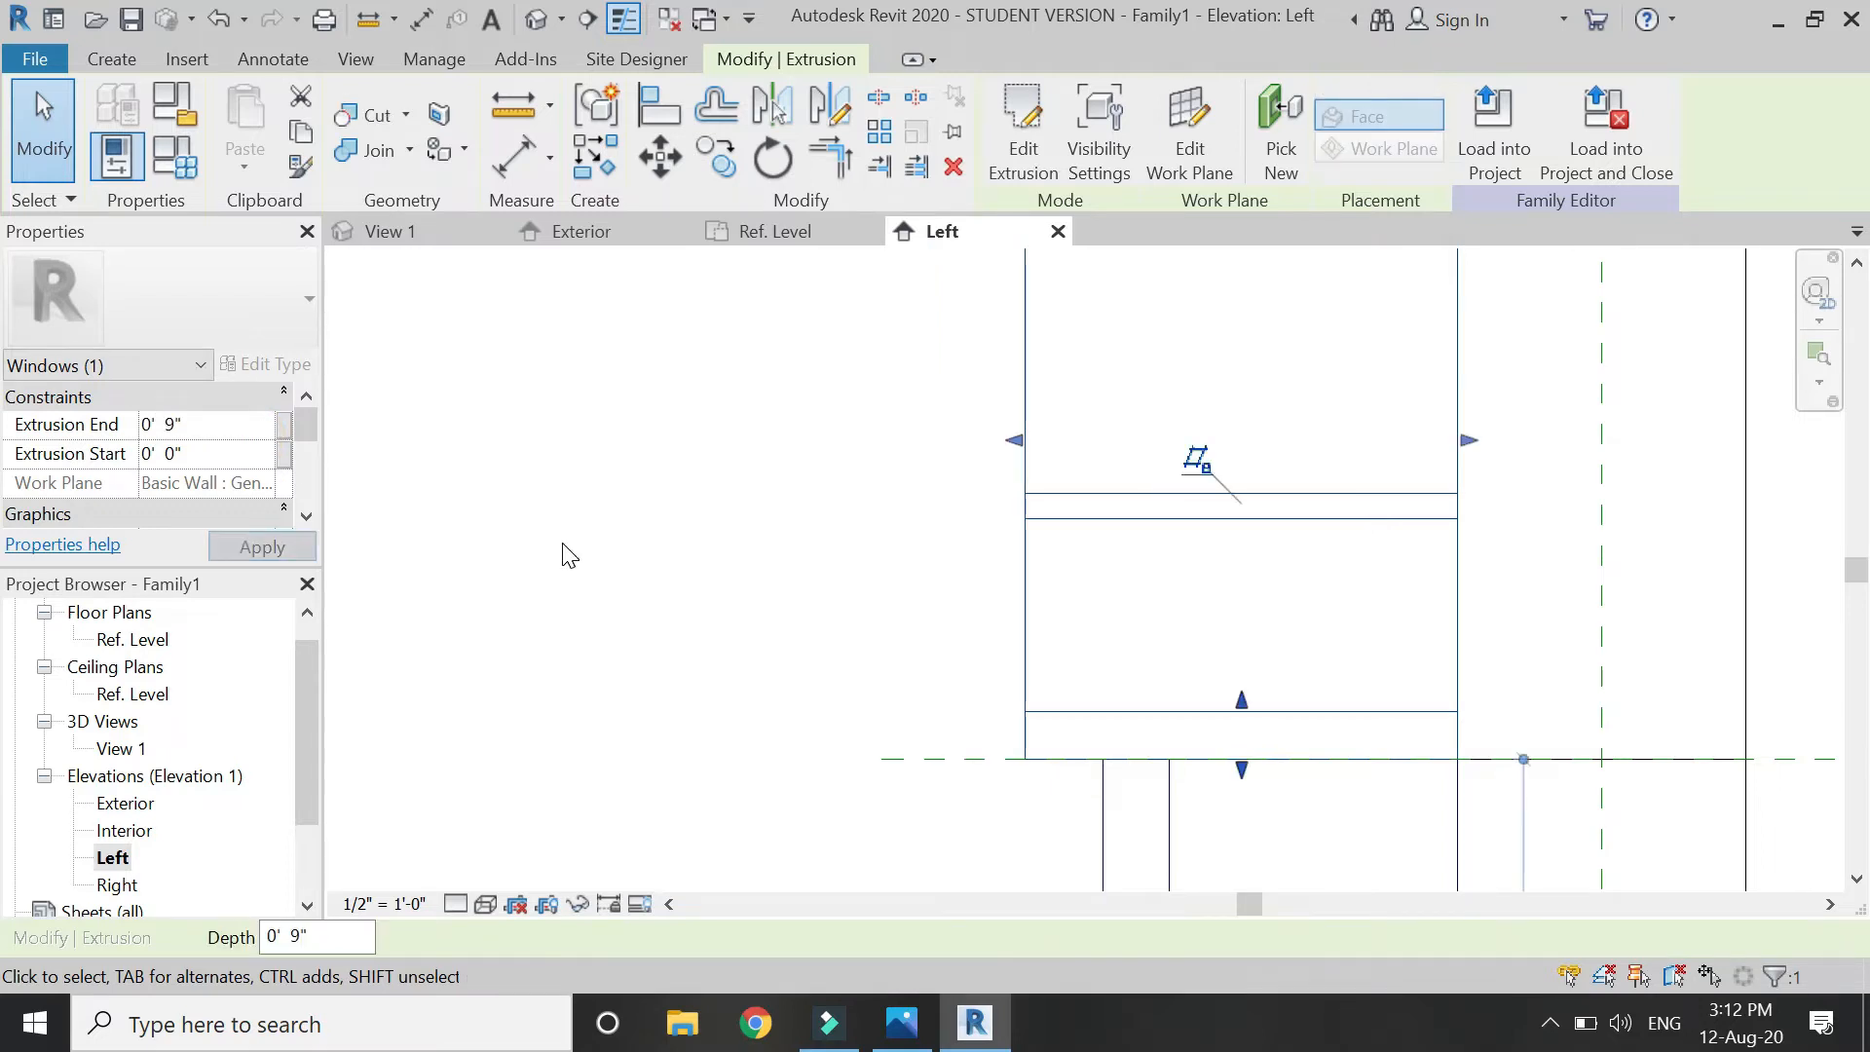
key("Escape")
Set the upper head extrusion's Extrusion End to 0' 10" and deselect it.
scroll(798, 422, "down", 4)
scroll(821, 378, "up", 2)
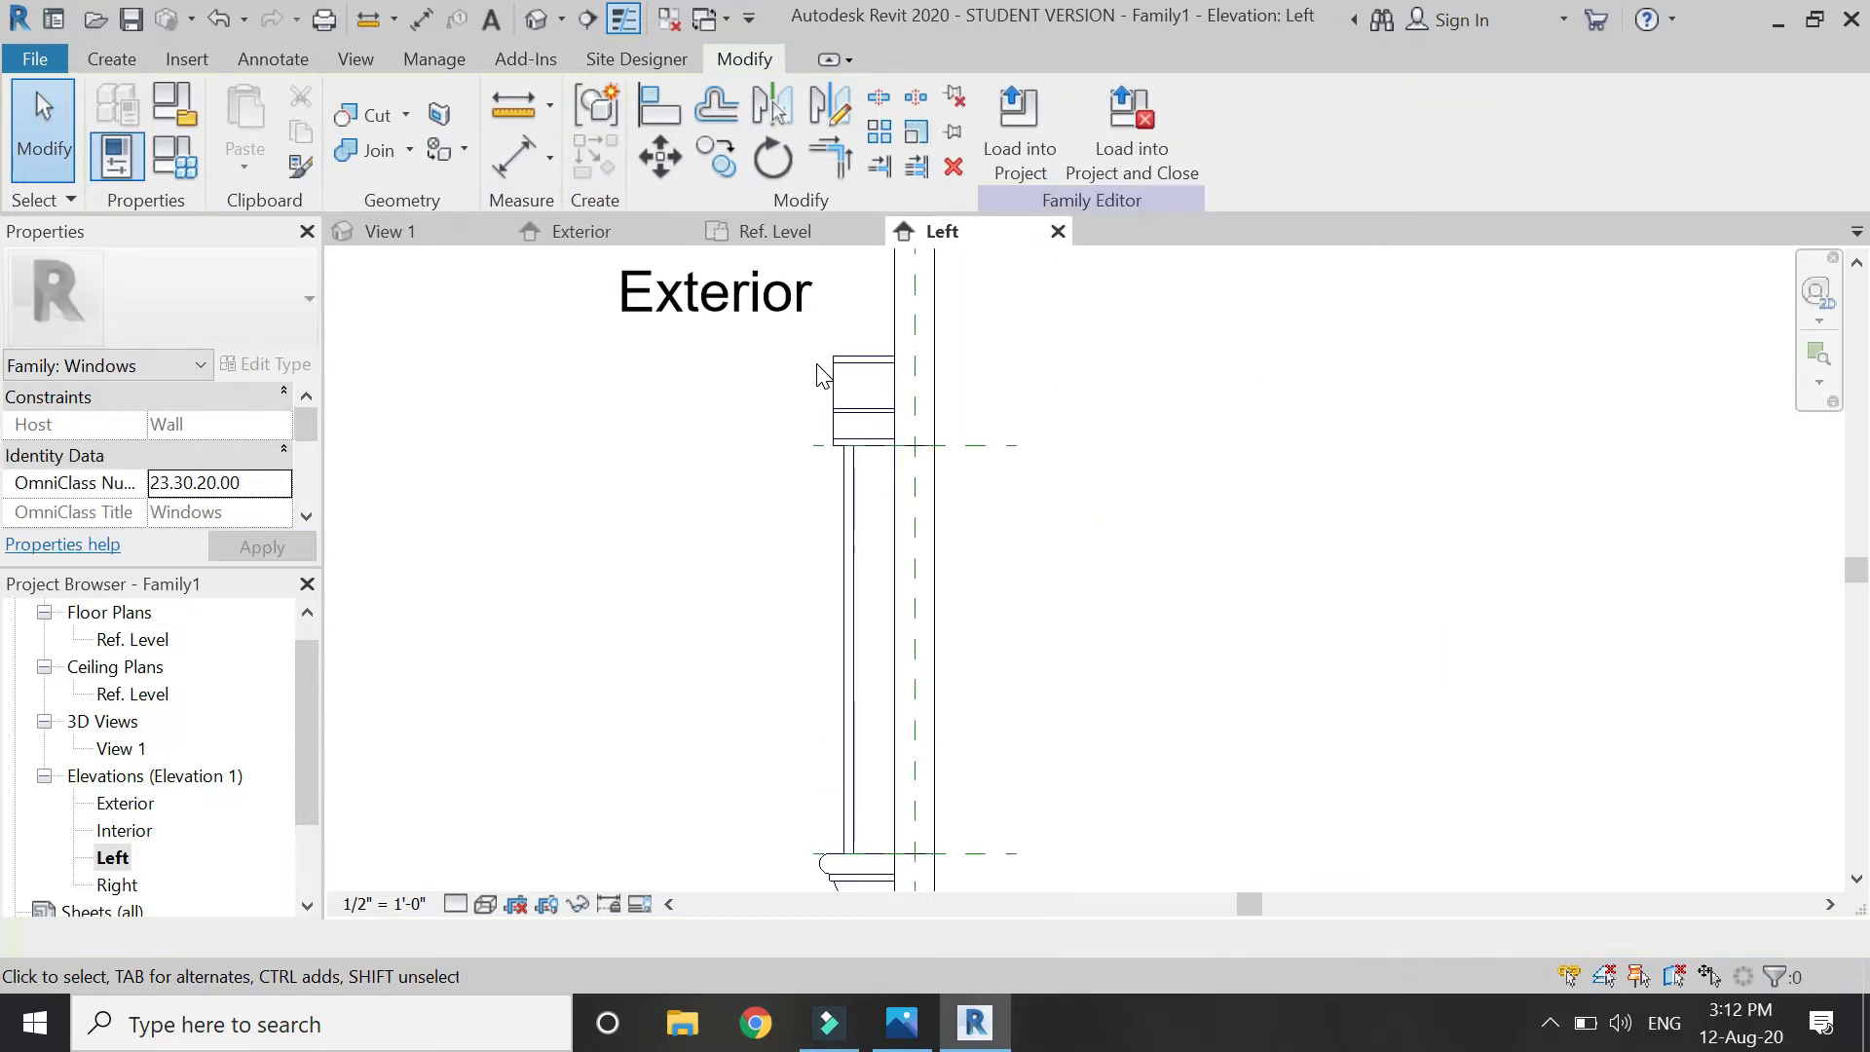
left_click(844, 412)
left_click(229, 431)
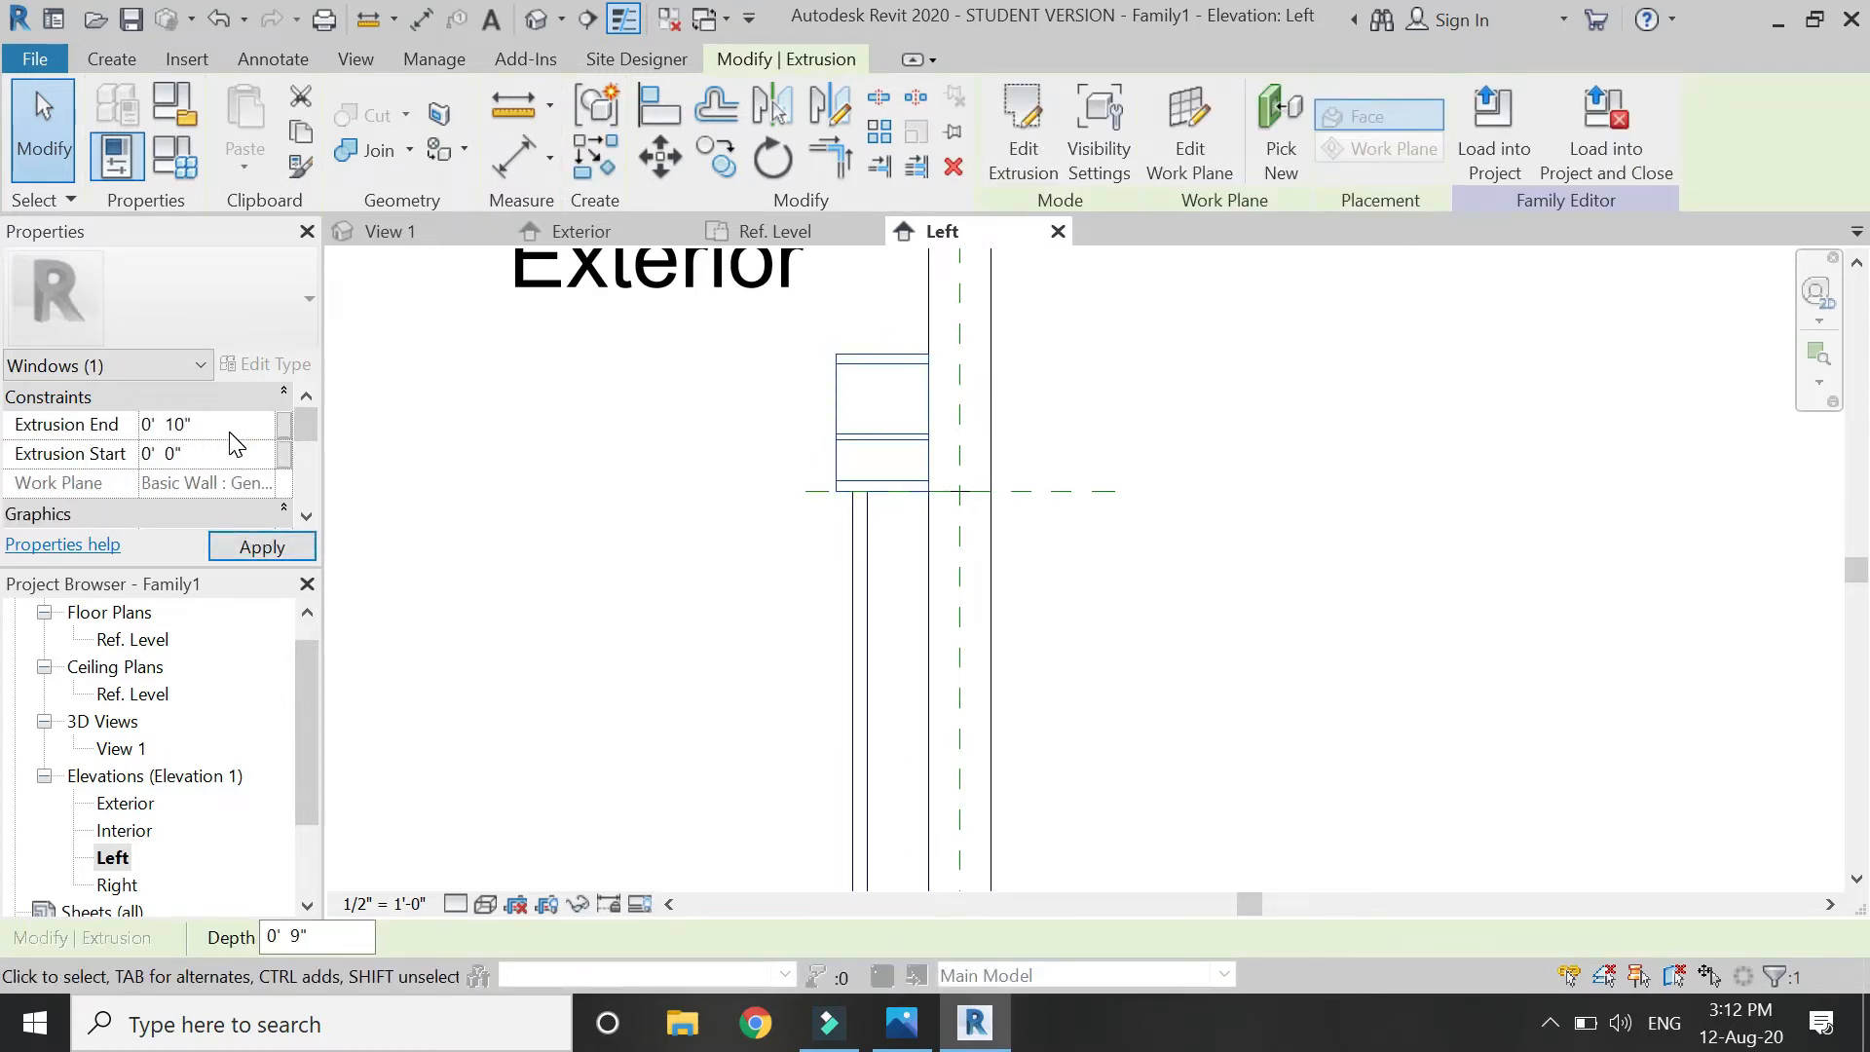
left_click(243, 550)
left_click(618, 569)
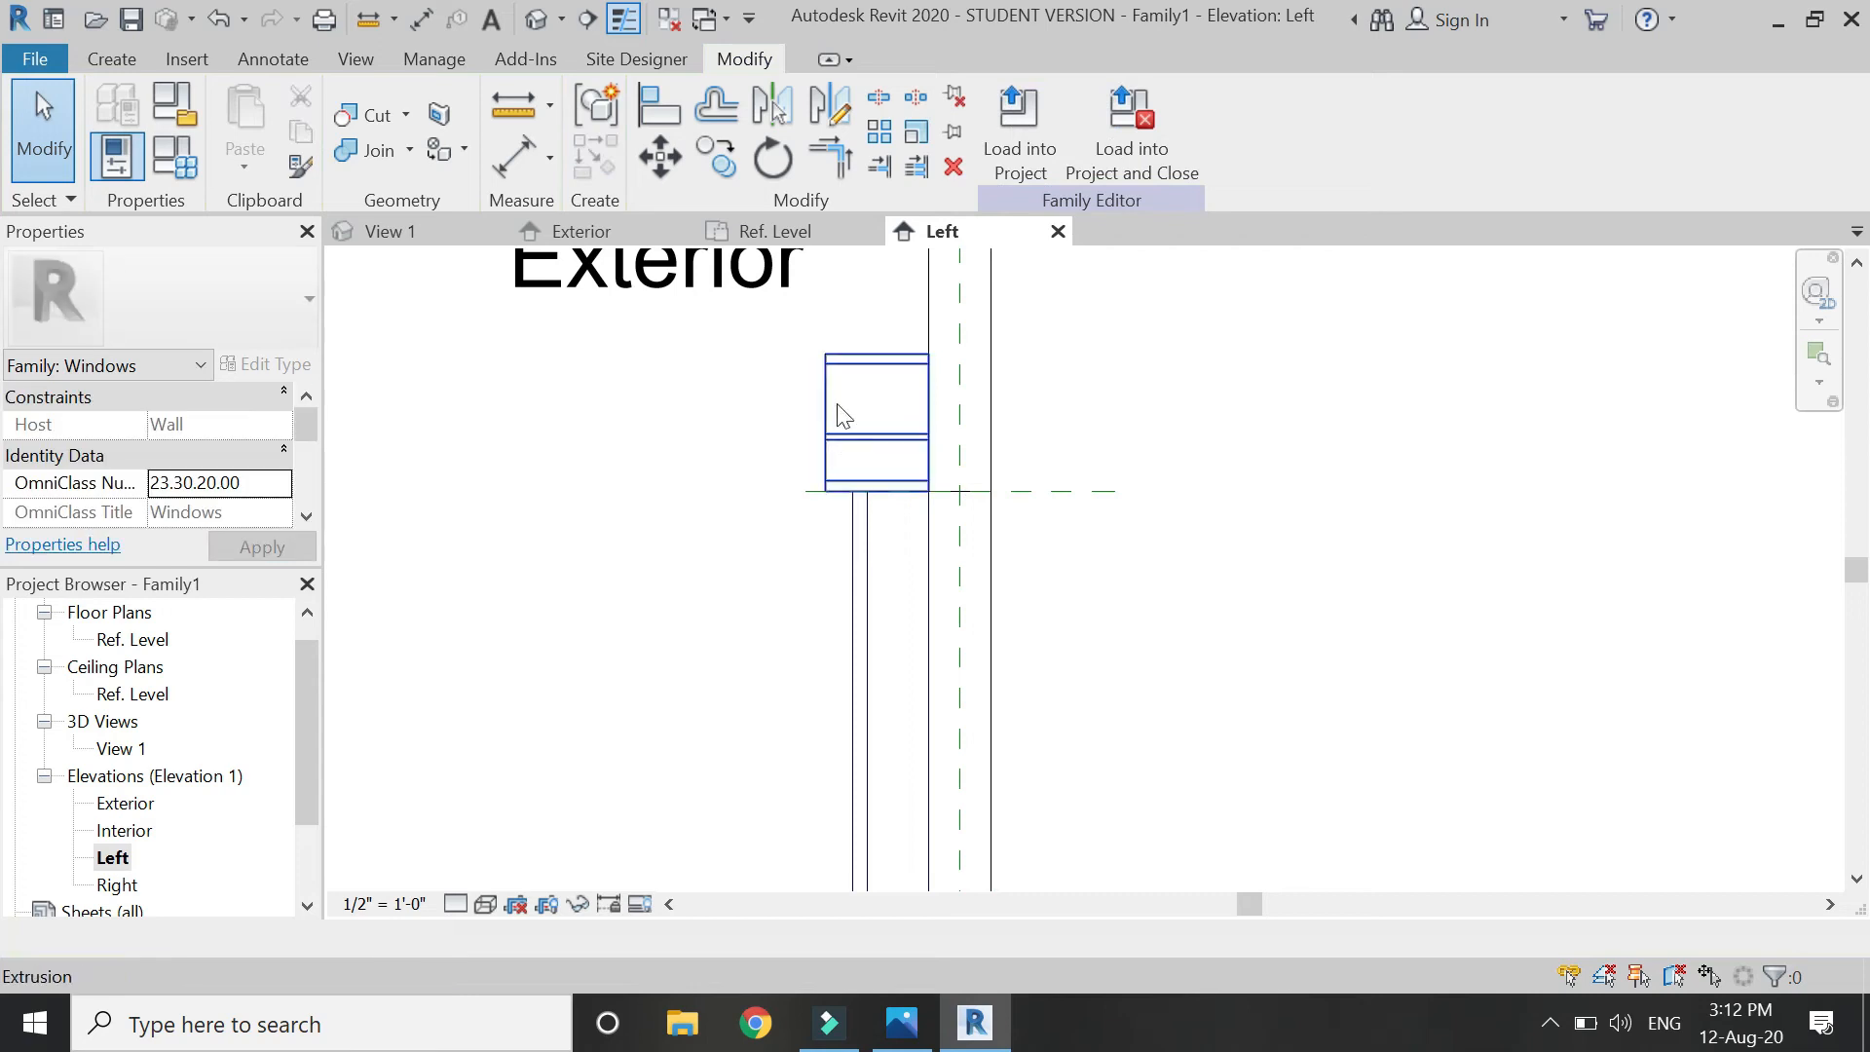
In the Exterior elevation, start a new extrusion and draw the trim's left vertical edge.
left_click(582, 231)
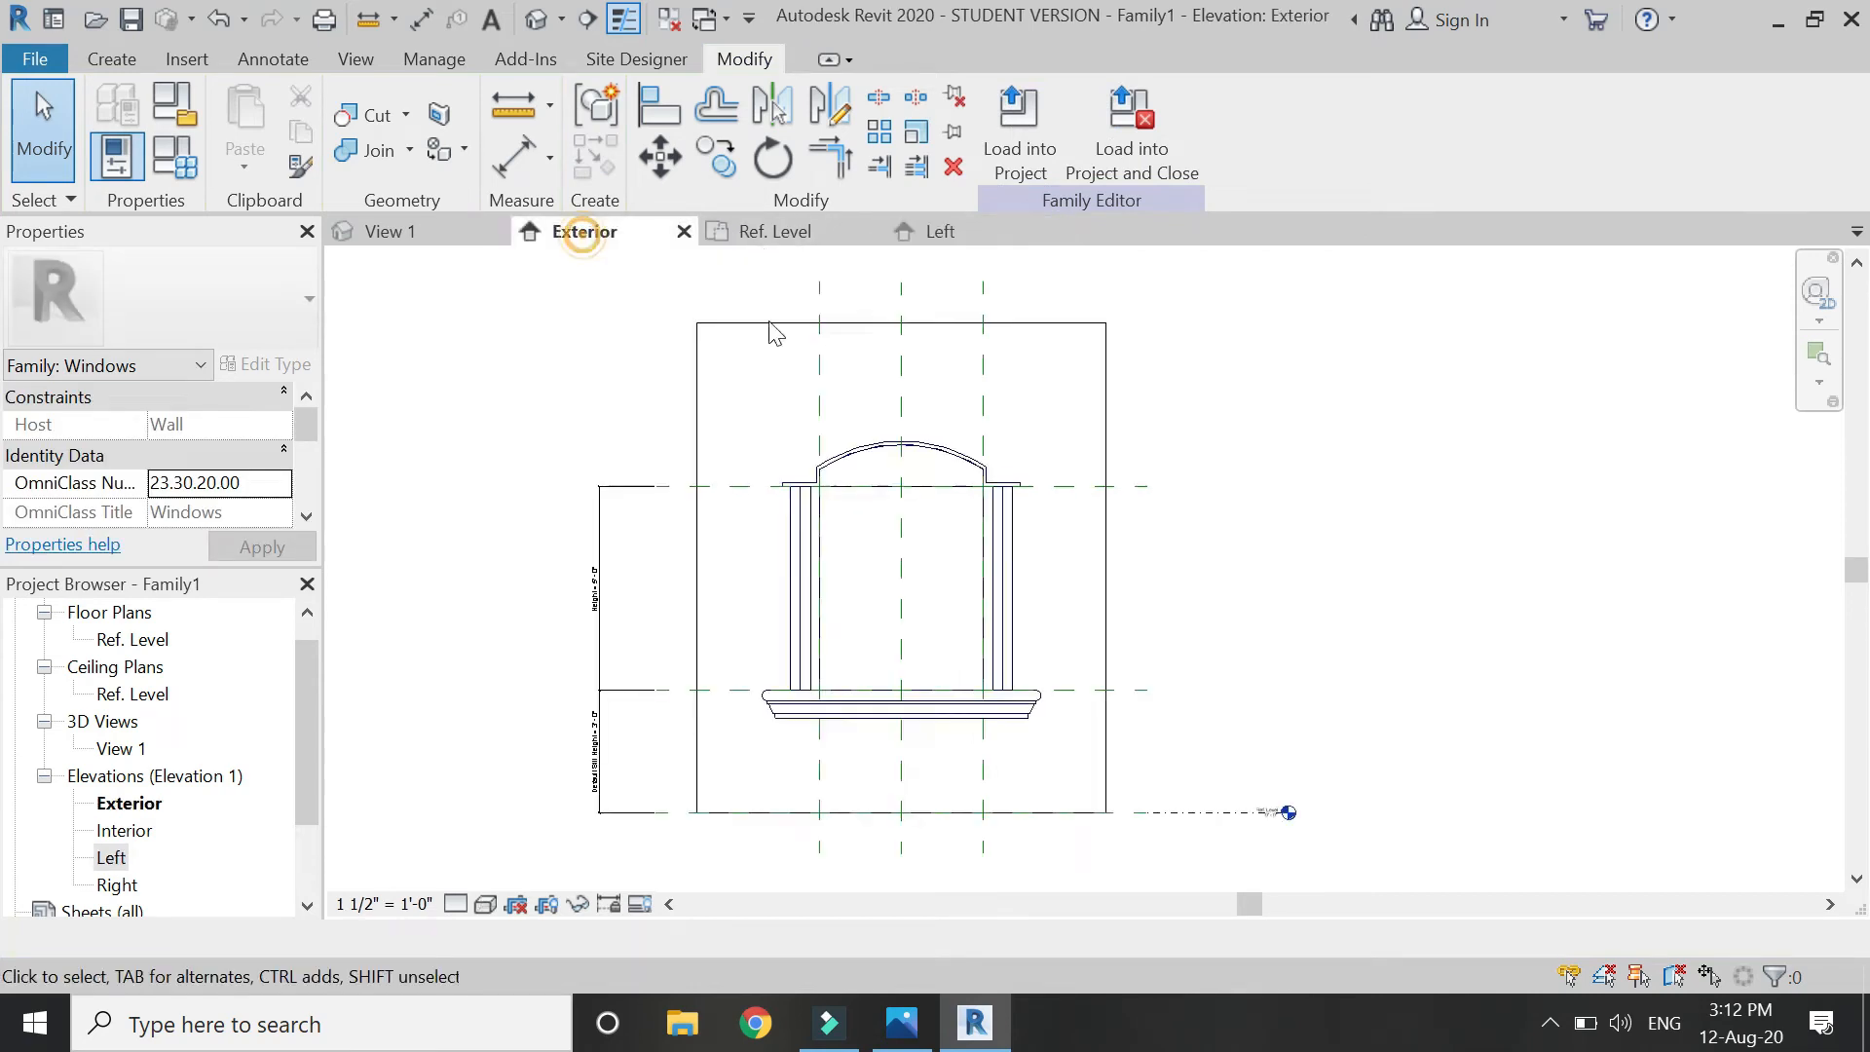
left_click(125, 62)
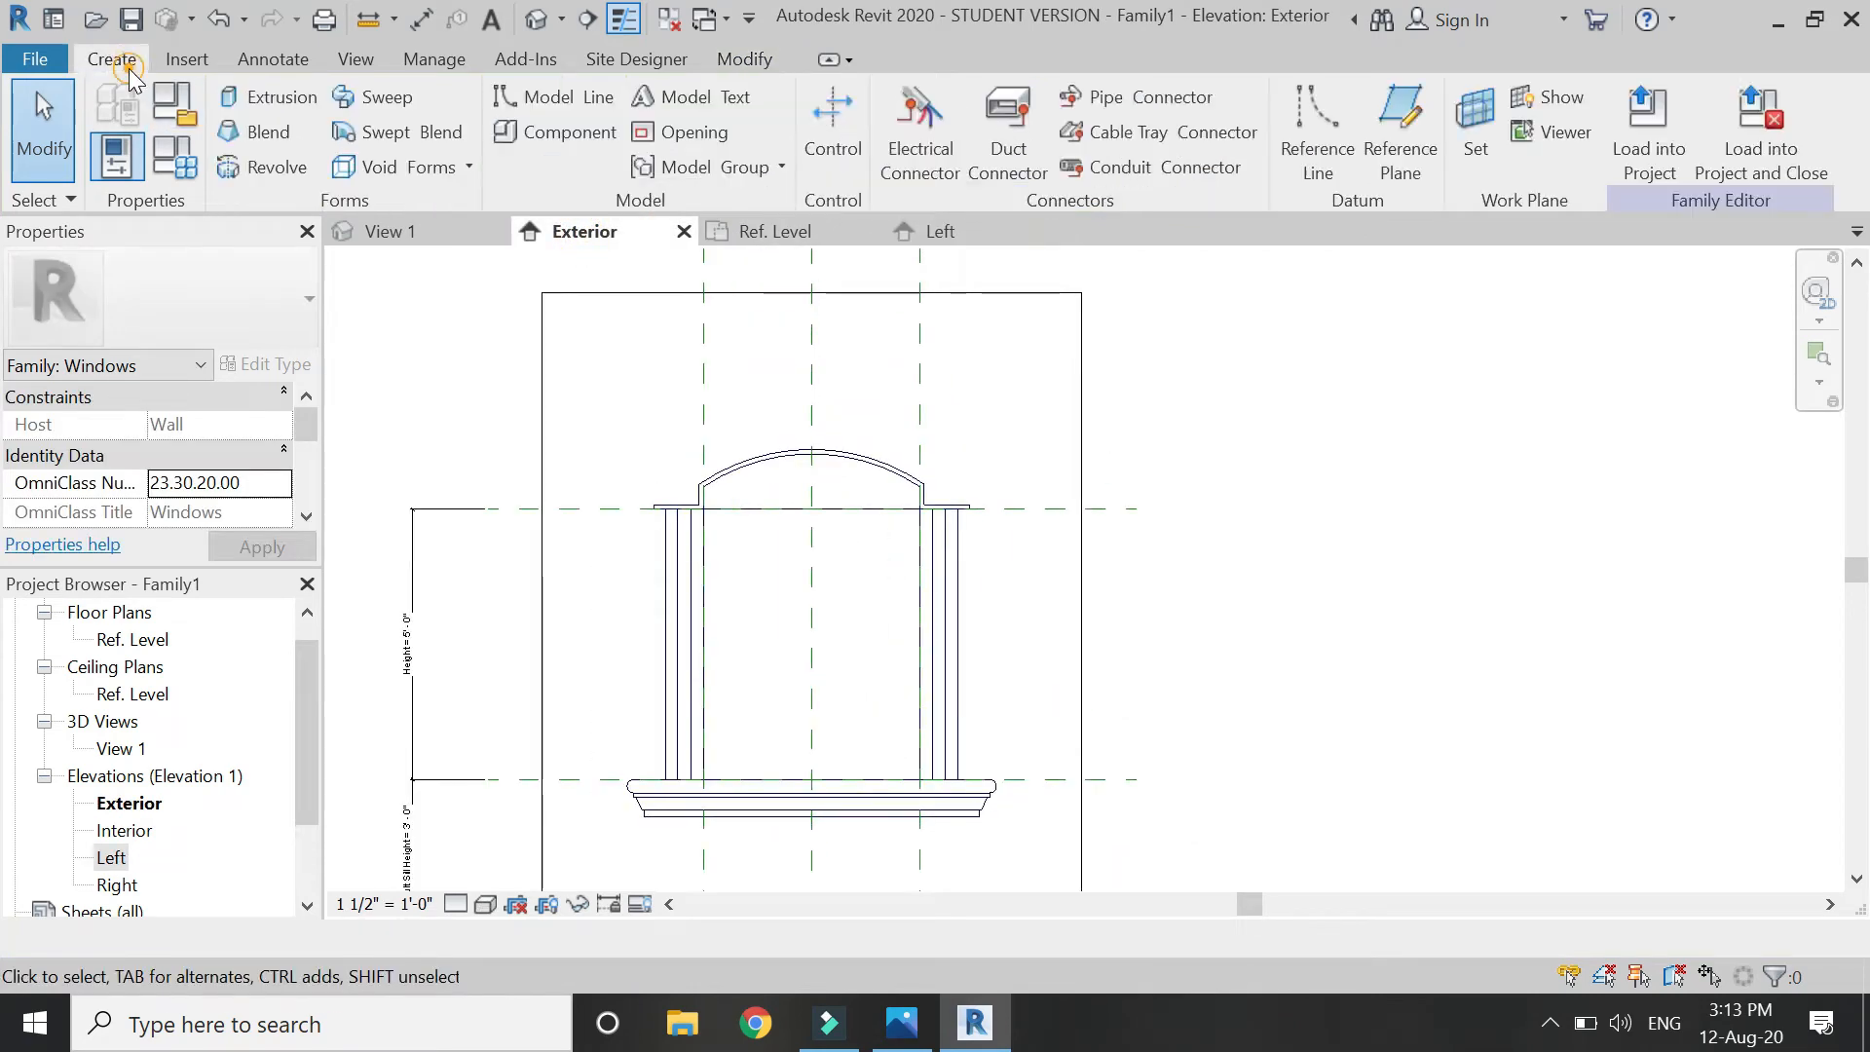
left_click(268, 96)
scroll(655, 545, "up", 6)
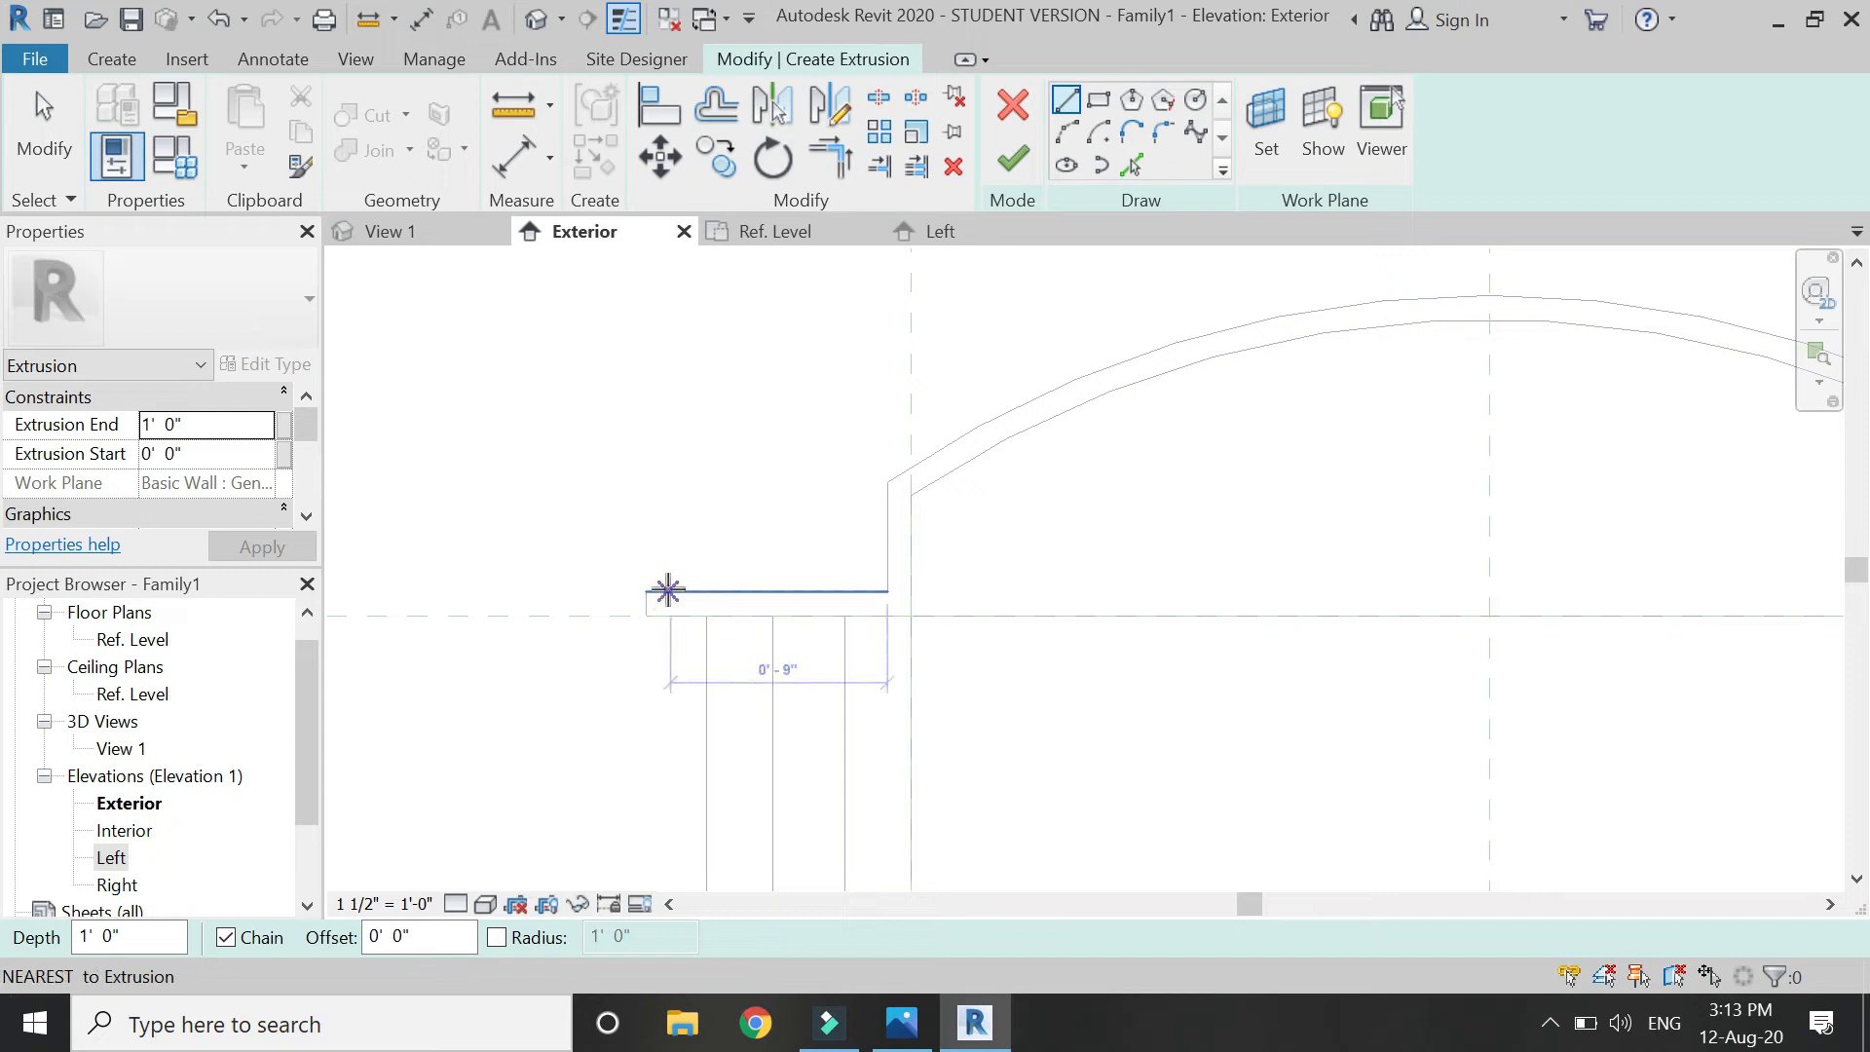
left_click(668, 590)
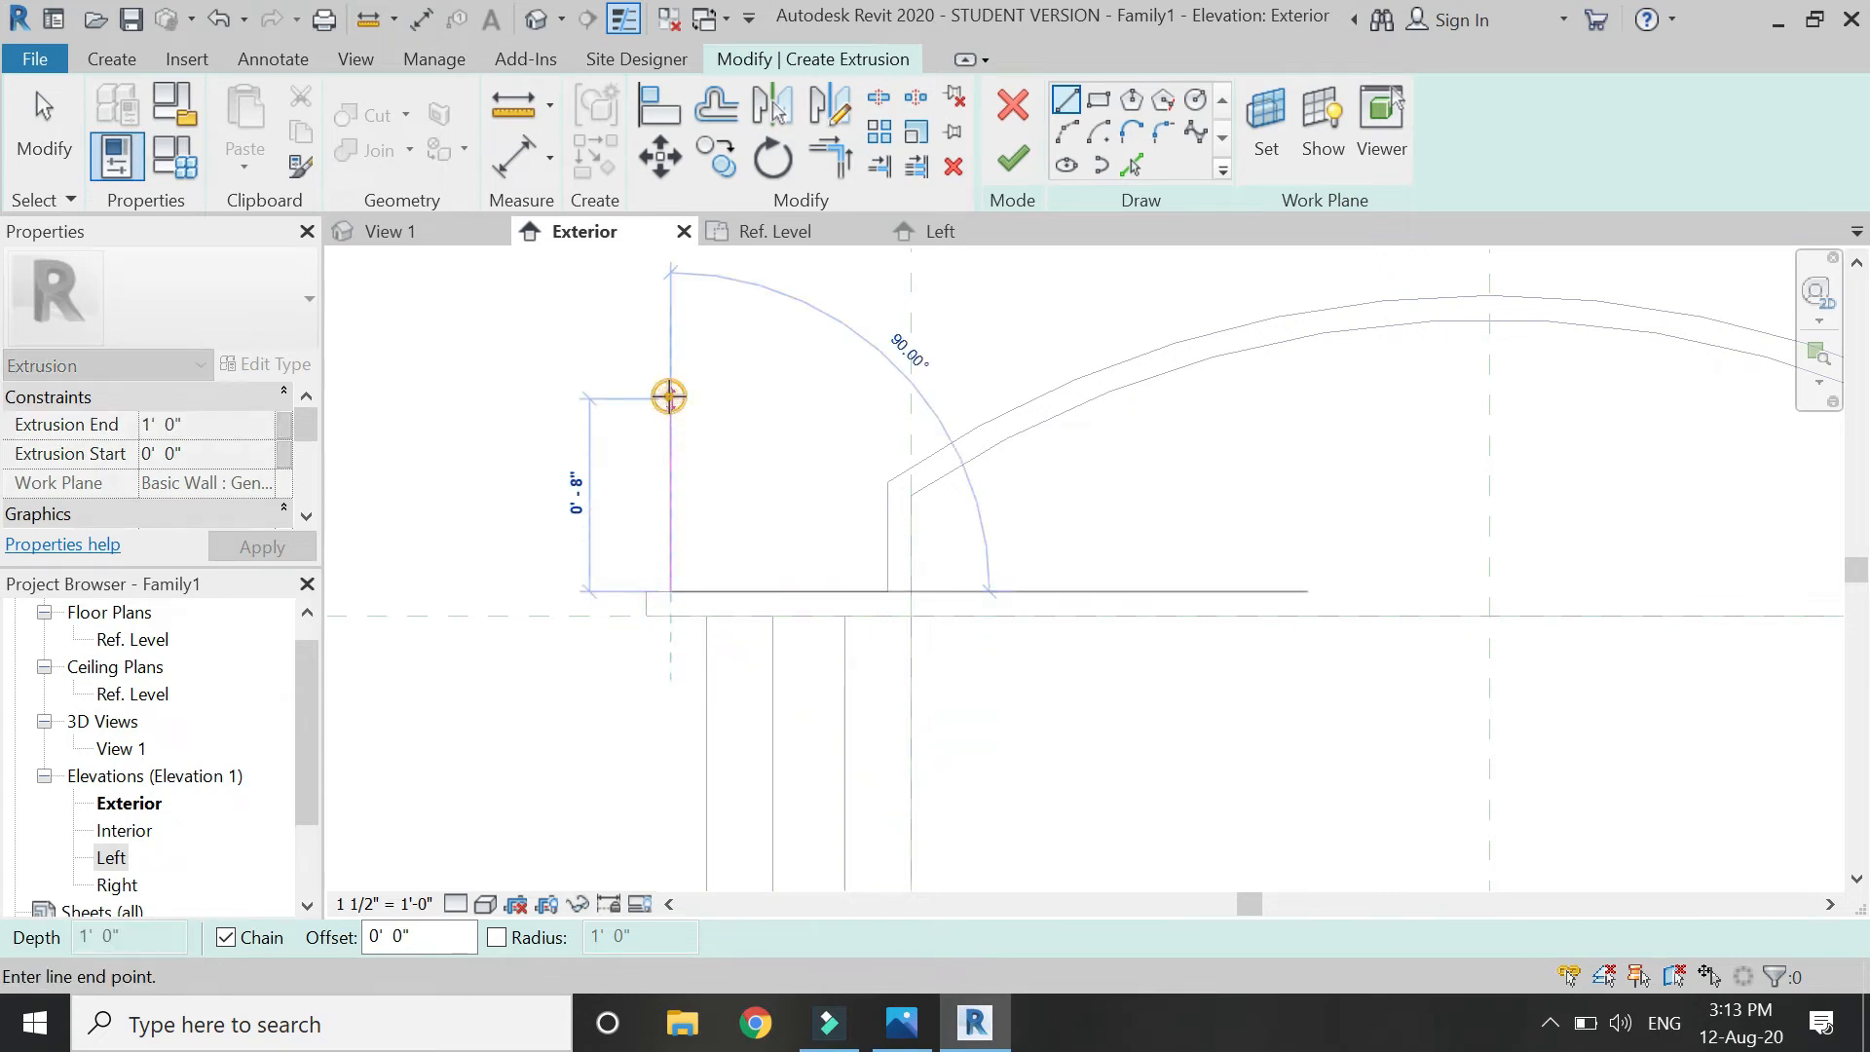
left_click(670, 399)
key("Escape")
key("Escape")
Mirror the vertical across the centre plane and draw a horizontal line joining both verticals.
scroll(613, 549, "down", 3)
left_click(614, 521)
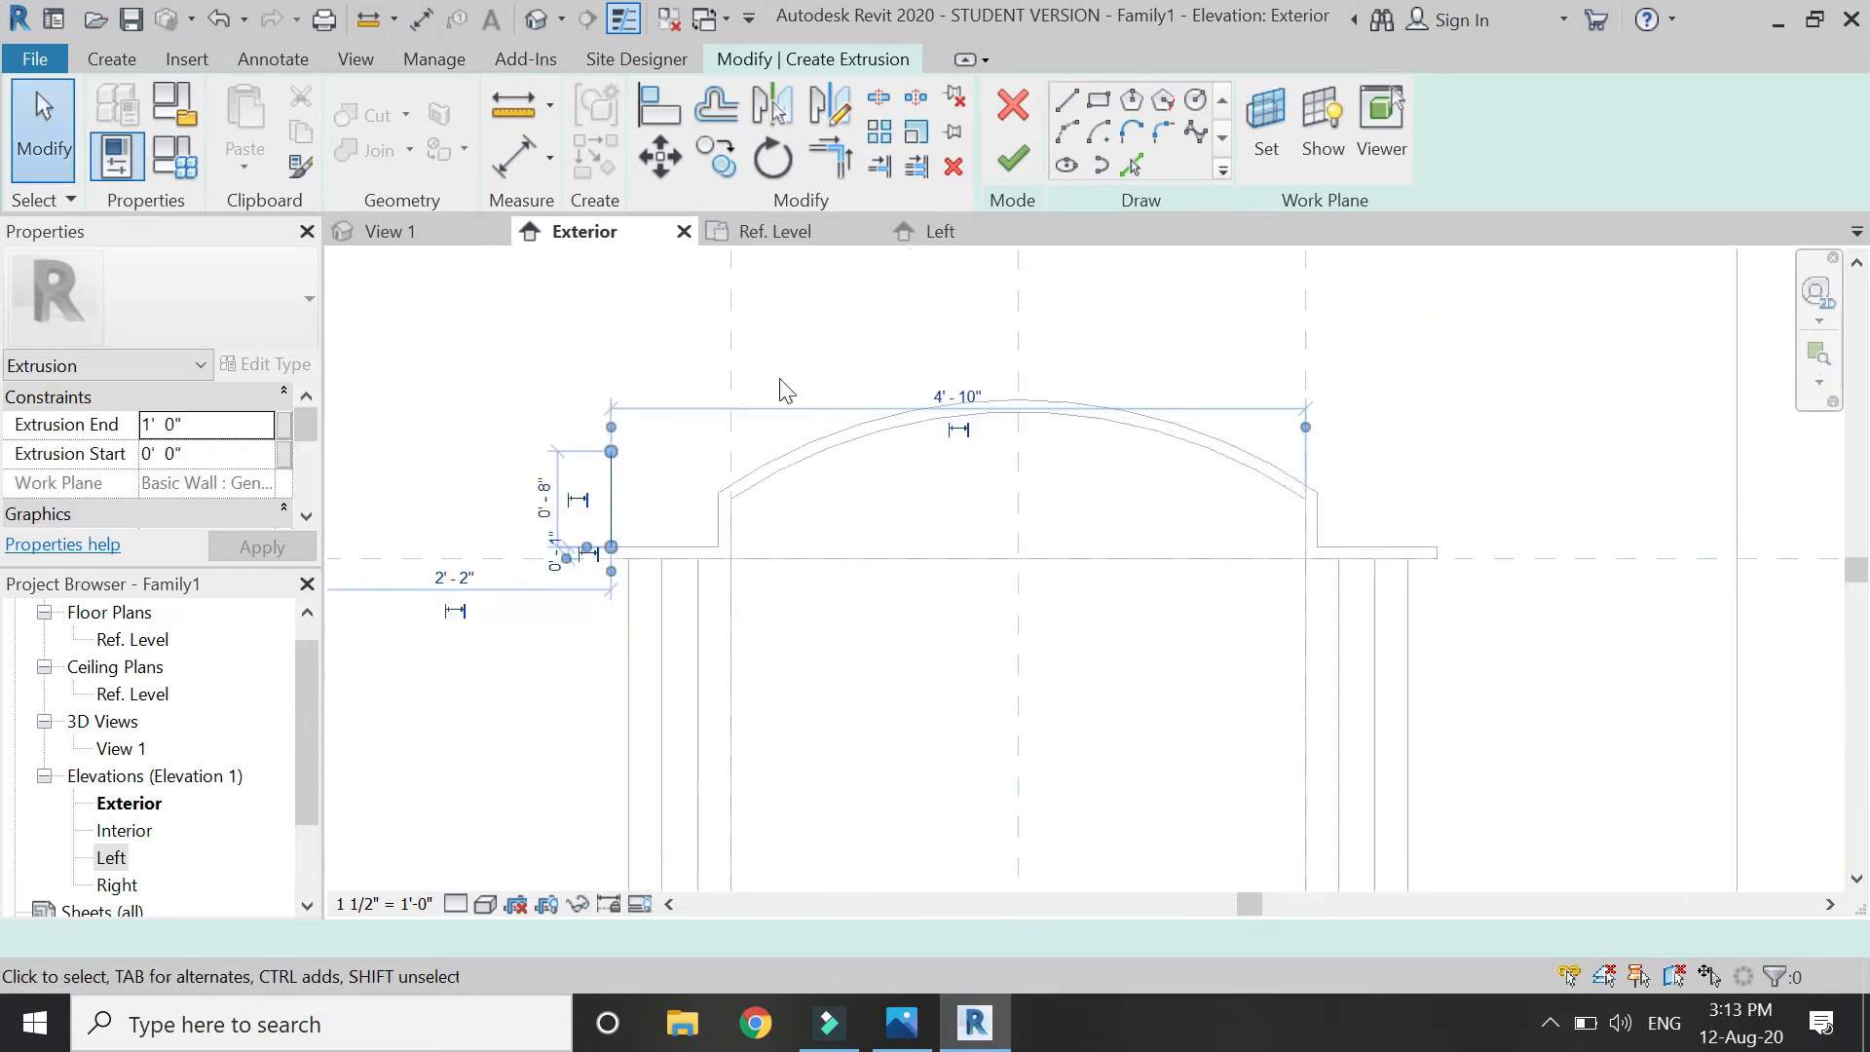
left_click(826, 102)
left_click(1018, 294)
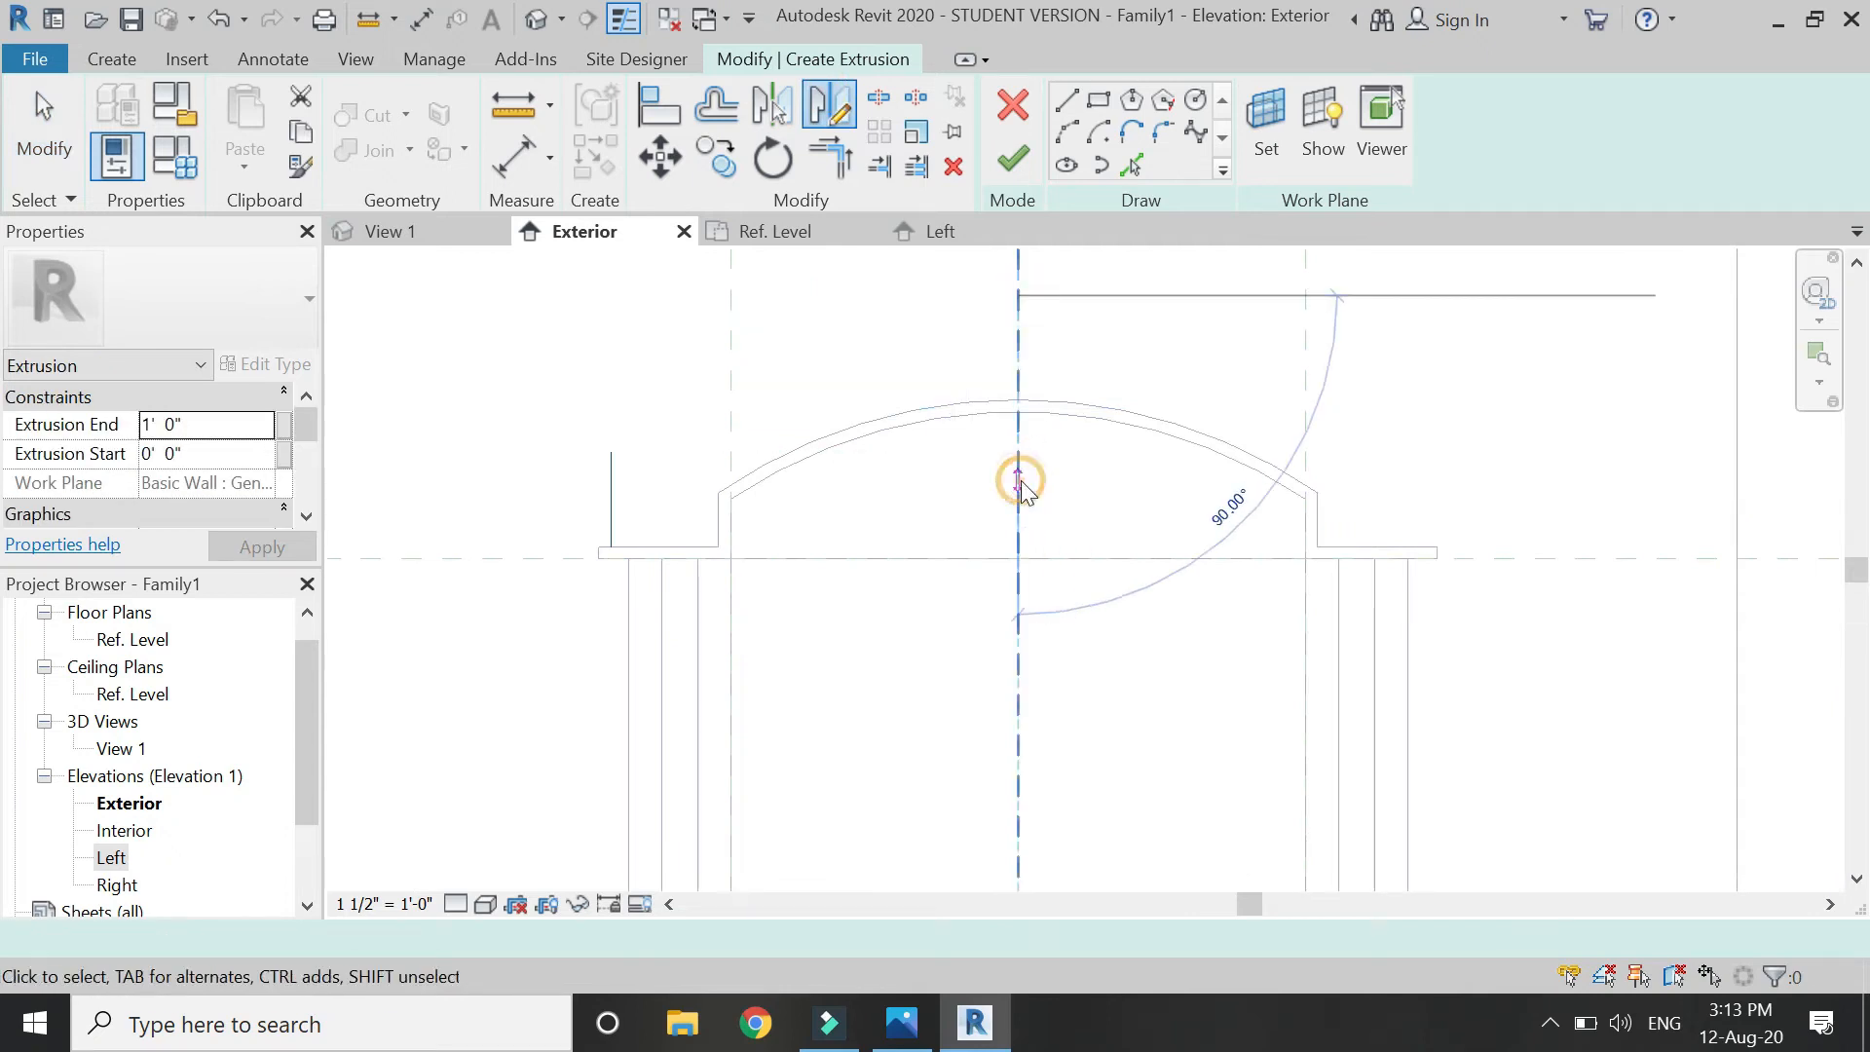
left_click(1018, 487)
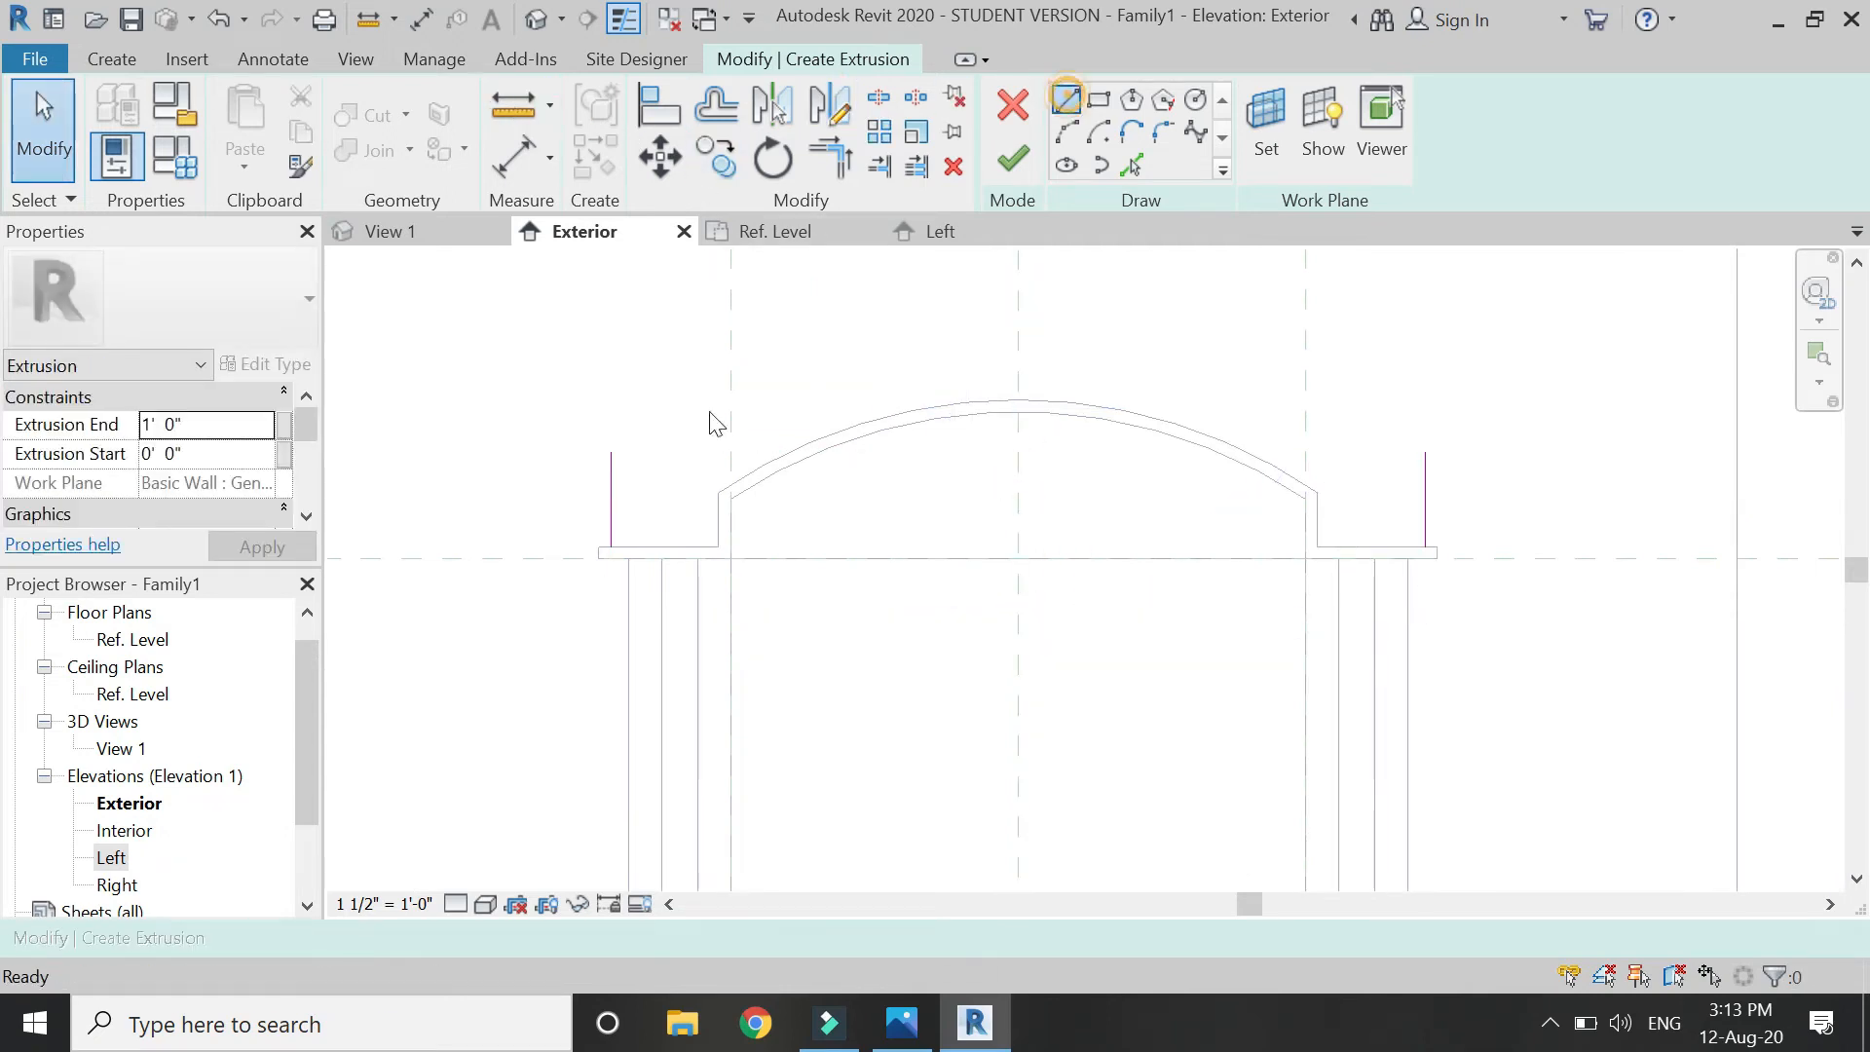
key("l")
key("i")
left_click(612, 475)
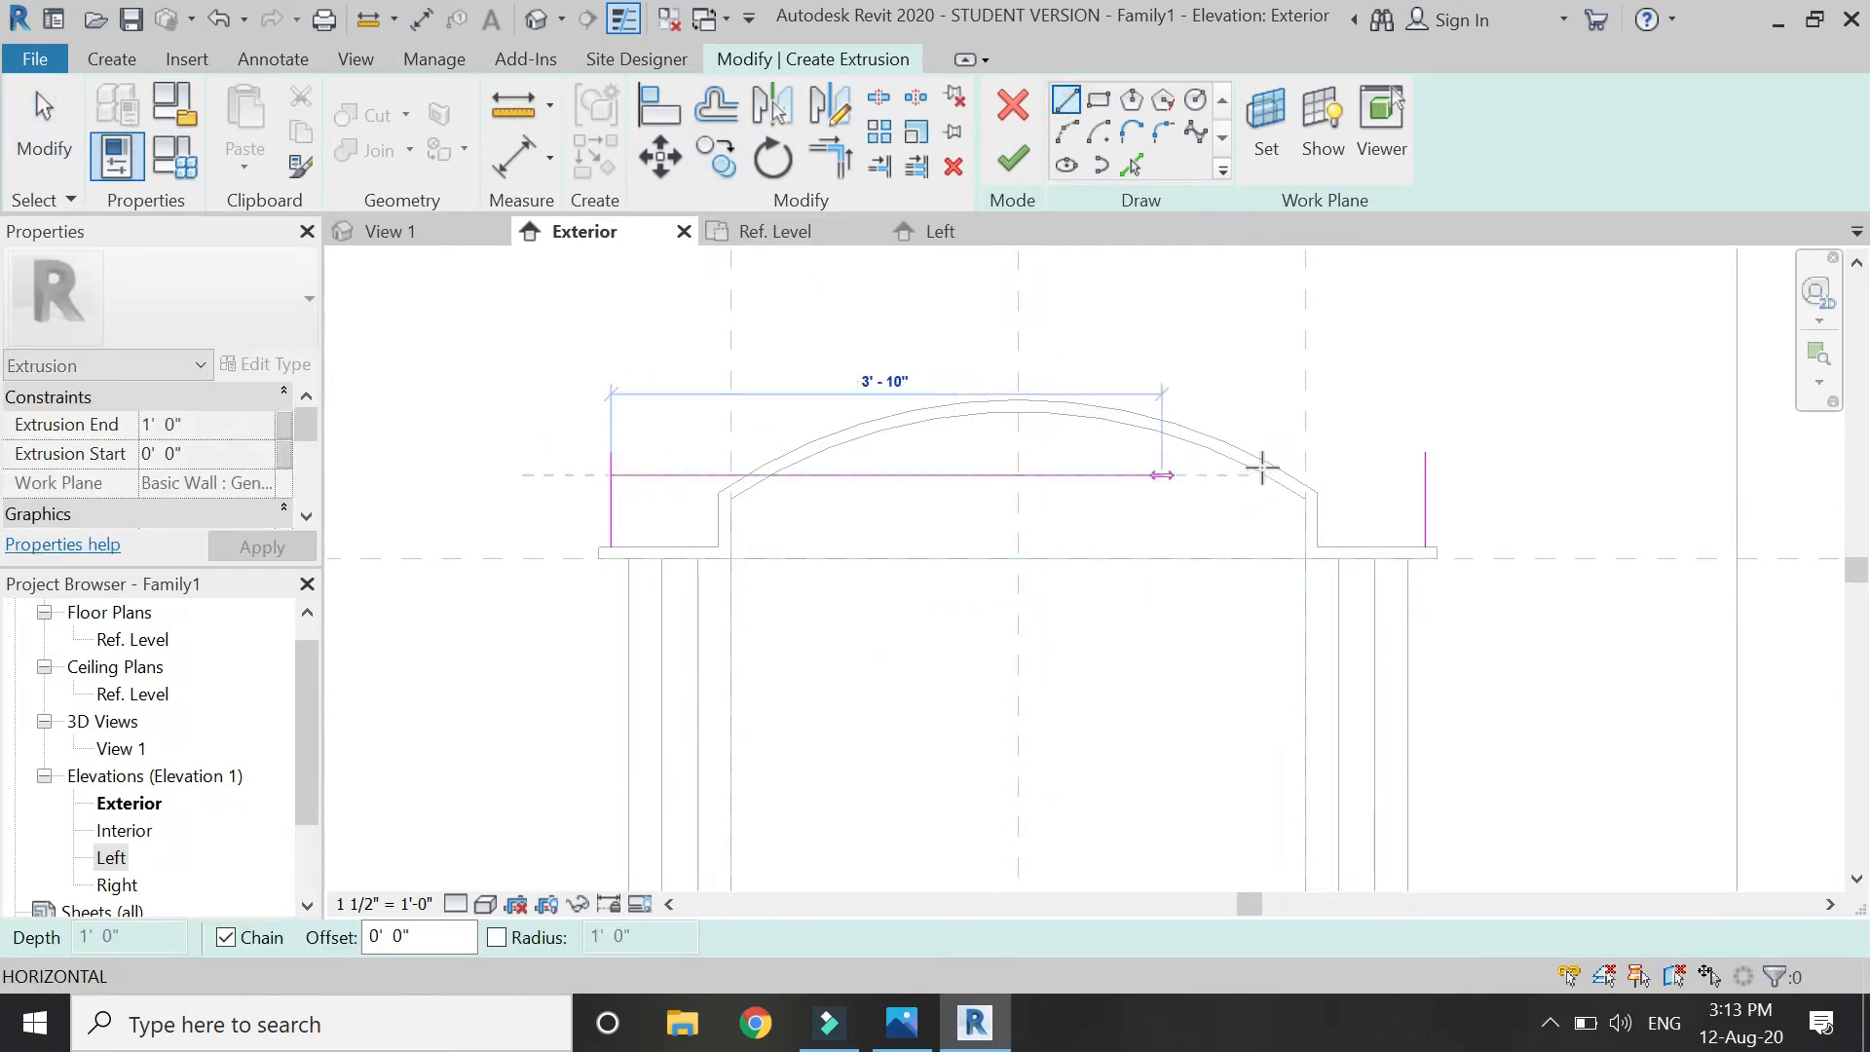
left_click(1423, 474)
key("Escape")
key("Escape")
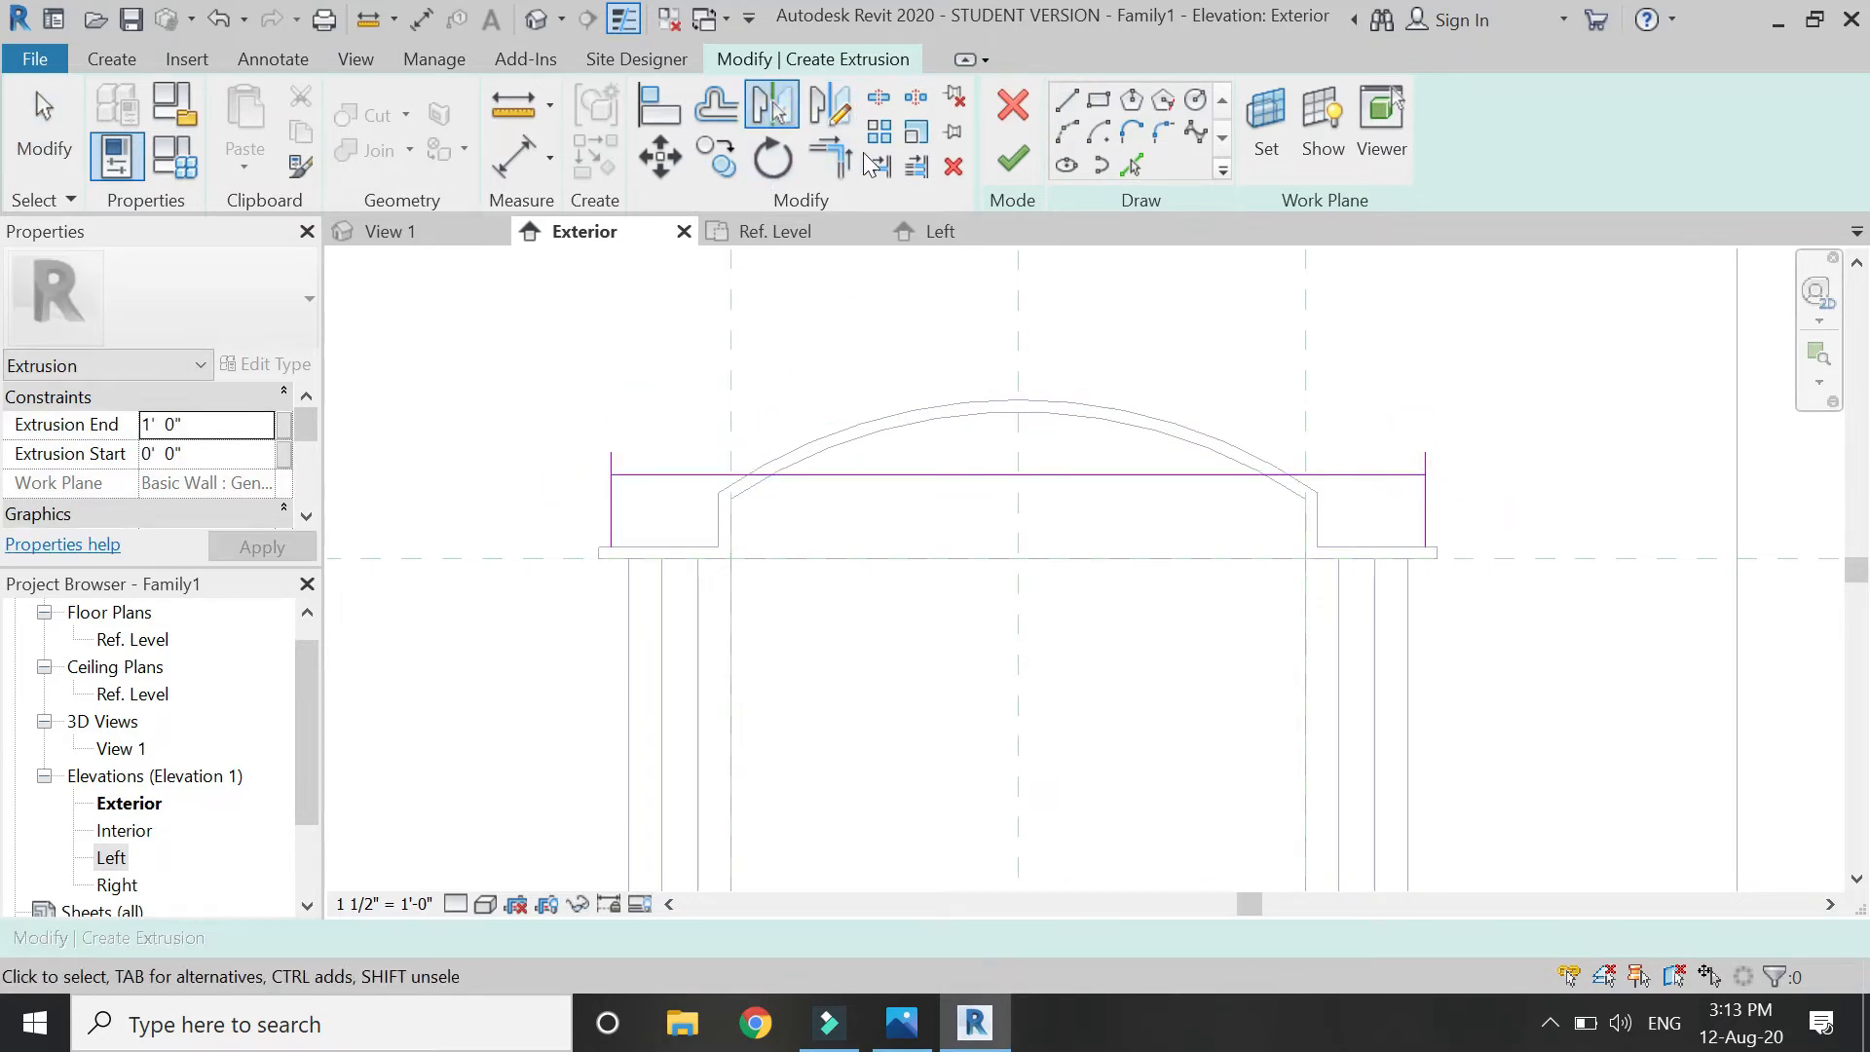
Split the horizontal line and trim both verticals into corners with it.
left_click(879, 95)
left_click(969, 474)
key("Escape")
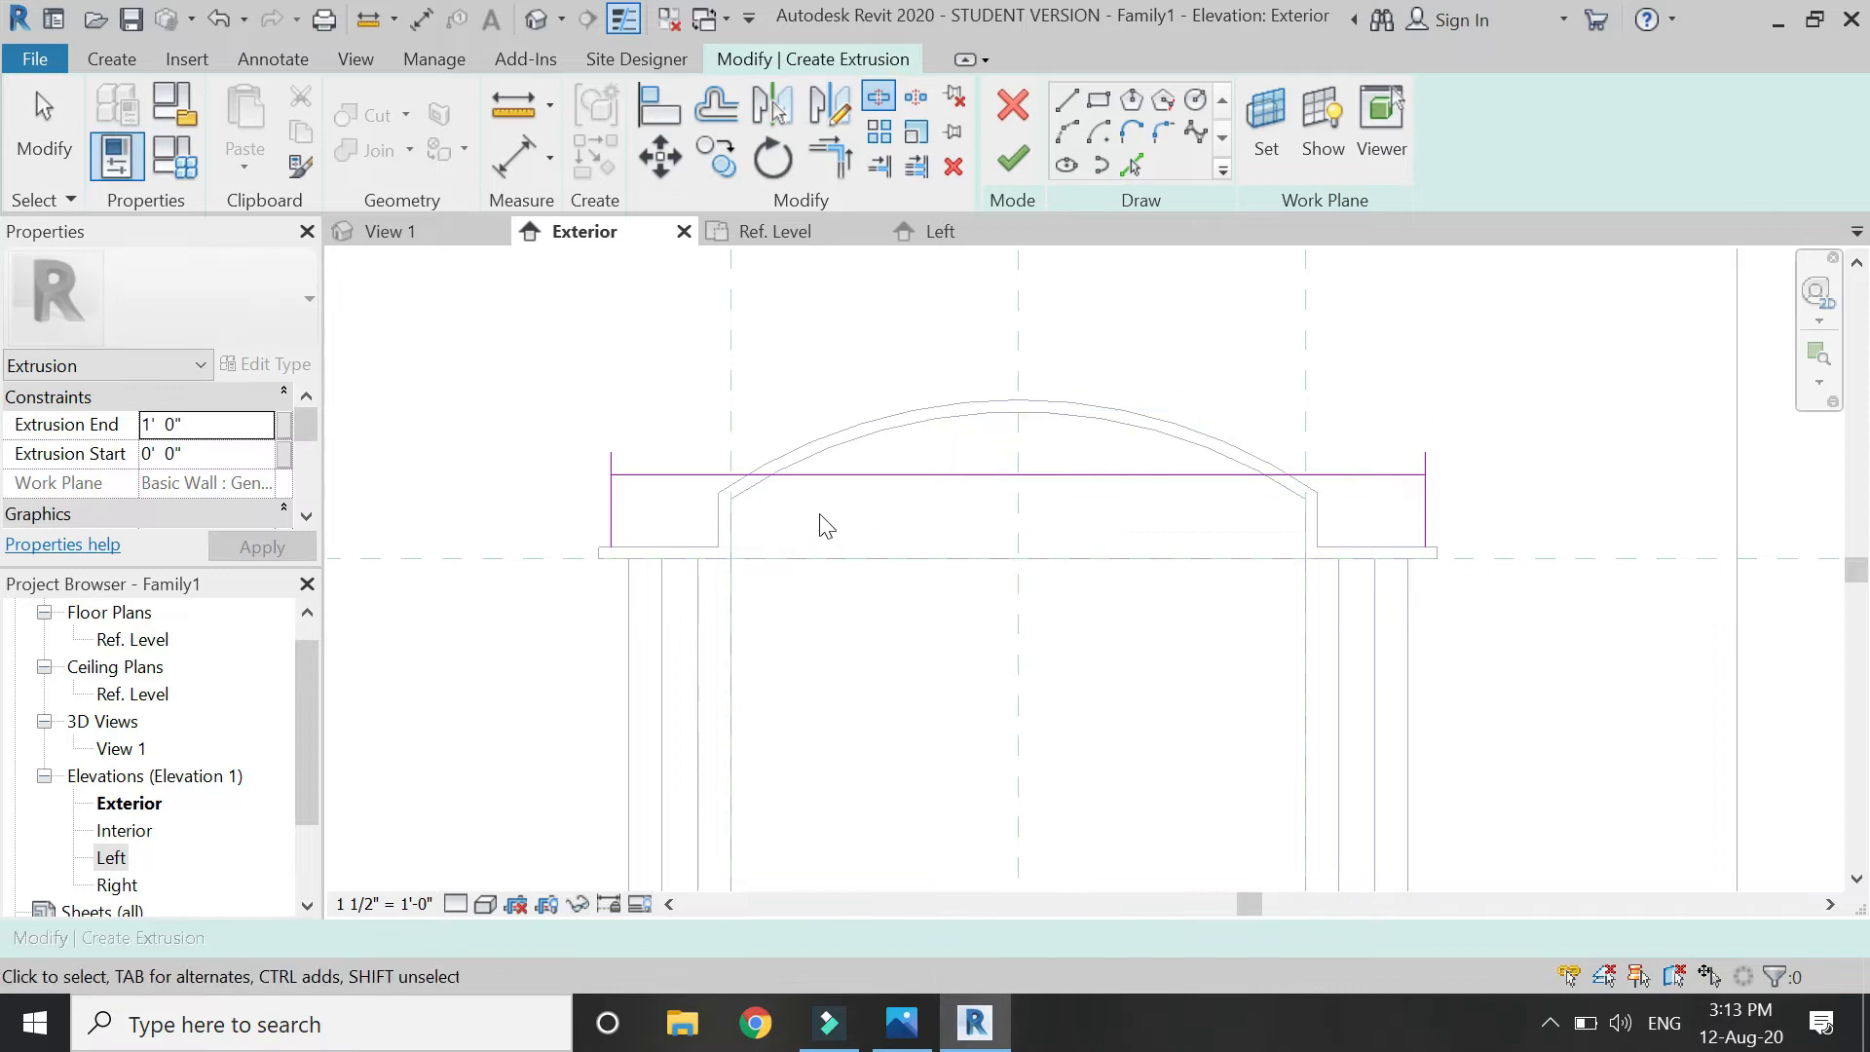
key("t")
key("r")
left_click(660, 477)
left_click(603, 499)
left_click(1365, 477)
left_click(1430, 508)
key("Escape")
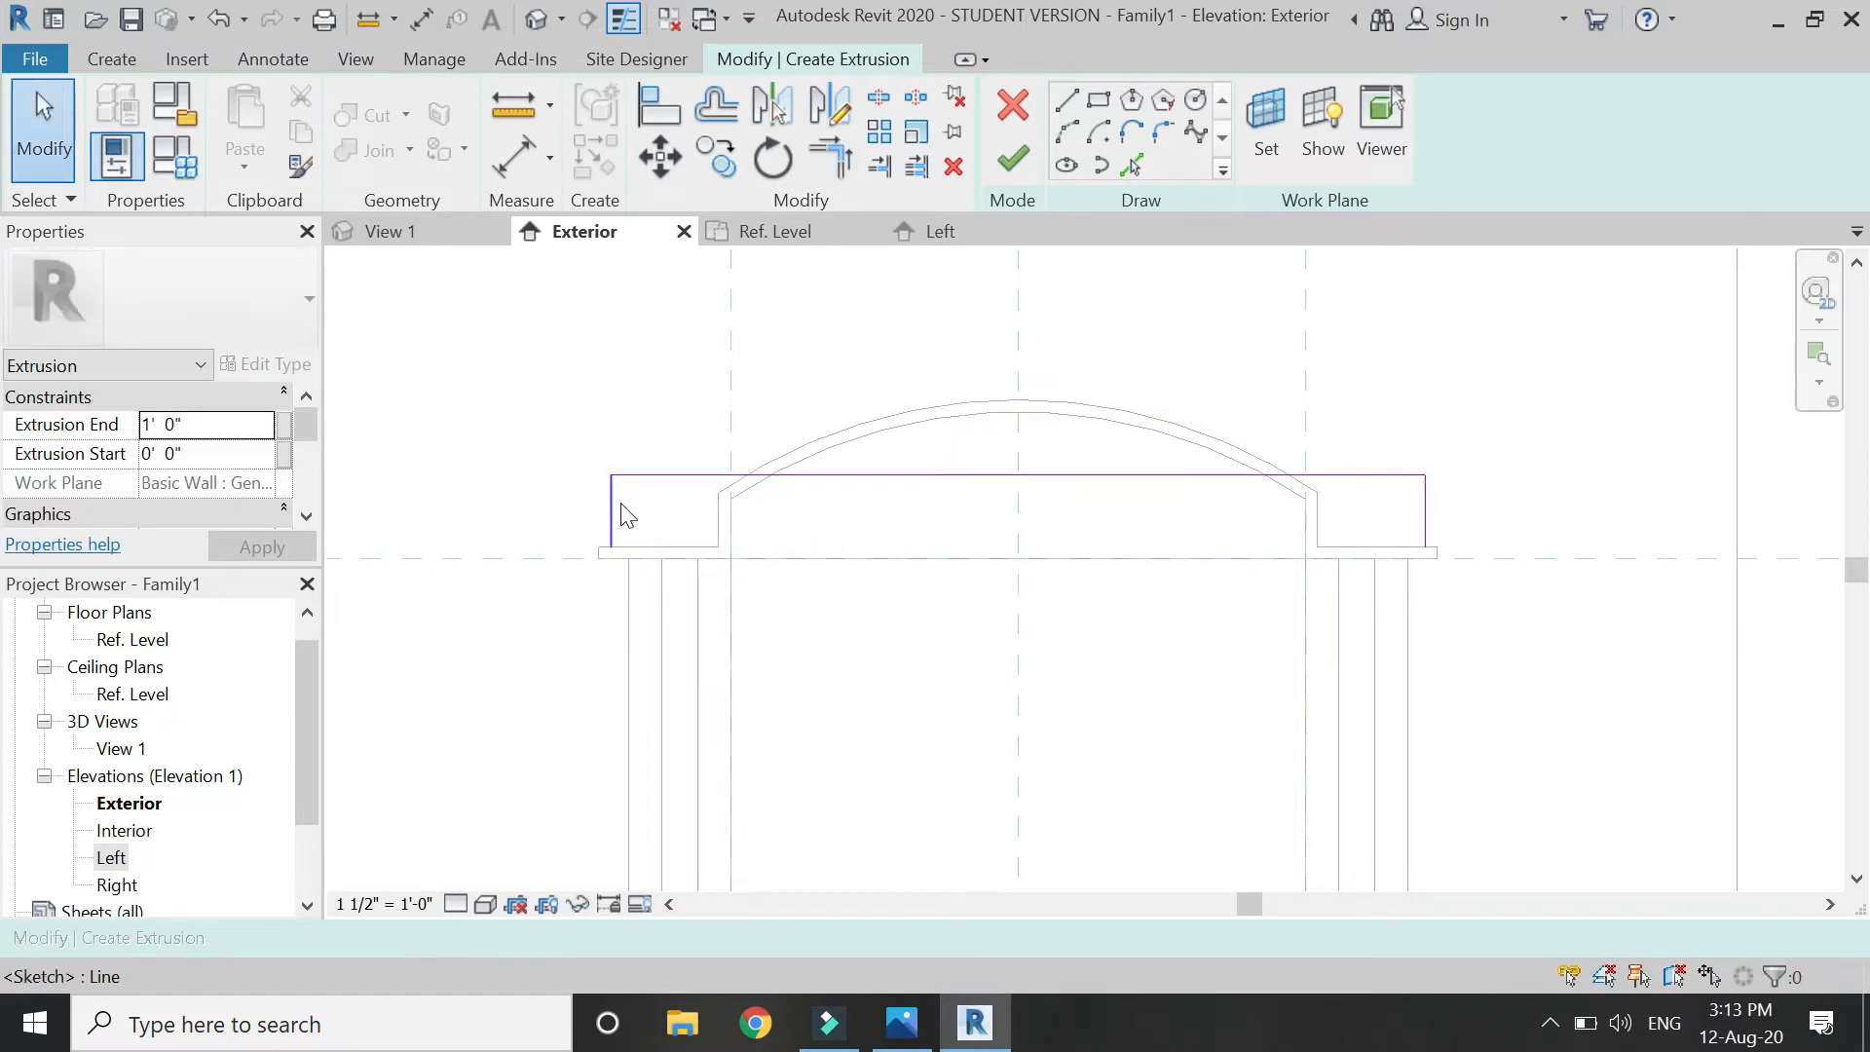
Pick an offset arc above the existing arch and trim it to the horizontal line.
left_click(1130, 165)
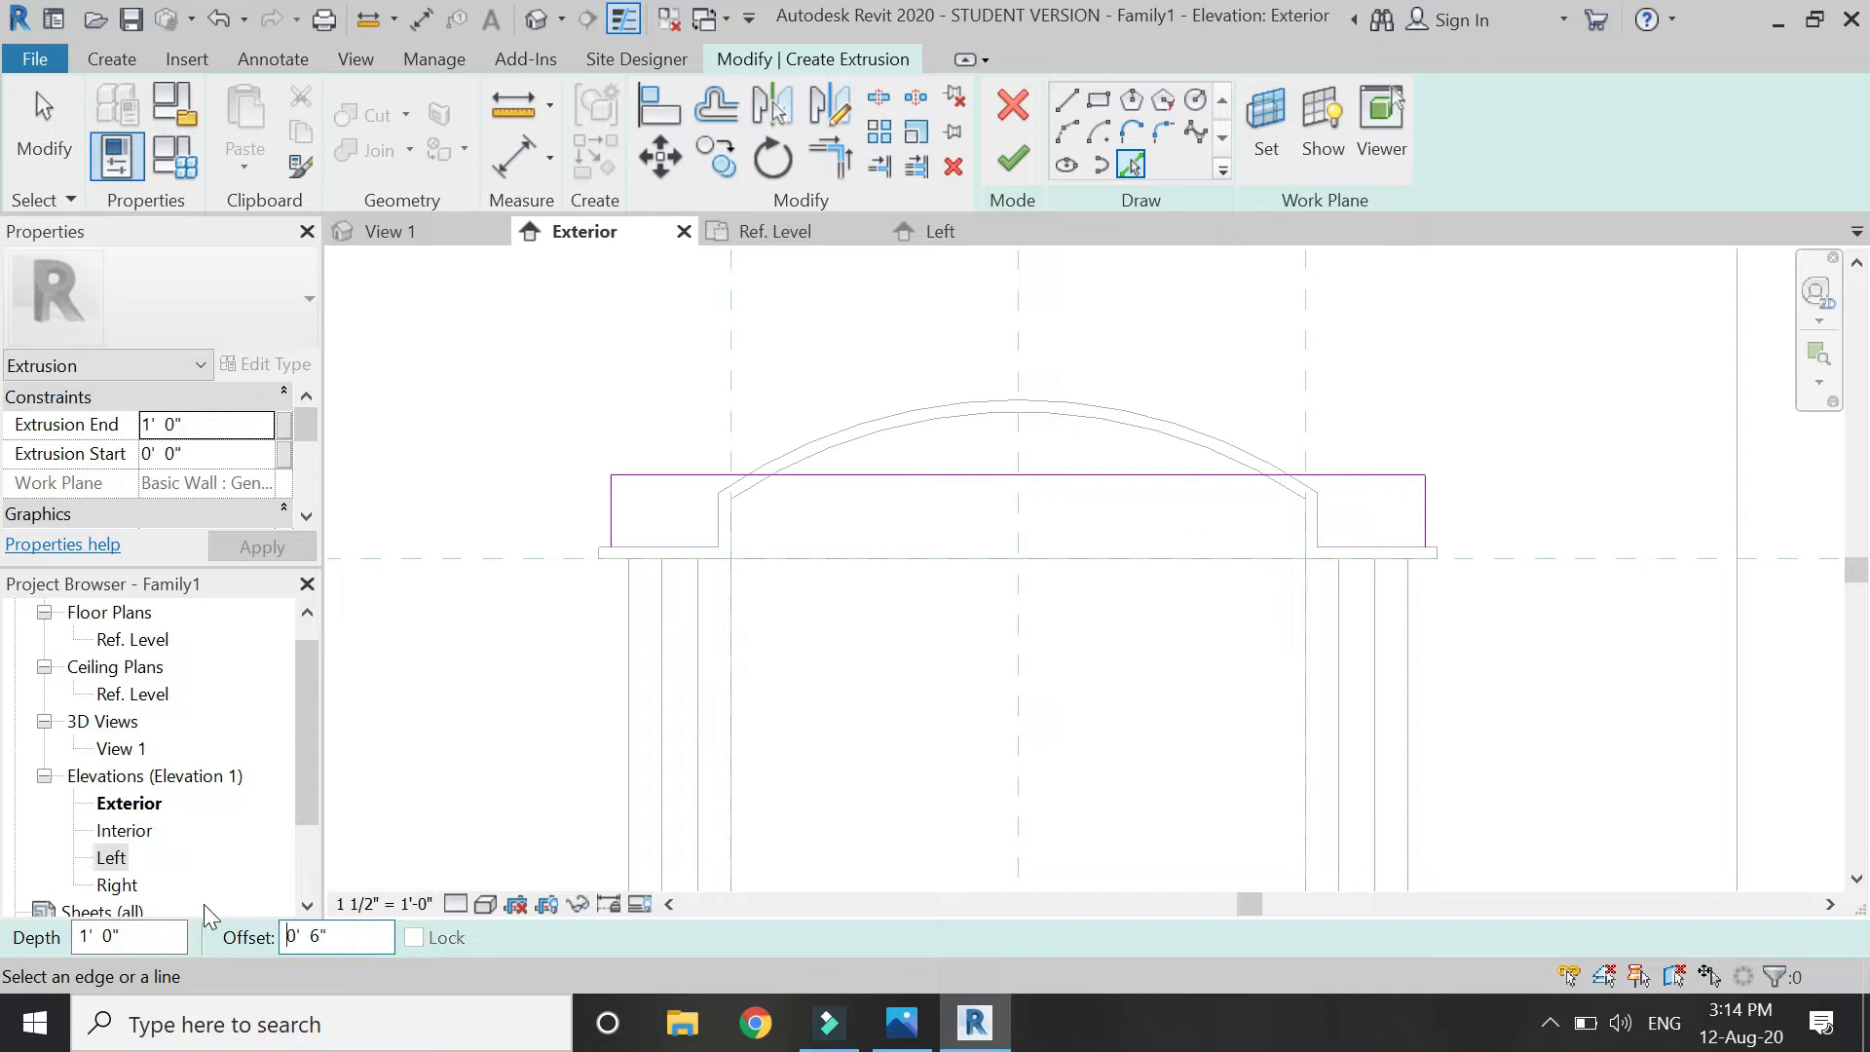
scroll(207, 914, "up", 1)
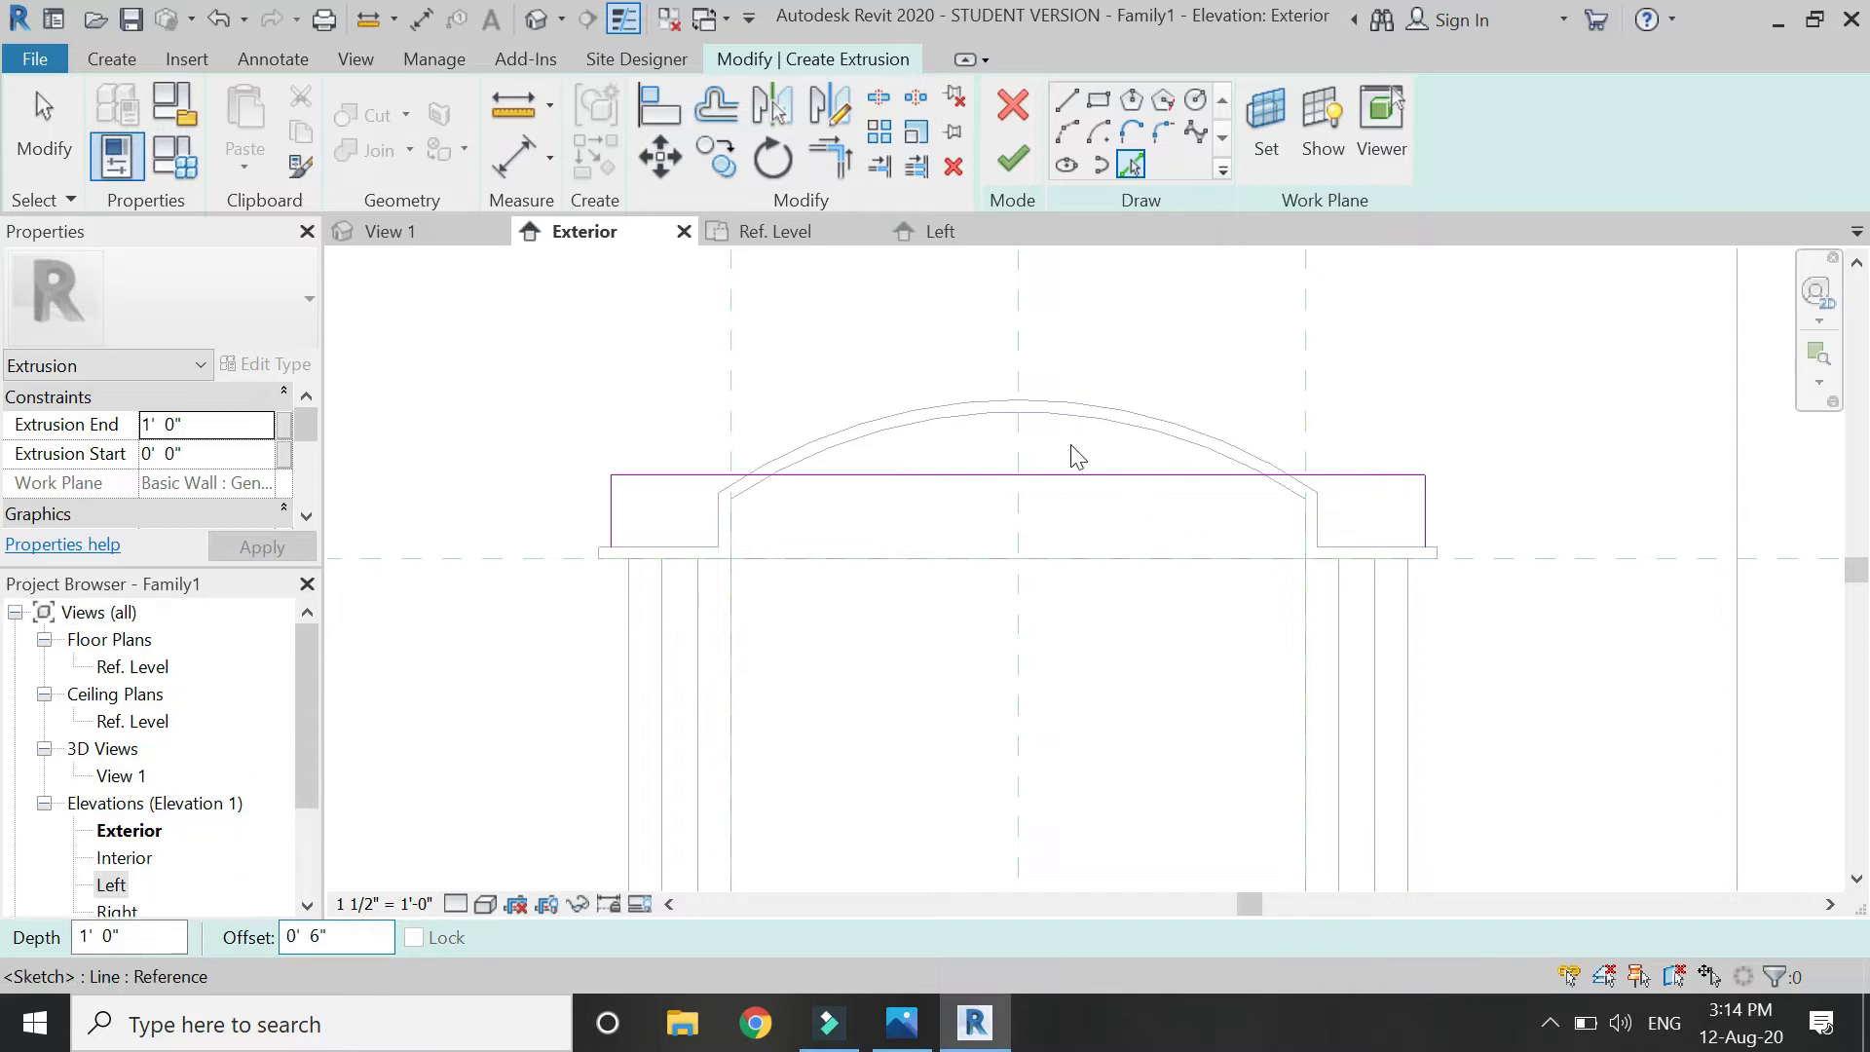
left_click(990, 422)
key("Escape")
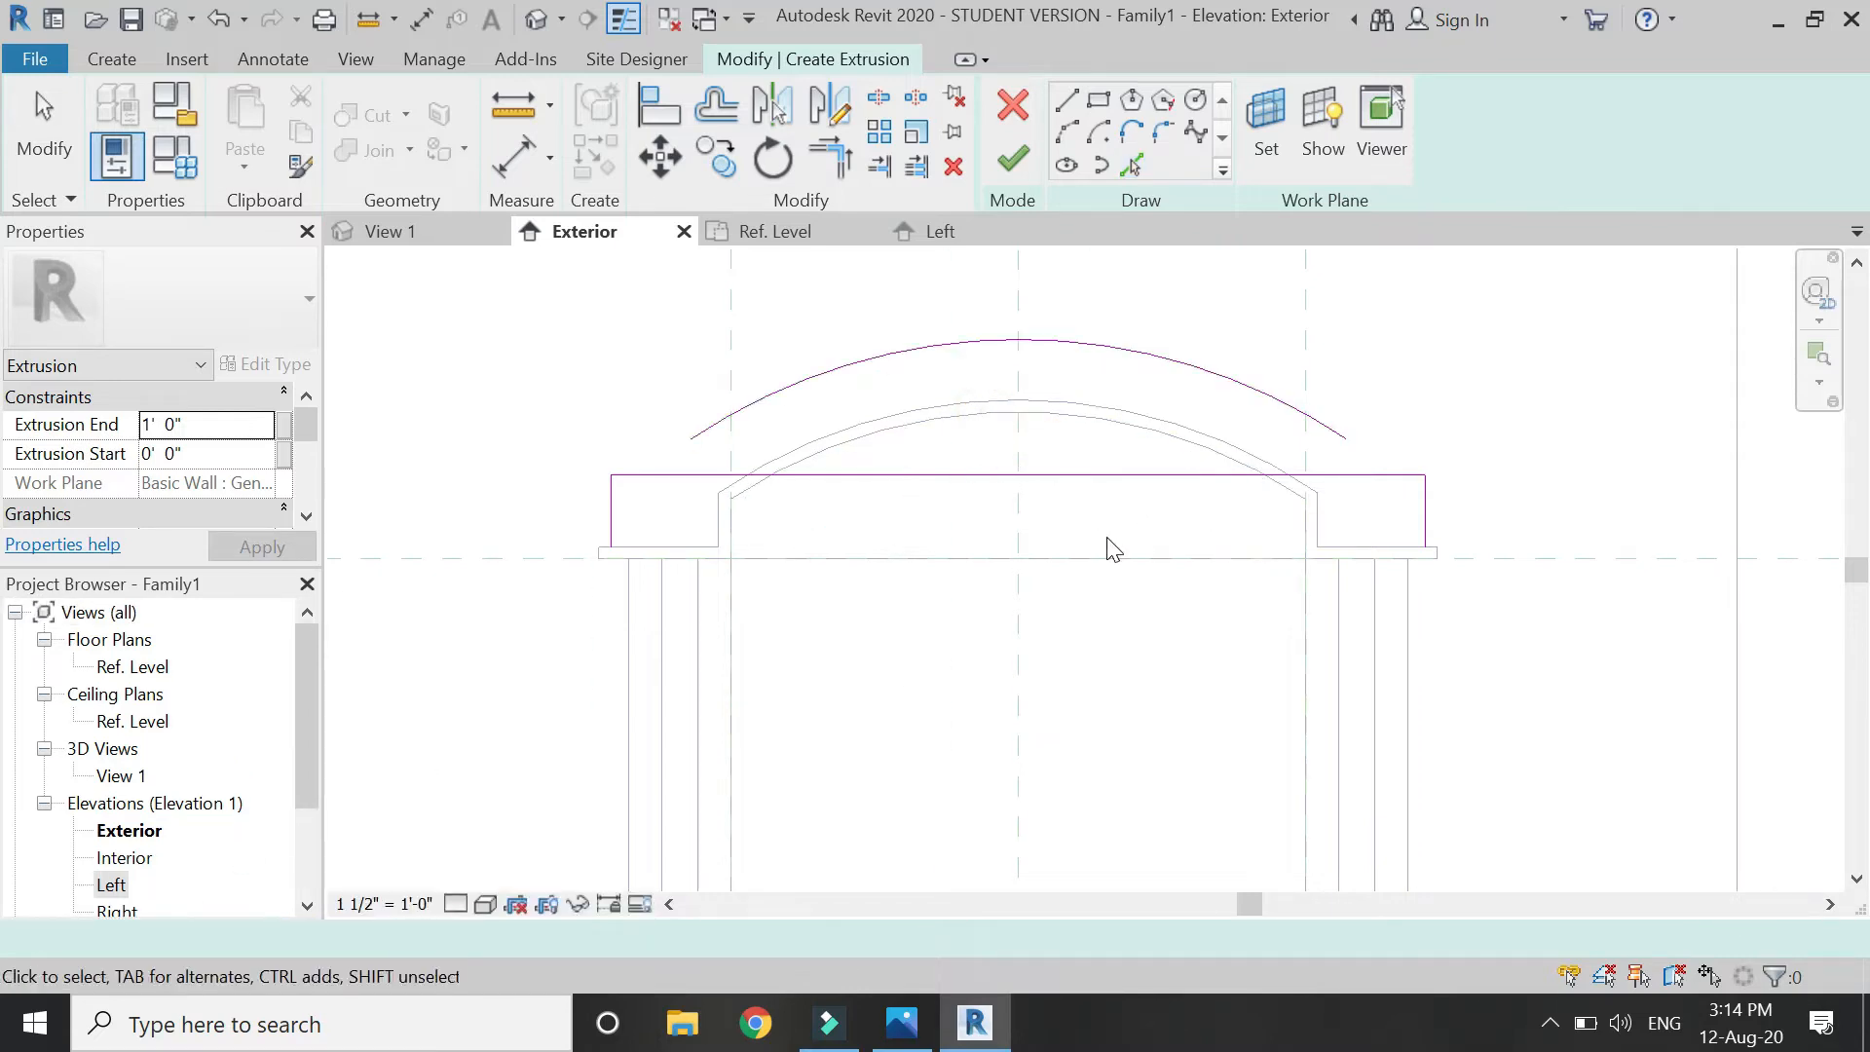
key("t")
key("r")
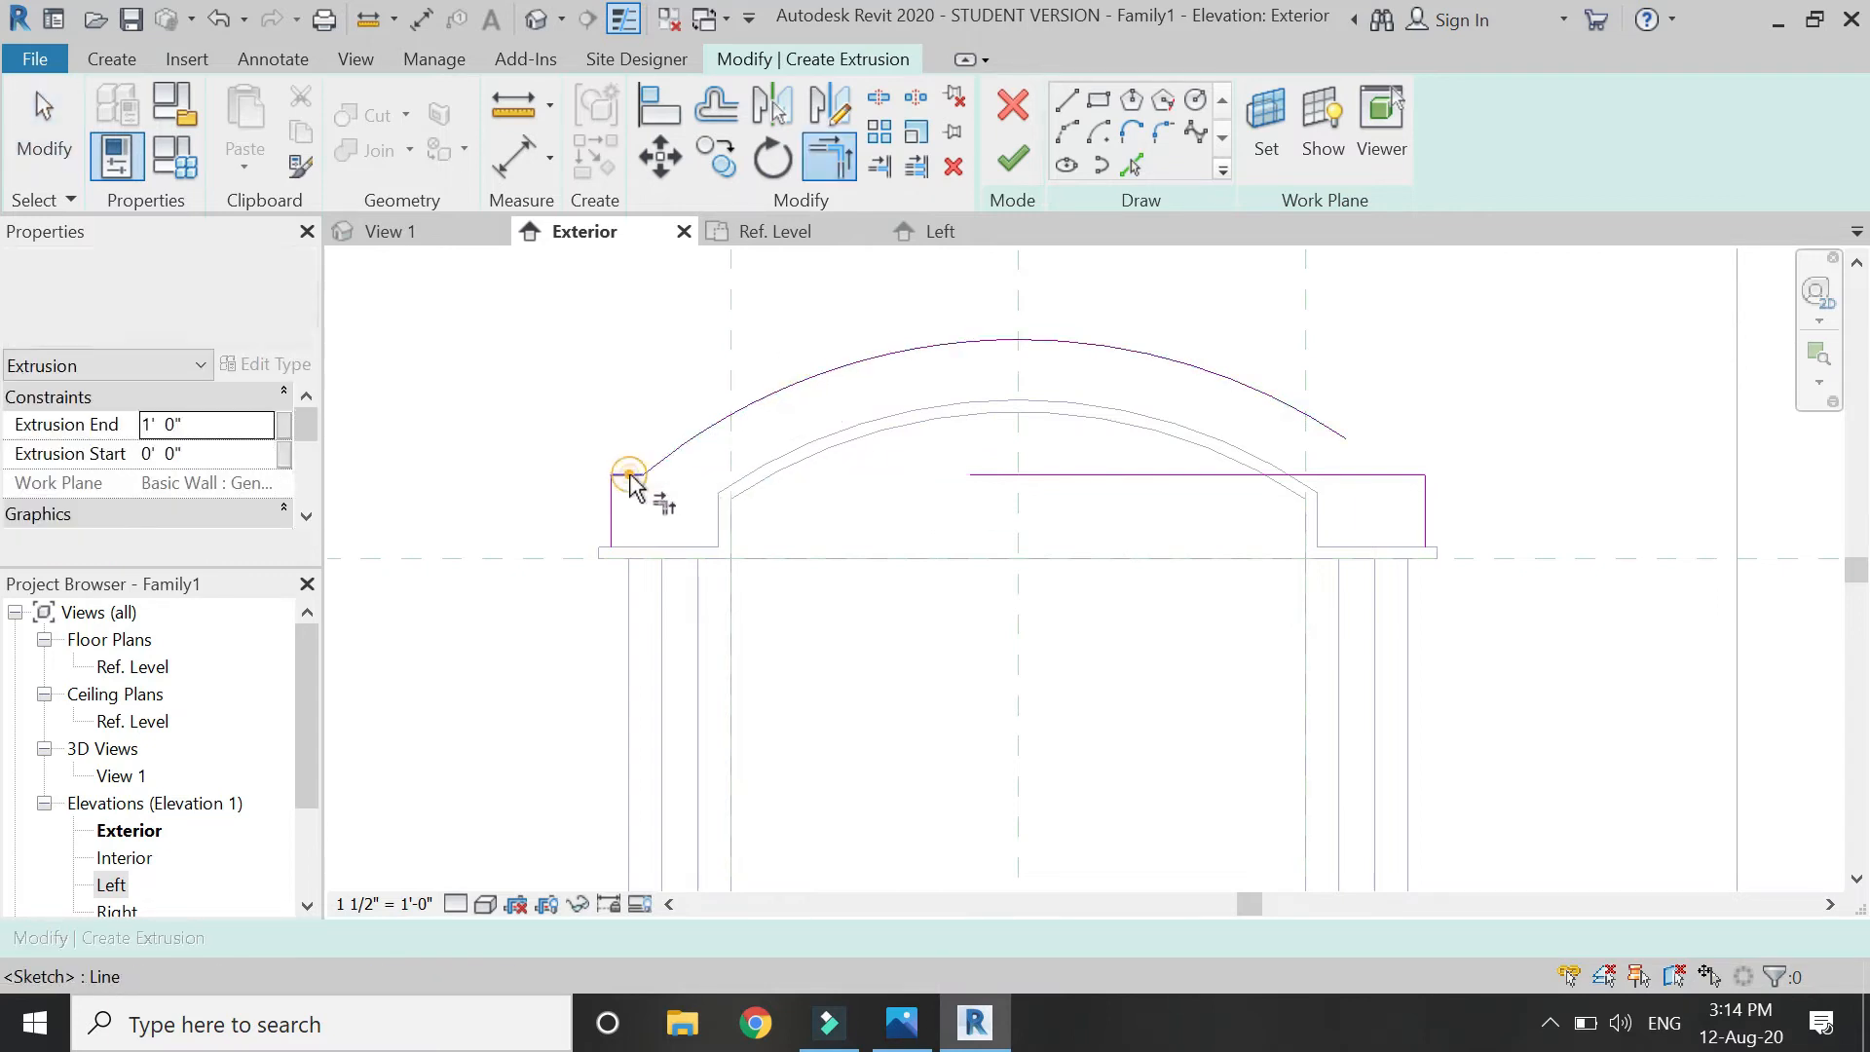
left_click(1224, 377)
left_click(1410, 475)
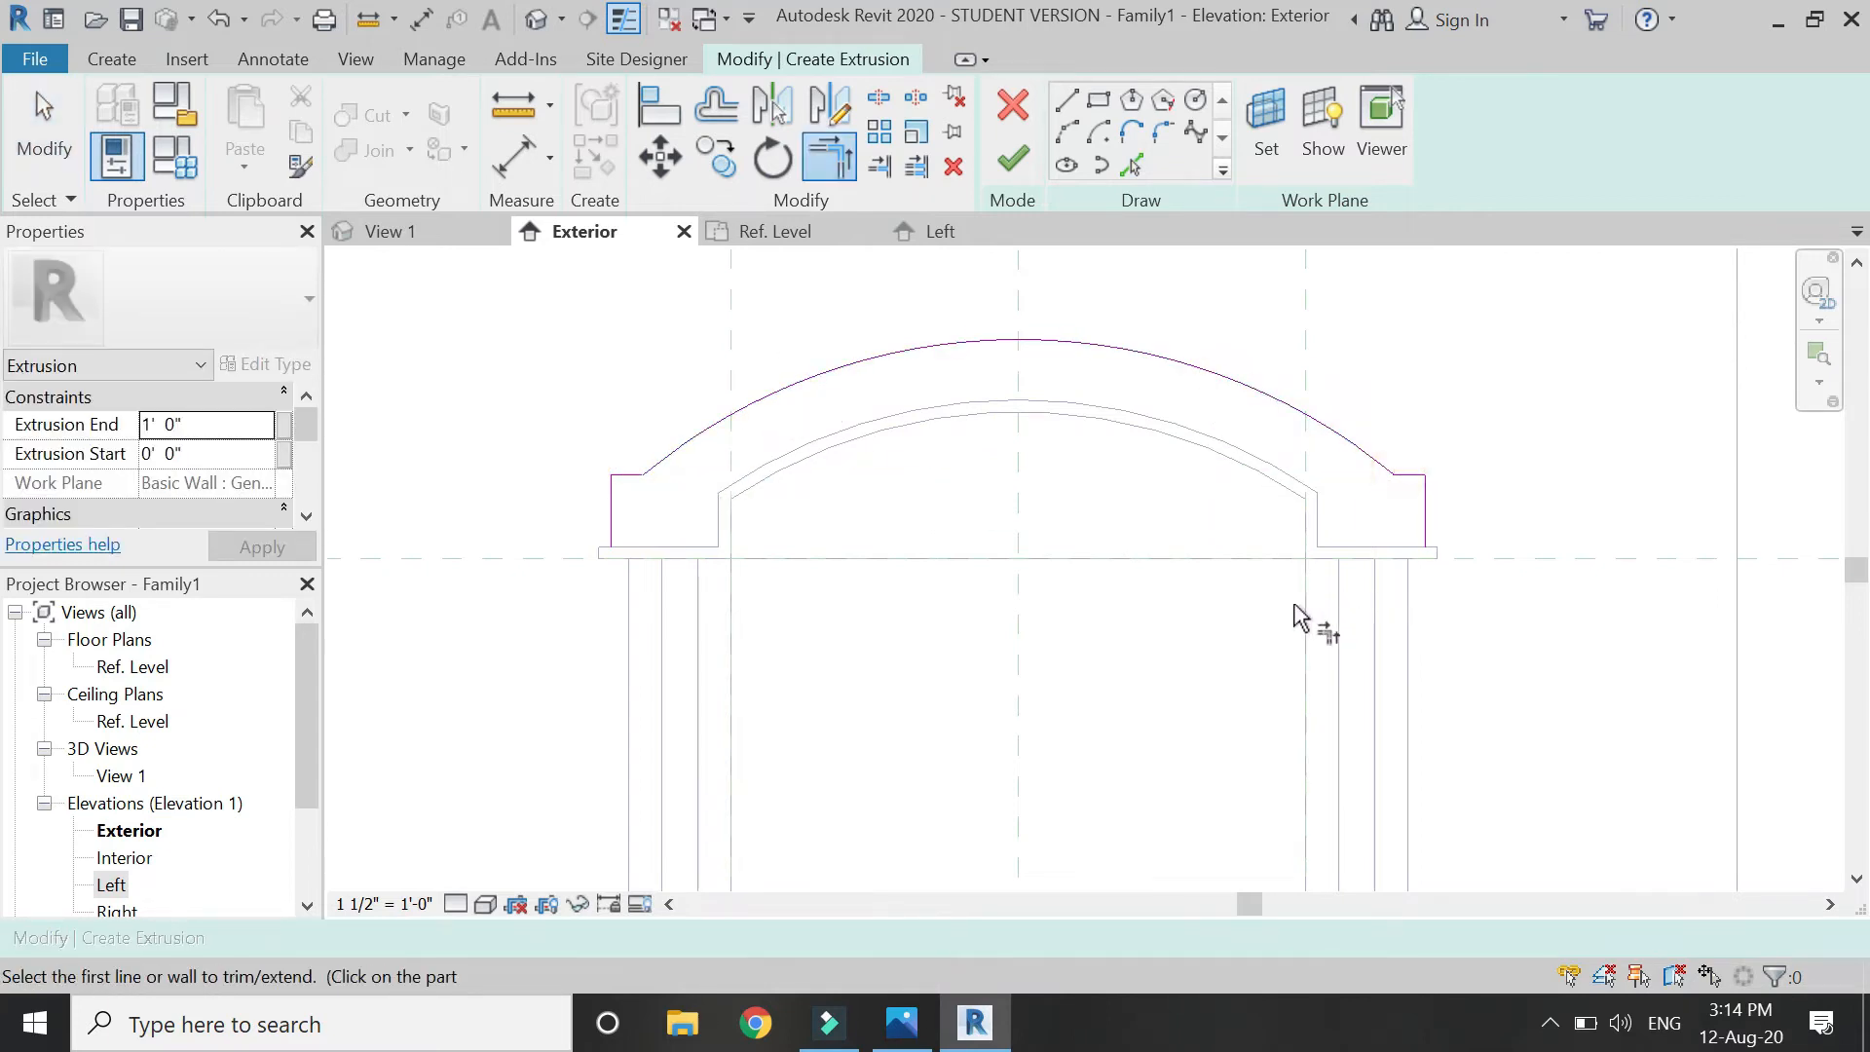
key("Escape")
Trace the inner arch edge plus the right end's vertical and bottom edges into the sketch.
scroll(916, 633, "down", 2)
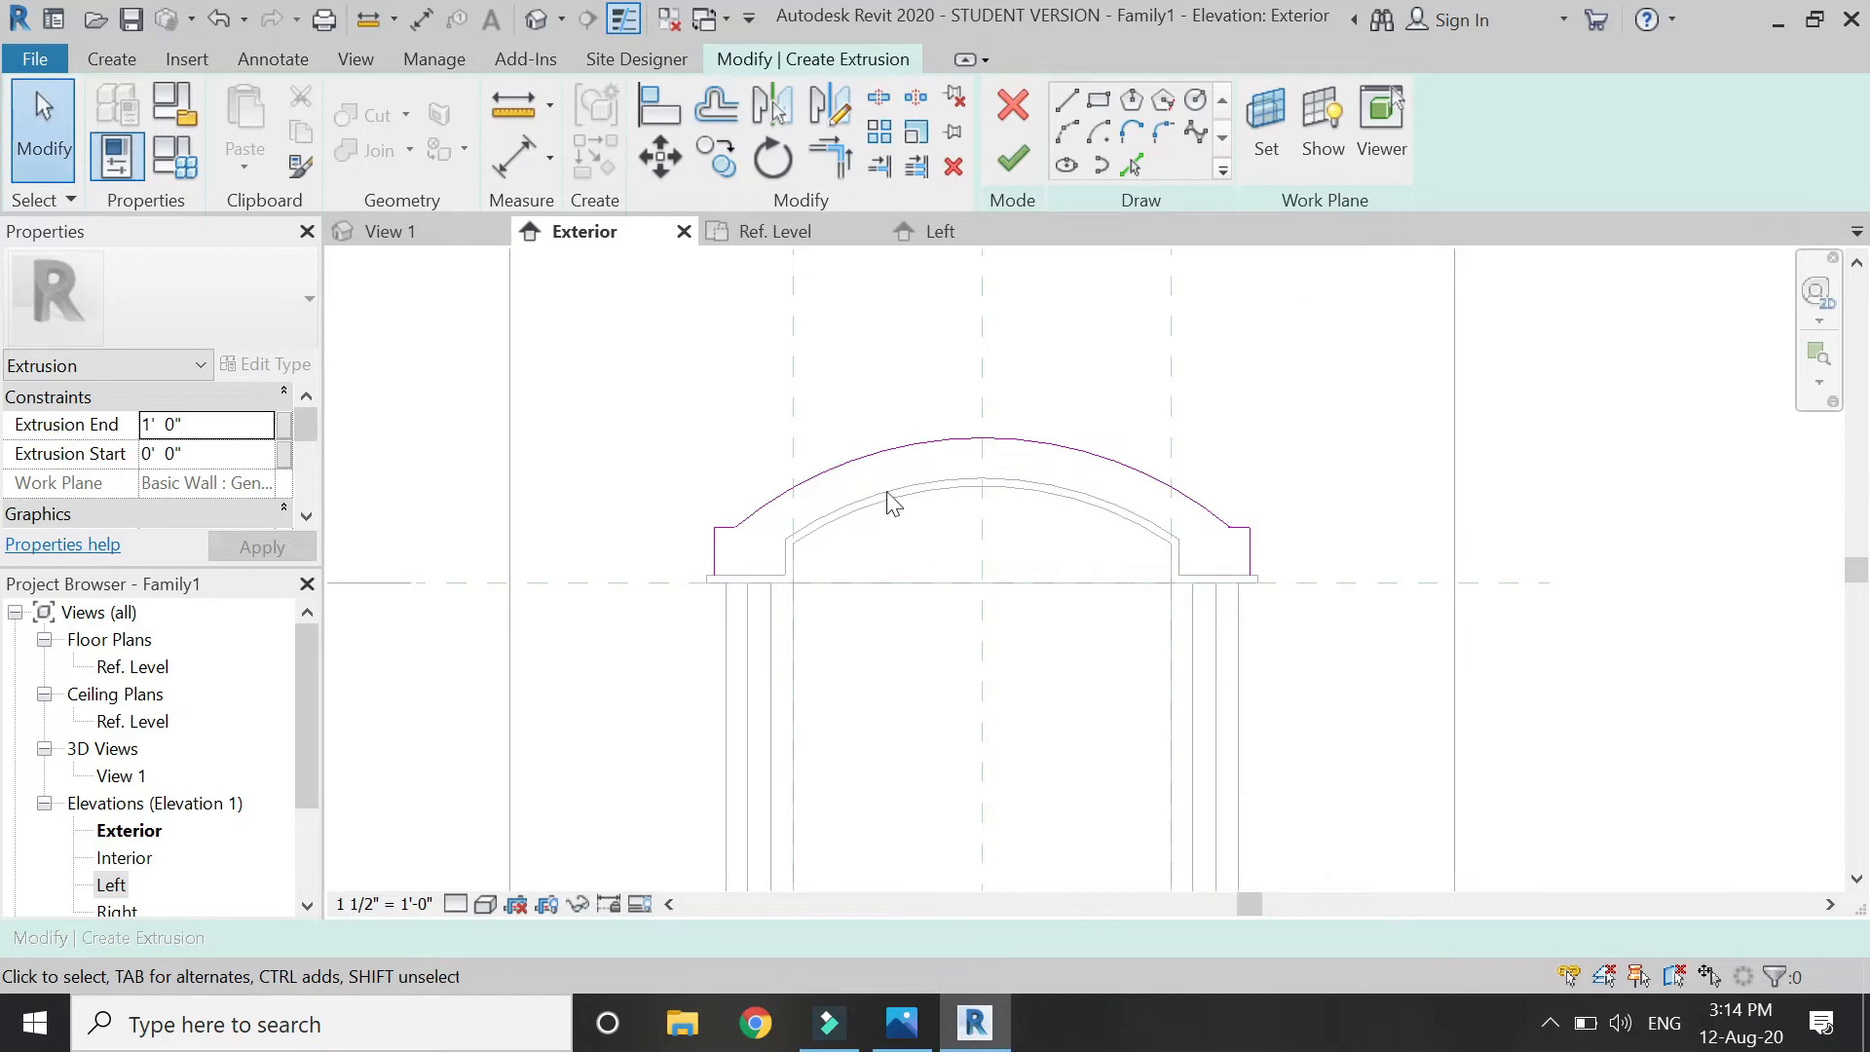
scroll(933, 389, "up", 1)
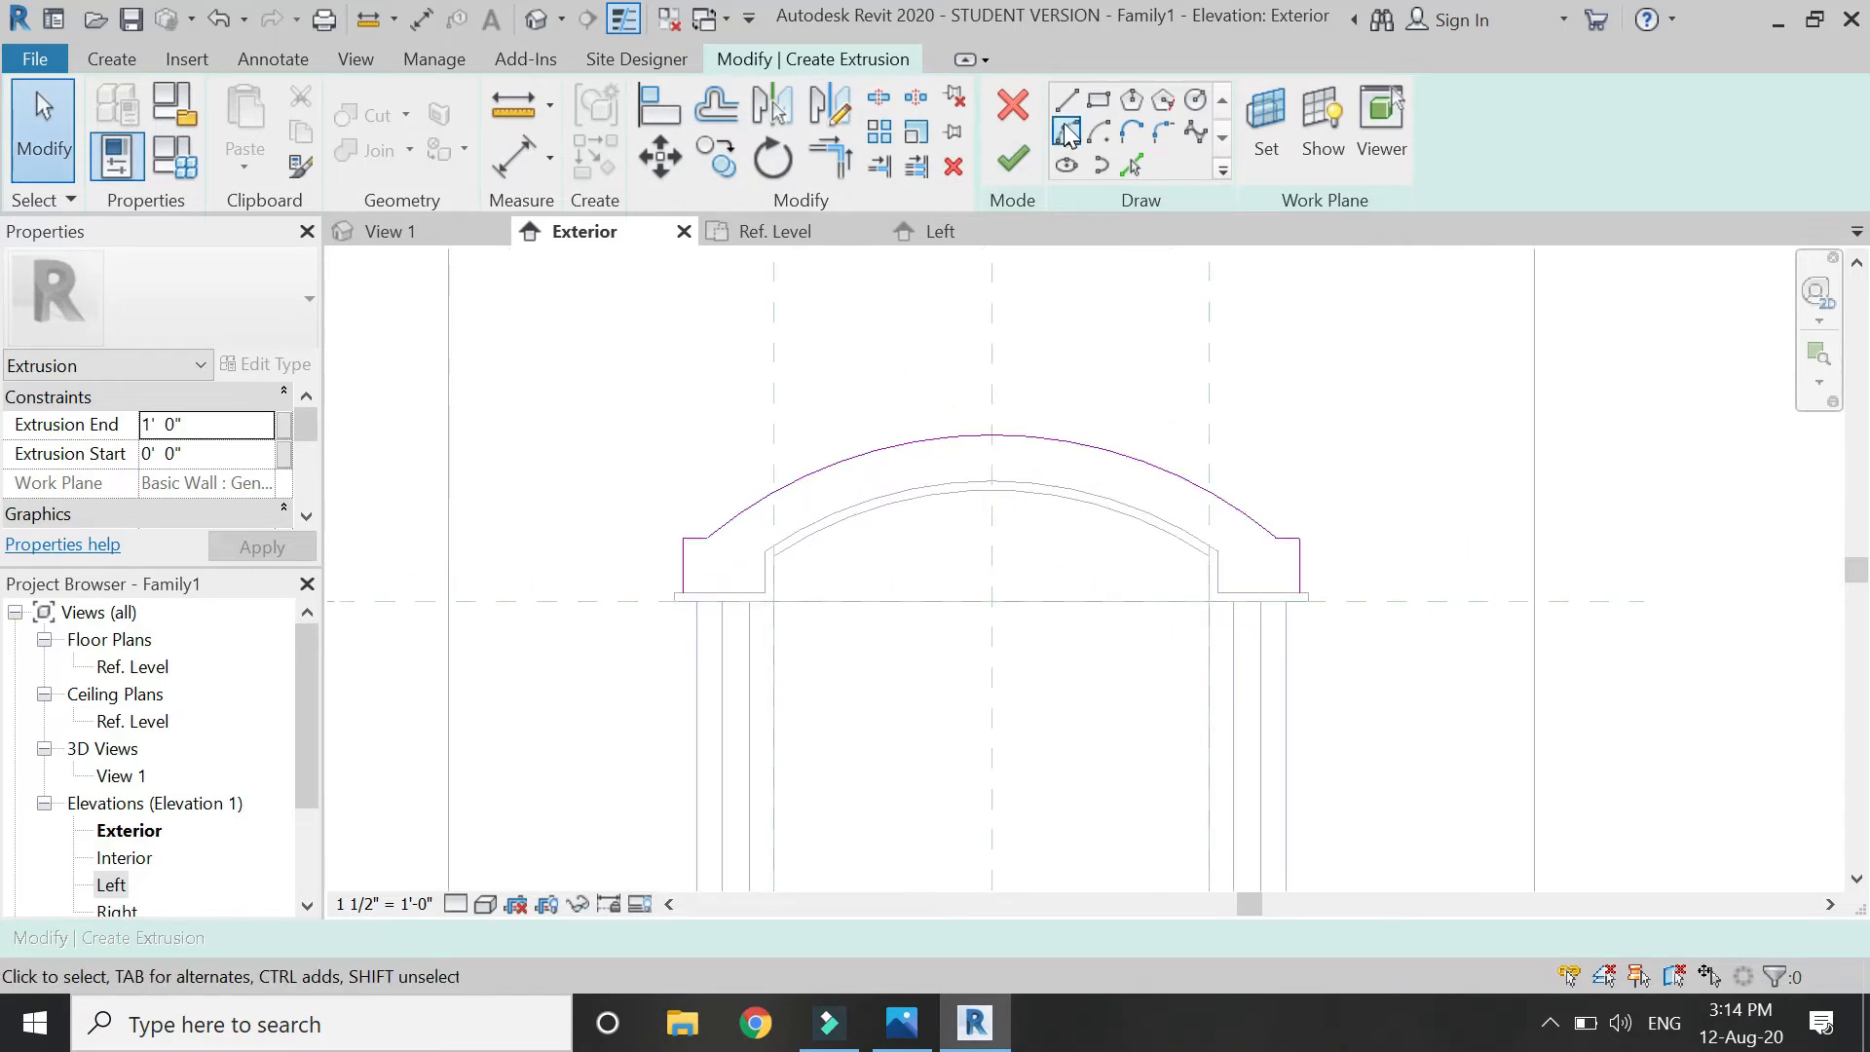
left_click(1131, 168)
scroll(736, 589, "up", 1)
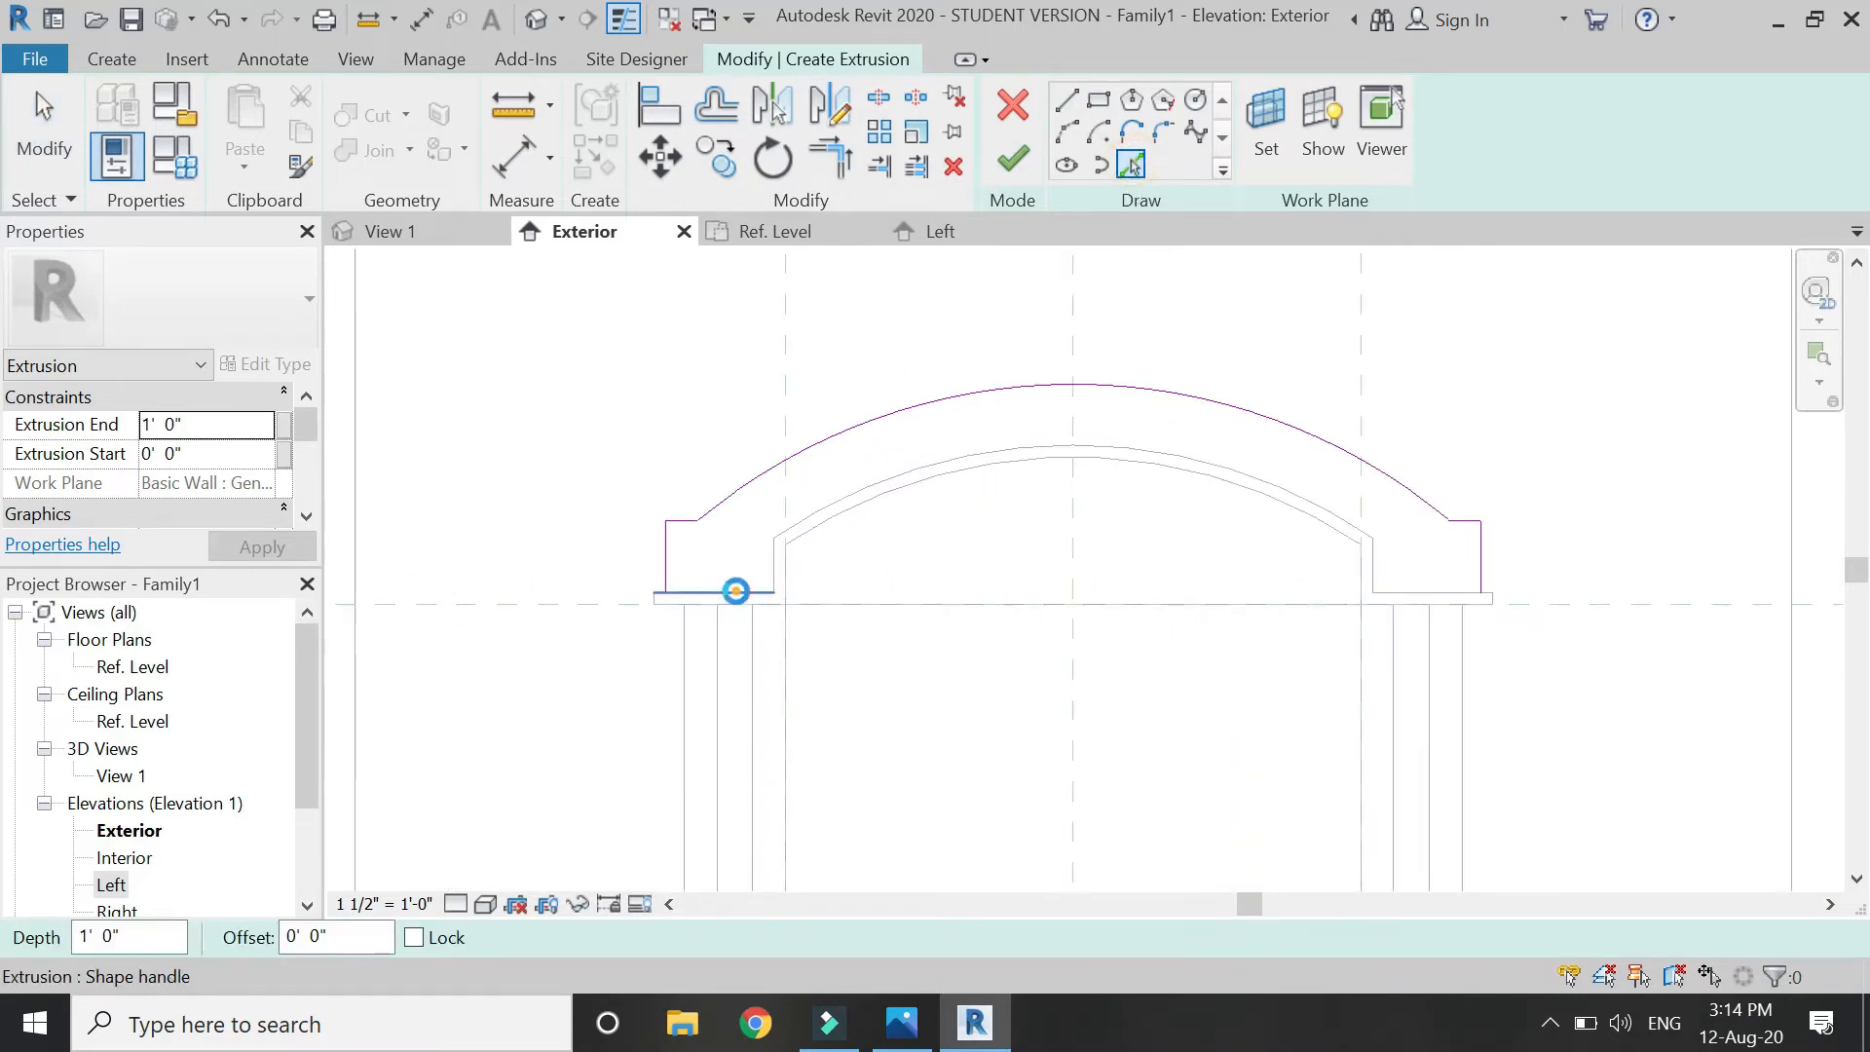
scroll(779, 563, "up", 1)
left_click(824, 493)
scroll(822, 488, "down", 1)
scroll(1452, 505, "up", 2)
left_click(1333, 552)
left_click(1436, 604)
key("Escape")
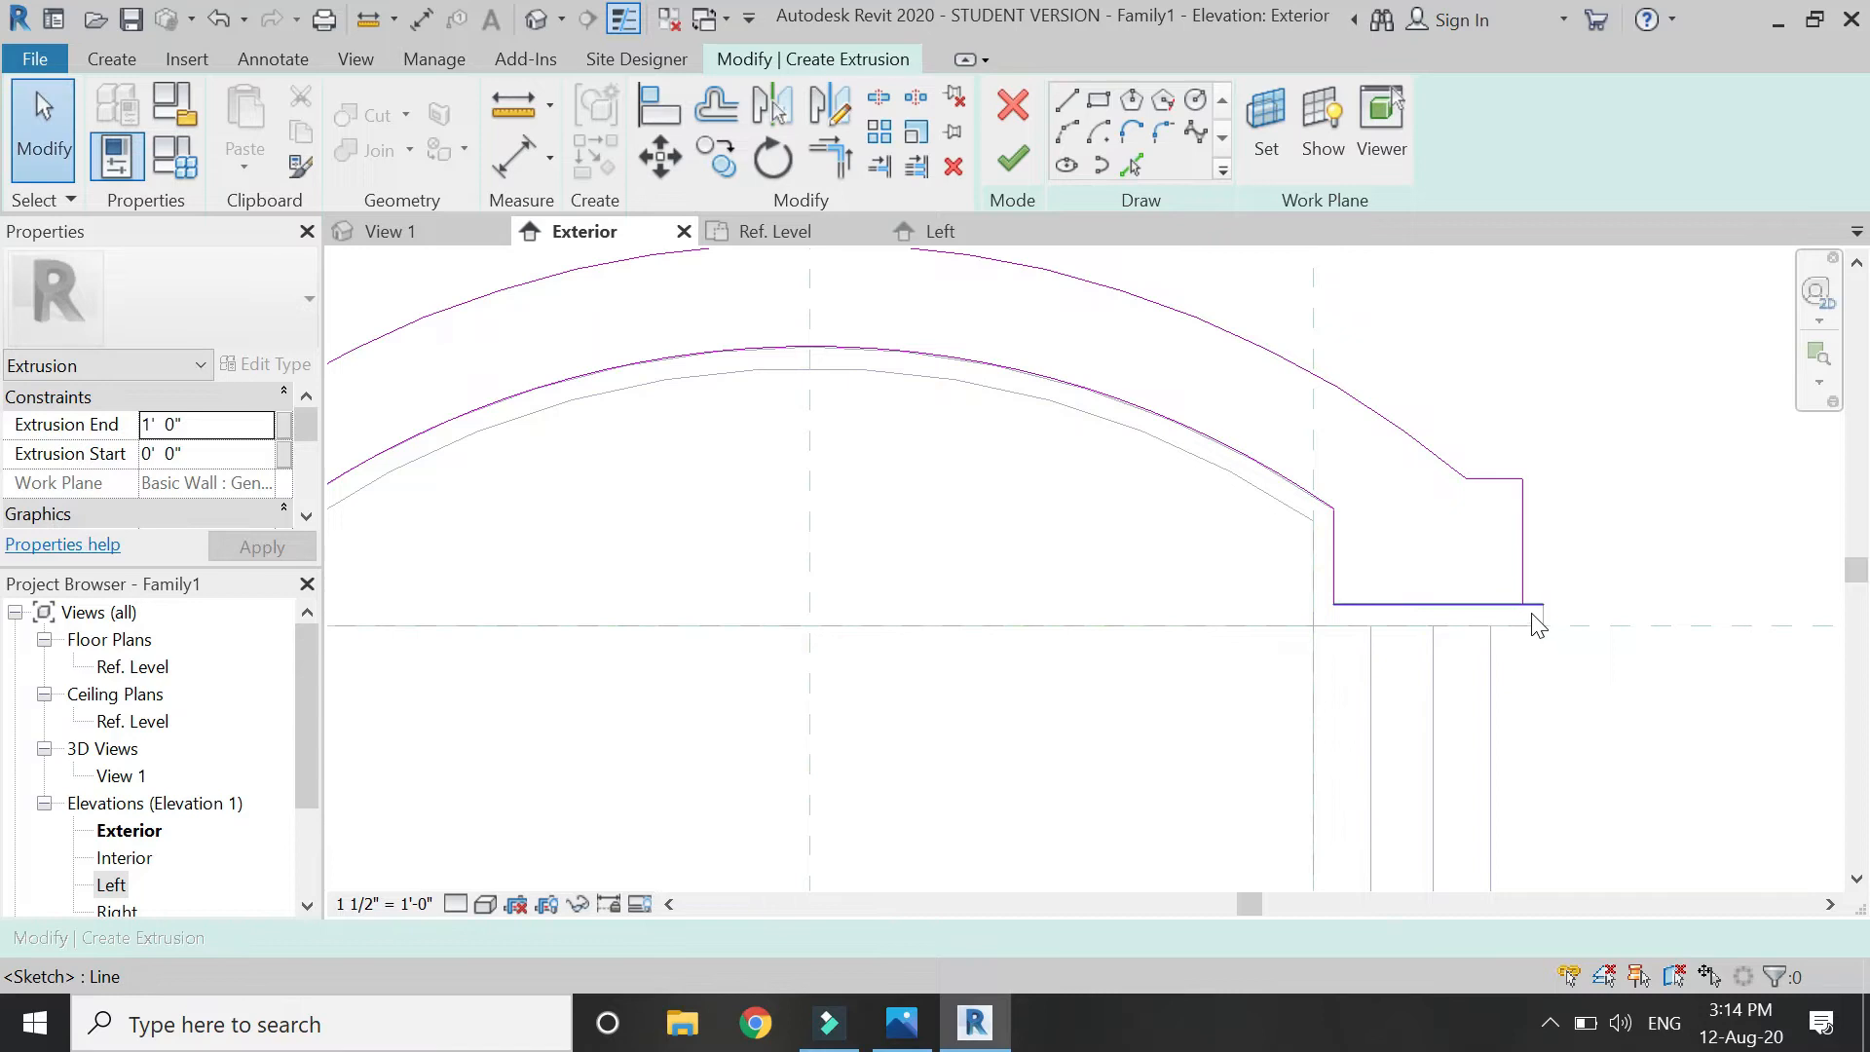
Trim the left vertical and bottom lines into a corner and finish the head trim extrusion.
key("t")
key("r")
scroll(1598, 626, "down", 2)
scroll(760, 594, "up", 3)
left_click(669, 604)
left_click(705, 640)
key("Escape")
scroll(555, 554, "down", 3)
scroll(898, 448, "down", 1)
left_click(1009, 176)
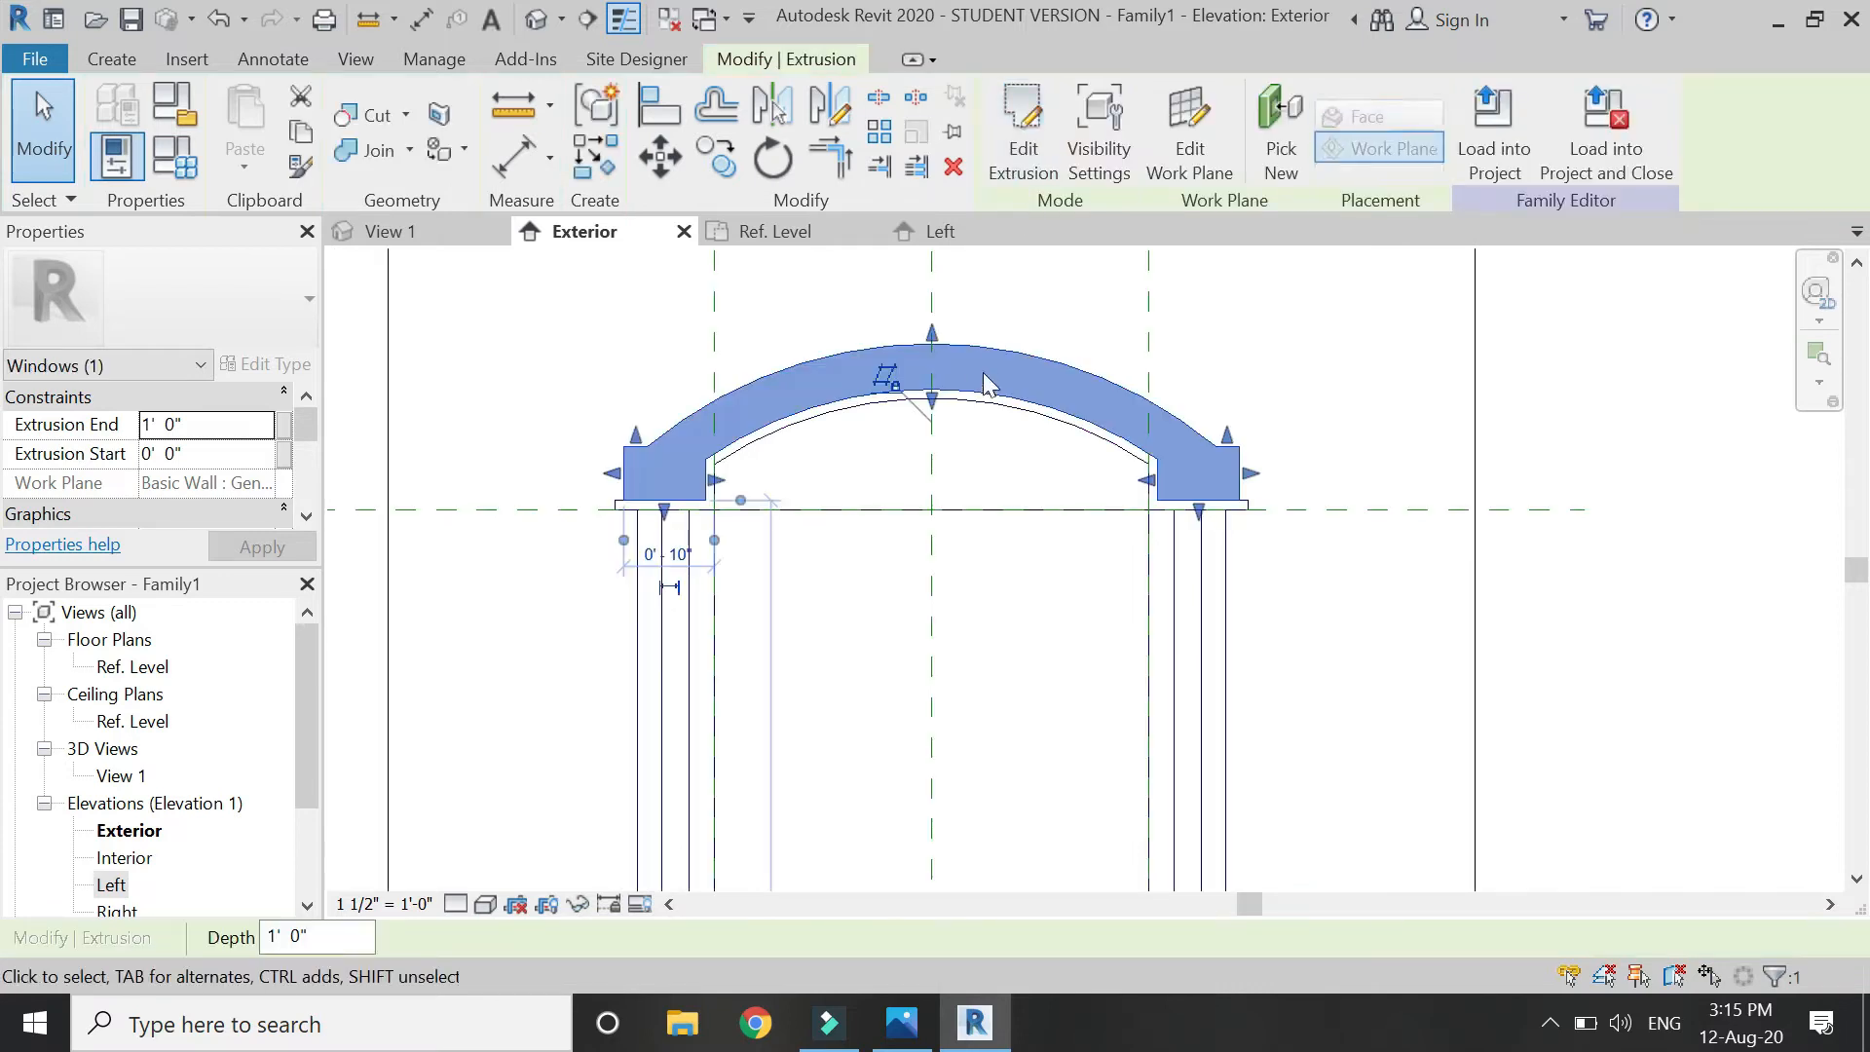
In the Left elevation, set the arched band's Extrusion End to 0' 9", then go back to Exterior.
left_click(976, 229)
scroll(818, 438, "up", 4)
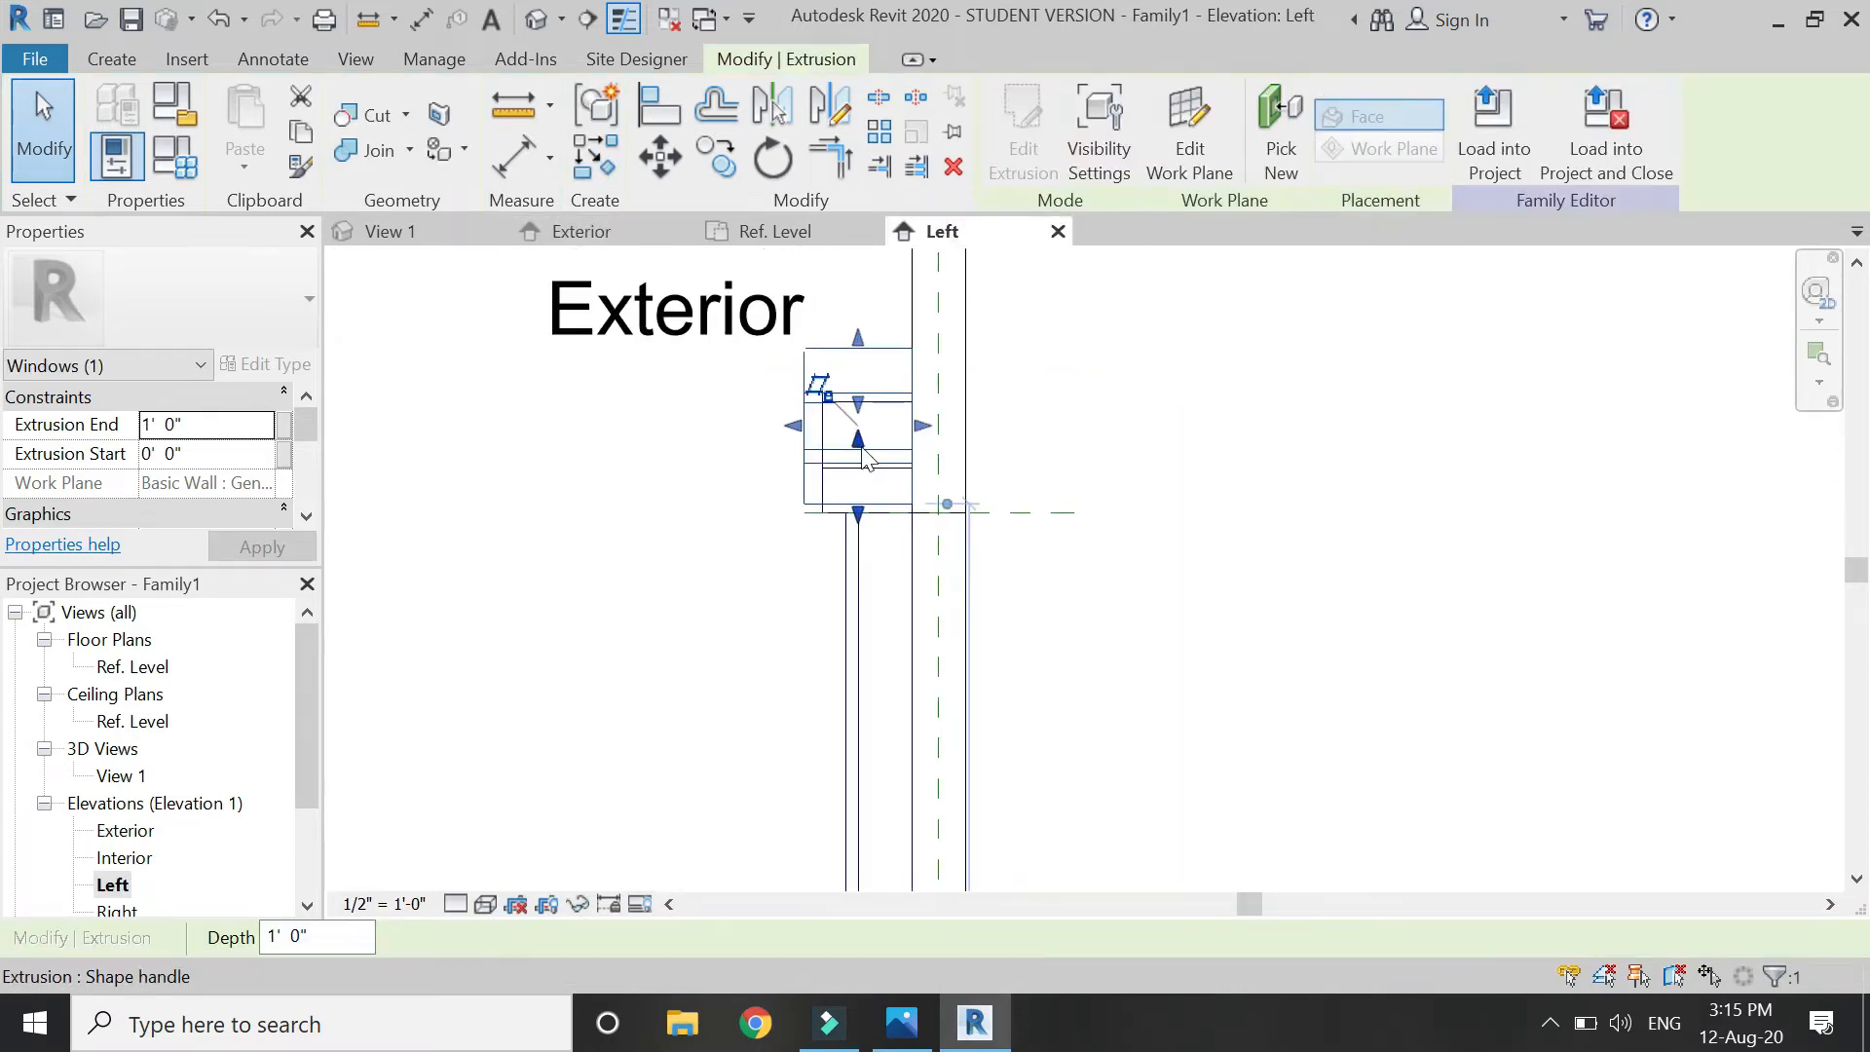
left_click_drag(755, 458, 819, 492)
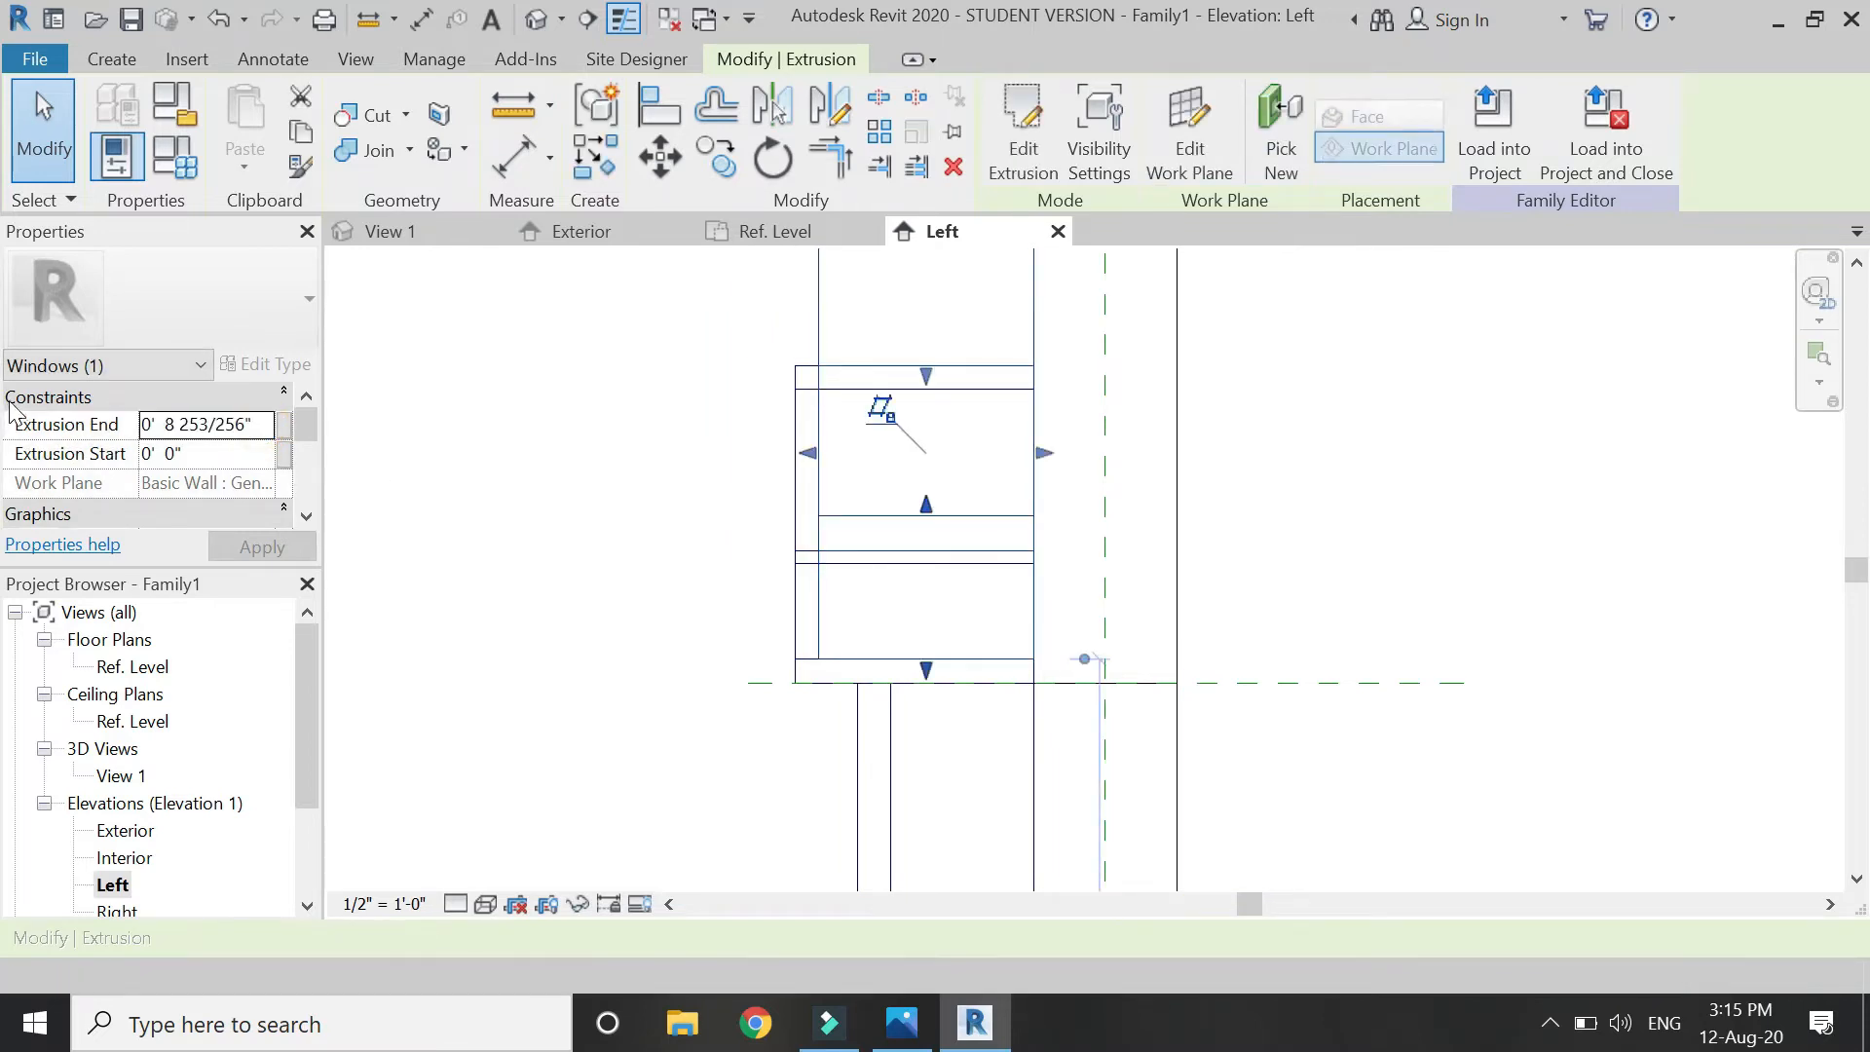
left_click(259, 426)
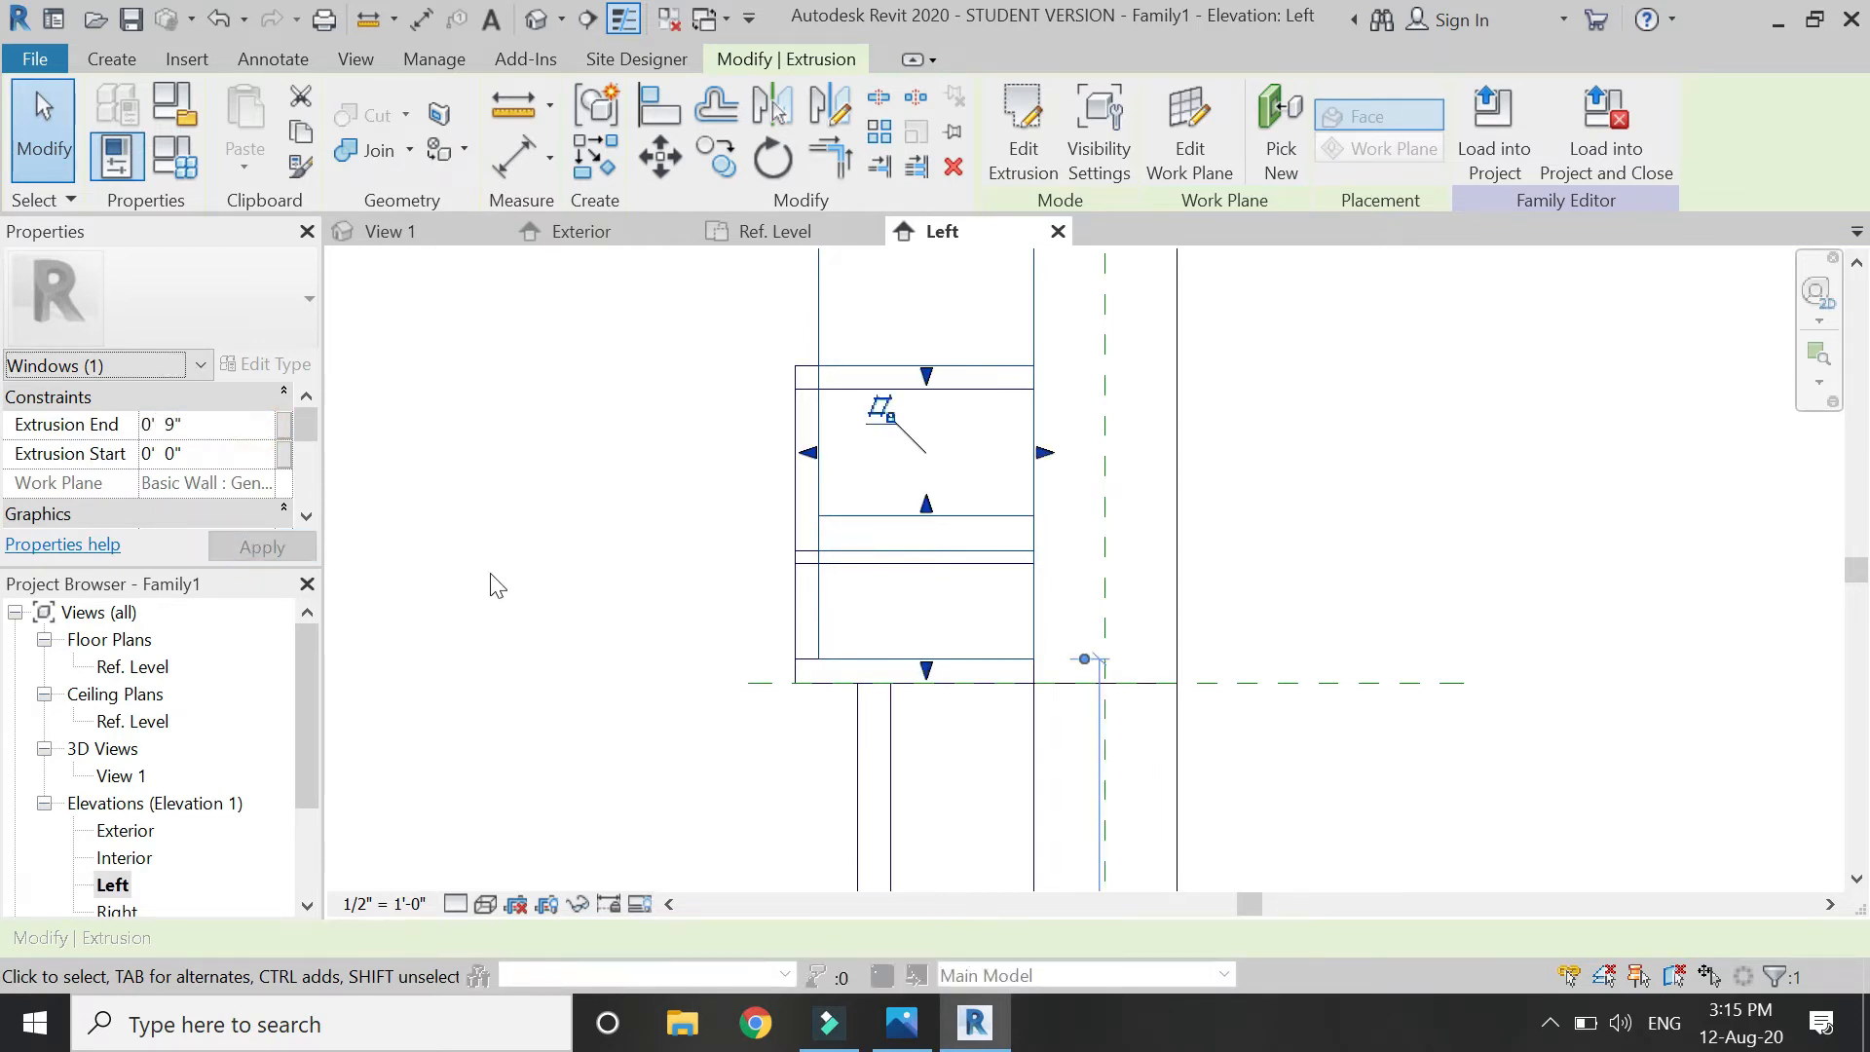
left_click(550, 524)
scroll(847, 506, "down", 3)
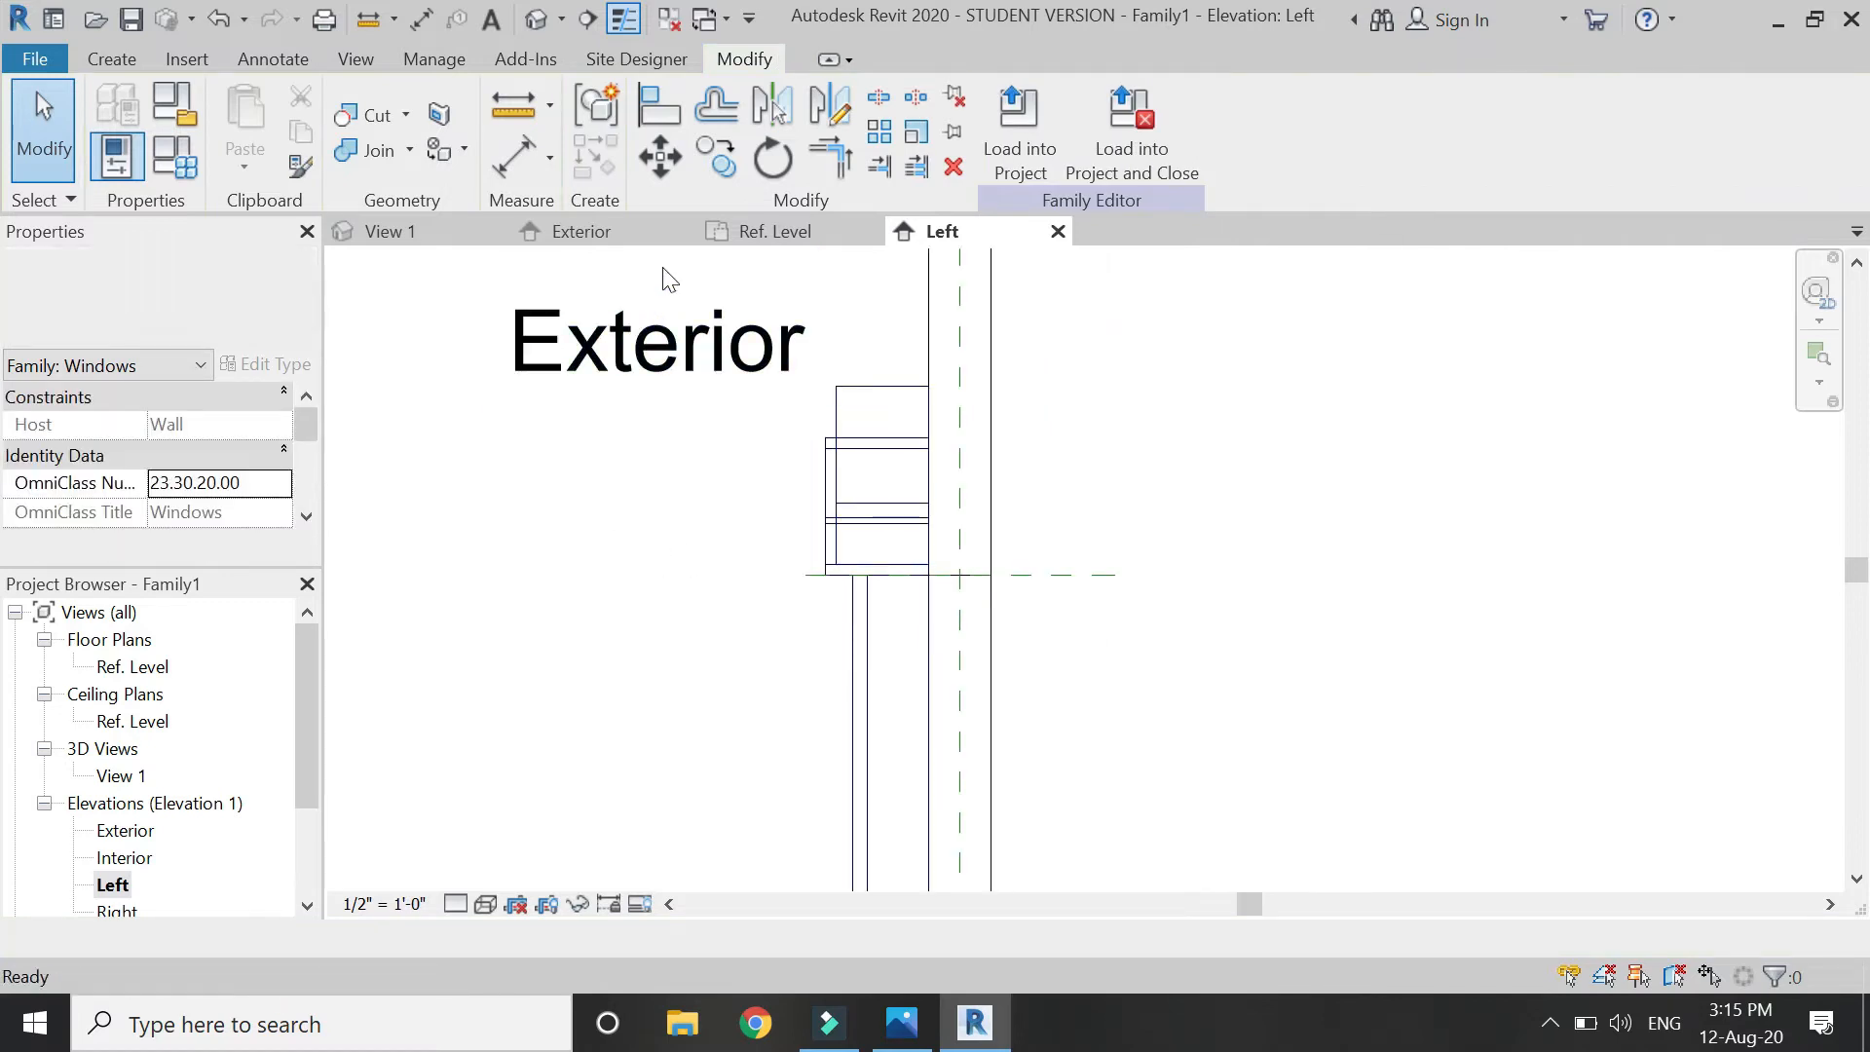
left_click(624, 236)
Start a new extrusion by picking the outer and offset arch curves plus the short end edges.
scroll(784, 373, "up", 2)
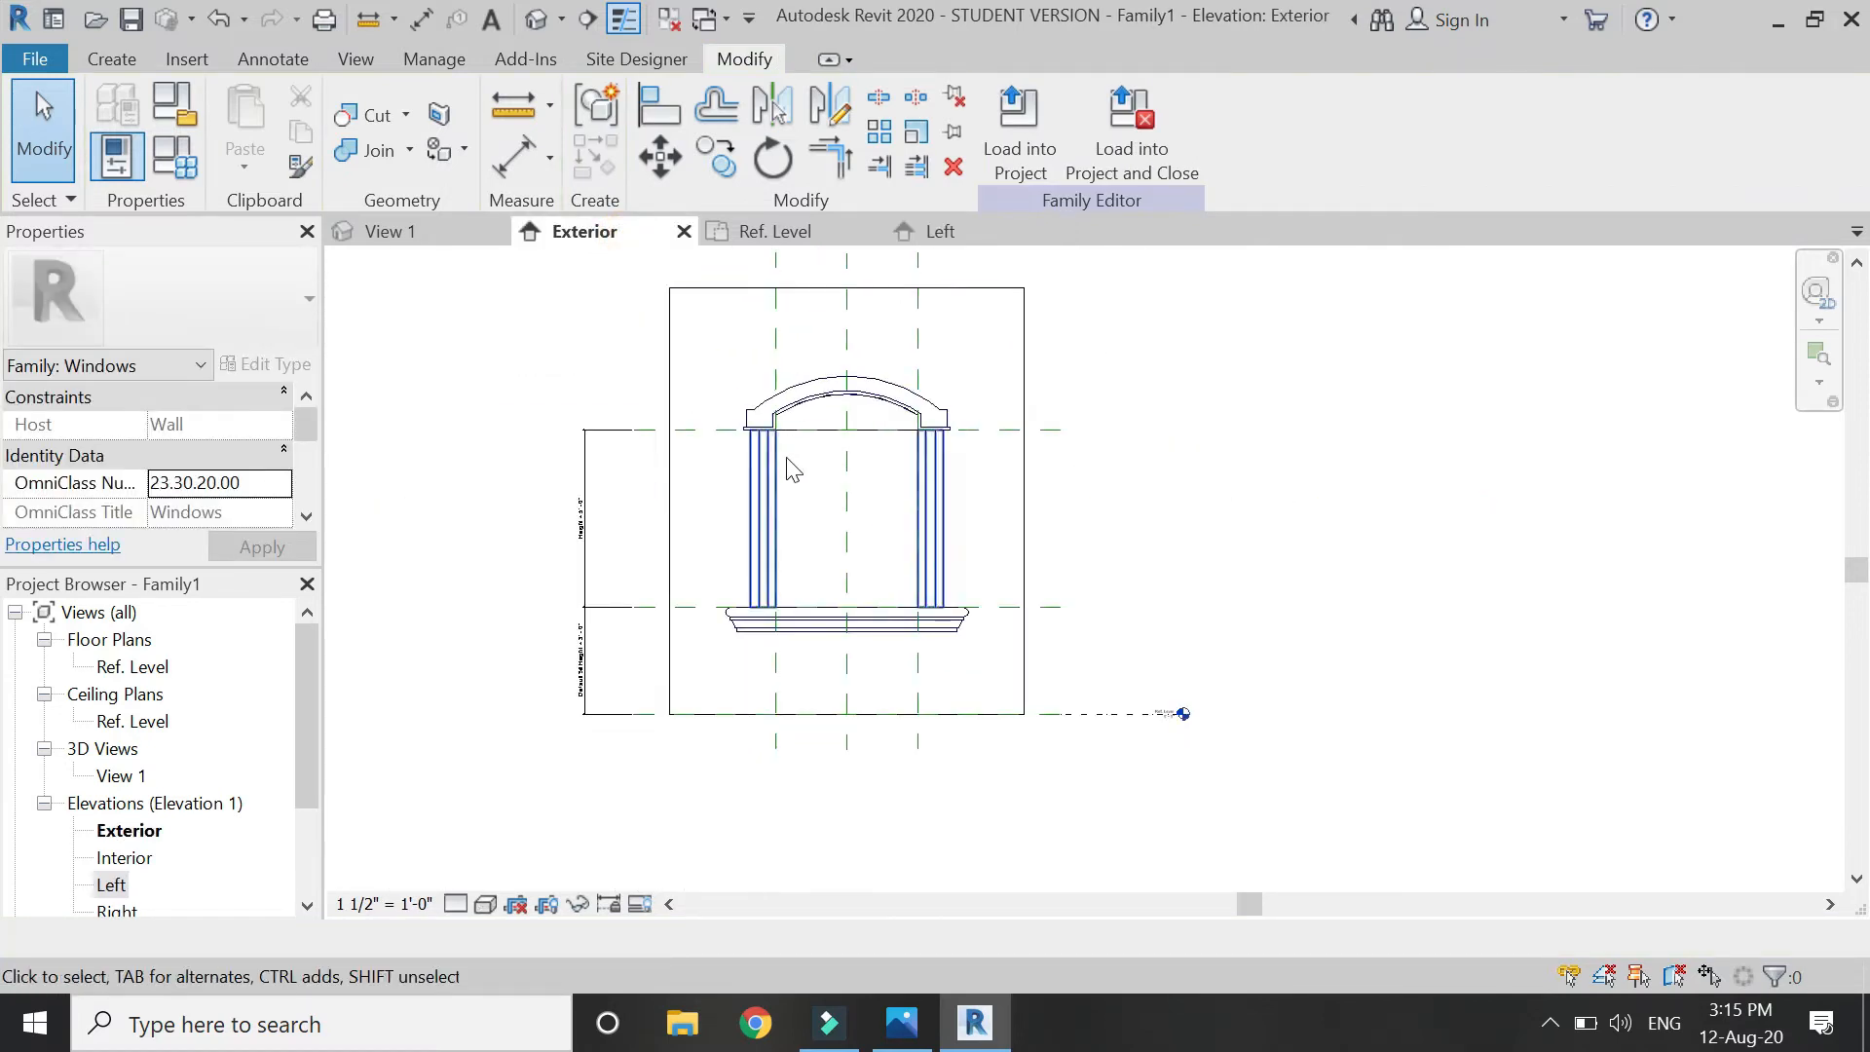
scroll(789, 382, "up", 3)
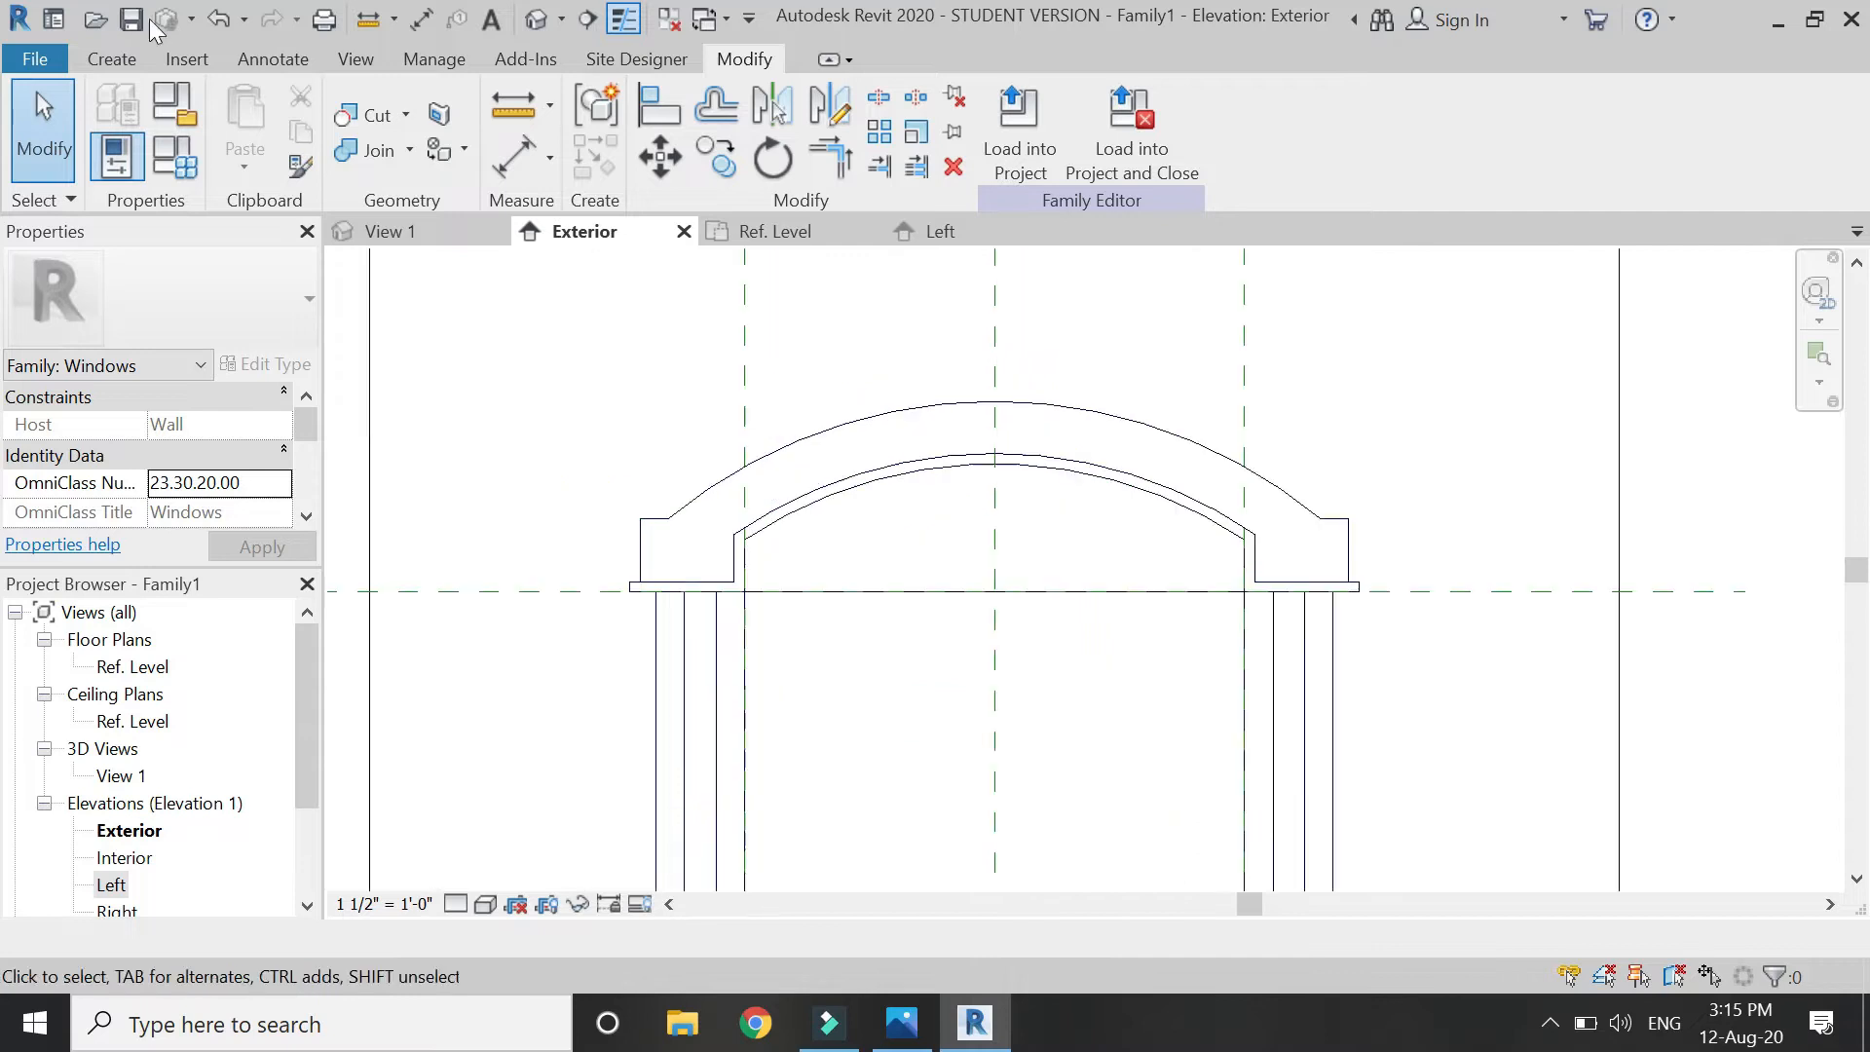
left_click(112, 59)
left_click(282, 98)
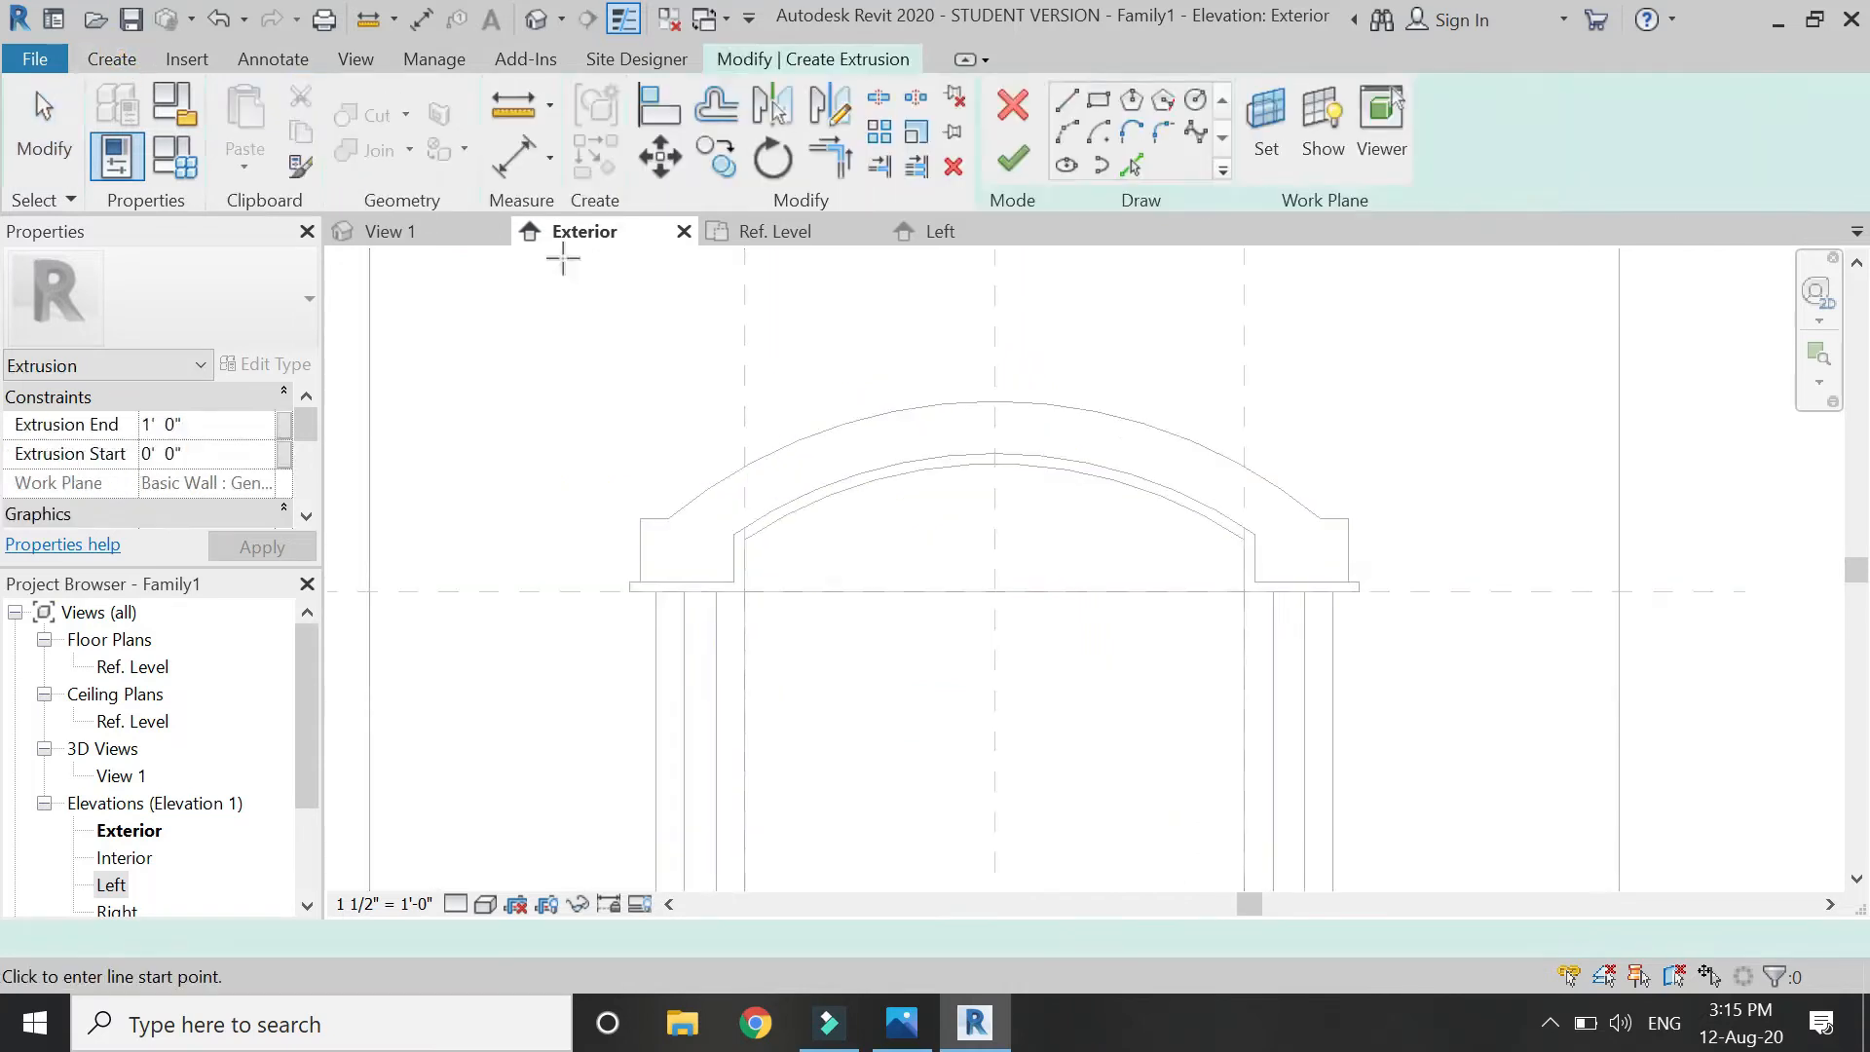
scroll(644, 514, "up", 3)
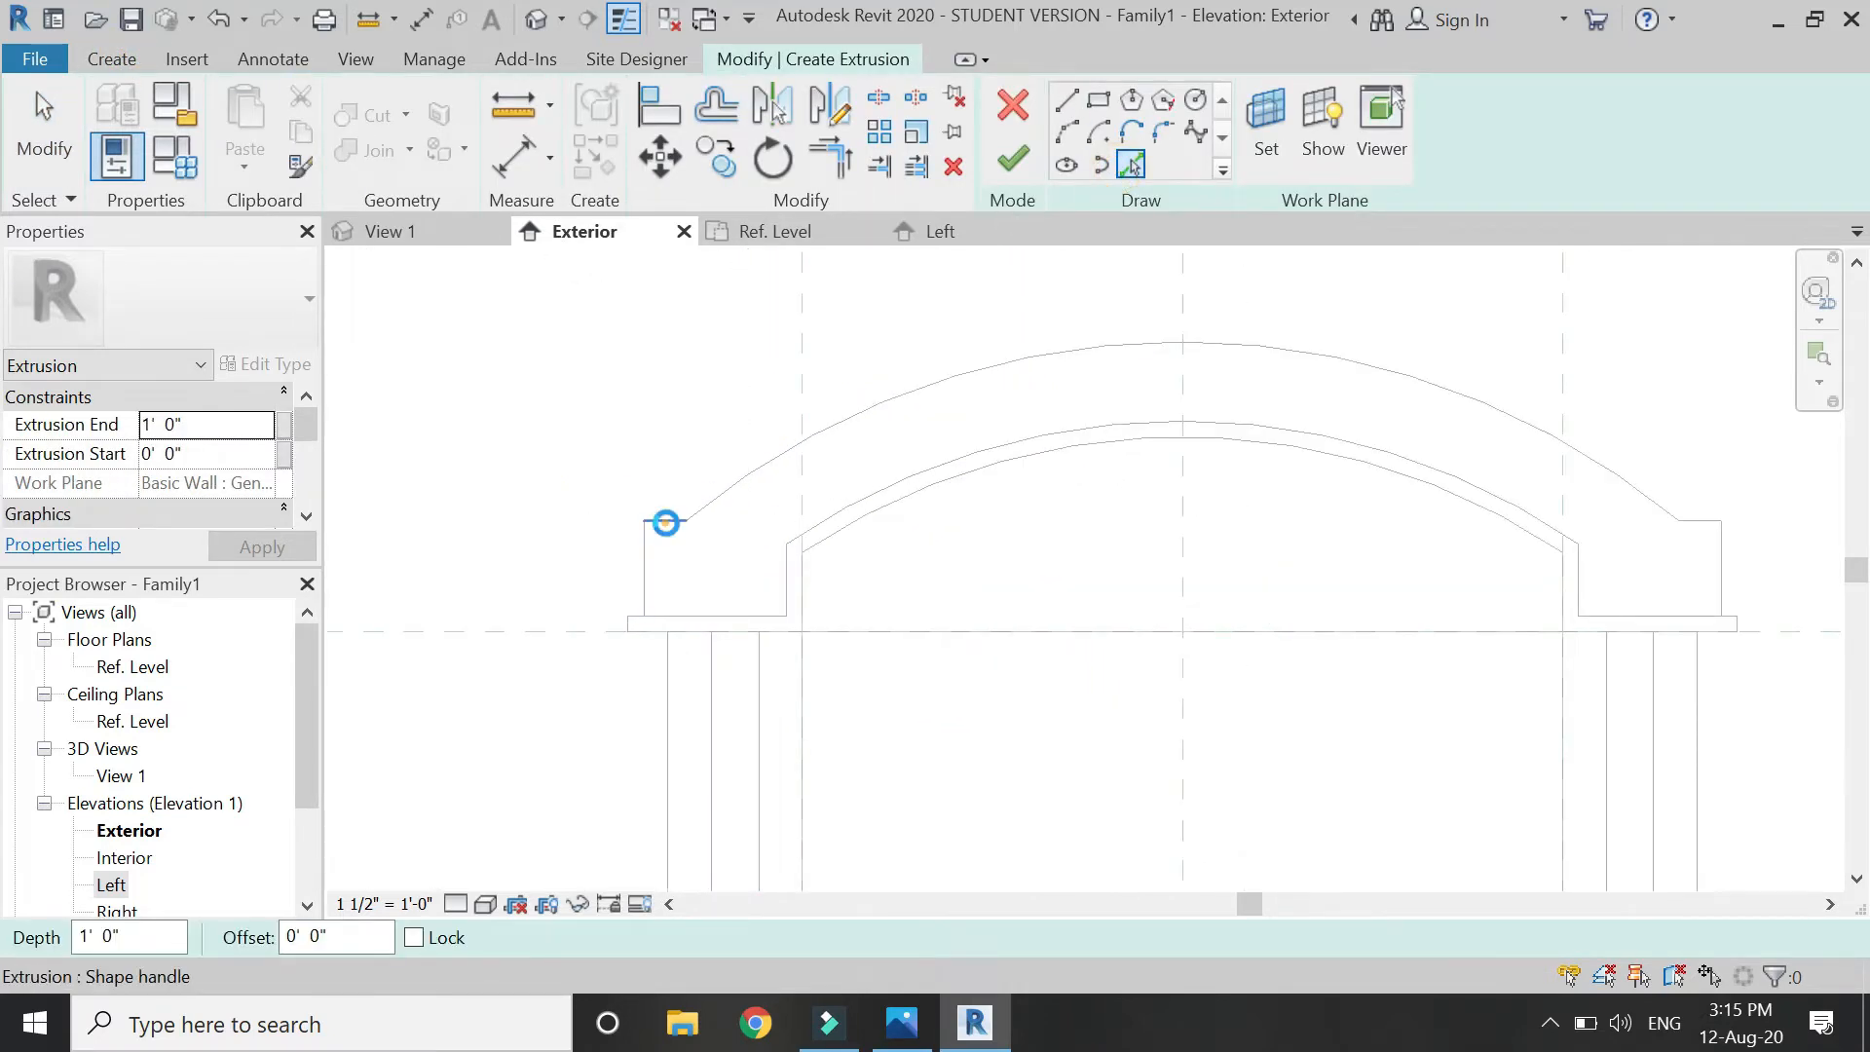
left_click(764, 471)
scroll(1456, 516, "up", 3)
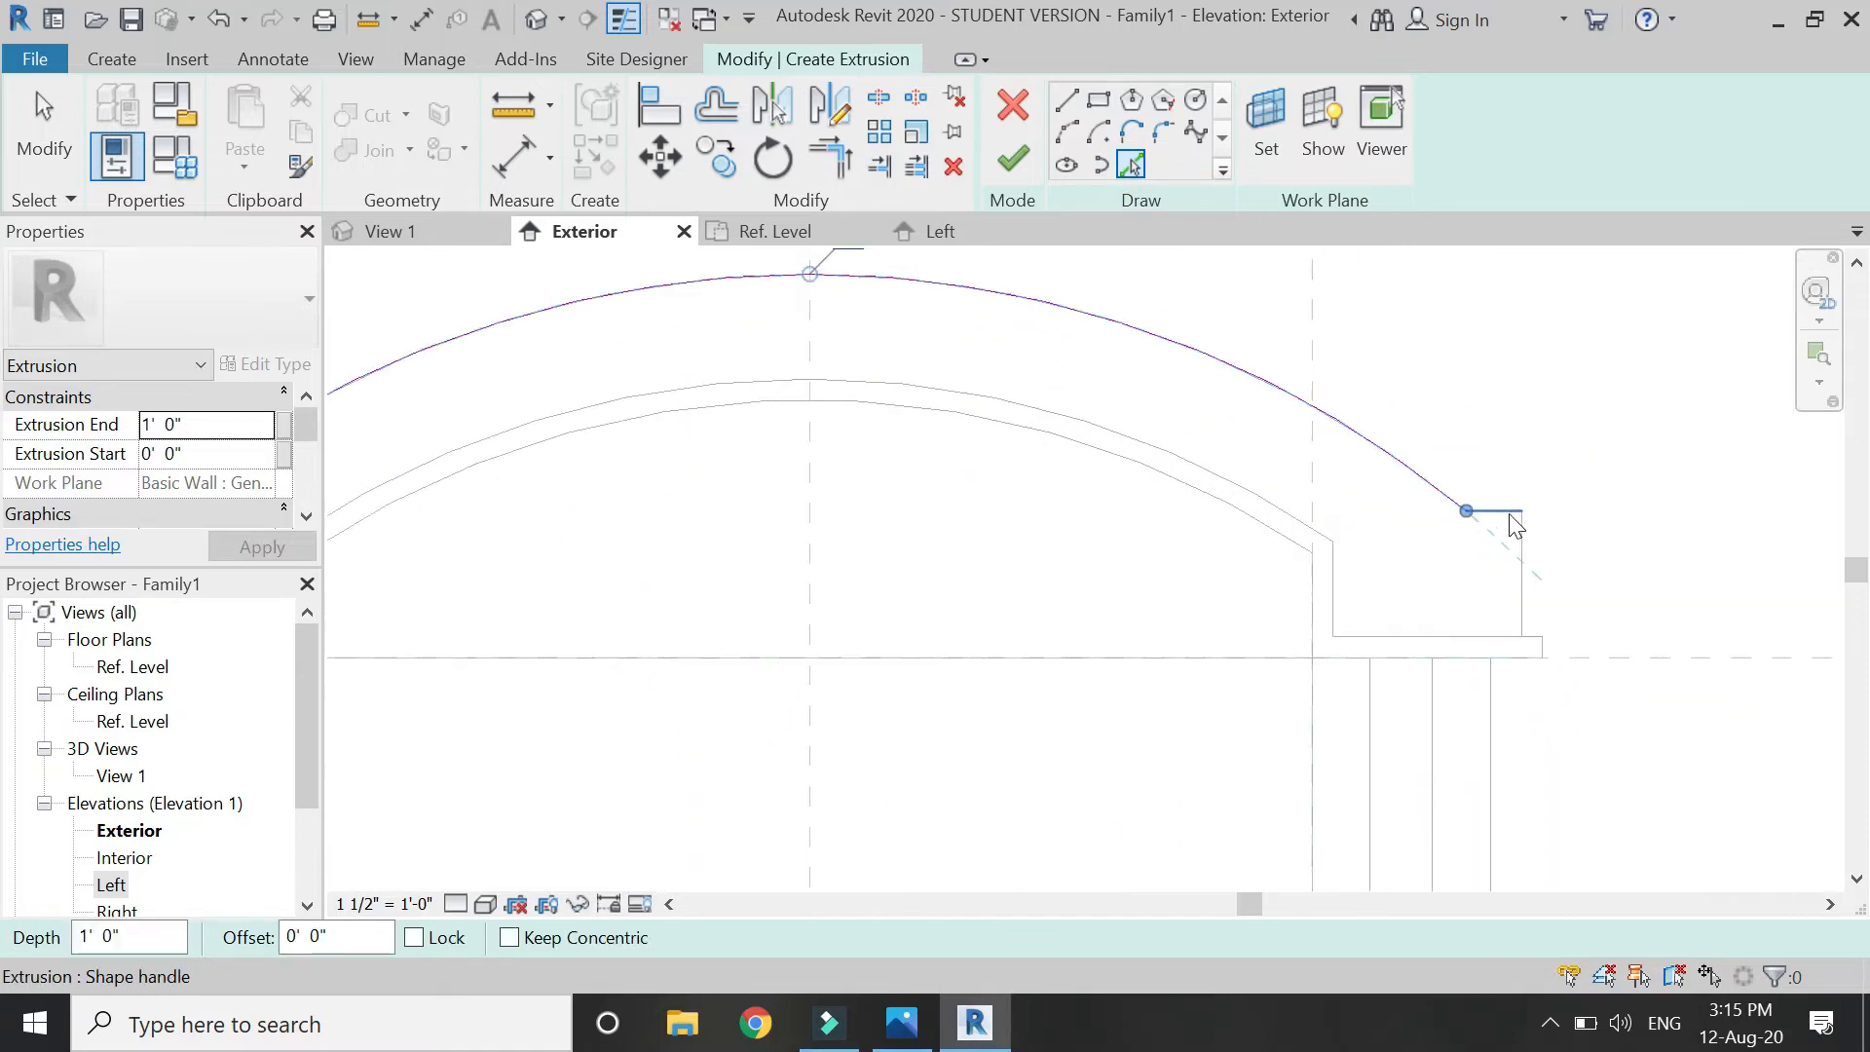
left_click(1507, 519)
scroll(1546, 535, "down", 3)
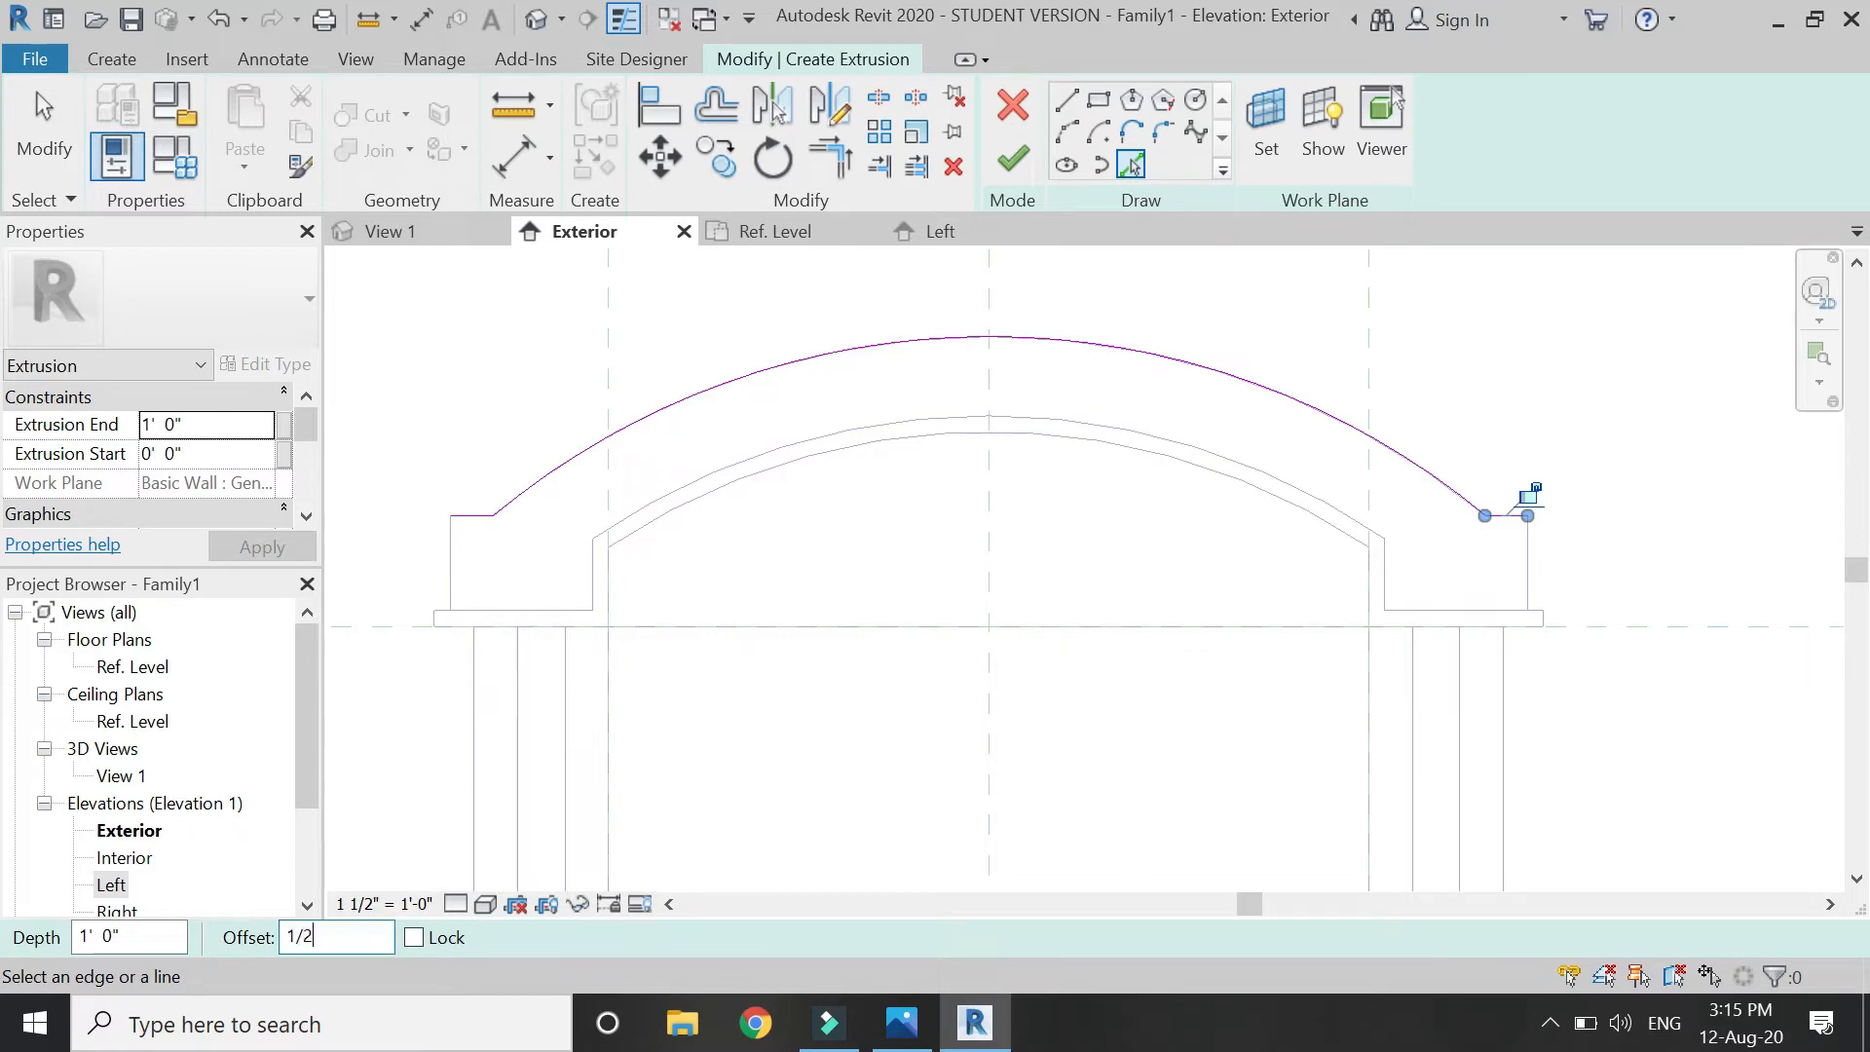
scroll(480, 522, "up", 1)
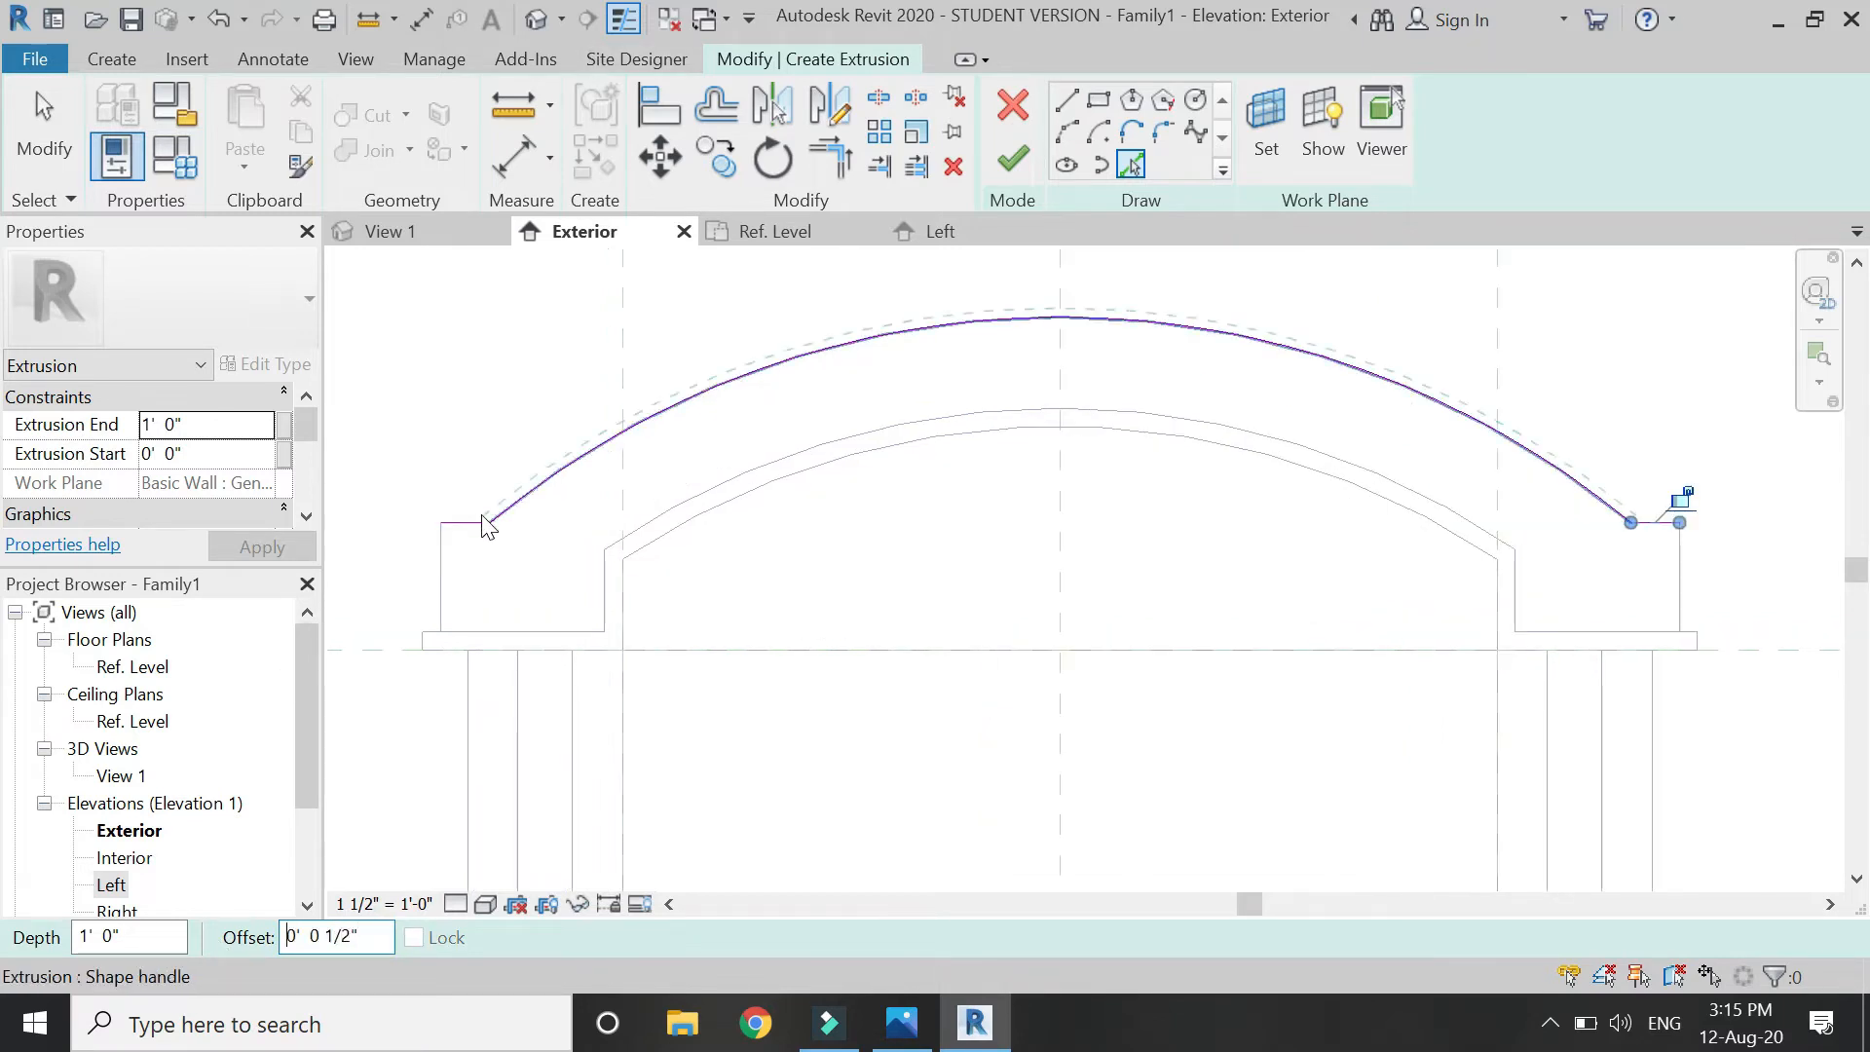
left_click(473, 516)
left_click(536, 482)
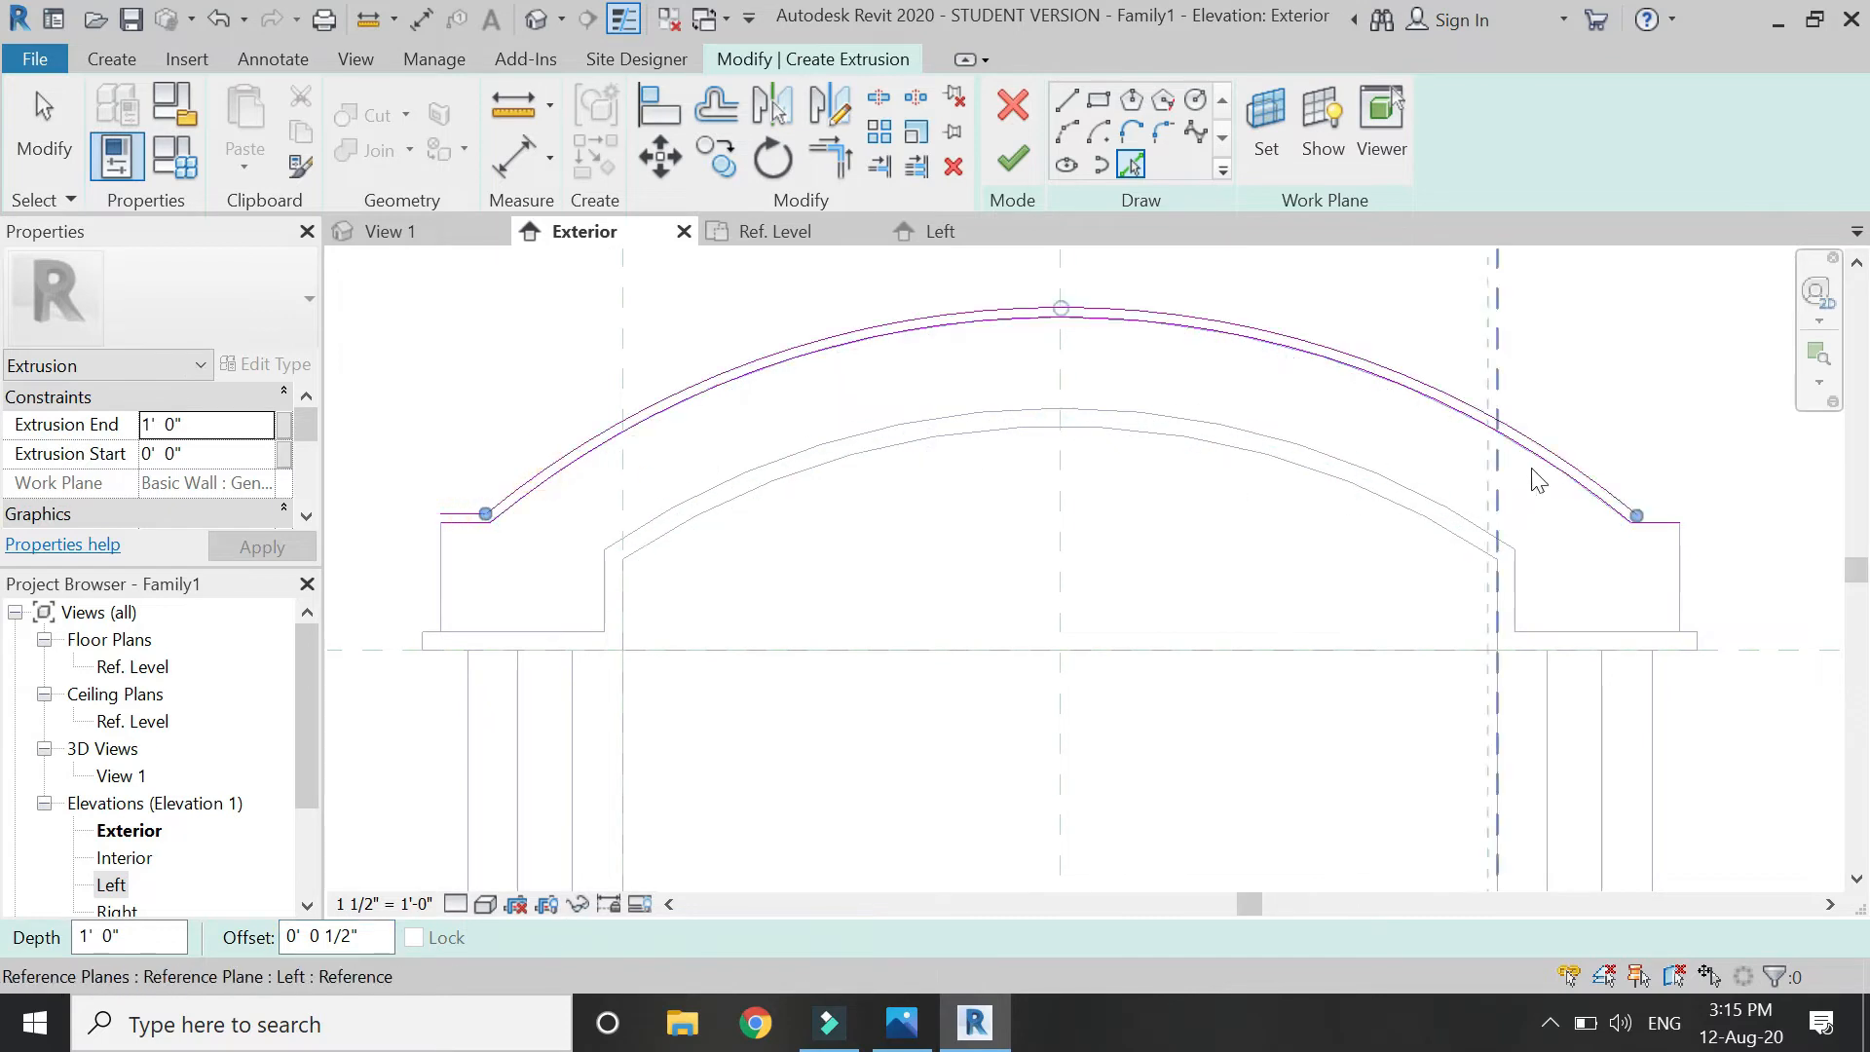
scroll(1656, 526, "up", 2)
left_click(1646, 523)
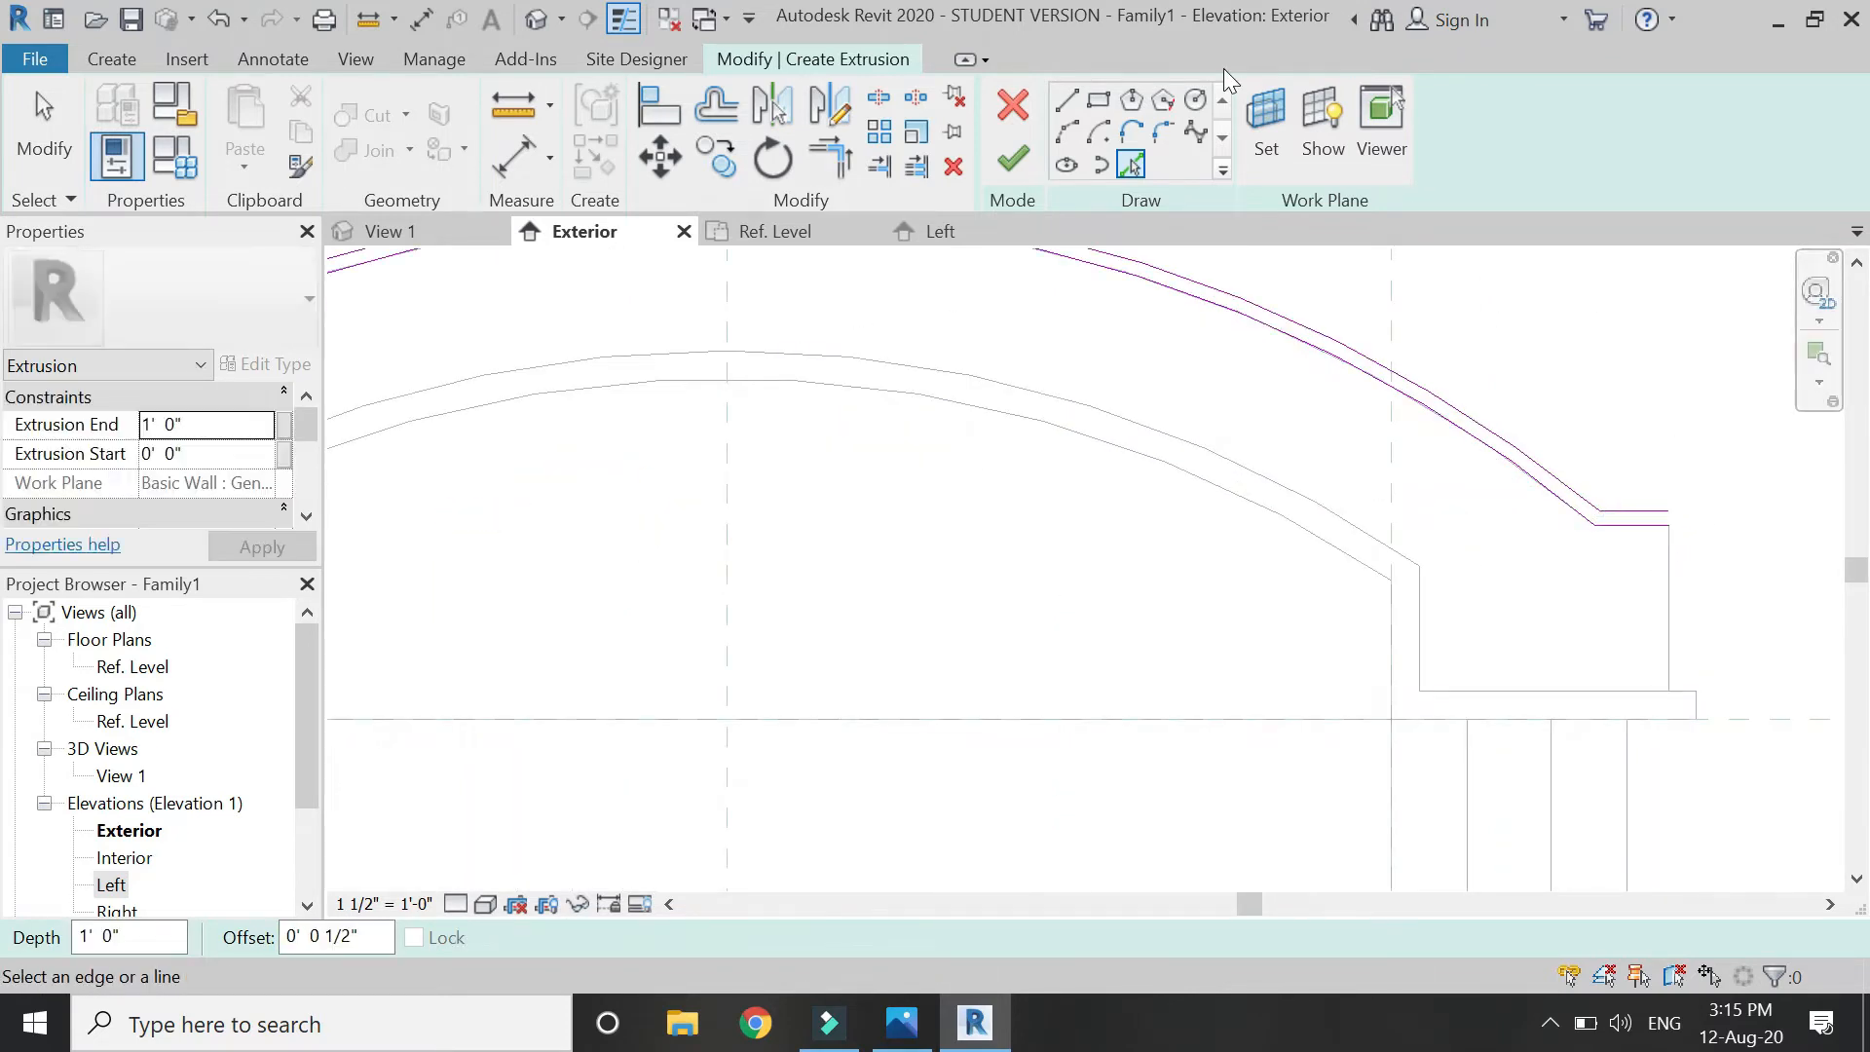
Draw a short closing line at the right end and trim both arch lines into corners with it.
left_click(1061, 102)
scroll(1753, 502, "up", 2)
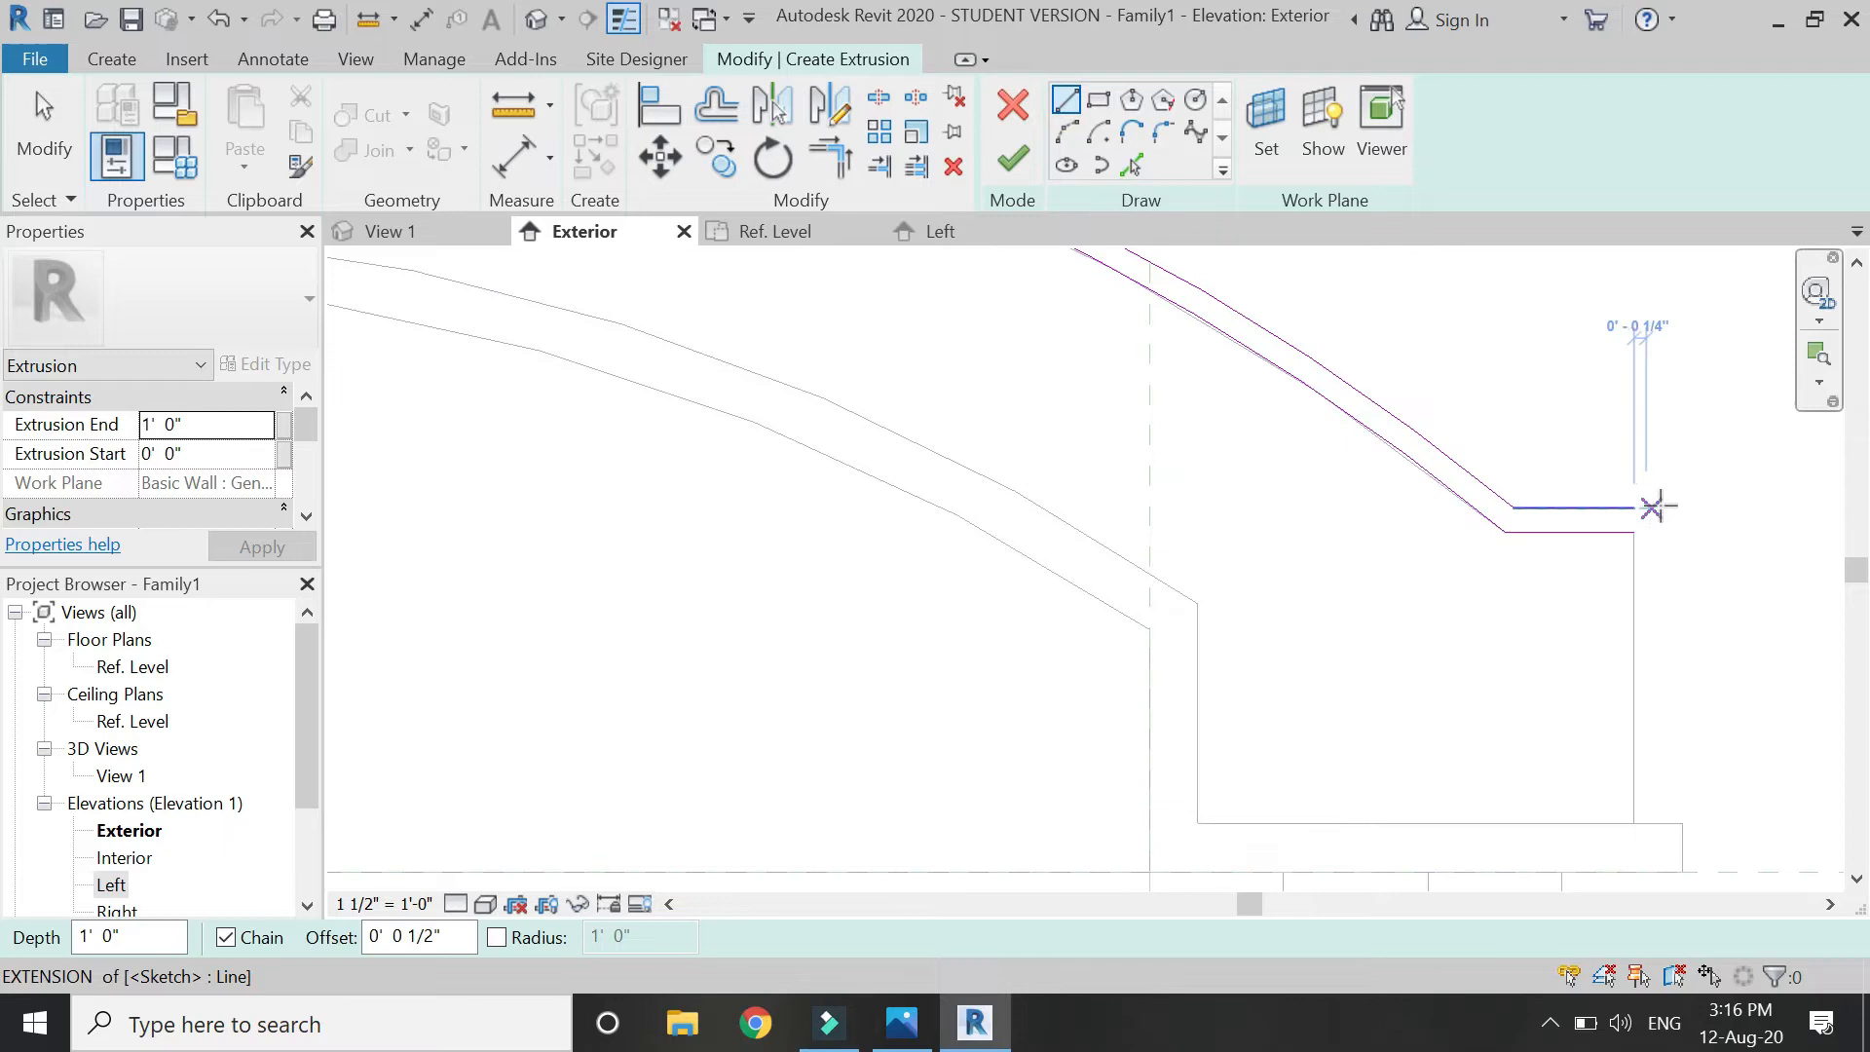
left_click(1673, 507)
left_click(1671, 530)
key("Escape")
key("Escape")
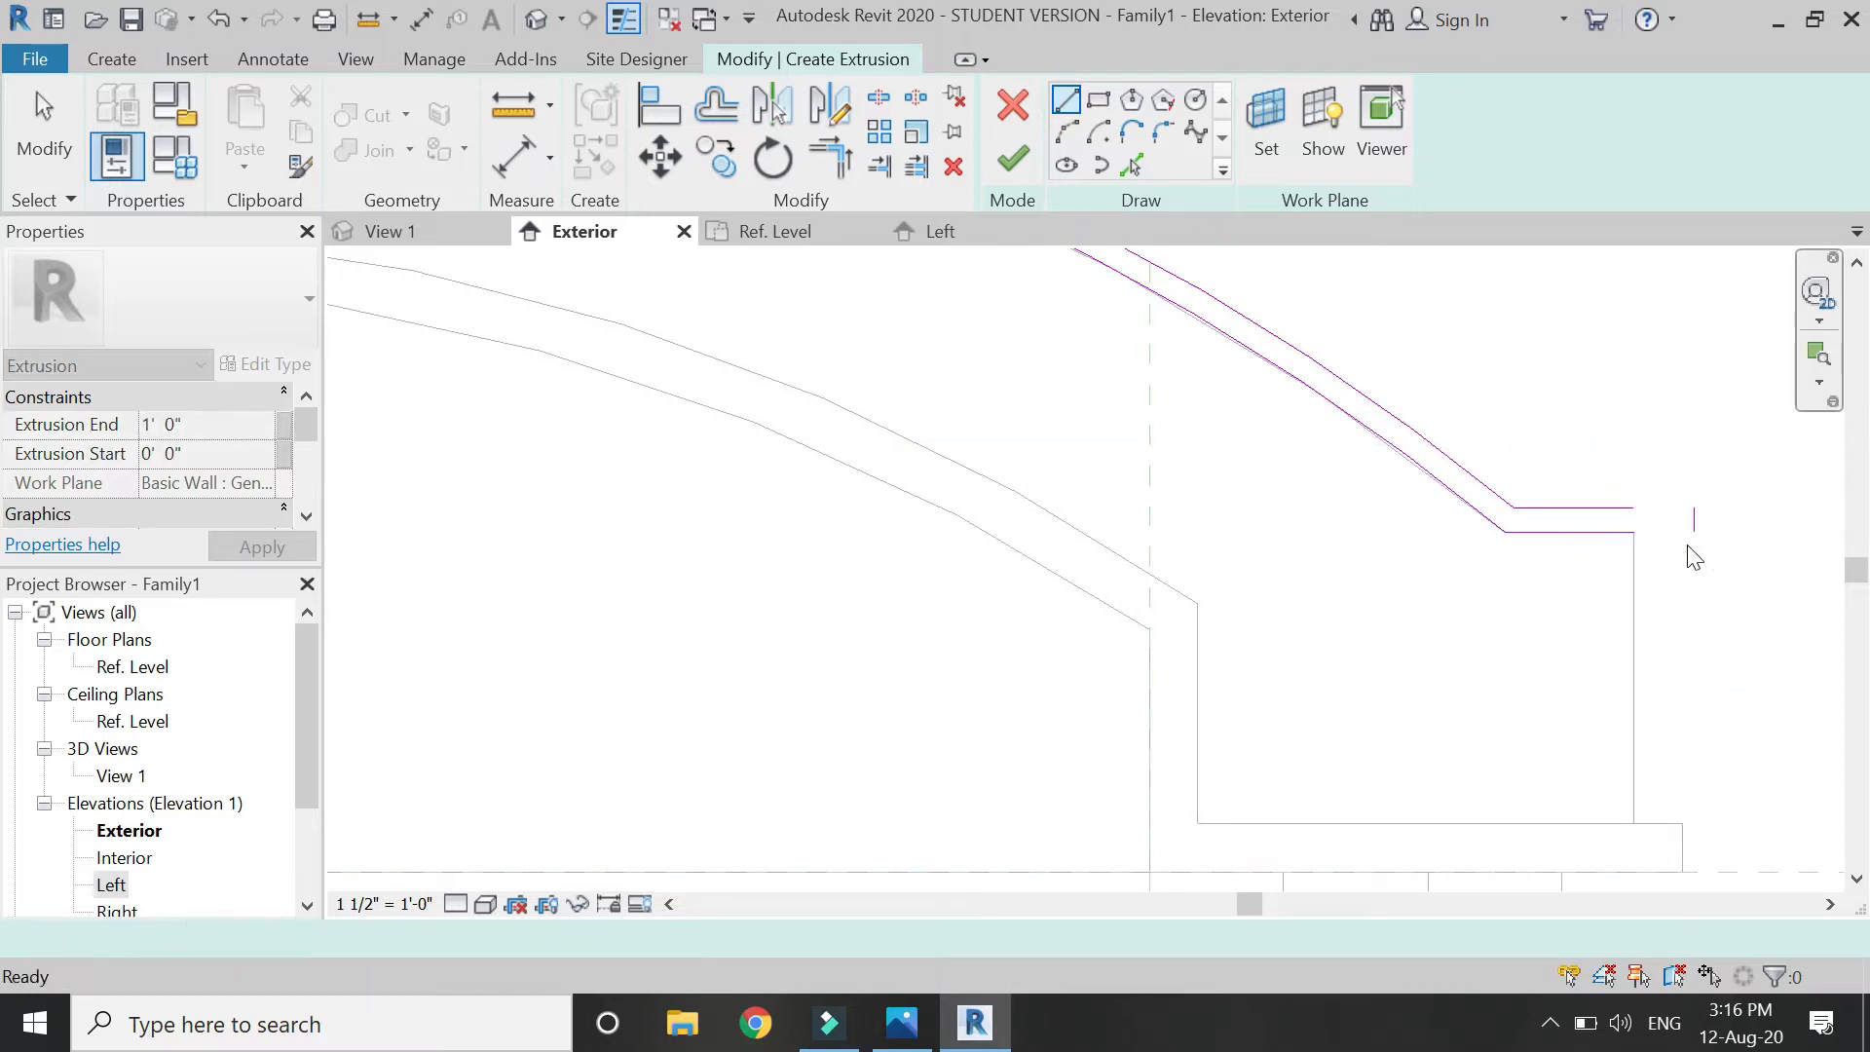
key("t")
left_click(1605, 507)
left_click(1698, 515)
left_click(1698, 516)
left_click(1607, 534)
Mirror the closing line across the centre plane to the left end and trim its corners.
key("Escape")
left_click(1693, 511)
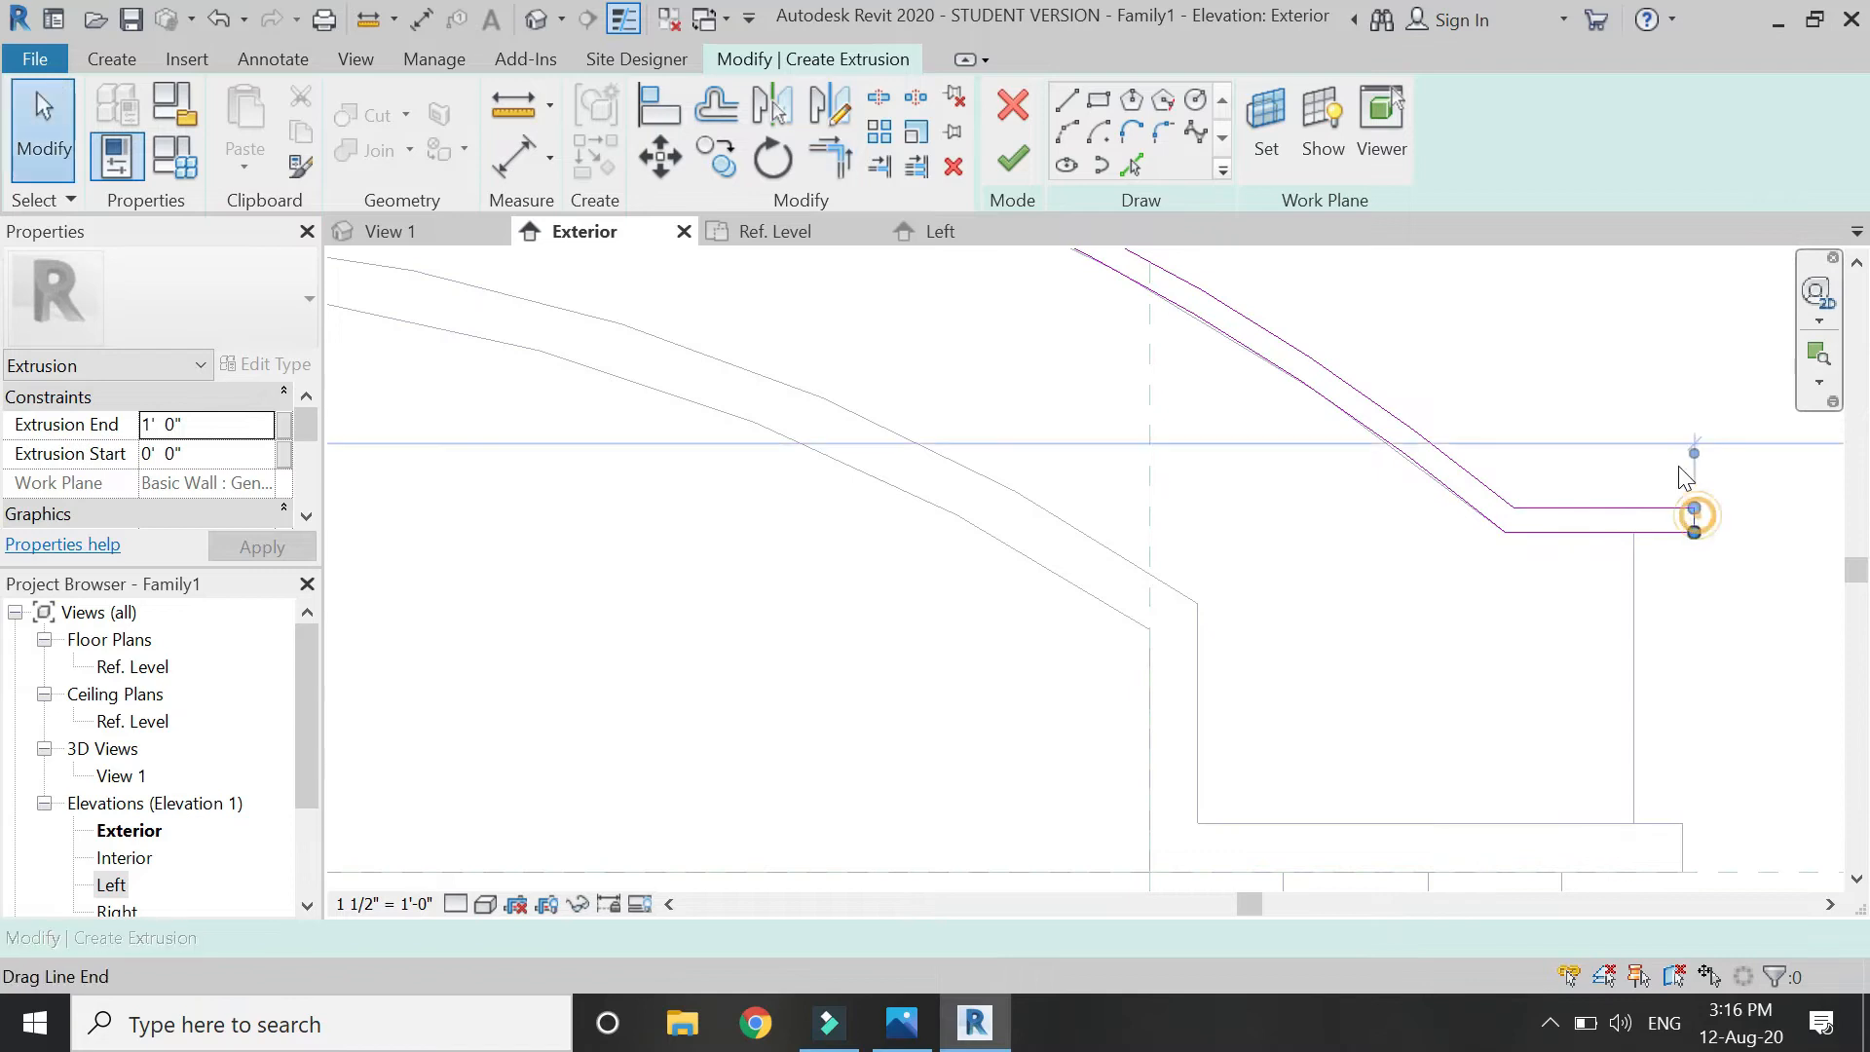
scroll(1656, 487, "down", 4)
left_click(836, 107)
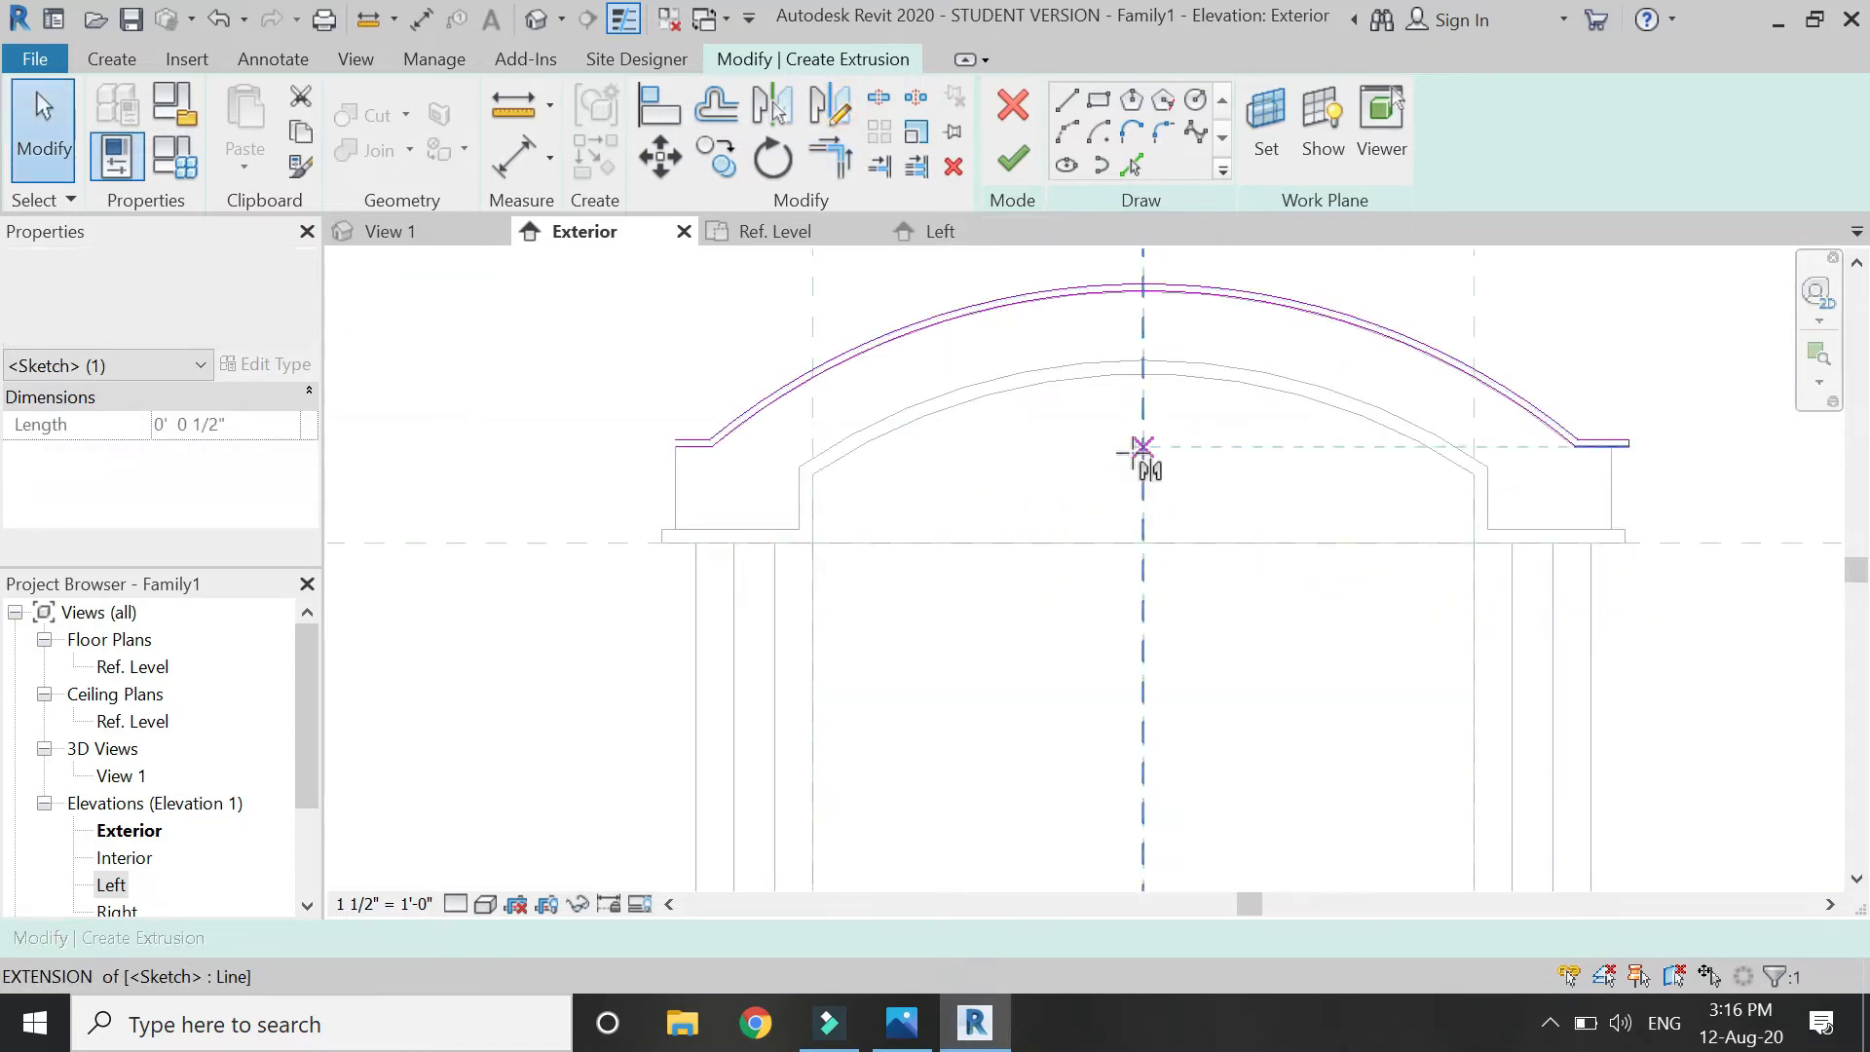
left_click(1144, 611)
left_click(1142, 646)
key("Escape")
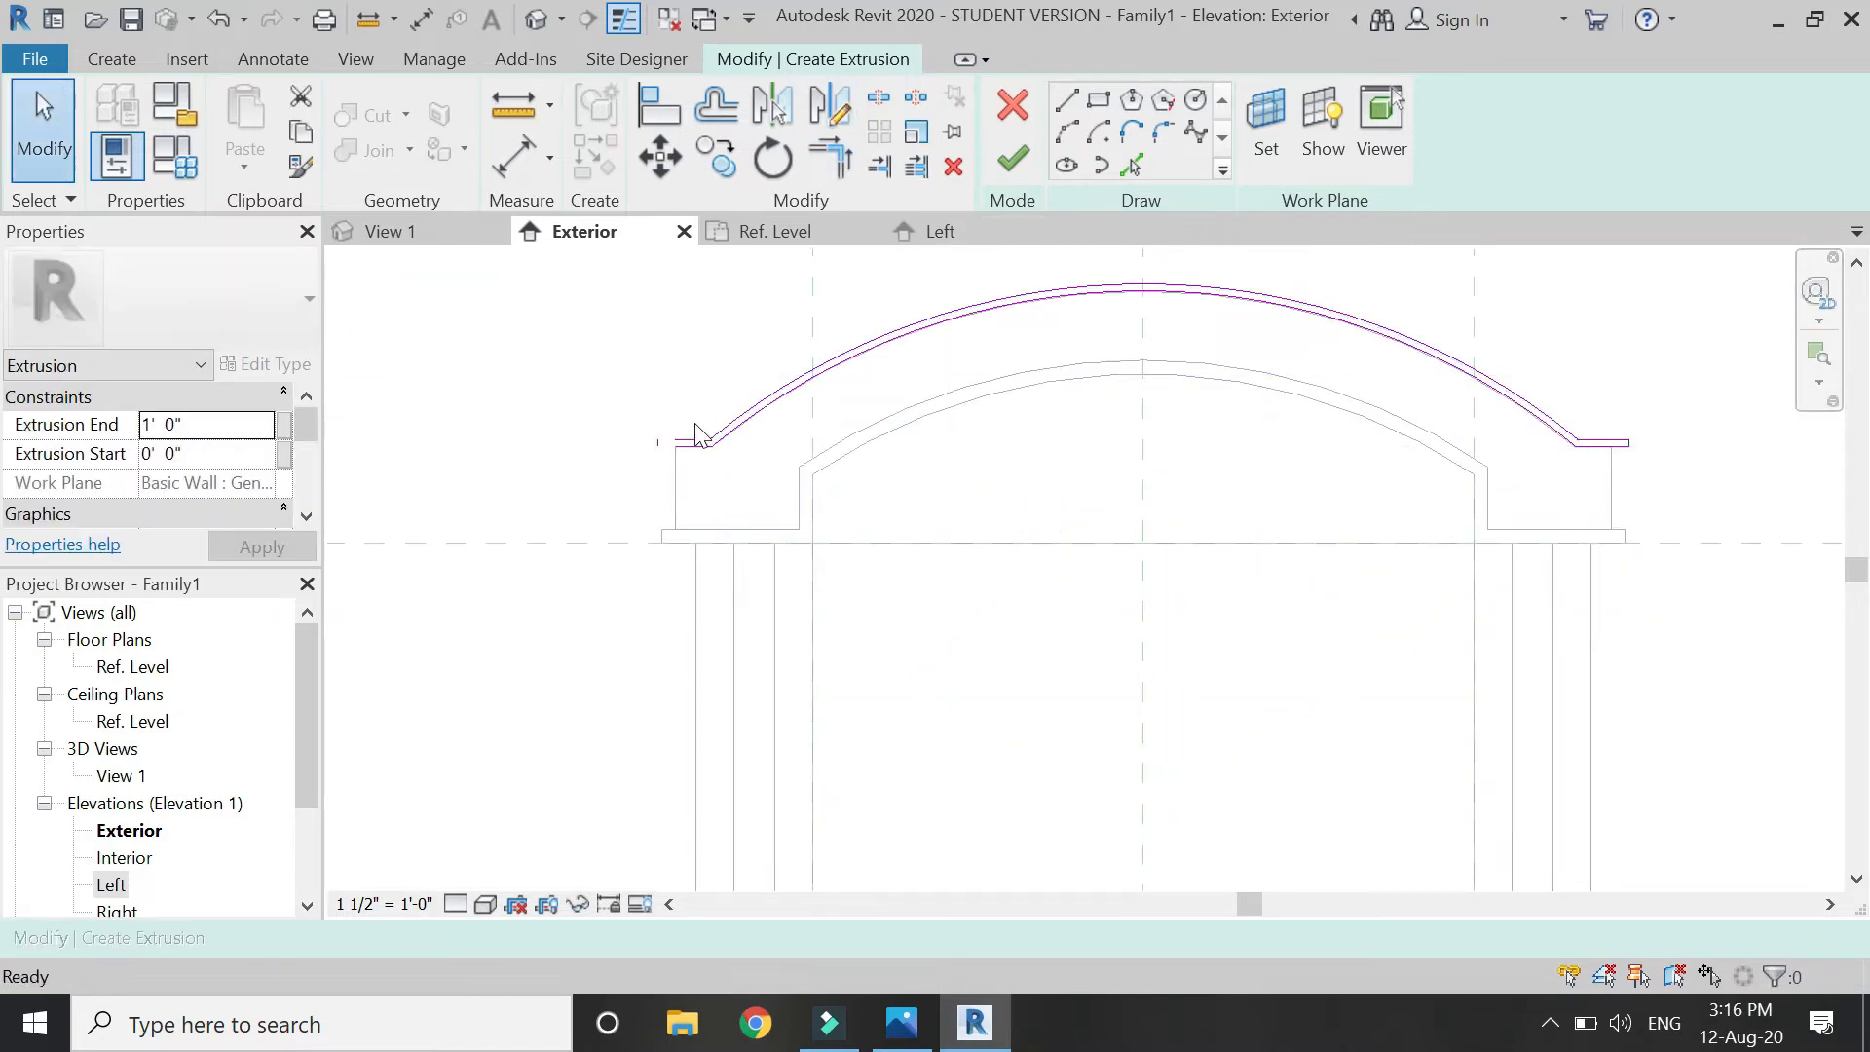
key("r")
scroll(697, 438, "up", 3)
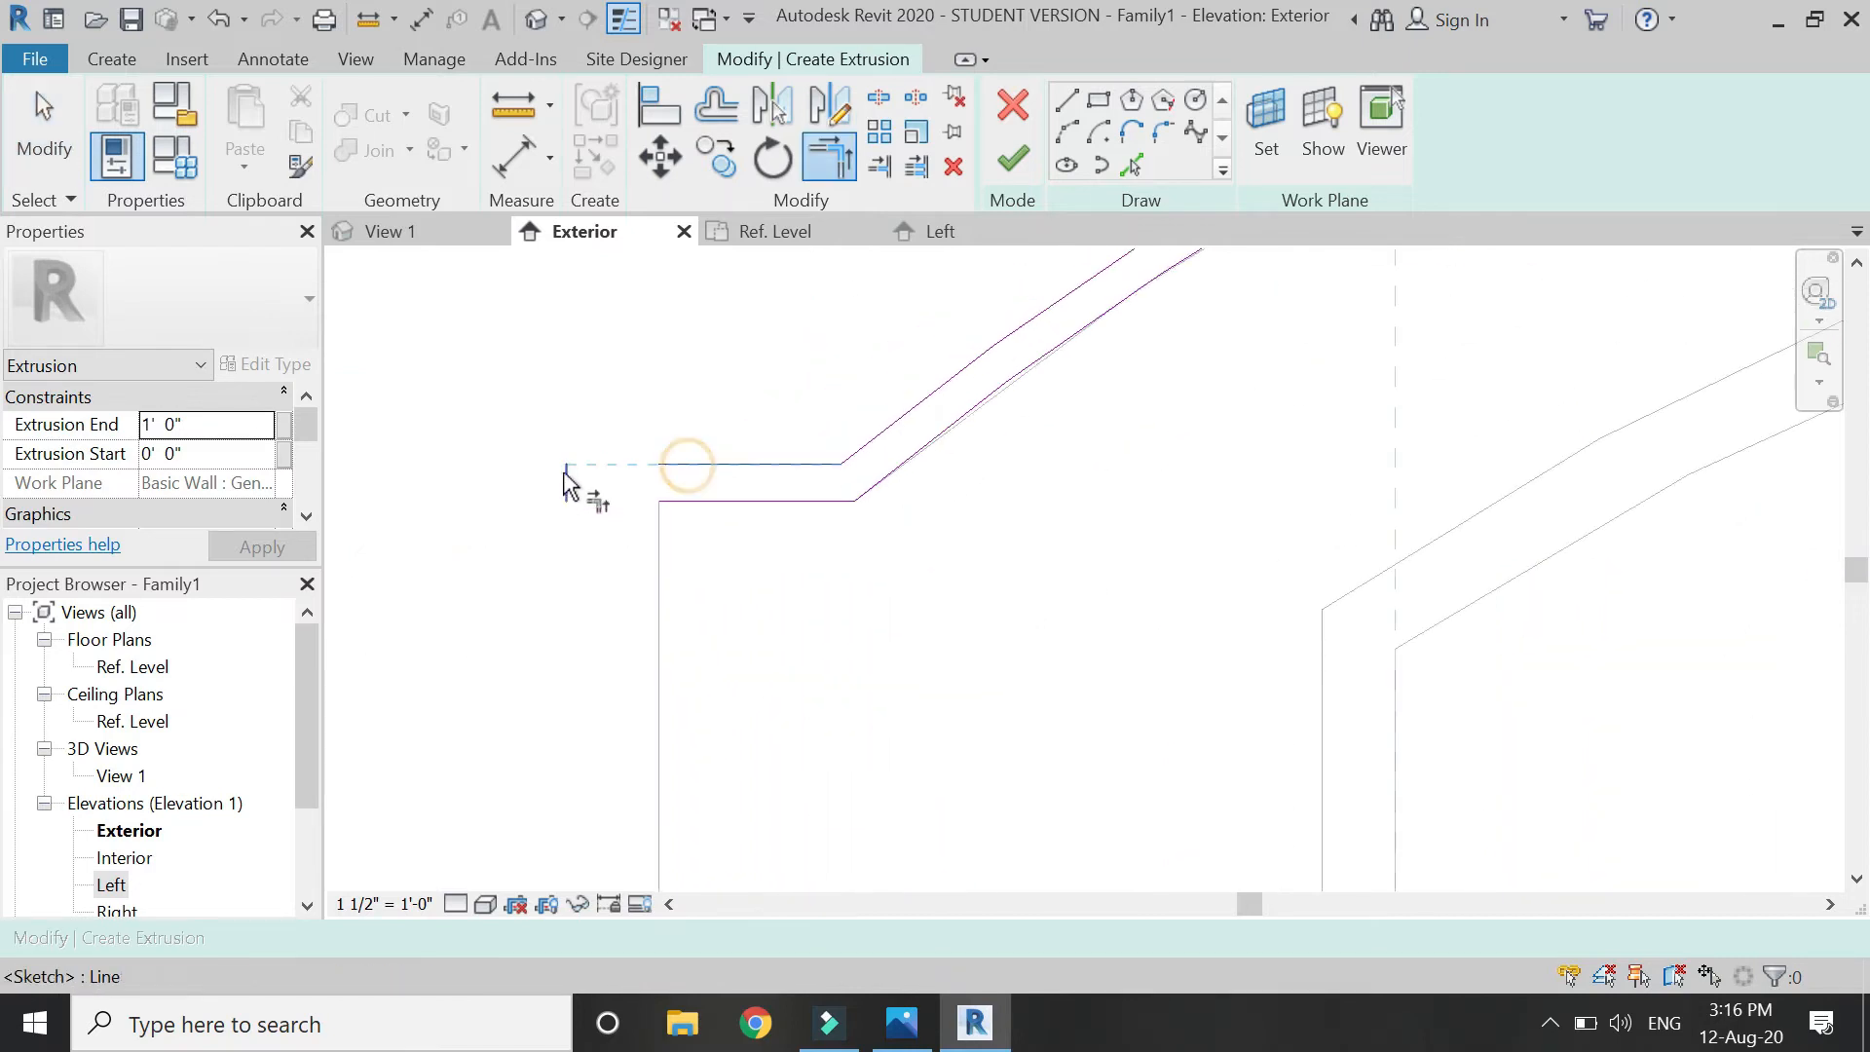
left_click(720, 516)
scroll(597, 477, "down", 4)
key("Escape")
Finish the arched trim sketch and drag its depth to 0' 10" in the Left elevation, then return to Exterior.
left_click(960, 236)
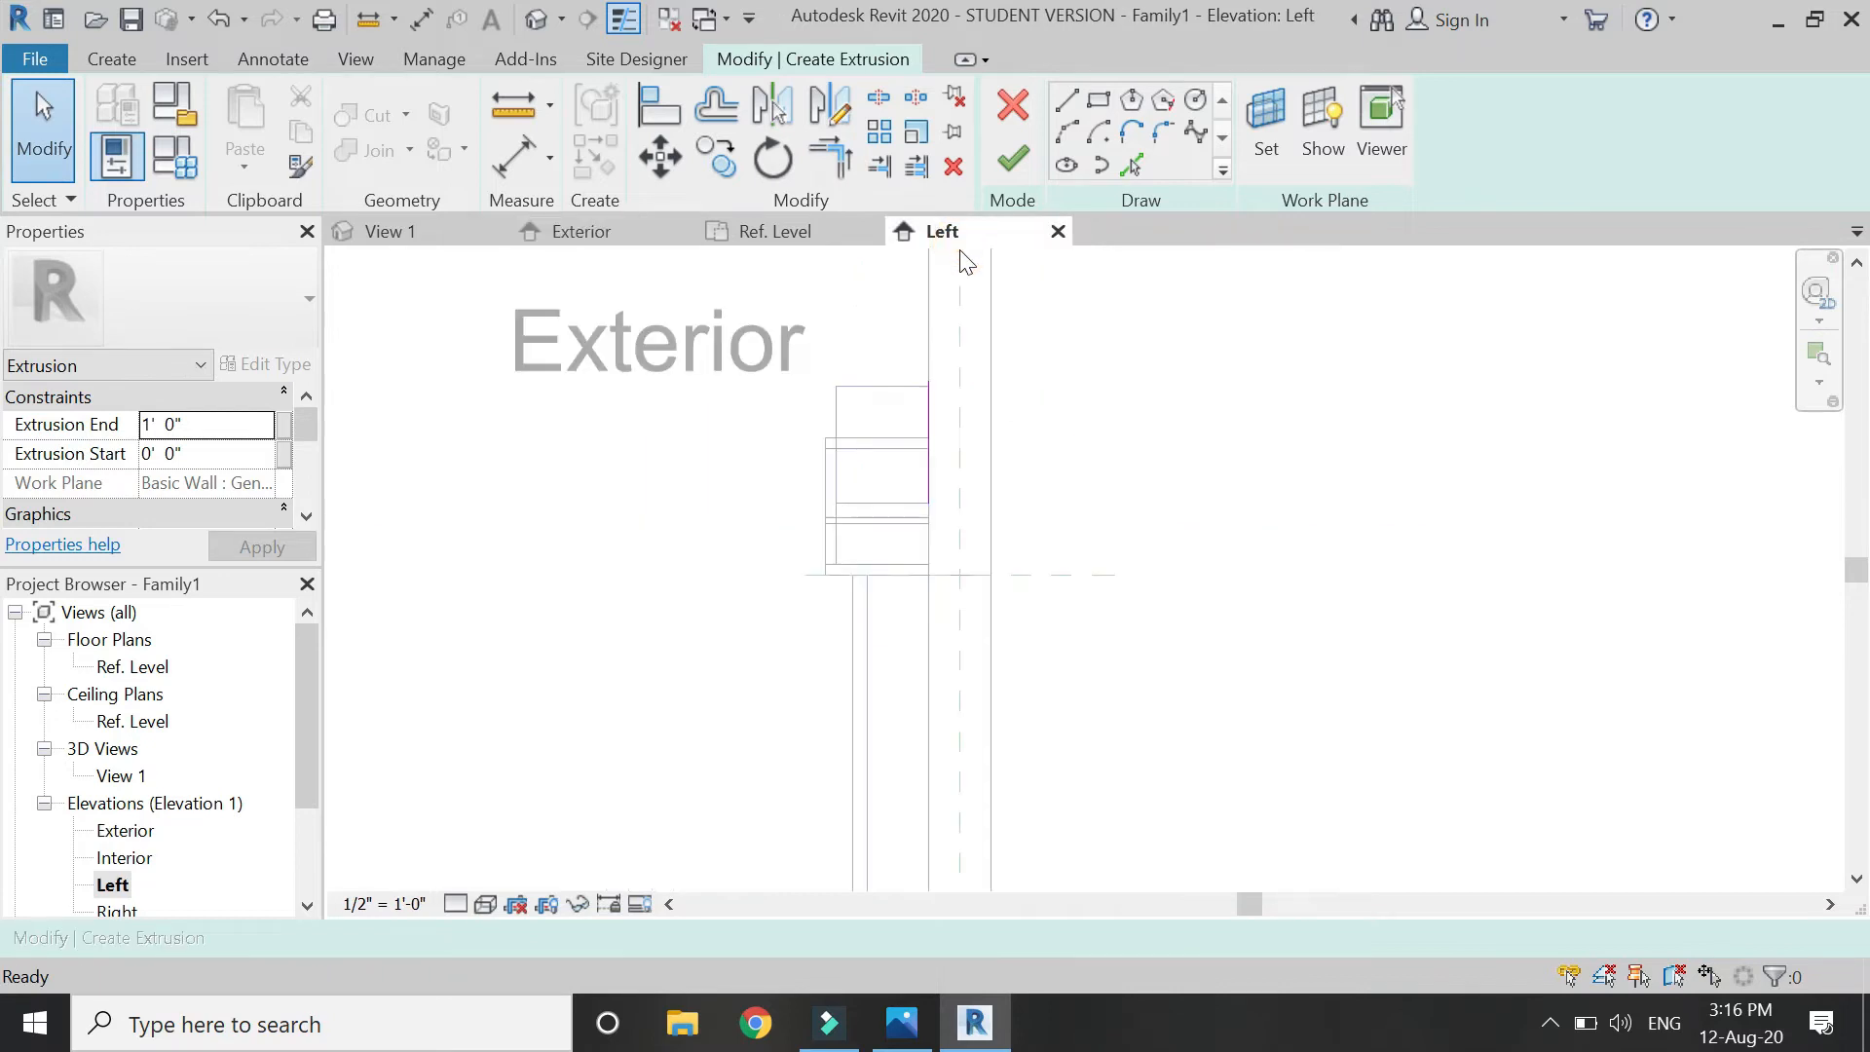
left_click(1012, 159)
scroll(896, 448, "up", 4)
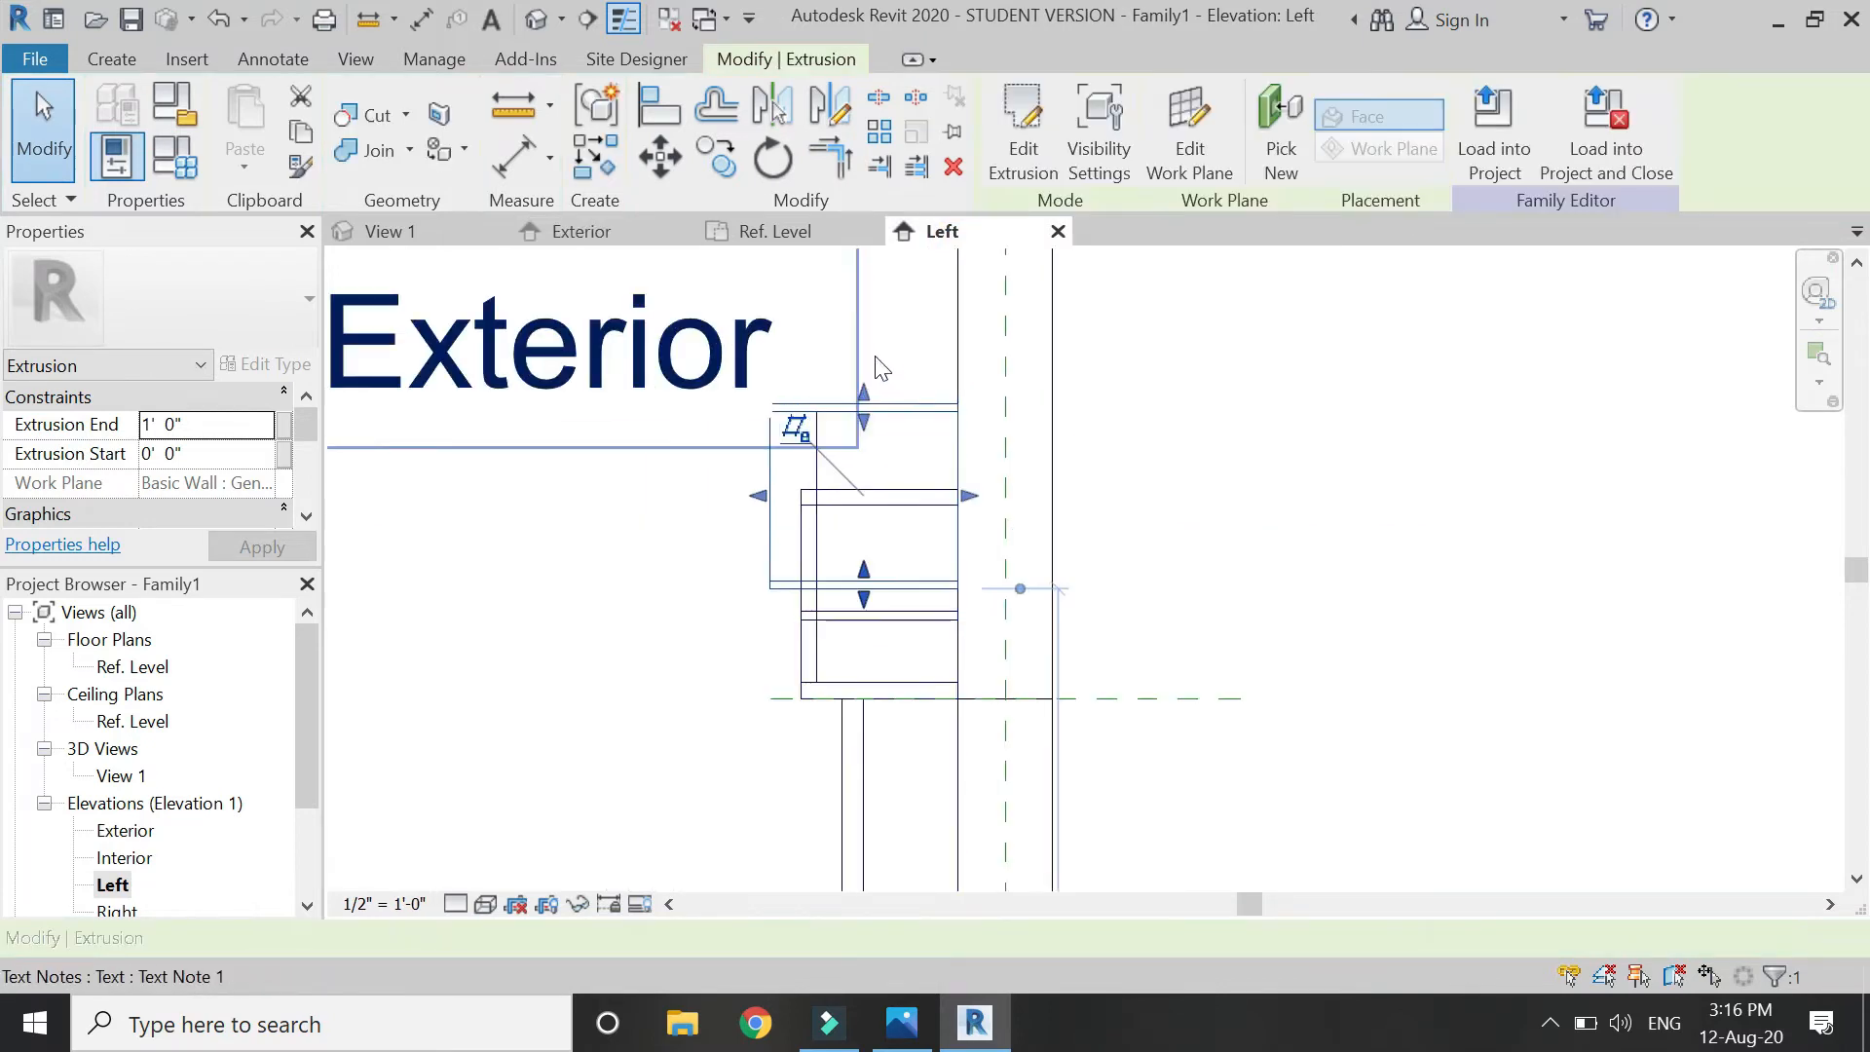
left_click_drag(690, 542, 748, 568)
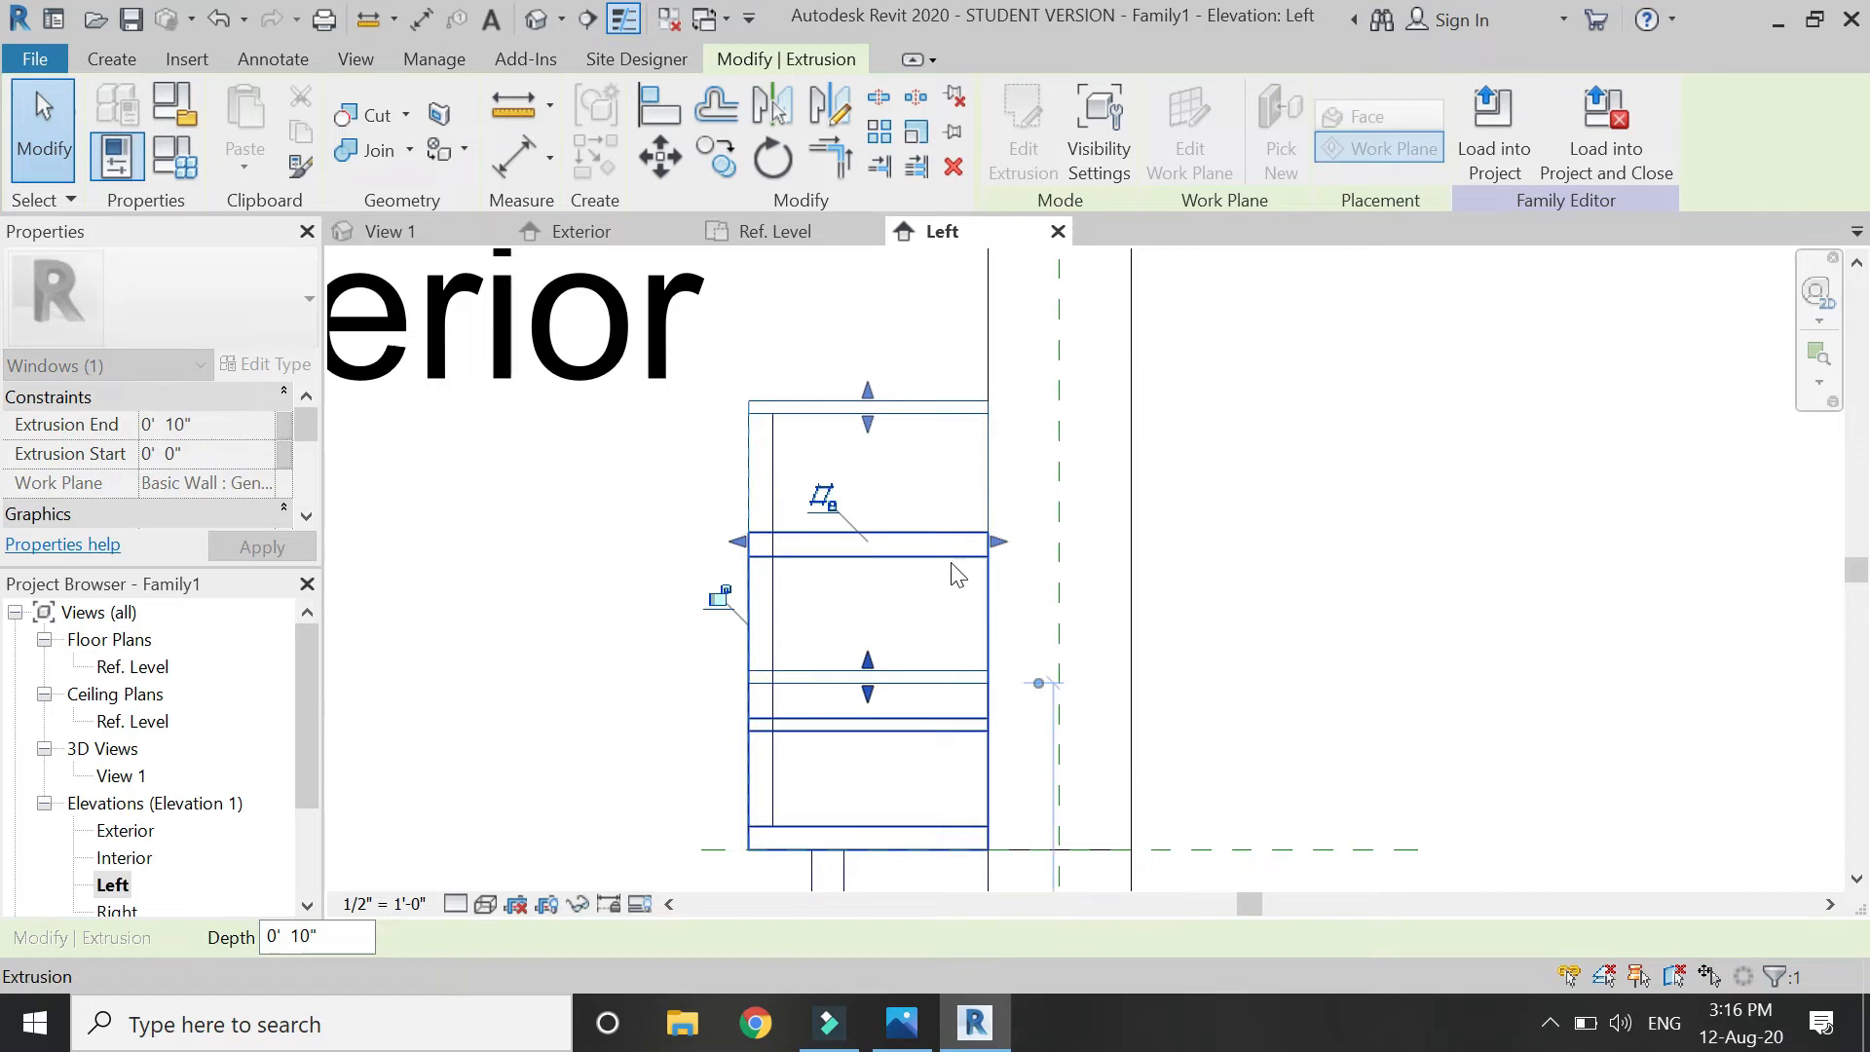
left_click(1160, 499)
left_click(584, 231)
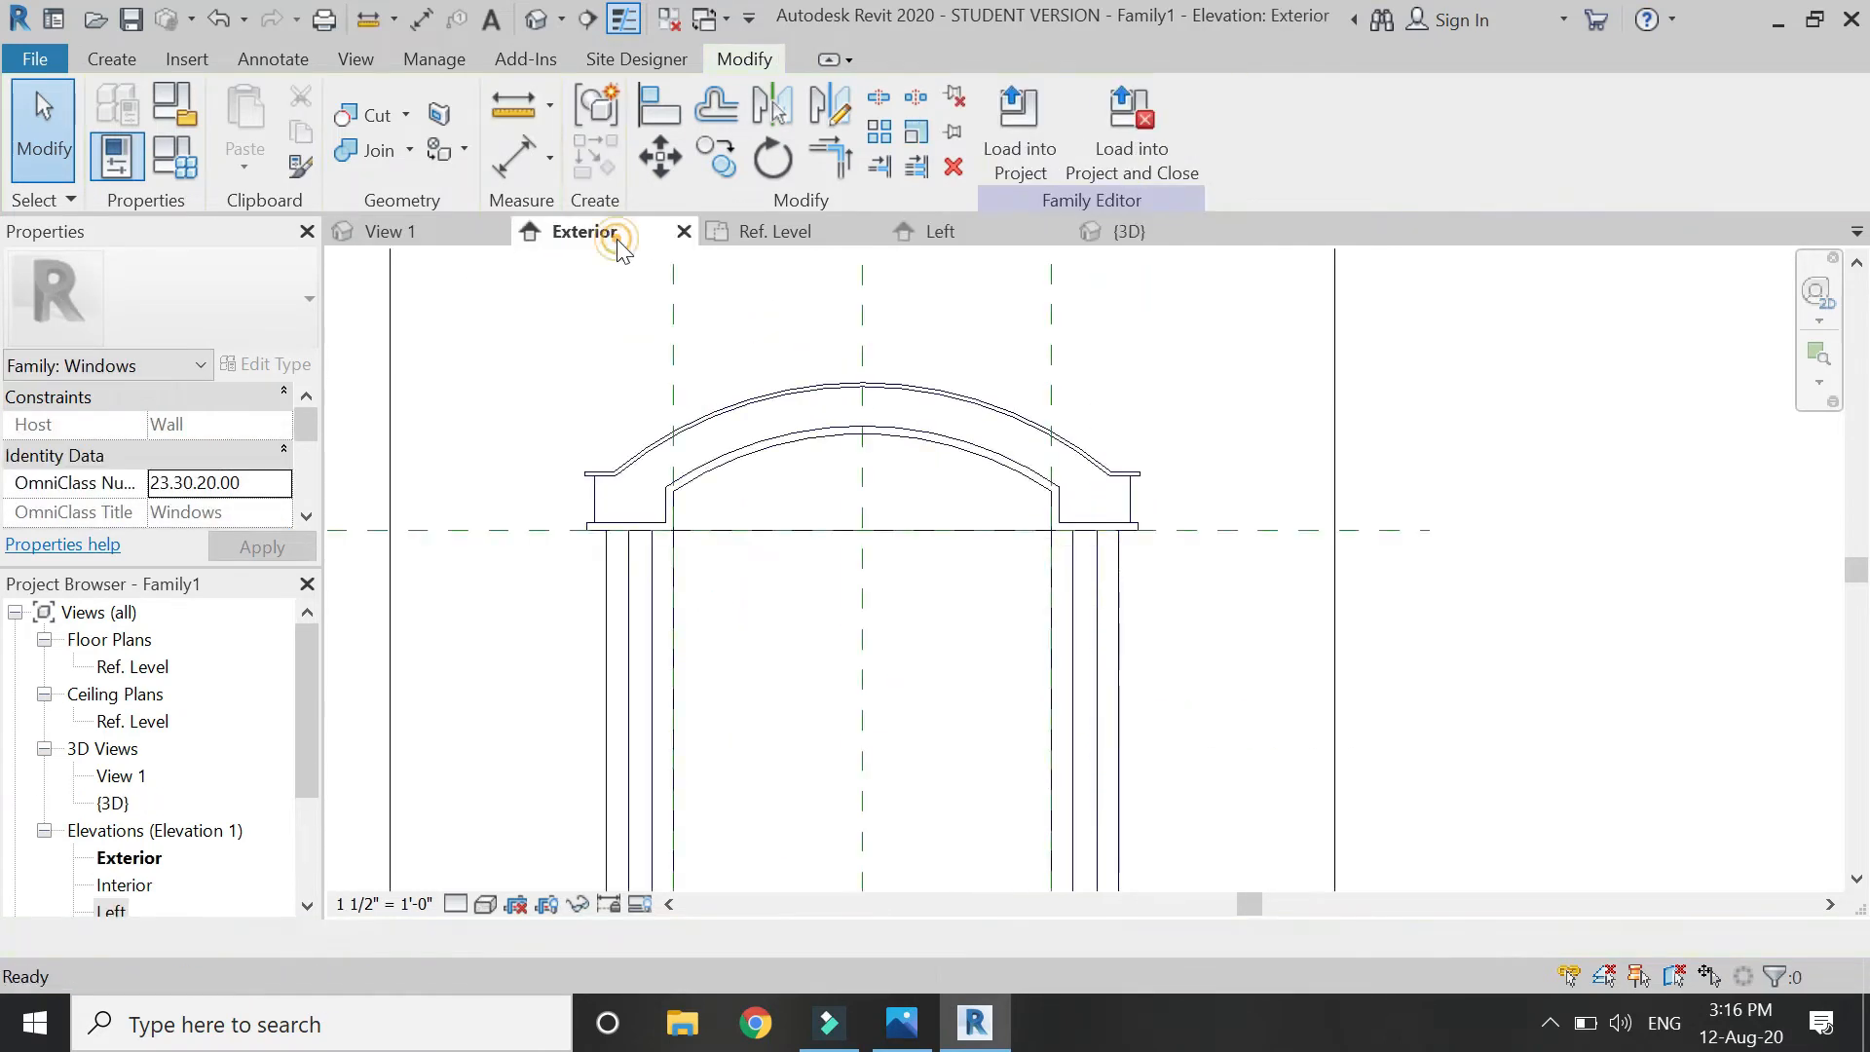
left_click(111, 58)
Draw a quarter arc at the ledge's left corner and mirror a copy to the right end.
left_click(1067, 131)
scroll(643, 465, "up", 3)
scroll(643, 465, "up", 2)
left_click(718, 469)
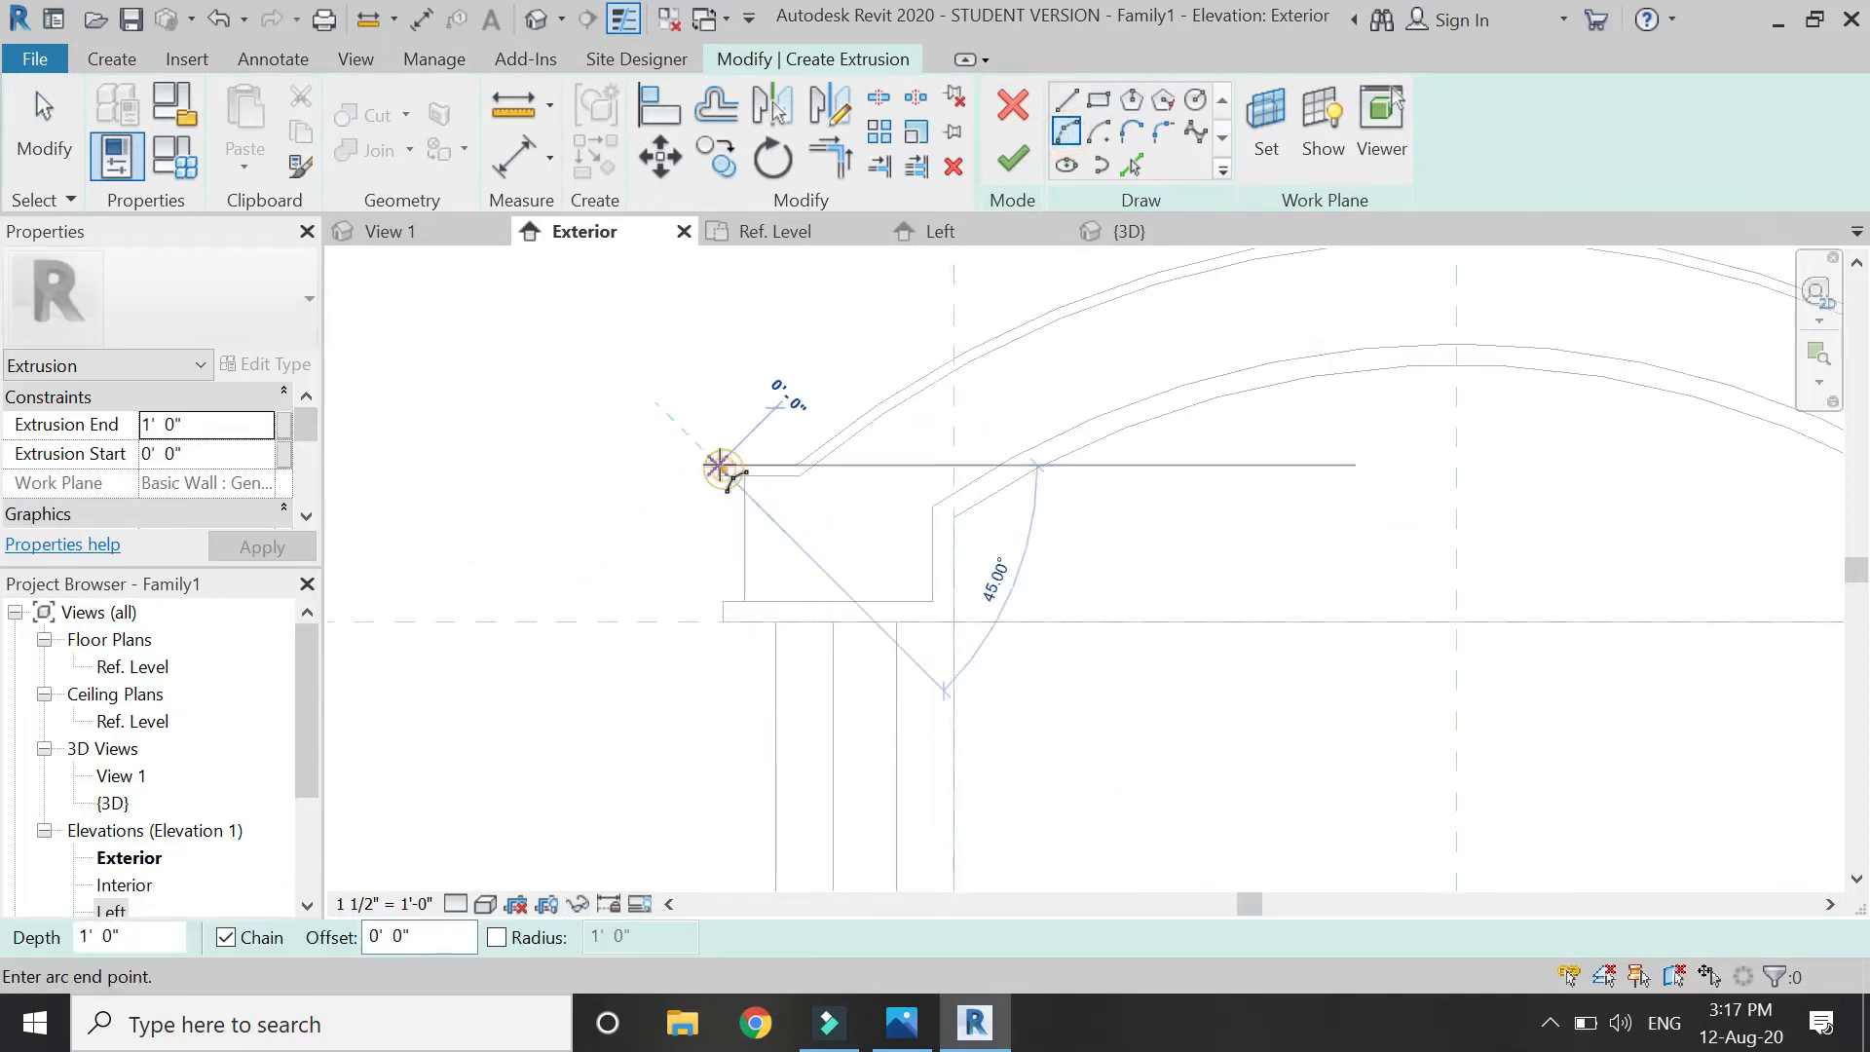
left_click(675, 417)
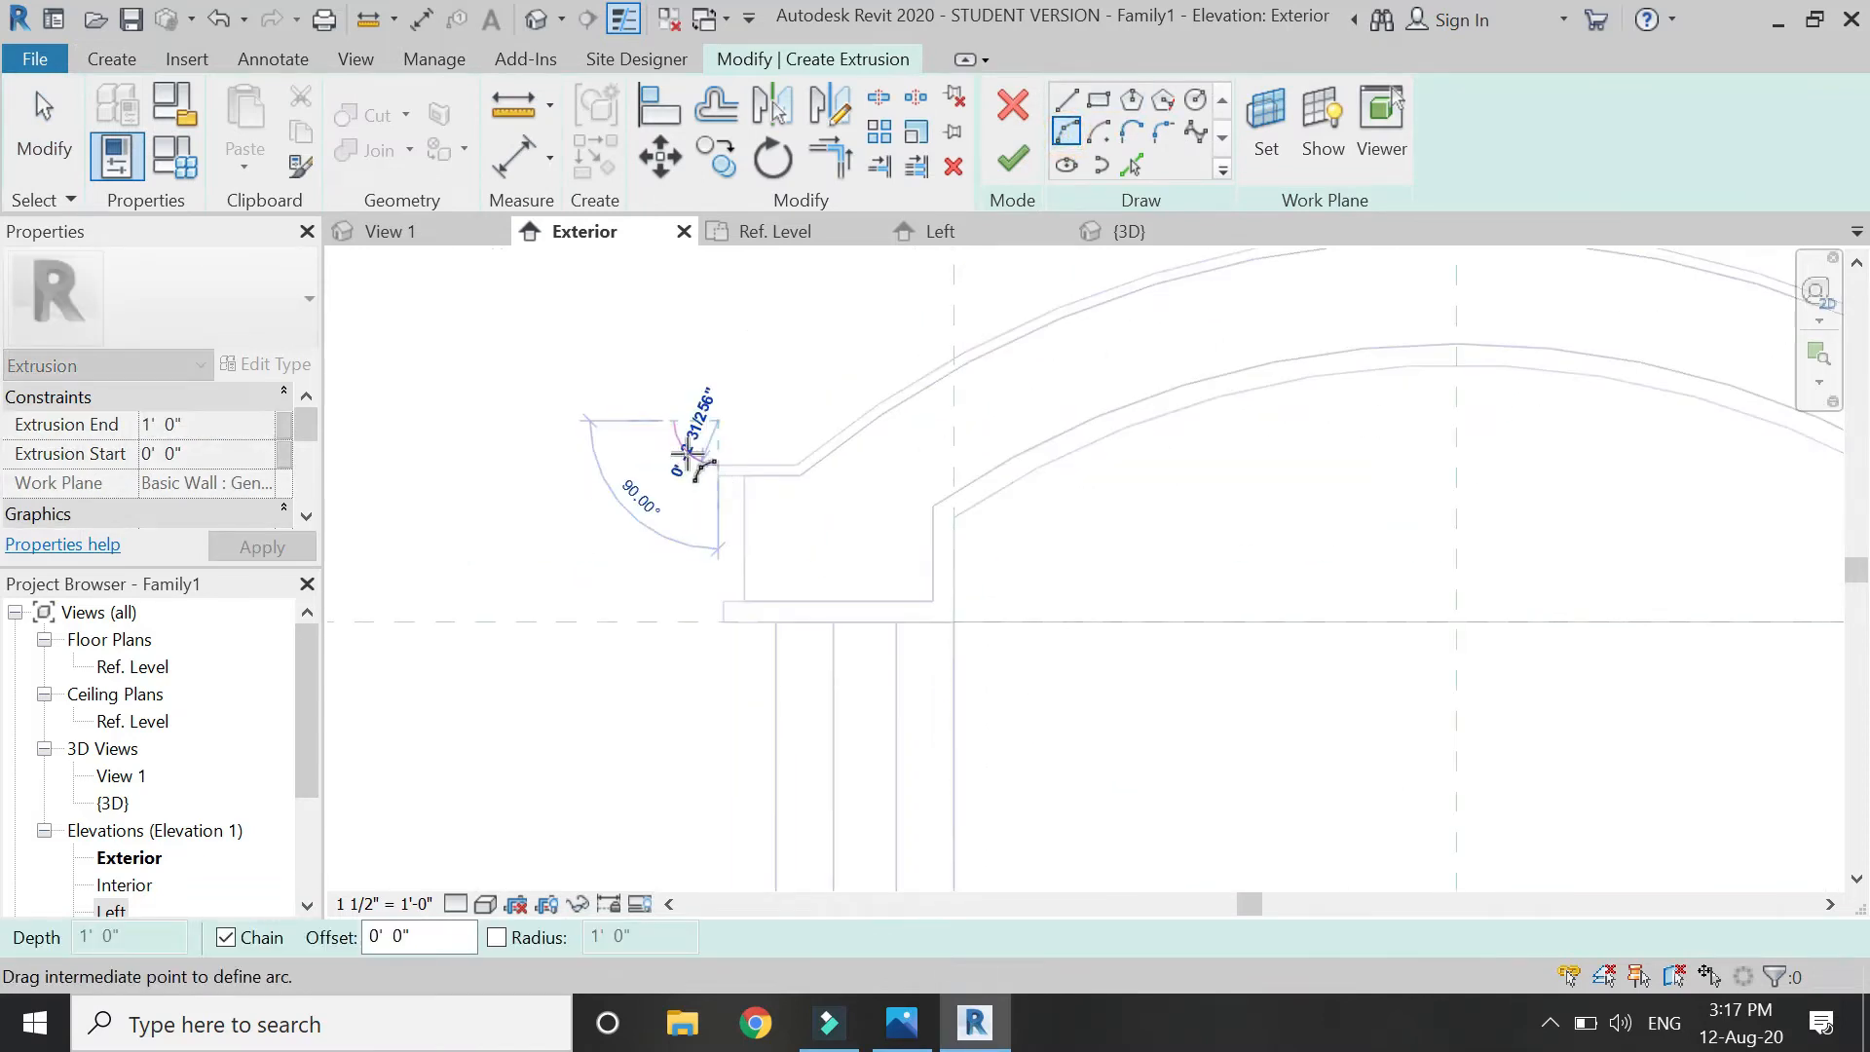
left_click(686, 454)
key("Escape")
key("Escape")
scroll(641, 445, "down", 2)
left_click(669, 451)
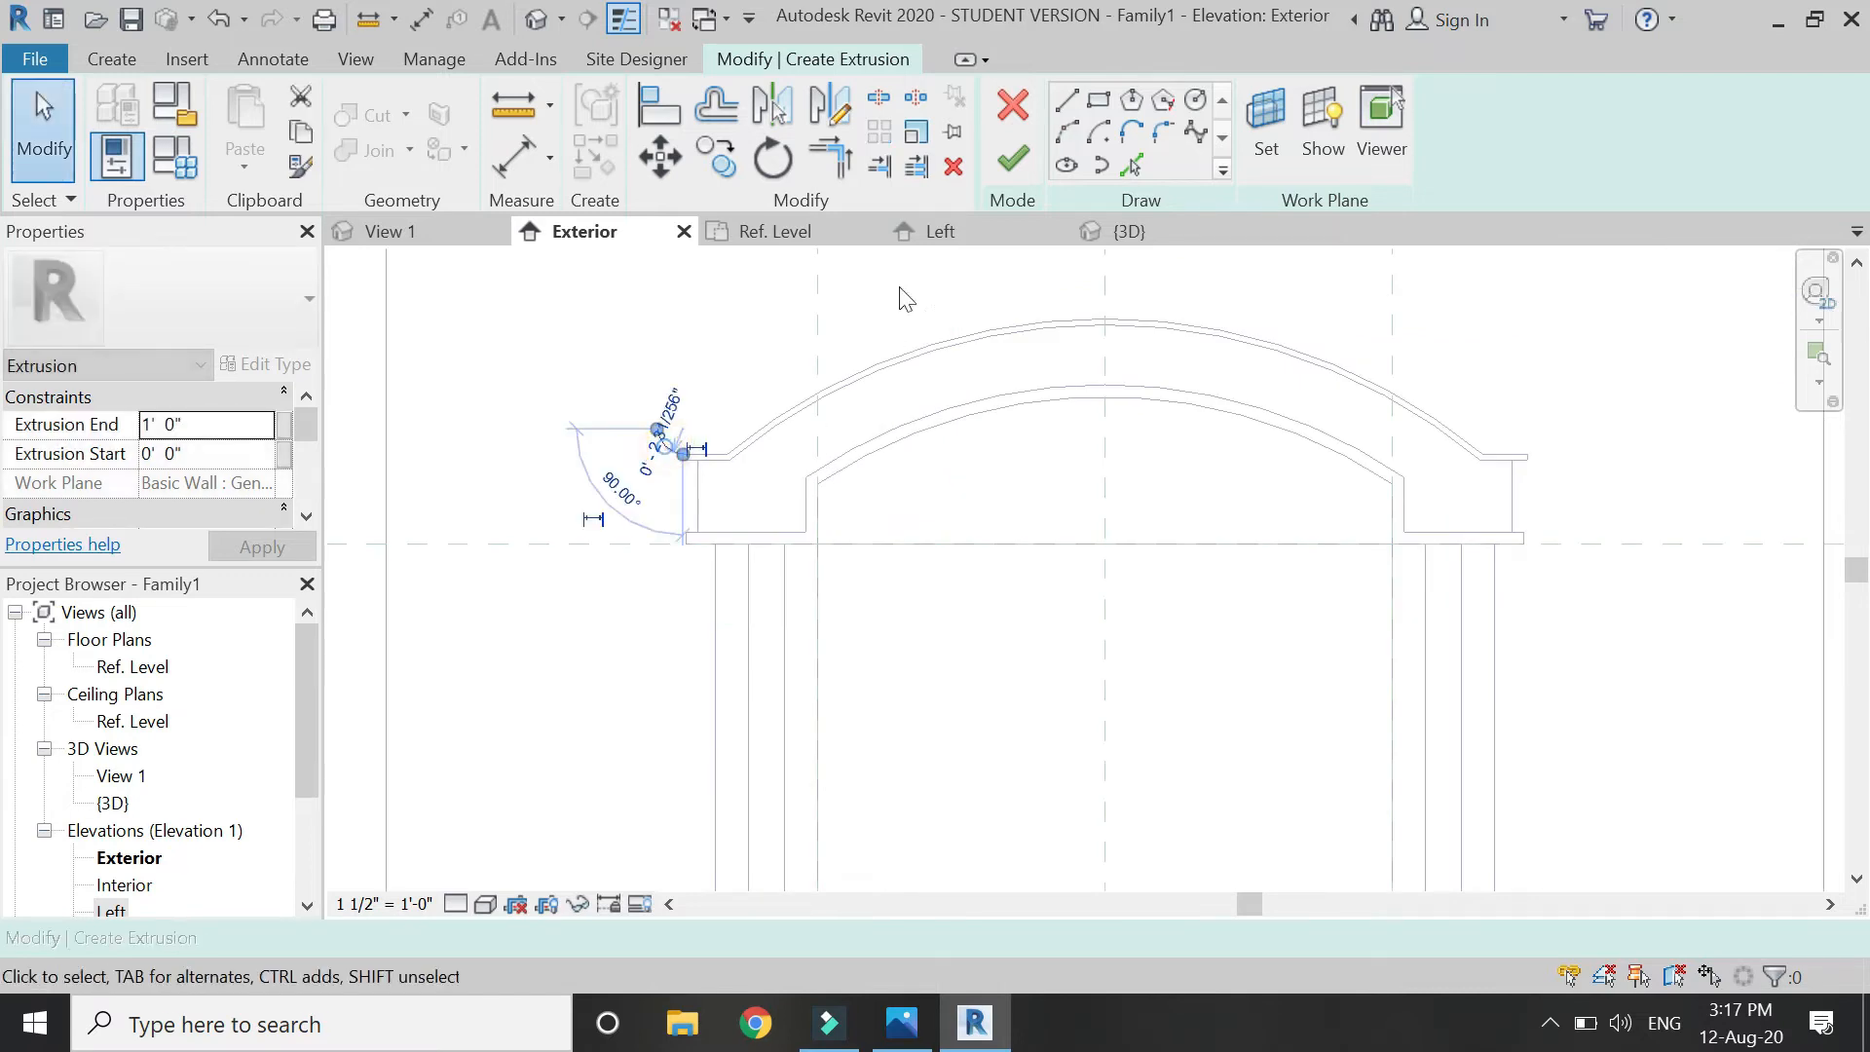
left_click(829, 107)
left_click(1109, 429)
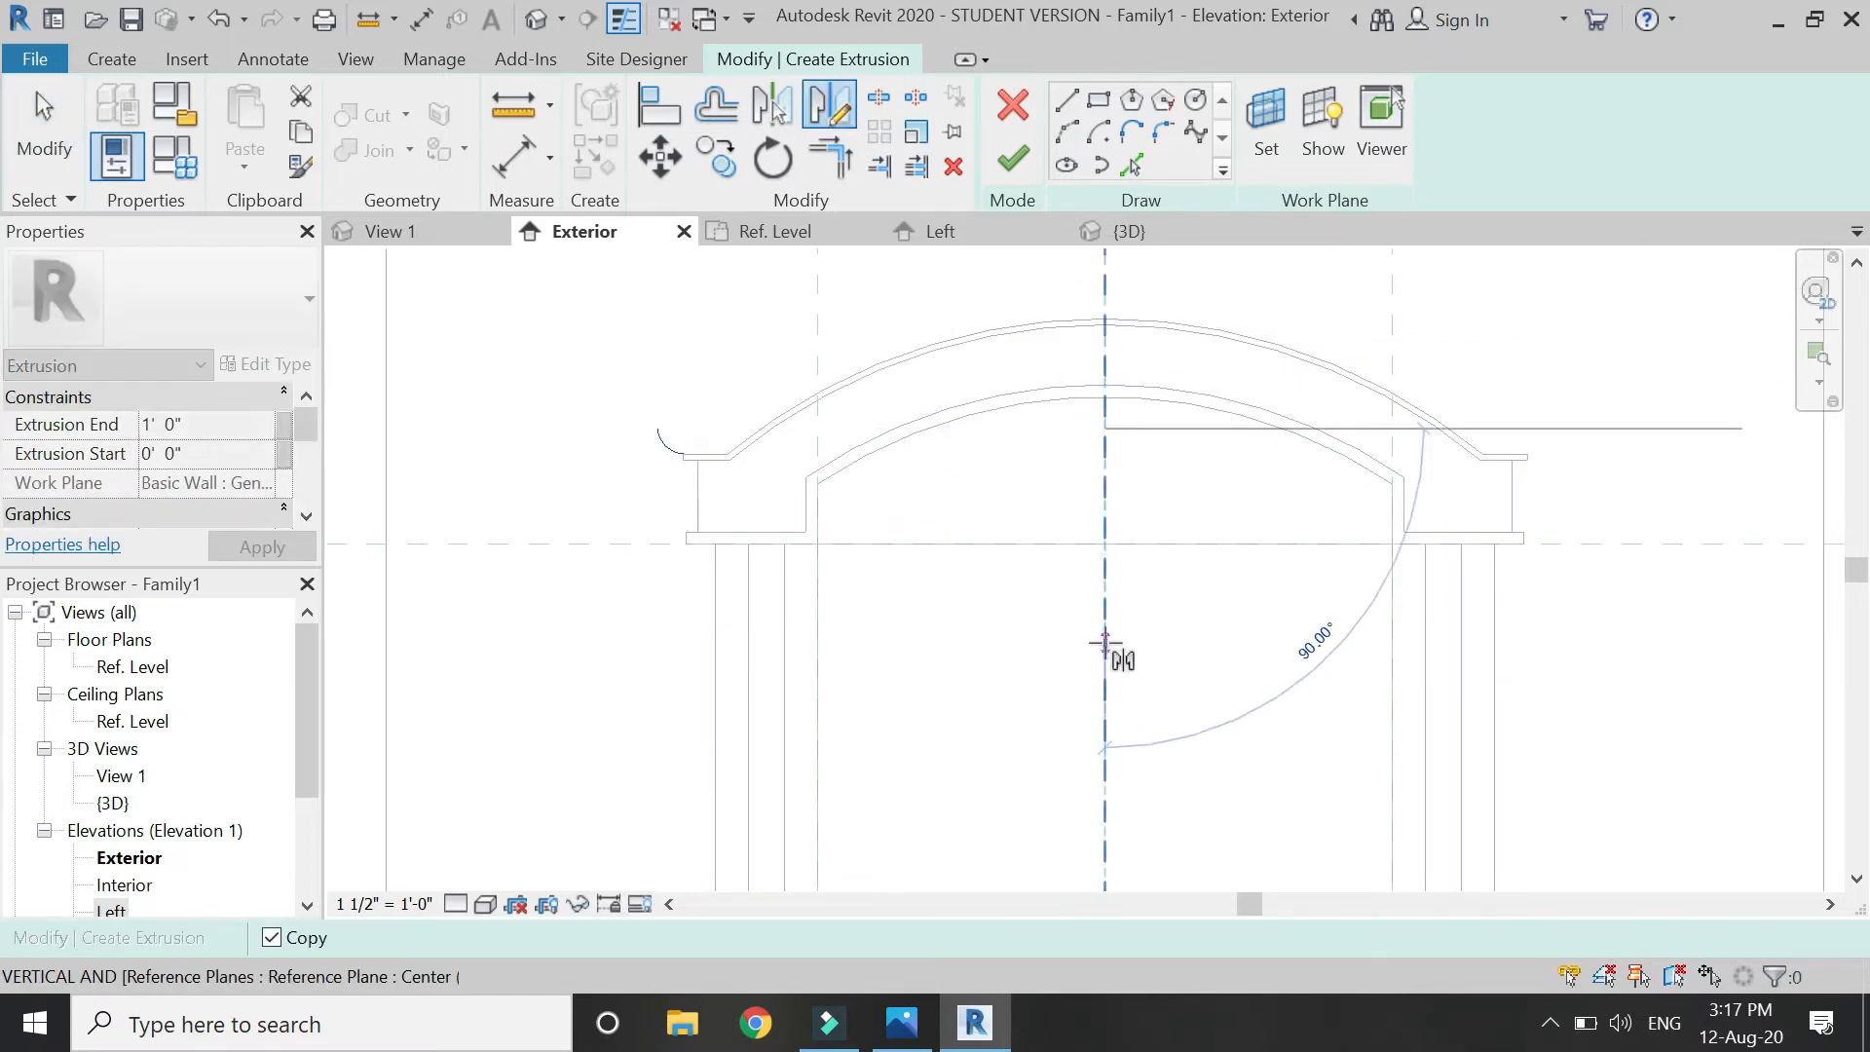
left_click(1111, 650)
key("Escape")
Join the two arc ends with a straight line and pick the arch's outer curve at a 3" offset.
left_click(1068, 120)
left_click(714, 428)
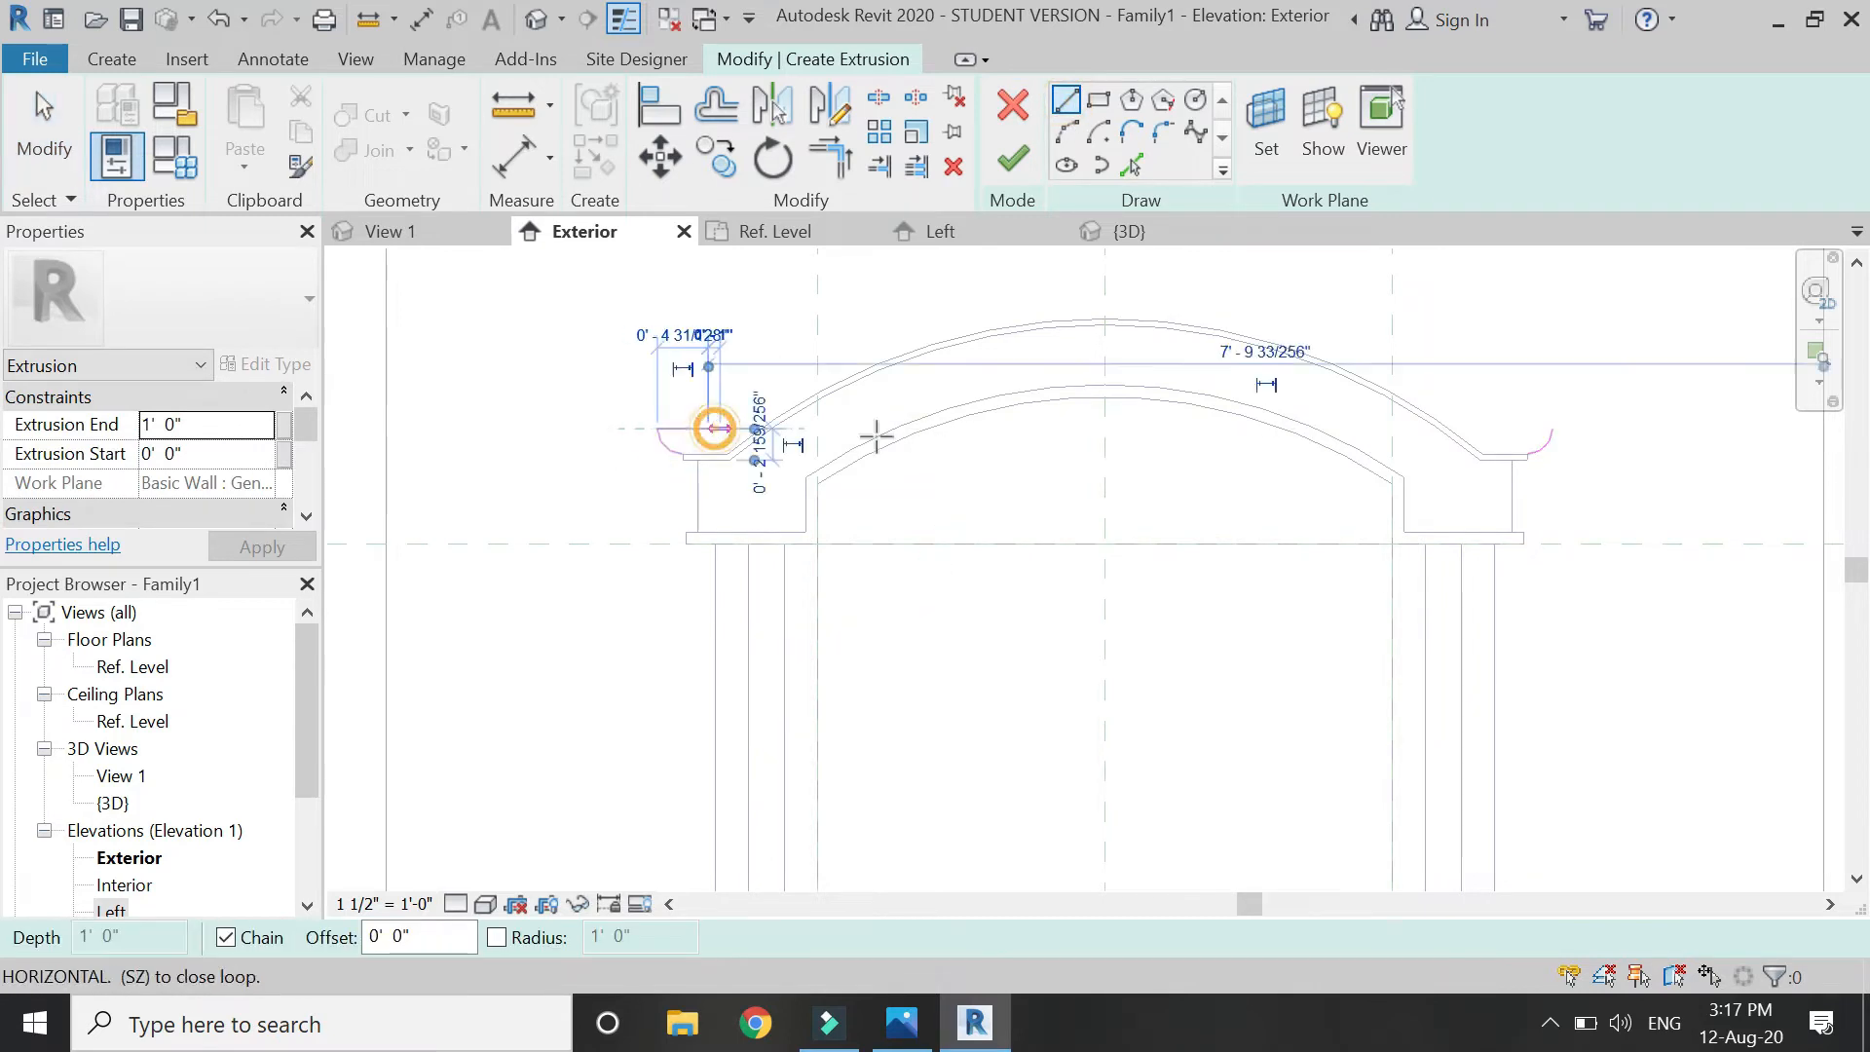
left_click(1501, 429)
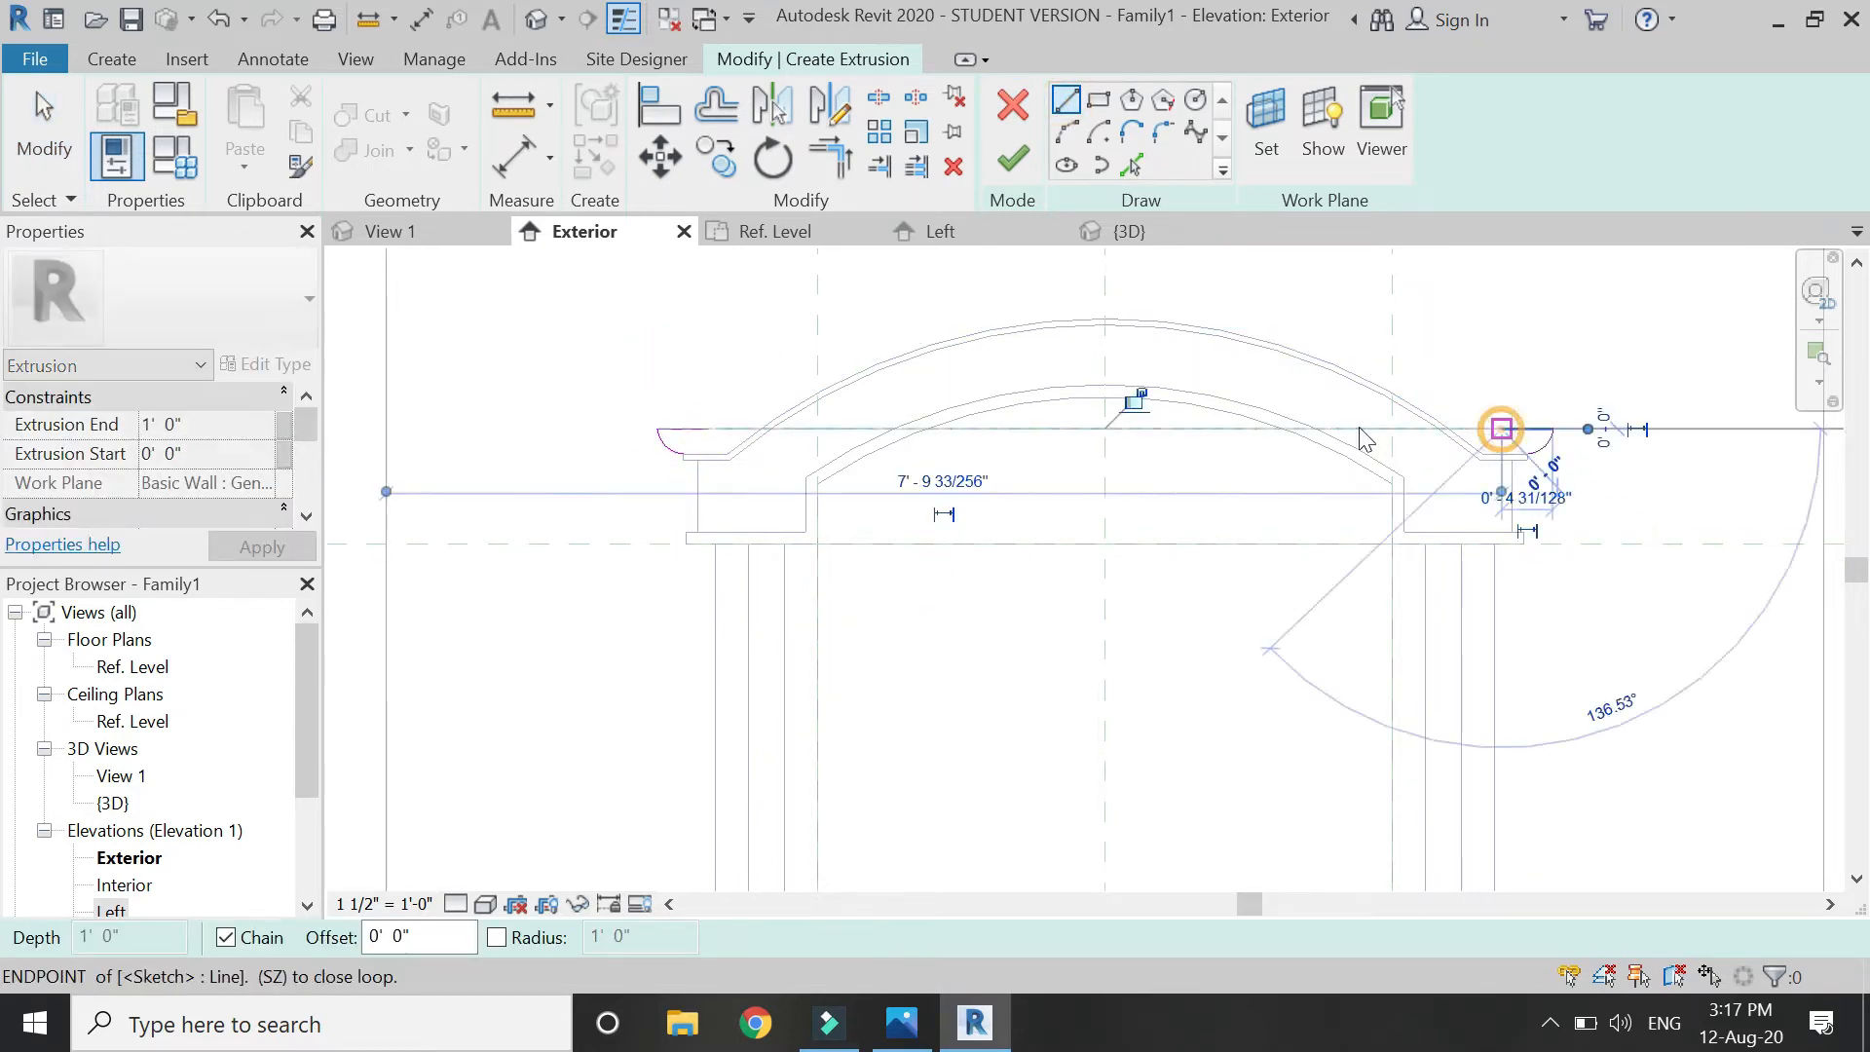
key("Escape")
left_click(1130, 165)
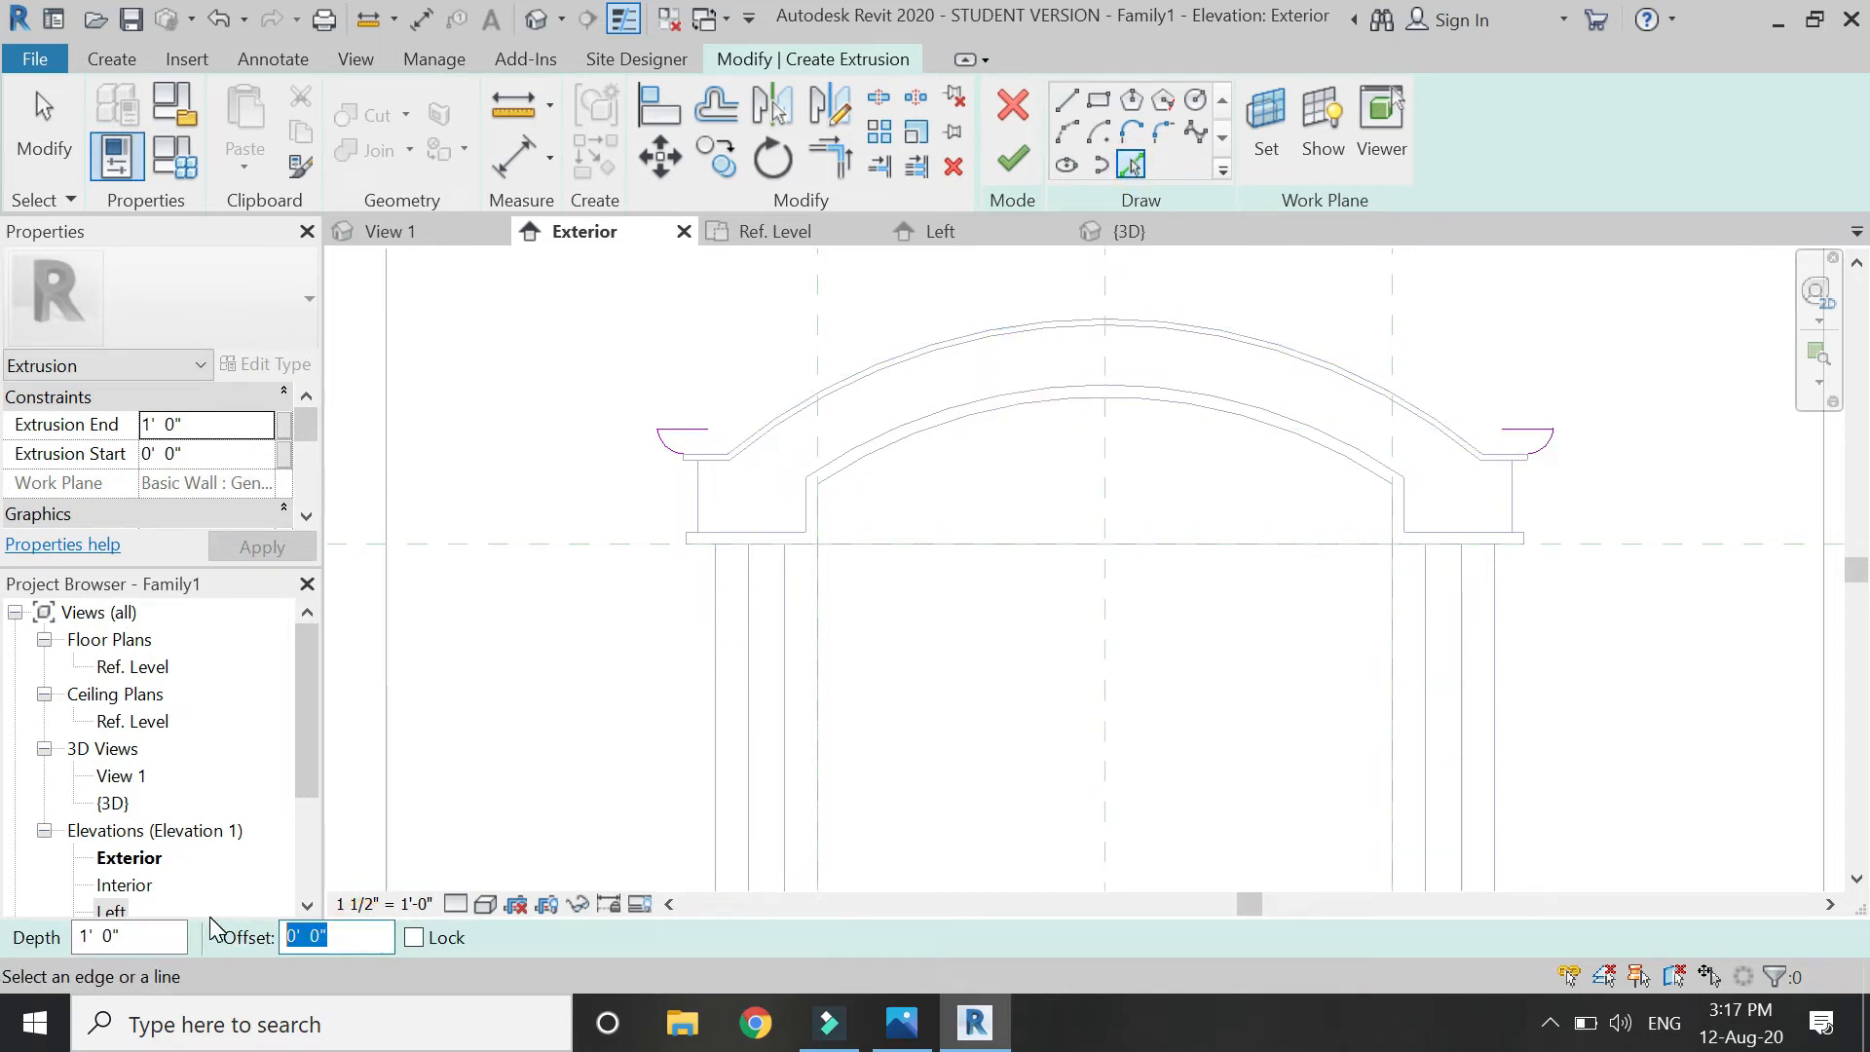
left_click(815, 389)
key("Escape")
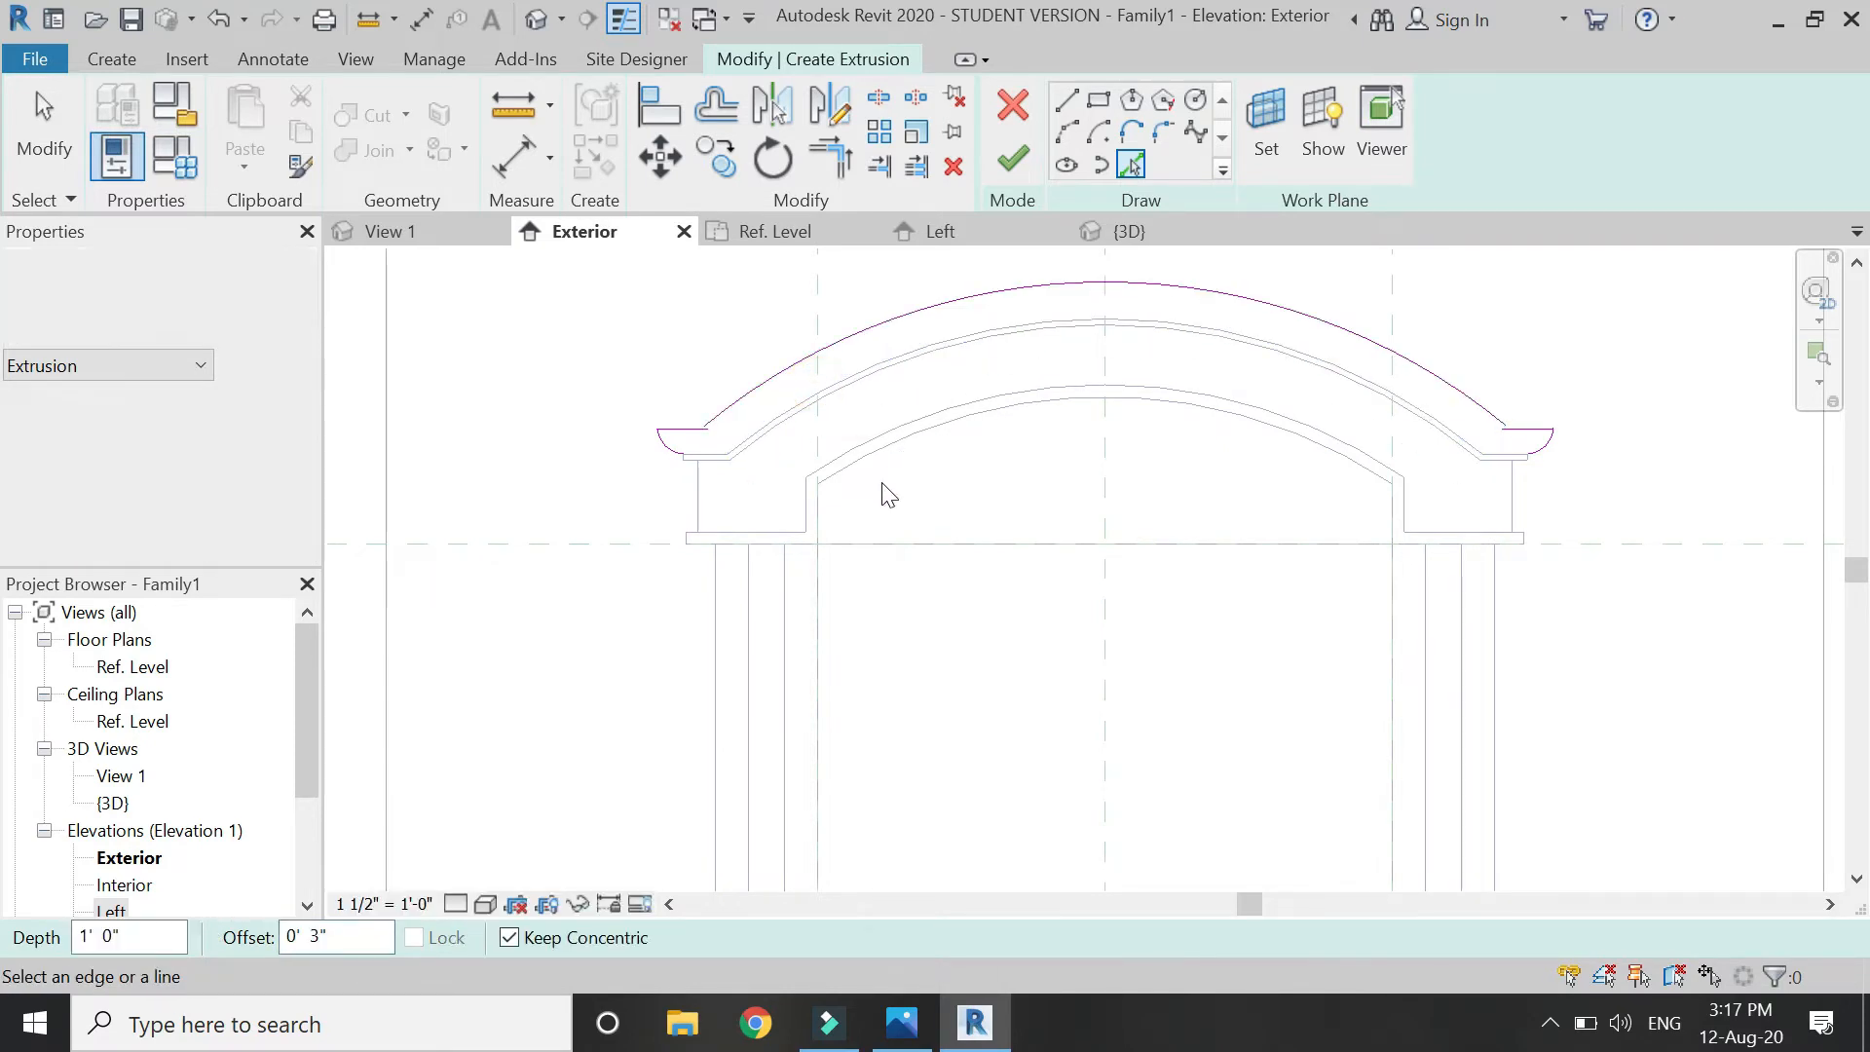
Trim the offset arc and right line into a corner and pick the upper arc into the sketch.
key("t")
key("r")
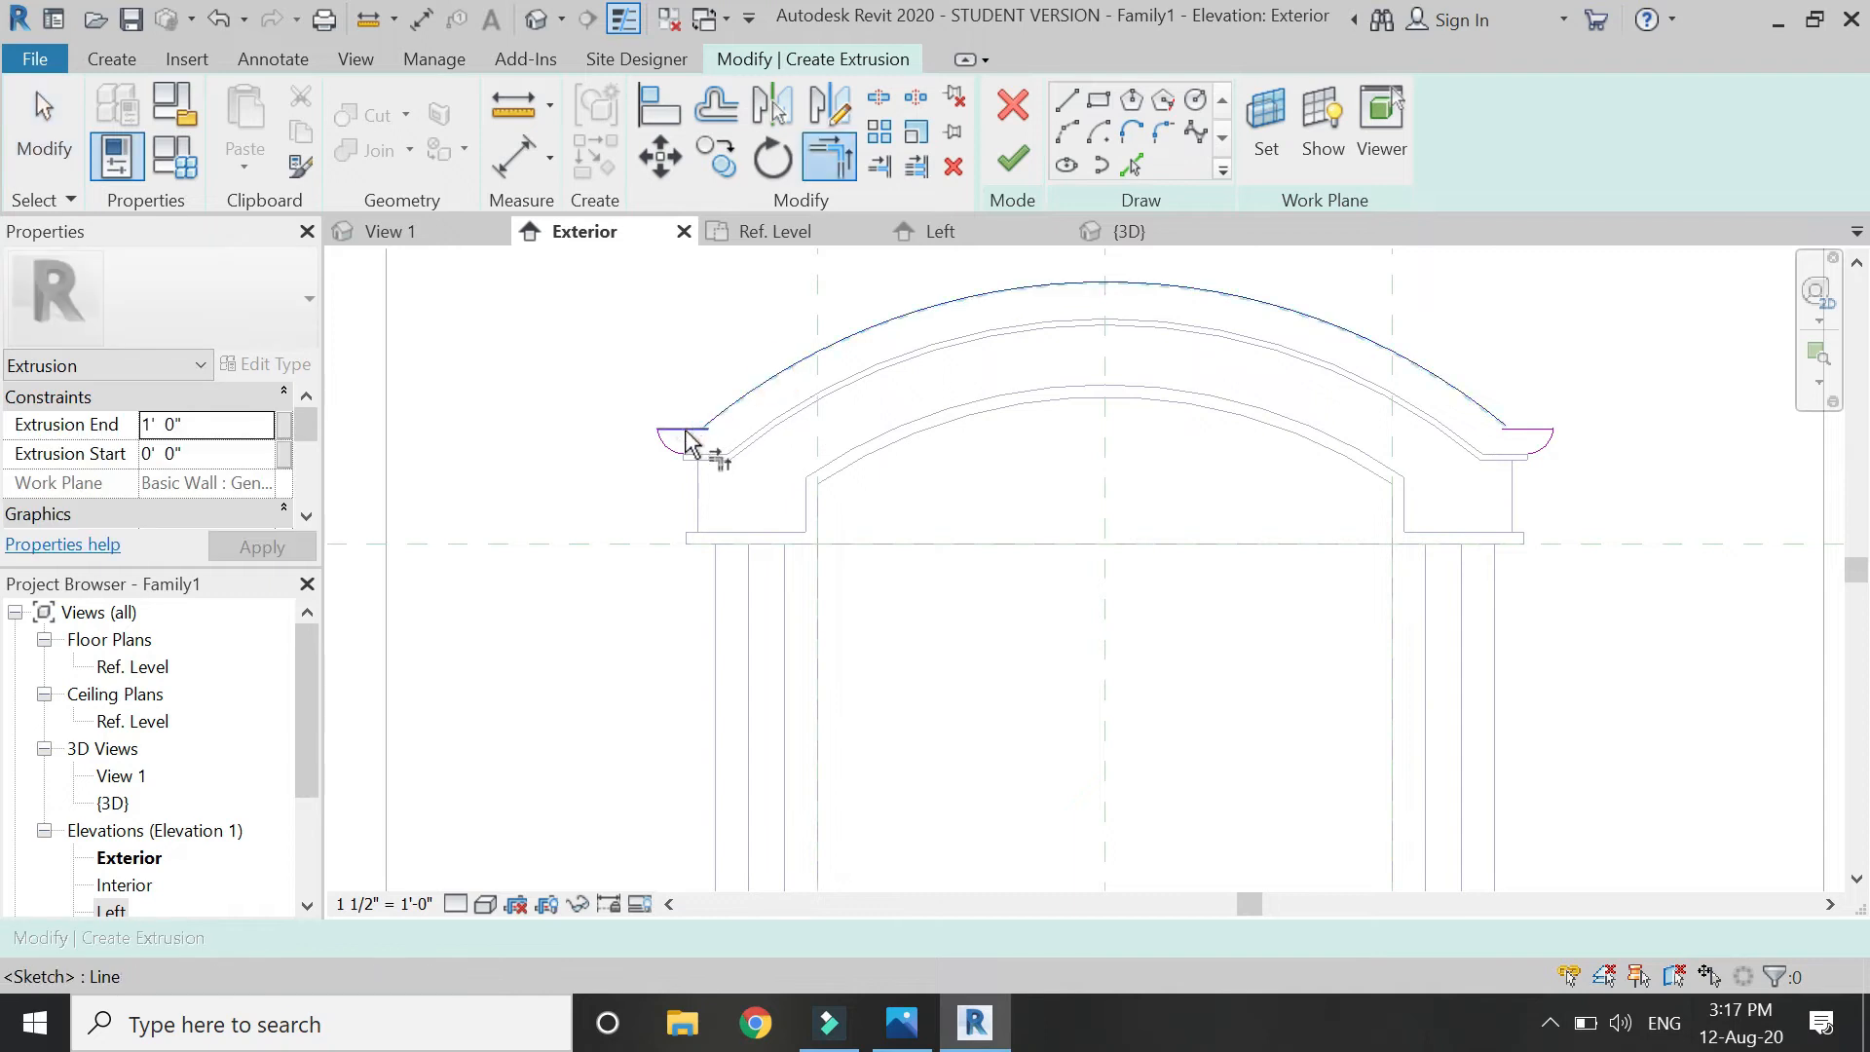
left_click(1434, 388)
left_click(1525, 427)
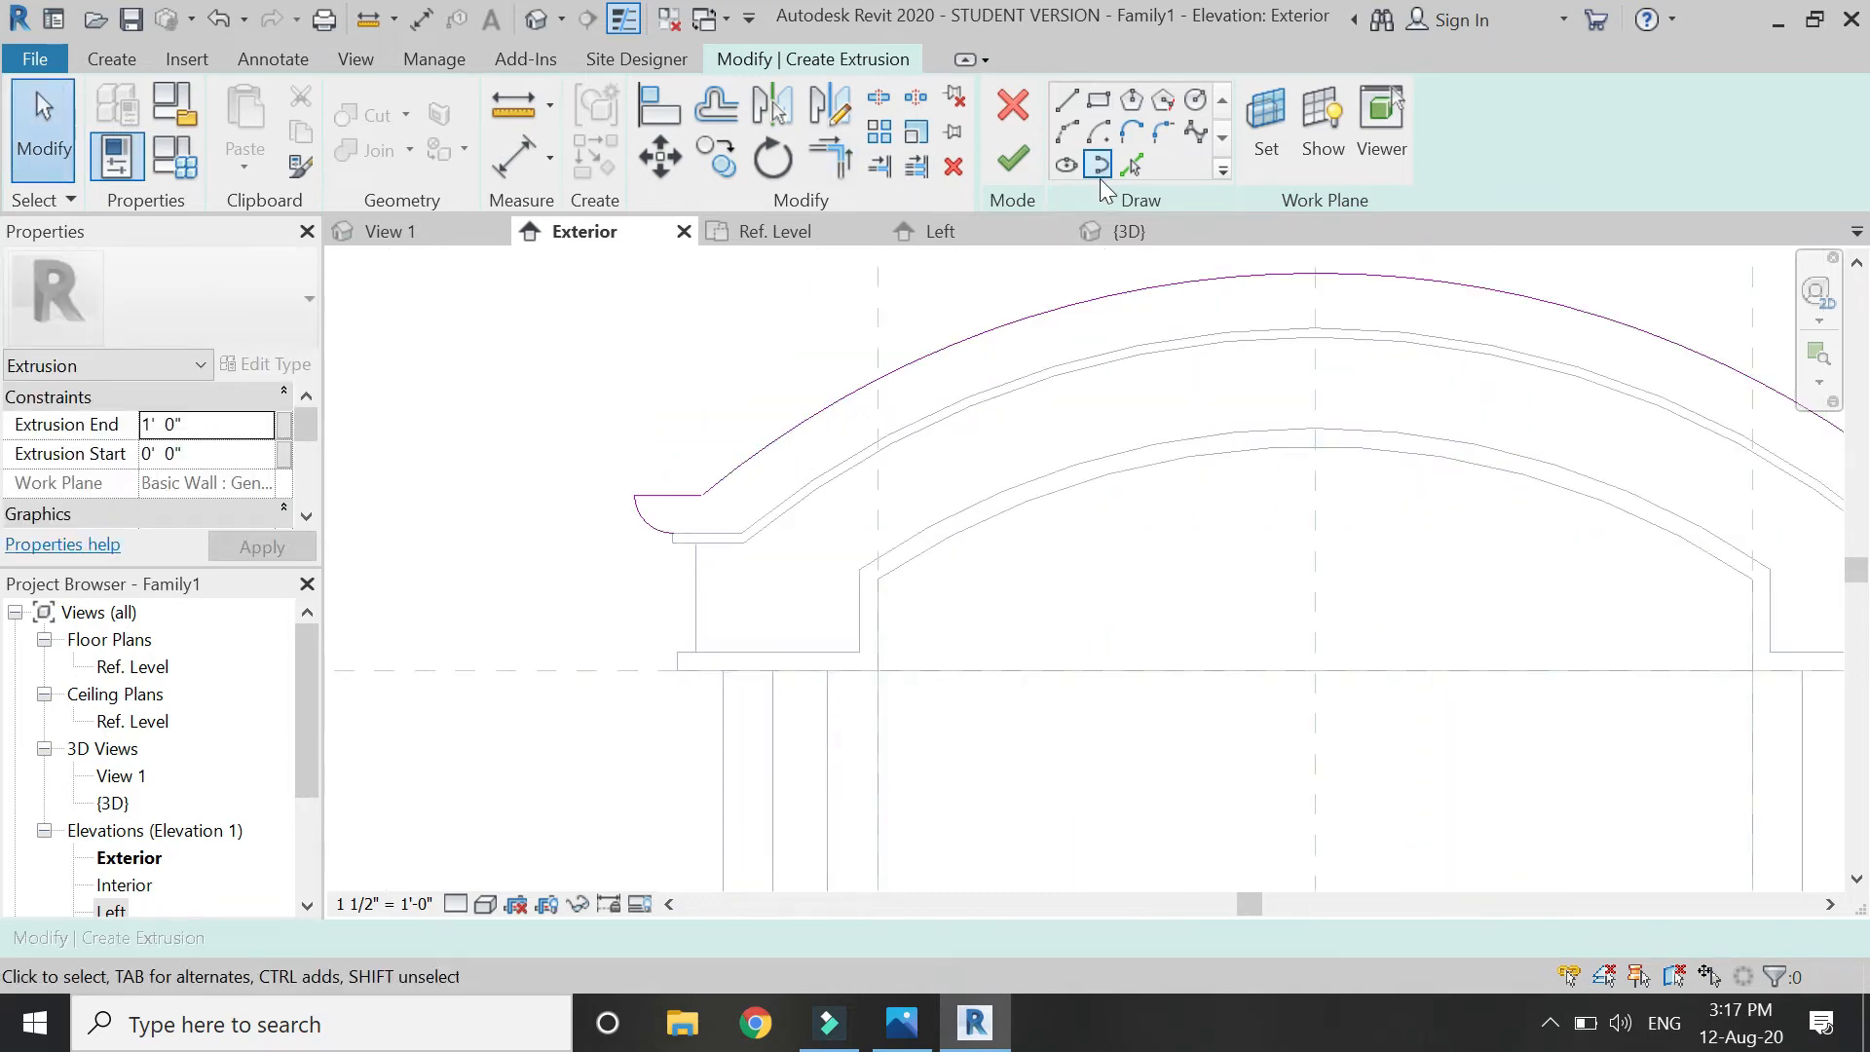
left_click(1130, 165)
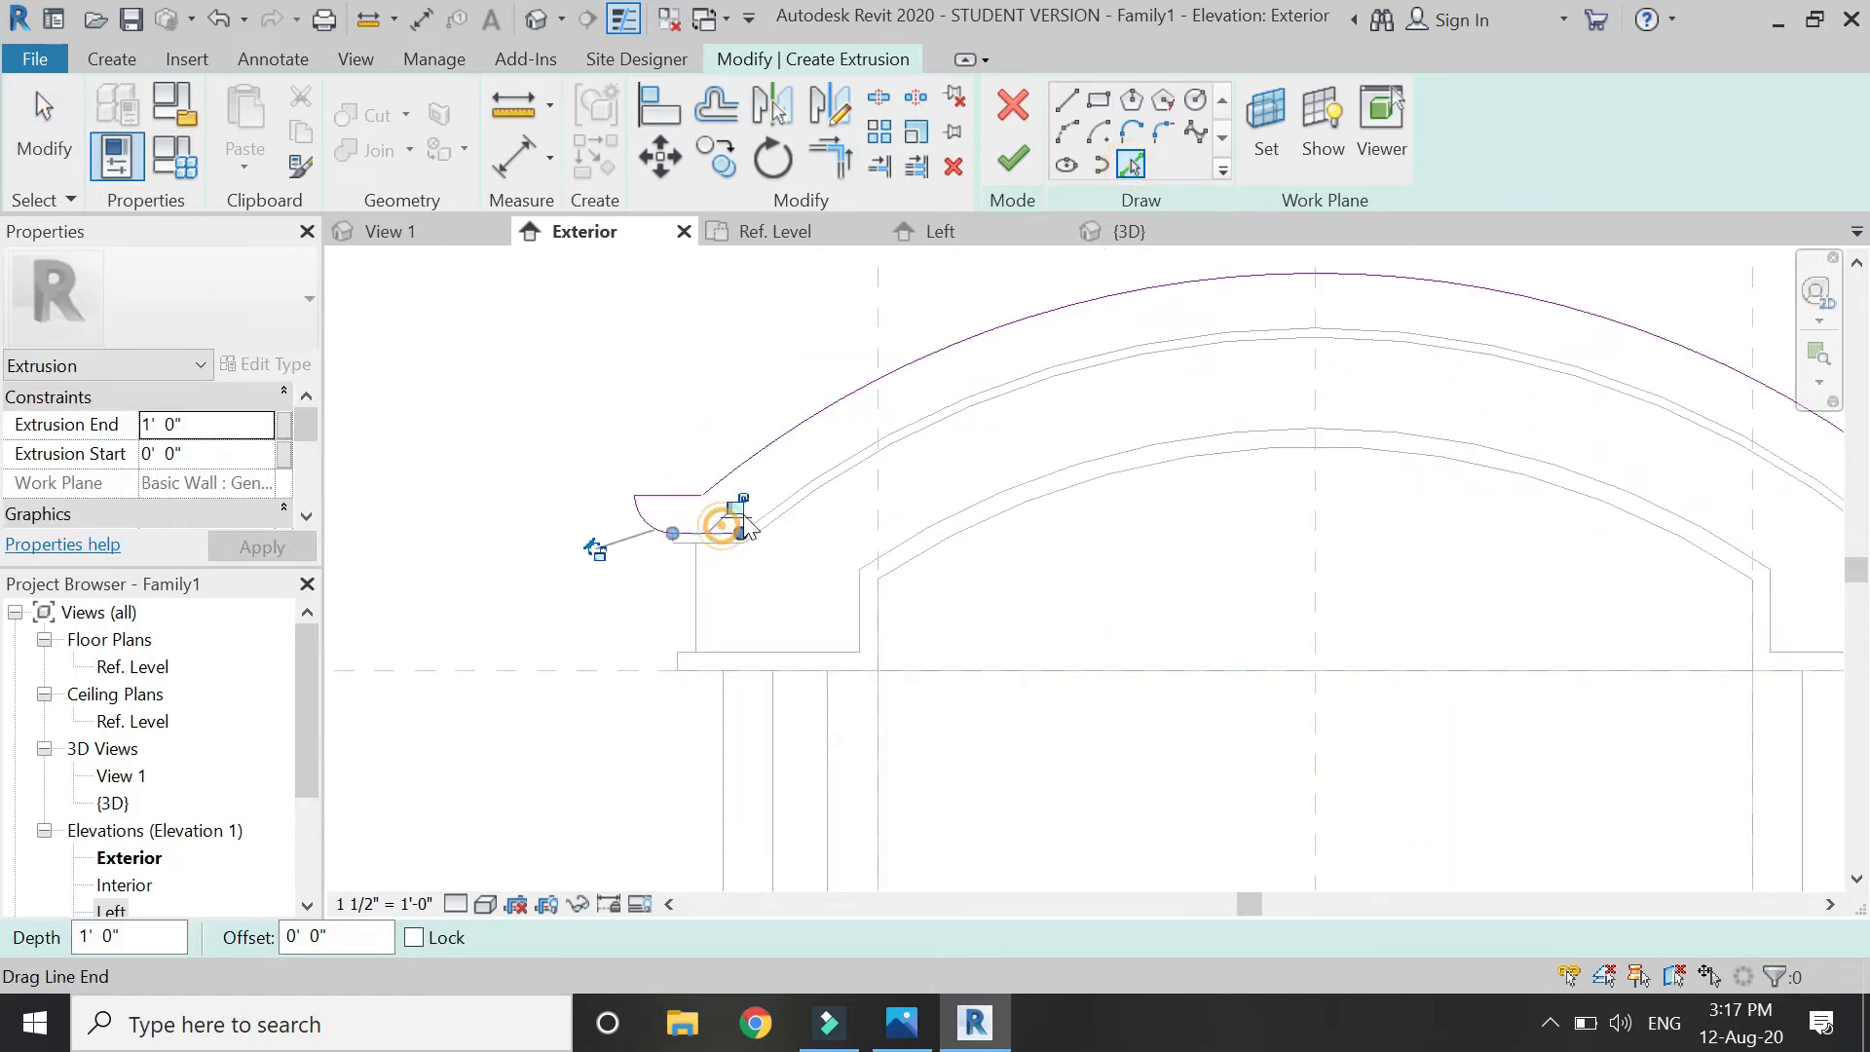
left_click(798, 487)
scroll(710, 426, "down", 2)
scroll(1556, 483, "up", 5)
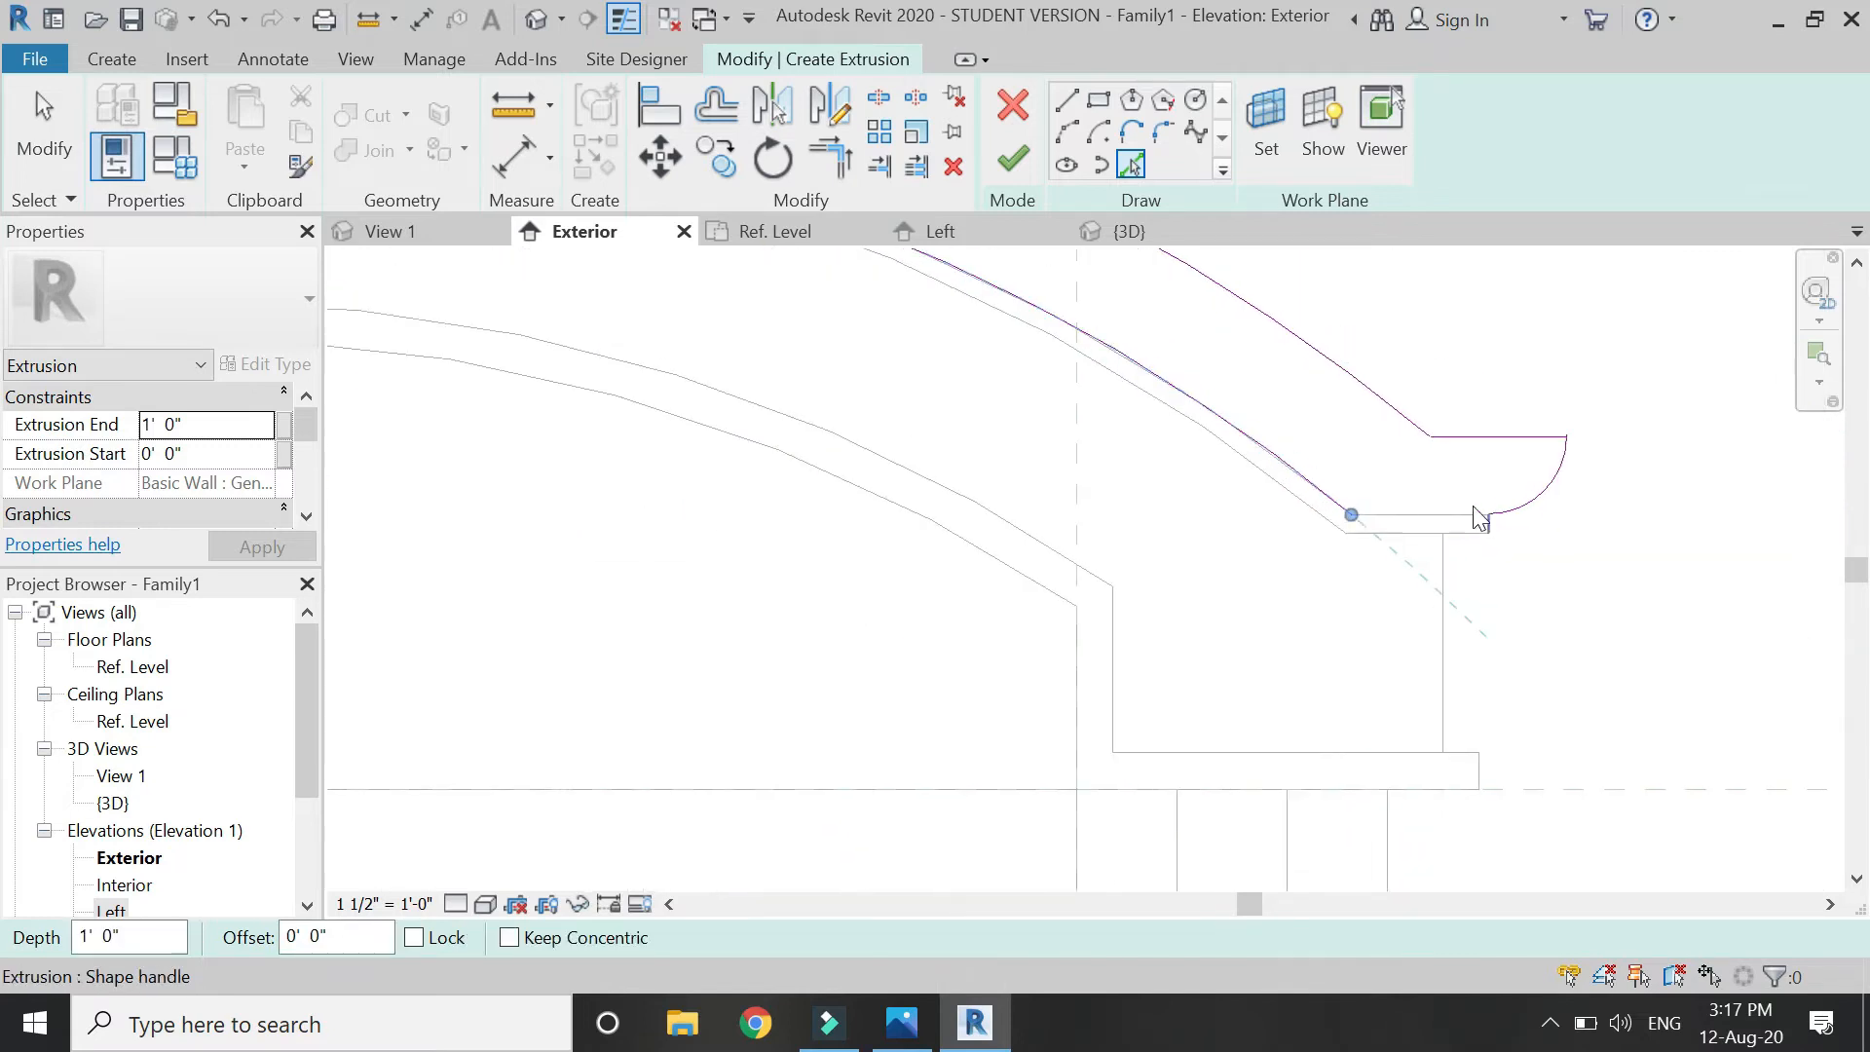
scroll(1360, 519, "down", 5)
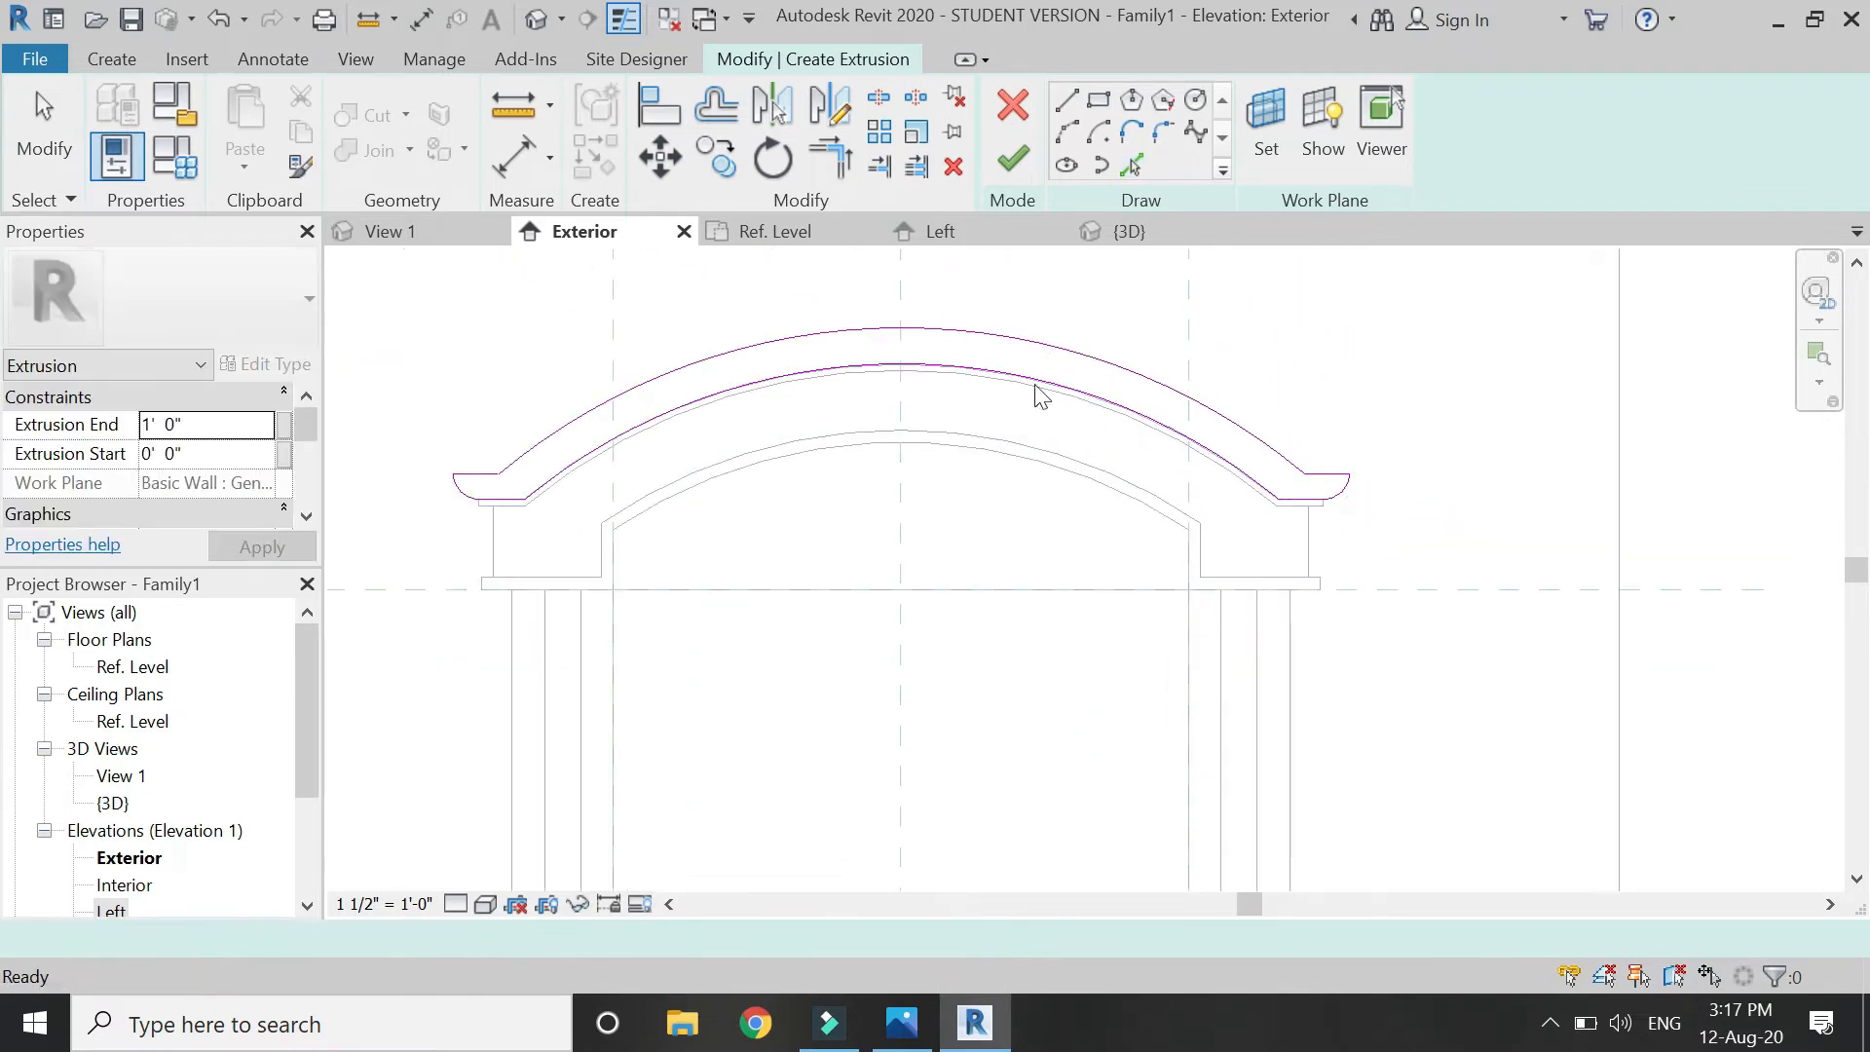
key("Escape")
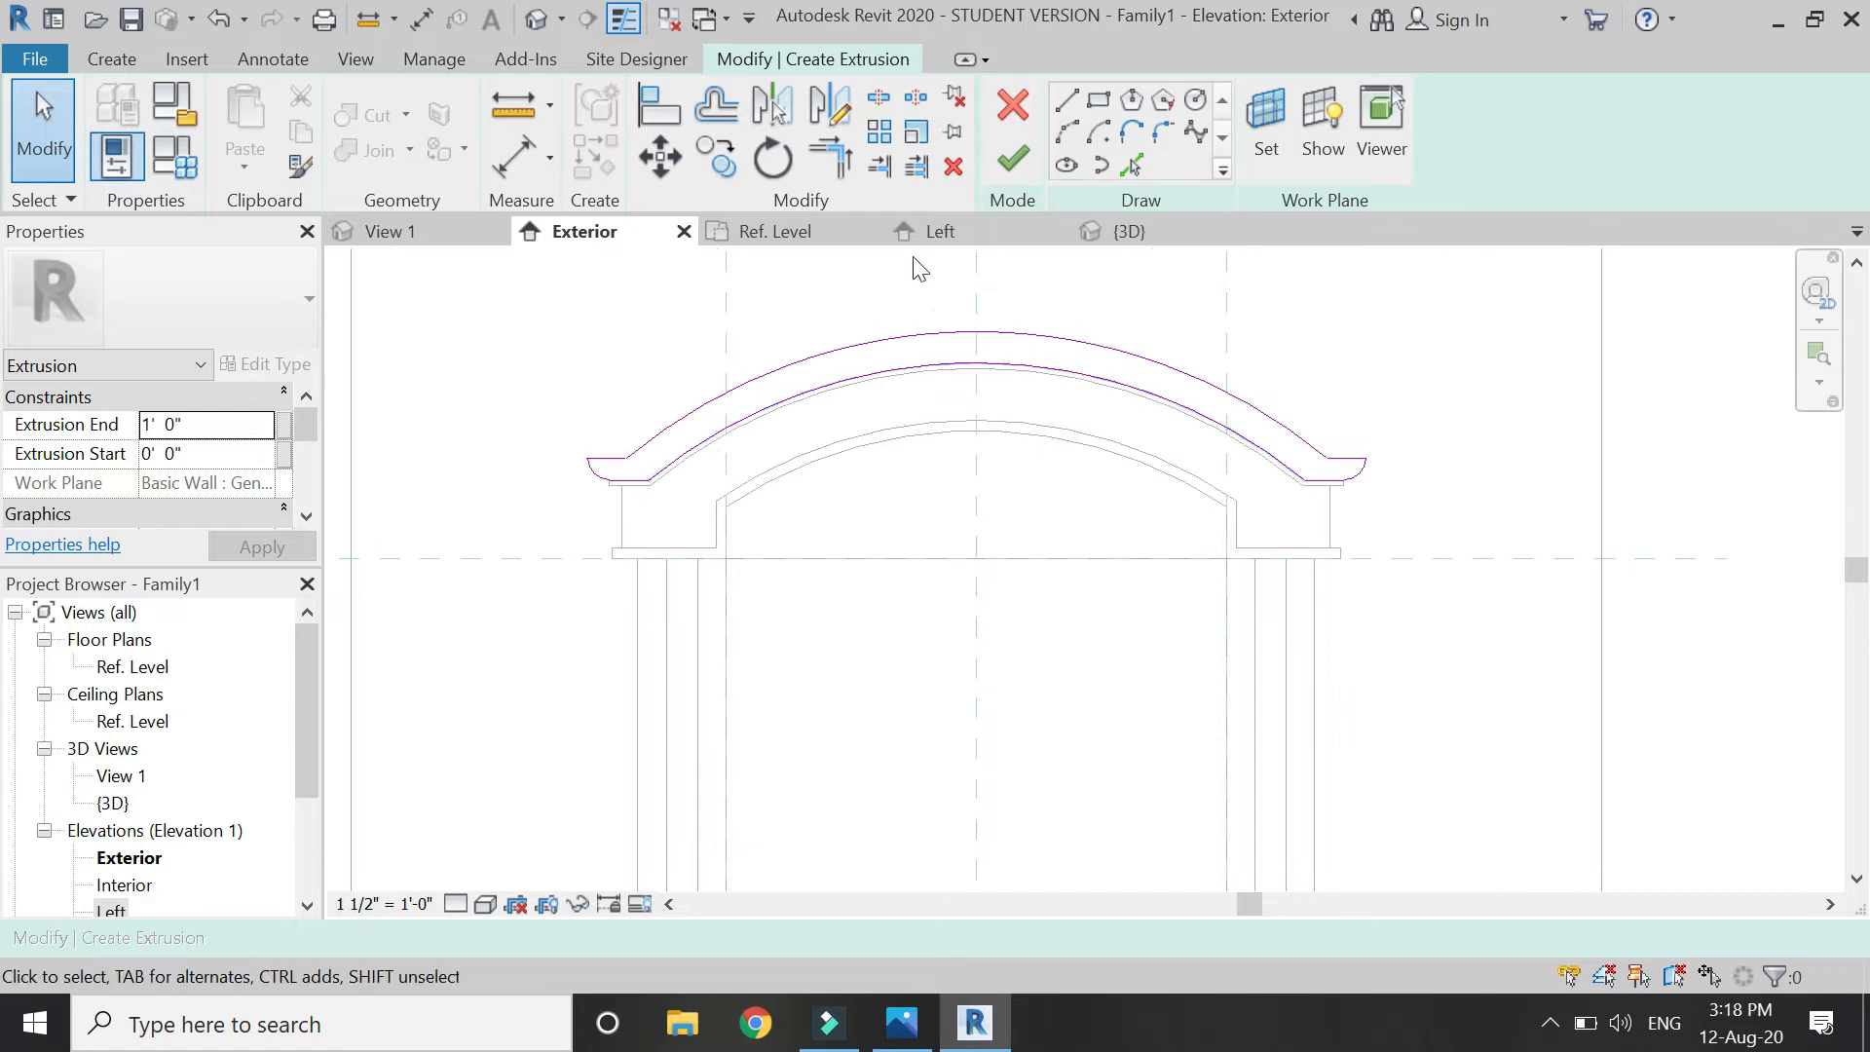
Finish the cornice sketch, set its Extrusion End to 0' 11" in Left view, and begin another extrusion.
left_click(938, 231)
left_click(1015, 160)
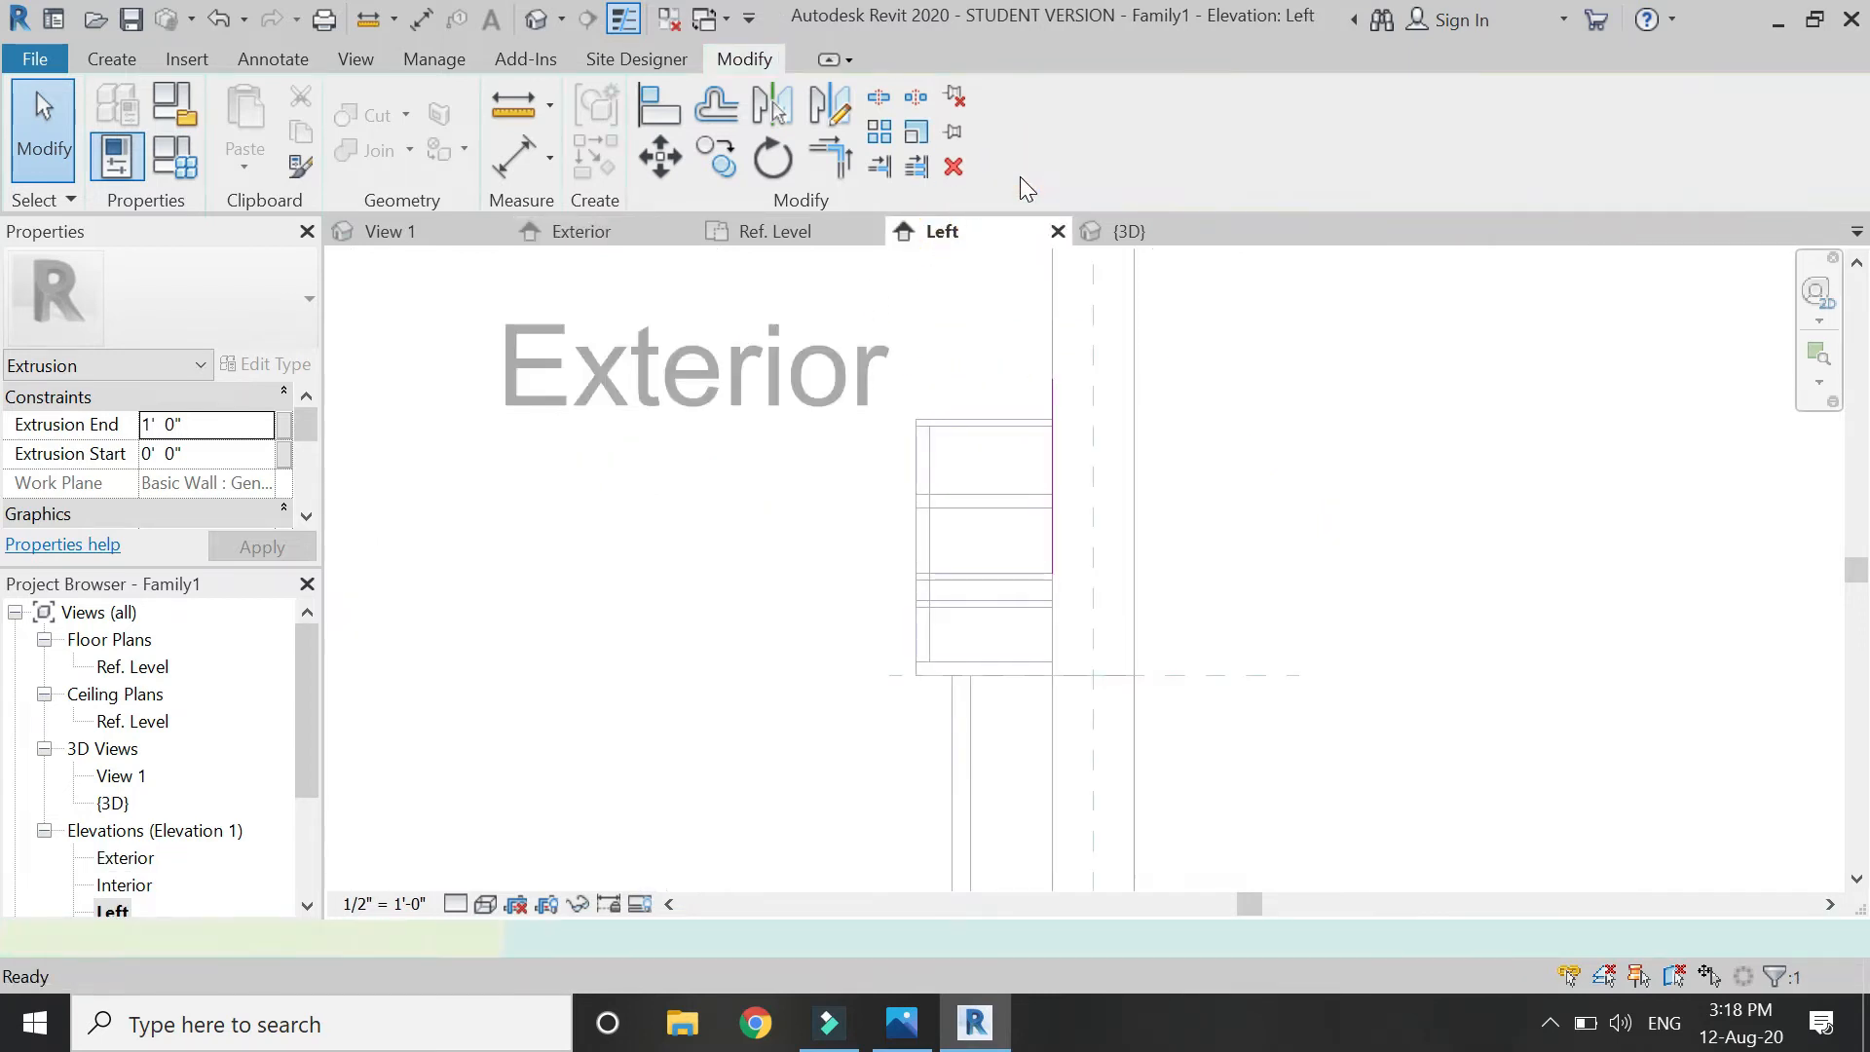
scroll(993, 414, "up", 3)
left_click_drag(793, 526, 825, 532)
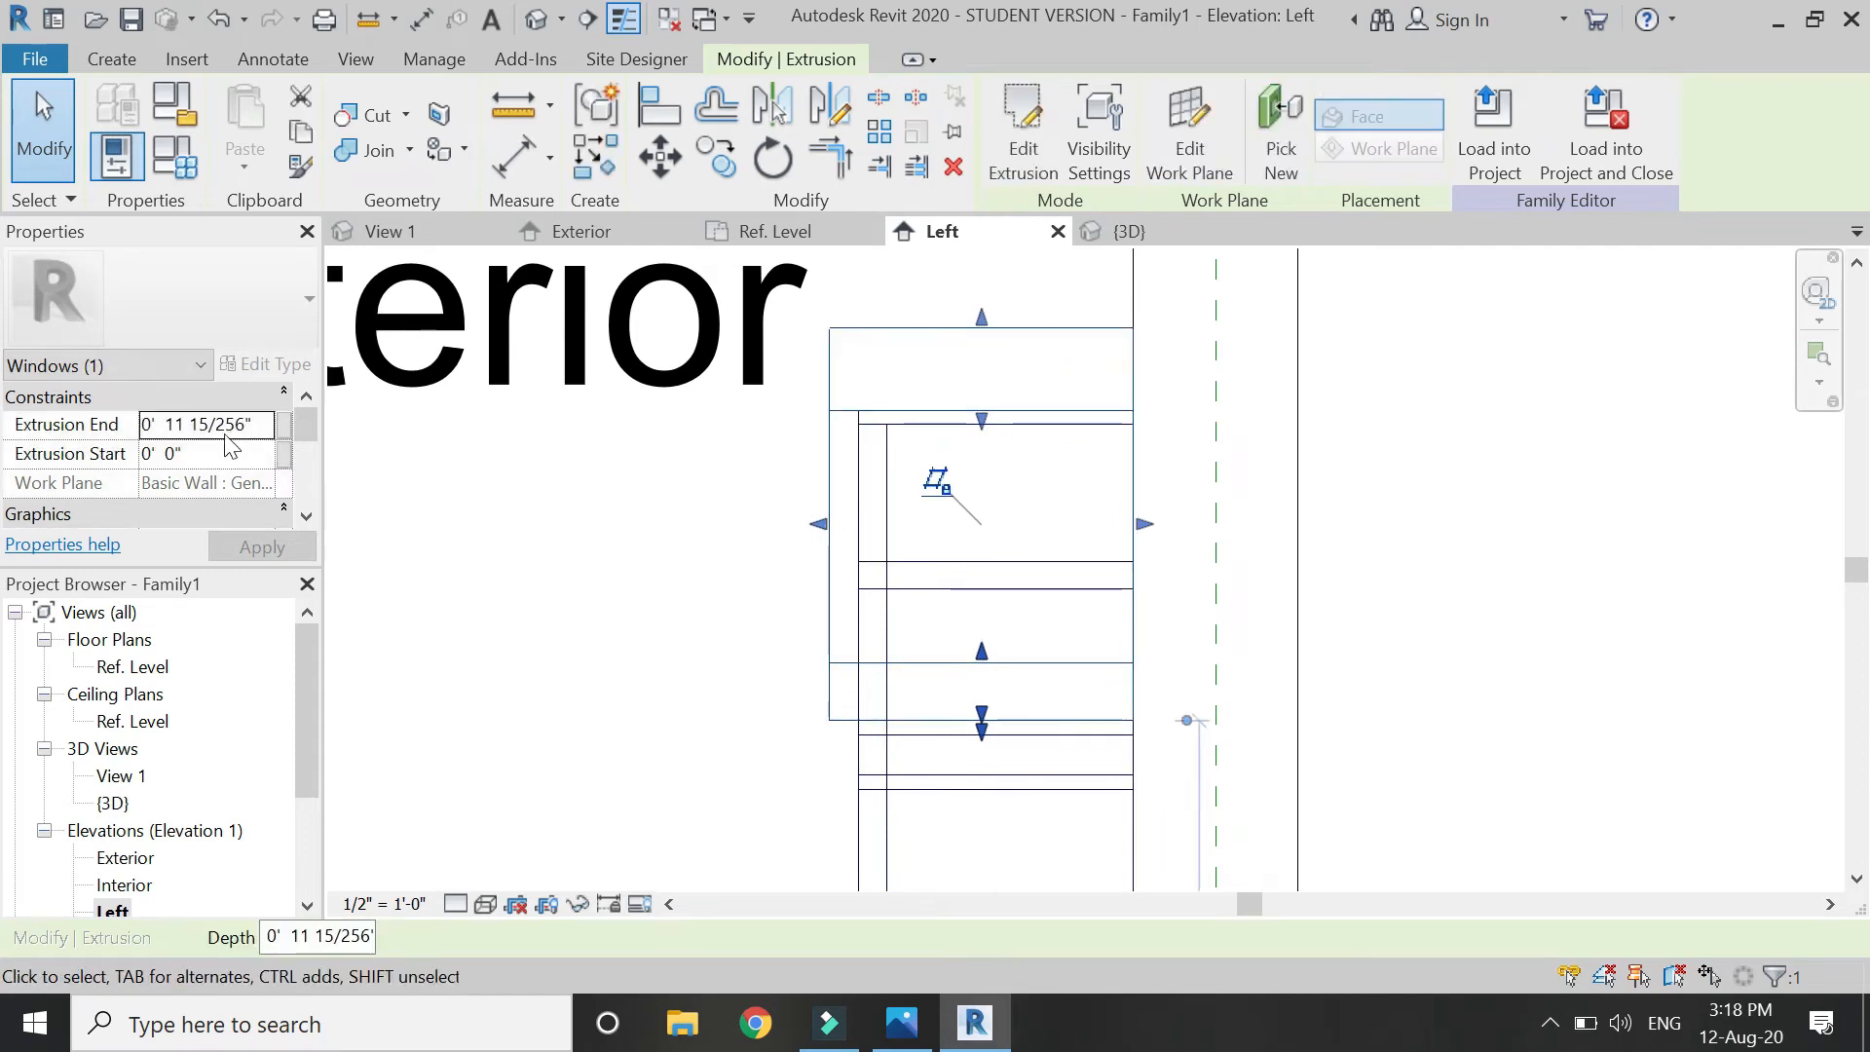
left_click(261, 424)
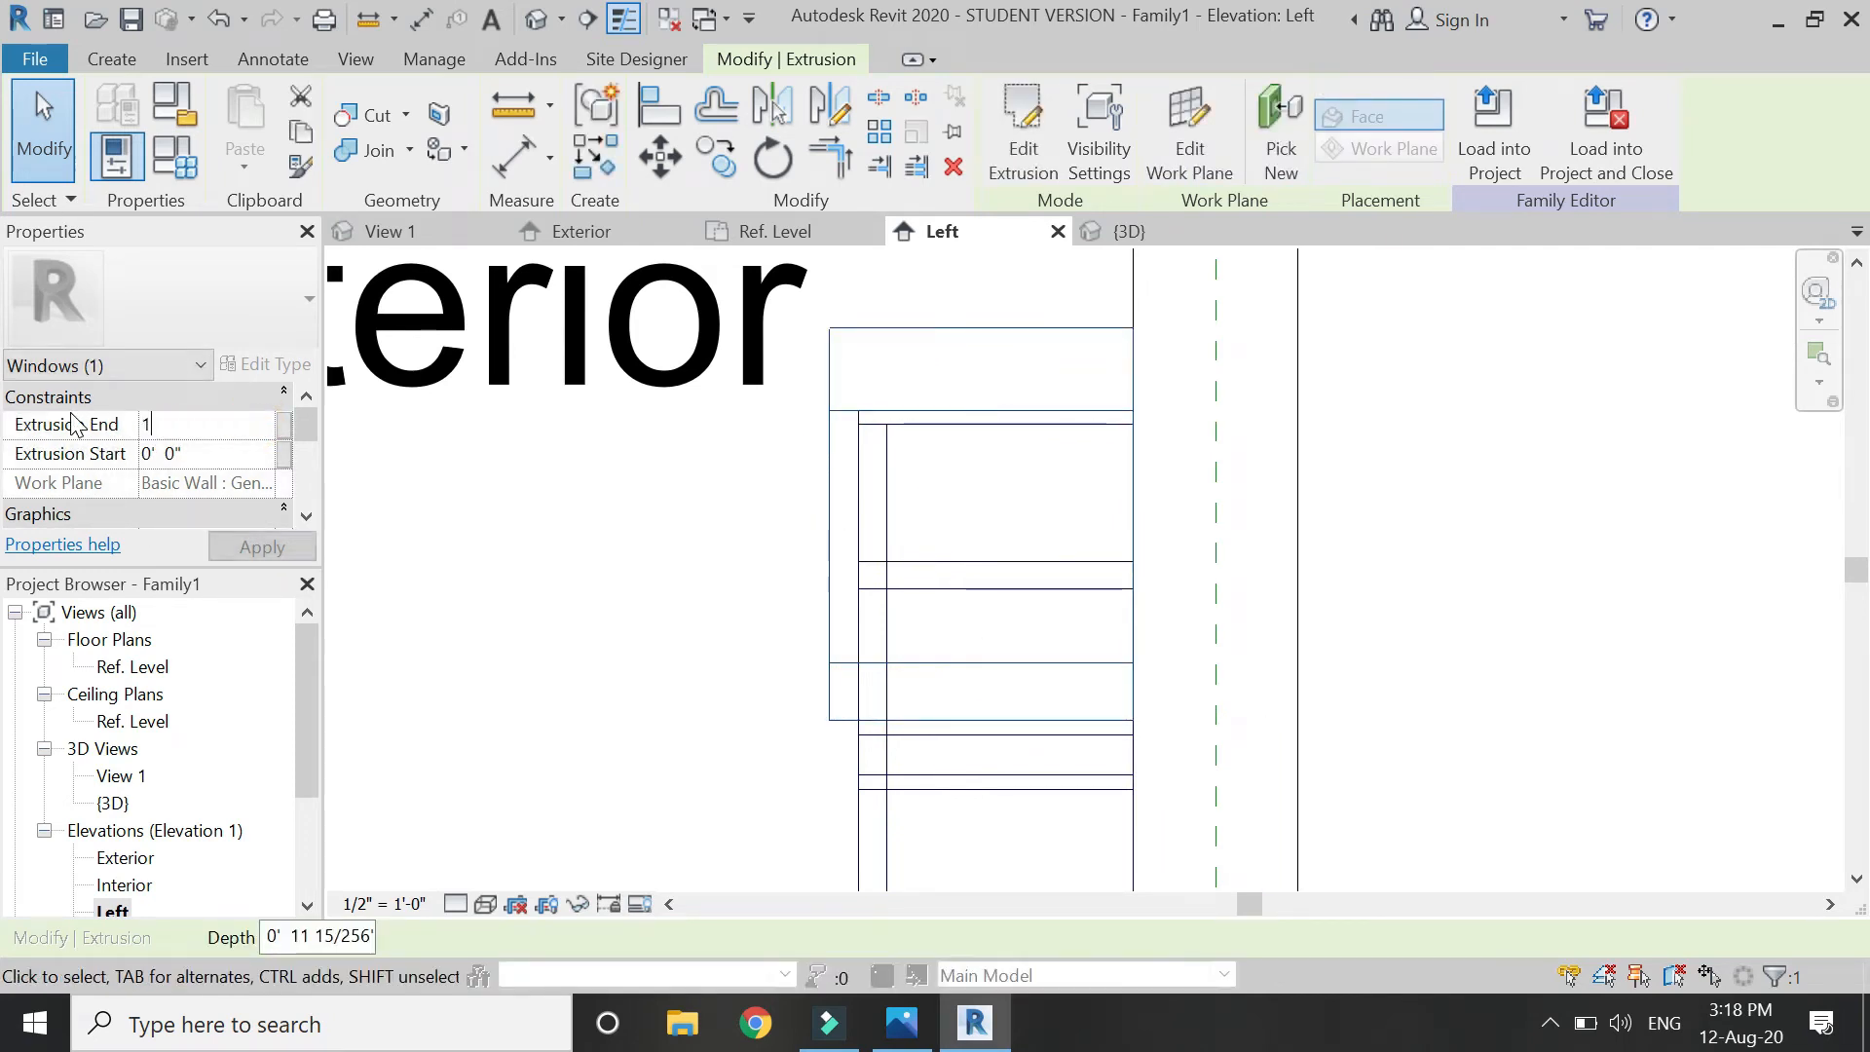
left_click(235, 558)
left_click(510, 526)
scroll(791, 360, "down", 4)
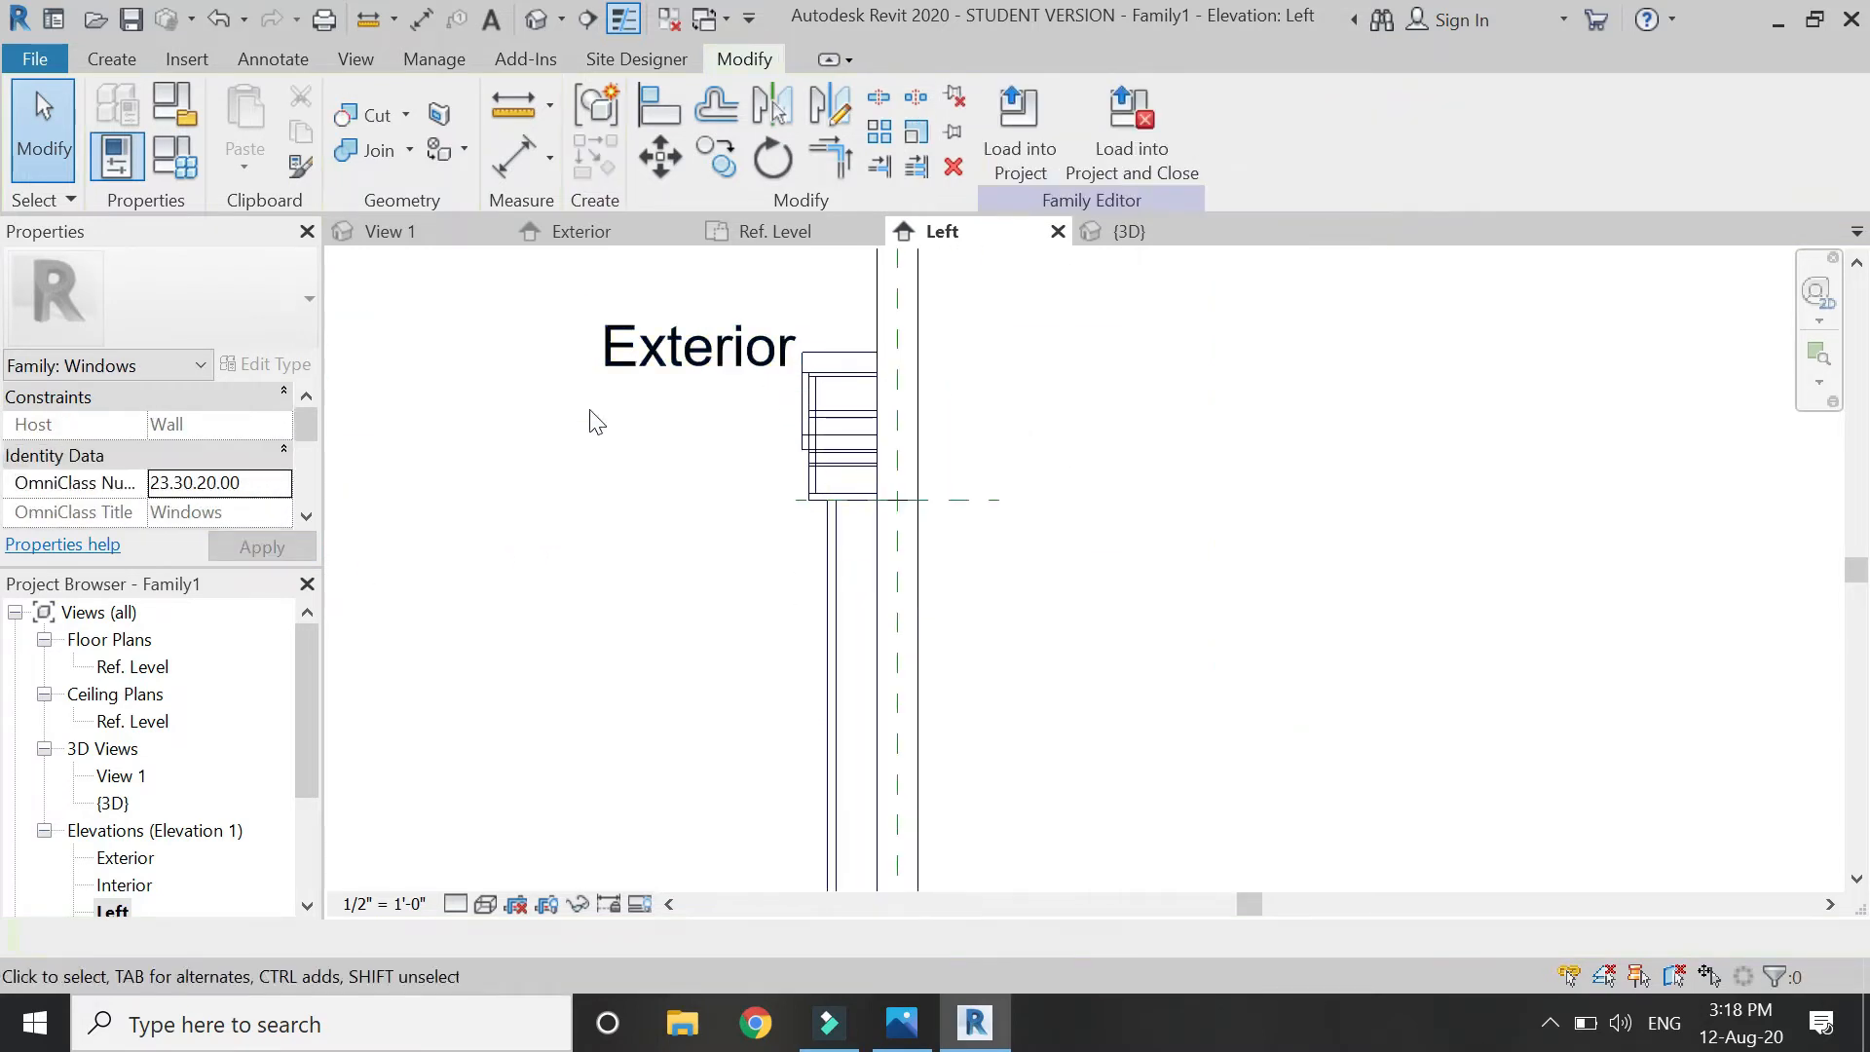
left_click(629, 236)
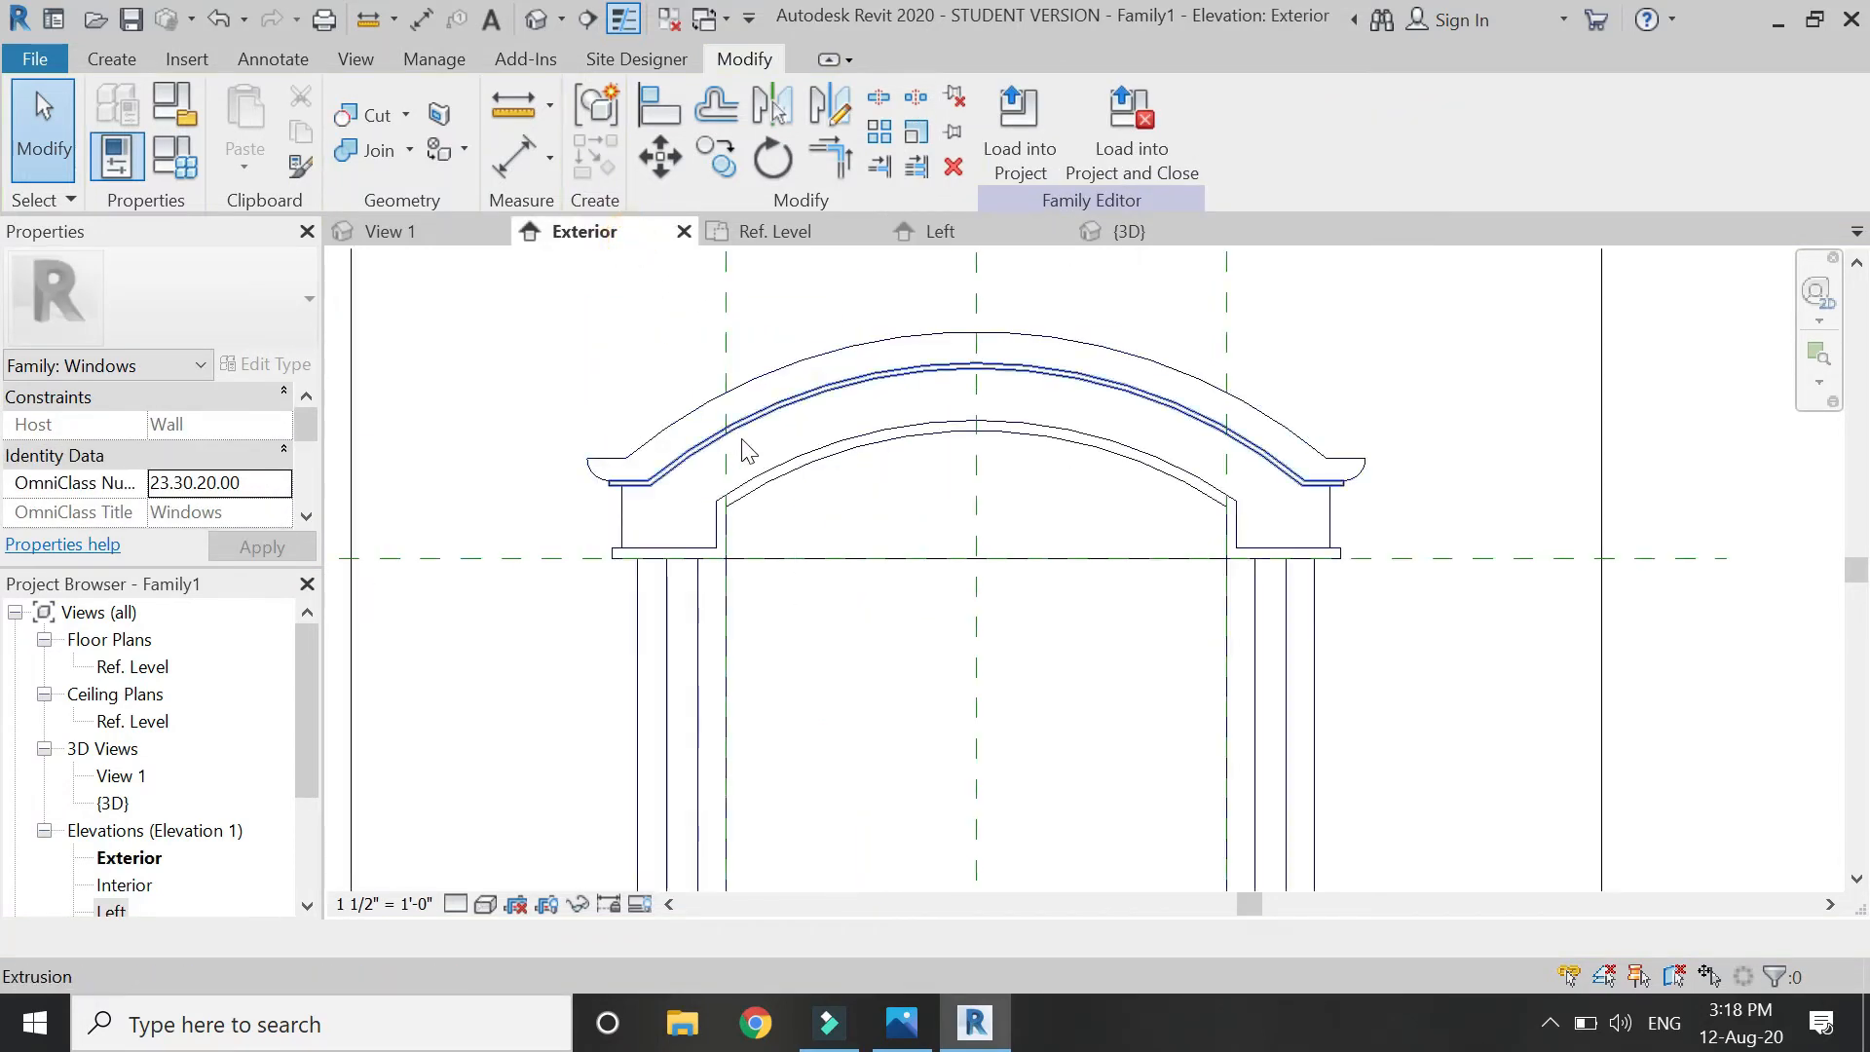
left_click(111, 58)
left_click(268, 97)
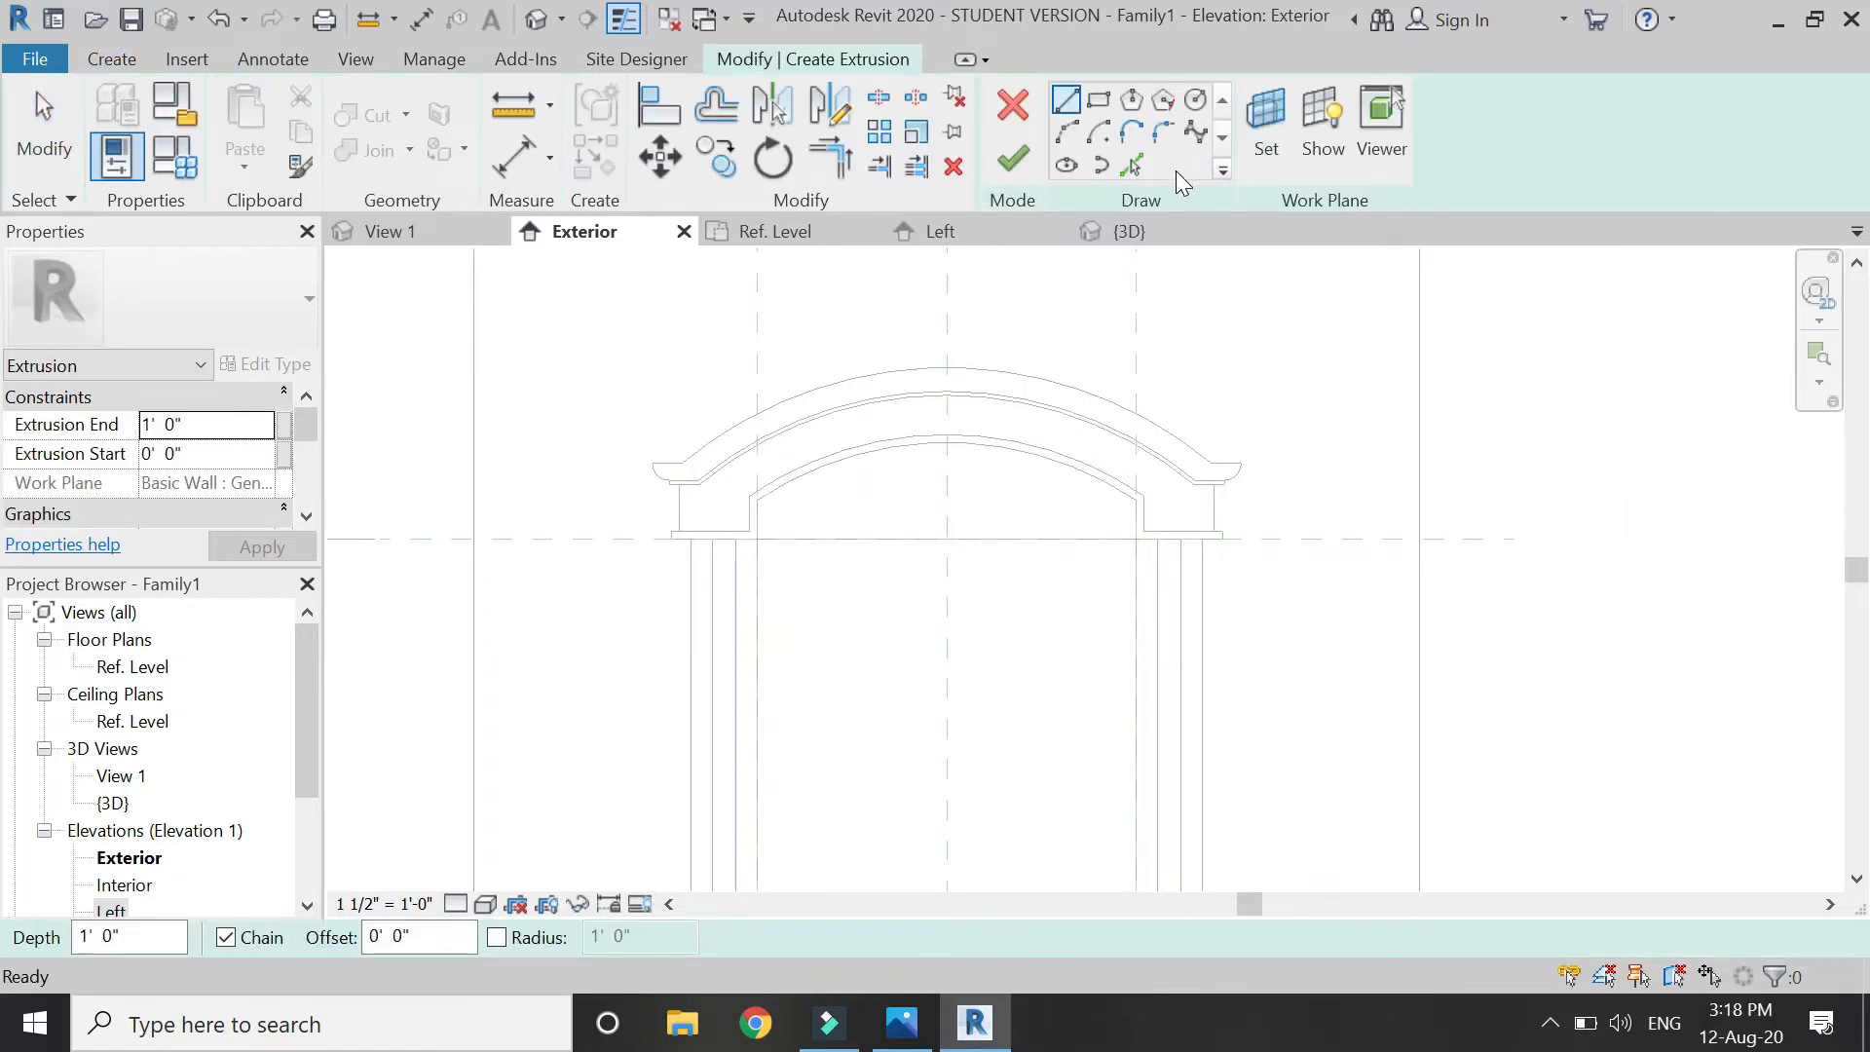
Pick the cap's left and right lines and outer arc, plus their offset counterparts, as sketch lines.
left_click(1131, 165)
scroll(668, 457, "up", 3)
left_click(659, 475)
left_click(757, 434)
scroll(745, 448, "down", 2)
scroll(1533, 453, "up", 5)
left_click(1549, 515)
scroll(1549, 511, "down", 2)
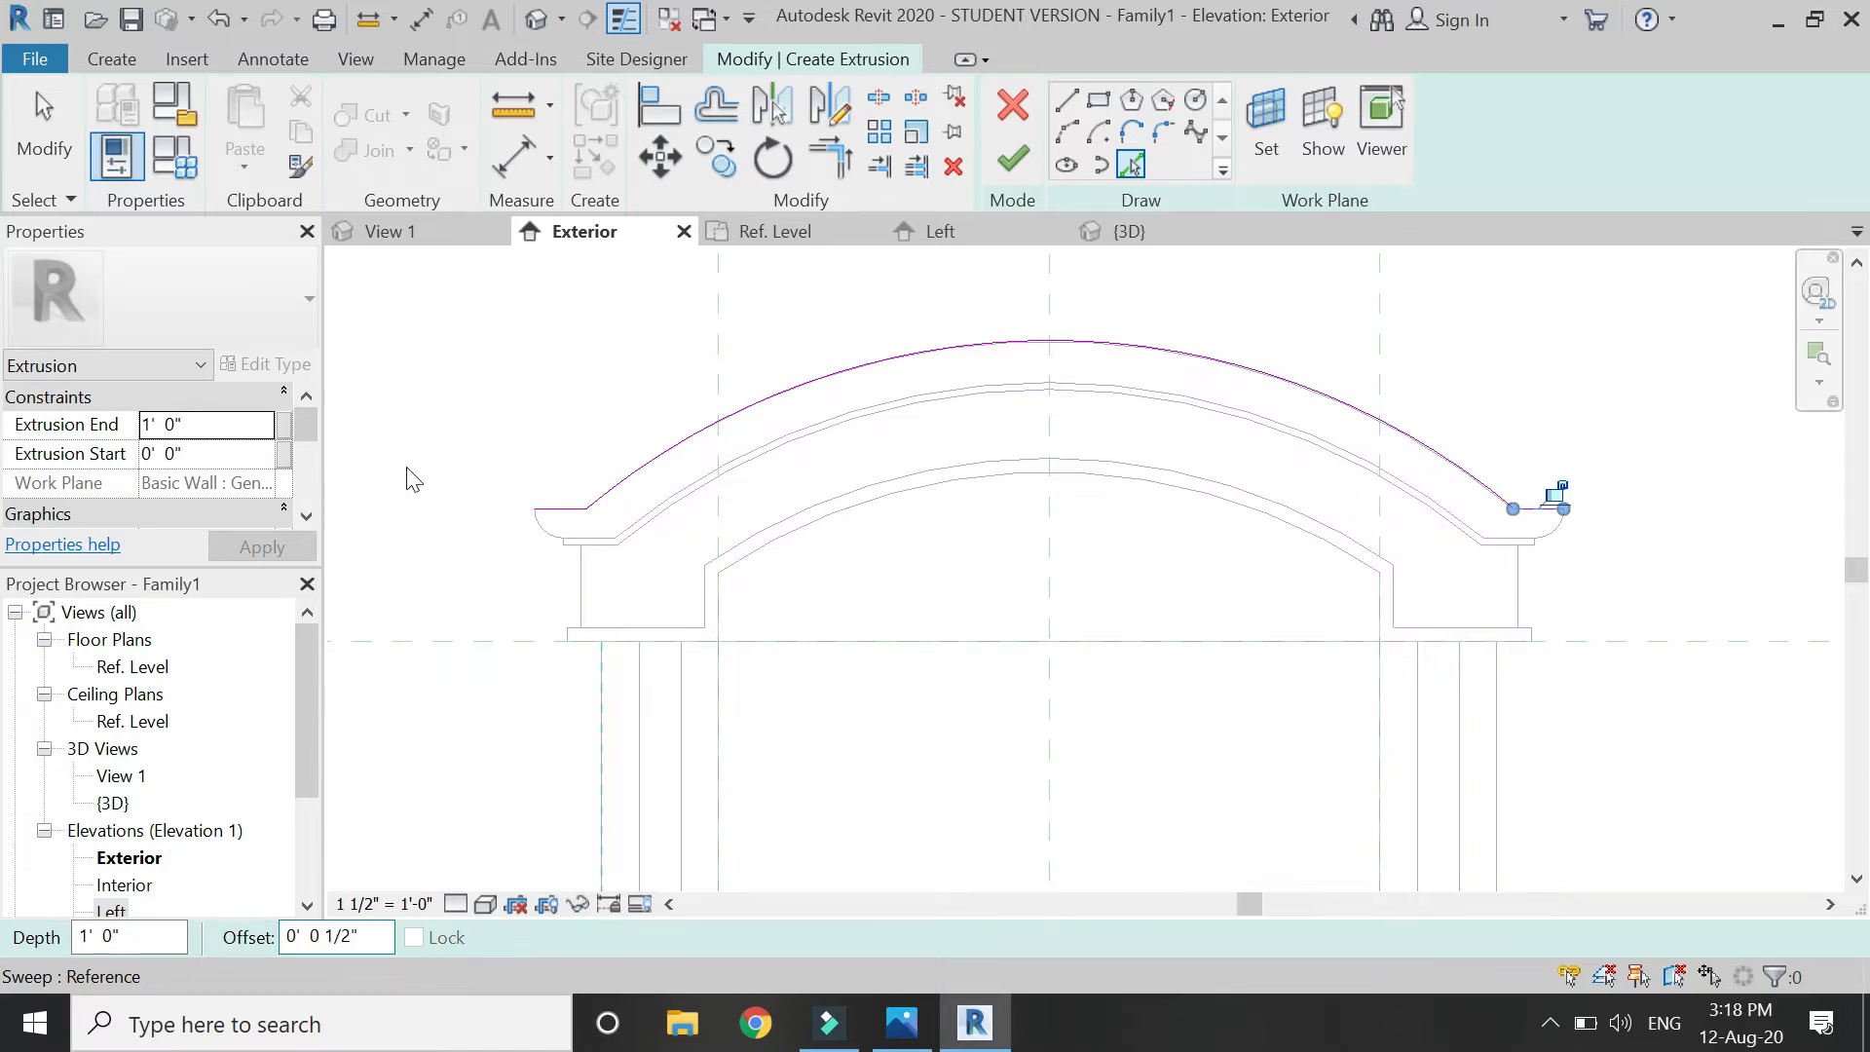
scroll(588, 414, "up", 4)
left_click(563, 590)
left_click(628, 545)
scroll(565, 475, "down", 5)
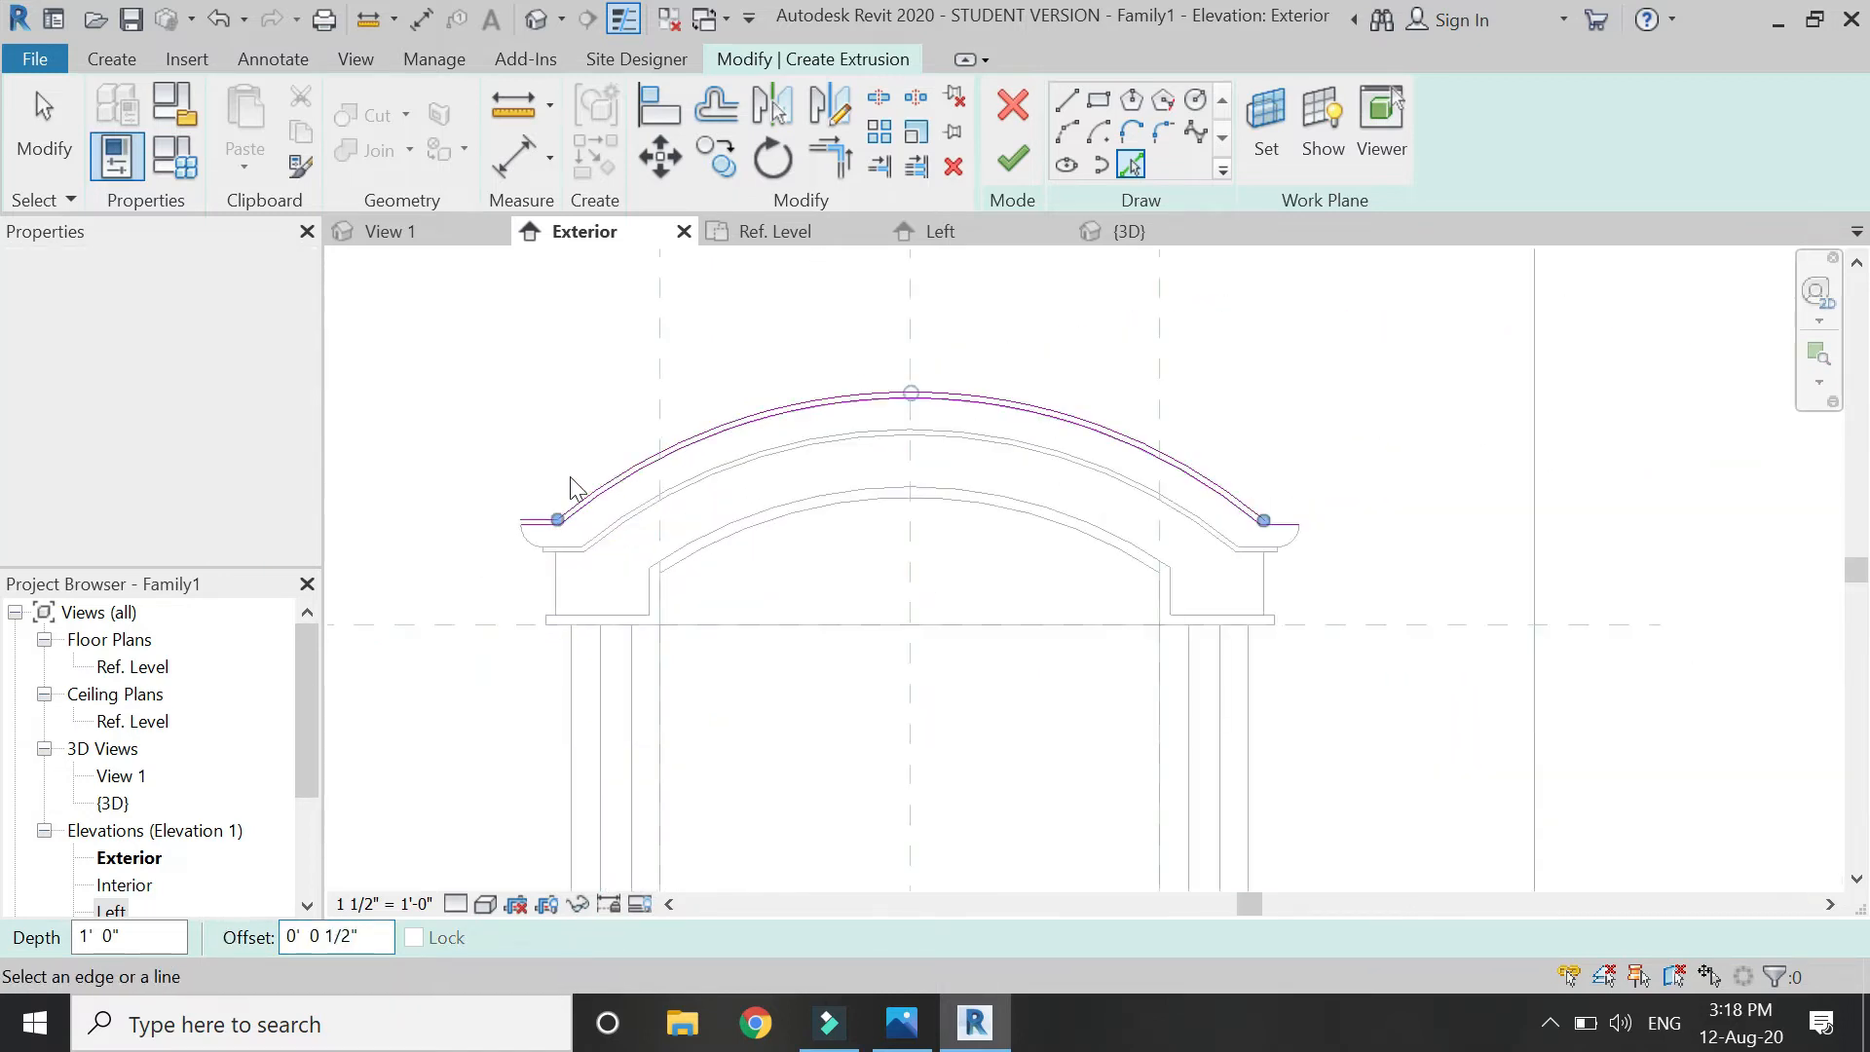
scroll(1284, 521, "up", 5)
left_click(1408, 588)
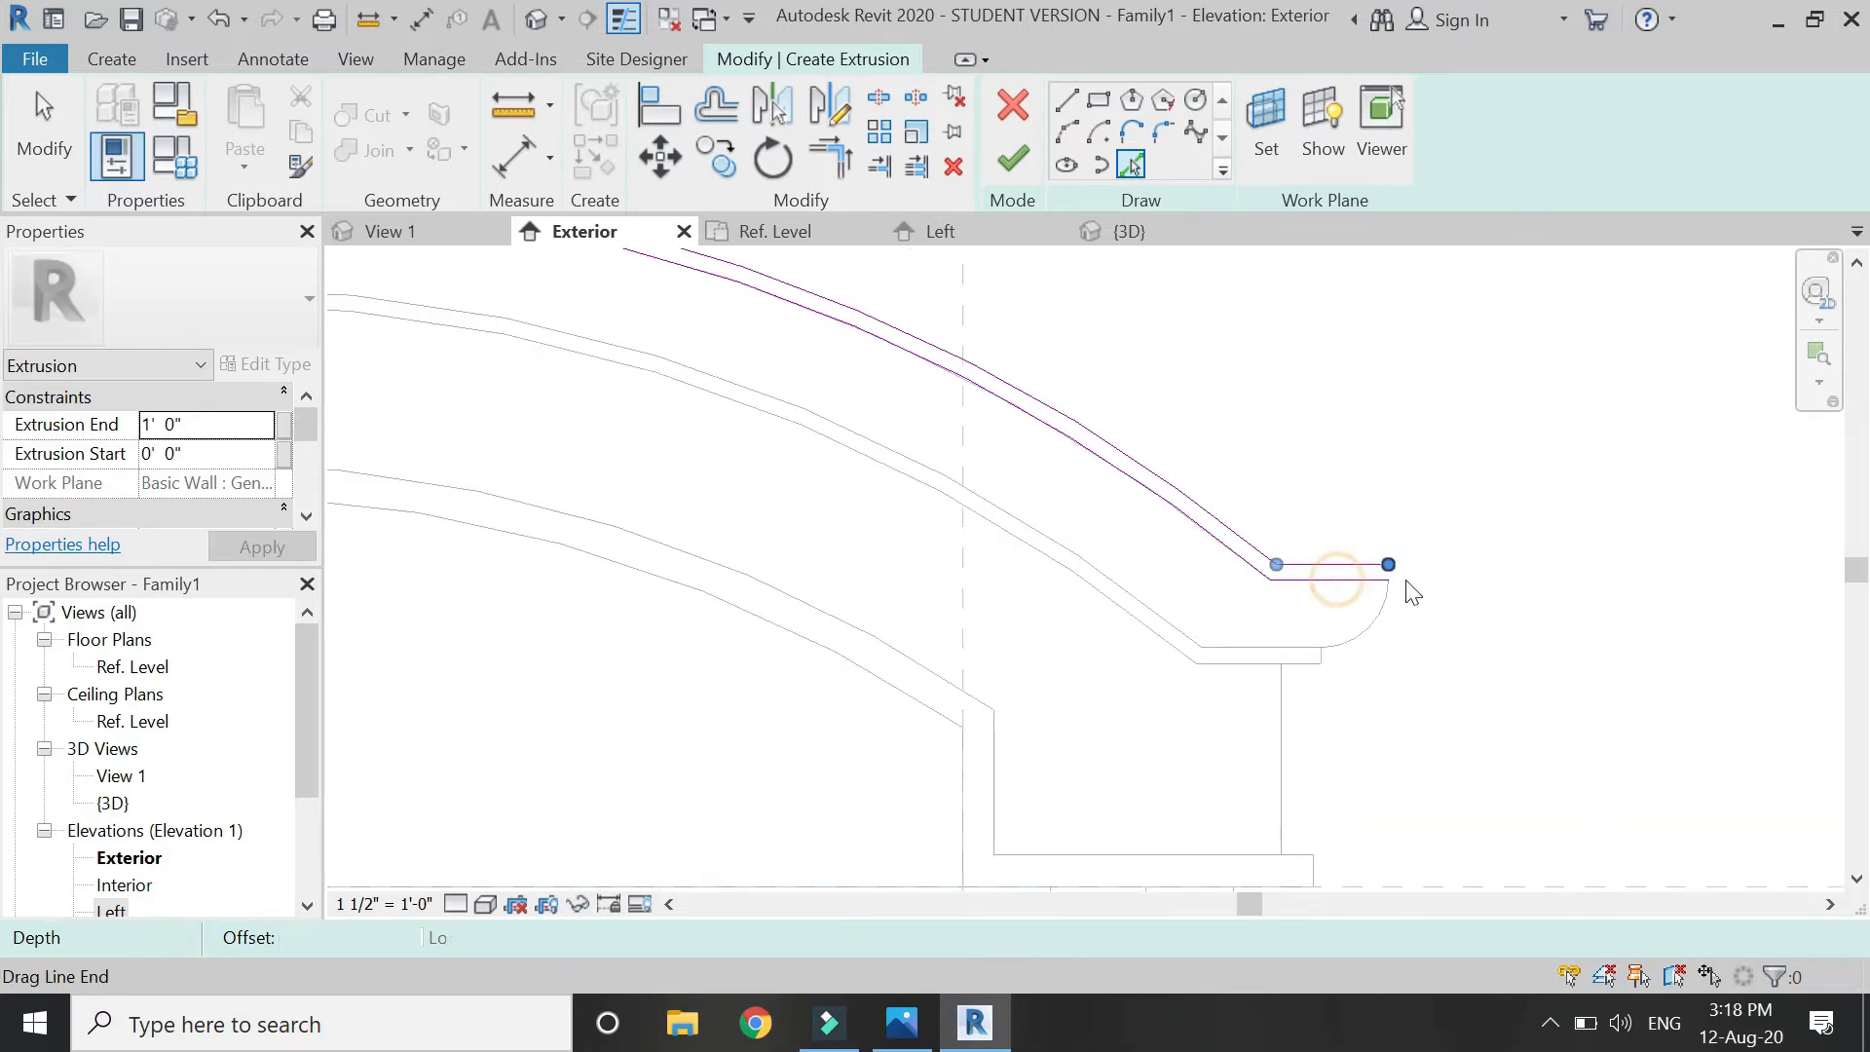
Draw a vertical line closing the cap's right end, trim it to the top line, and drag it into place.
left_click(1066, 99)
left_click(1432, 552)
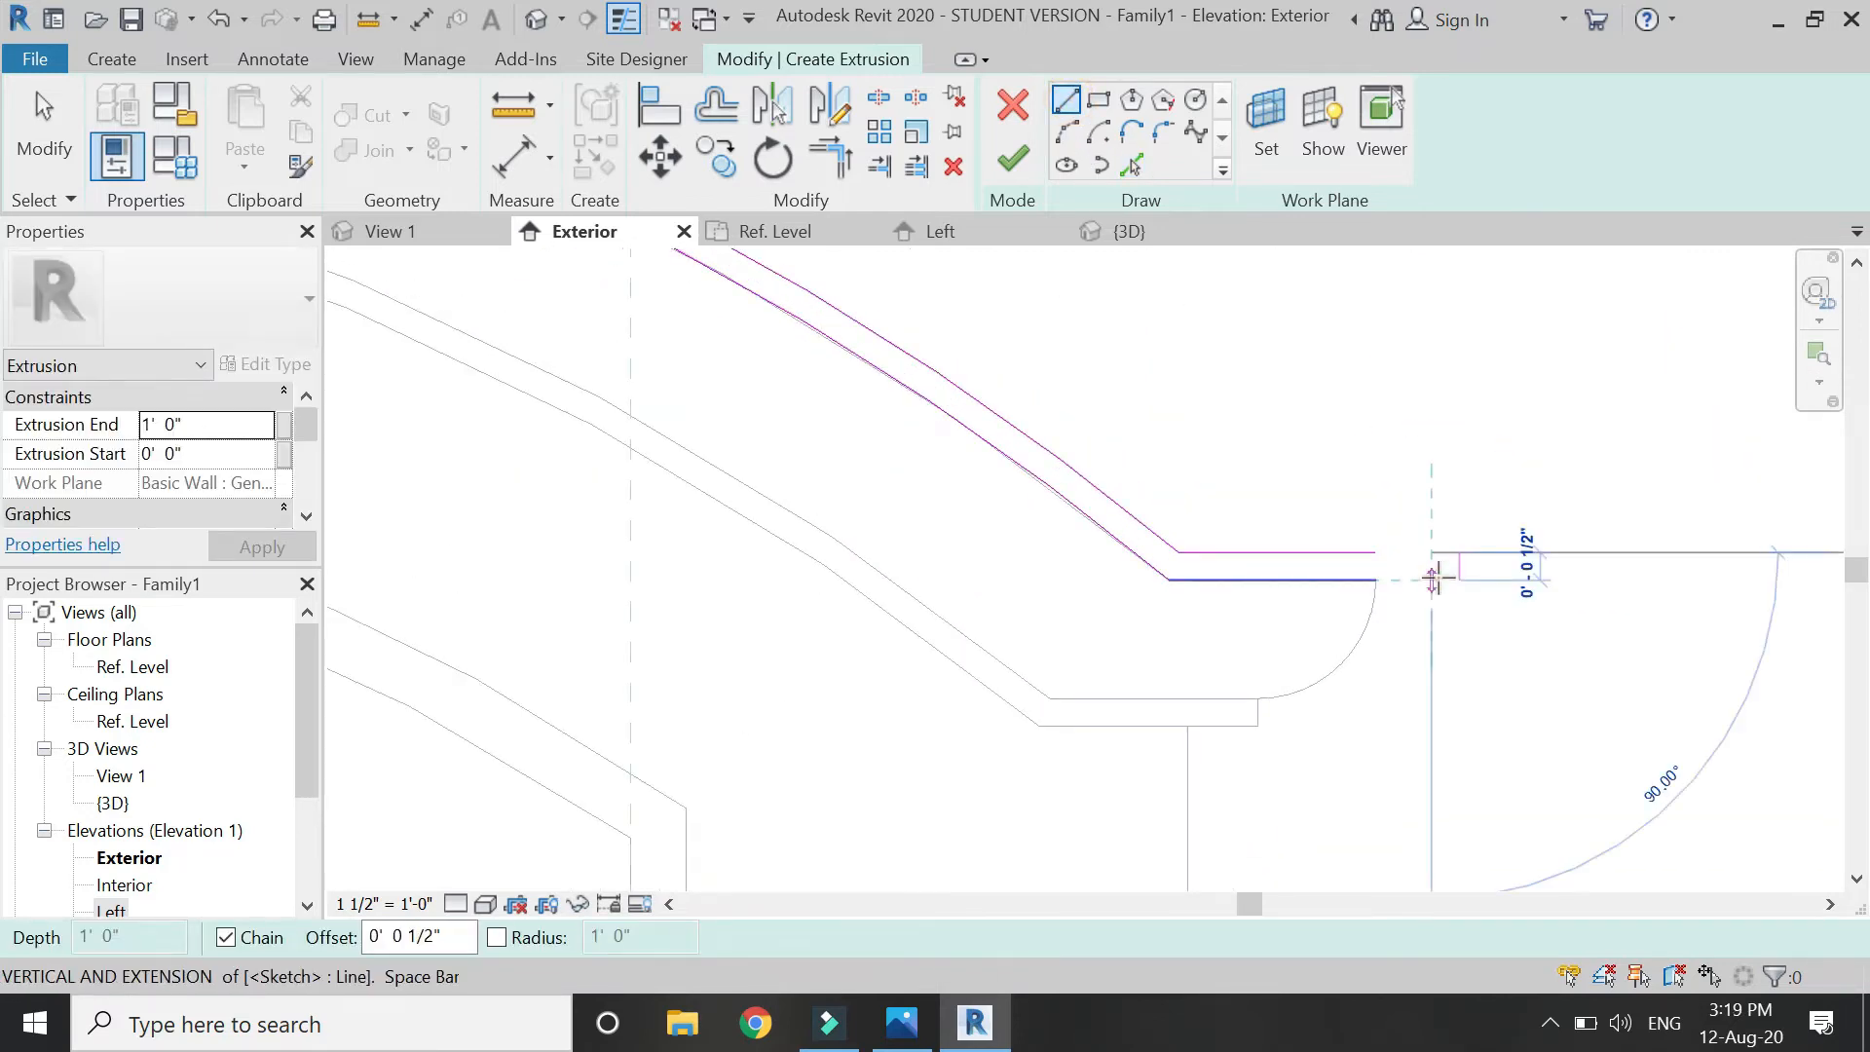
left_click(1433, 580)
key("Escape")
key("Escape")
key("t")
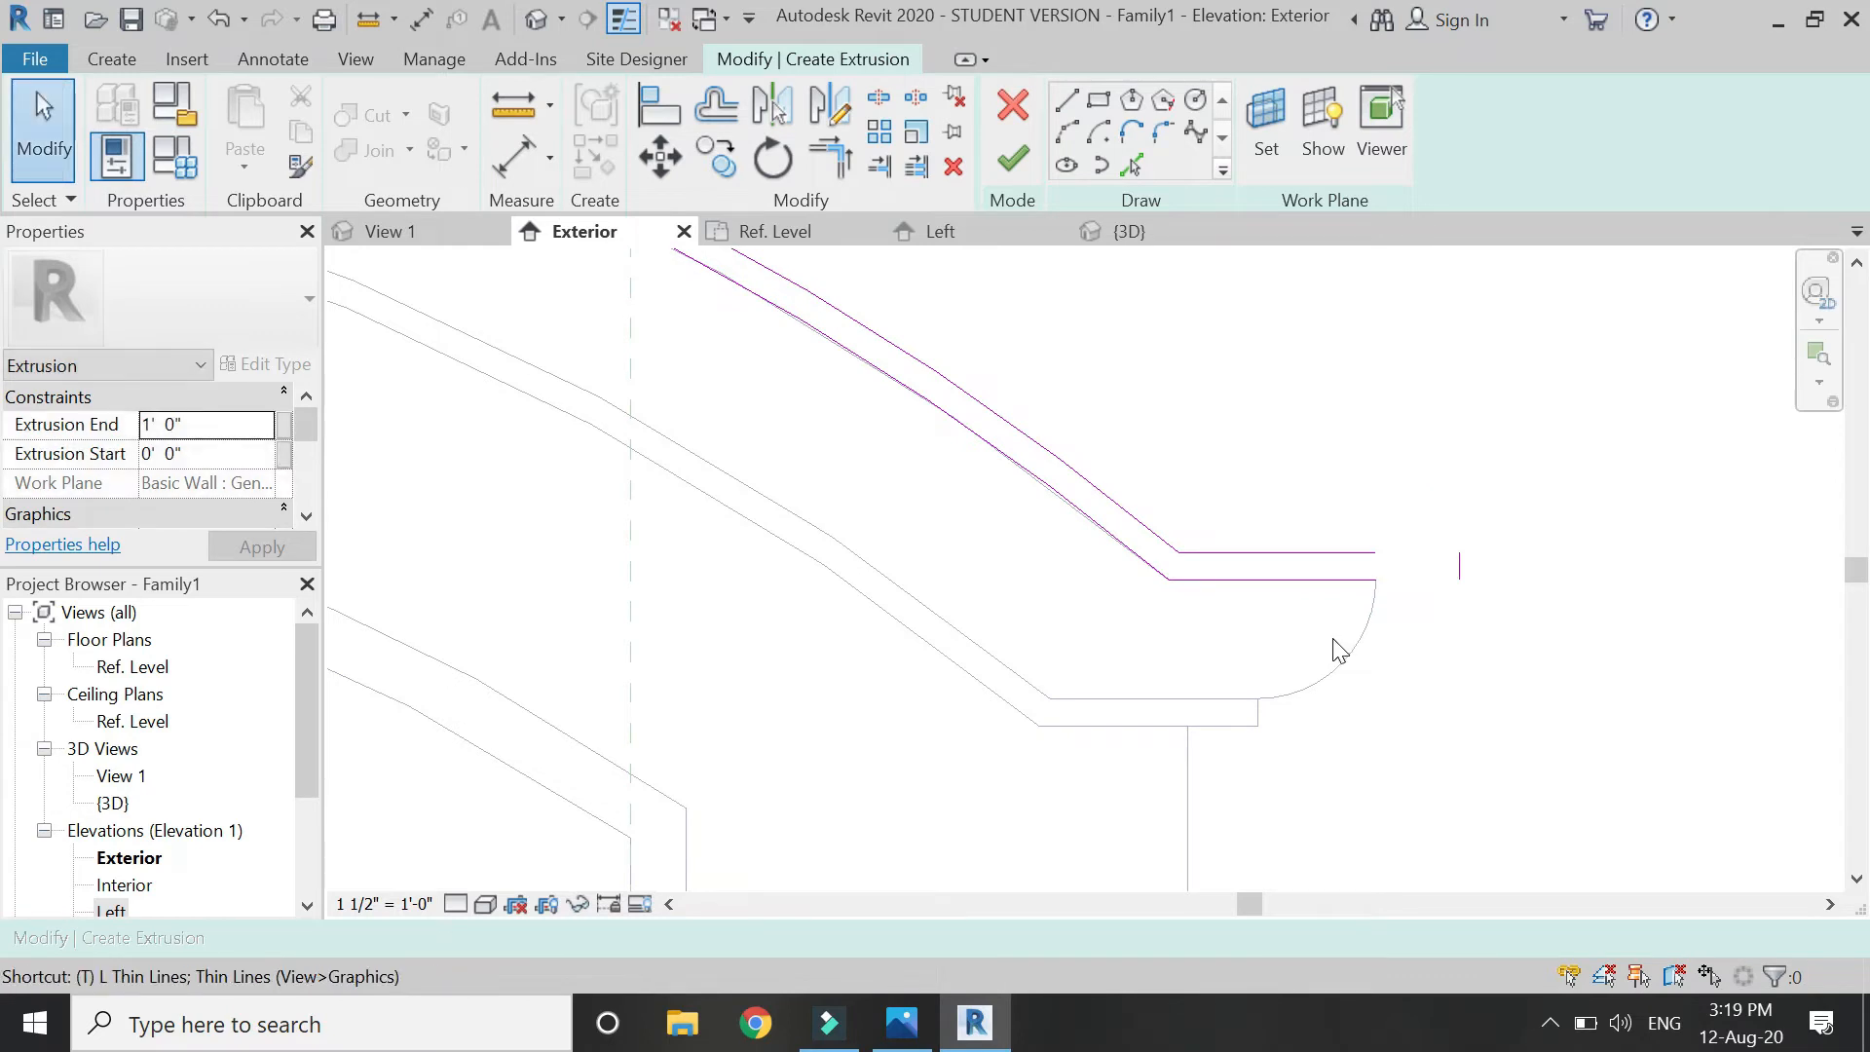
key("r")
left_click(1325, 555)
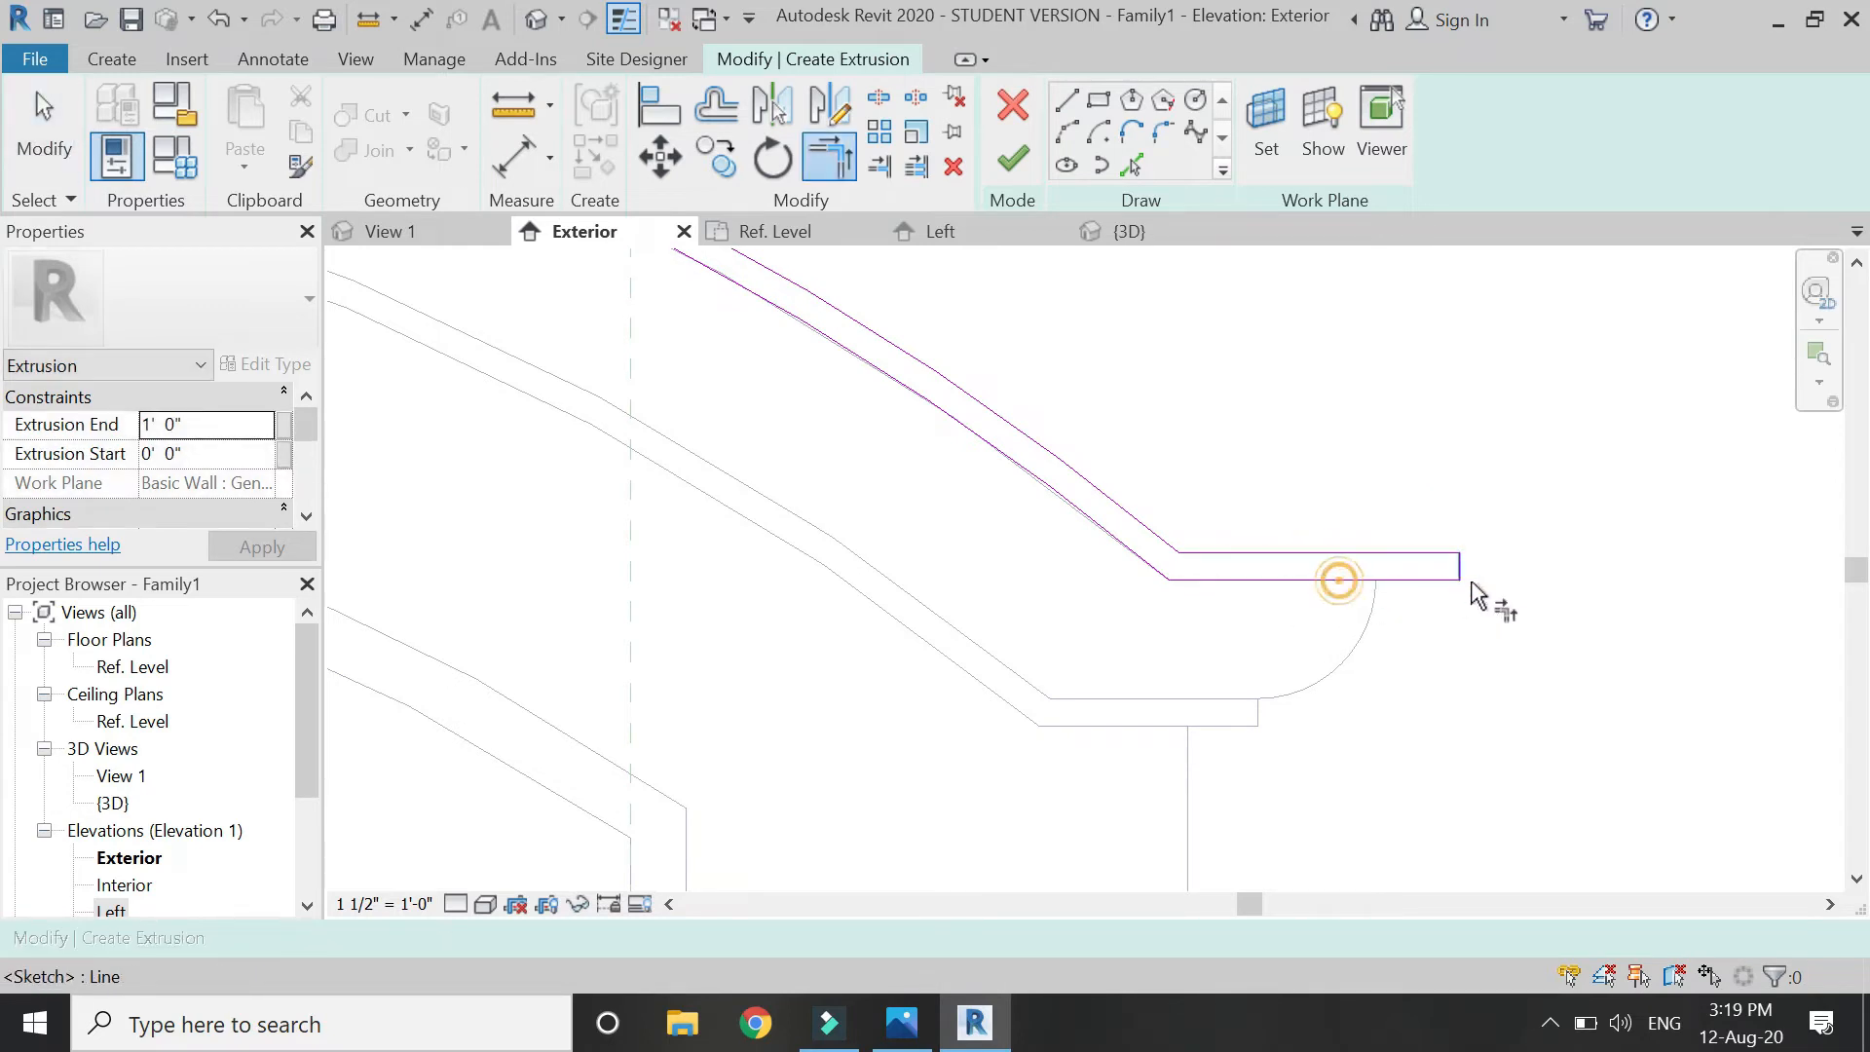
key("Escape")
left_click(1460, 565)
scroll(1458, 564, "up", 2)
left_click_drag(1459, 564, 1359, 574)
key("Escape")
Mirror the end line to the left across the centre plane, trim the corner, and finish the extrusion.
left_click(1358, 572)
scroll(1501, 552, "down", 6)
scroll(1504, 595, "down", 2)
scroll(1269, 529, "up", 1)
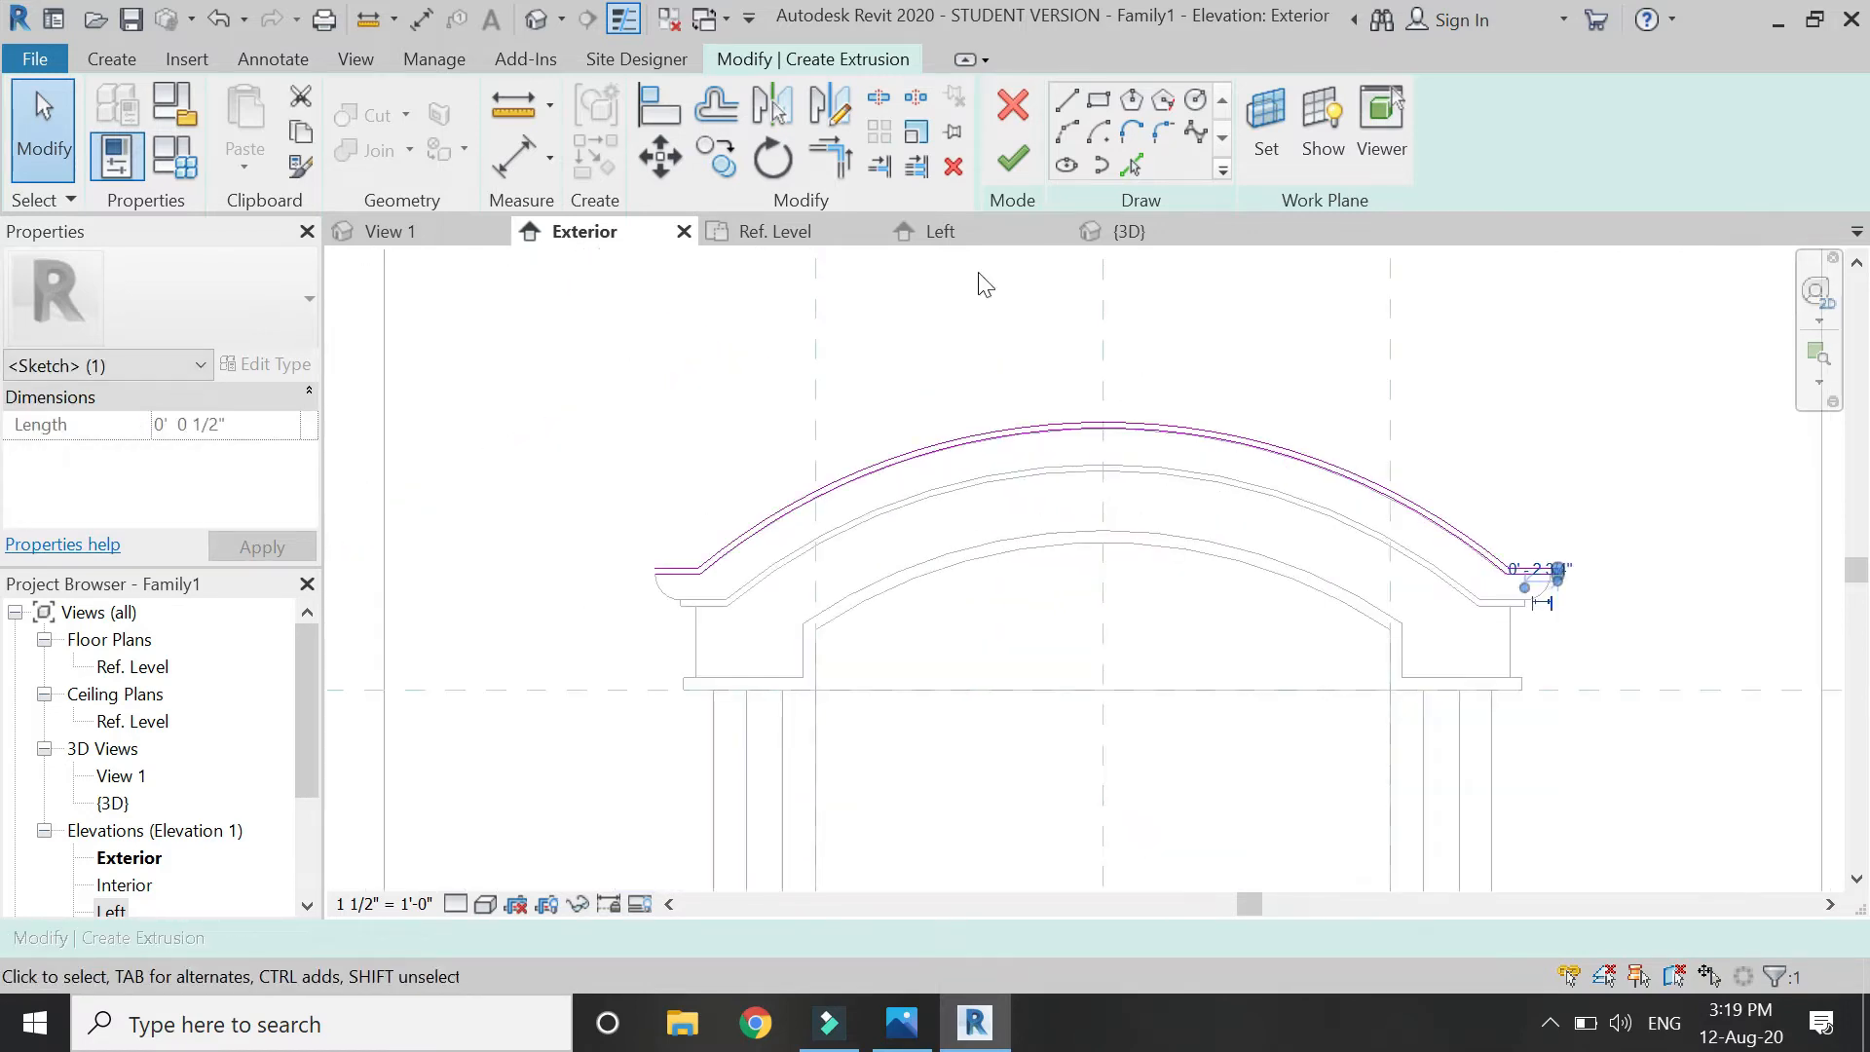
left_click(844, 110)
left_click(1093, 313)
left_click(1092, 610)
key("Escape")
key("Escape")
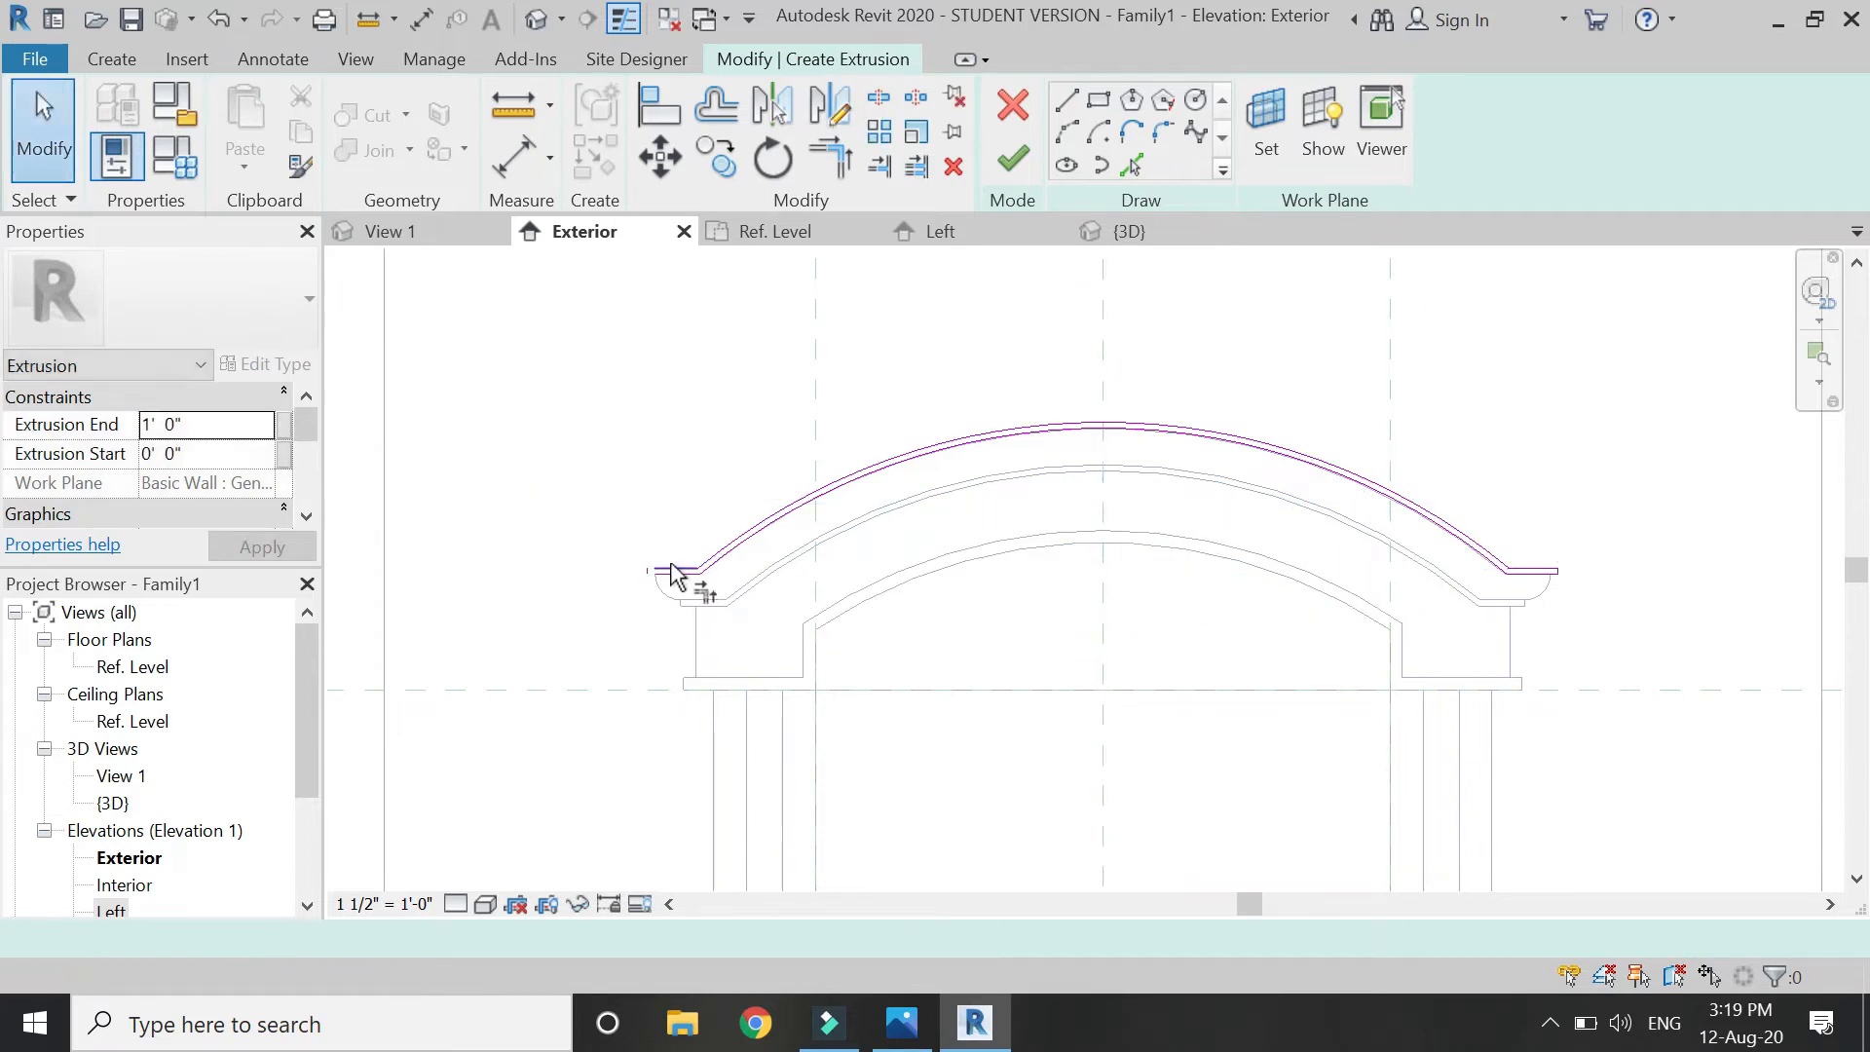
scroll(663, 574, "up", 6)
key("t")
key("r")
left_click(610, 604)
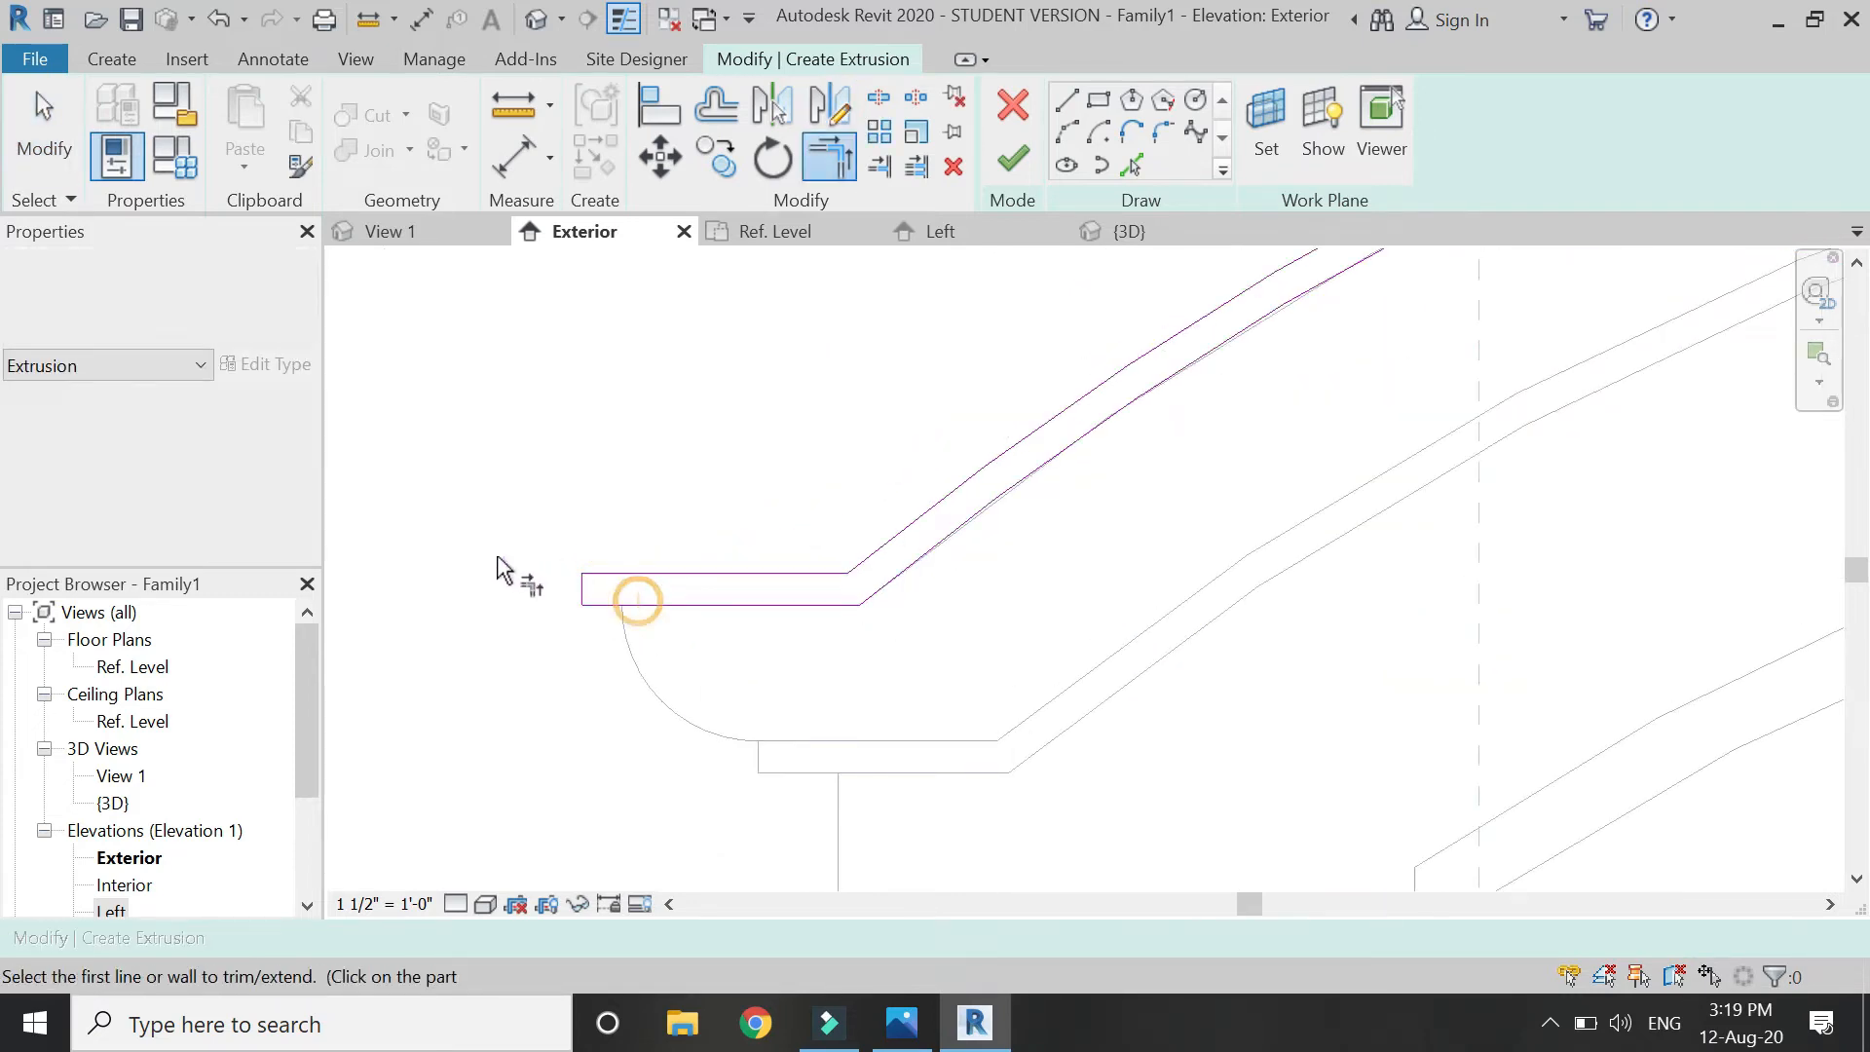
scroll(568, 548, "down", 5)
left_click(1013, 159)
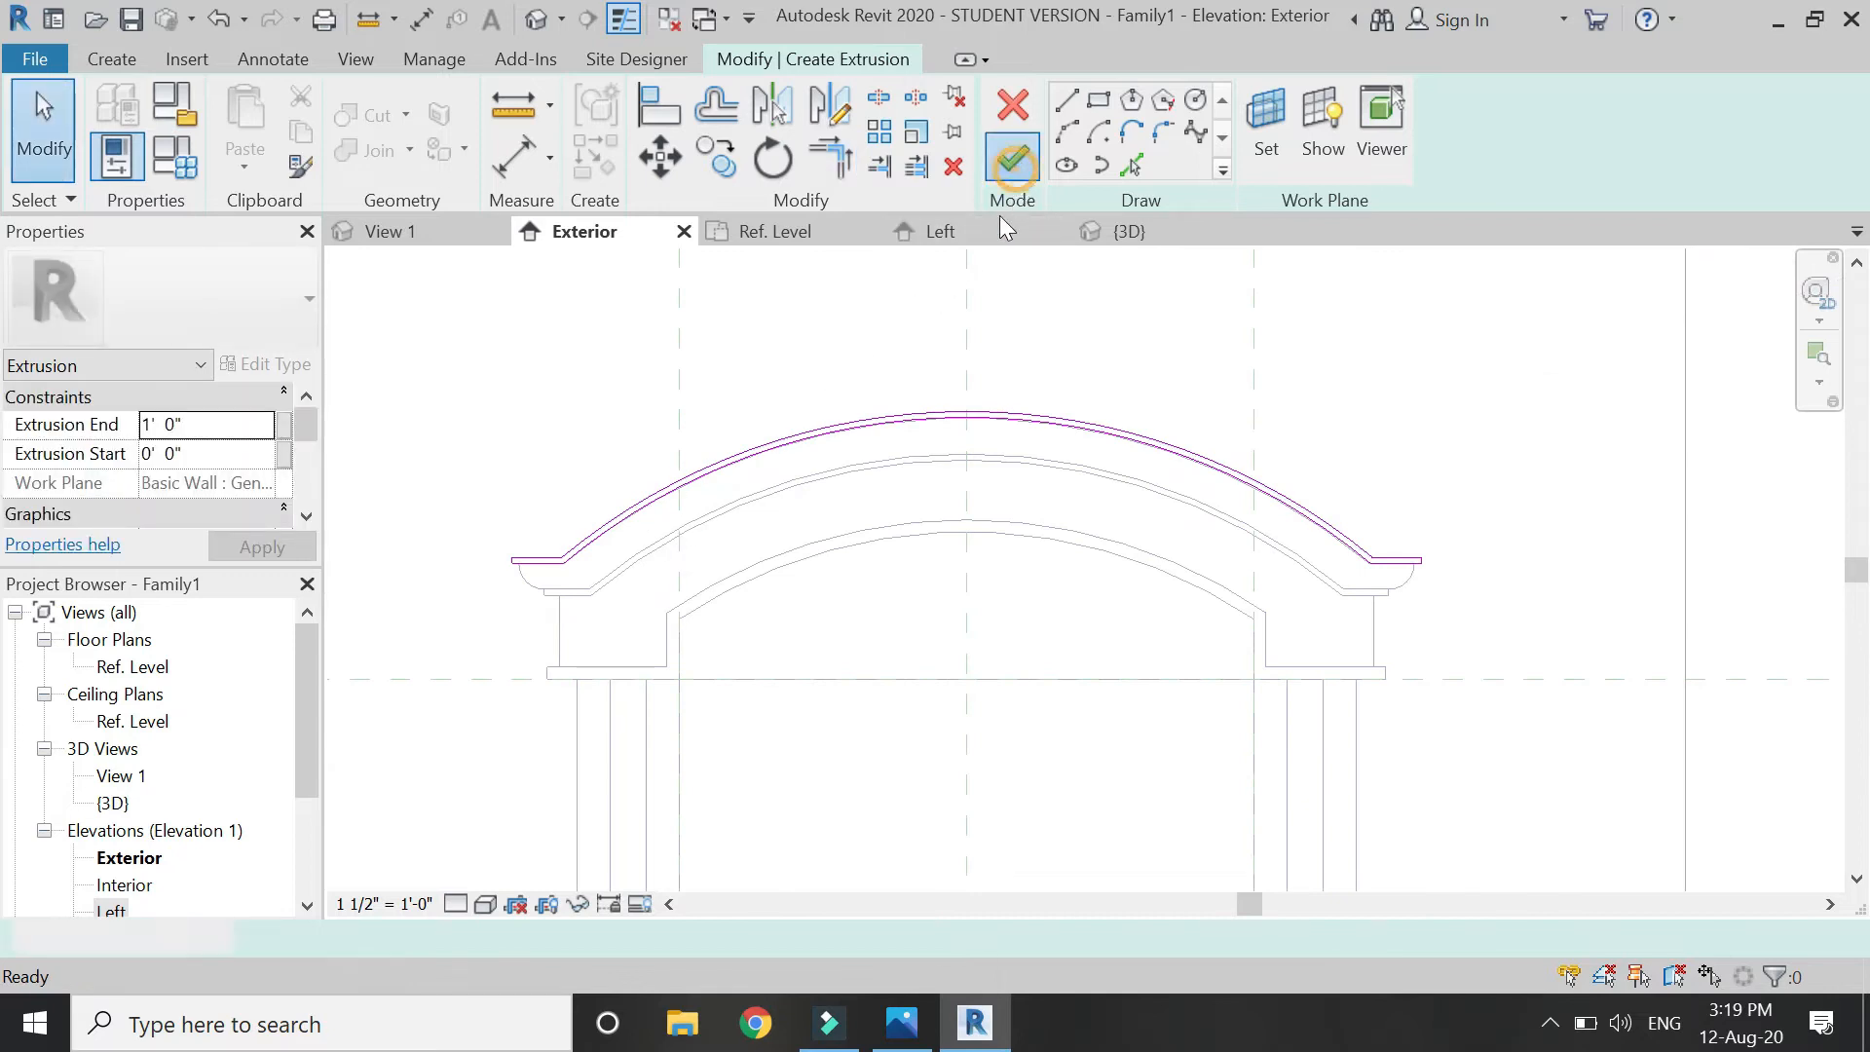
left_click(978, 225)
Set the Left elevation scale to 6" = 1'-0", check the Ref. Level plan, then return to Exterior.
scroll(823, 443, "up", 5)
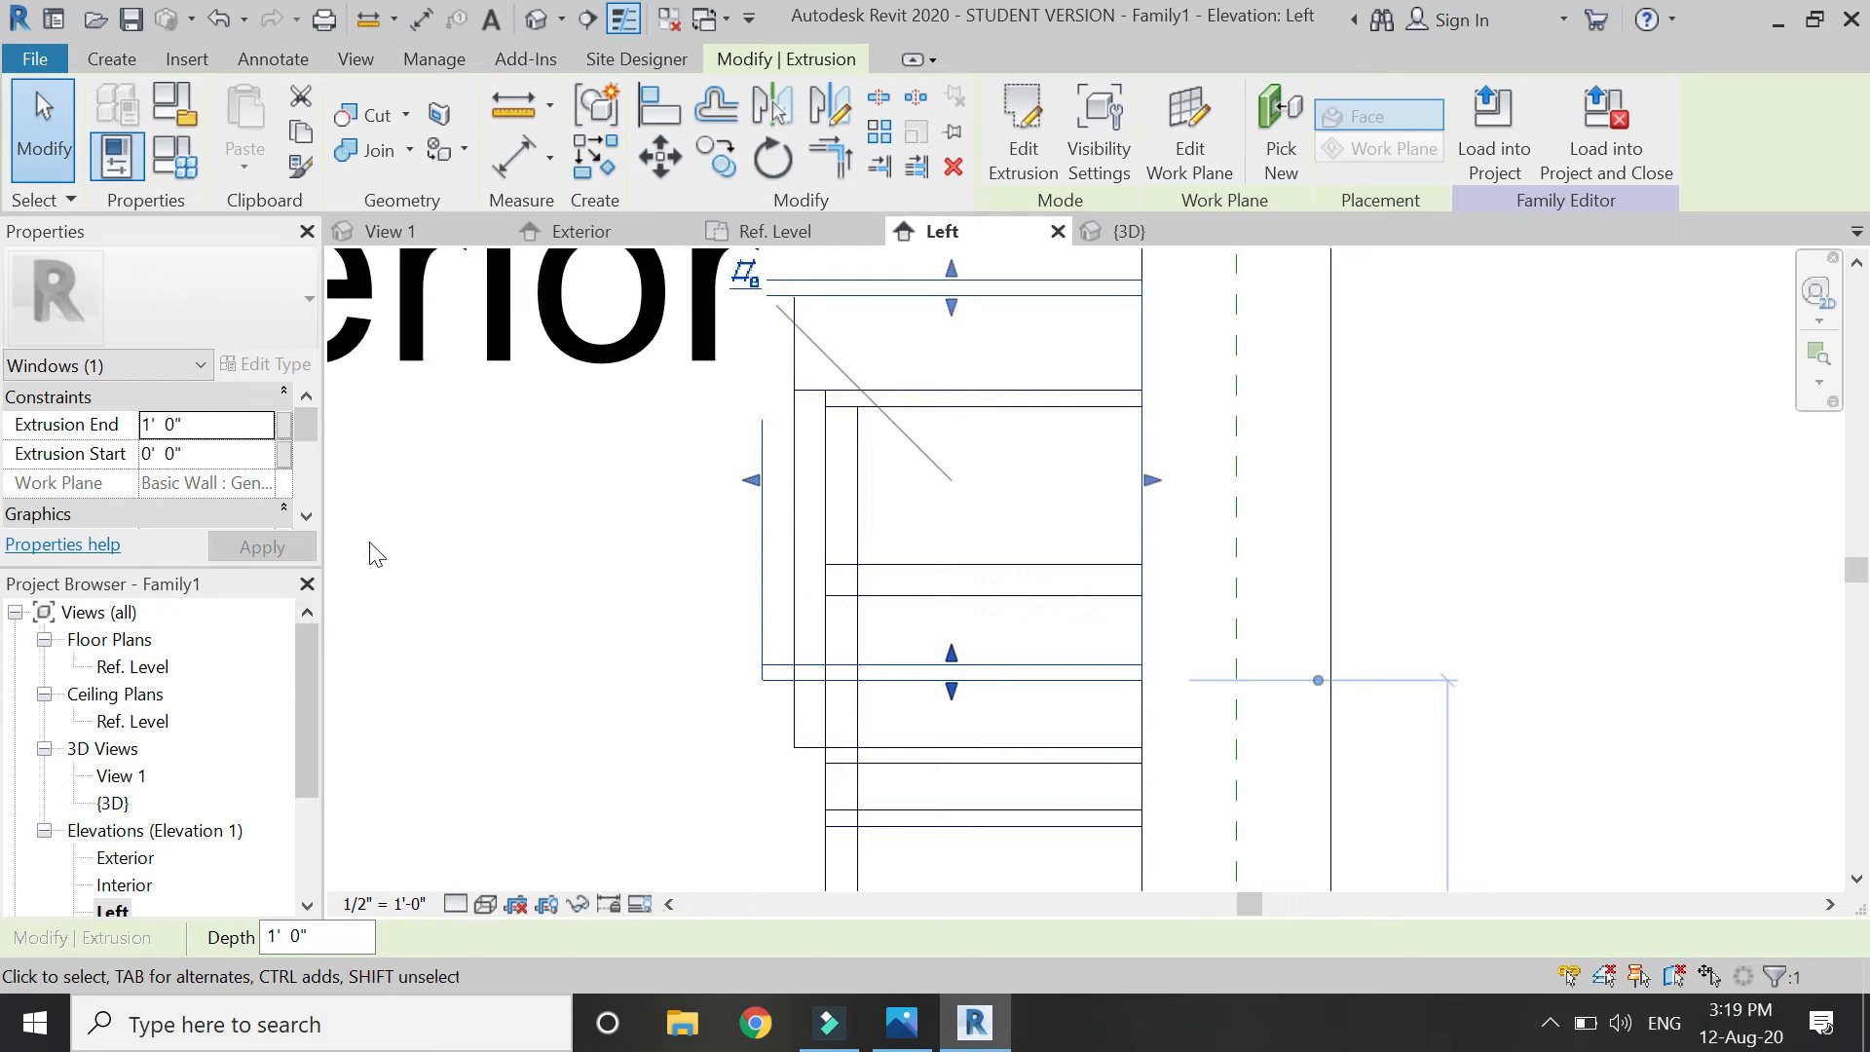
left_click(394, 557)
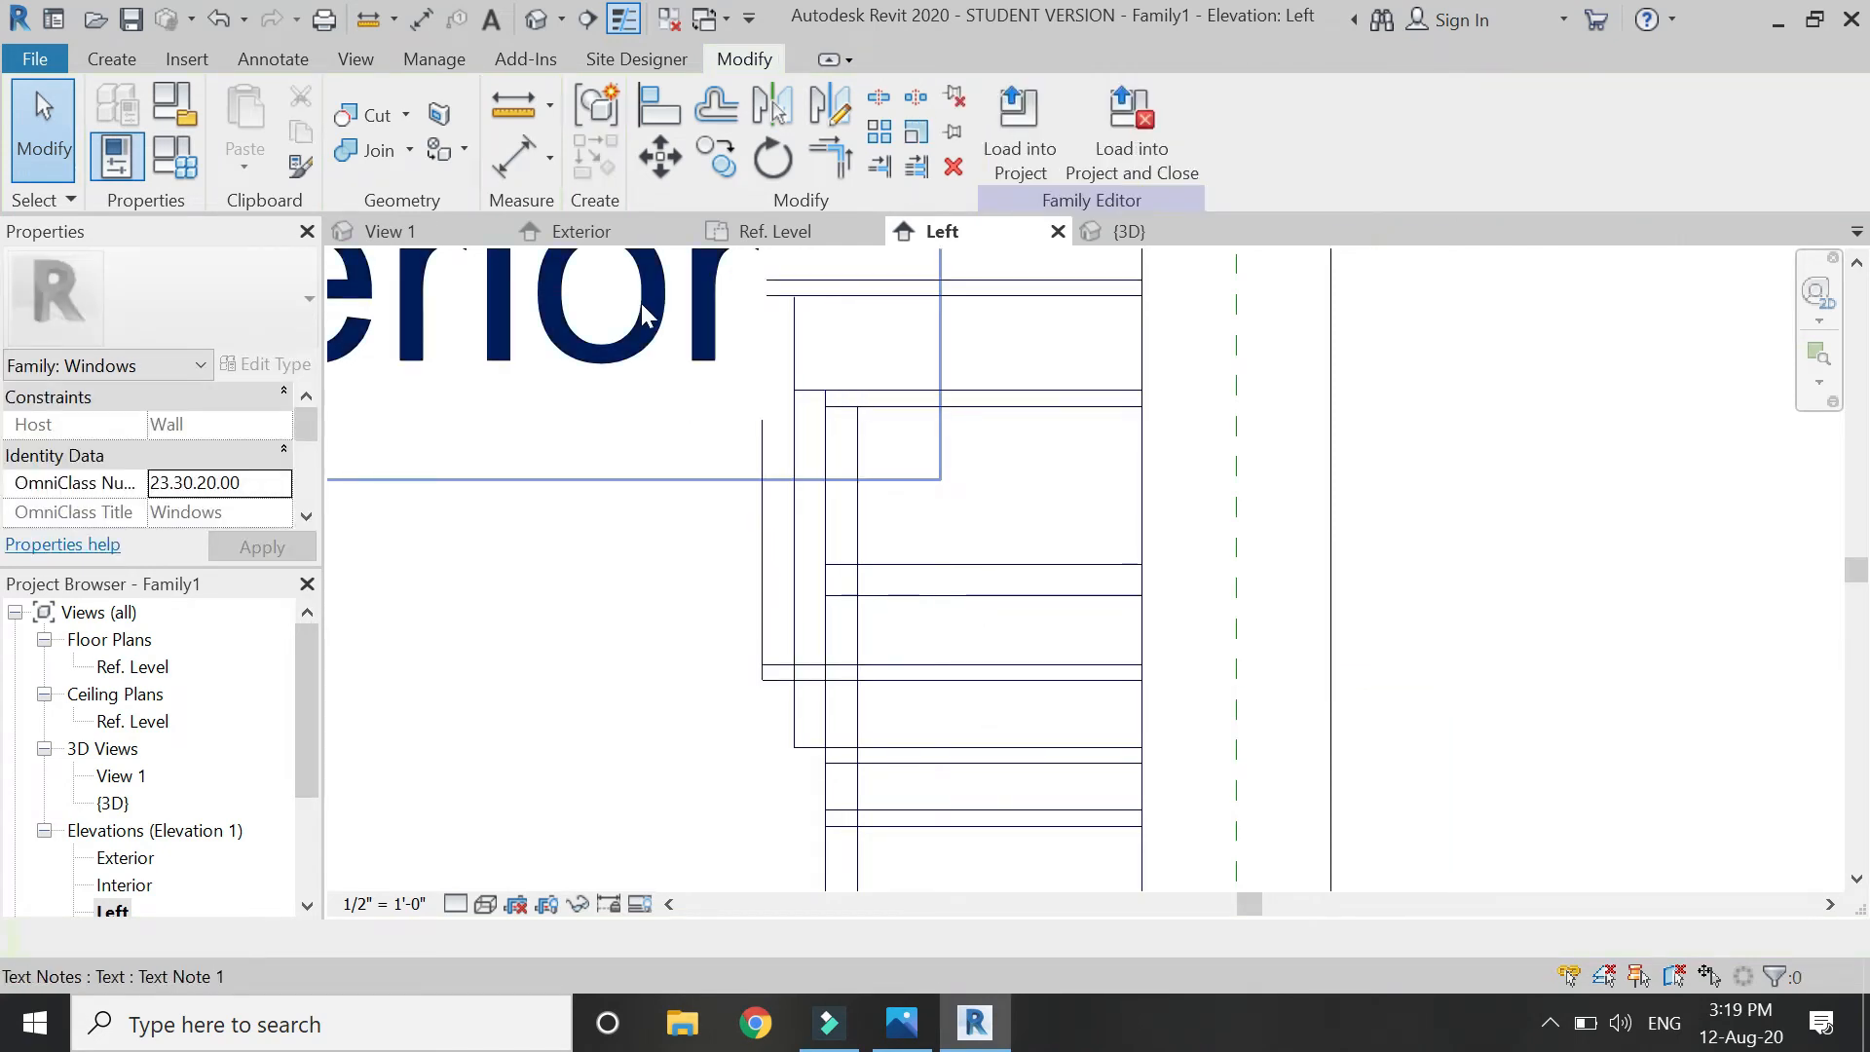
left_click(390, 908)
left_click(414, 88)
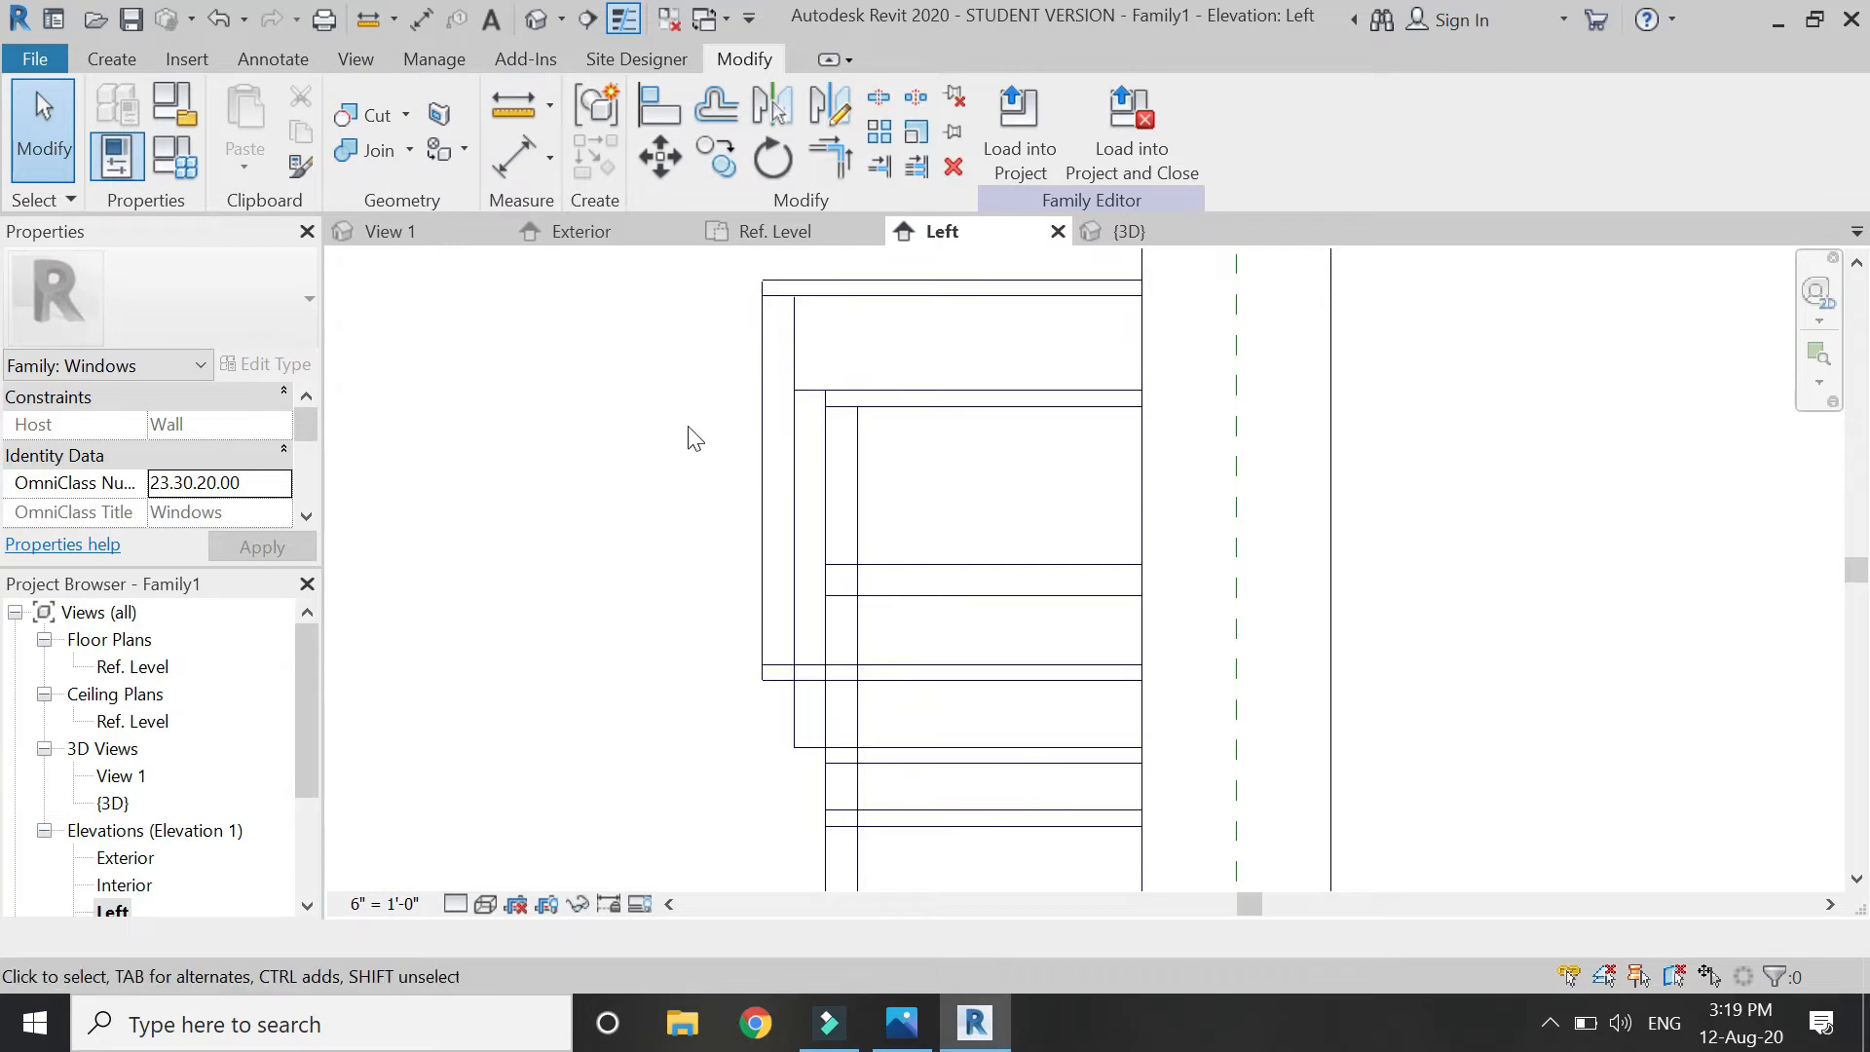
left_click(778, 232)
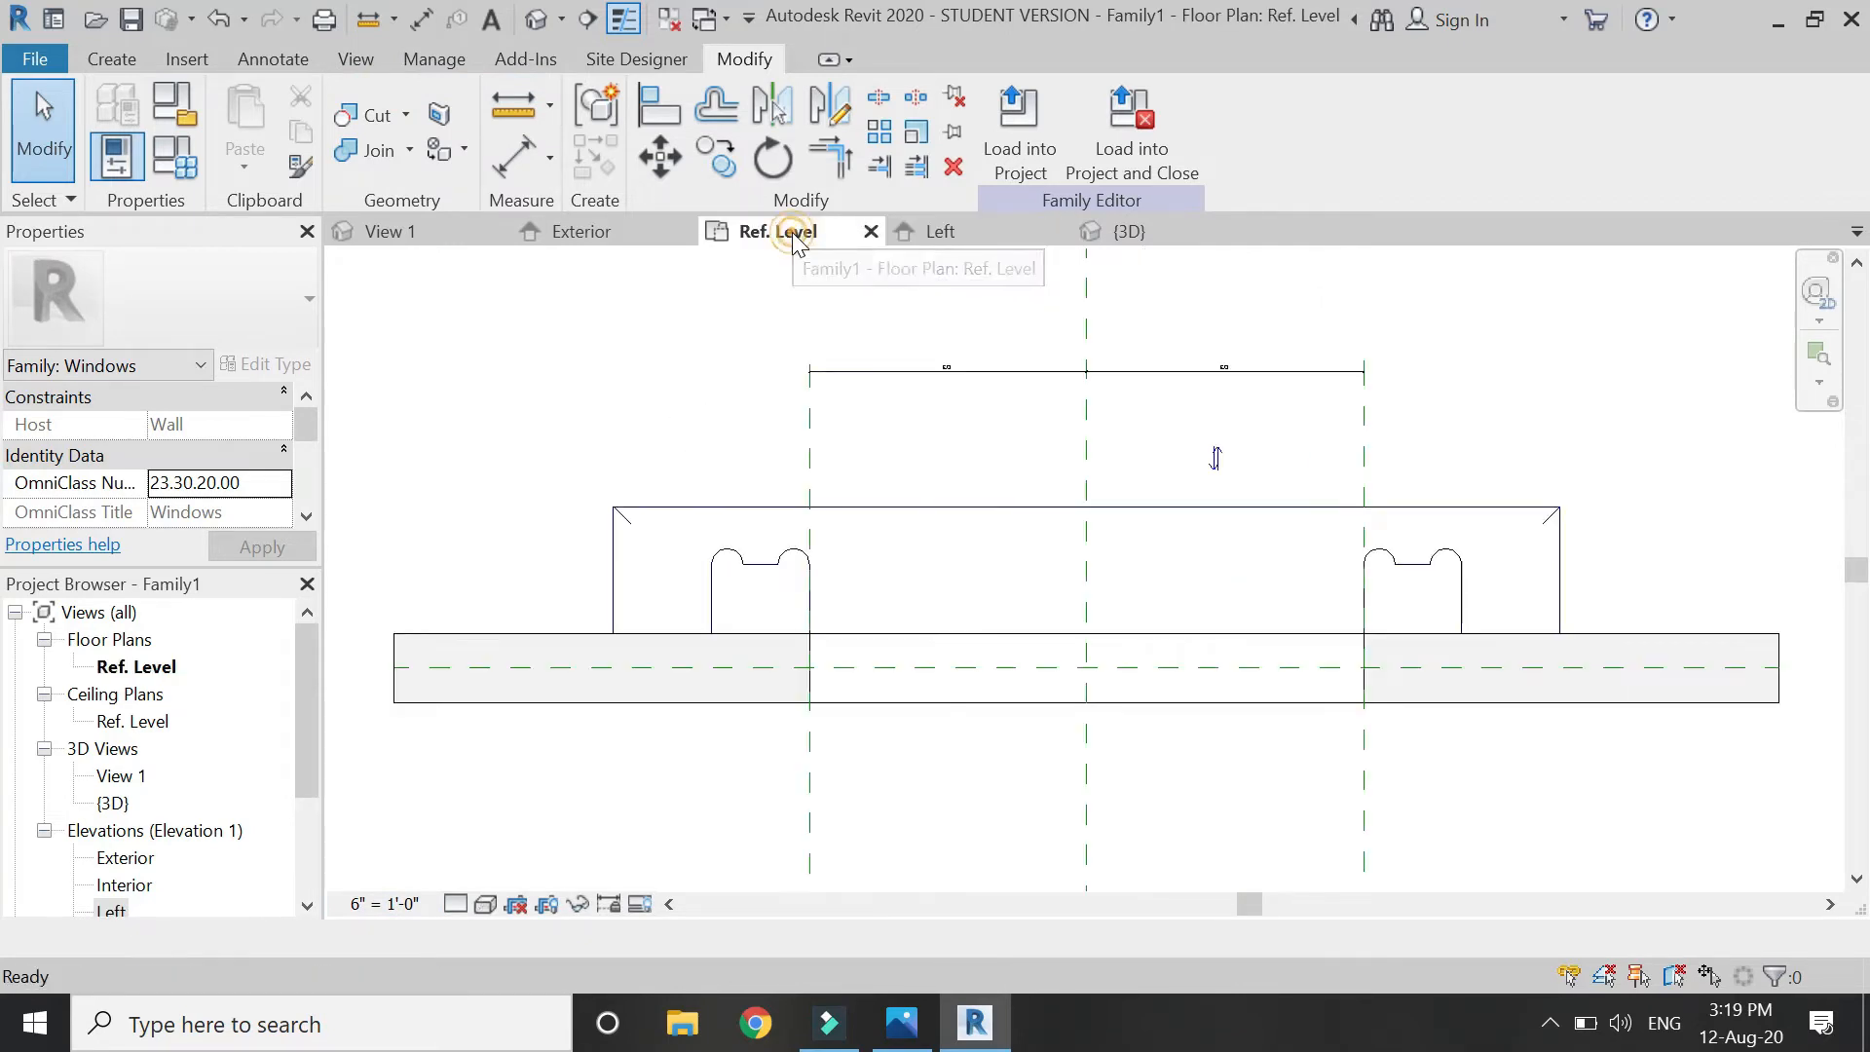
left_click(621, 240)
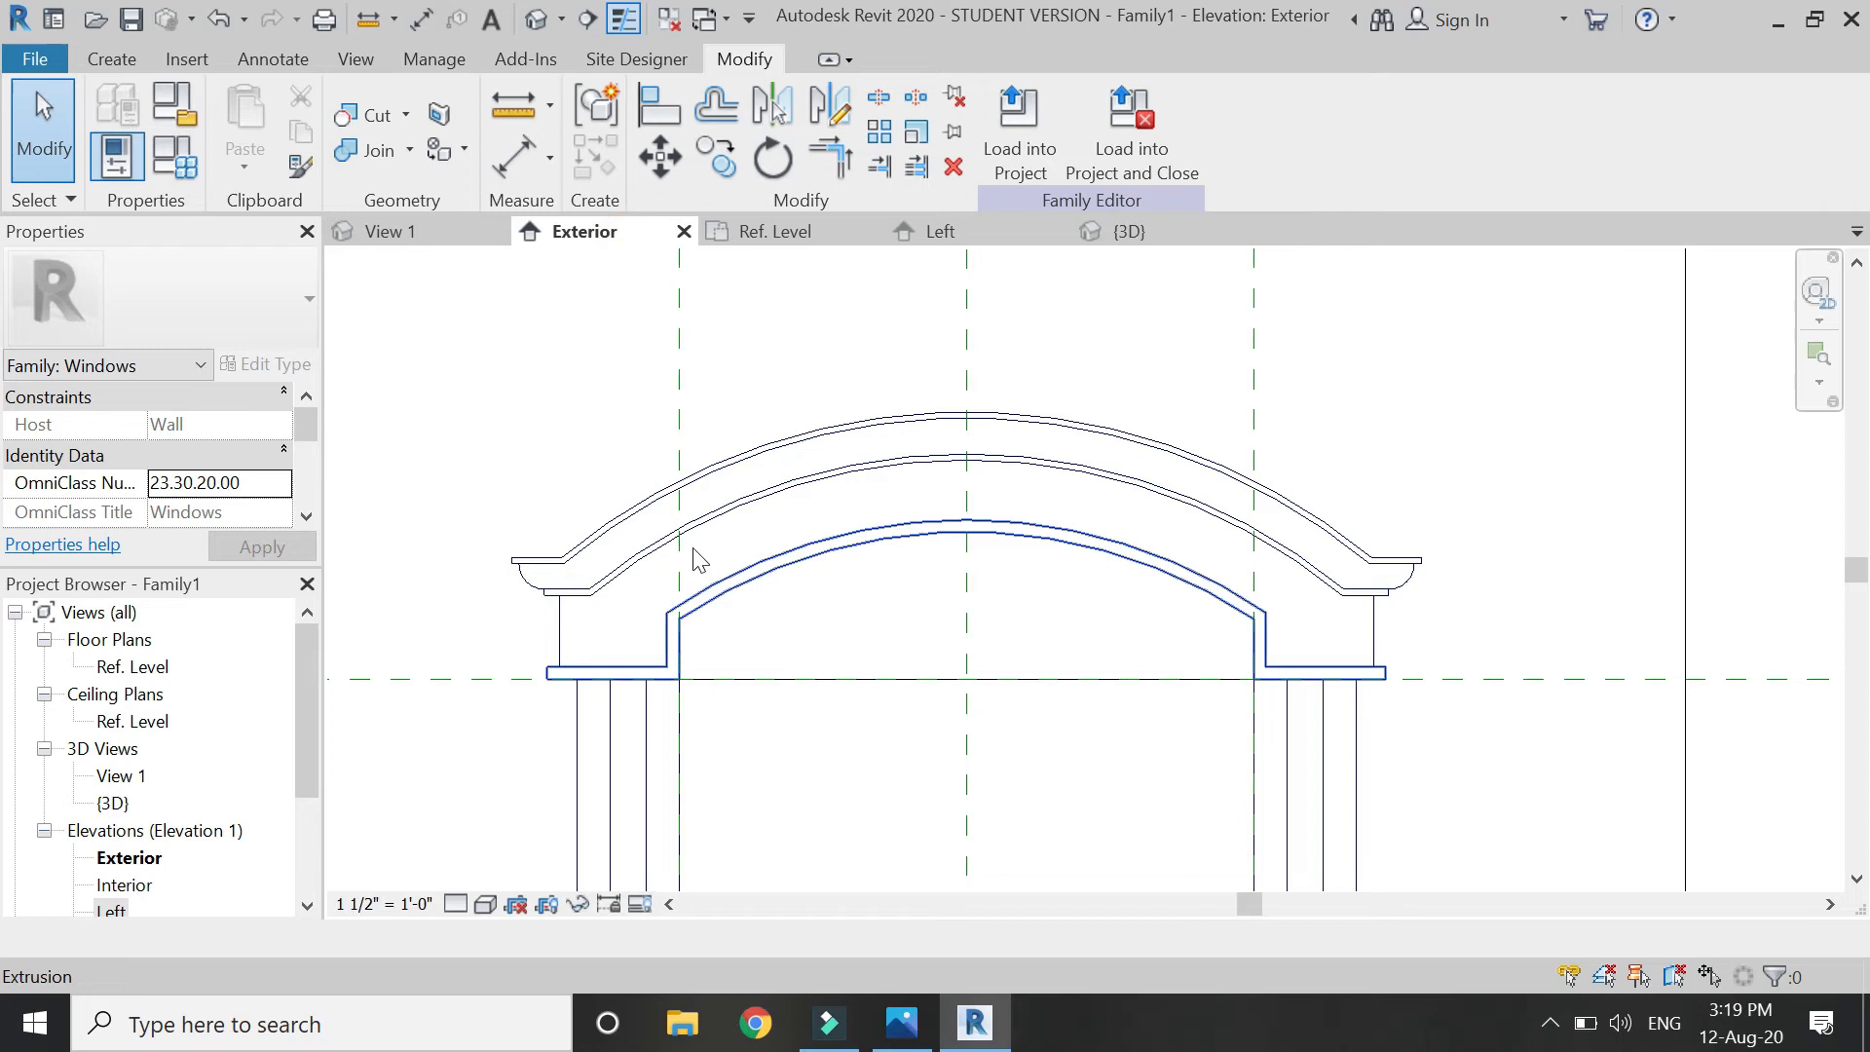
scroll(649, 442, "down", 1)
left_click(111, 61)
Start a new extrusion and pick the cap's horizontal edges and arch top with a 1" offset.
left_click(234, 98)
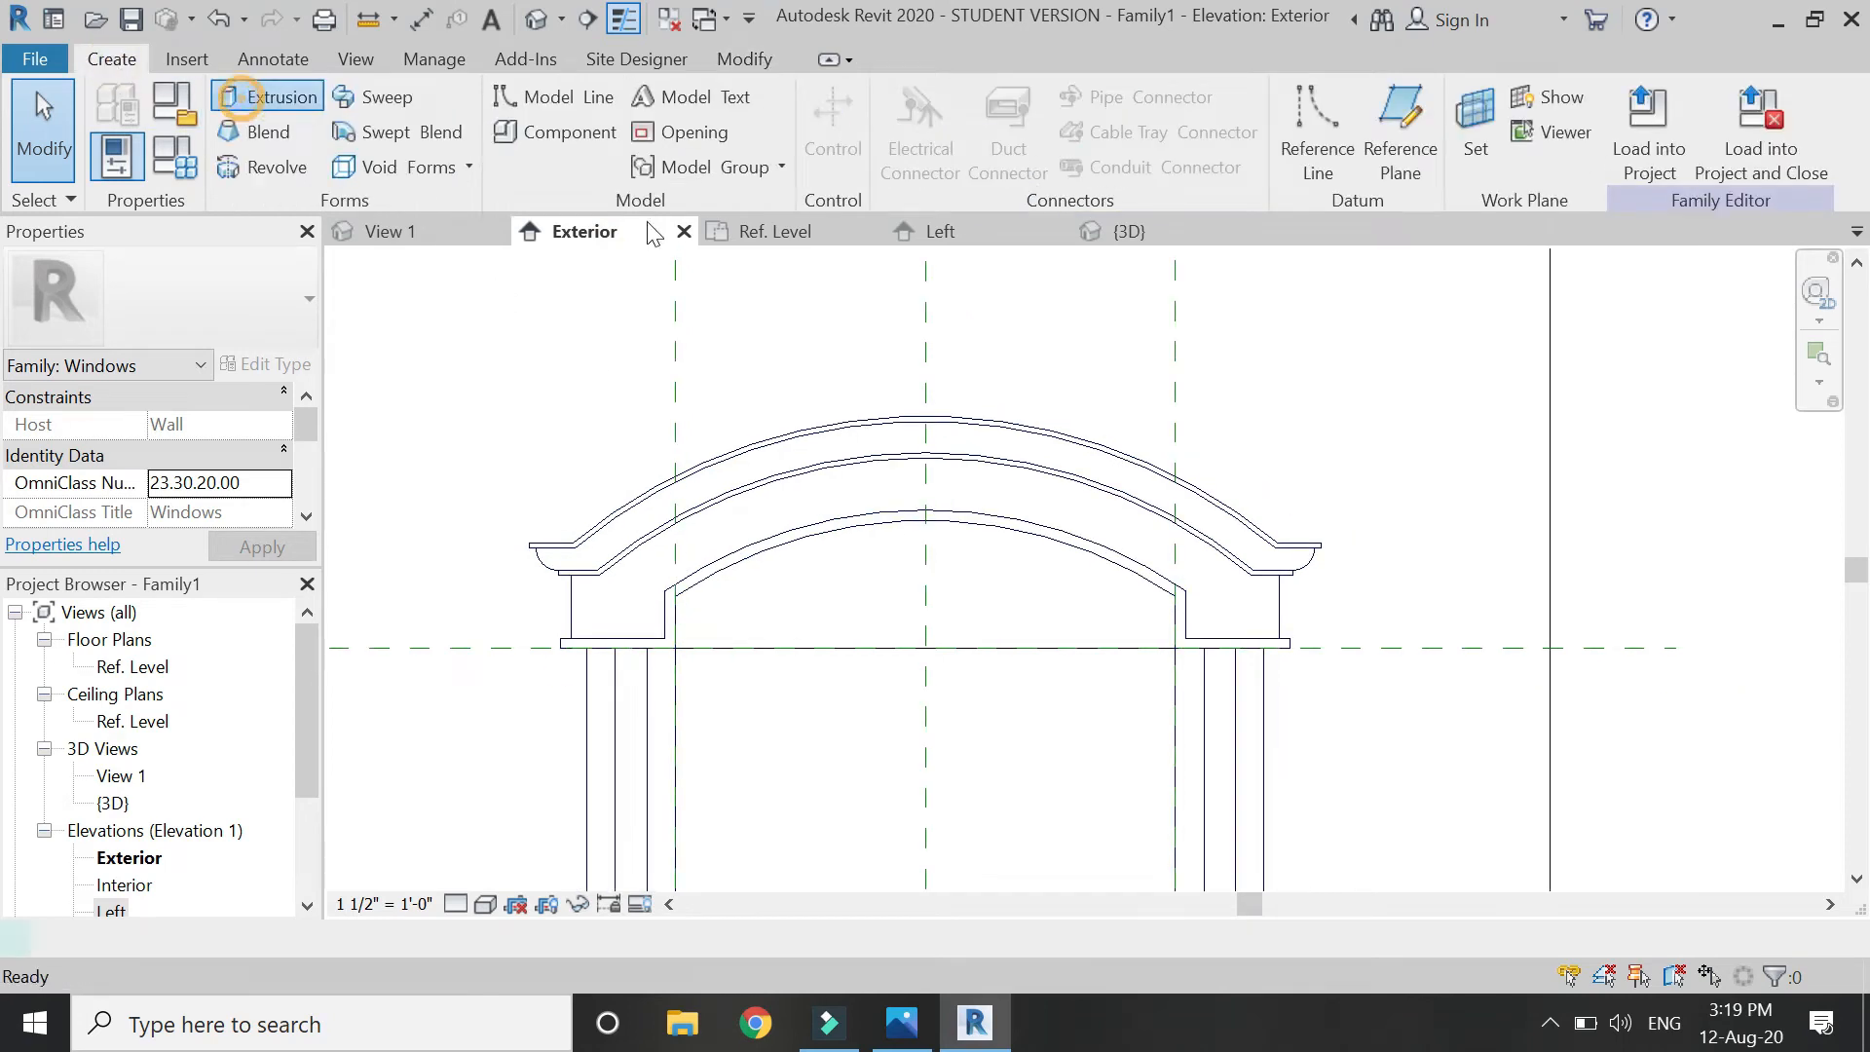
left_click(1131, 165)
scroll(547, 538, "up", 3)
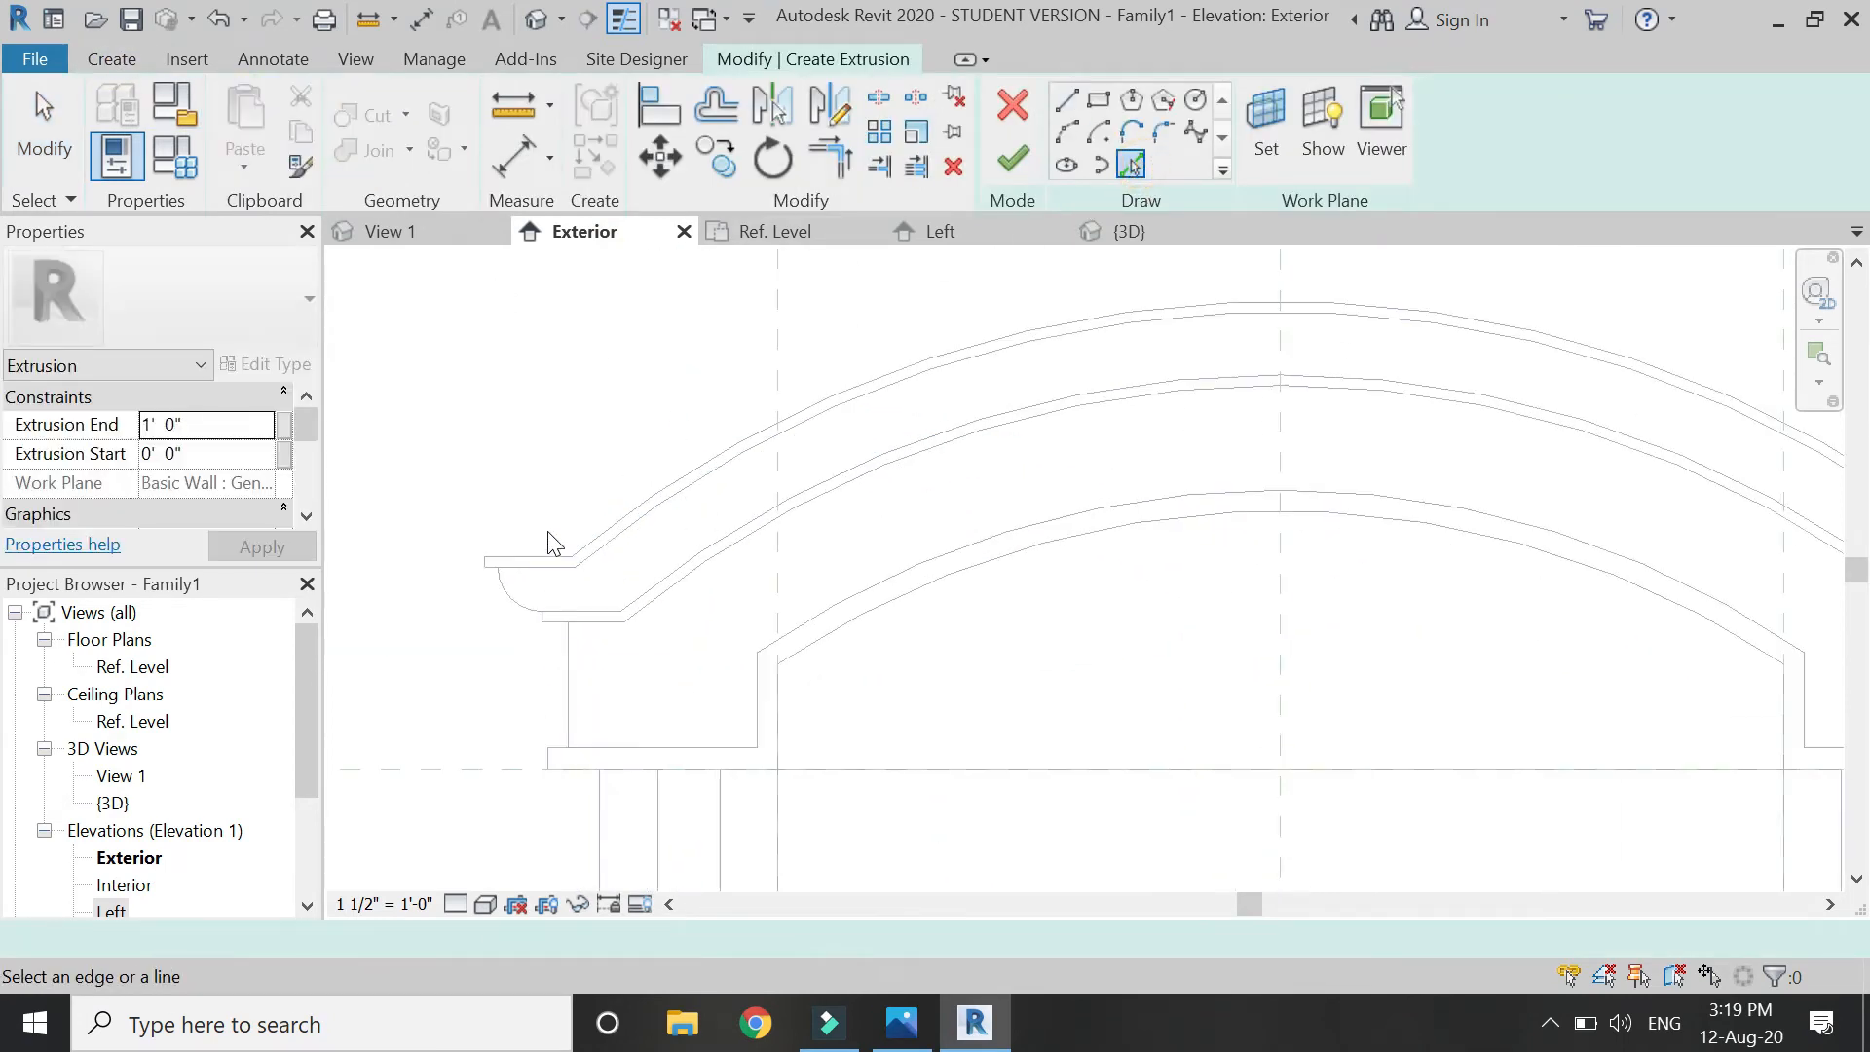
left_click(541, 556)
scroll(1344, 493, "down", 3)
scroll(1549, 545, "up", 3)
left_click(1553, 552)
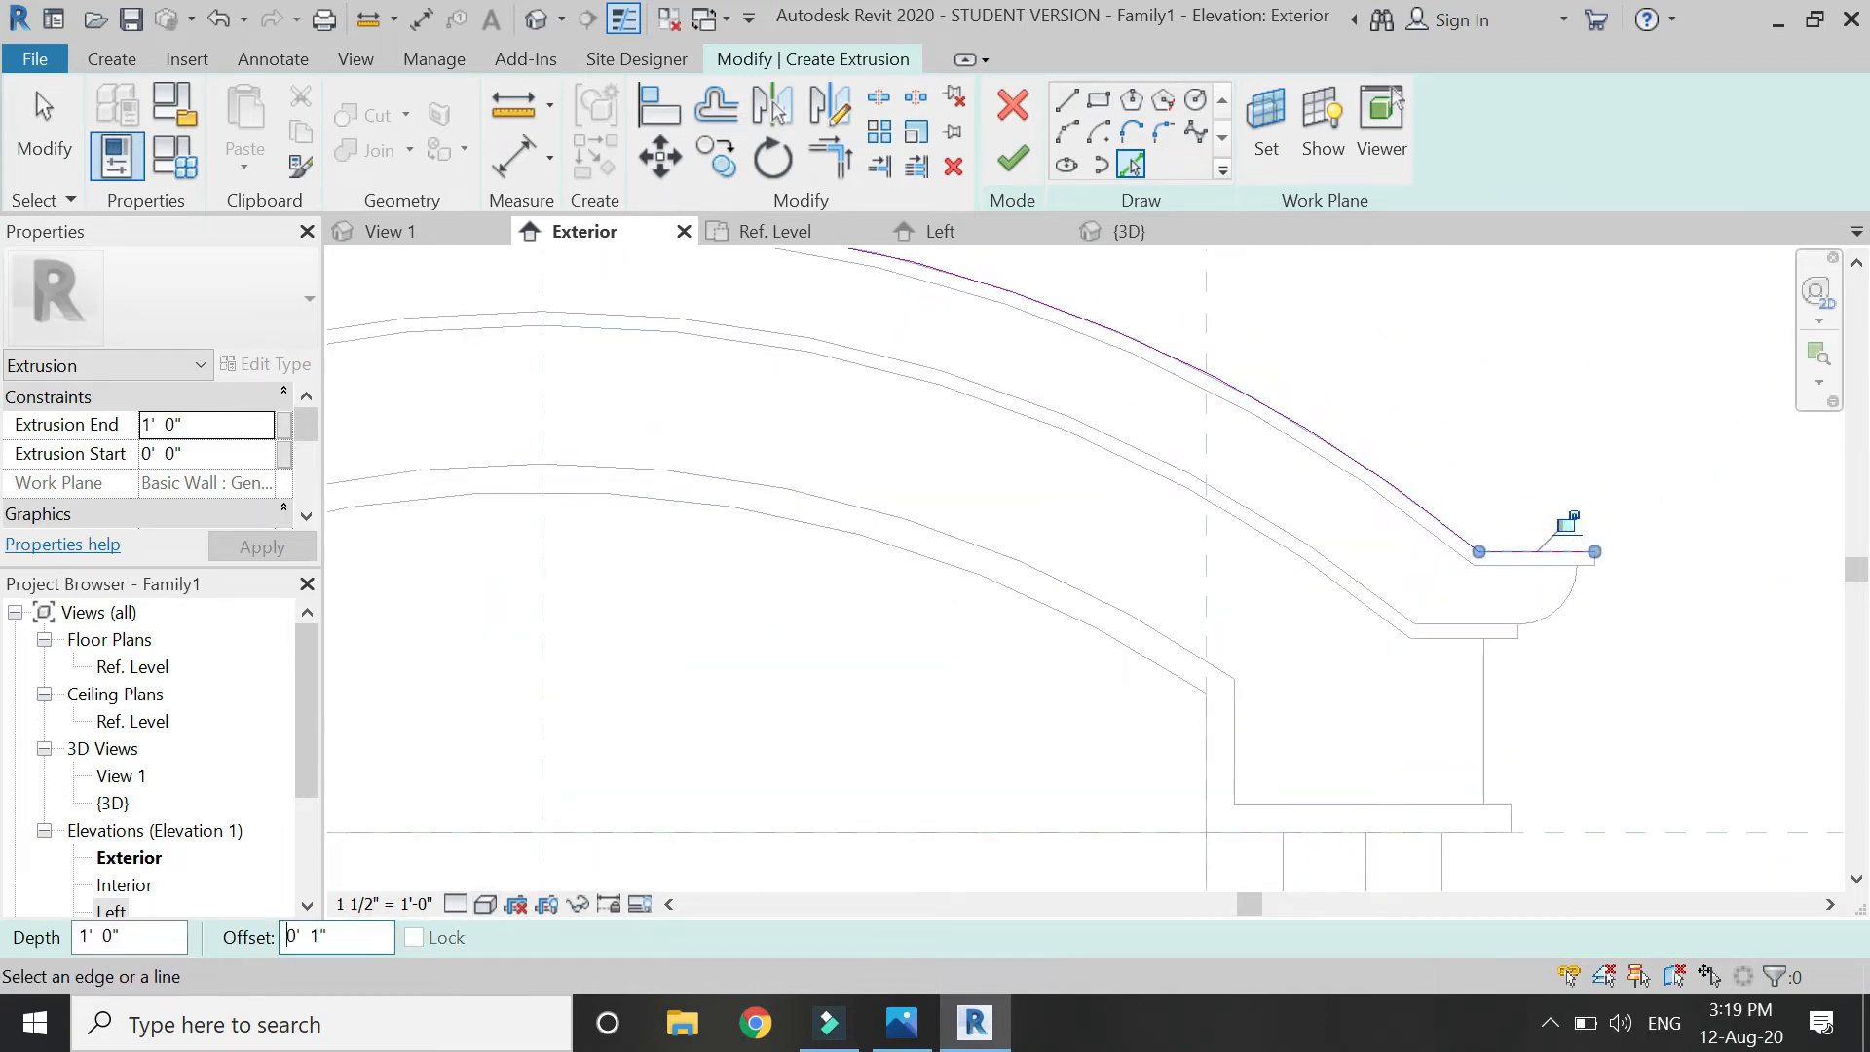
left_click(1258, 388)
left_click(1570, 544)
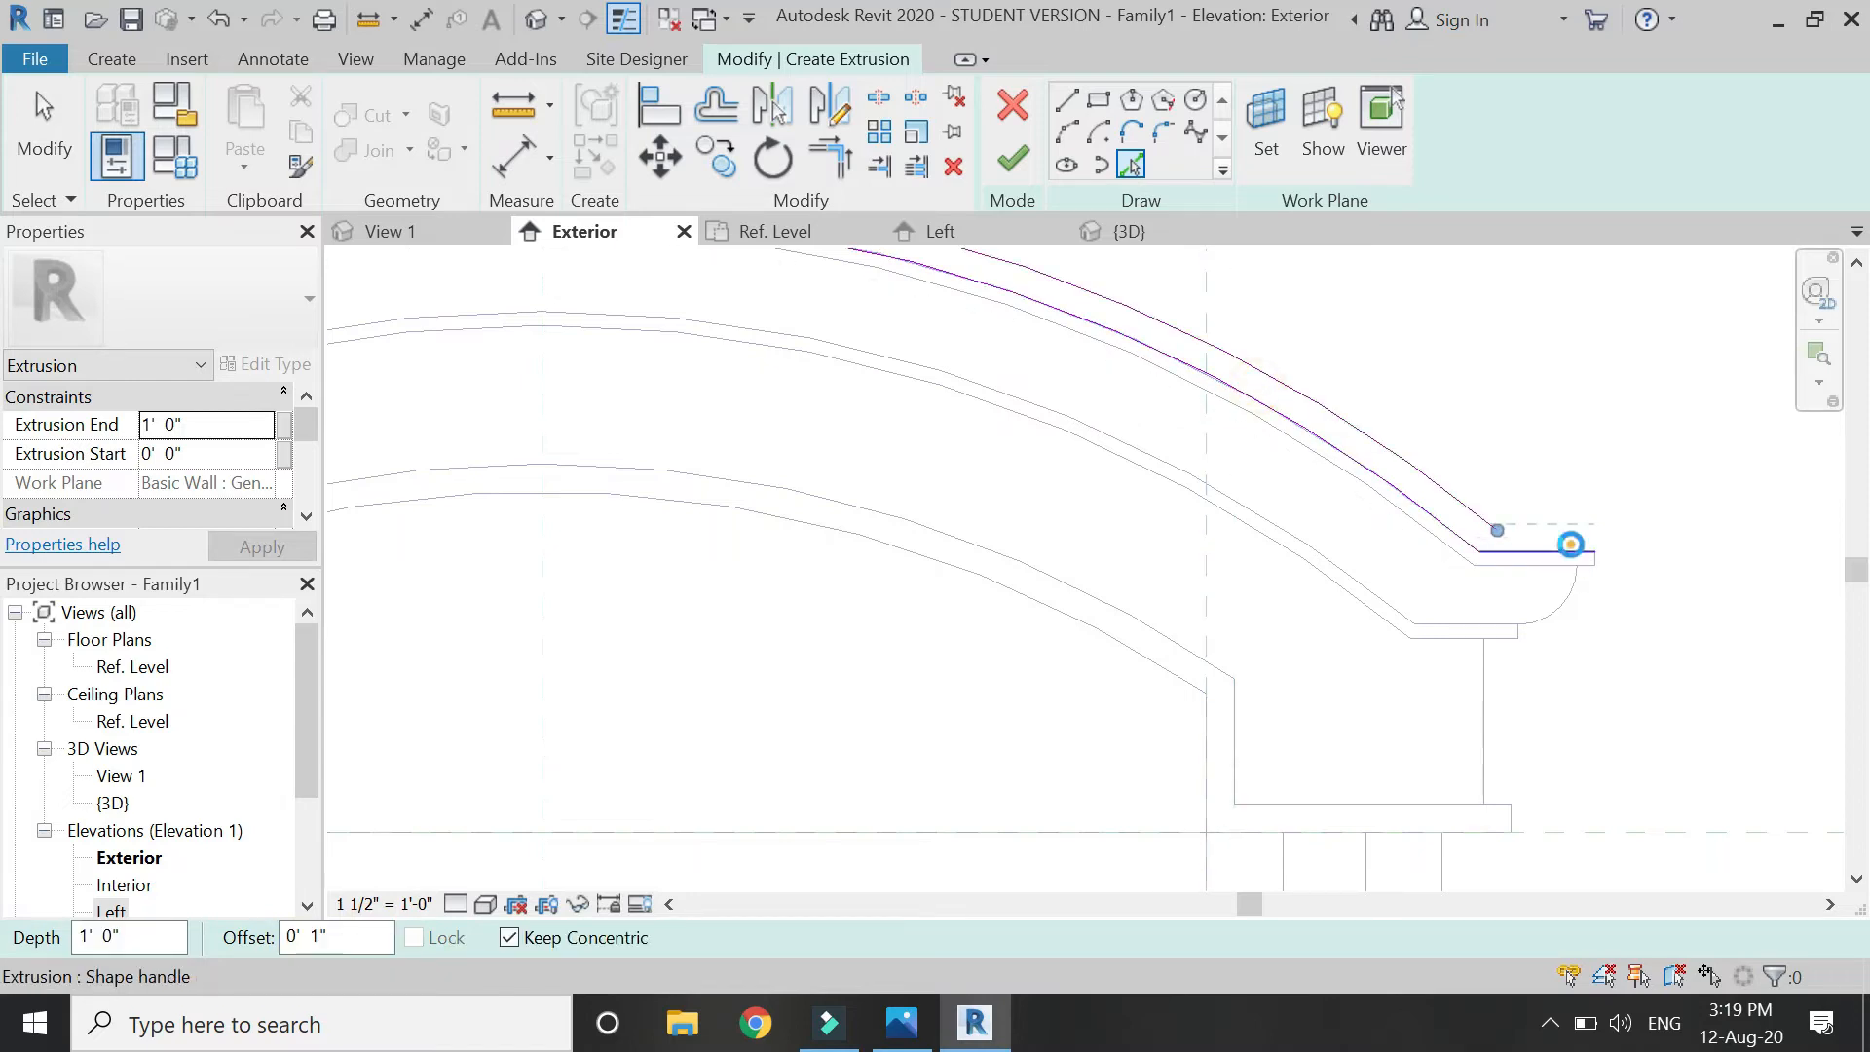
scroll(1485, 628, "down", 3)
scroll(740, 526, "up", 3)
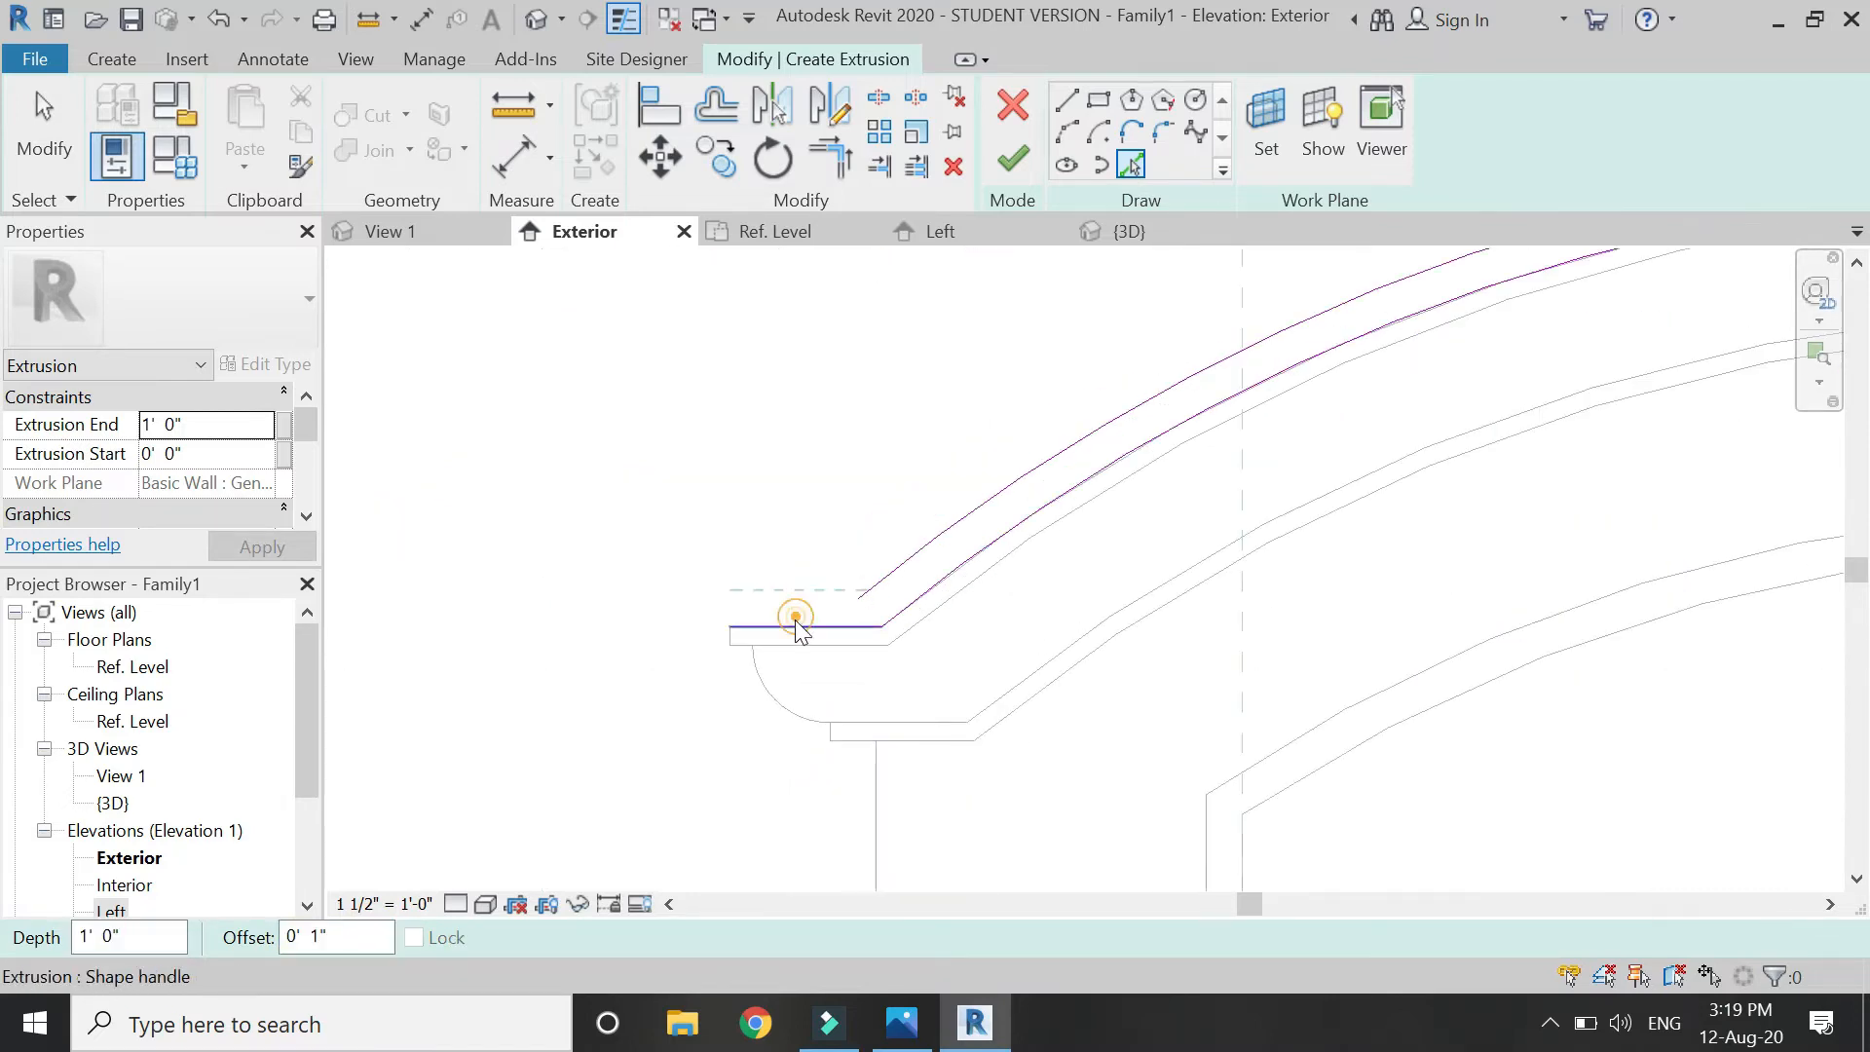
Draw a short vertical end line and move it to the cap's left end.
left_click(1066, 105)
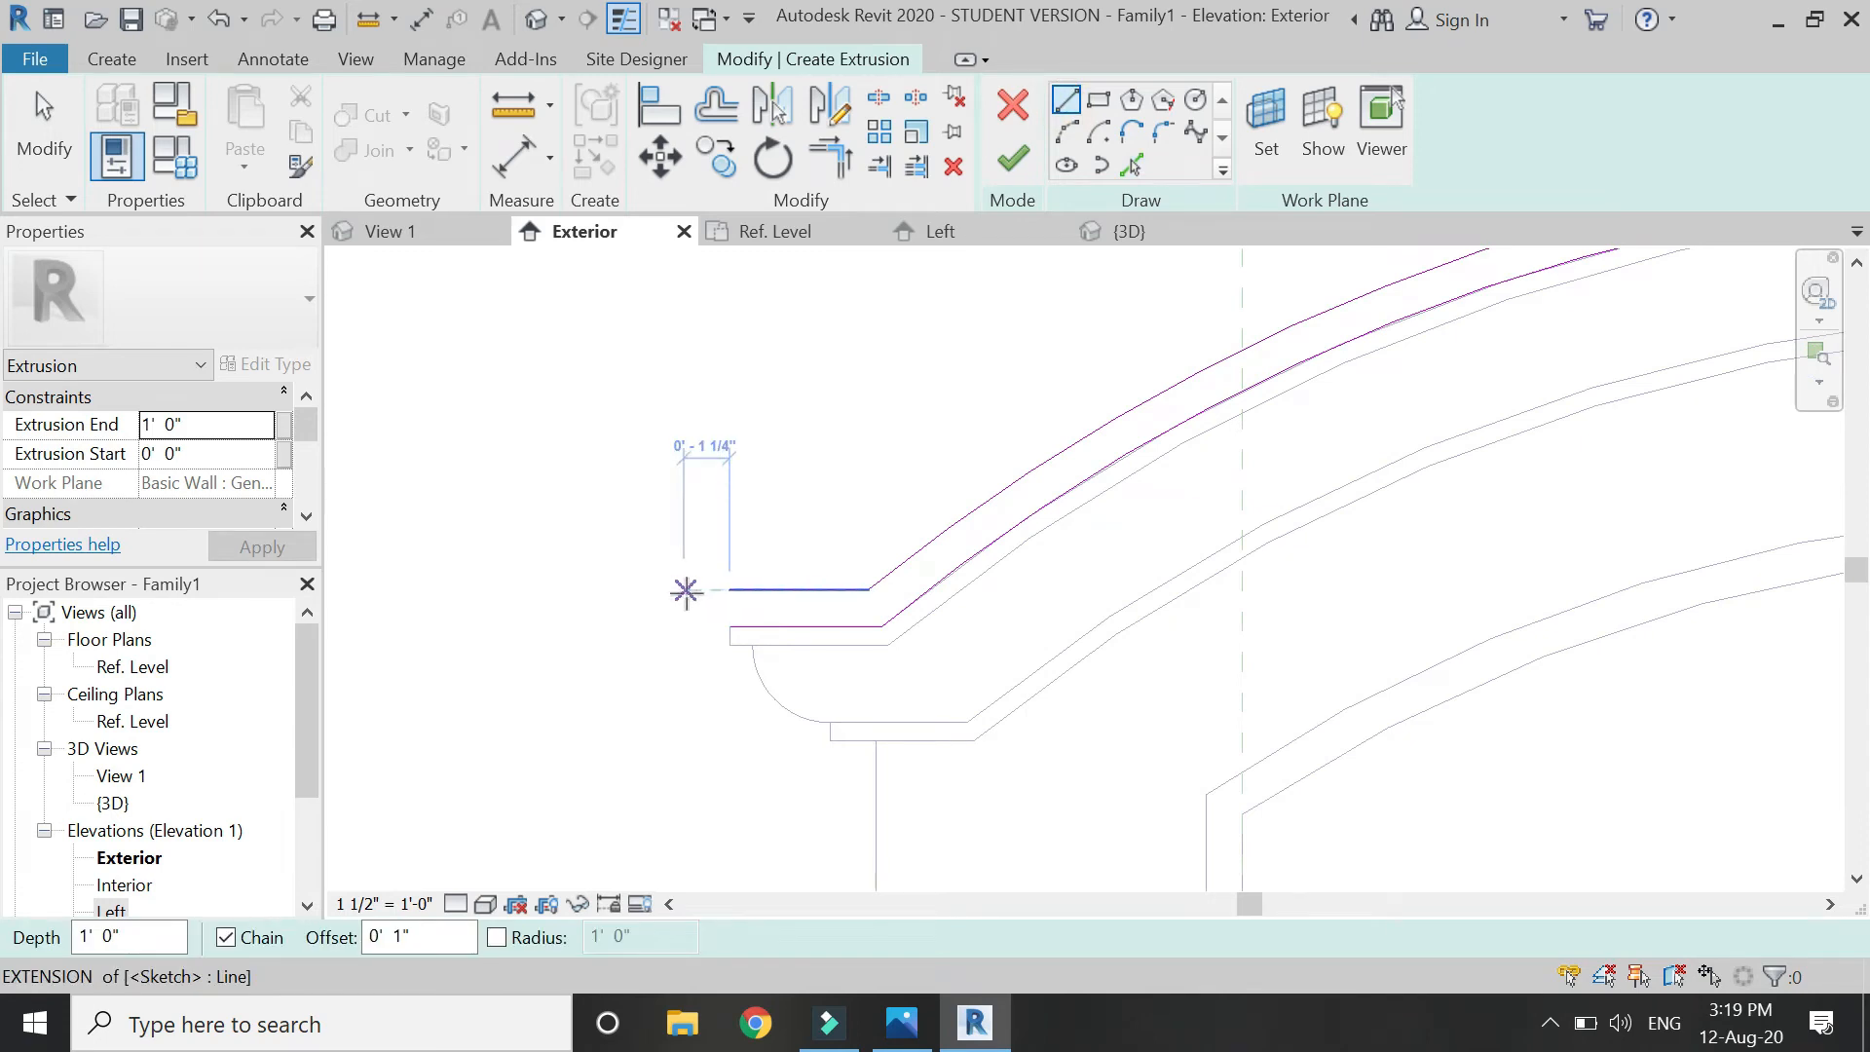
left_click(697, 590)
left_click(693, 626)
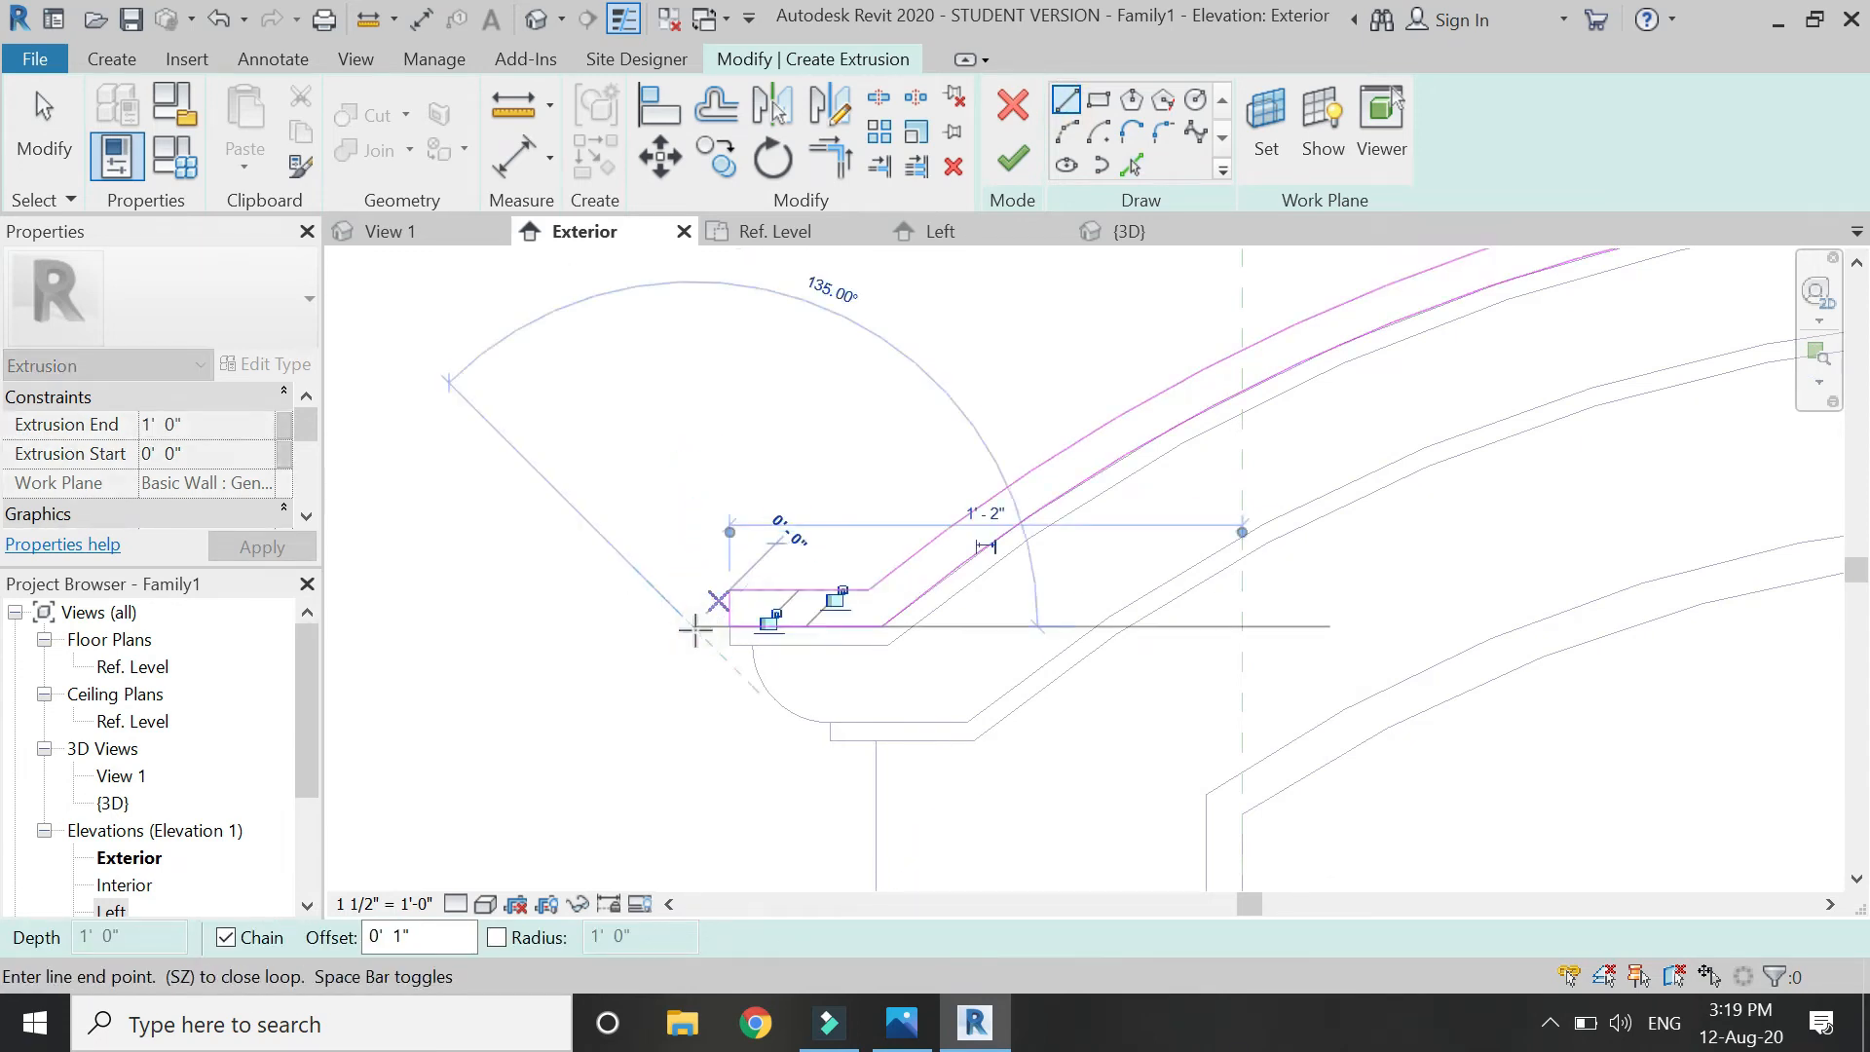
scroll(693, 625, "down", 3)
scroll(731, 613, "up", 4)
key("Escape")
key("Escape")
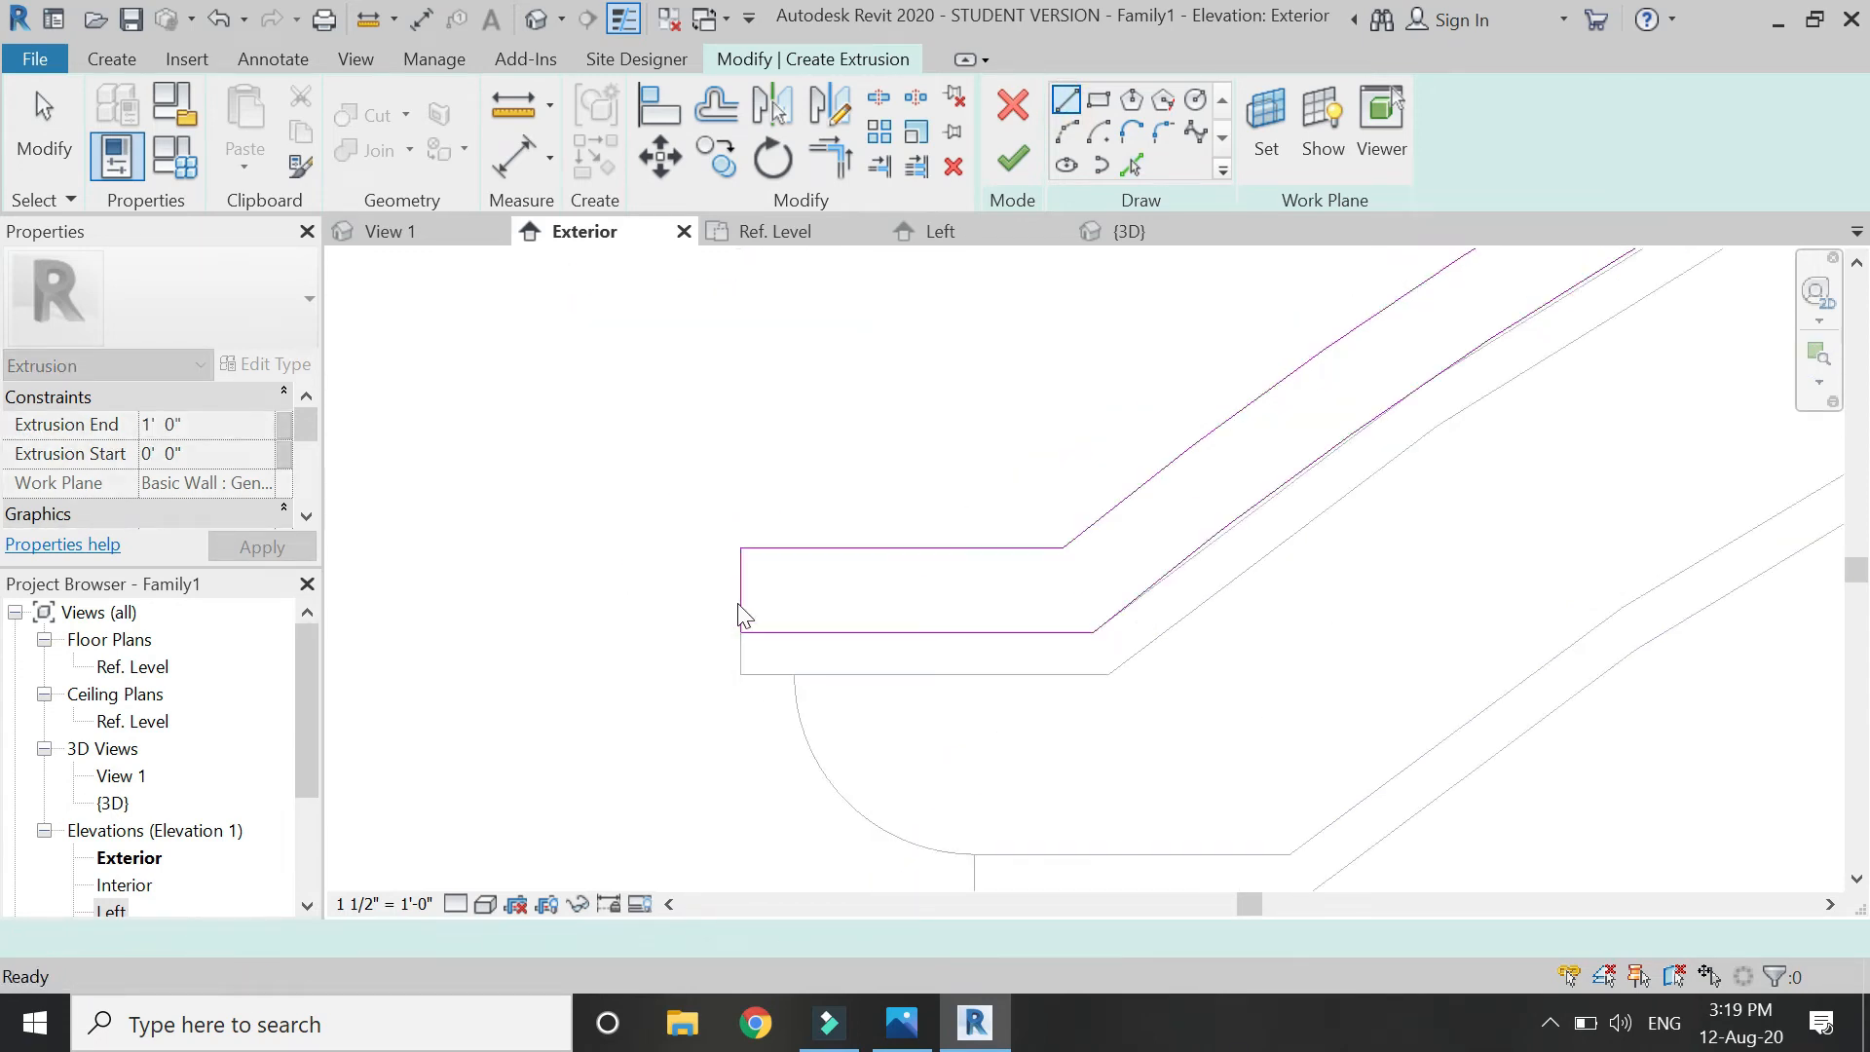
left_click(740, 589)
mouse_move(742, 585)
left_mouse_down()
mouse_move(641, 594)
mouse_move(676, 615)
left_mouse_up()
left_click(606, 561)
scroll(602, 555, "down", 2)
left_click(623, 560)
scroll(530, 531, "down", 5)
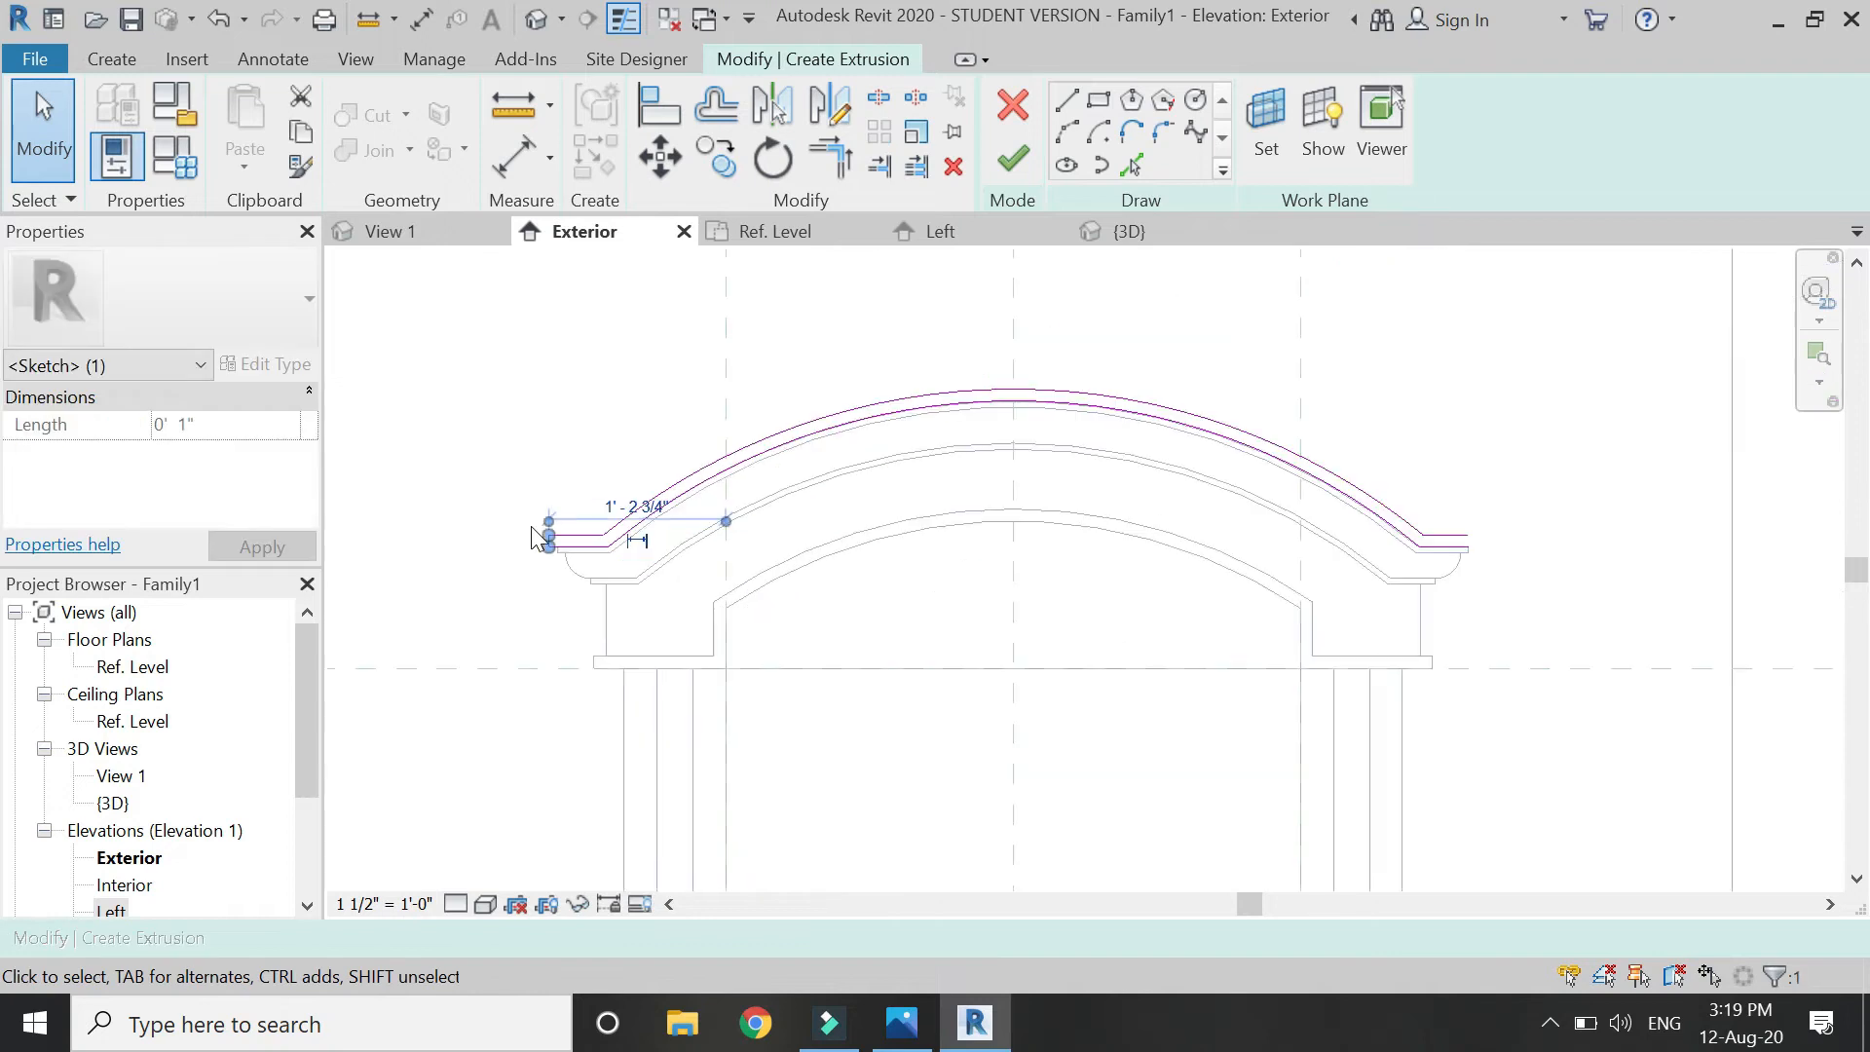
Mirror the end line to the right, trim the right corner, and finish the extrusion.
left_click(829, 105)
left_click(1013, 594)
left_click(1120, 774)
scroll(1470, 550, "up", 1)
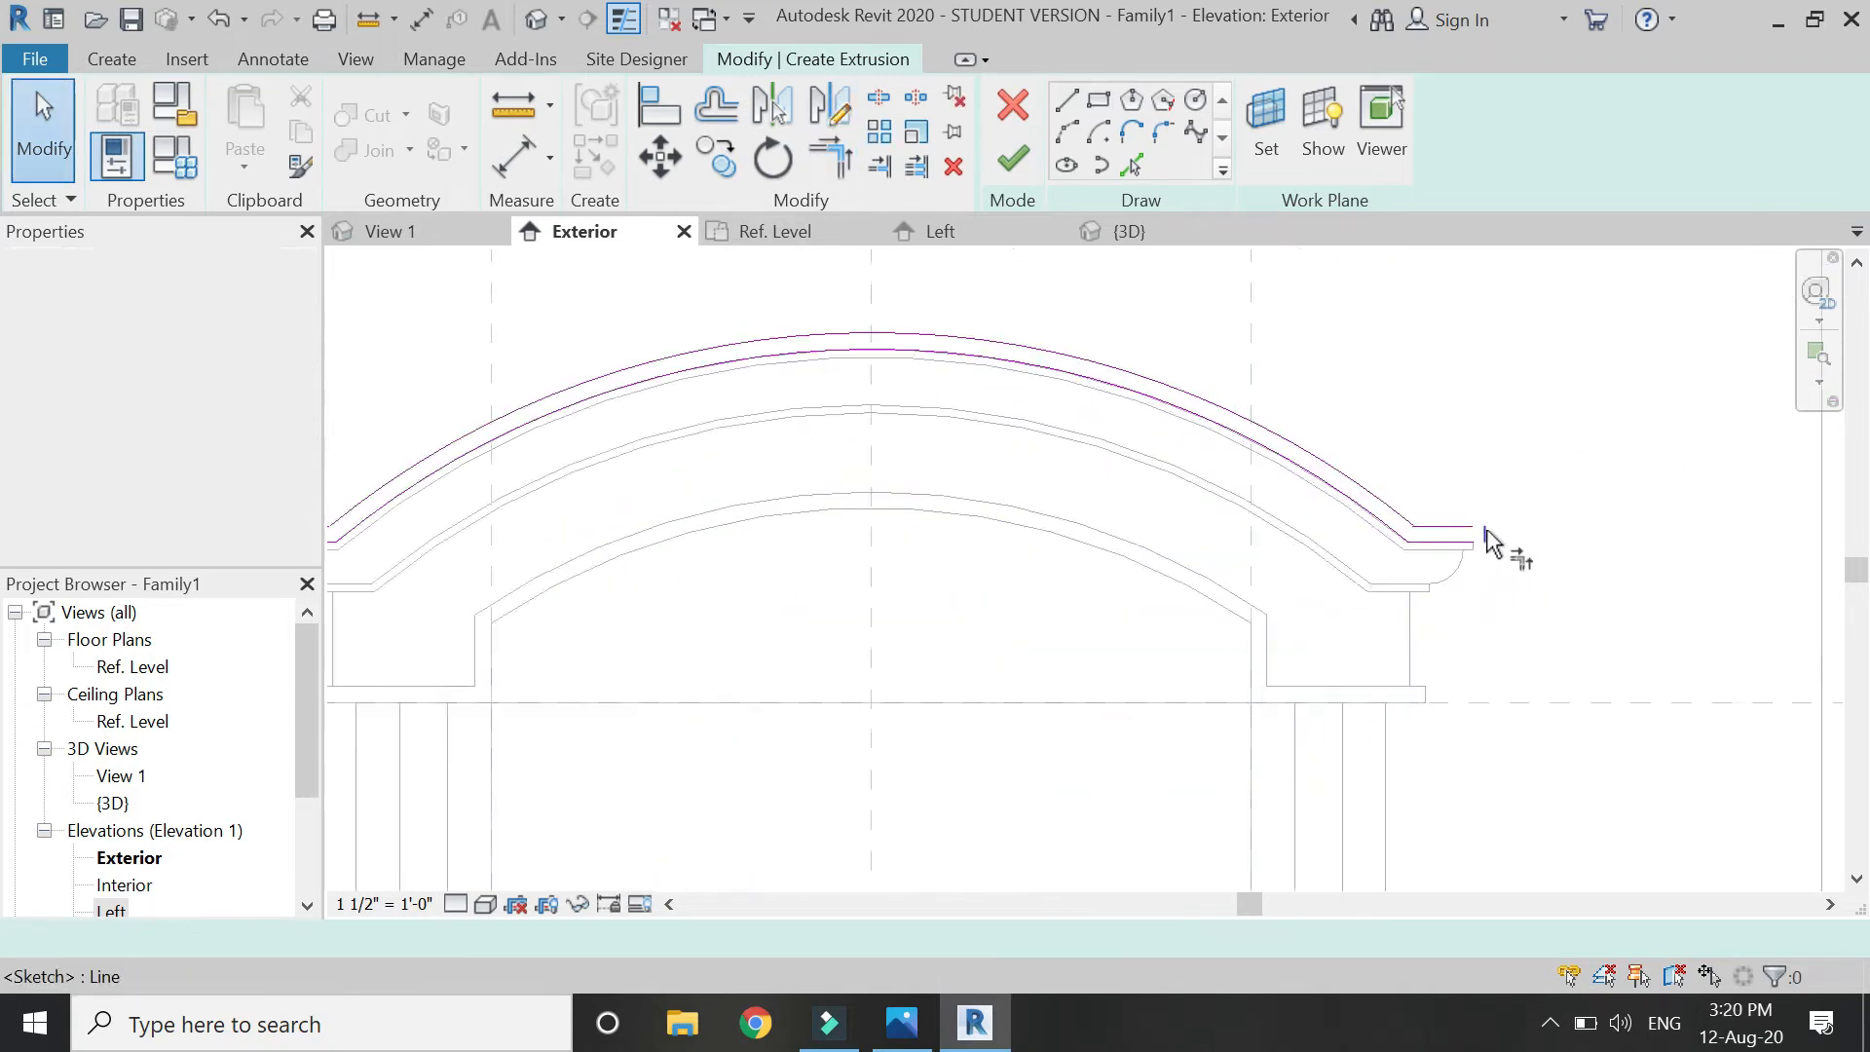
scroll(1490, 542, "up", 3)
key("t")
key("r")
left_click(1412, 564)
scroll(1422, 585, "down", 4)
key("Escape")
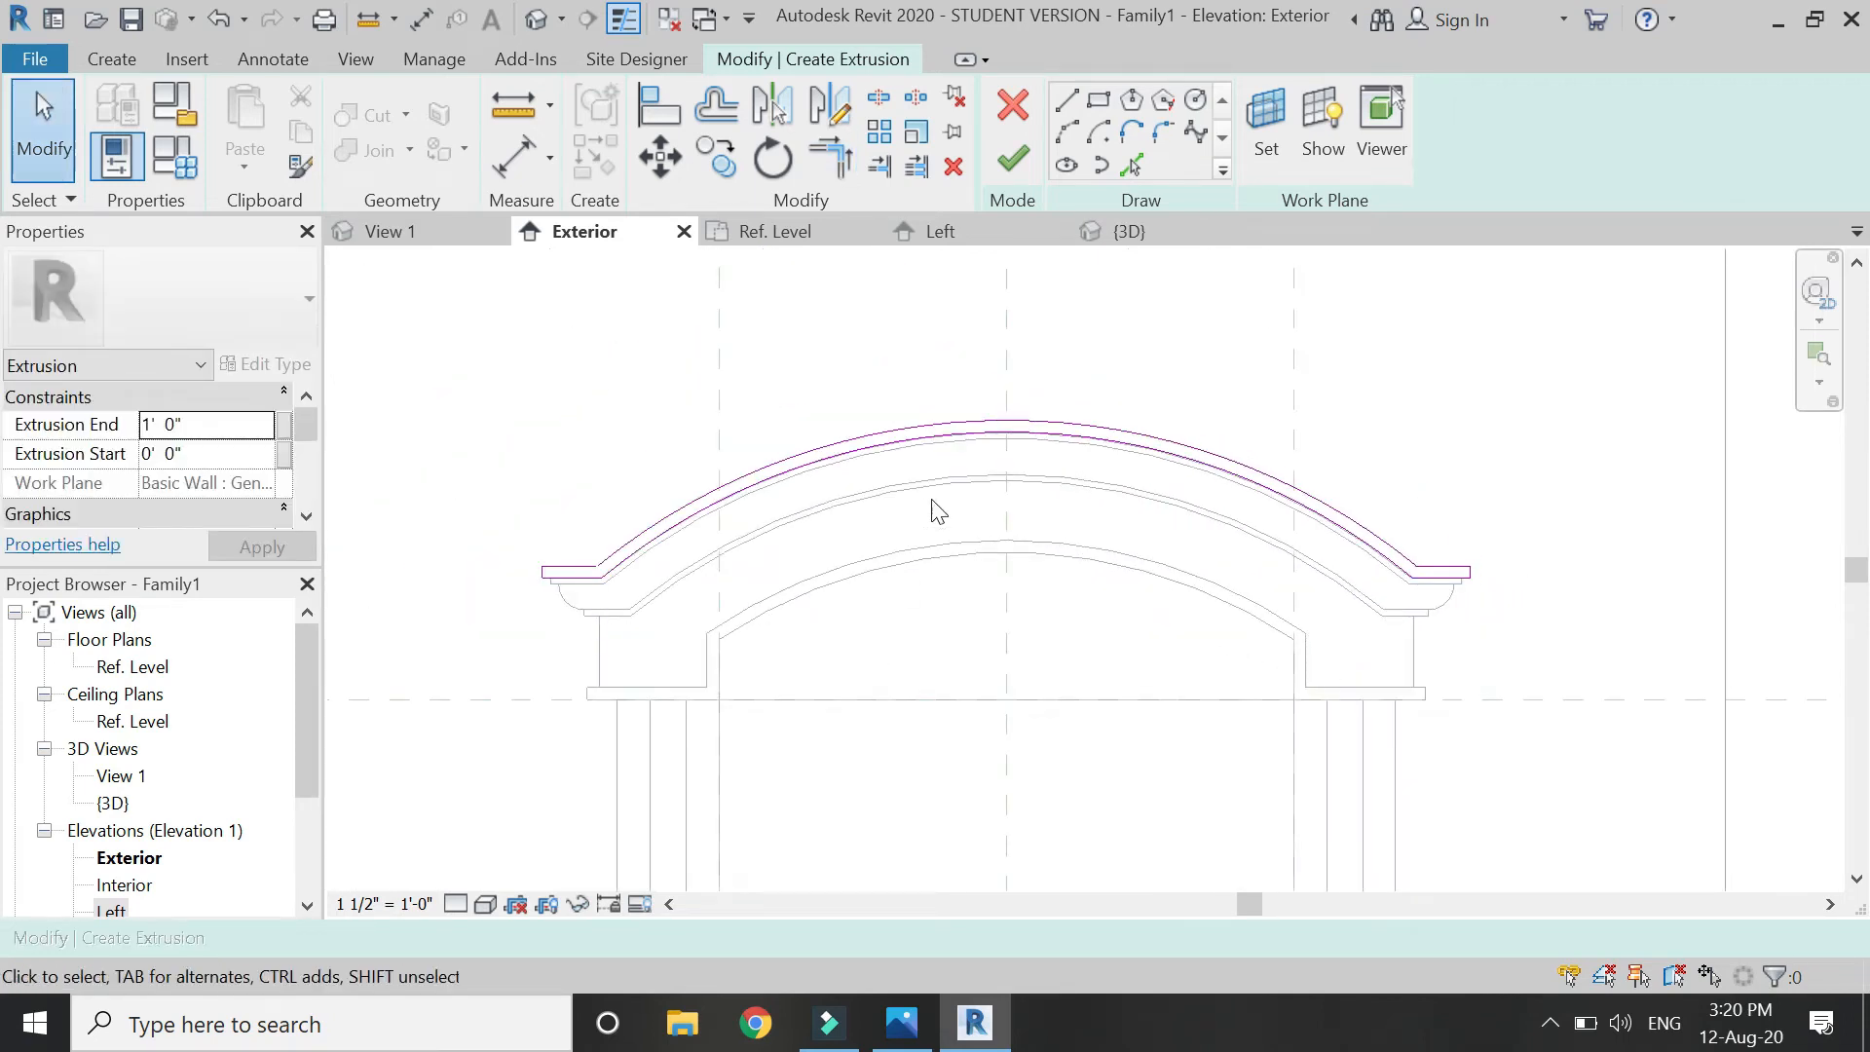
left_click(1013, 160)
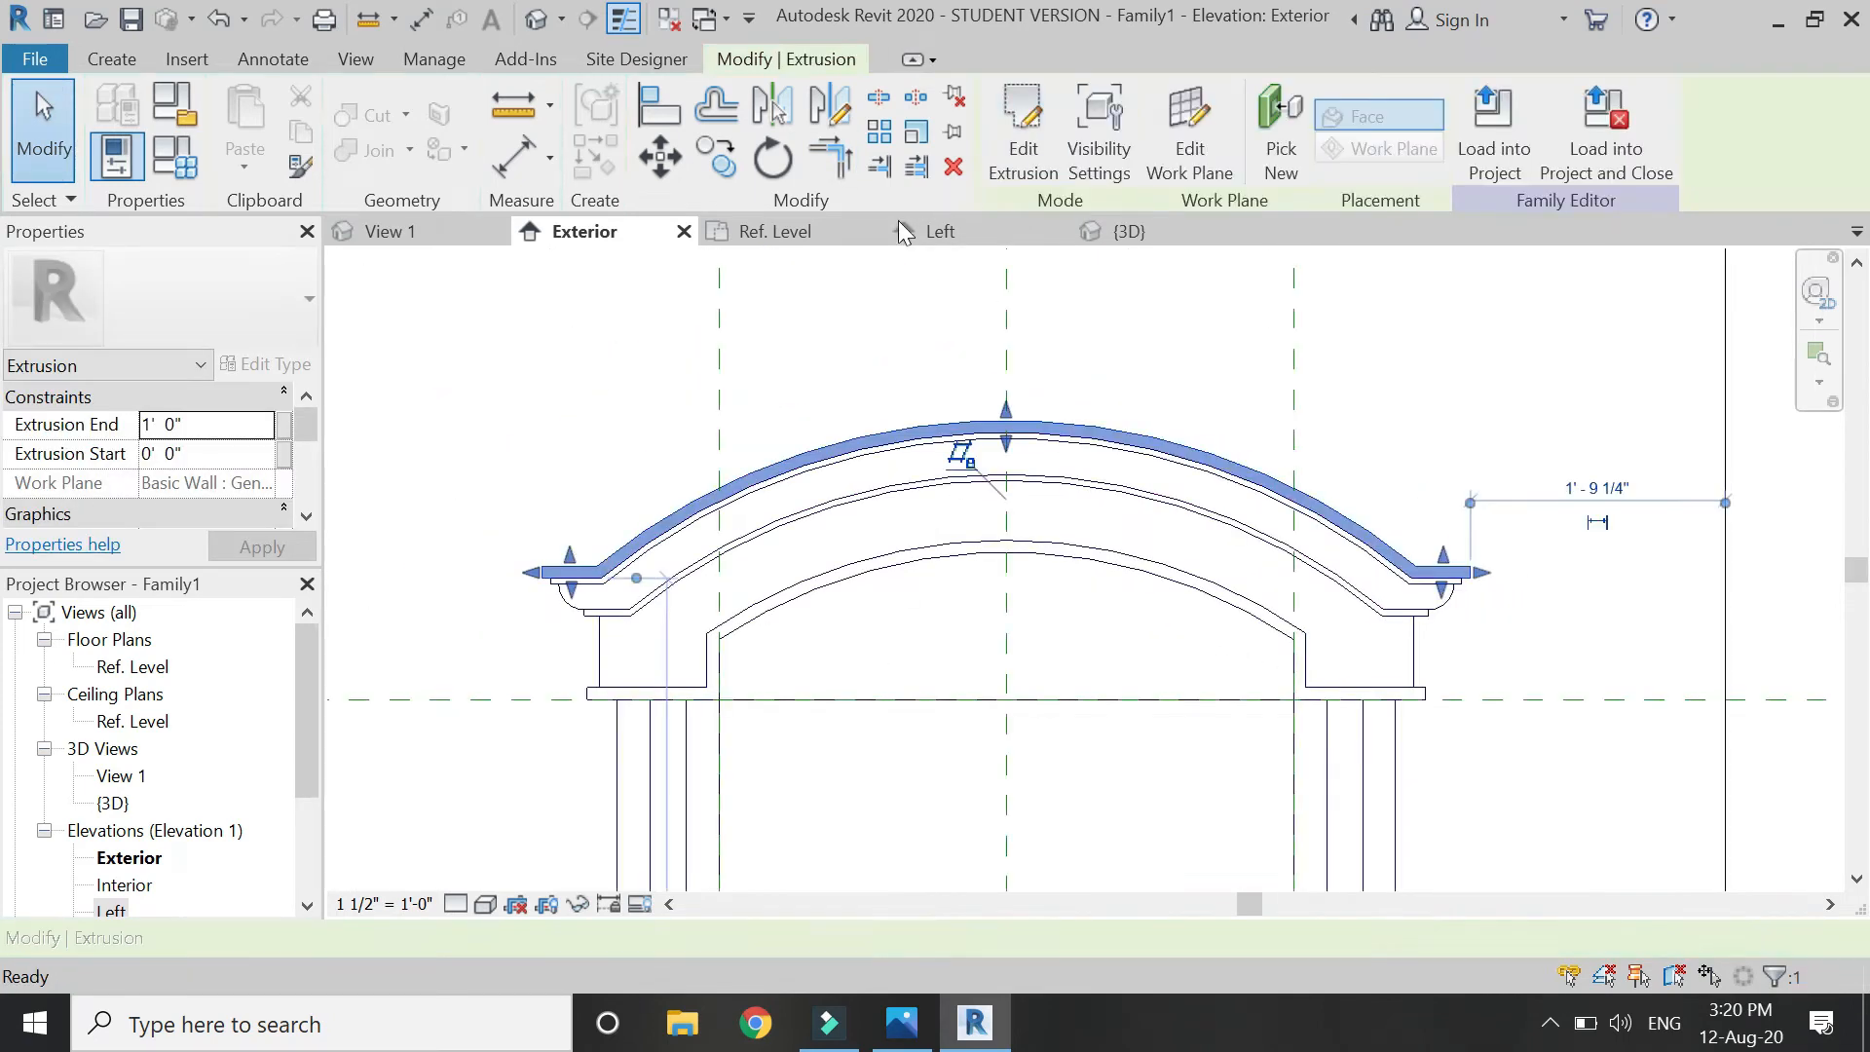
In the Left elevation, set the new cornice extrusion's Extrusion End to 1' 1".
left_click(969, 239)
scroll(962, 638, "down", 2)
scroll(774, 544, "up", 2)
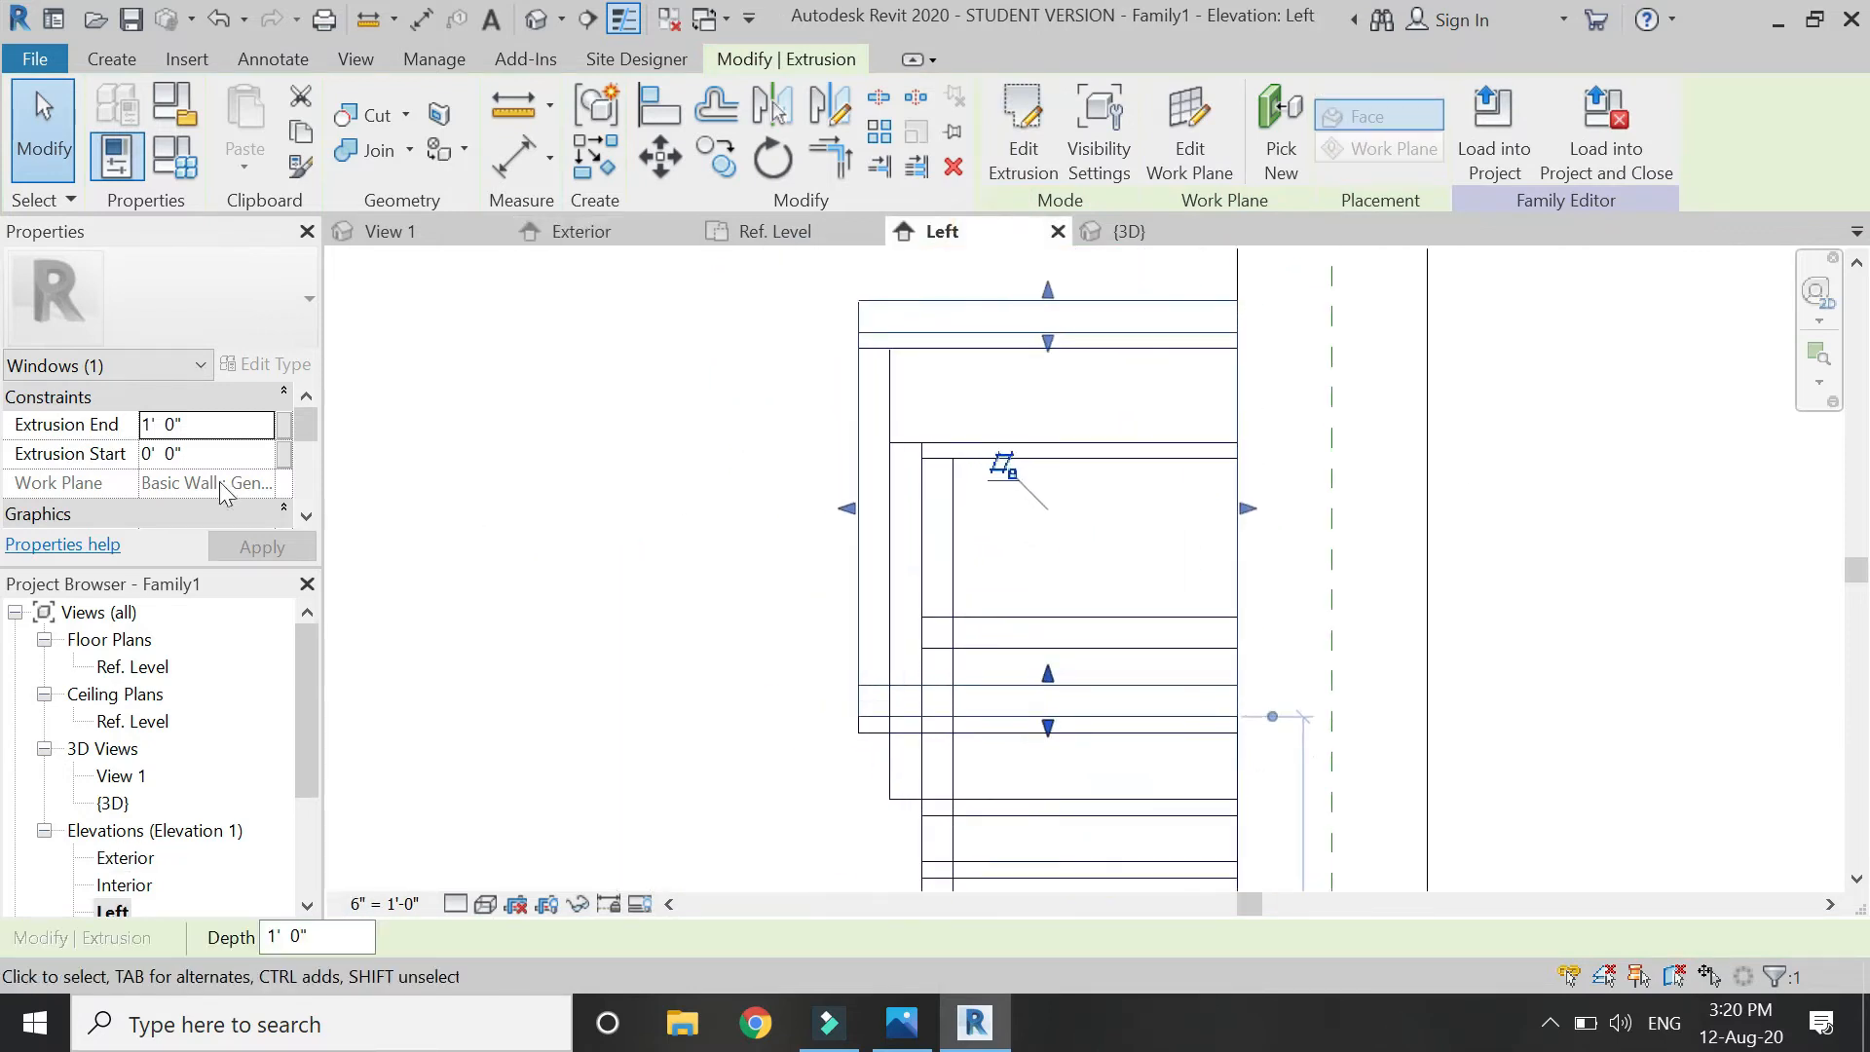
left_click(203, 430)
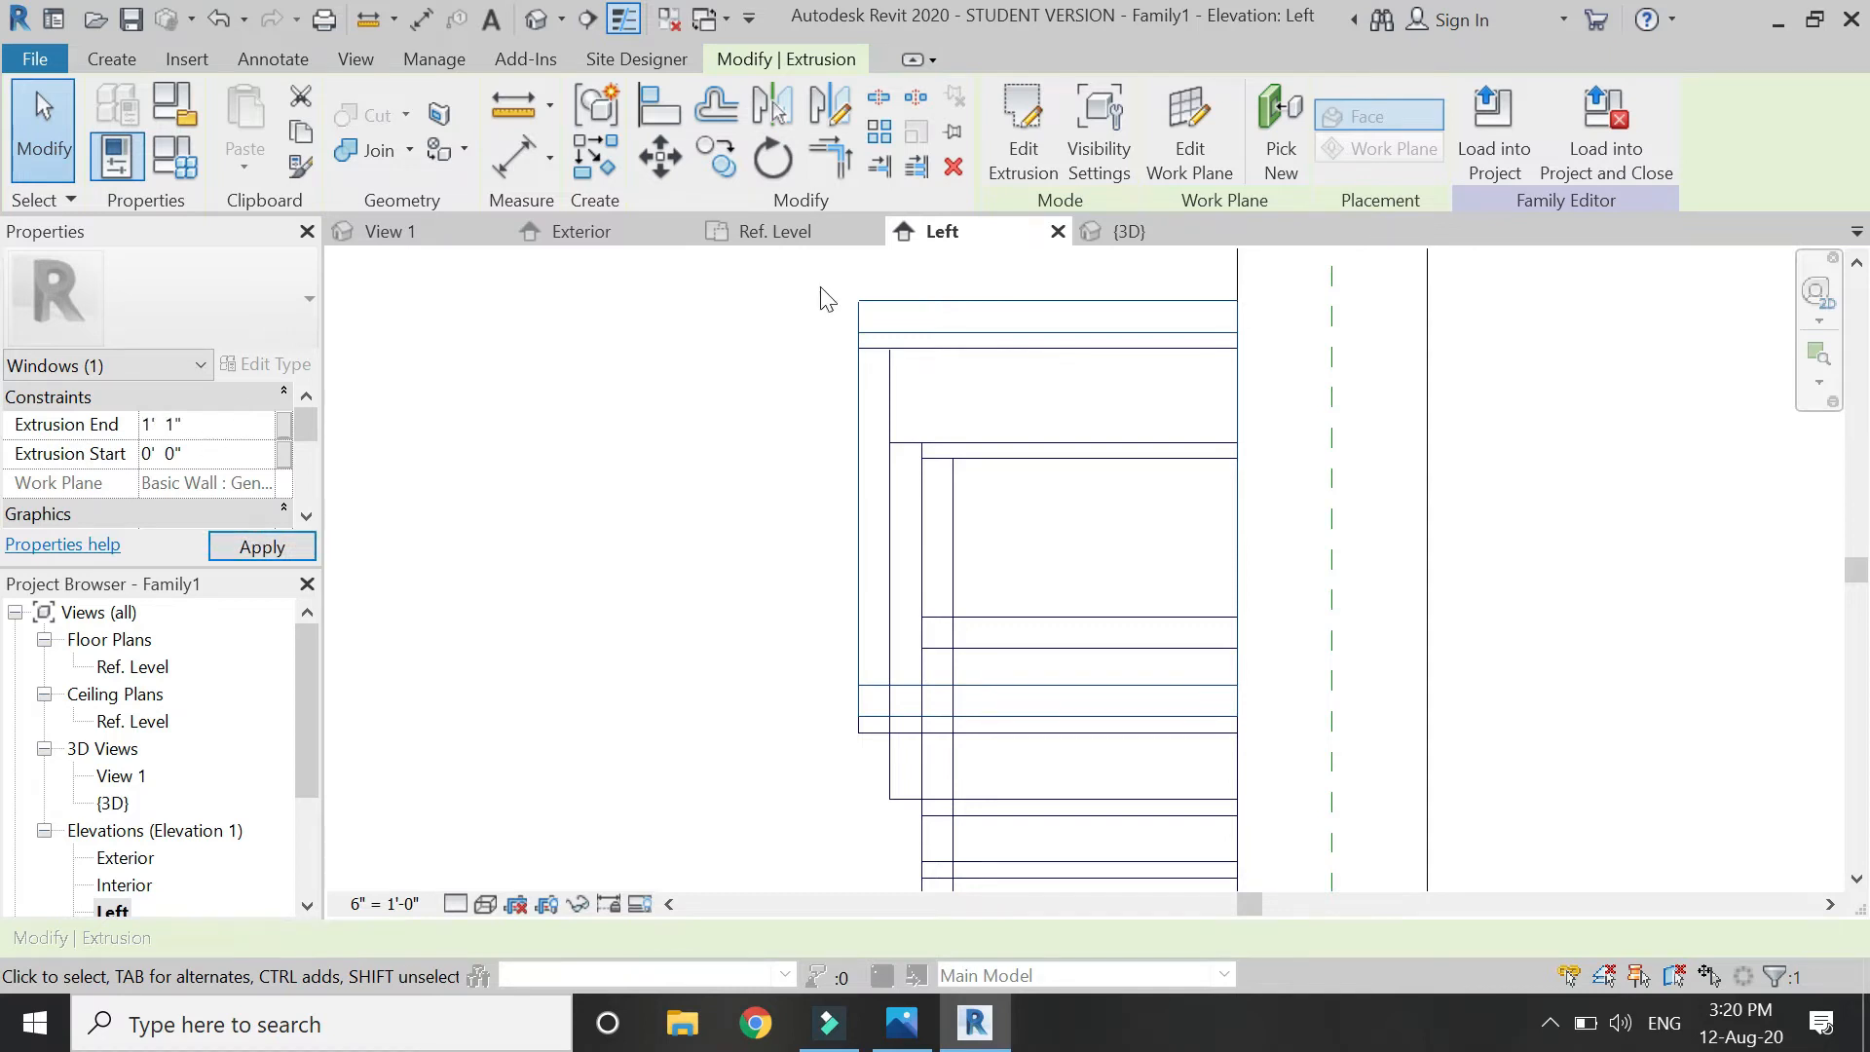
left_click(720, 458)
scroll(718, 438, "down", 2)
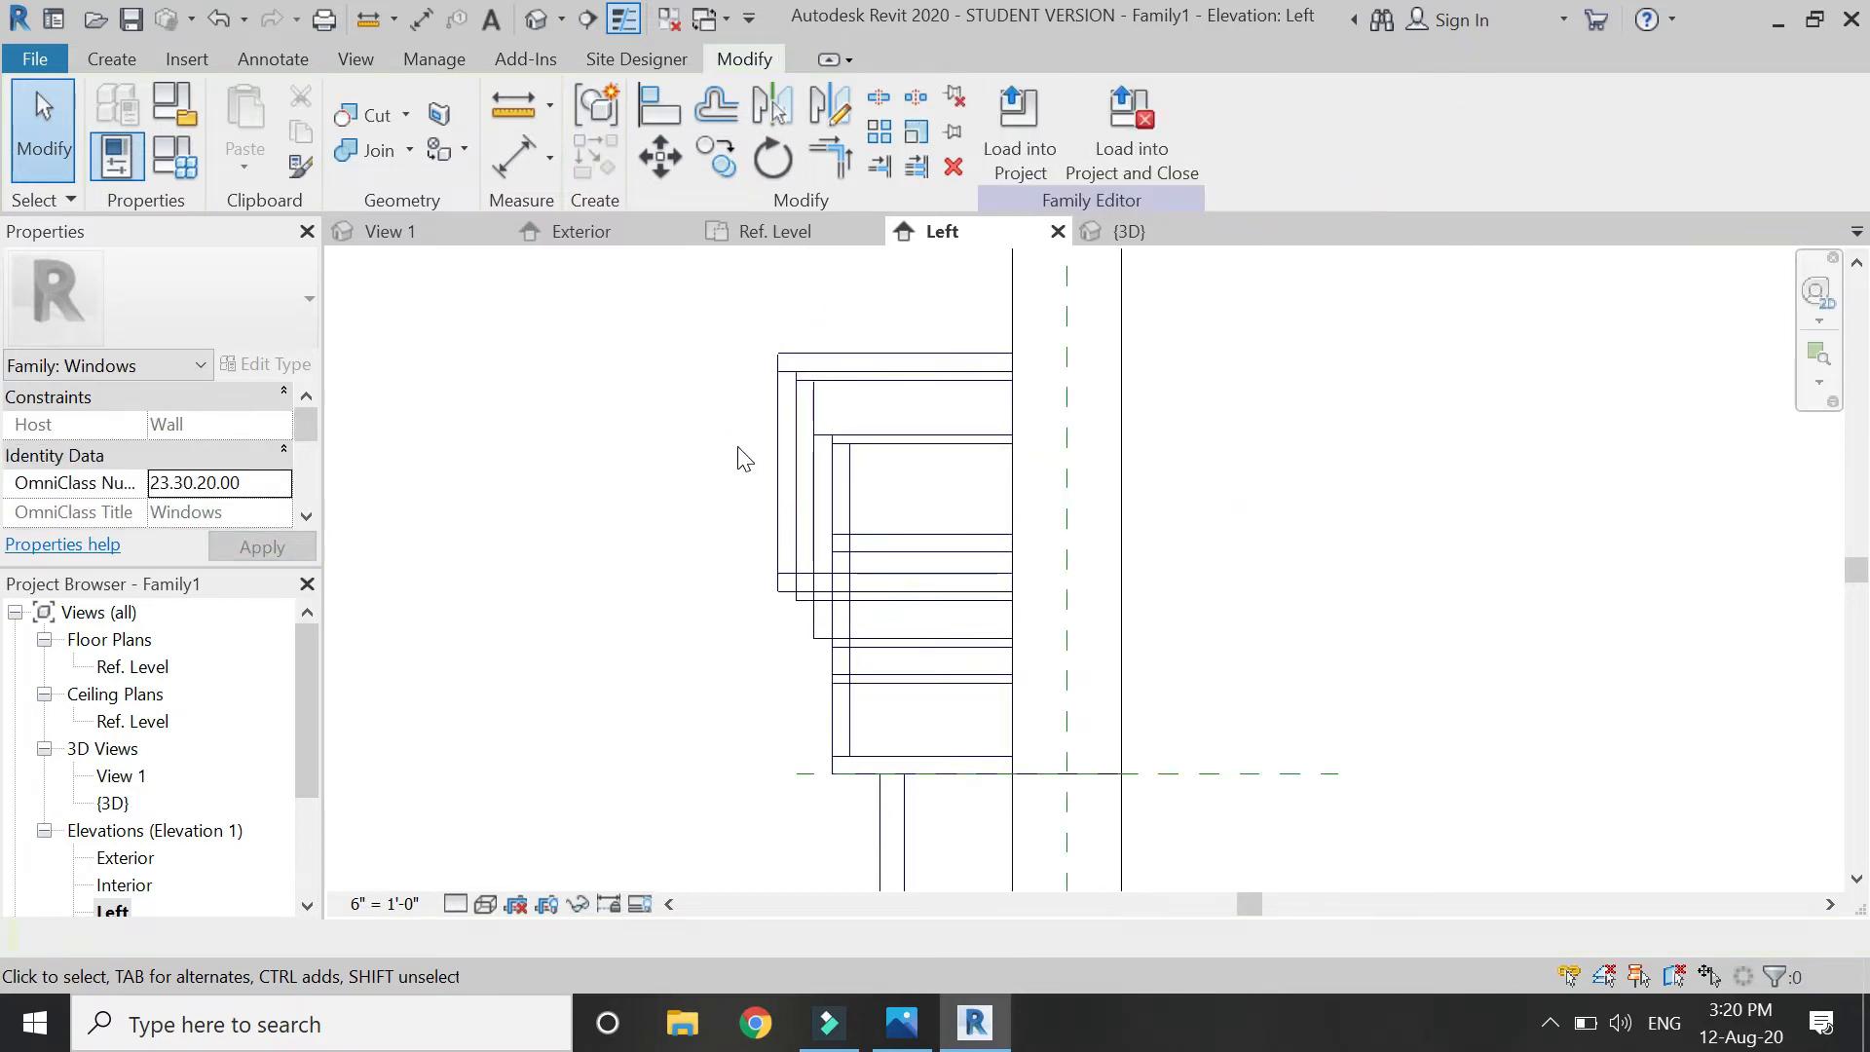
Orbit the window in the default 3D view to inspect the arched head and sill.
left_click(536, 19)
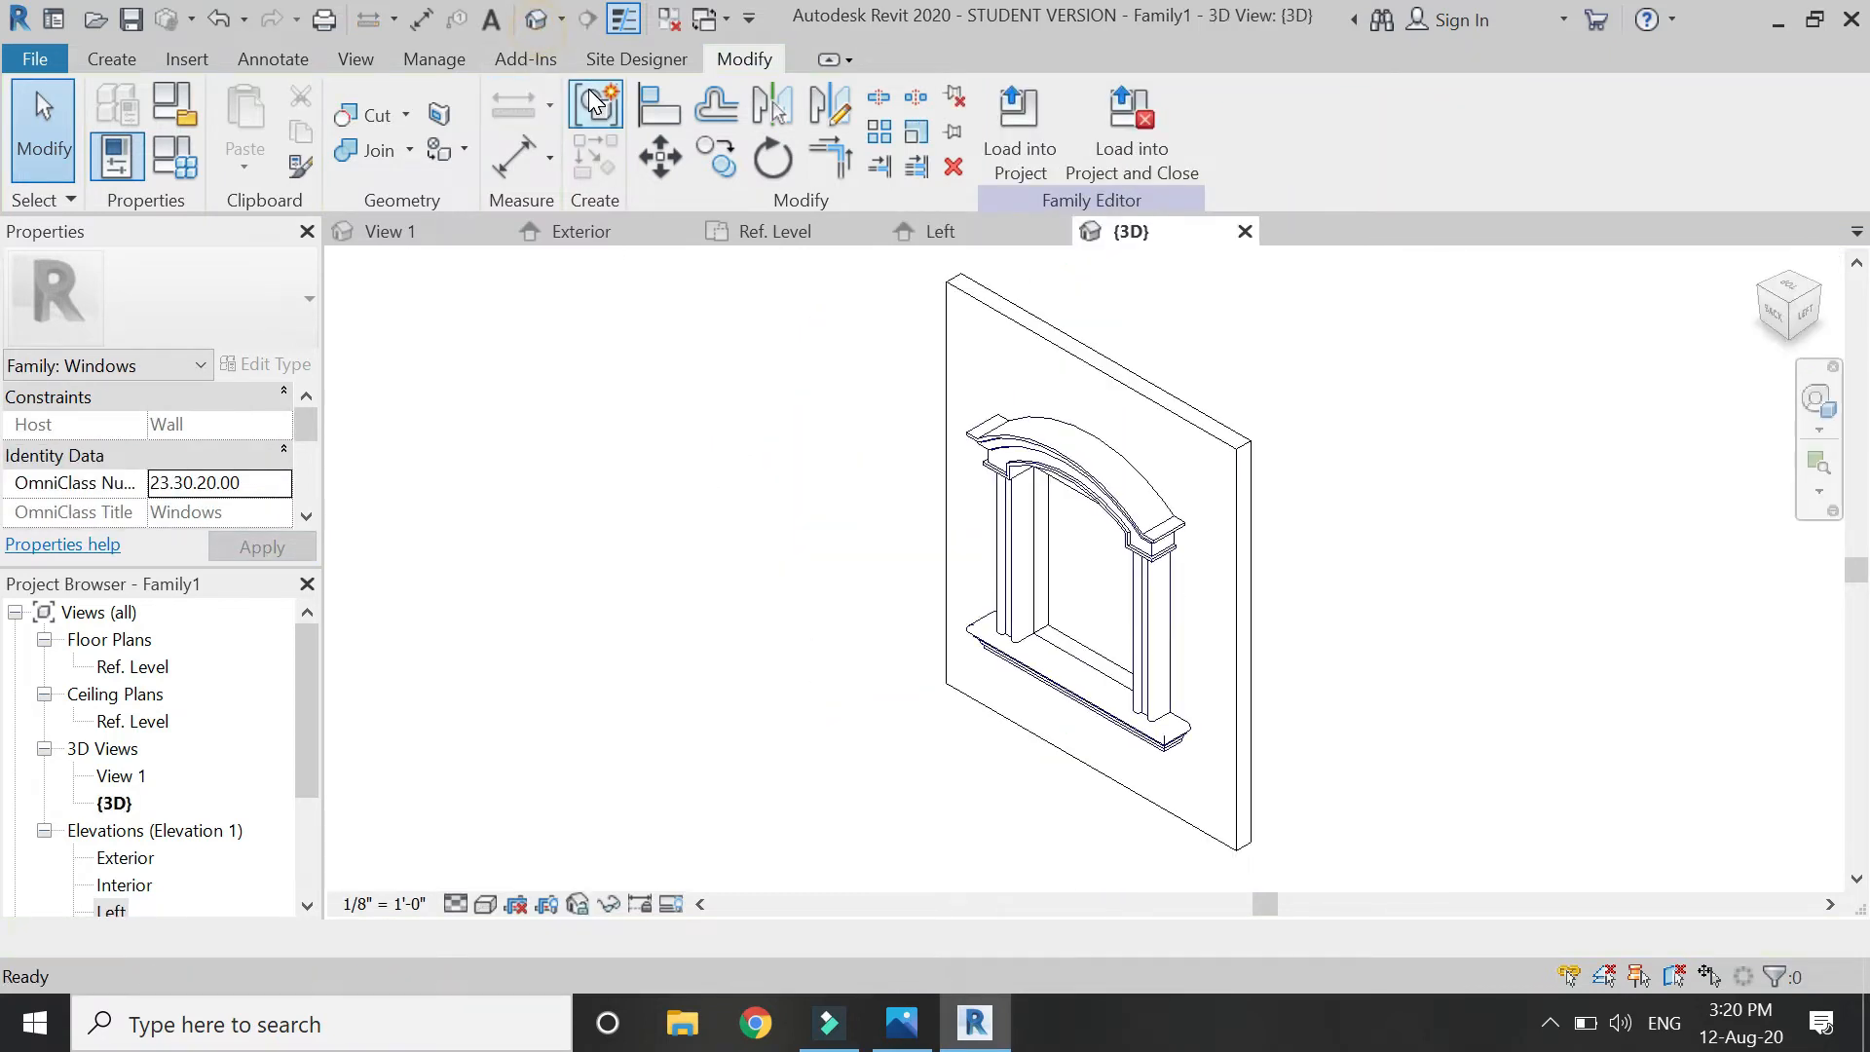
middle_click_drag(1120, 643, 1422, 682, "shift")
left_click(1817, 400)
mouse_move(1072, 648)
left_mouse_down()
mouse_move(1013, 592)
mouse_move(1059, 548)
mouse_move(1256, 555)
mouse_move(1250, 616)
mouse_move(1246, 543)
mouse_move(1539, 511)
mouse_move(1625, 530)
mouse_move(1347, 518)
mouse_move(1096, 567)
mouse_move(1122, 574)
left_mouse_up()
In Family Types, set Height to 6' 0" and apply, then start editing Width.
key("Escape")
left_click(168, 163)
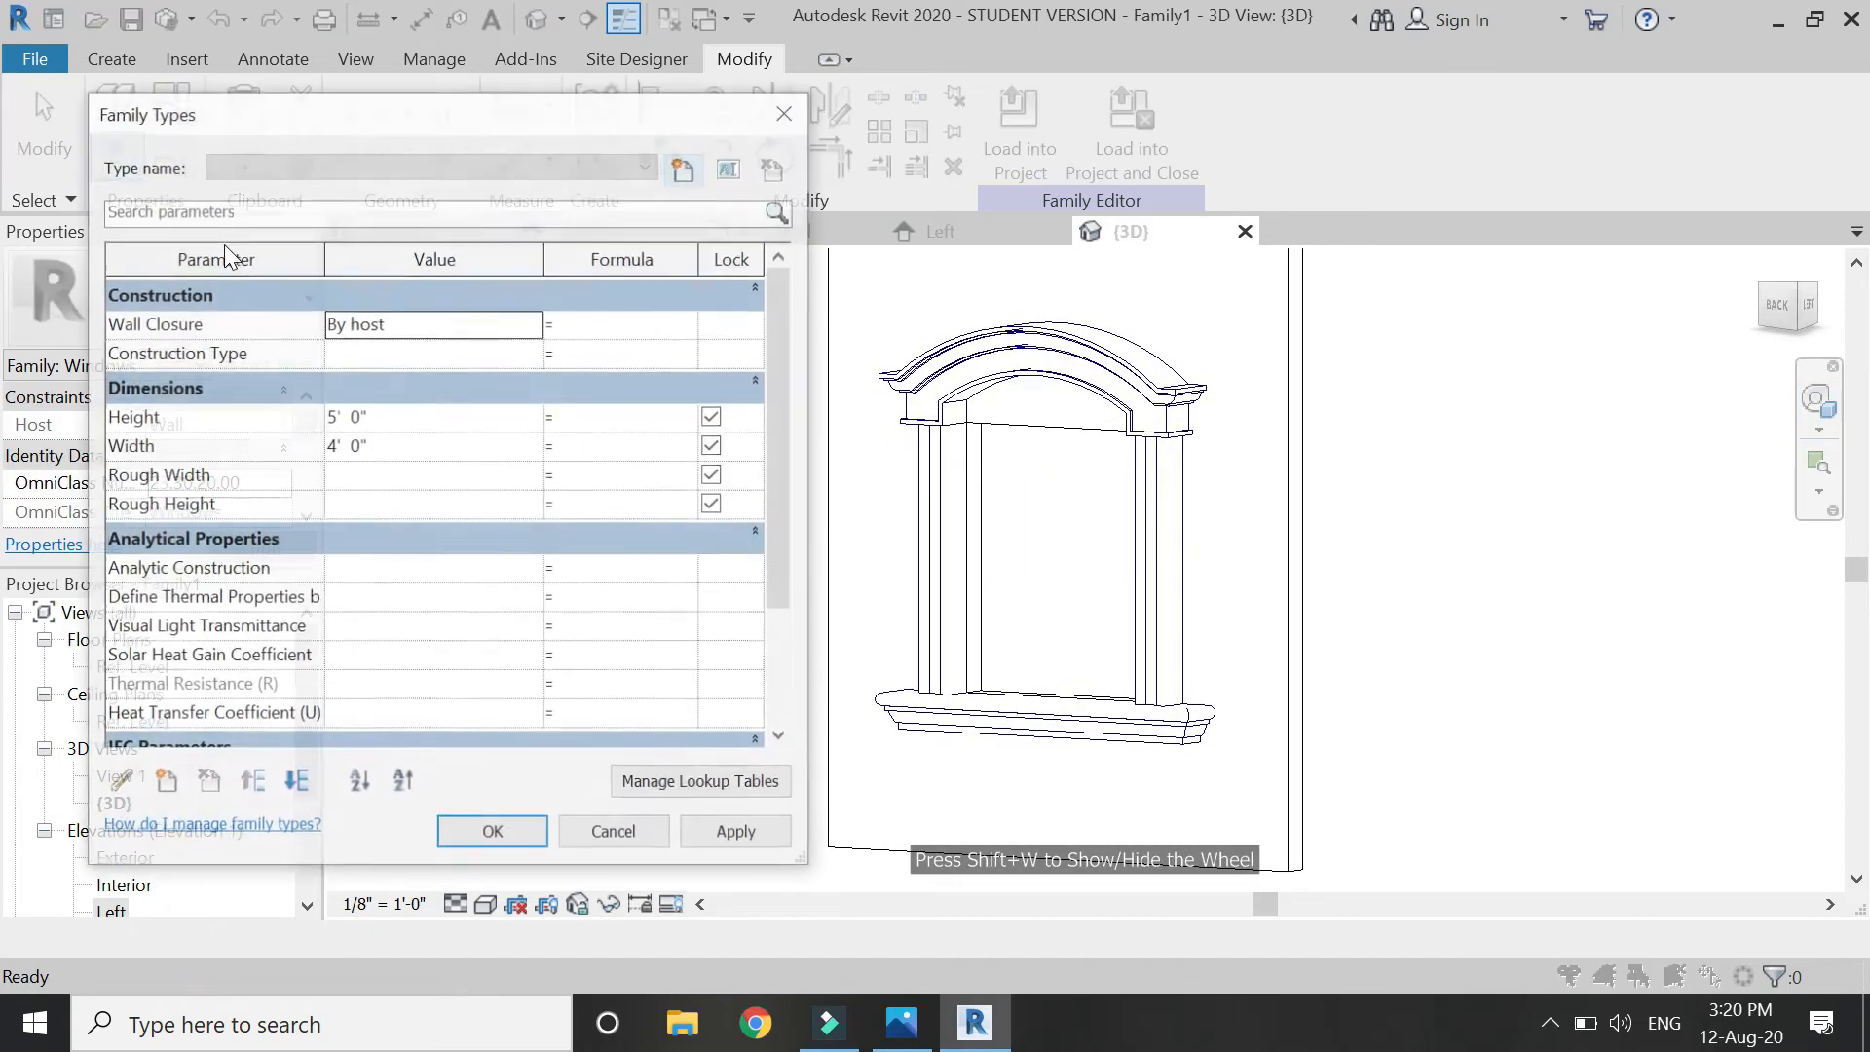
left_click(405, 415)
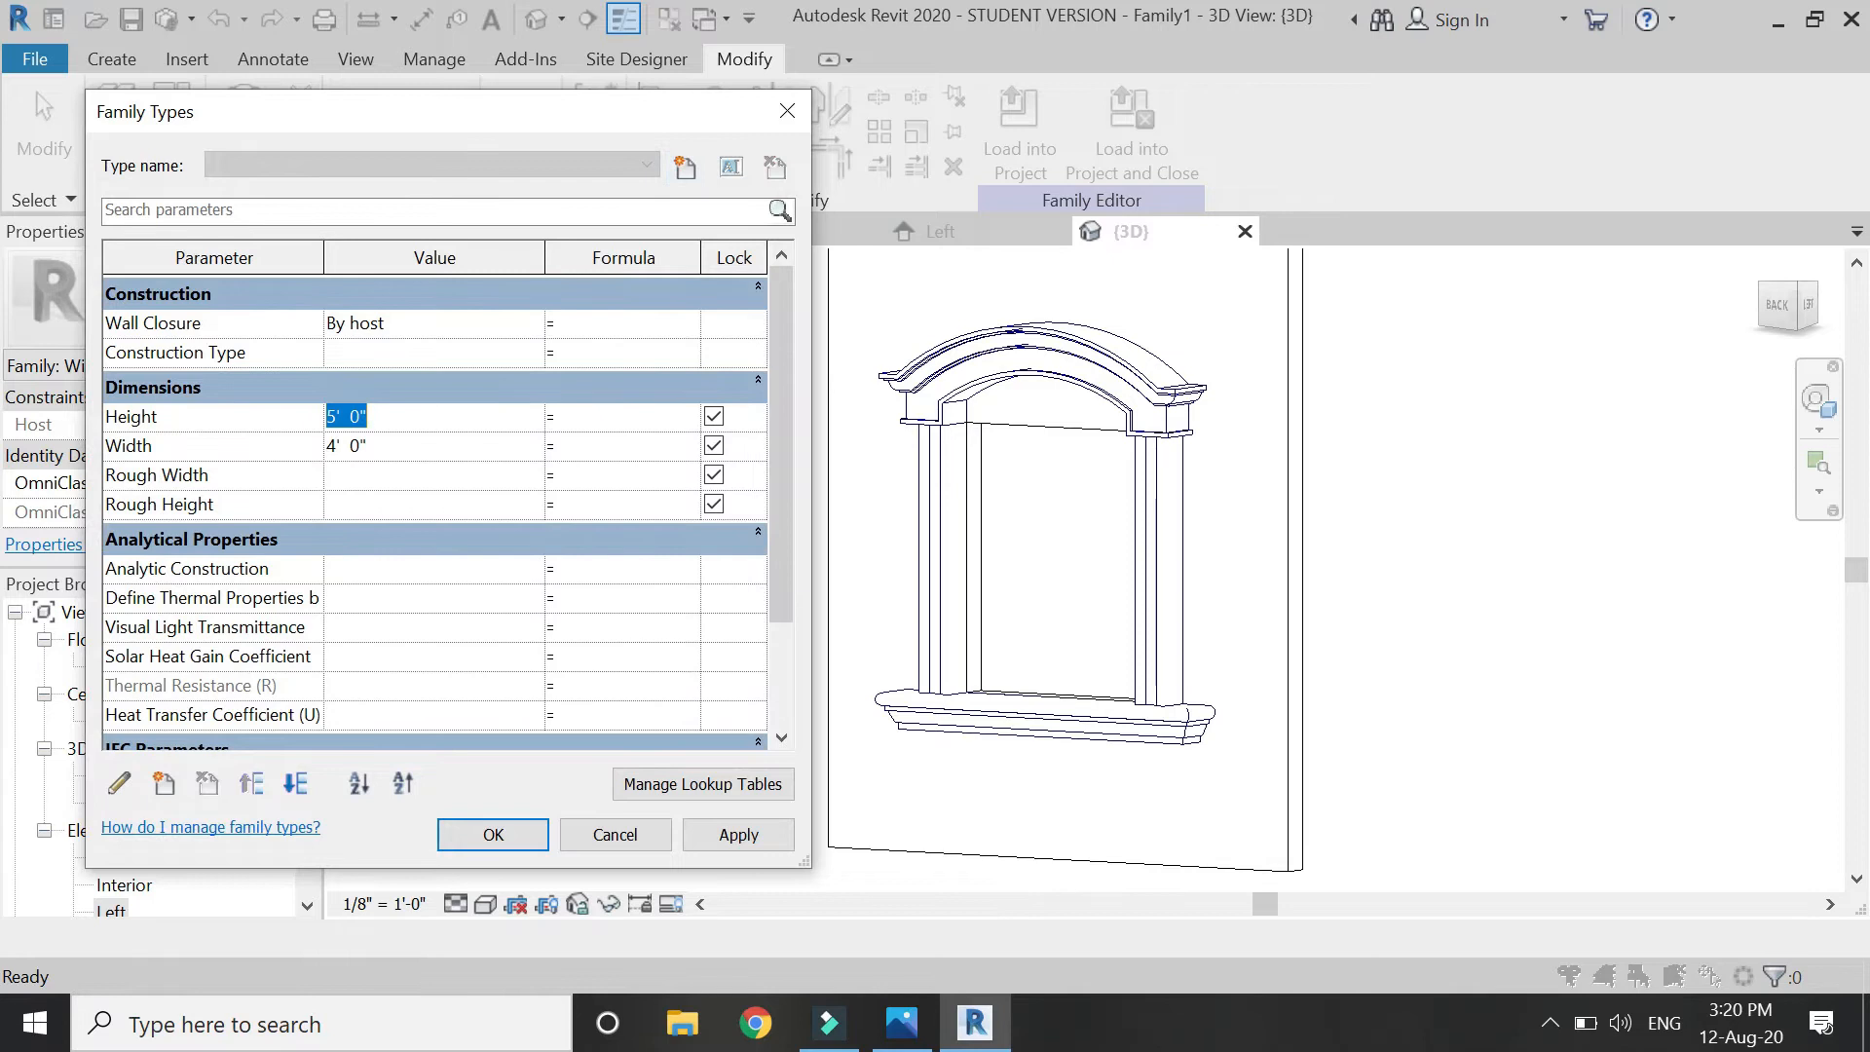
left_click(718, 837)
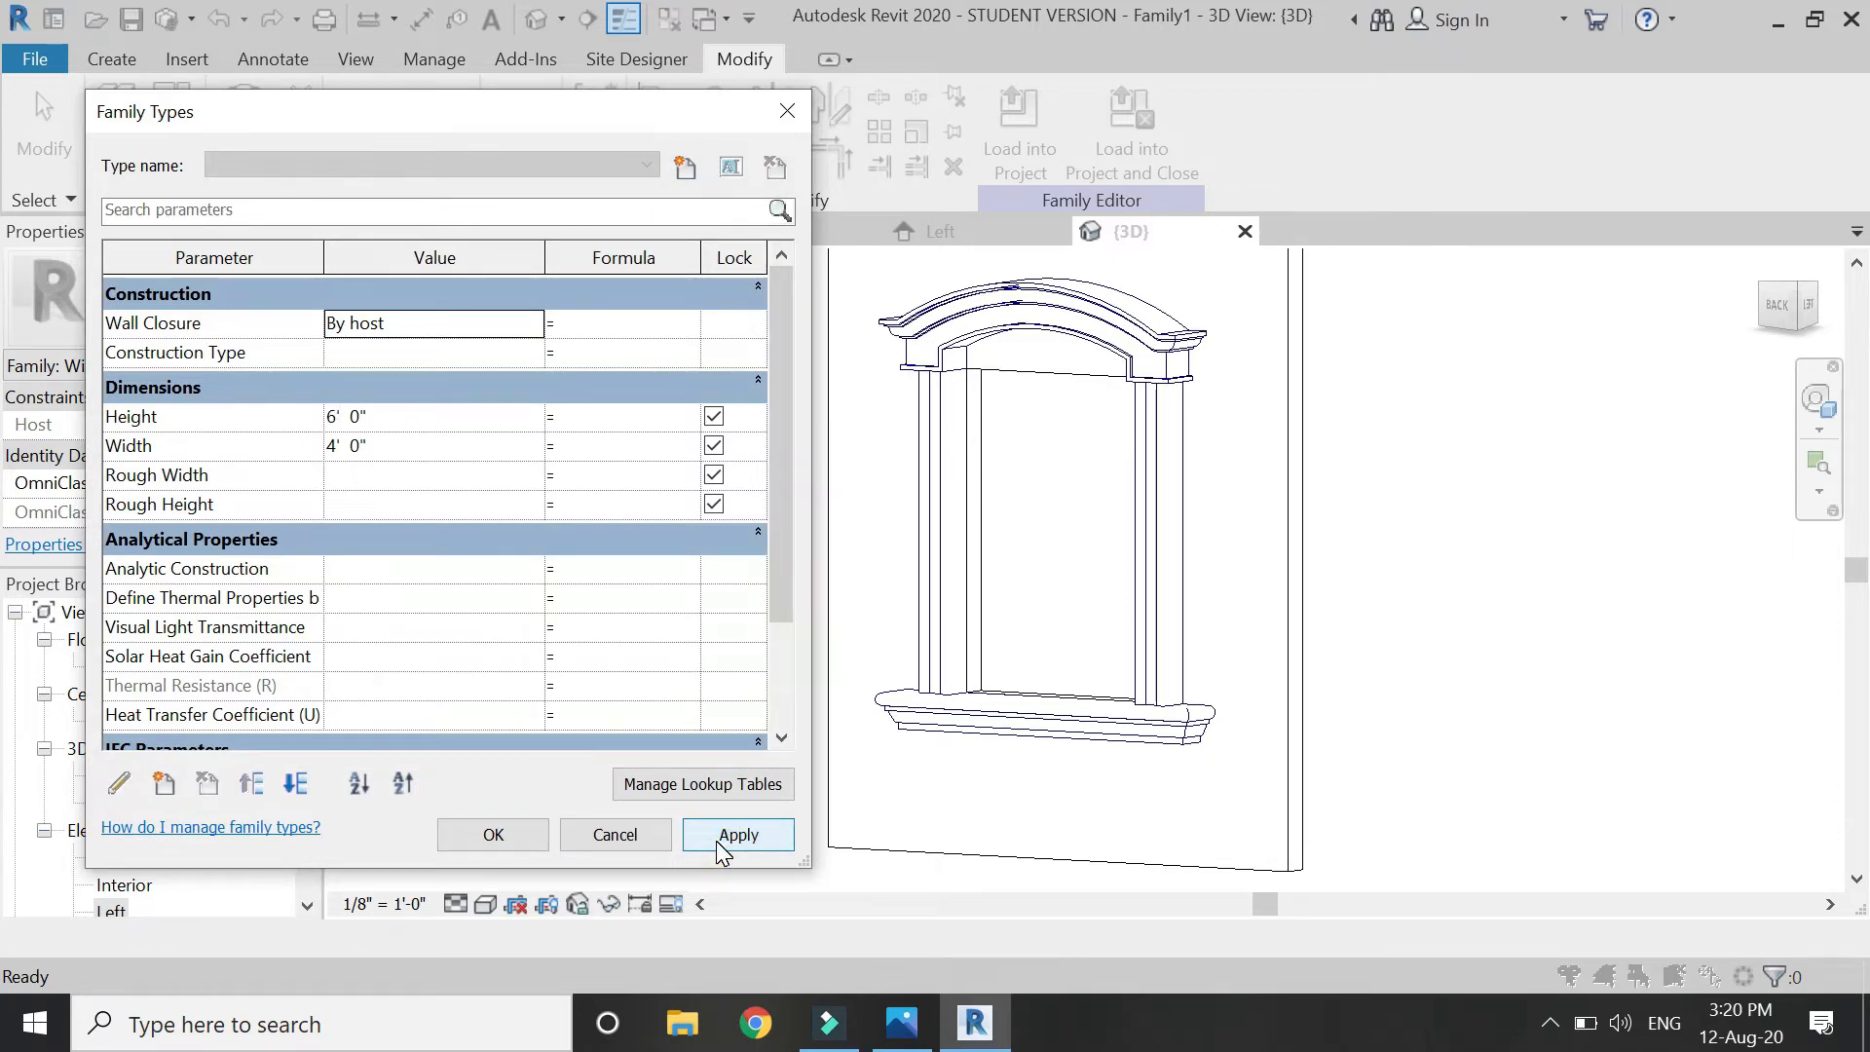
left_click(433, 441)
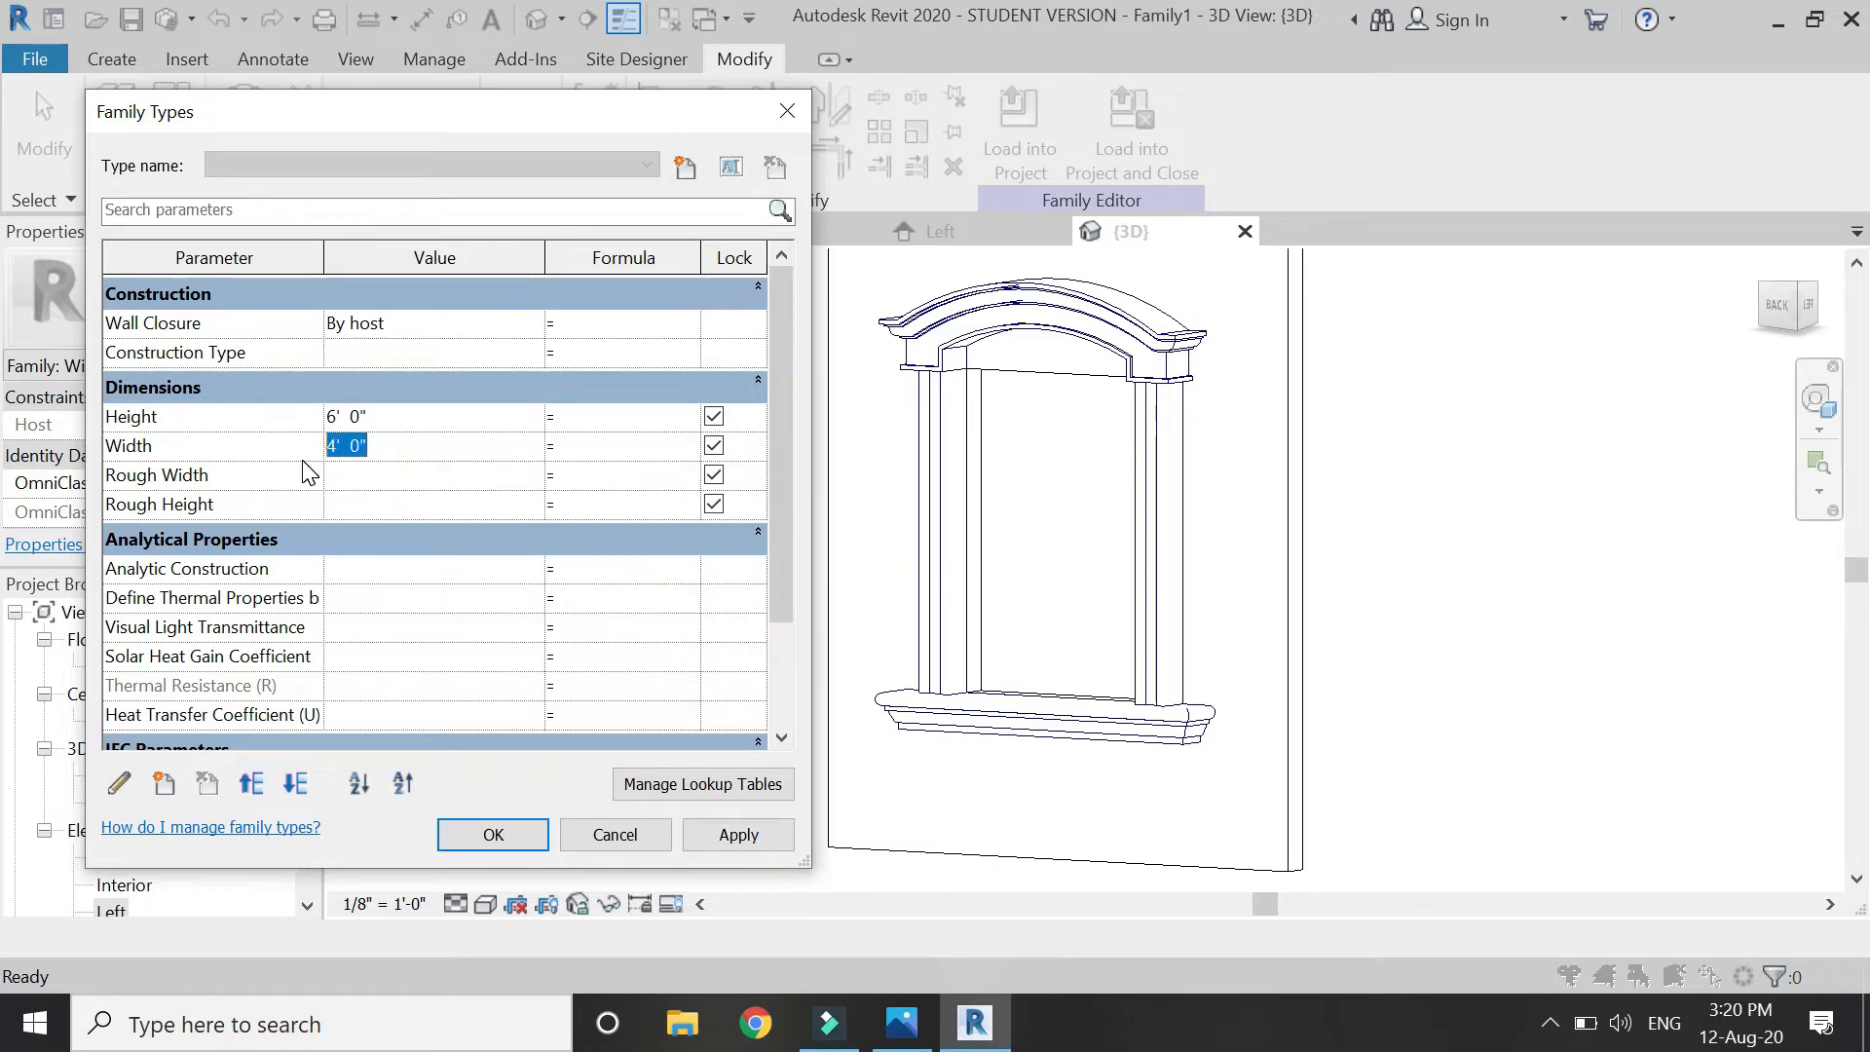
Apply the 6' 0" width, close Family Types and save the family.
left_click(738, 836)
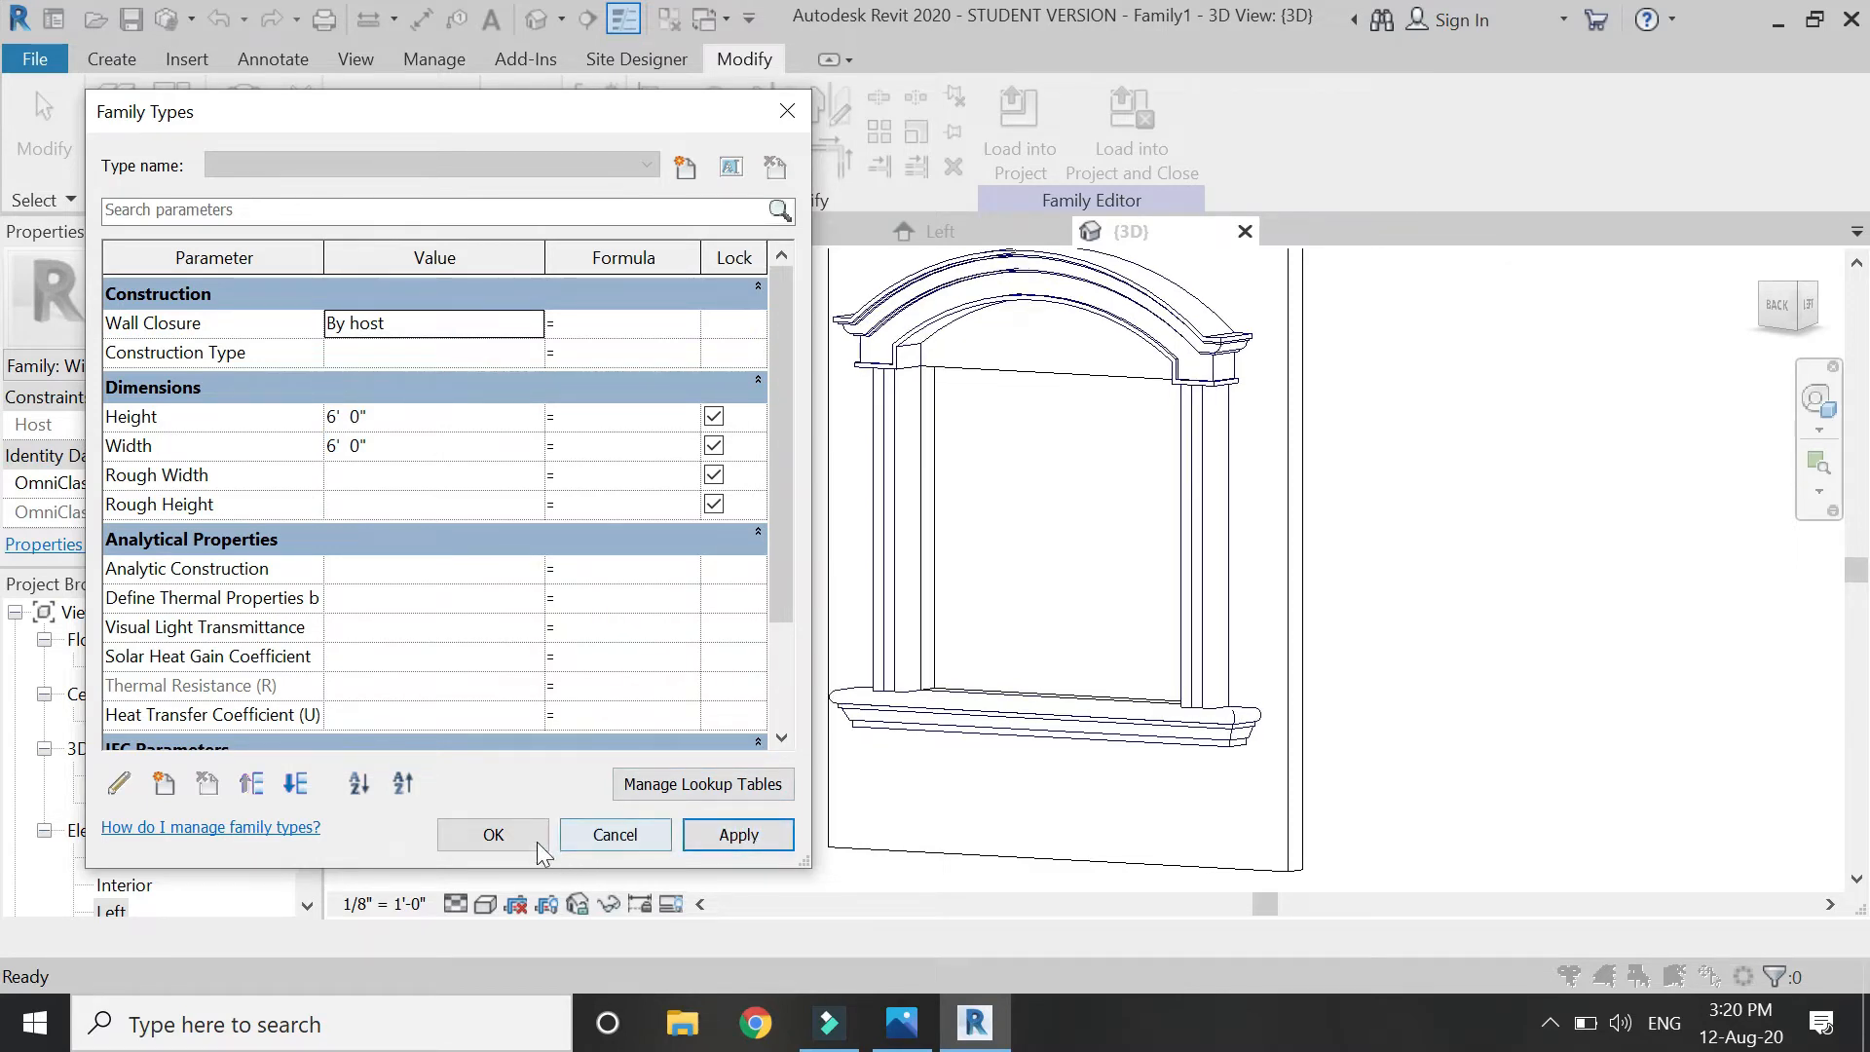
left_click(494, 835)
key("ctrl+s")
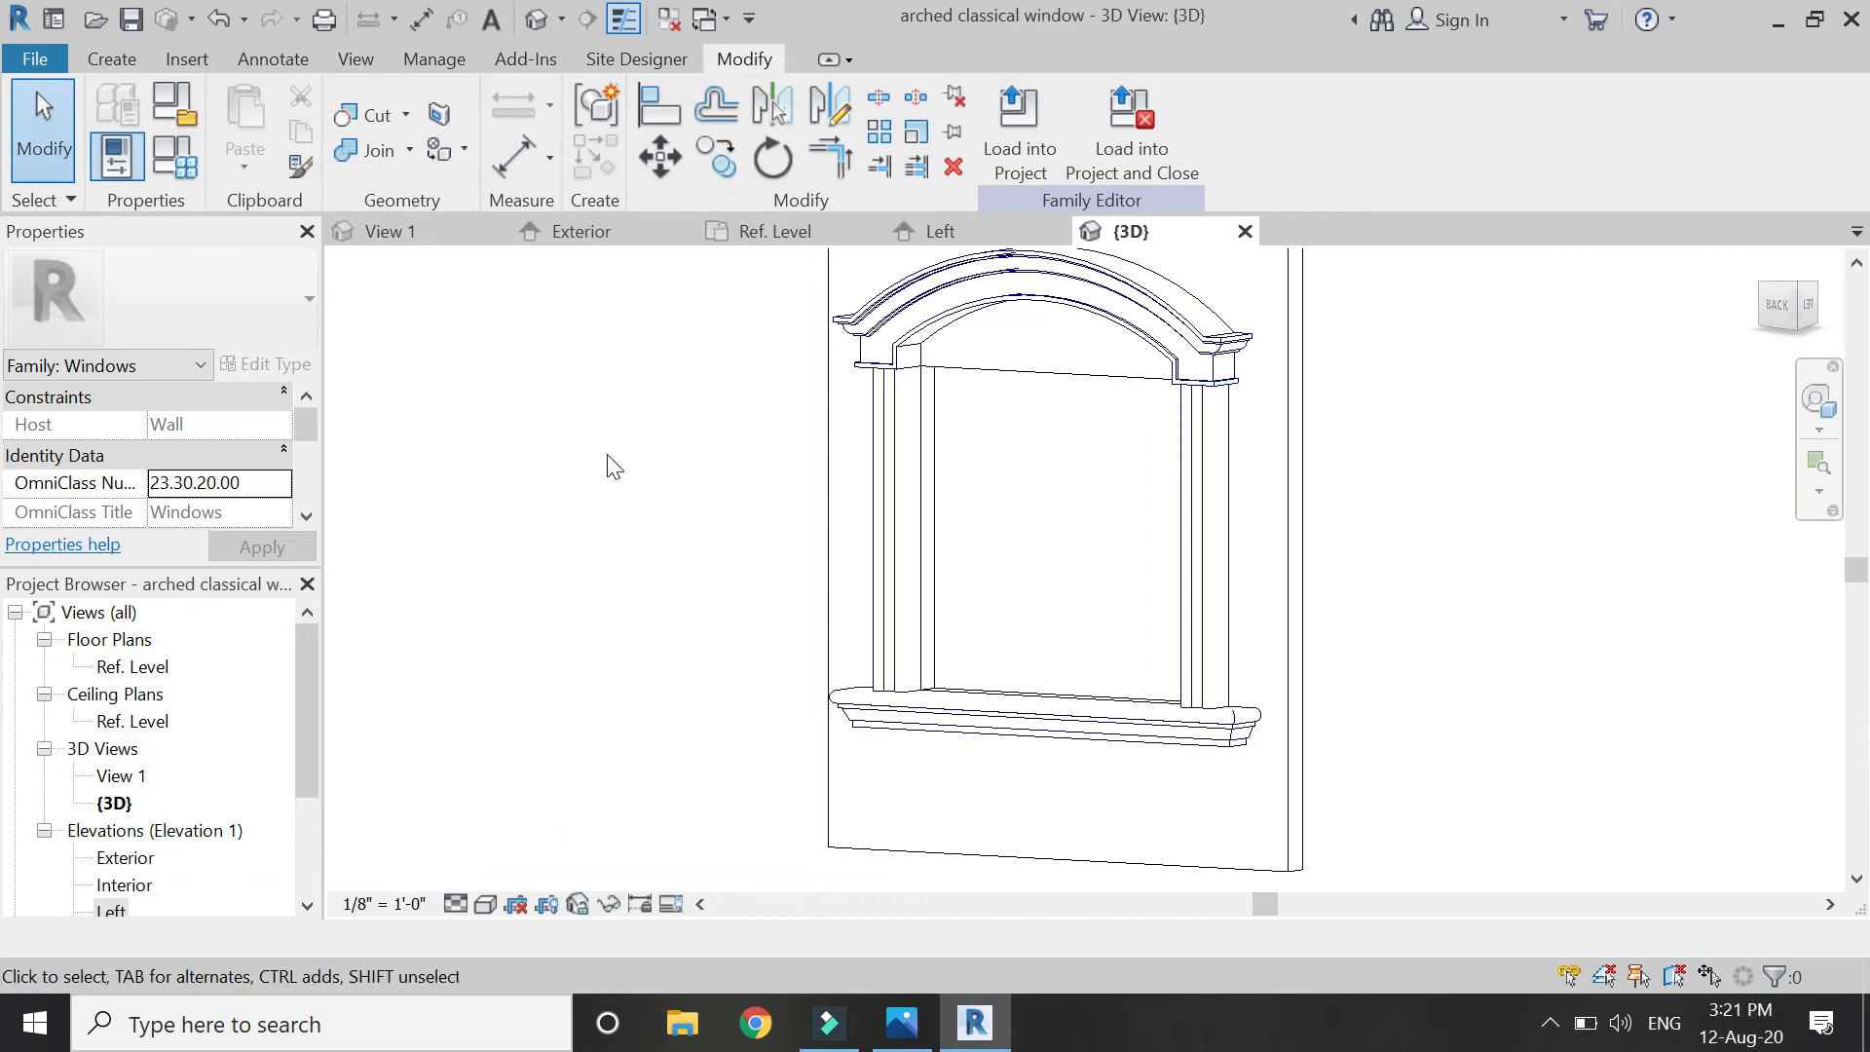
Pass through the Ref. Level plan and show the whole window in the Exterior elevation.
left_click(774, 234)
scroll(739, 451, "down", 3)
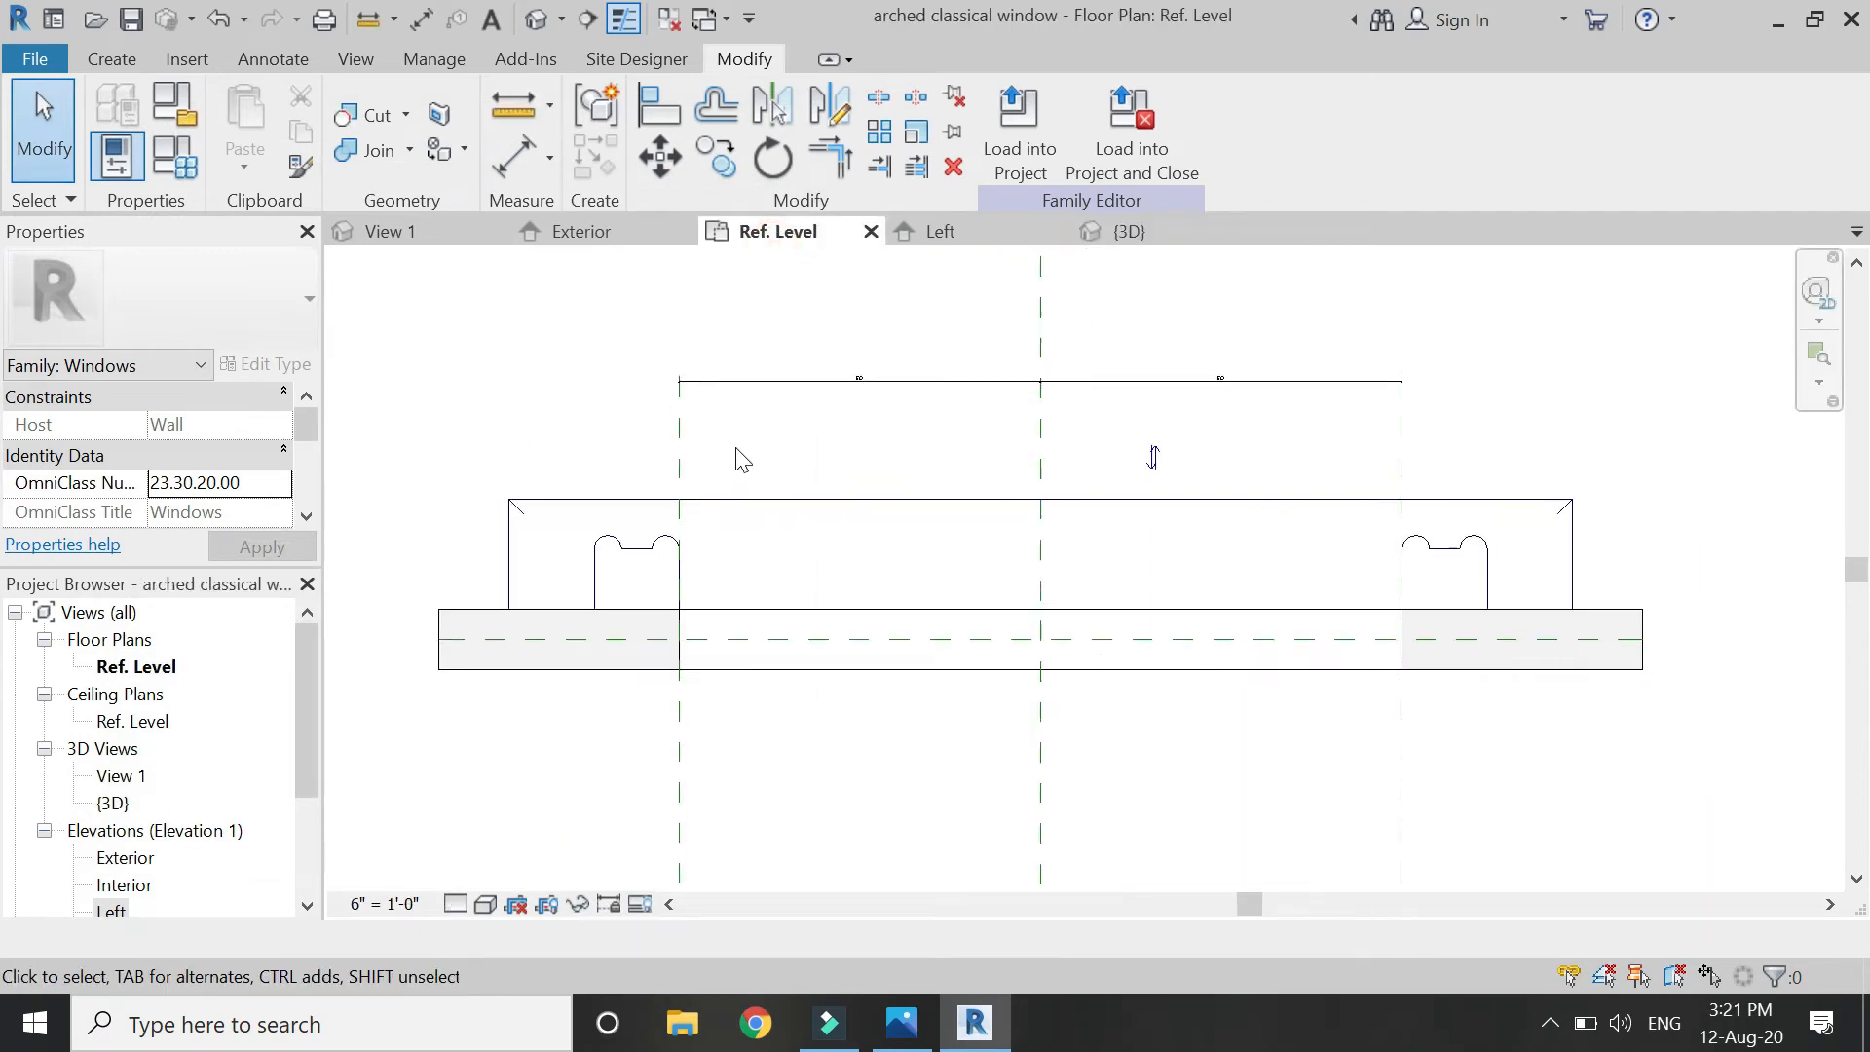
left_click(584, 232)
scroll(699, 354, "down", 4)
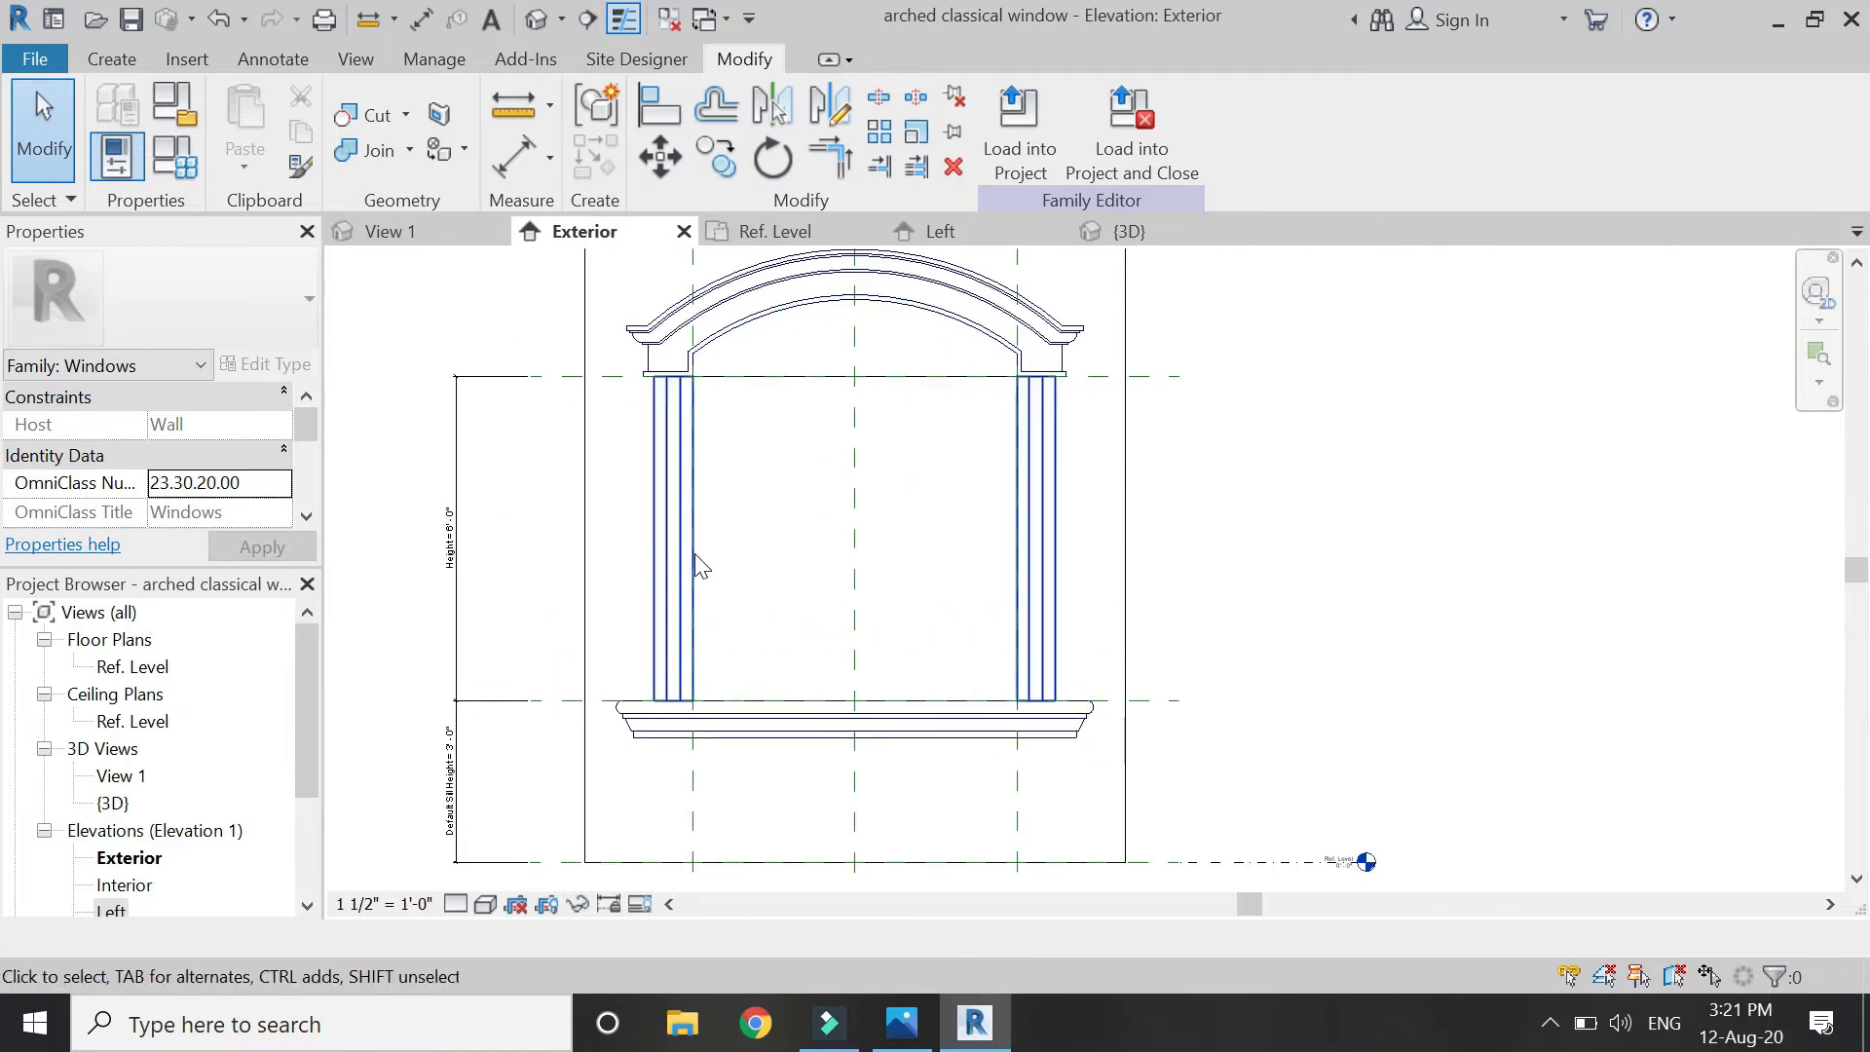
left_click(109, 60)
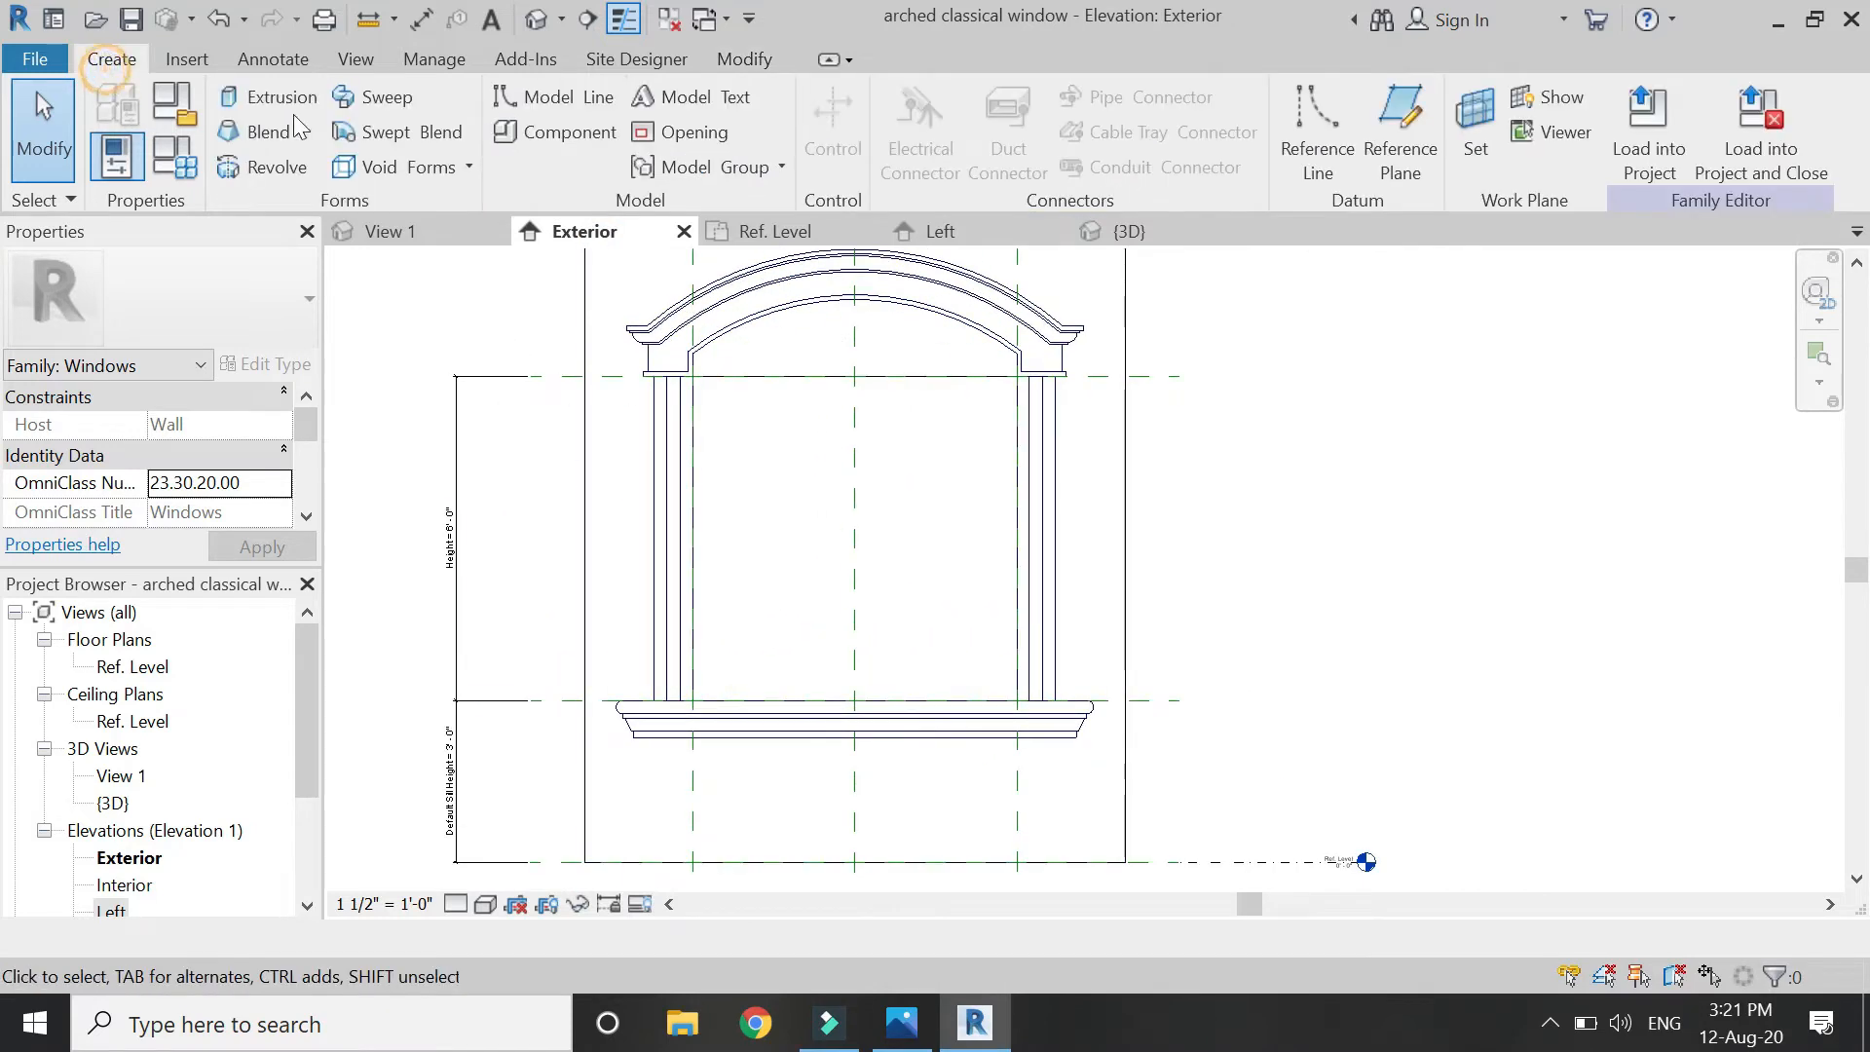
Start a sweep path sketch on the Reference Plane: Center (Front/Back) work plane.
left_click(363, 90)
left_click(1286, 119)
left_click(1271, 117)
left_click(1327, 473)
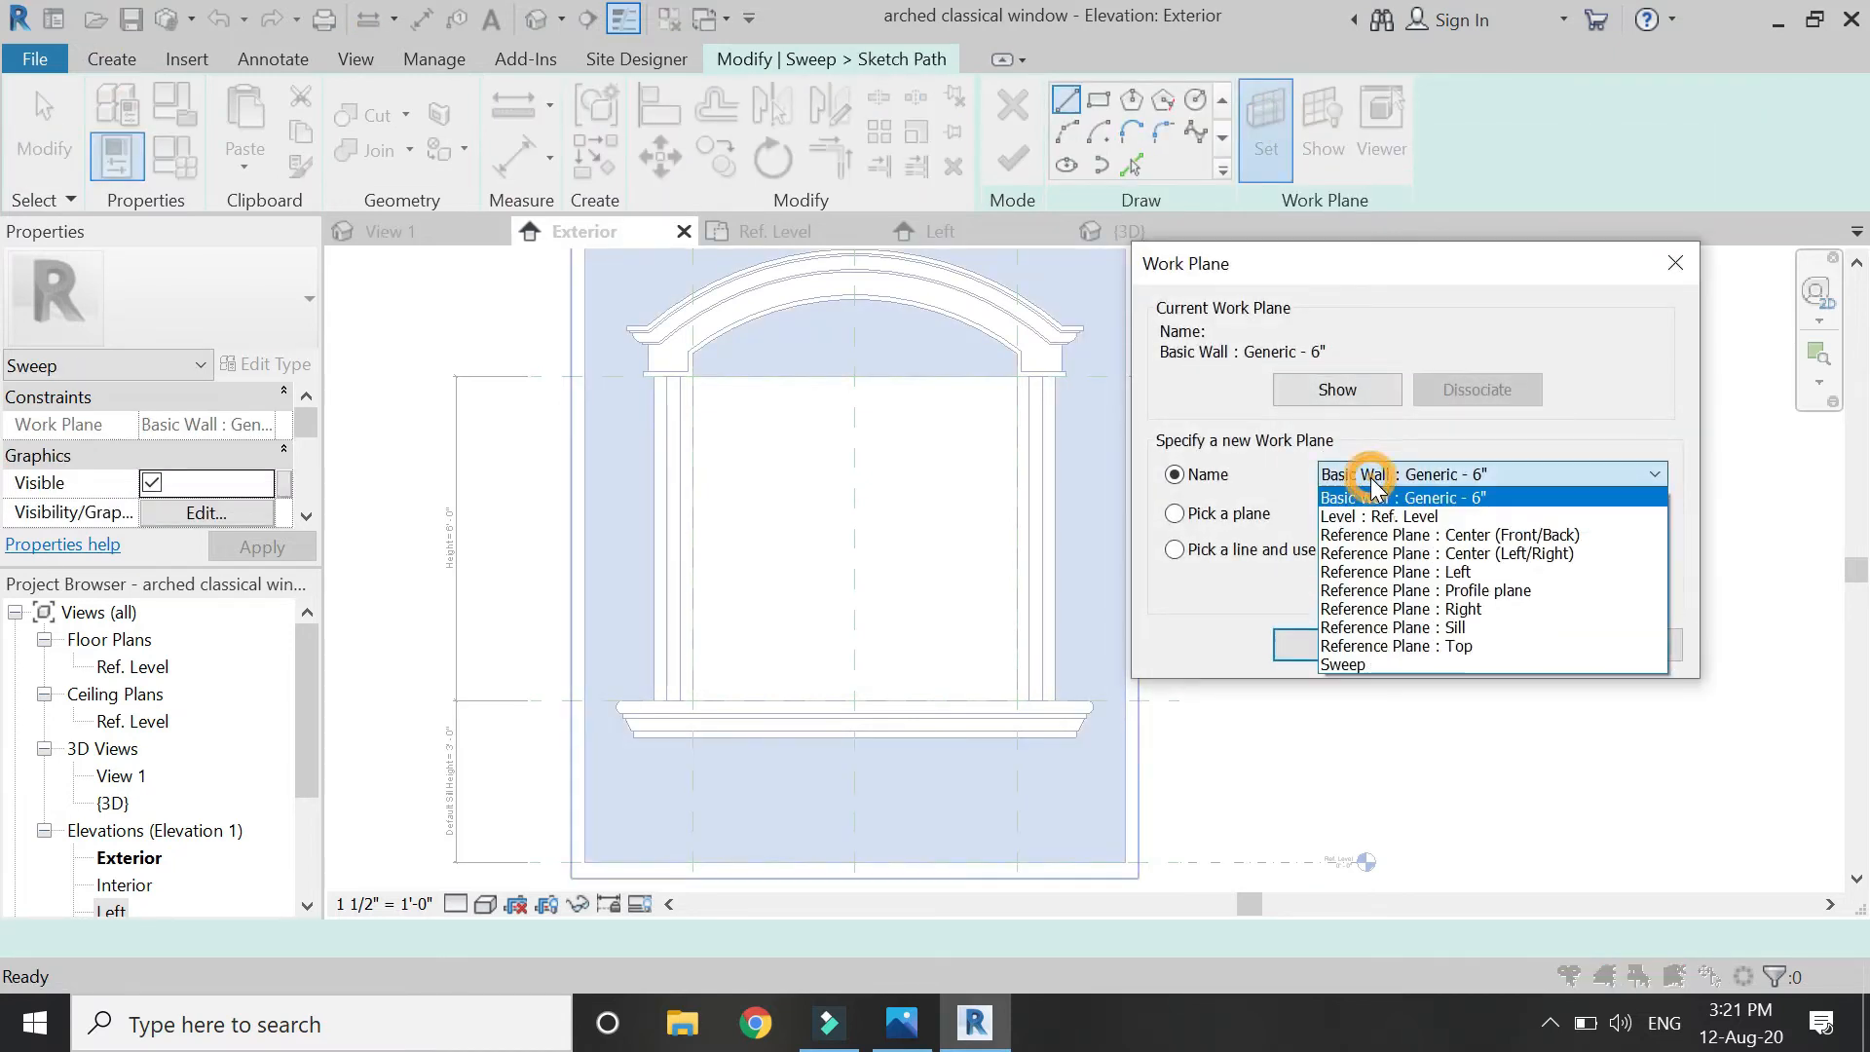
left_click(1402, 542)
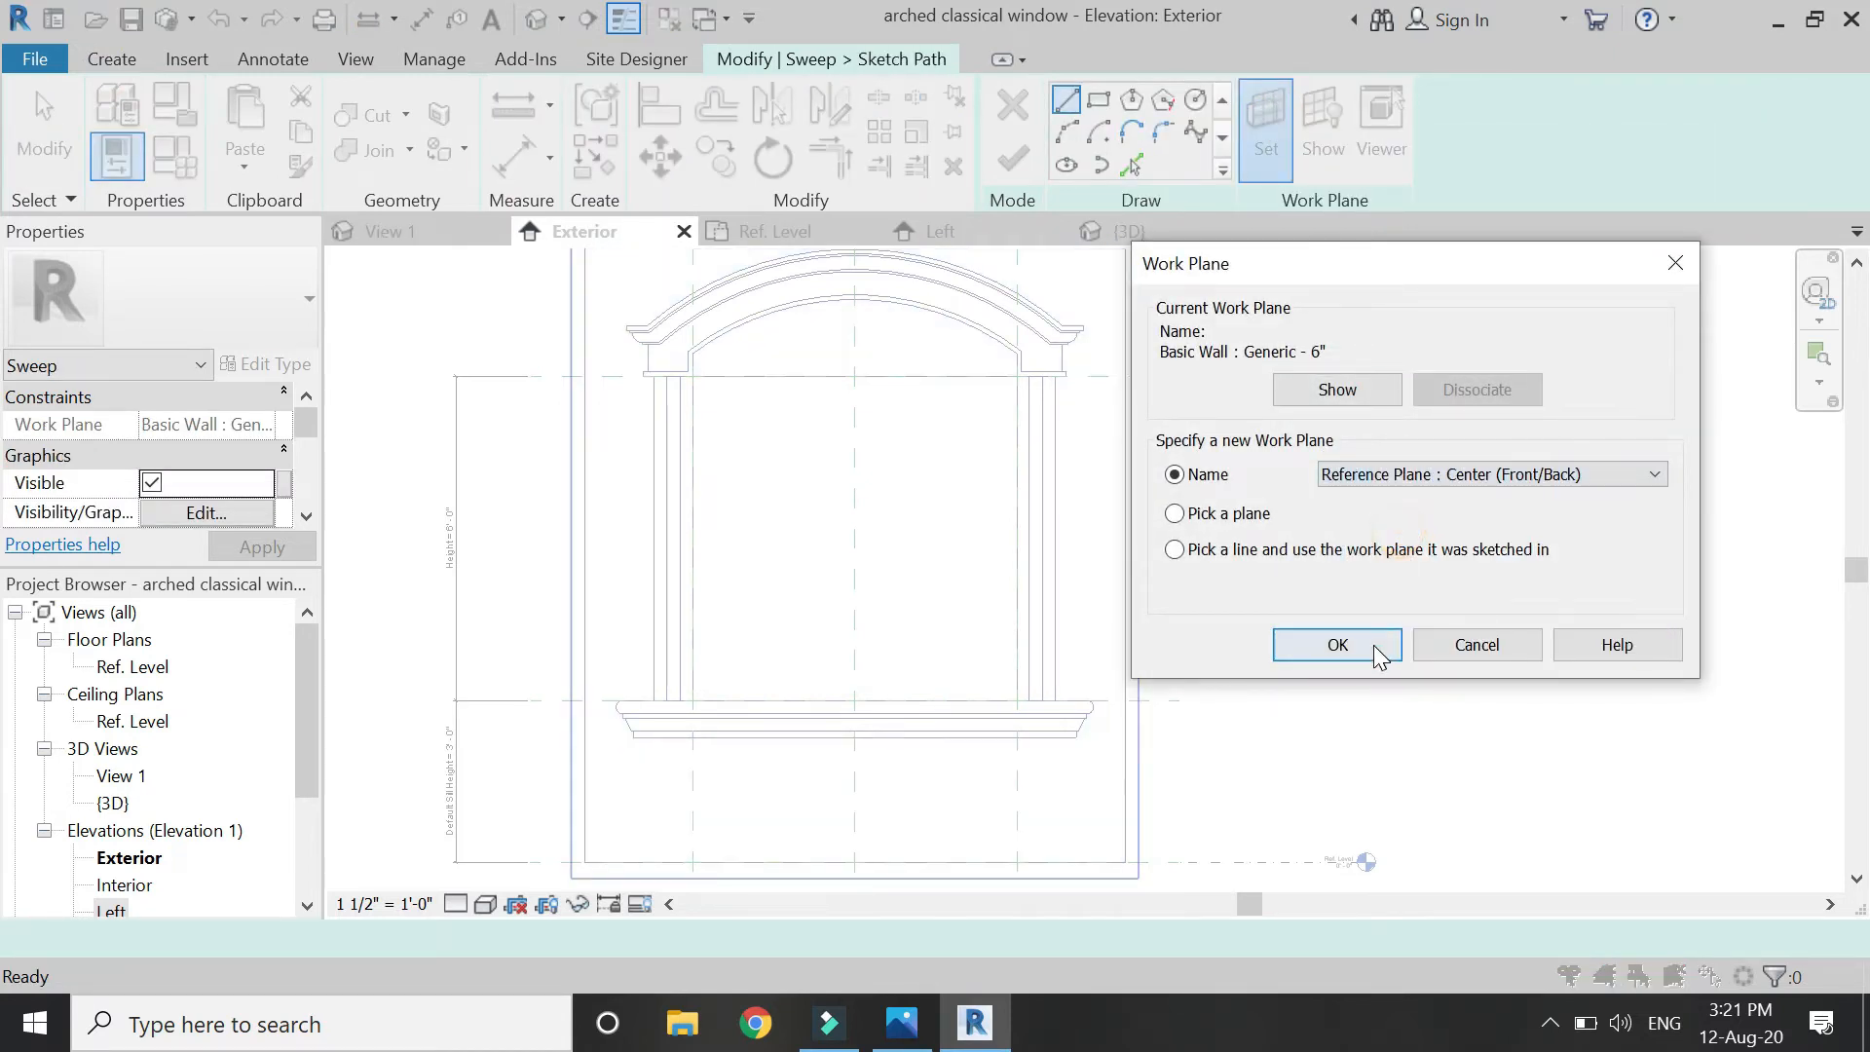
left_click(1377, 647)
Draw a rectangular path from the opening's top to the sill, locked to the sill, with the profile plane on the left segment.
left_click(1098, 100)
left_click(692, 376)
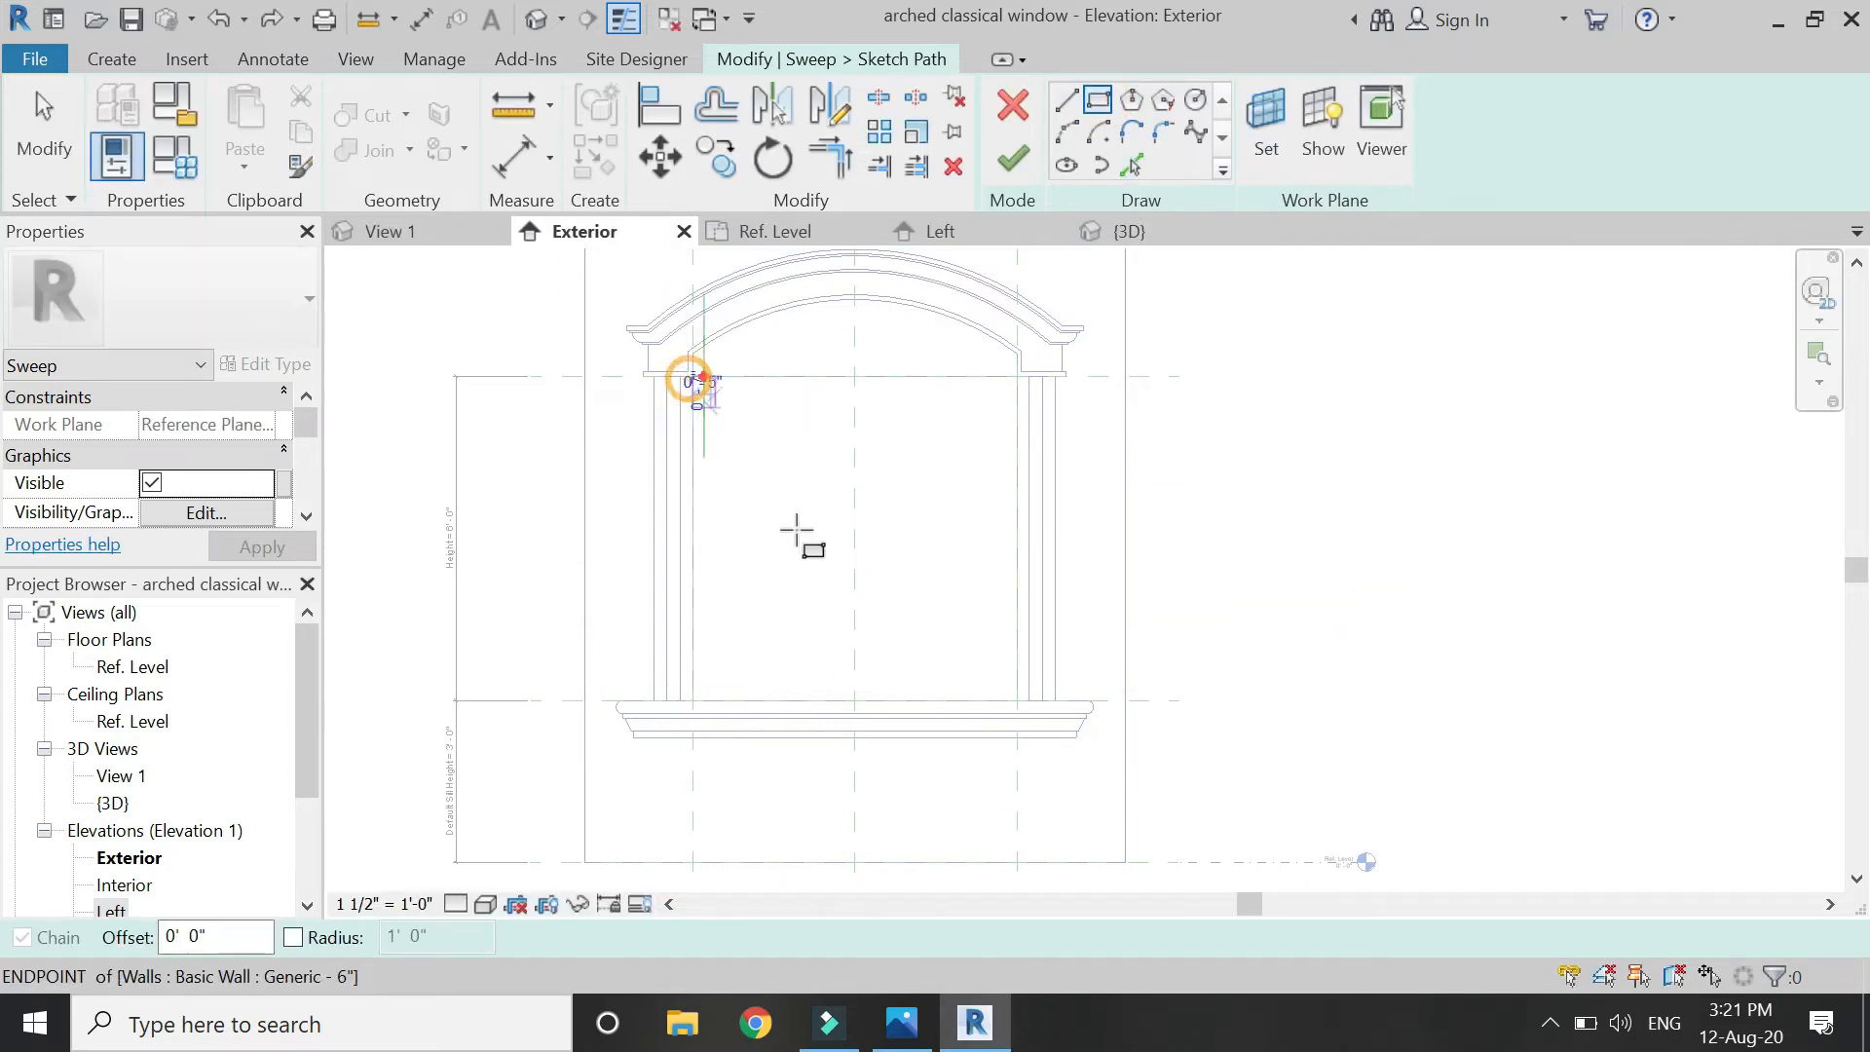
left_click(1017, 699)
left_click(882, 732)
key("Escape")
key("Escape")
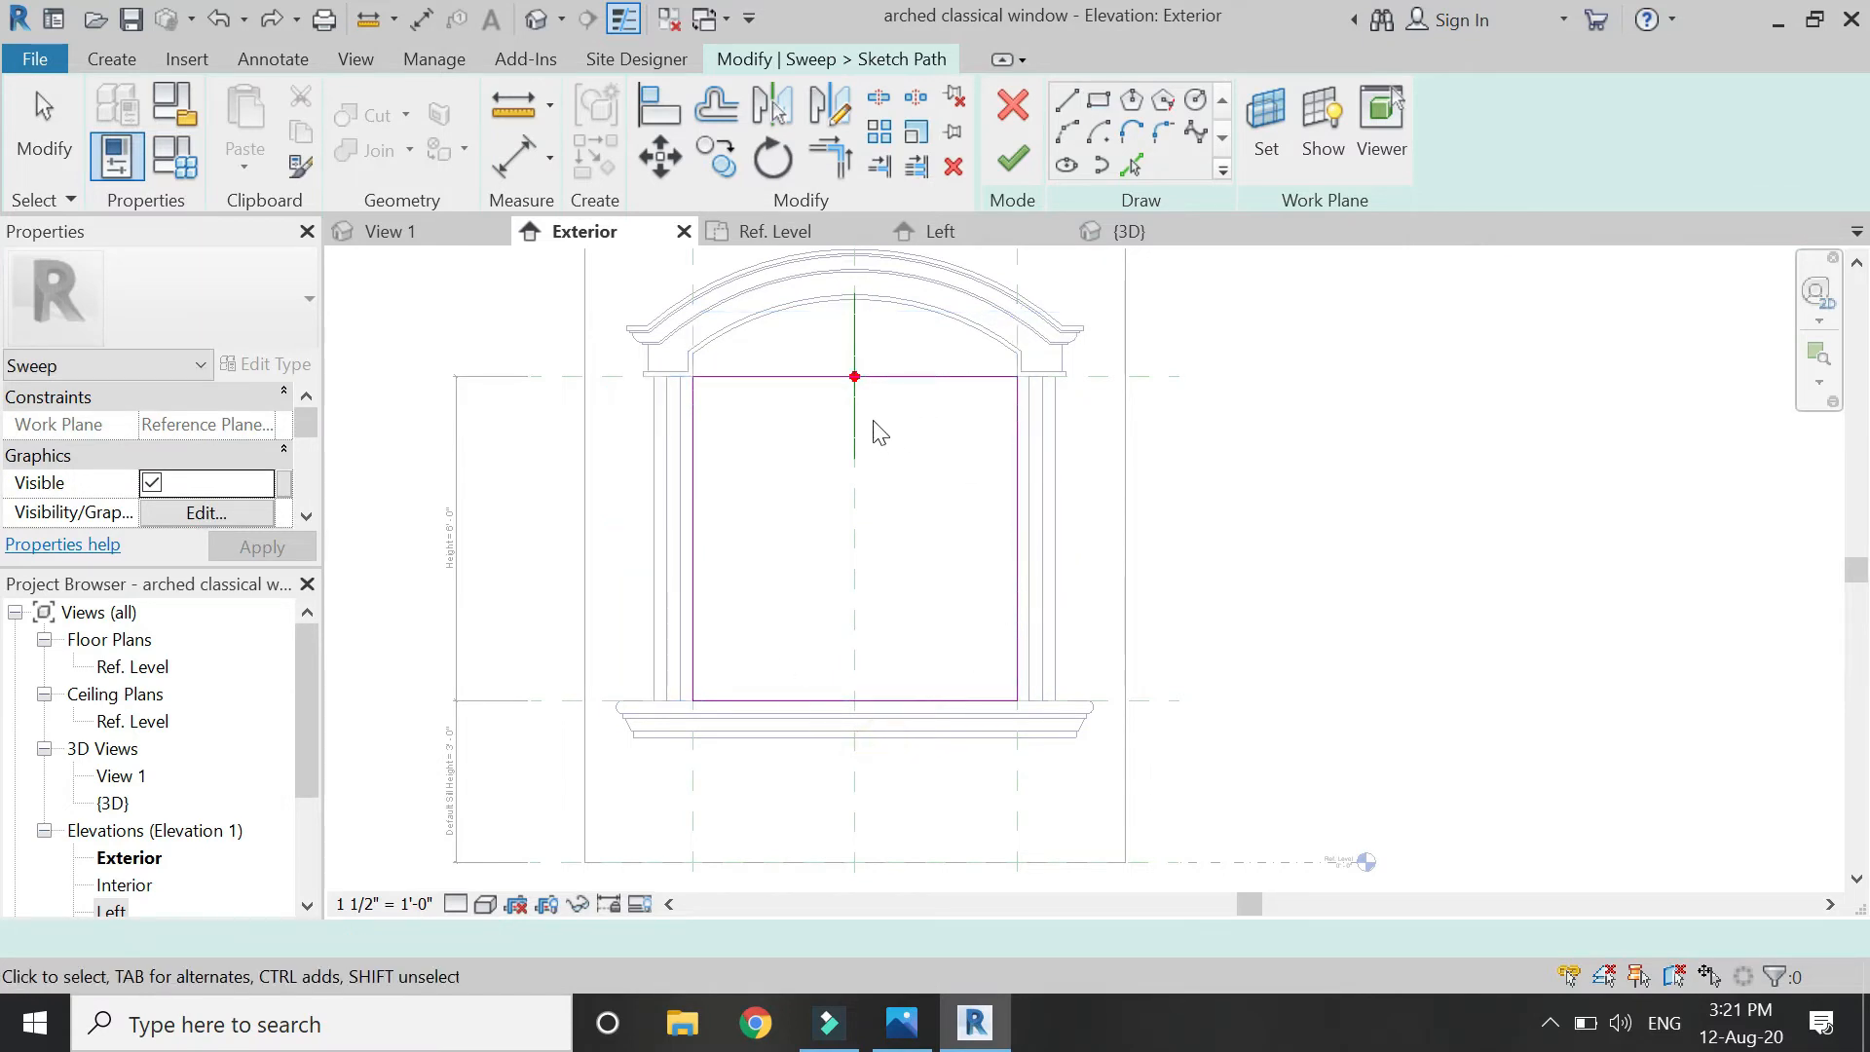
left_click(856, 407)
left_click_drag(852, 427, 711, 563)
left_click(762, 432)
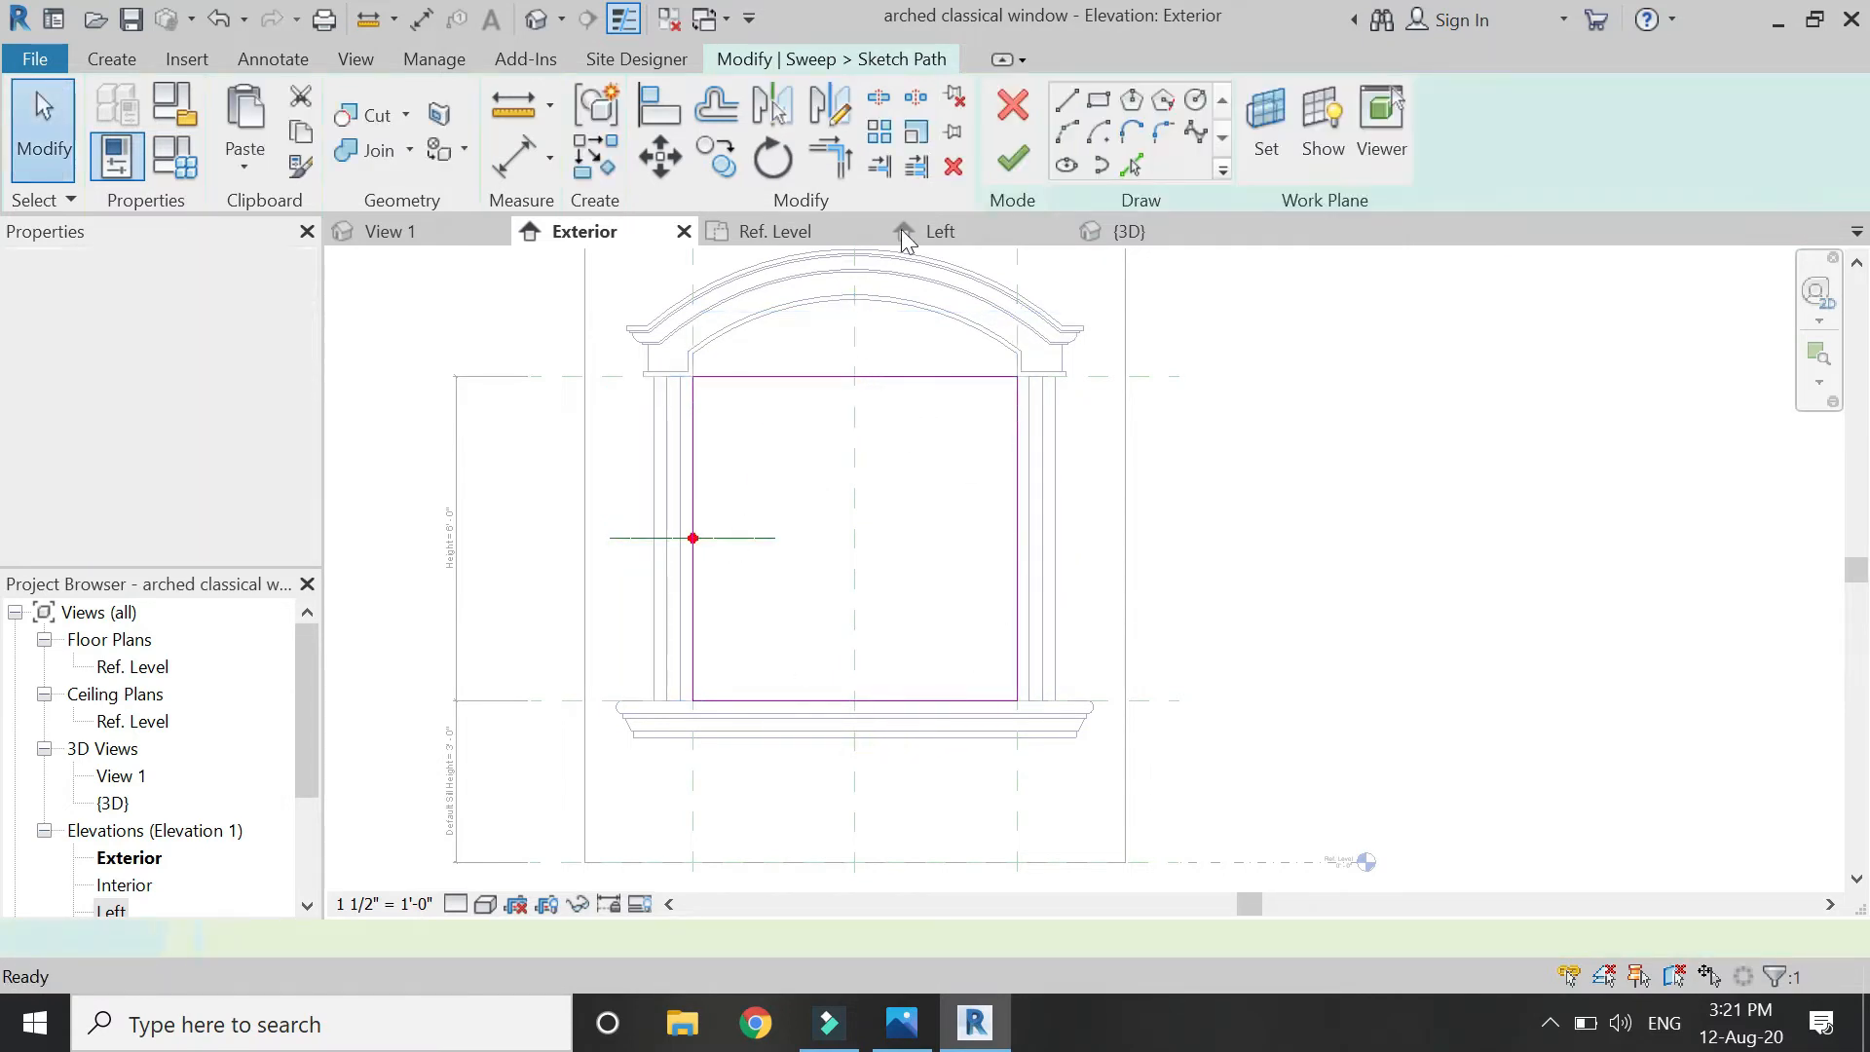
Finish the path and draw a rectangular profile at the path point, locked to the reference plane.
left_click(775, 232)
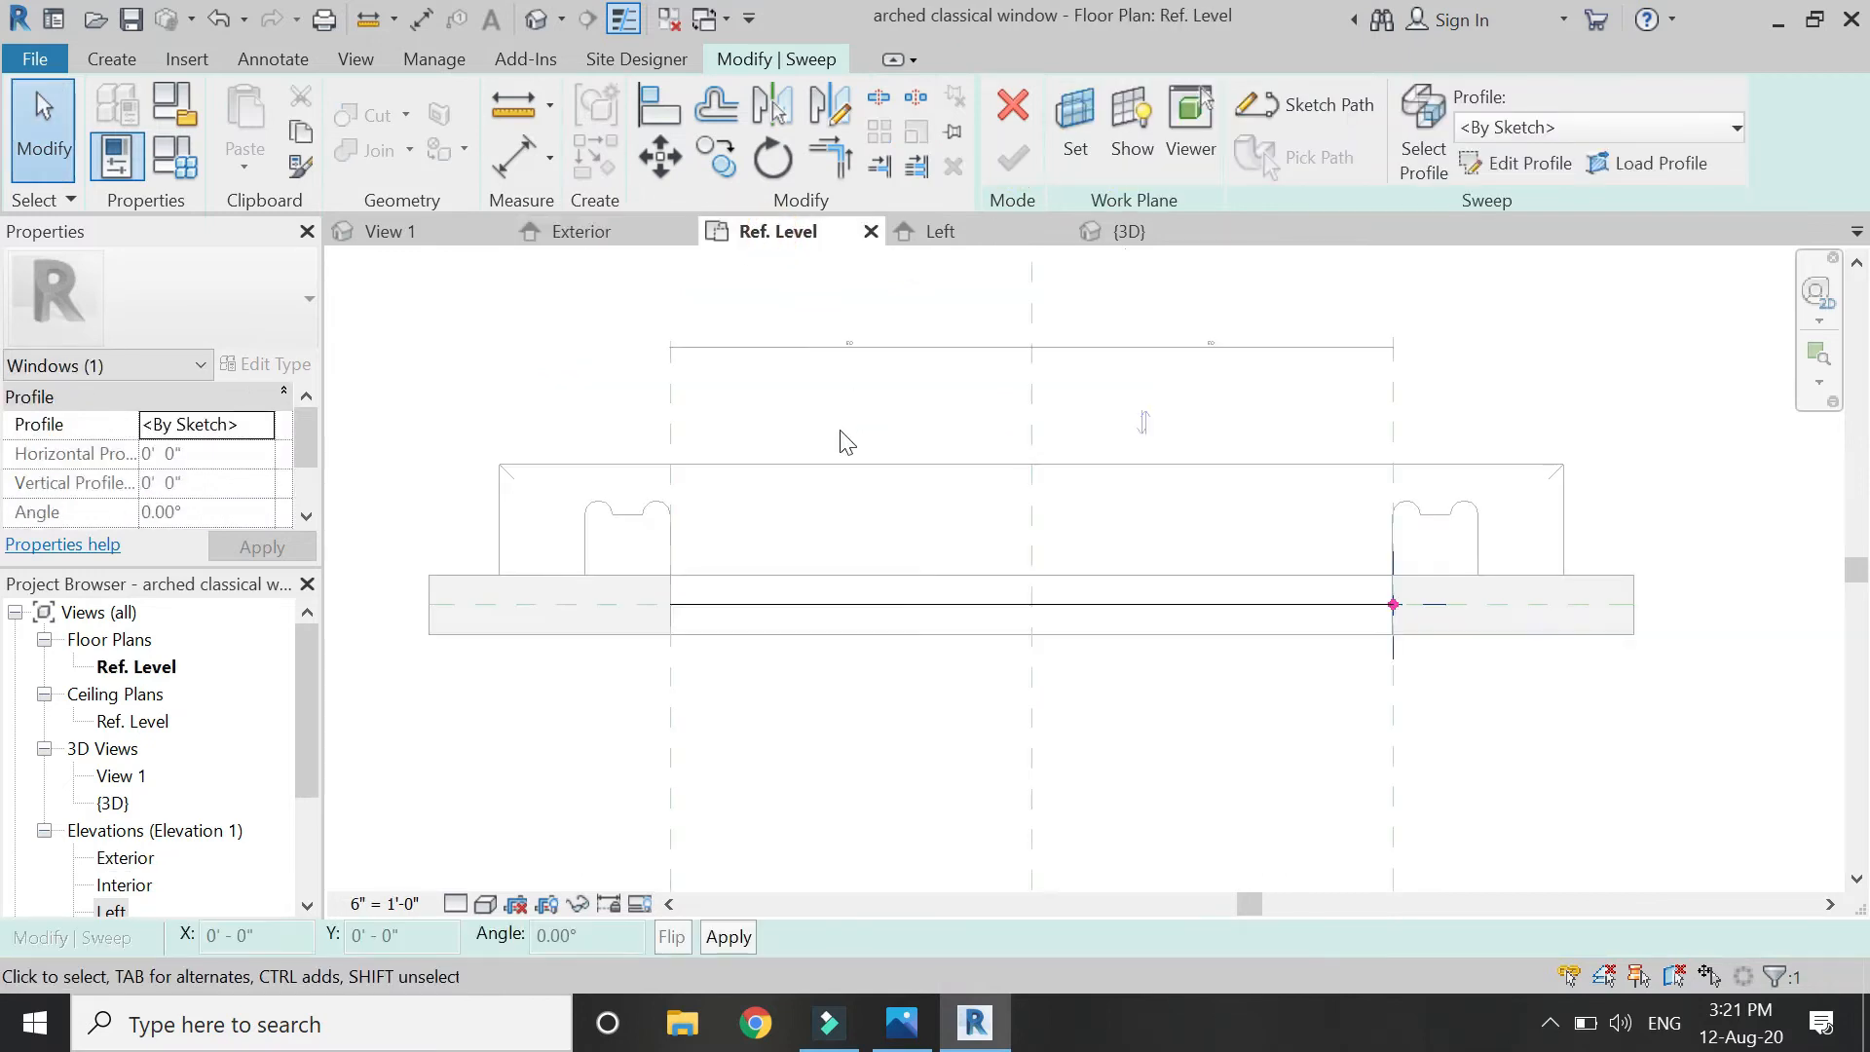
scroll(1388, 629, "up", 3)
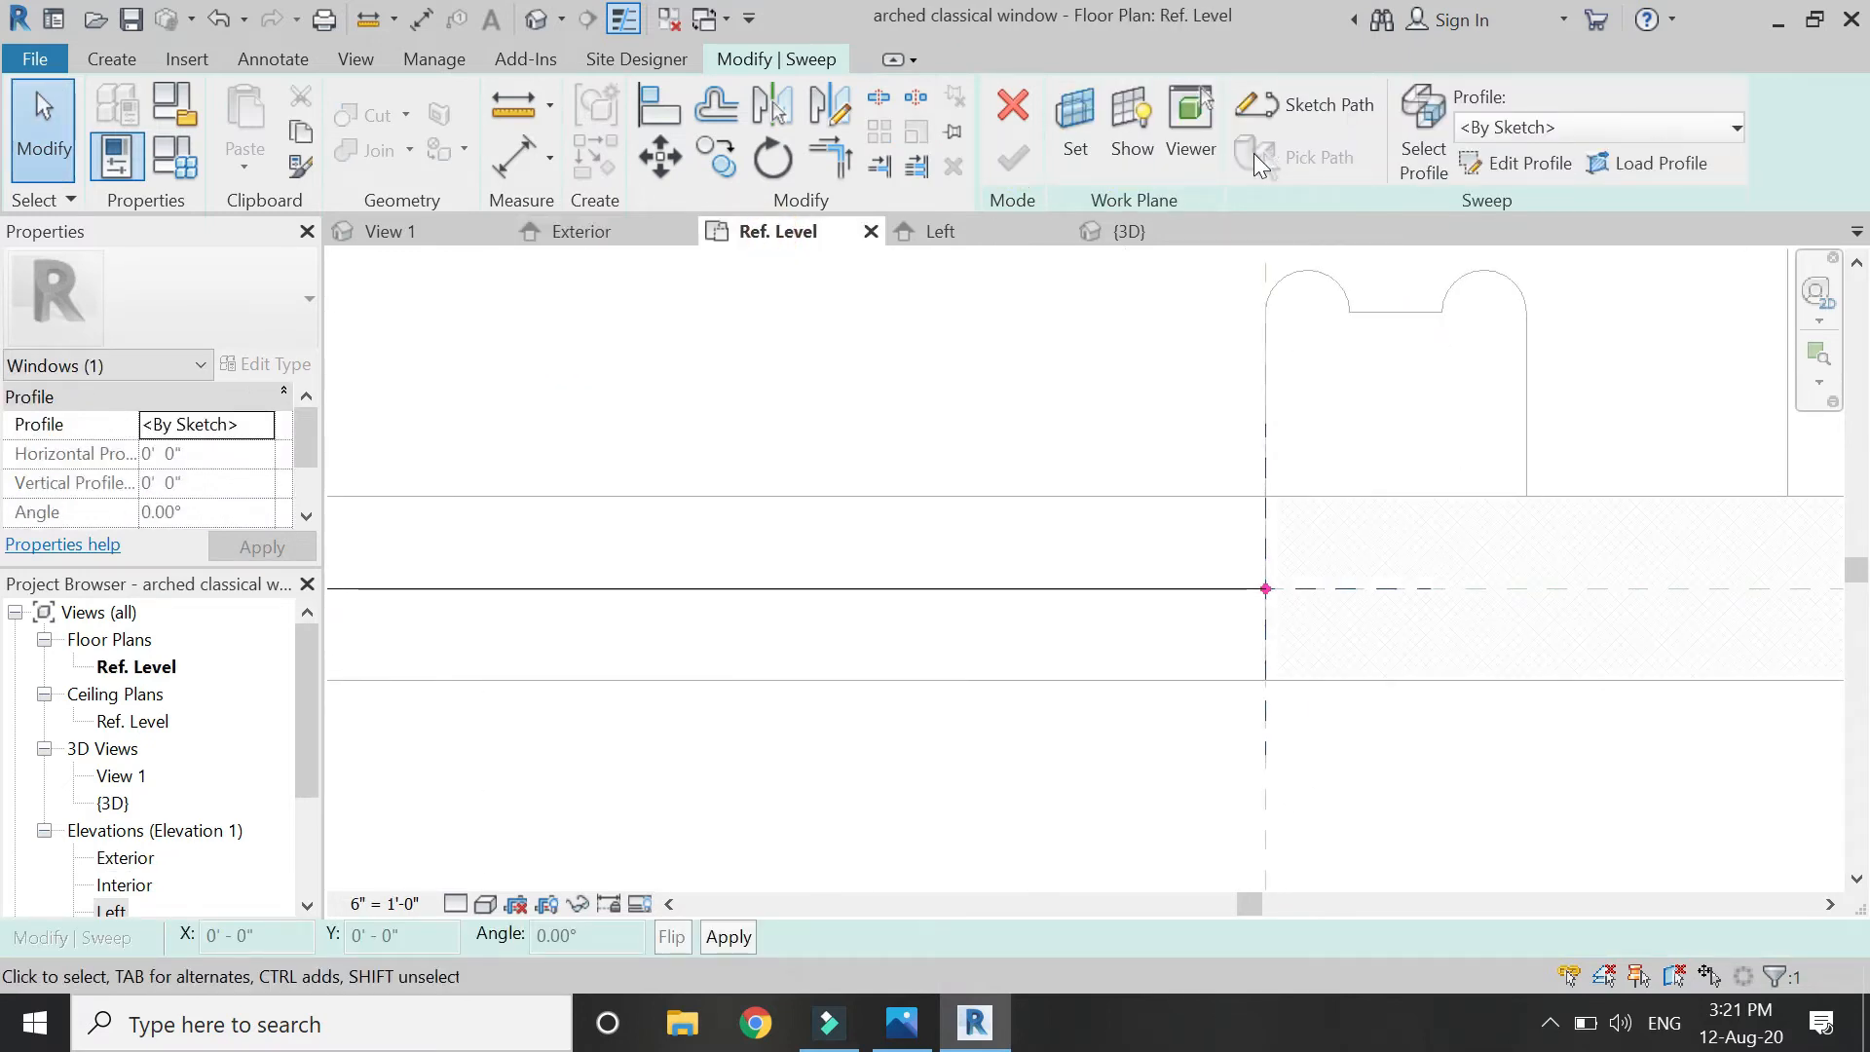
left_click(1511, 163)
left_click(1098, 100)
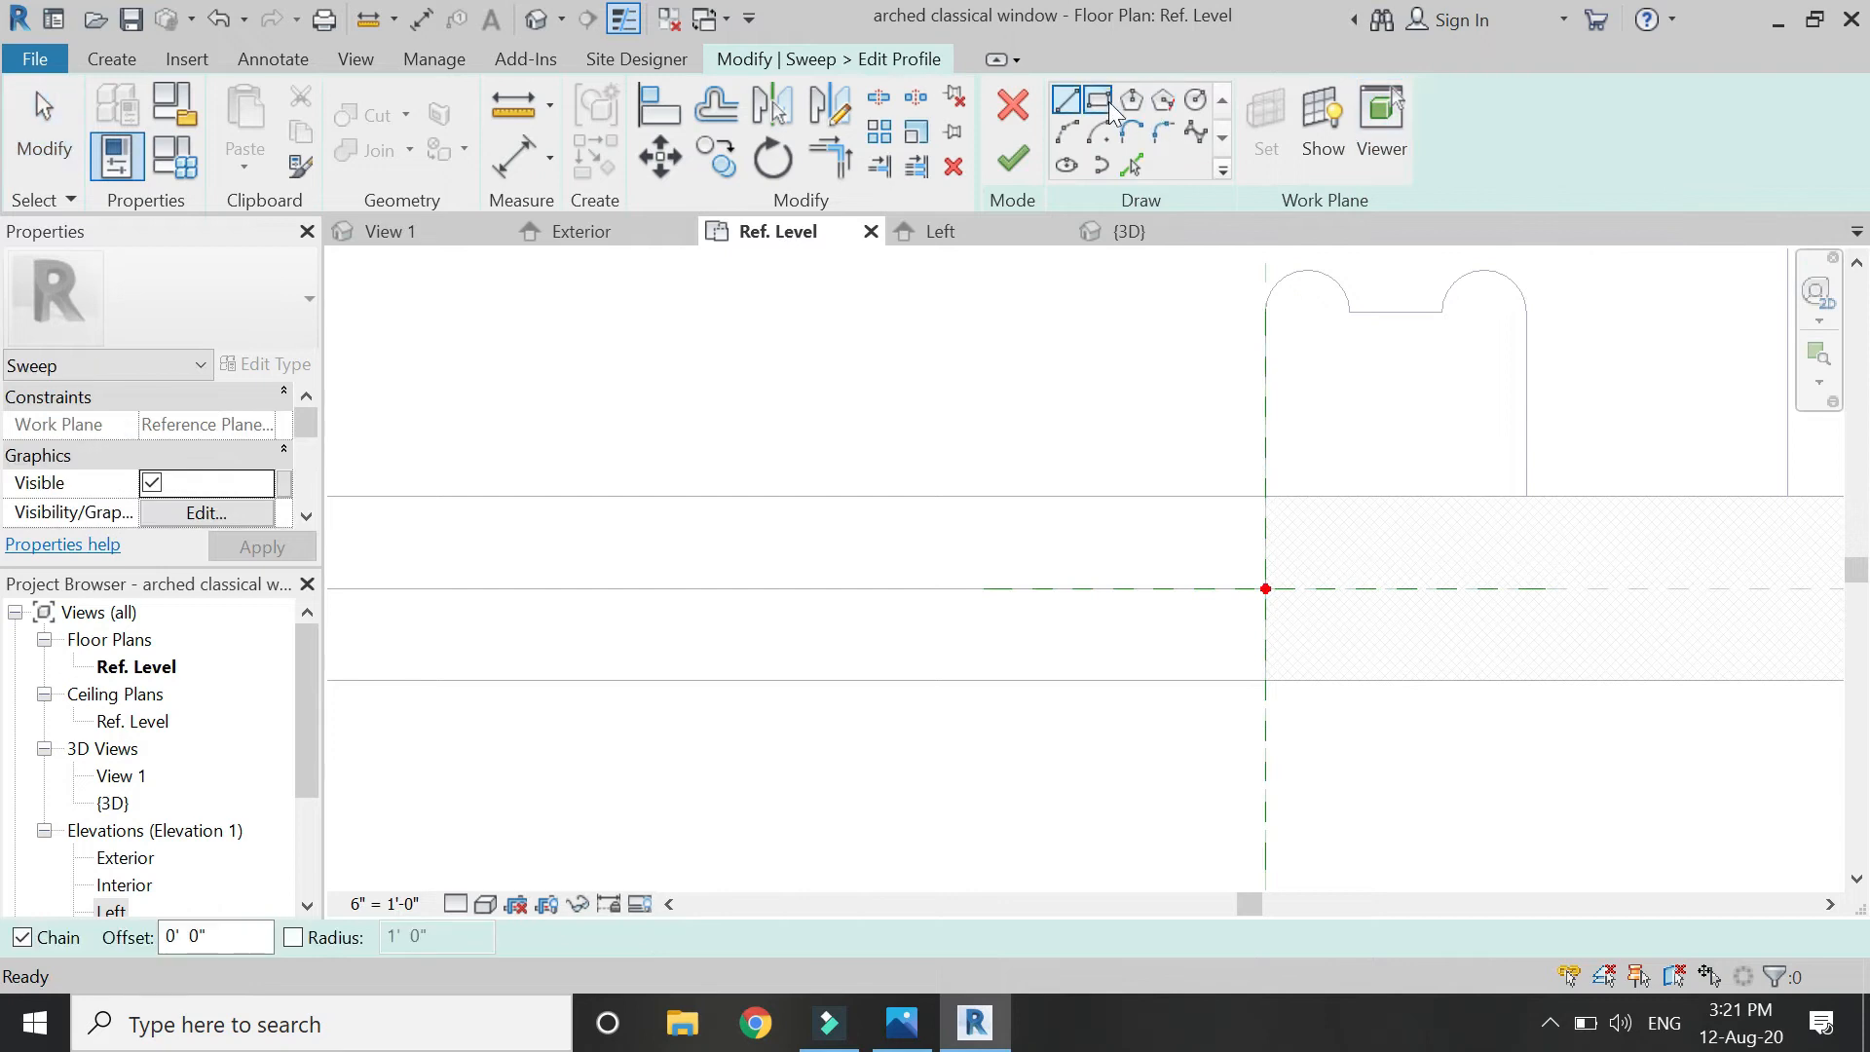
left_click(1265, 538)
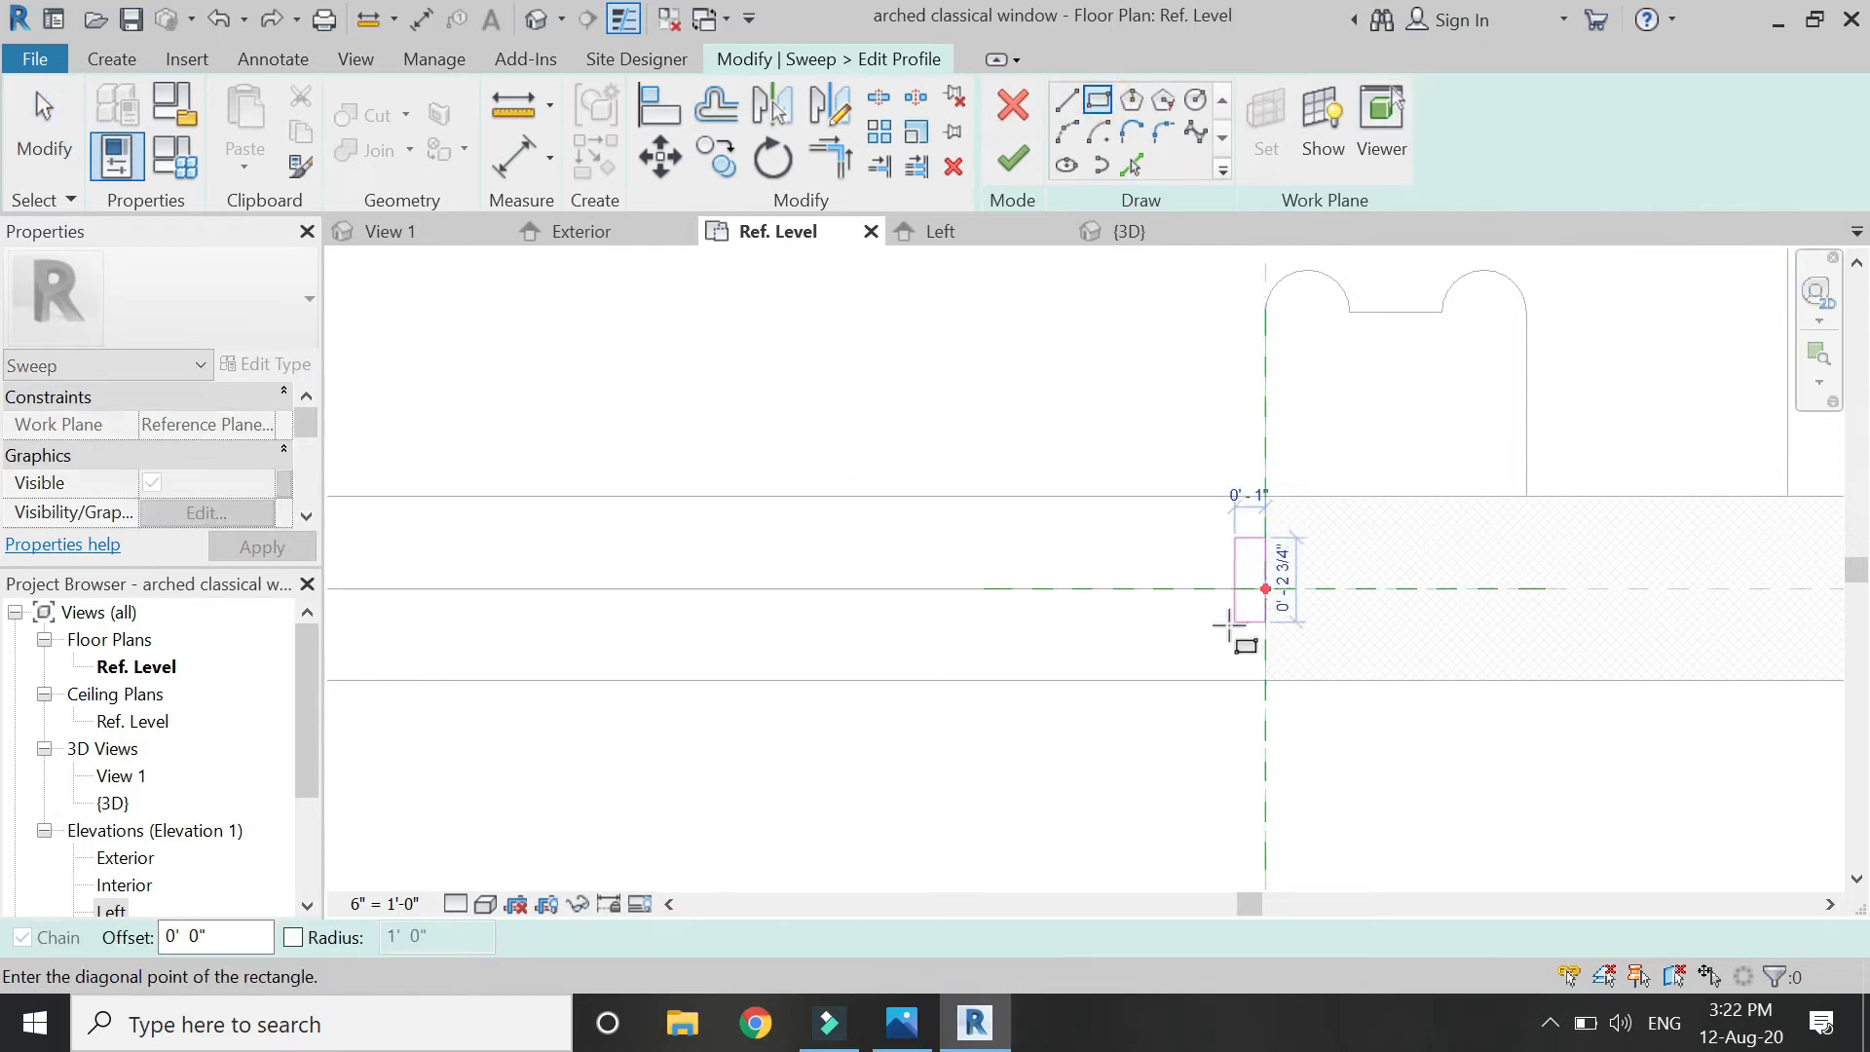
left_click(1226, 629)
scroll(1335, 624, "up", 2)
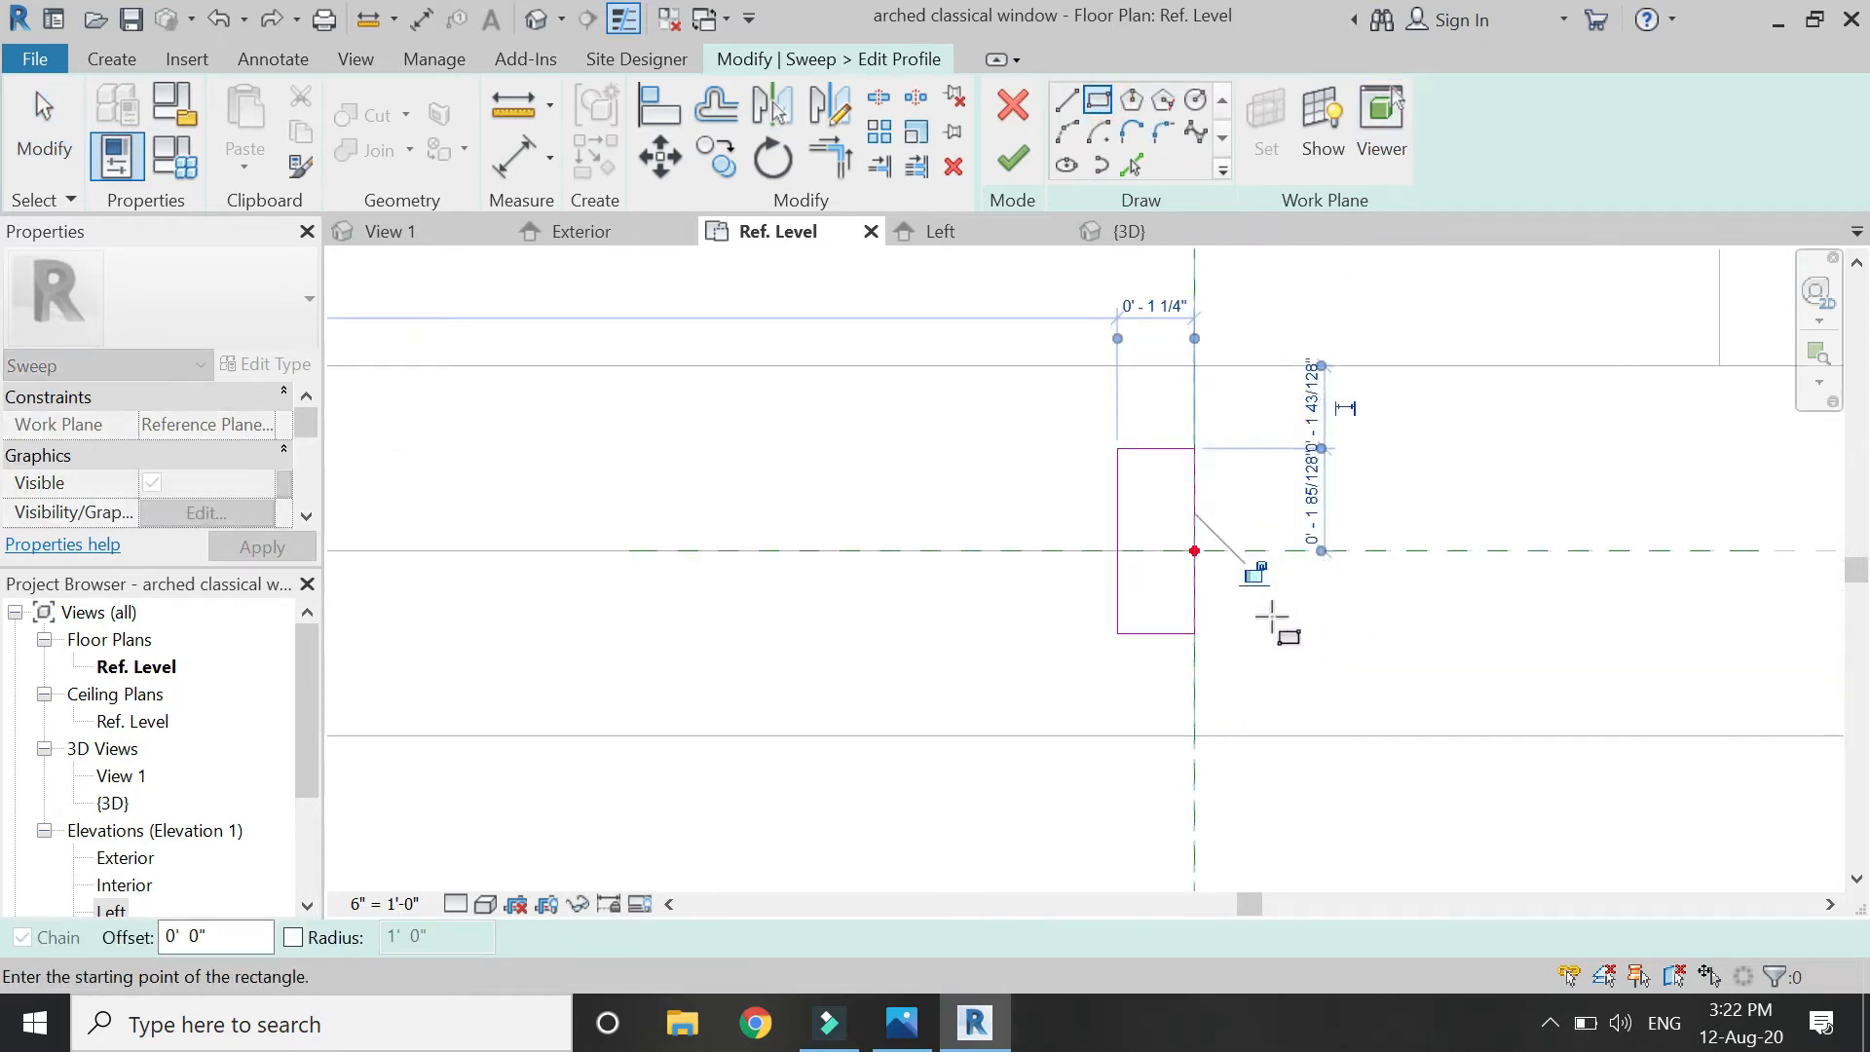
left_click(1259, 581)
scroll(1040, 609, "down", 2)
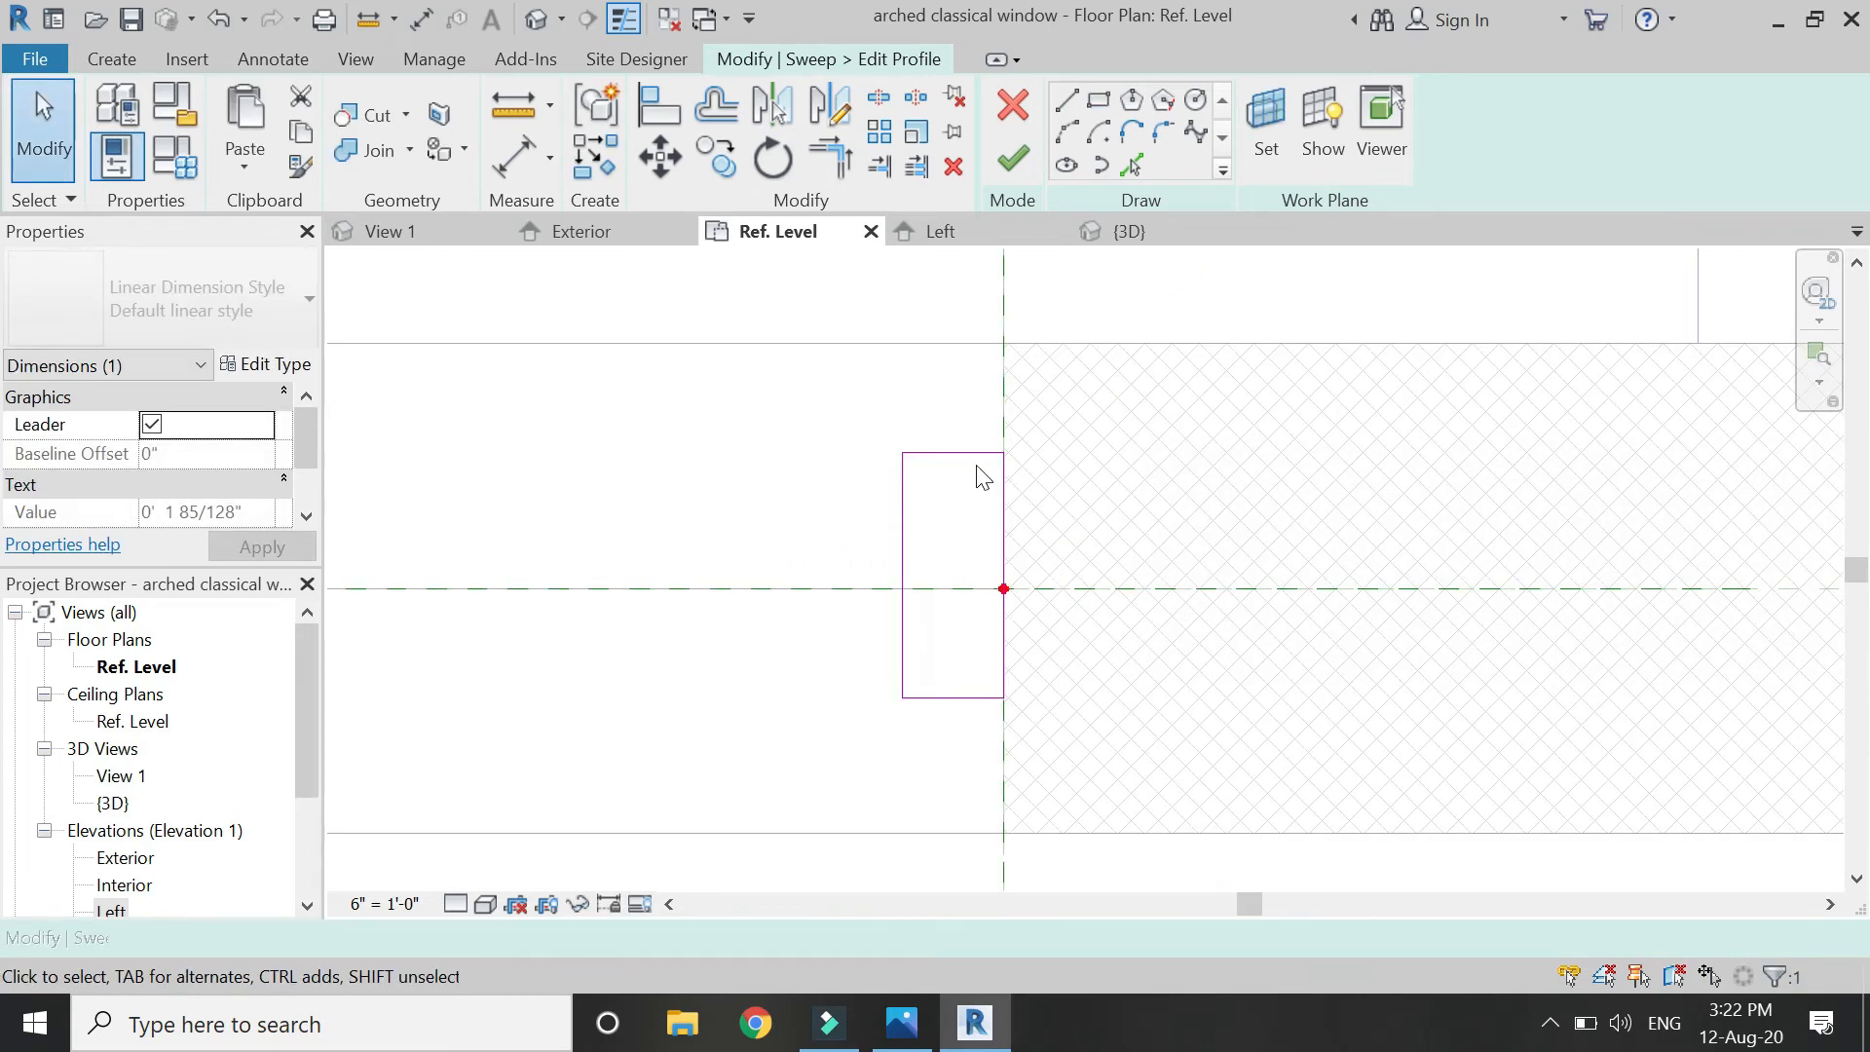
Set the profile's top, bottom and left dimensions each to 2".
left_click(977, 463)
left_click(1053, 516)
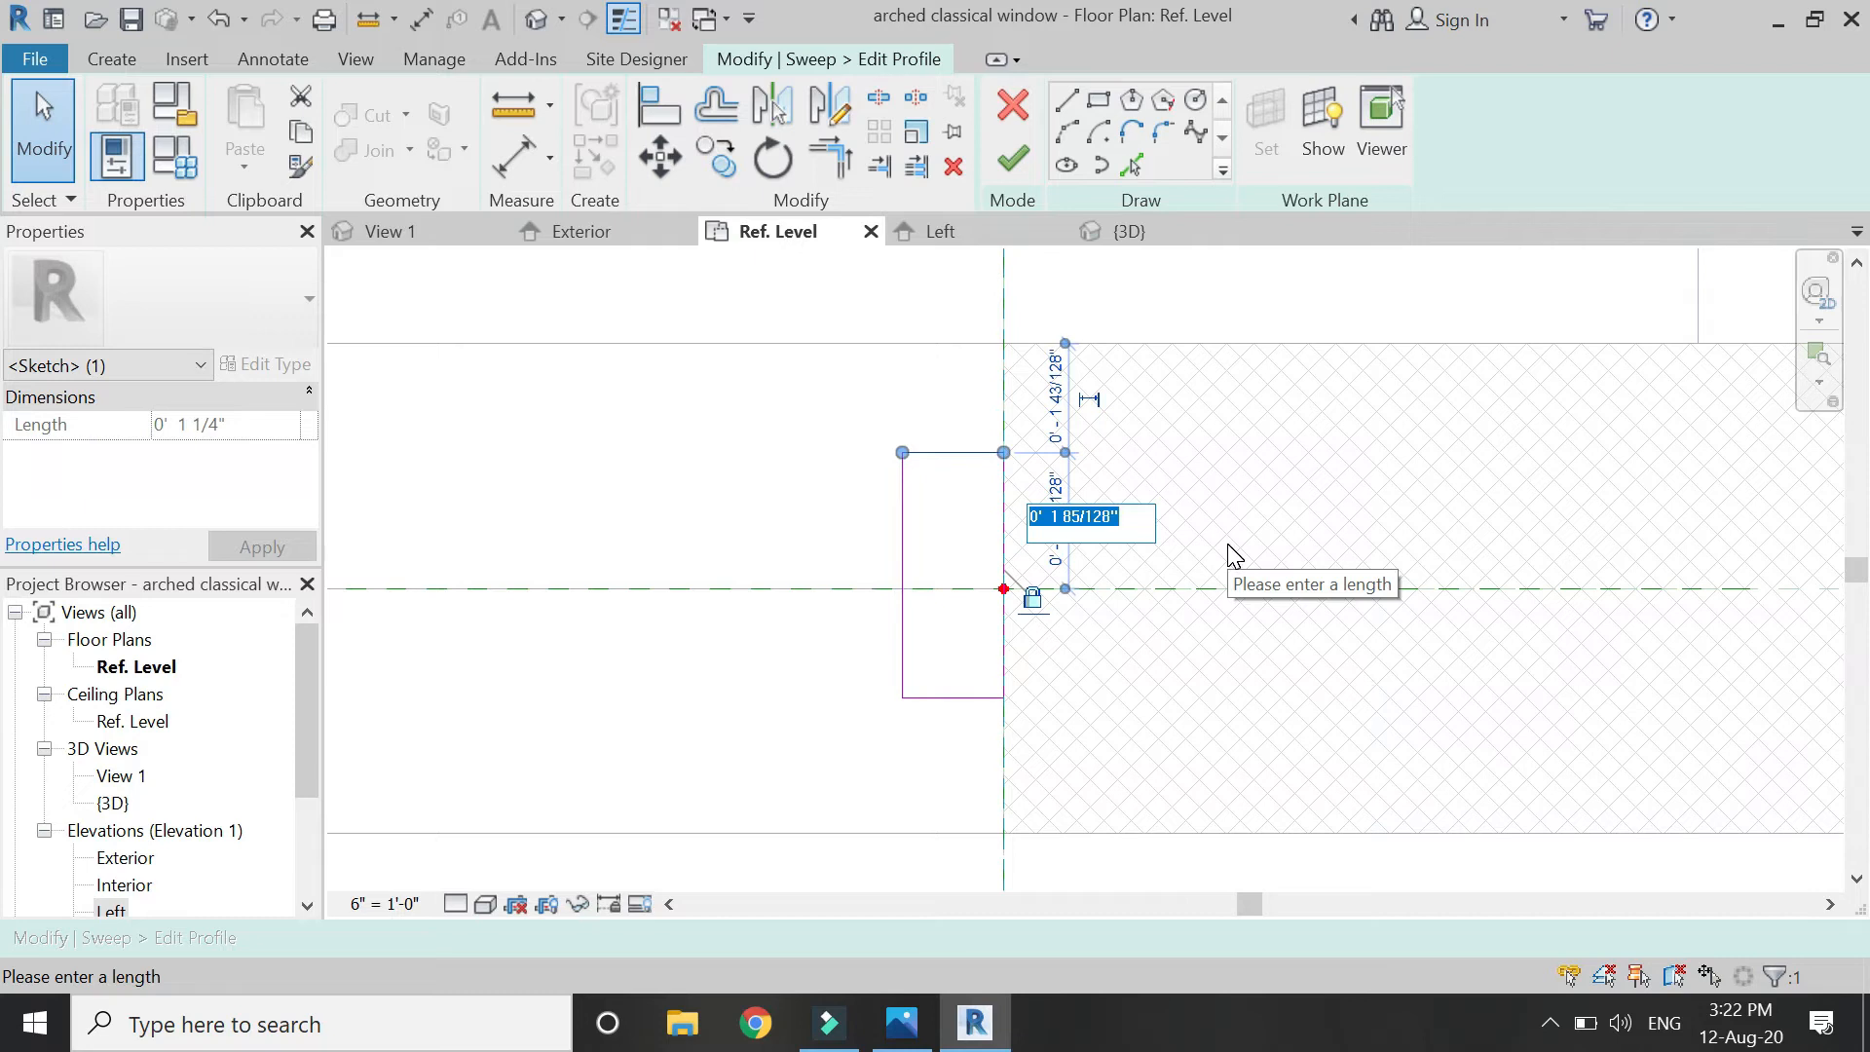
type("2\"")
key("Return")
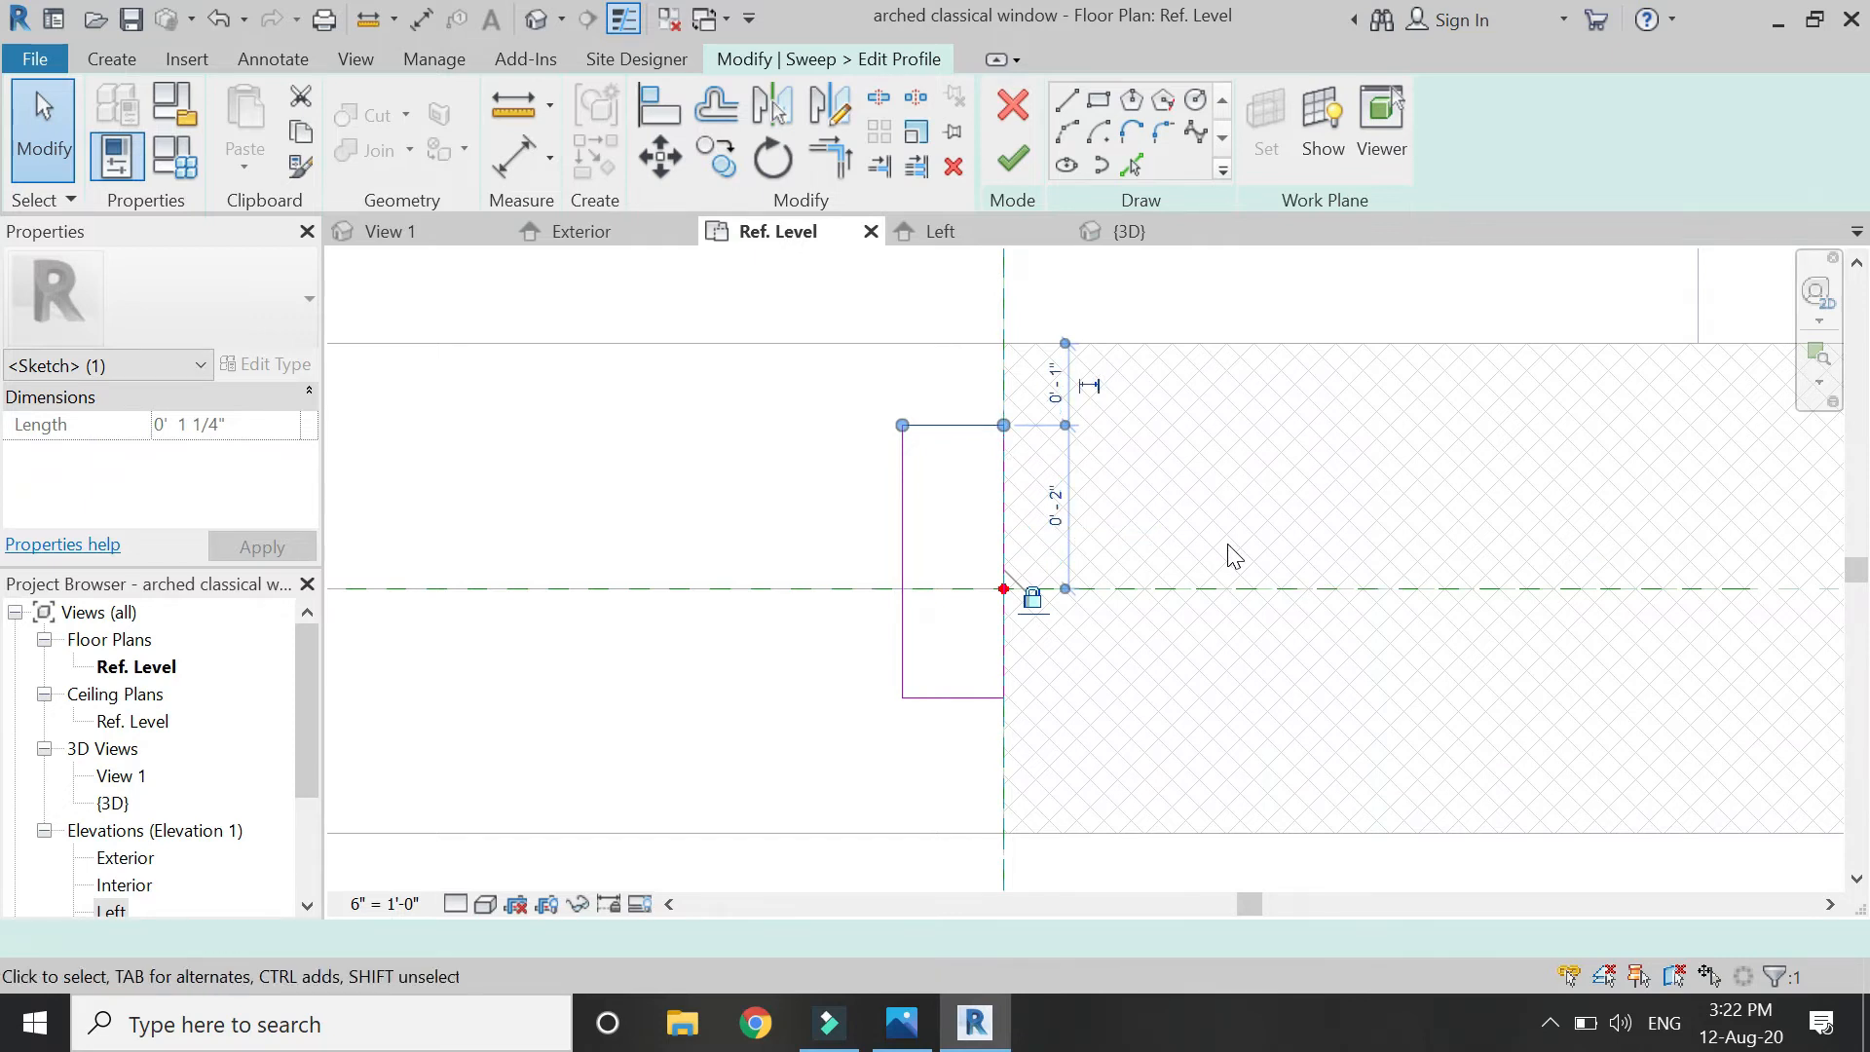
left_click(977, 743)
left_click(953, 695)
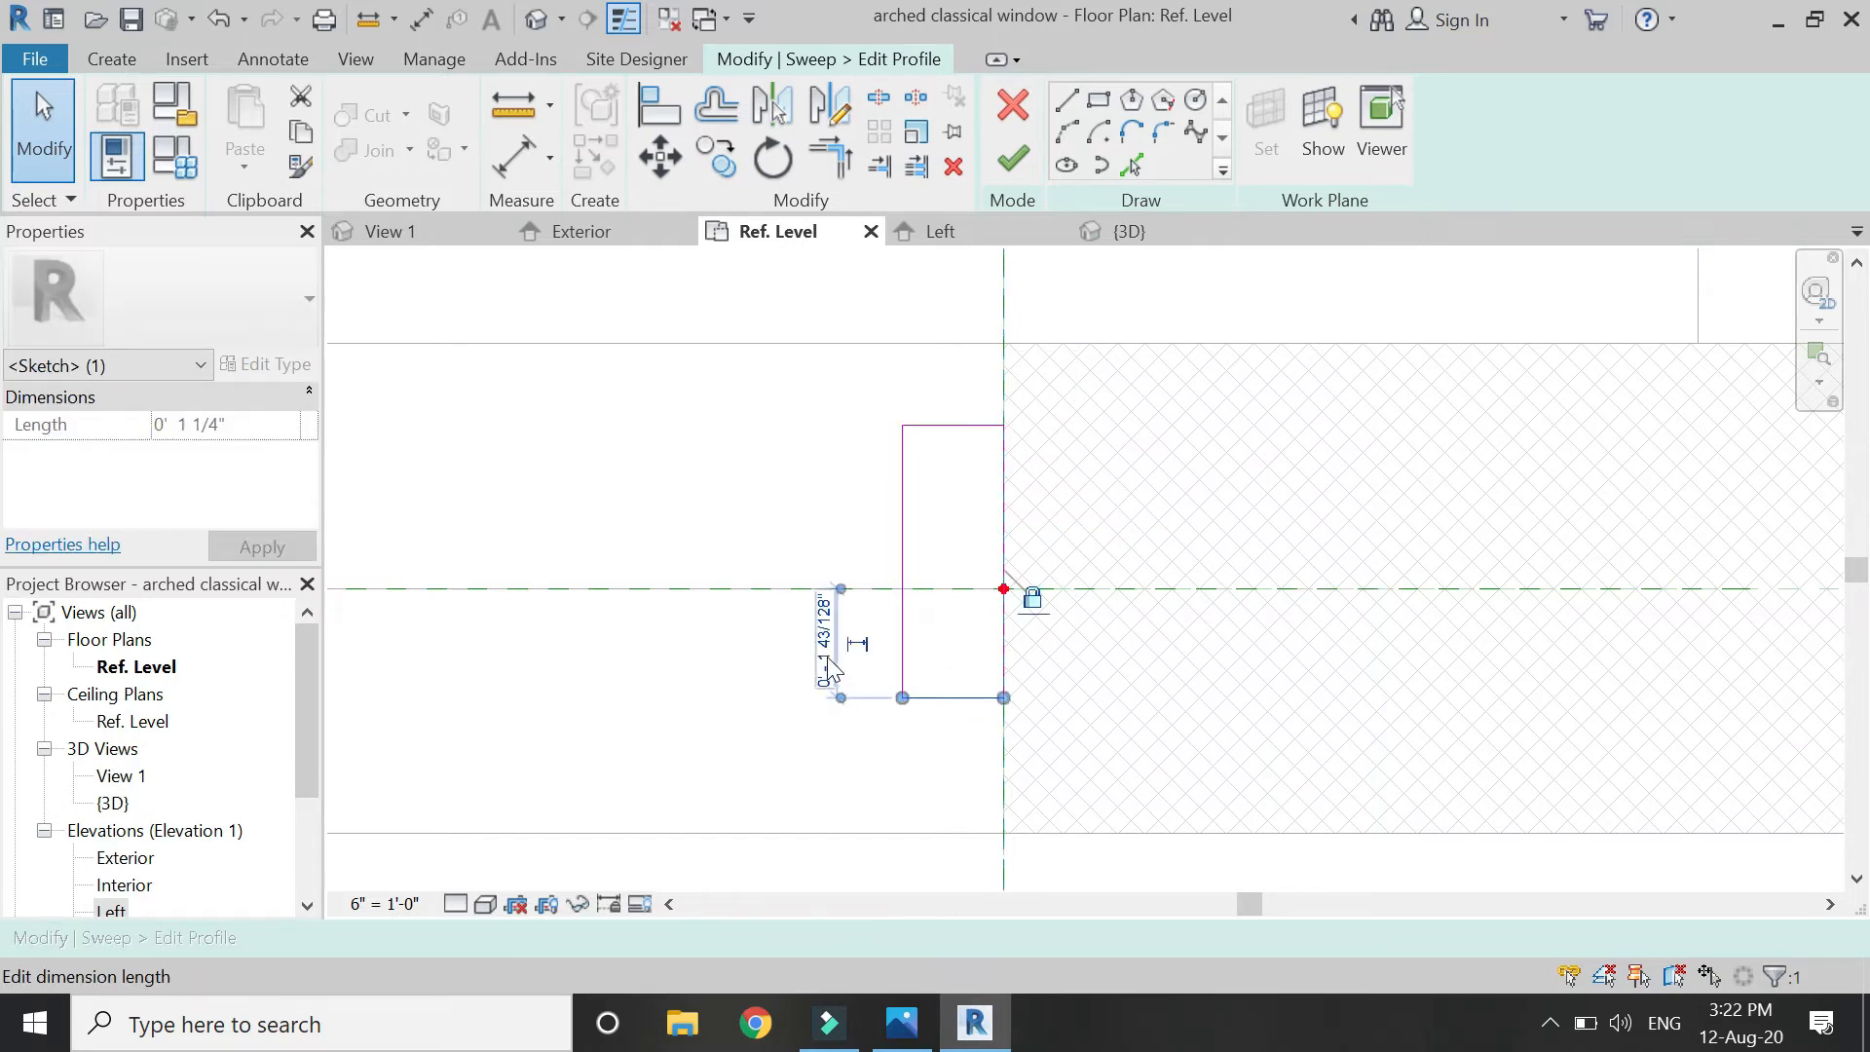
type("2\"")
key("Return")
left_click(836, 656)
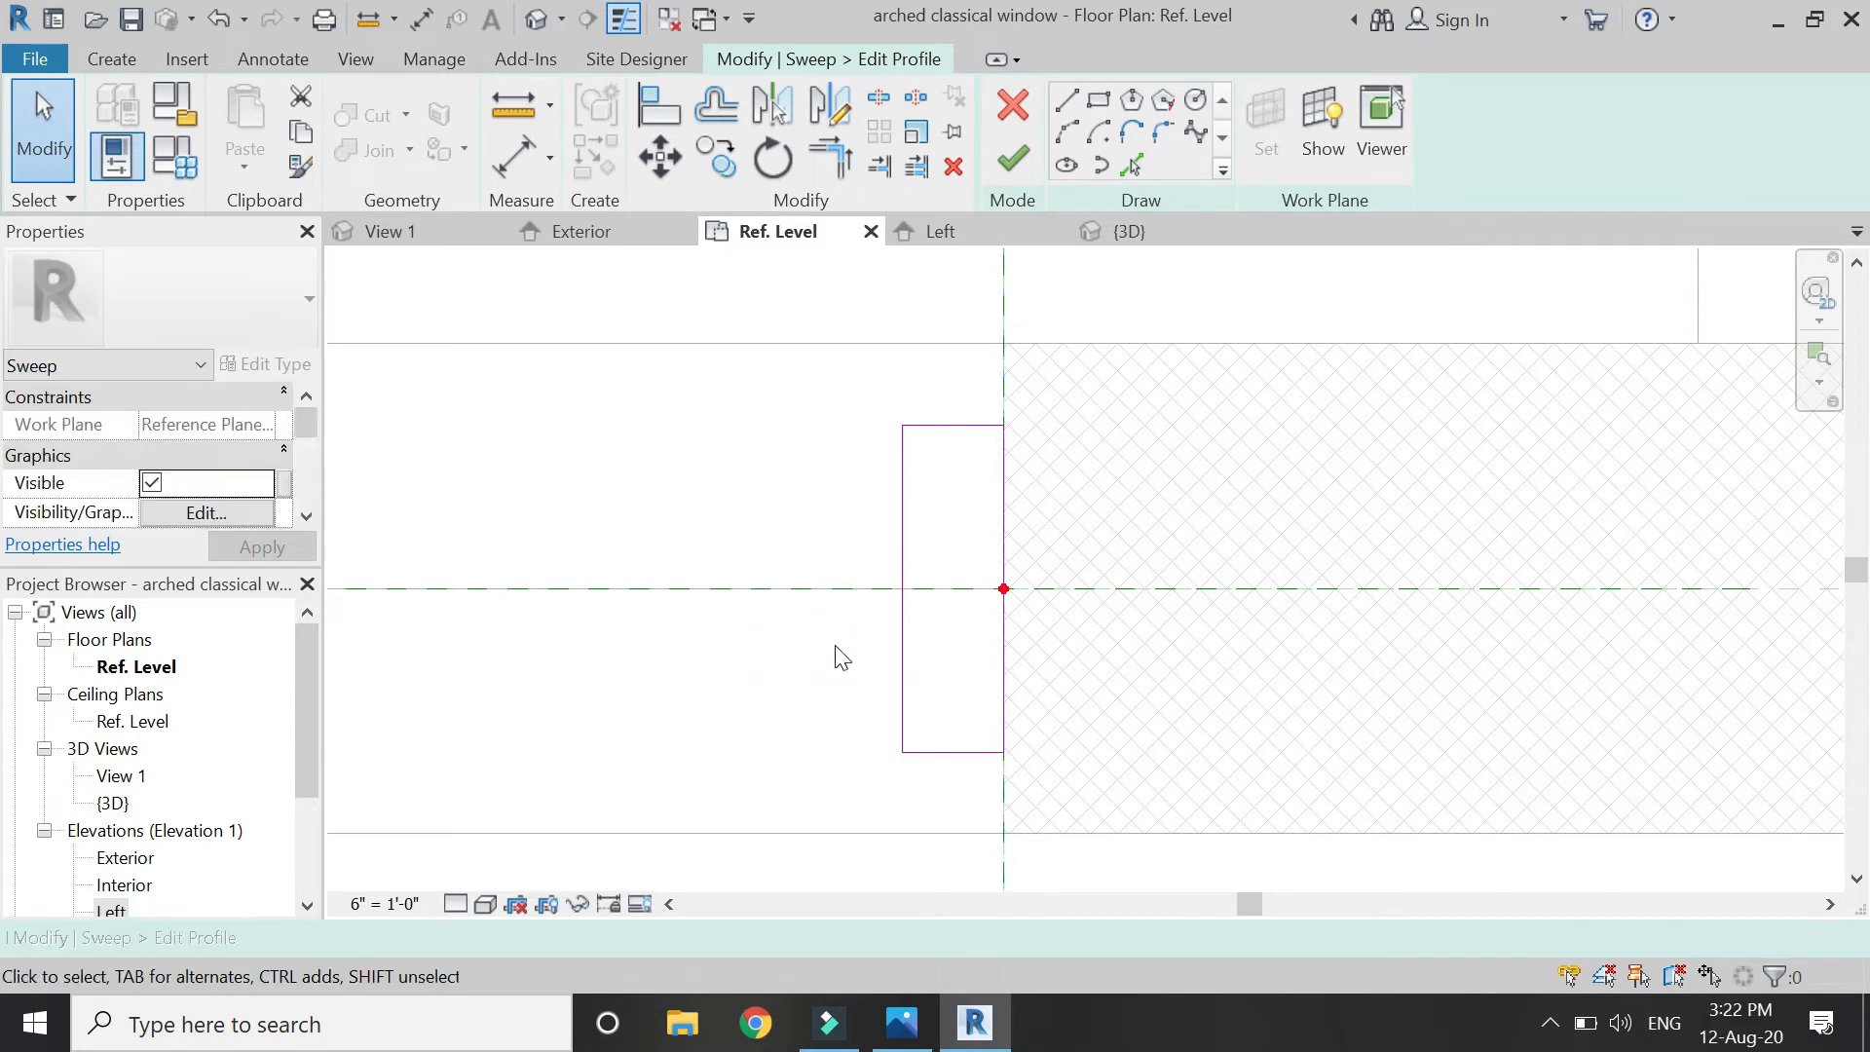
left_click(892, 490)
left_click(955, 349)
type("2\"")
key("Return")
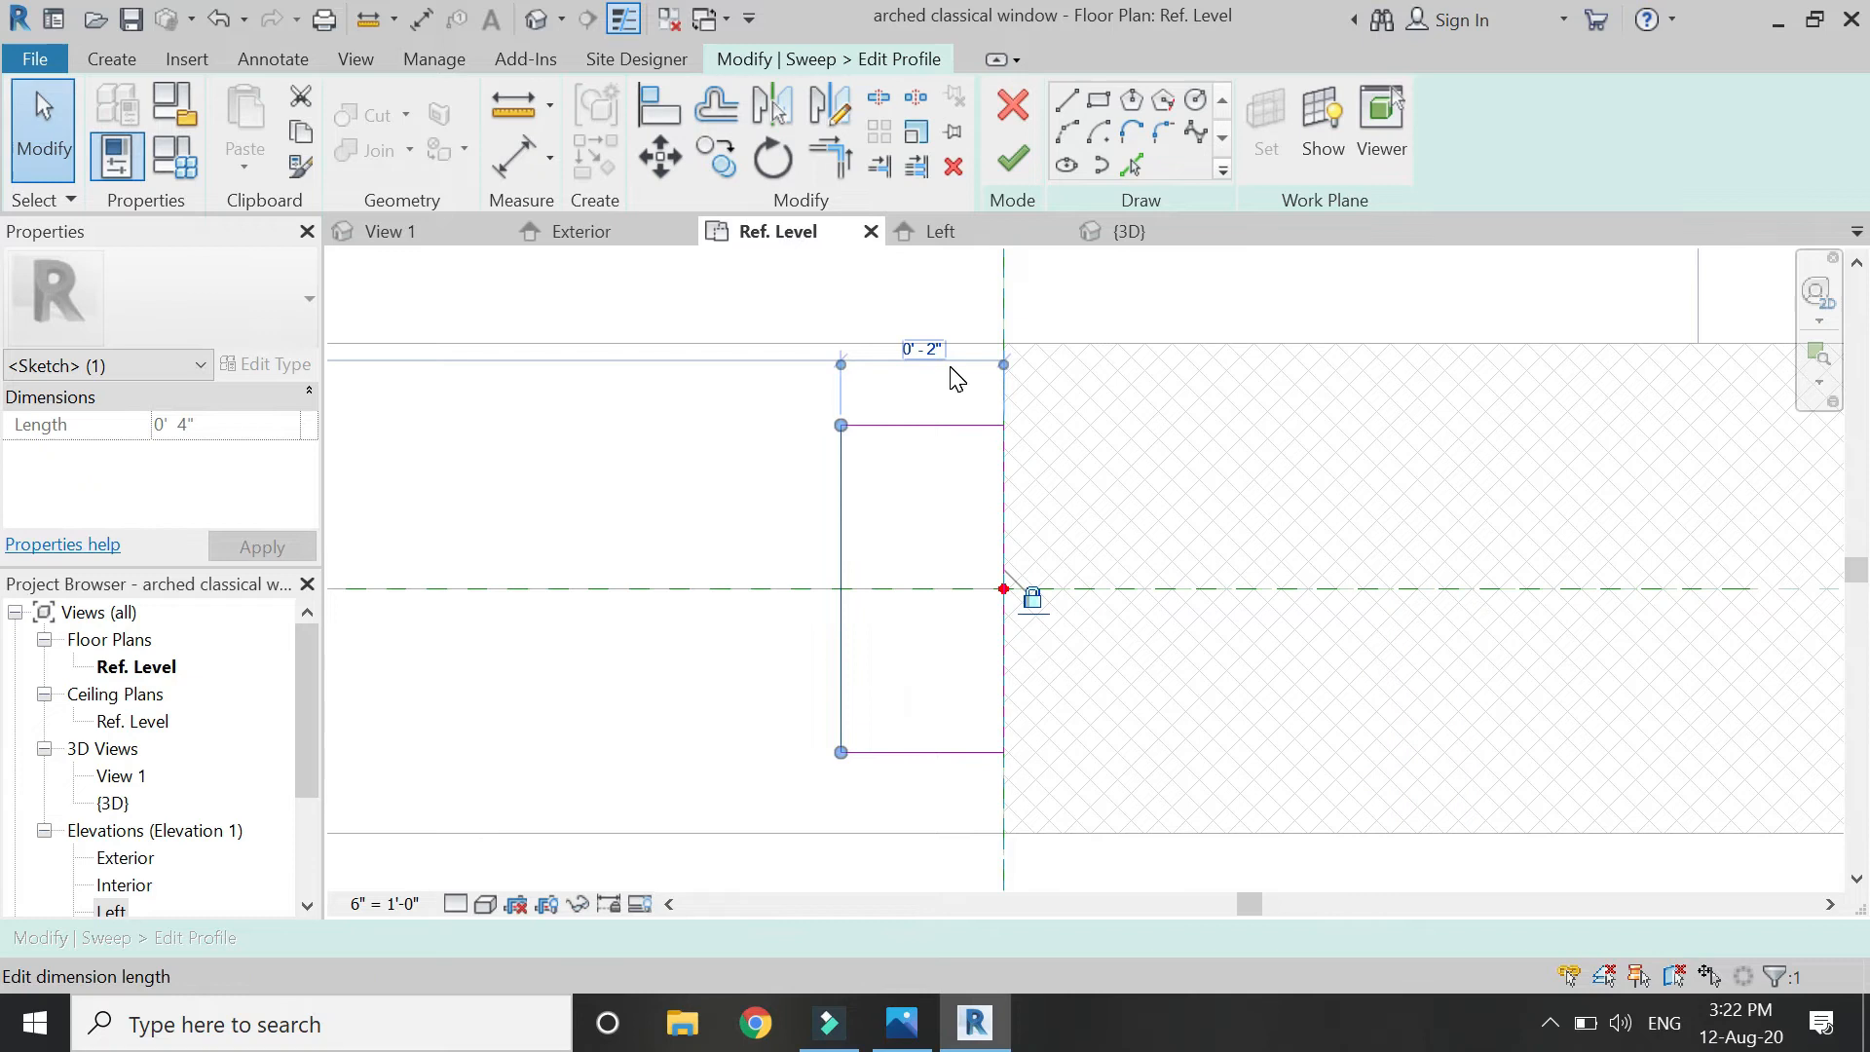
key("Escape")
Finish the profile and the sweep to create the frame around the opening.
left_click(1013, 156)
left_click(1011, 154)
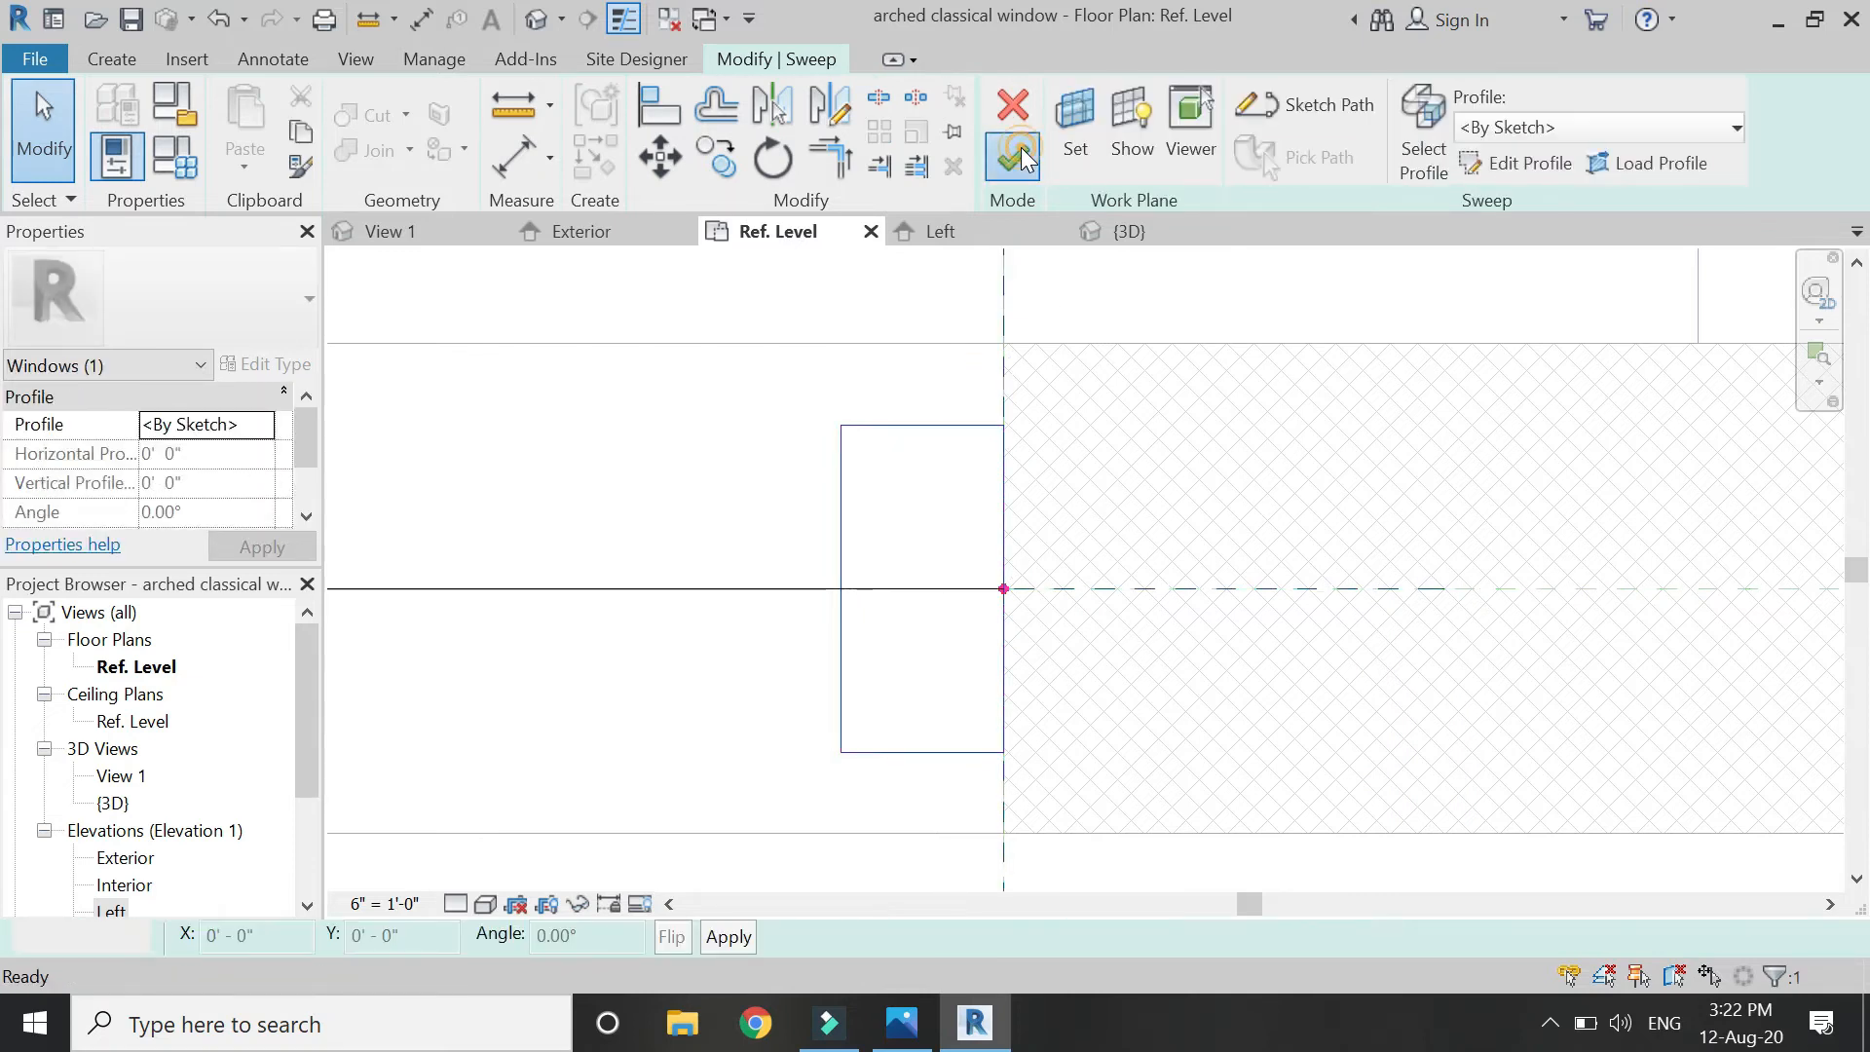
scroll(1498, 573, "down", 5)
scroll(747, 517, "up", 3)
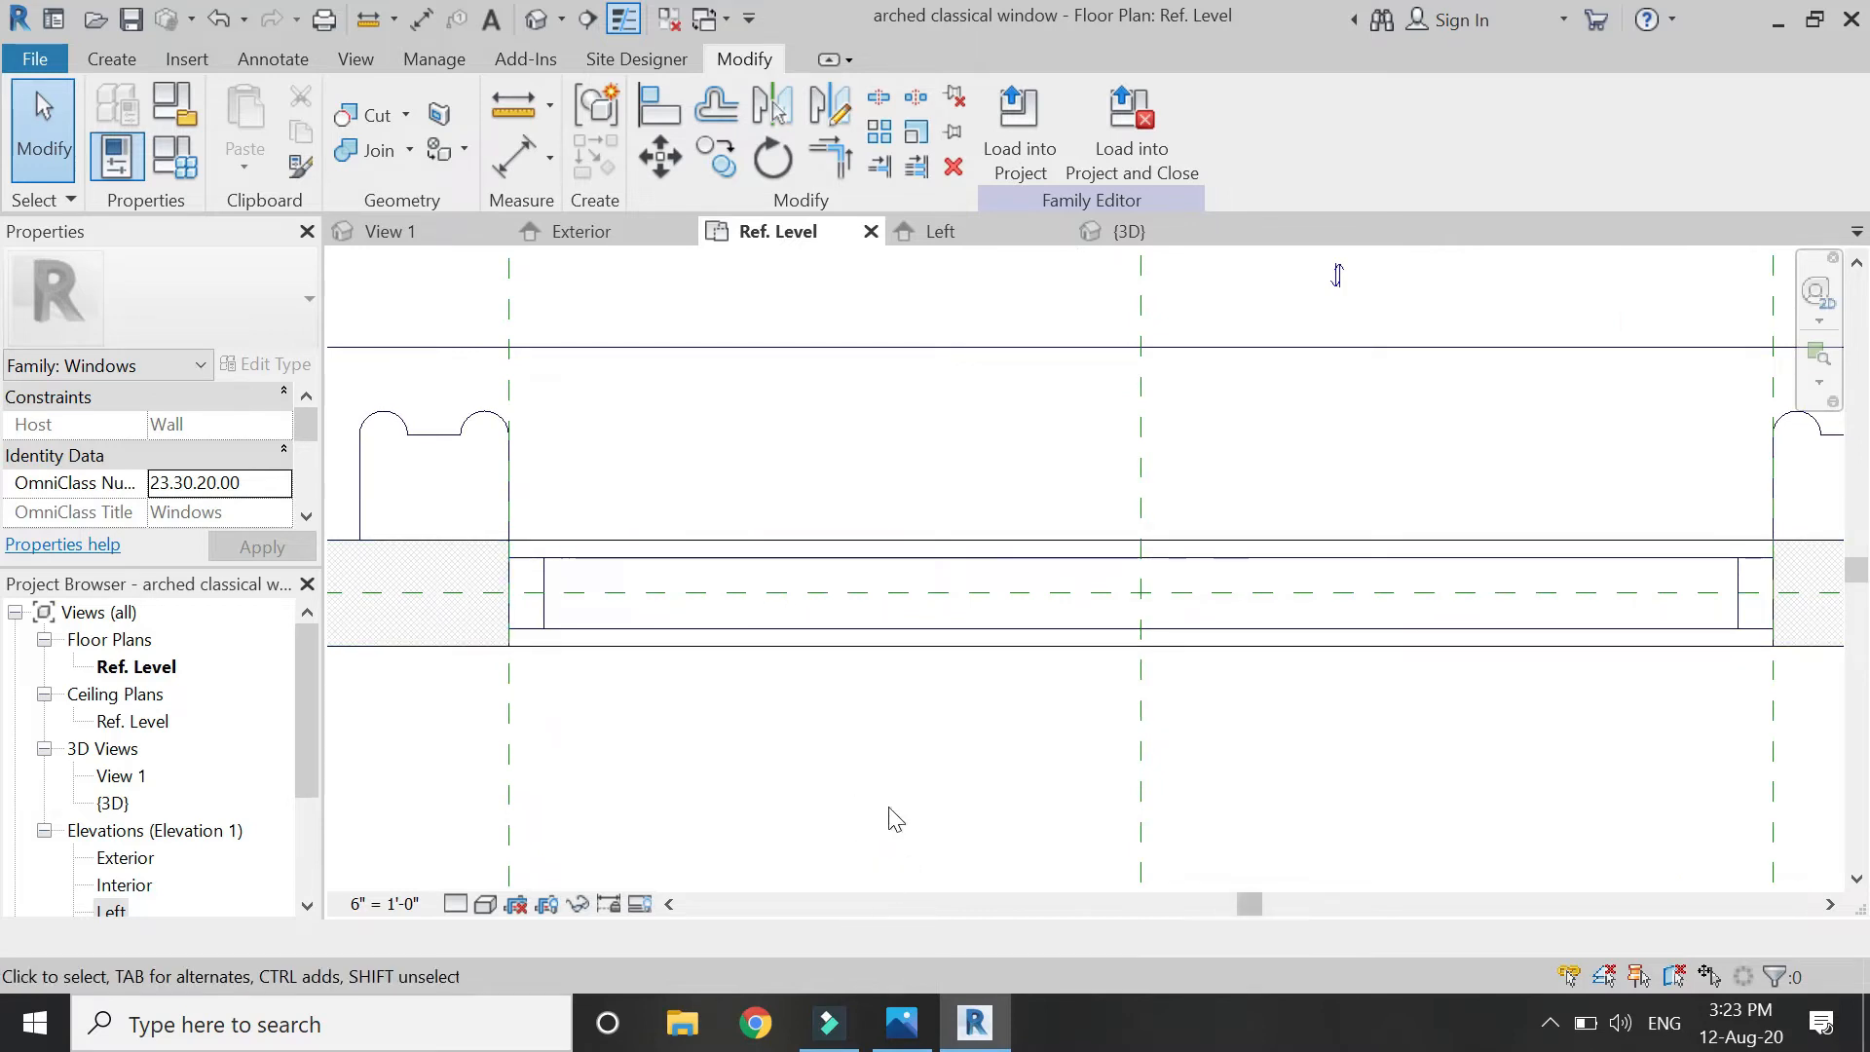
Add reference planes 2" inside the left and right planes with Pick Lines.
key("r")
key("p")
scroll(721, 544, "down", 2)
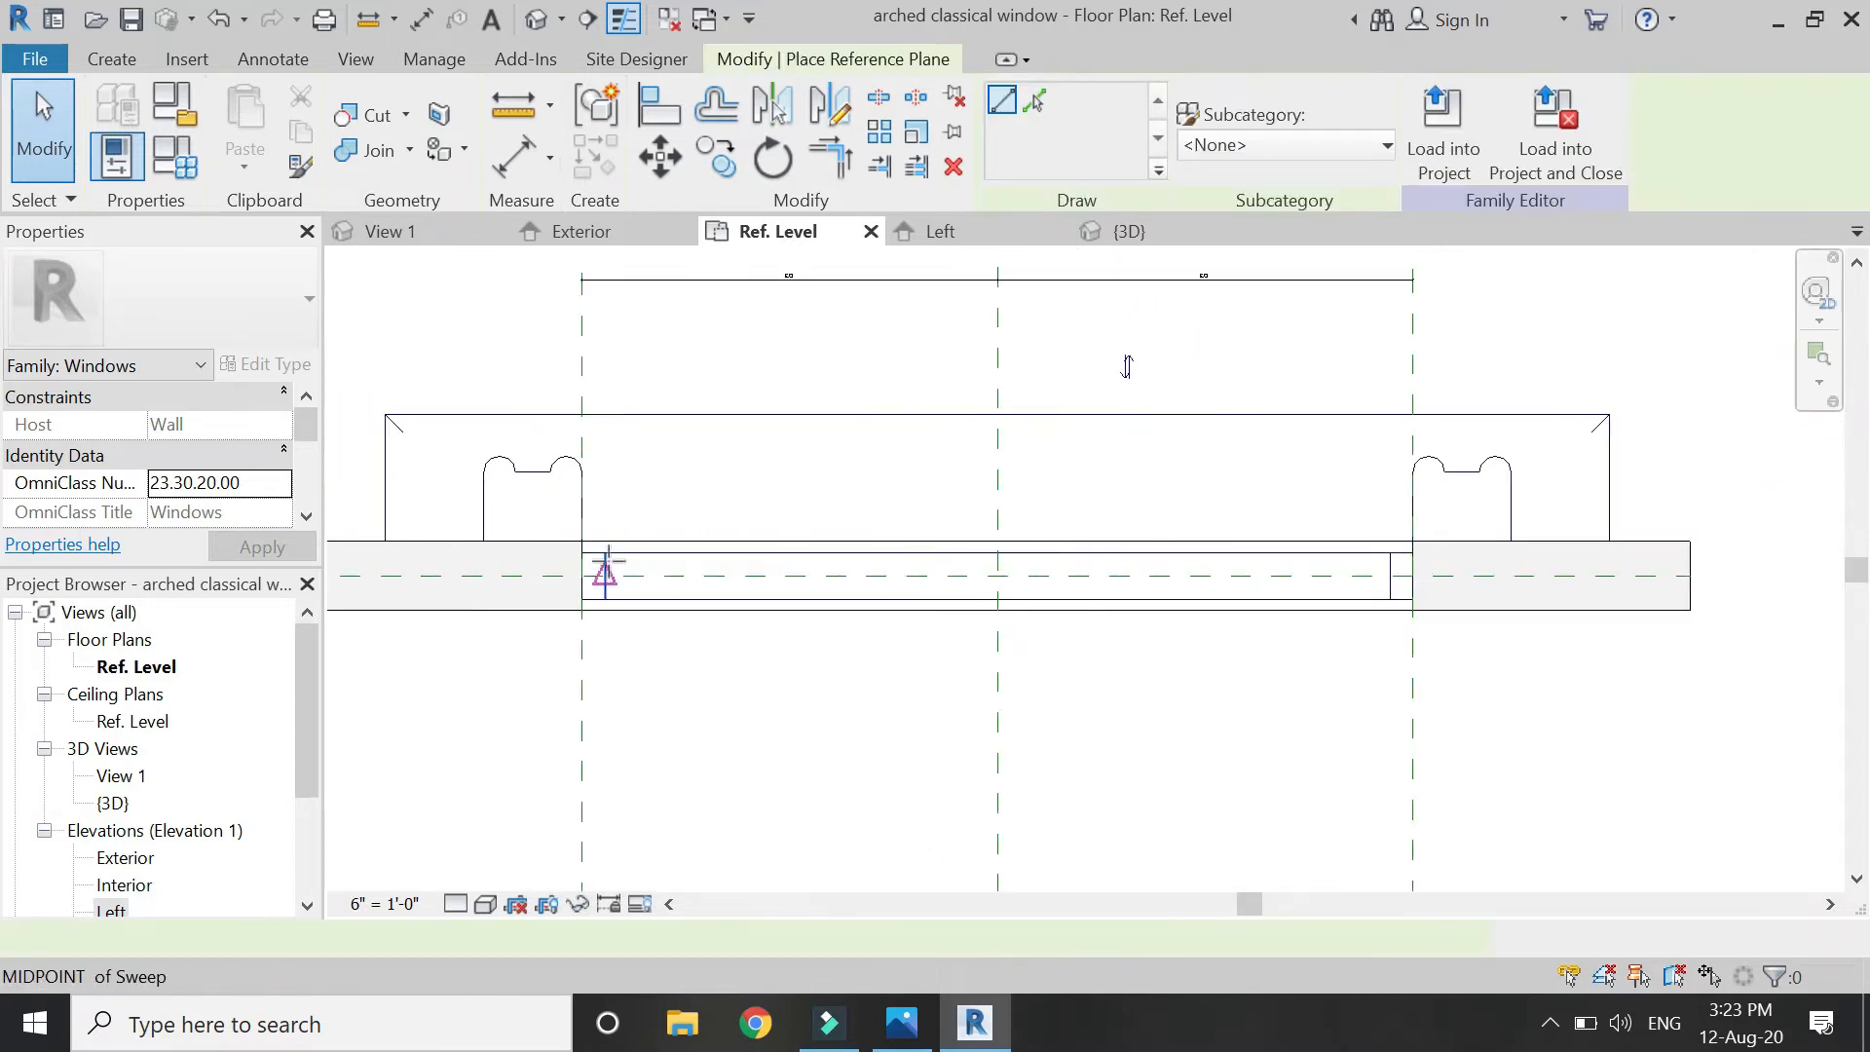
left_click(1033, 103)
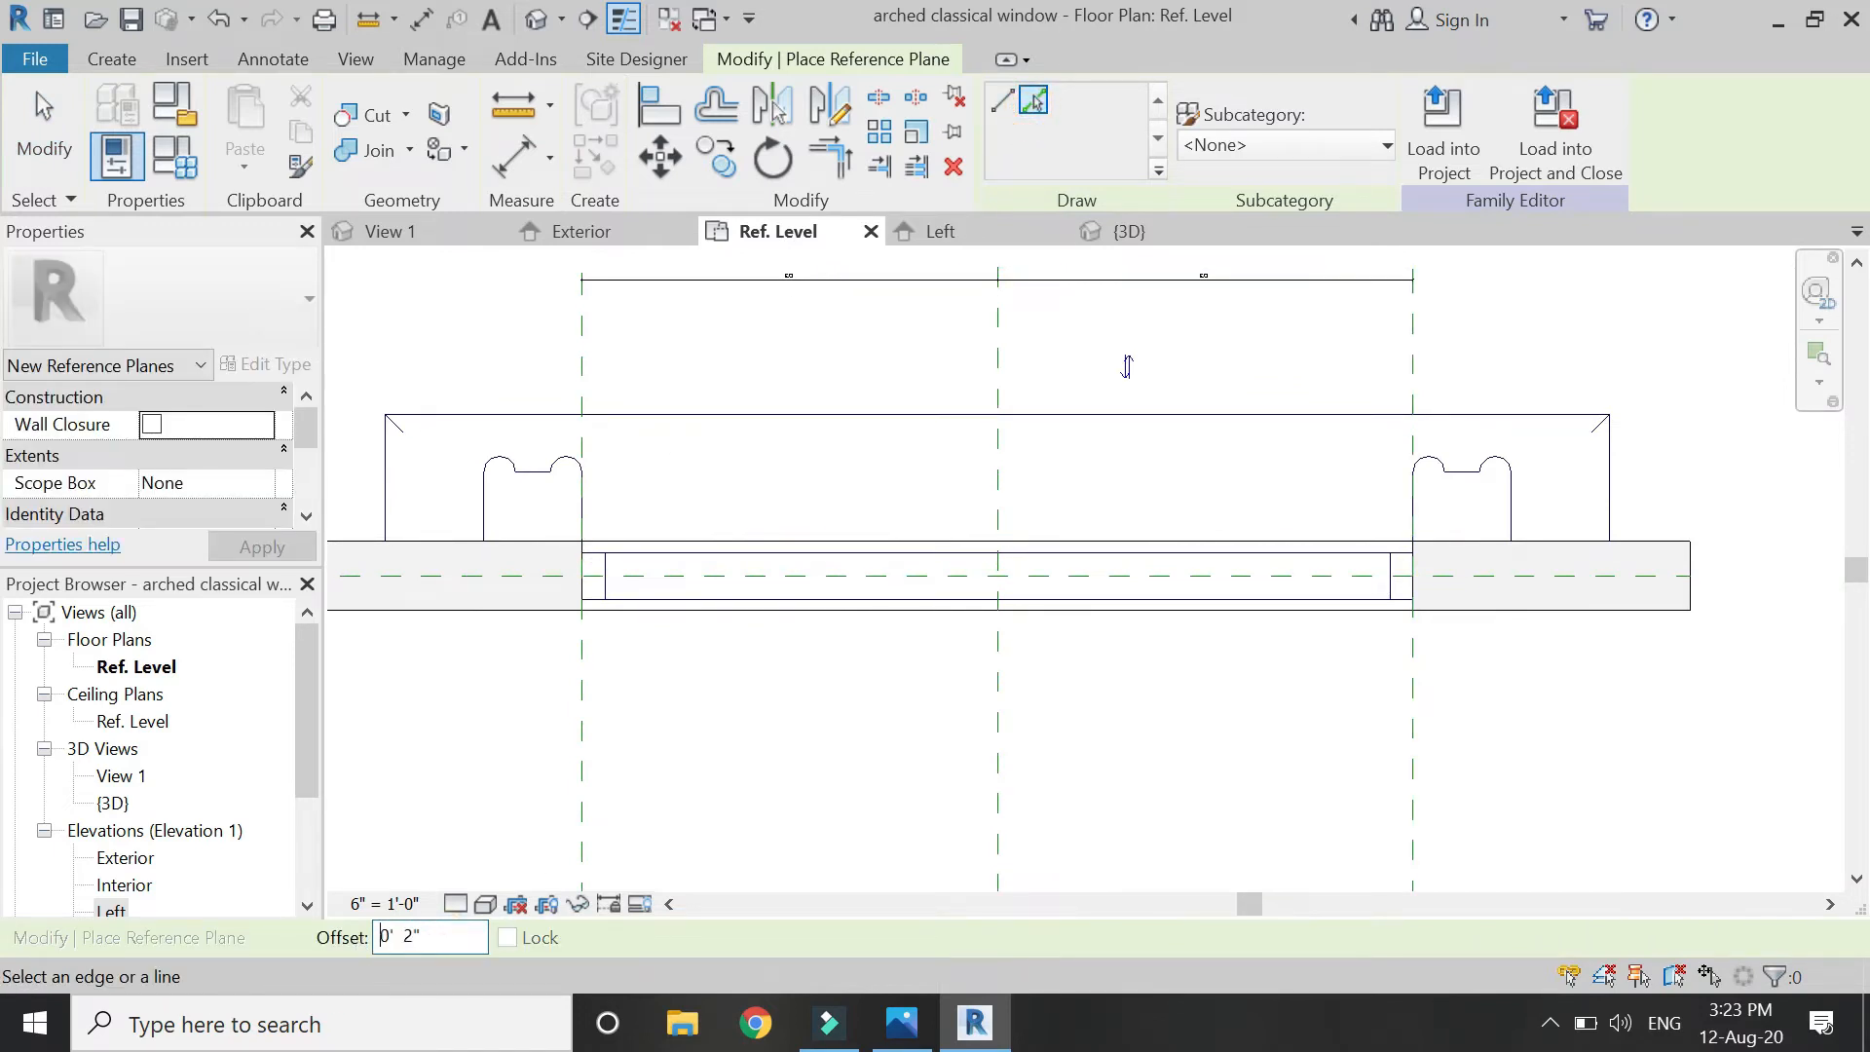
left_click(601, 687)
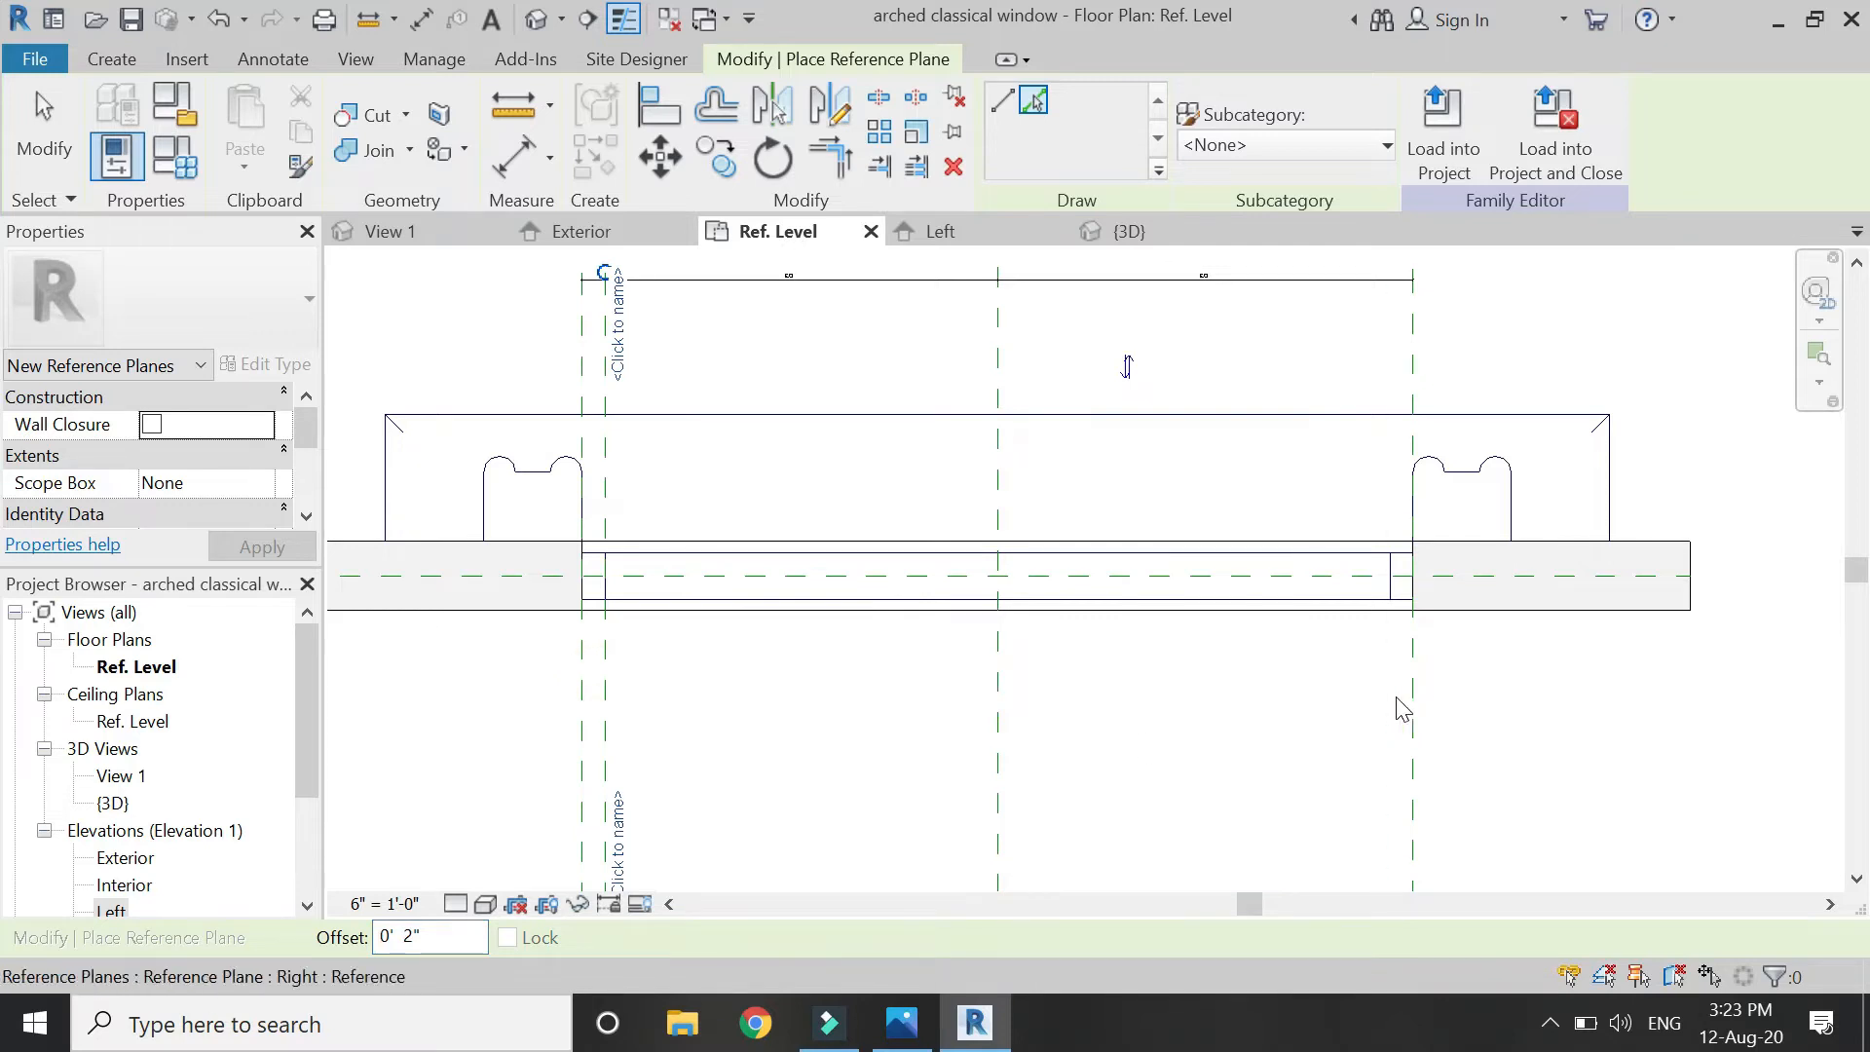
left_click(1408, 703)
Dimension both new planes 2" from the outer planes and lock the right spacing.
left_click(514, 160)
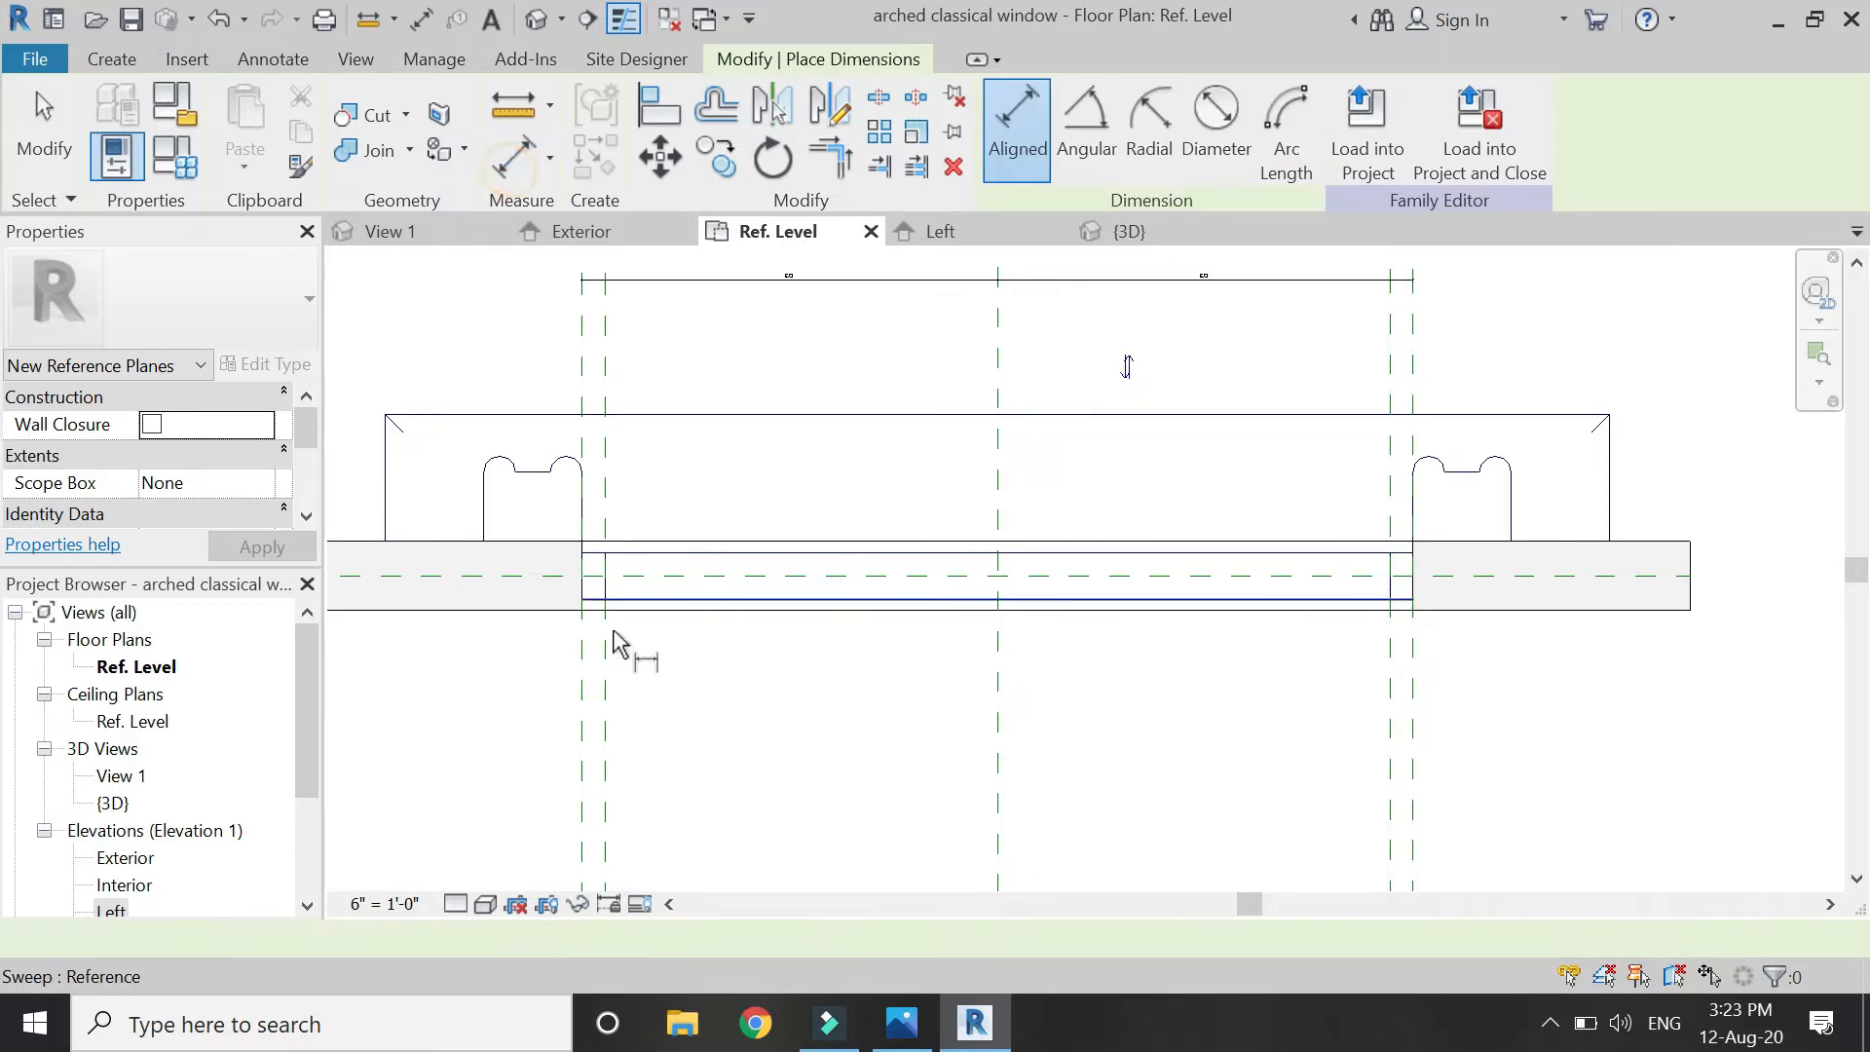
left_click(582, 692)
left_click(605, 718)
left_click(728, 713)
scroll(647, 750, "up", 5)
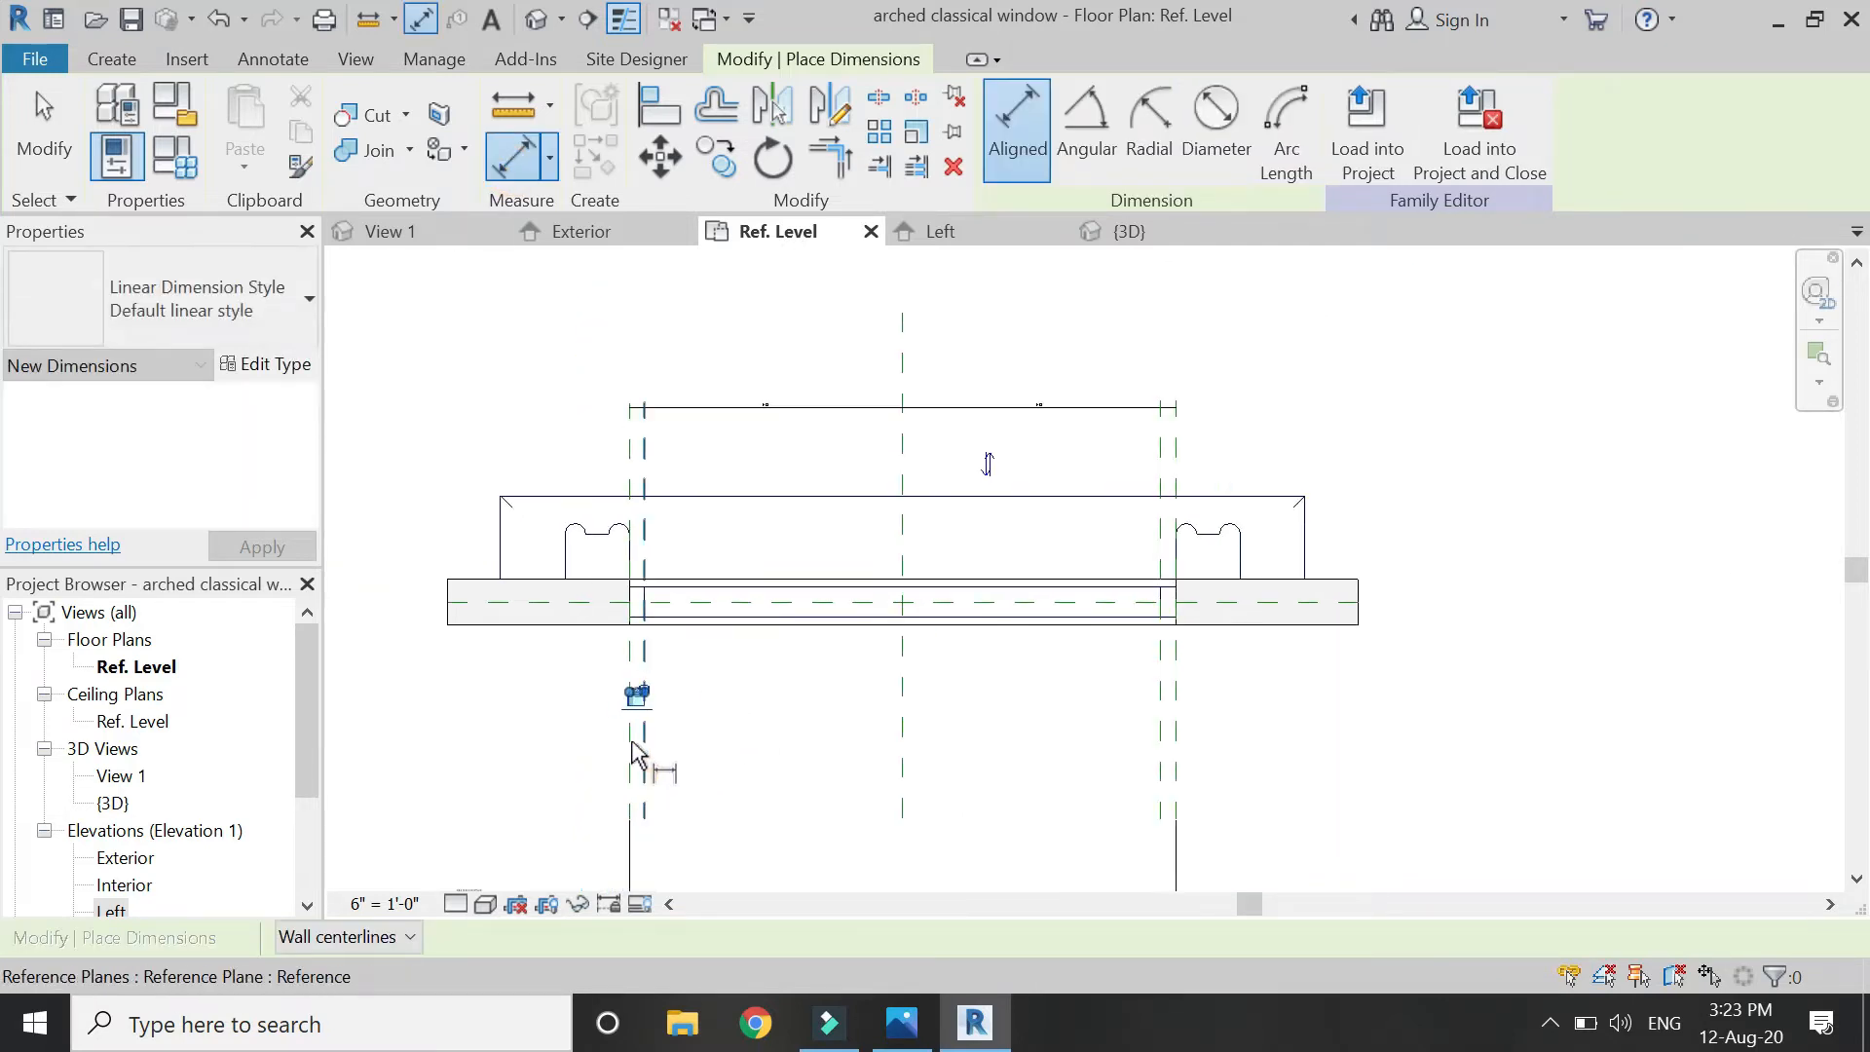
scroll(483, 635, "down", 2)
scroll(1728, 635, "up", 1)
scroll(979, 681, "down", 4)
scroll(1539, 638, "up", 2)
left_click(1489, 679)
left_click(1451, 696)
left_click(1365, 687)
left_click(1473, 706)
scroll(1647, 726, "down", 1)
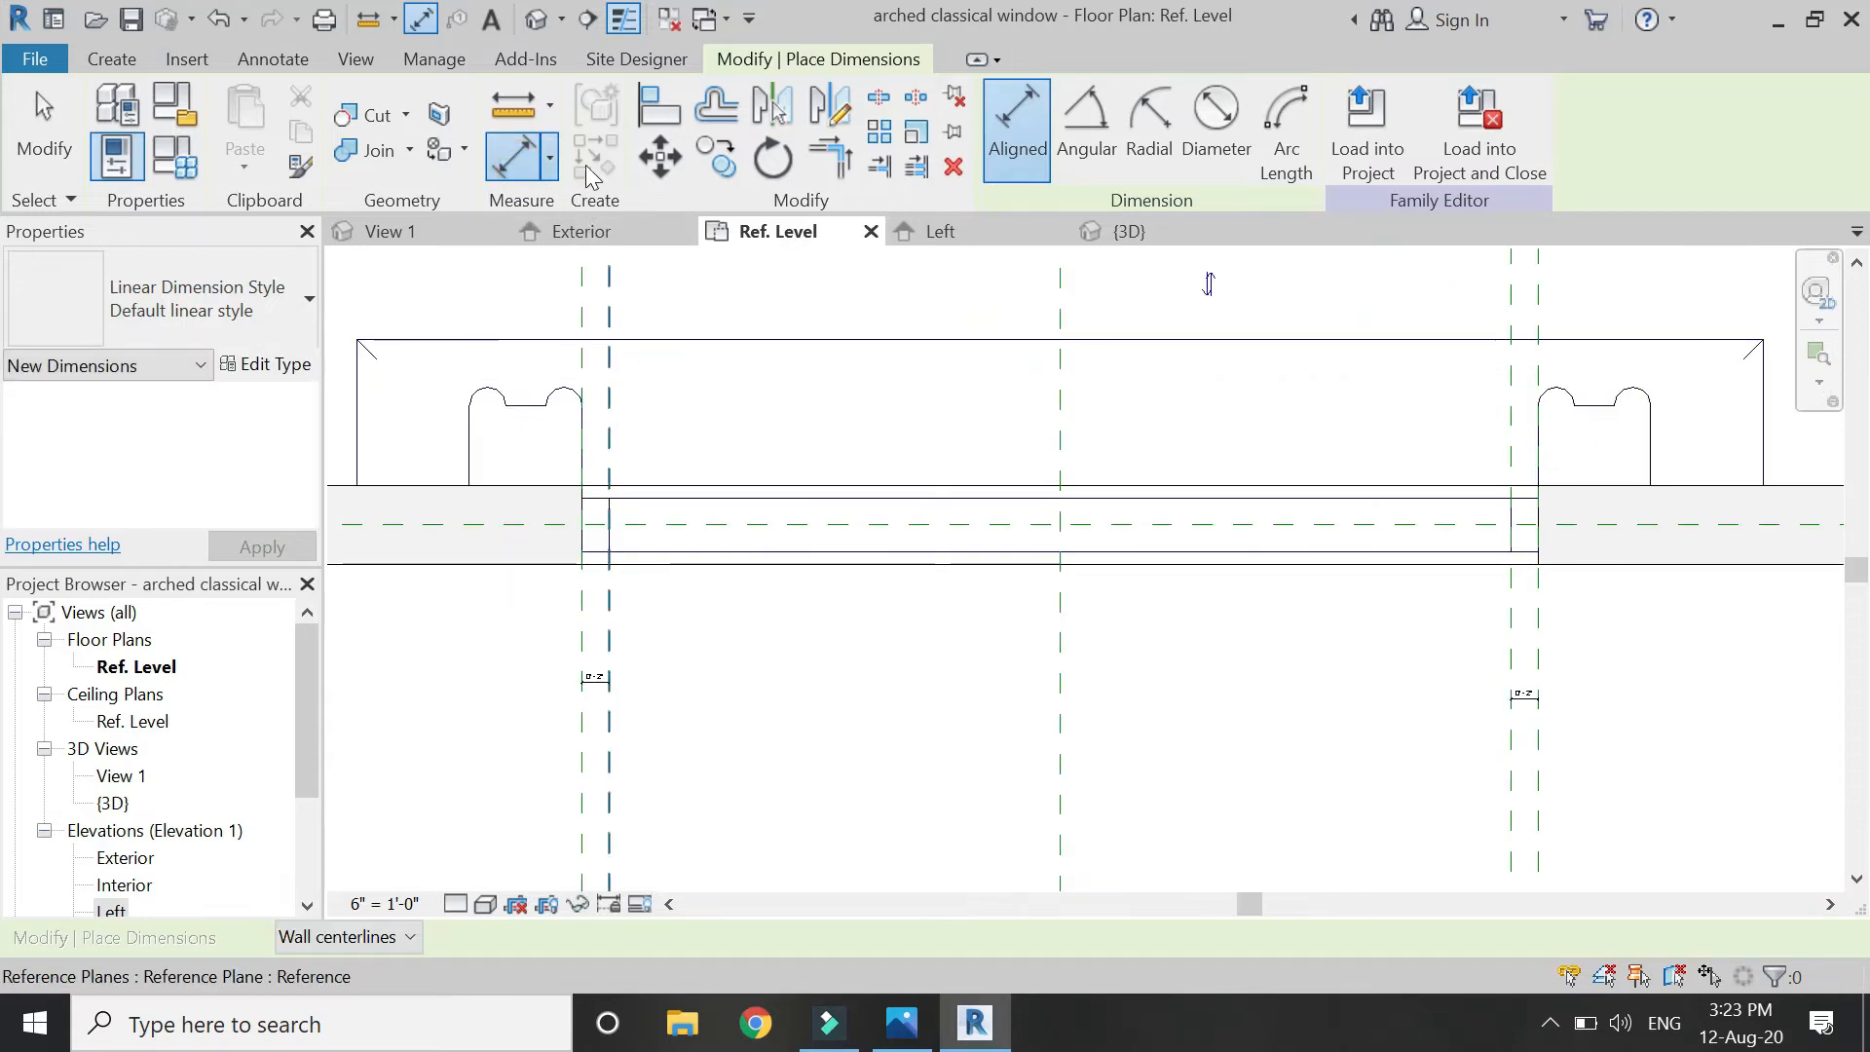
Align the frame edge to the right jamb reference plane, then open the Exterior elevation.
left_click(658, 107)
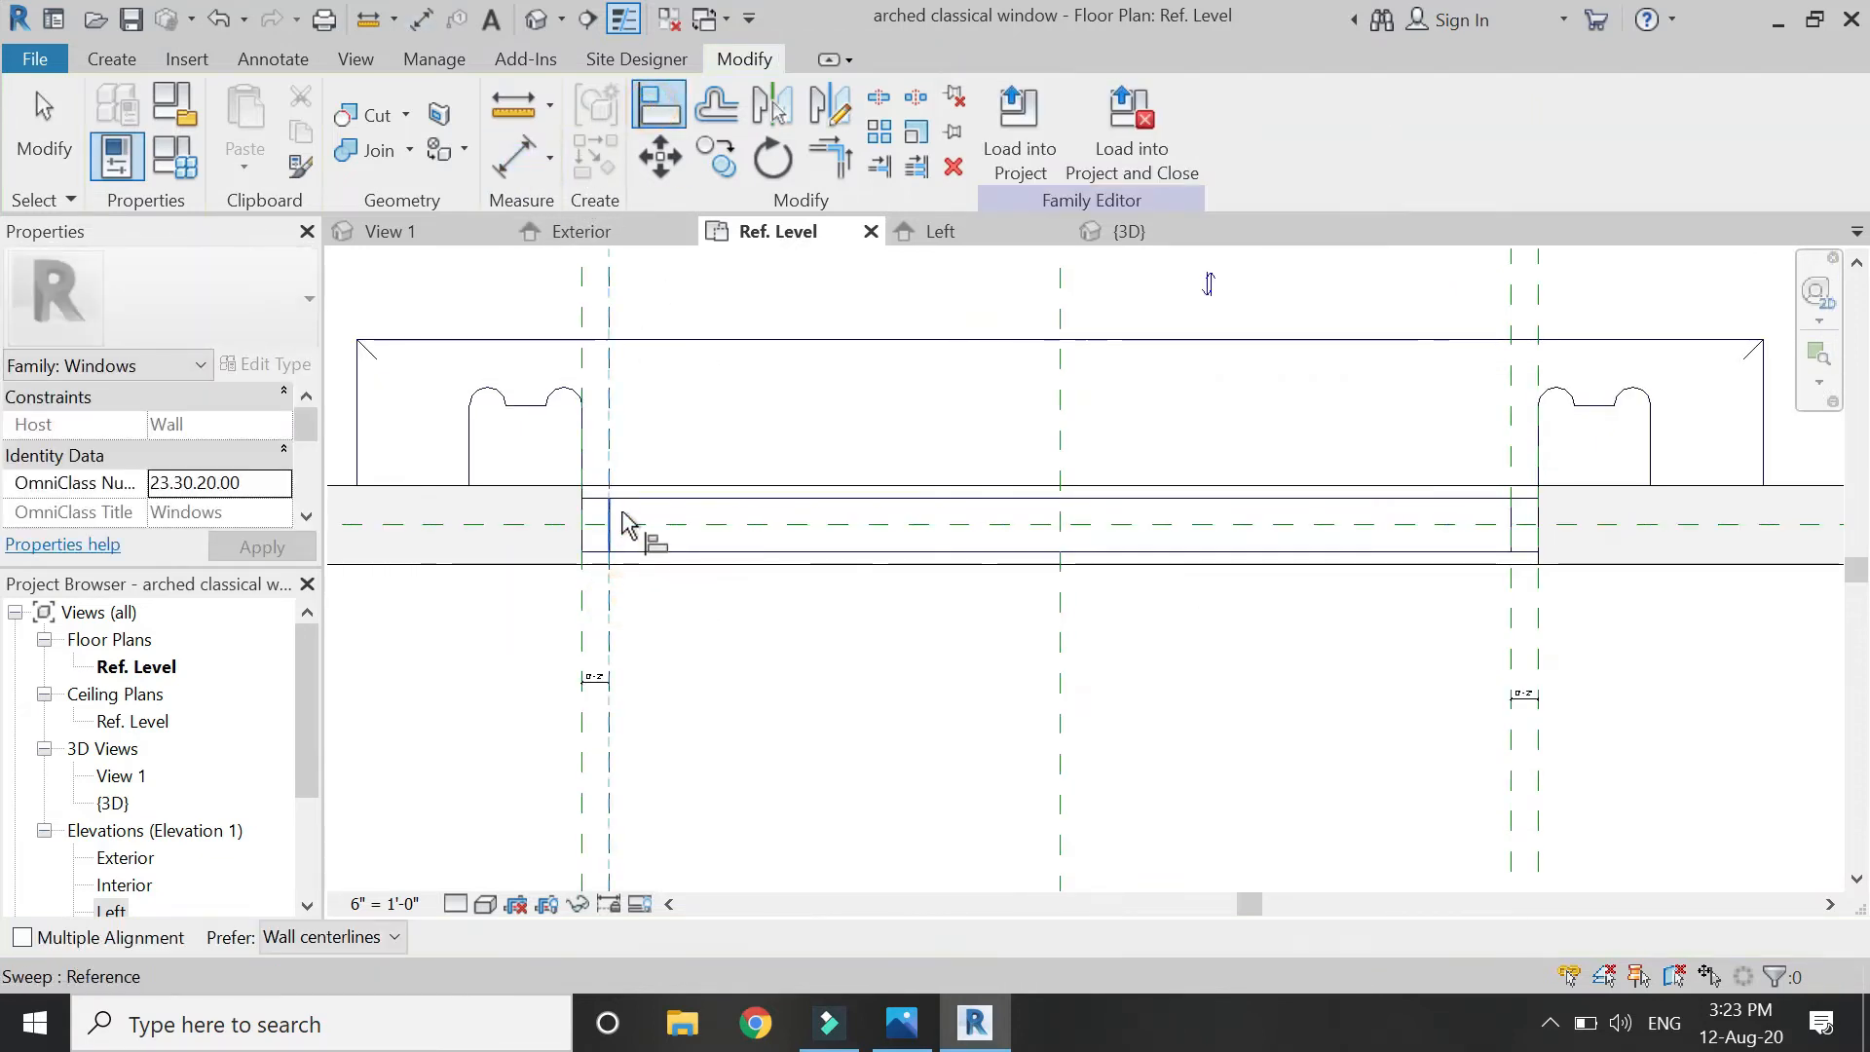
scroll(624, 531, "up", 2)
scroll(417, 577, "down", 2)
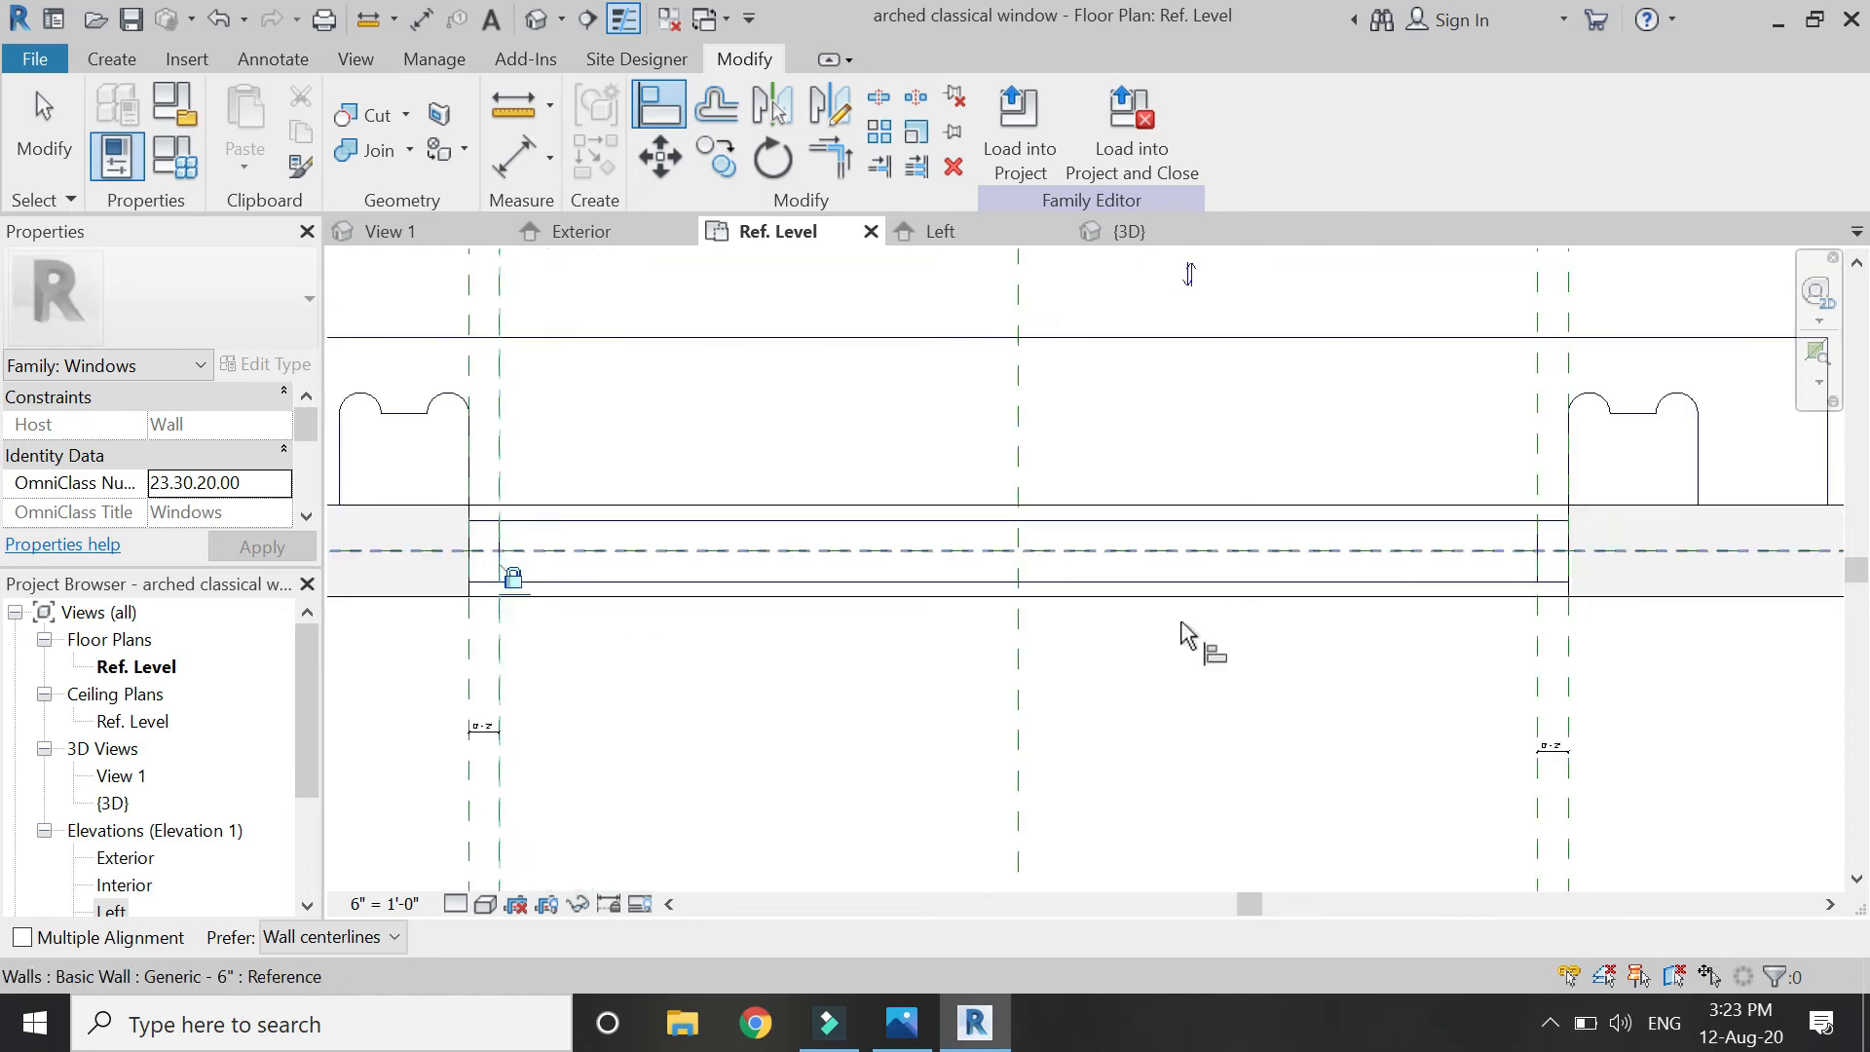
scroll(1565, 582, "up", 2)
left_click(1505, 664)
left_click(1501, 521)
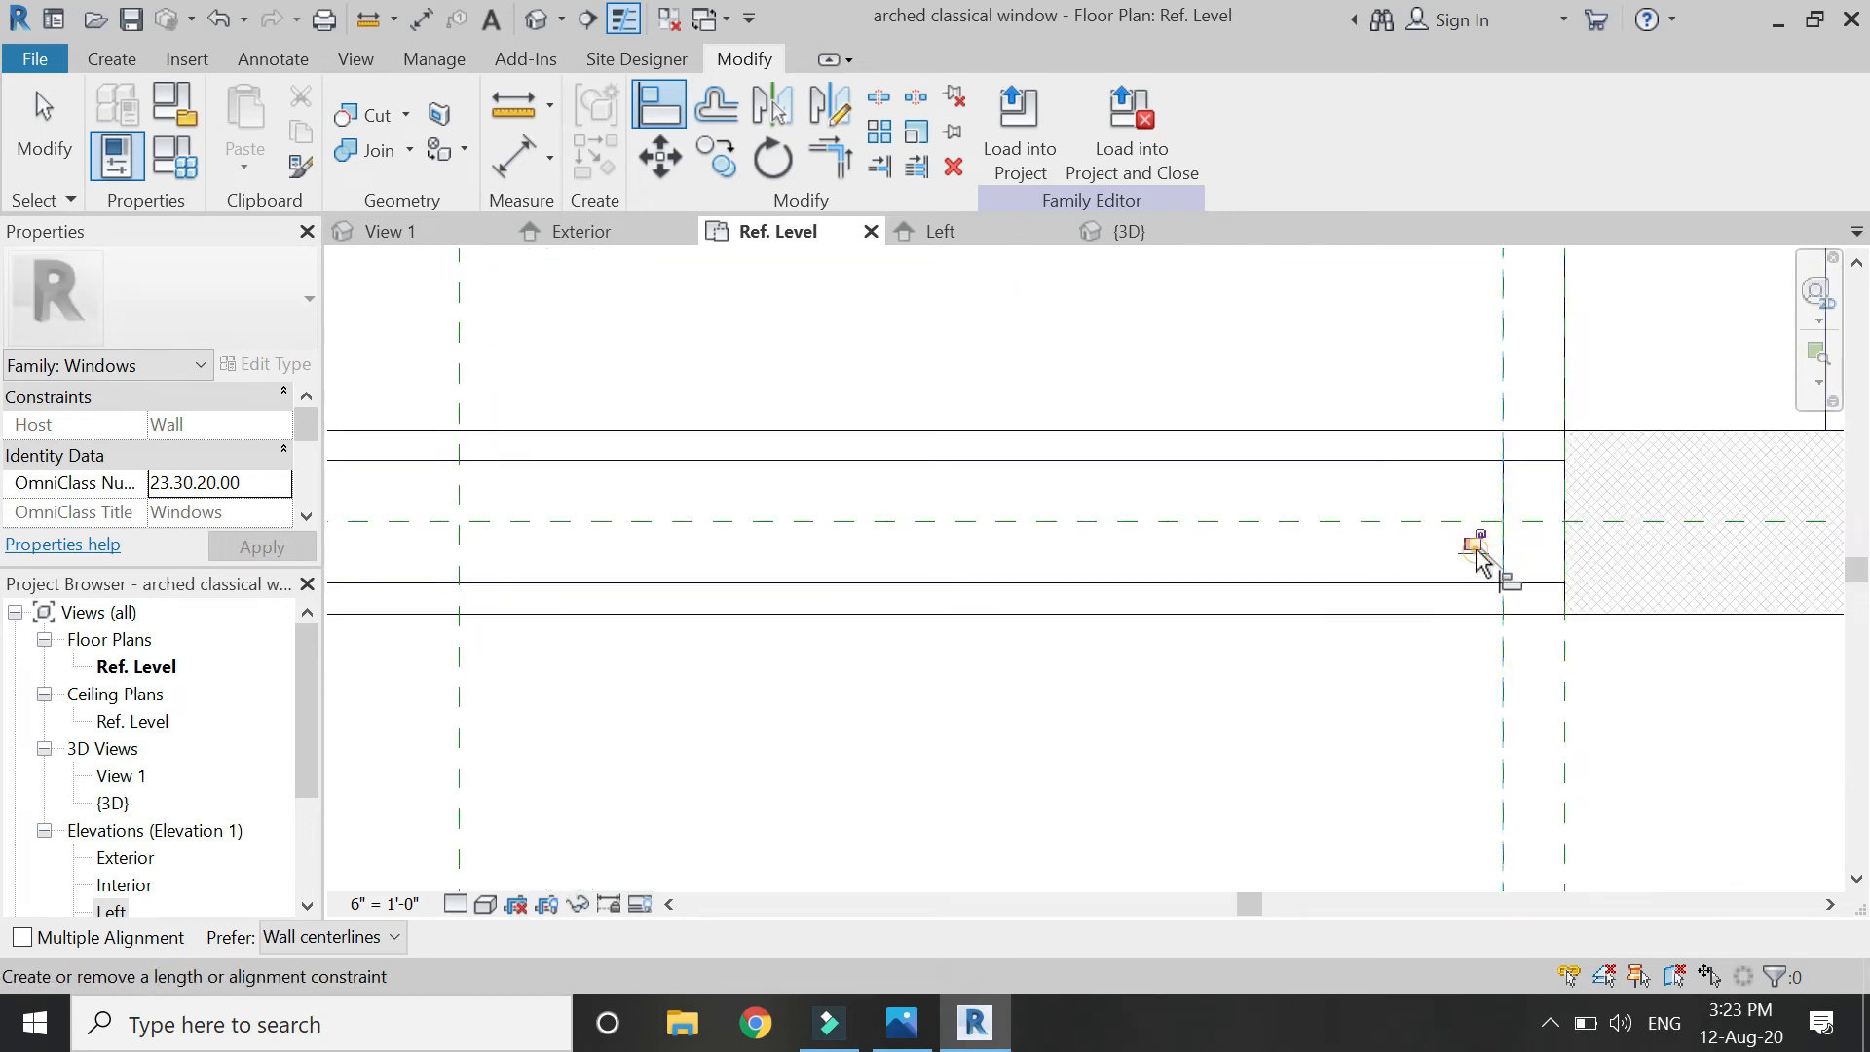
scroll(1383, 550, "down", 4)
key("Escape")
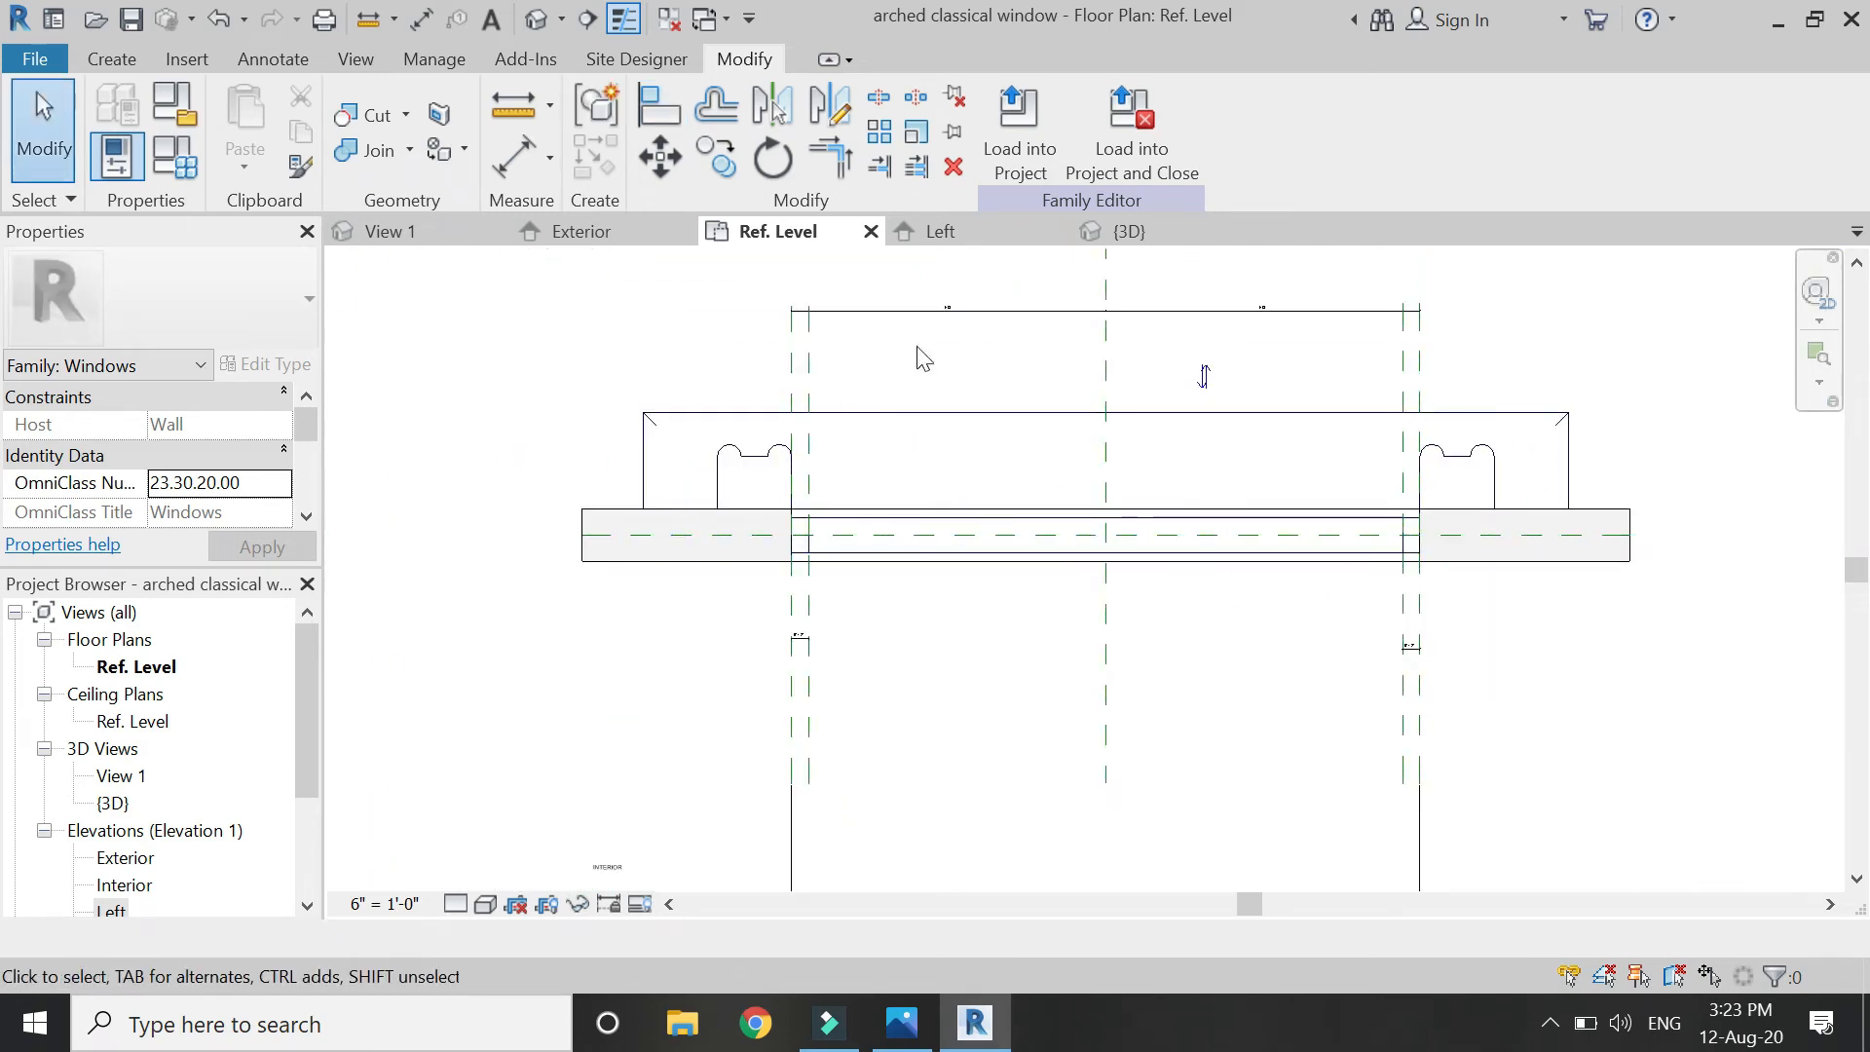
left_click(575, 232)
left_click(115, 59)
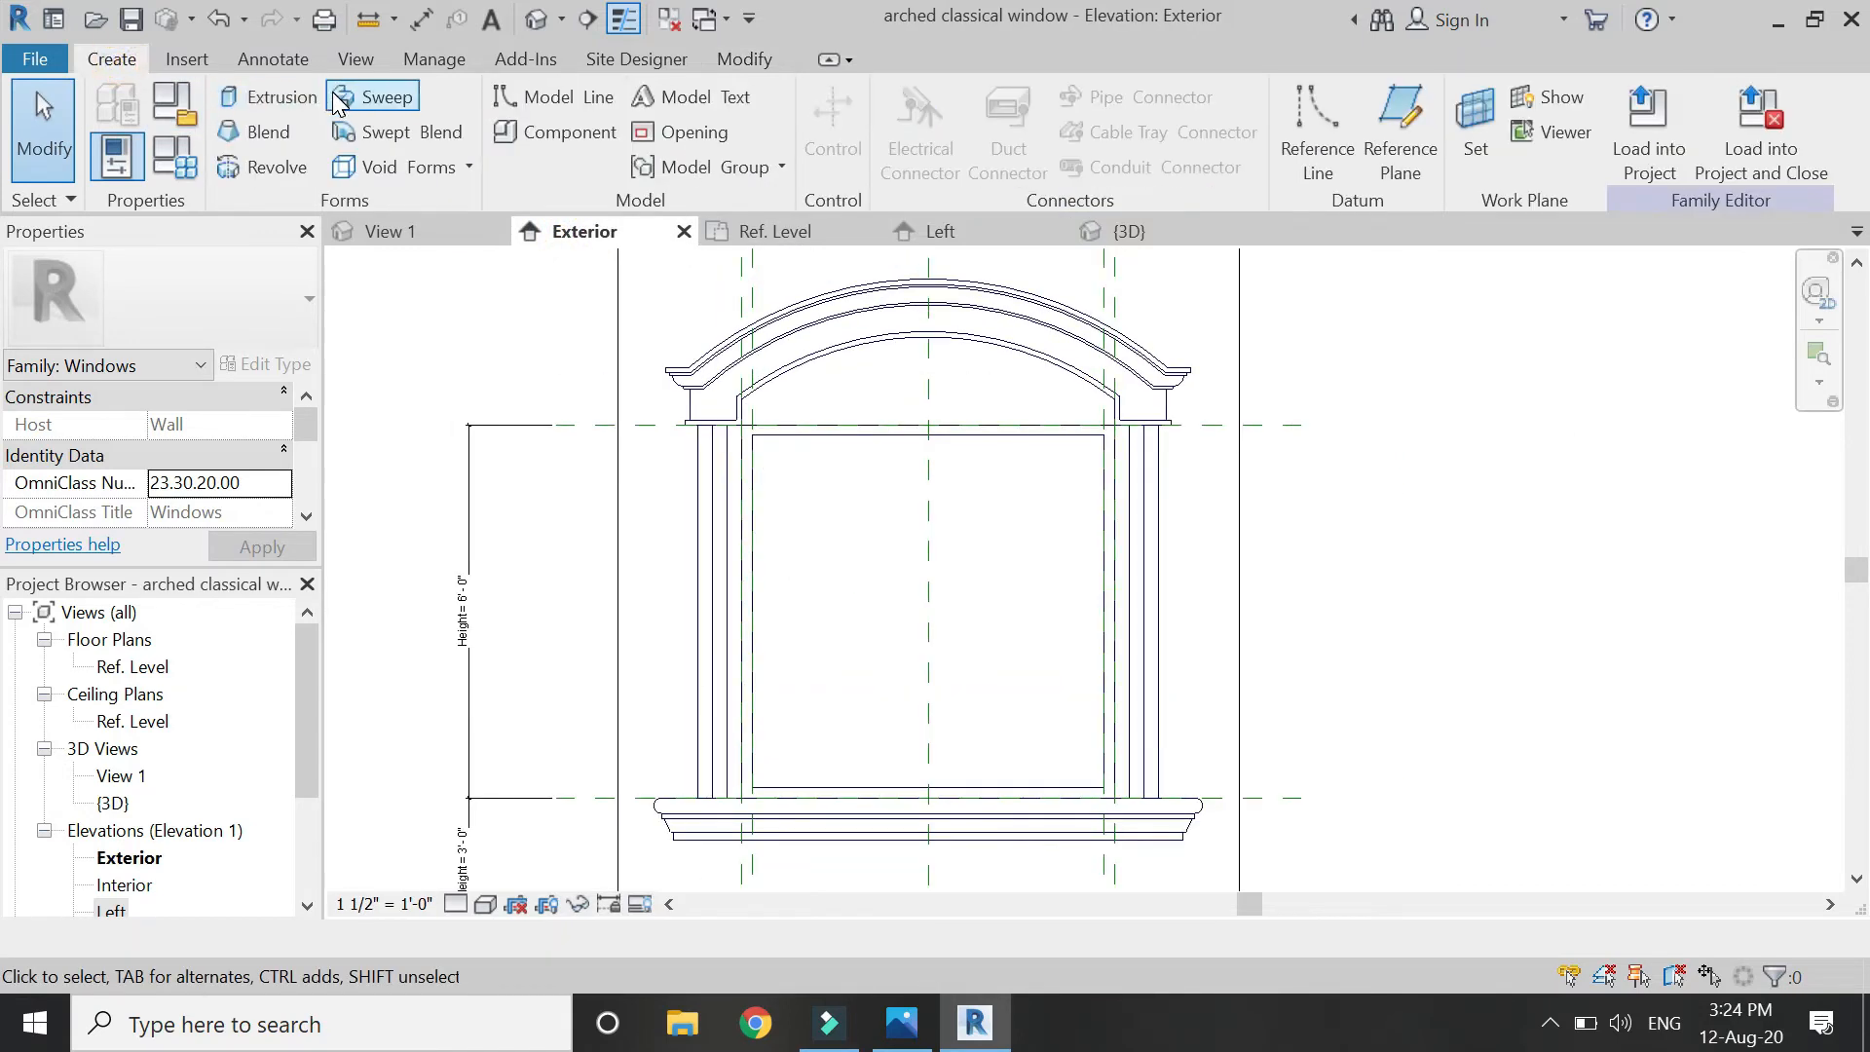
Sketch a new sweep path rectangle from the glass's top-left corner to its bottom centre.
left_click(336, 101)
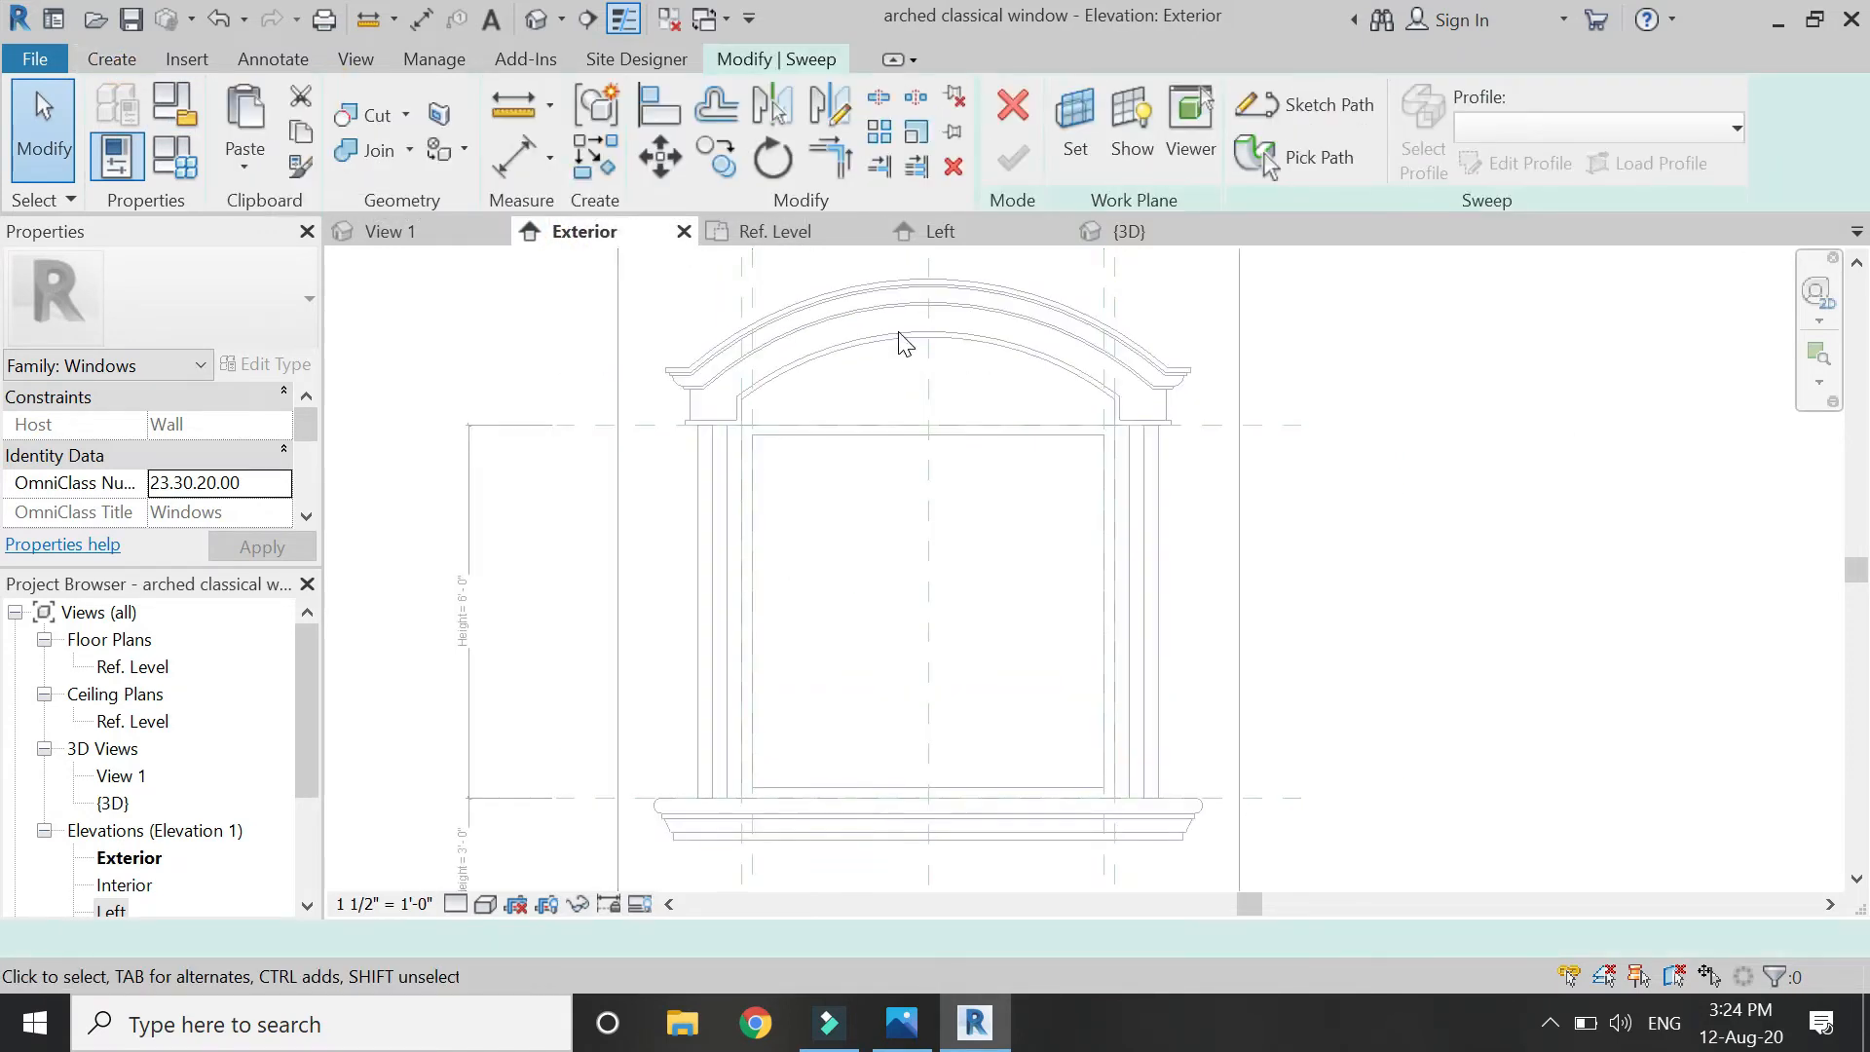
left_click(1288, 109)
left_click(1098, 100)
left_click(752, 435)
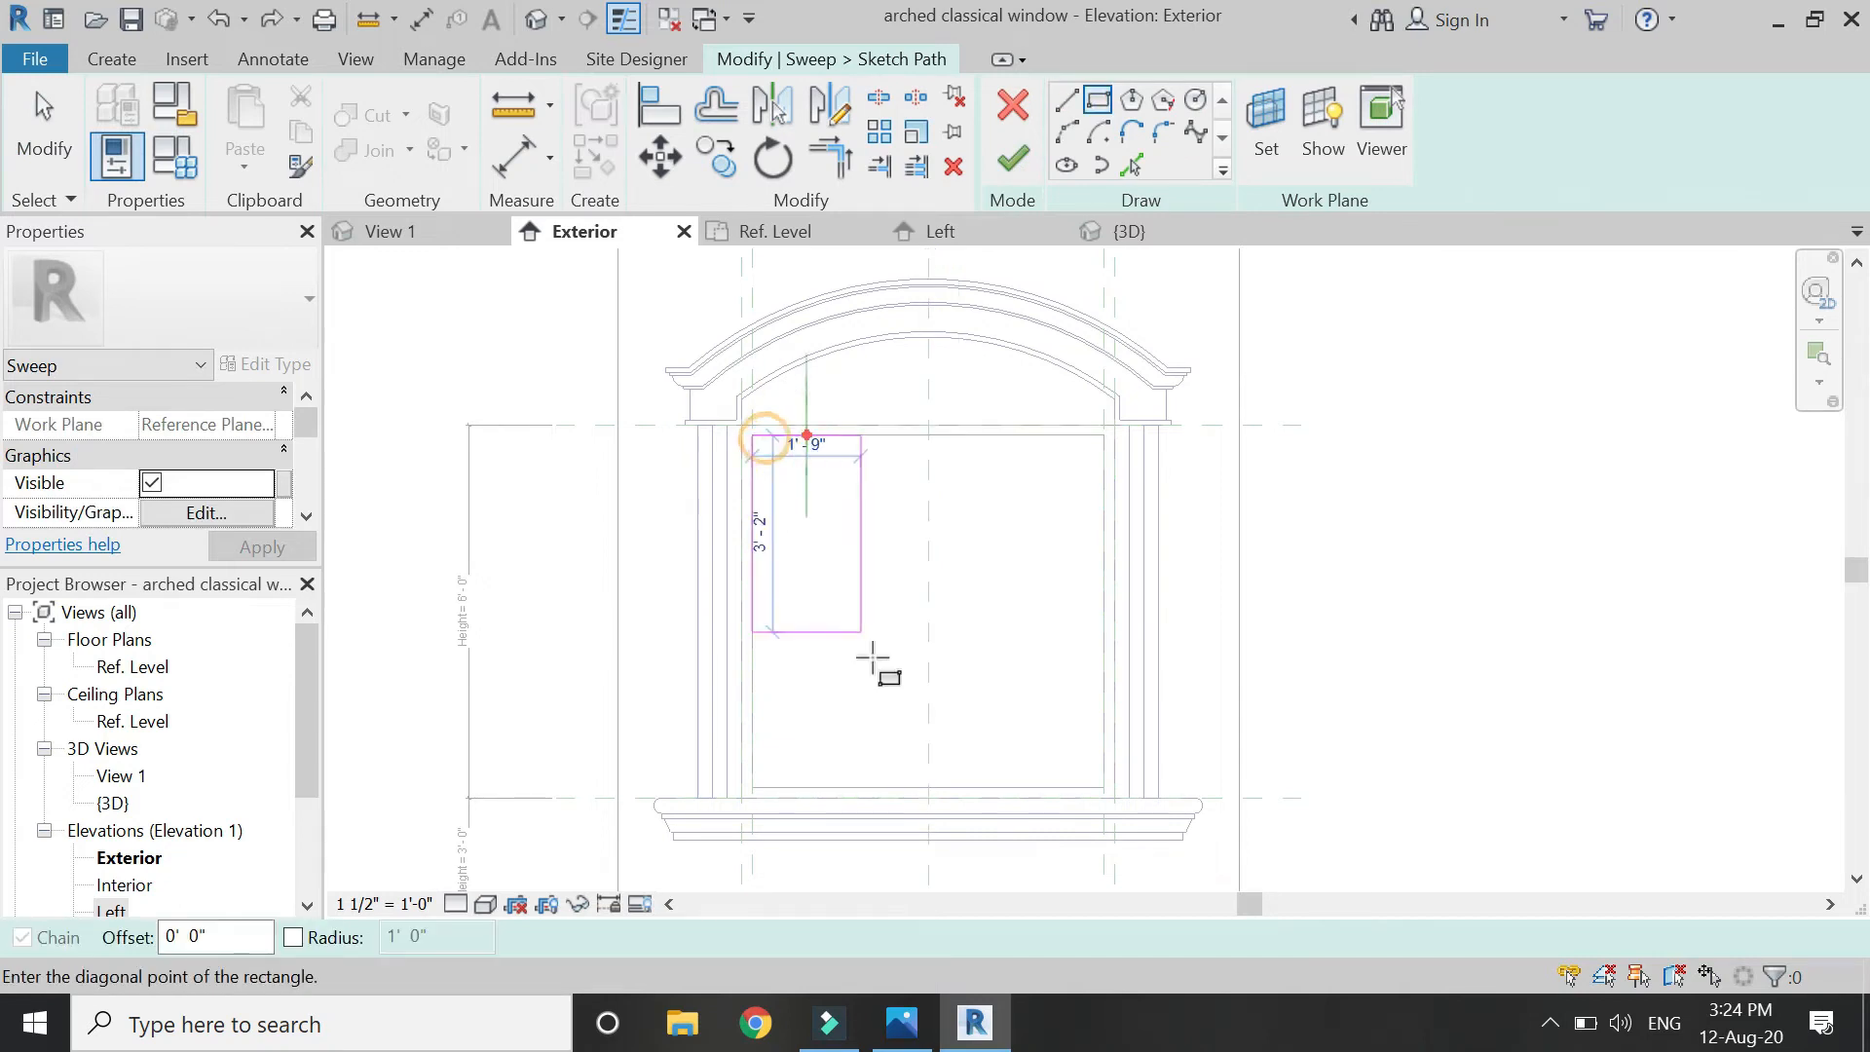
left_click(928, 787)
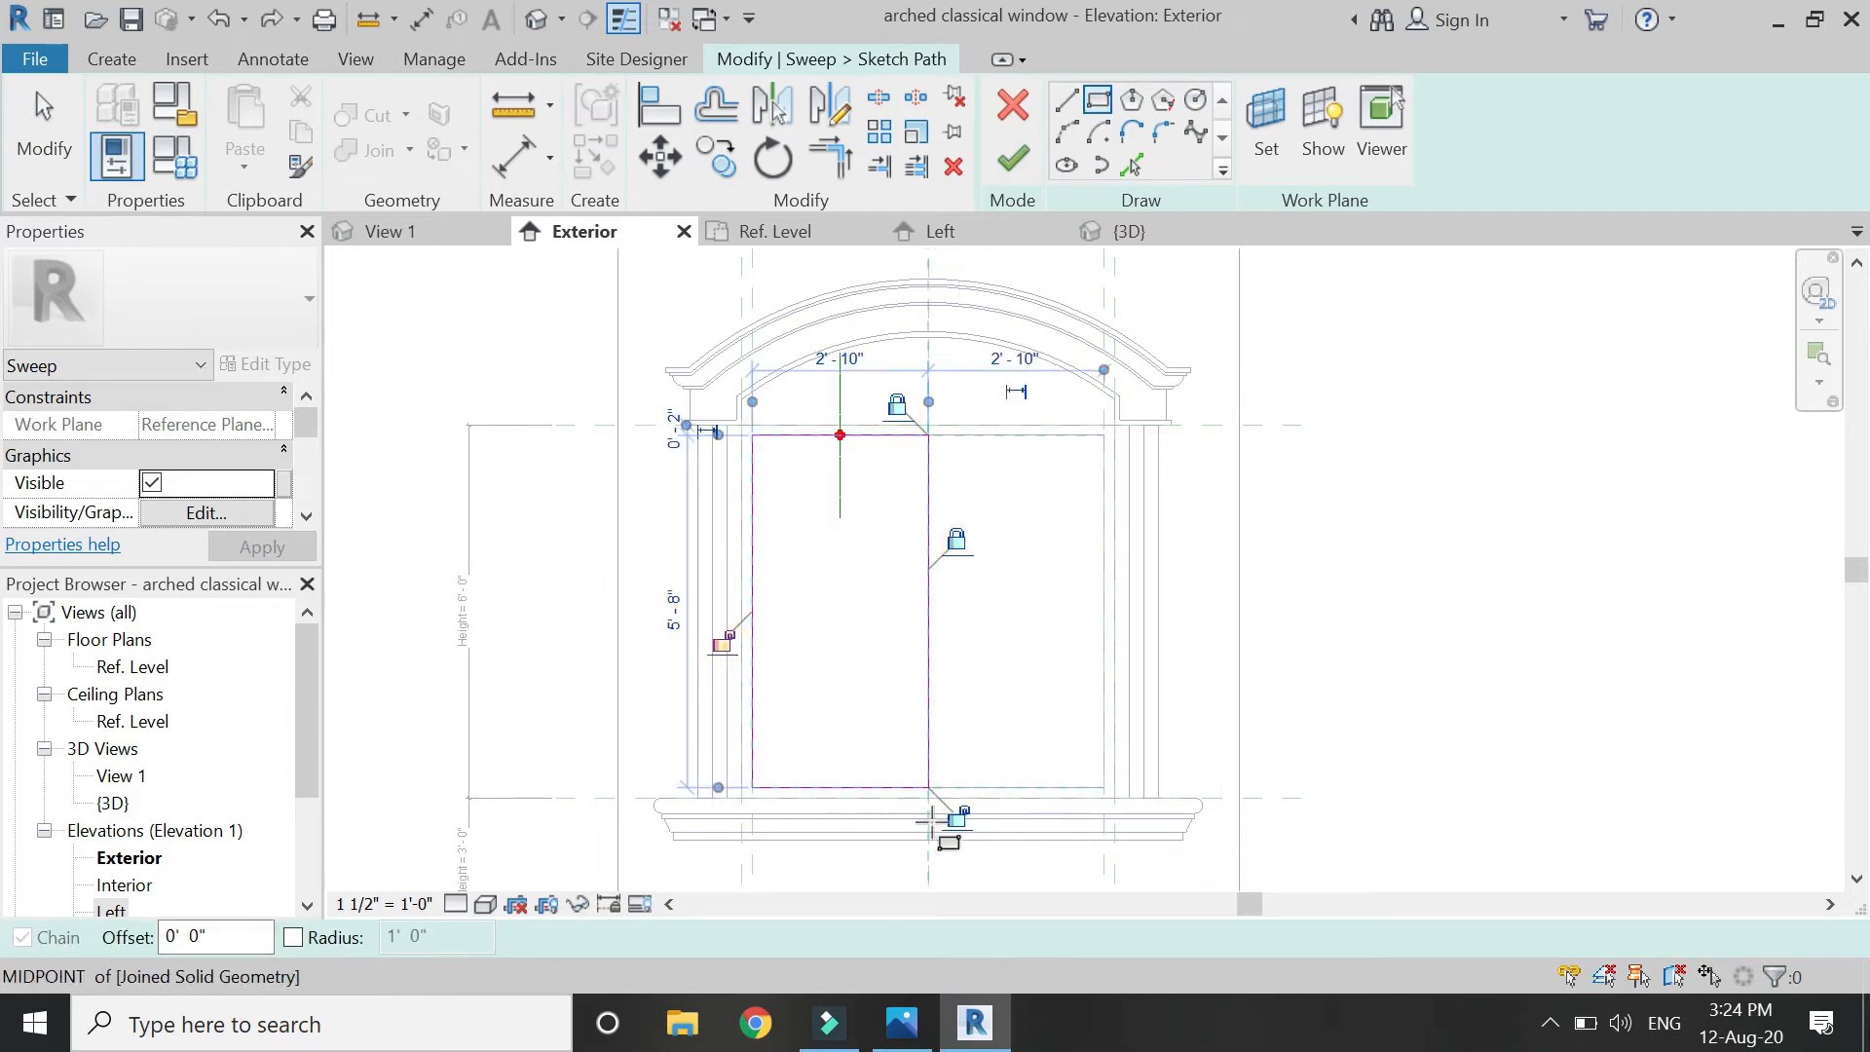
Move the profile plane onto the left path line, finish the path, and go to Ref. Level.
key("Escape")
left_click(834, 484)
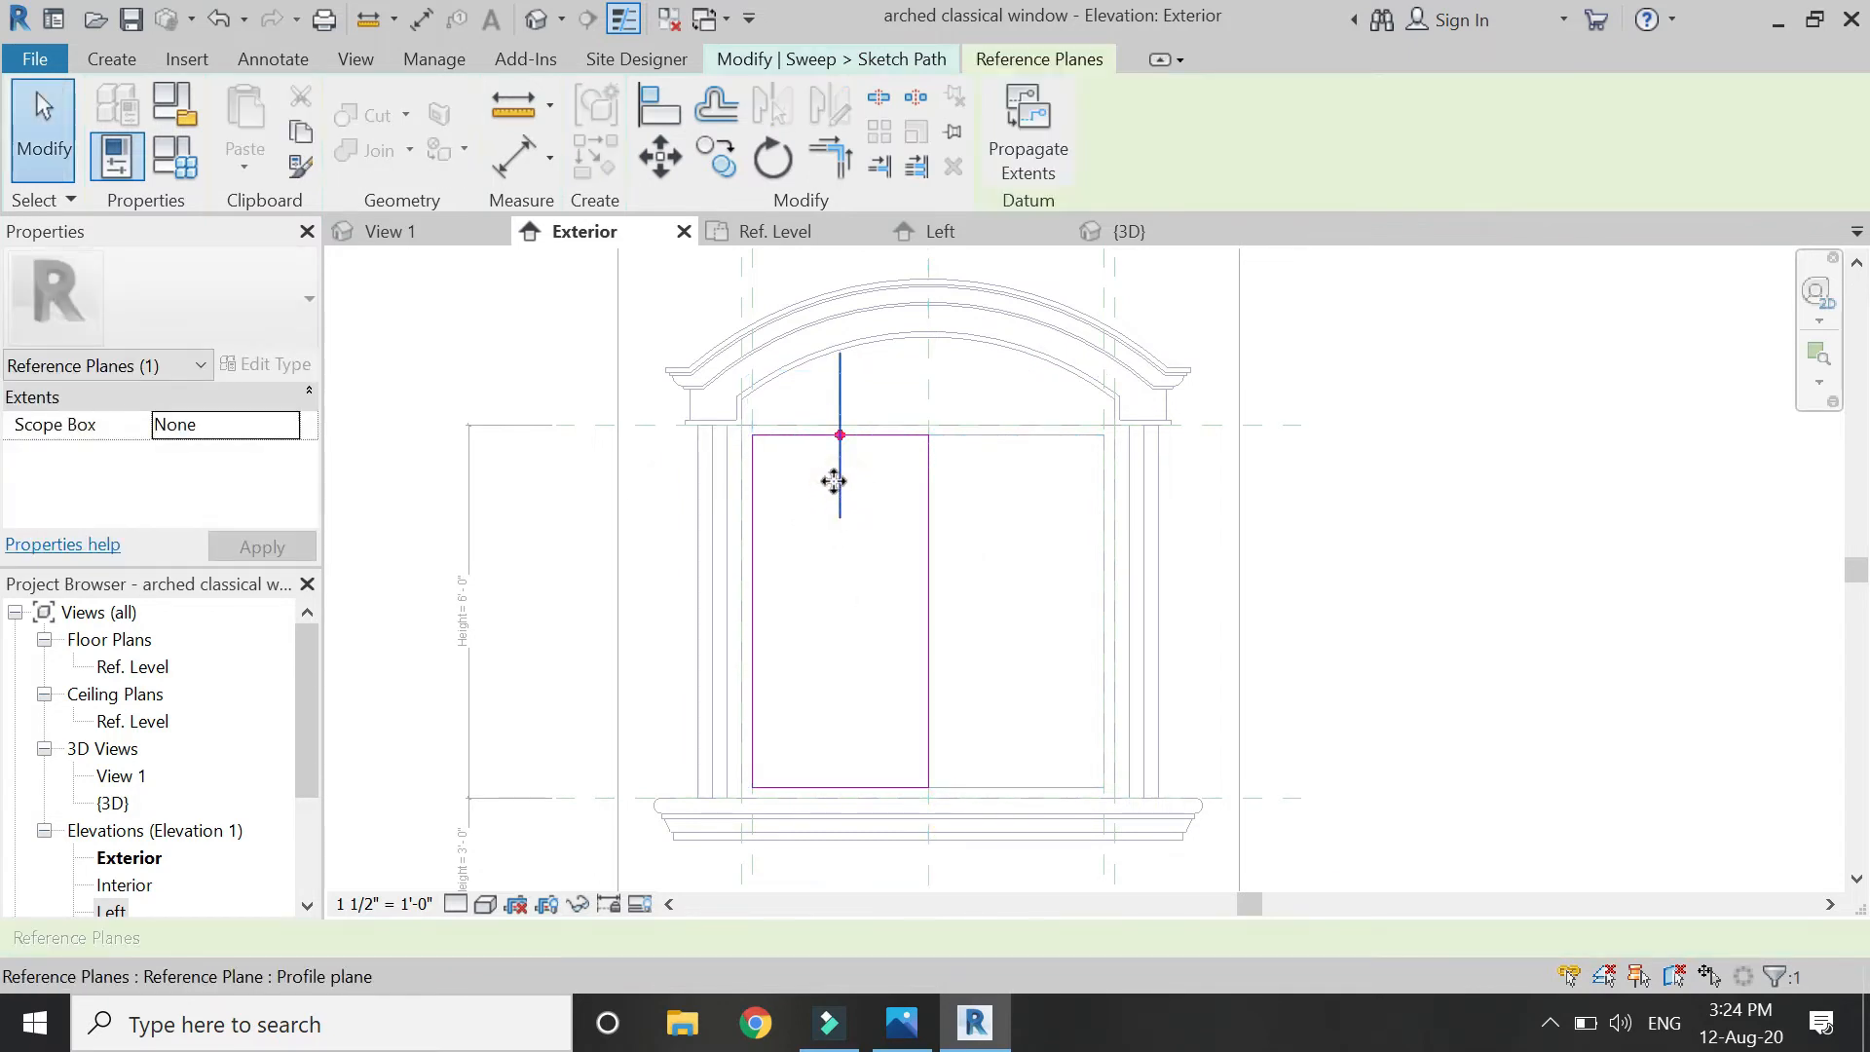
left_click_drag(769, 611, 766, 611)
left_click(807, 383)
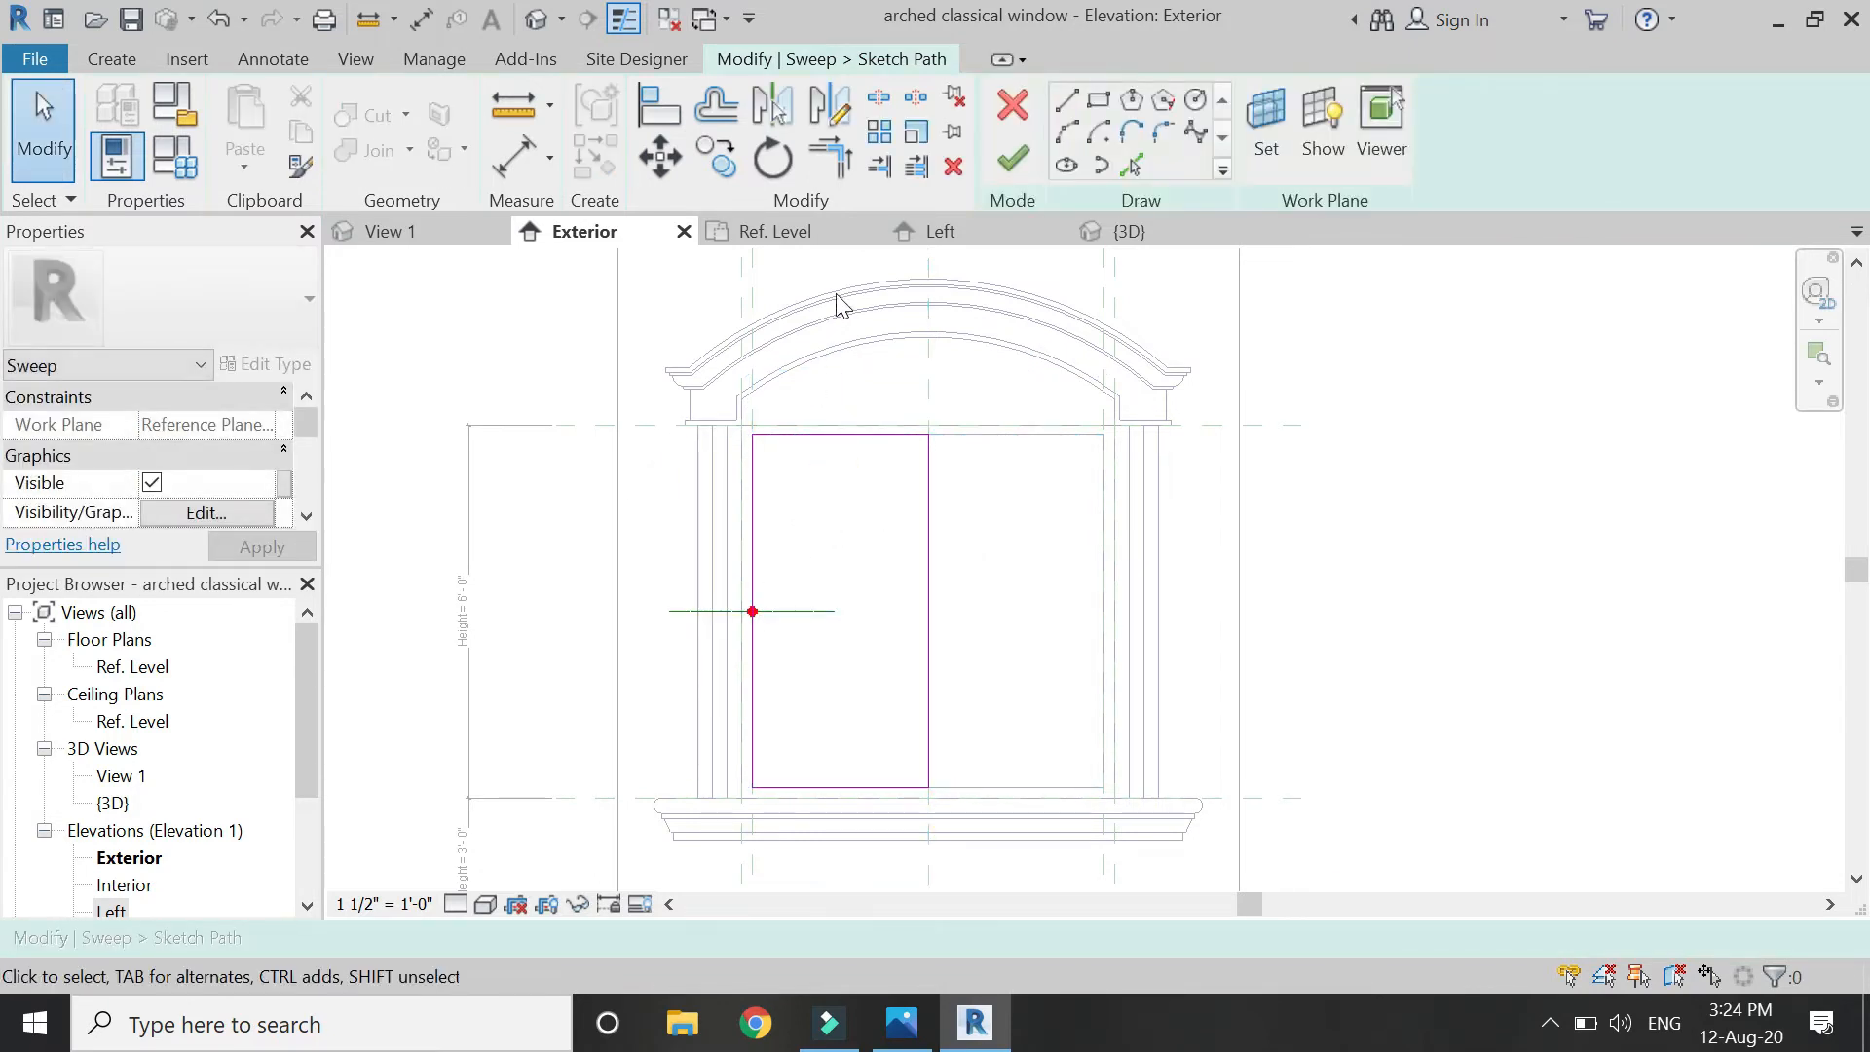
left_click(1013, 160)
left_click(765, 232)
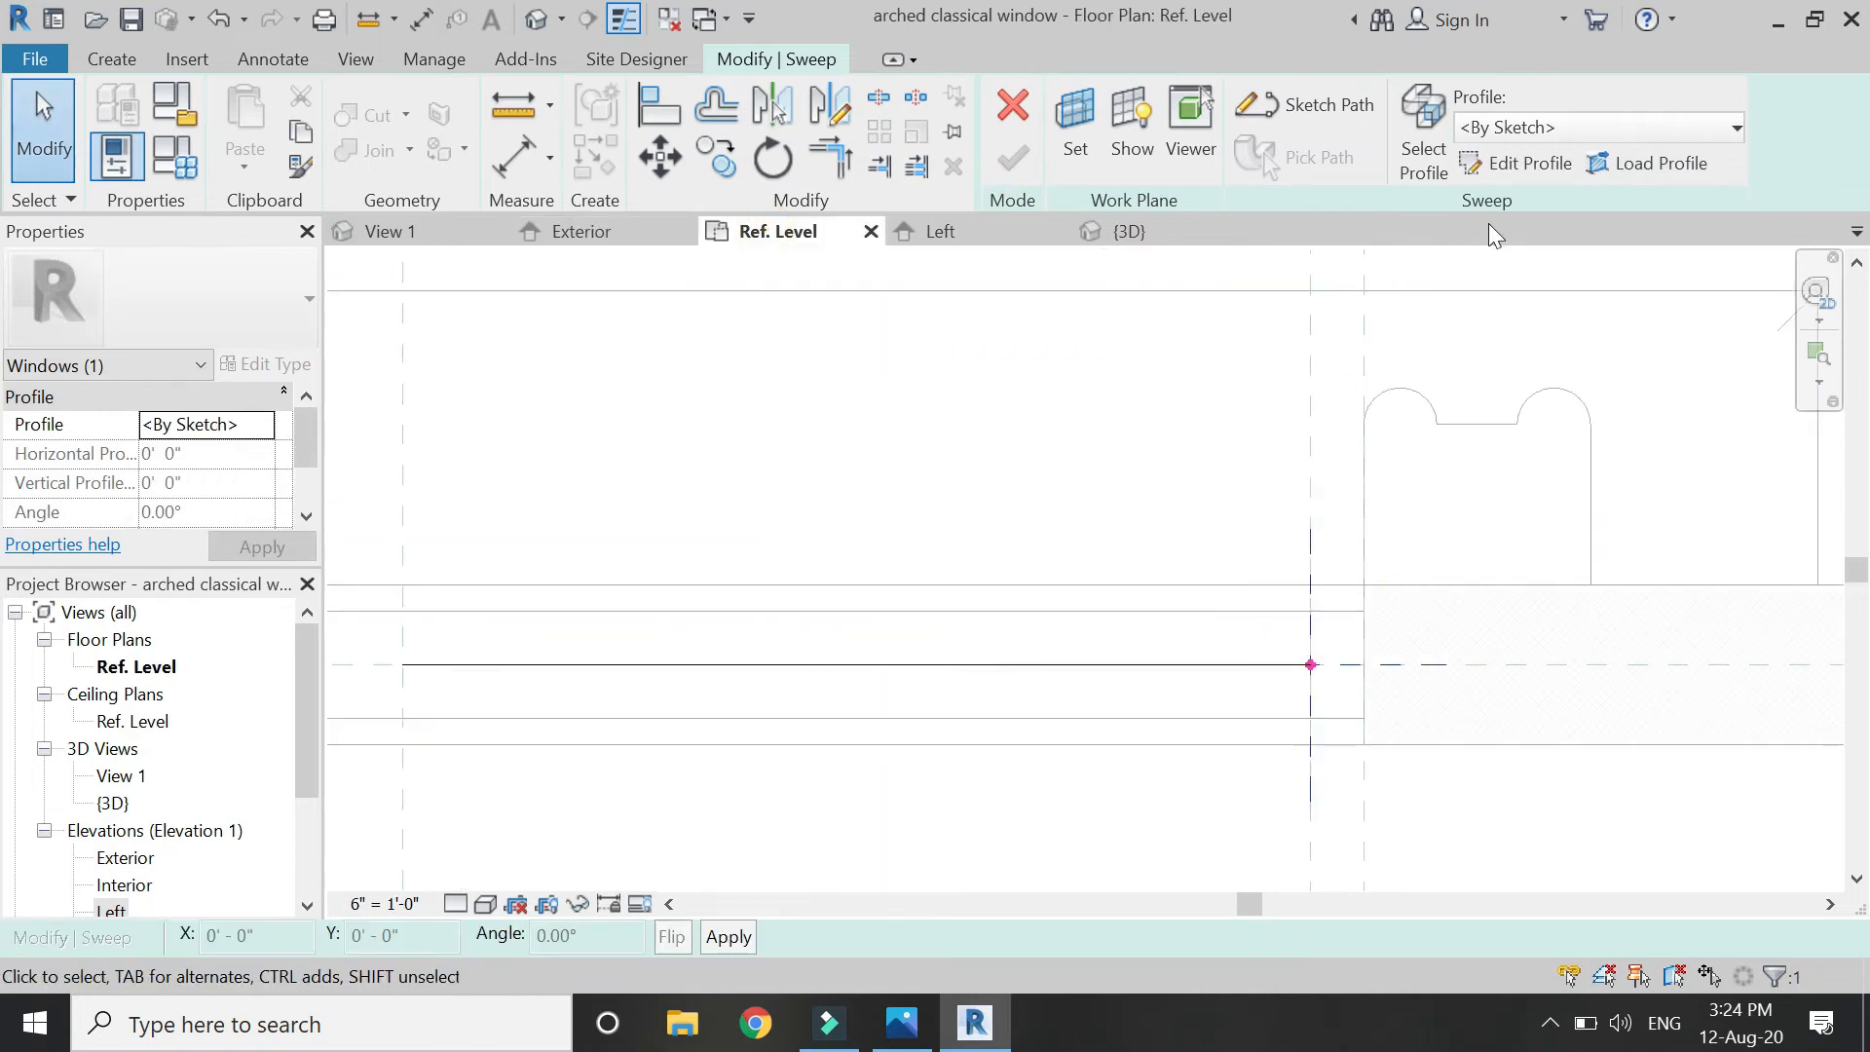
Draw a small profile rectangle starting at the reference-plane intersection.
left_click(1512, 164)
left_click(1097, 99)
scroll(1330, 692, "up", 2)
scroll(1329, 690, "down", 1)
scroll(1328, 690, "up", 2)
scroll(1275, 681, "down", 2)
scroll(1303, 701, "up", 2)
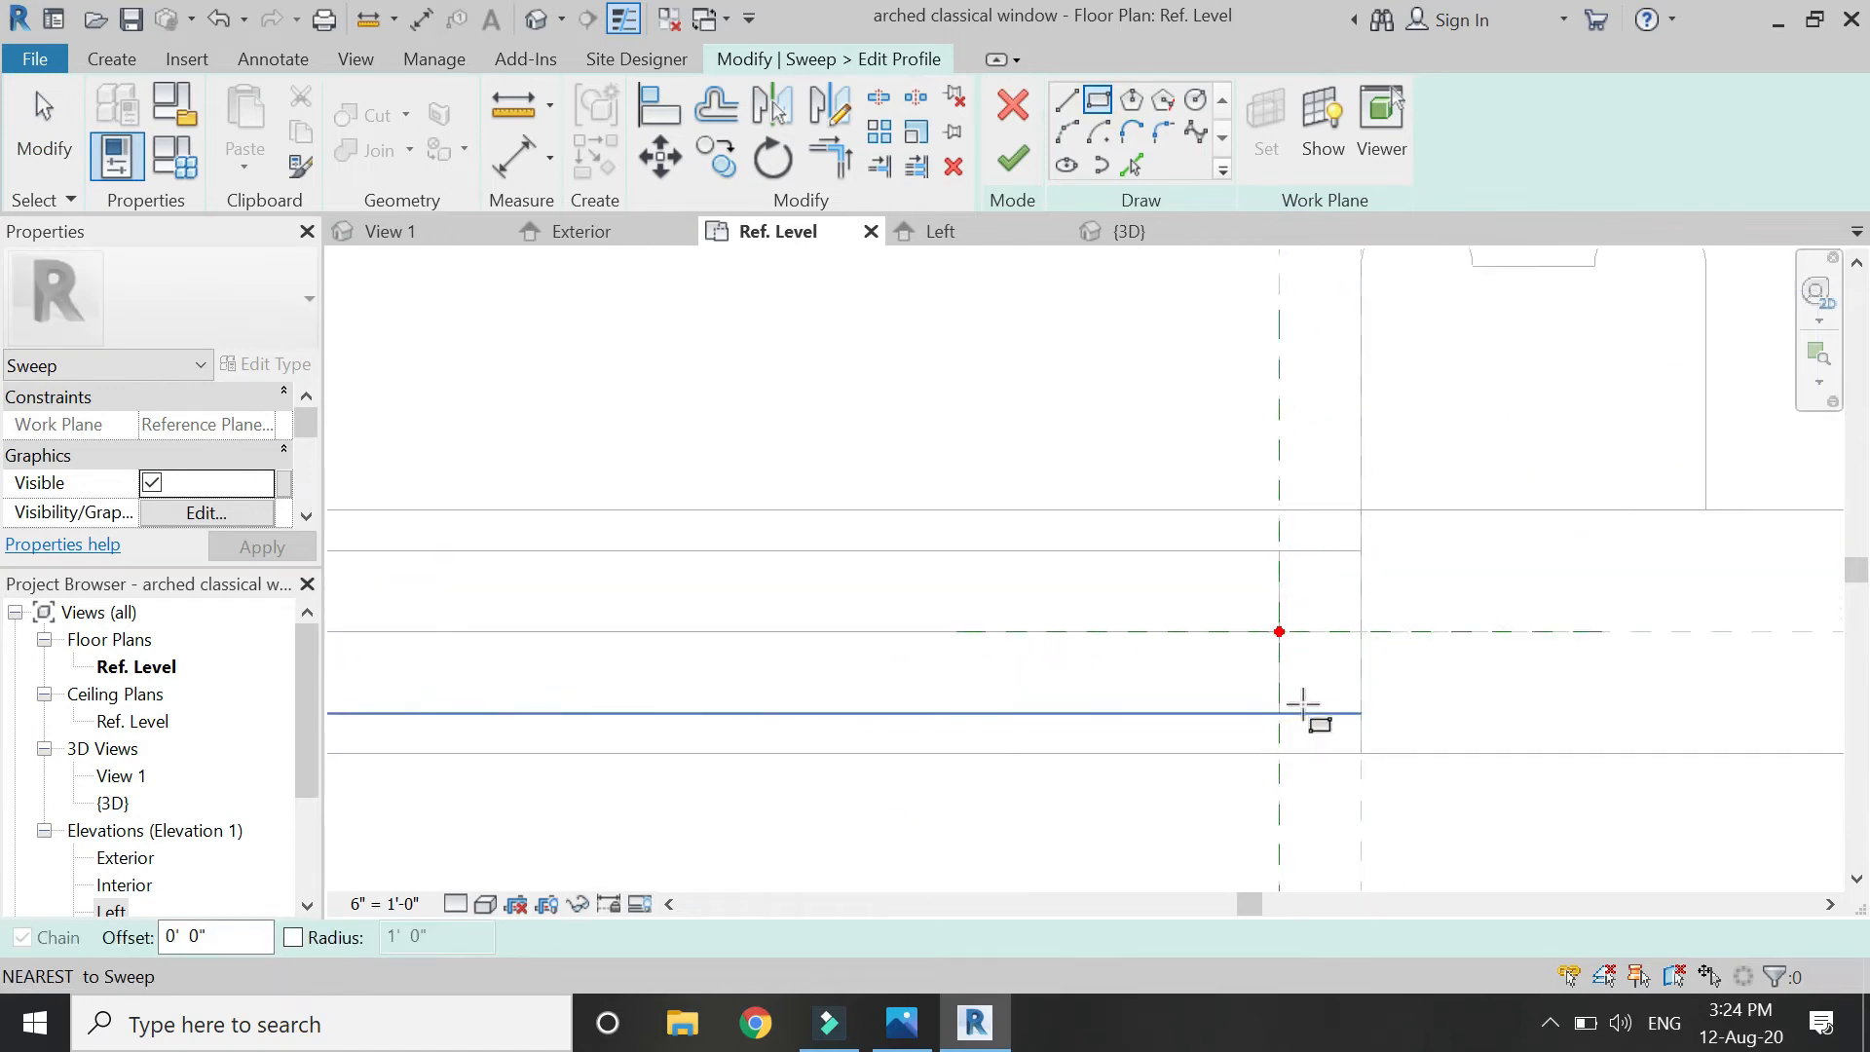
left_click(1272, 610)
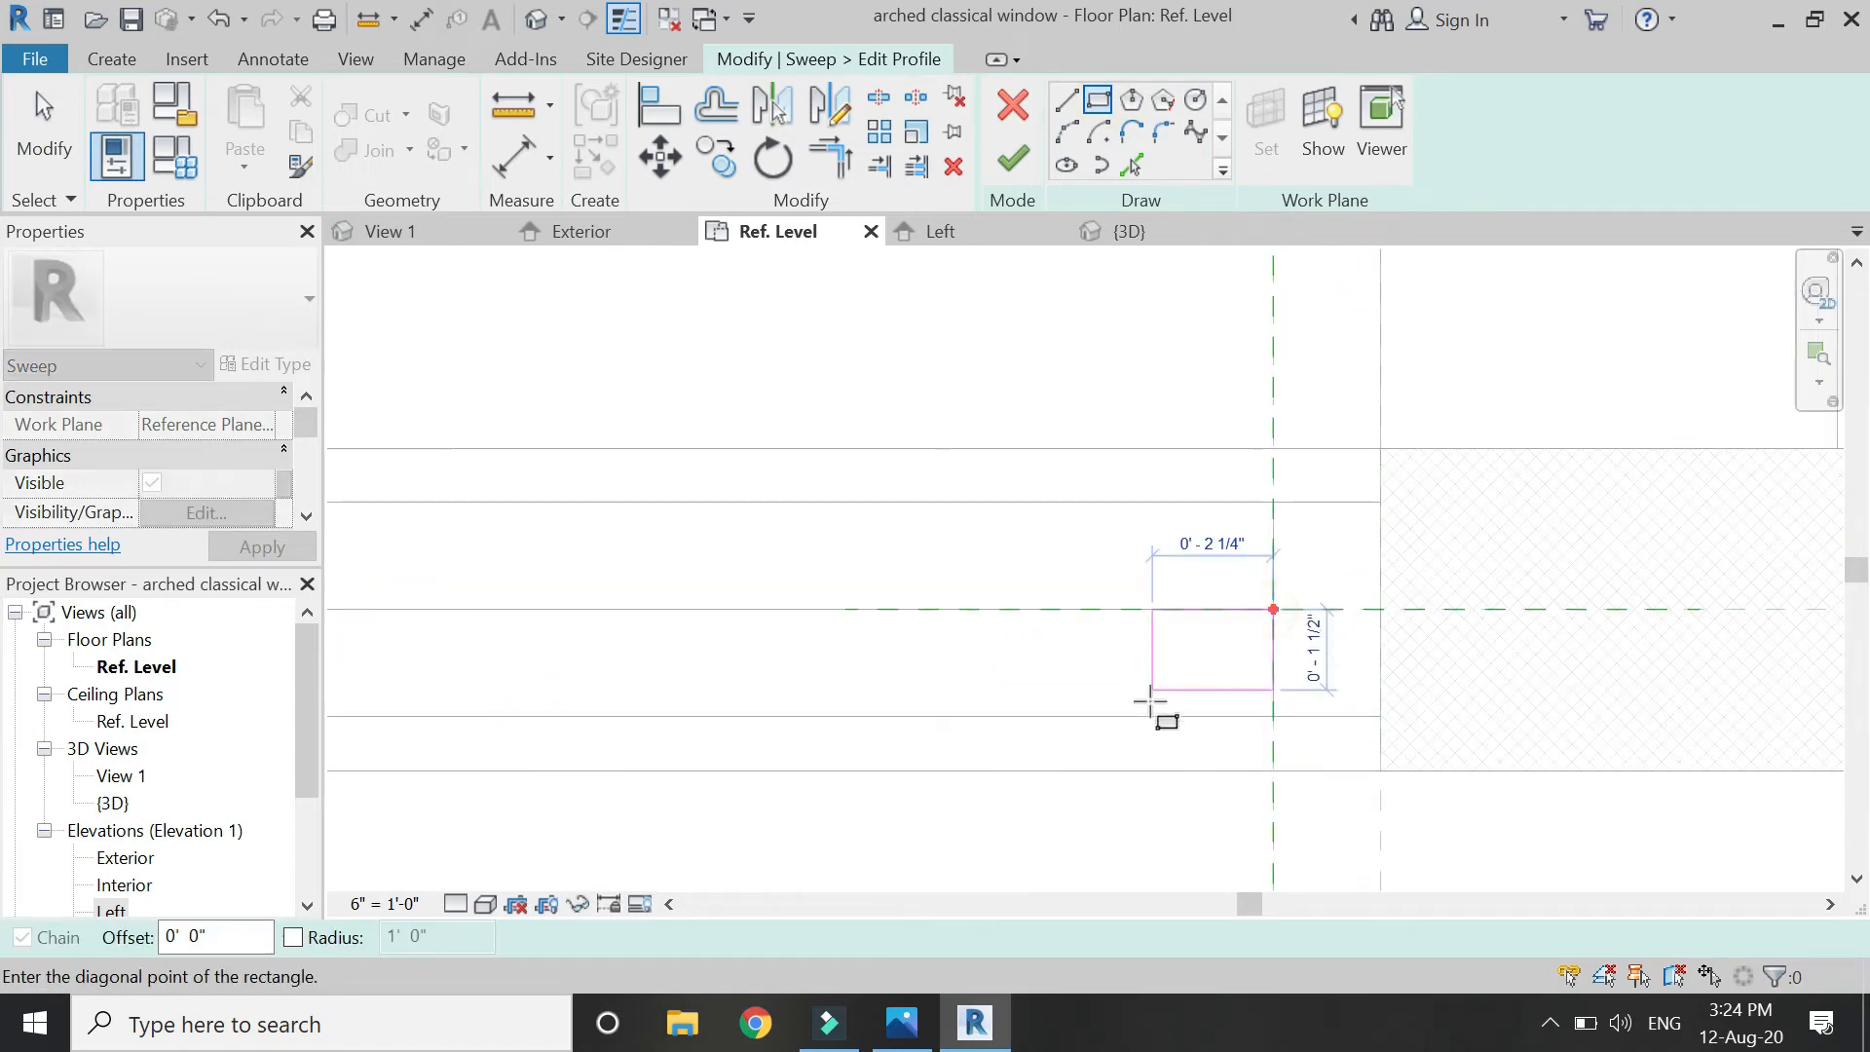
left_click(1134, 715)
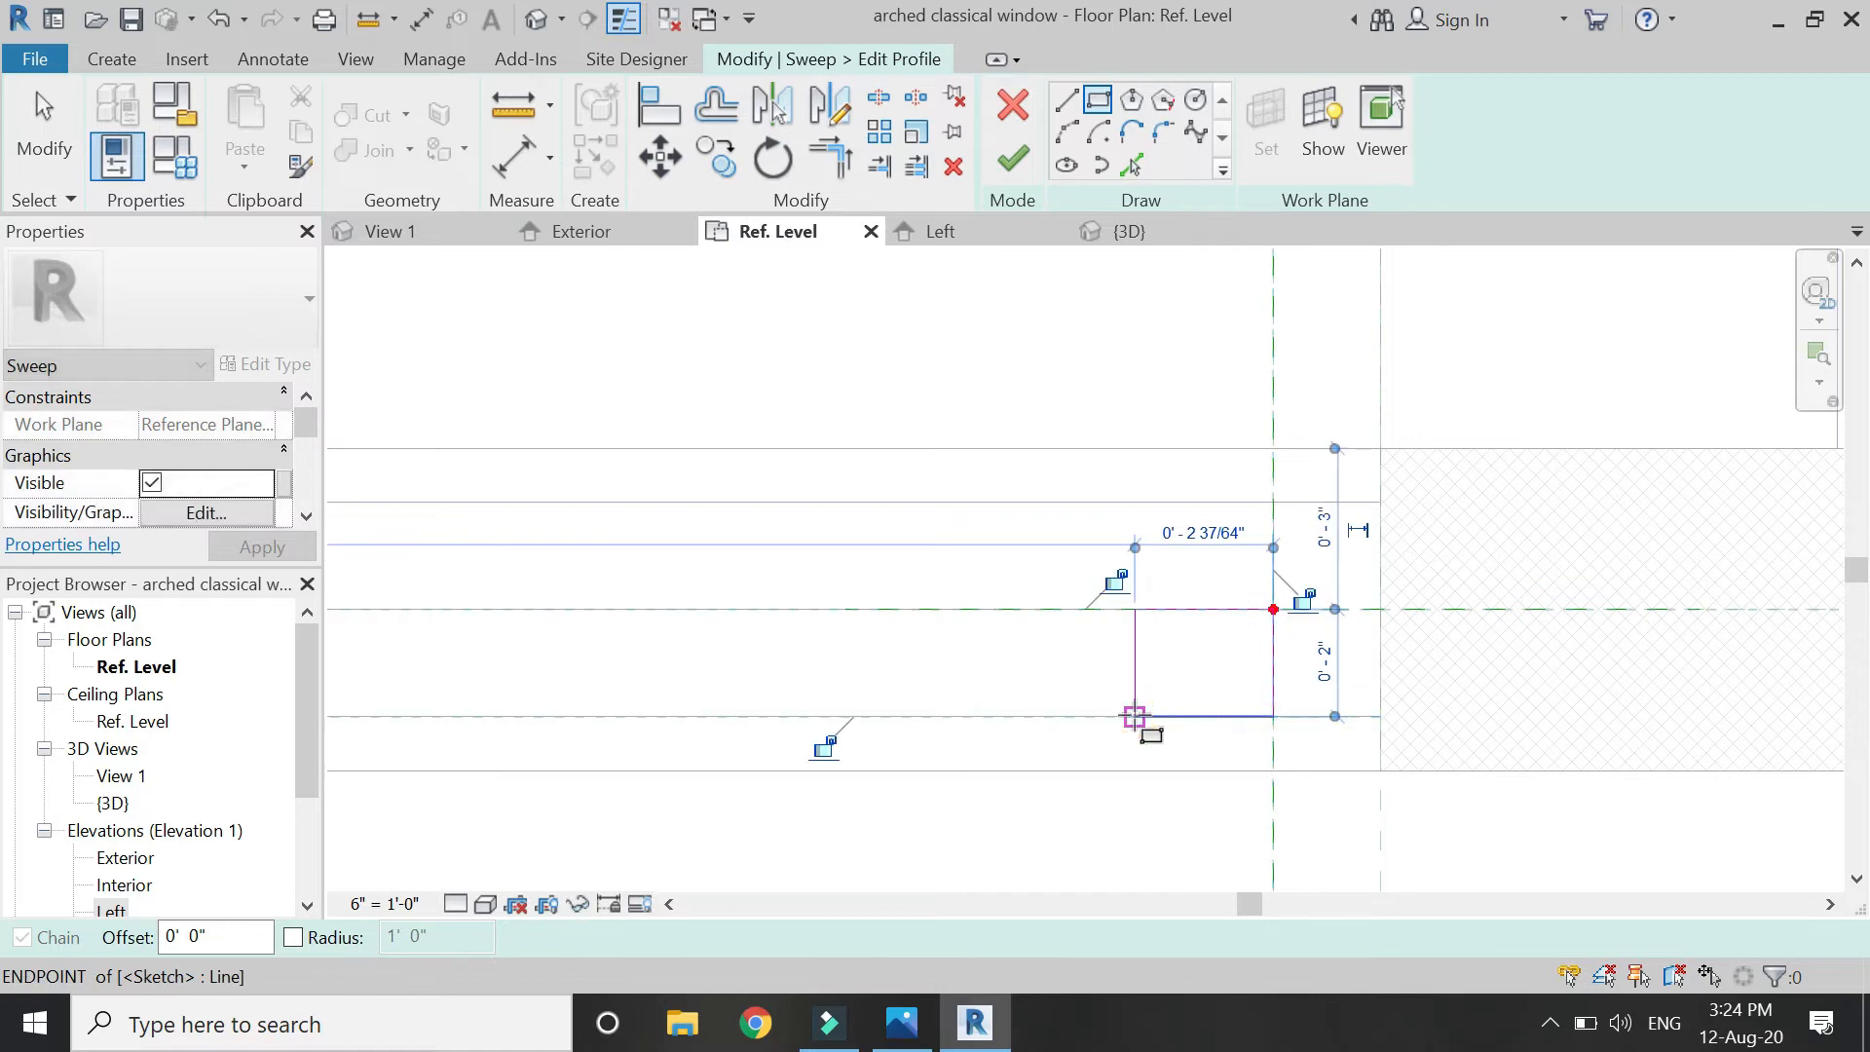
scroll(1303, 614, "up", 2)
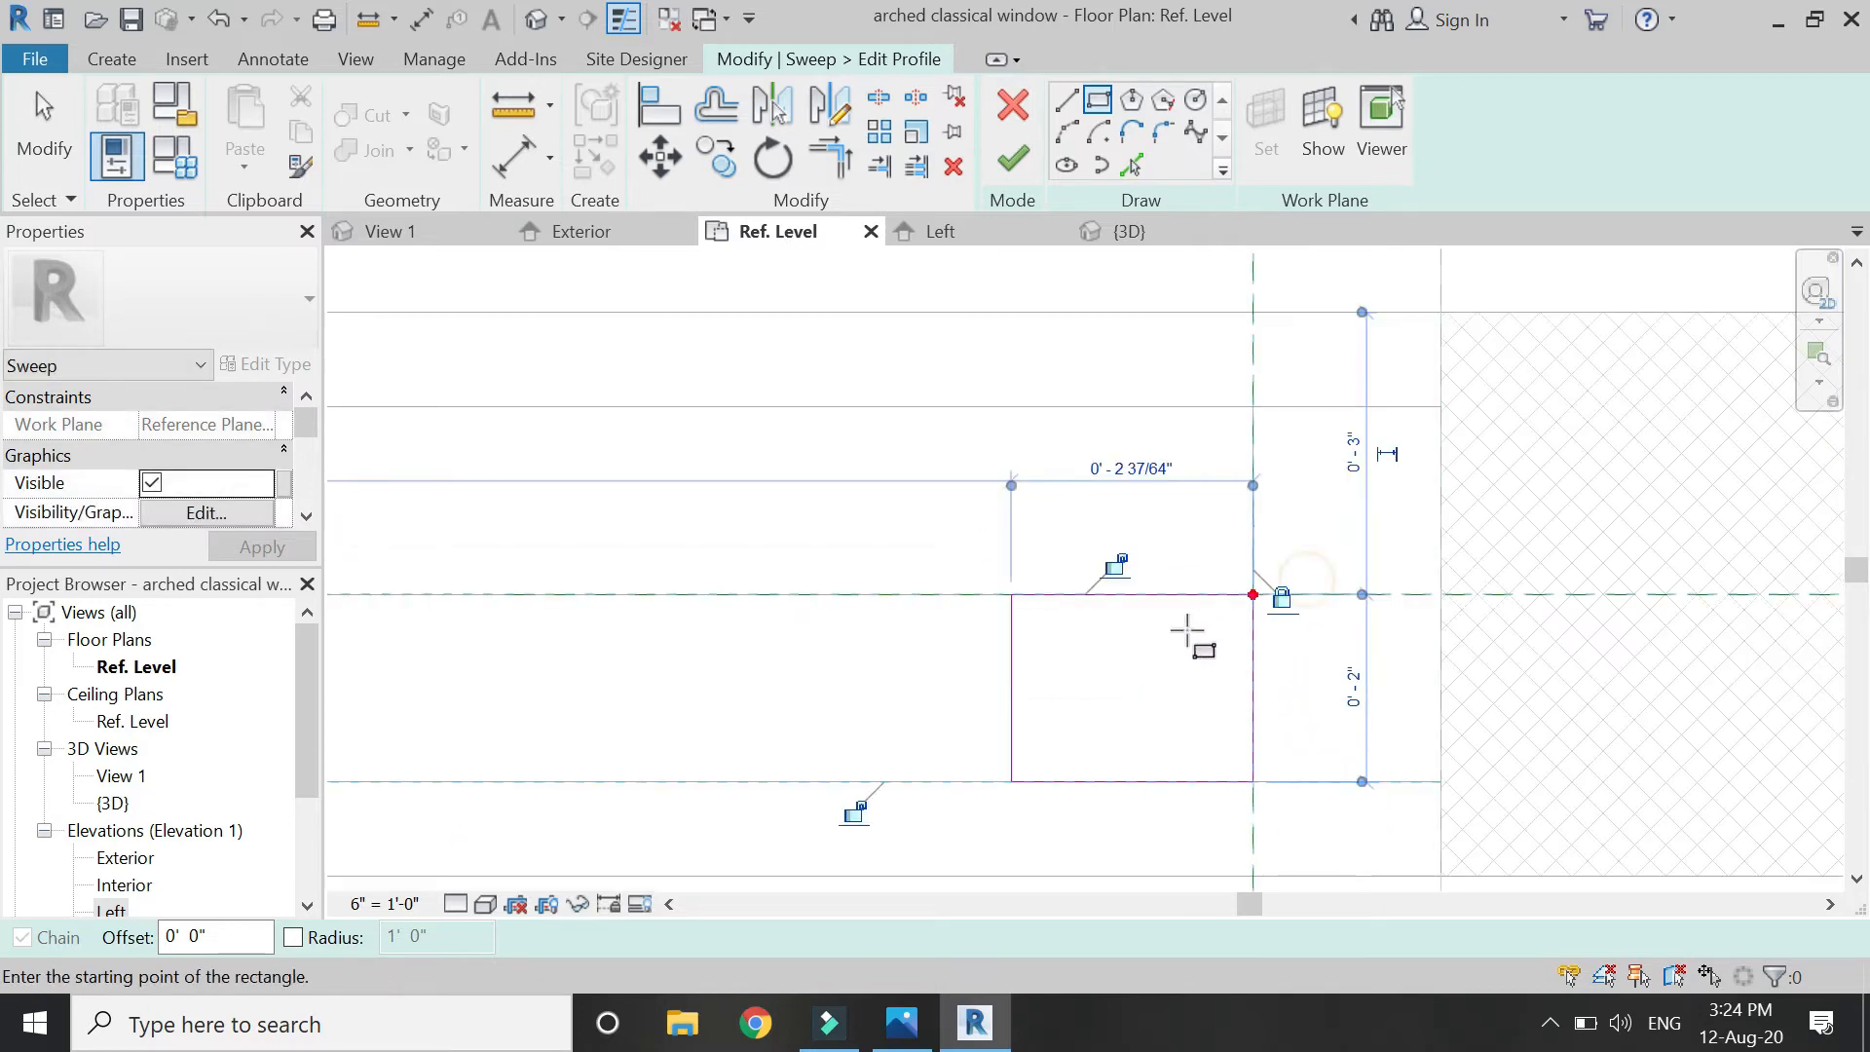
scroll(1122, 565, "down", 1)
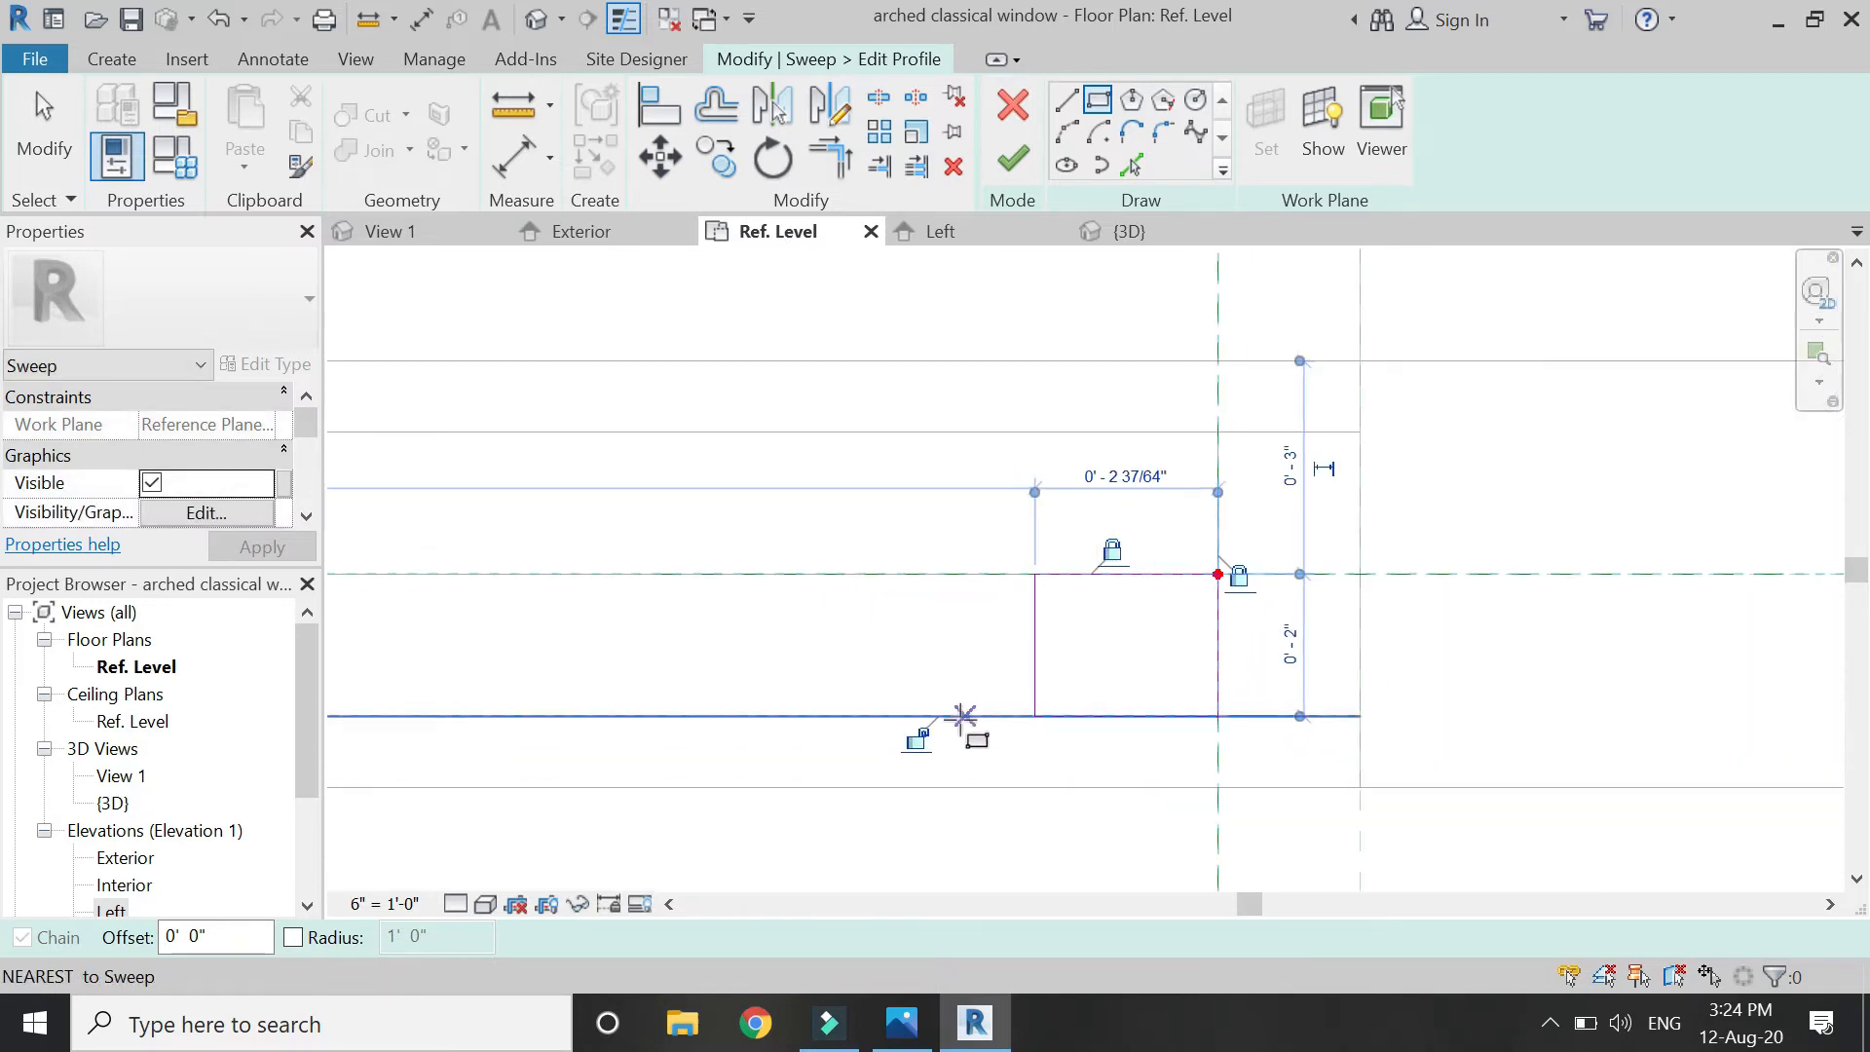
Dimension the profile width to 2" and finish the profile.
left_click(520, 167)
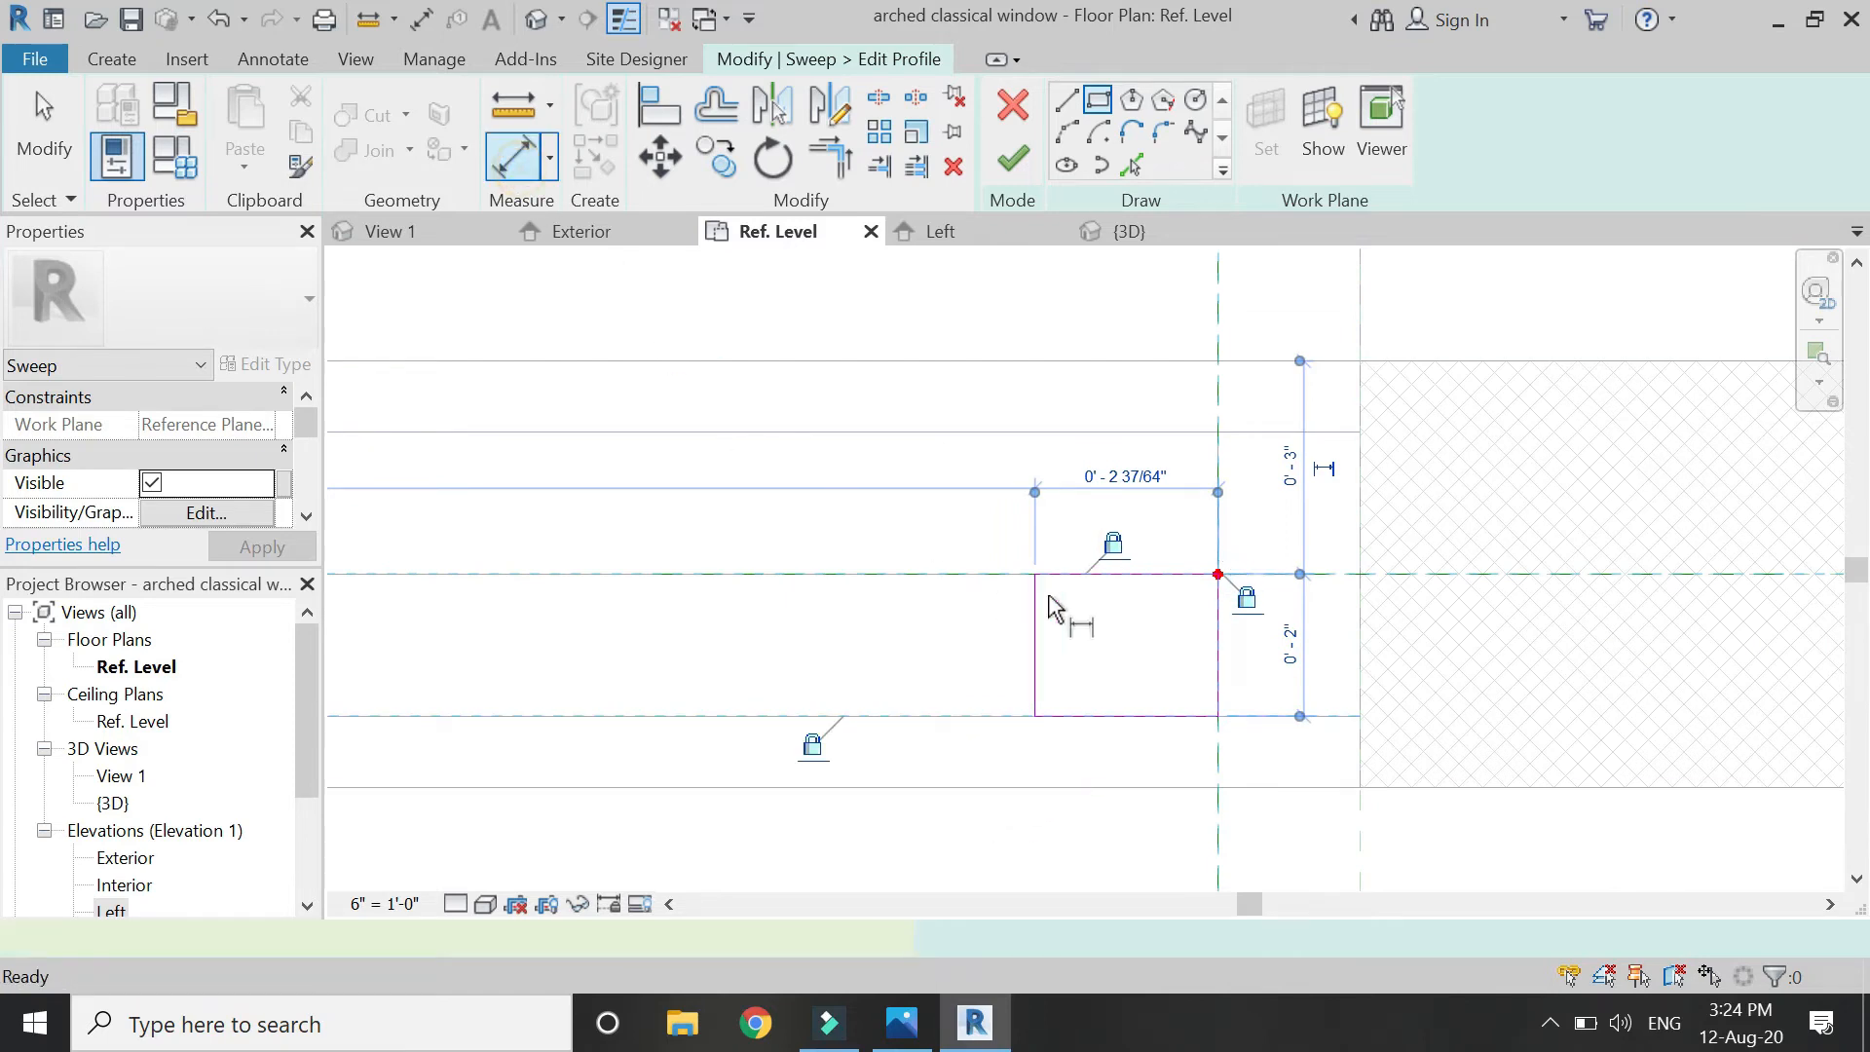
left_click(1039, 668)
scroll(984, 731, "down", 1)
left_click(951, 793)
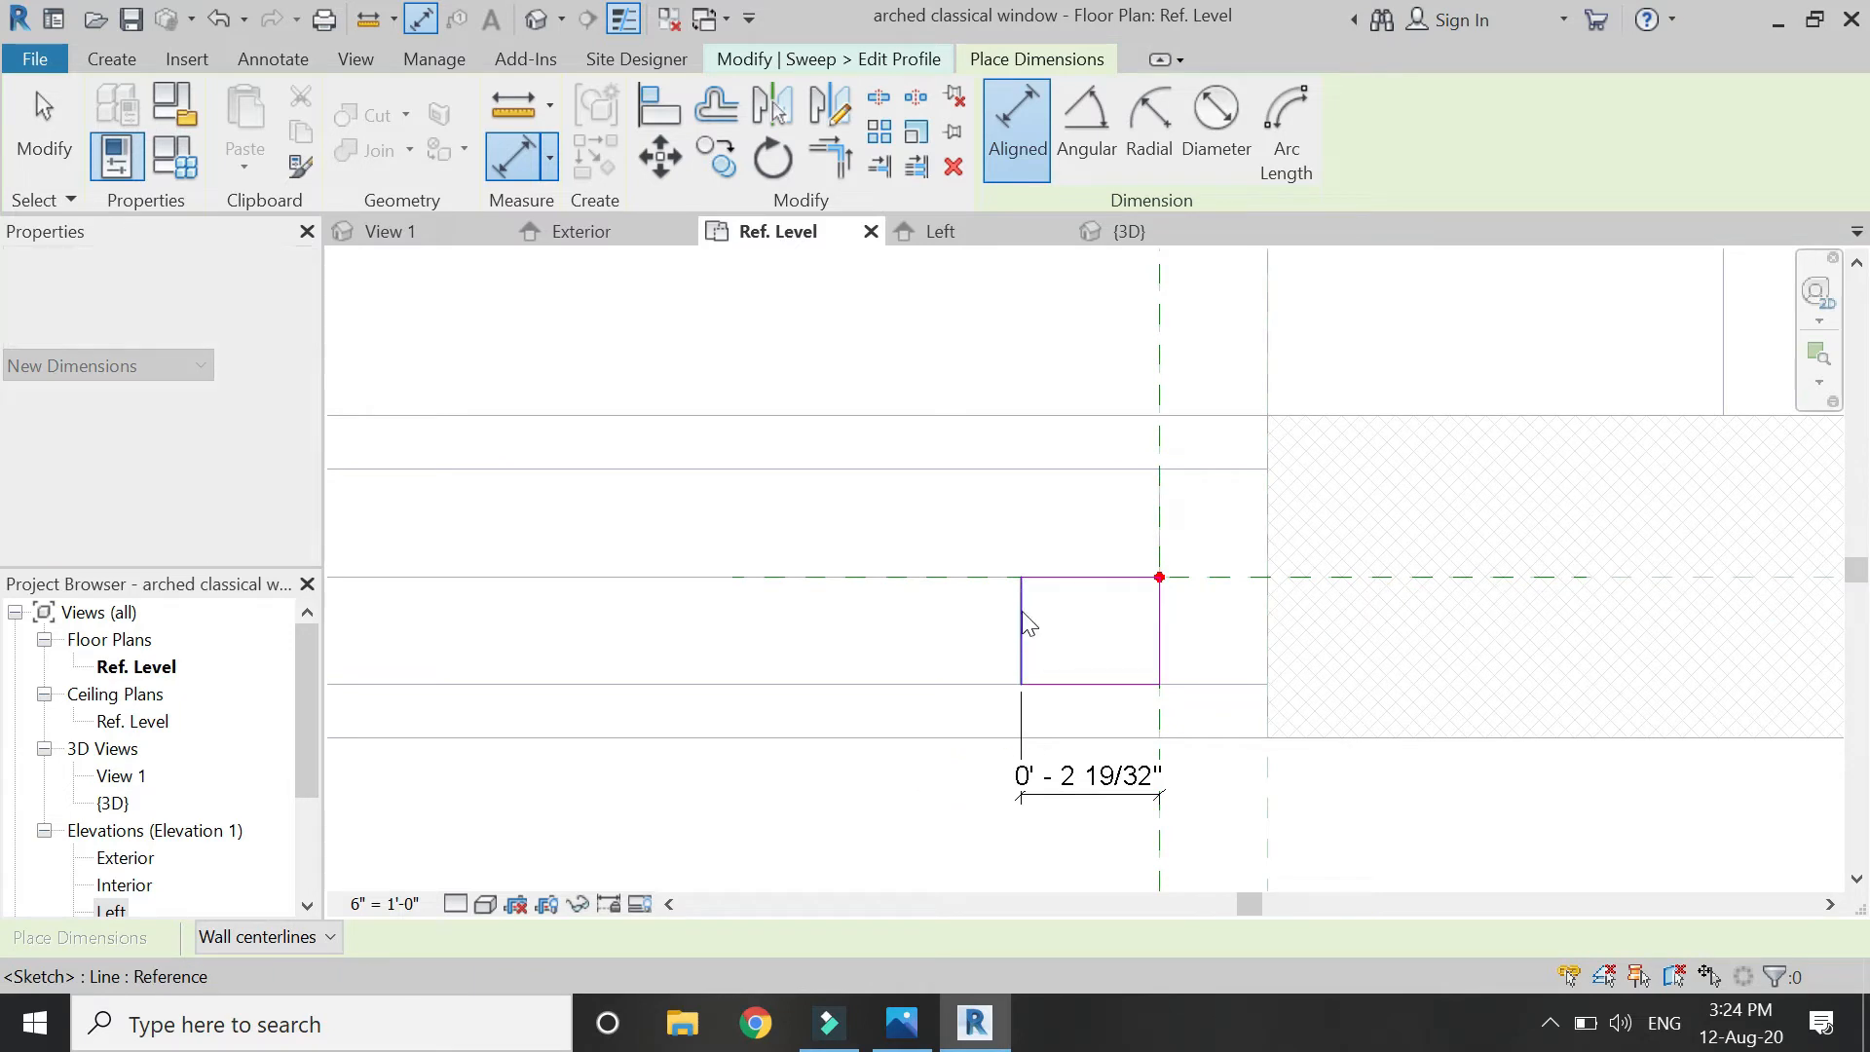
key("Escape")
key("Escape")
left_click(1021, 628)
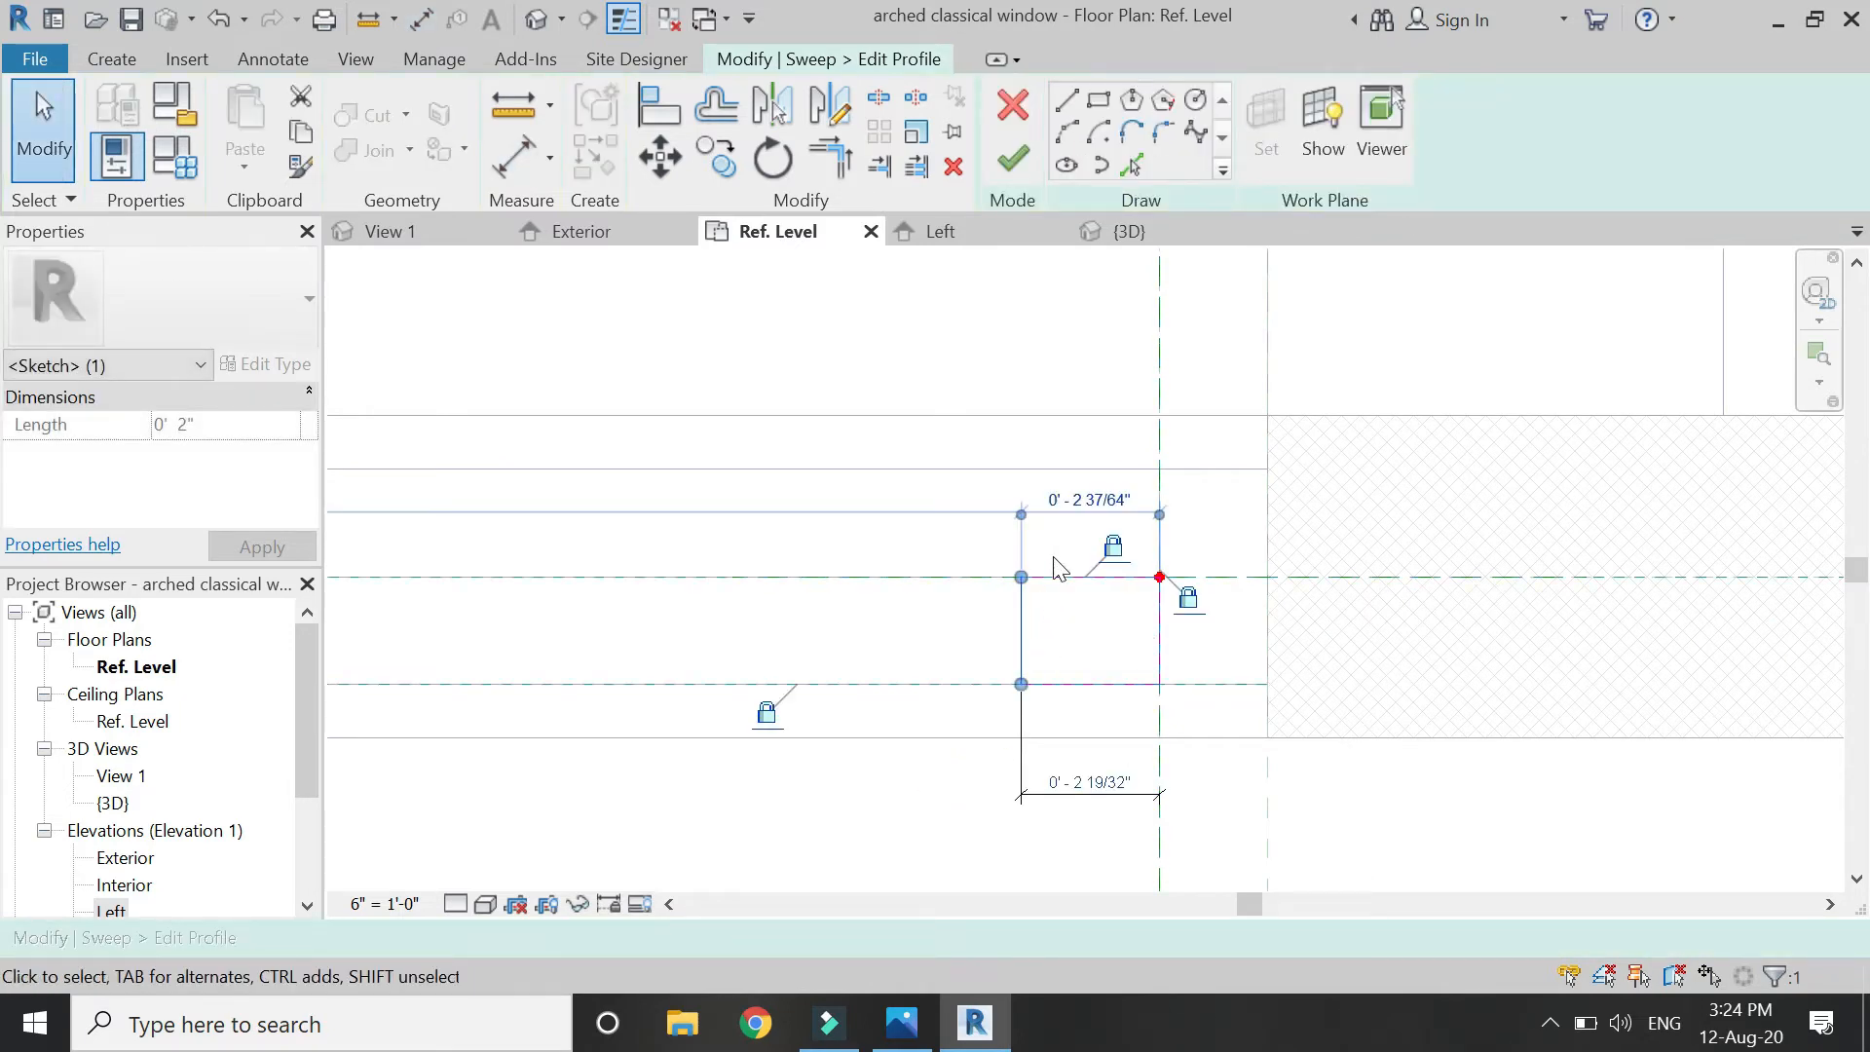
key("Return")
left_click(1132, 749)
left_click(1117, 773)
scroll(1177, 531, "down", 1)
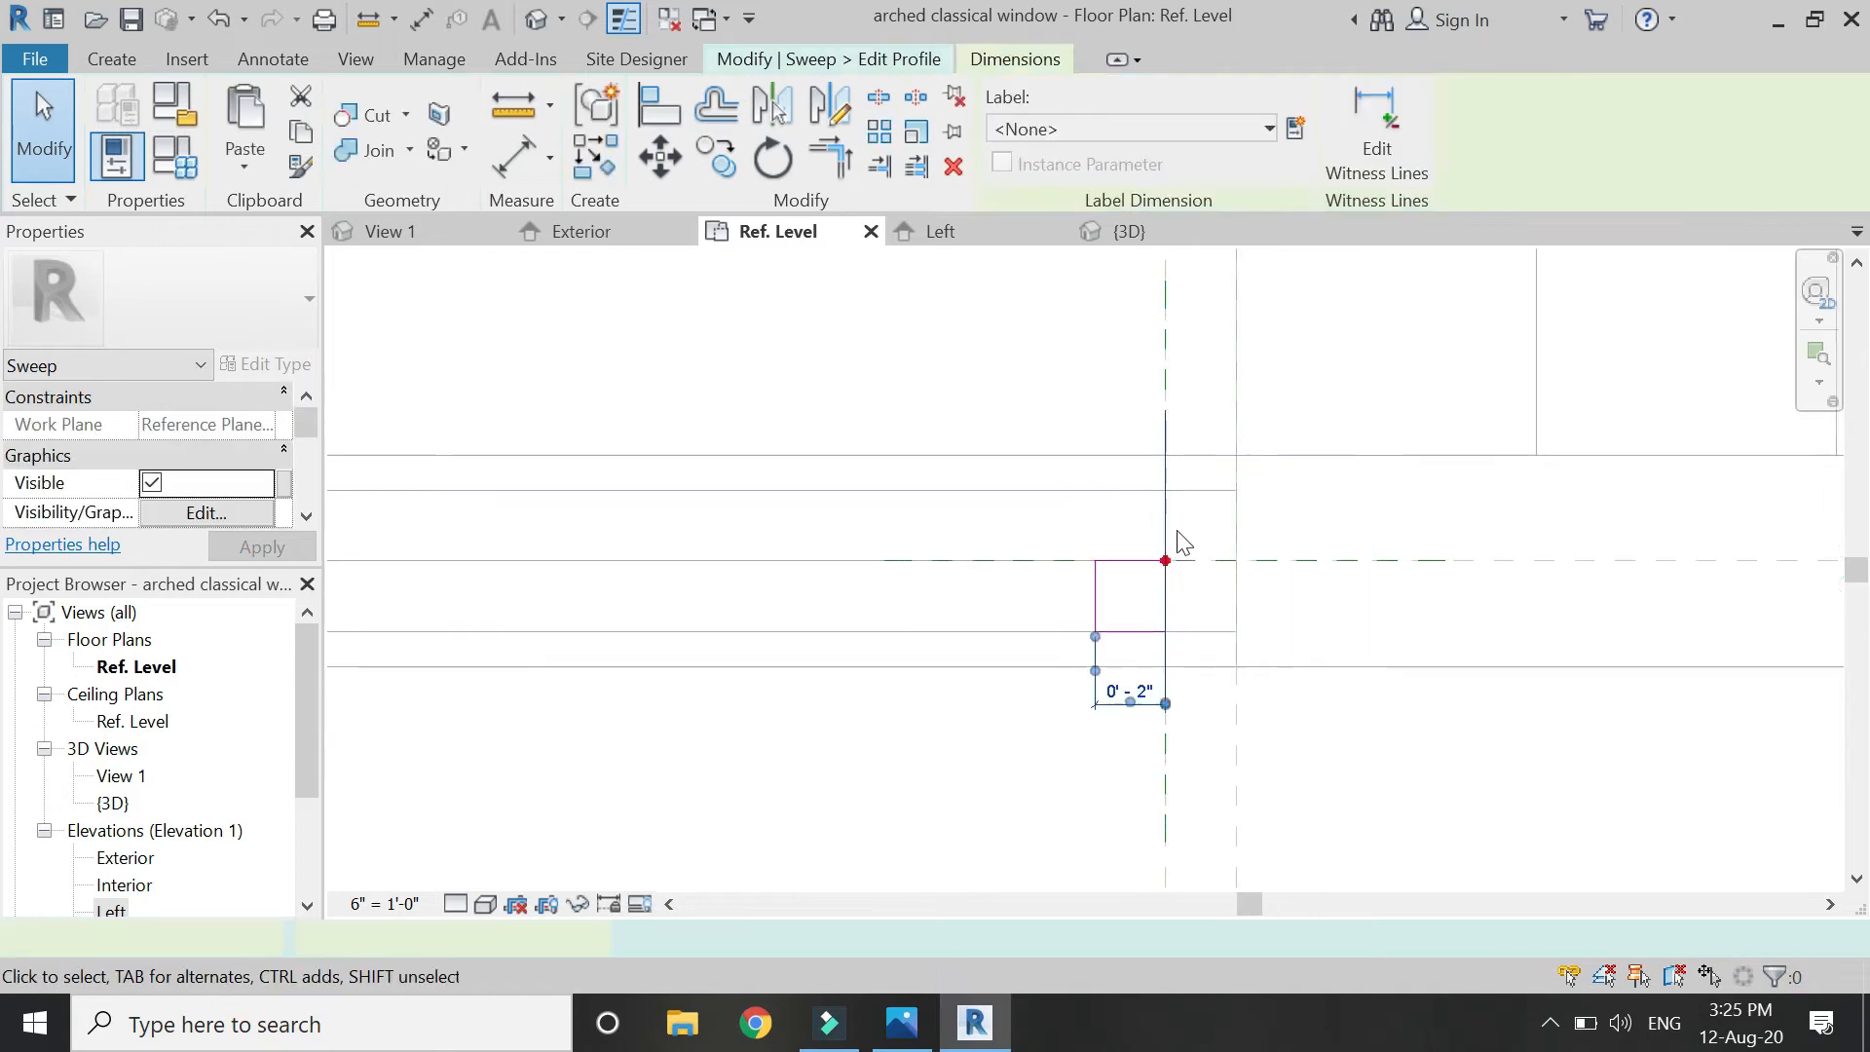
scroll(1182, 541, "down", 4)
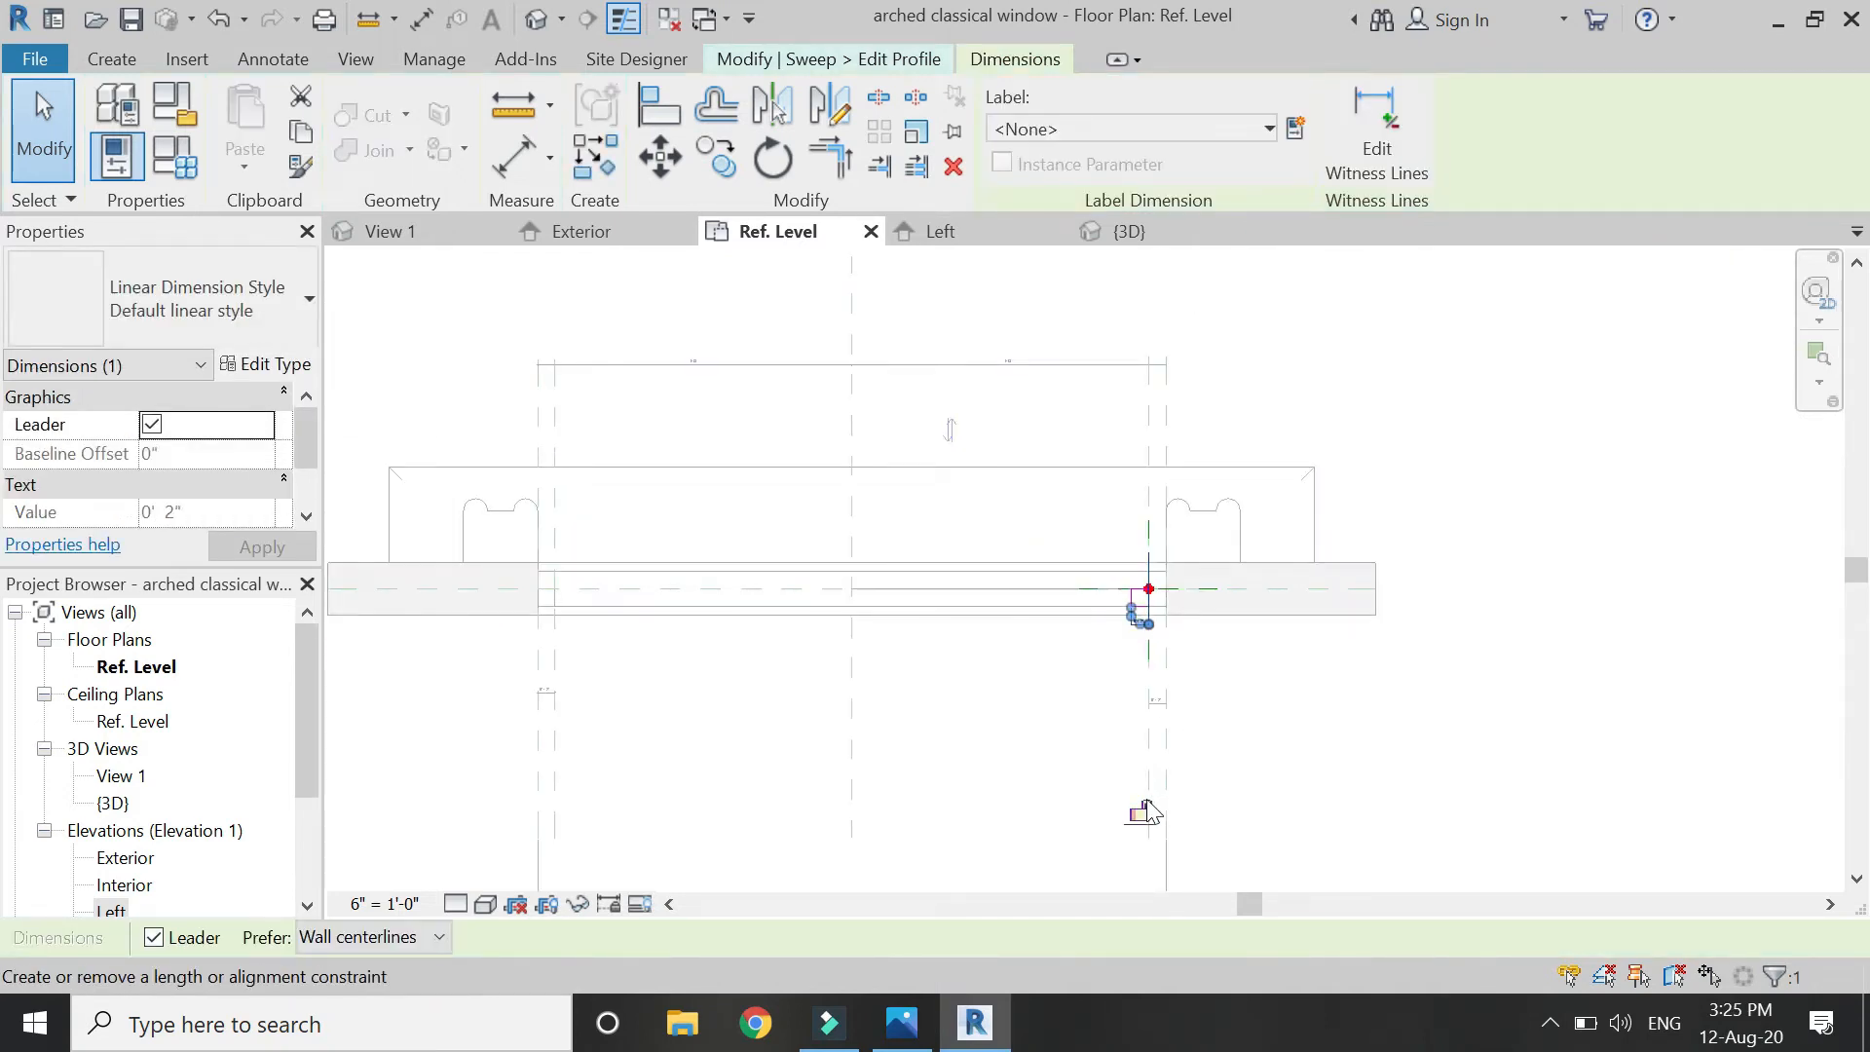
scroll(1160, 559, "up", 5)
key("Escape")
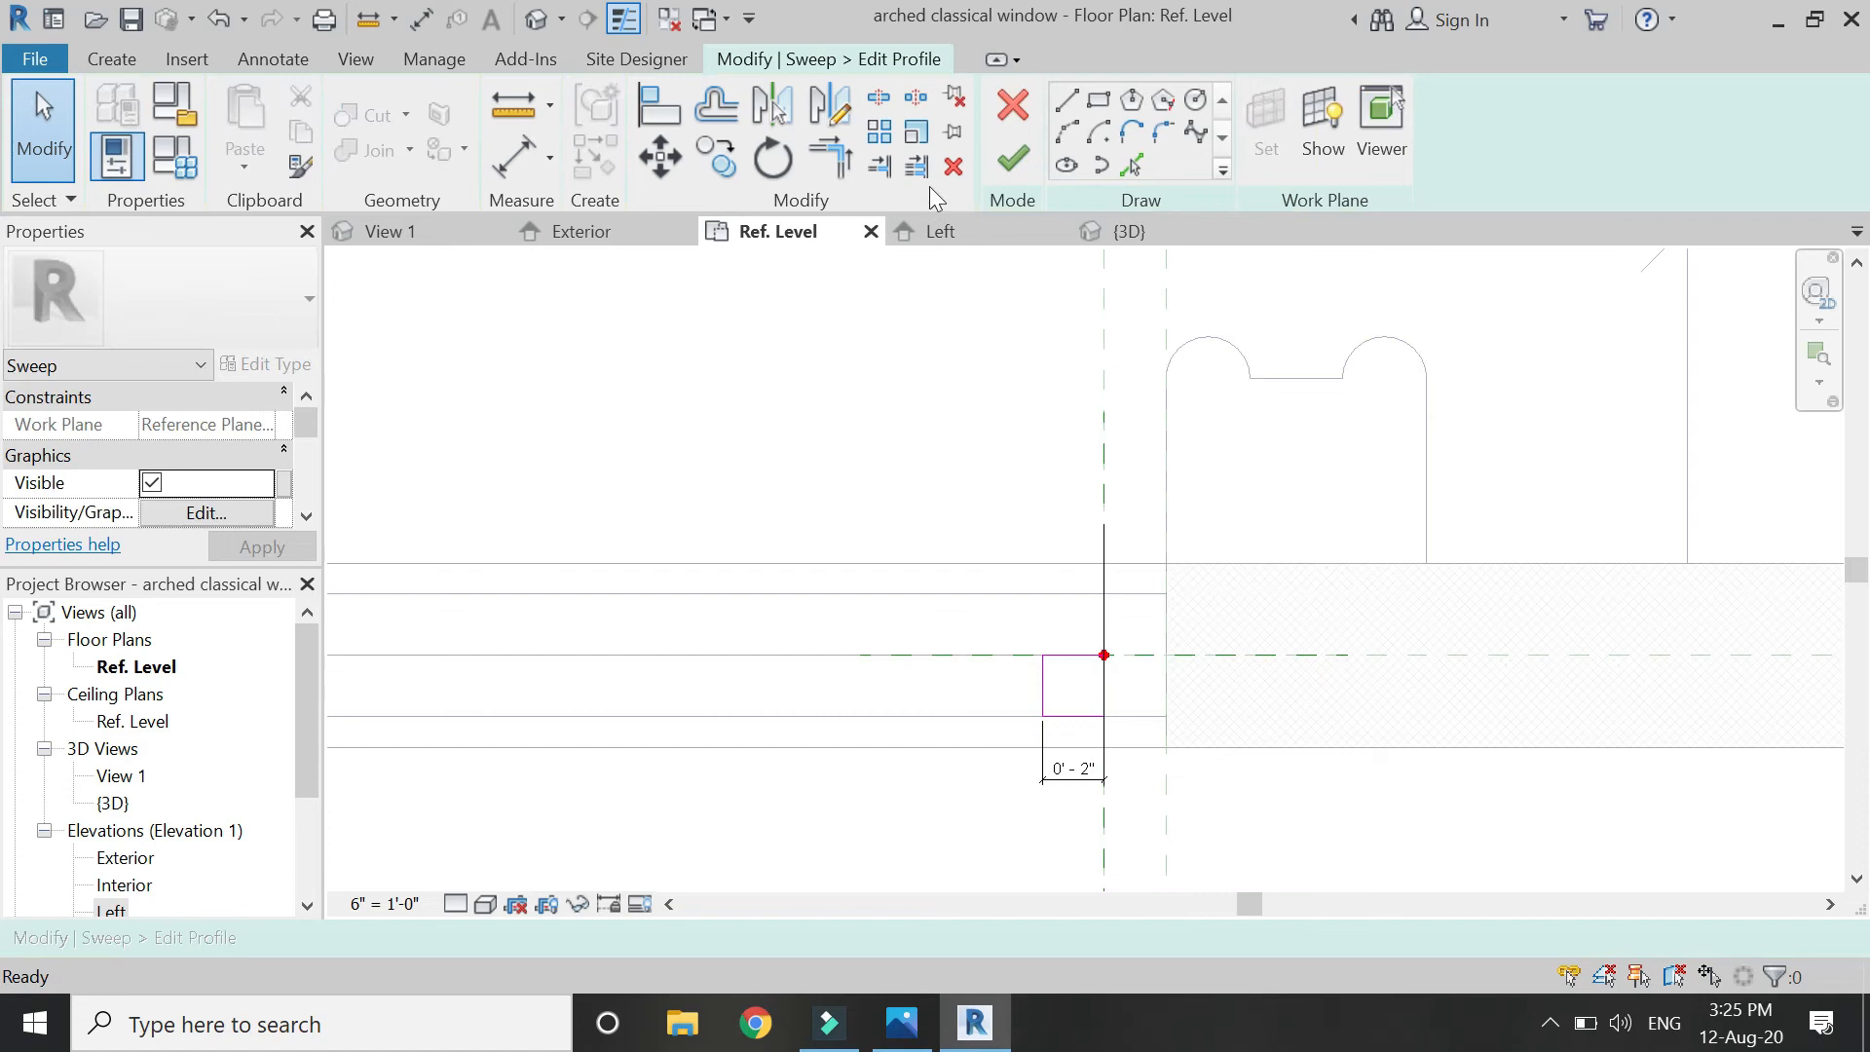
left_click(1028, 161)
Finish the sweep and briefly select it to check the result.
left_click(1027, 161)
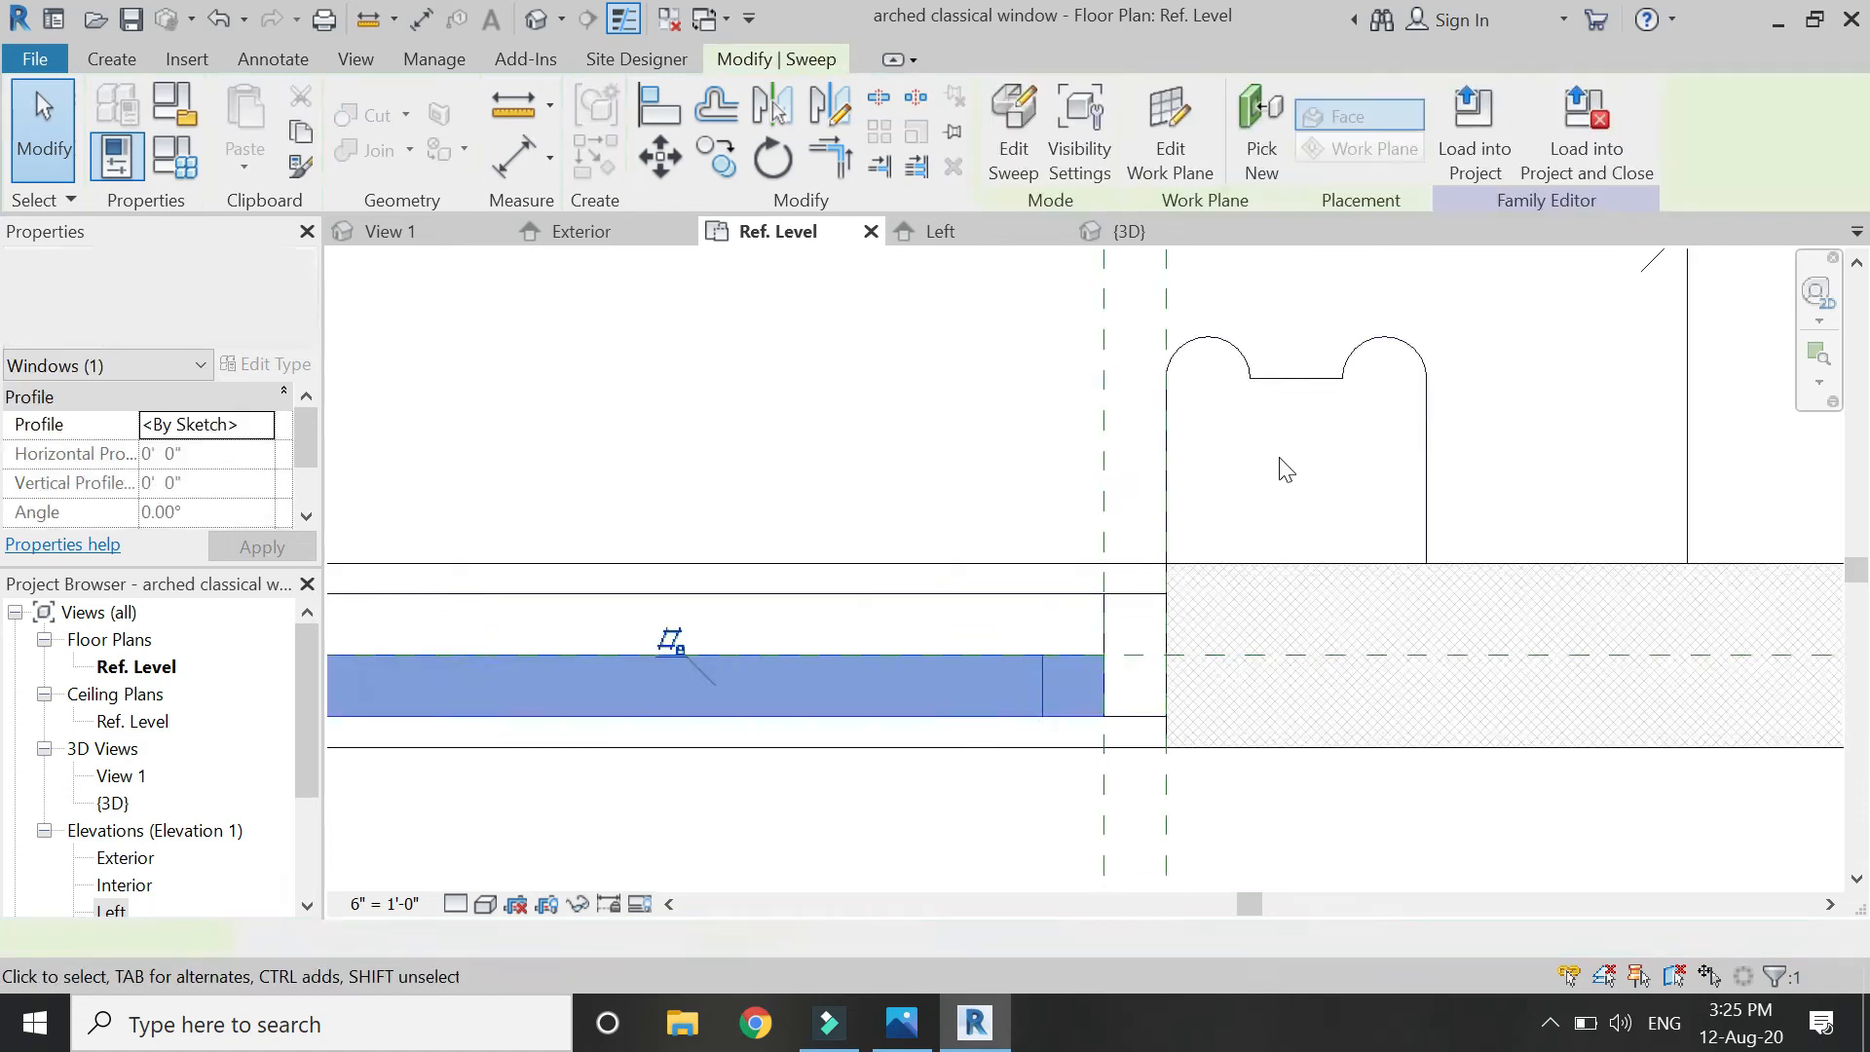
scroll(1276, 465, "down", 1)
key("Escape")
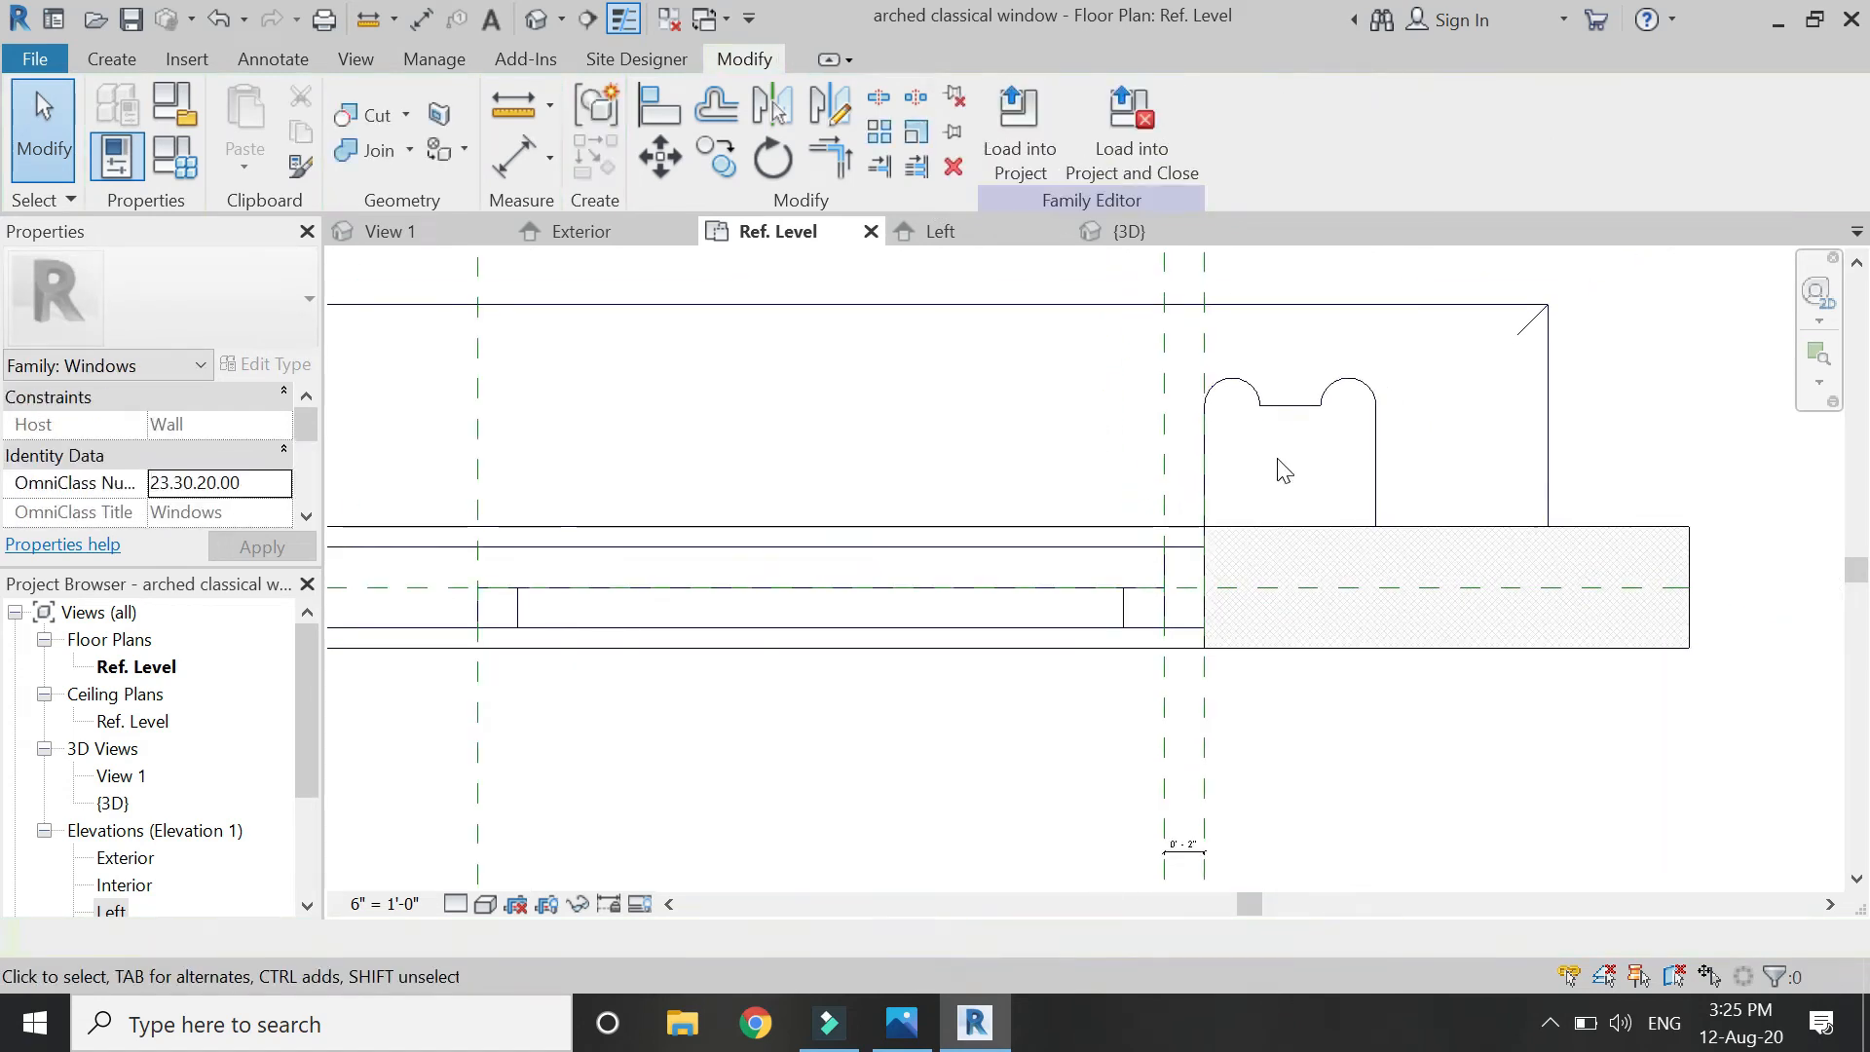
left_click(1120, 619)
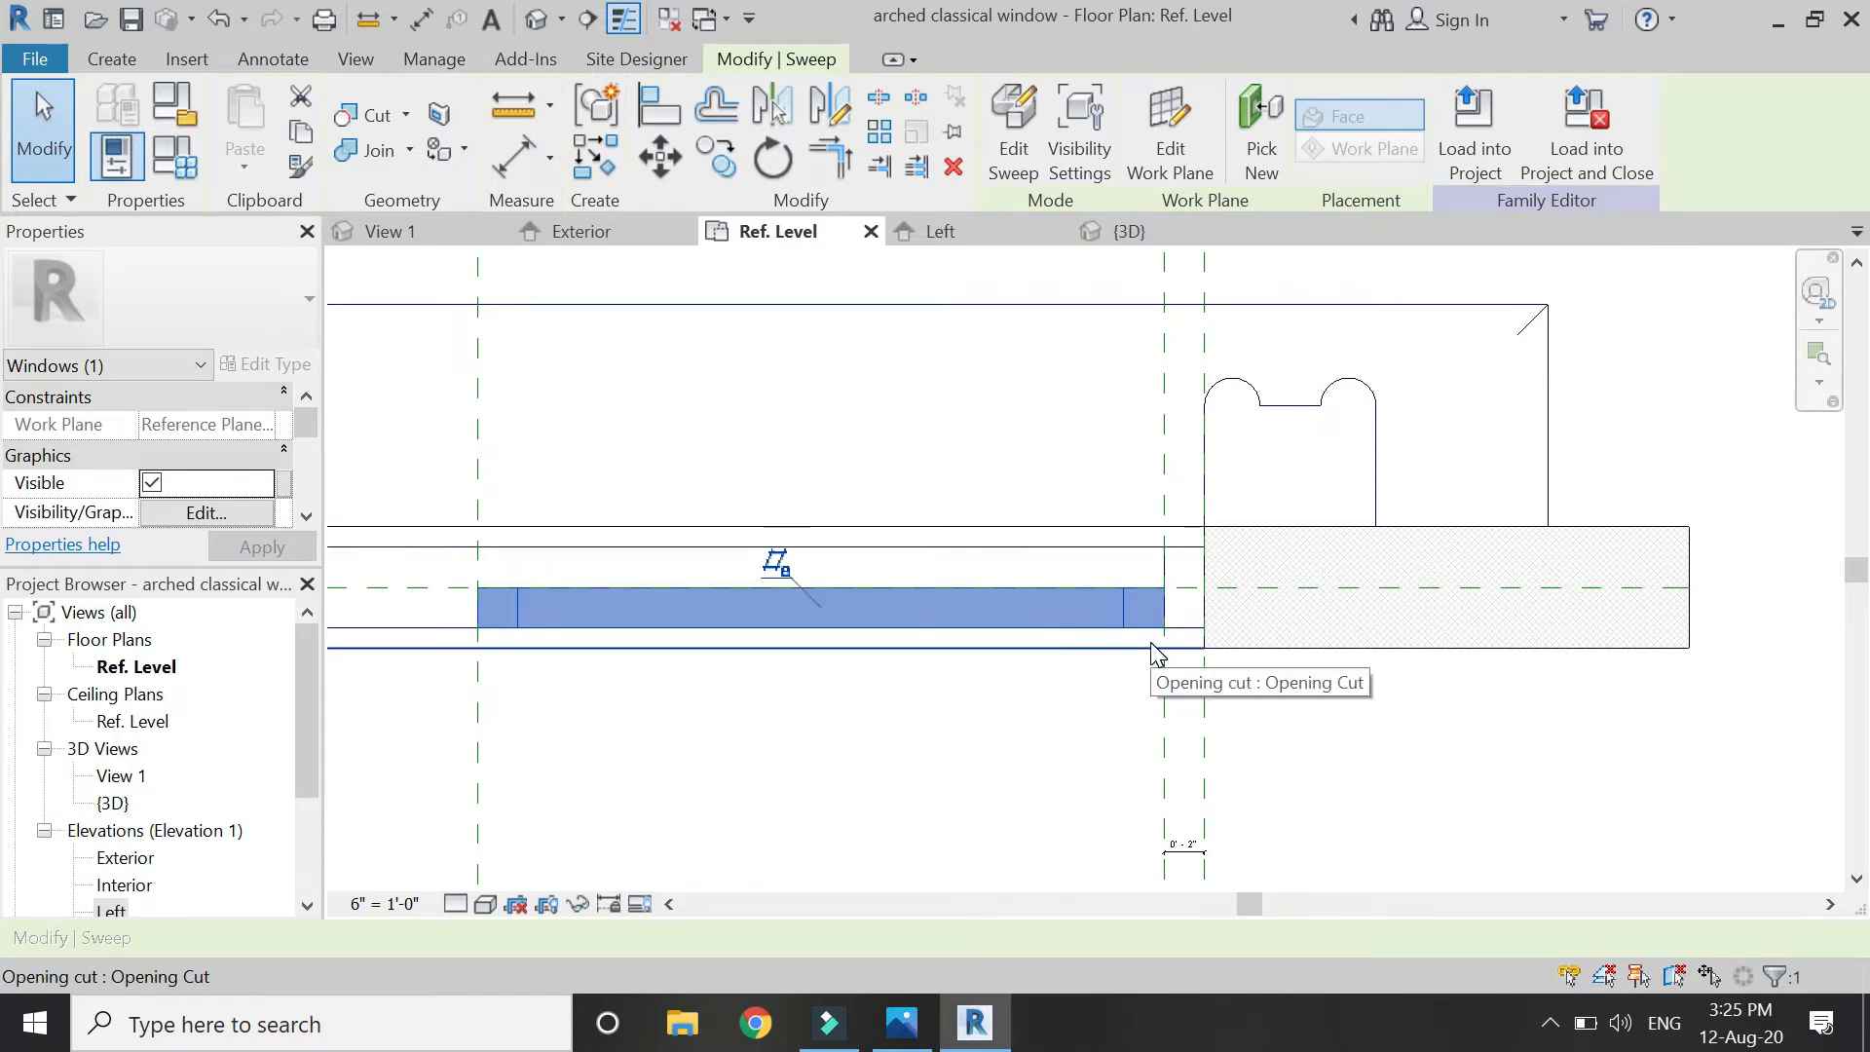
key("Escape")
scroll(1248, 655, "down", 3)
scroll(691, 638, "up", 5)
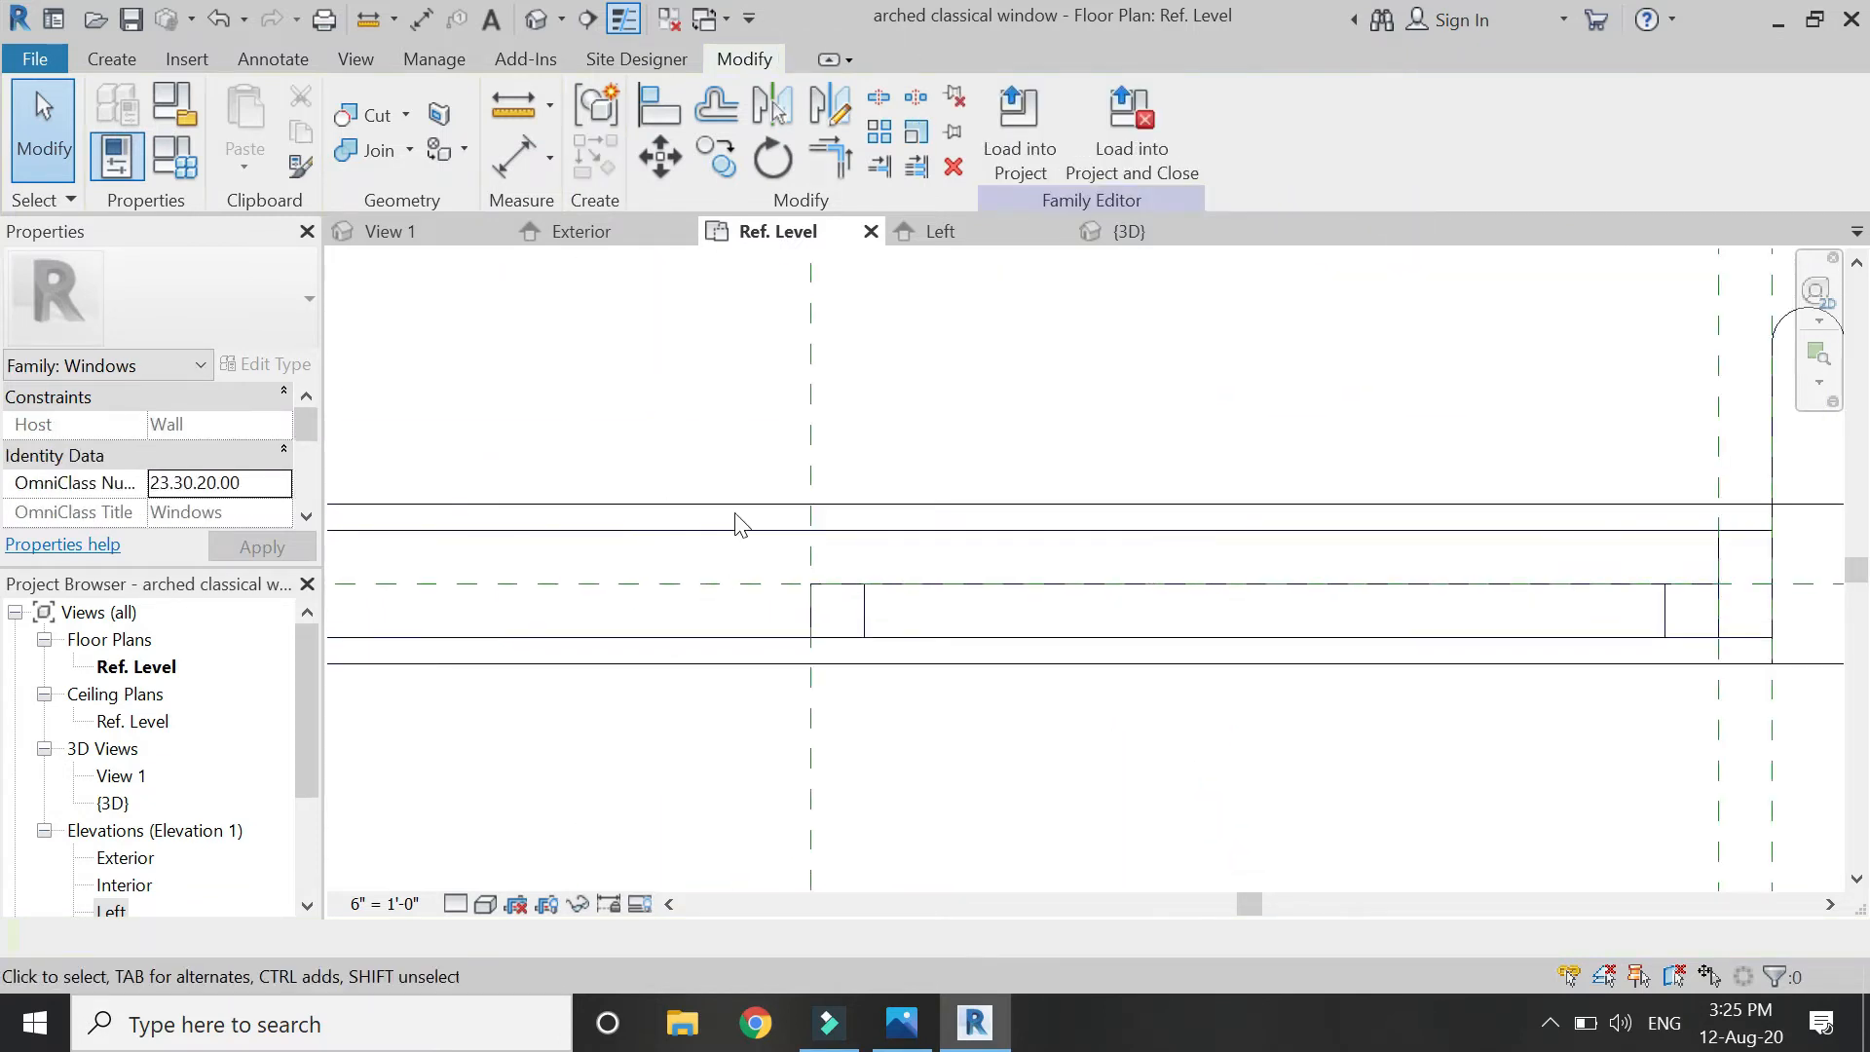
In the Exterior elevation, add reference planes 1" either side of the window's centre plane with RP.
left_click(633, 238)
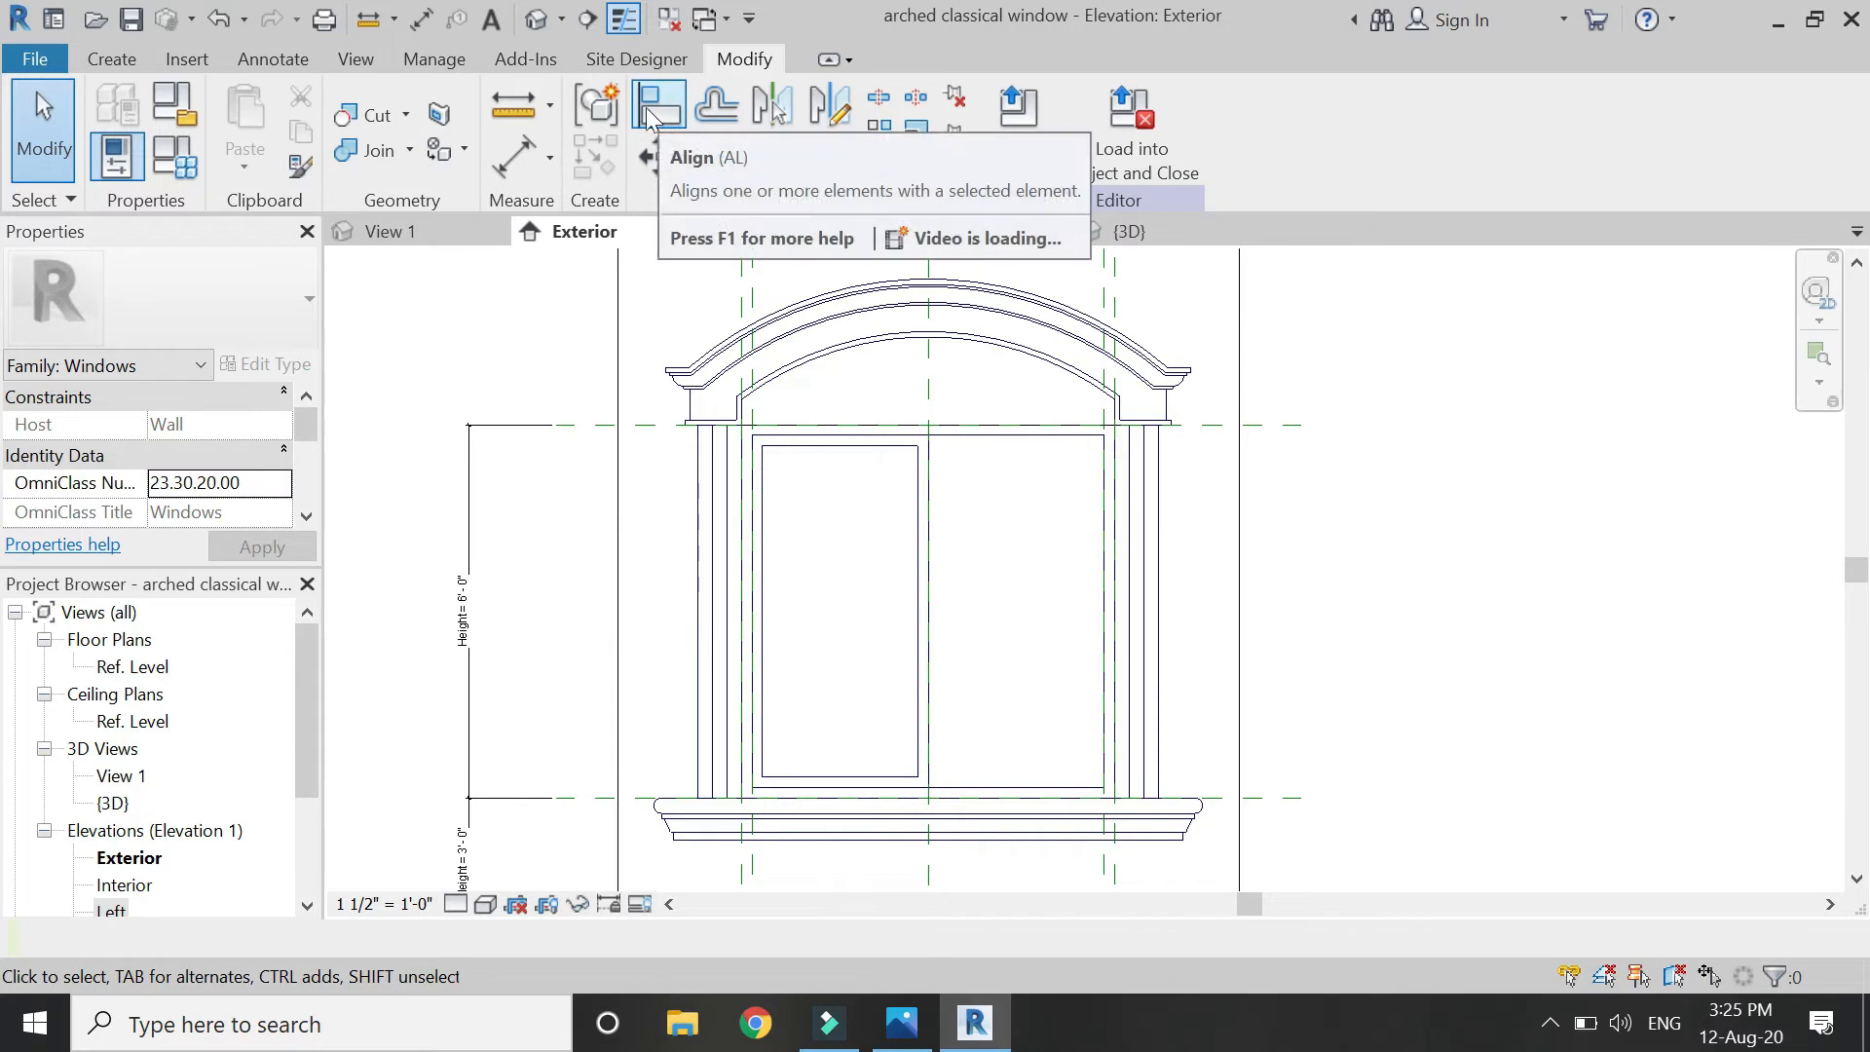
key("r")
key("p")
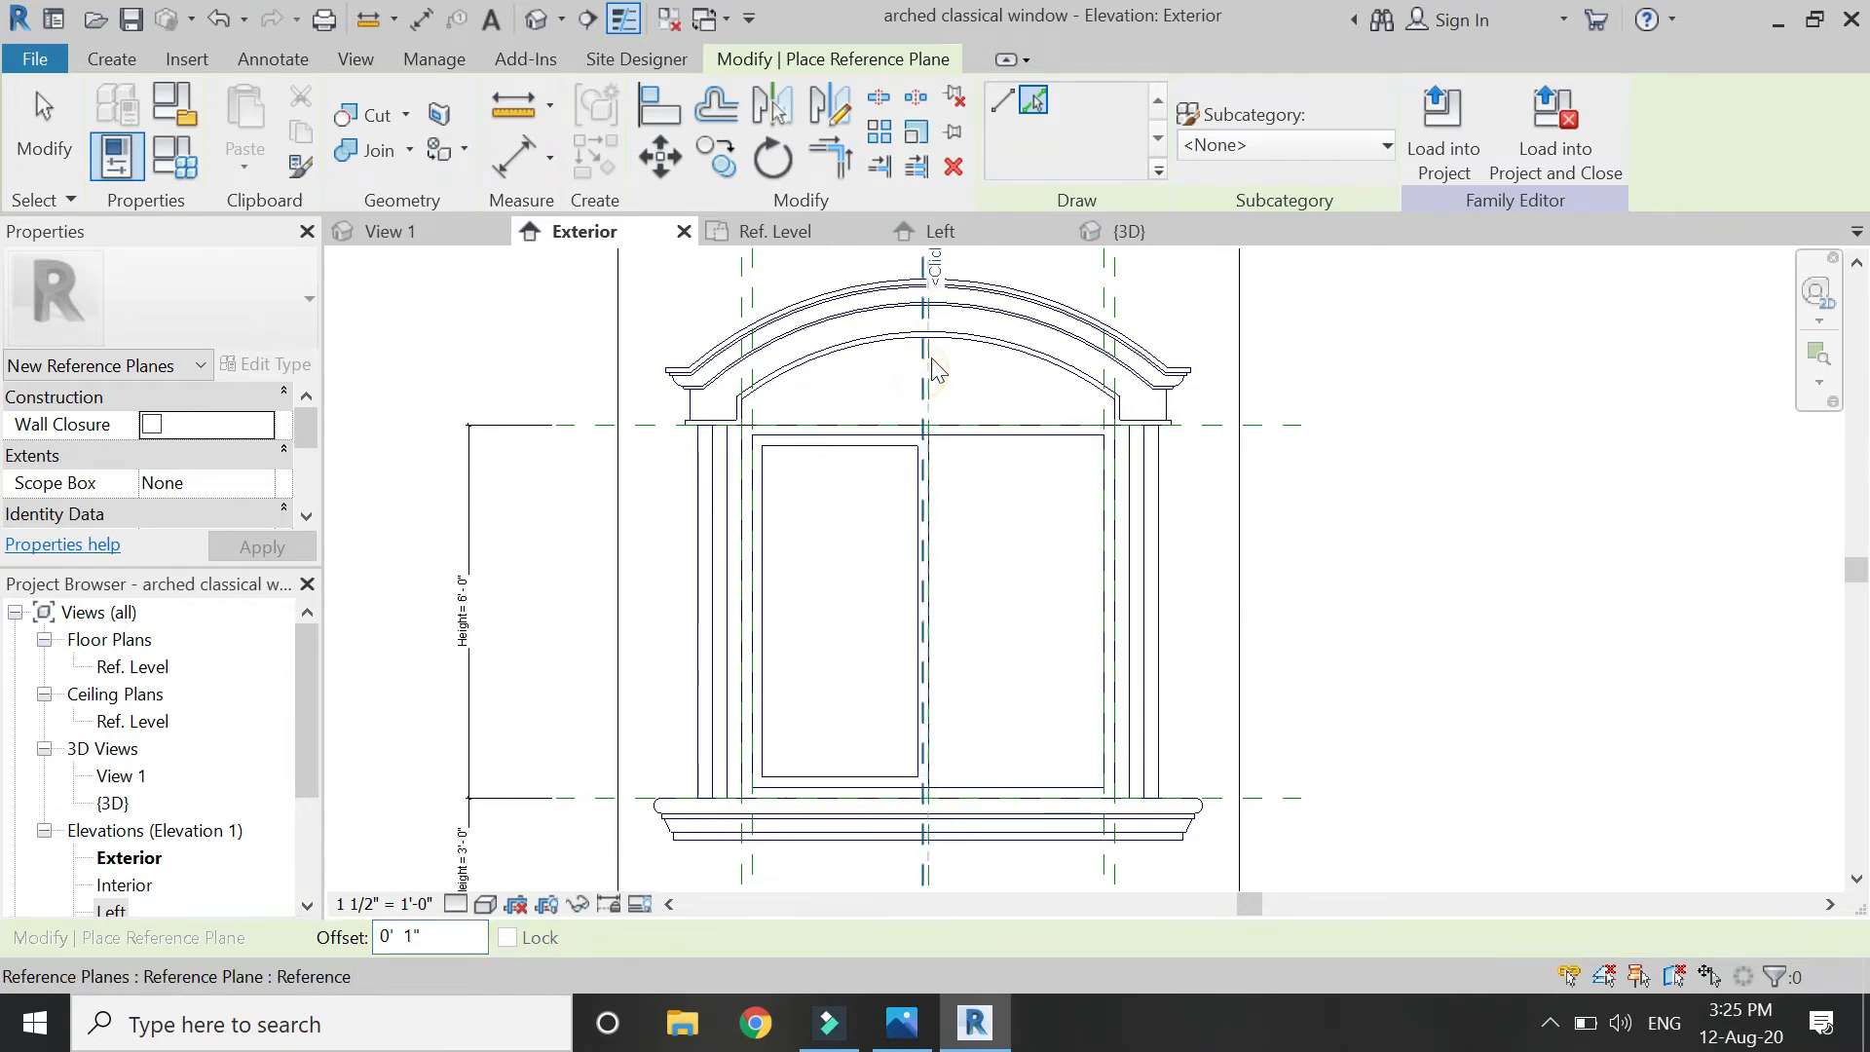
scroll(937, 375, "up", 3)
key("Escape")
key("Escape")
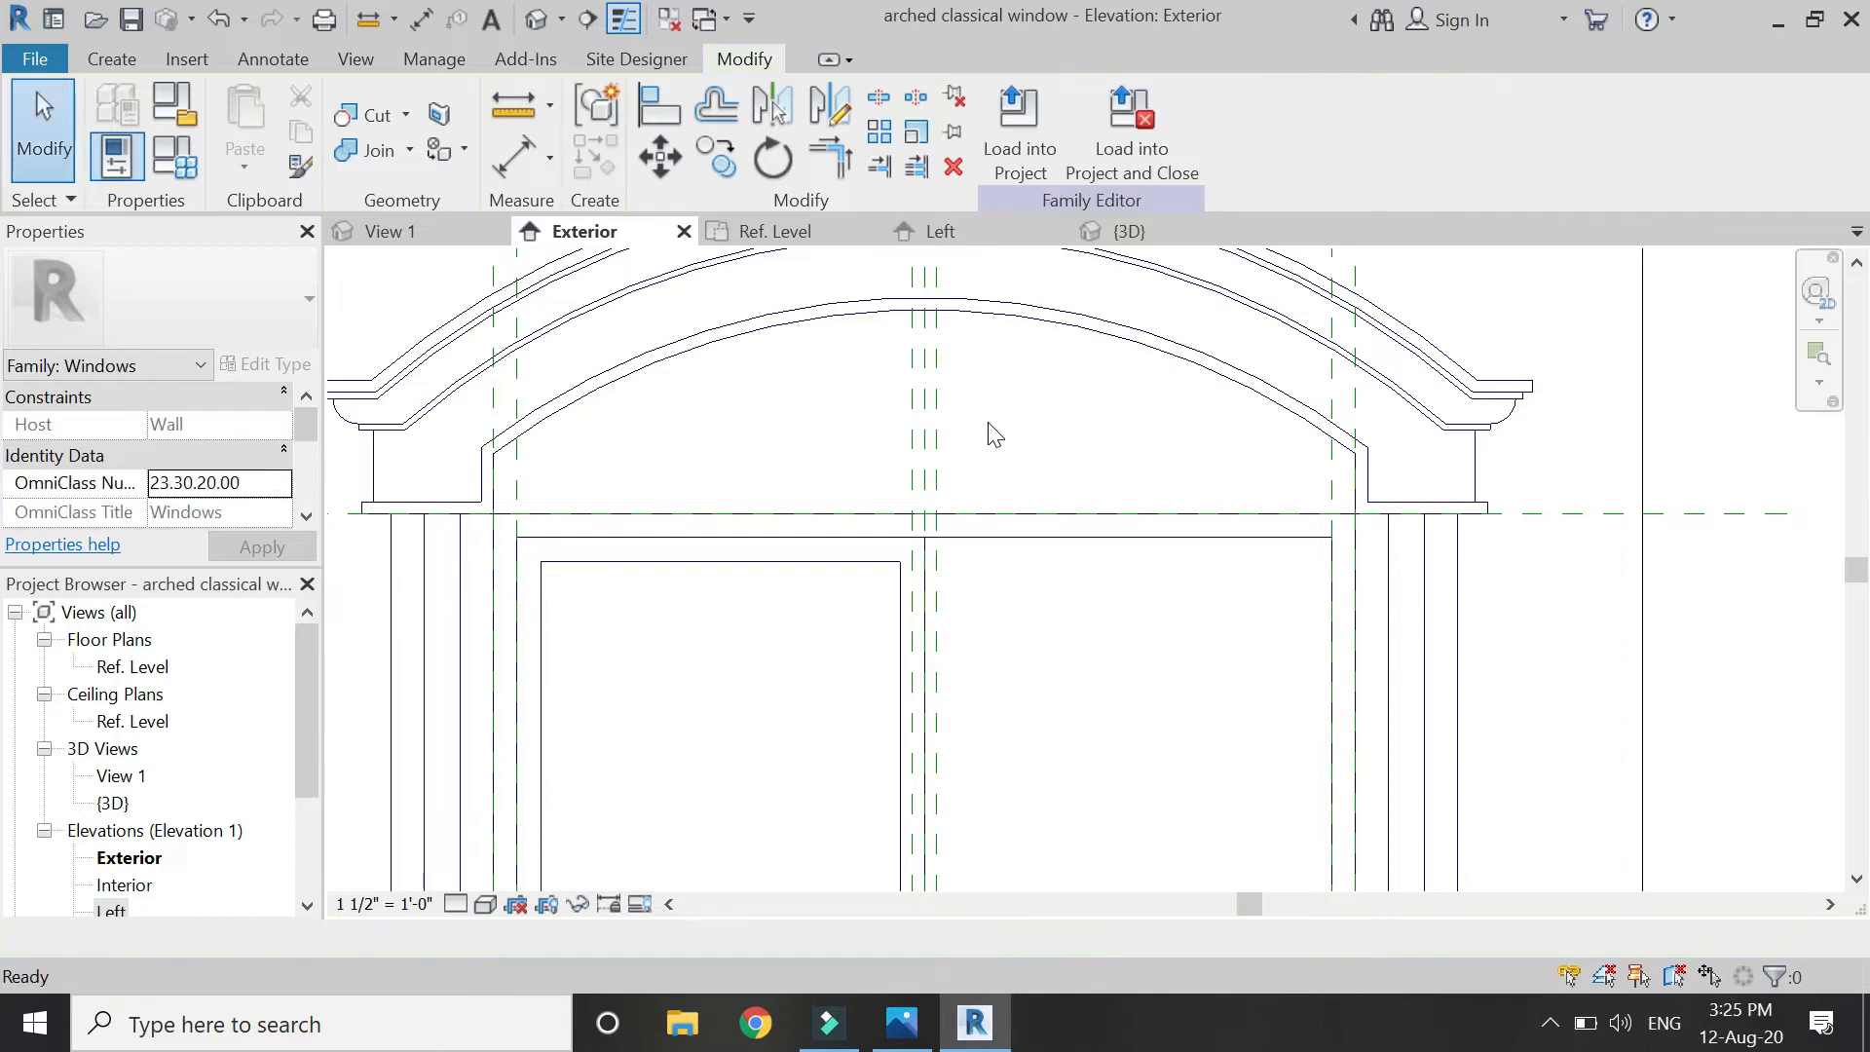
Dimension the three centre reference planes above the arch and lock both dimension constraints.
left_click(495, 154)
scroll(981, 397, "down", 2)
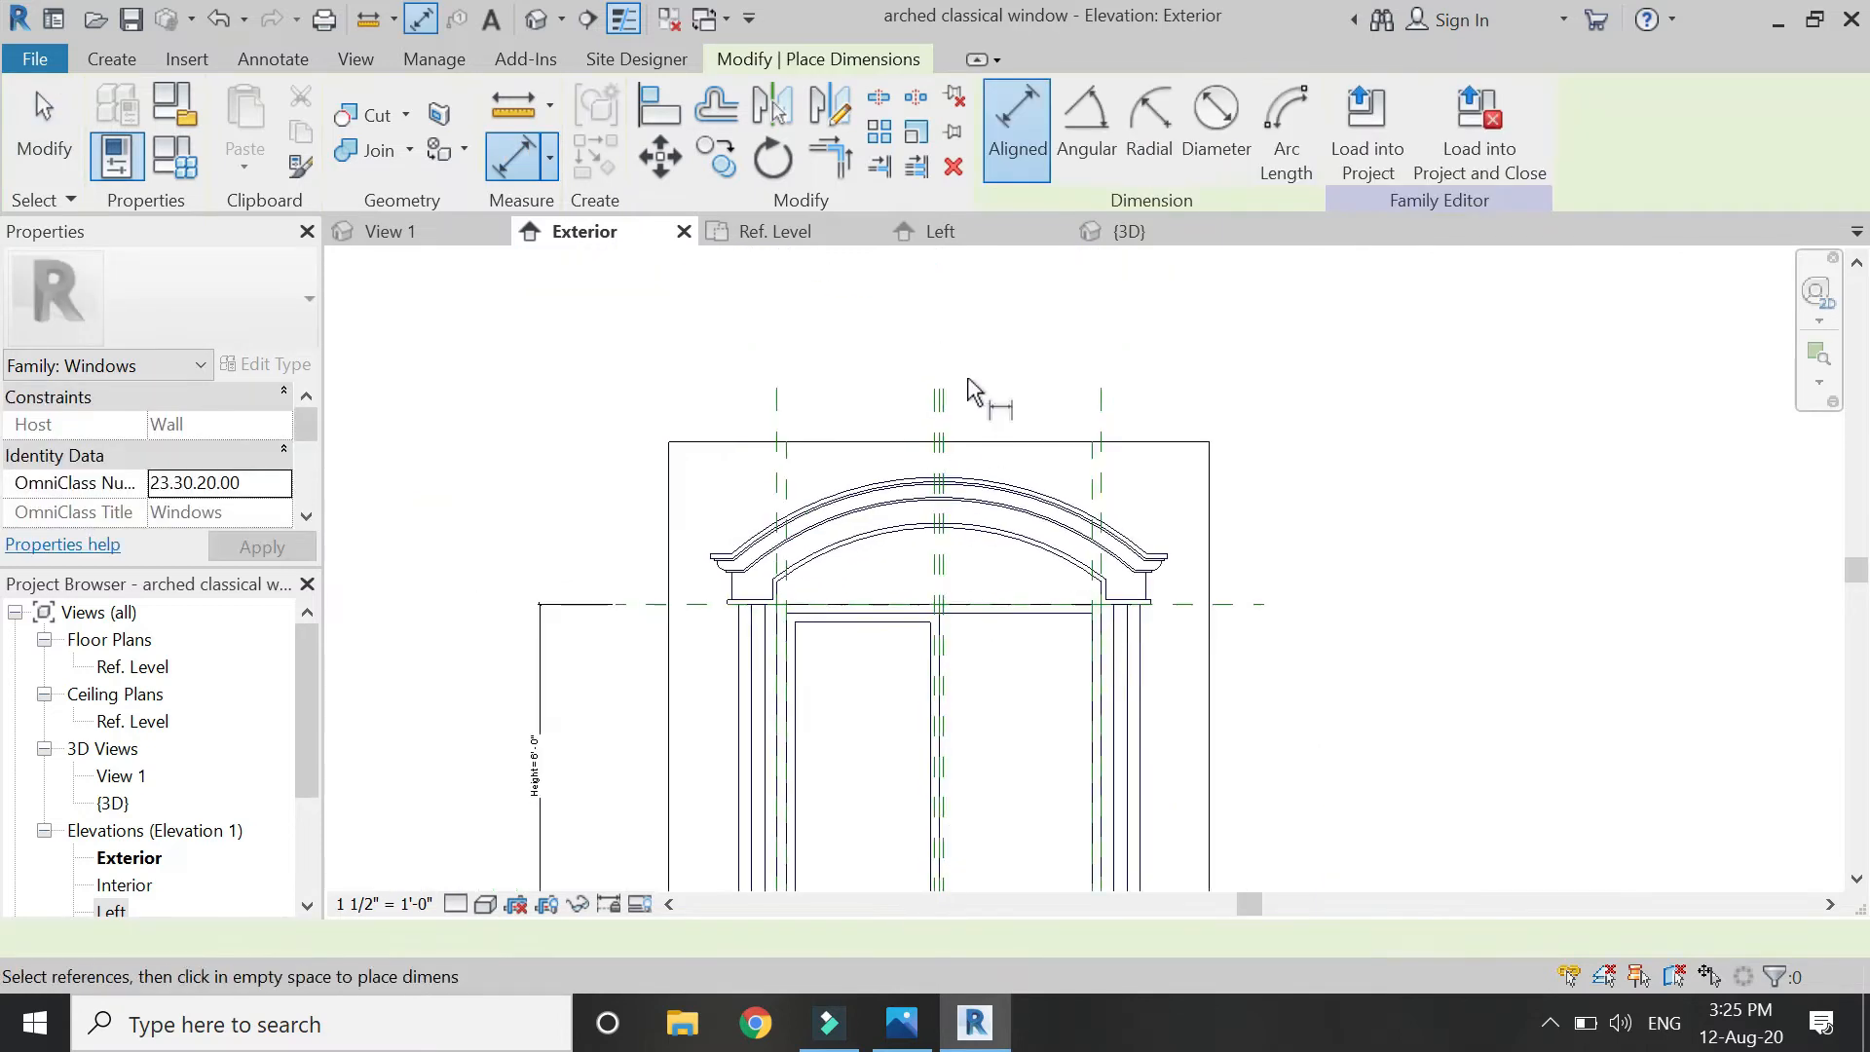
scroll(902, 471, "up", 5)
left_click(889, 450)
left_click(909, 466)
left_click(927, 468)
left_click(1044, 416)
scroll(909, 419, "up", 1)
scroll(910, 434, "up", 4)
left_click(848, 436)
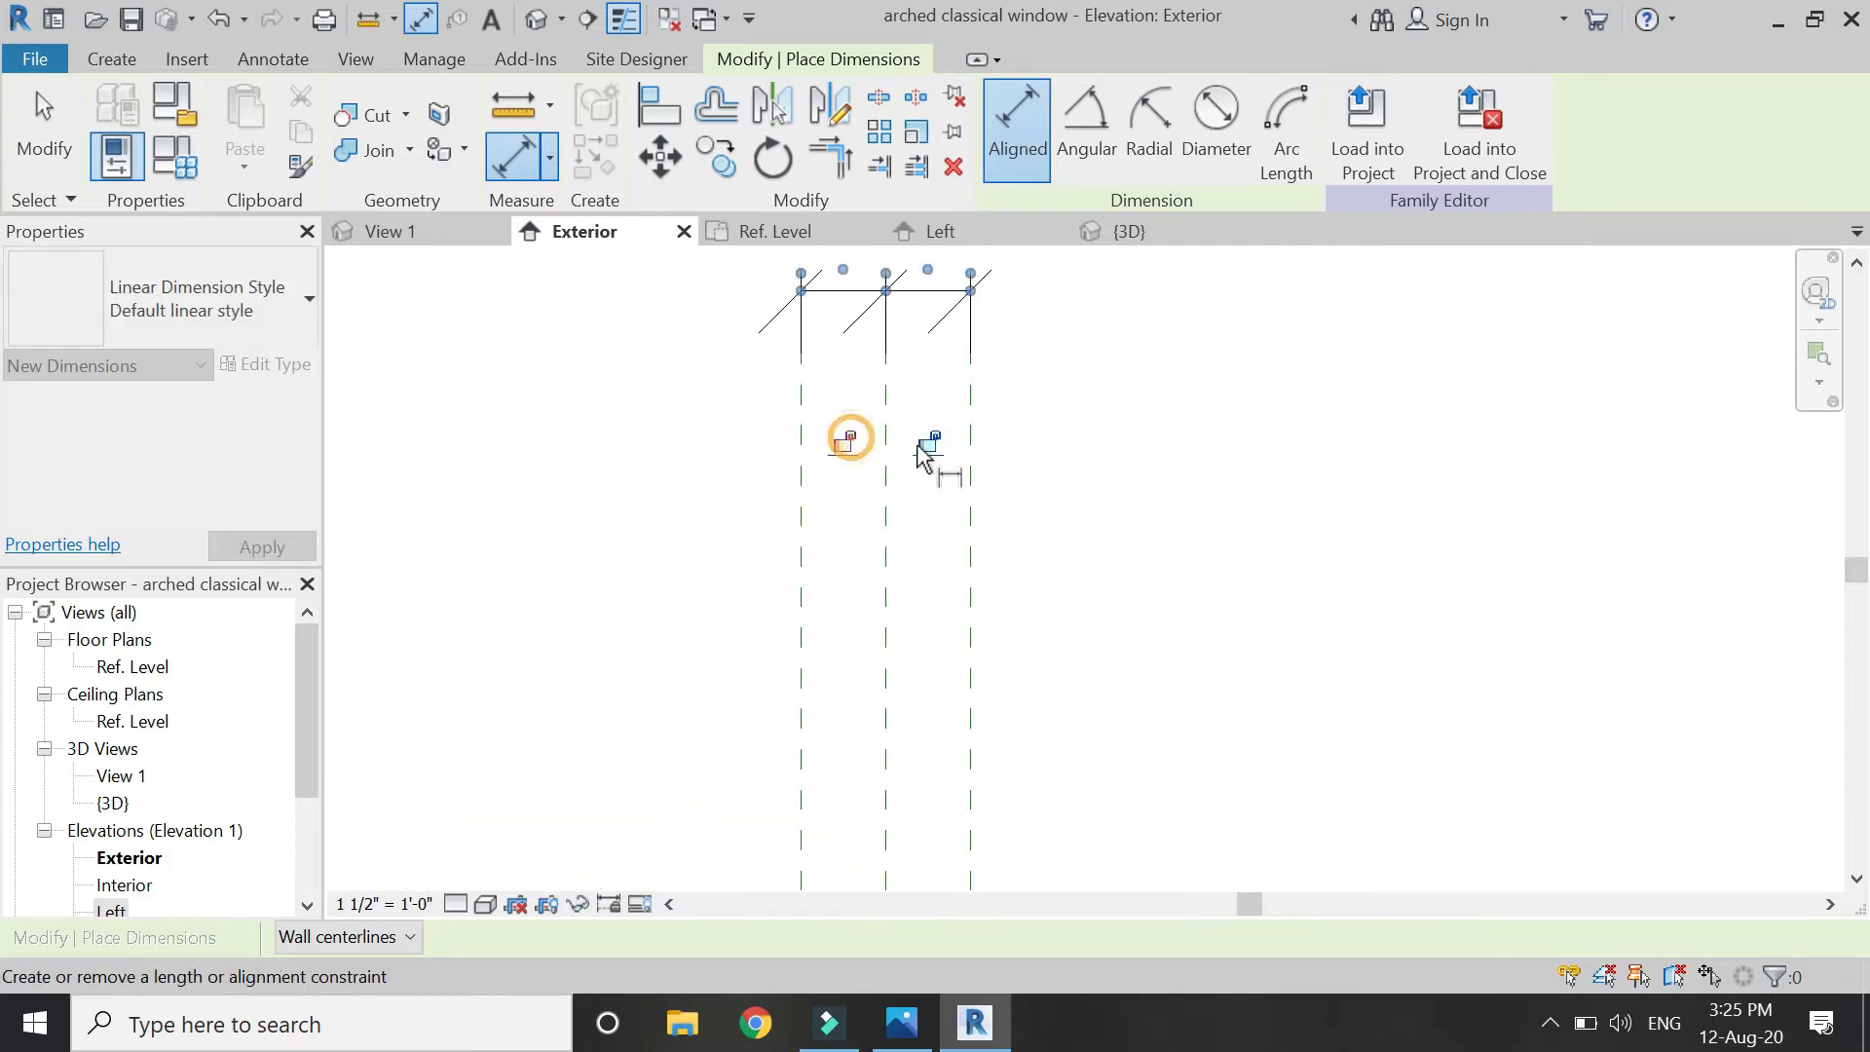
left_click(931, 443)
scroll(908, 354, "down", 3)
scroll(911, 368, "down", 4)
scroll(881, 634, "up", 5)
Move the left sash sweep's vertical path line onto the central reference plane, lock it, and finish the sweep.
key("Escape")
key("Escape")
double_click(992, 471)
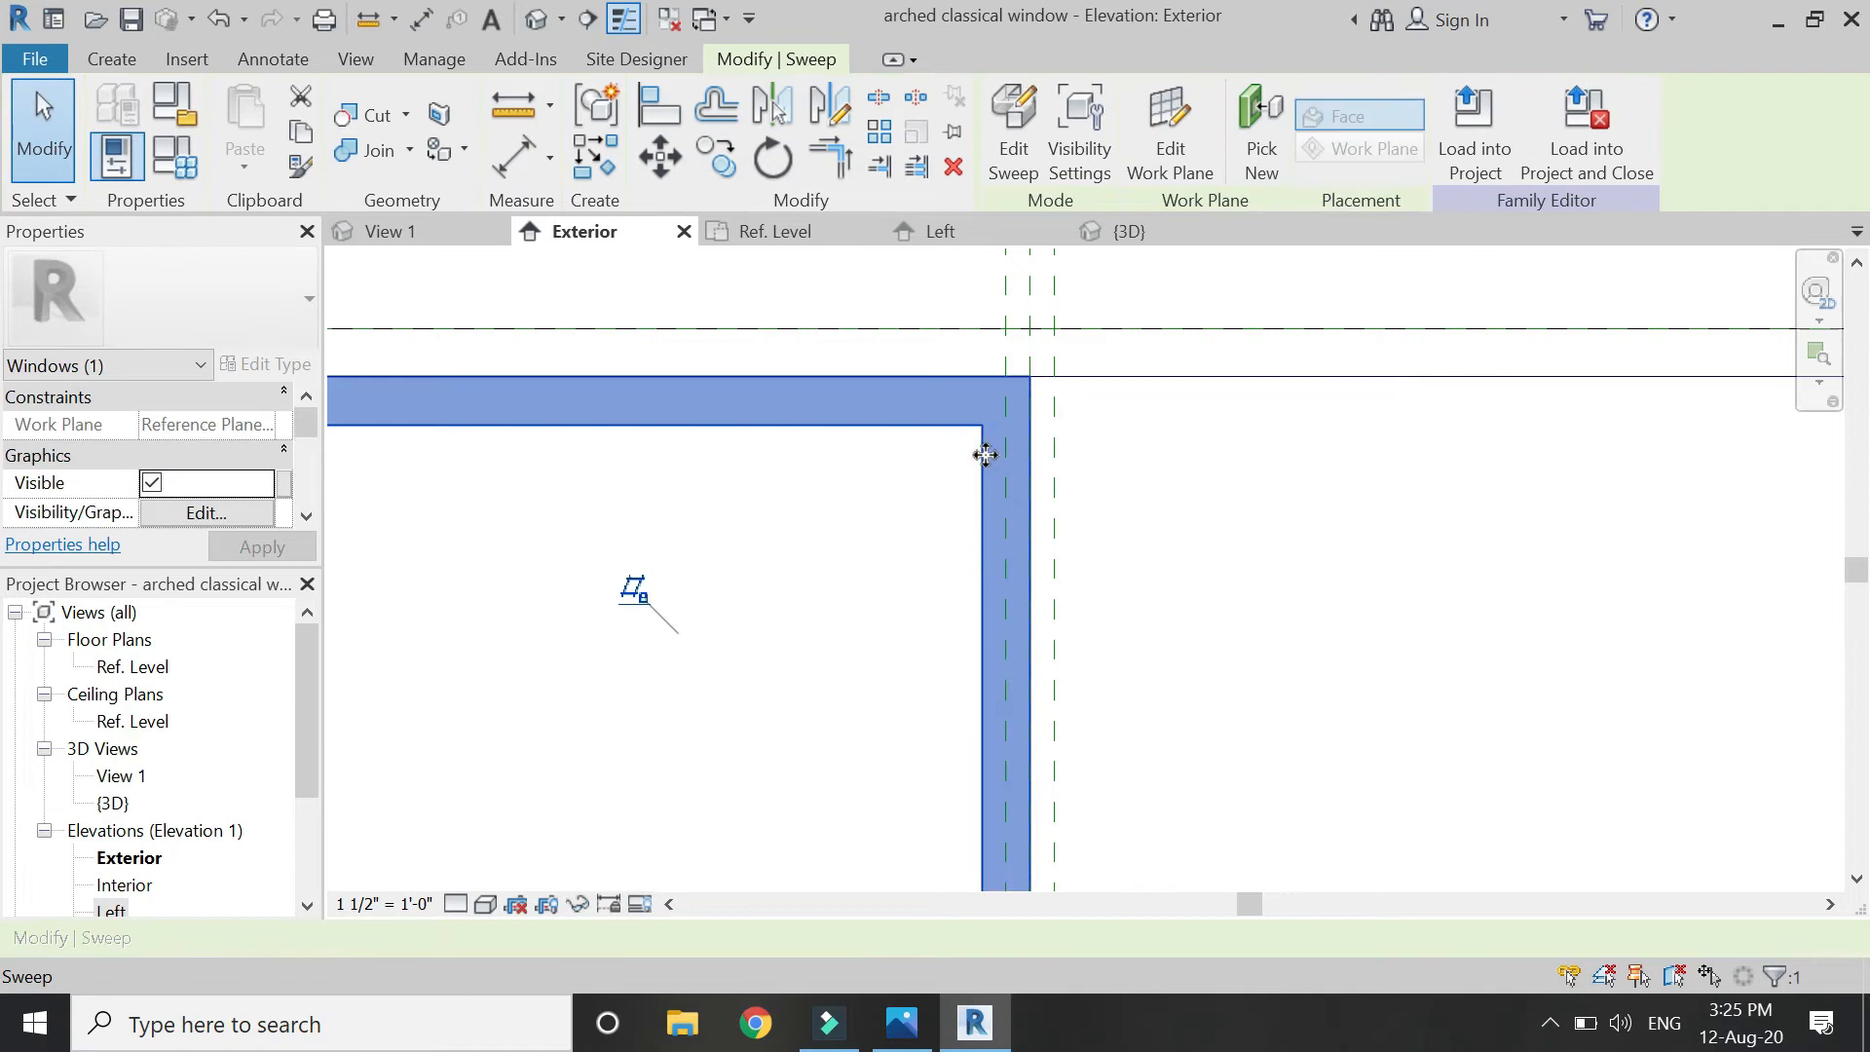
double_click(1030, 453)
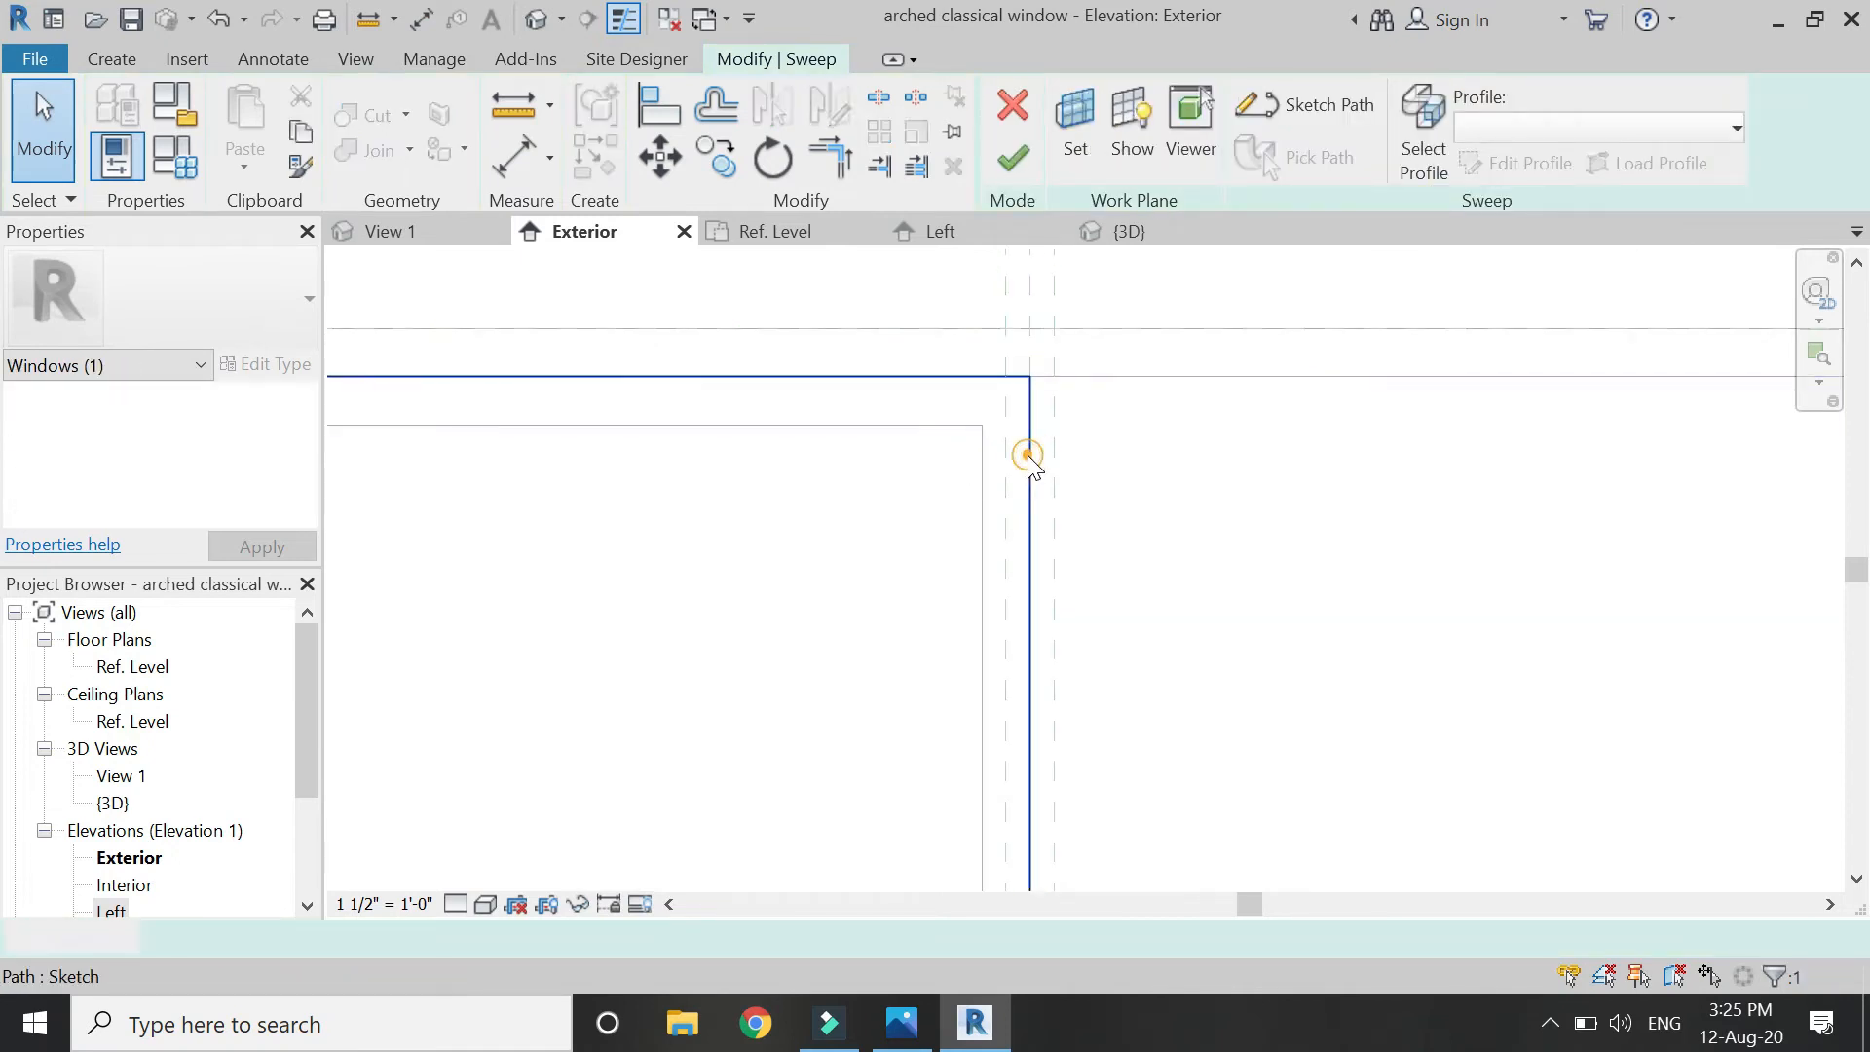
scroll(1074, 477, "up", 2)
left_click(990, 471)
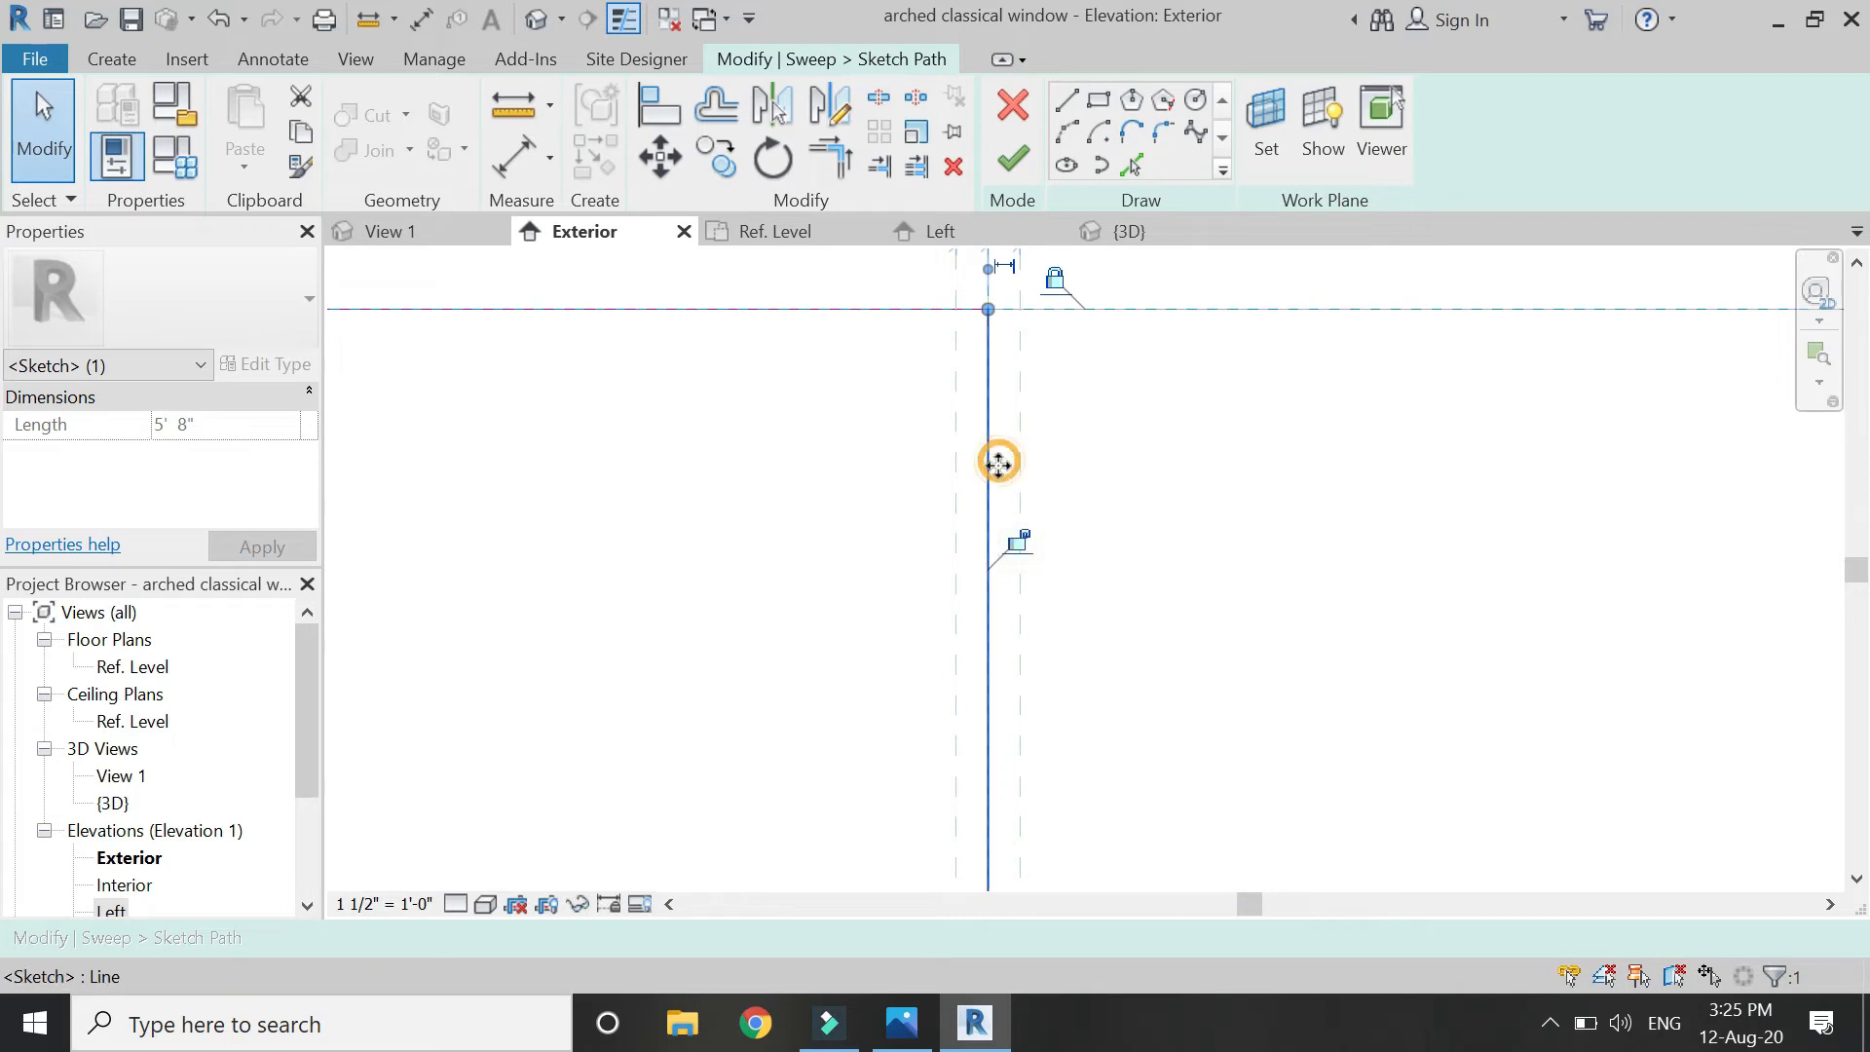
left_click_drag(1061, 474, 1023, 471)
scroll(995, 383, "down", 2)
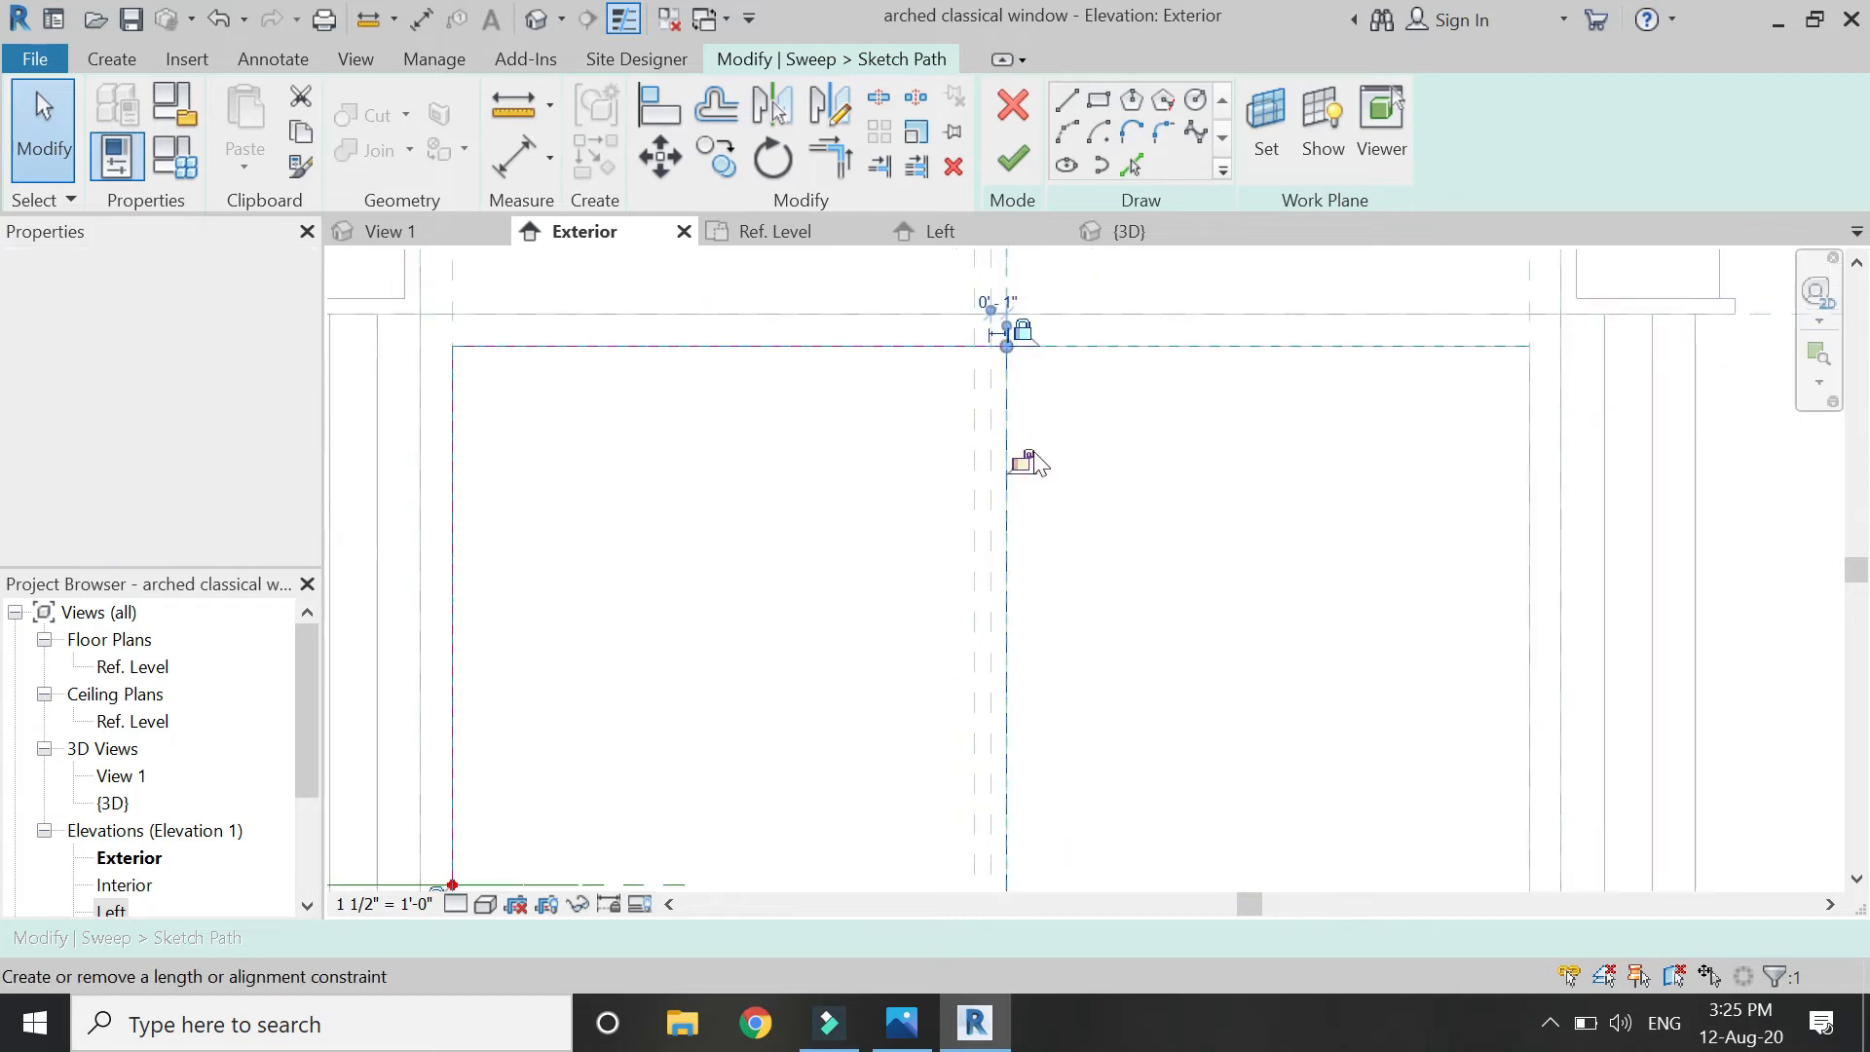
left_click(1029, 464)
scroll(1093, 413, "down", 3)
left_click(1093, 419)
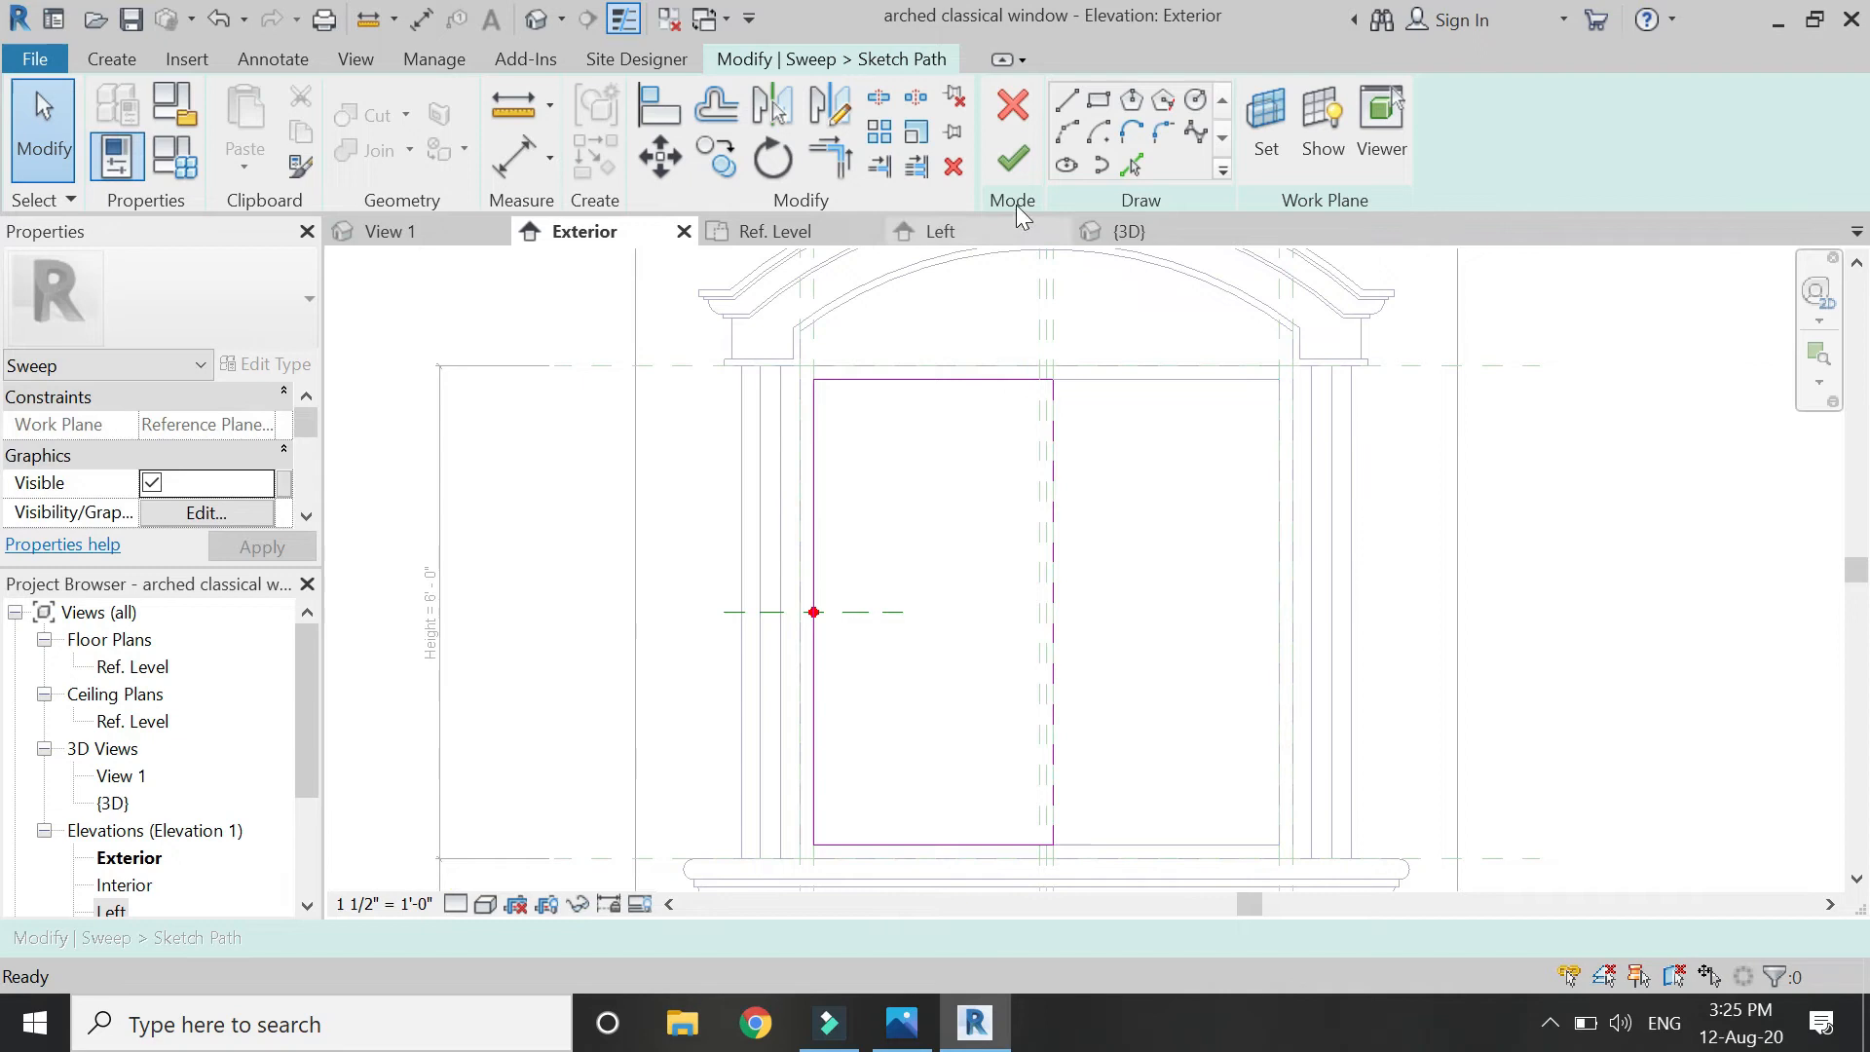
left_click(1019, 170)
left_click(1019, 169)
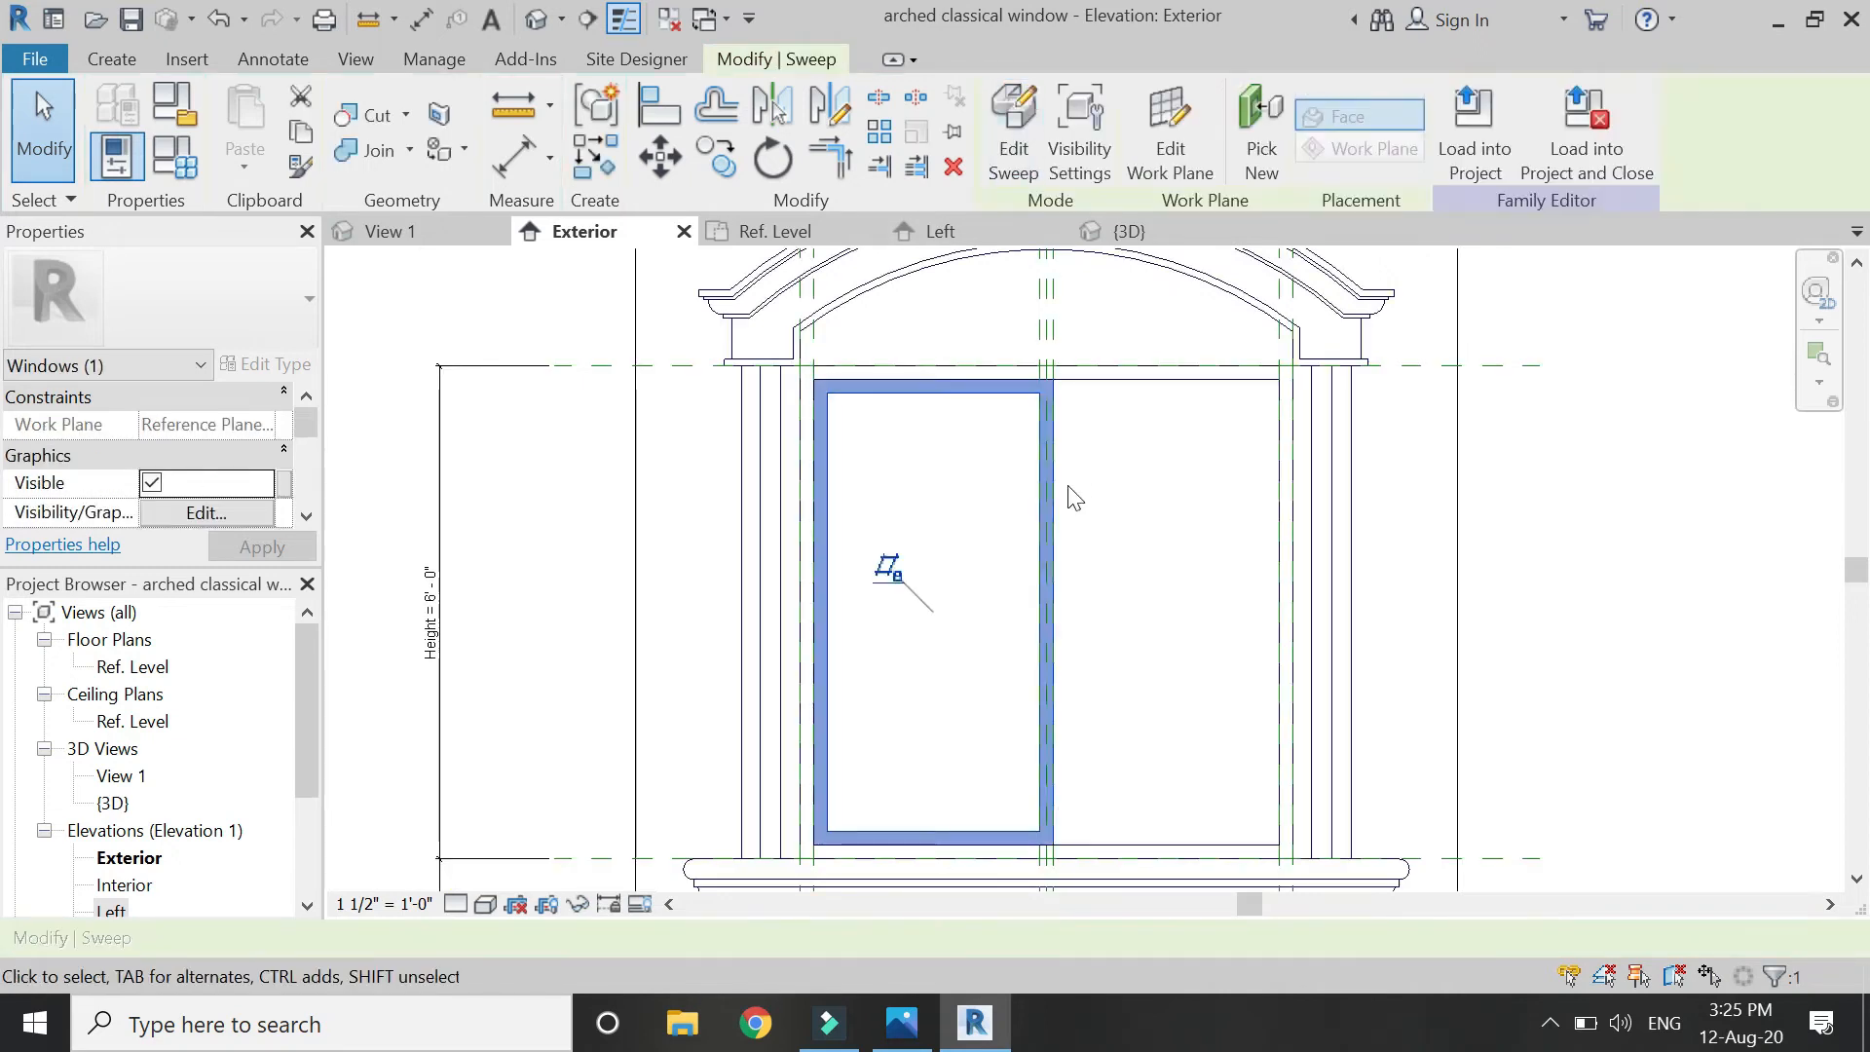
left_click(574, 404)
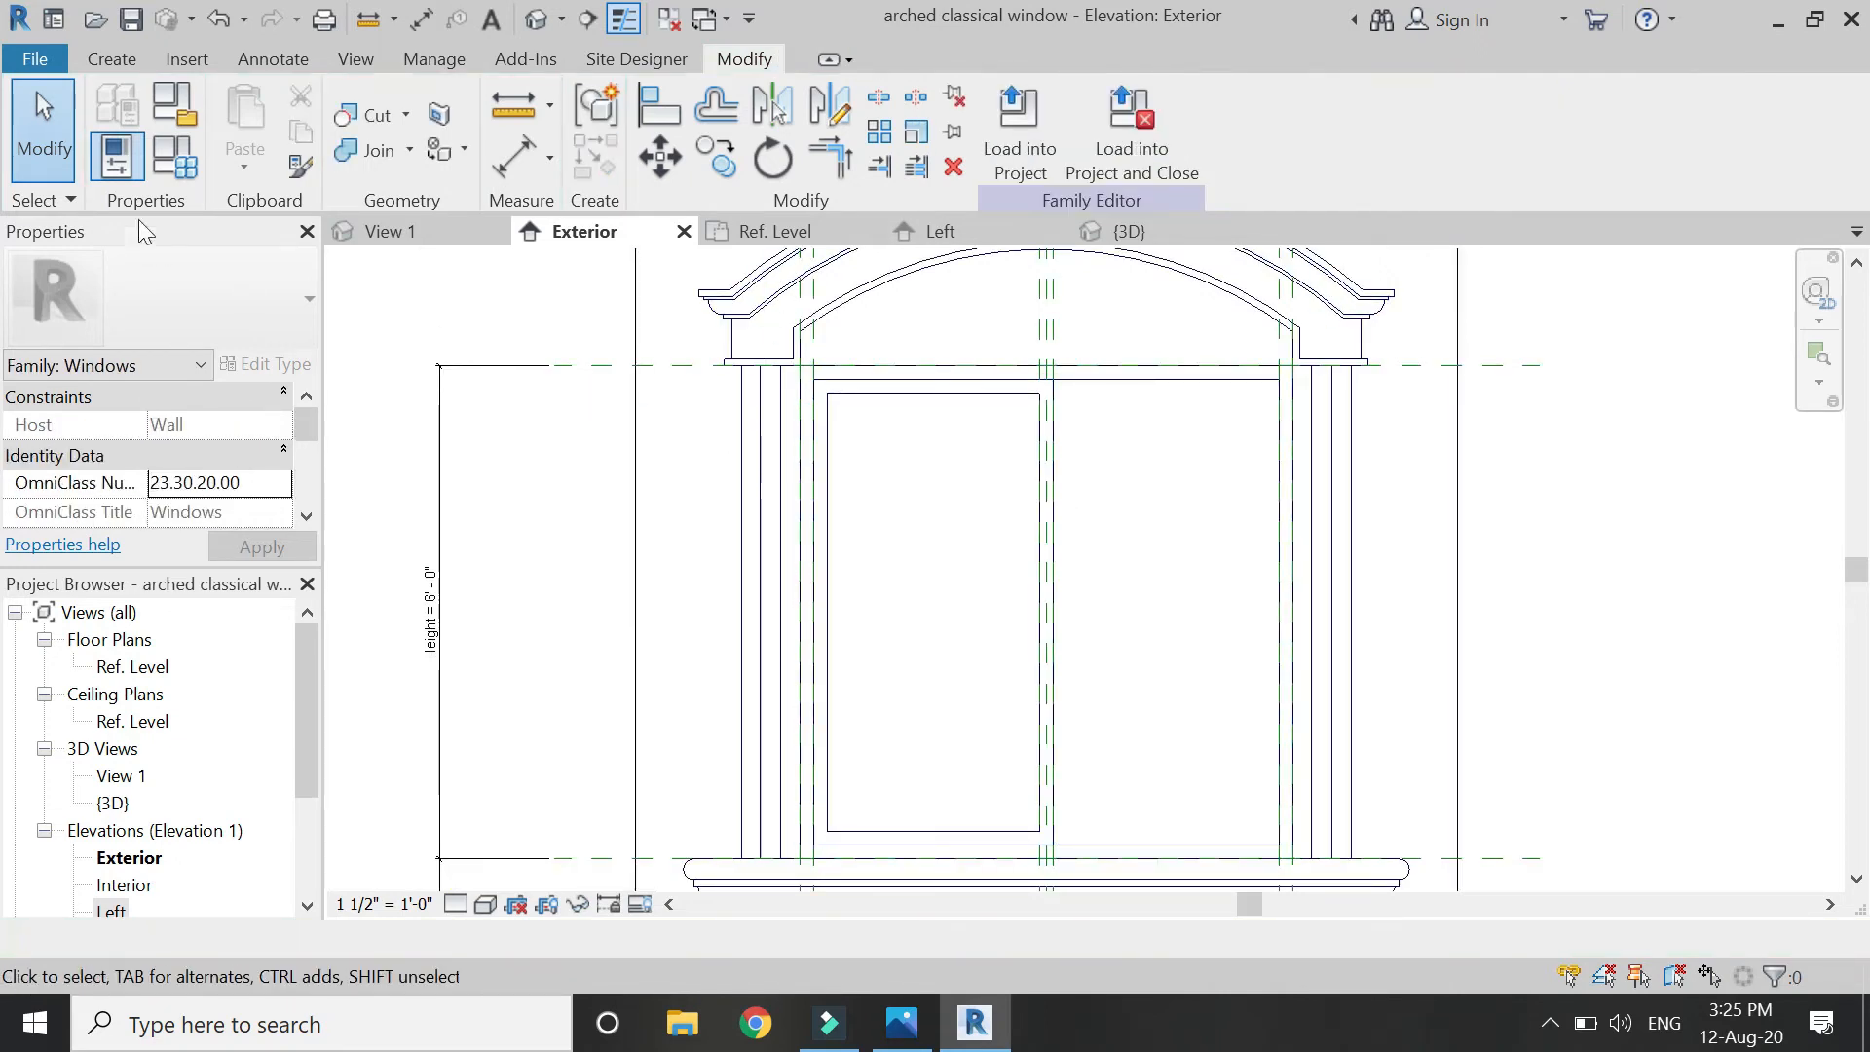
Sketch a new sweep's rectangular path over the right half, lock its edges, and move the profile plane to the right edge.
left_click(111, 59)
left_click(362, 97)
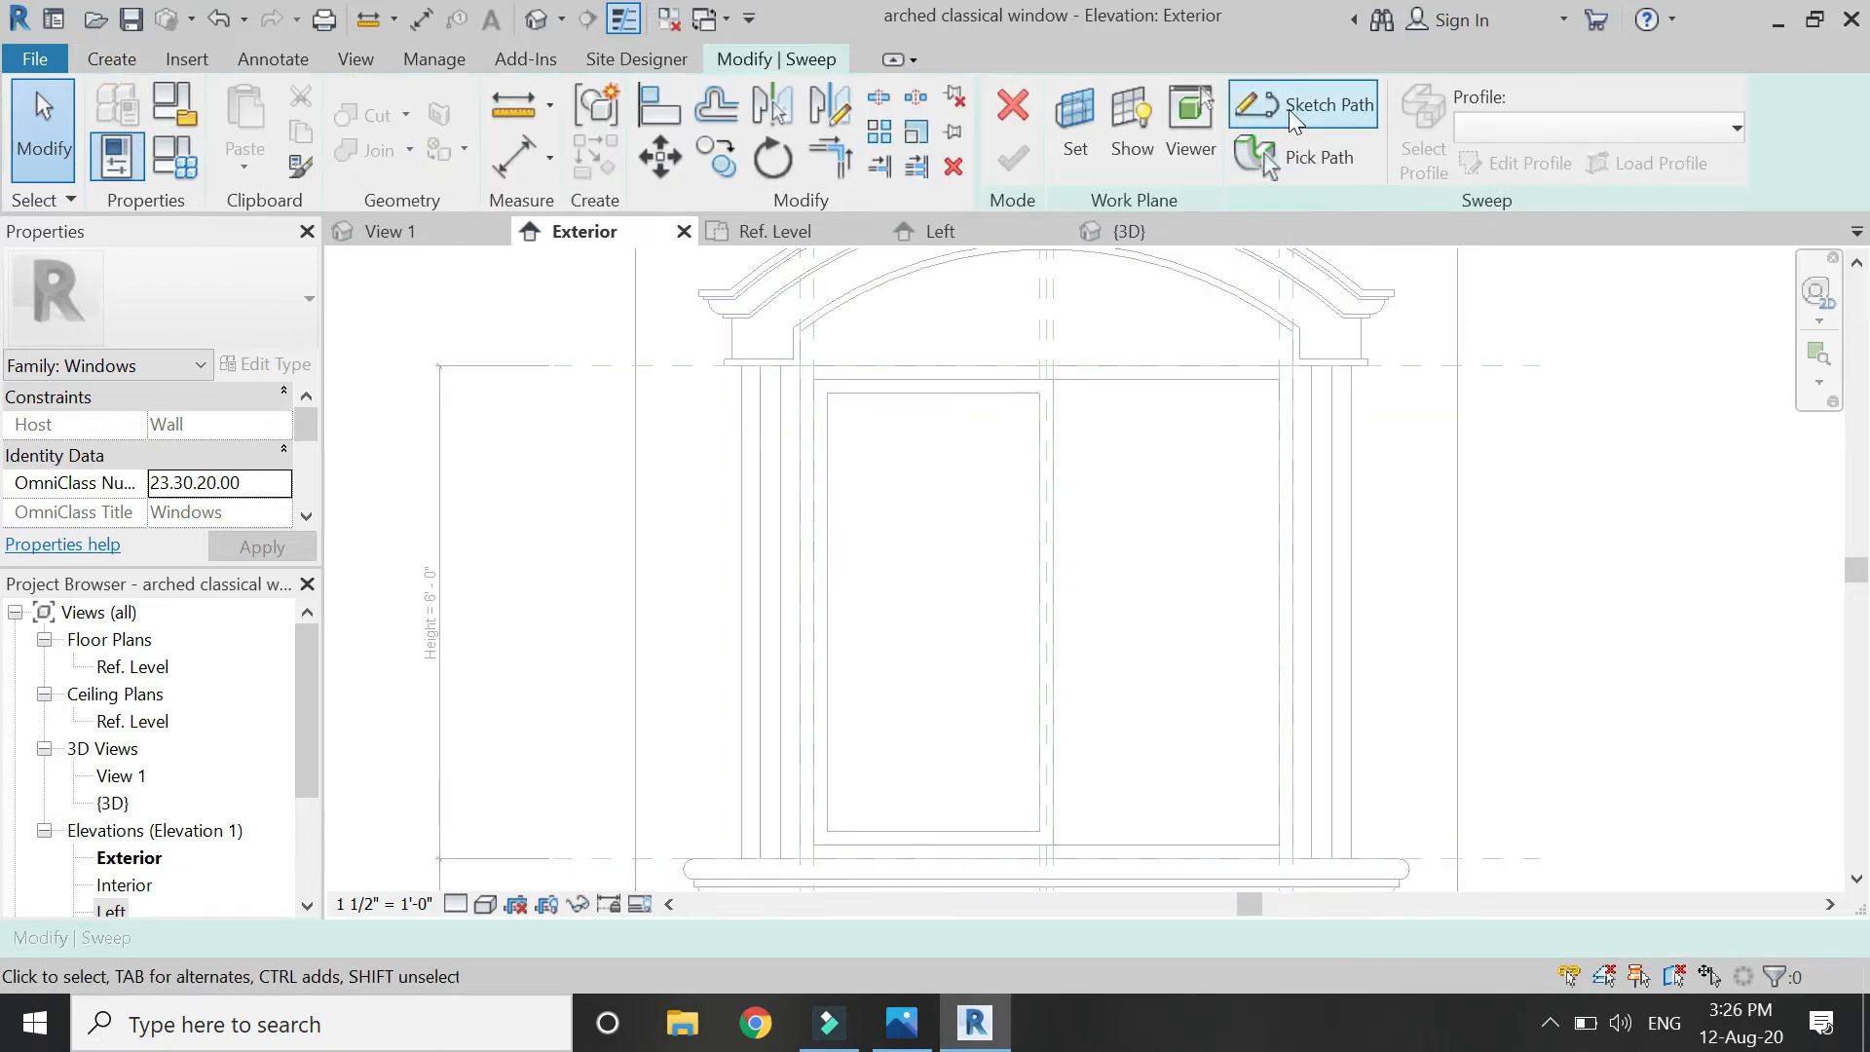
left_click(1296, 105)
left_click(1098, 98)
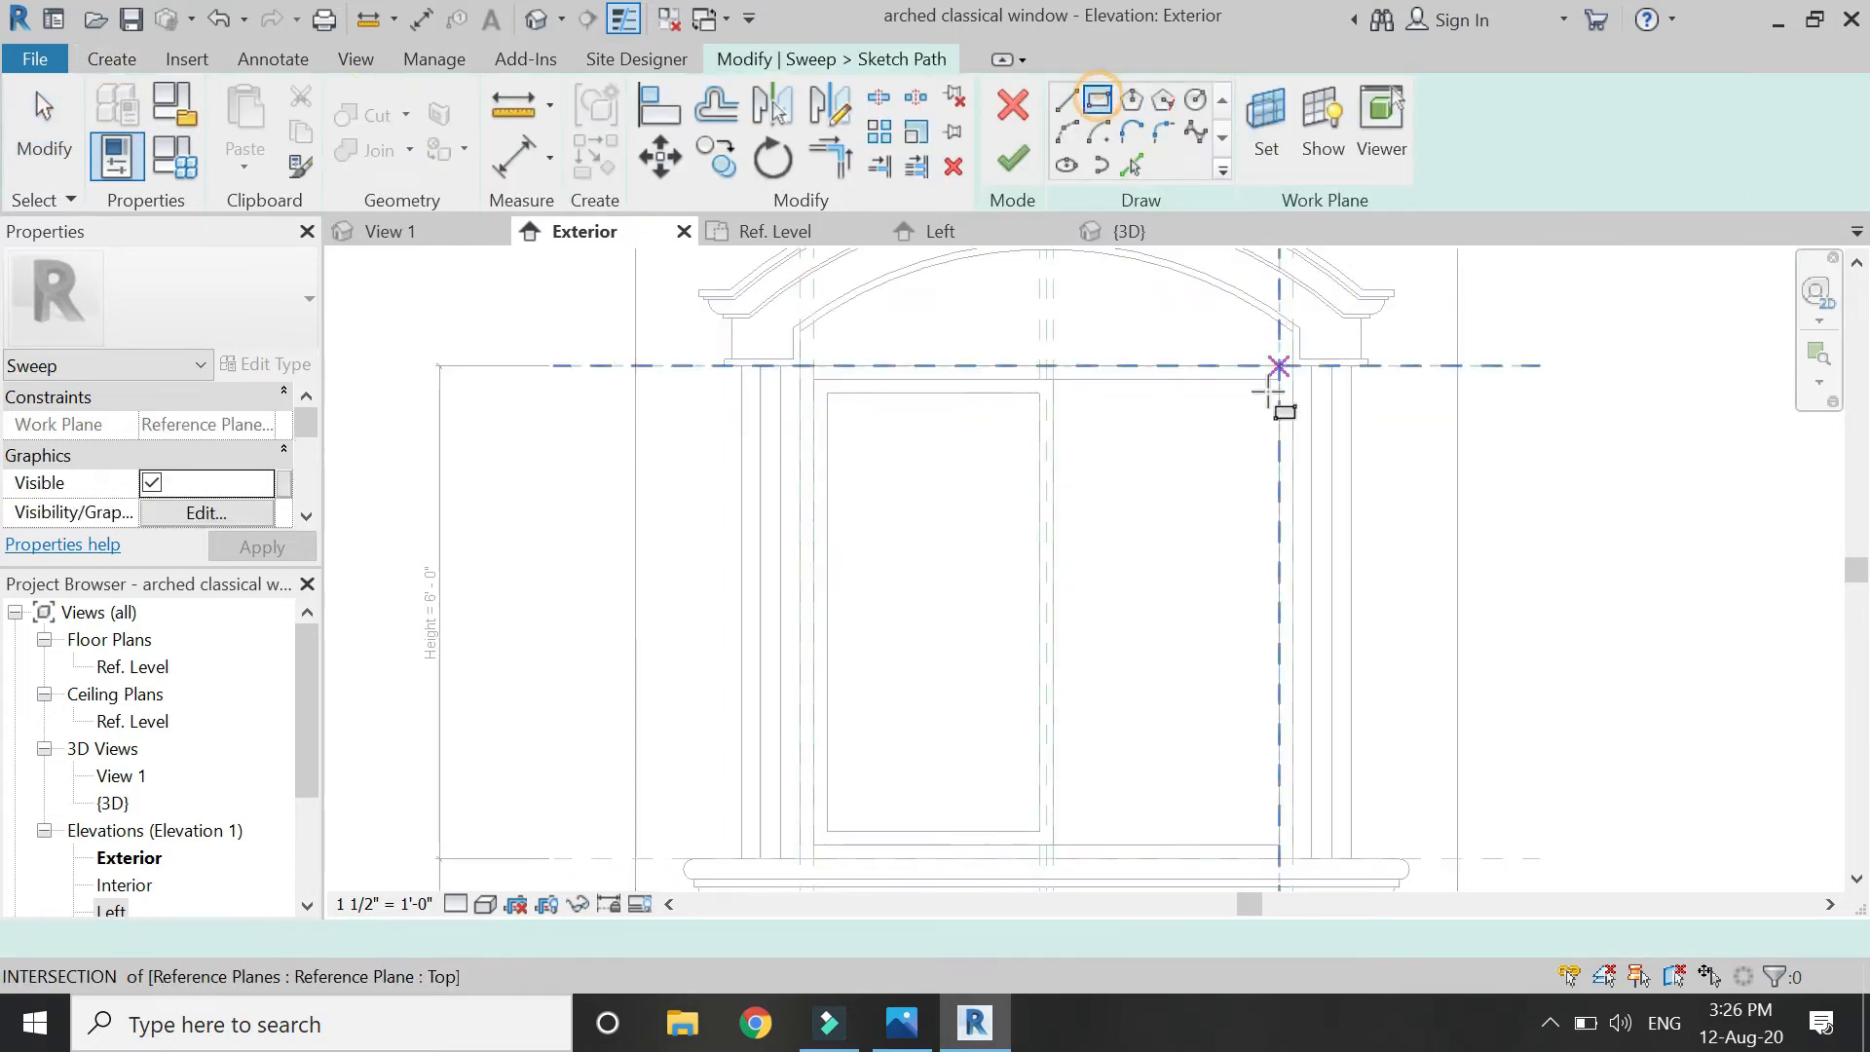
left_click(1279, 380)
left_click(1038, 843)
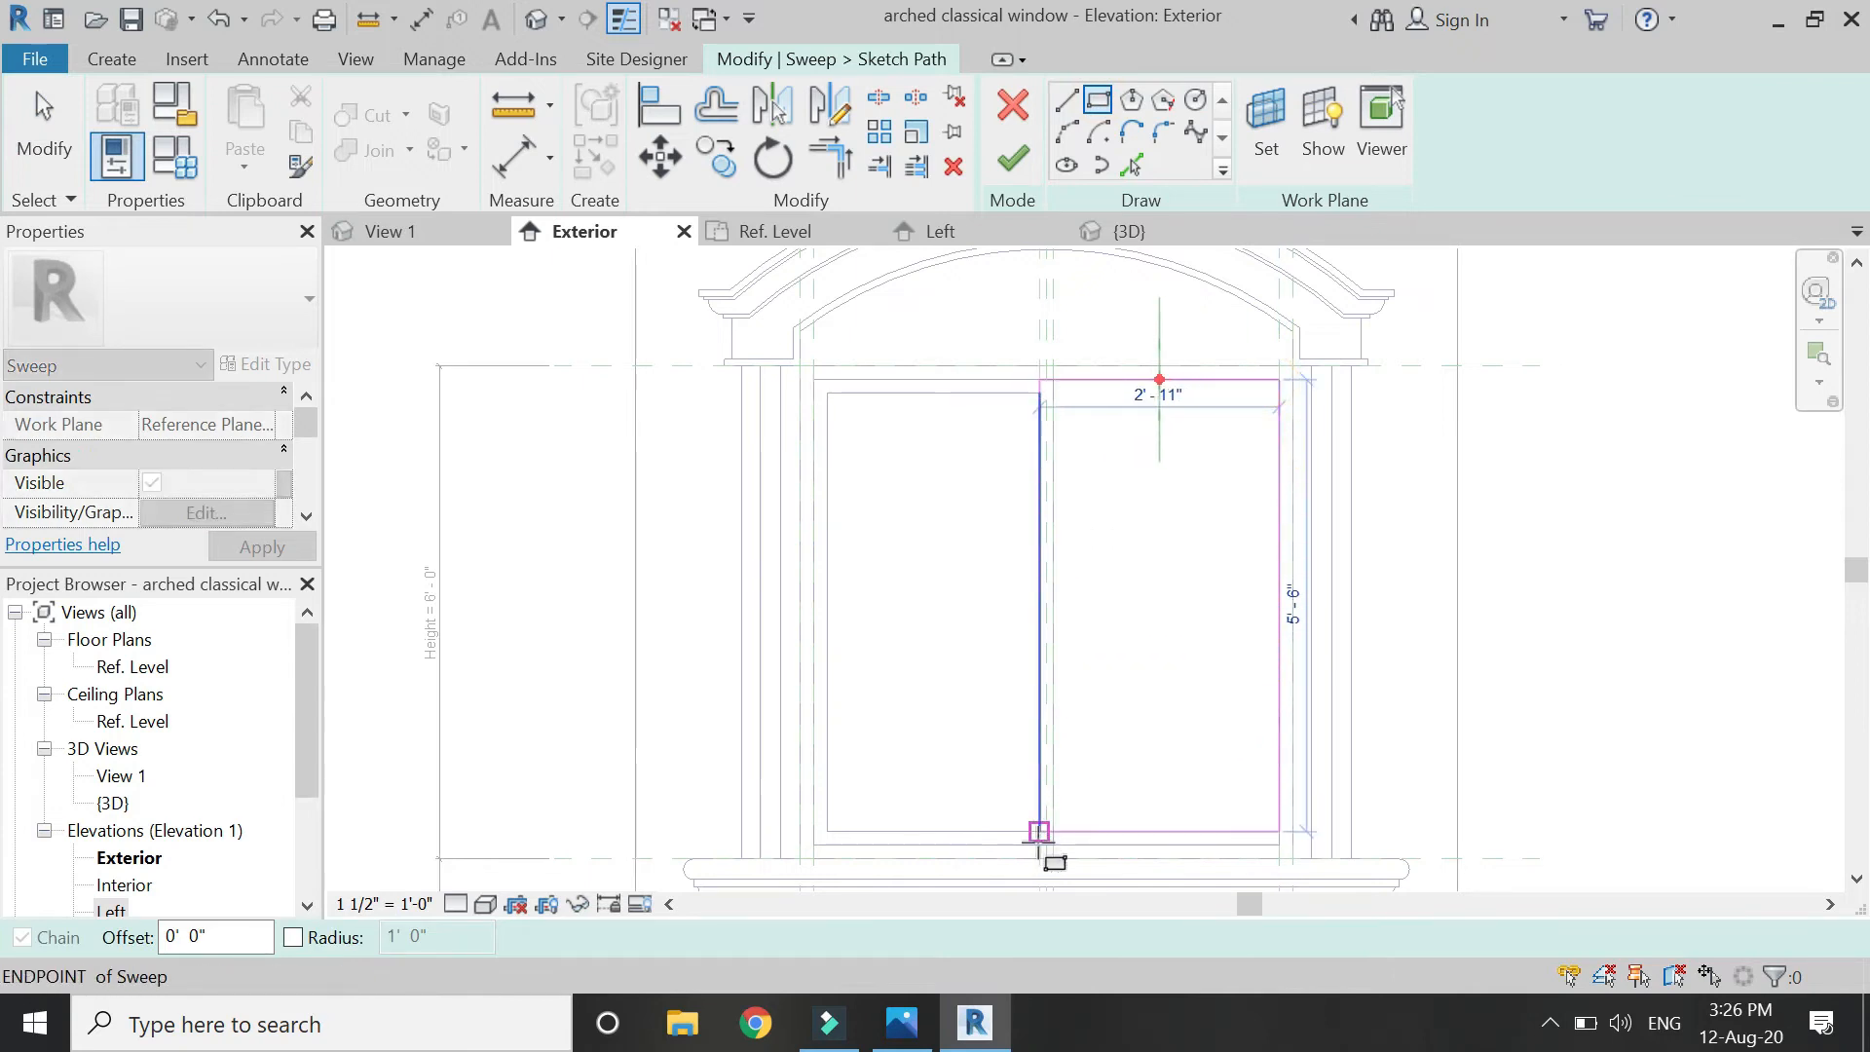
left_click(1076, 409)
left_click(1070, 540)
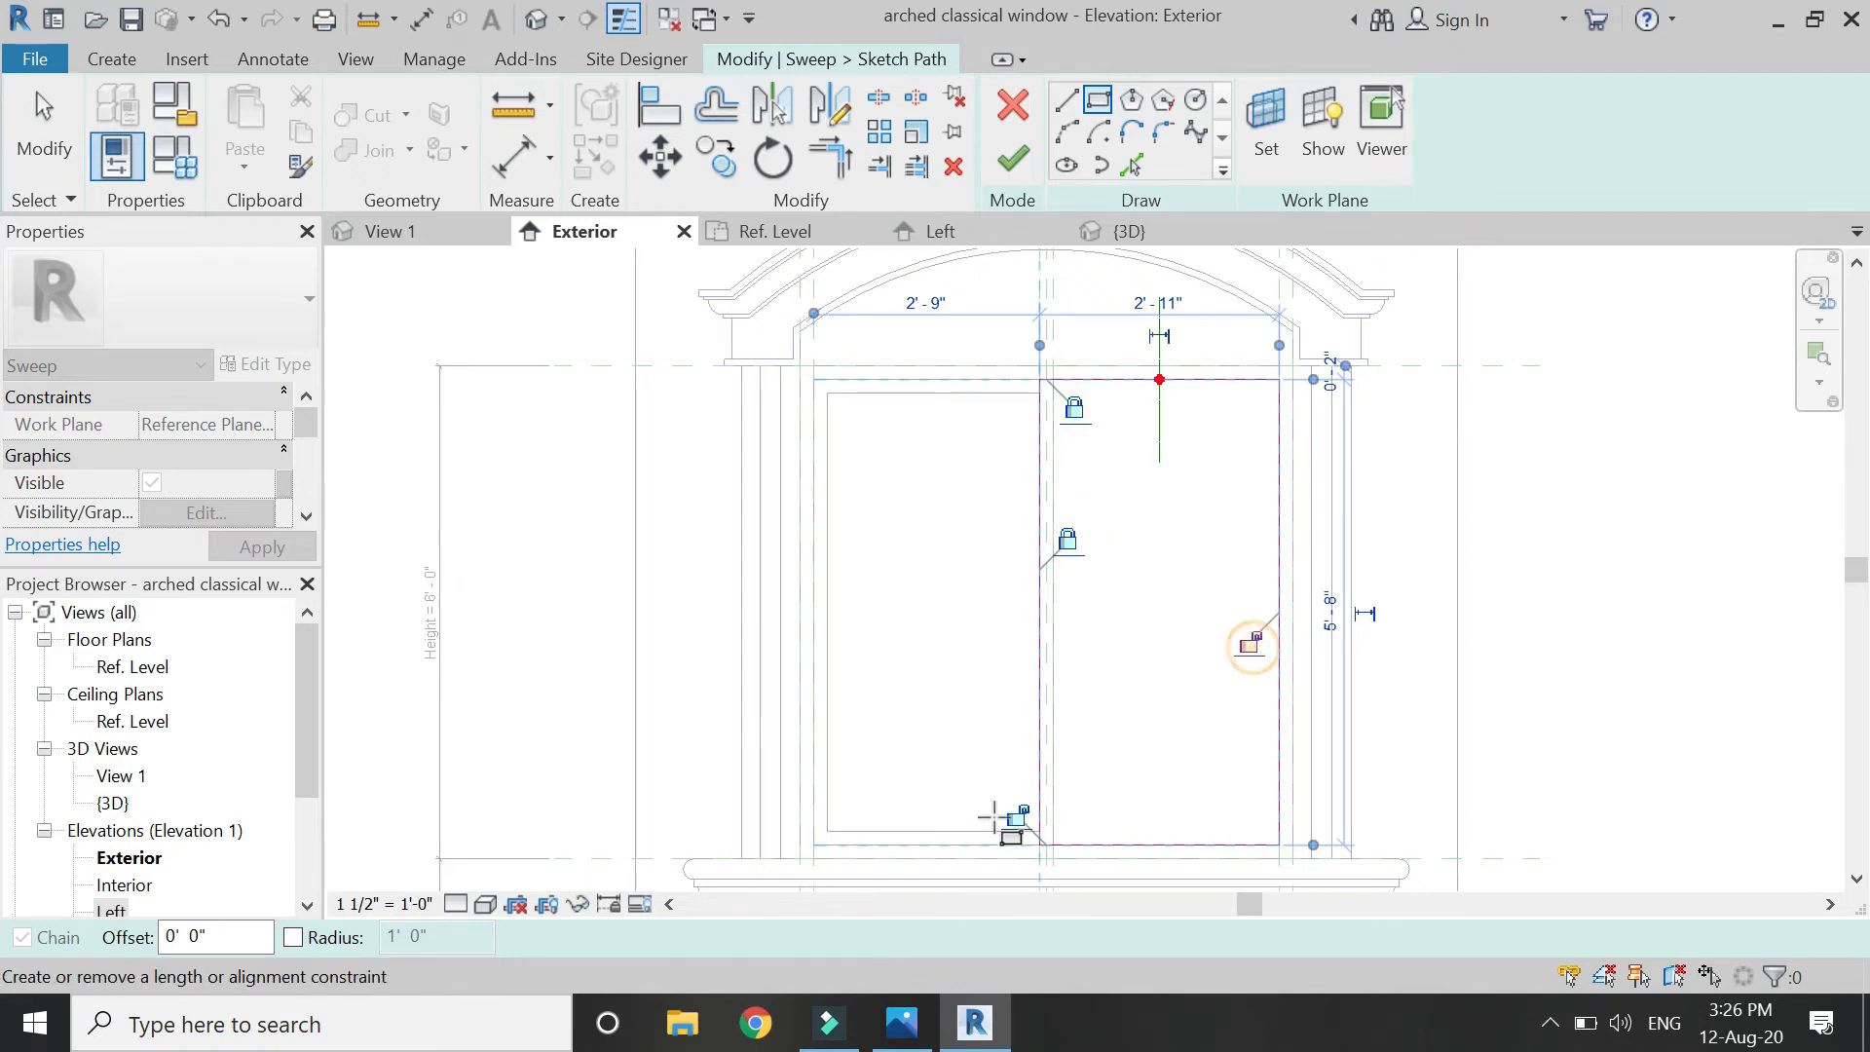
key("Escape")
left_click(1156, 425)
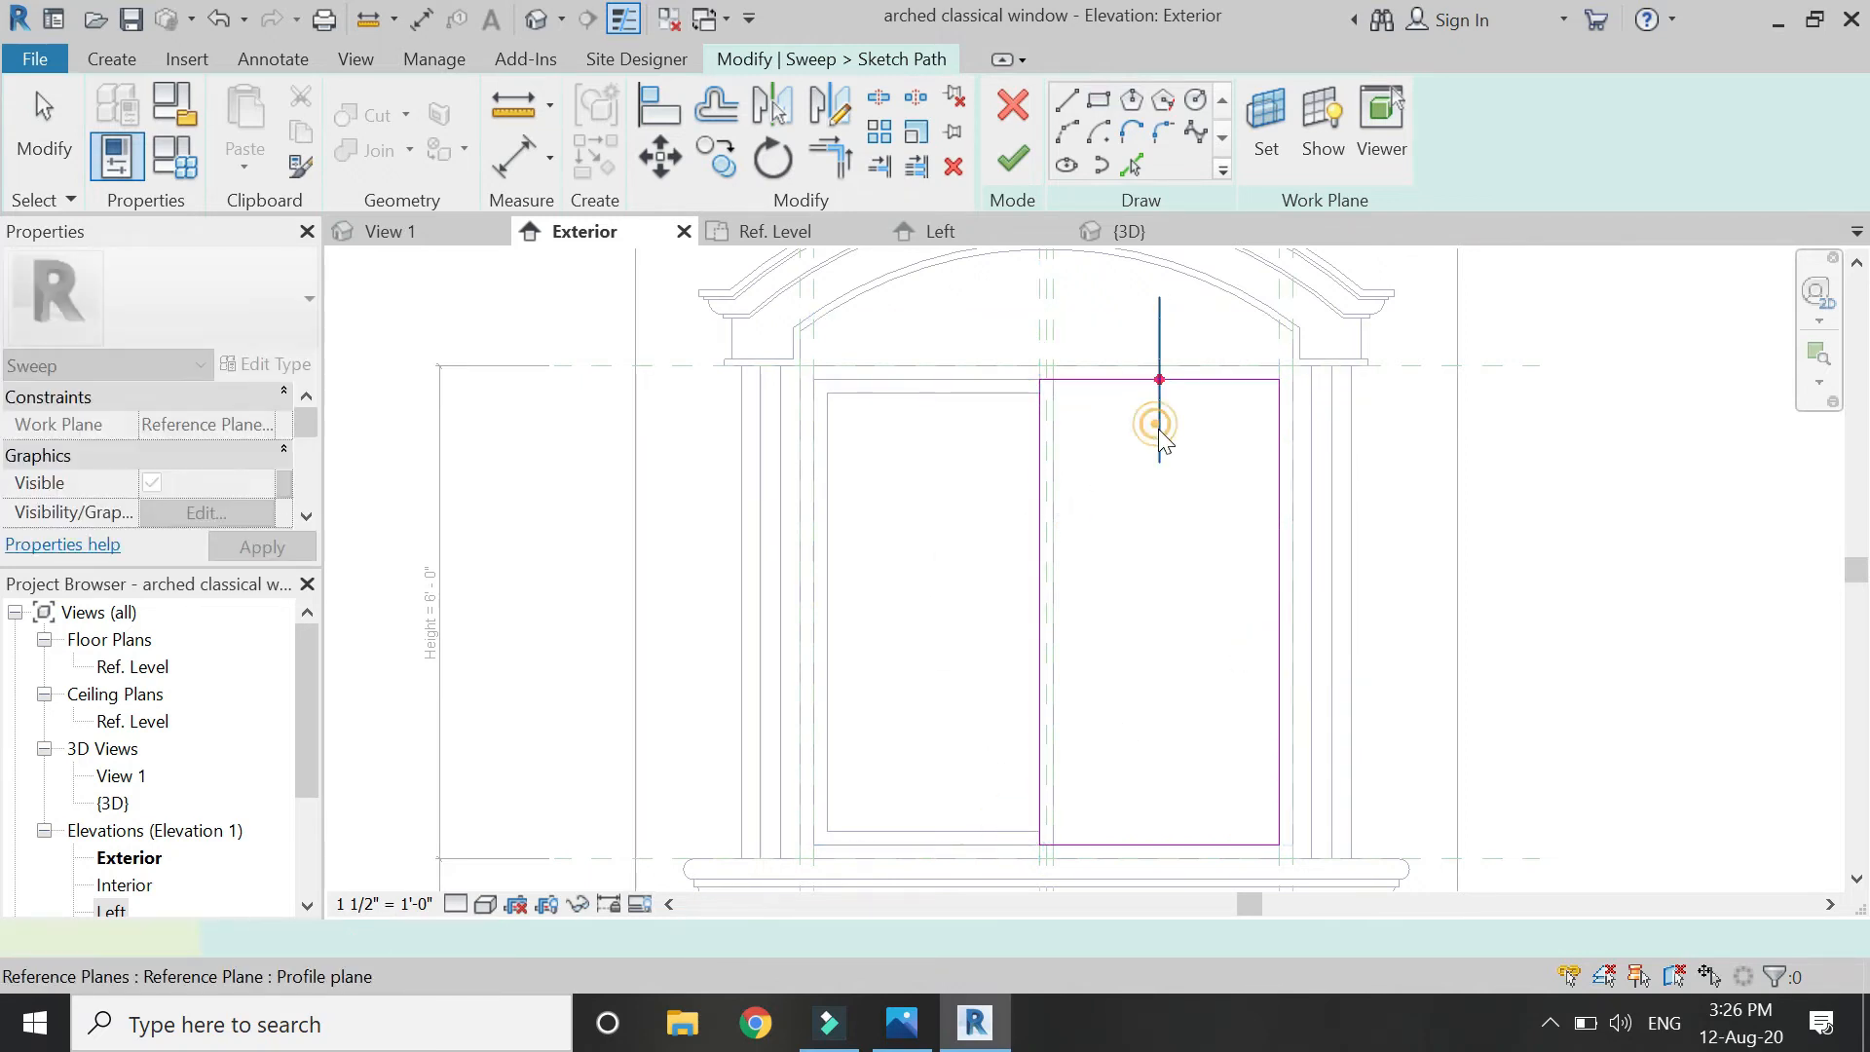
mouse_move(1161, 443)
left_mouse_down()
mouse_move(1306, 680)
mouse_move(1284, 614)
left_mouse_up()
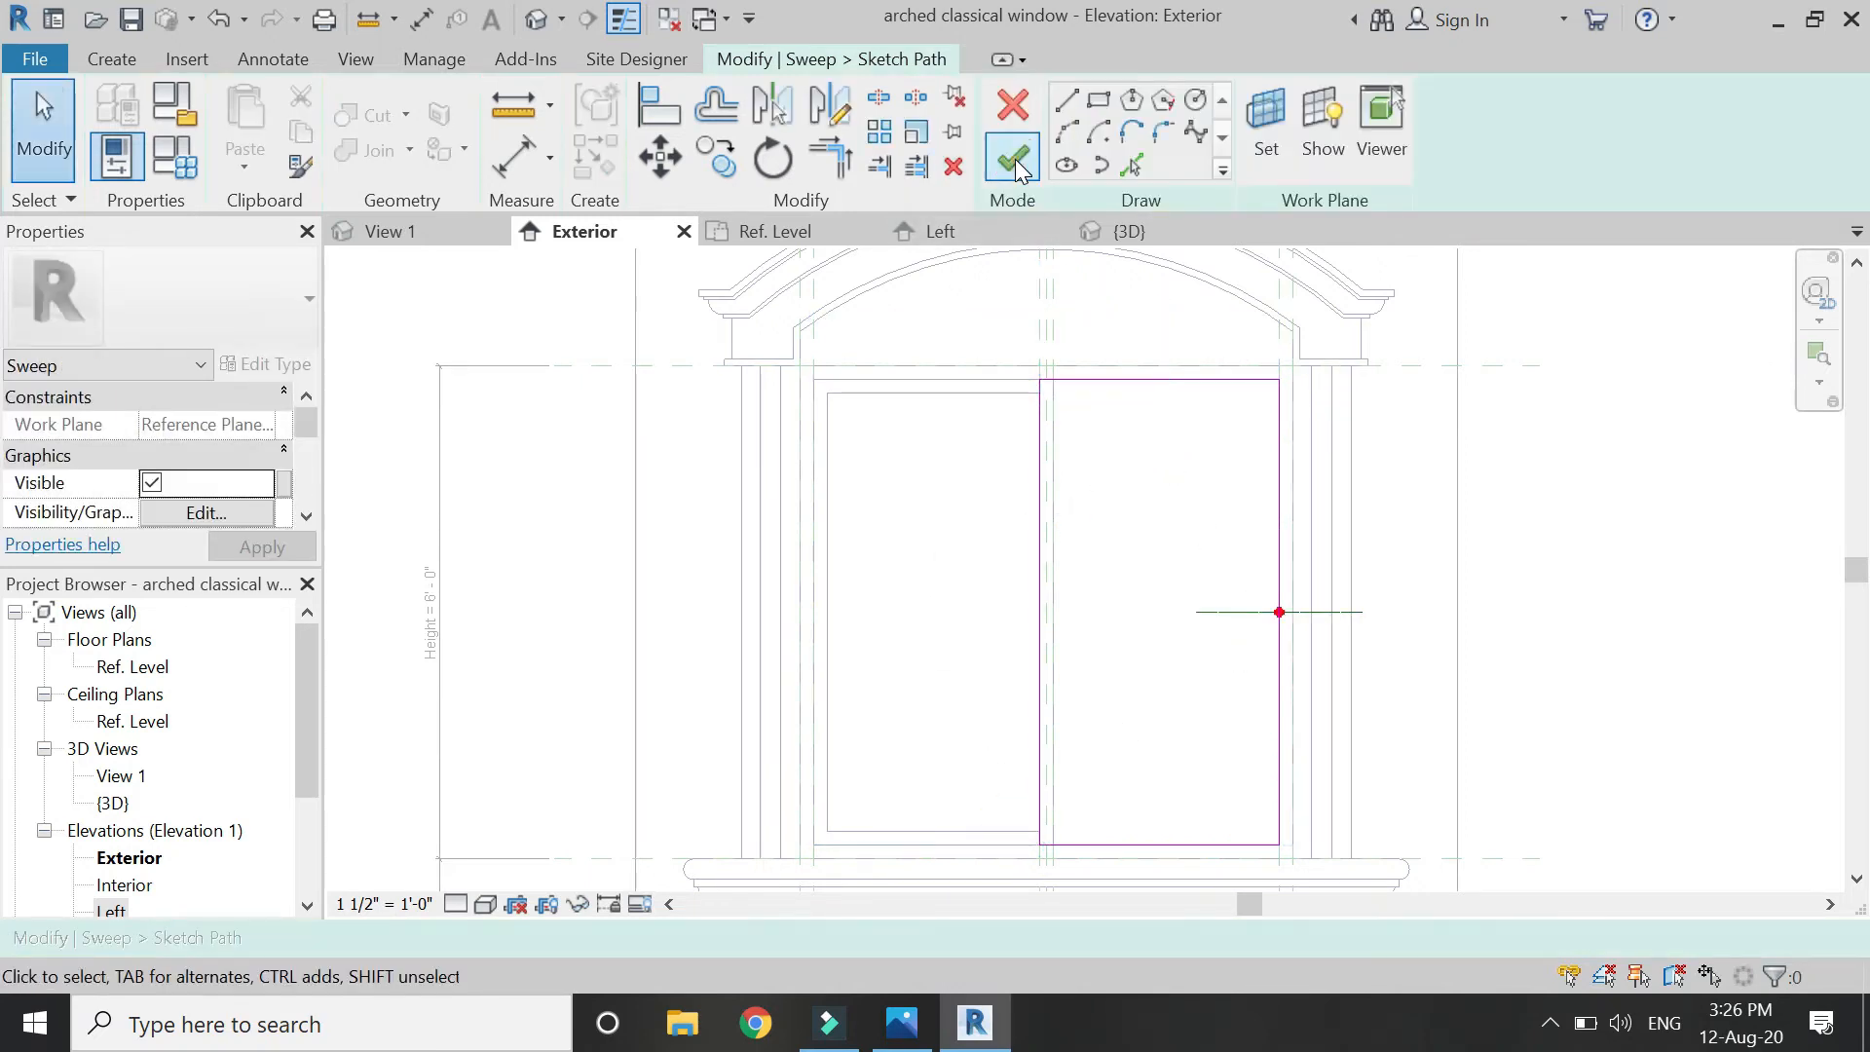
In the Ref. Level plan, draw a rectangular sweep profile at the path start and lock its corner.
left_click(772, 234)
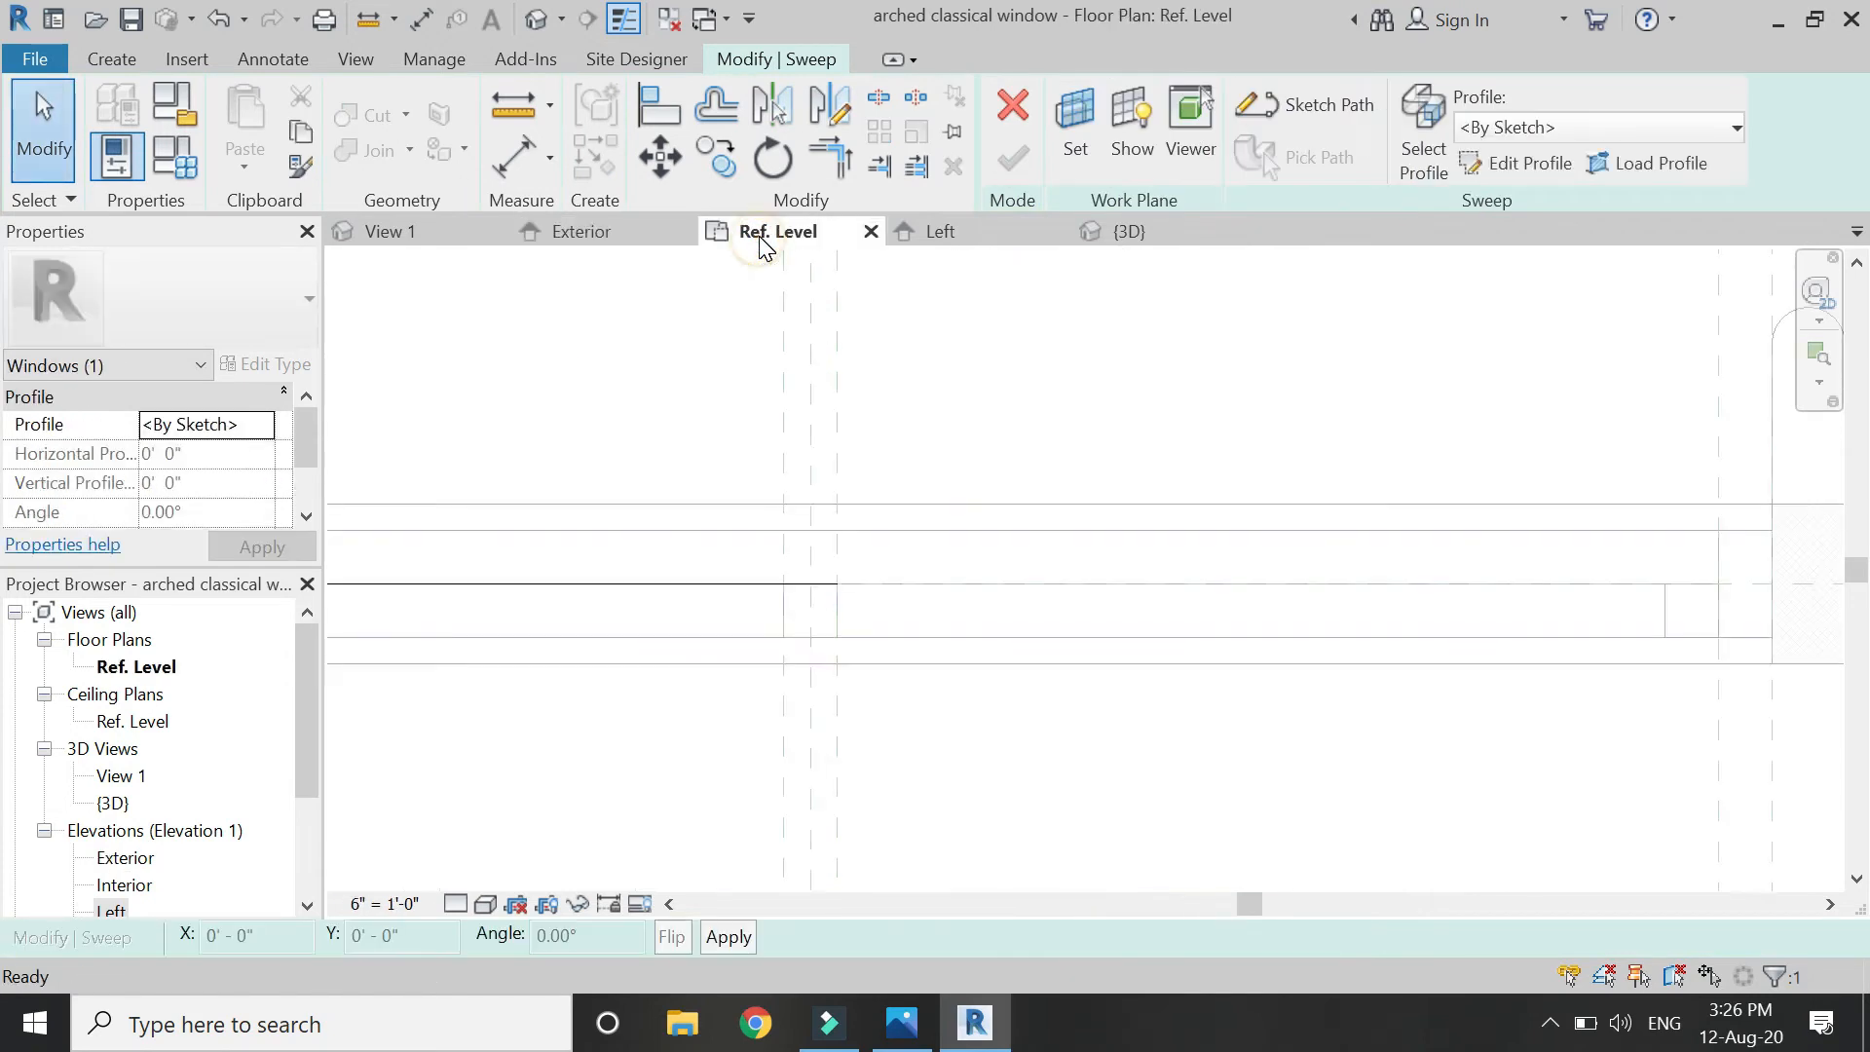
scroll(399, 456, "up", 2)
scroll(937, 634, "down", 1)
scroll(549, 518, "up", 2)
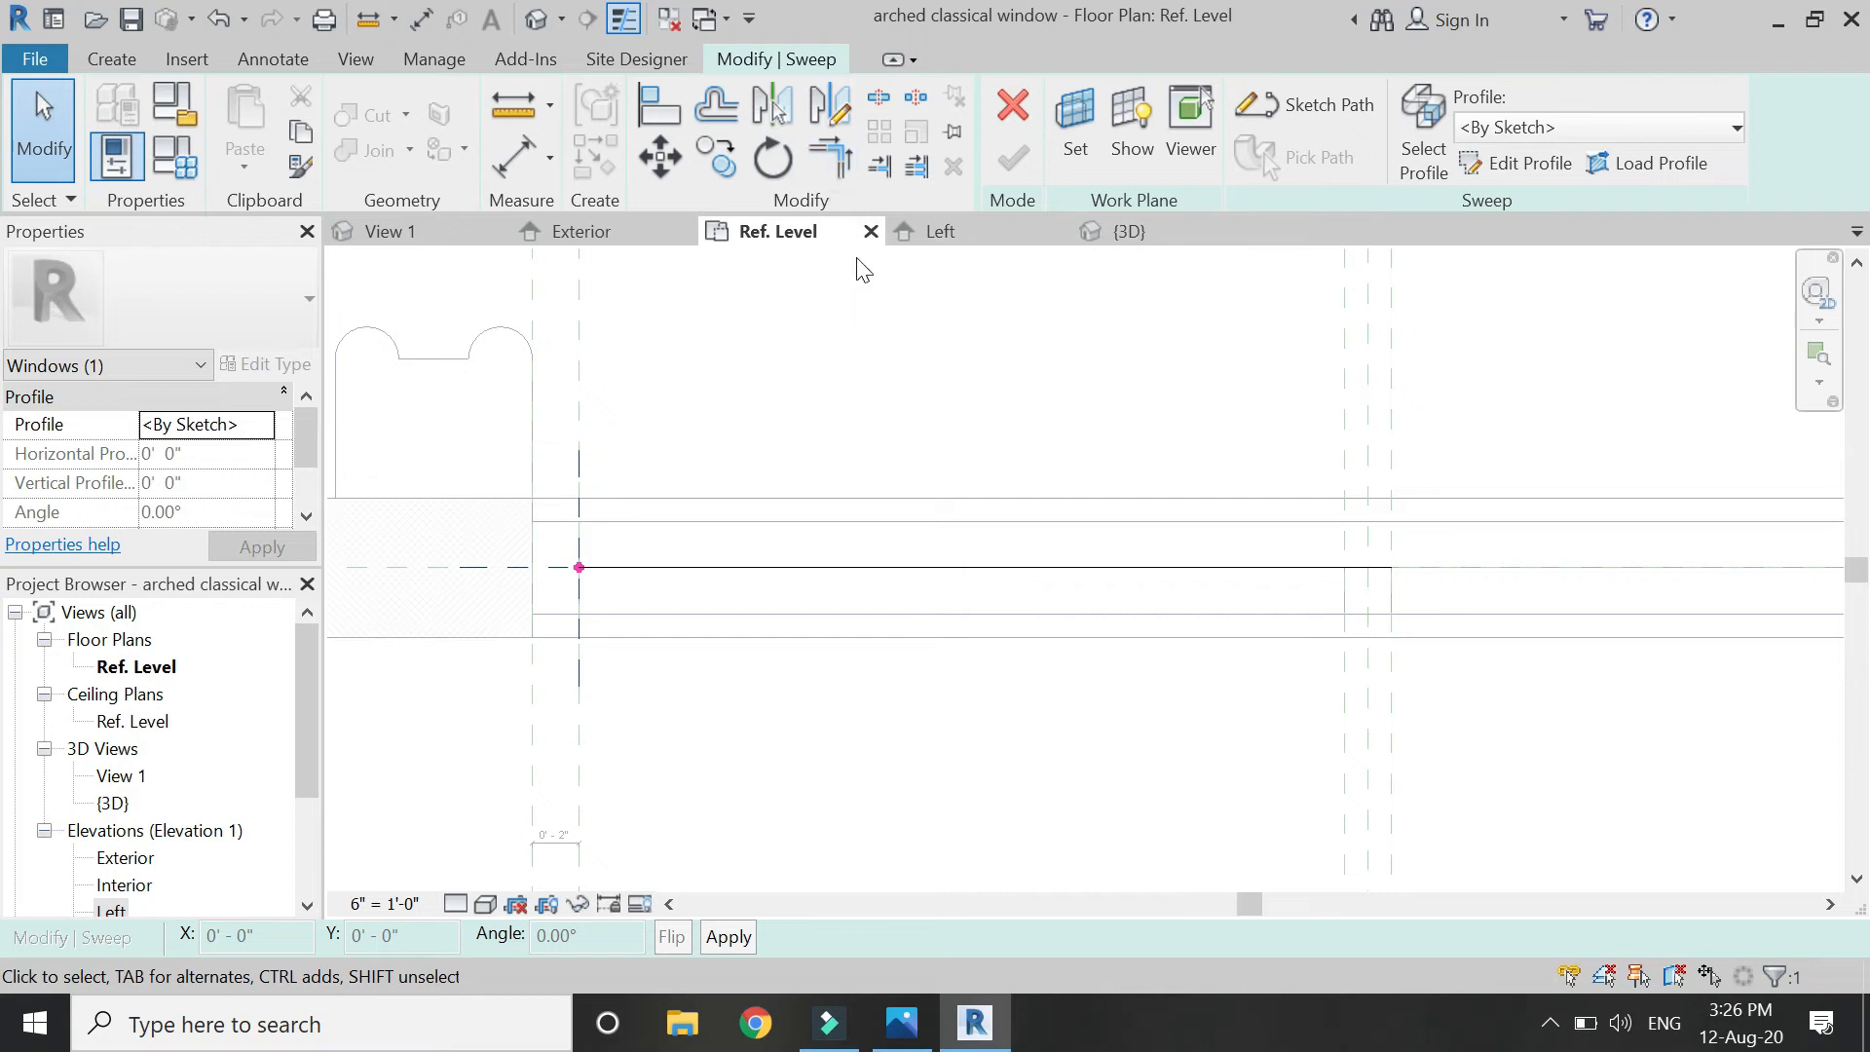
left_click(1508, 164)
scroll(614, 518, "up", 2)
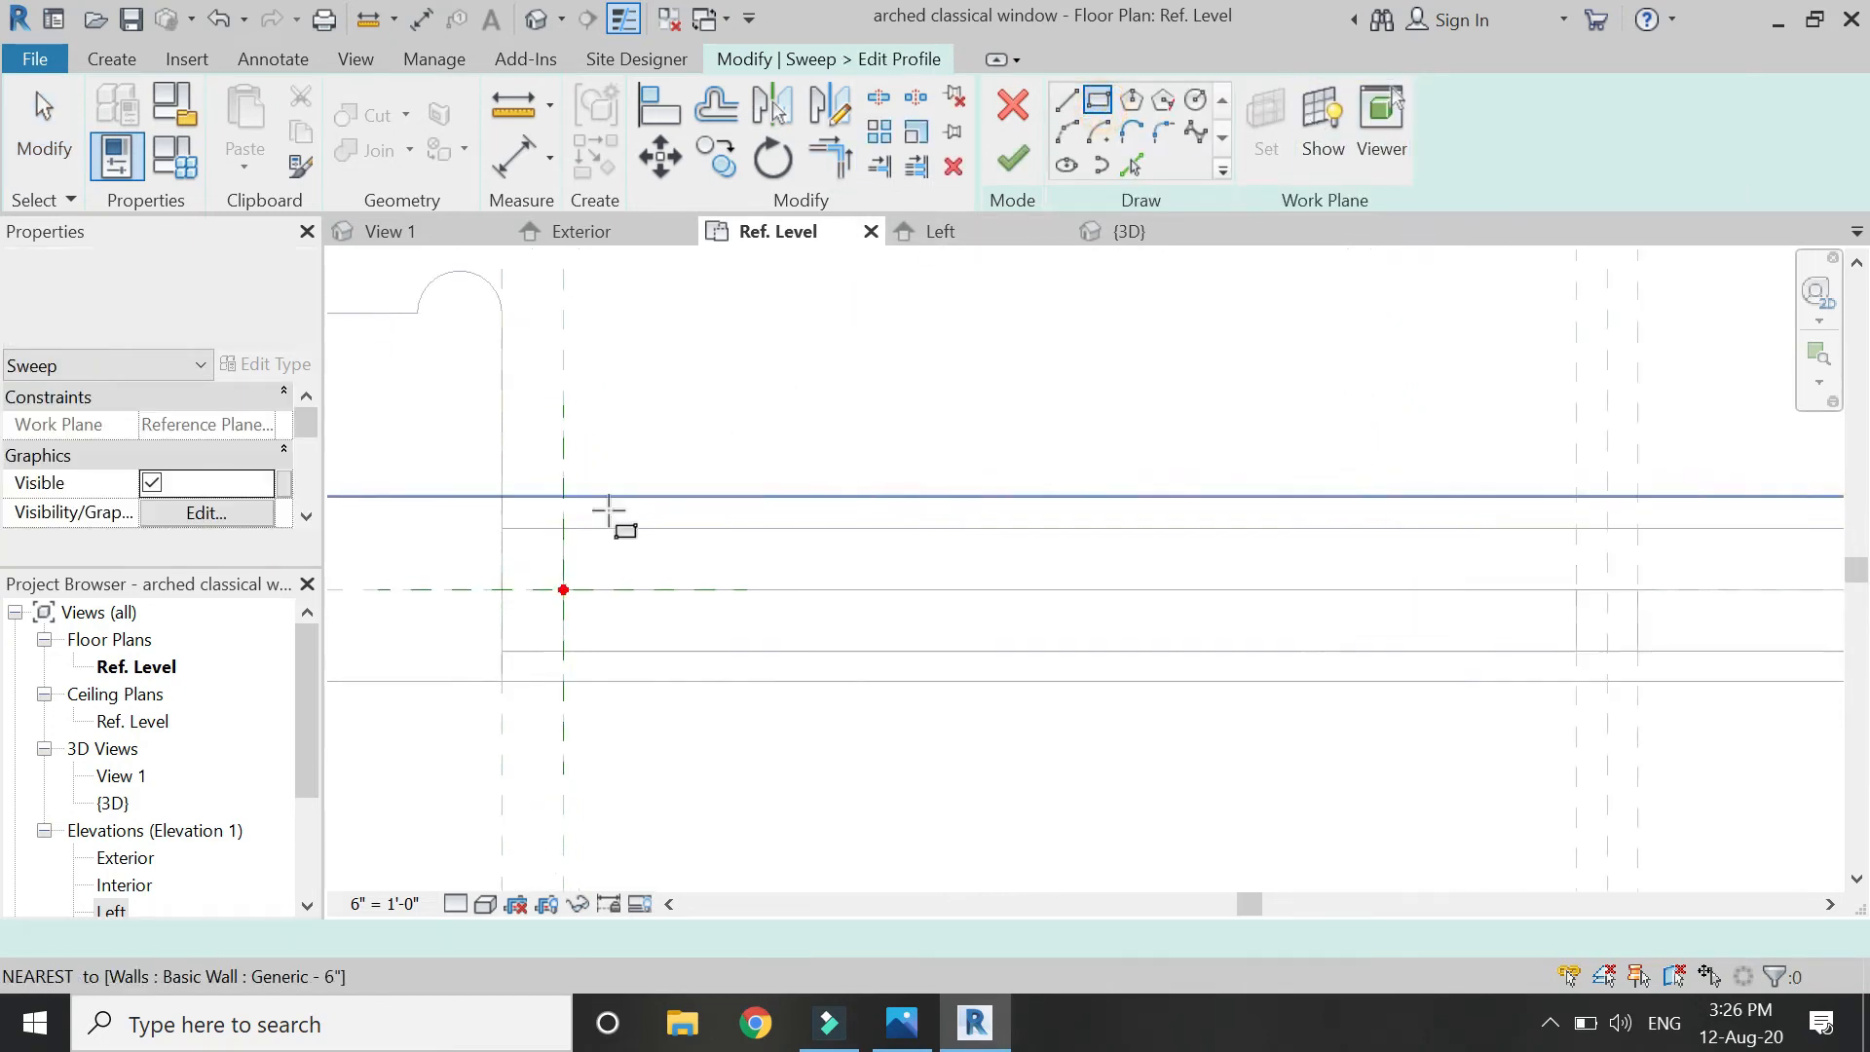
left_click(562, 532)
left_click(670, 601)
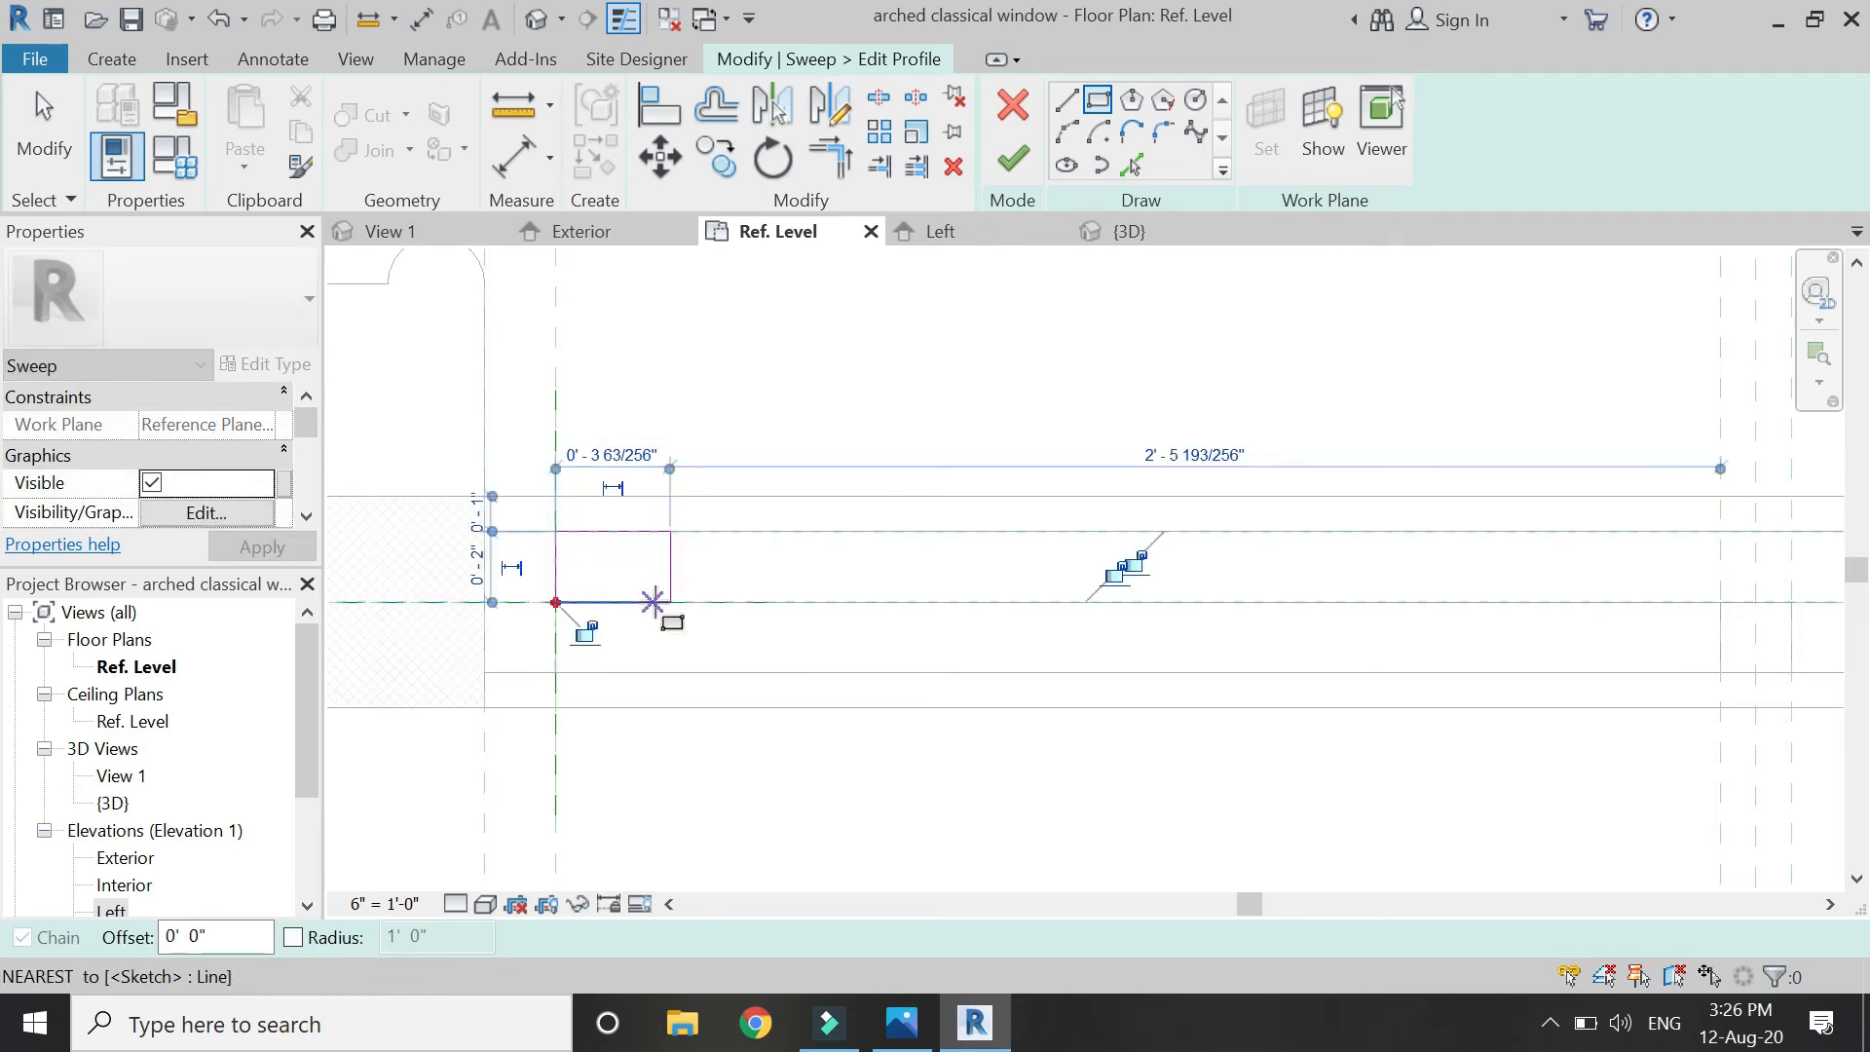
left_click(585, 632)
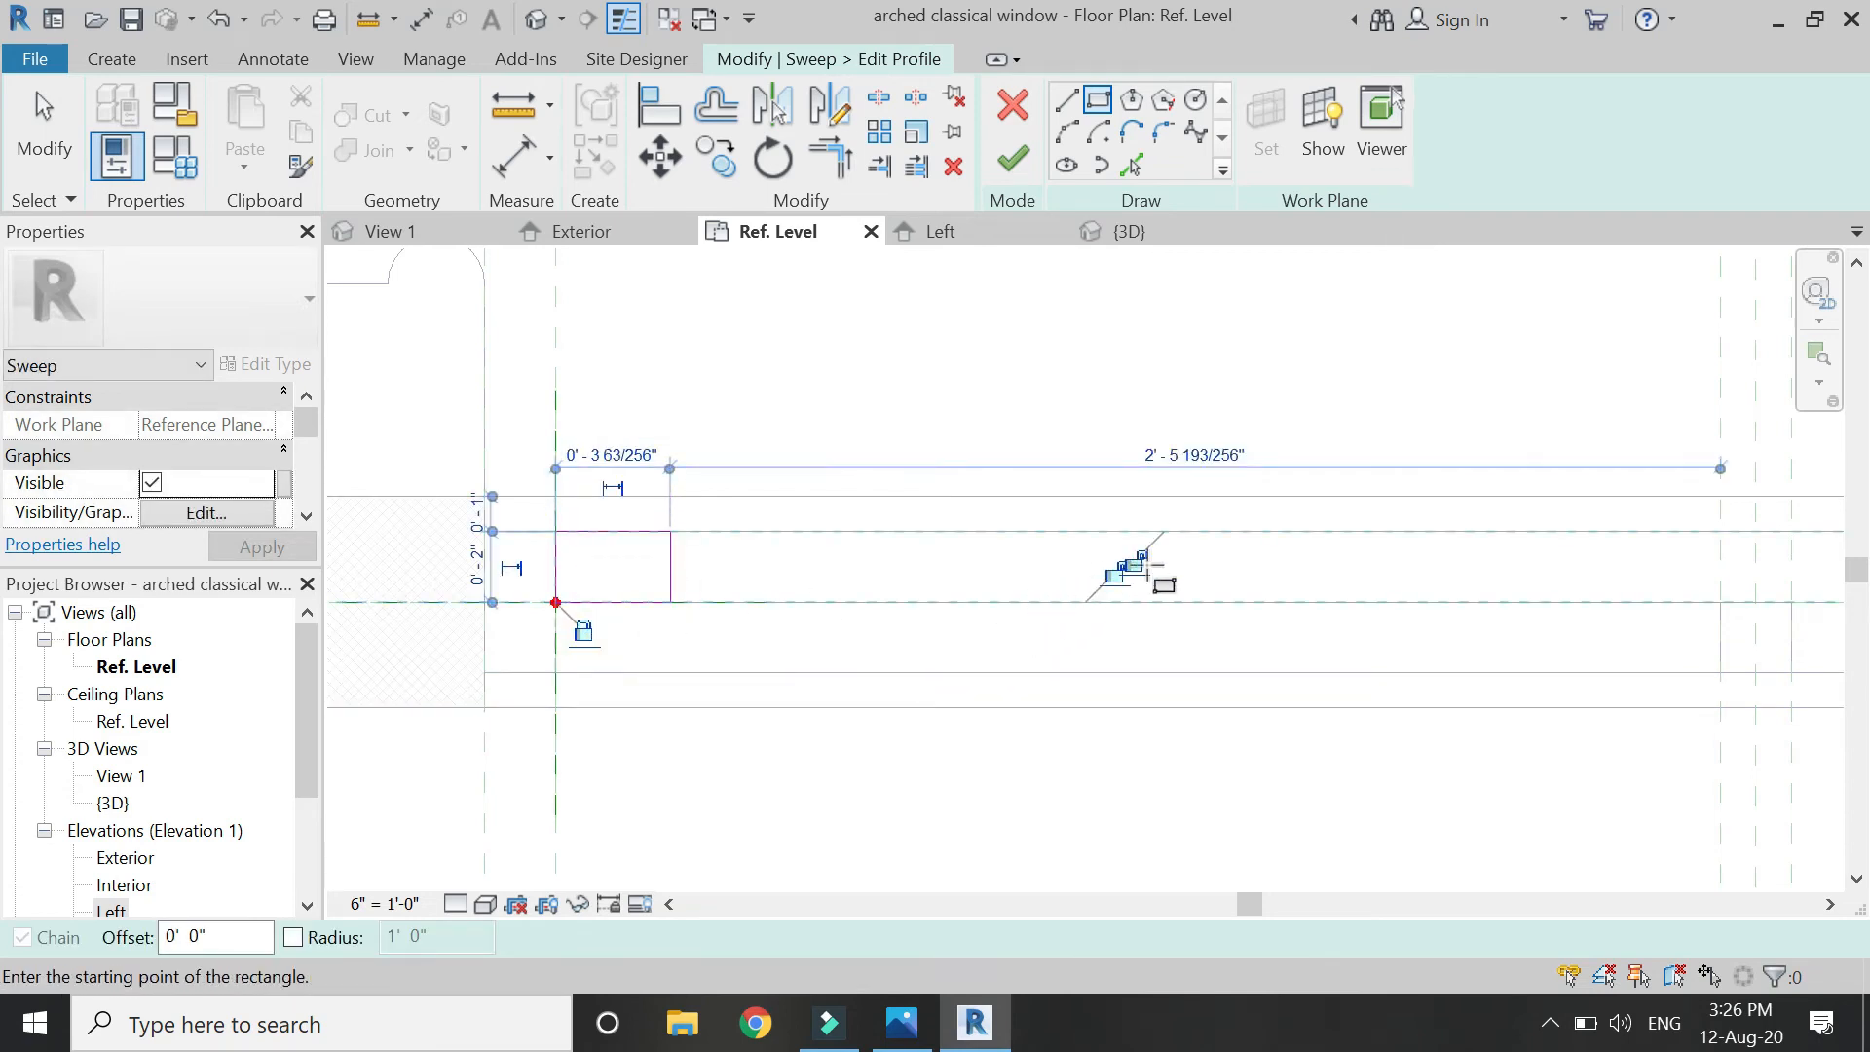
Dimension the profile's width from the reference plane and set it to 2".
scroll(1150, 568, "up", 6)
scroll(1286, 531, "down", 8)
scroll(775, 497, "up", 3)
left_click(519, 161)
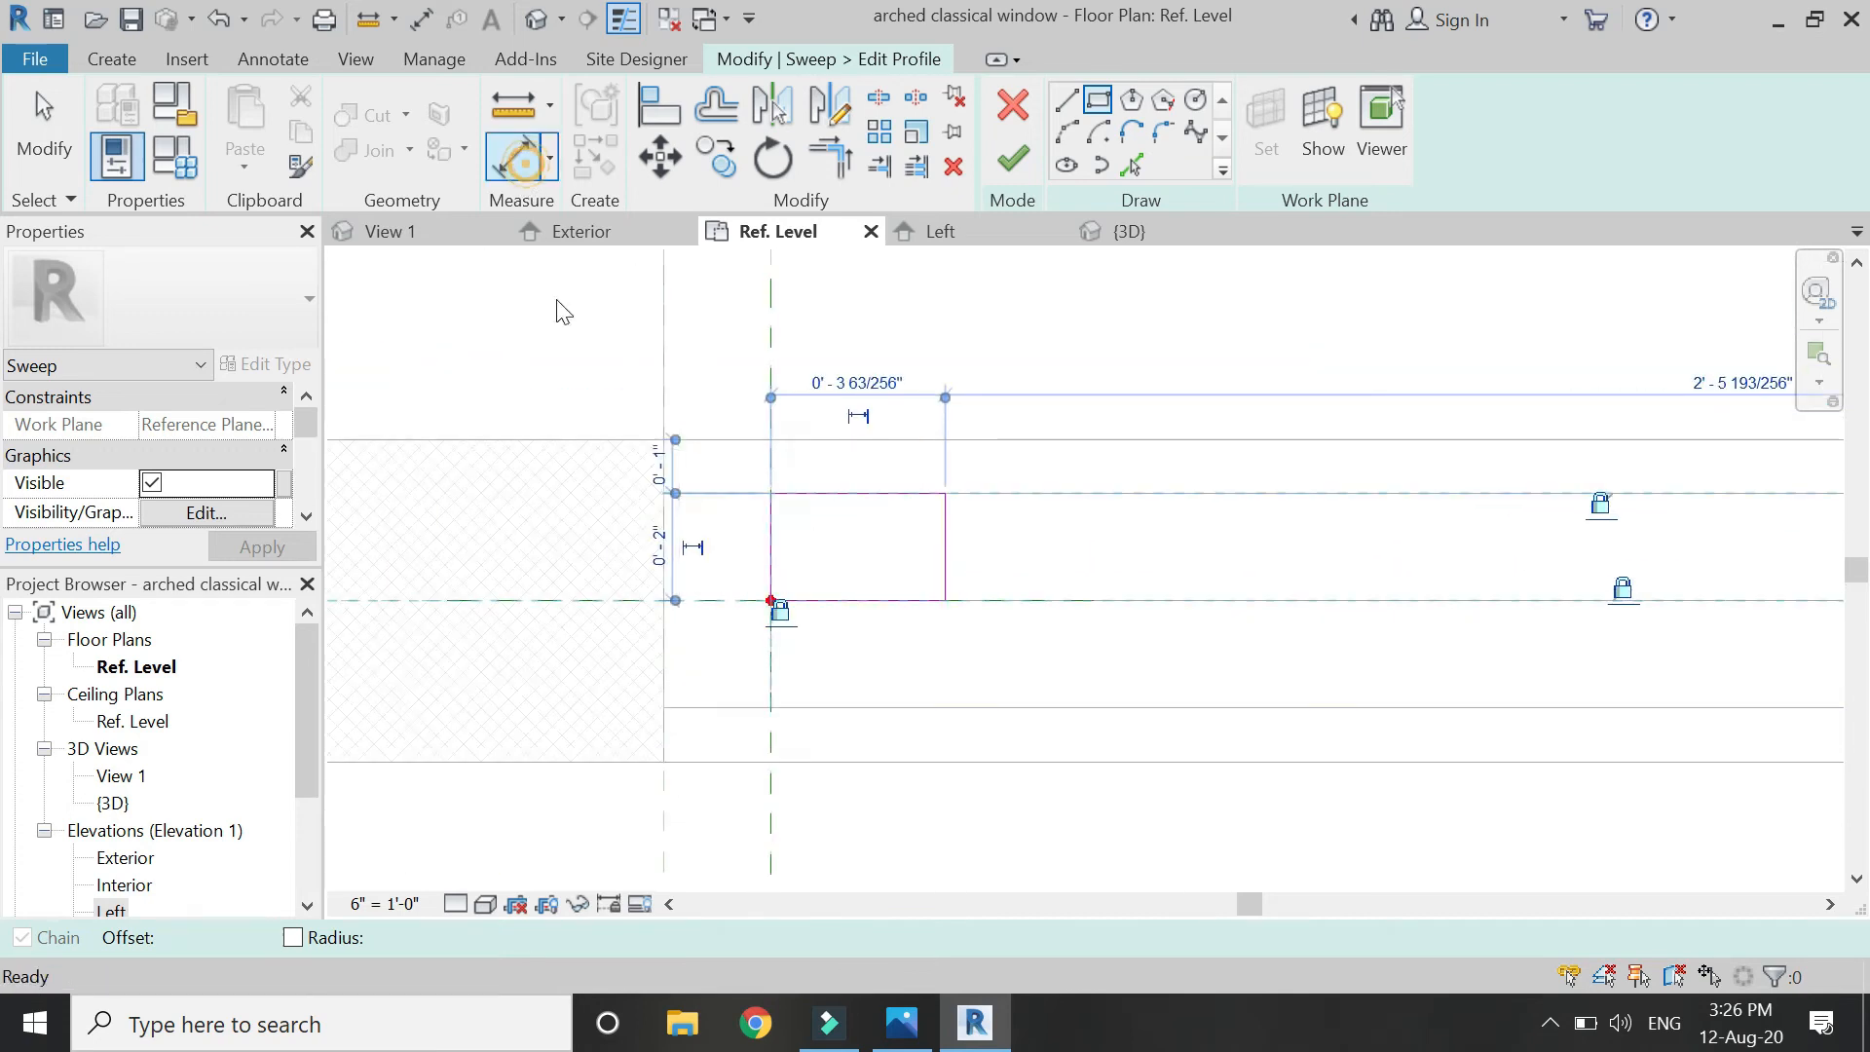
left_click(767, 384)
left_click(945, 552)
left_click(1044, 381)
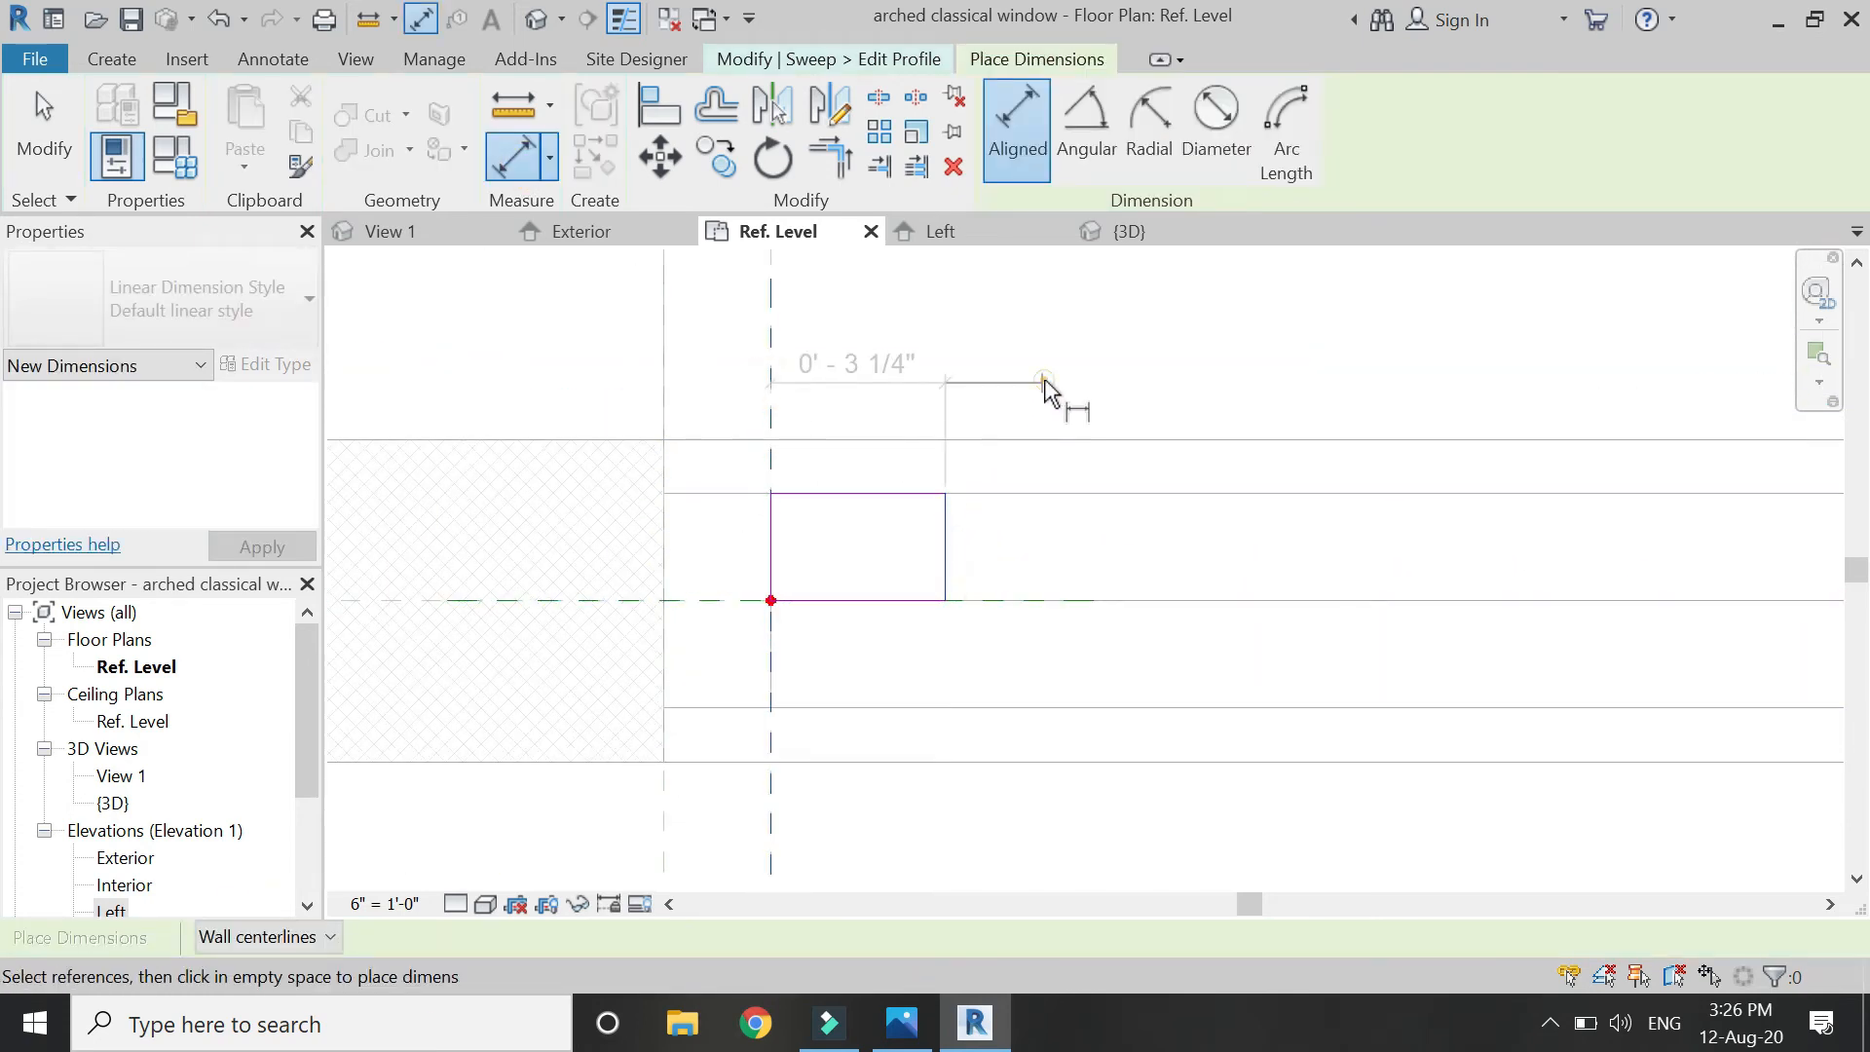
key("Escape")
key("Escape")
left_click(946, 559)
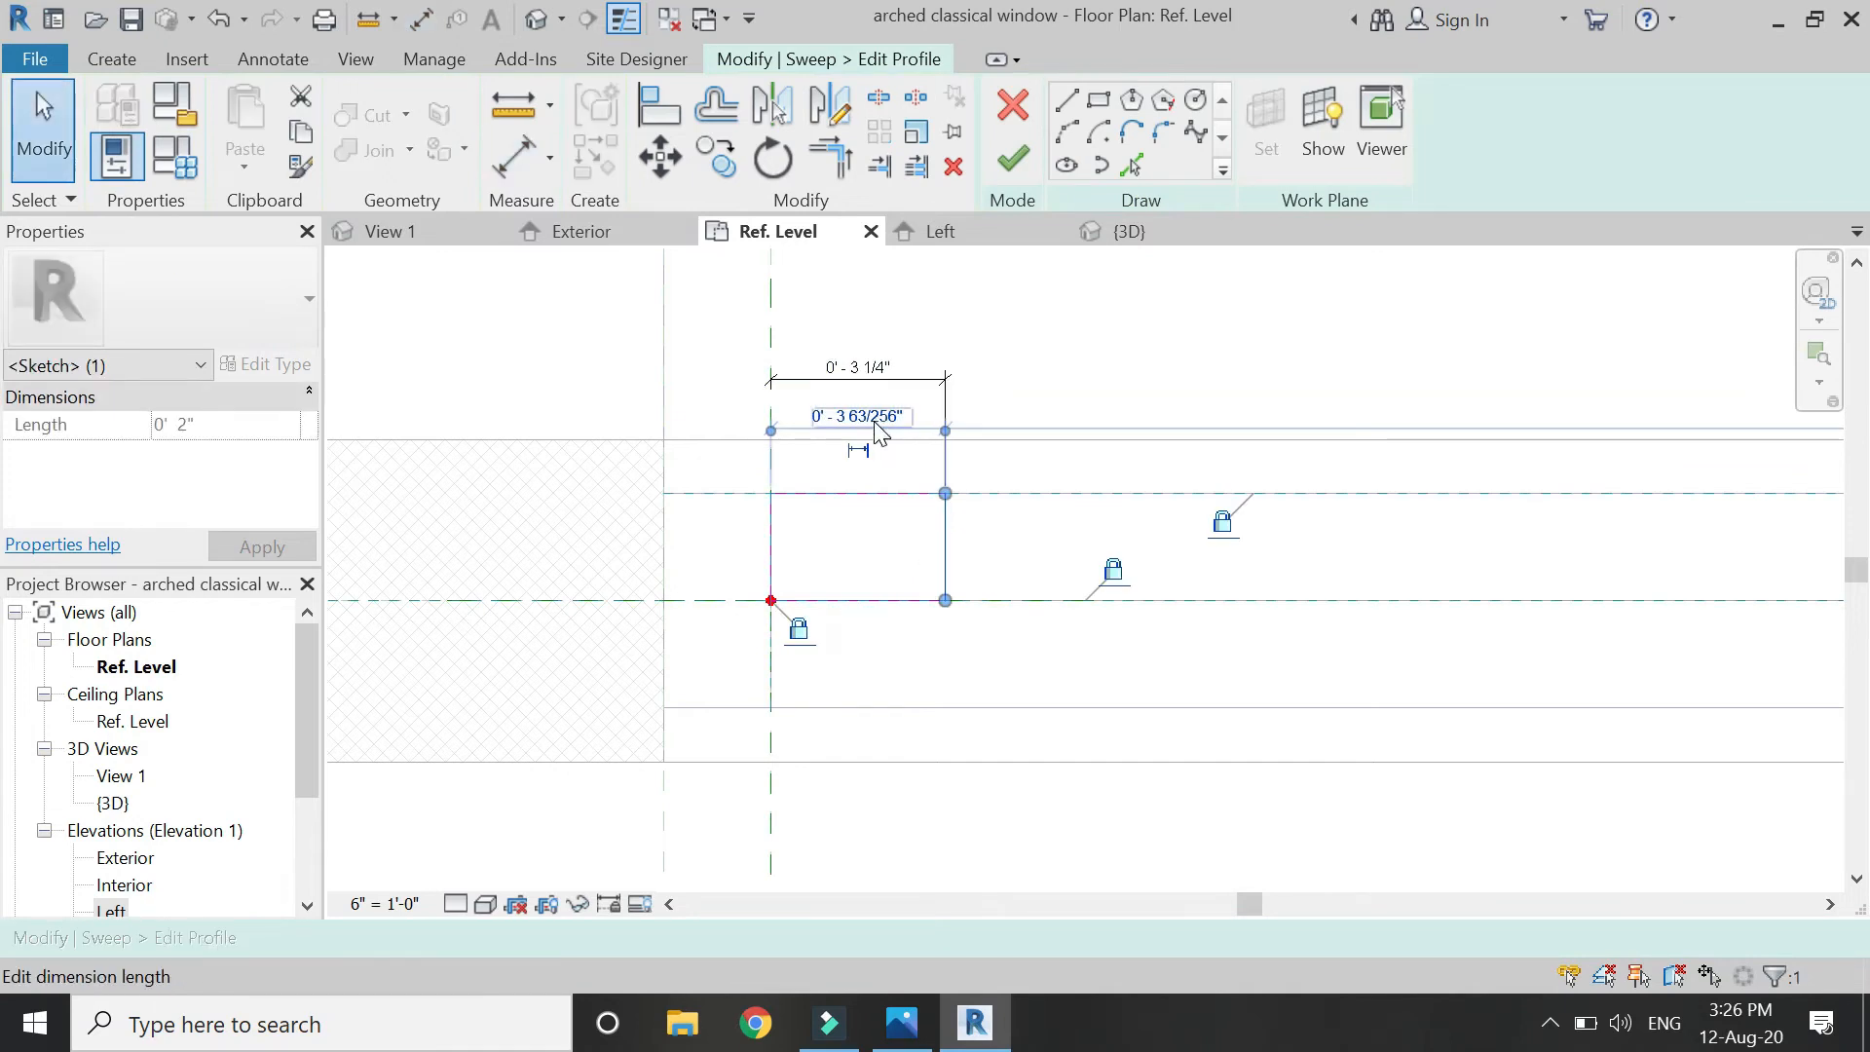
key("Return")
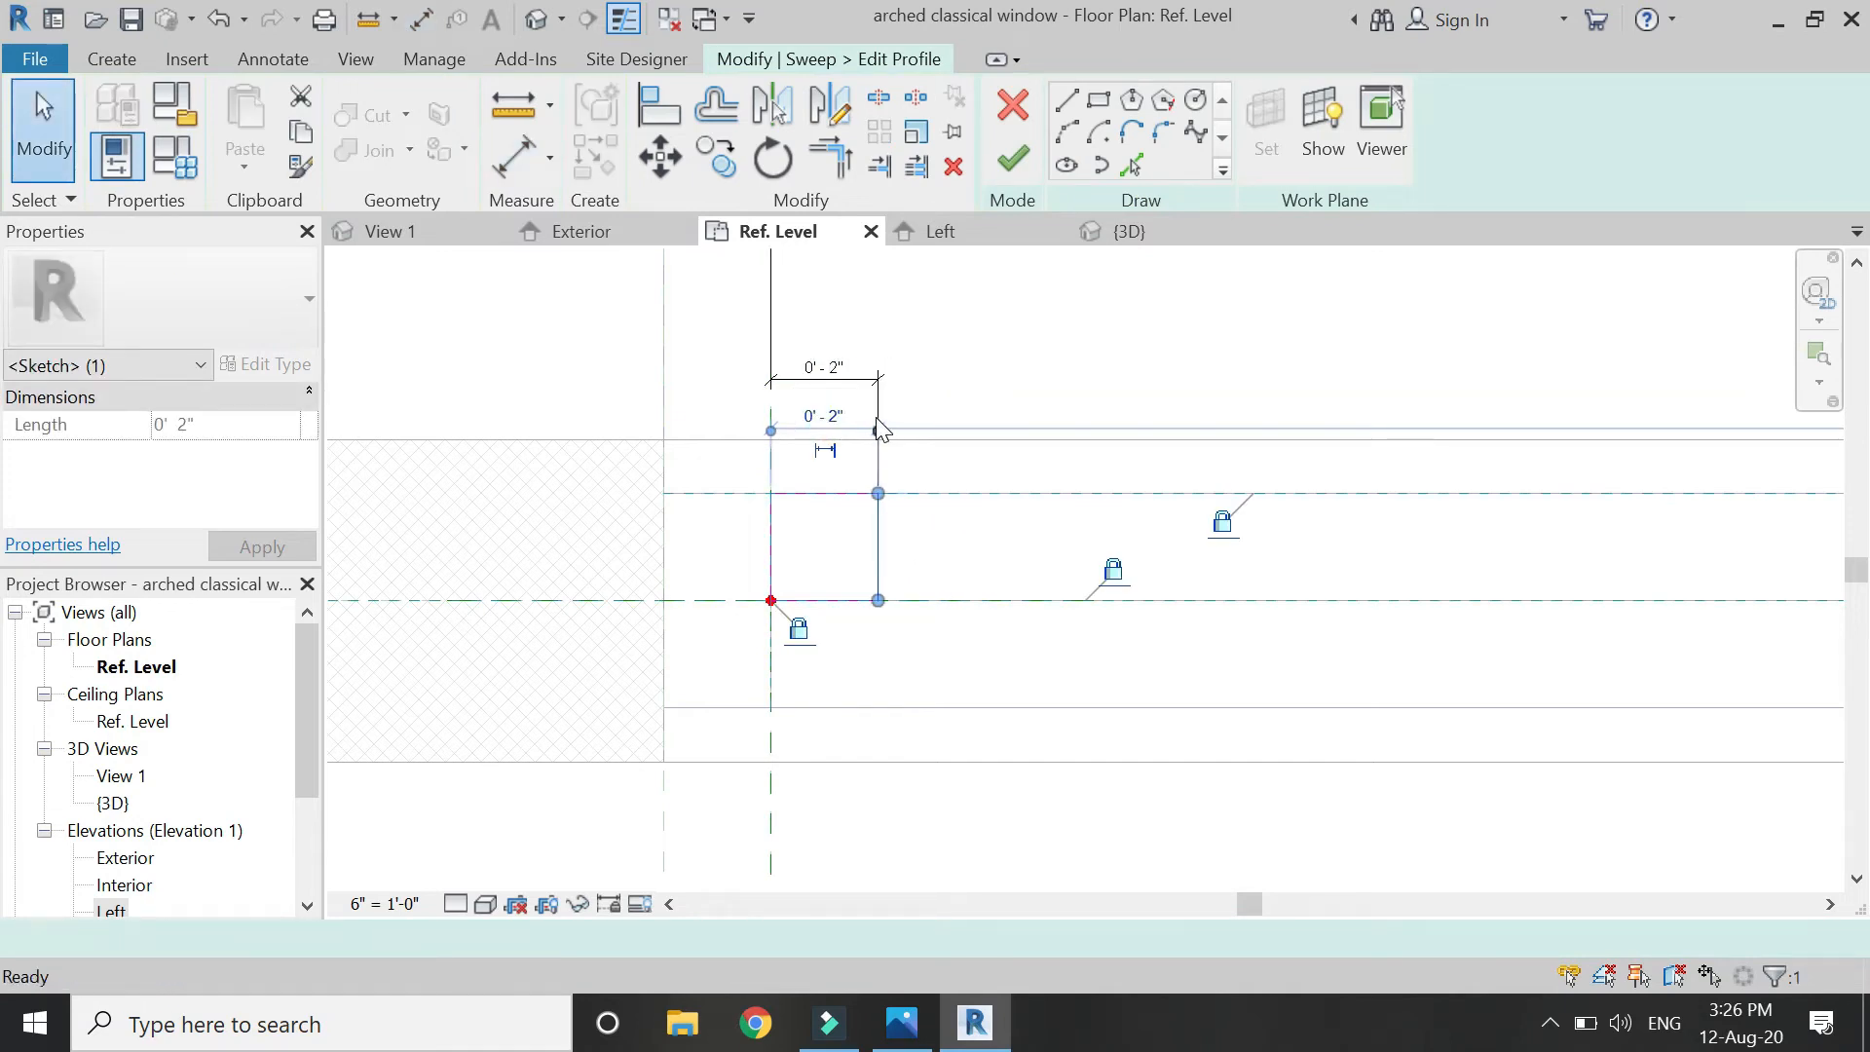
key("Escape")
left_click(835, 378)
scroll(818, 332, "down", 5)
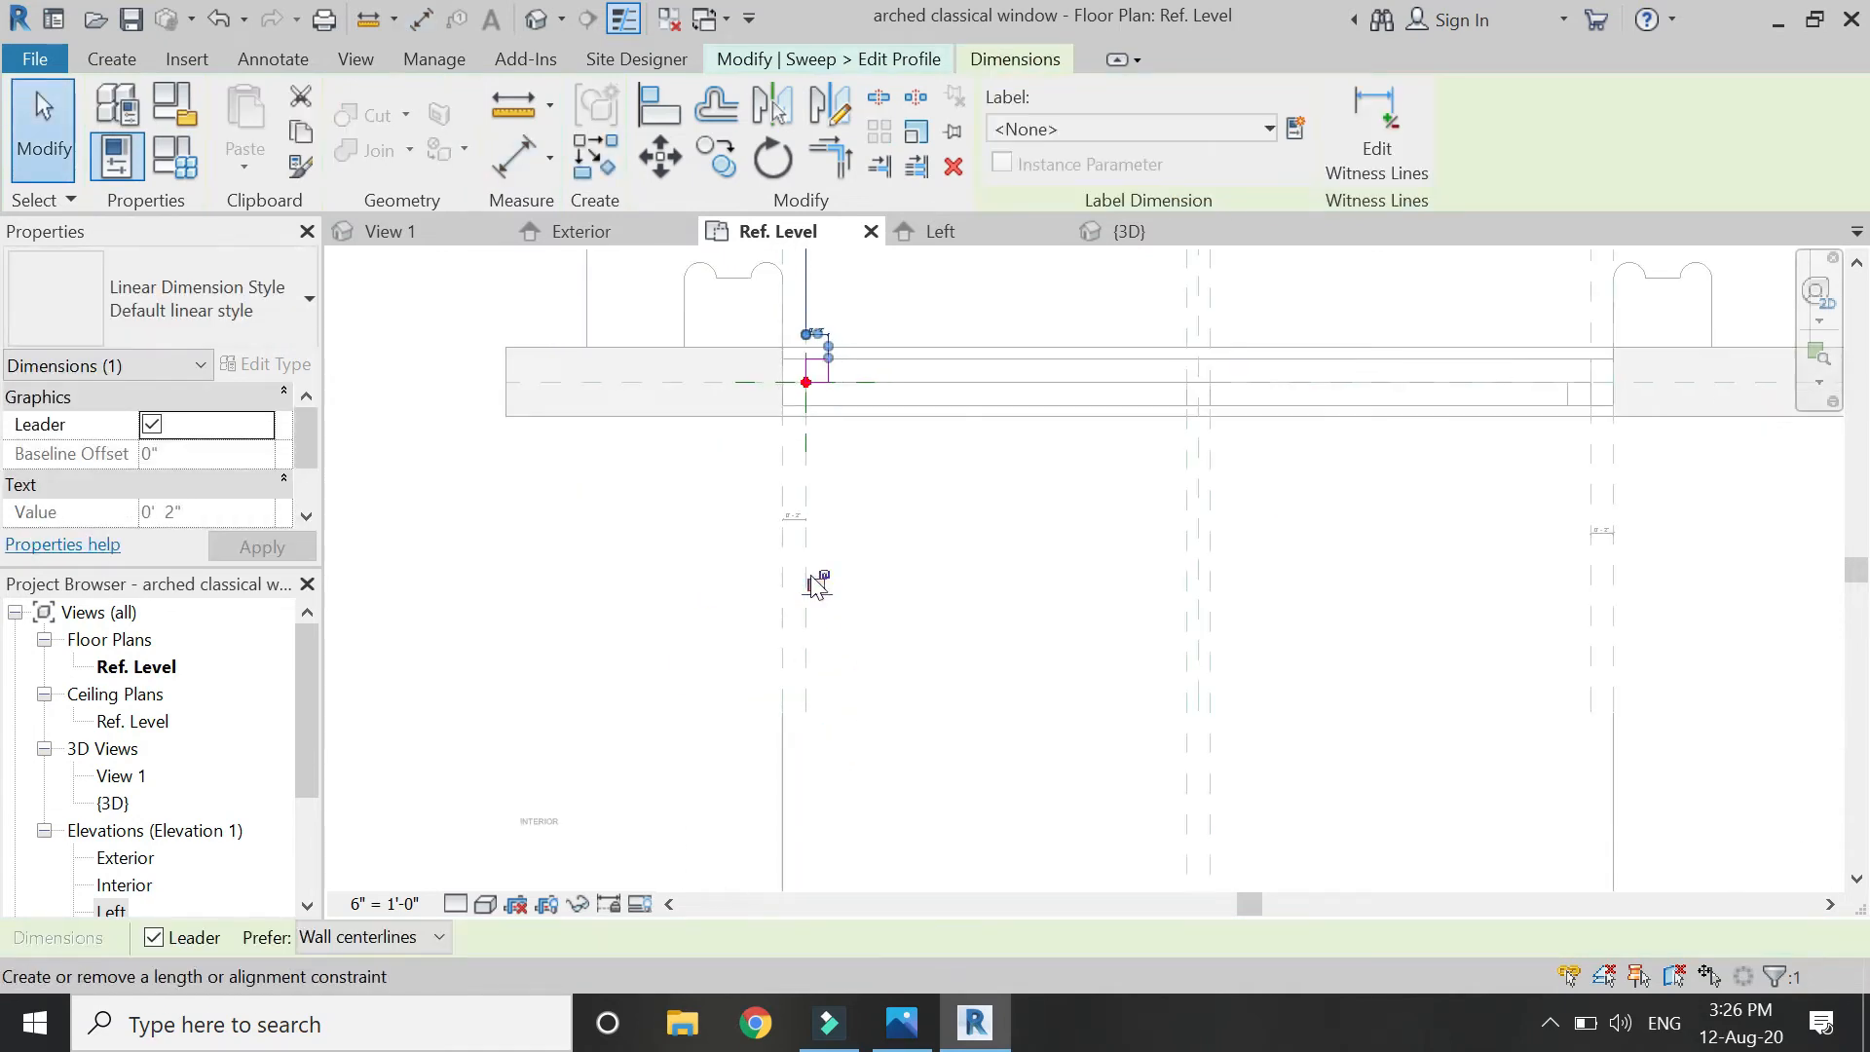
key("Escape")
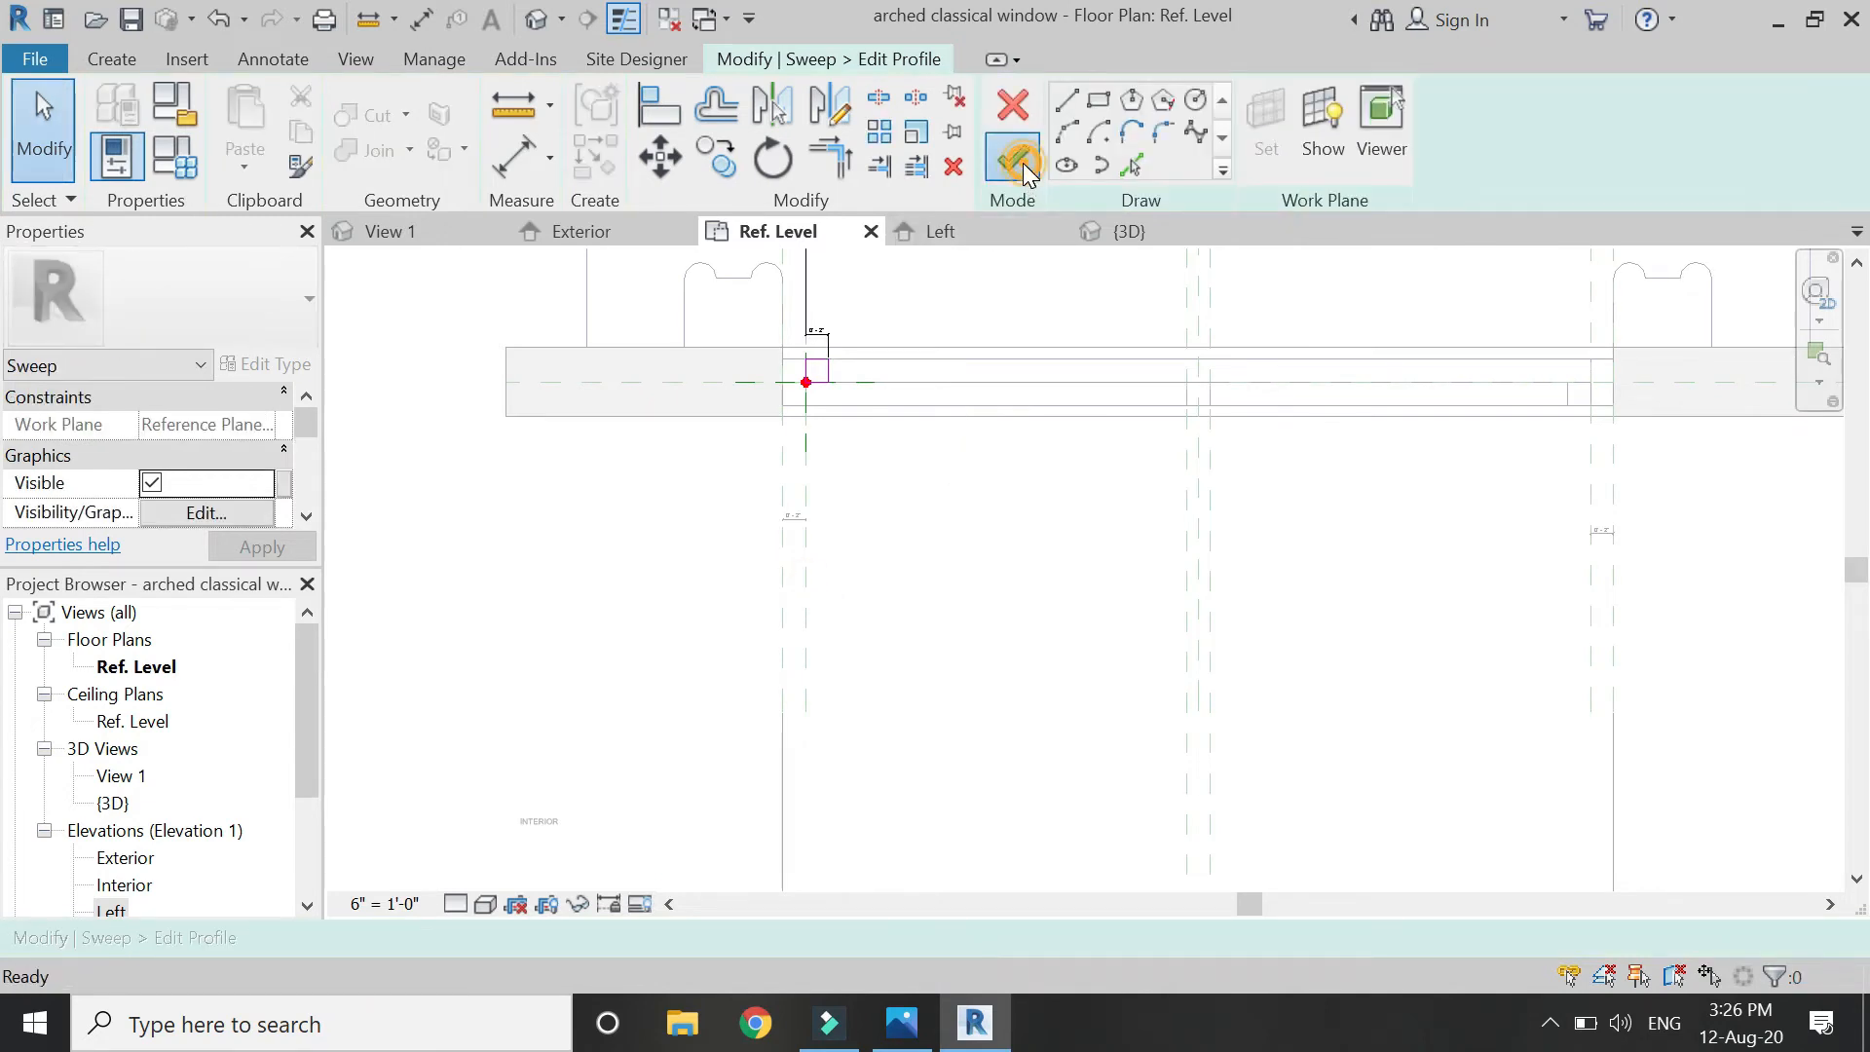
Finish the profile and the right sash sweep, then return to the Exterior elevation.
left_click(1023, 162)
left_click(1023, 162)
key("Escape")
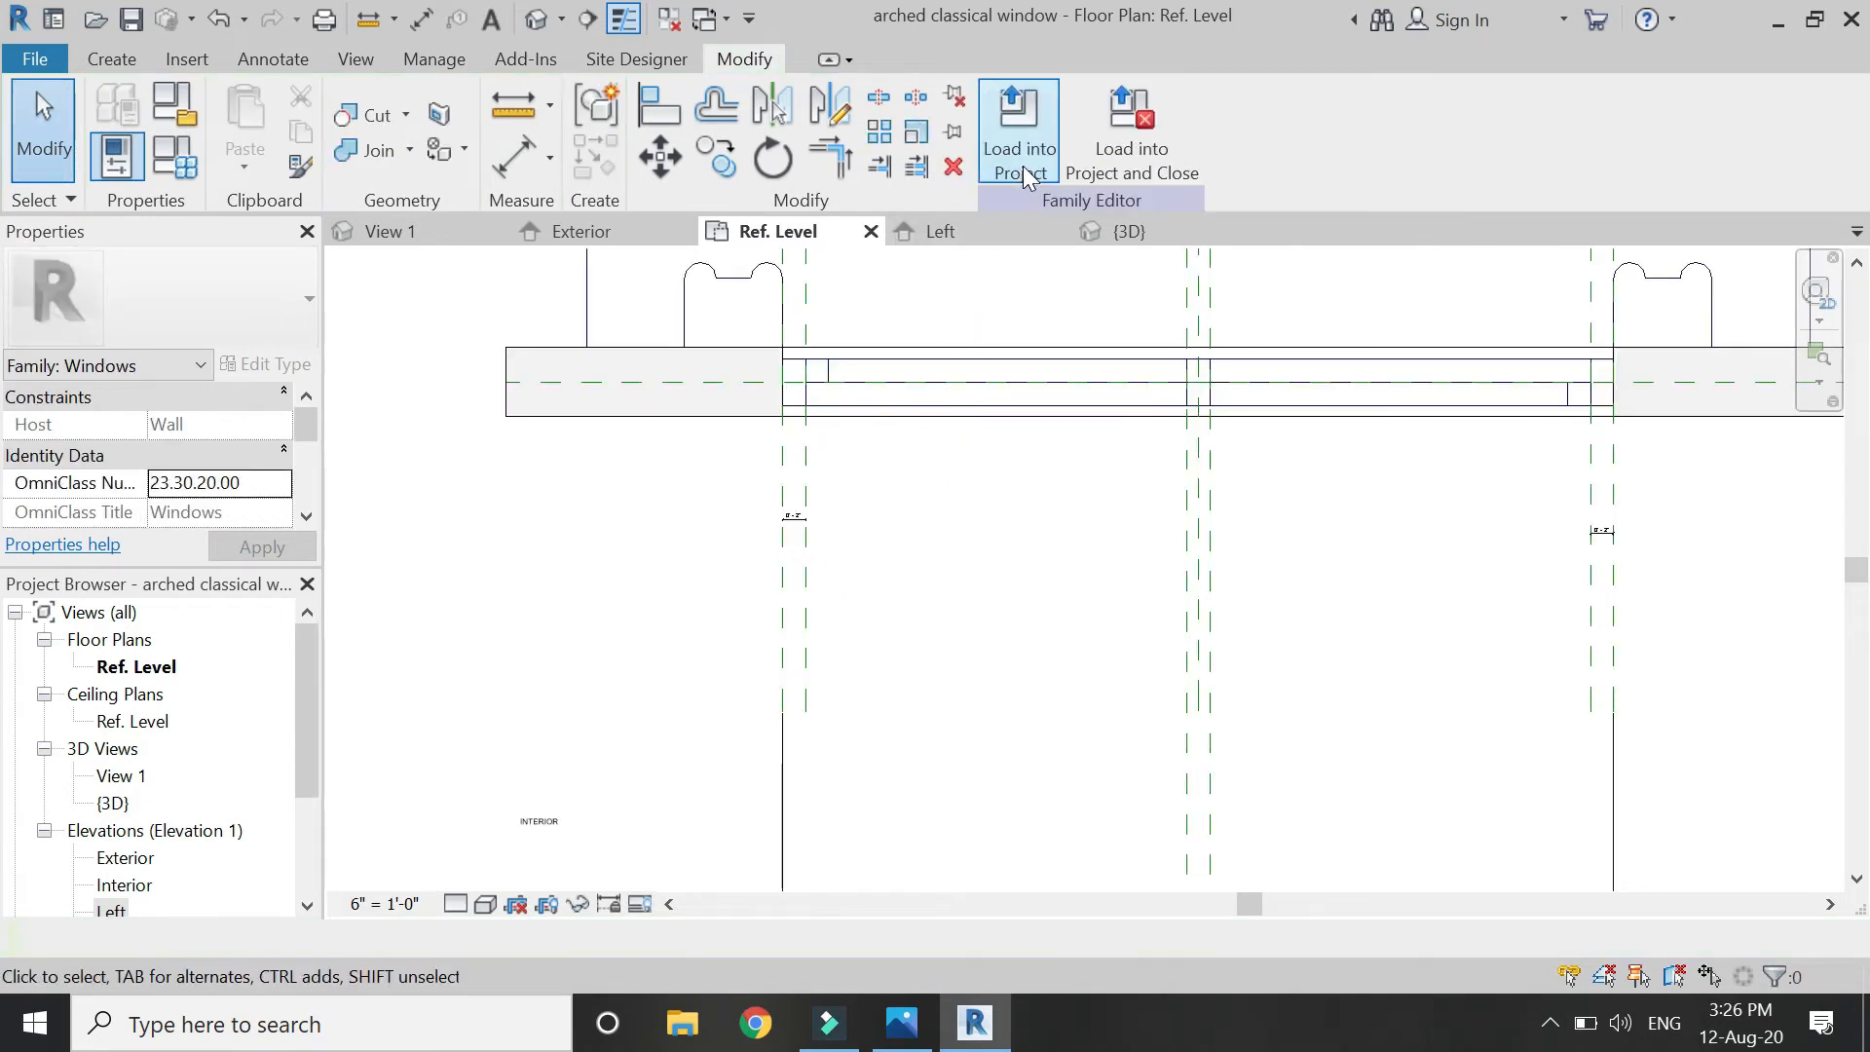
left_click(602, 231)
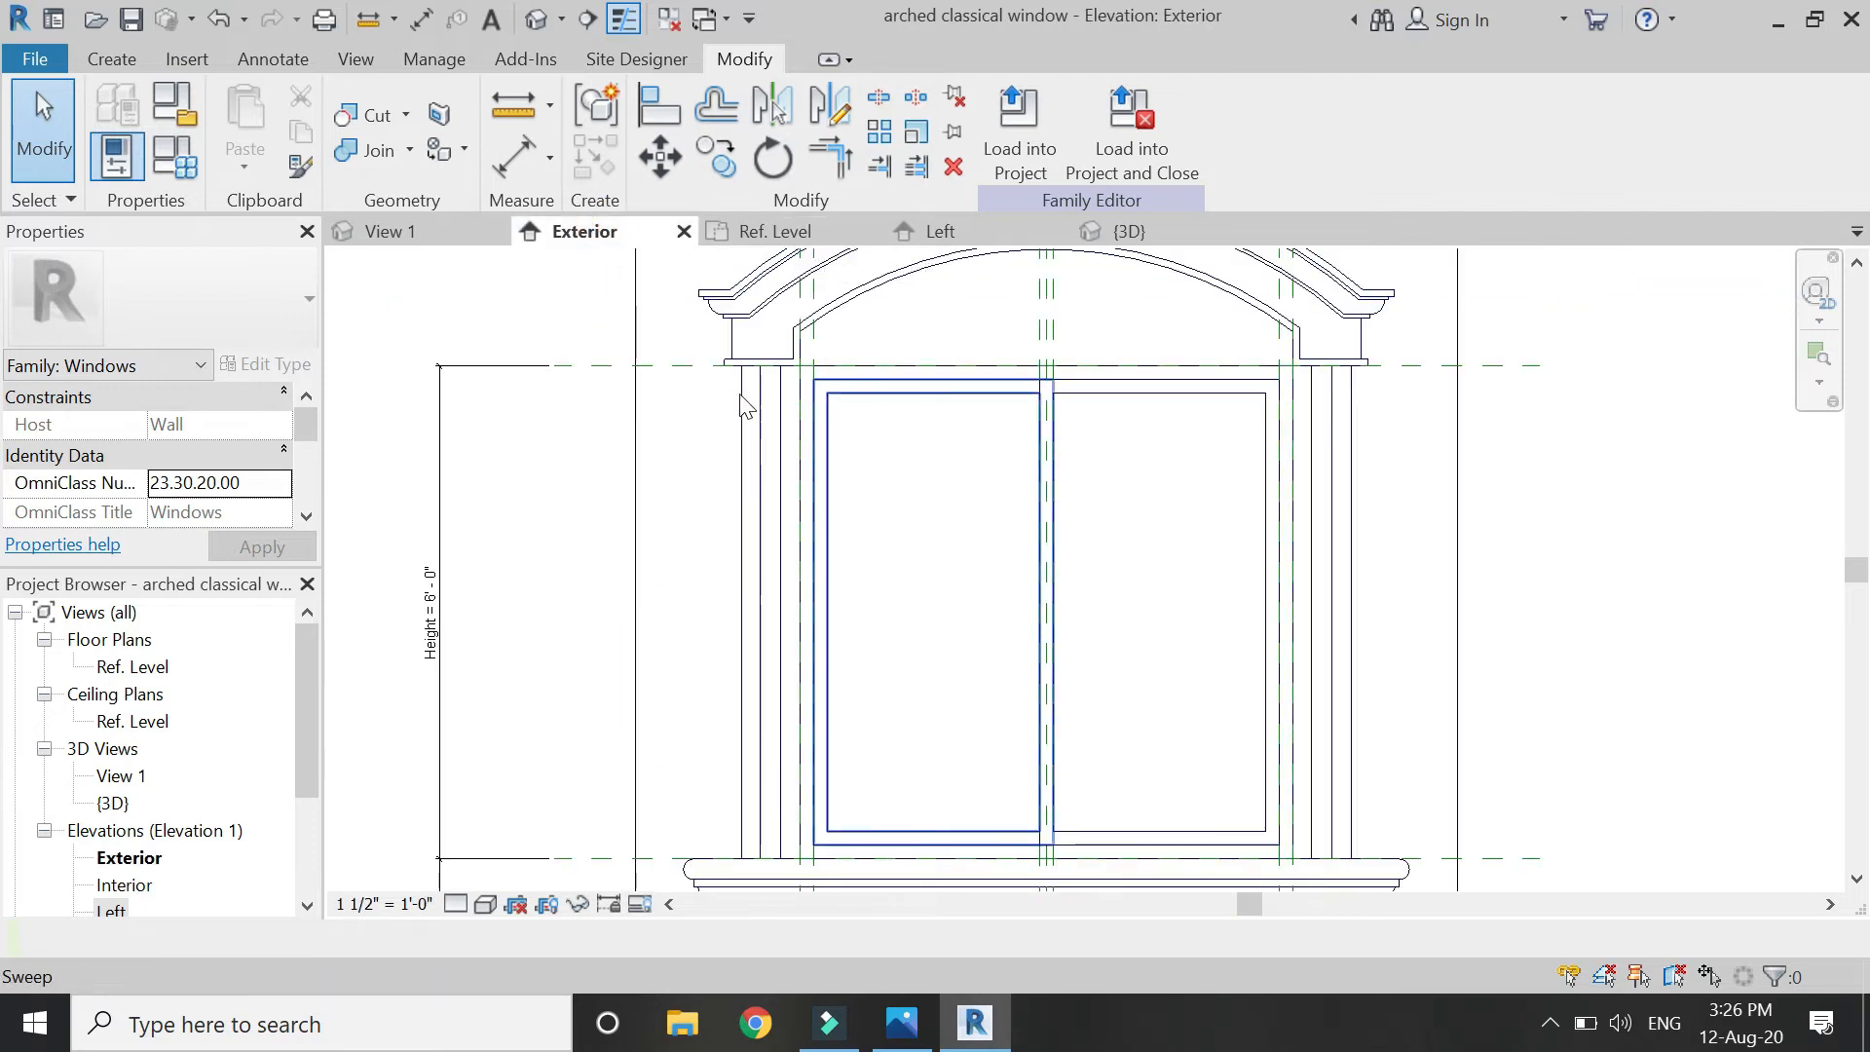
Start an extrusion on the sweep's work plane and sketch a rectangle over the left pane.
left_click(113, 59)
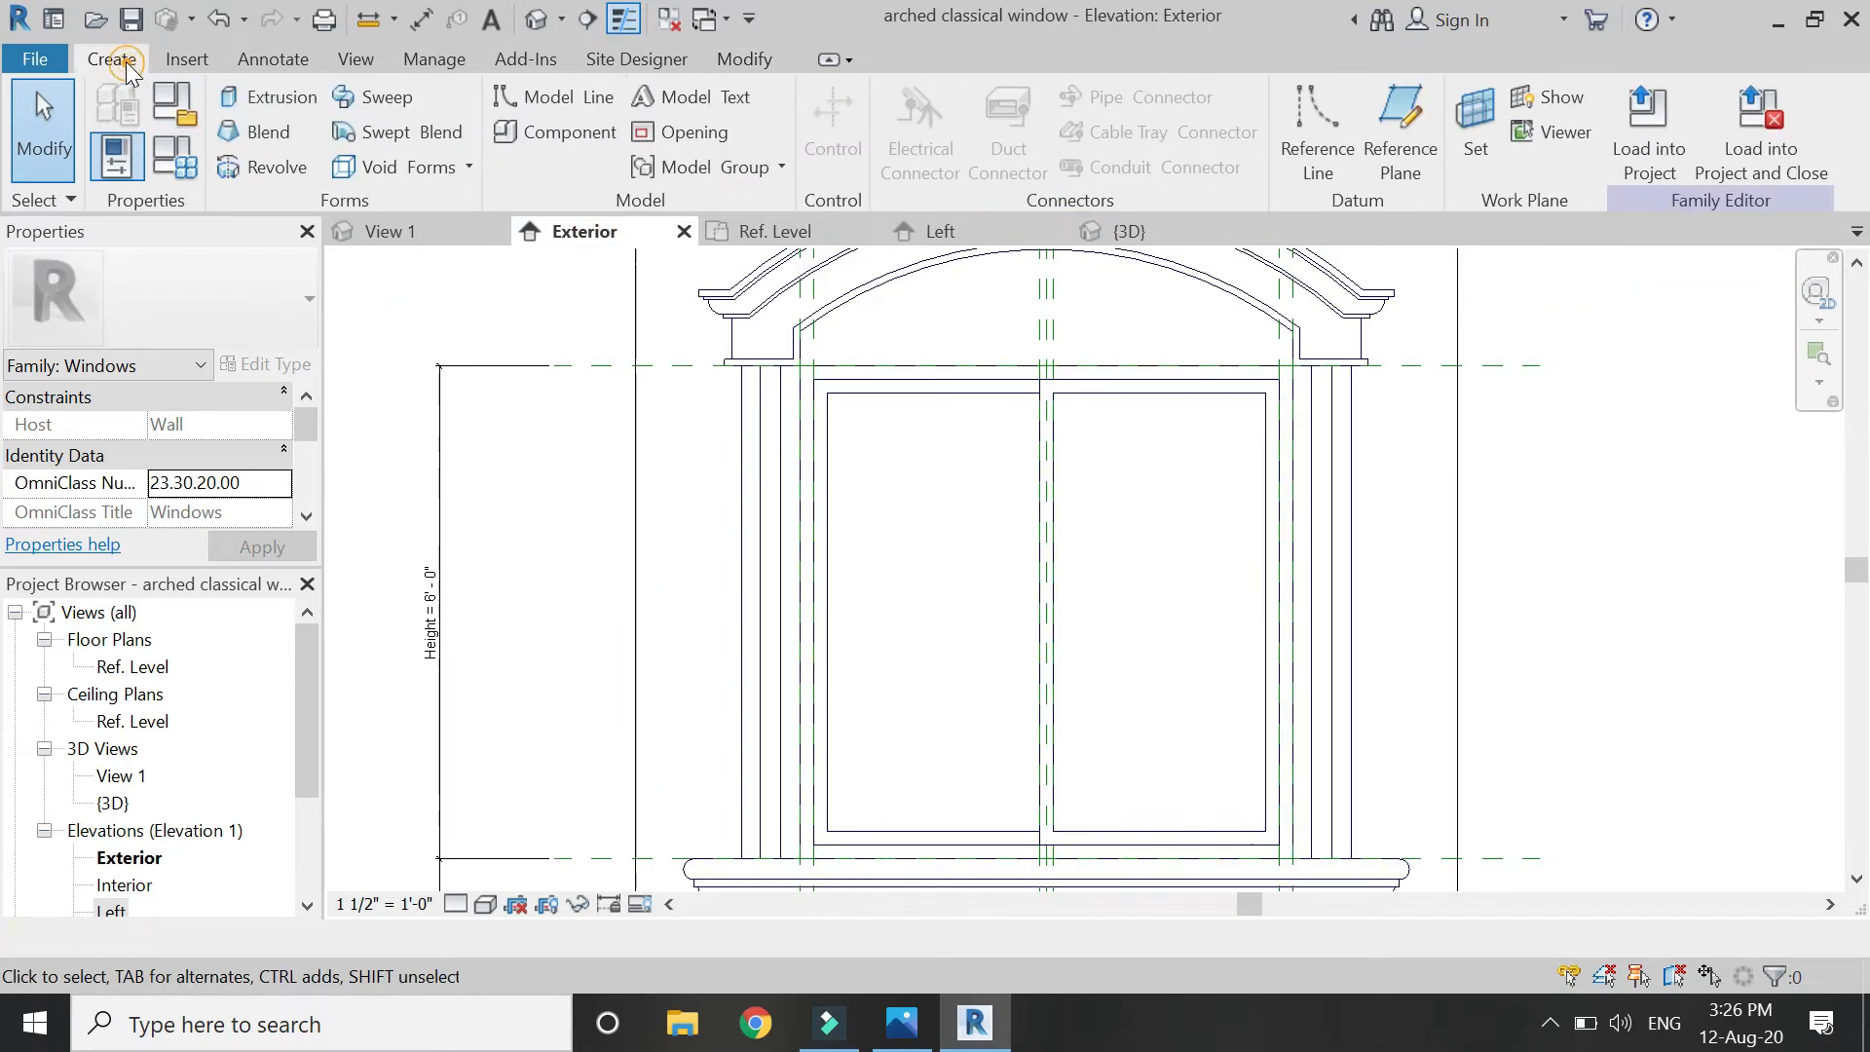
left_click(255, 103)
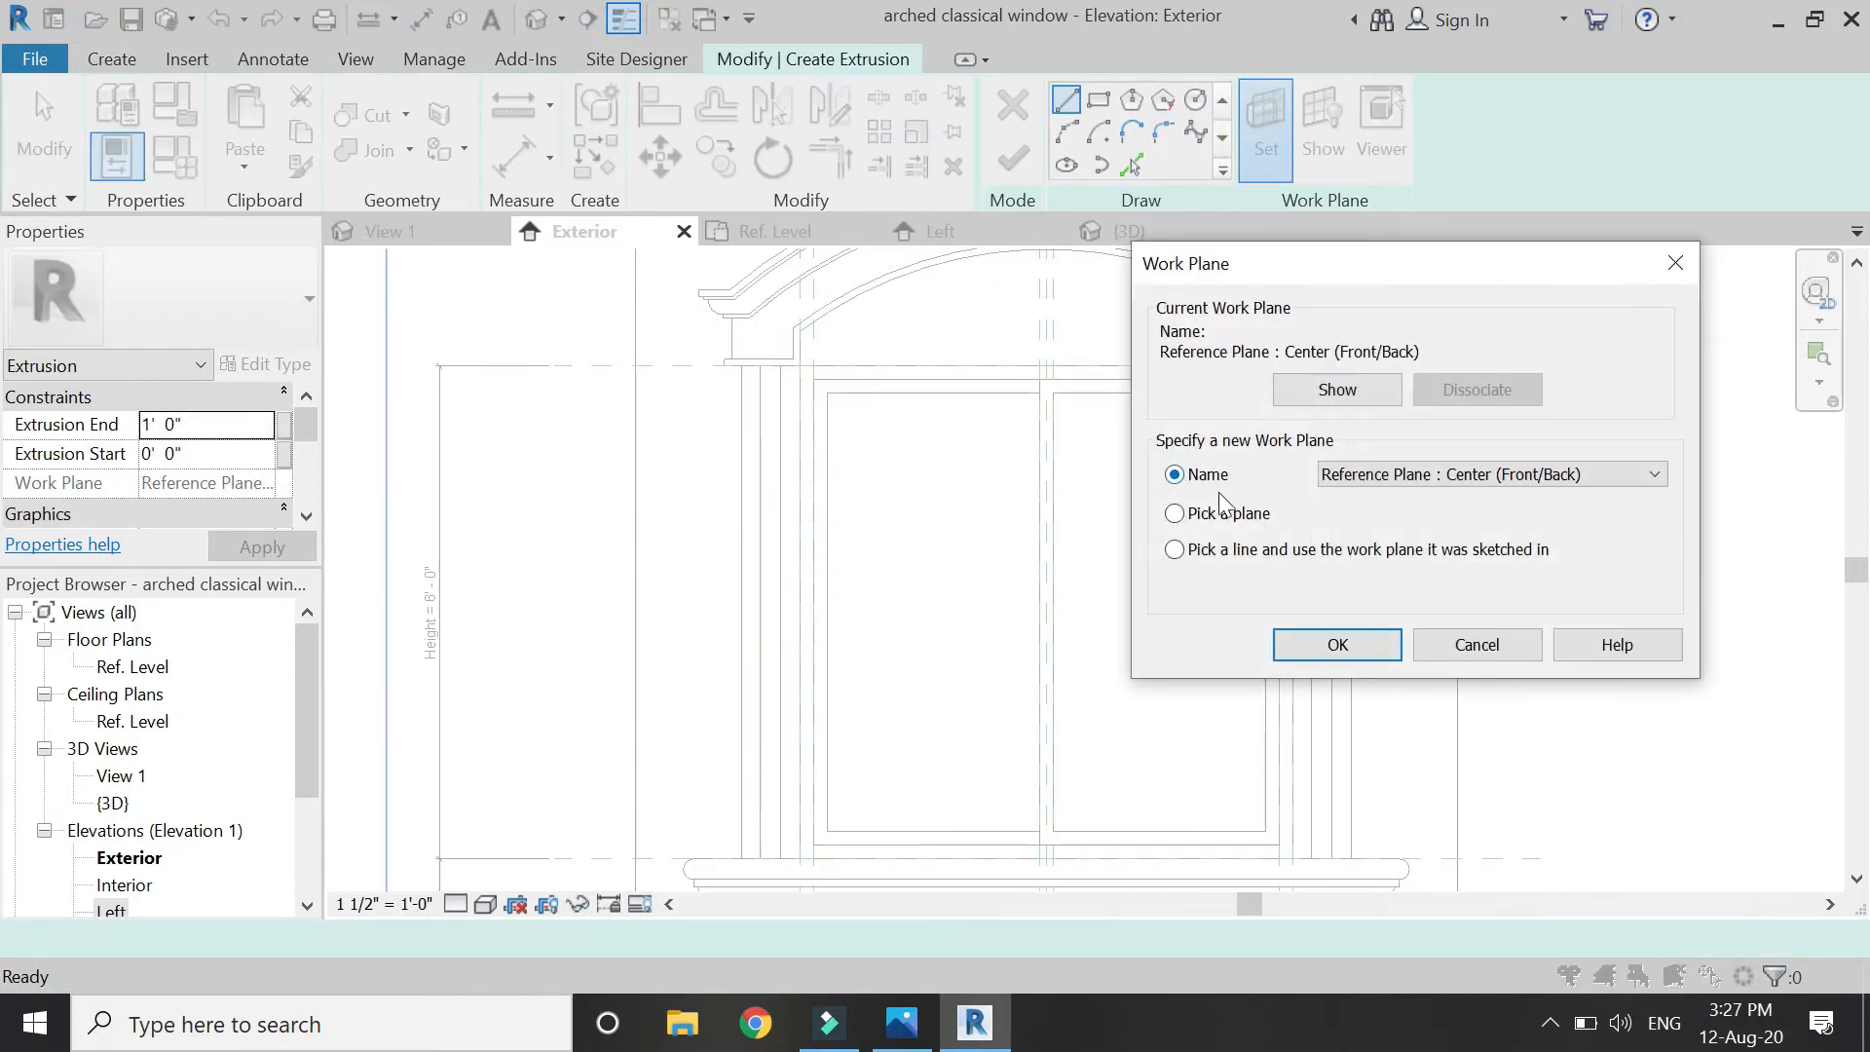
left_click(1338, 645)
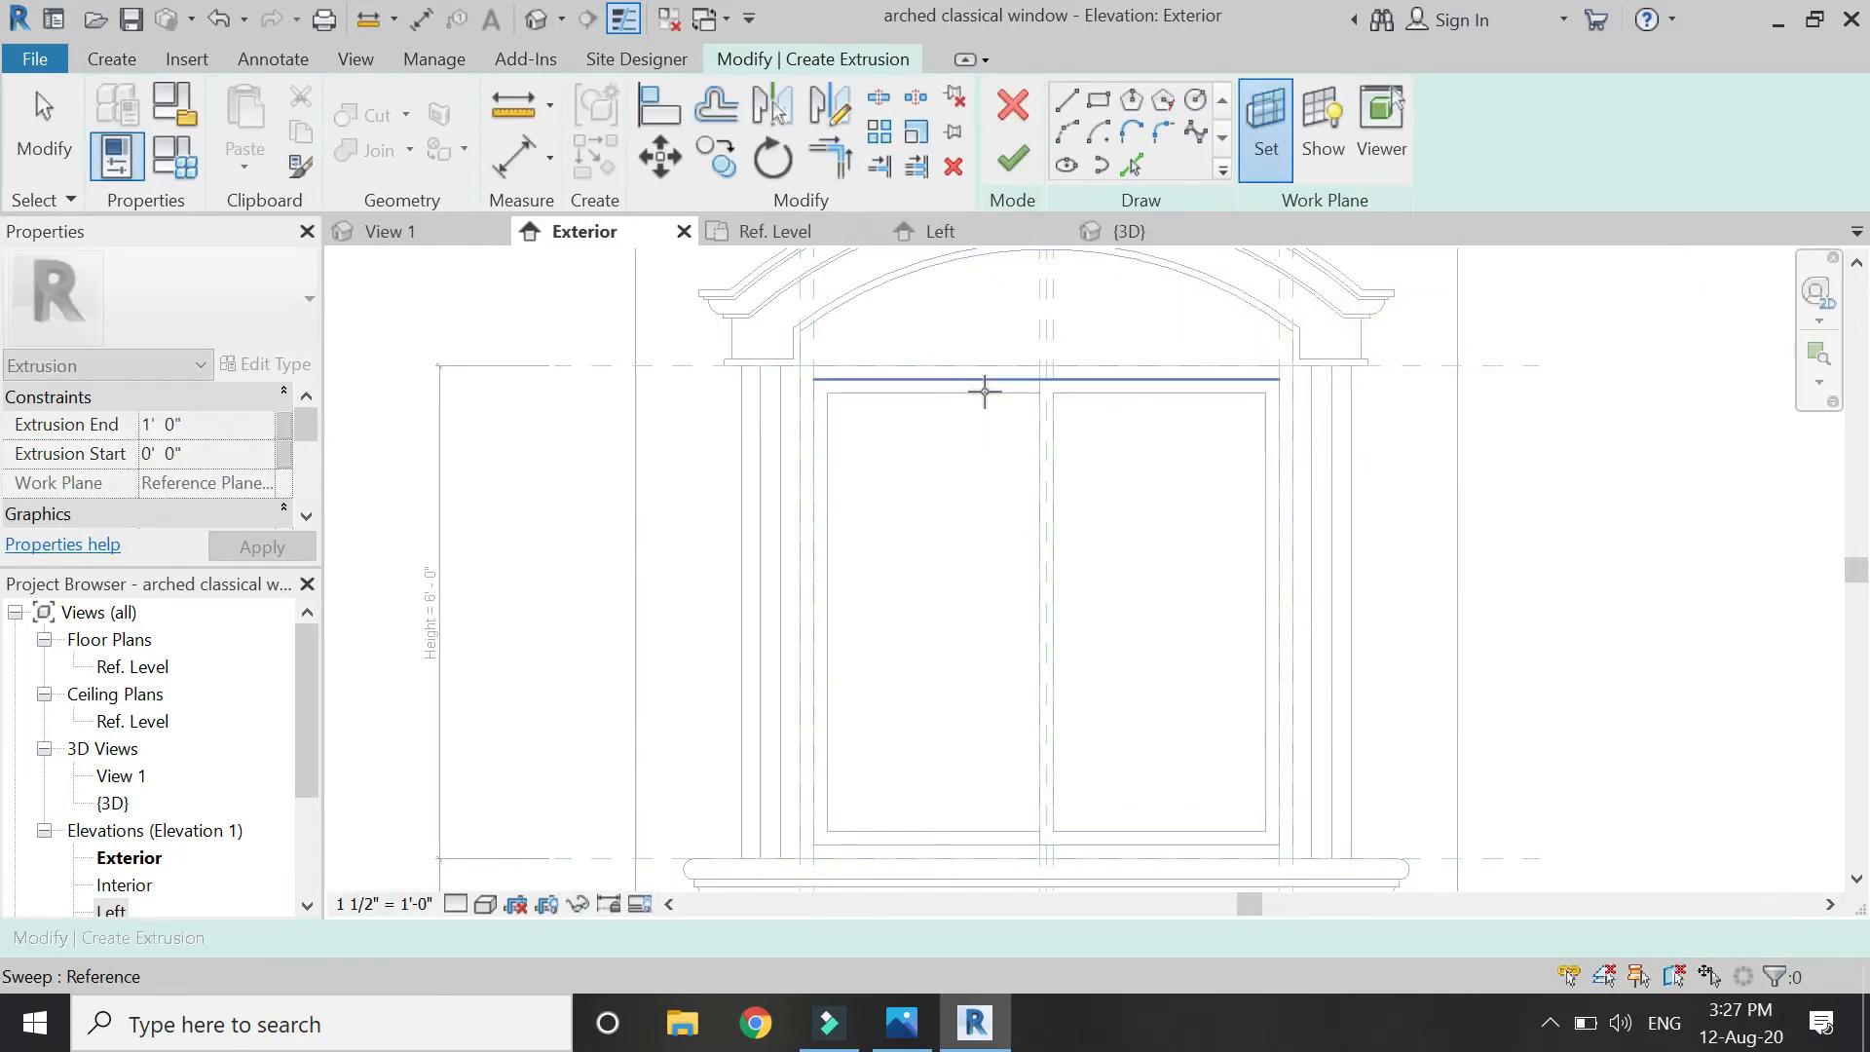
left_click(986, 387)
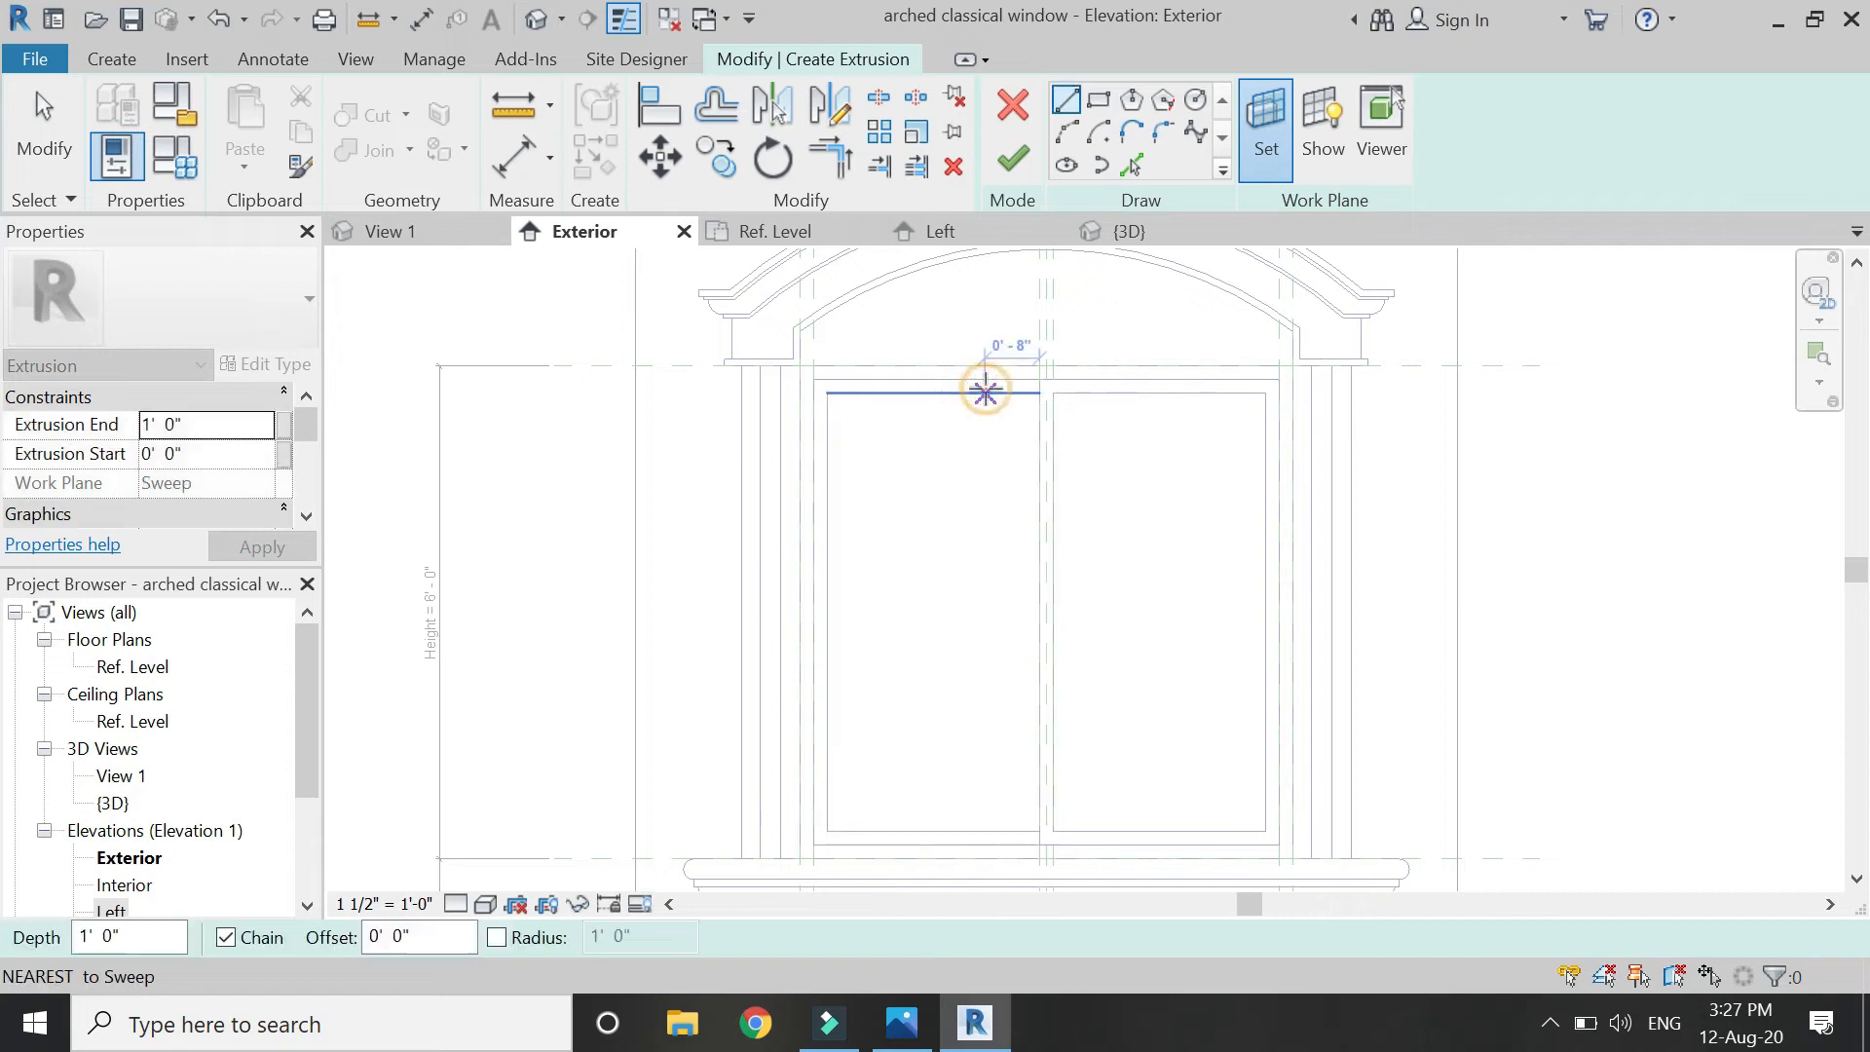
left_click(1097, 100)
left_click(827, 394)
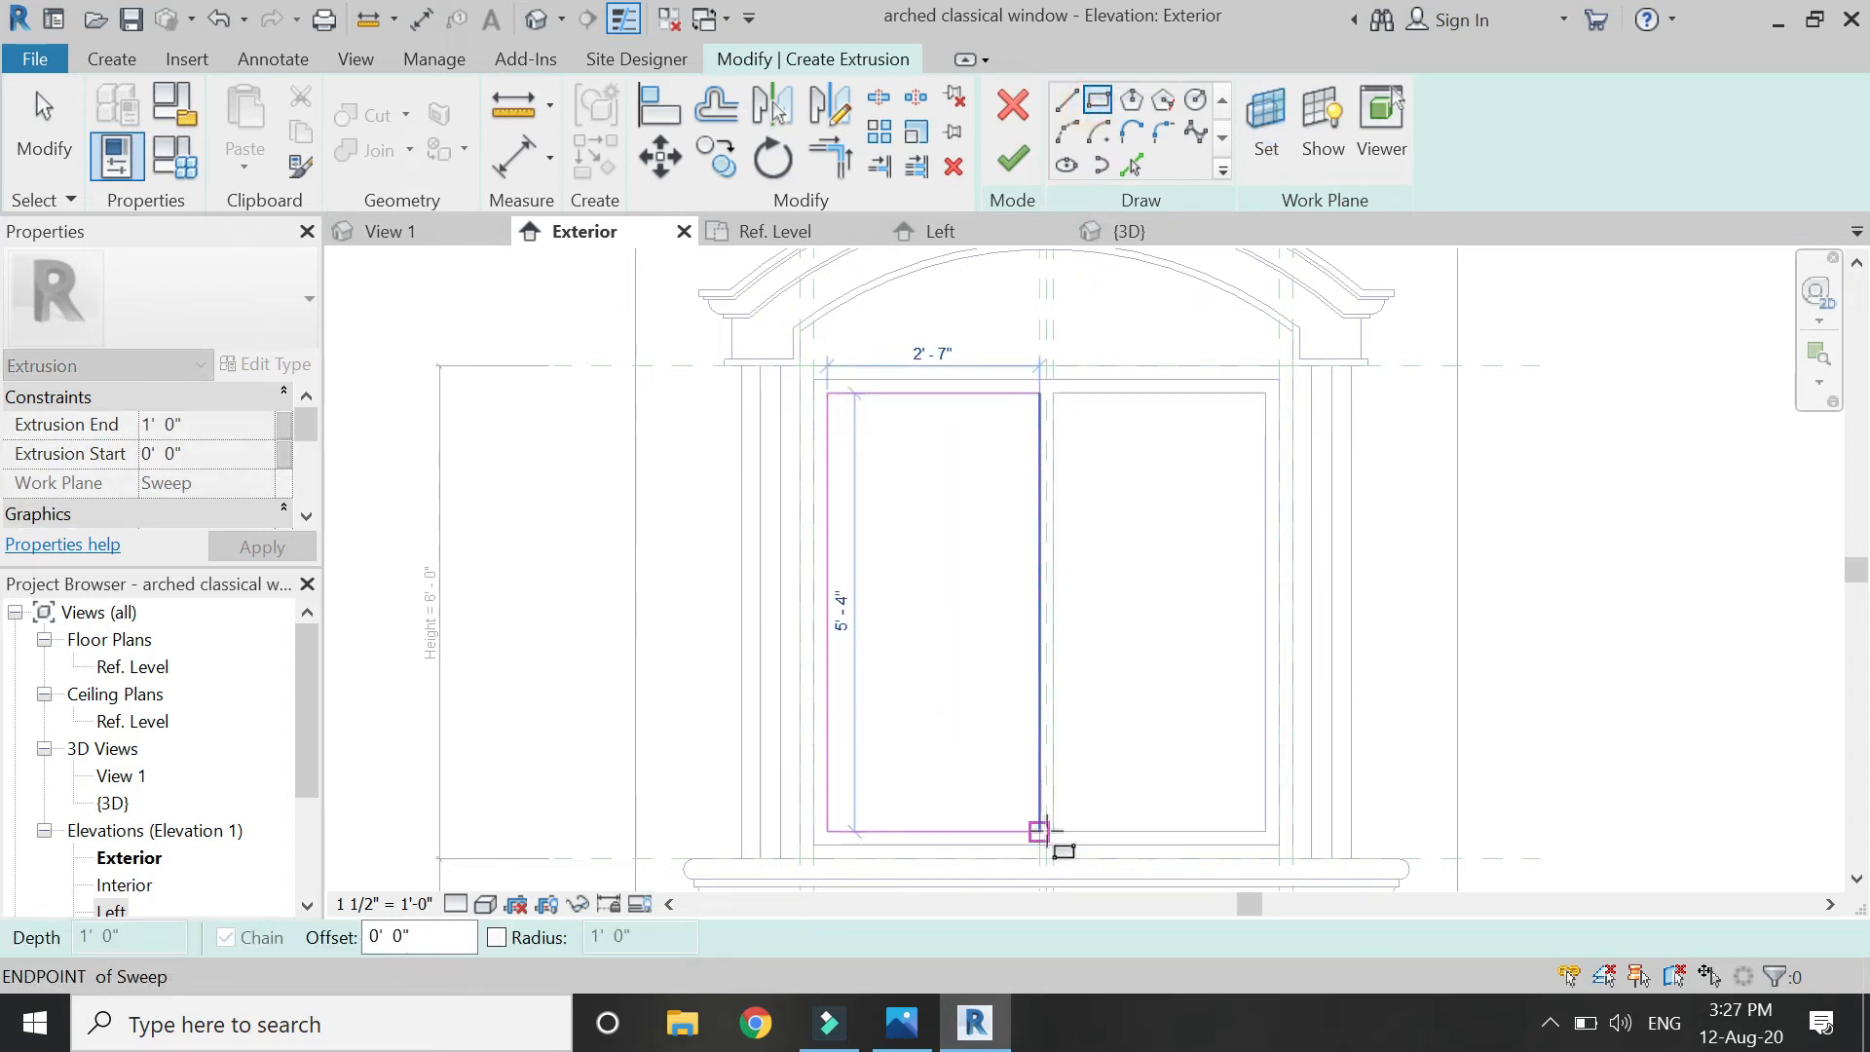
left_click(1038, 831)
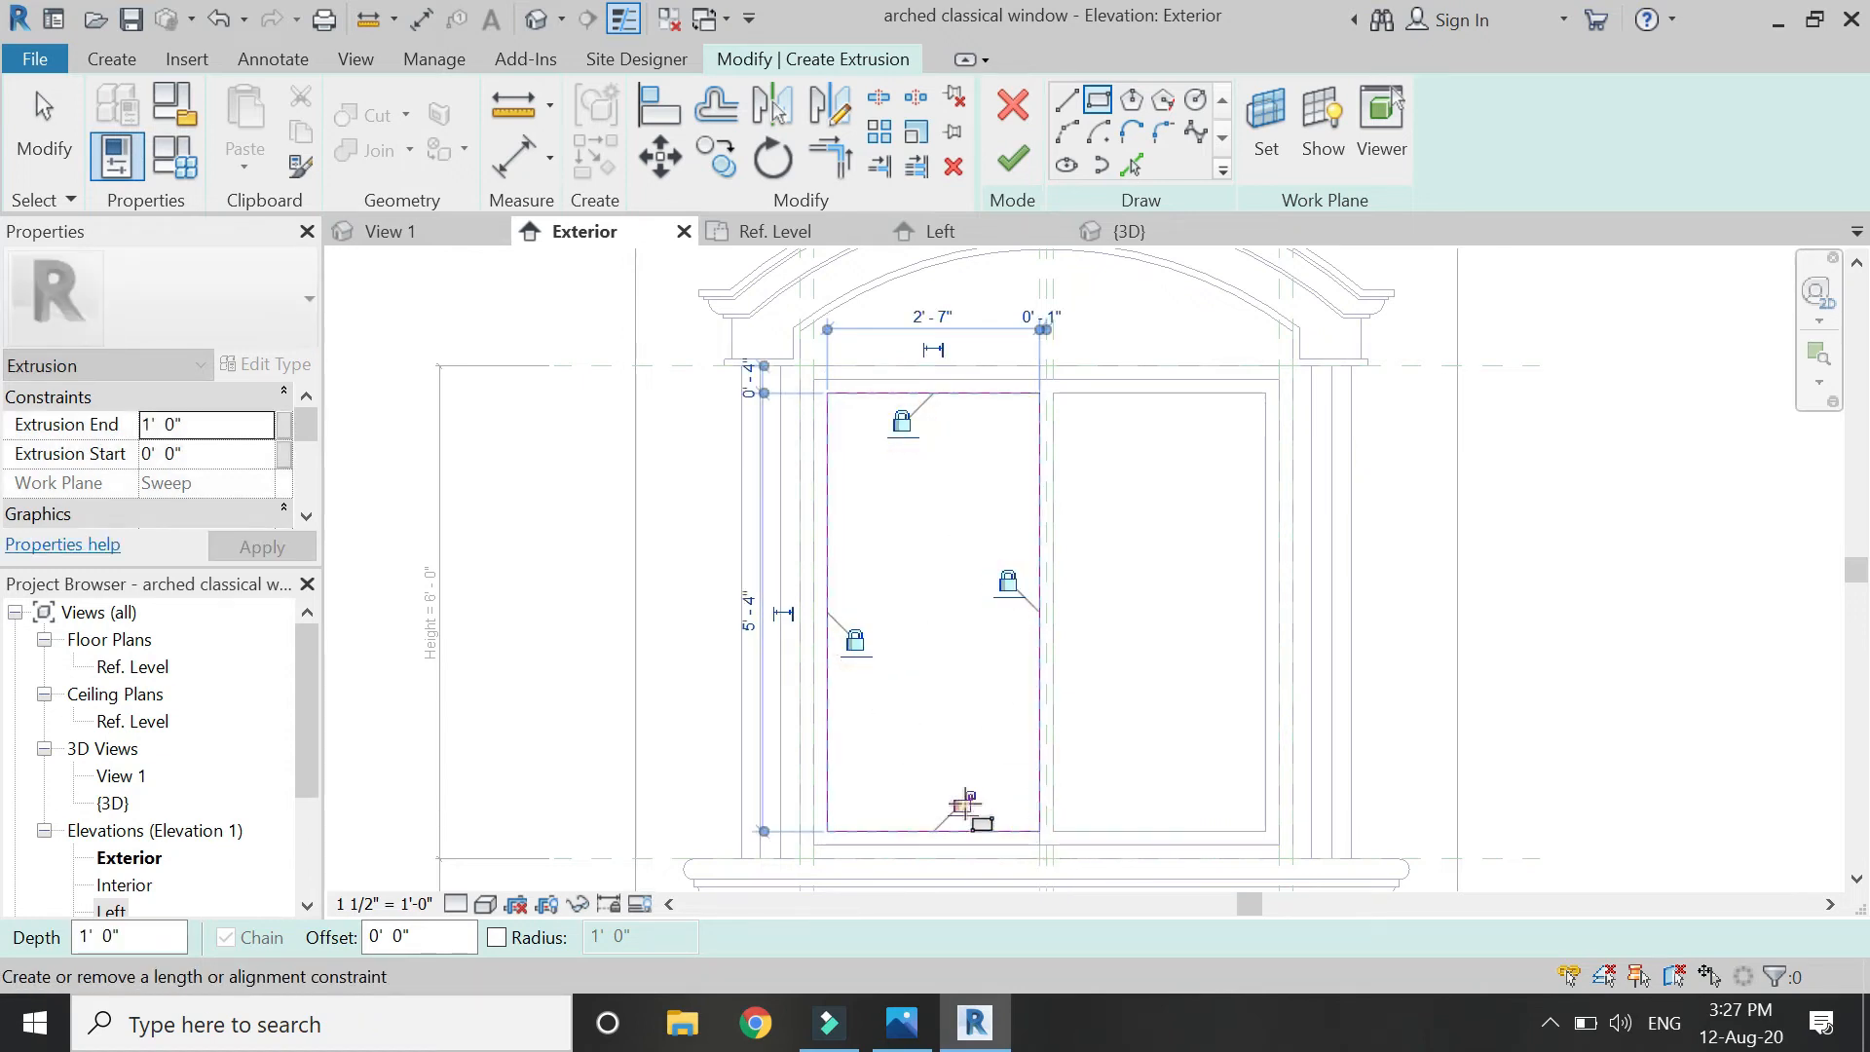
key("Escape")
key("Escape")
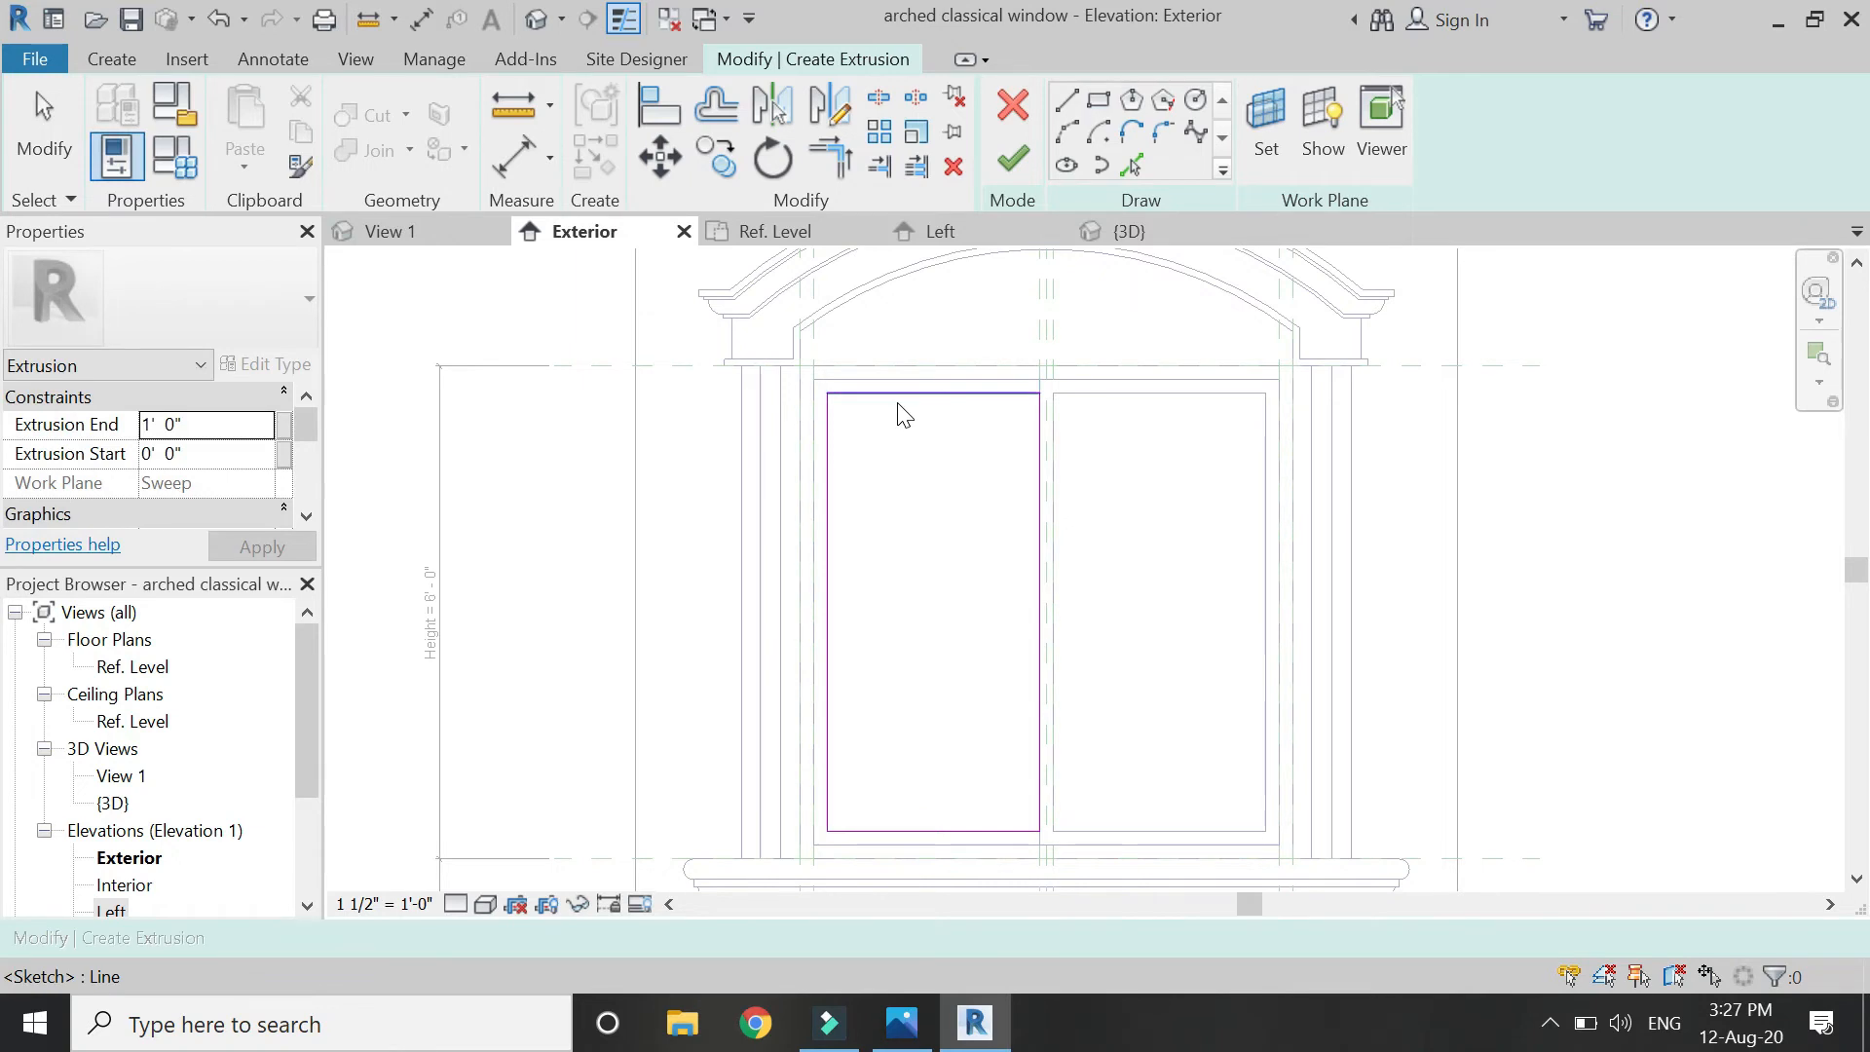
Finish the glass extrusion and thin it by dragging its face in the Ref. Level plan.
left_click(792, 233)
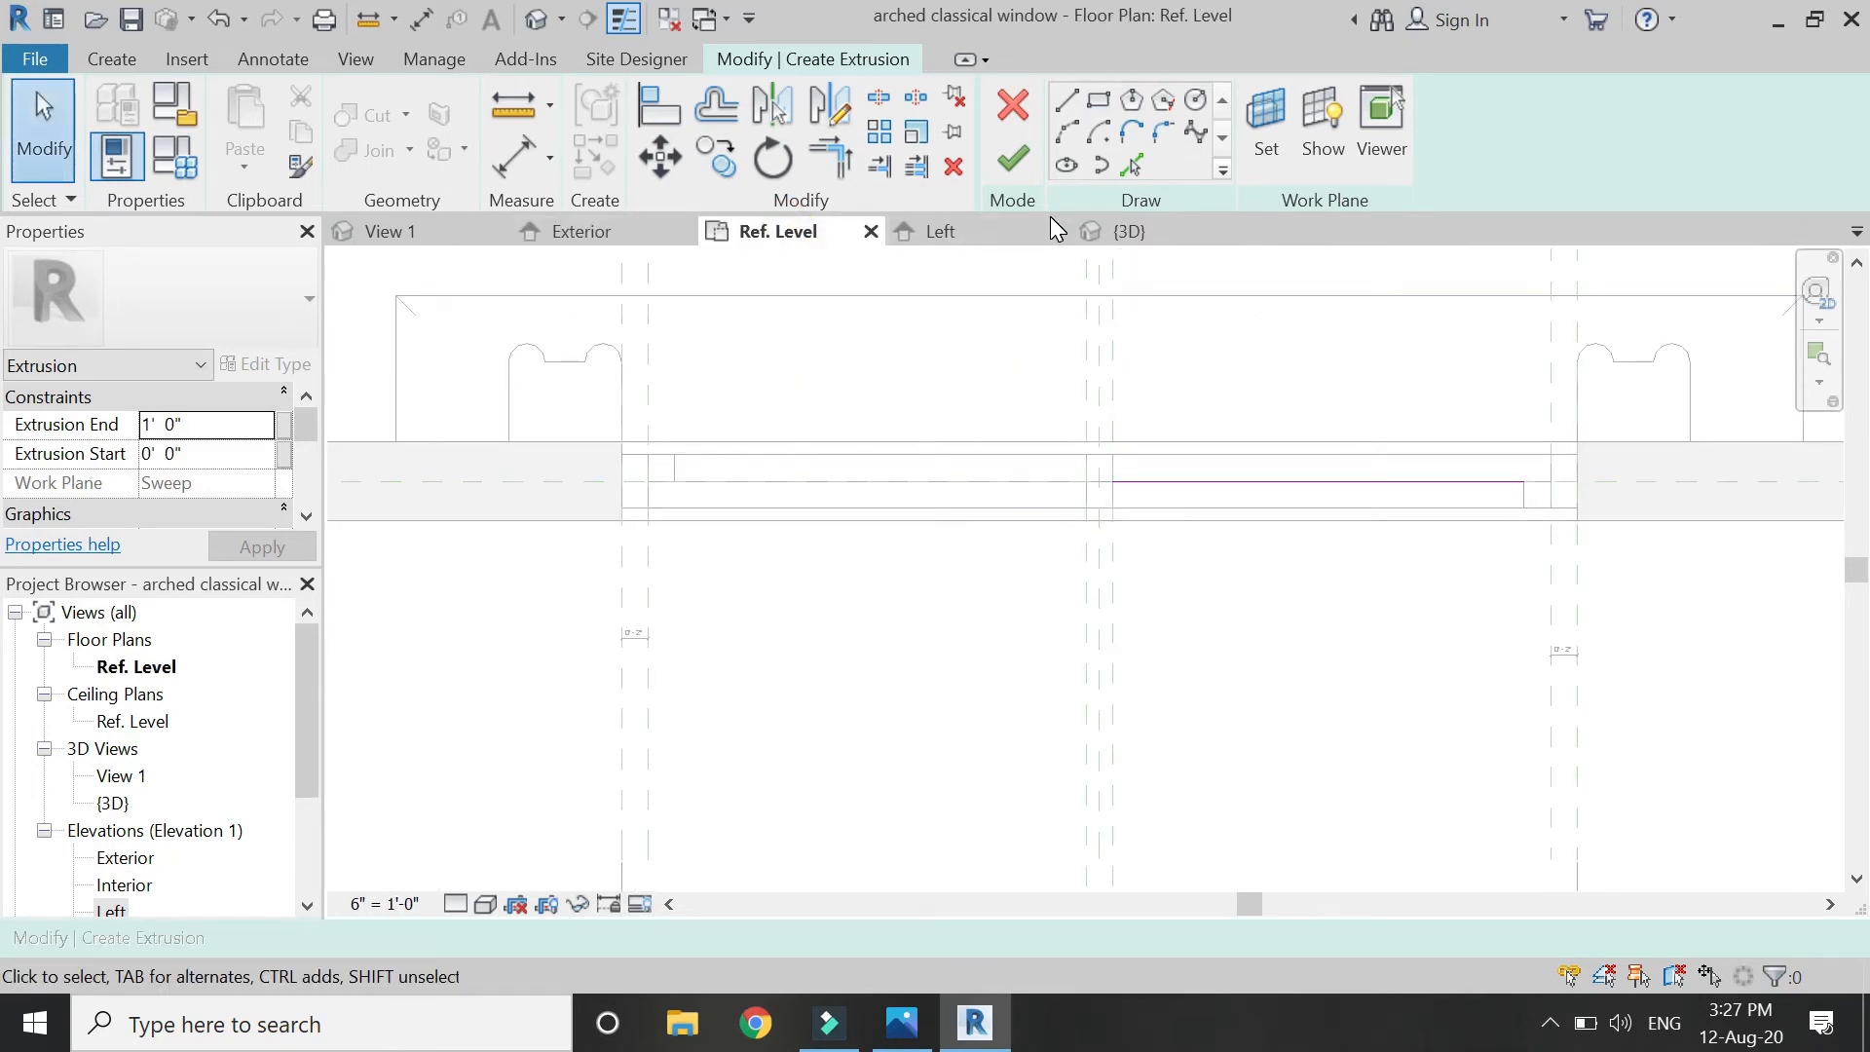
left_click(1013, 158)
scroll(1443, 453, "down", 1)
scroll(1442, 454, "up", 2)
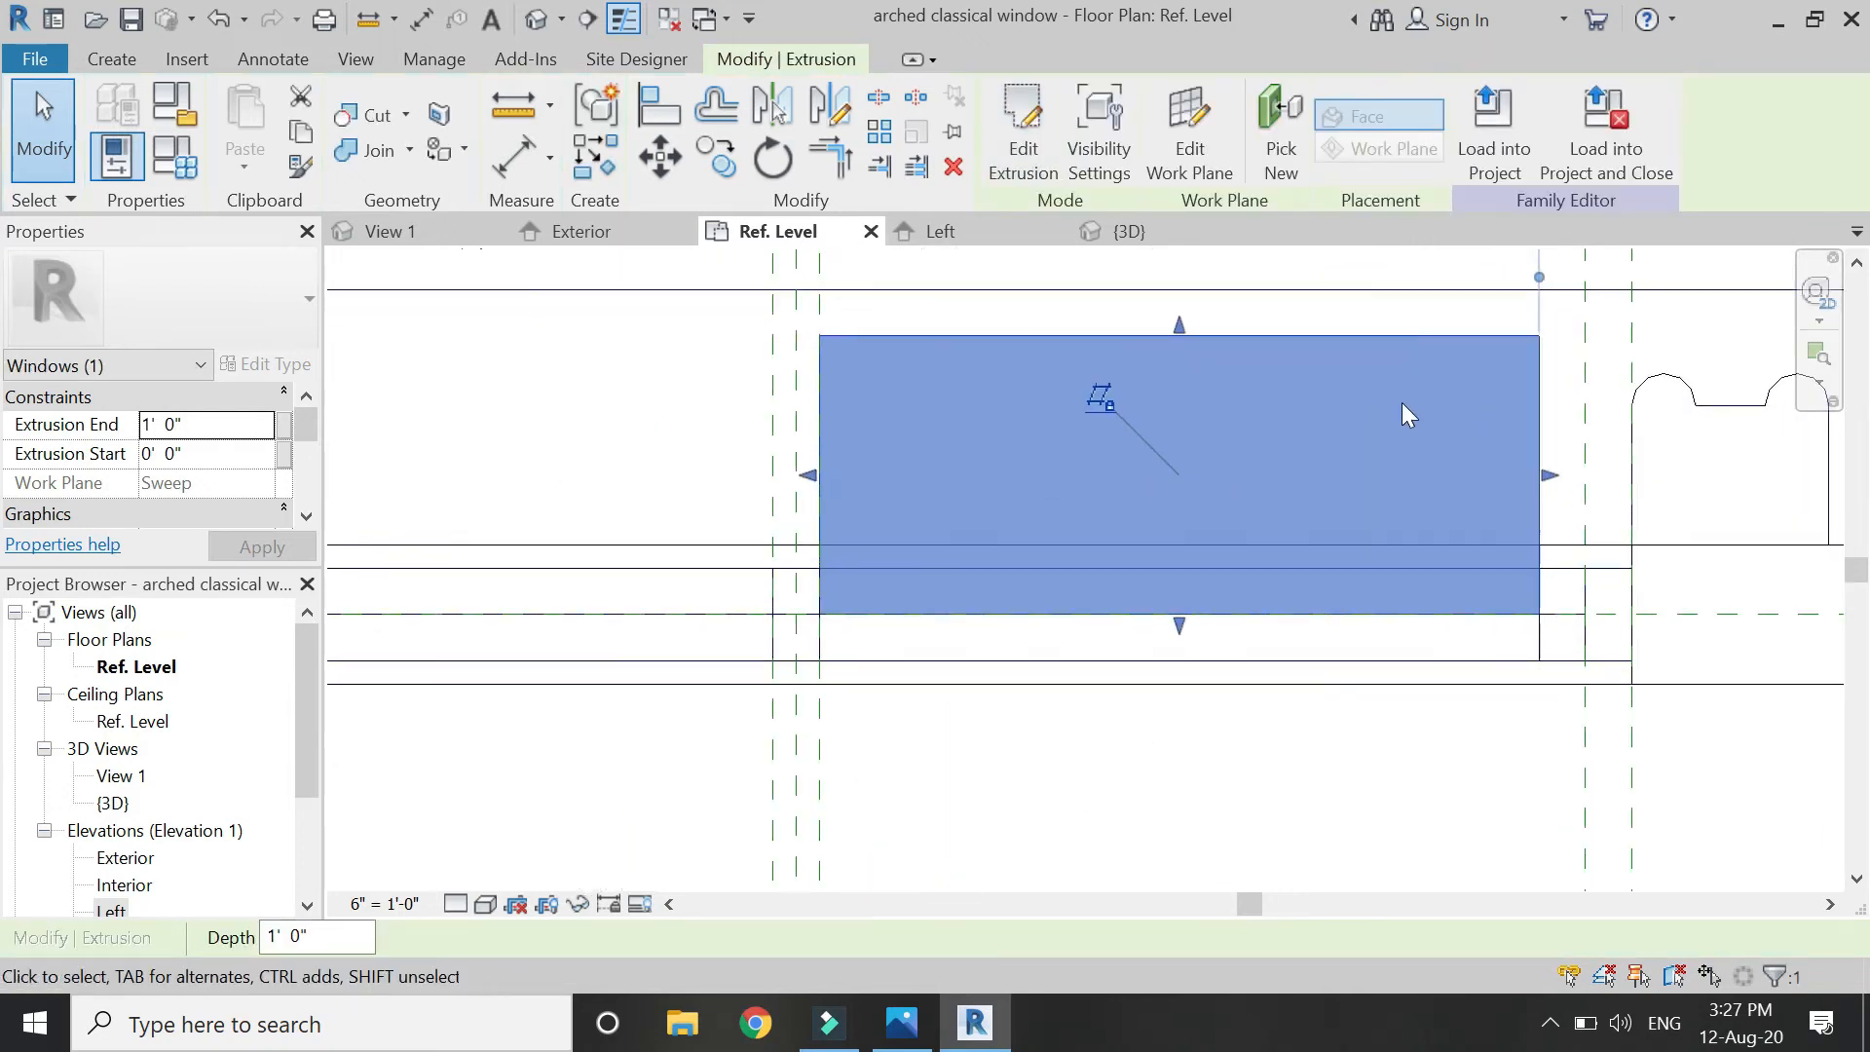
left_click_drag(1181, 325, 1218, 659)
scroll(1185, 692, "up", 3)
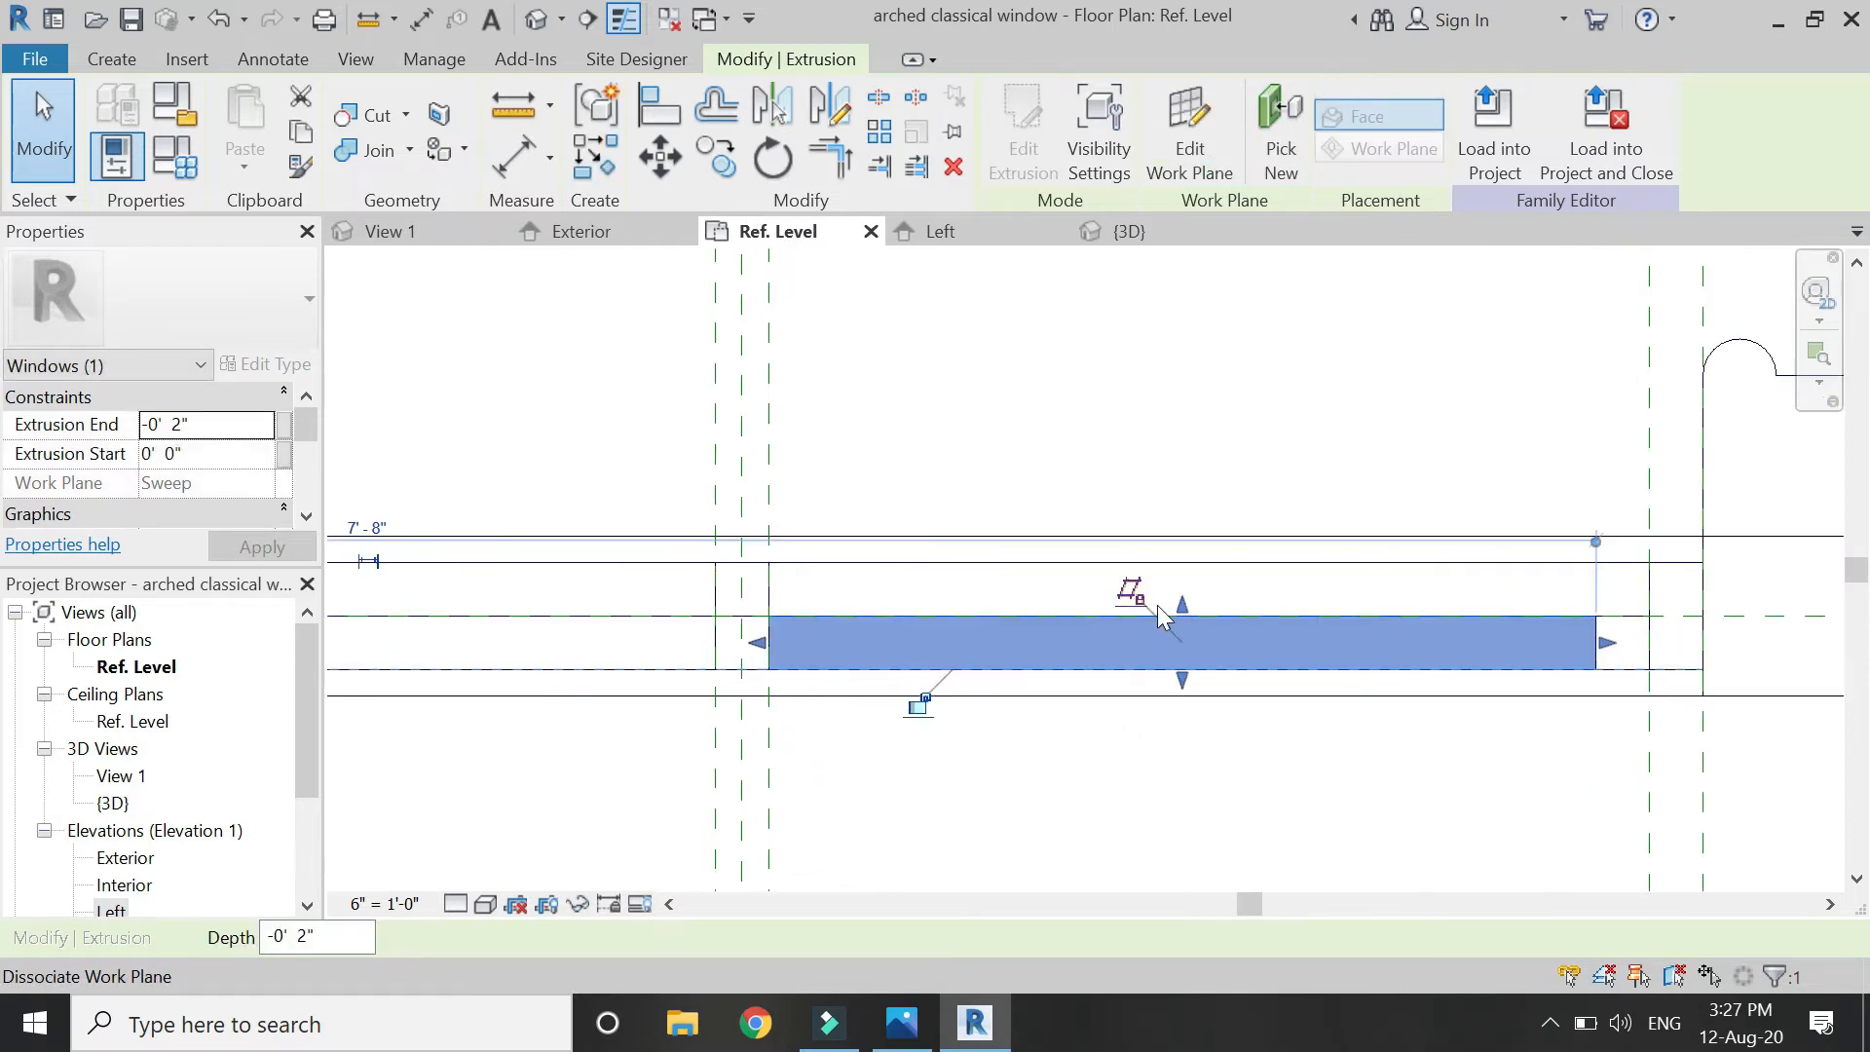
scroll(1047, 604, "down", 3)
Set the glass extrusion's depth to run from -0' 0 3/4" to -0' 1 1/4" and apply.
left_click(250, 426)
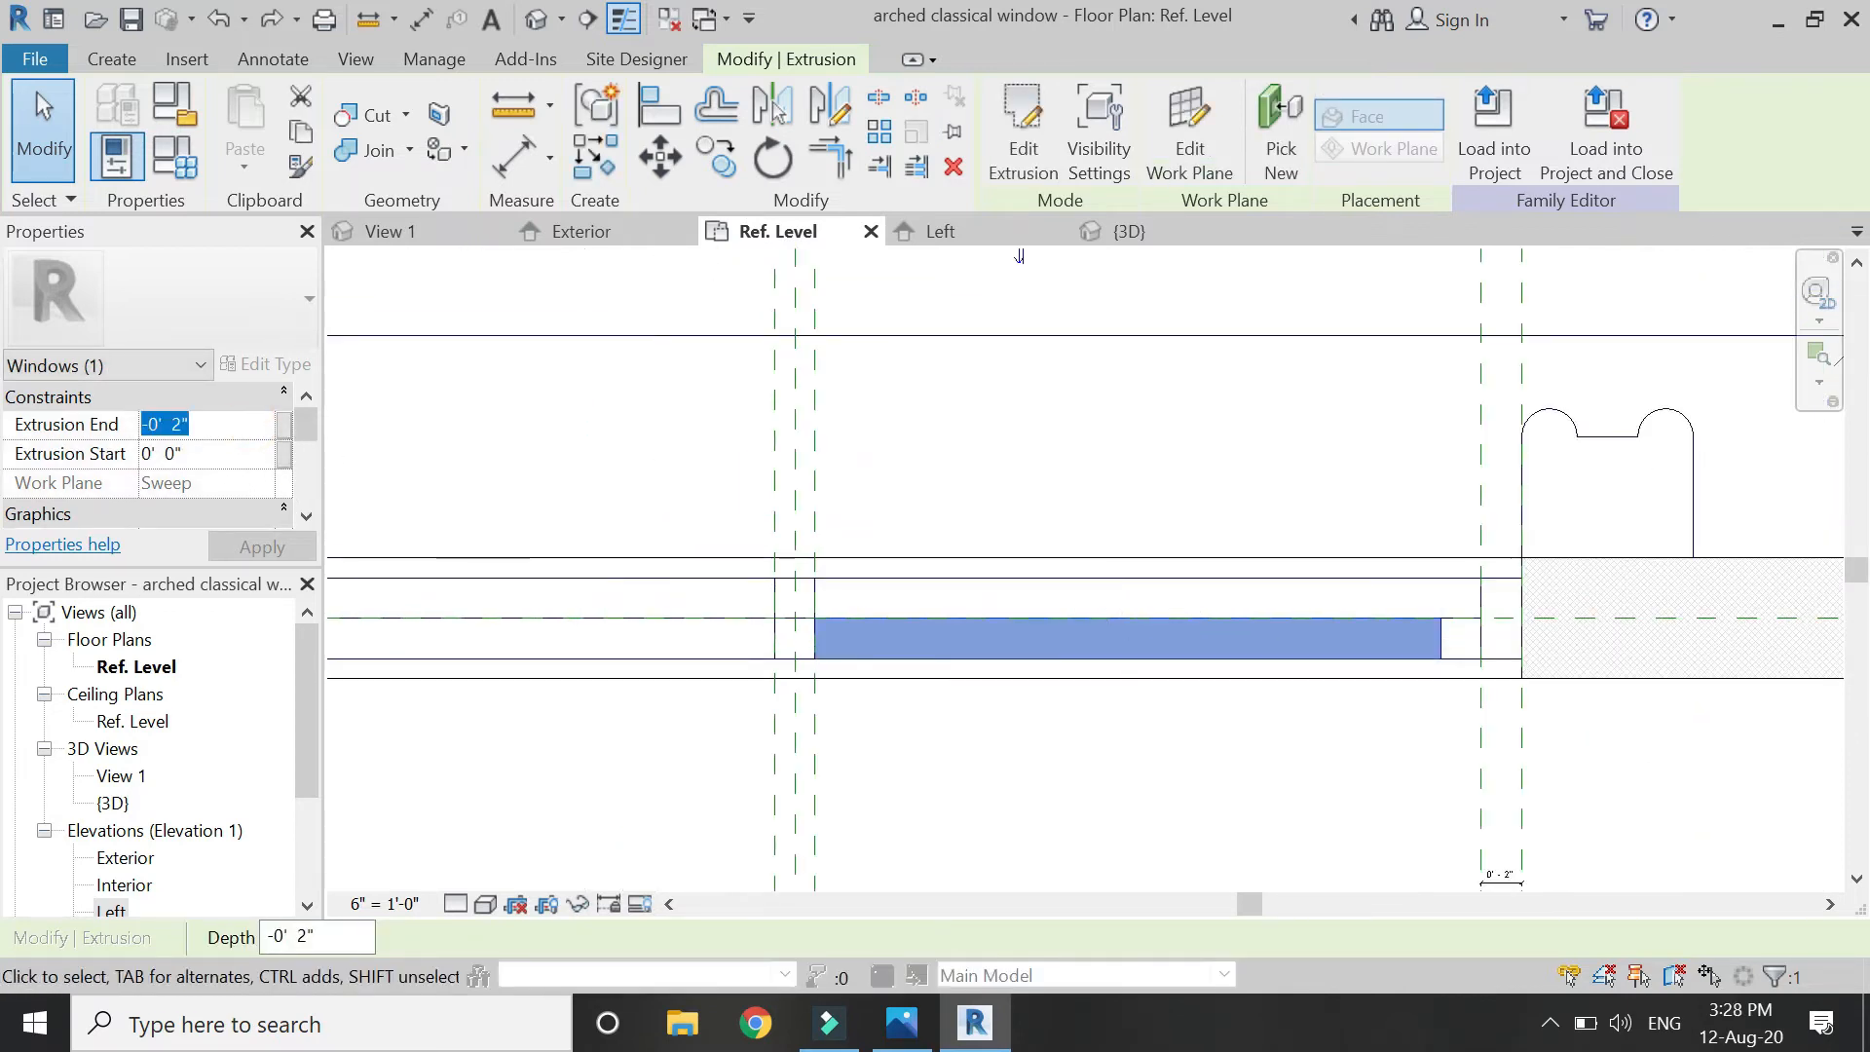
type("-1.25")
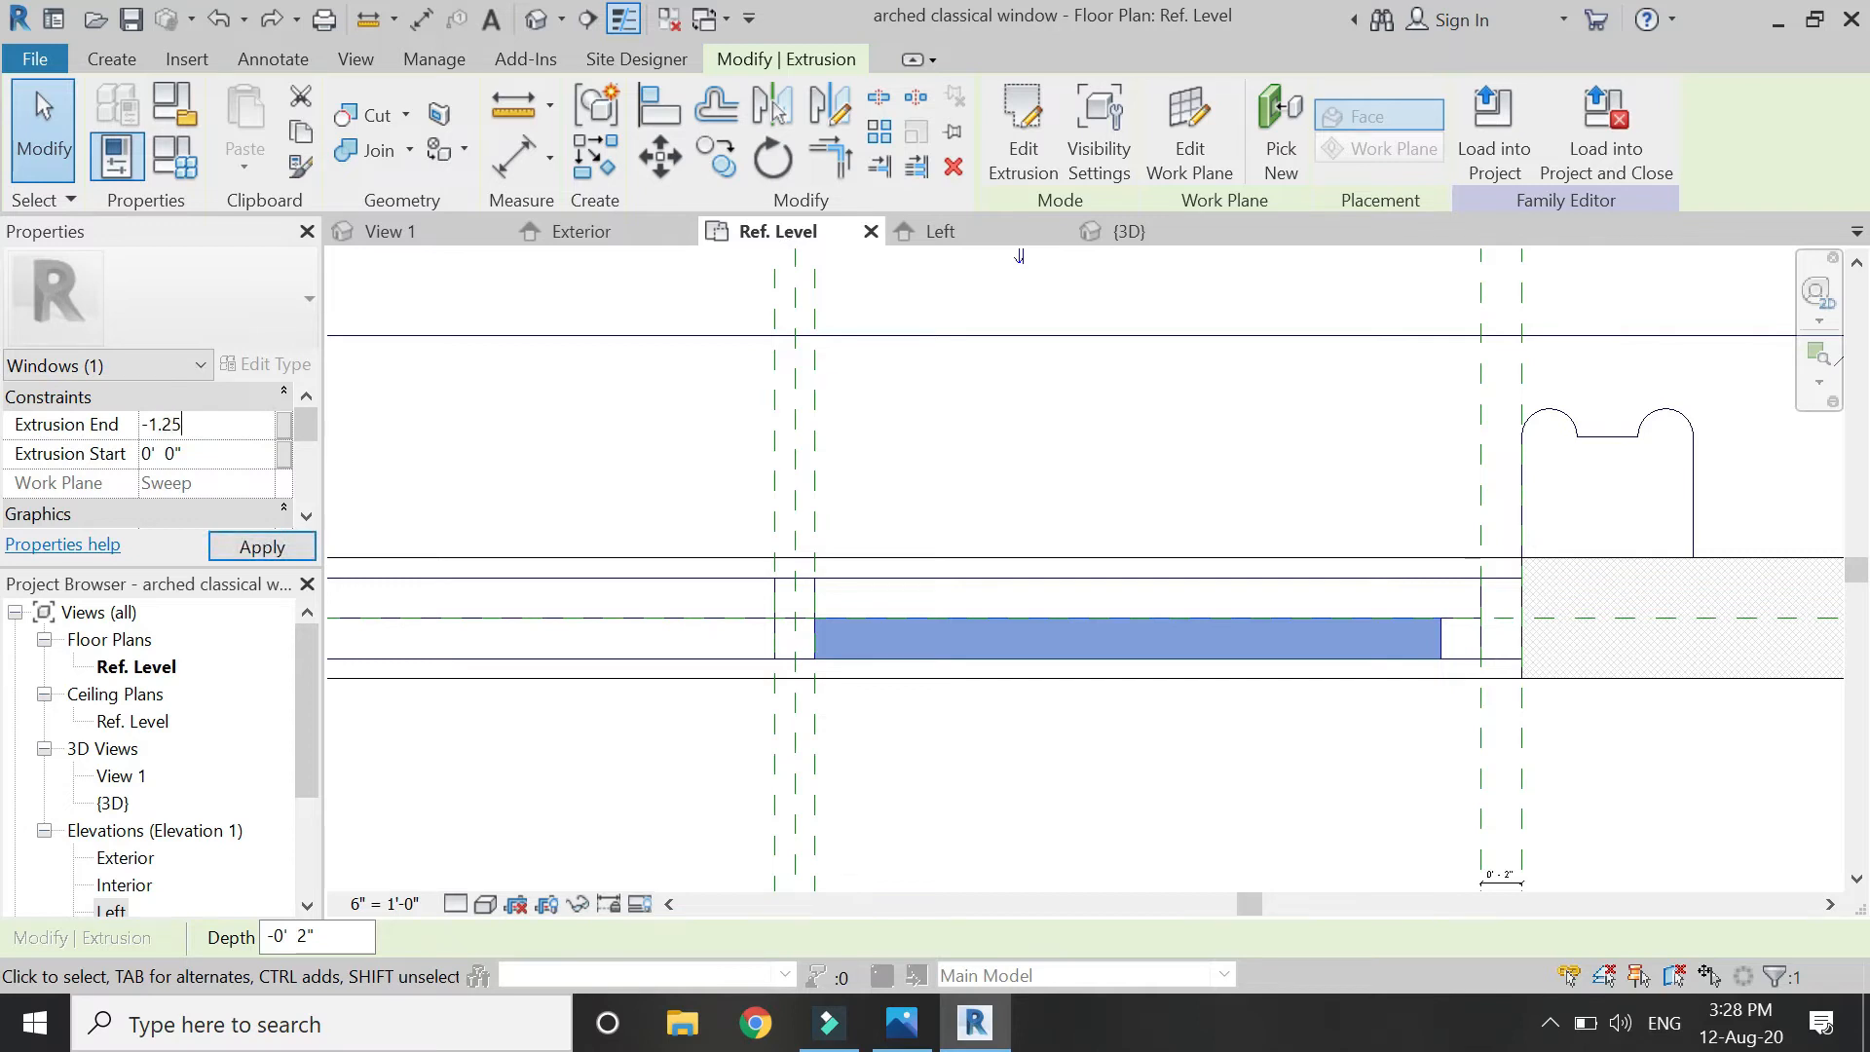
key("Return")
left_click(243, 458)
type("0.75")
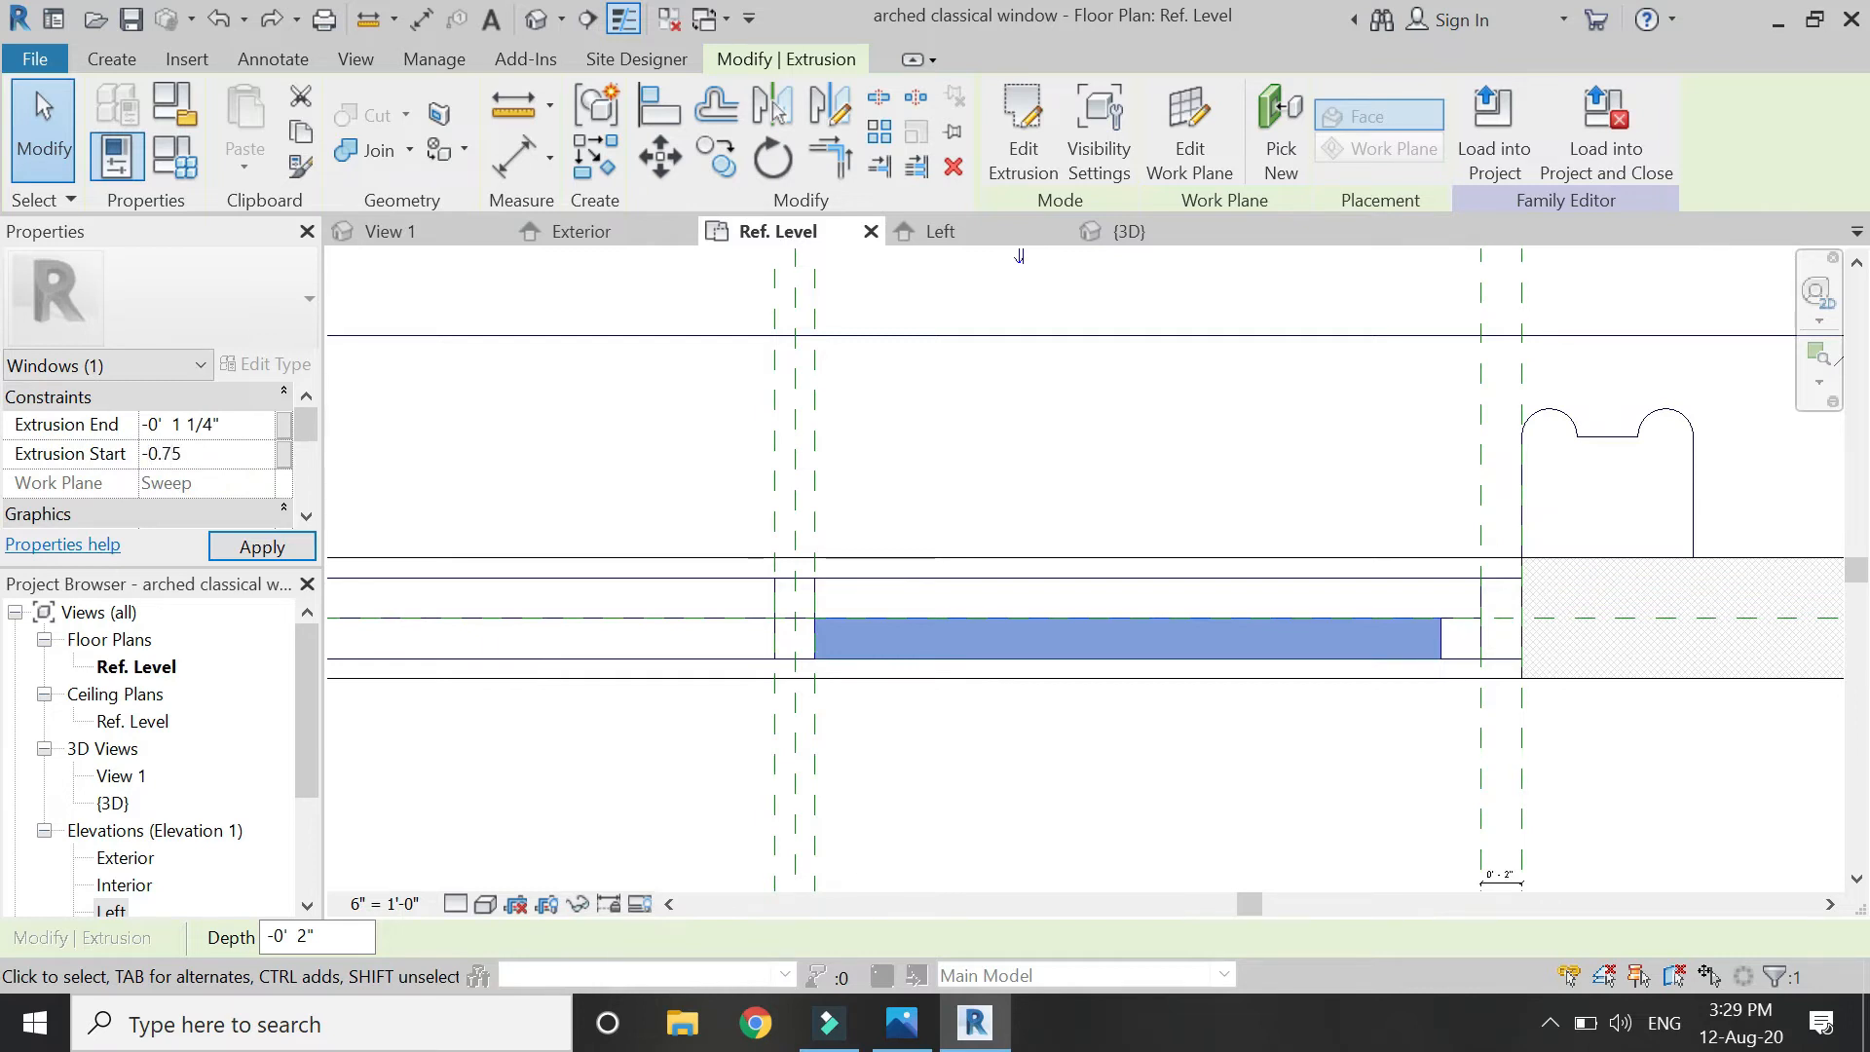
left_click(217, 453)
type("'  0 3/4\"")
left_click(256, 551)
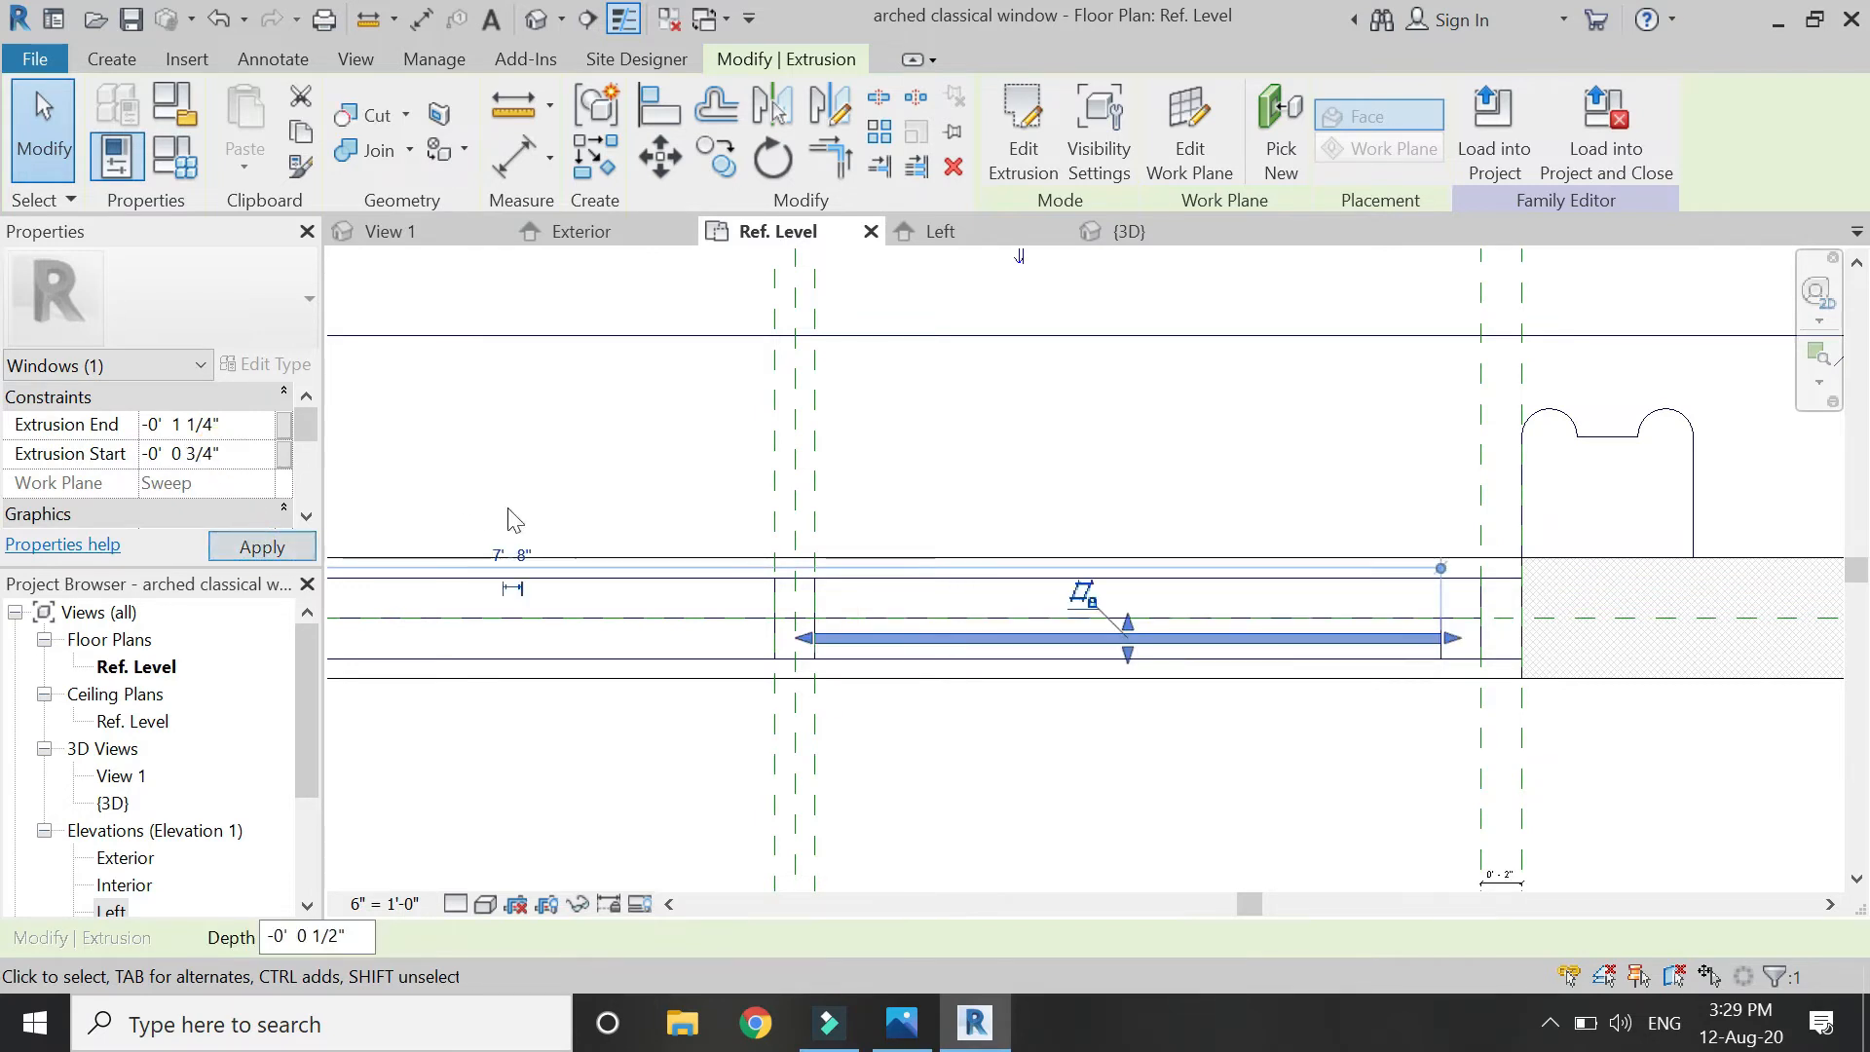
Check the other glass extrusion, then return to the Exterior elevation.
left_click(1131, 744)
scroll(1353, 652, "down", 3)
scroll(1096, 646, "up", 3)
left_click(1101, 640)
scroll(1277, 648, "down", 1)
left_click(769, 421)
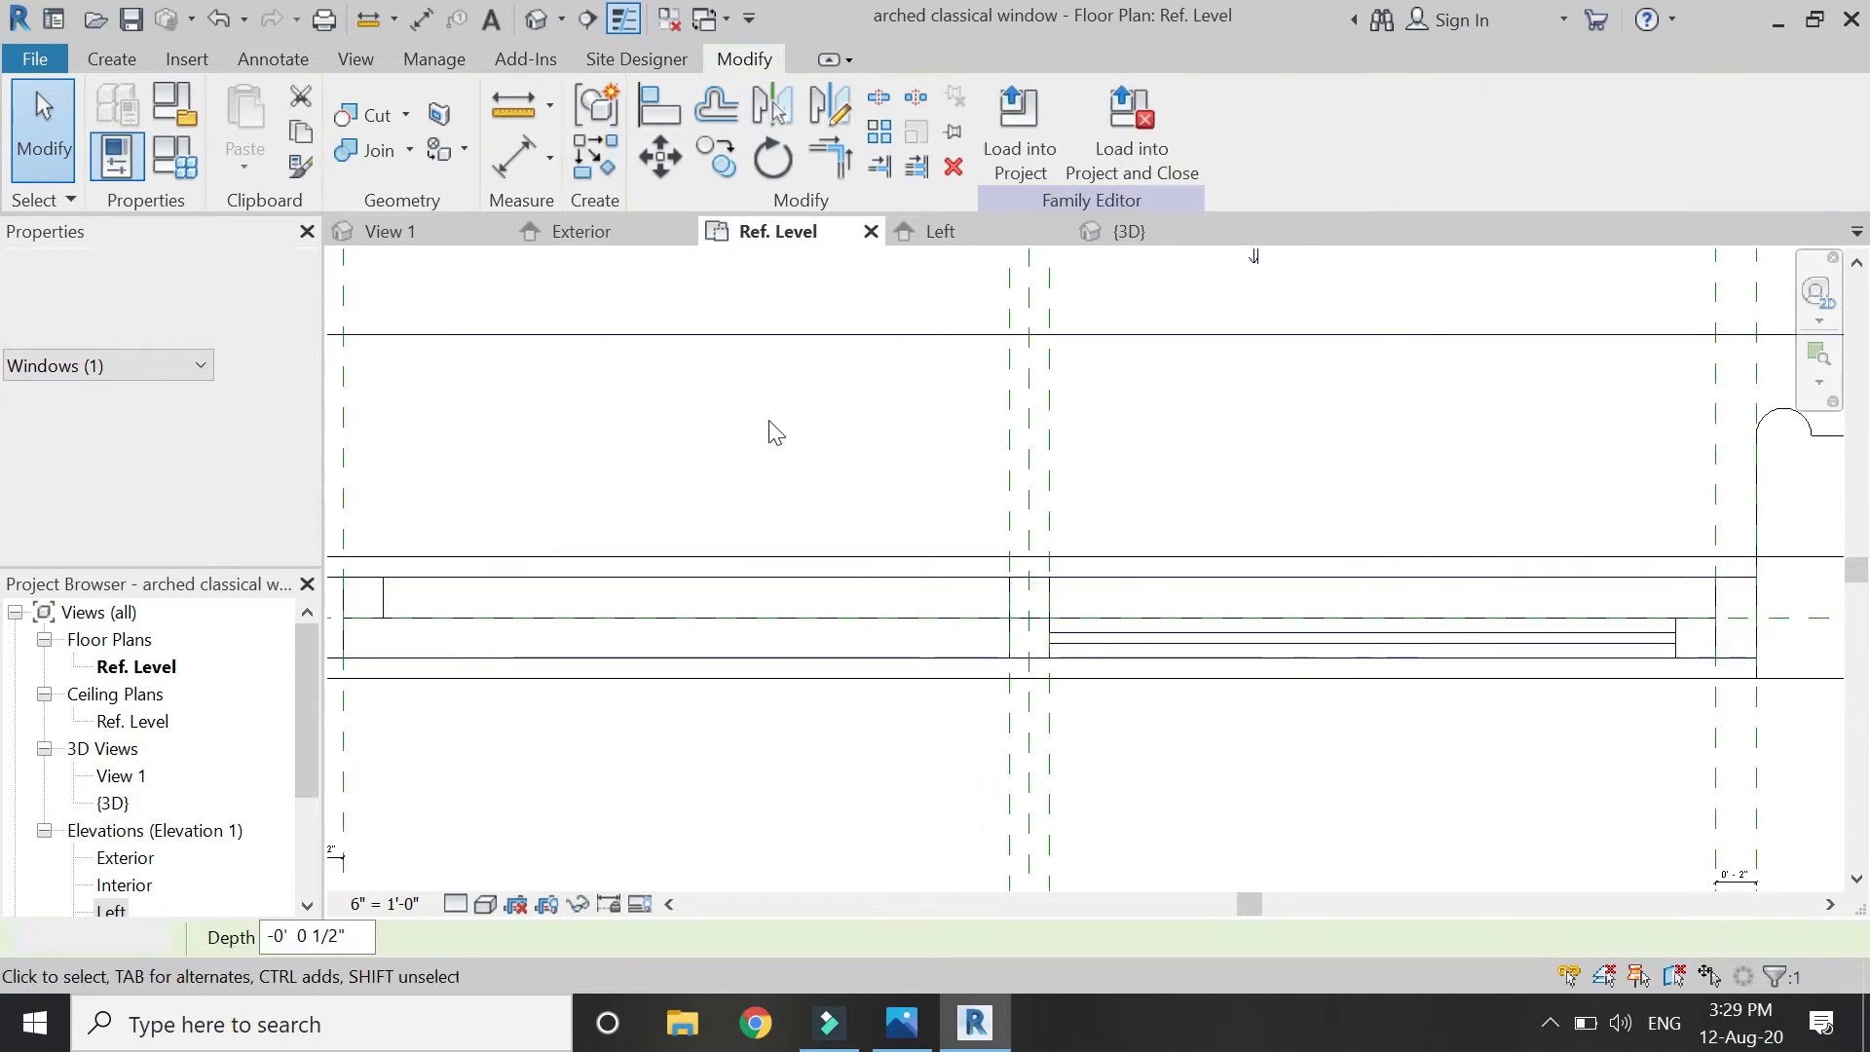
left_click(585, 234)
Start a new extrusion and sketch a rectangle over the right pane, locking its right and bottom edges.
left_click(115, 60)
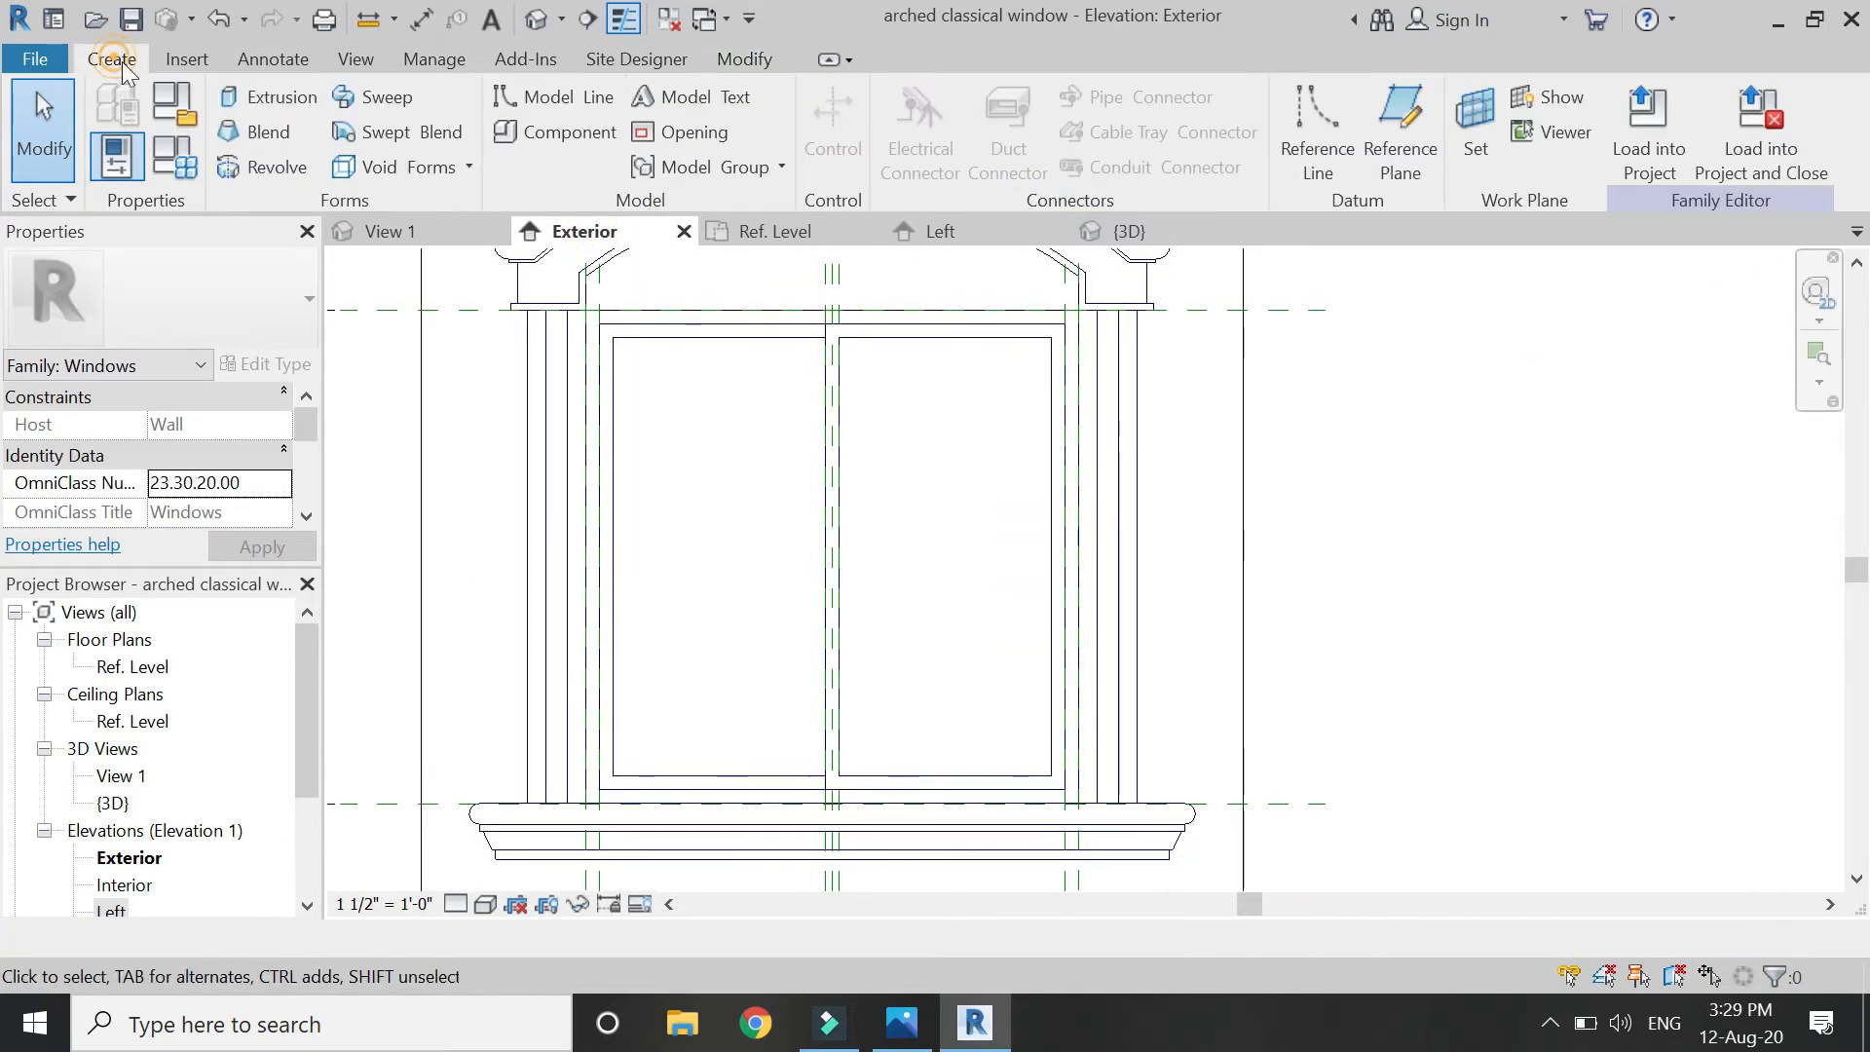
left_click(252, 94)
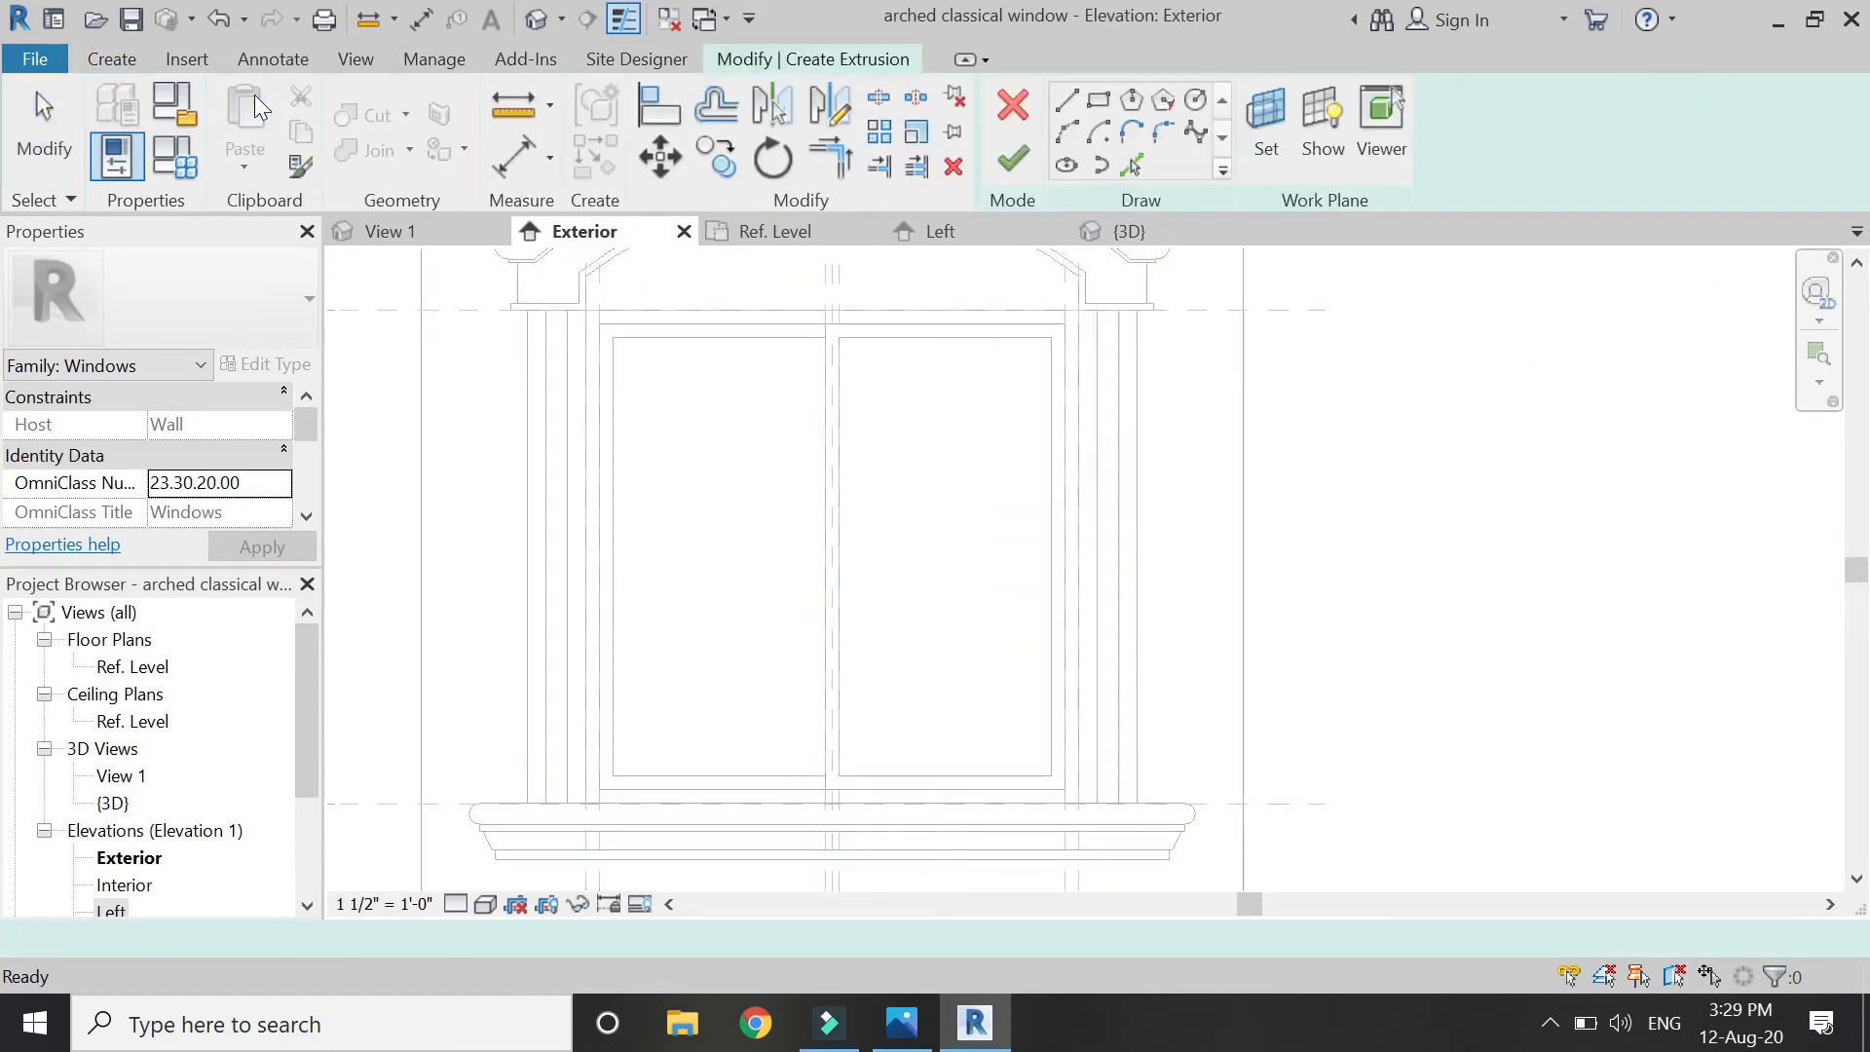
left_click(1097, 99)
left_click(840, 339)
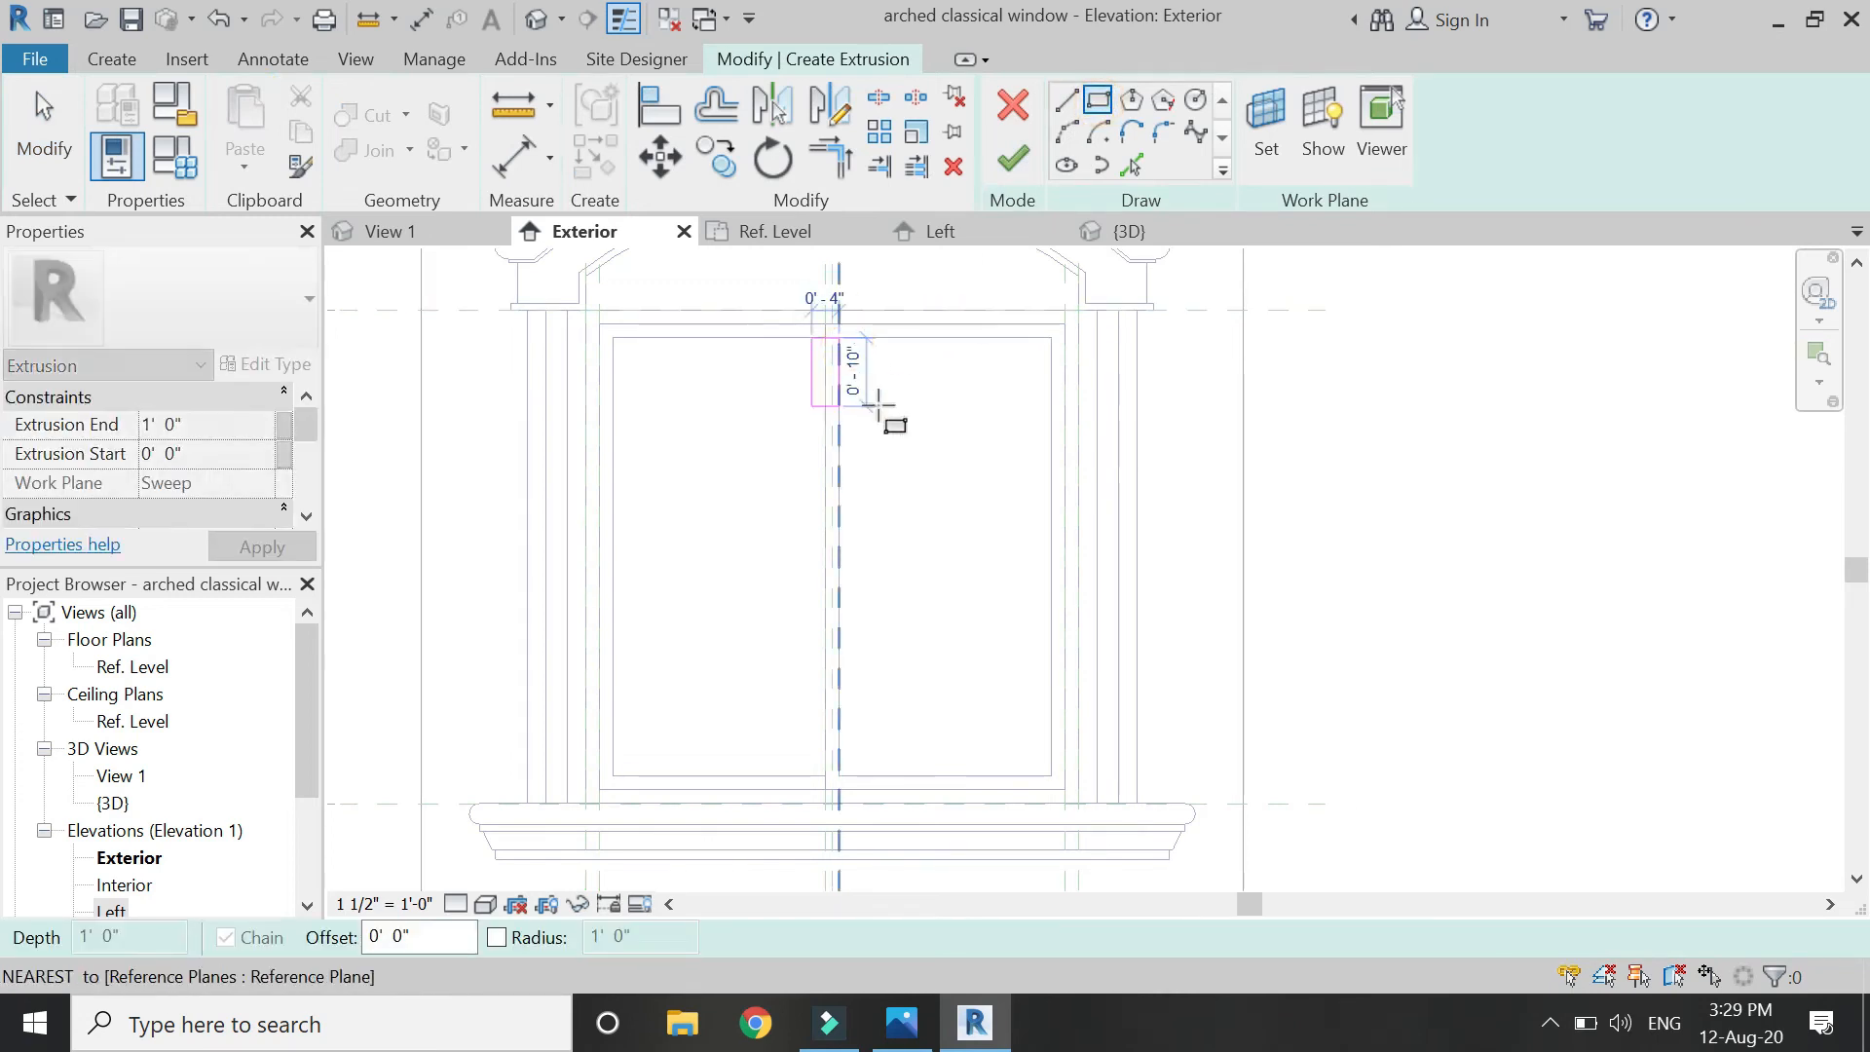
left_click(1050, 776)
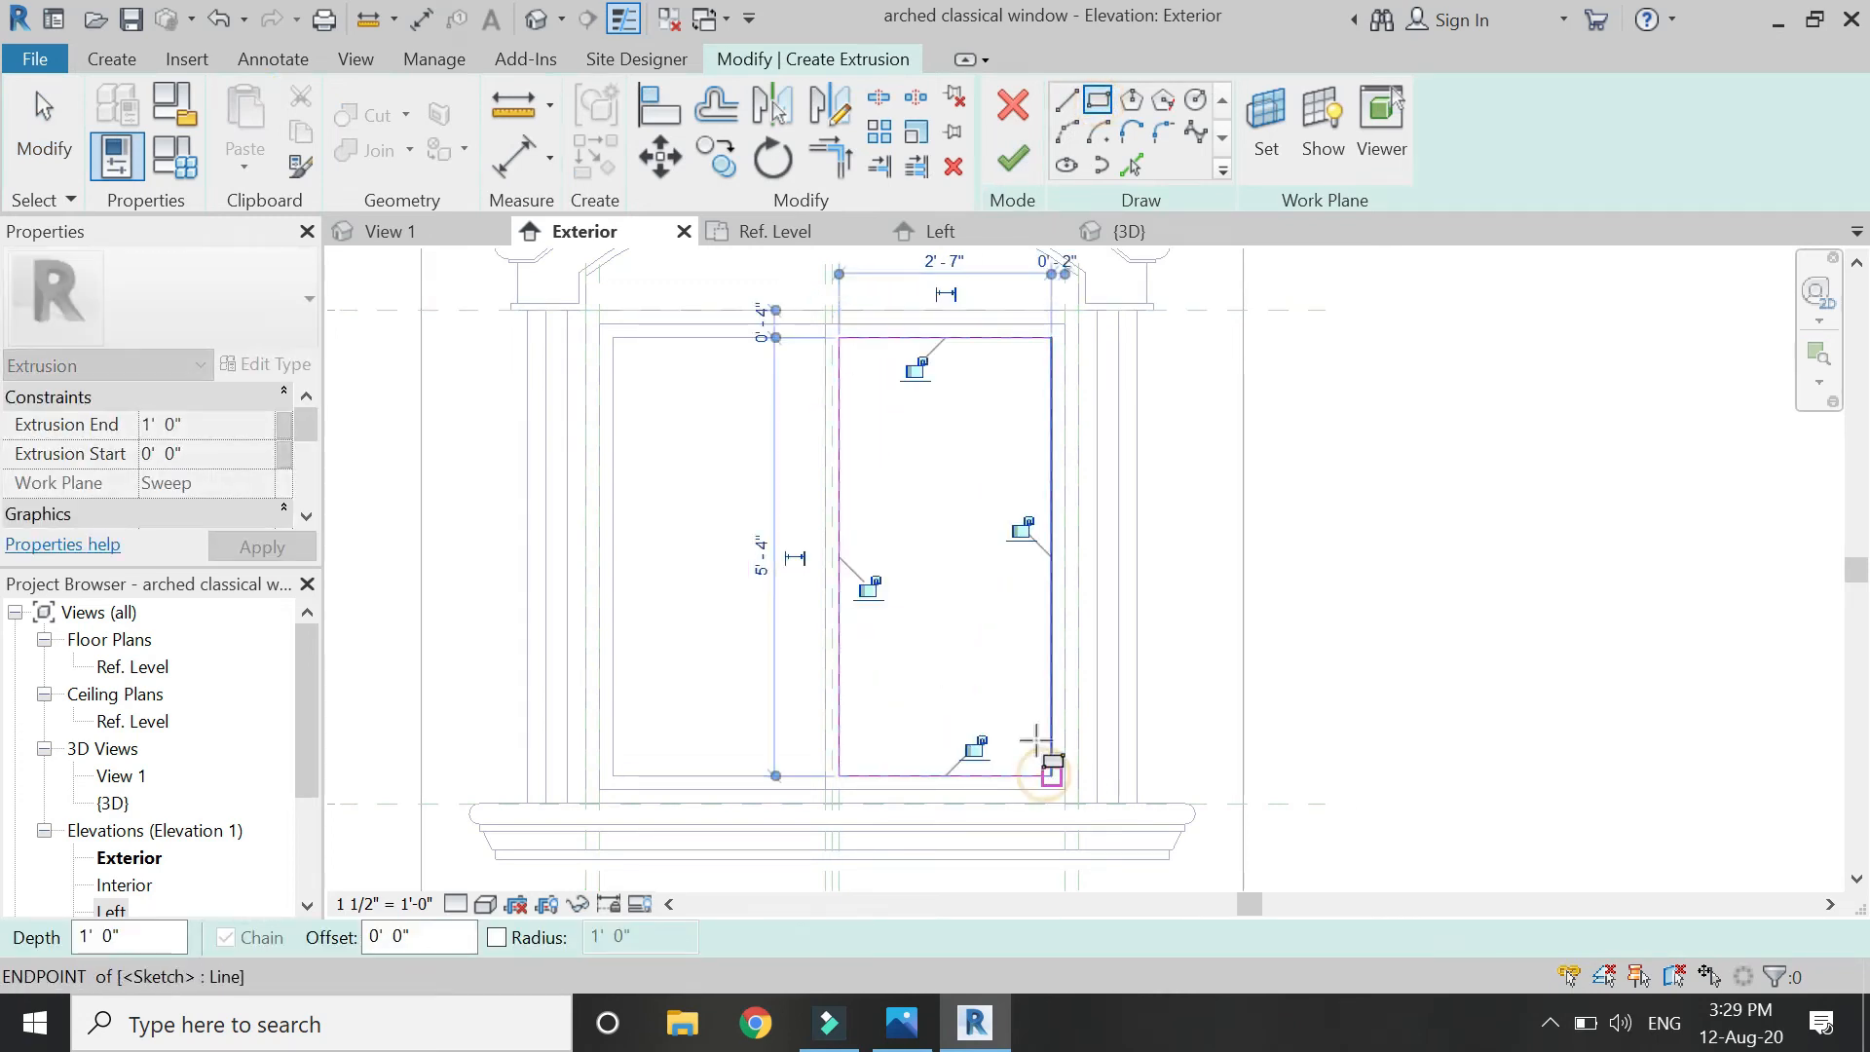
left_click(1020, 527)
left_click(973, 746)
key("Escape")
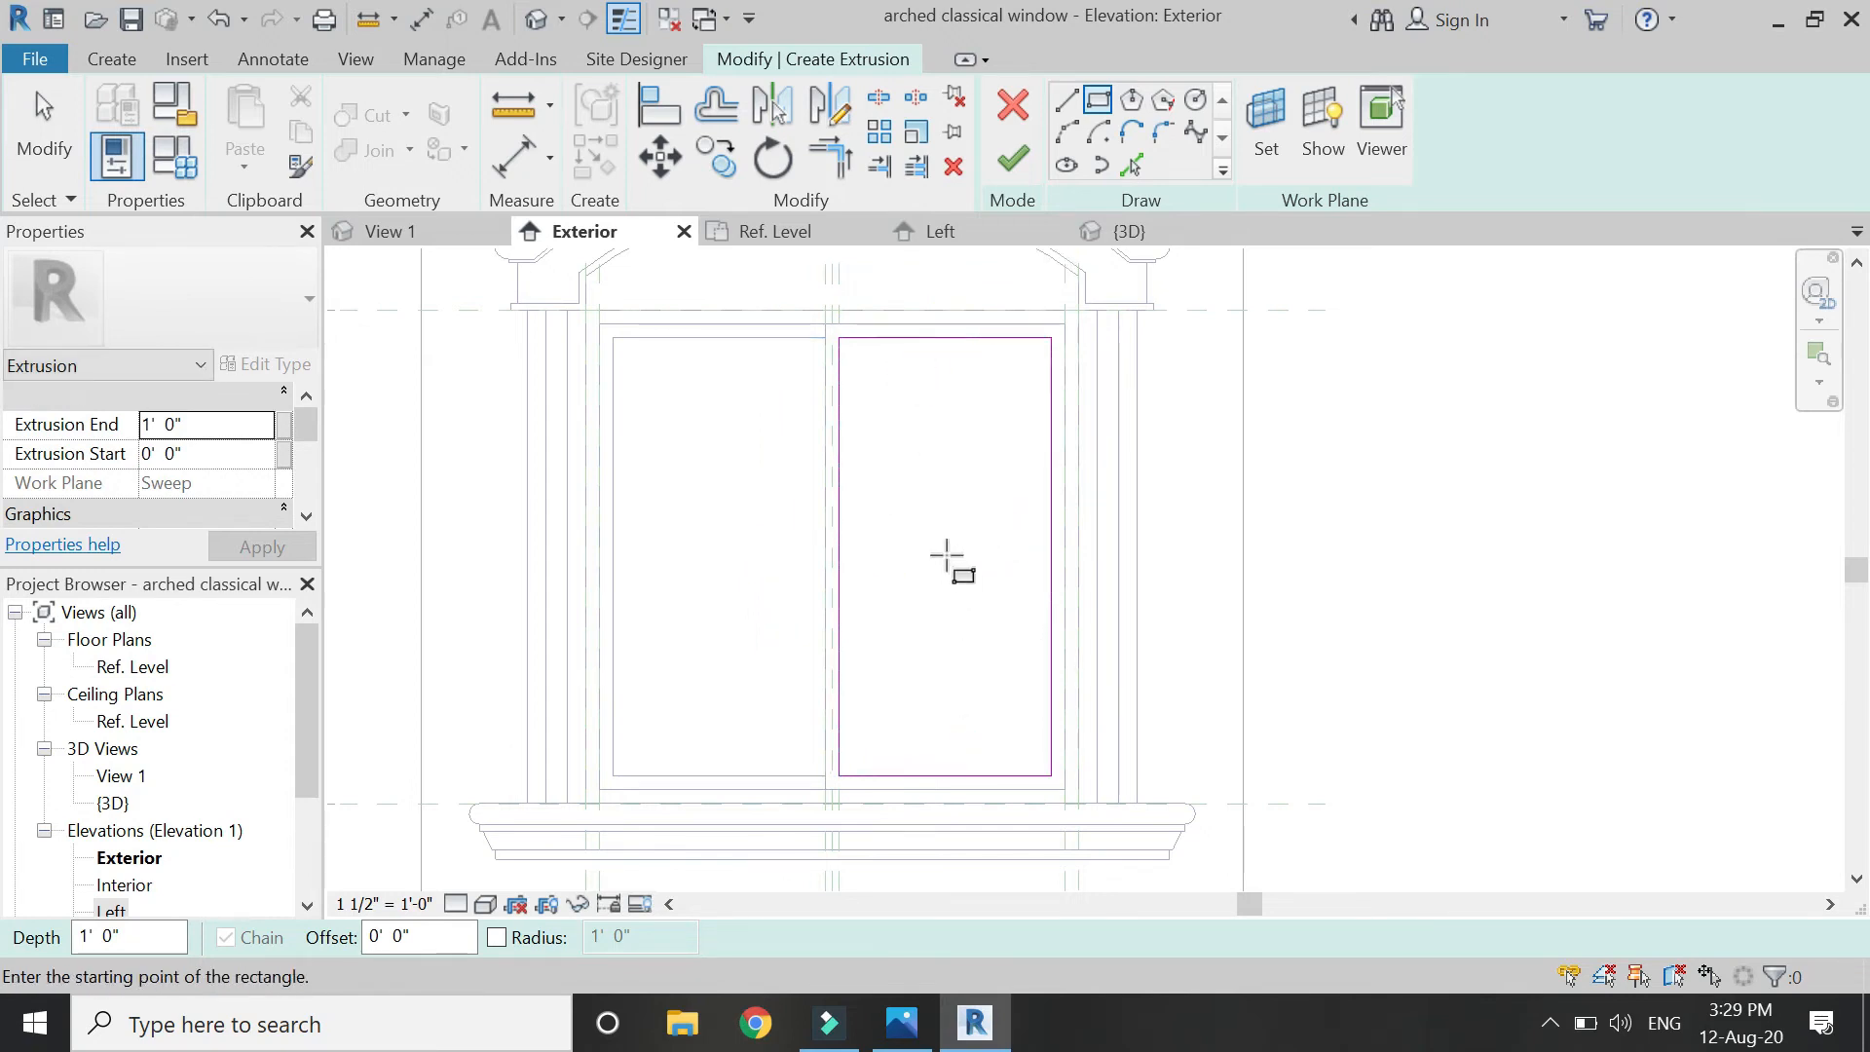
key("Escape")
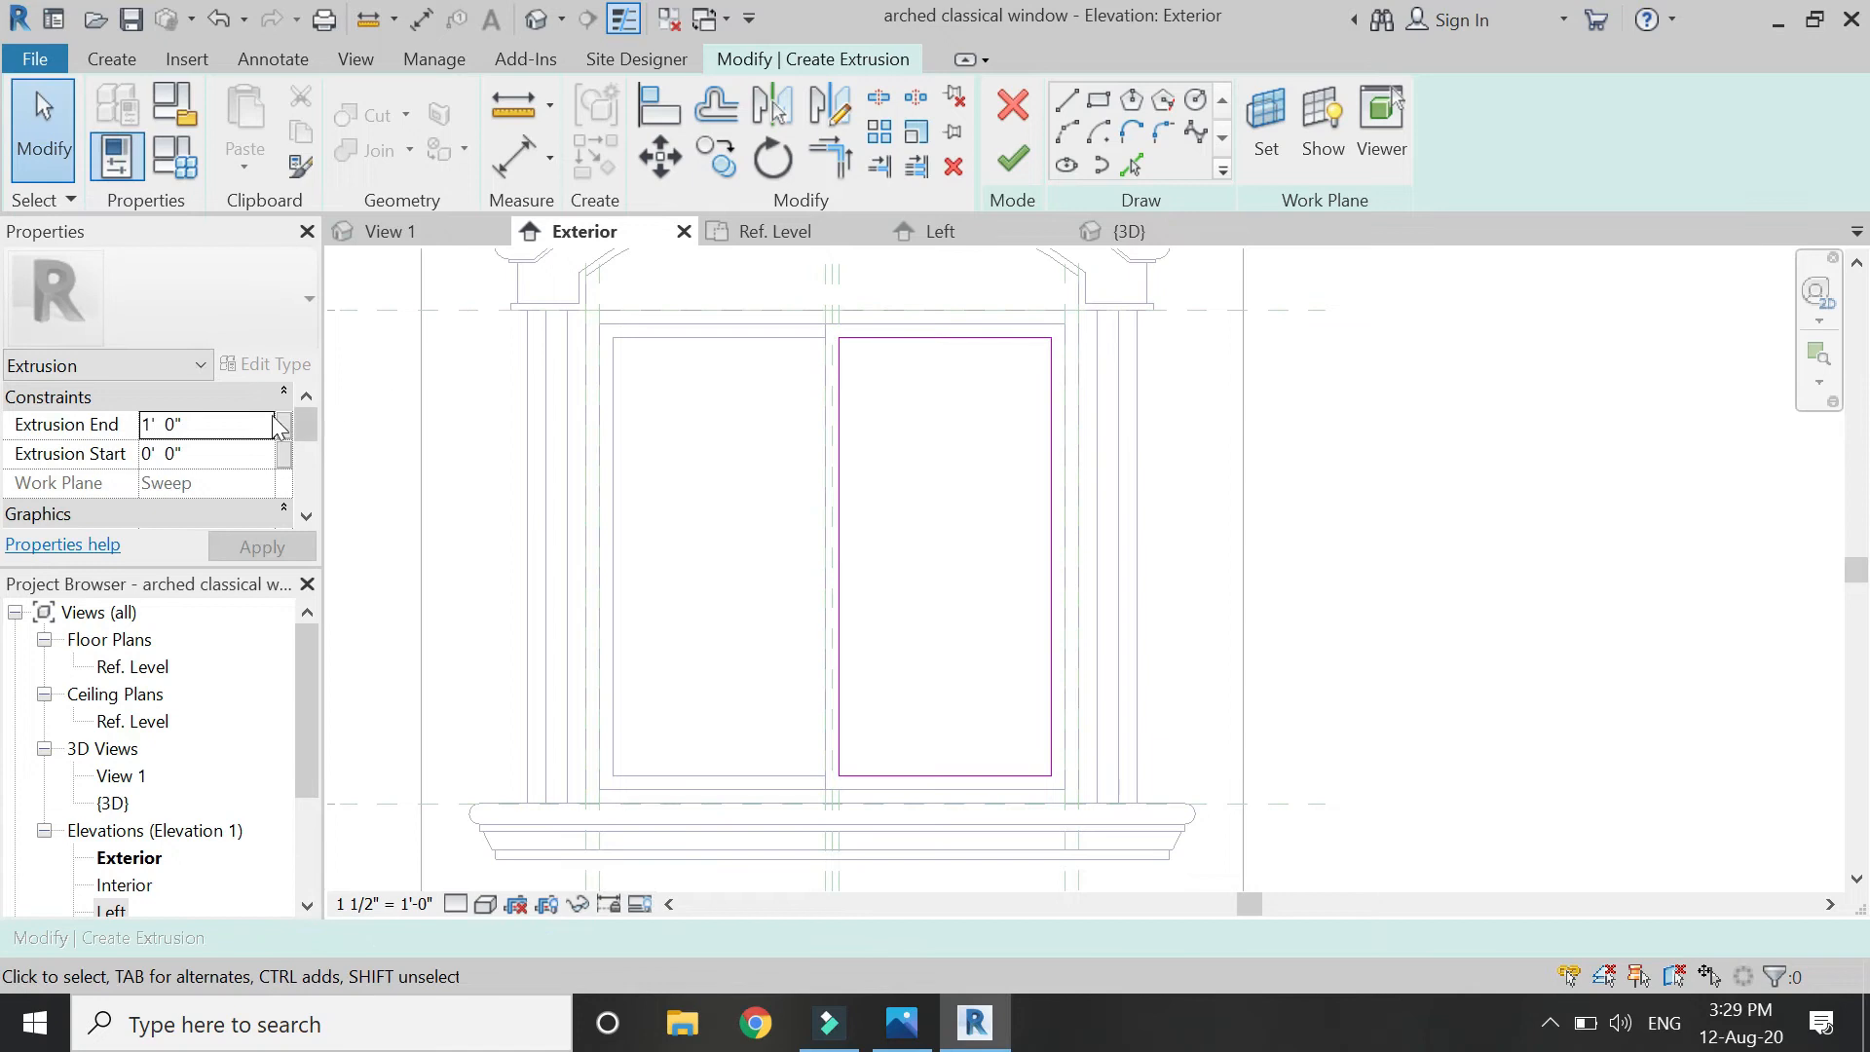
Enter an end depth of 1, finish the extrusion, and drag it to about 2" deep in plan.
left_click(238, 429)
type("1")
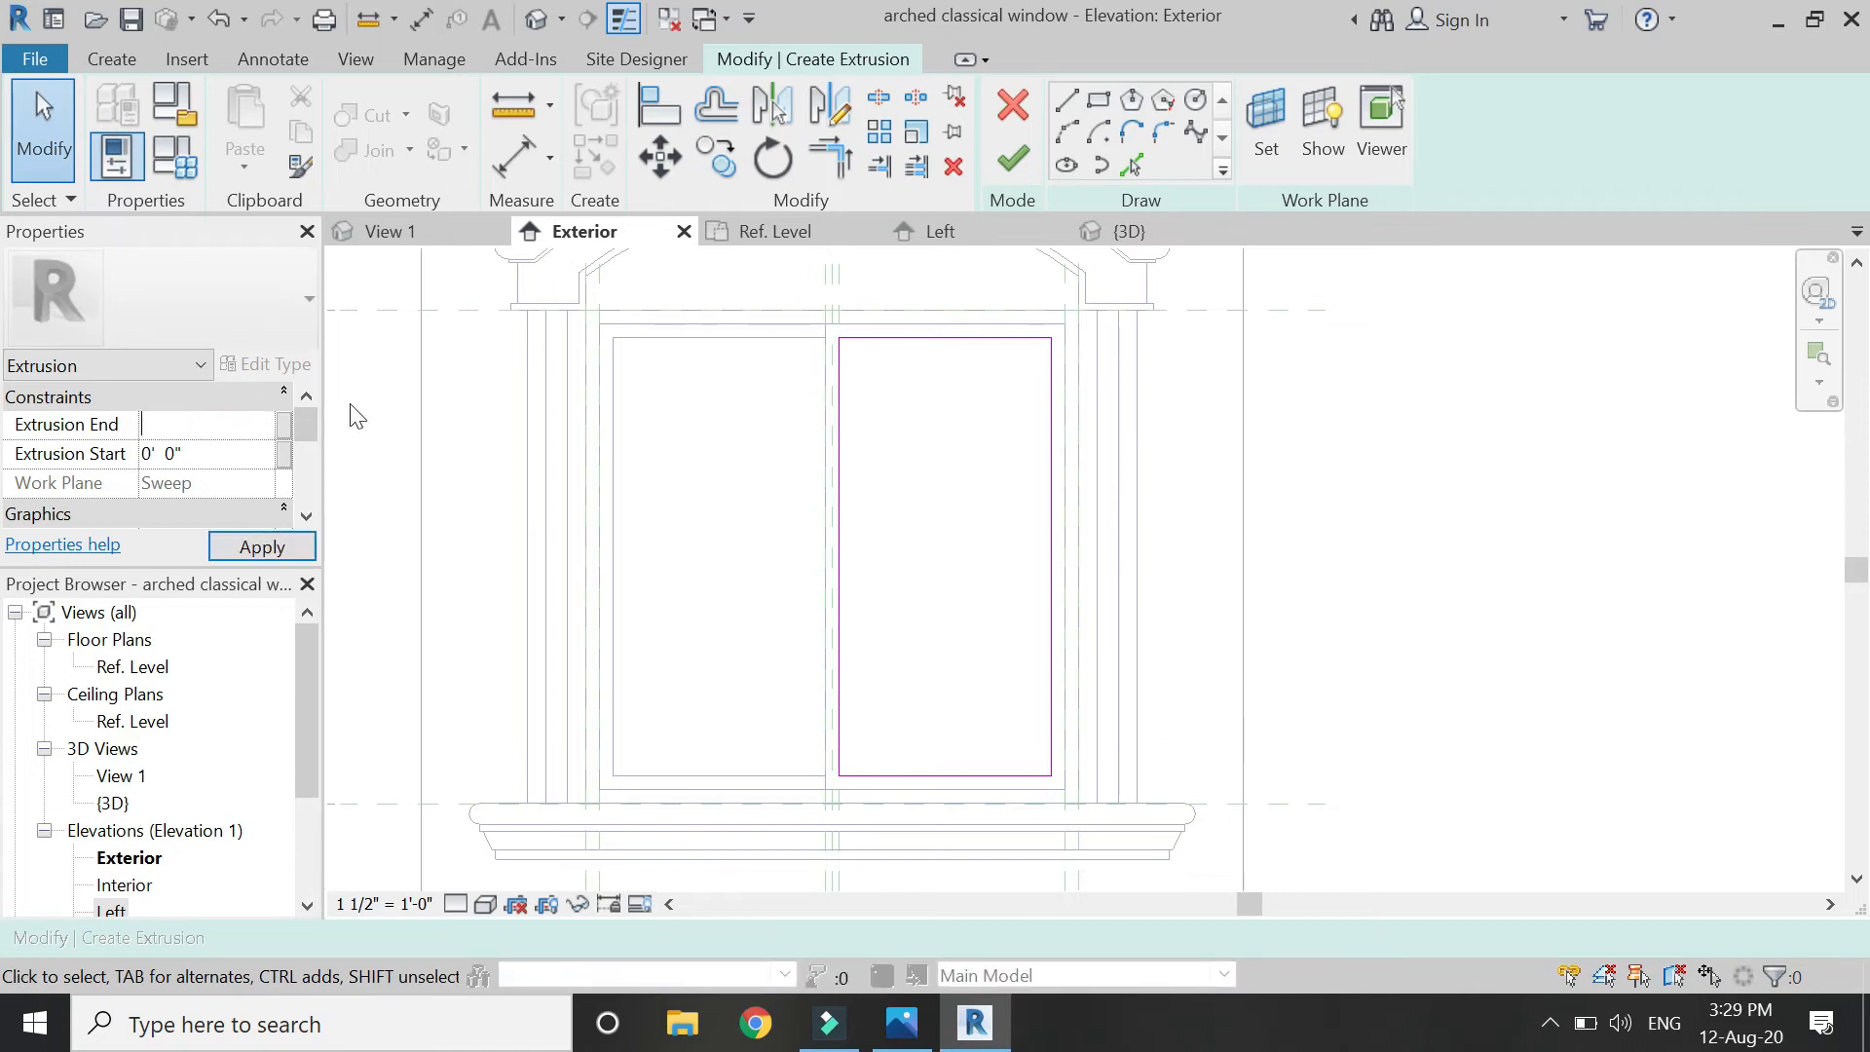
left_click(1017, 163)
key("Return")
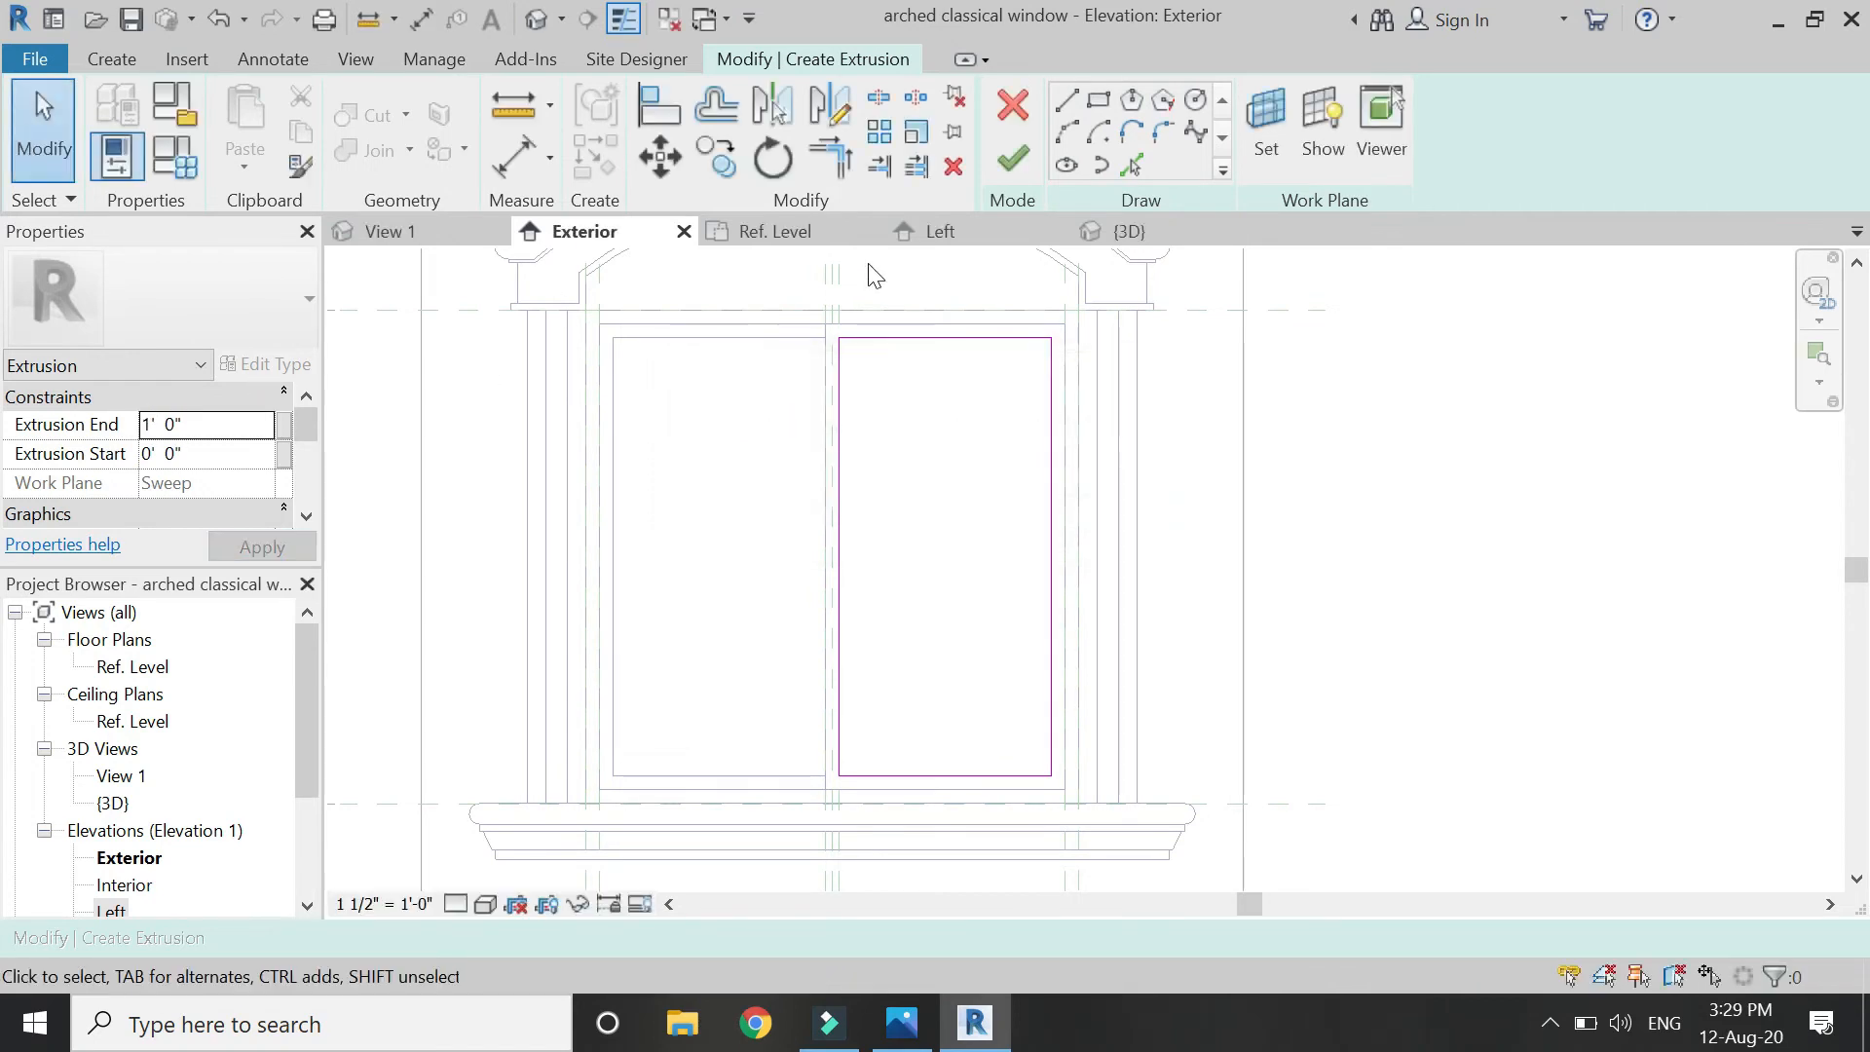
left_click(1015, 161)
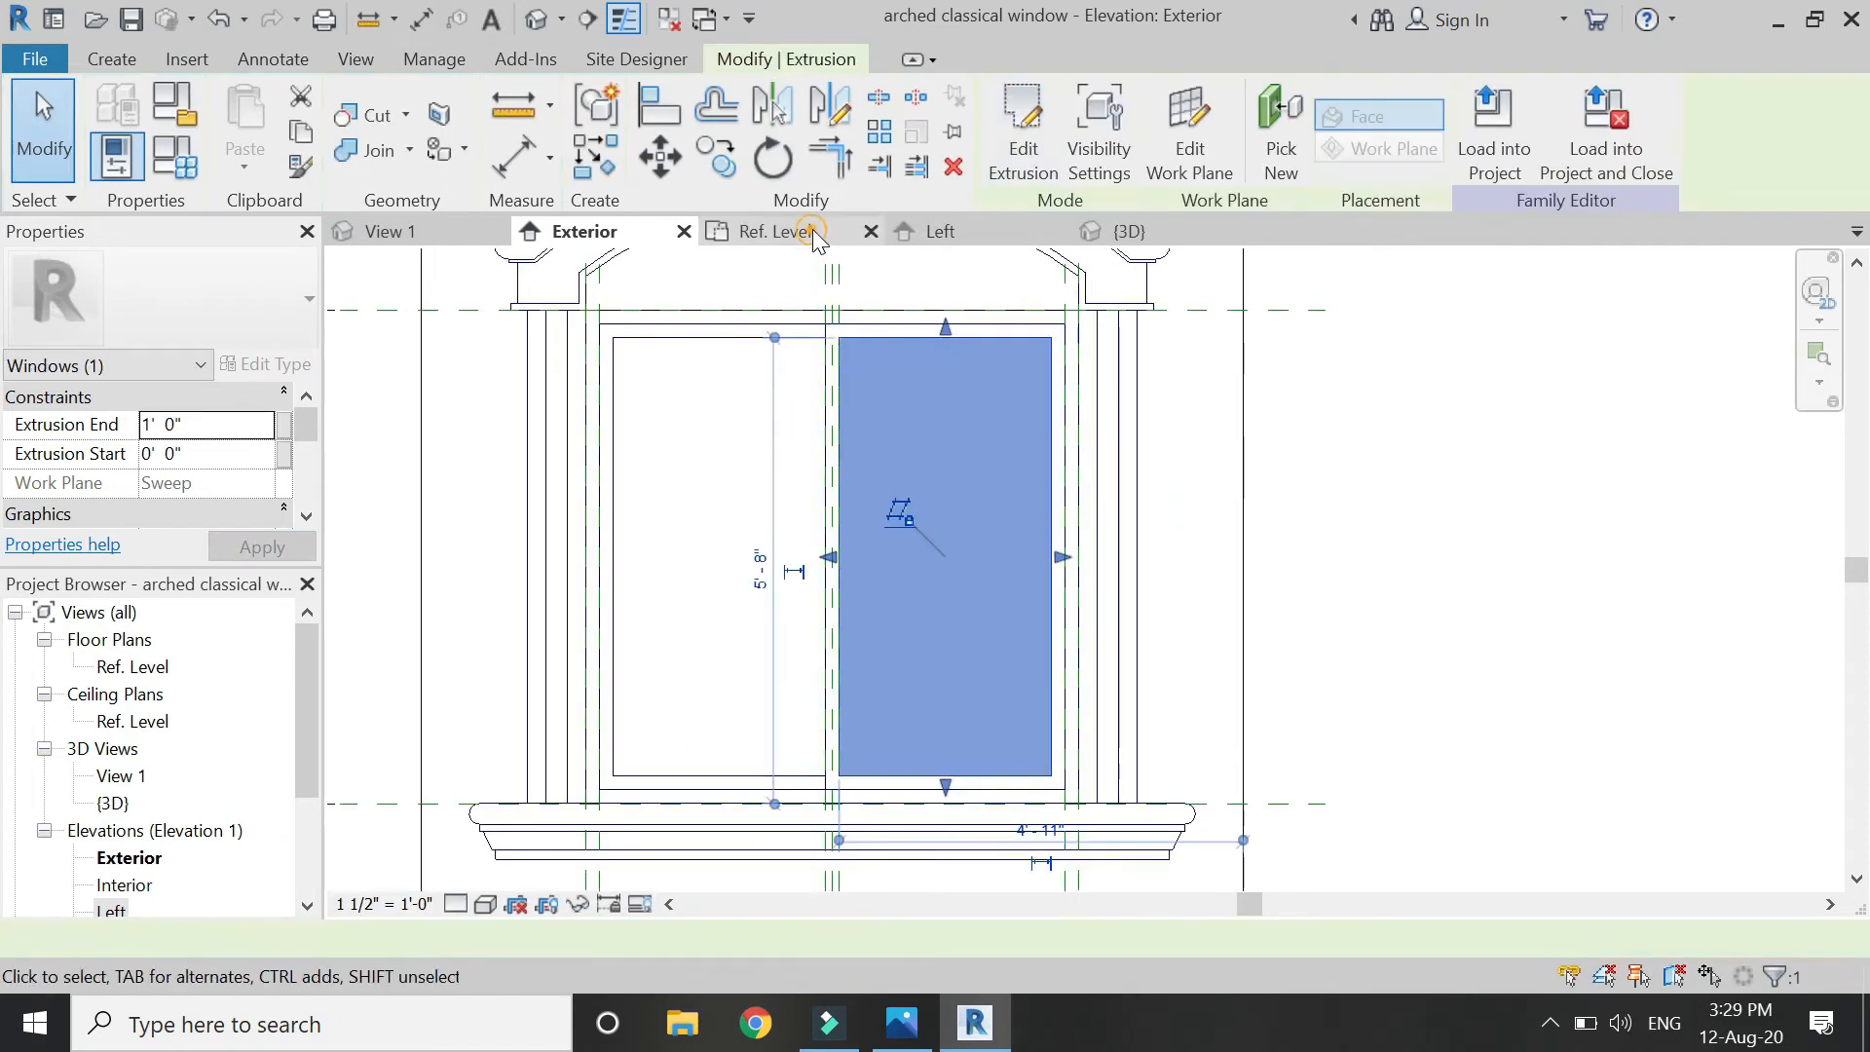
left_click(812, 232)
left_click_drag(696, 365, 741, 672)
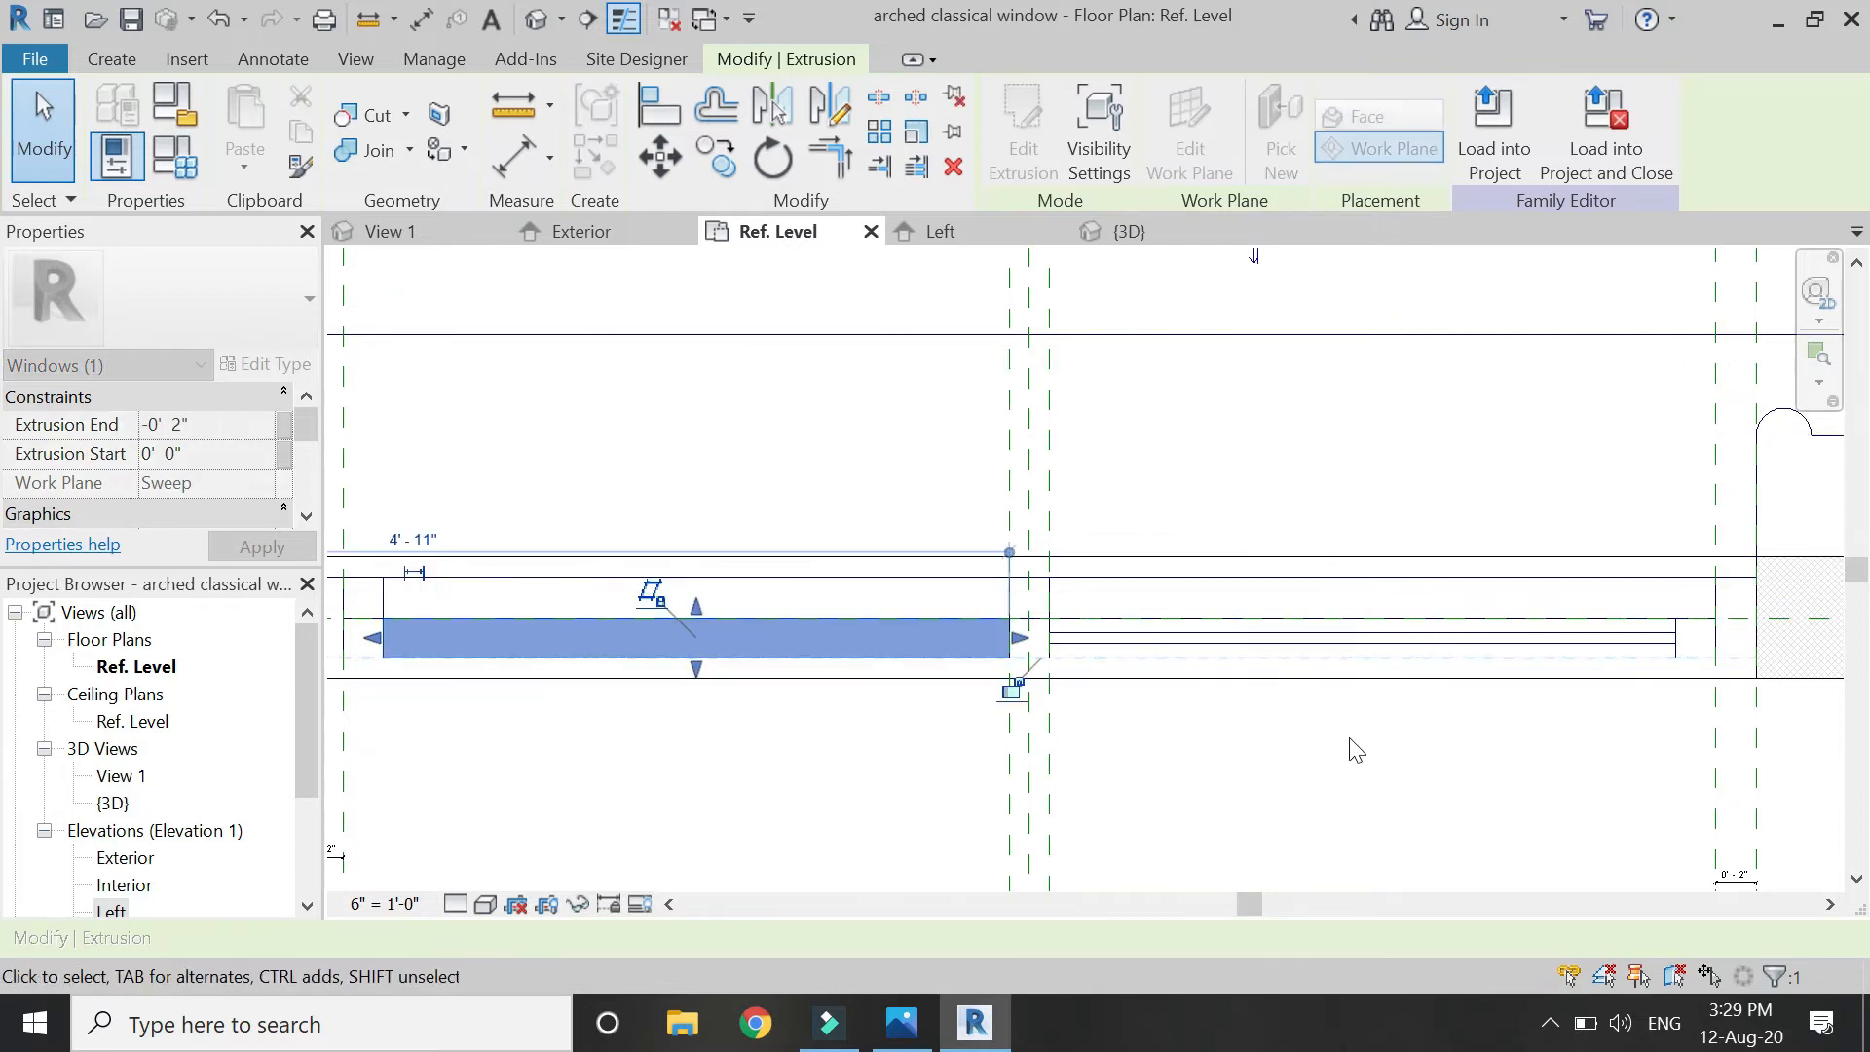
Enter -1 for the glass extrusion's start depth and apply the change.
scroll(1348, 751, "down", 1)
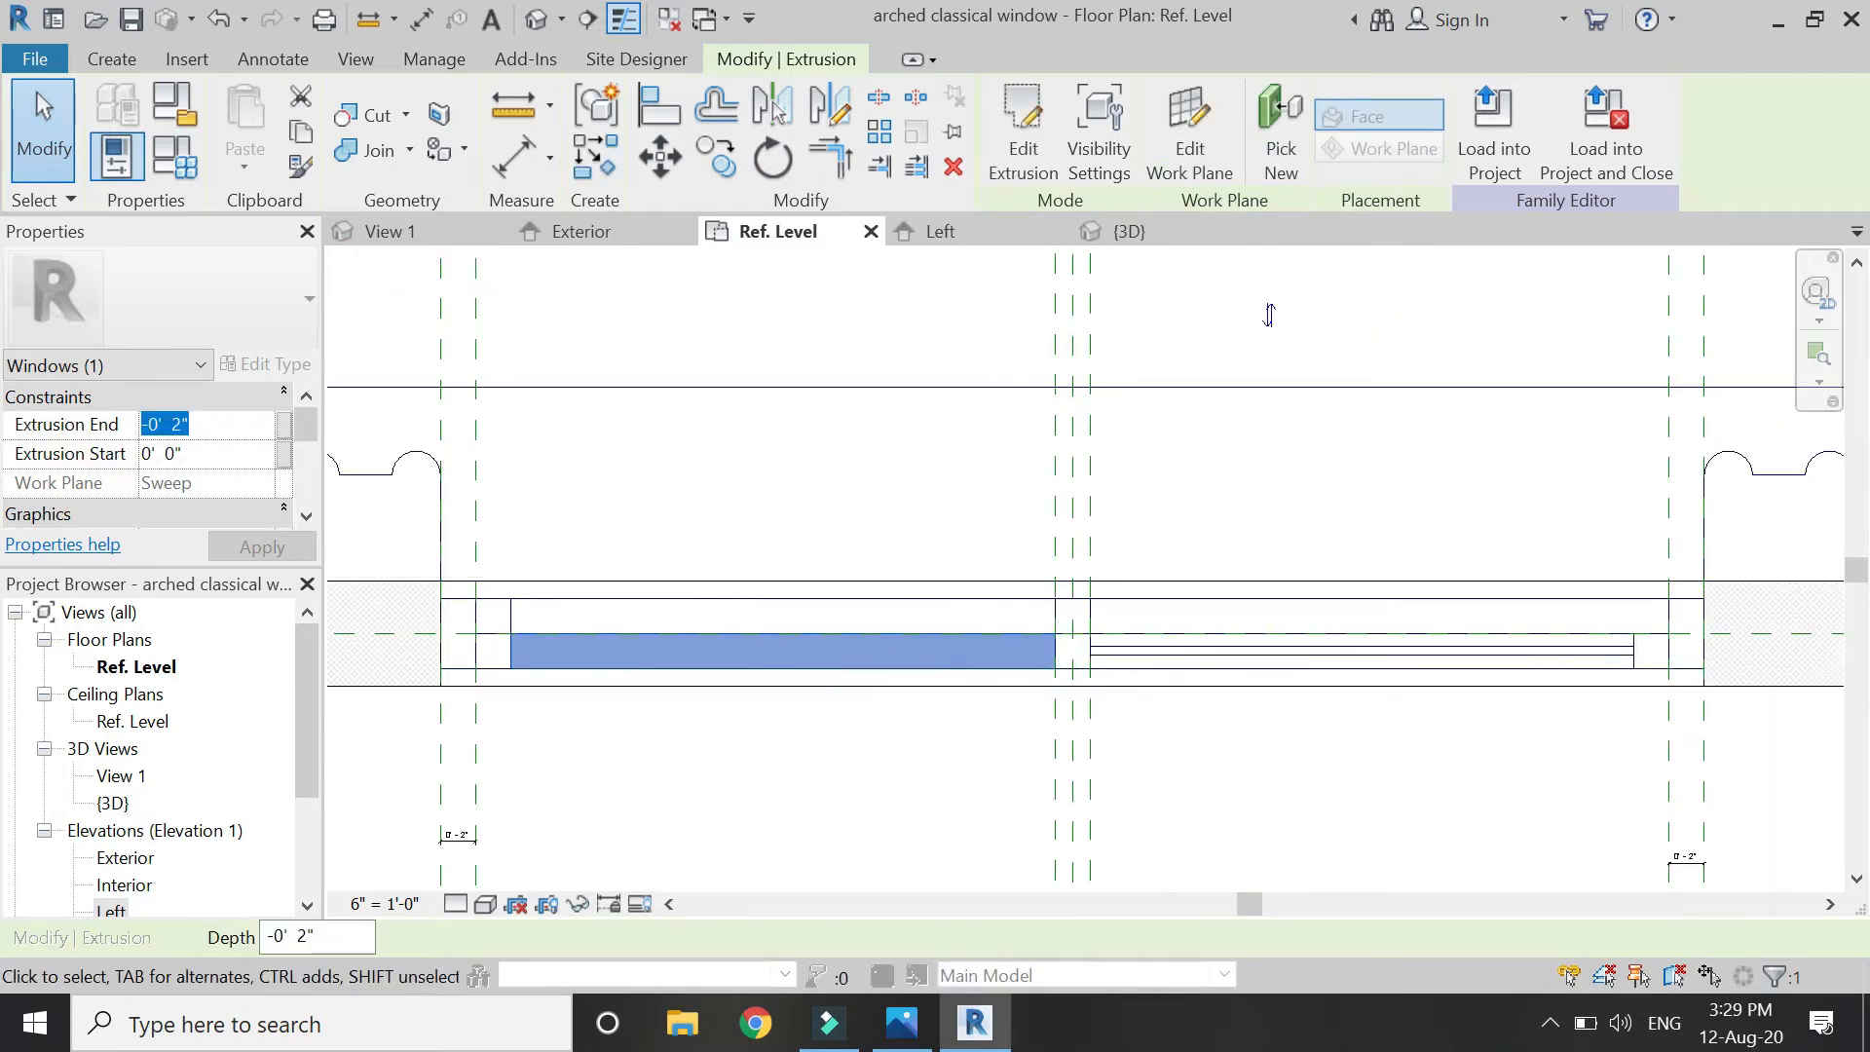
type("-1")
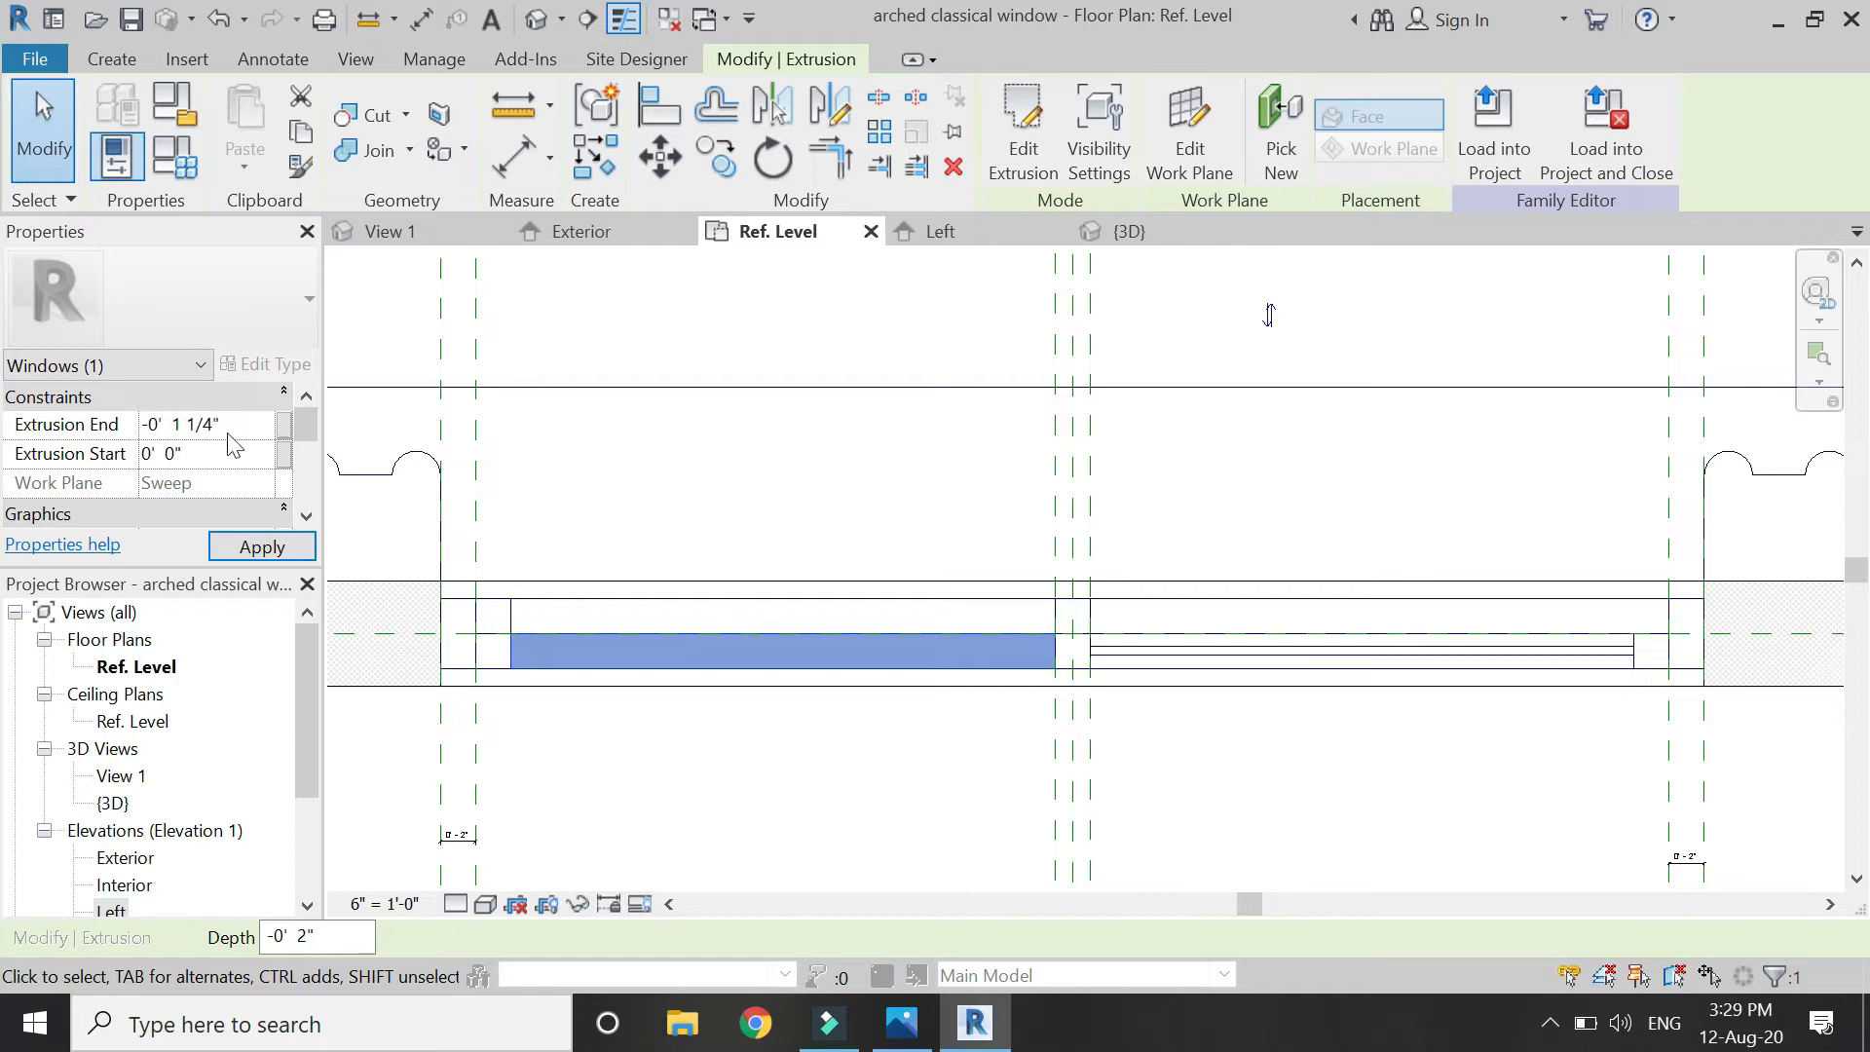
left_click(216, 457)
left_click(285, 542)
left_click(691, 460)
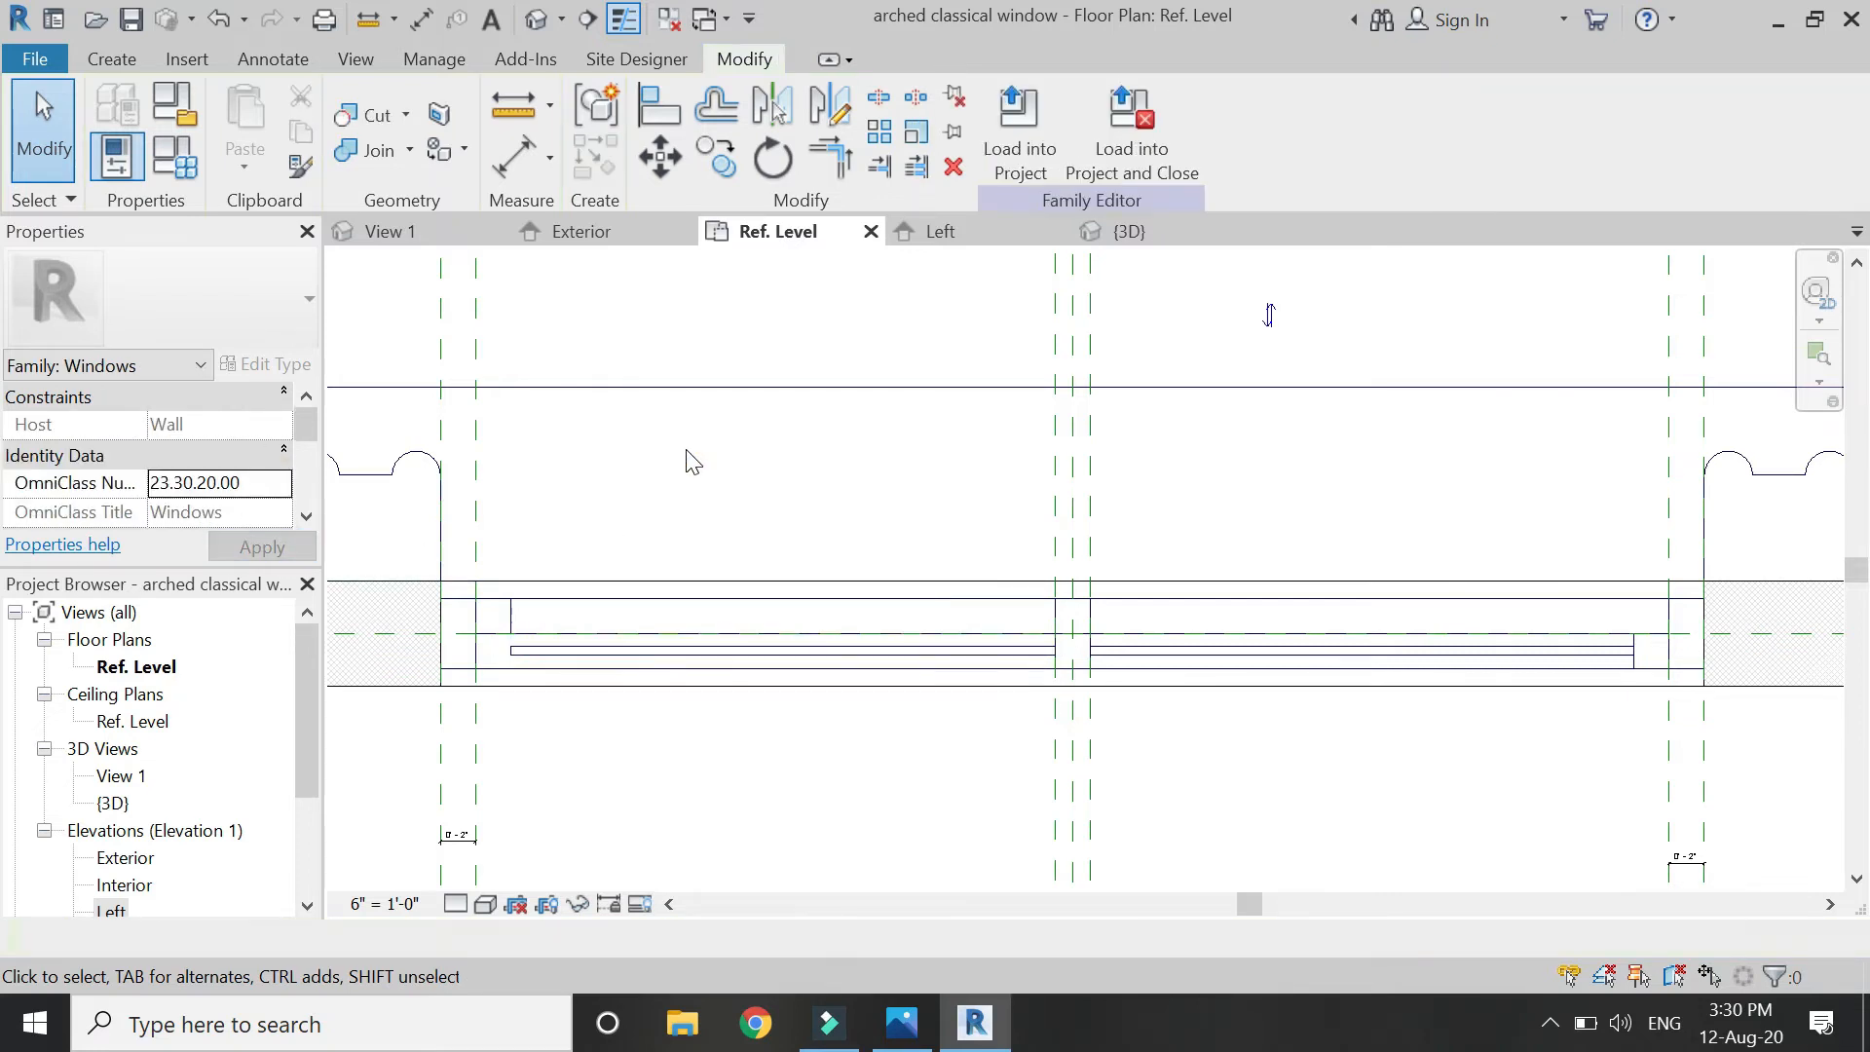
Make the right glass pane a thin 1/2" extrusion, from 0' 0 3/4" to 0' 1 1/4".
left_click(784, 650)
scroll(780, 649, "up", 1)
left_click_drag(786, 592, 786, 587)
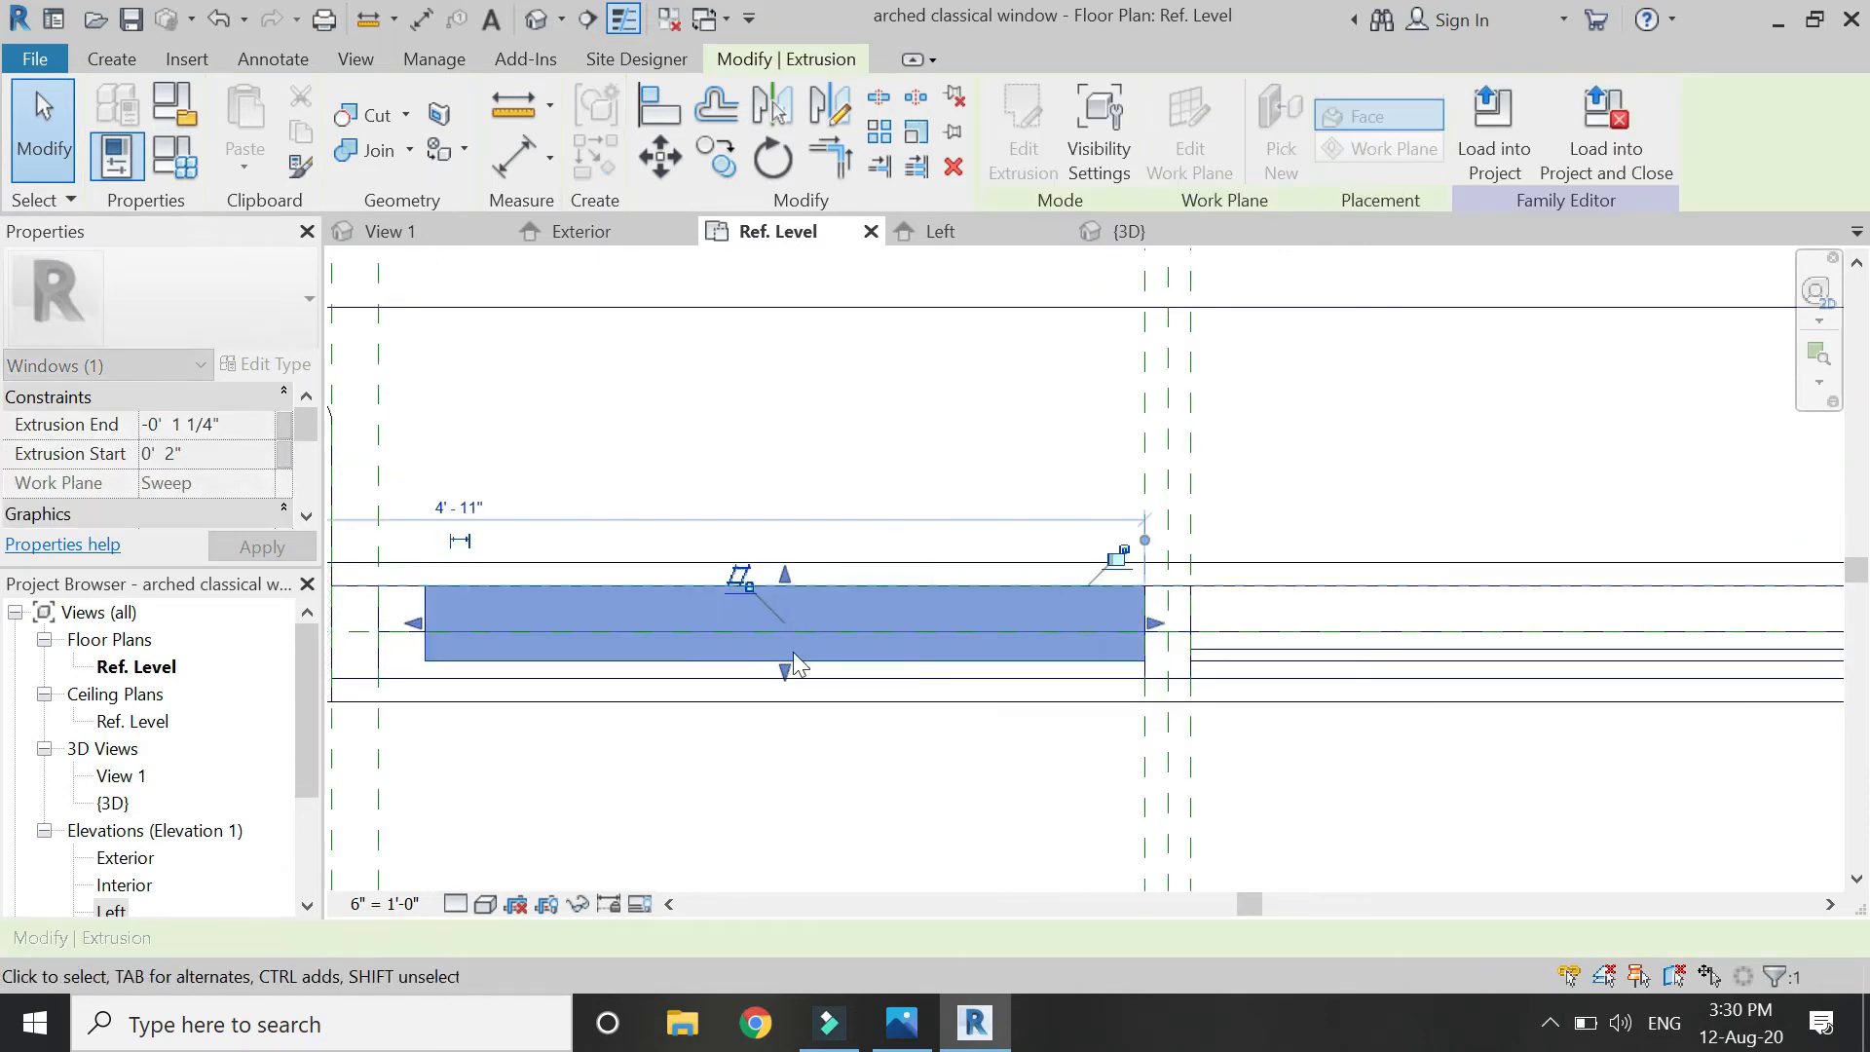
left_click_drag(787, 671, 785, 632)
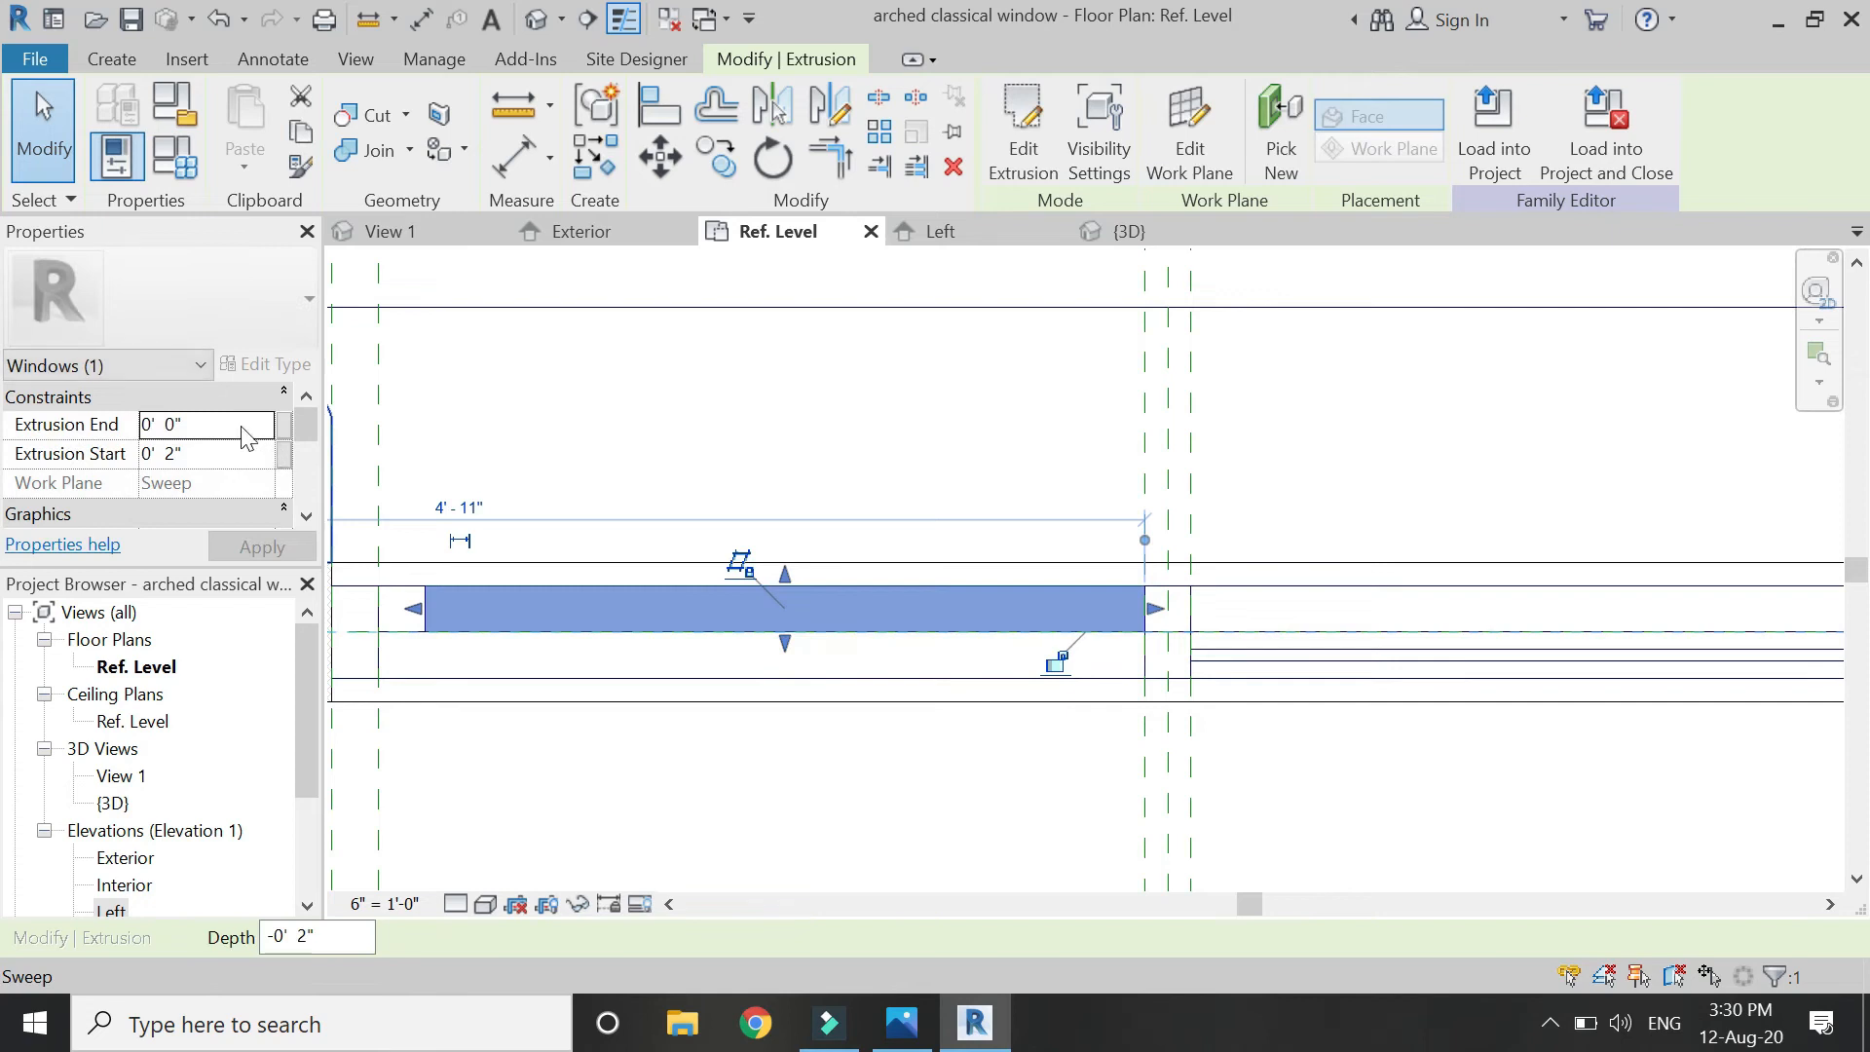
left_click(239, 424)
type("1.")
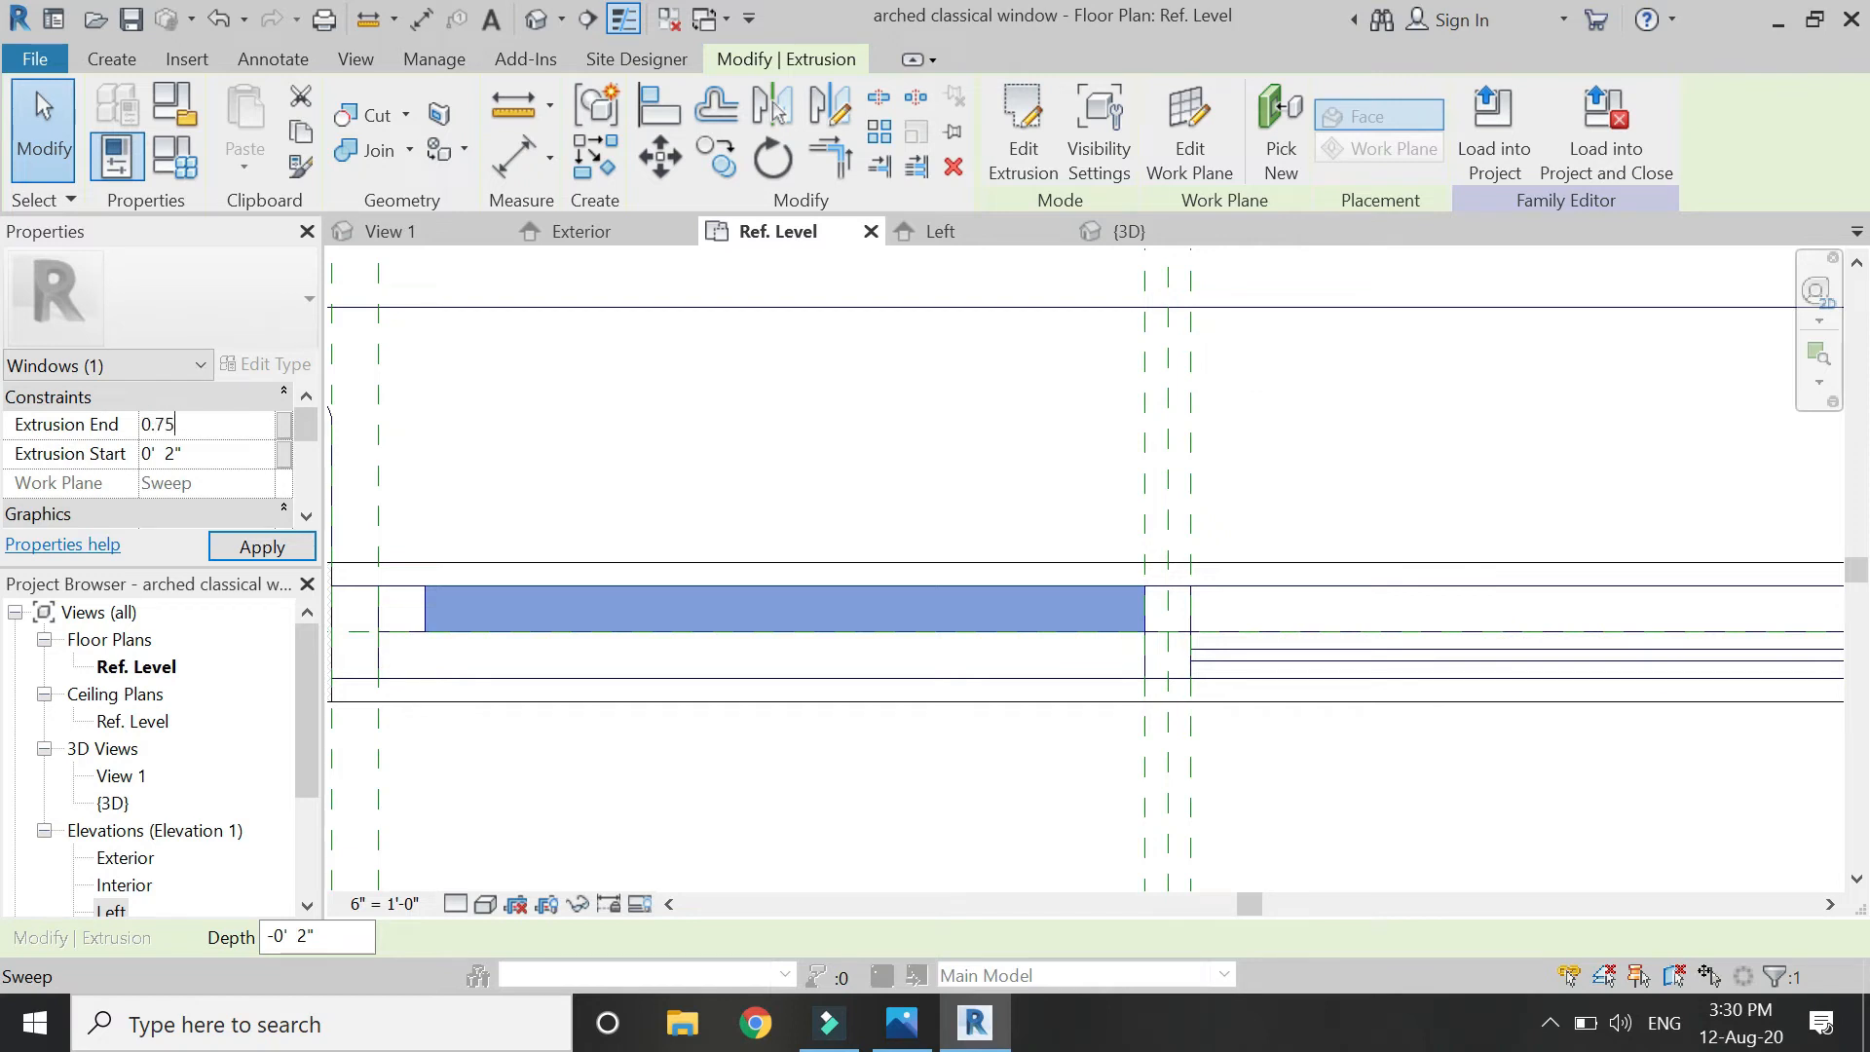
key("Return")
left_click(218, 456)
left_click(263, 548)
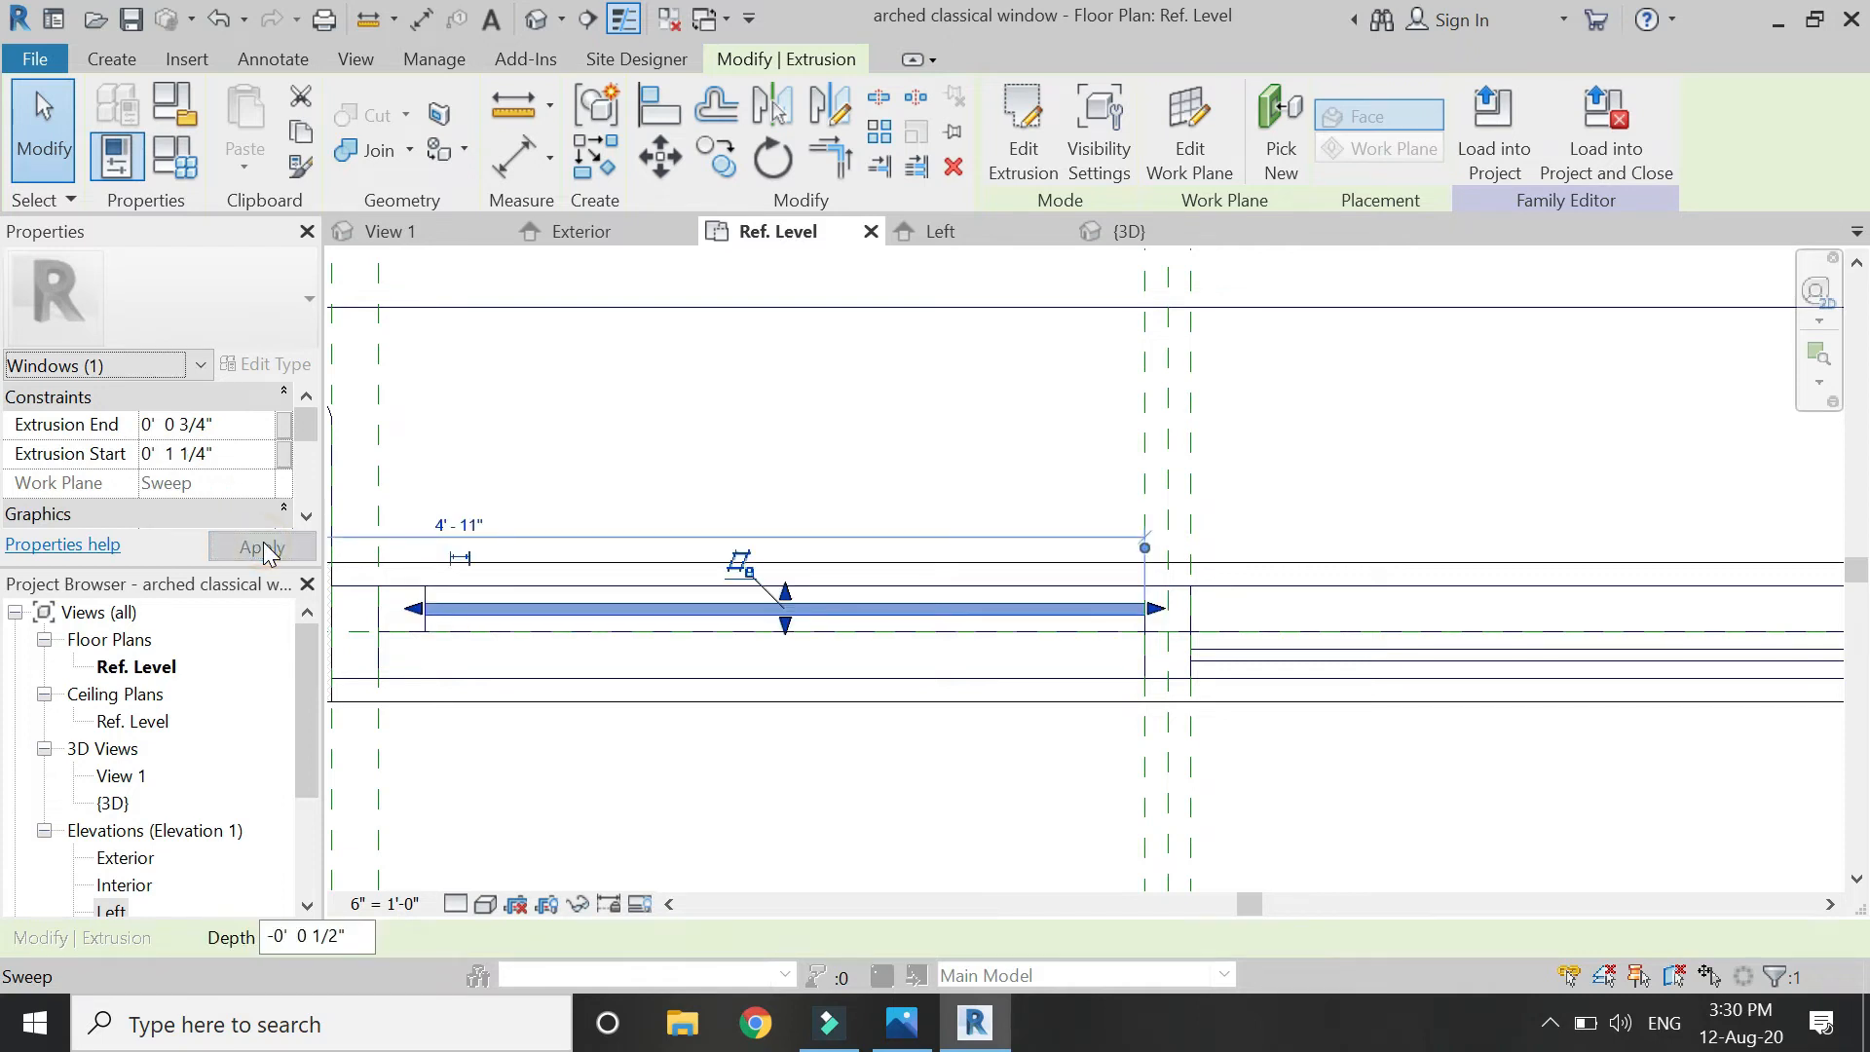
left_click(874, 414)
Select the left glass pane extrusion in the Ref. Level plan.
scroll(971, 646, "down", 1)
scroll(806, 682, "down", 3)
scroll(769, 639, "up", 4)
left_click(771, 638)
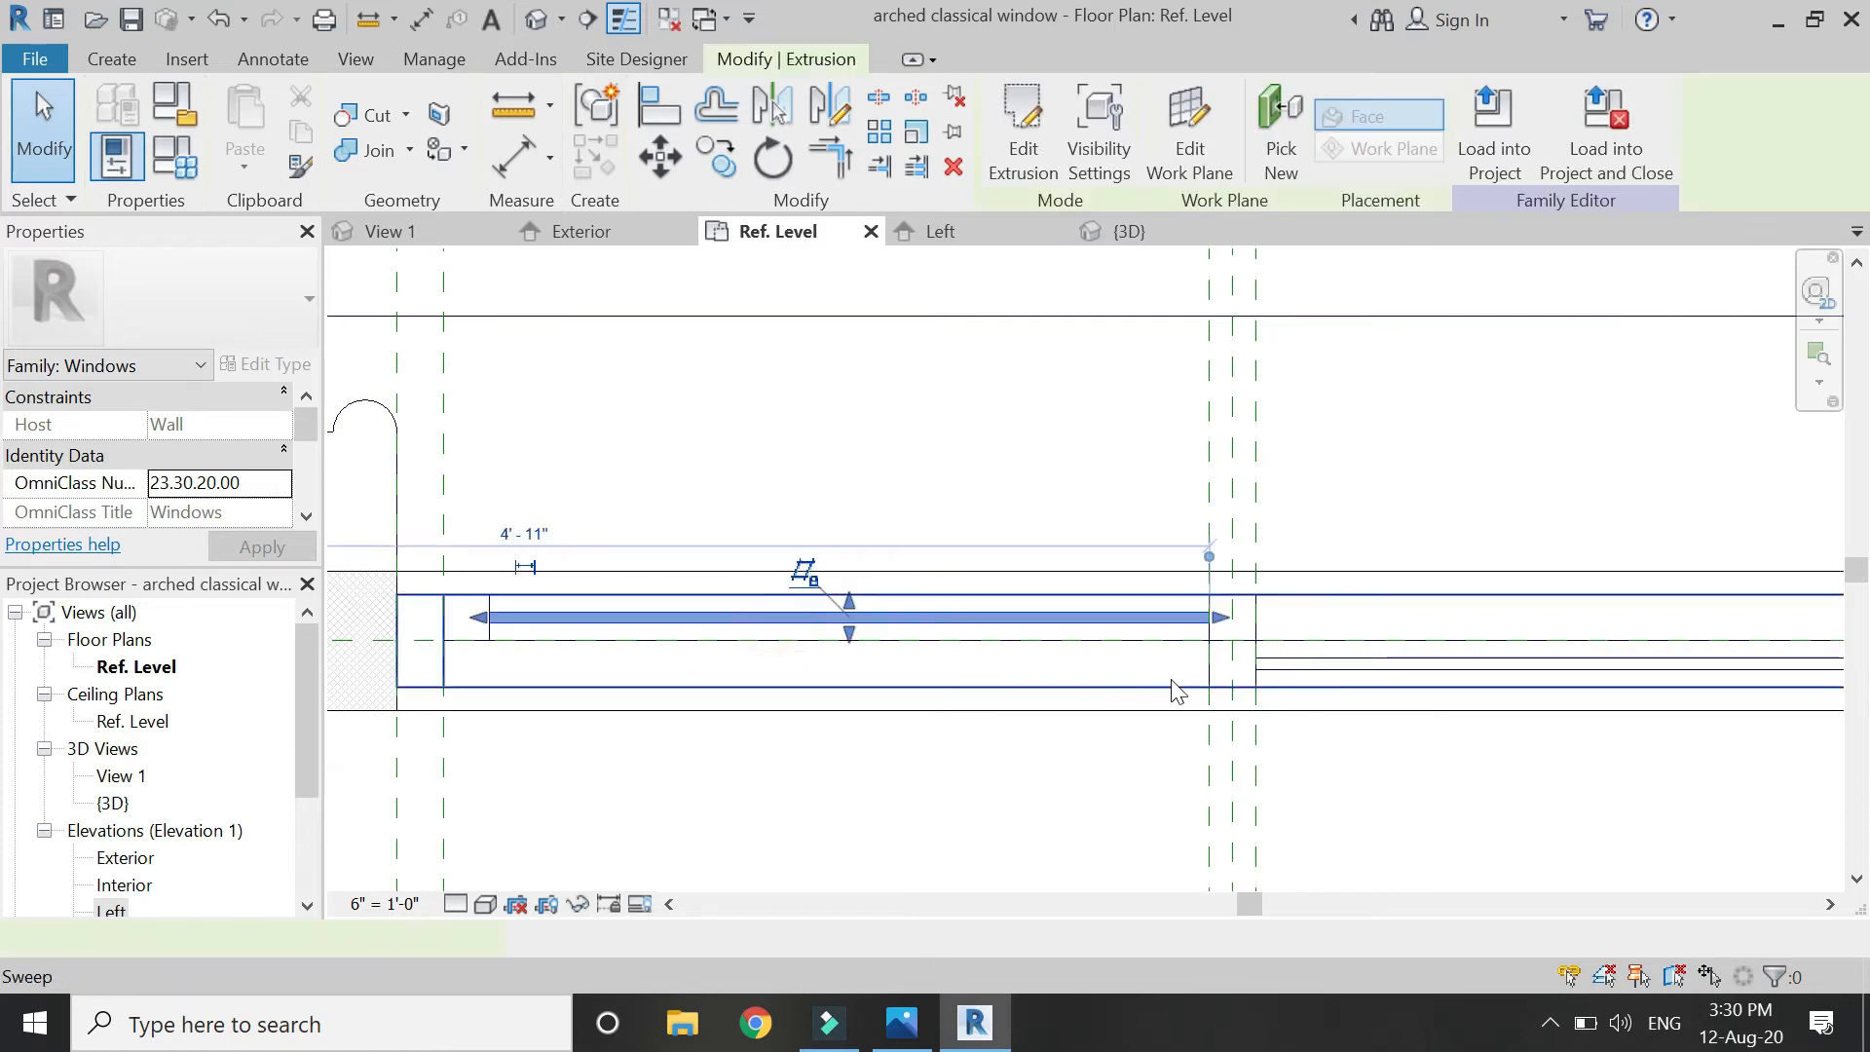
Add the right pane to the selection and link both panes' Material to a new parameter 'glass'.
left_click(1276, 664, "ctrl")
scroll(243, 477, "down", 3)
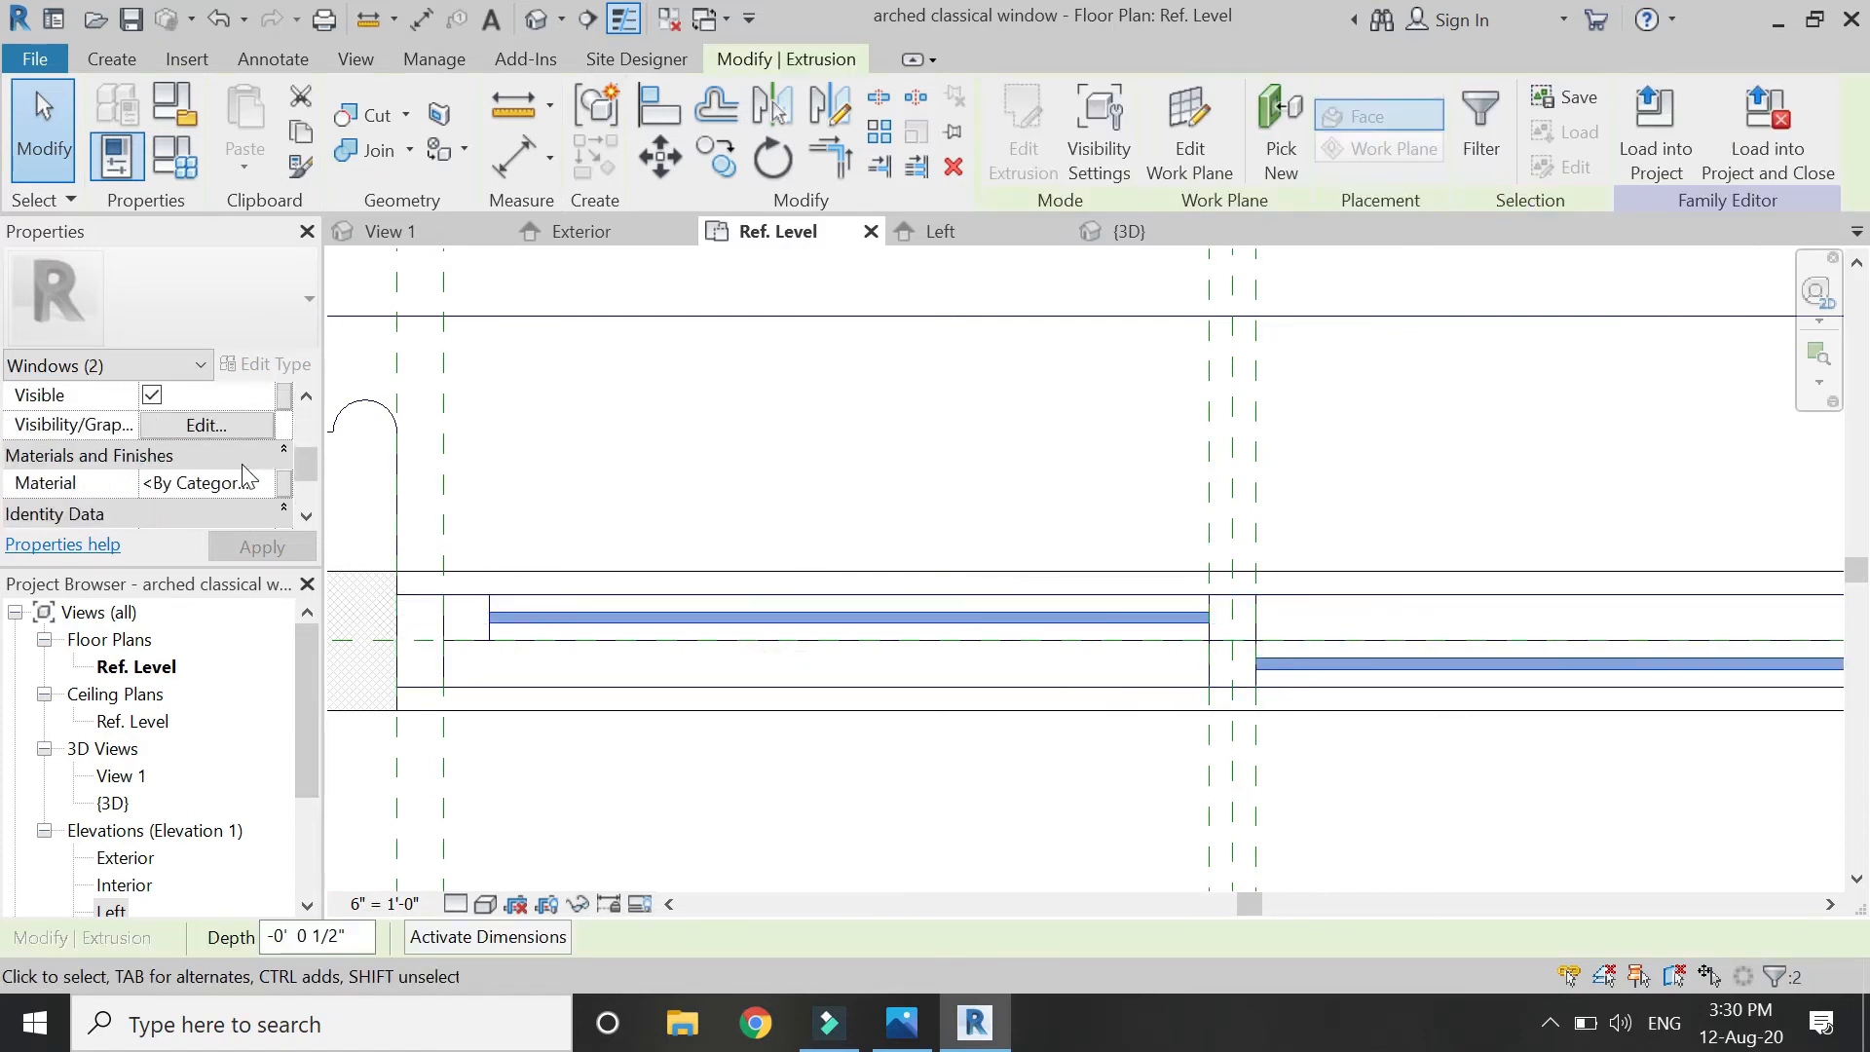
left_click(280, 484)
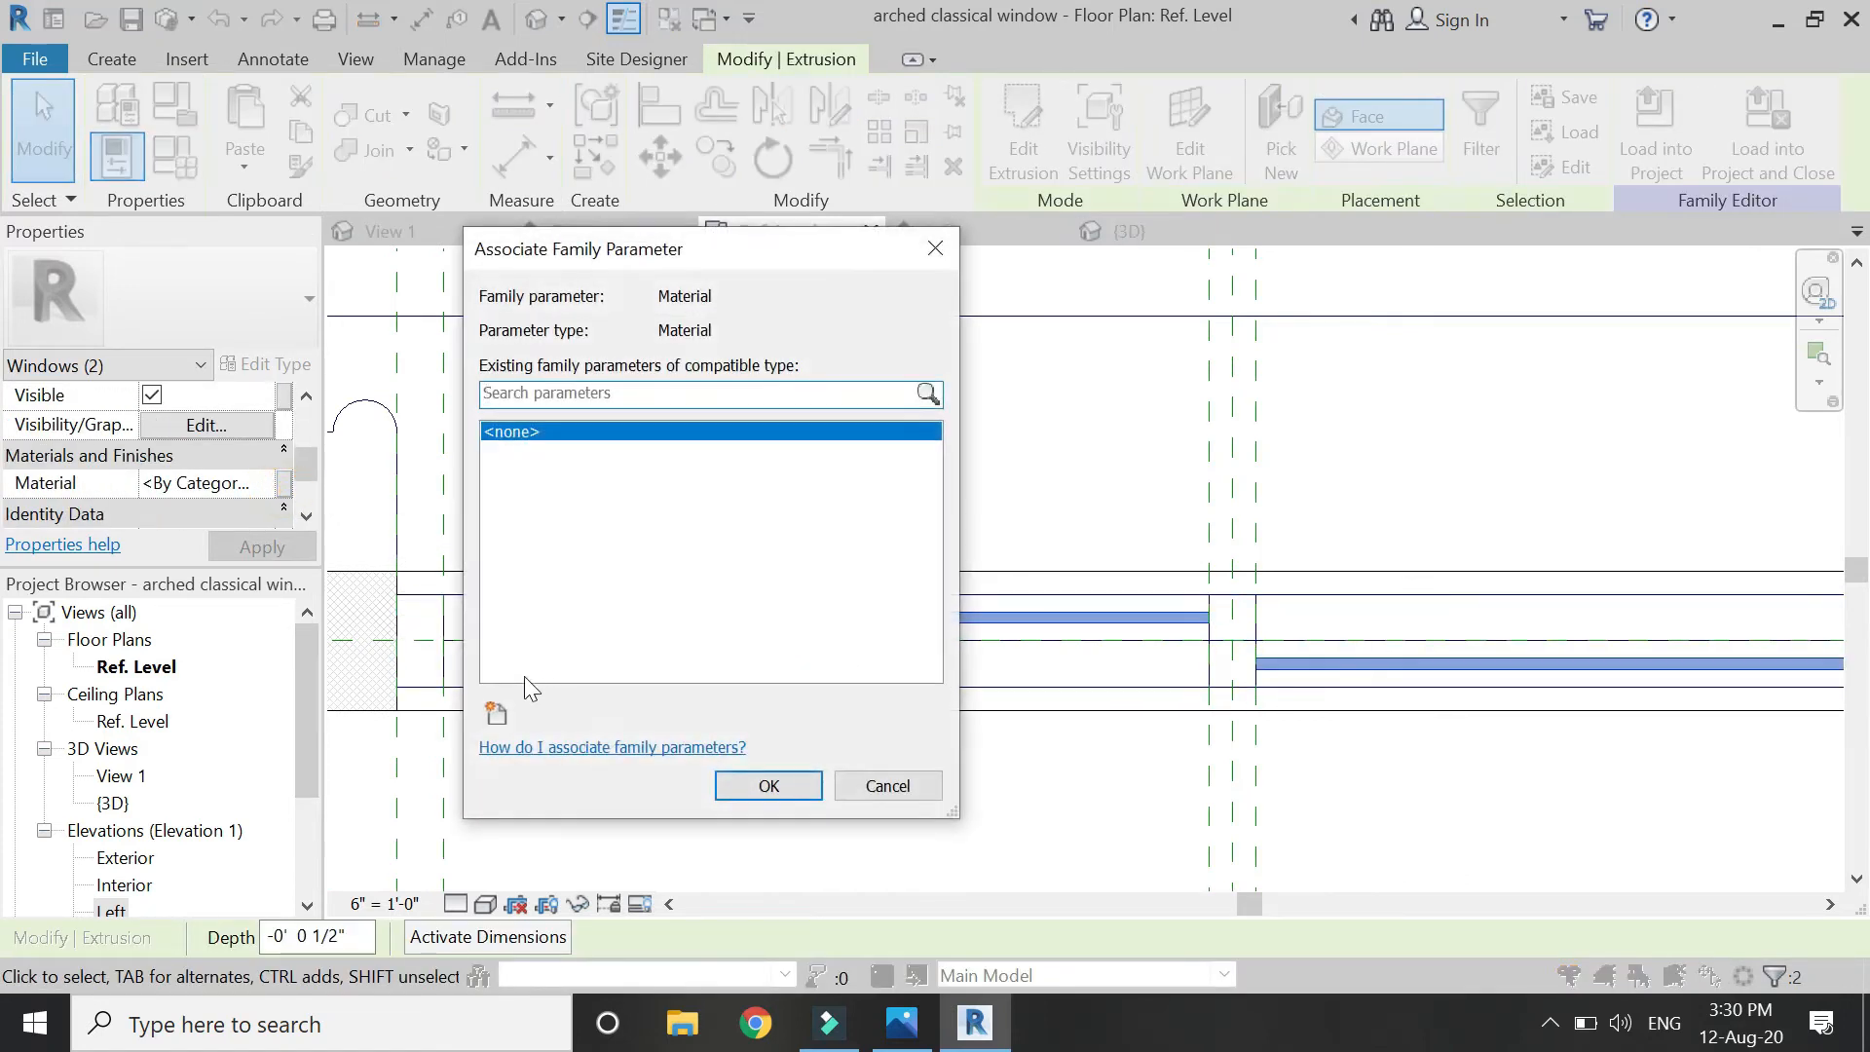
left_click(498, 713)
type("glass")
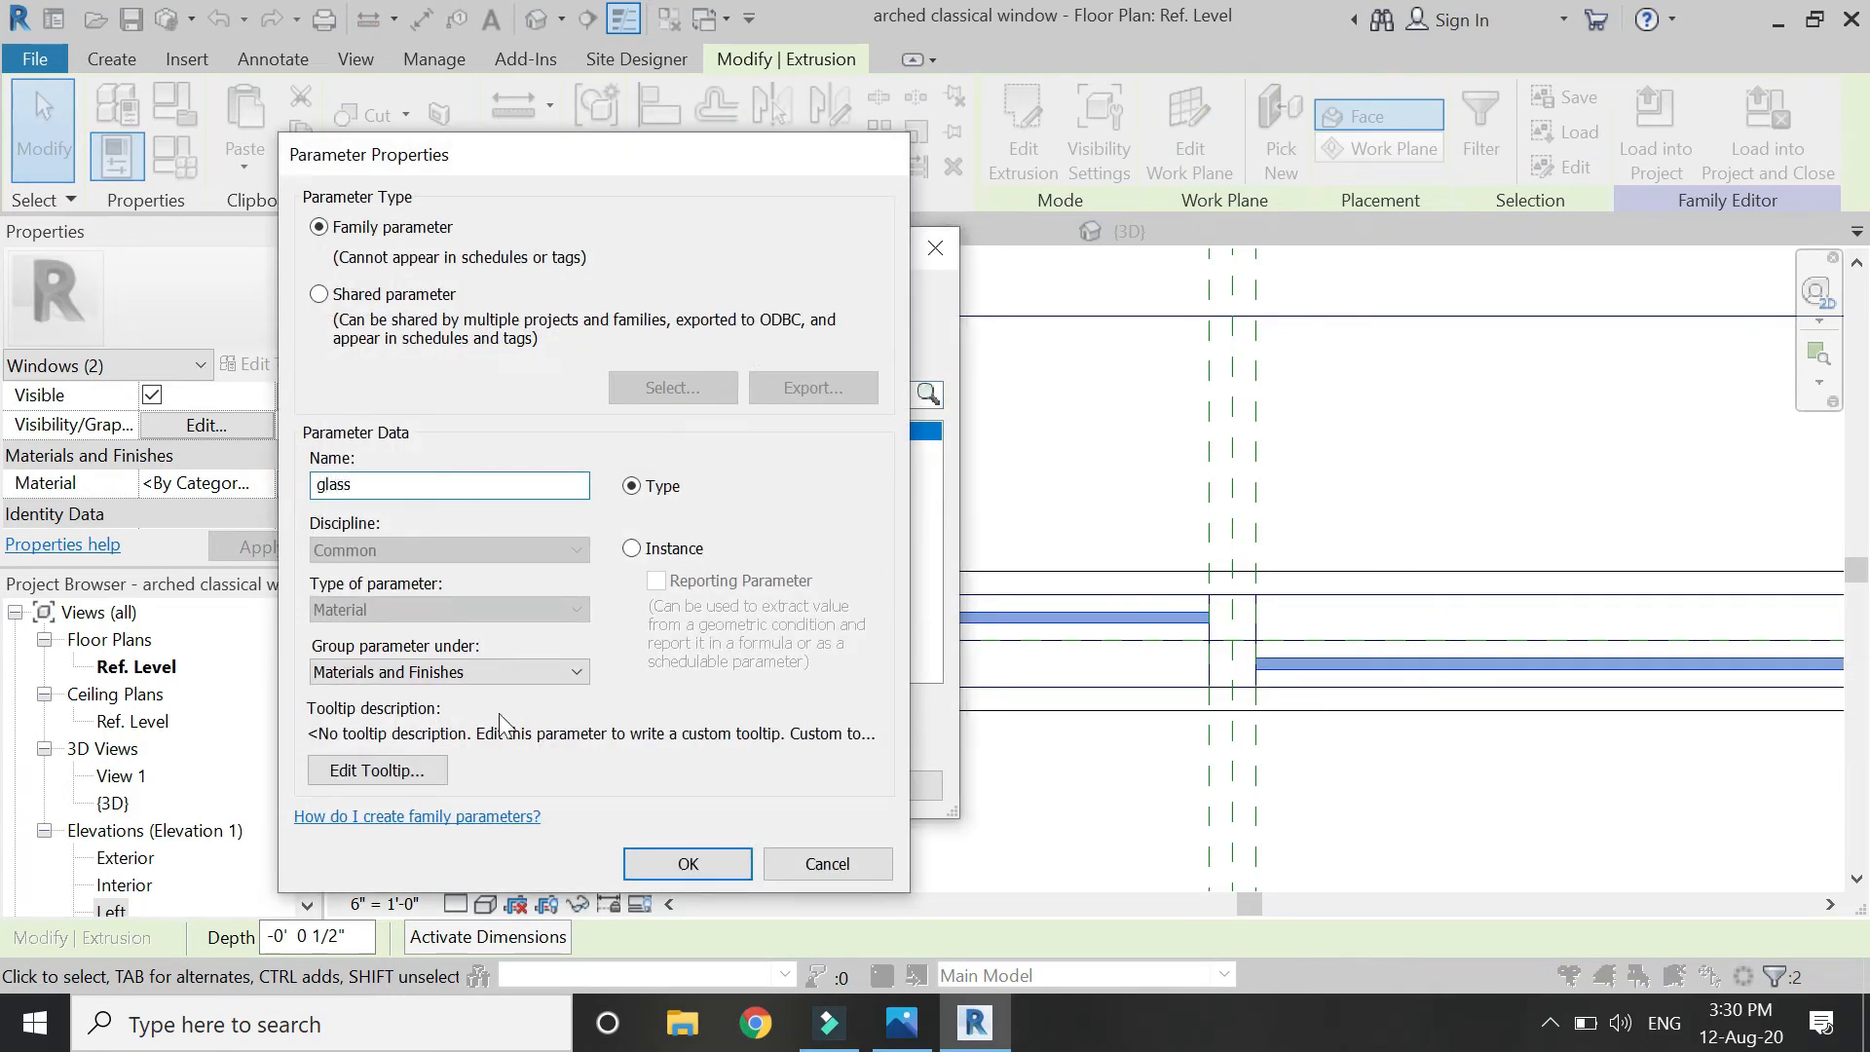
key("Return")
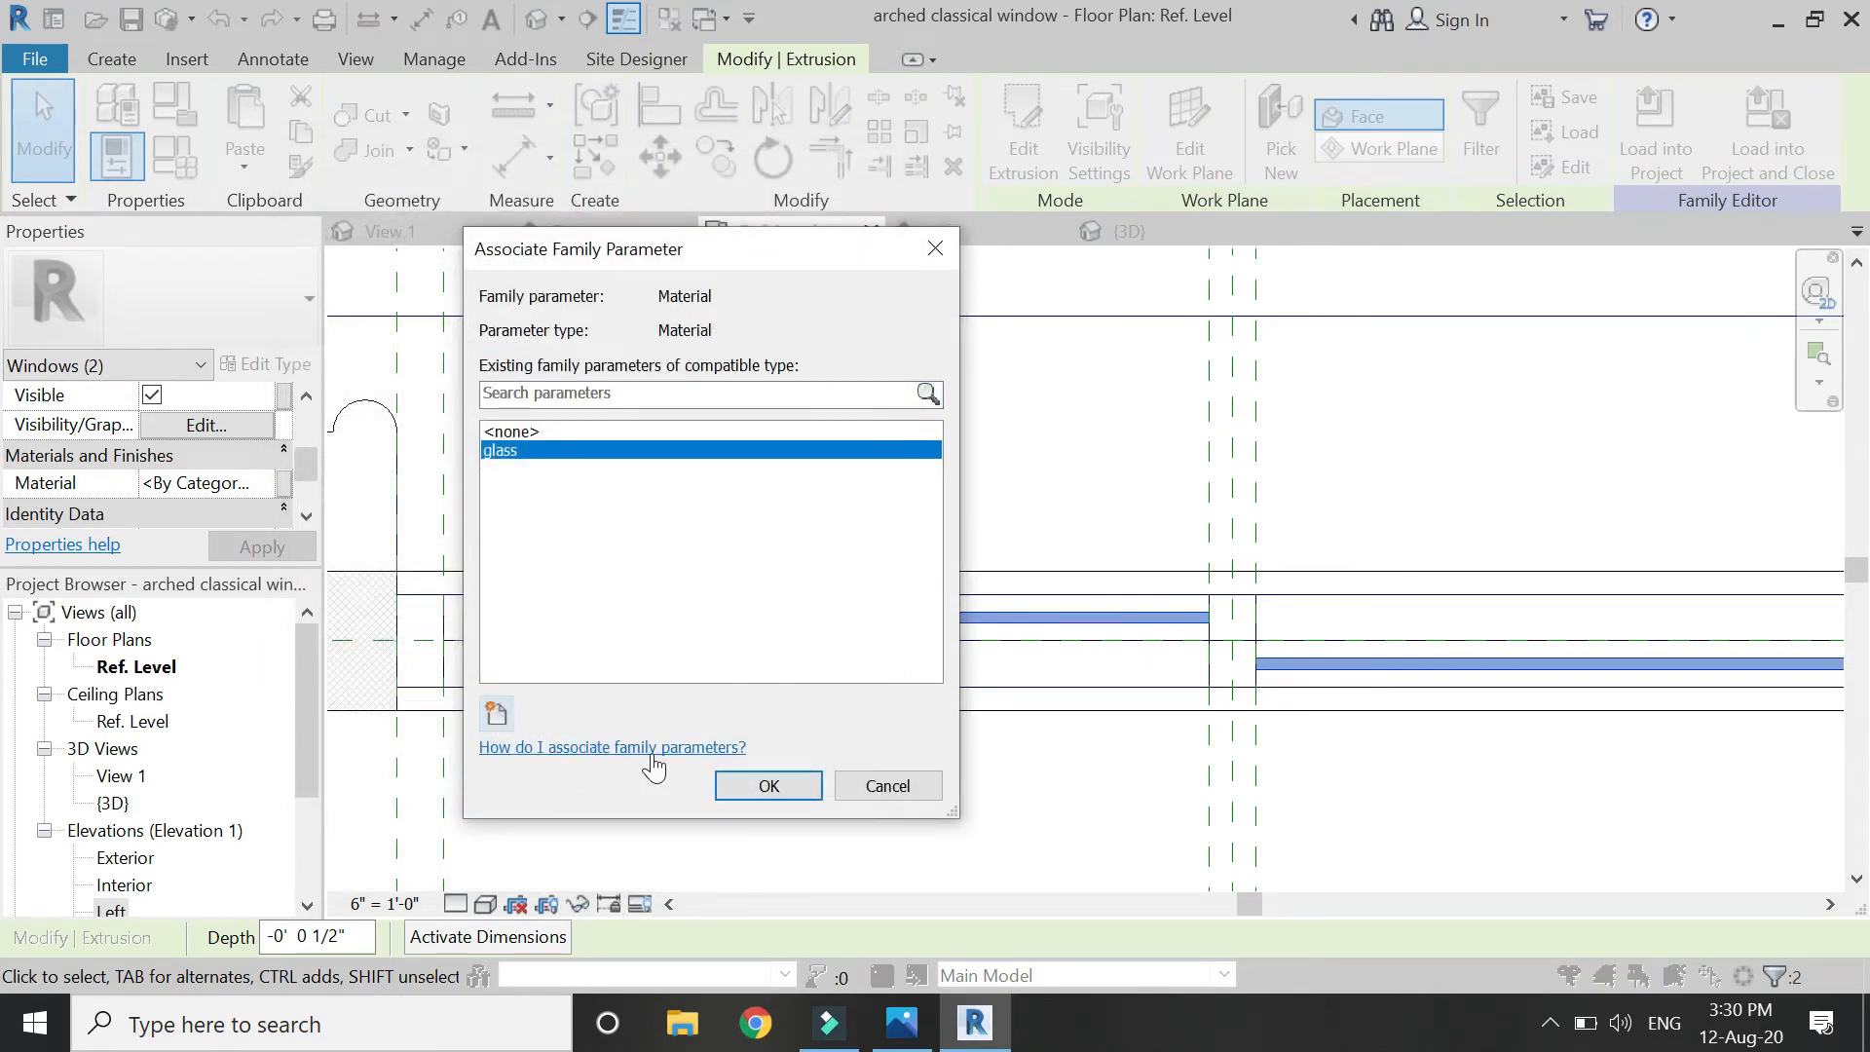
left_click(739, 785)
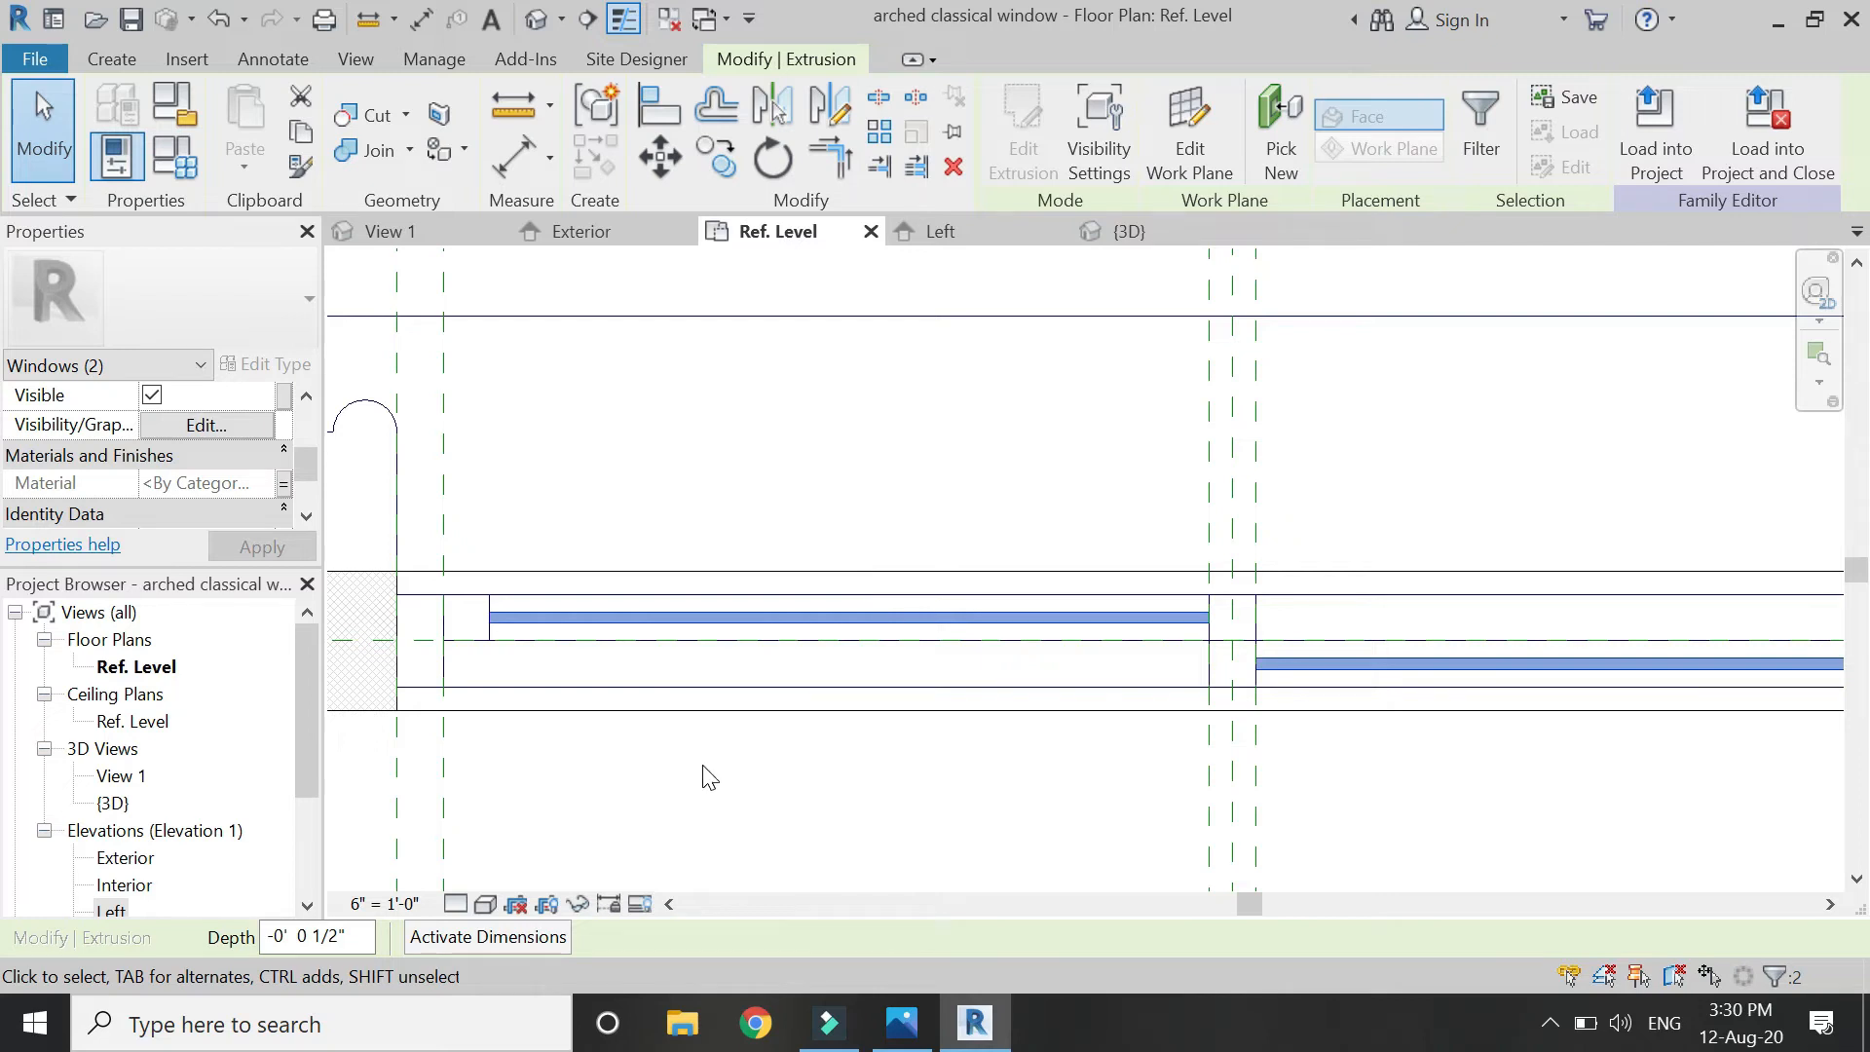
key("Escape")
Select all three frame sweeps together.
left_click(516, 678)
scroll(488, 667, "up", 3)
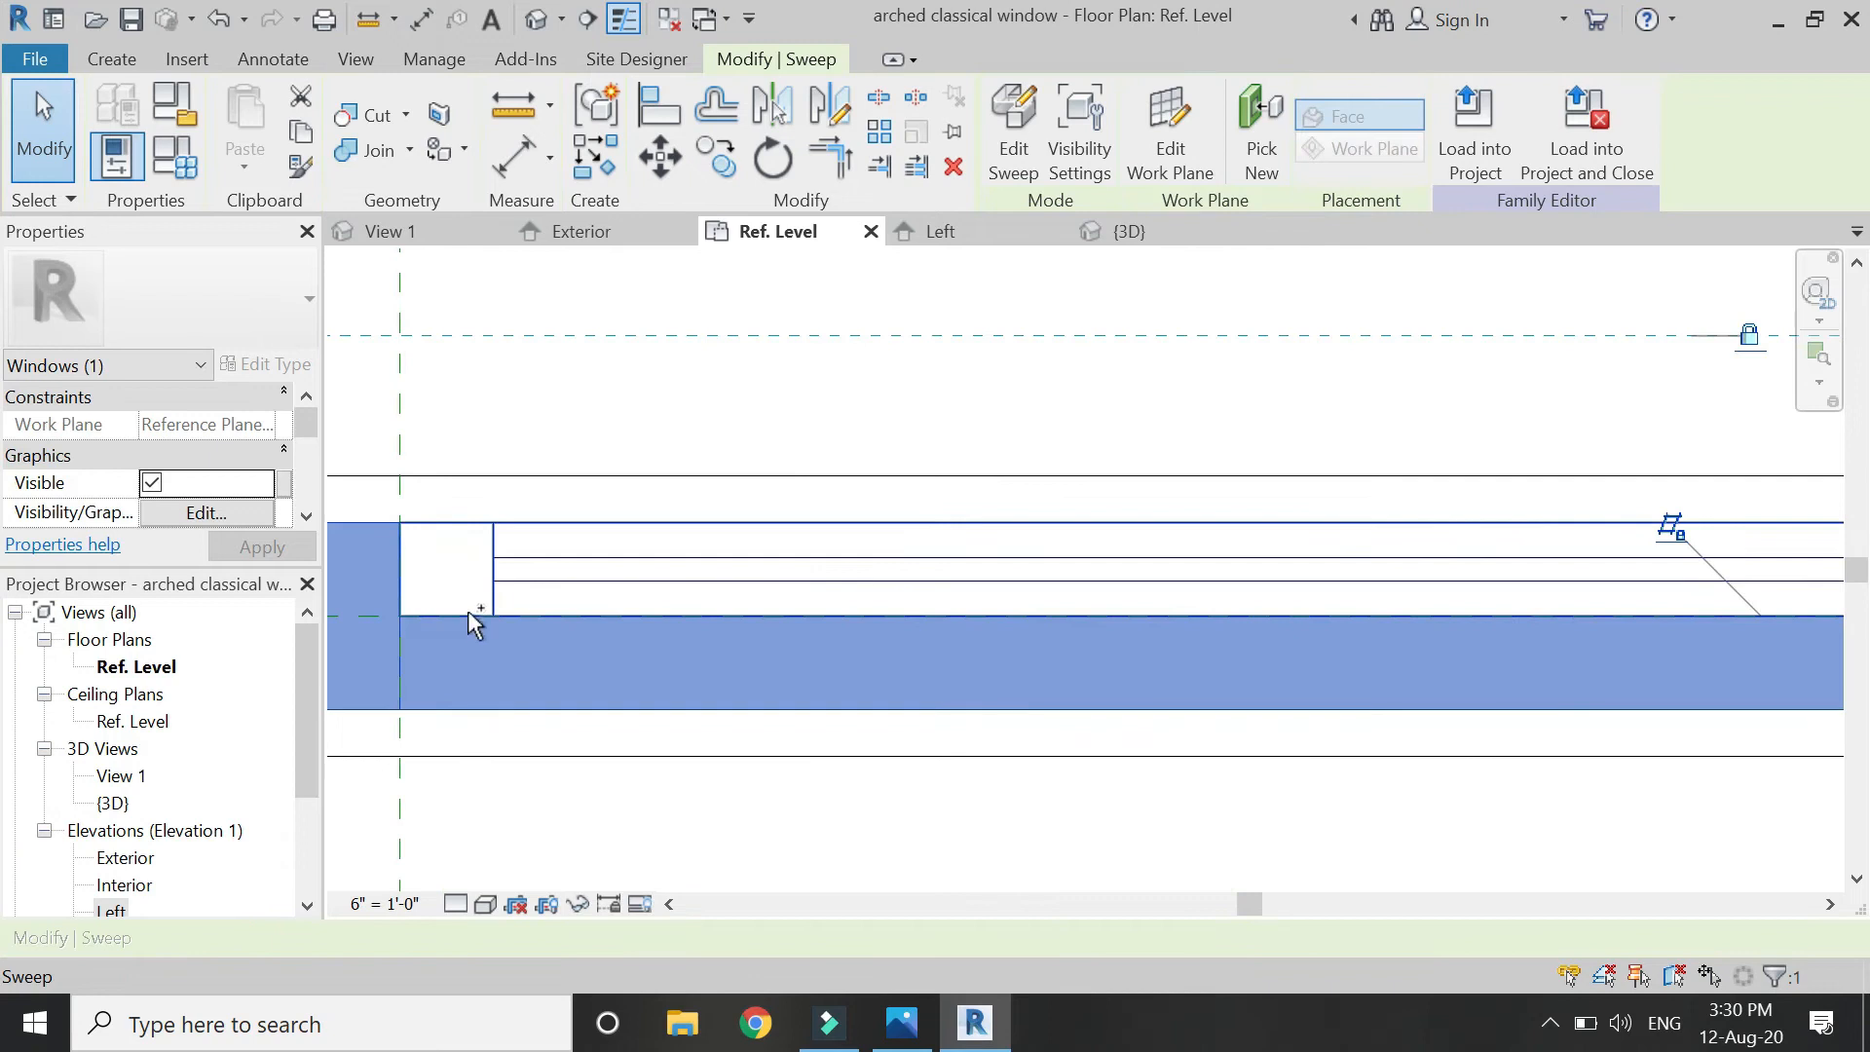
left_click(469, 605, "ctrl")
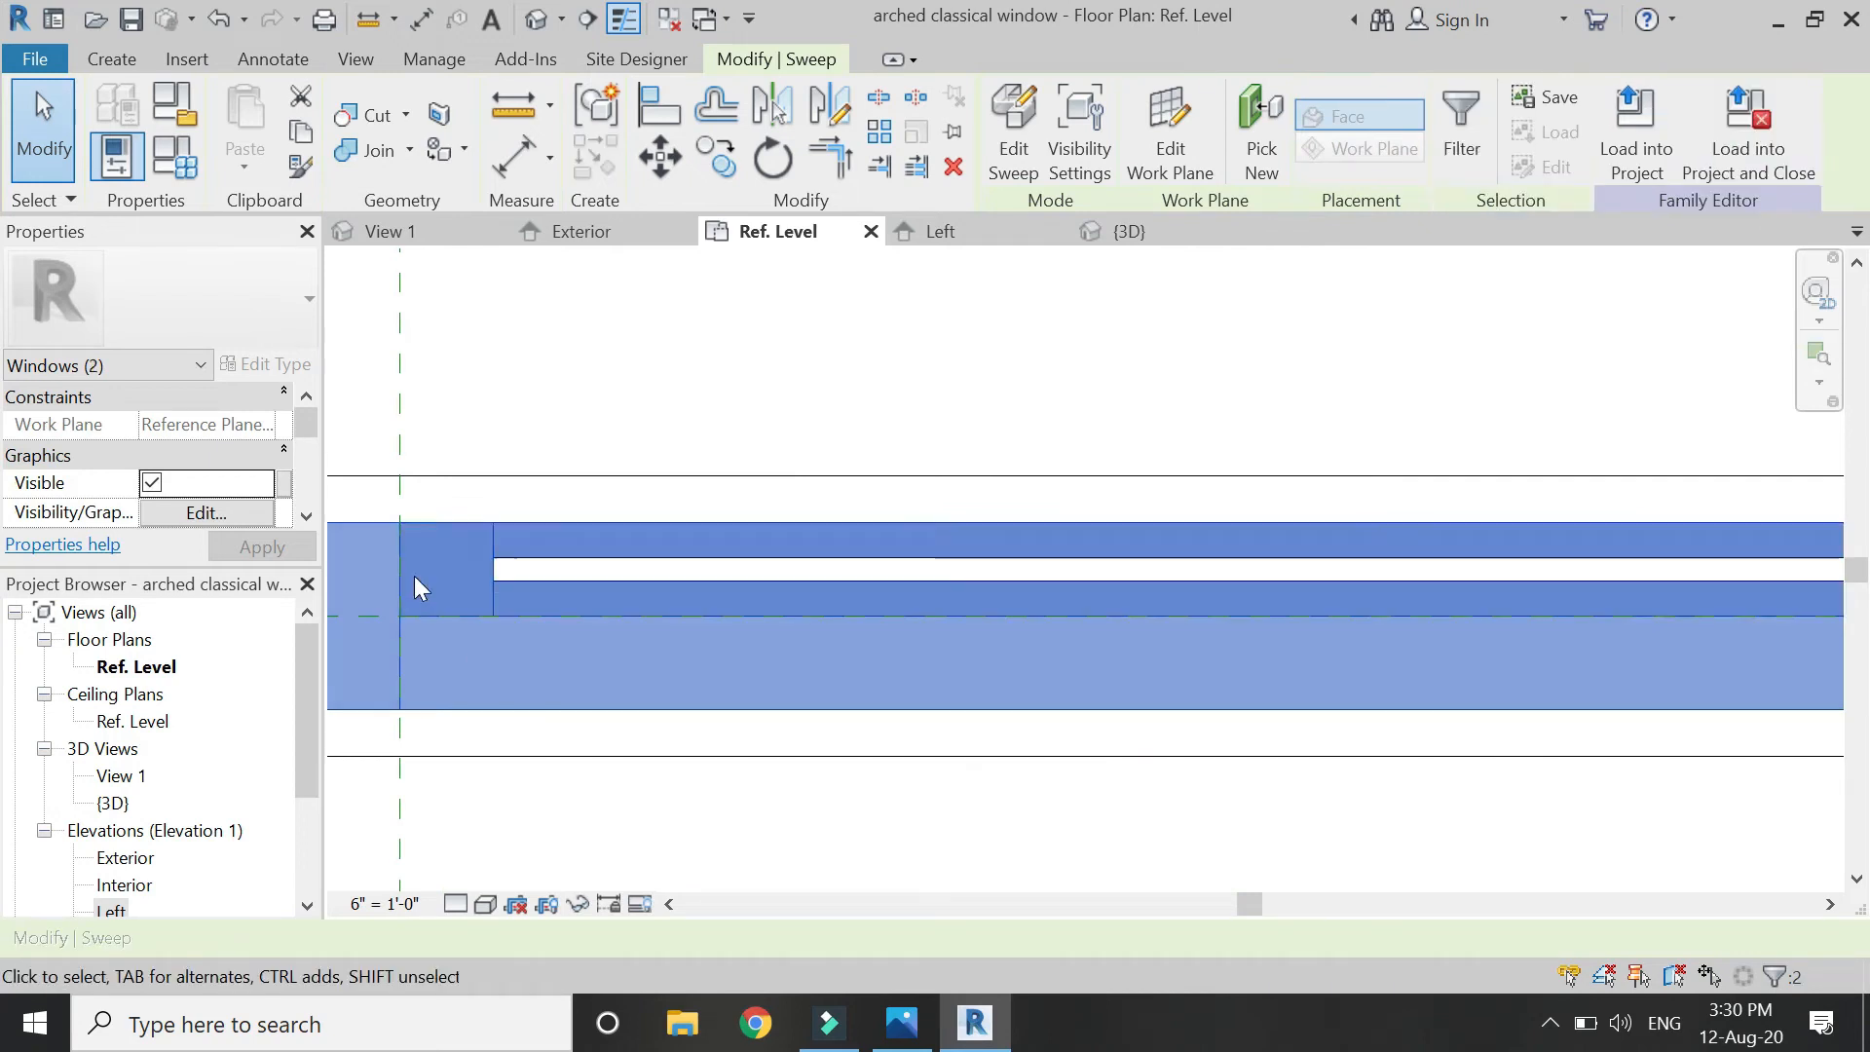
scroll(413, 576, "down", 6)
scroll(1098, 638, "up", 1)
scroll(1098, 638, "up", 4)
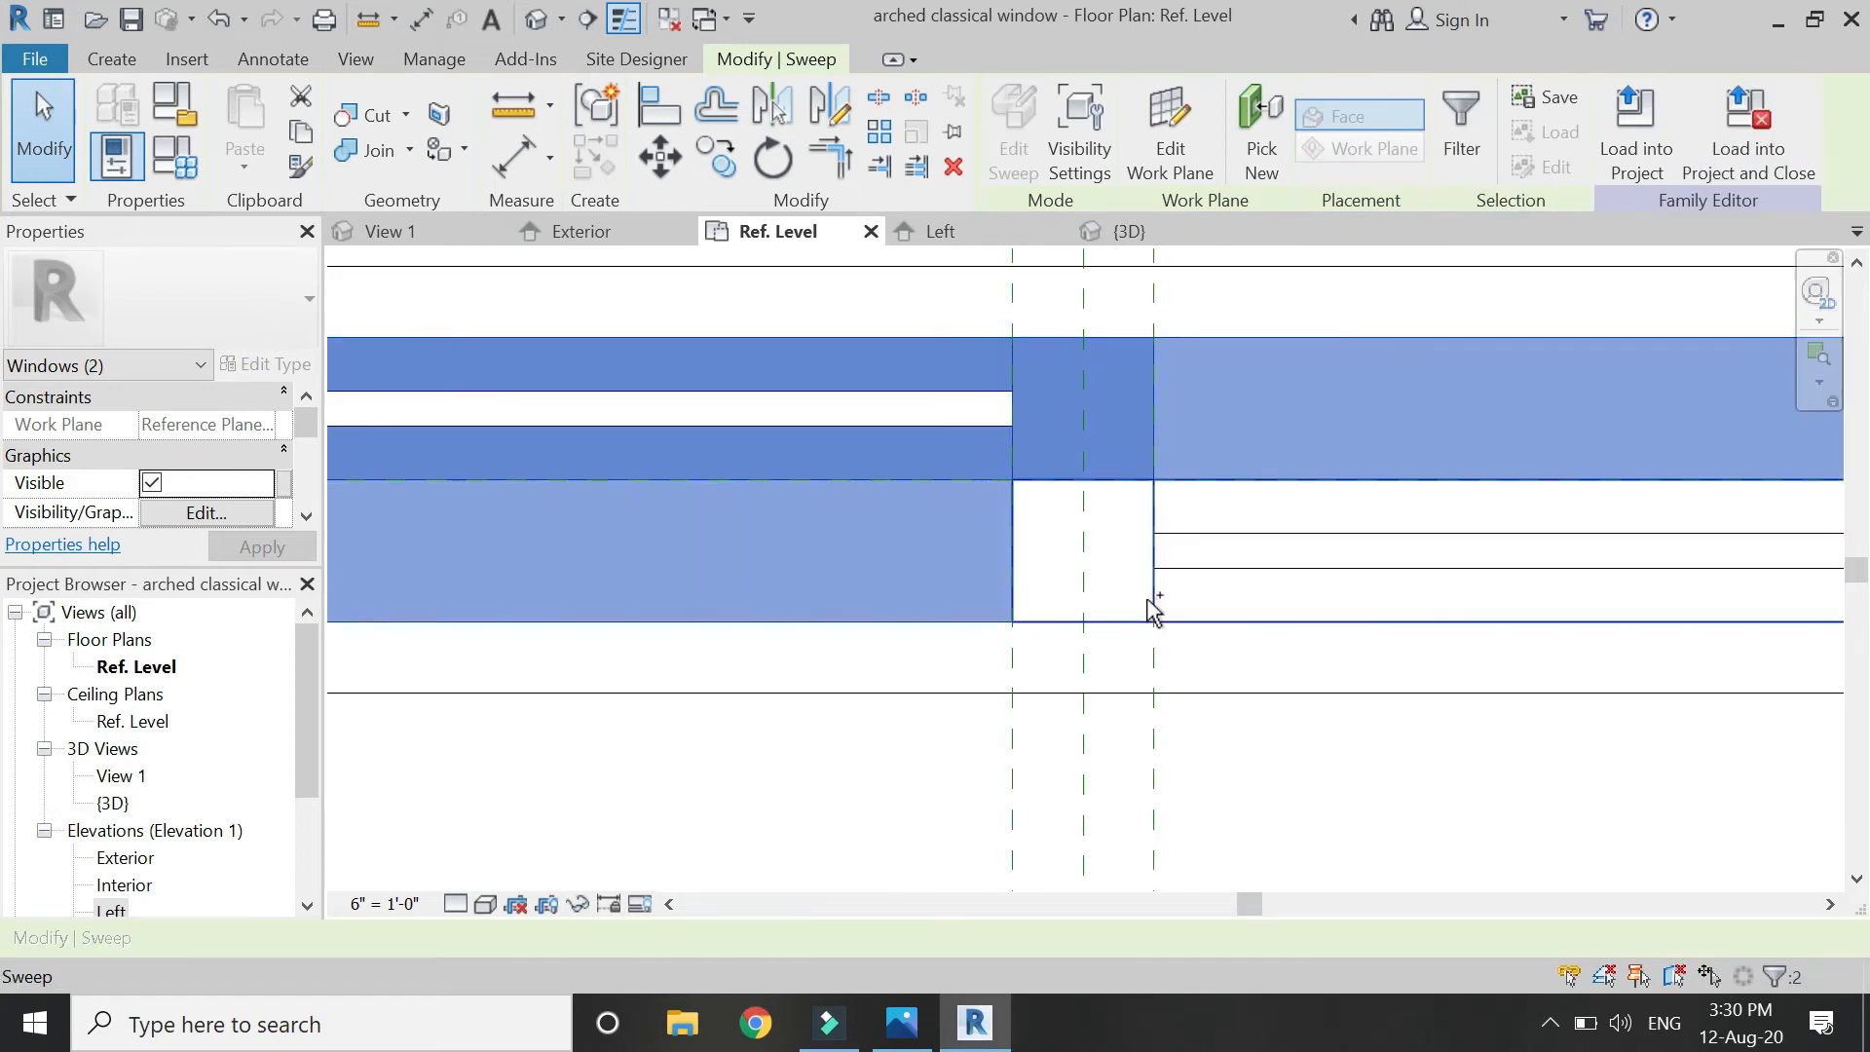
left_click(1147, 602, "ctrl")
scroll(1050, 594, "down", 5)
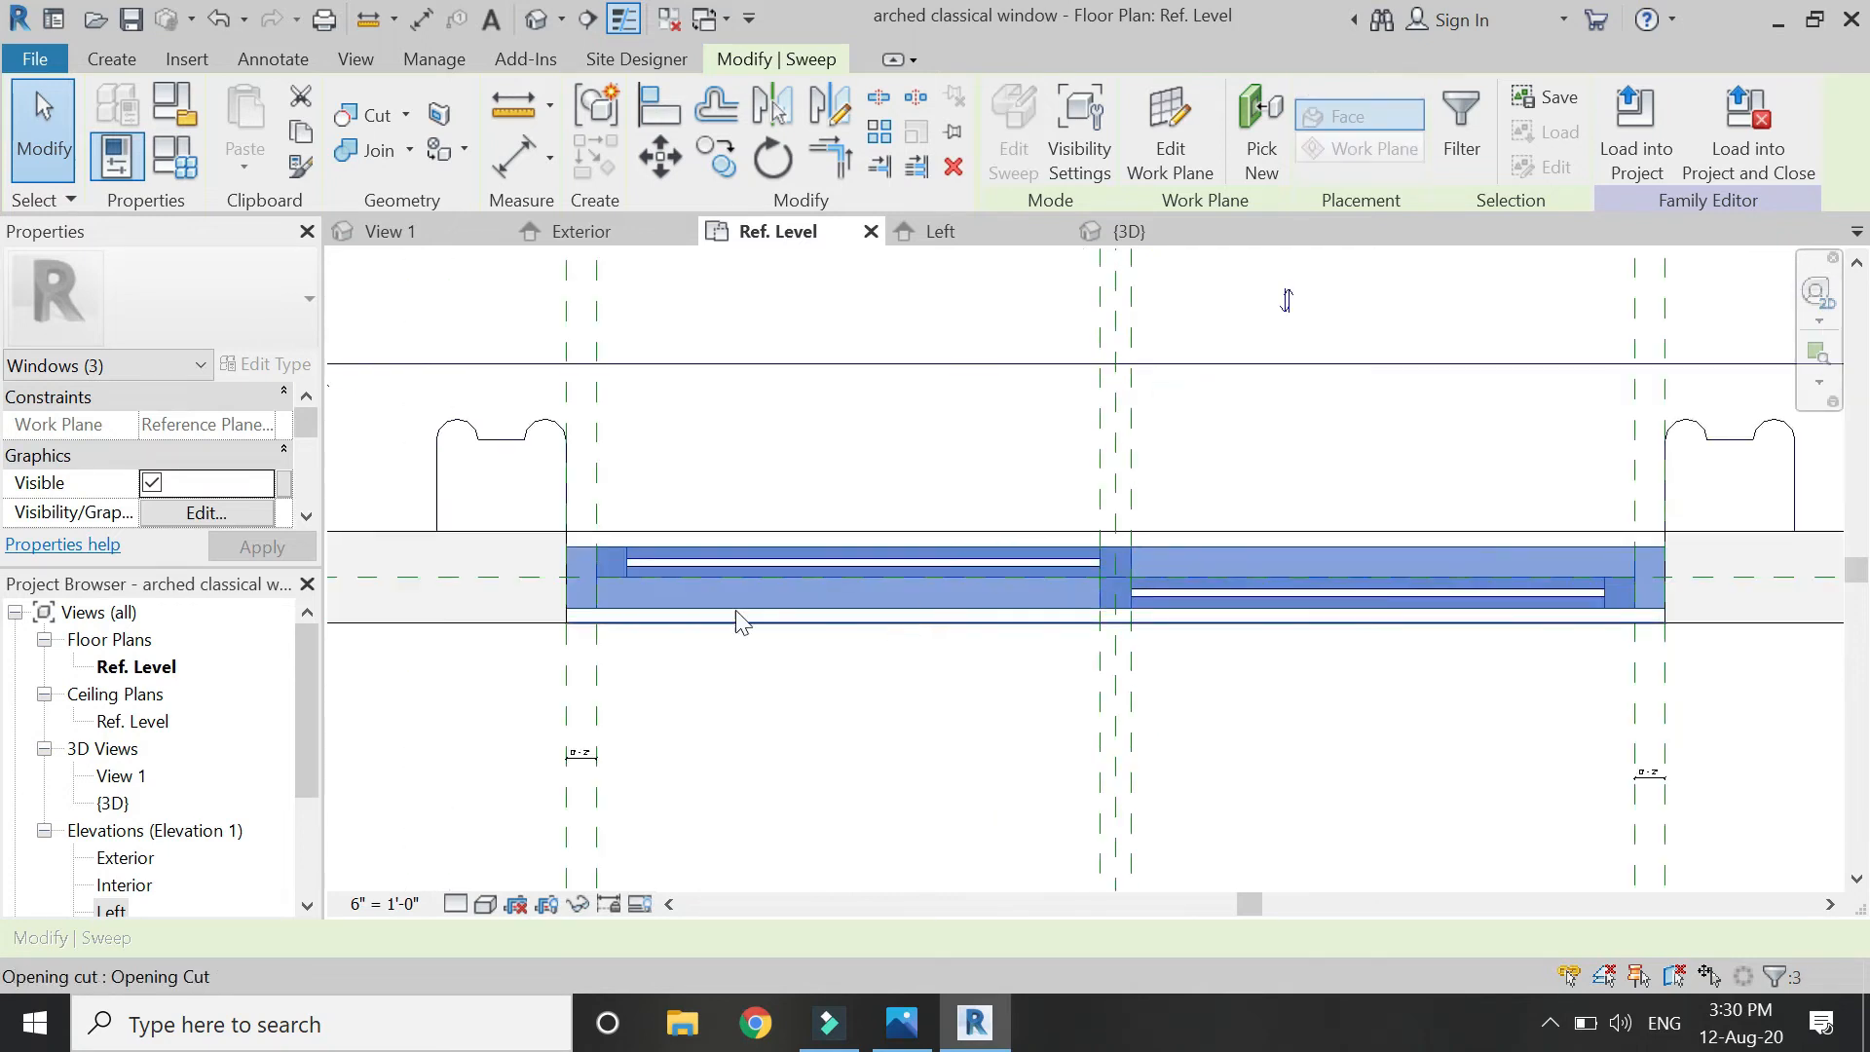
scroll(263, 506, "down", 1)
Link the sweeps' Material to a new family parameter 'frame', then show the Exterior elevation.
left_click(283, 513)
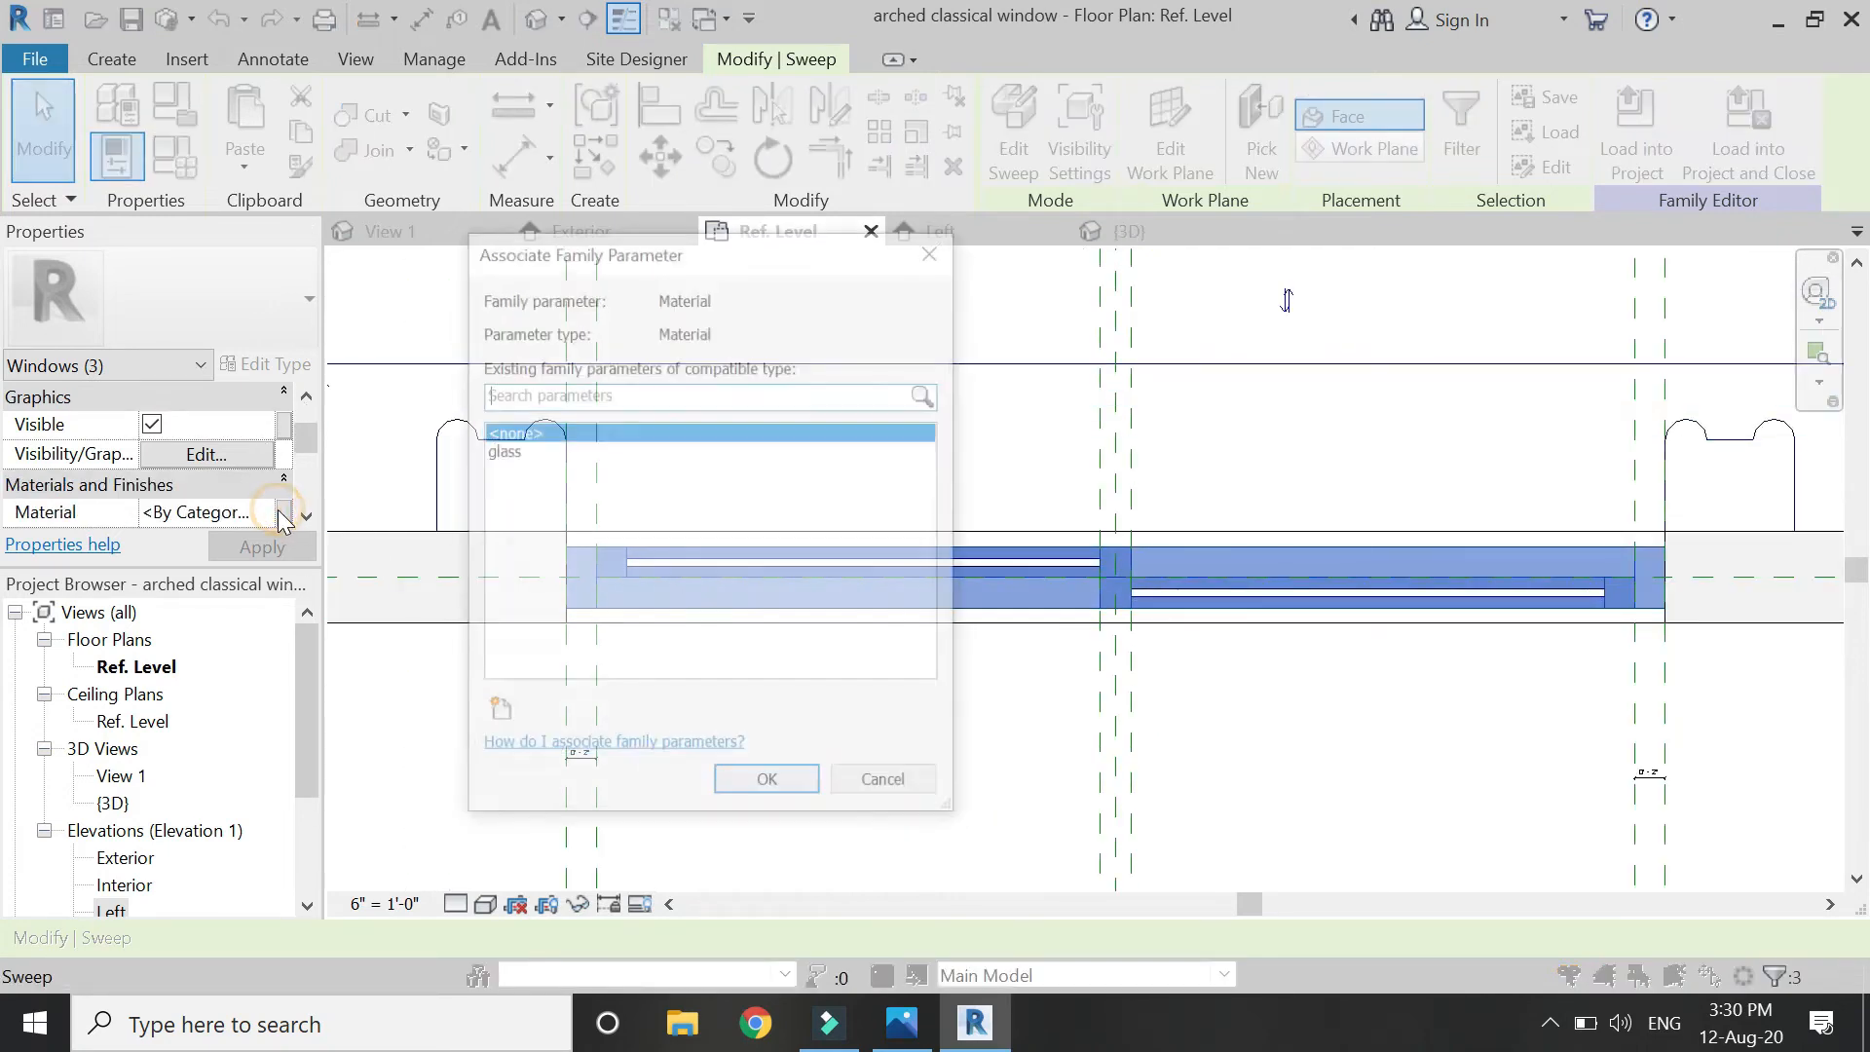
left_click(492, 709)
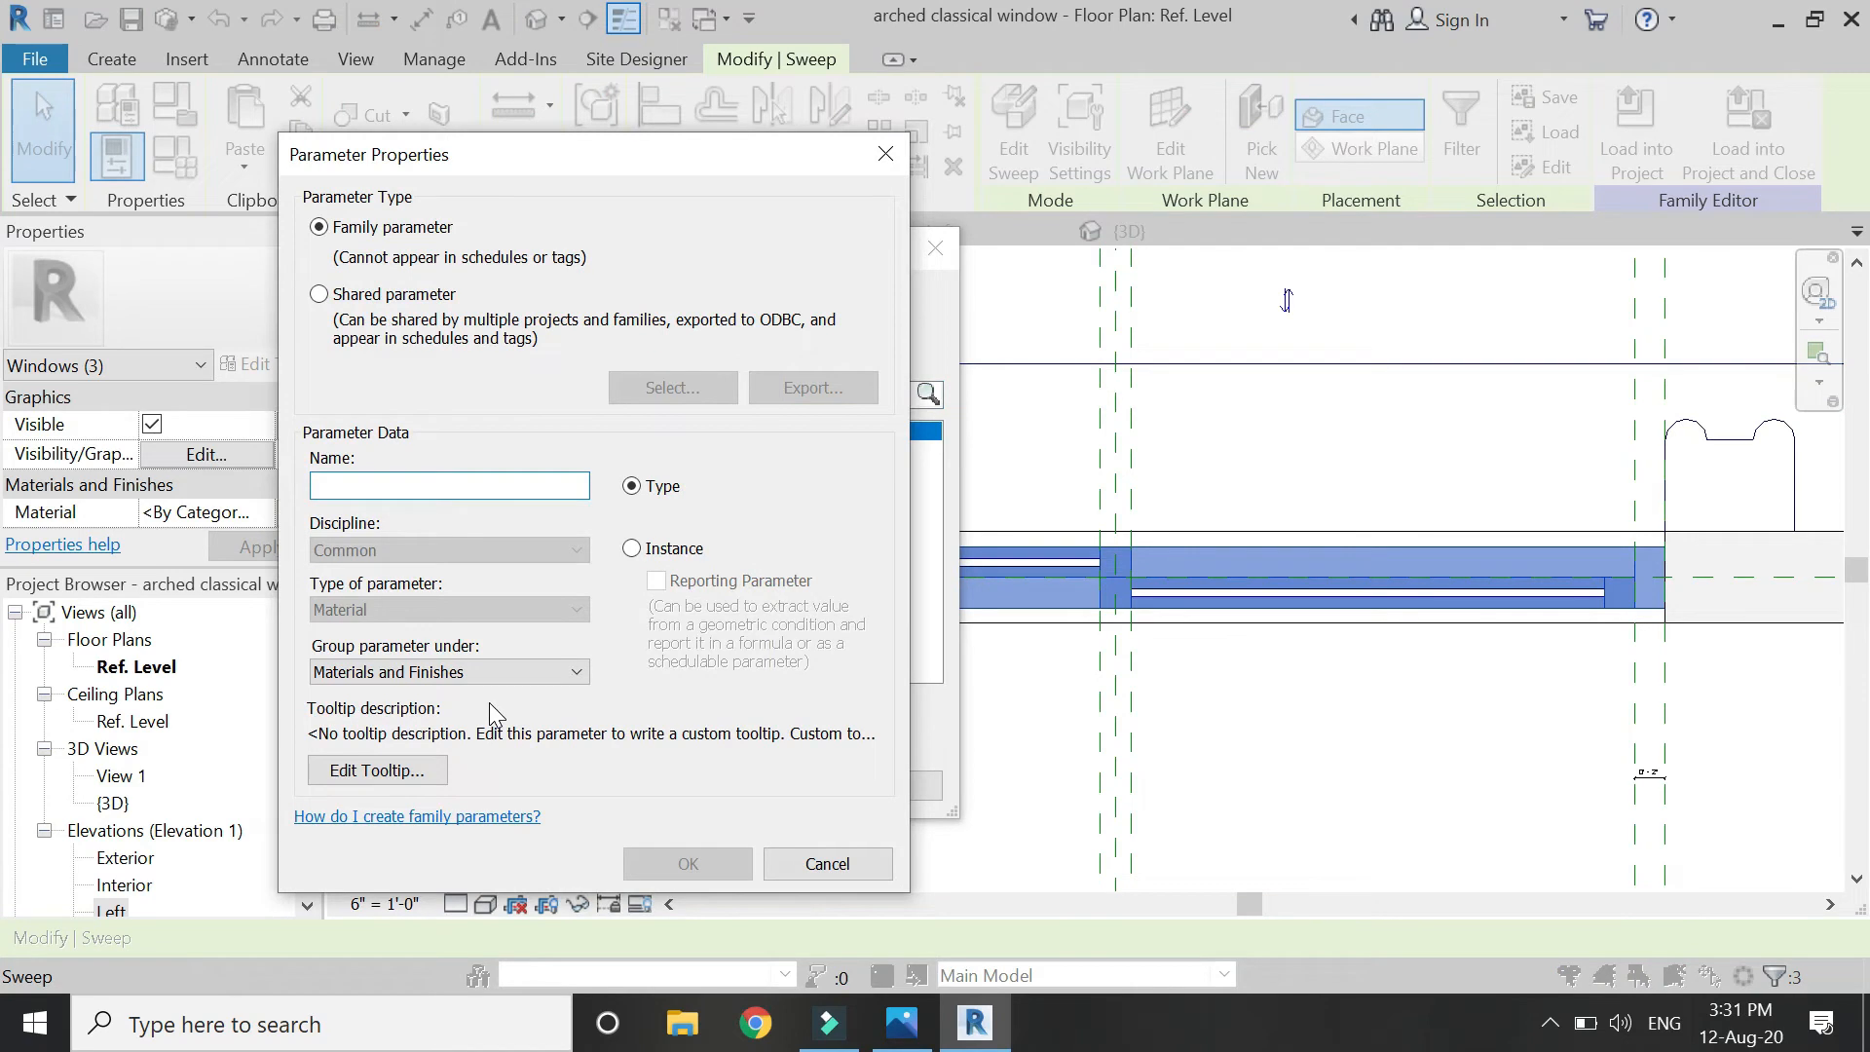
type("fra")
key("Return")
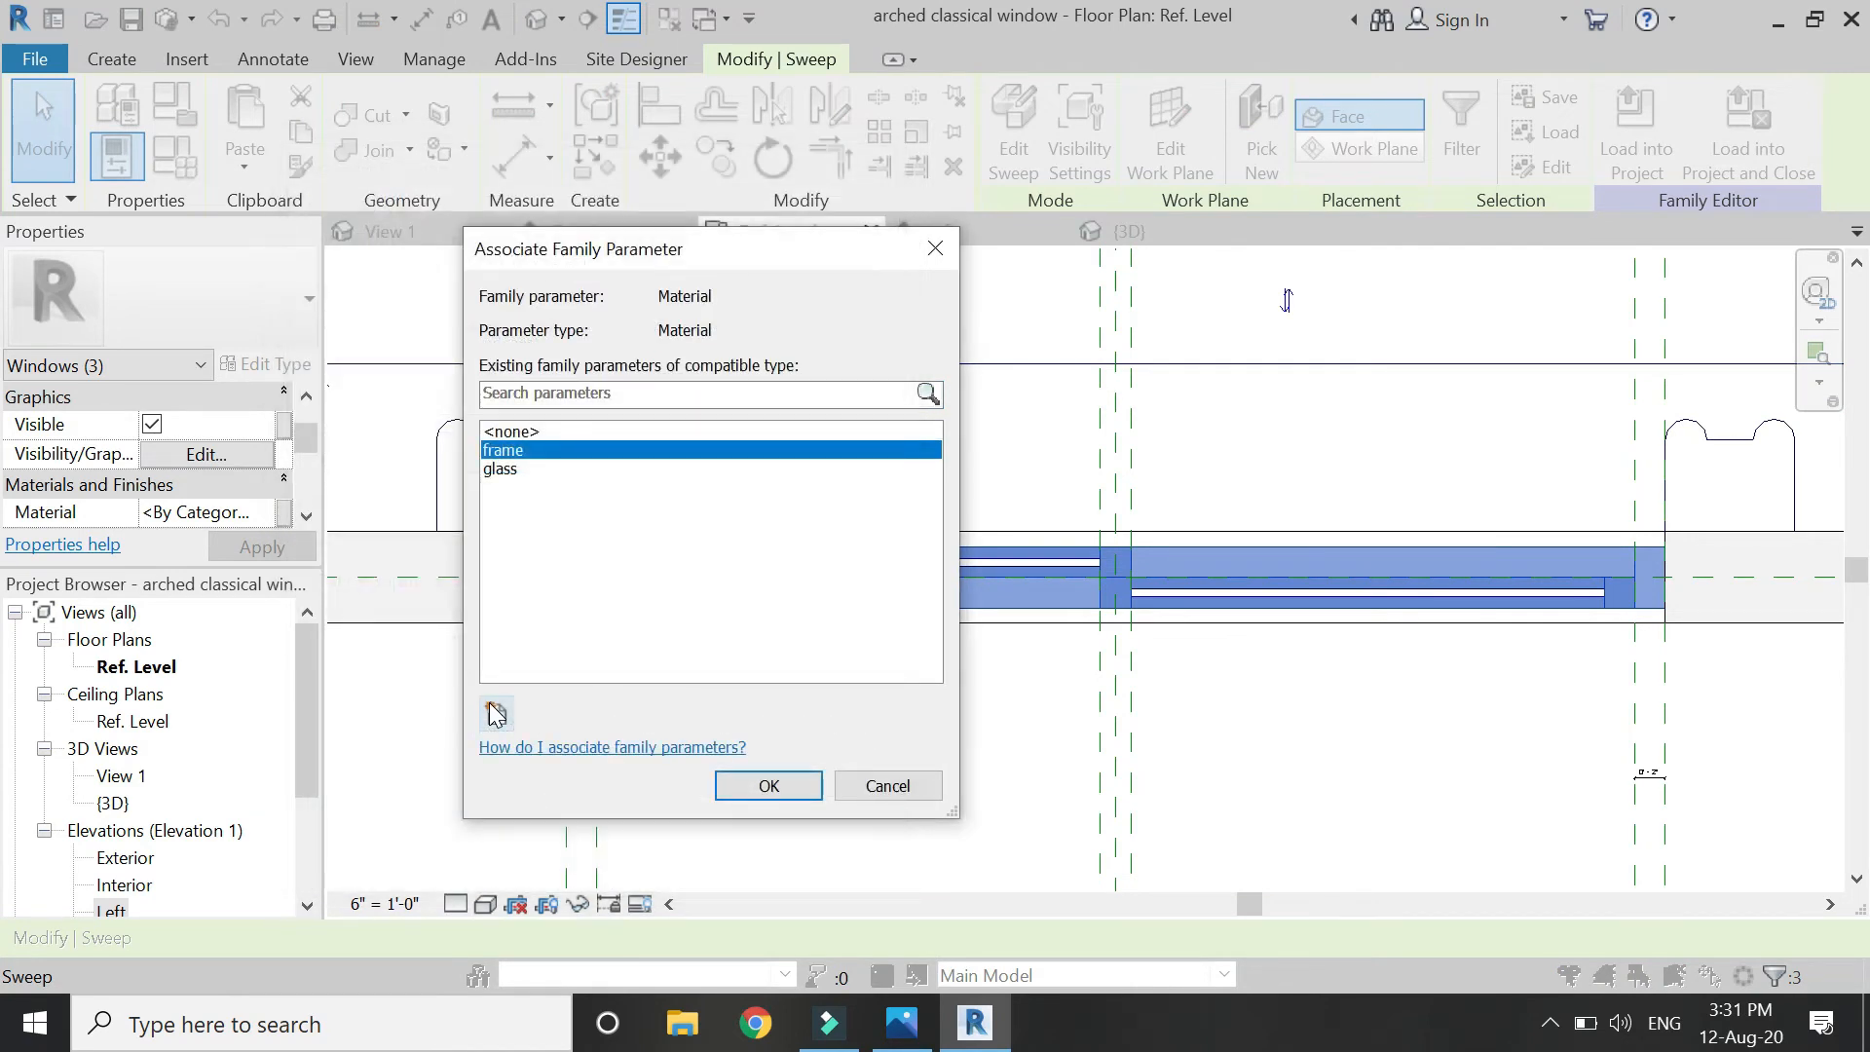
key("Return")
left_click(807, 712)
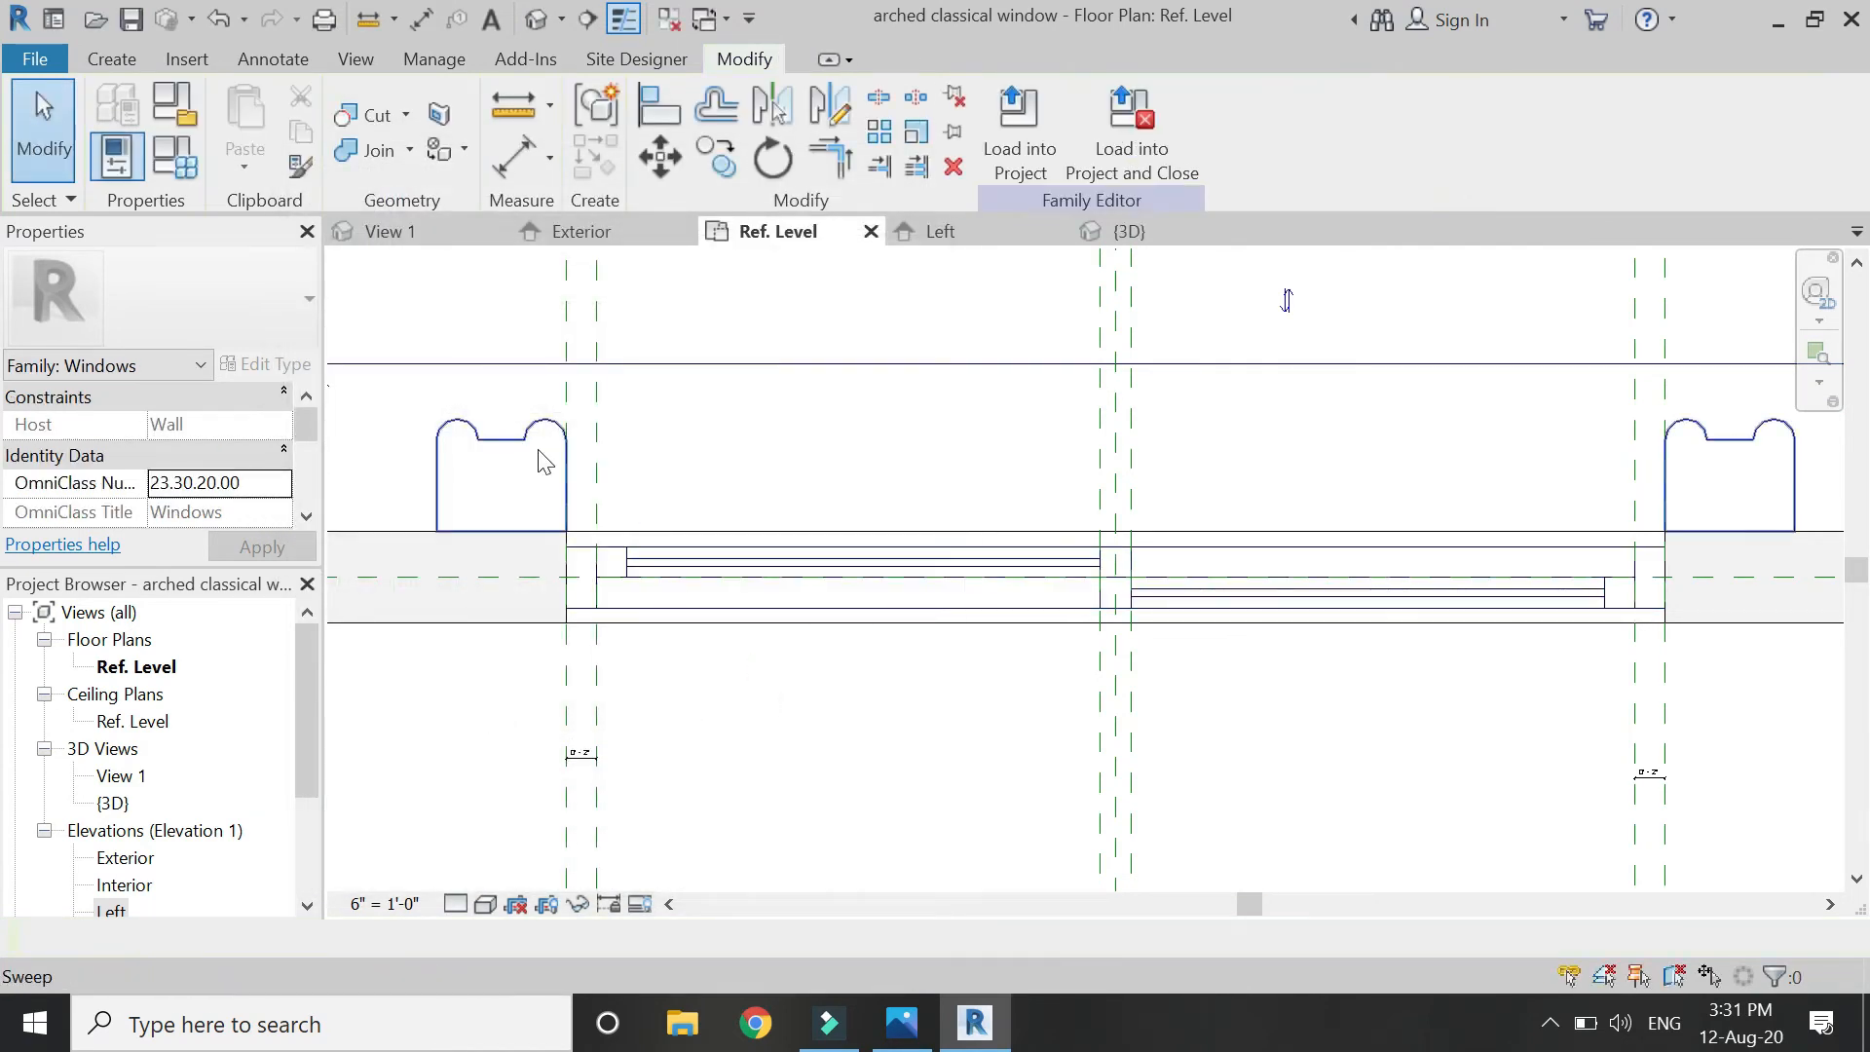
left_click(604, 231)
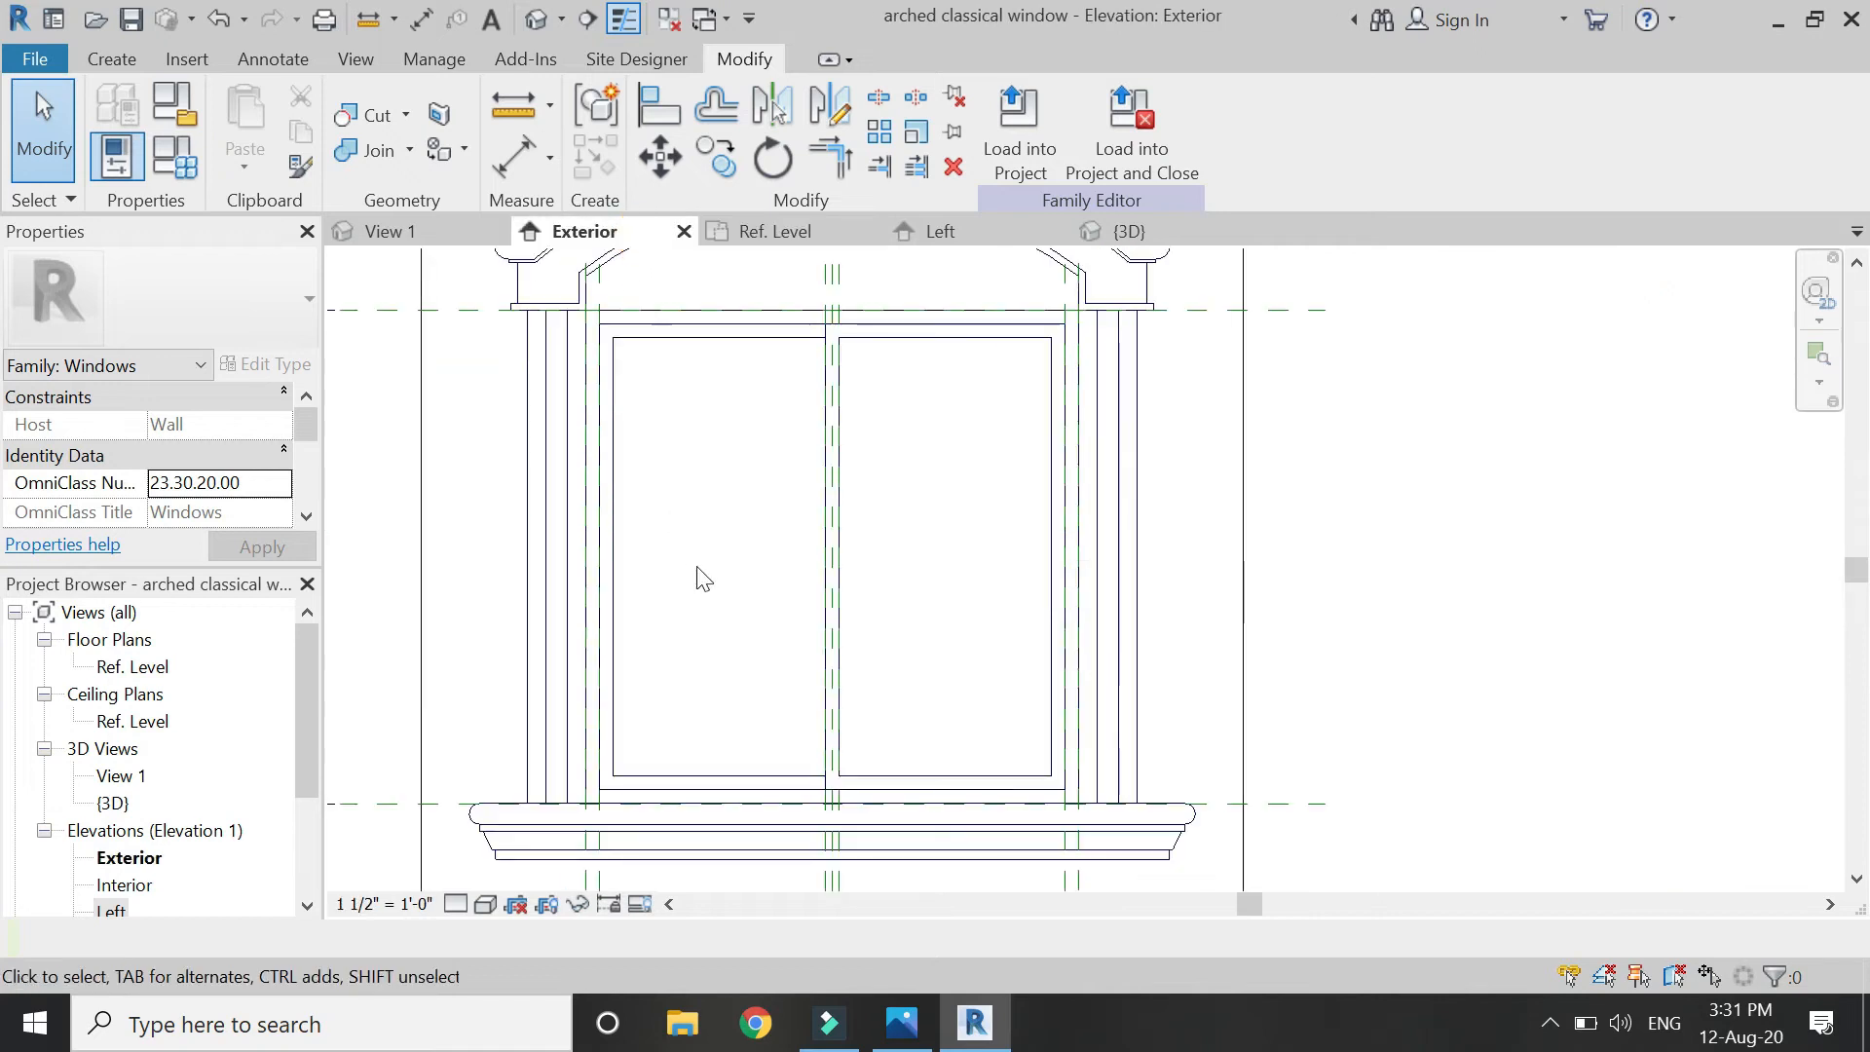
In the Exterior elevation, select the arch mouldings, frieze, bottom trim, pilaster and sill sweeps.
scroll(974, 380, "up", 5)
left_click(1050, 509)
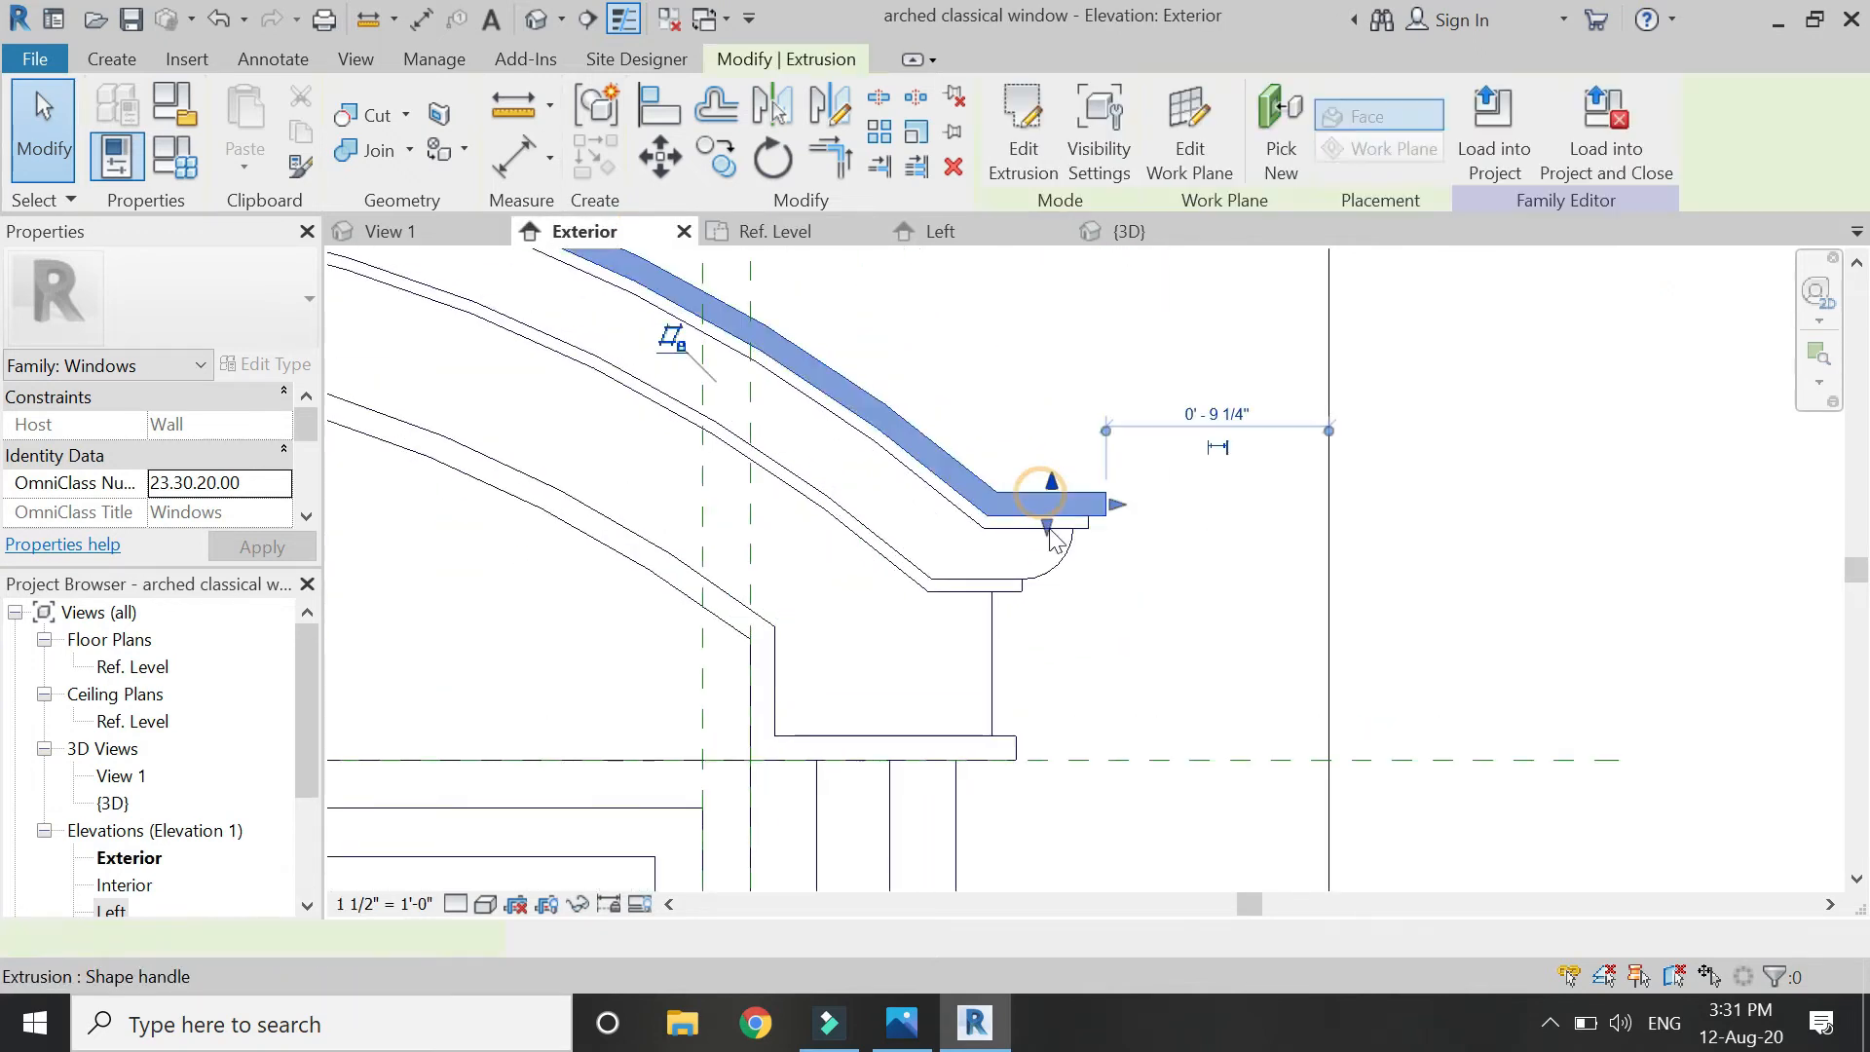
left_click(1064, 570, "ctrl")
left_click(1023, 591, "ctrl")
left_click(1023, 595, "ctrl")
left_click(994, 657, "ctrl")
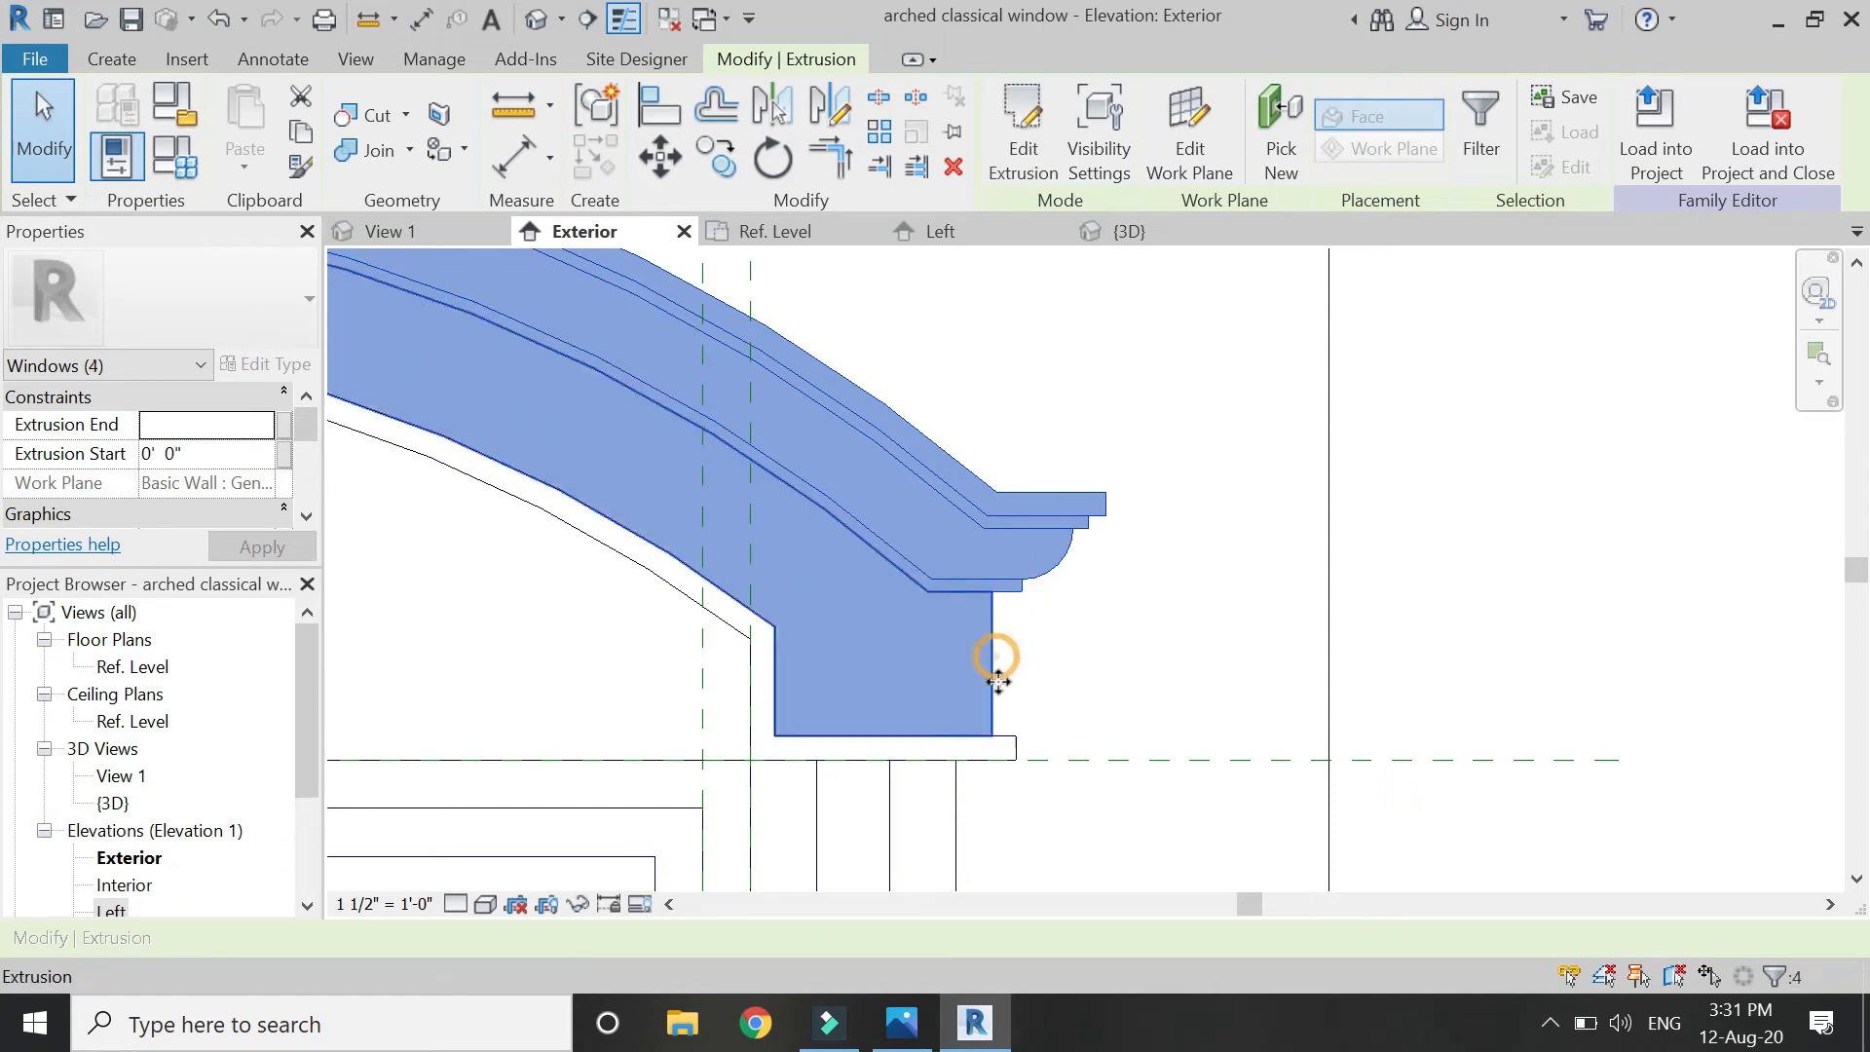
left_click(1016, 743, "ctrl")
scroll(1061, 481, "down", 2)
scroll(1068, 475, "down", 4)
scroll(1077, 578, "up", 2)
left_click(1027, 585, "ctrl")
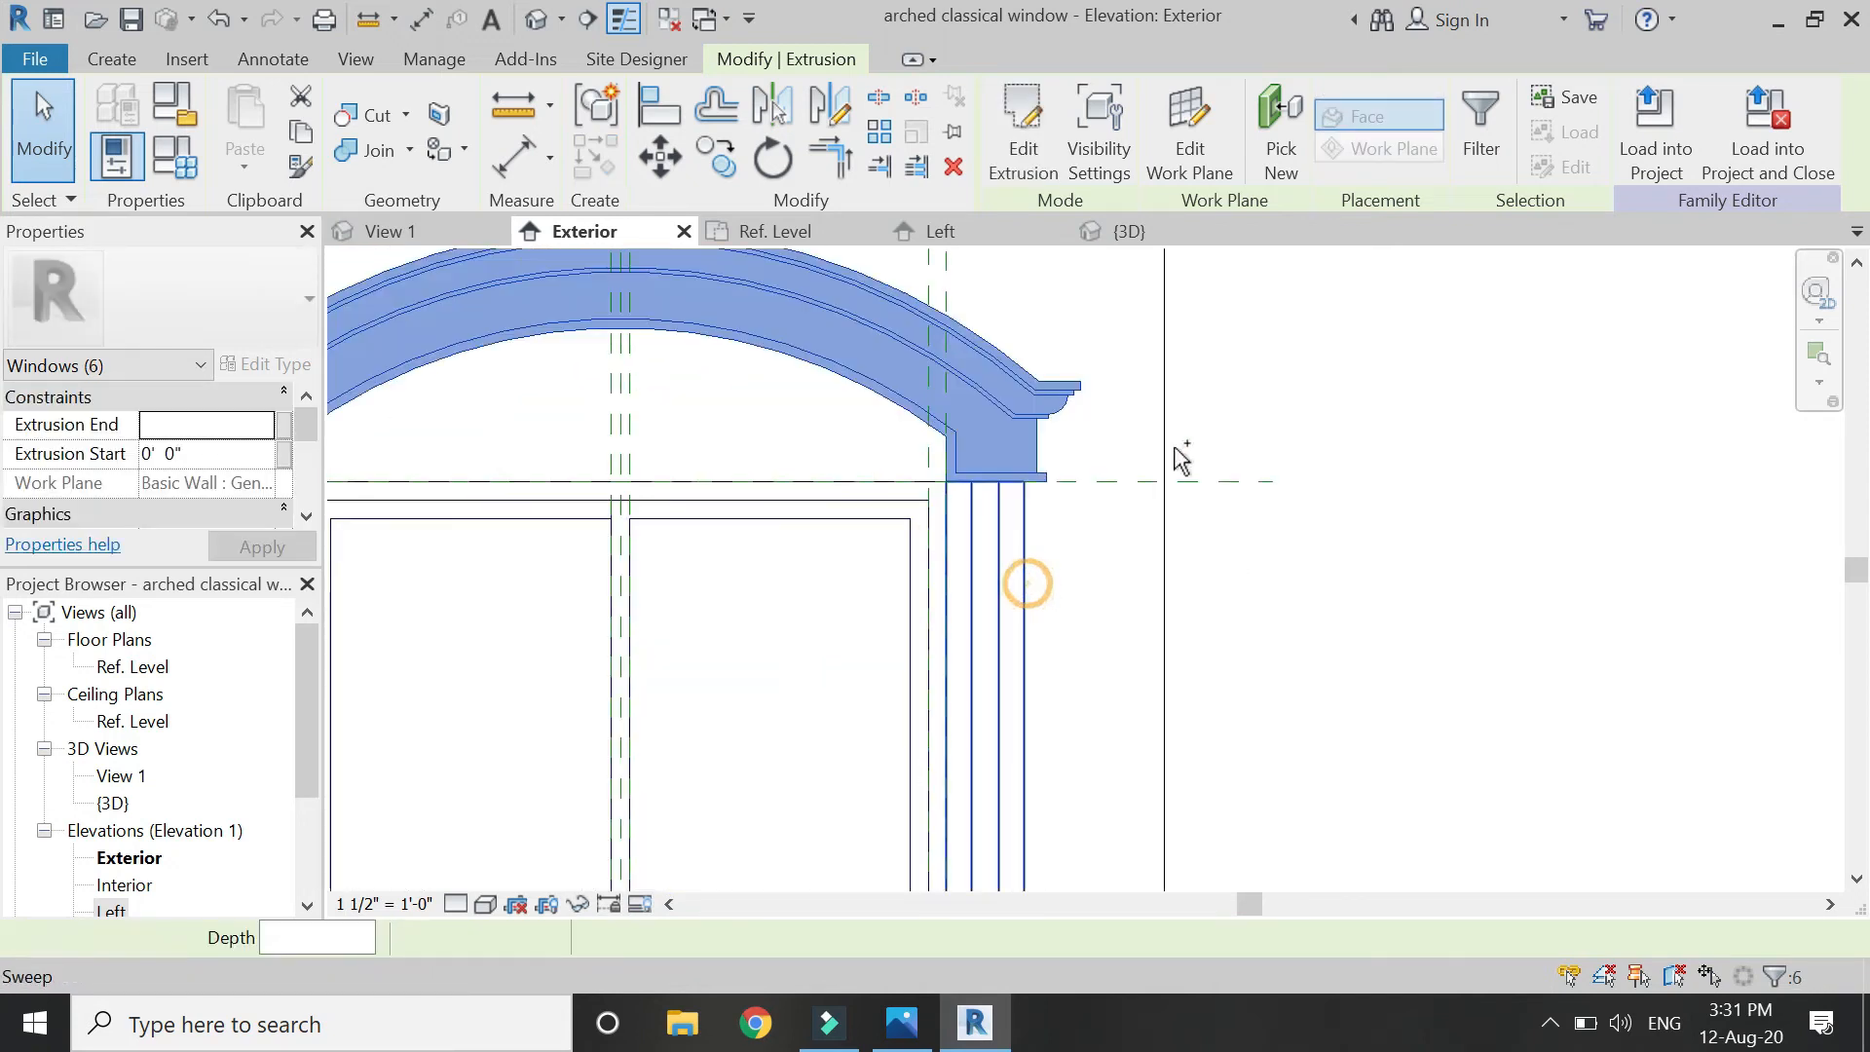
scroll(1182, 451, "down", 3)
scroll(1118, 805, "up", 5)
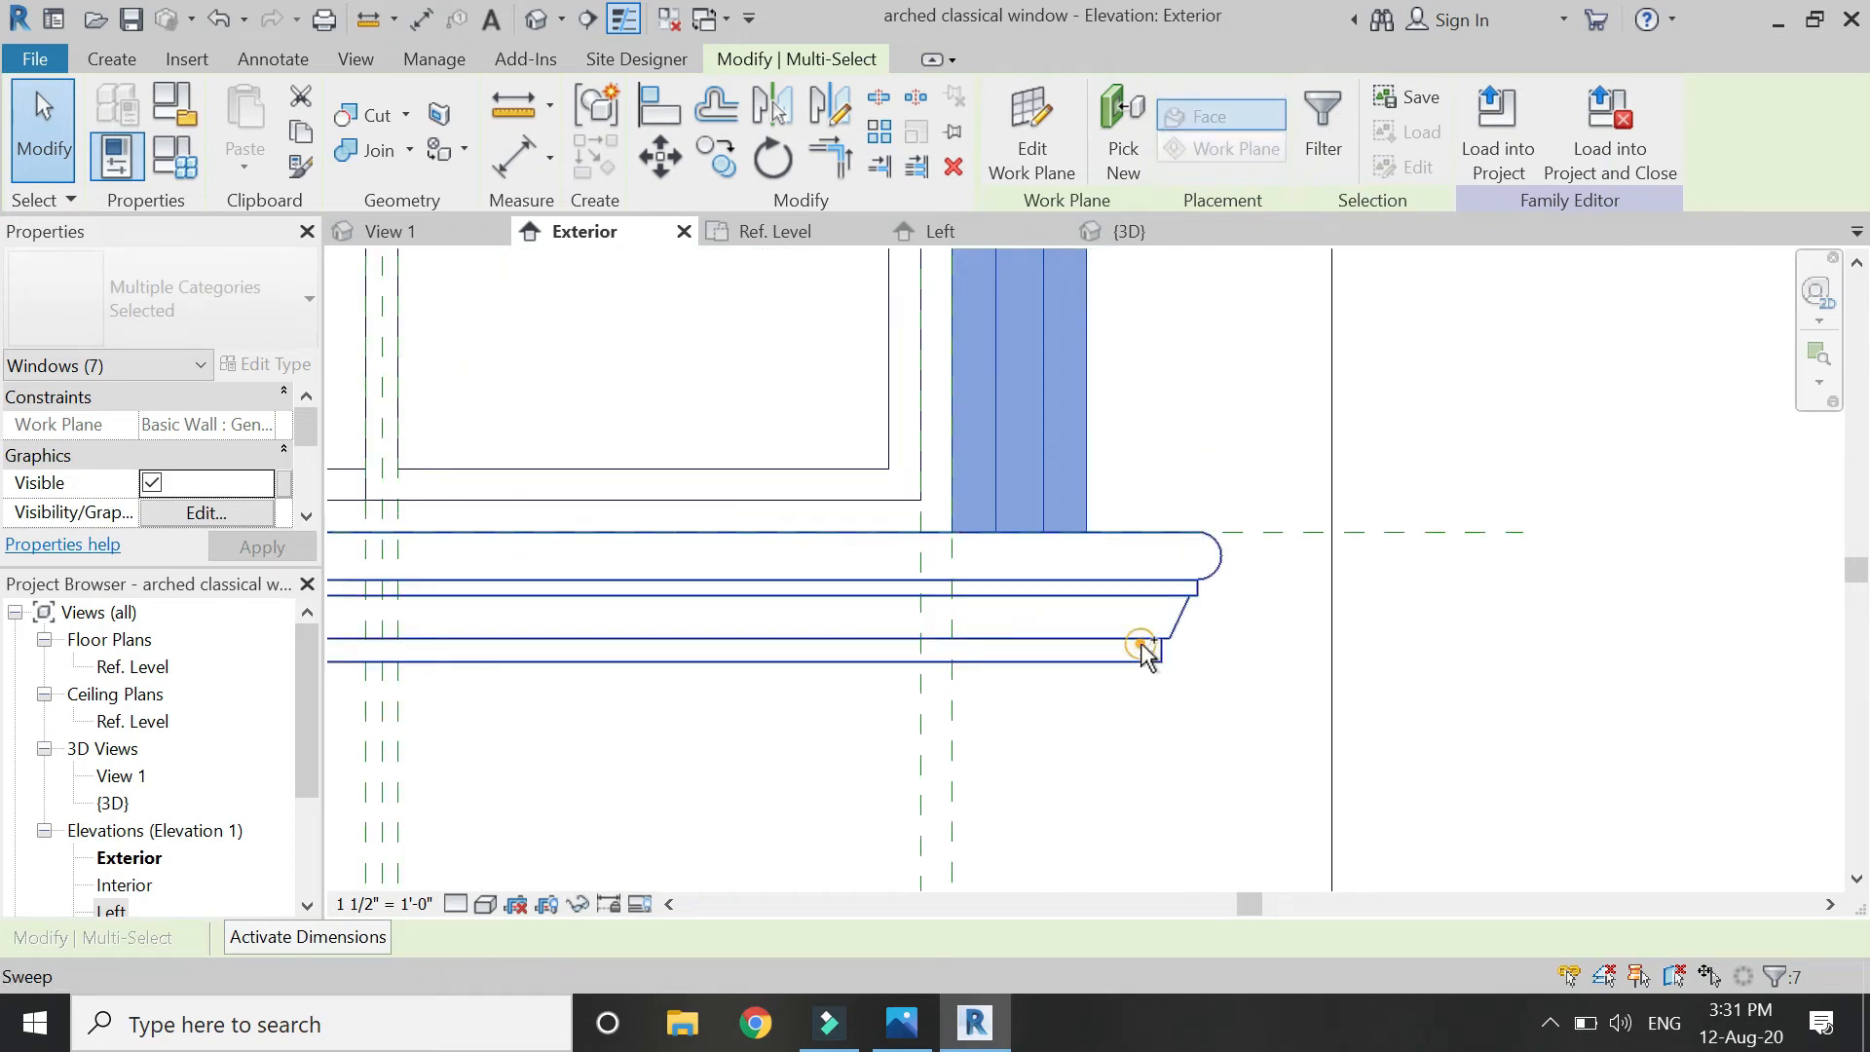
left_click(1141, 651, "ctrl")
scroll(1142, 650, "down", 3)
In an angled {3D} view, add the sill top extrusion to the selection.
left_click(1176, 232)
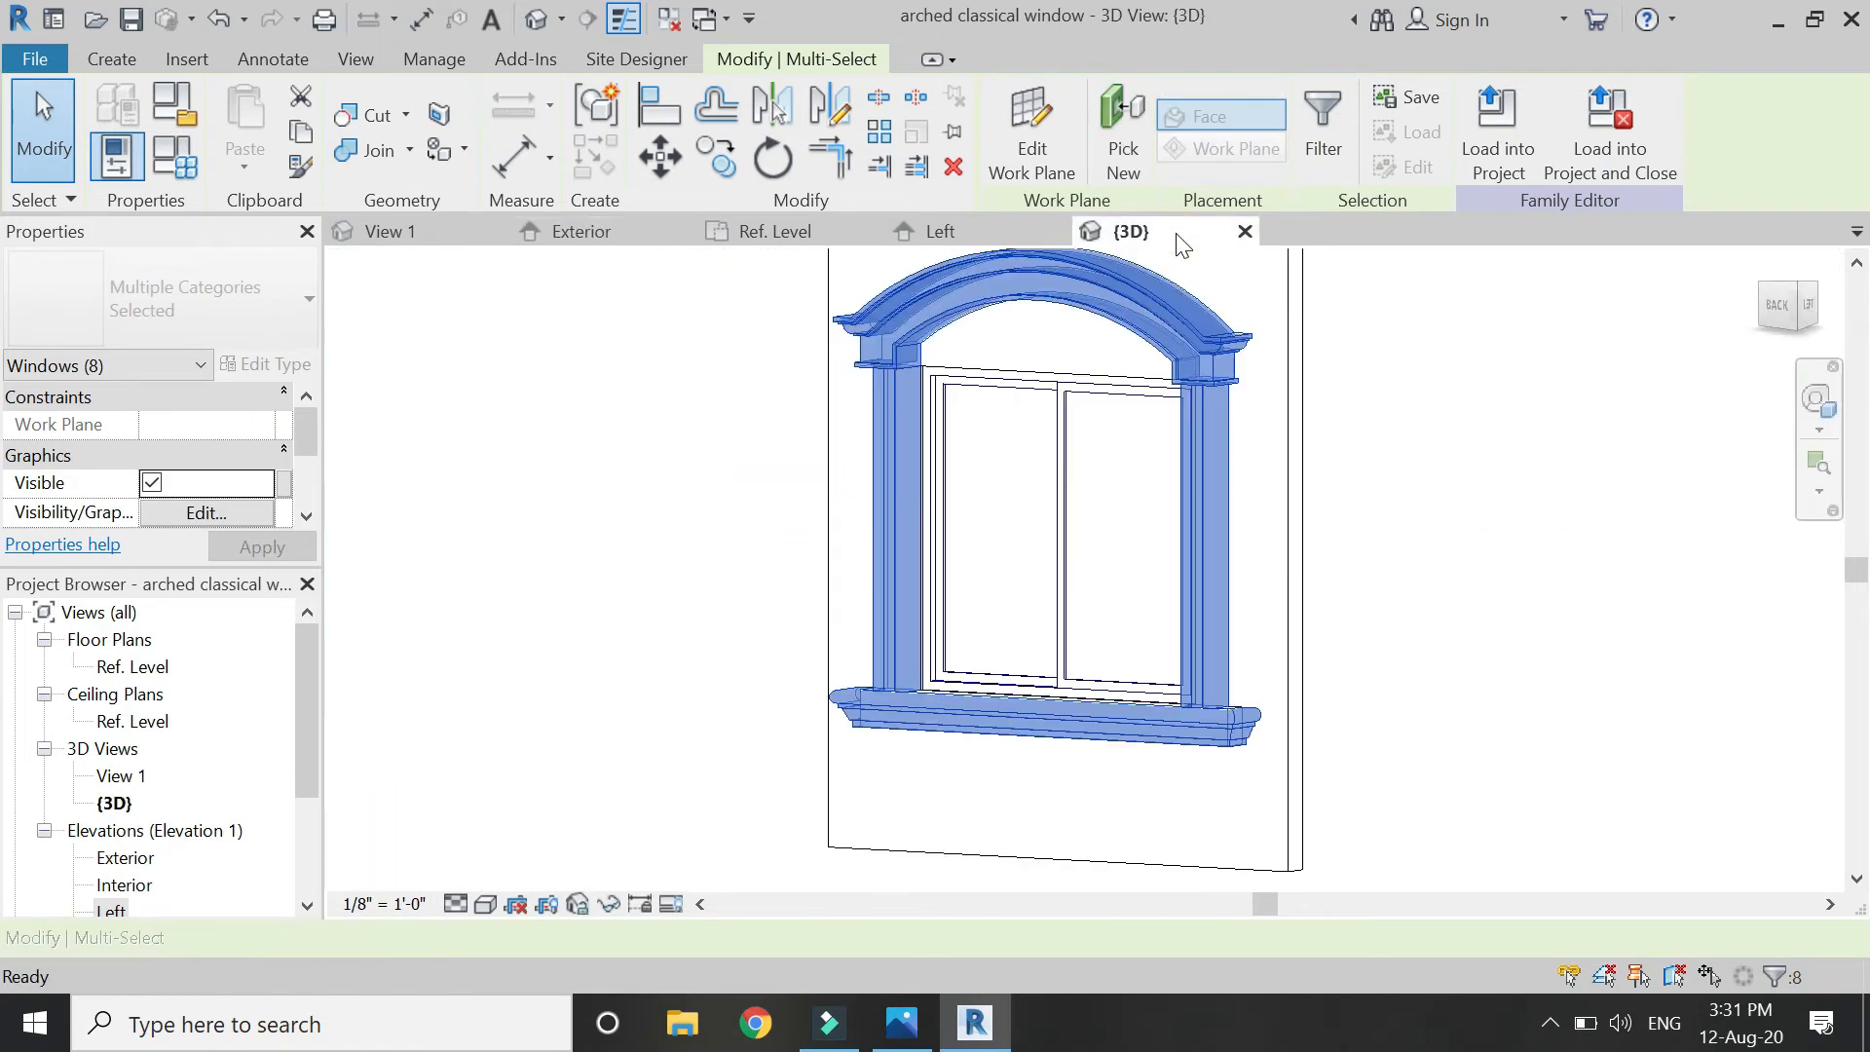
left_click(1805, 288)
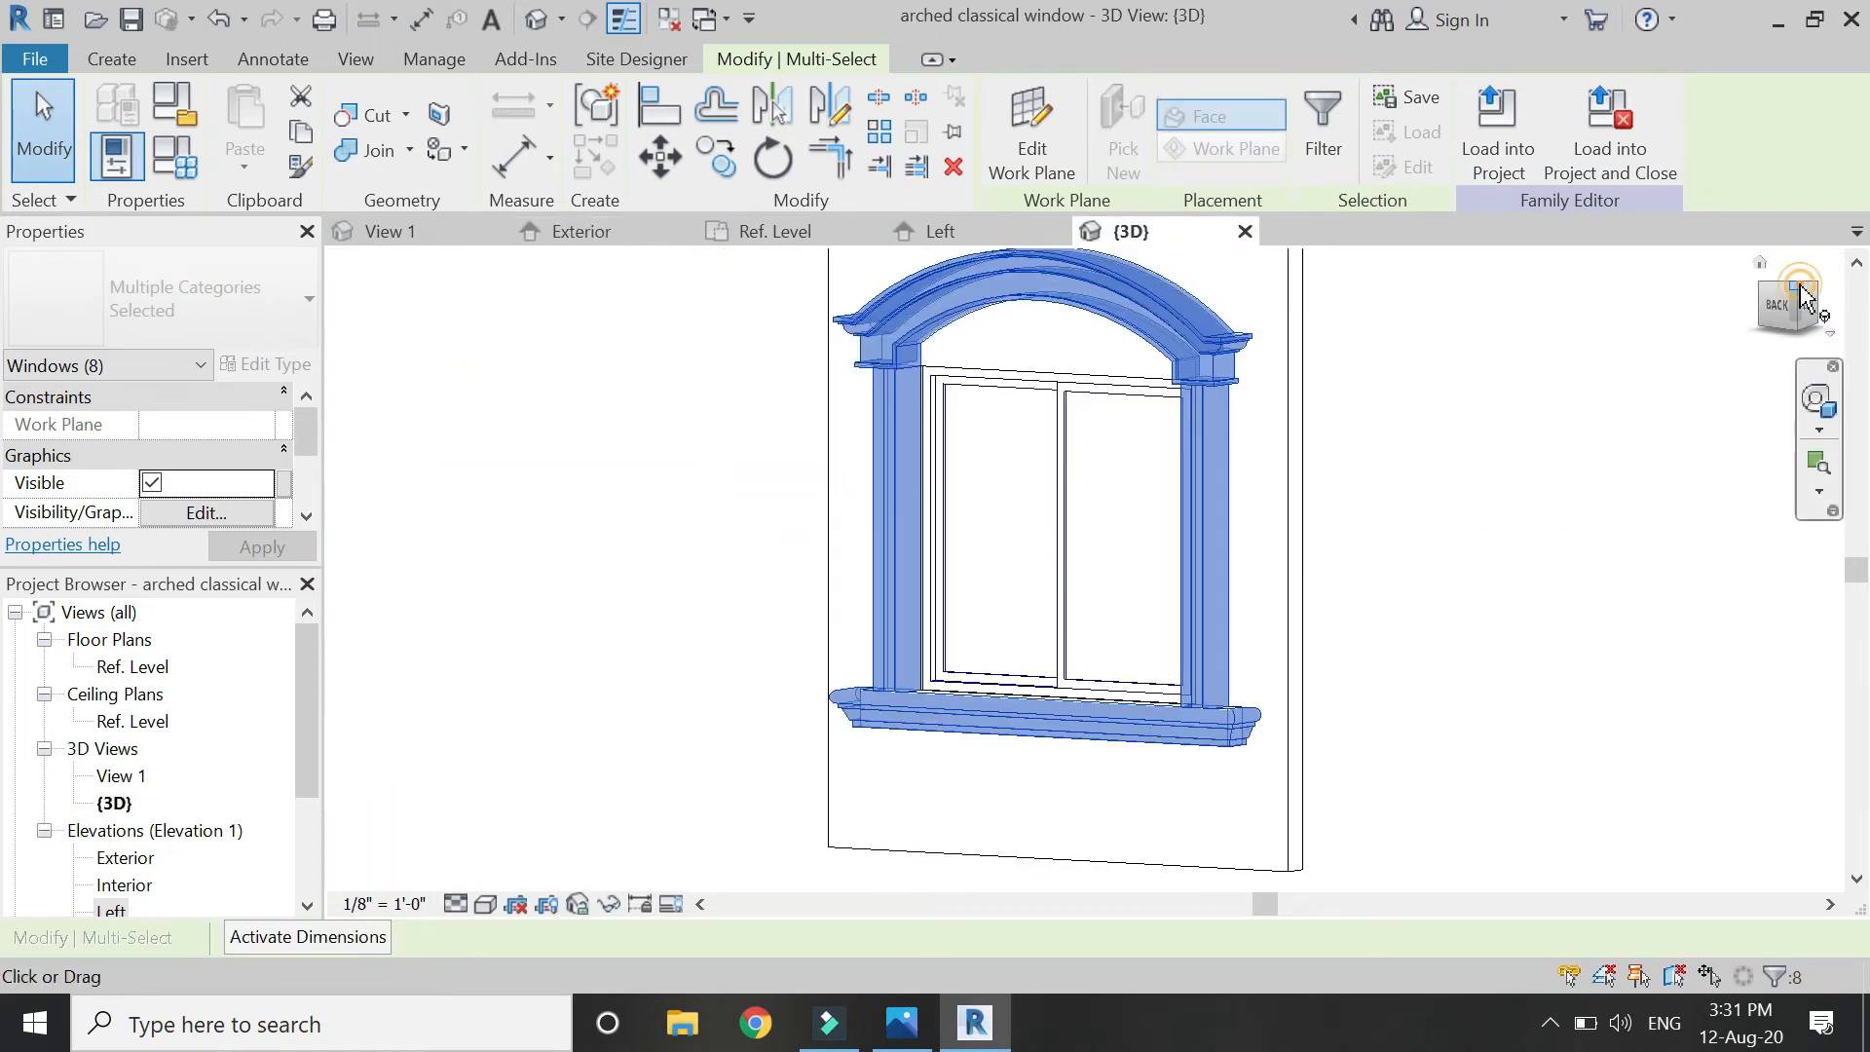
scroll(1133, 804, "up", 5)
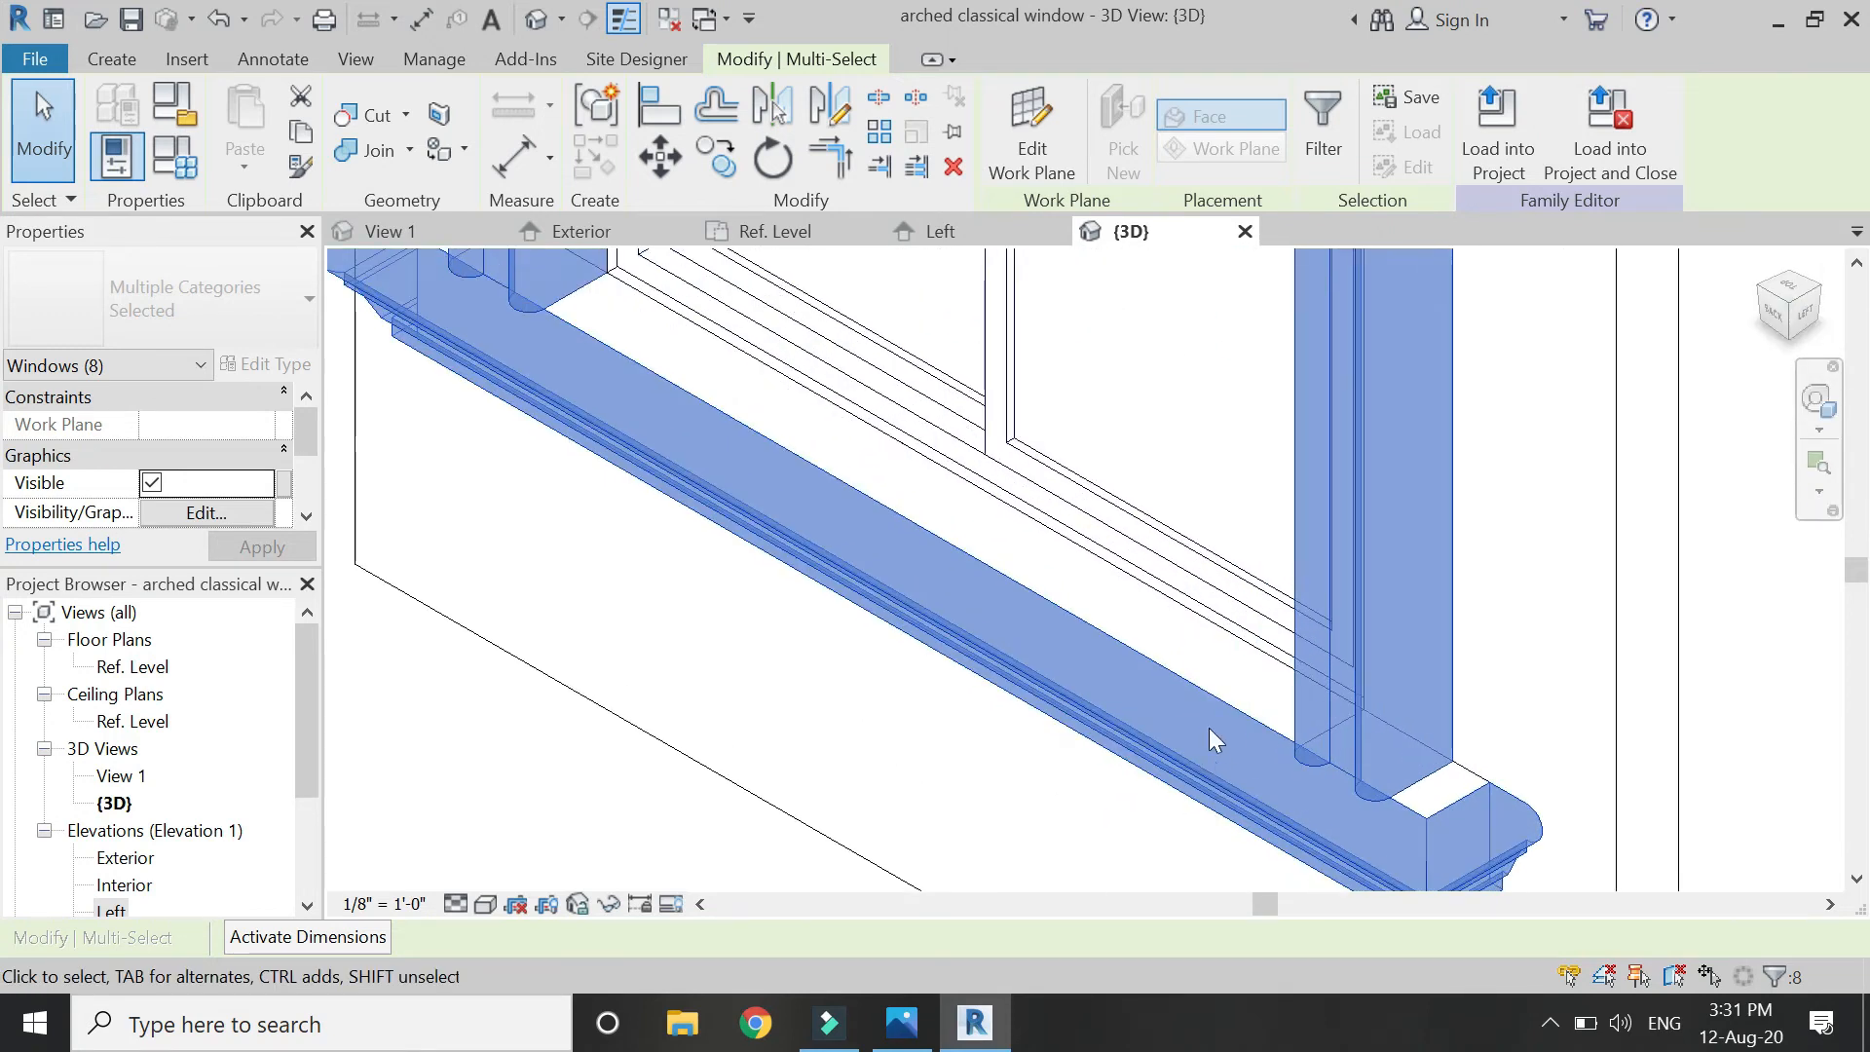
left_click(1220, 631, "ctrl")
scroll(1136, 563, "down", 5)
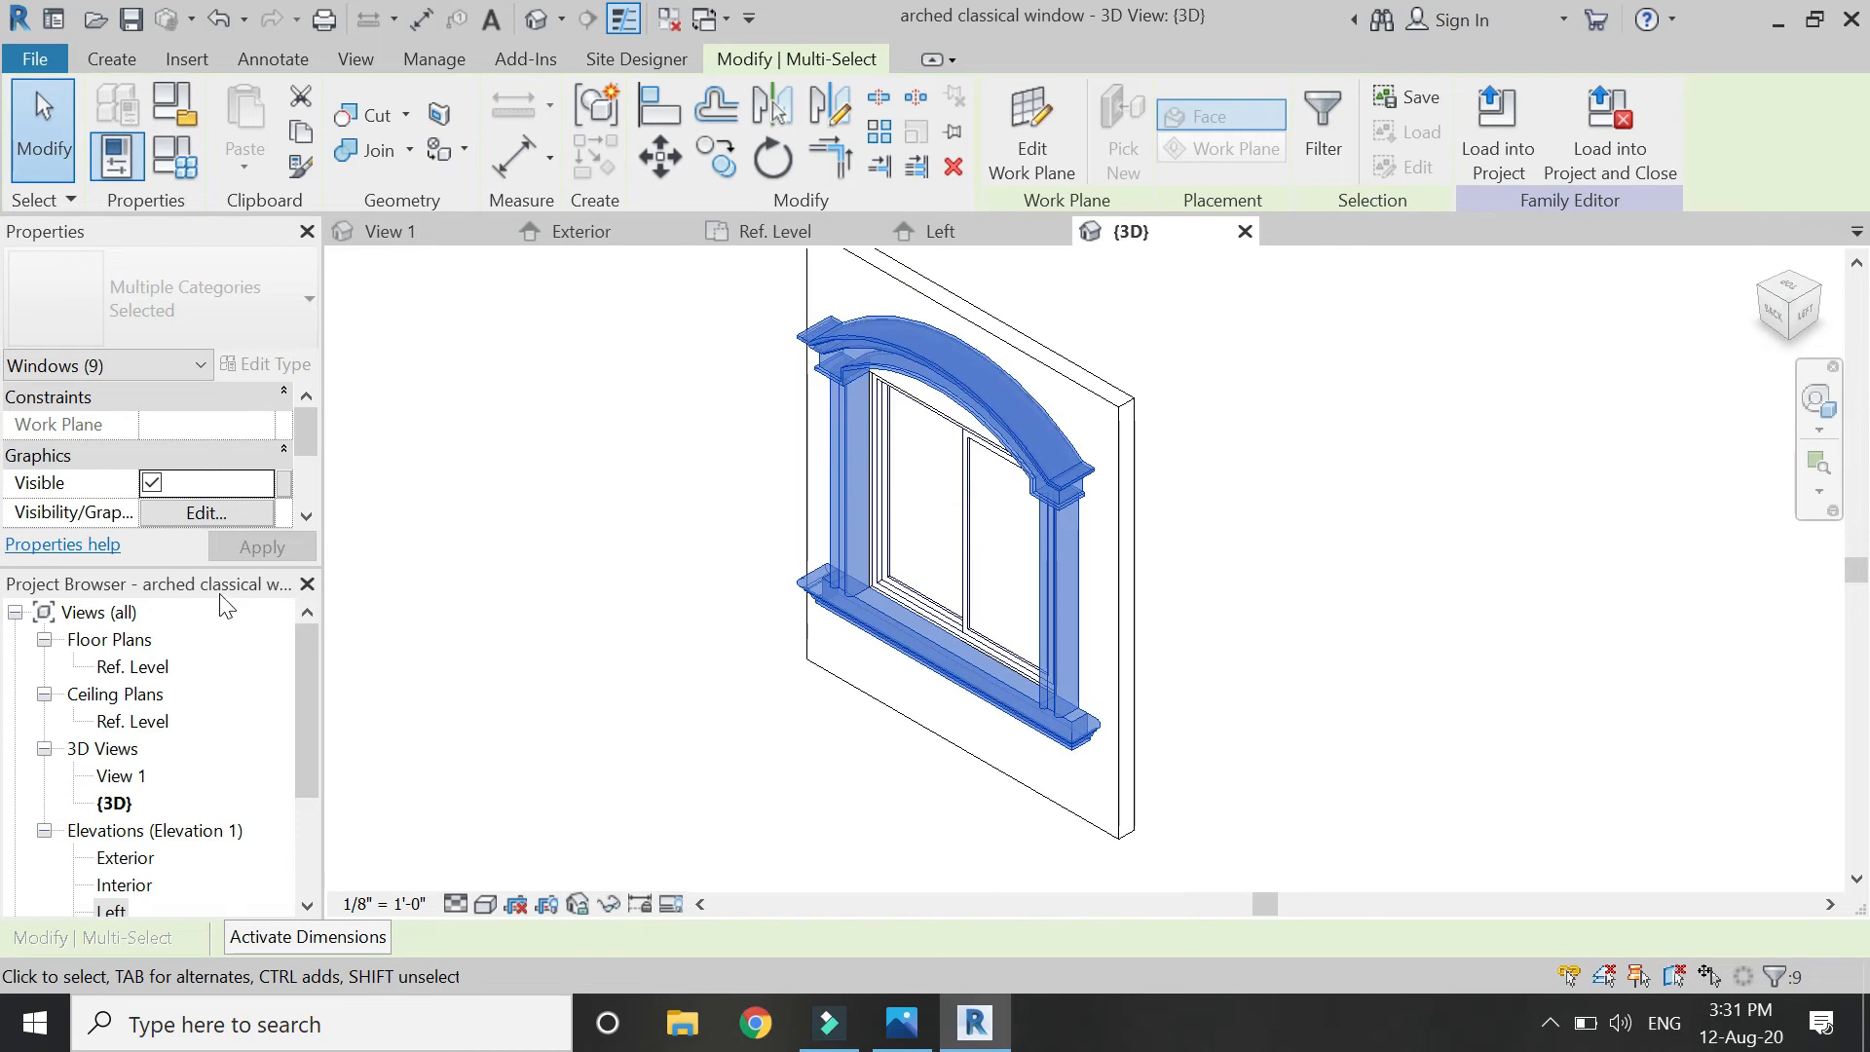
scroll(232, 479, "down", 1)
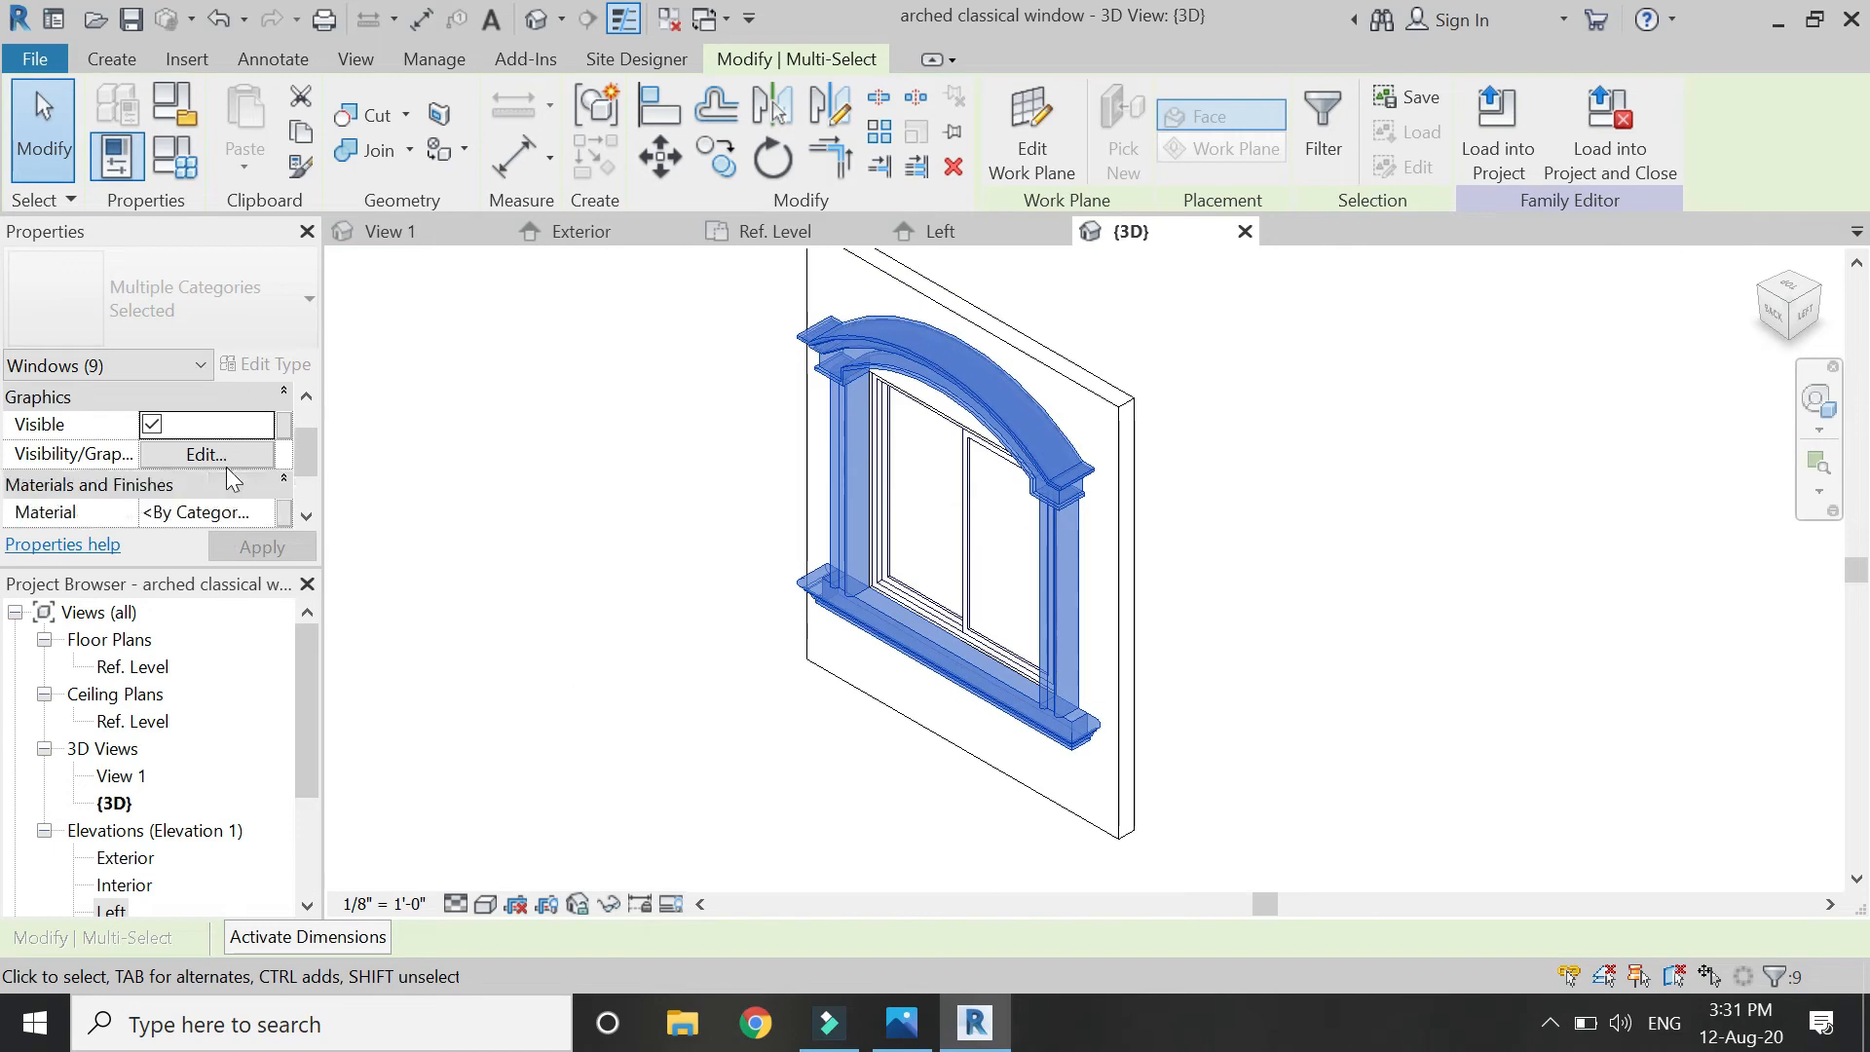
Link the nine trim pieces' Material to a new parameter 'sweeps & extrusions'.
left_click(283, 511)
left_click(496, 716)
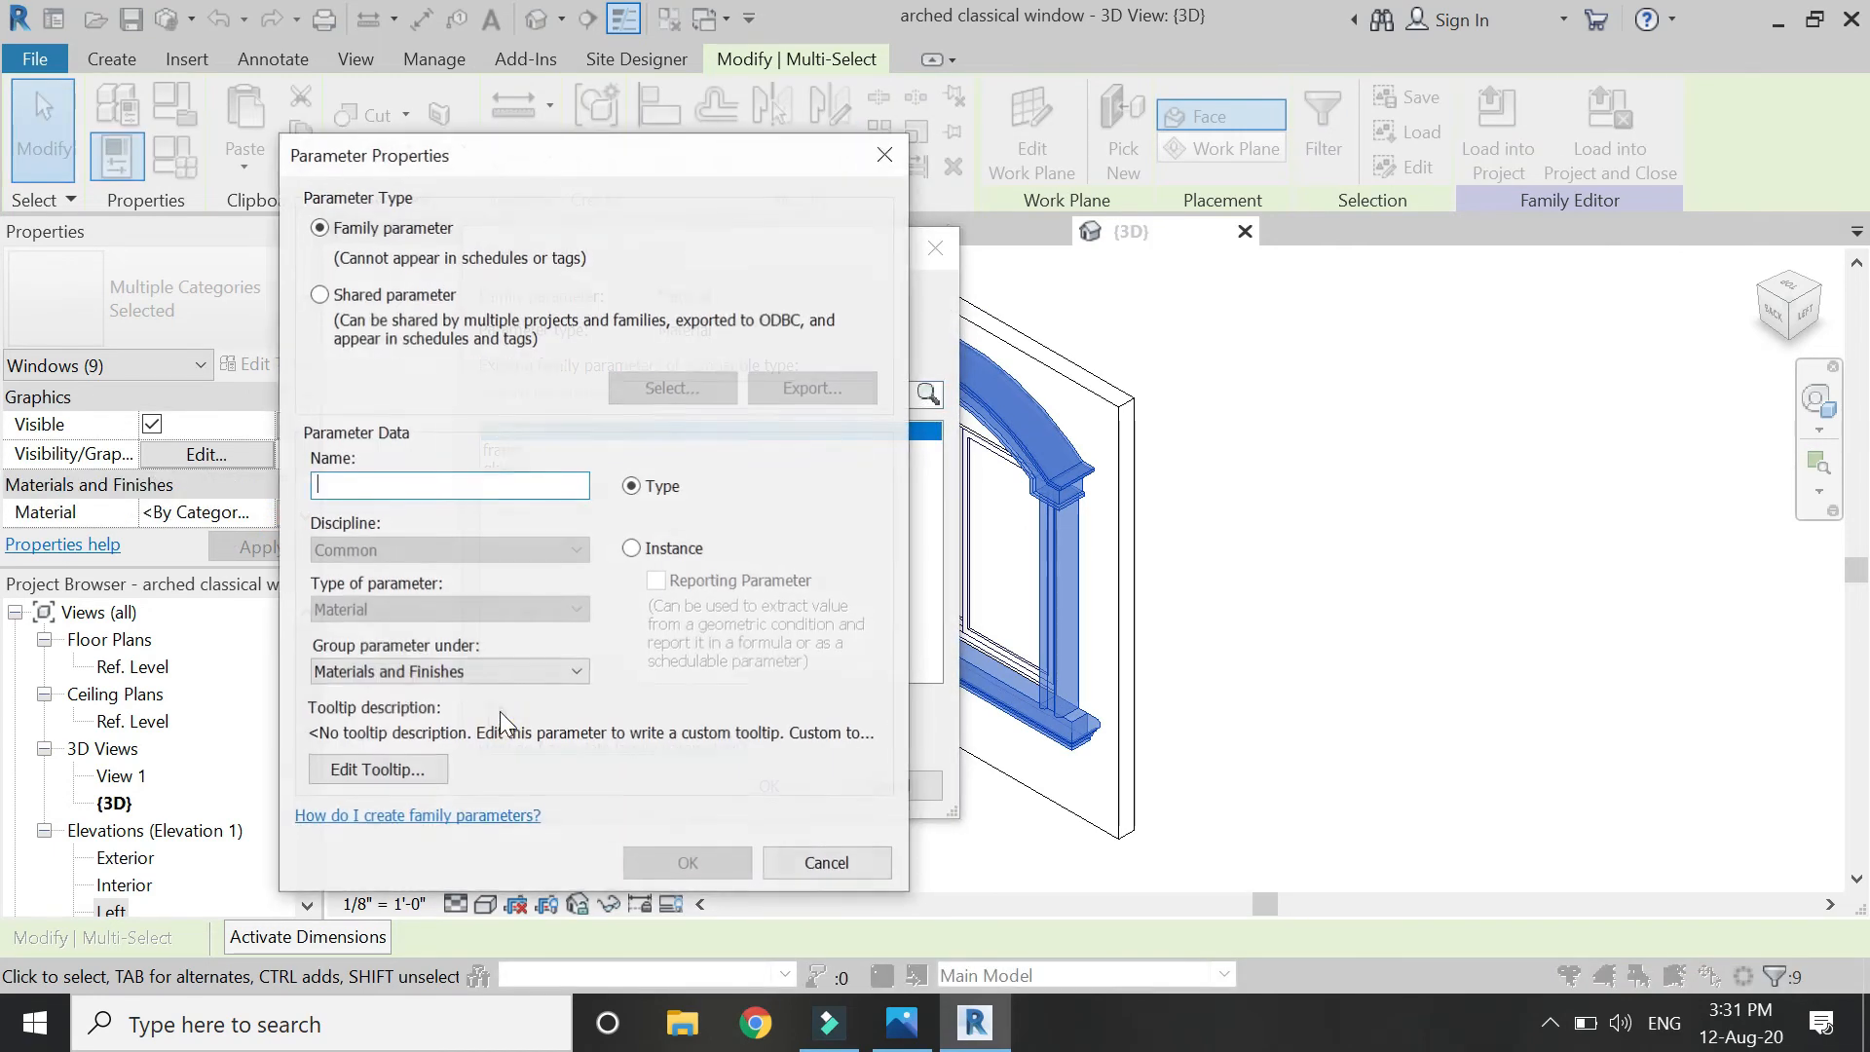
type("sweeps & extrusions")
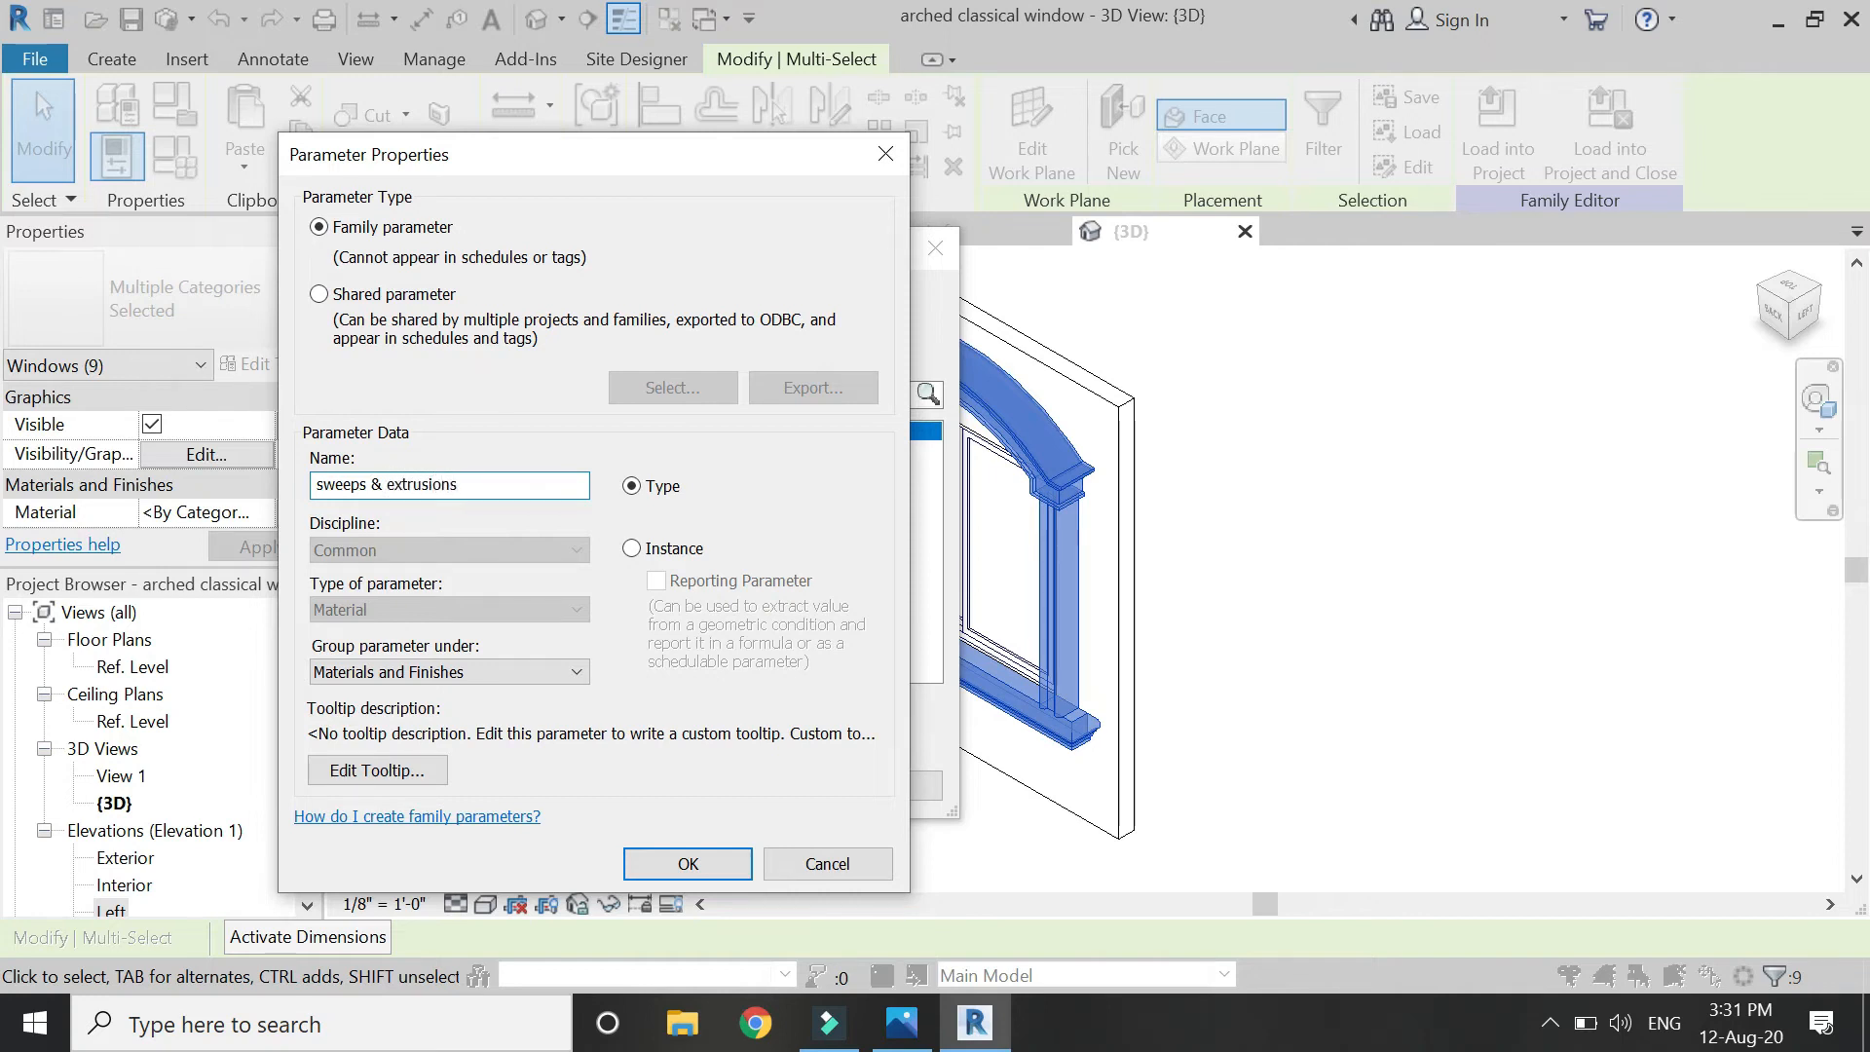
left_click(688, 864)
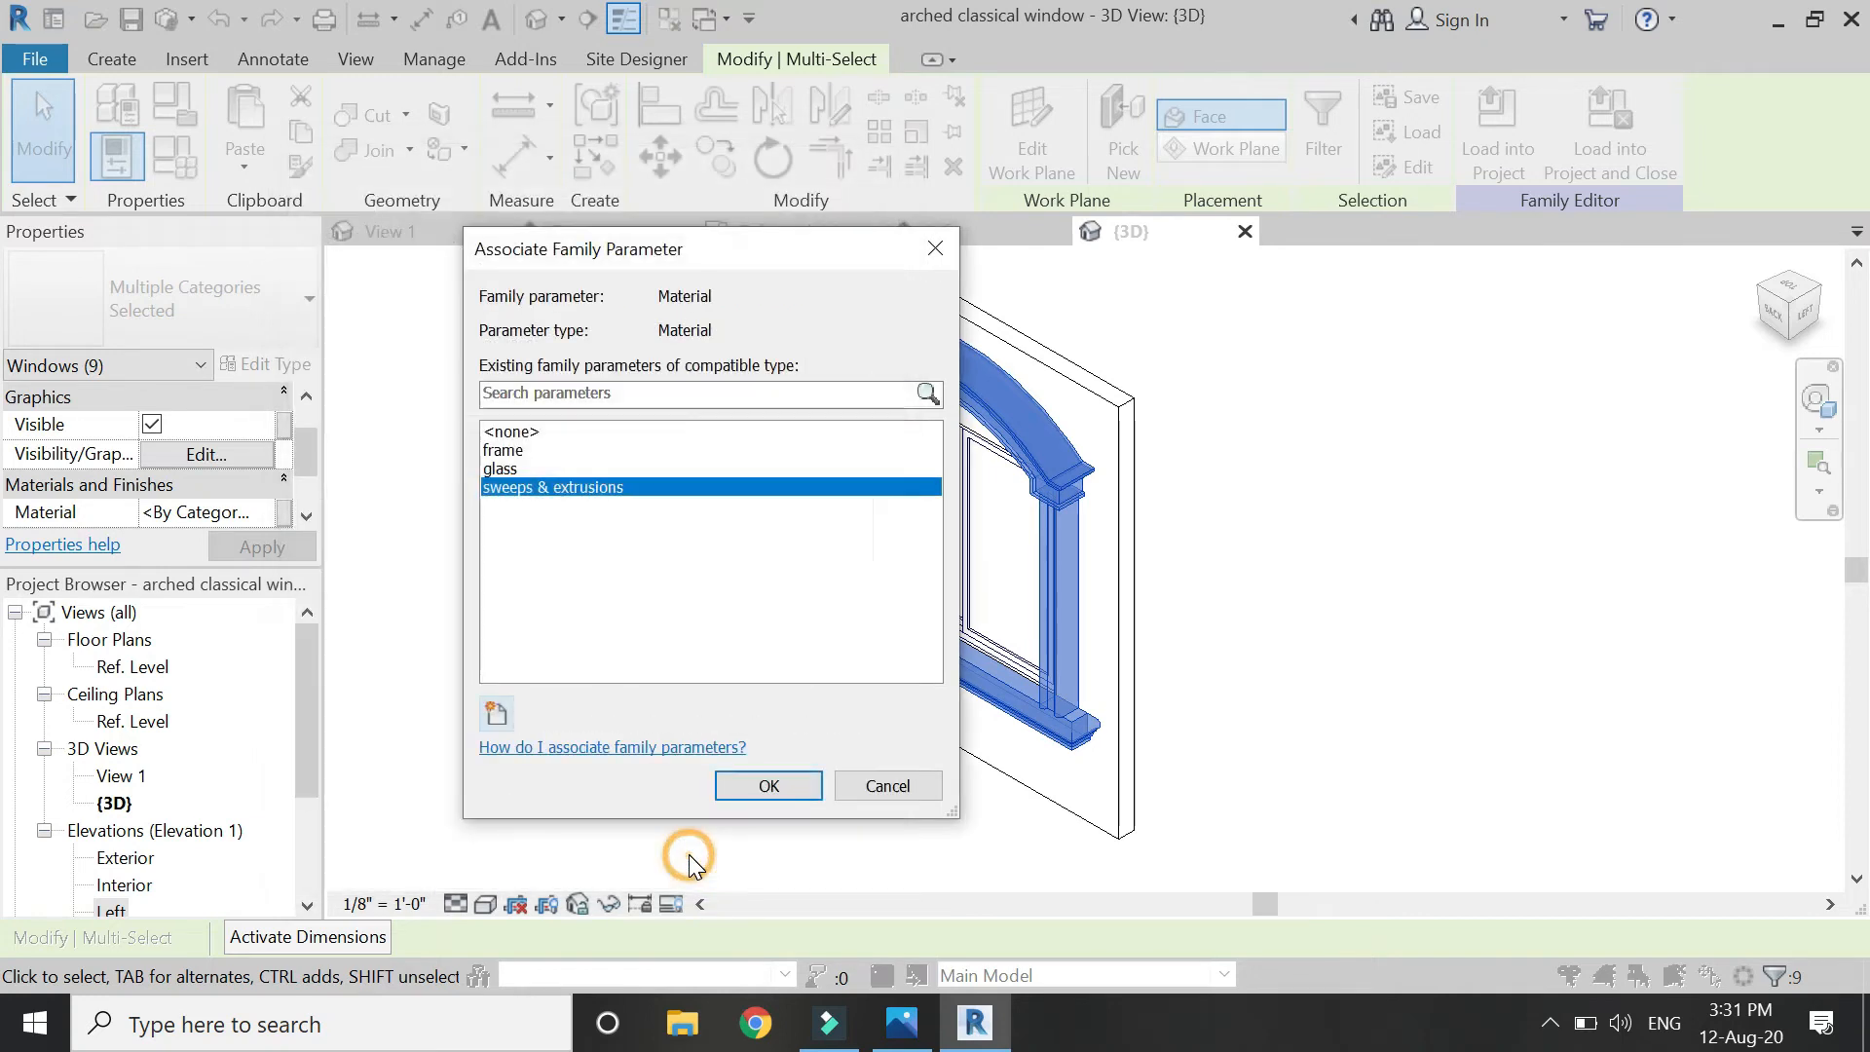
left_click(755, 785)
left_click(686, 683)
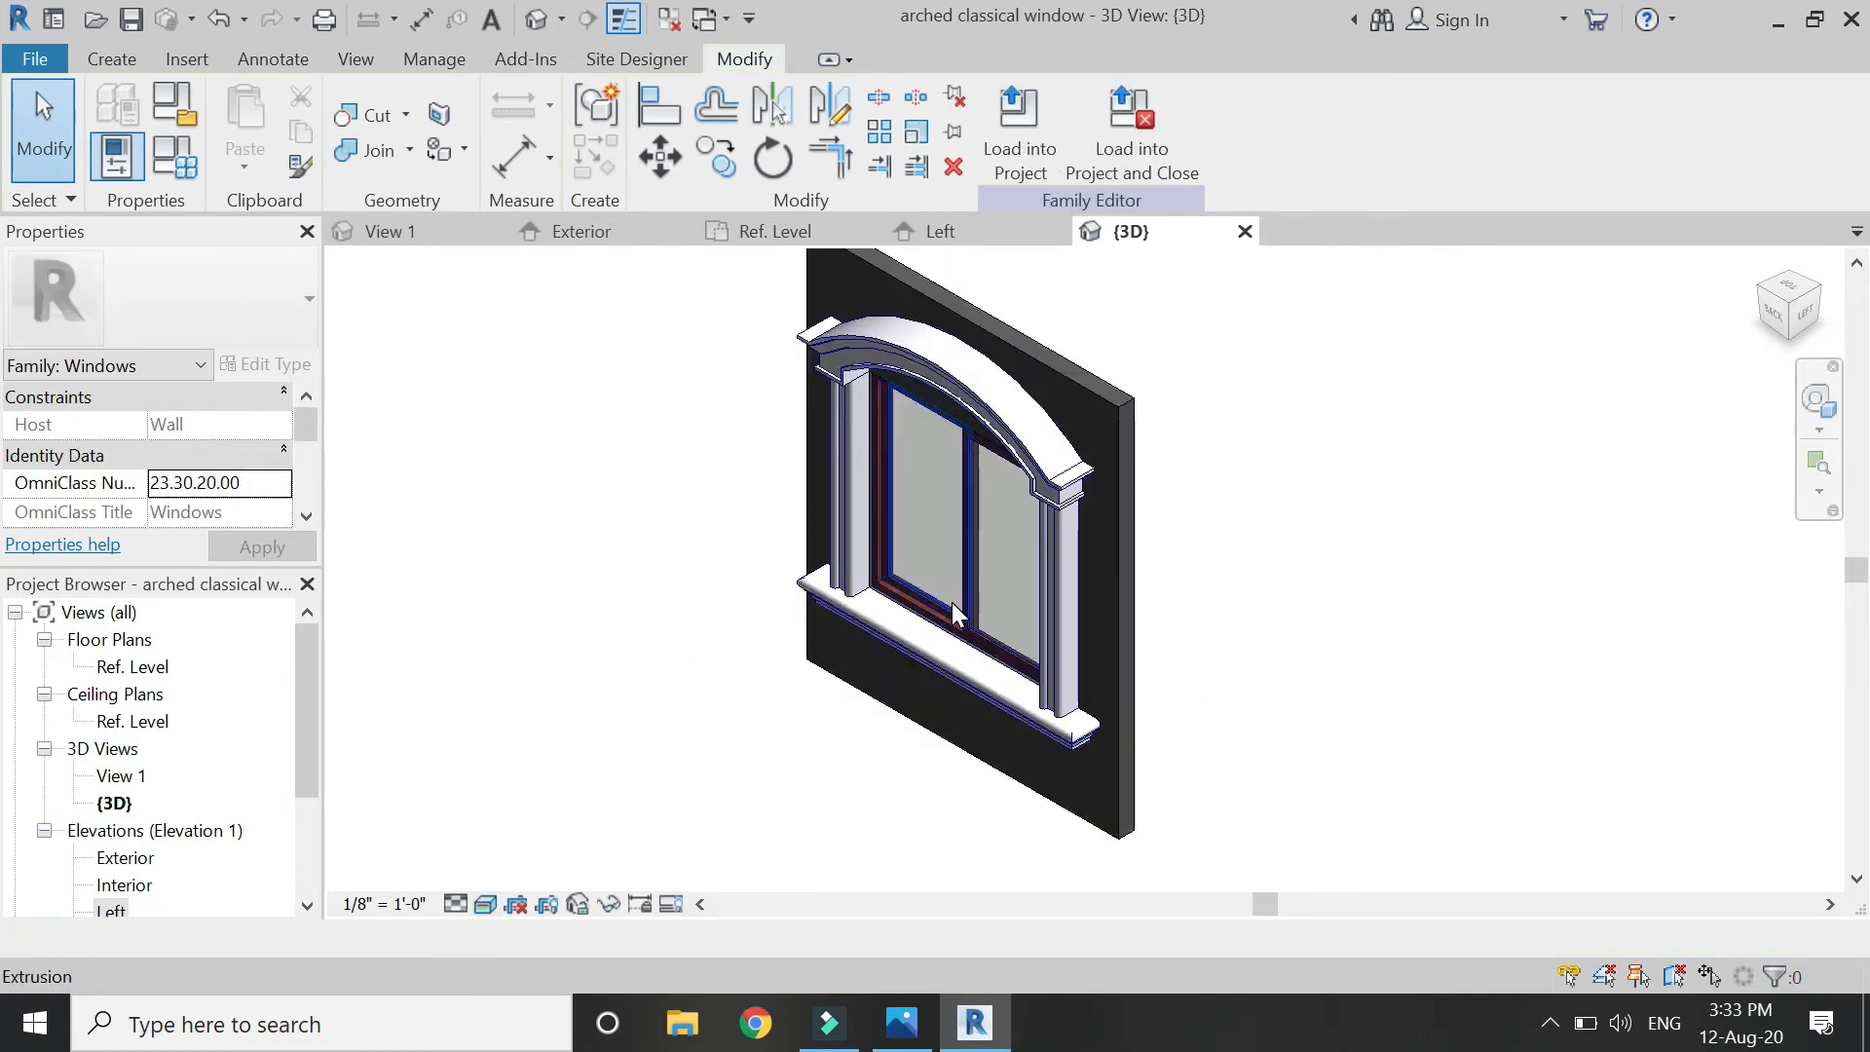
Orbit the model to an angled corner view to inspect the finished window.
scroll(953, 613, "up", 2)
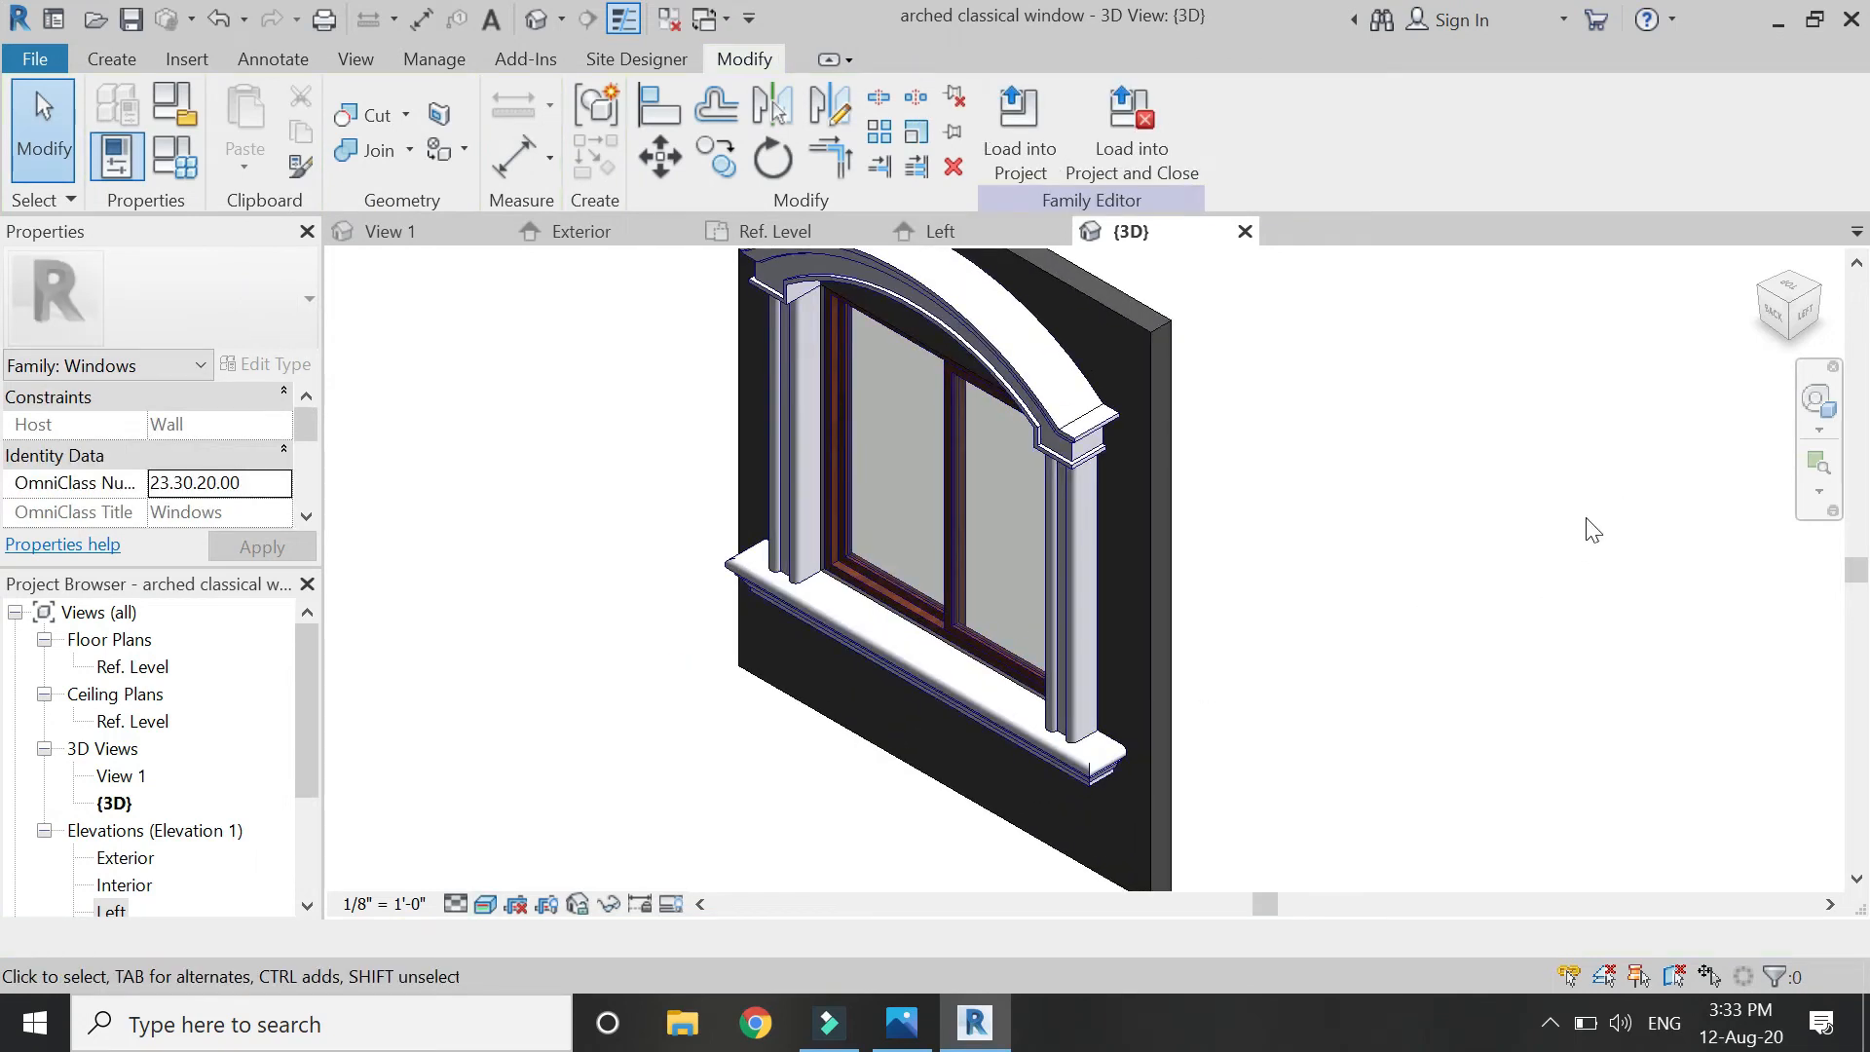
left_click(1817, 407)
left_click_drag(873, 629, 922, 703)
scroll(1009, 713, "down", 2)
scroll(1174, 560, "up", 1)
key("Escape")
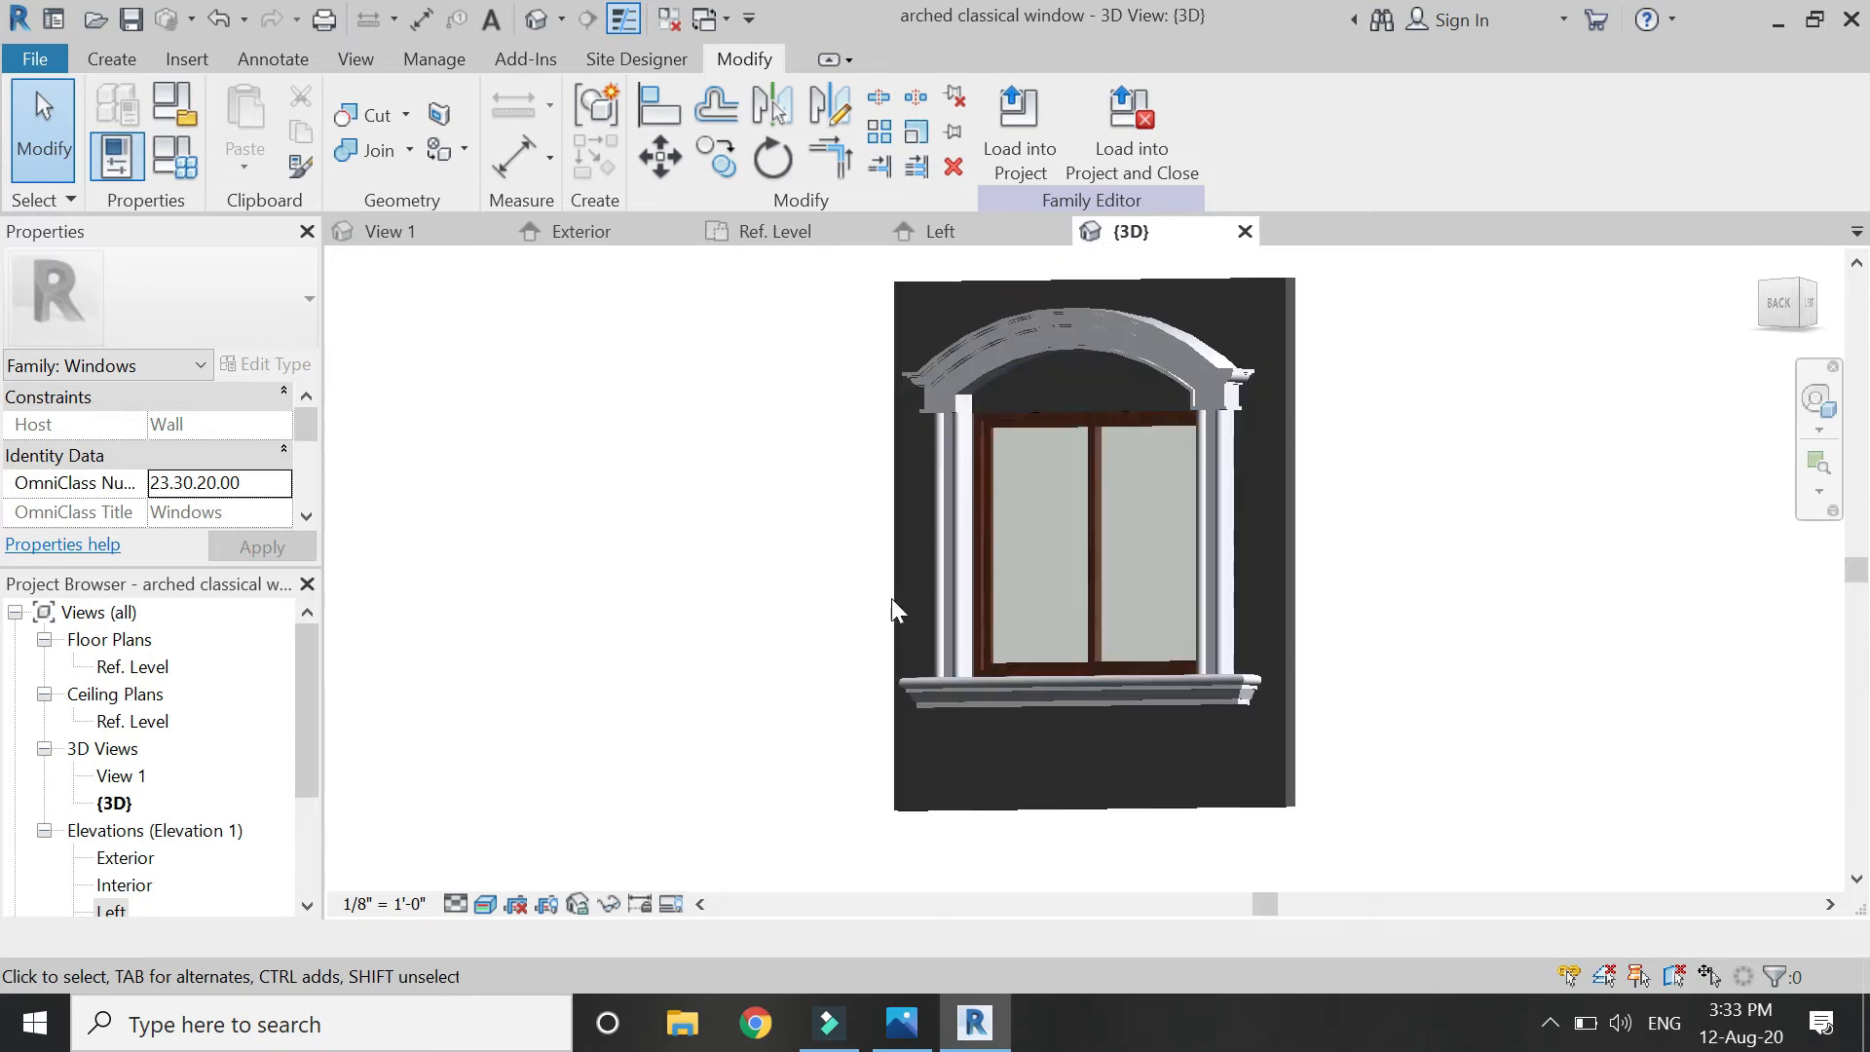
left_click(1804, 295)
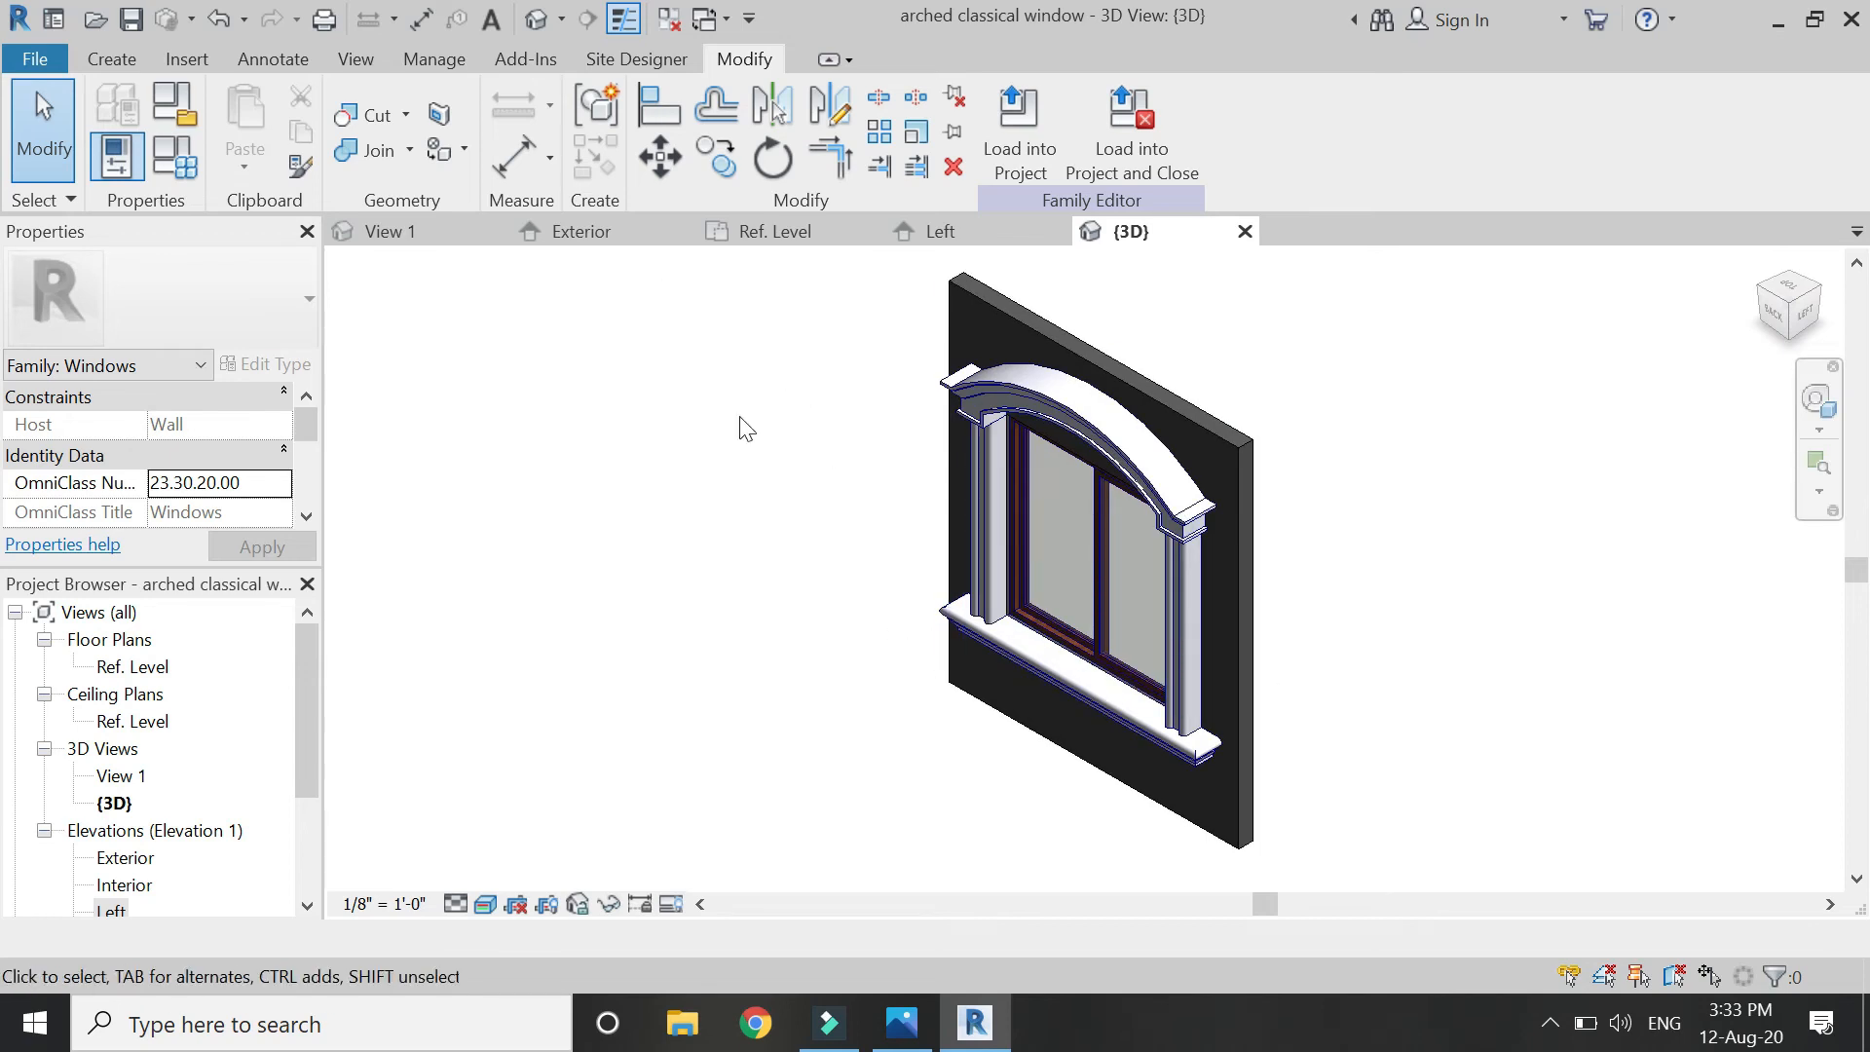
Show the Exterior elevation in the Realistic visual style.
left_click(618, 238)
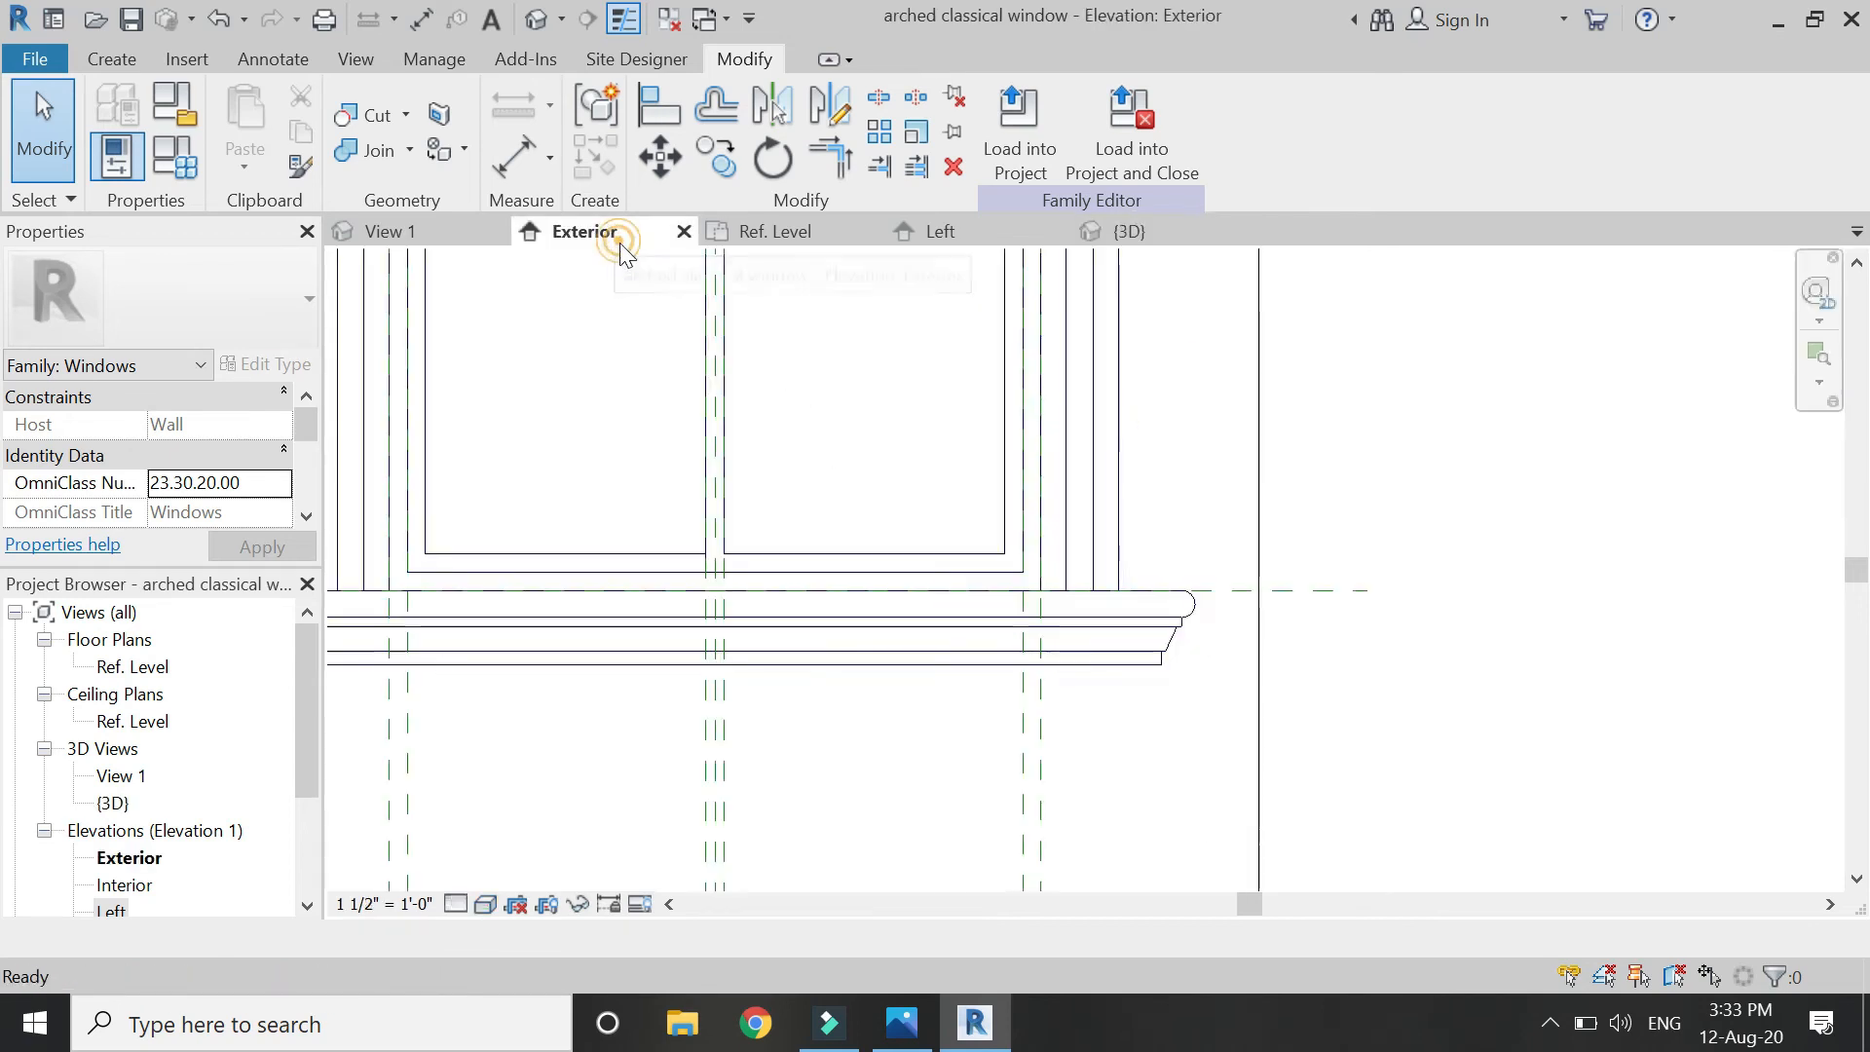
scroll(1202, 701, "down", 5)
left_click(485, 904)
left_click(615, 844)
scroll(789, 467, "up", 2)
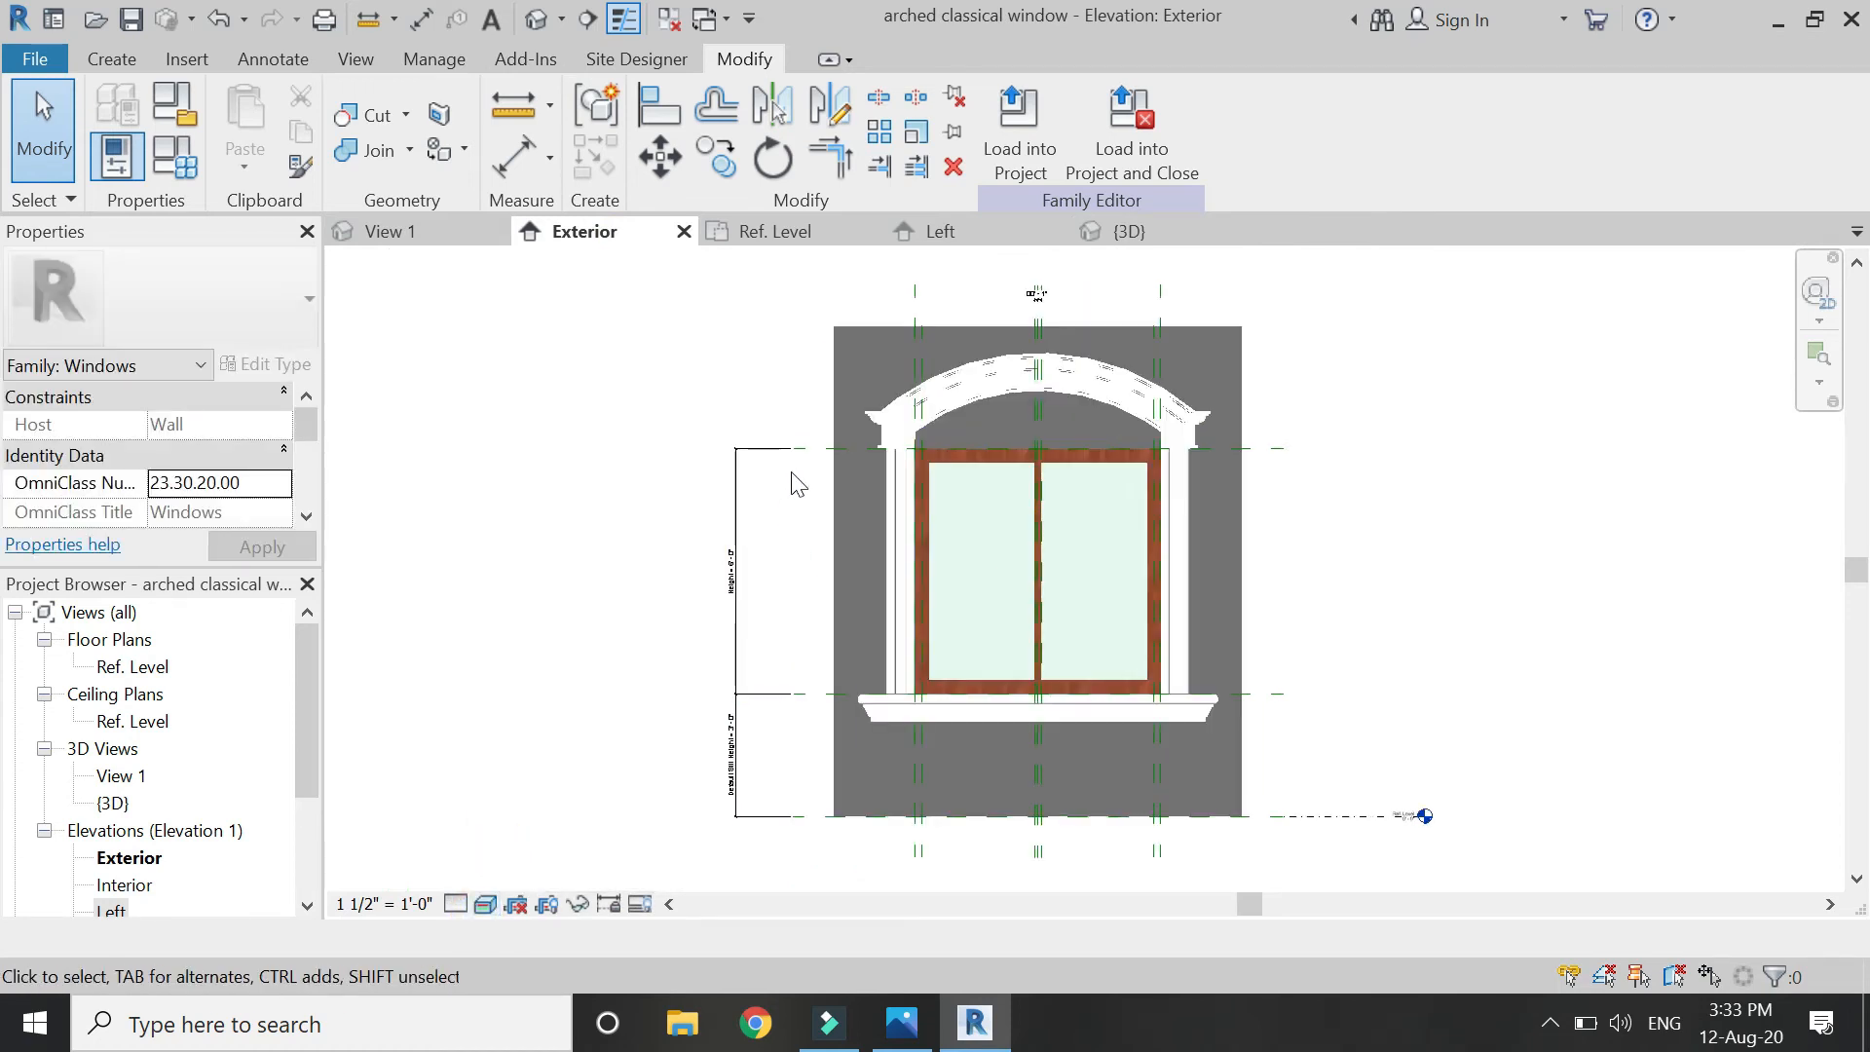
scroll(736, 428, "up", 2)
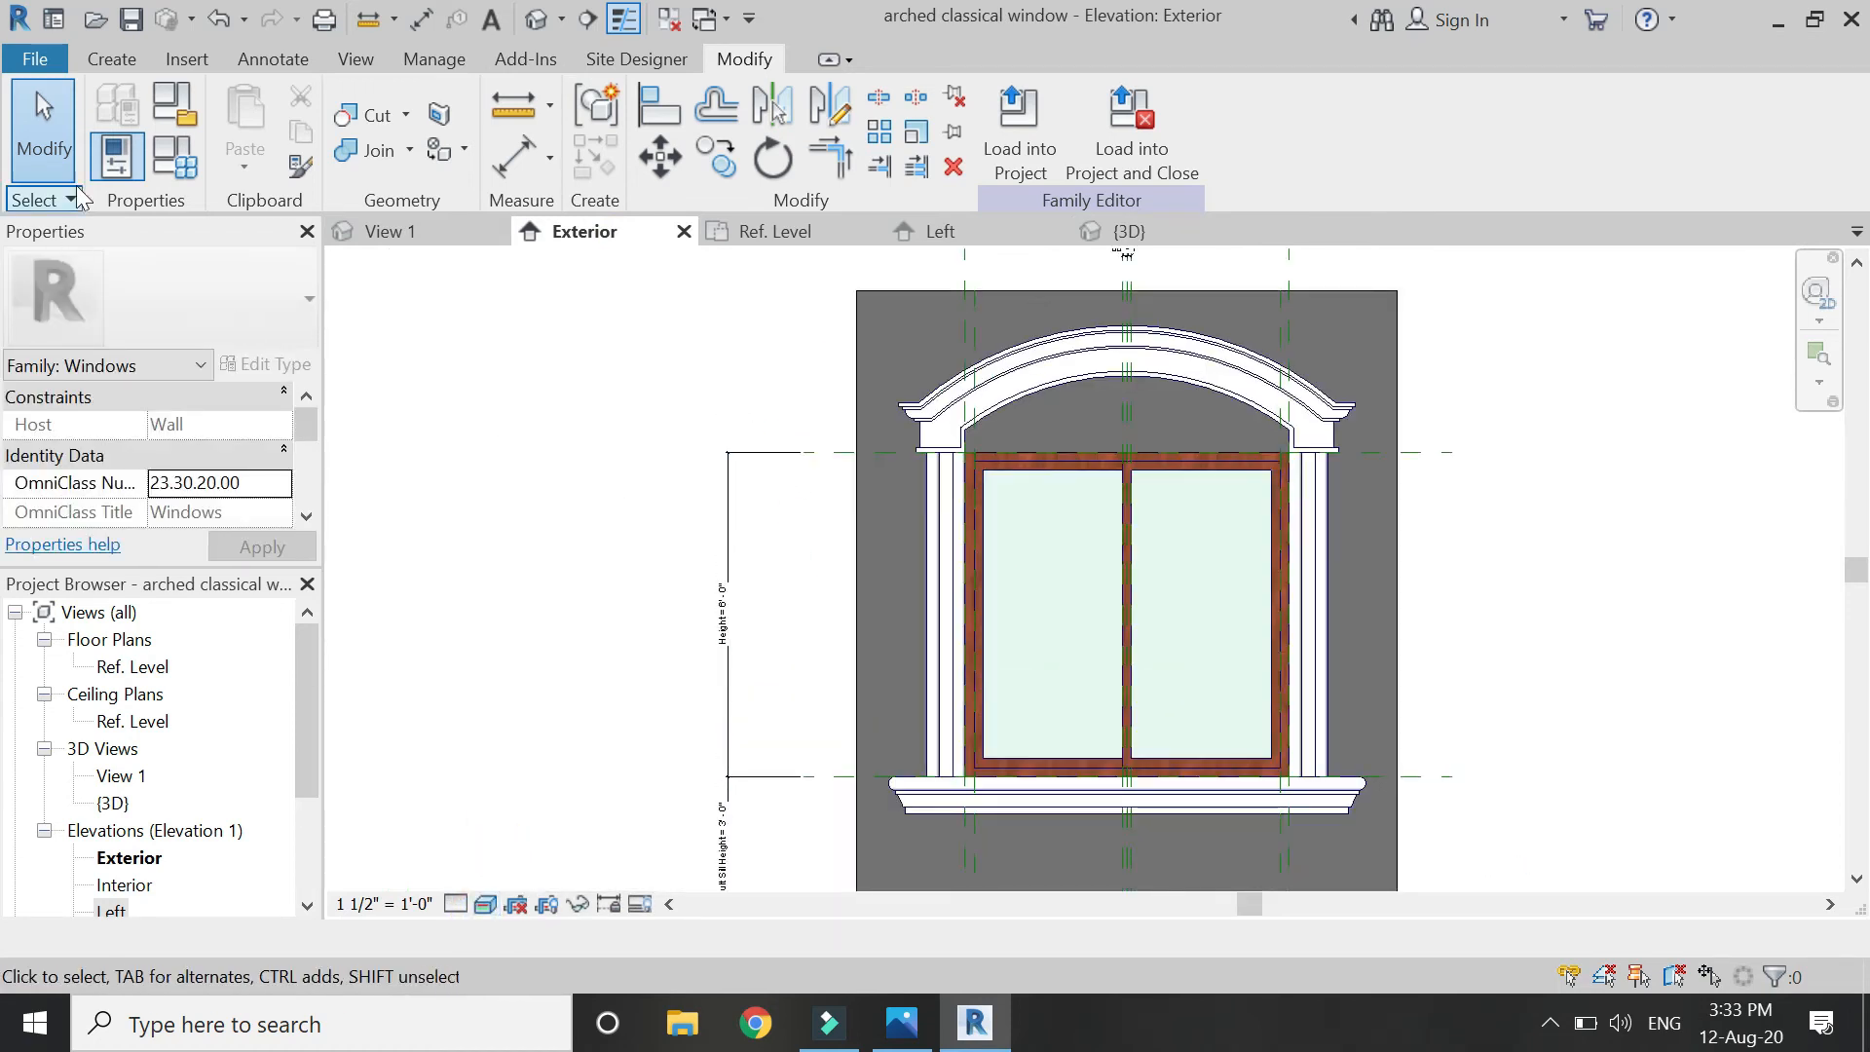
In Family Types, set Height and Width to 5' 0" and Default Sill Height to 1' 0".
left_click(160, 167)
left_click(519, 124)
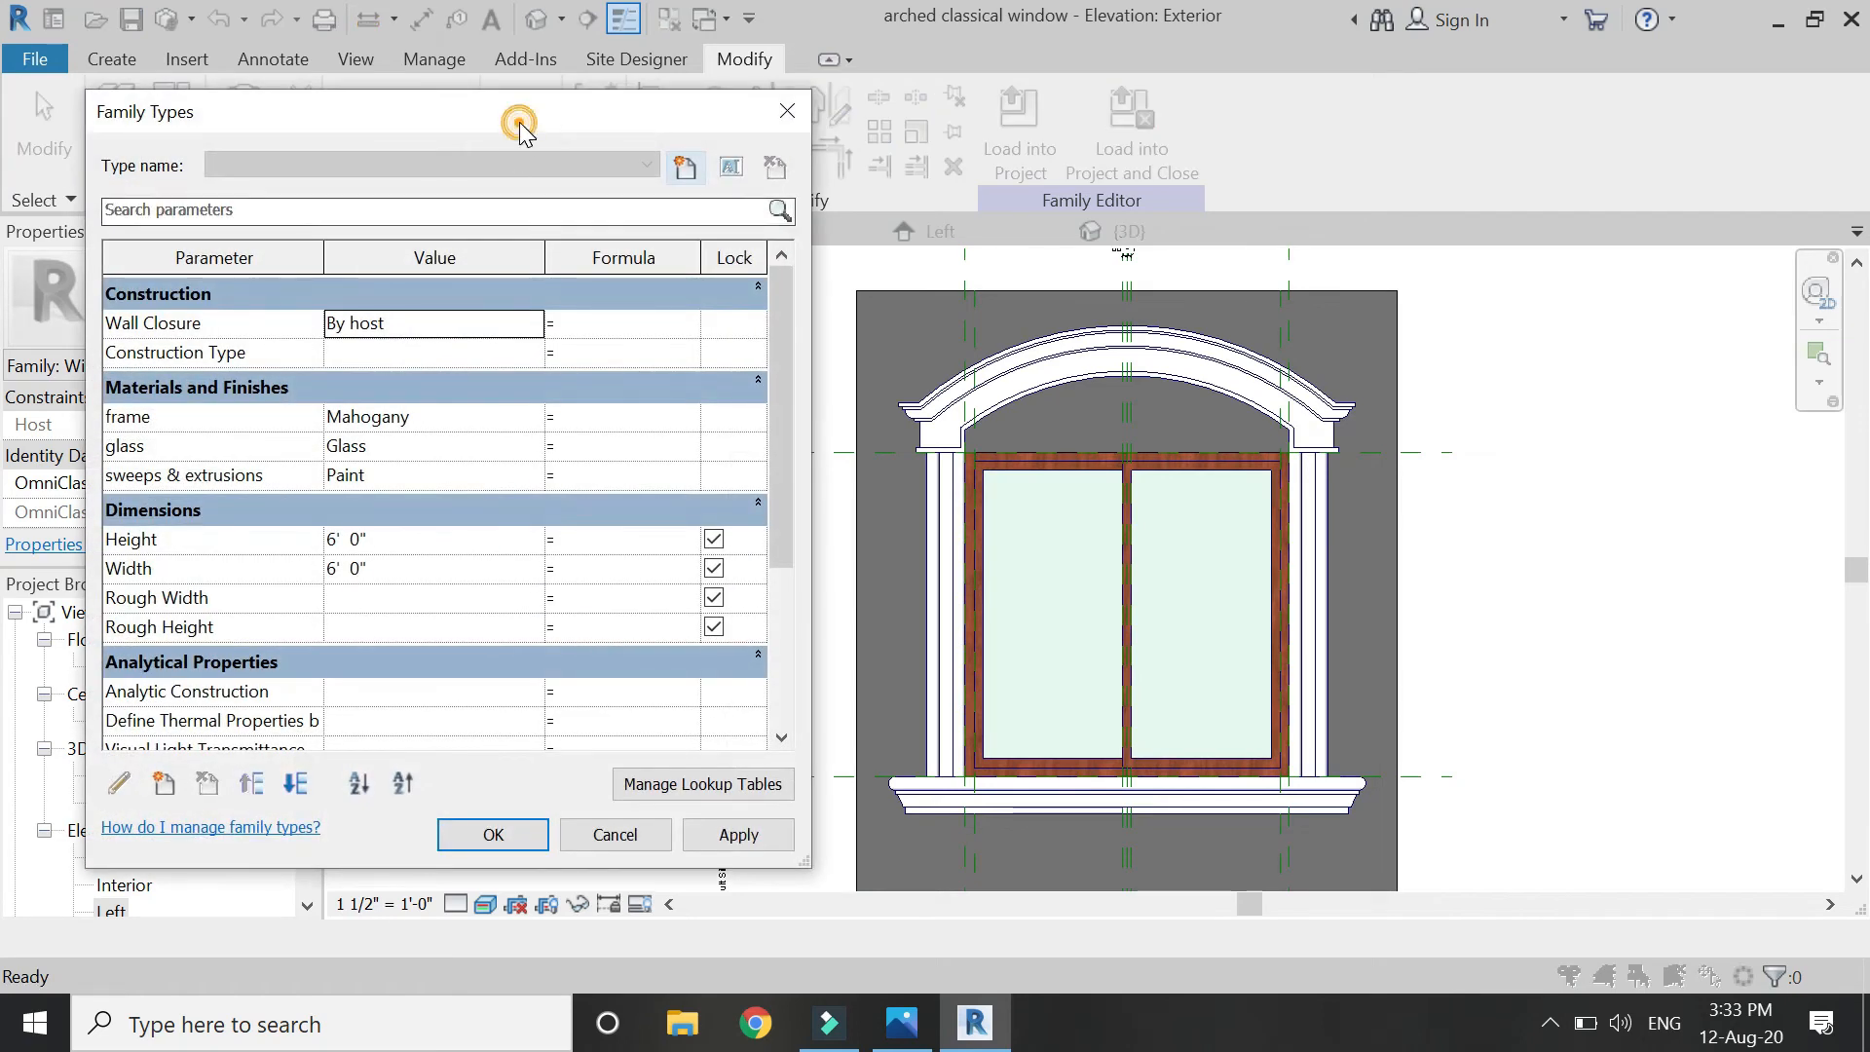
left_click_drag(519, 124, 462, 116)
left_click(378, 534)
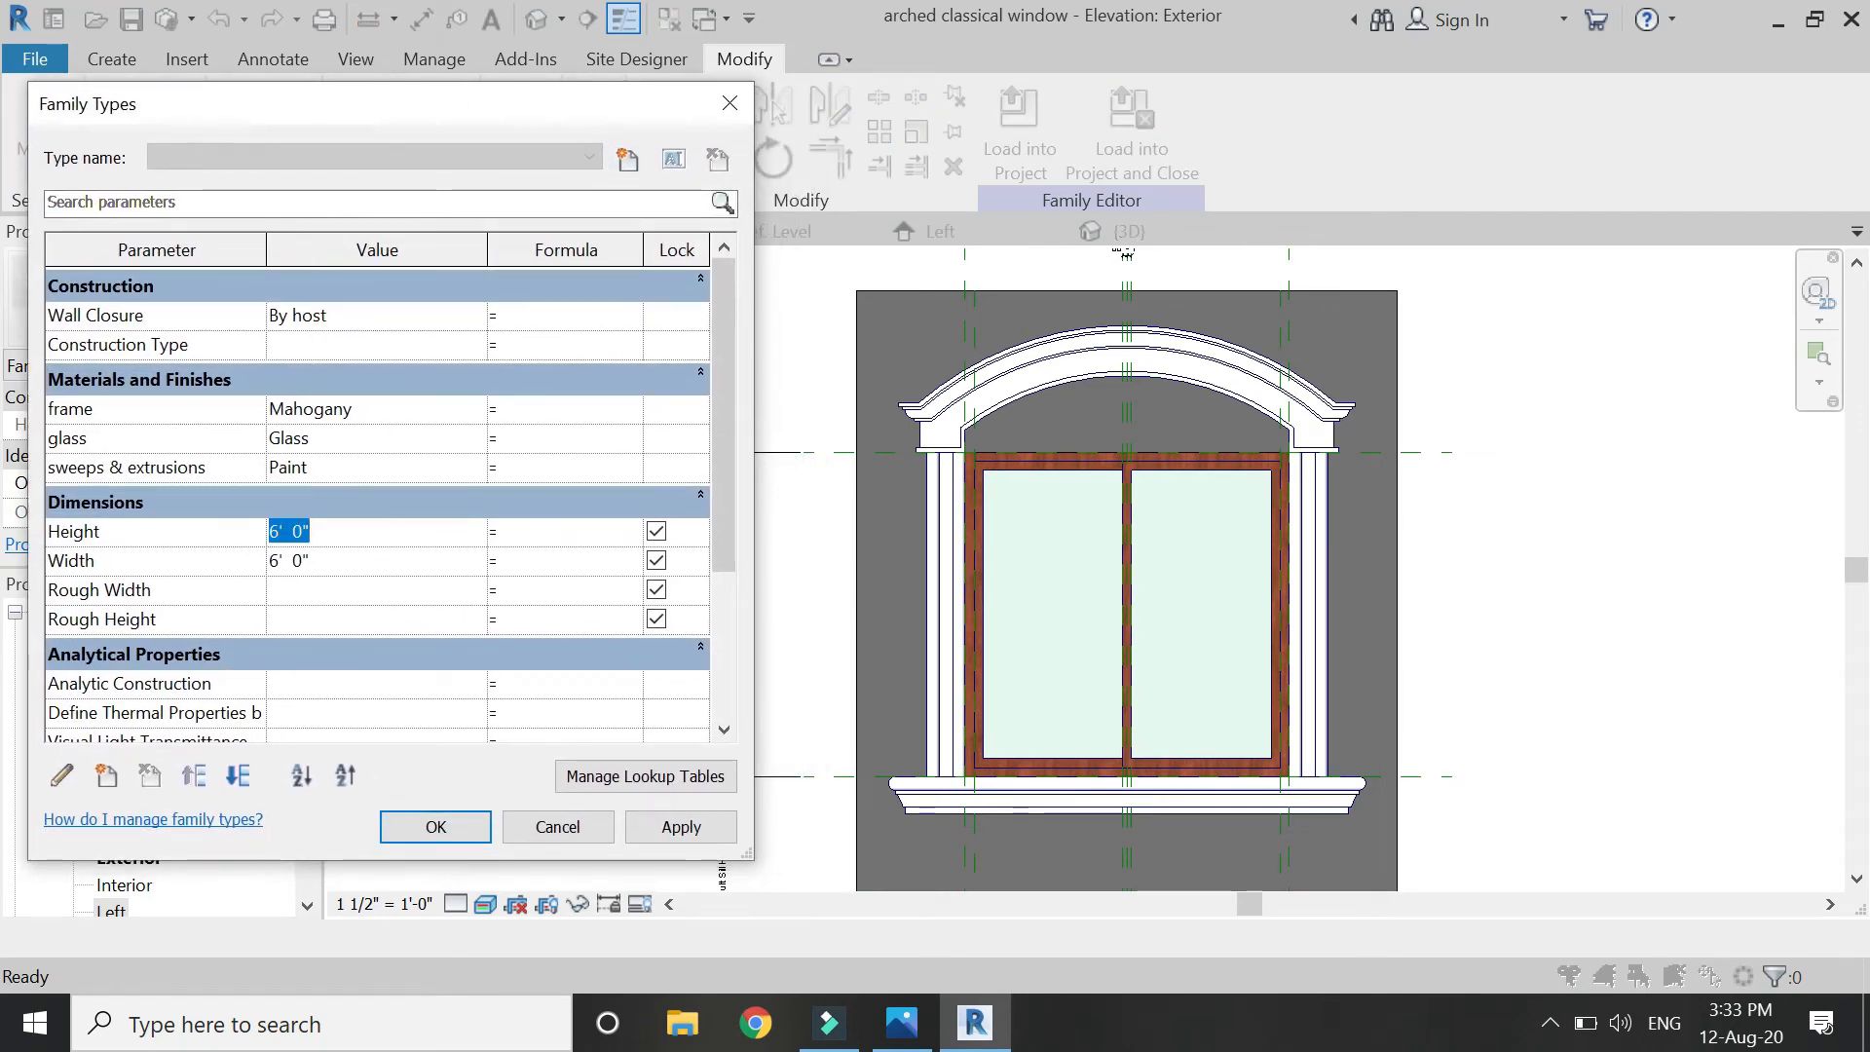
left_click(679, 828)
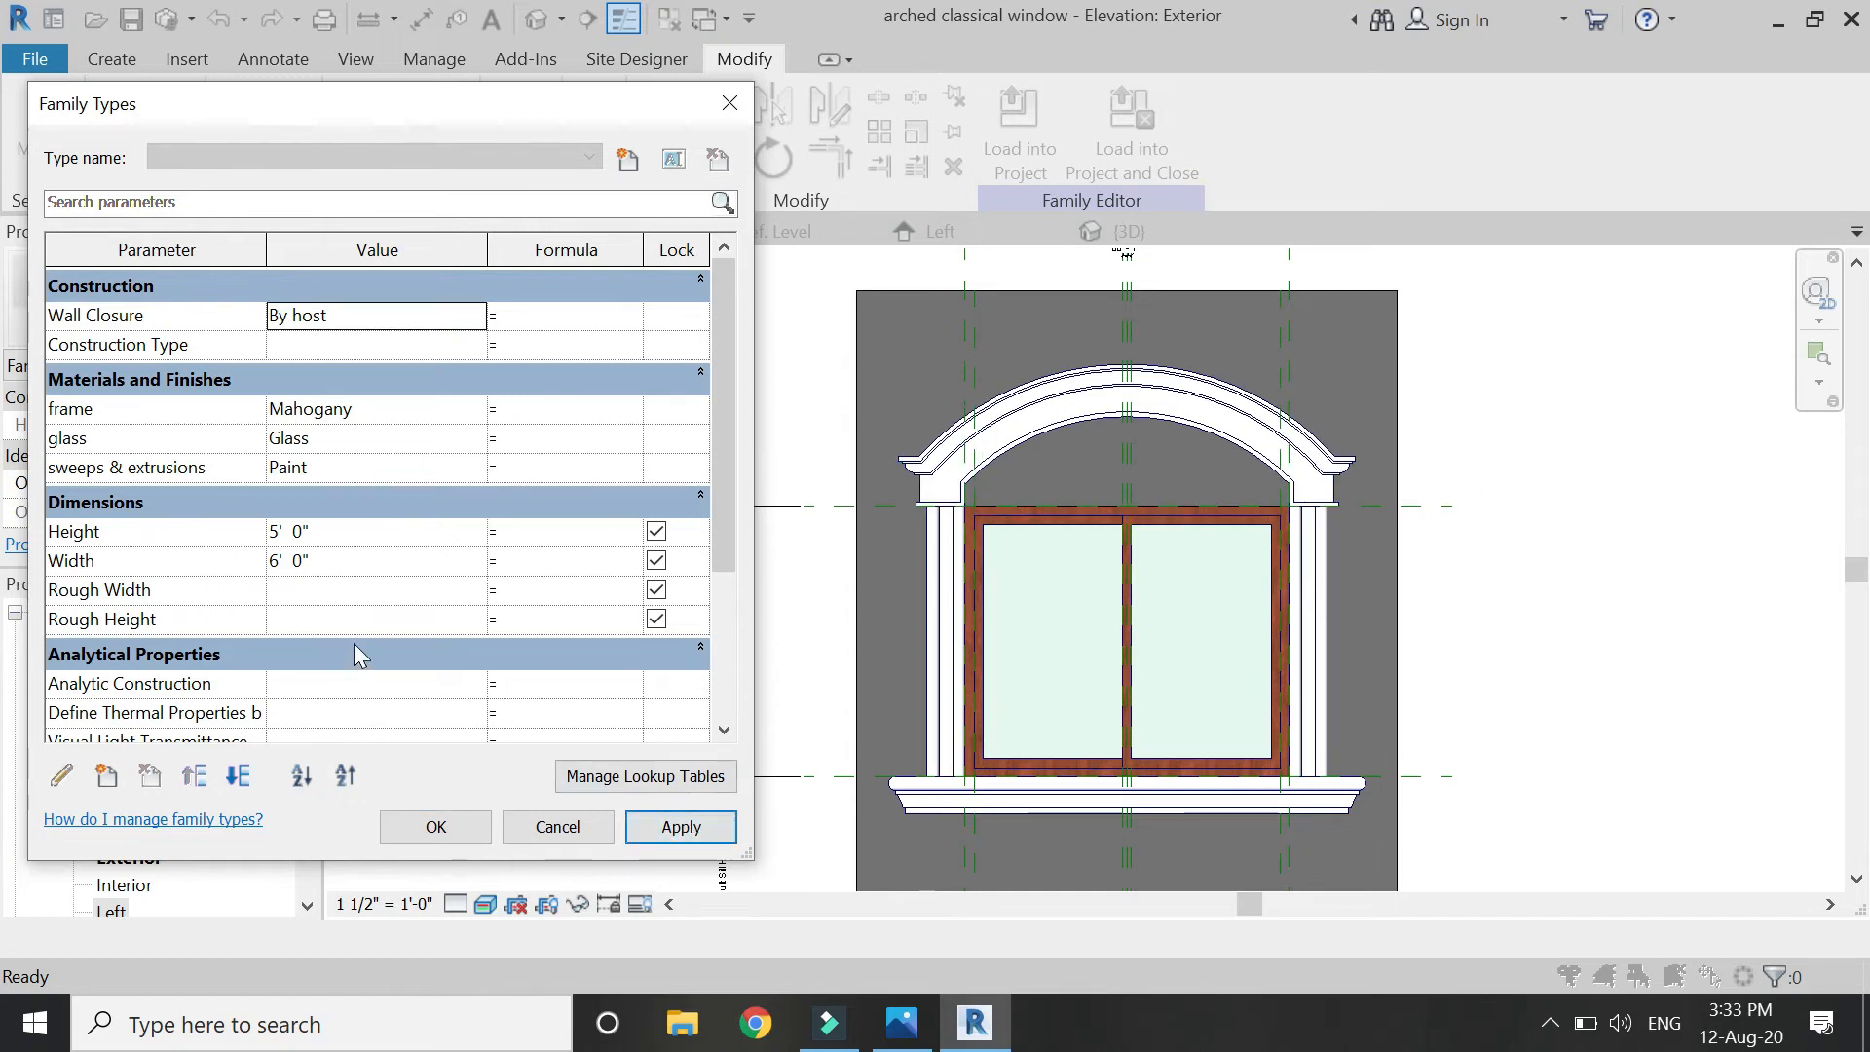
left_click(358, 563)
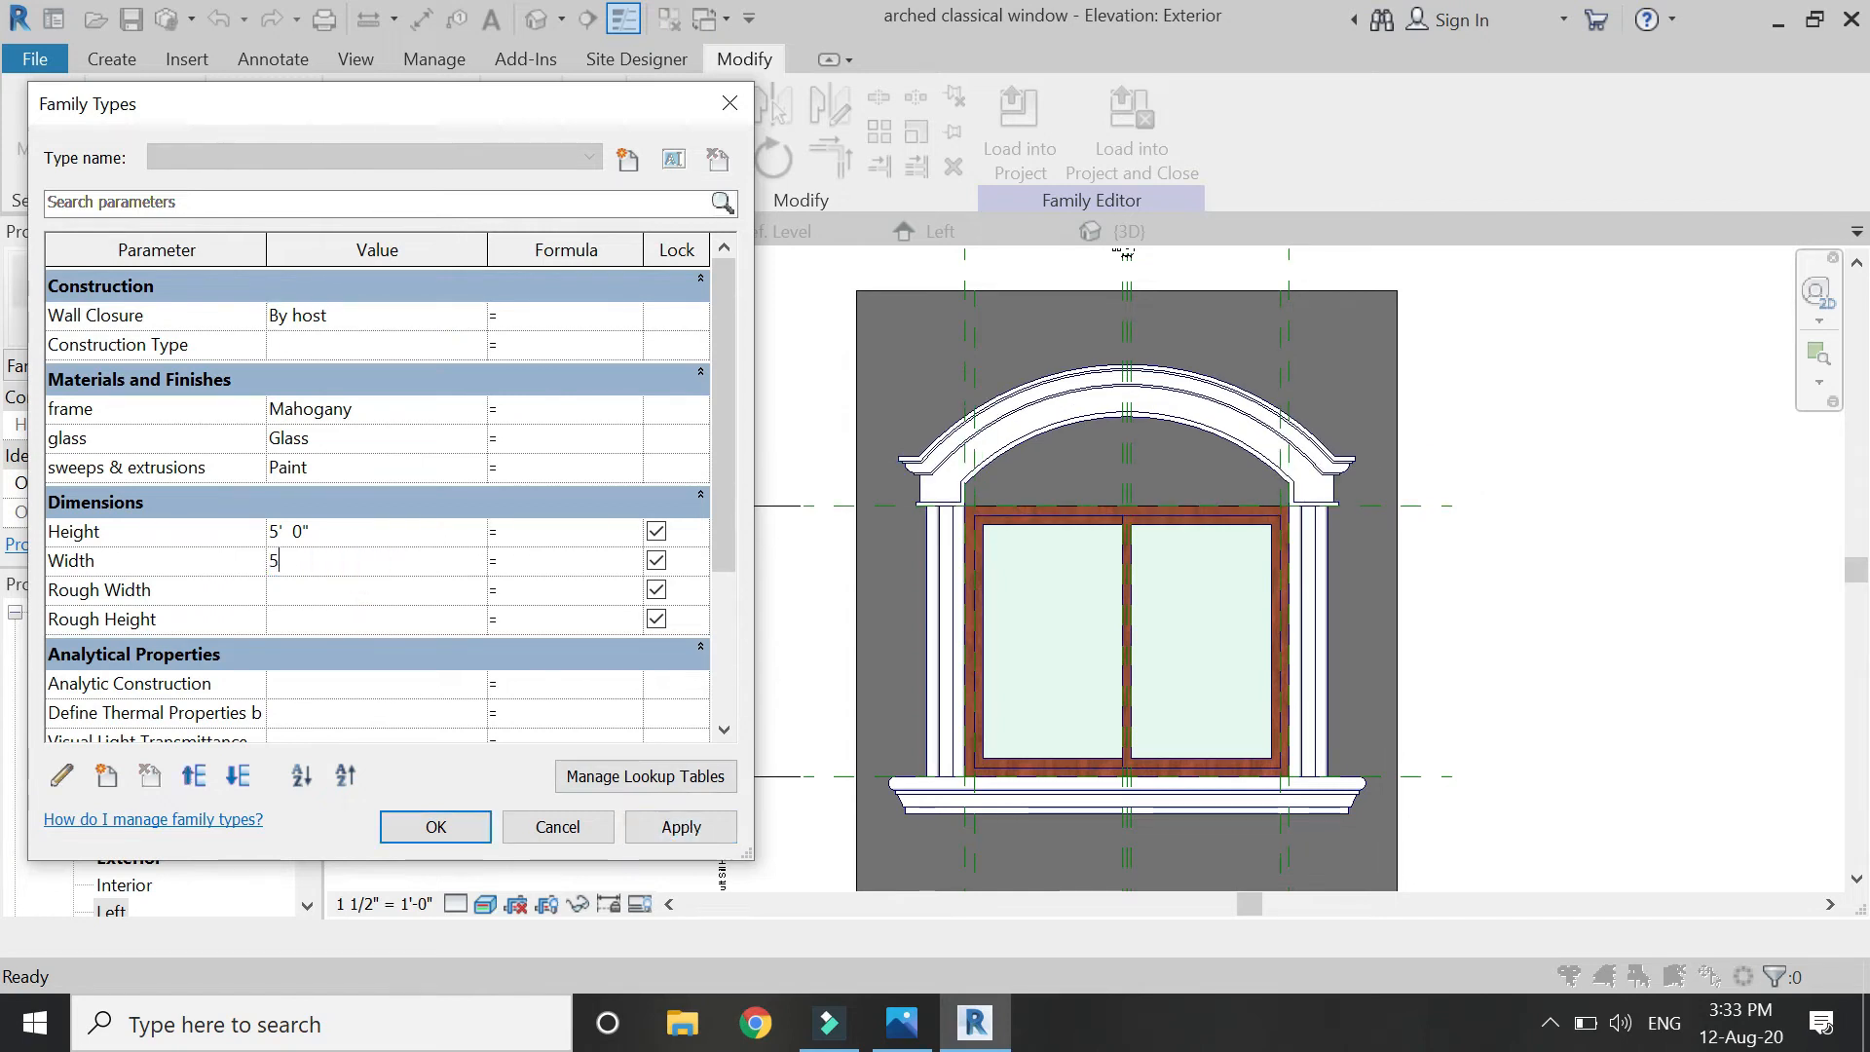
left_click(672, 828)
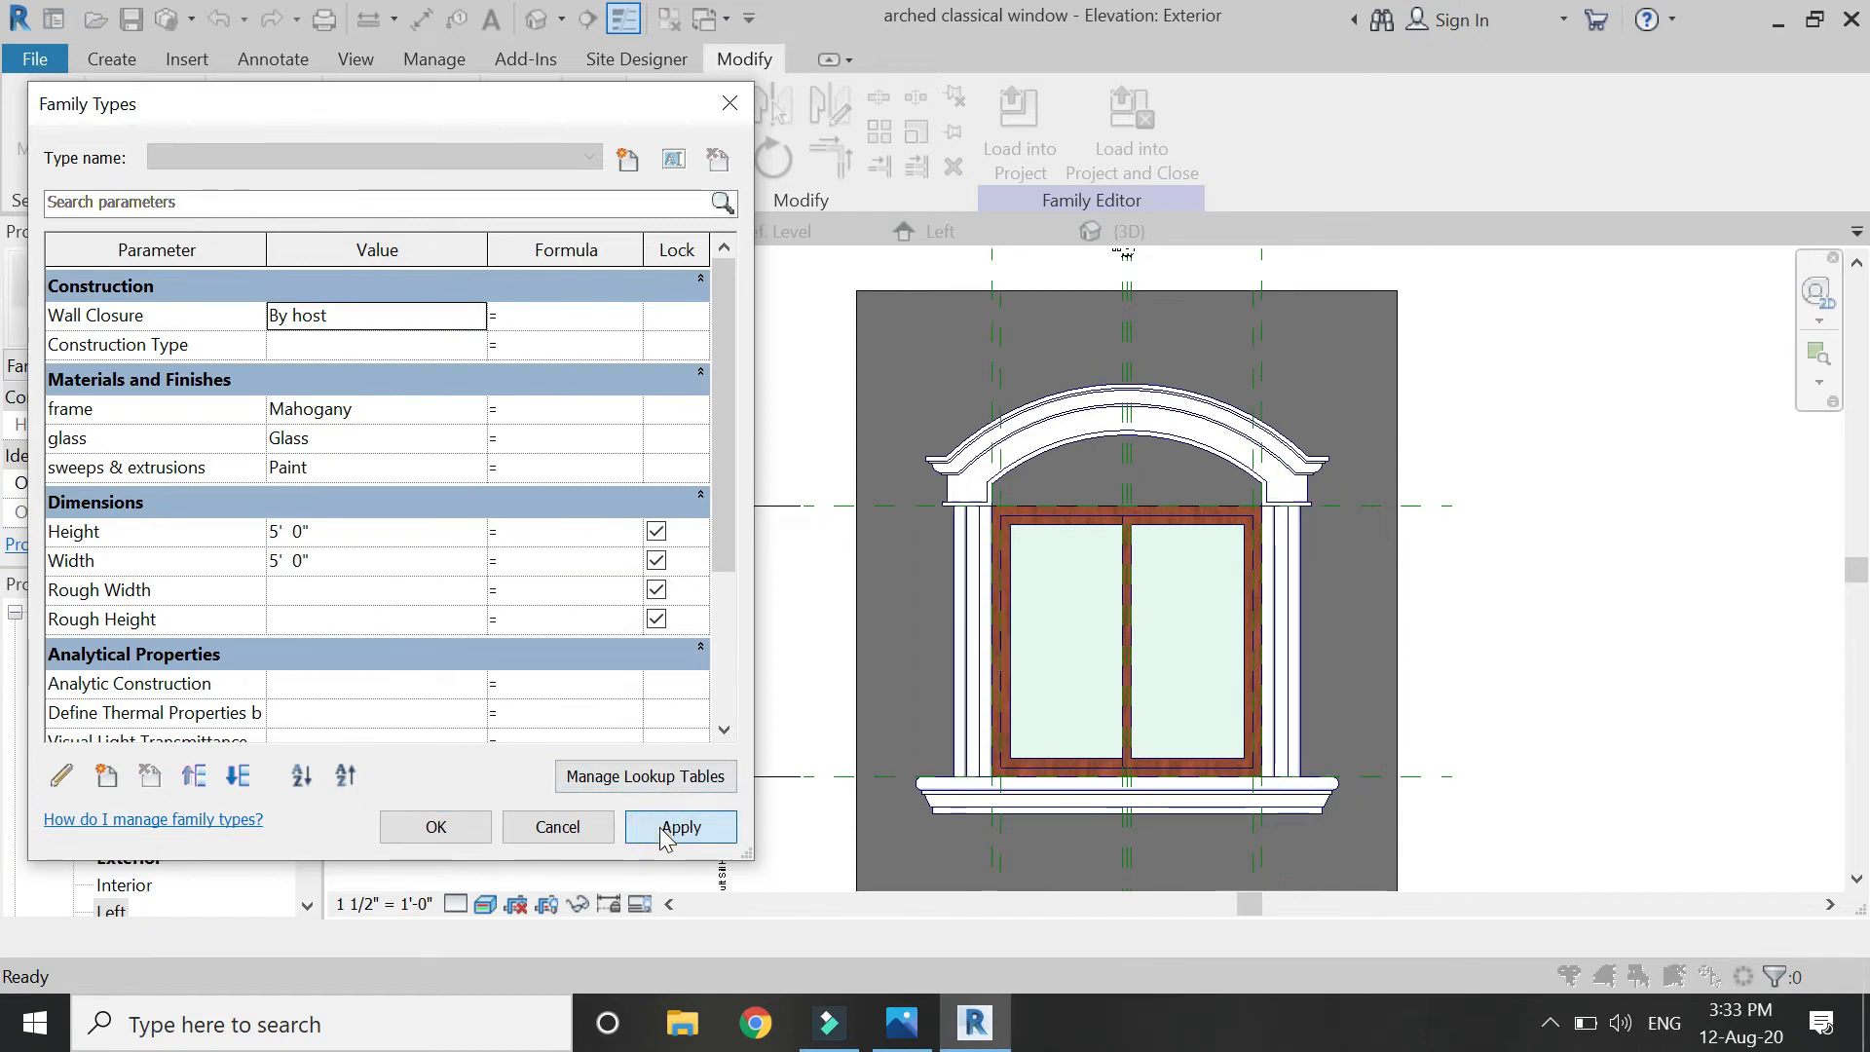
scroll(358, 582, "down", 4)
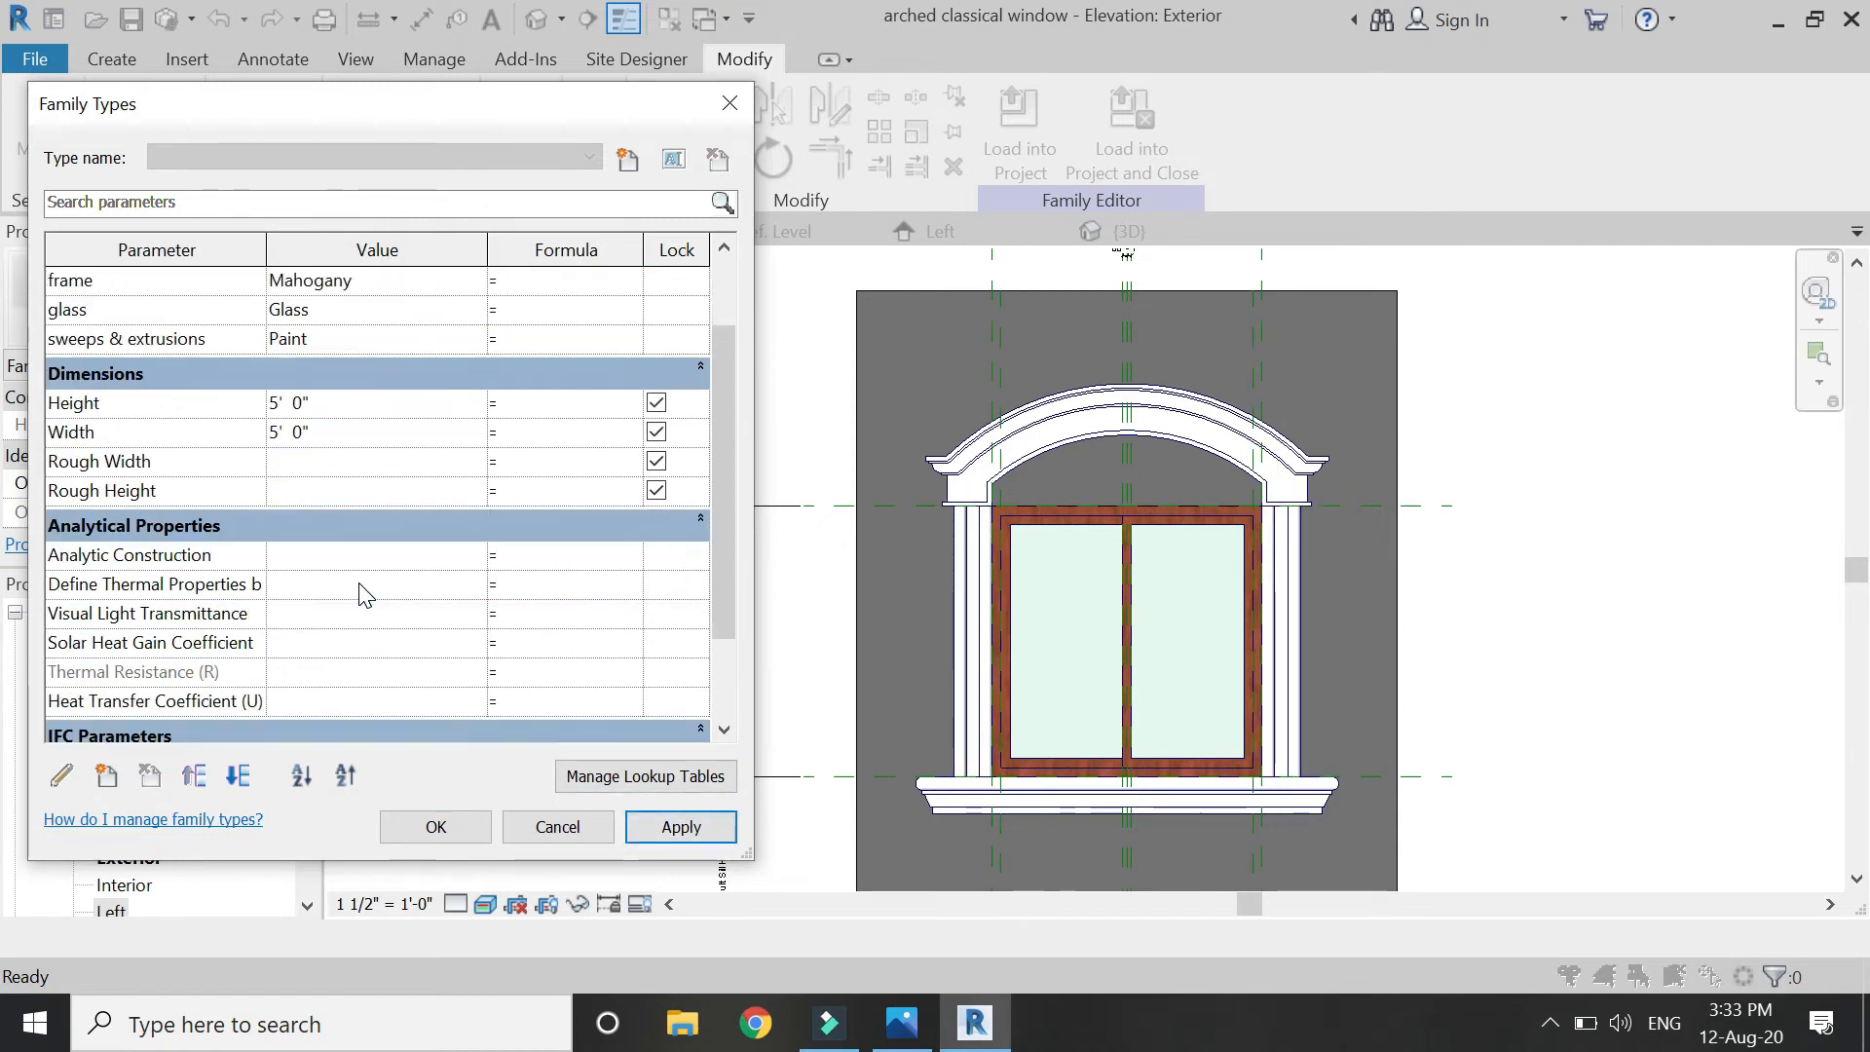
left_click(371, 655)
type("1")
key("Tab")
left_click(656, 819)
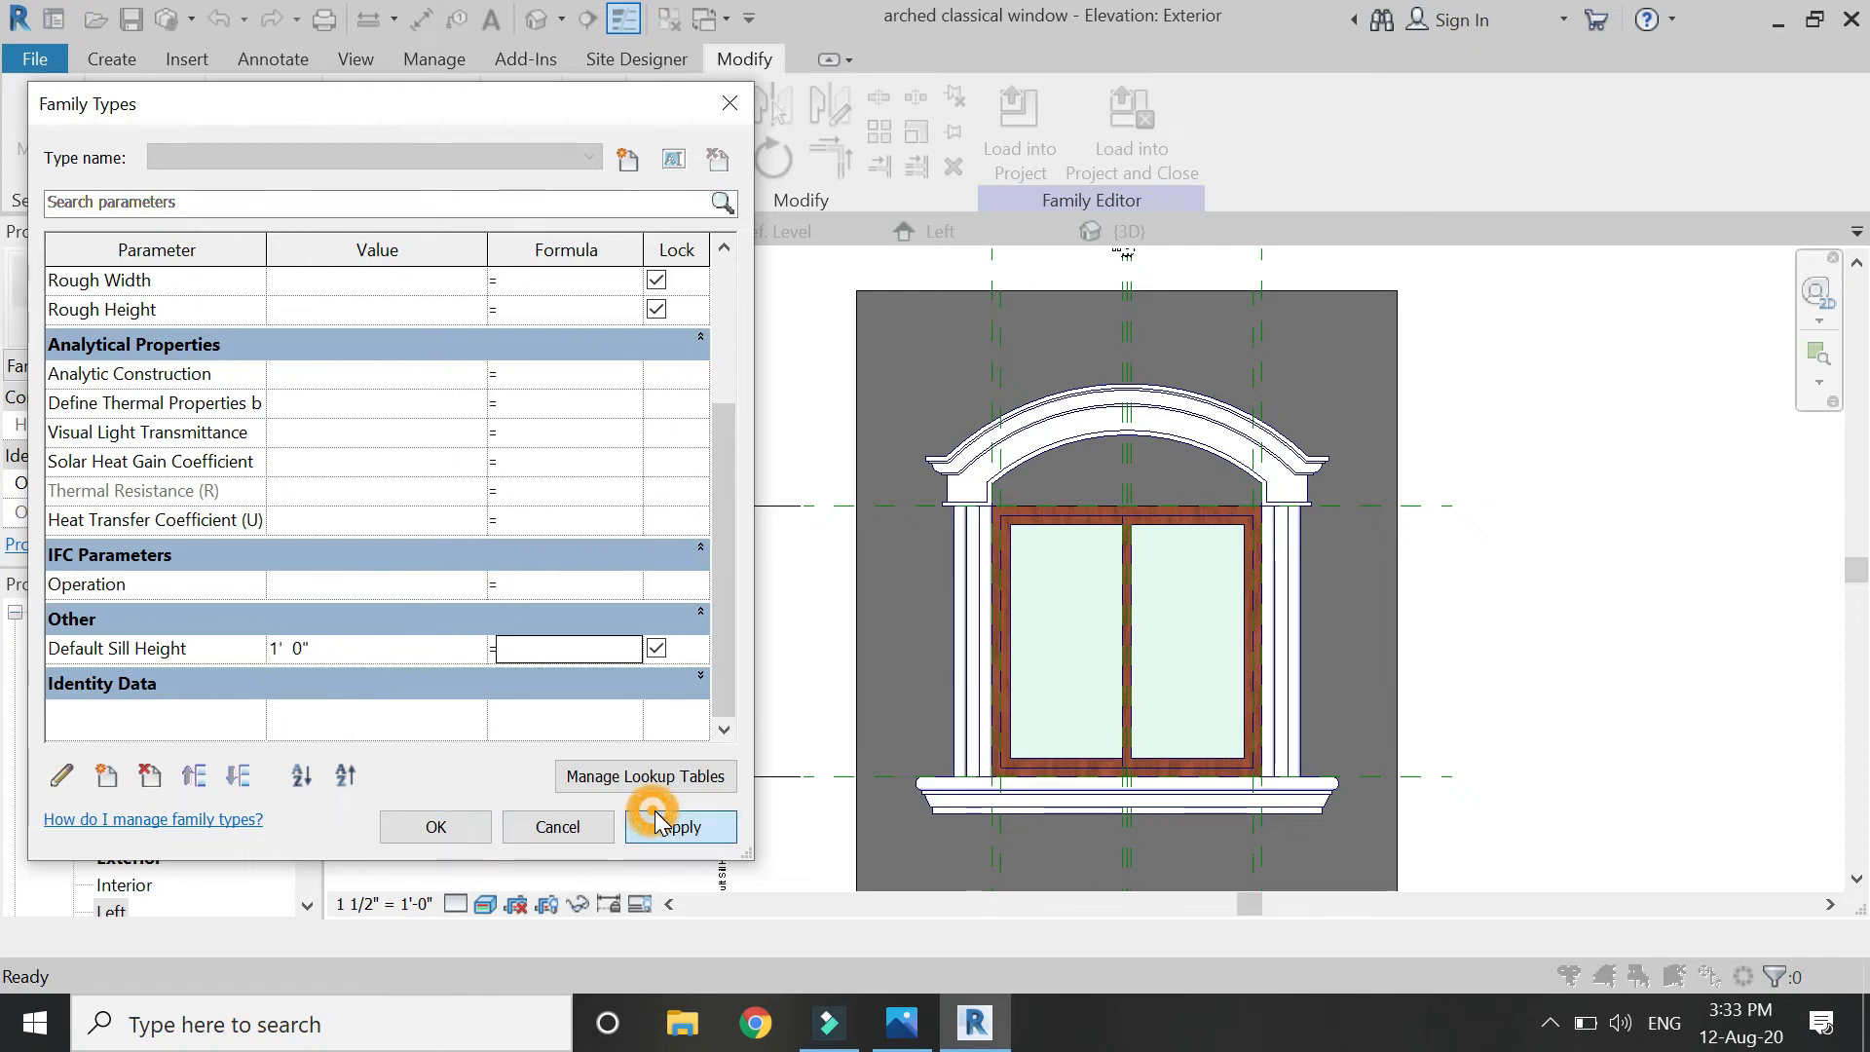
left_click(555, 837)
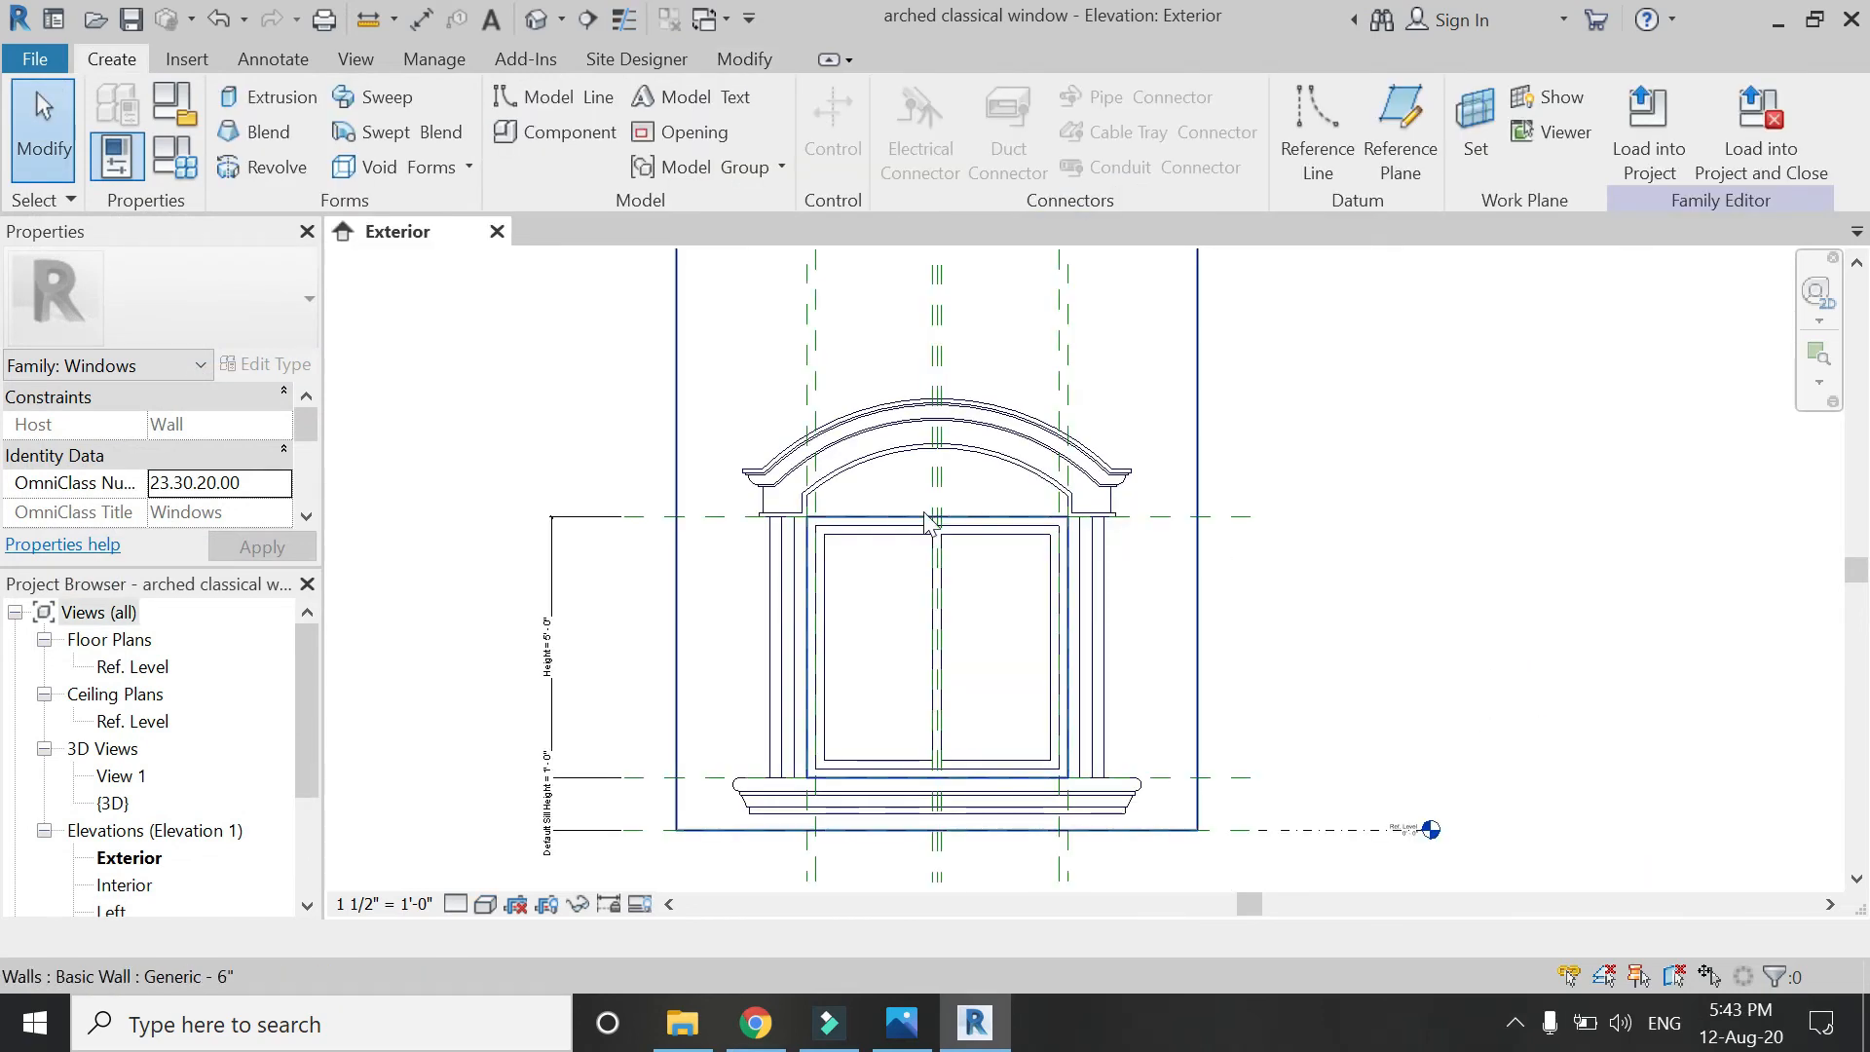
Start an extrusion on the wall face and sketch the keystone's side line plus an offset copy.
left_click(259, 104)
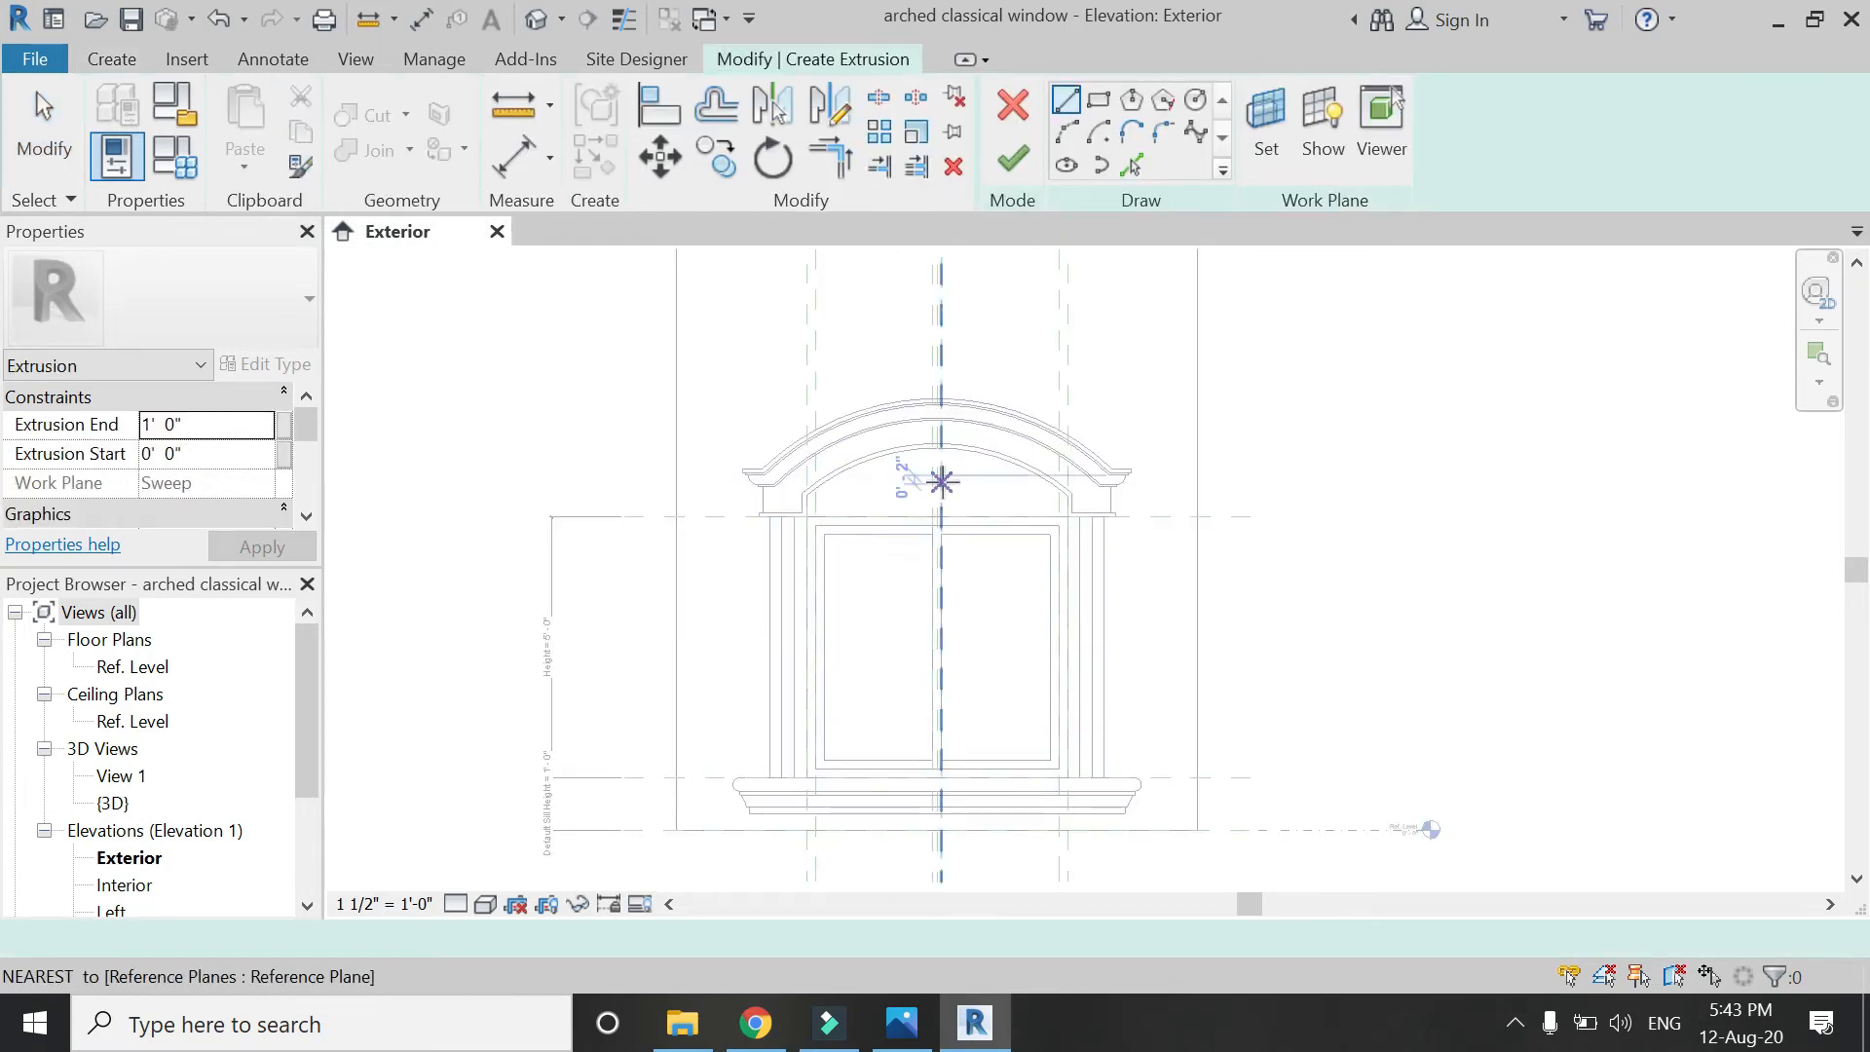
left_click(1257, 168)
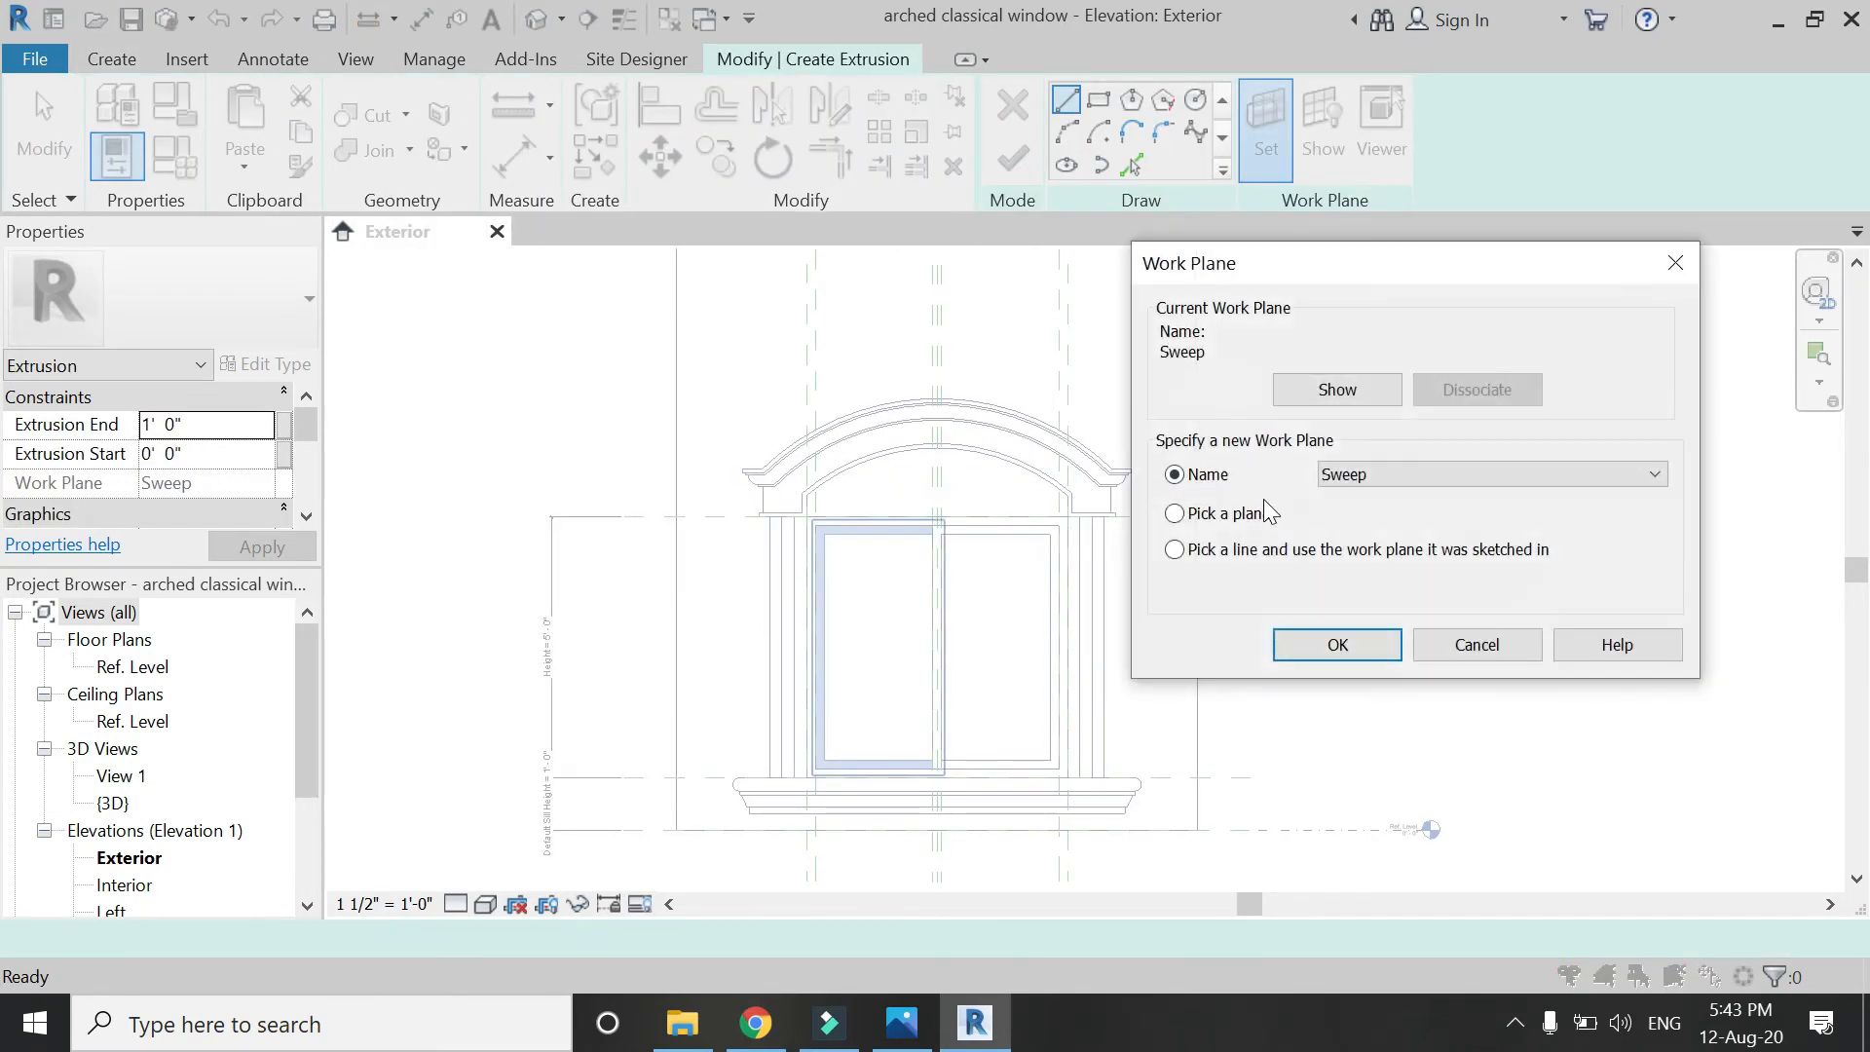
left_click(1336, 651)
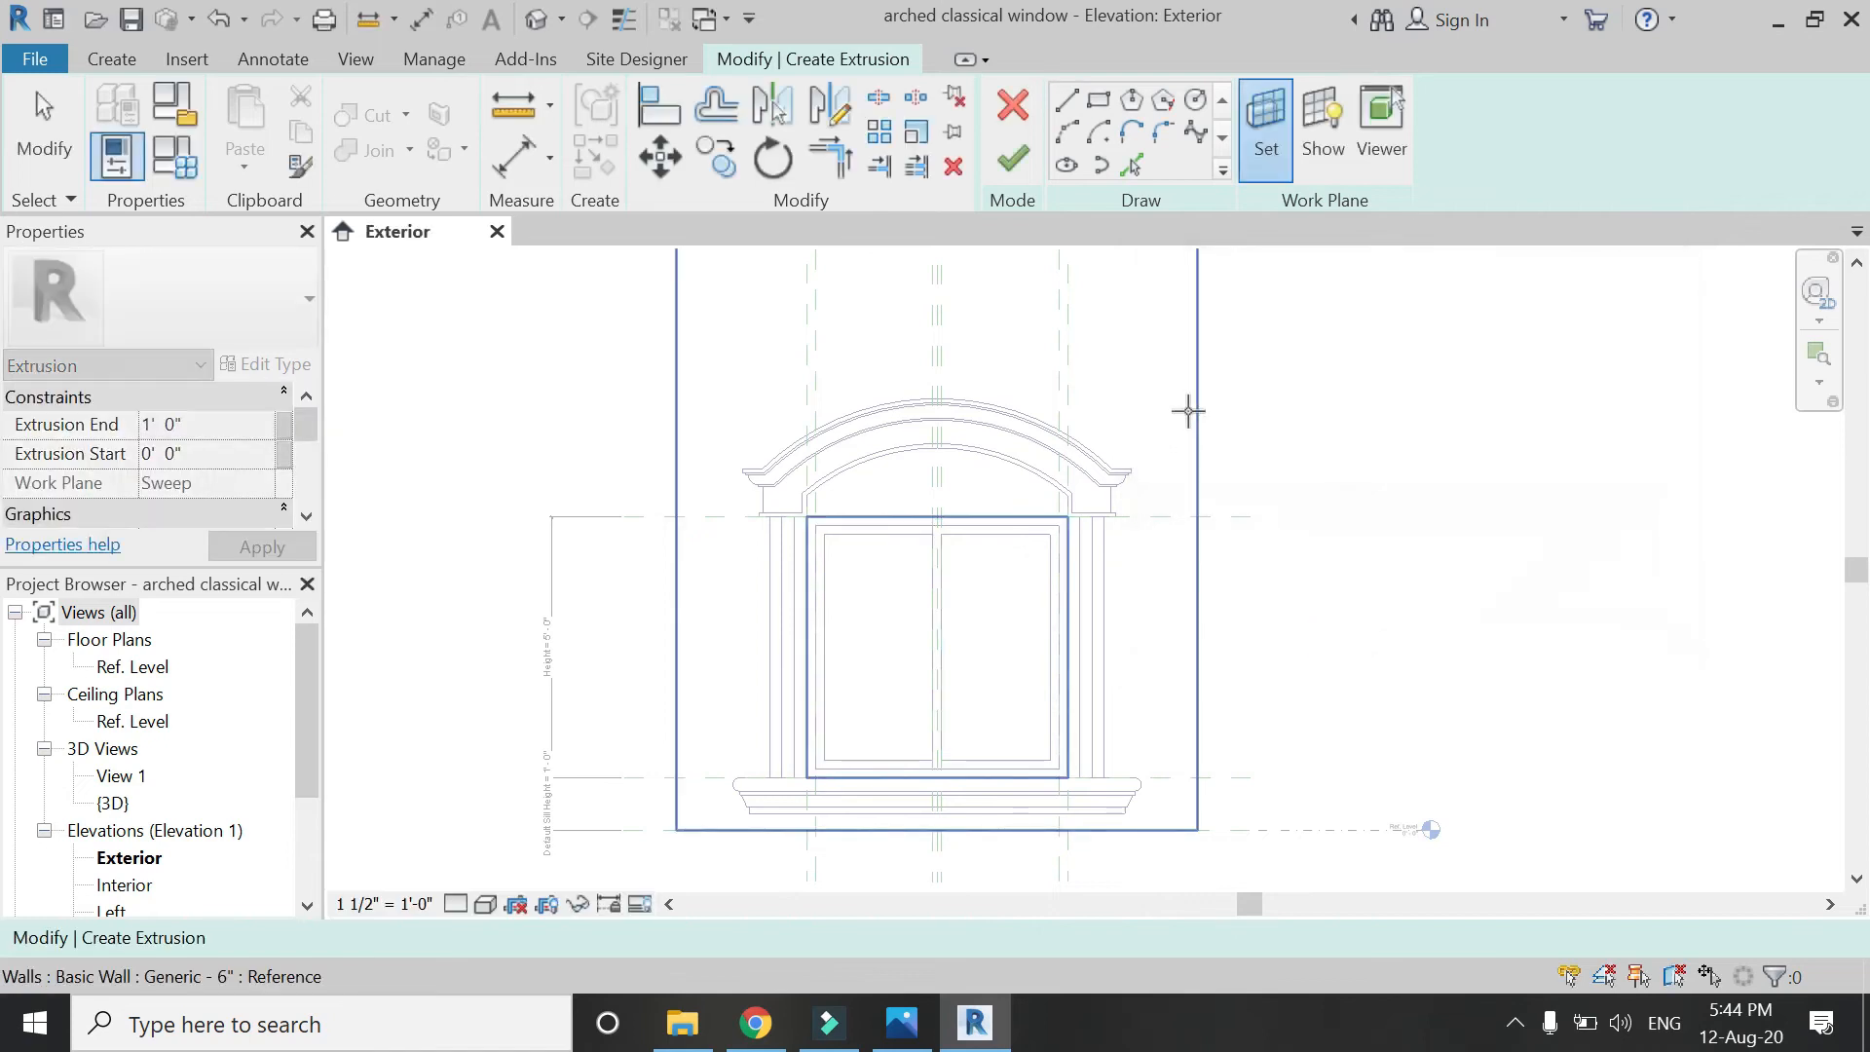
left_click(1187, 410)
scroll(949, 370, "up", 5)
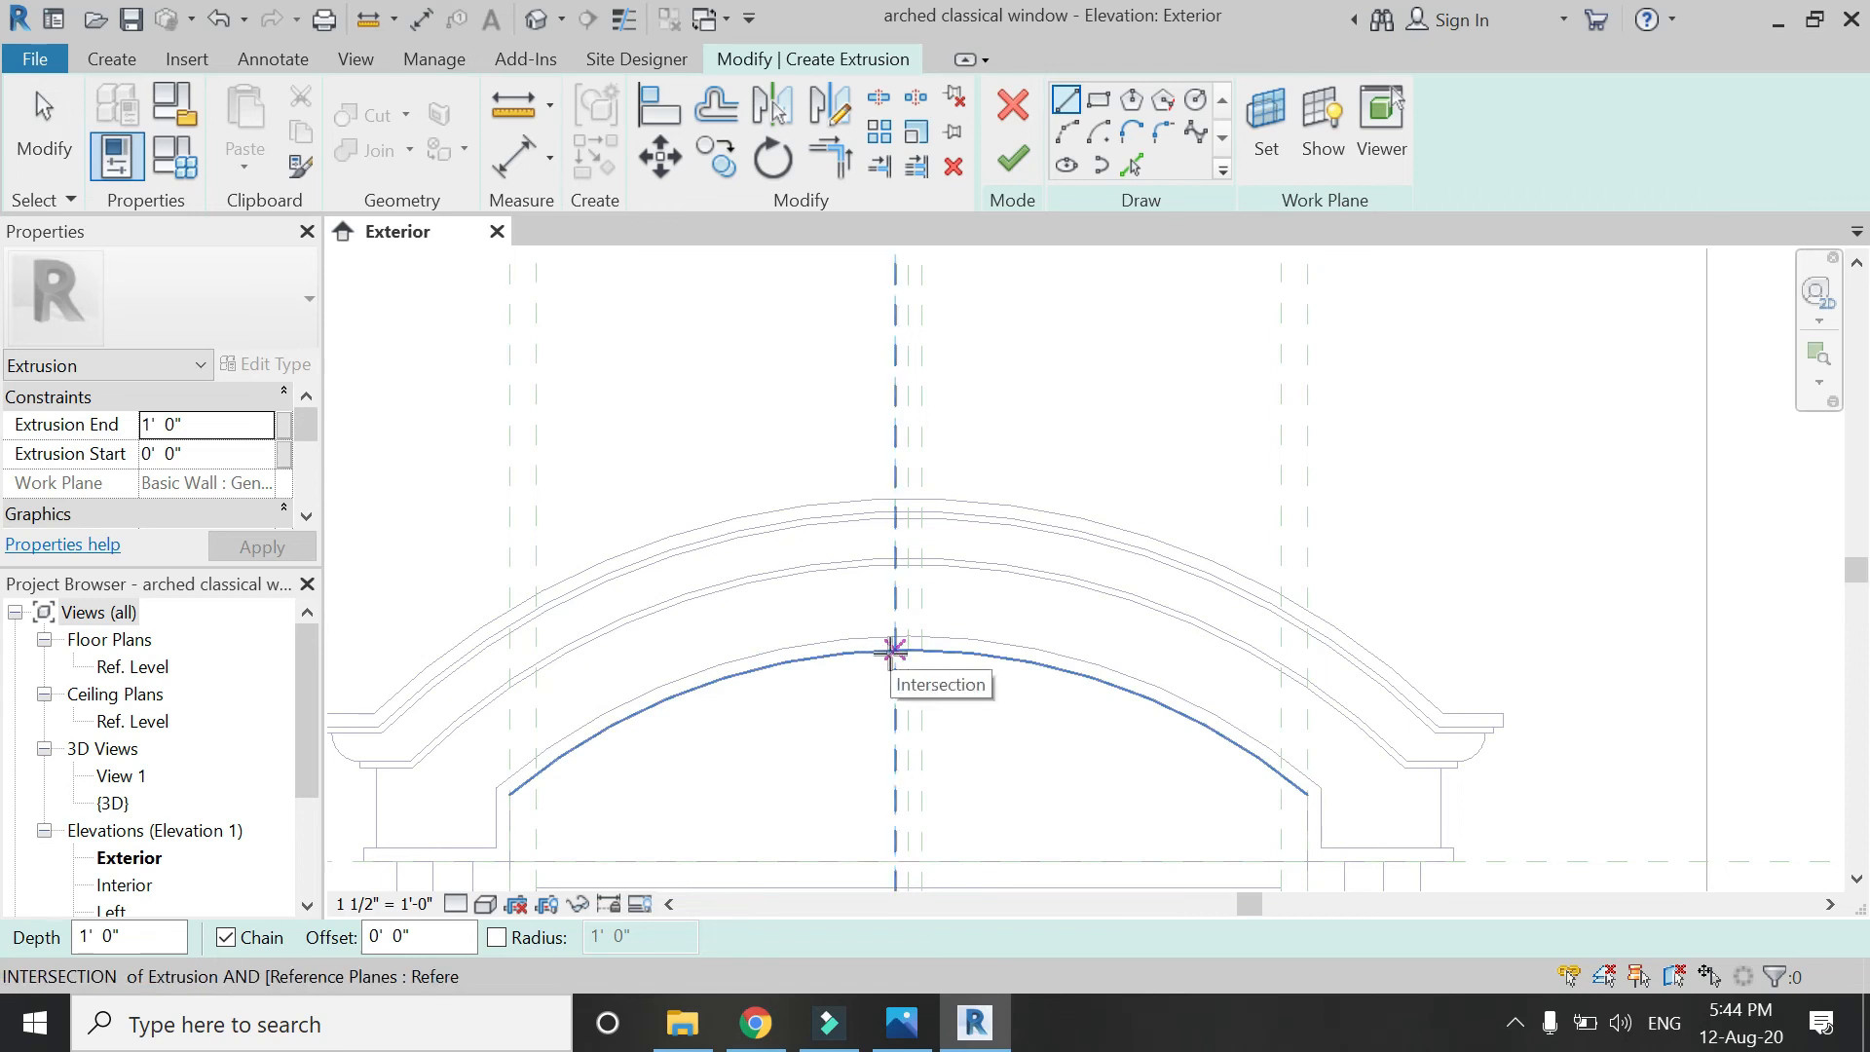
left_click(867, 651)
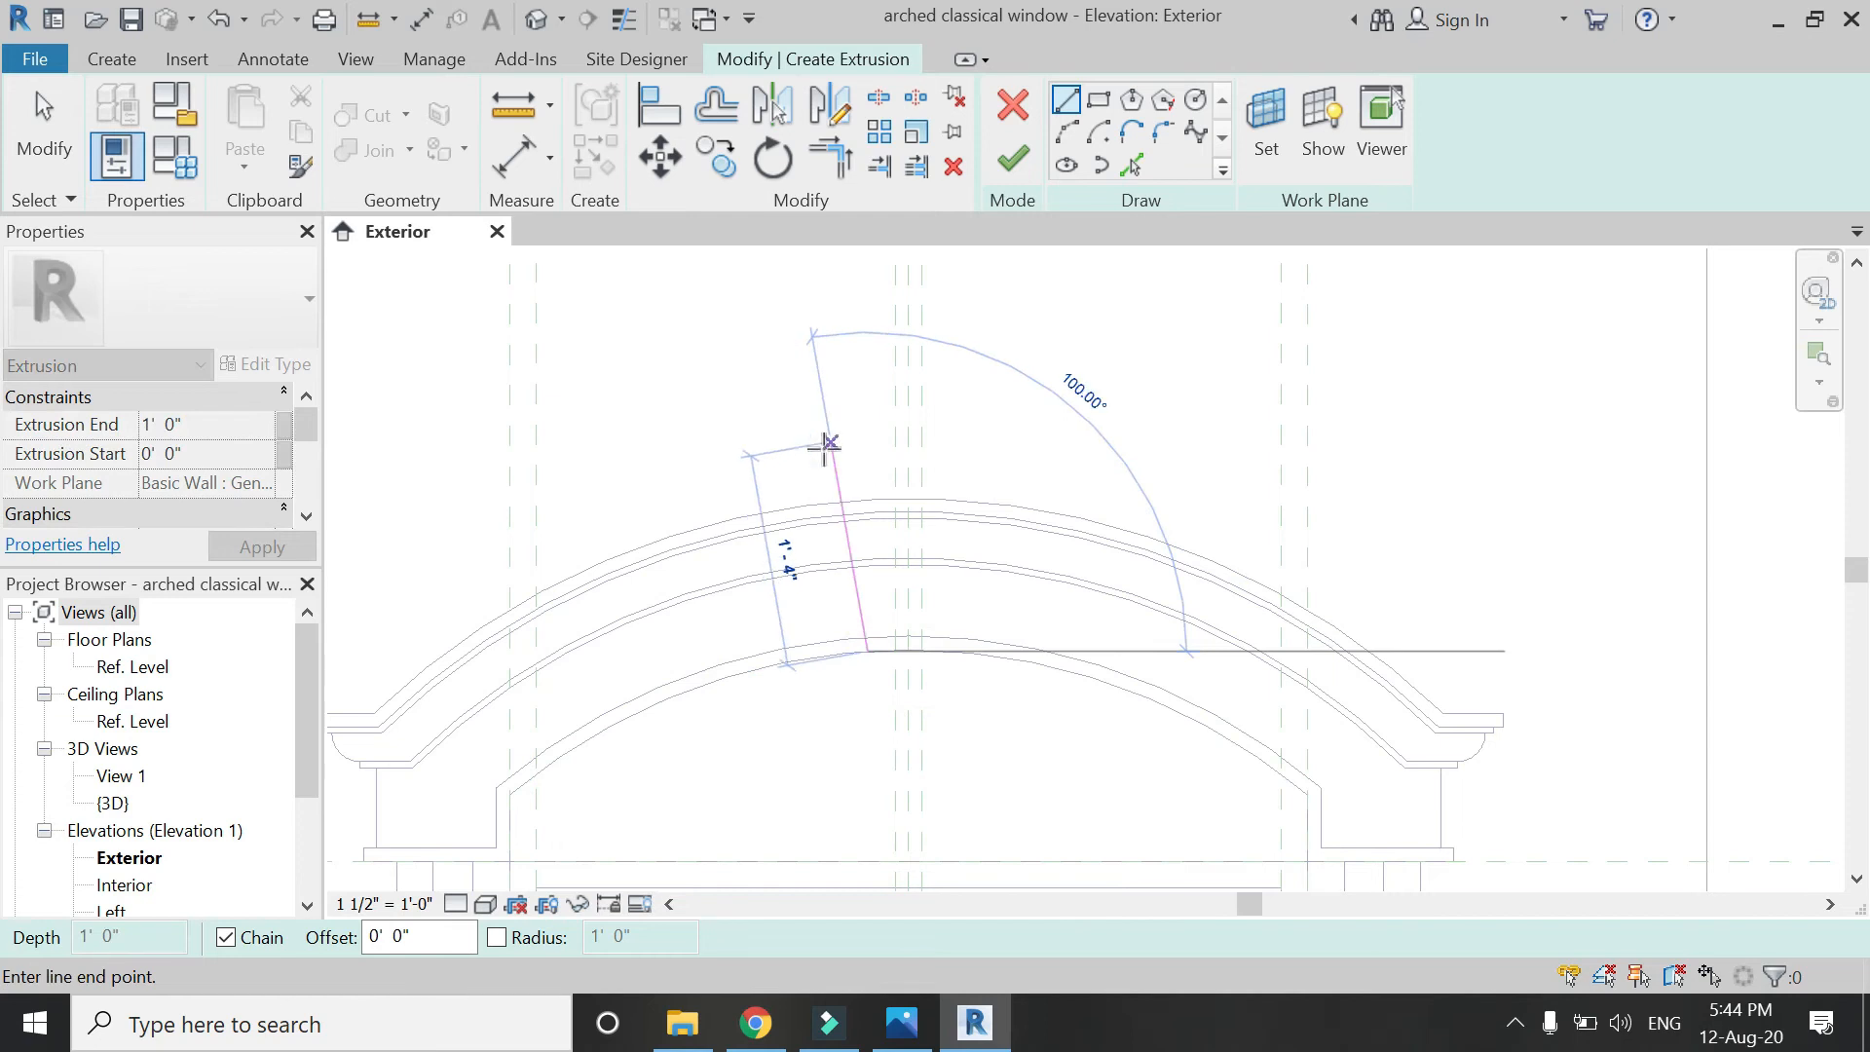
left_click(832, 453)
key("Escape")
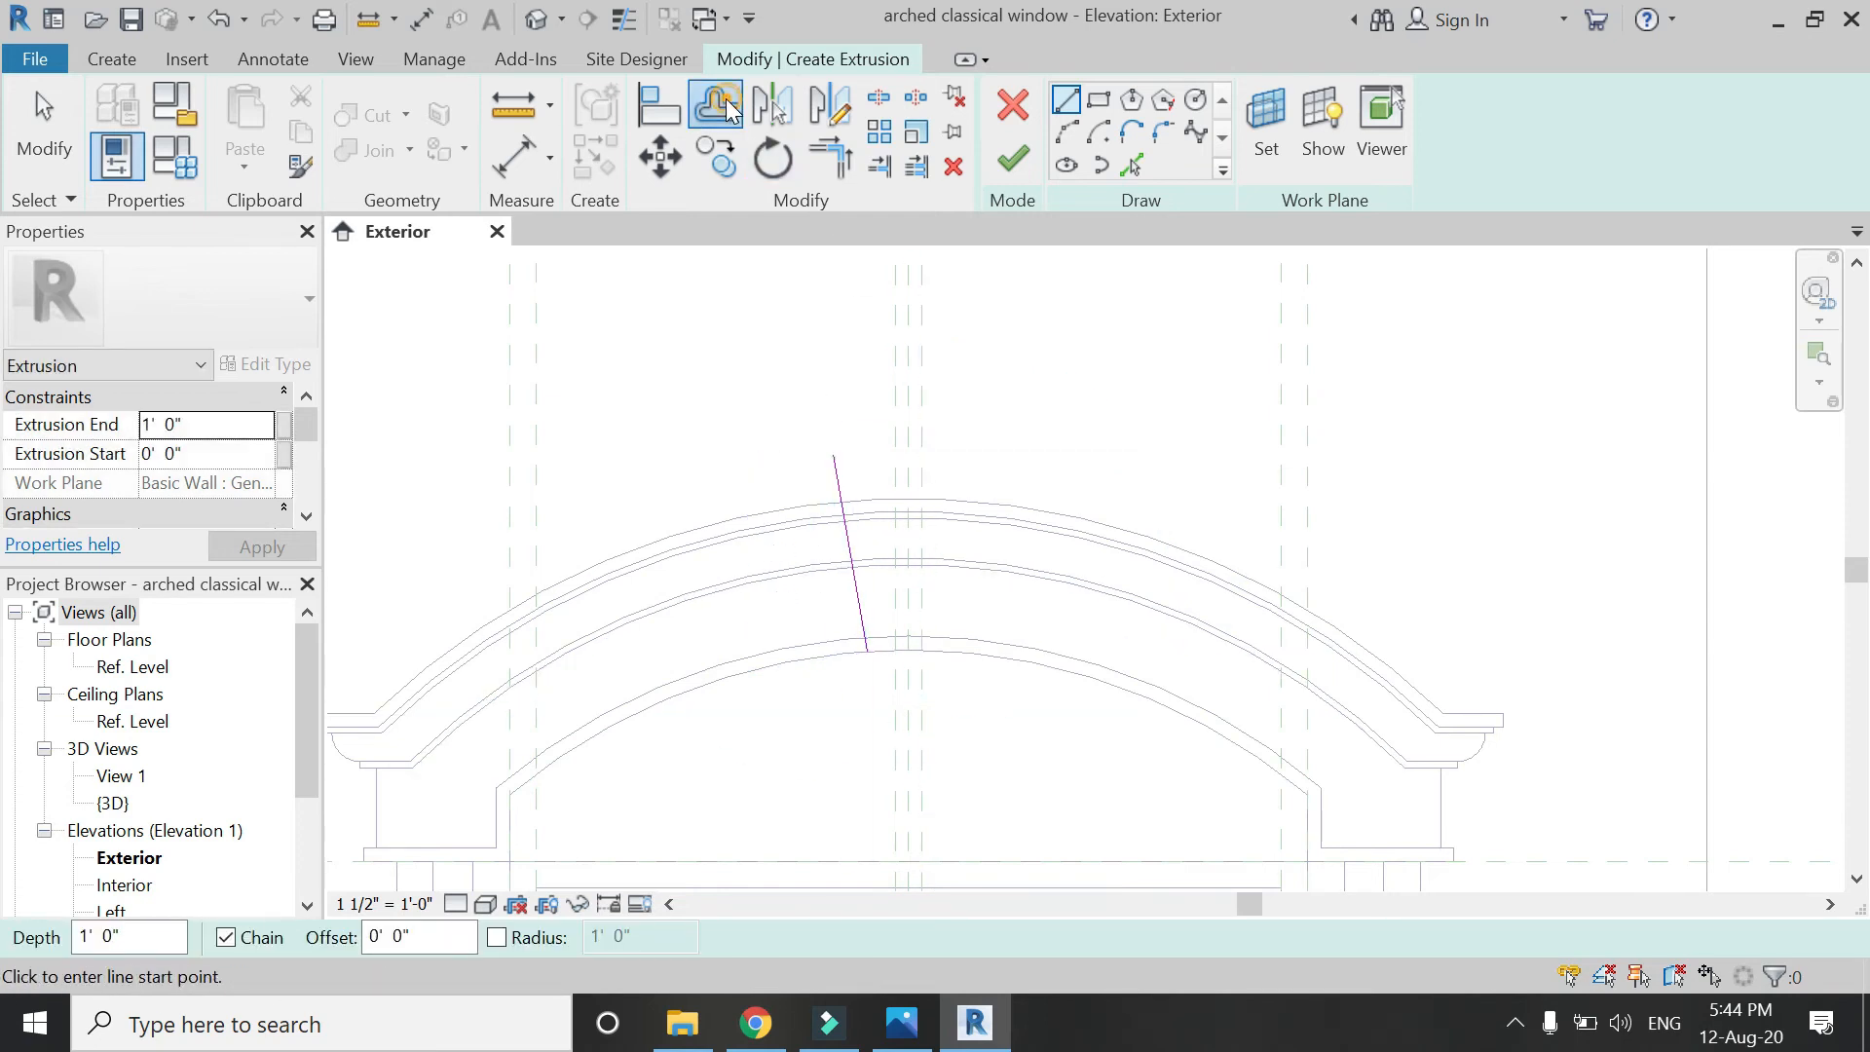
left_click(727, 108)
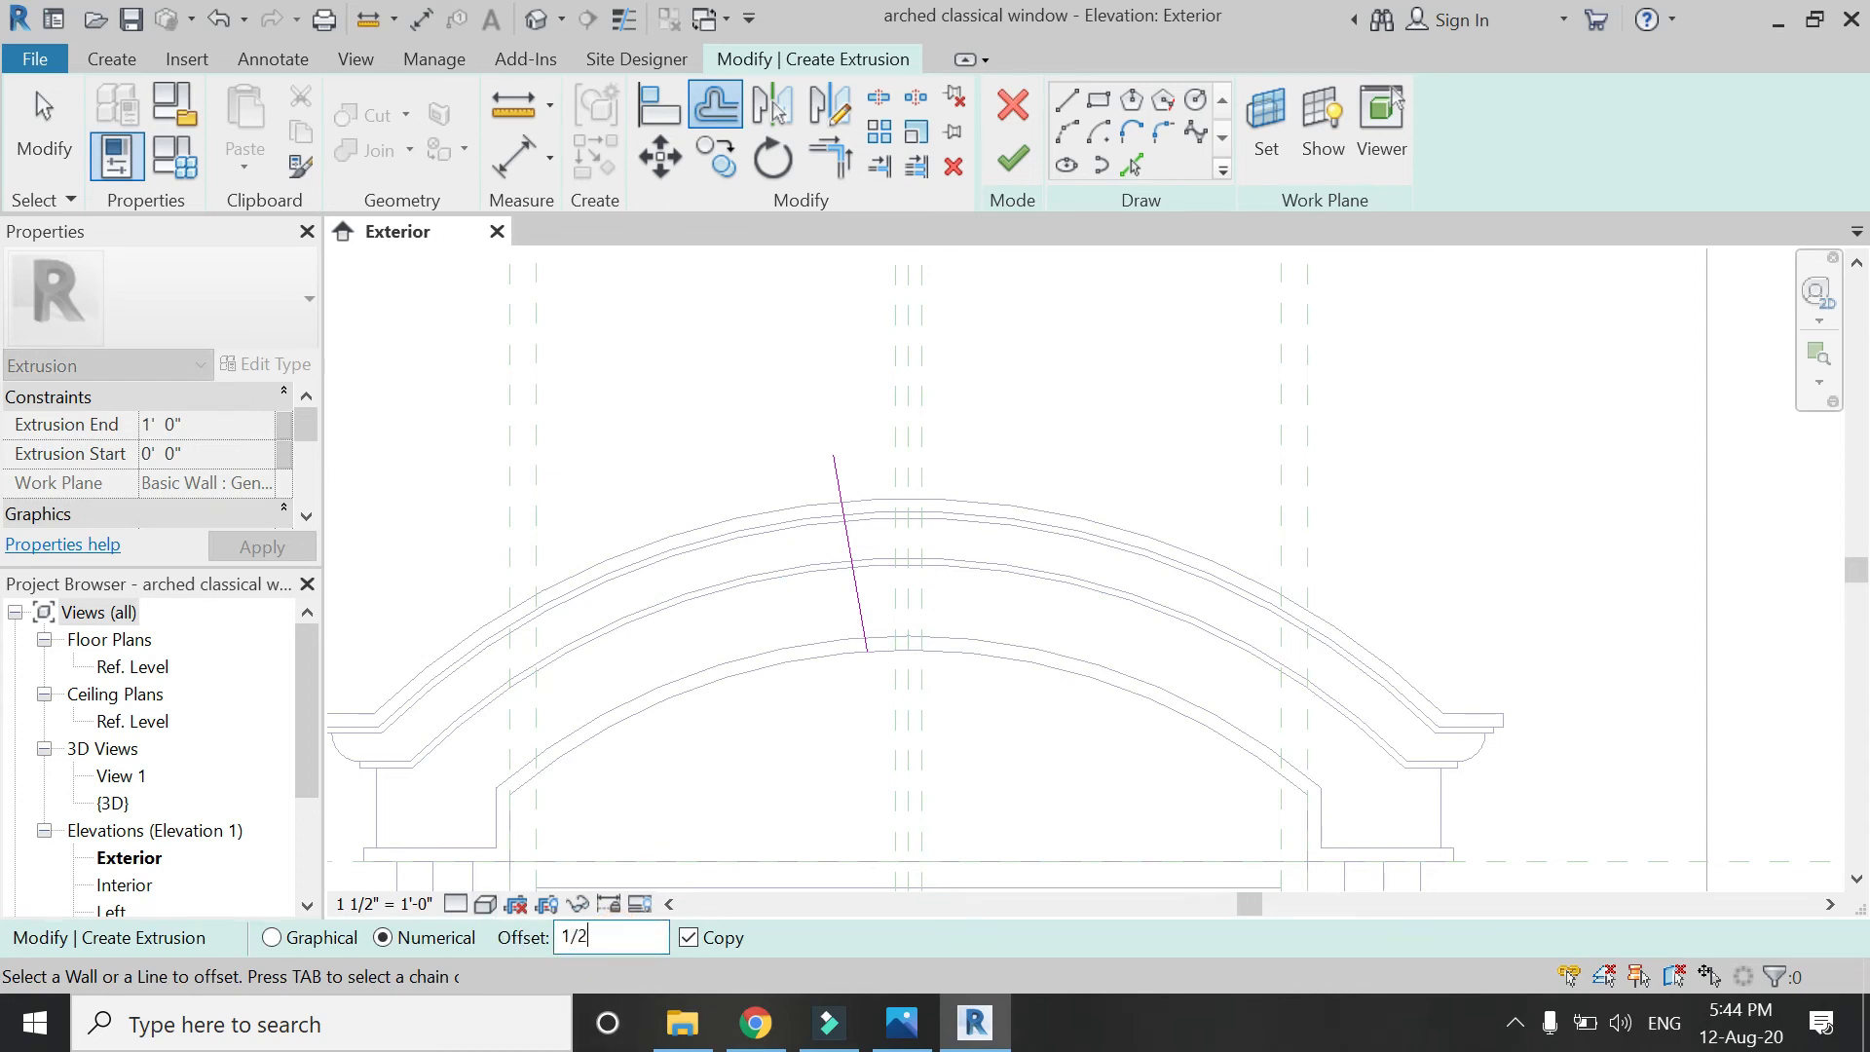
left_click(840, 502)
Pick the lower arch curve and trim it to a corner with the side line.
scroll(935, 584, "up", 3)
key("p")
key("l")
scroll(954, 575, "up", 2)
left_click(1035, 458)
key("Escape")
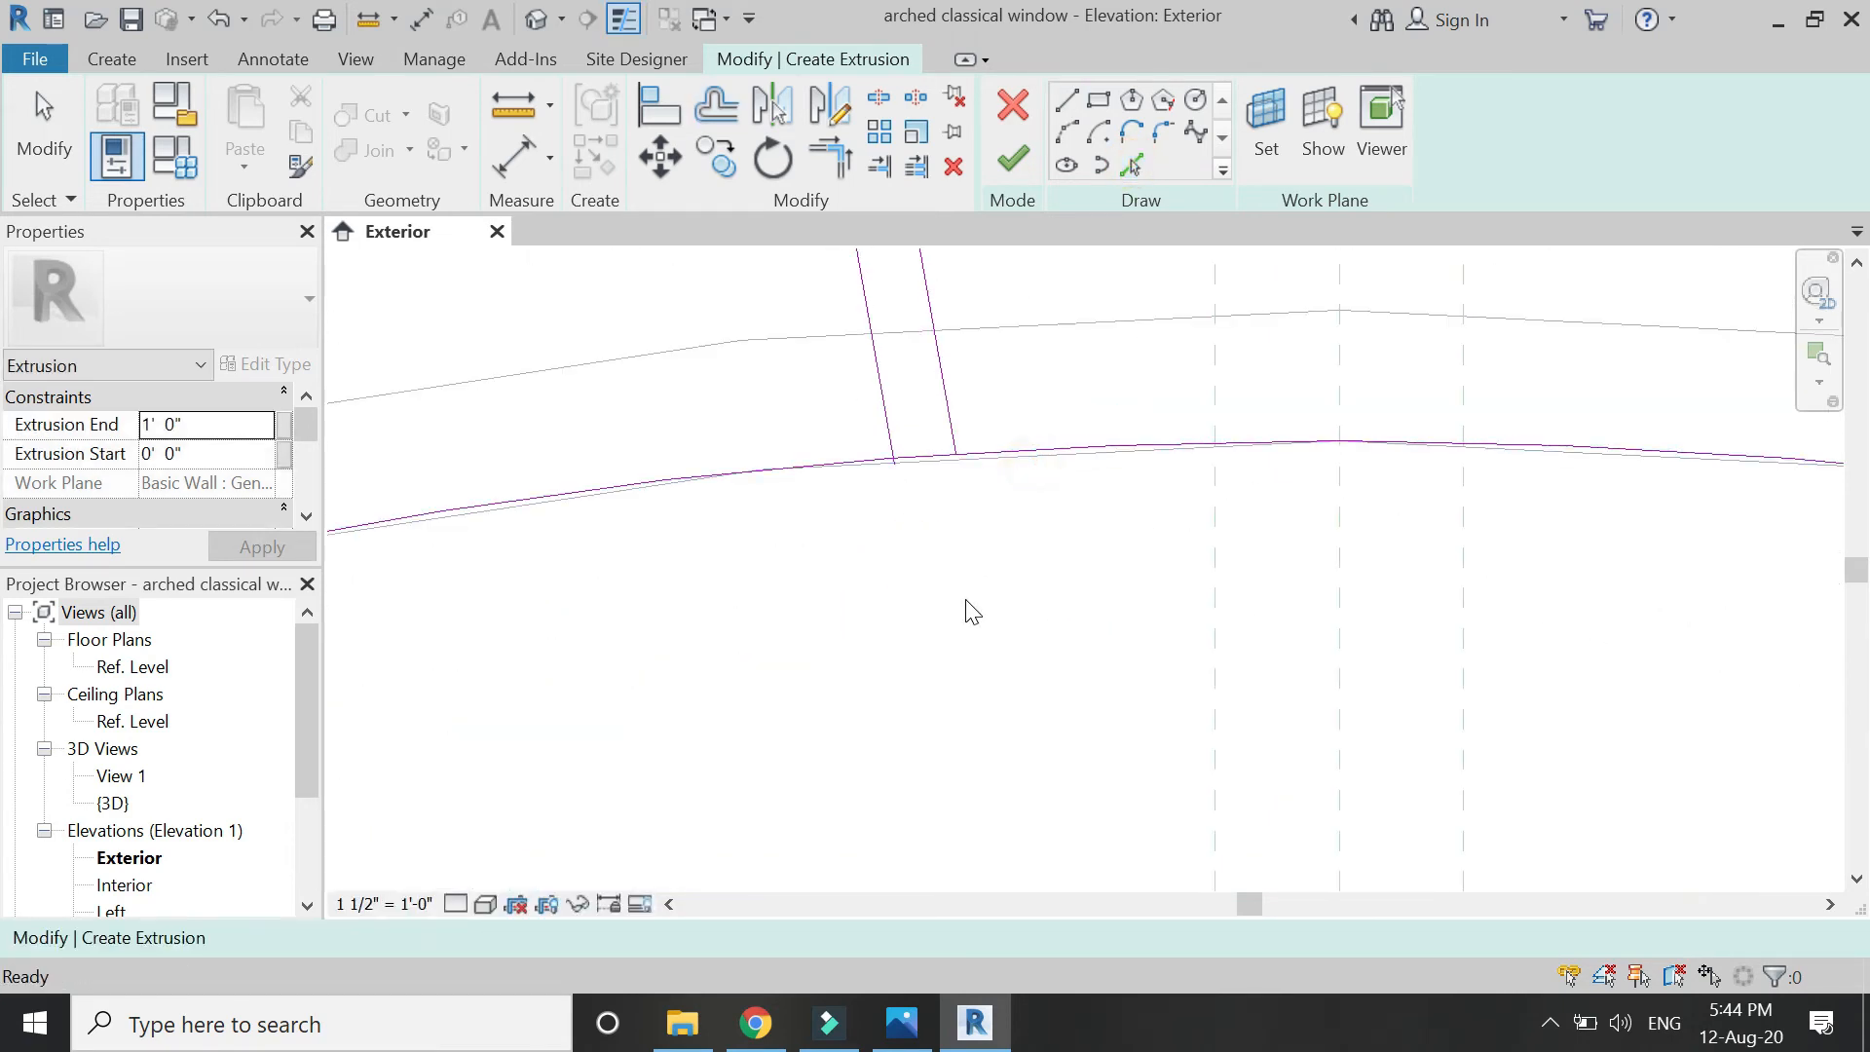
key("t")
key("r")
left_click(911, 457)
left_click(943, 399)
scroll(851, 743, "down", 3)
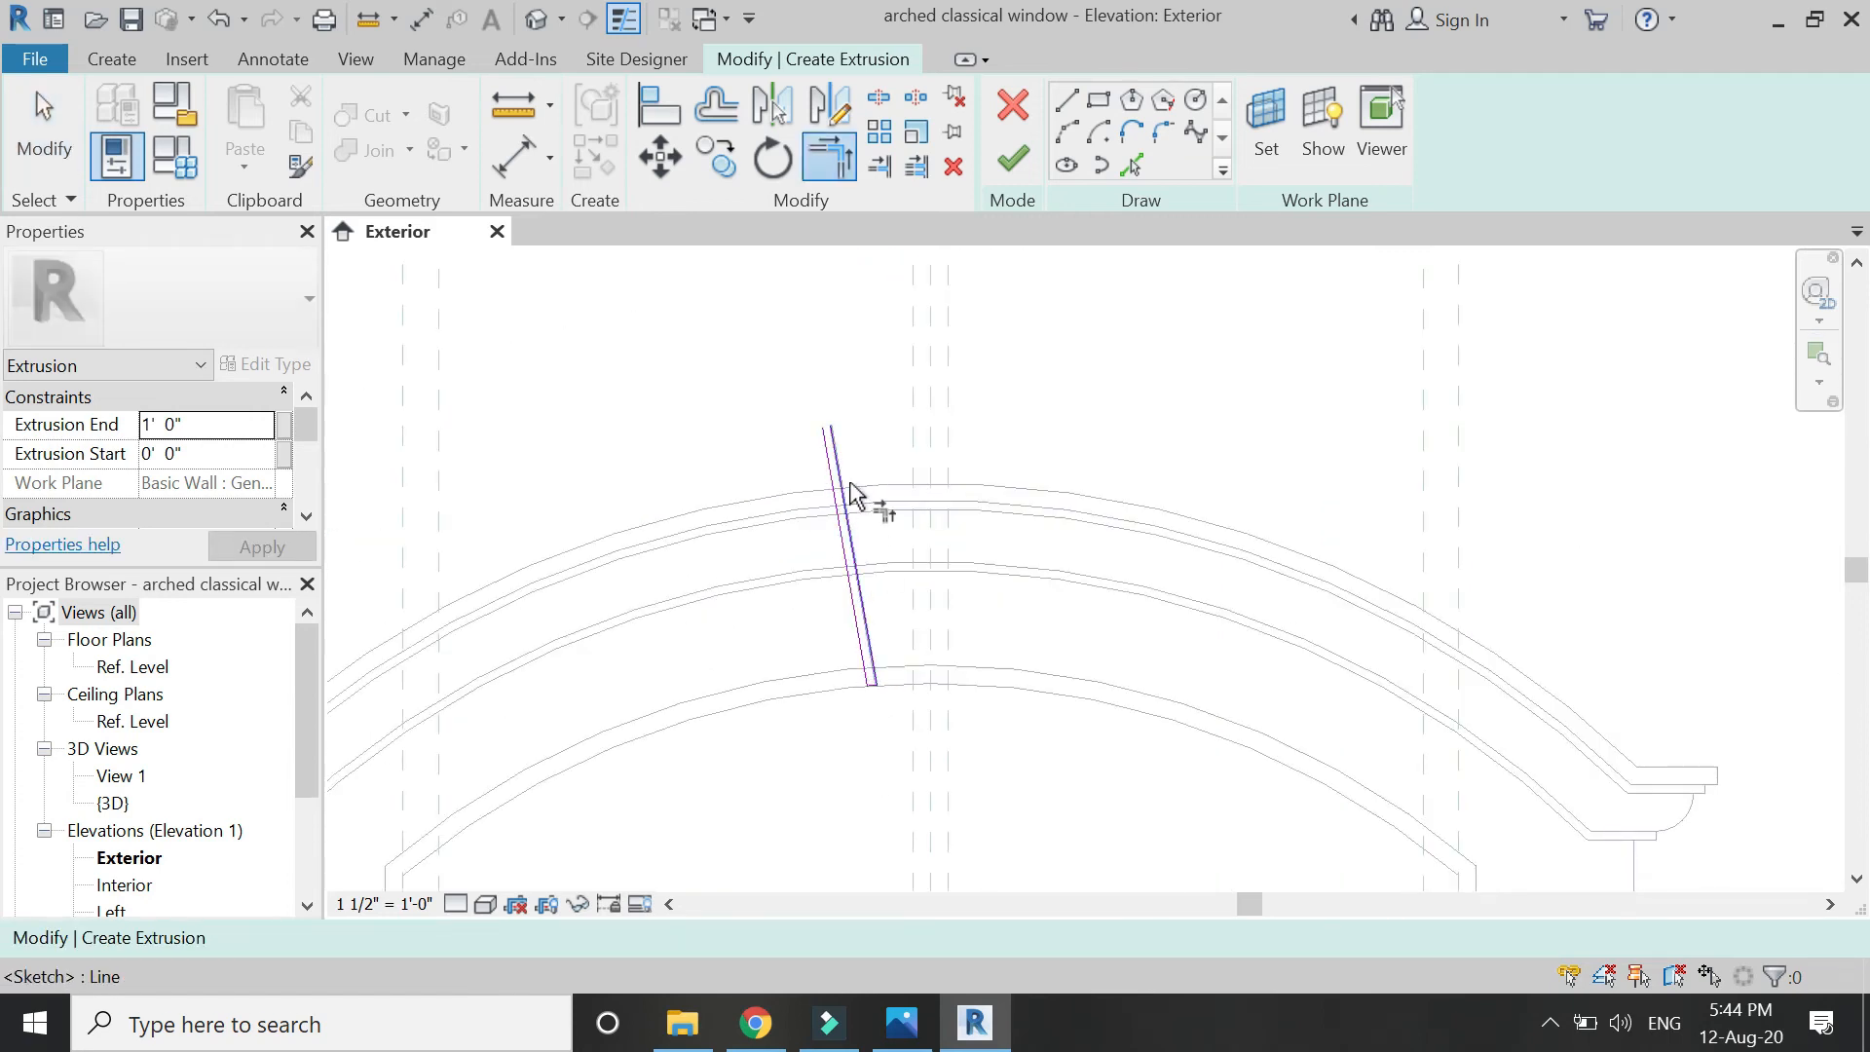
scroll(857, 511, "up", 2)
Pick the upper arch curve and trim it to a corner with the keystone side line.
left_click(1131, 164)
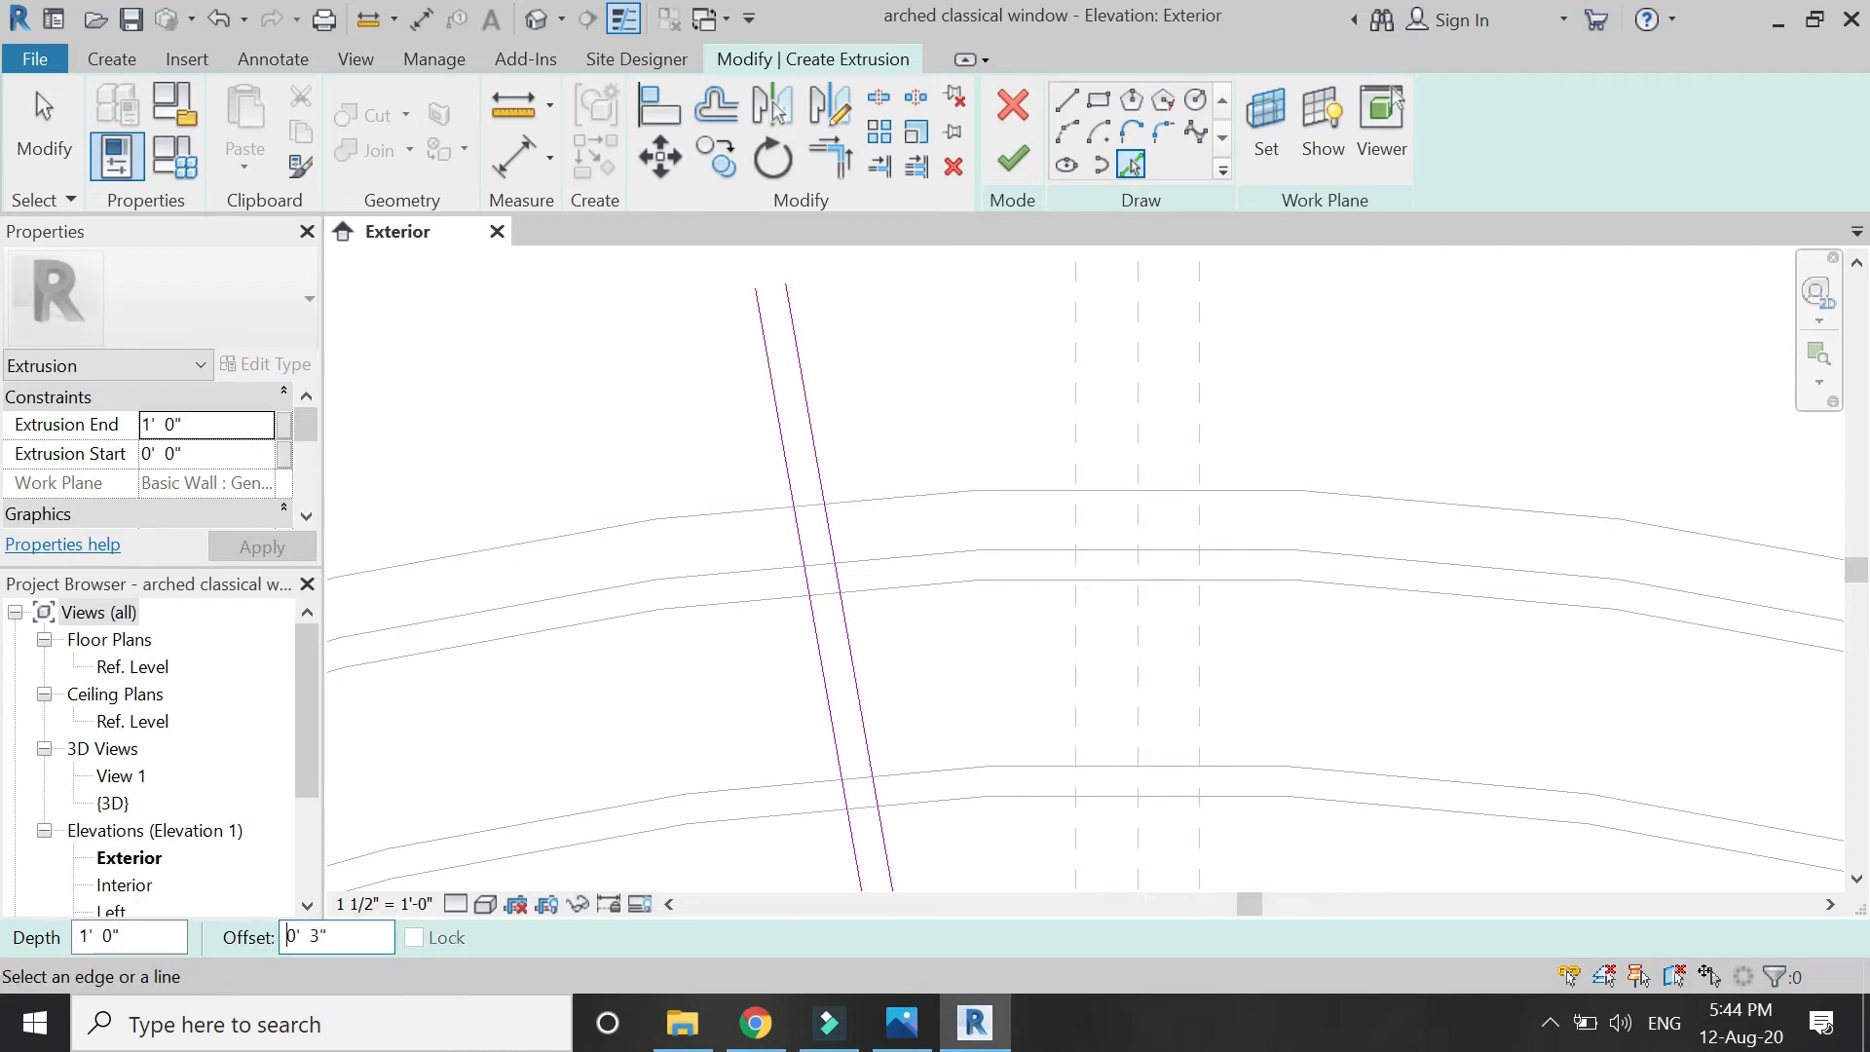
left_click(871, 492)
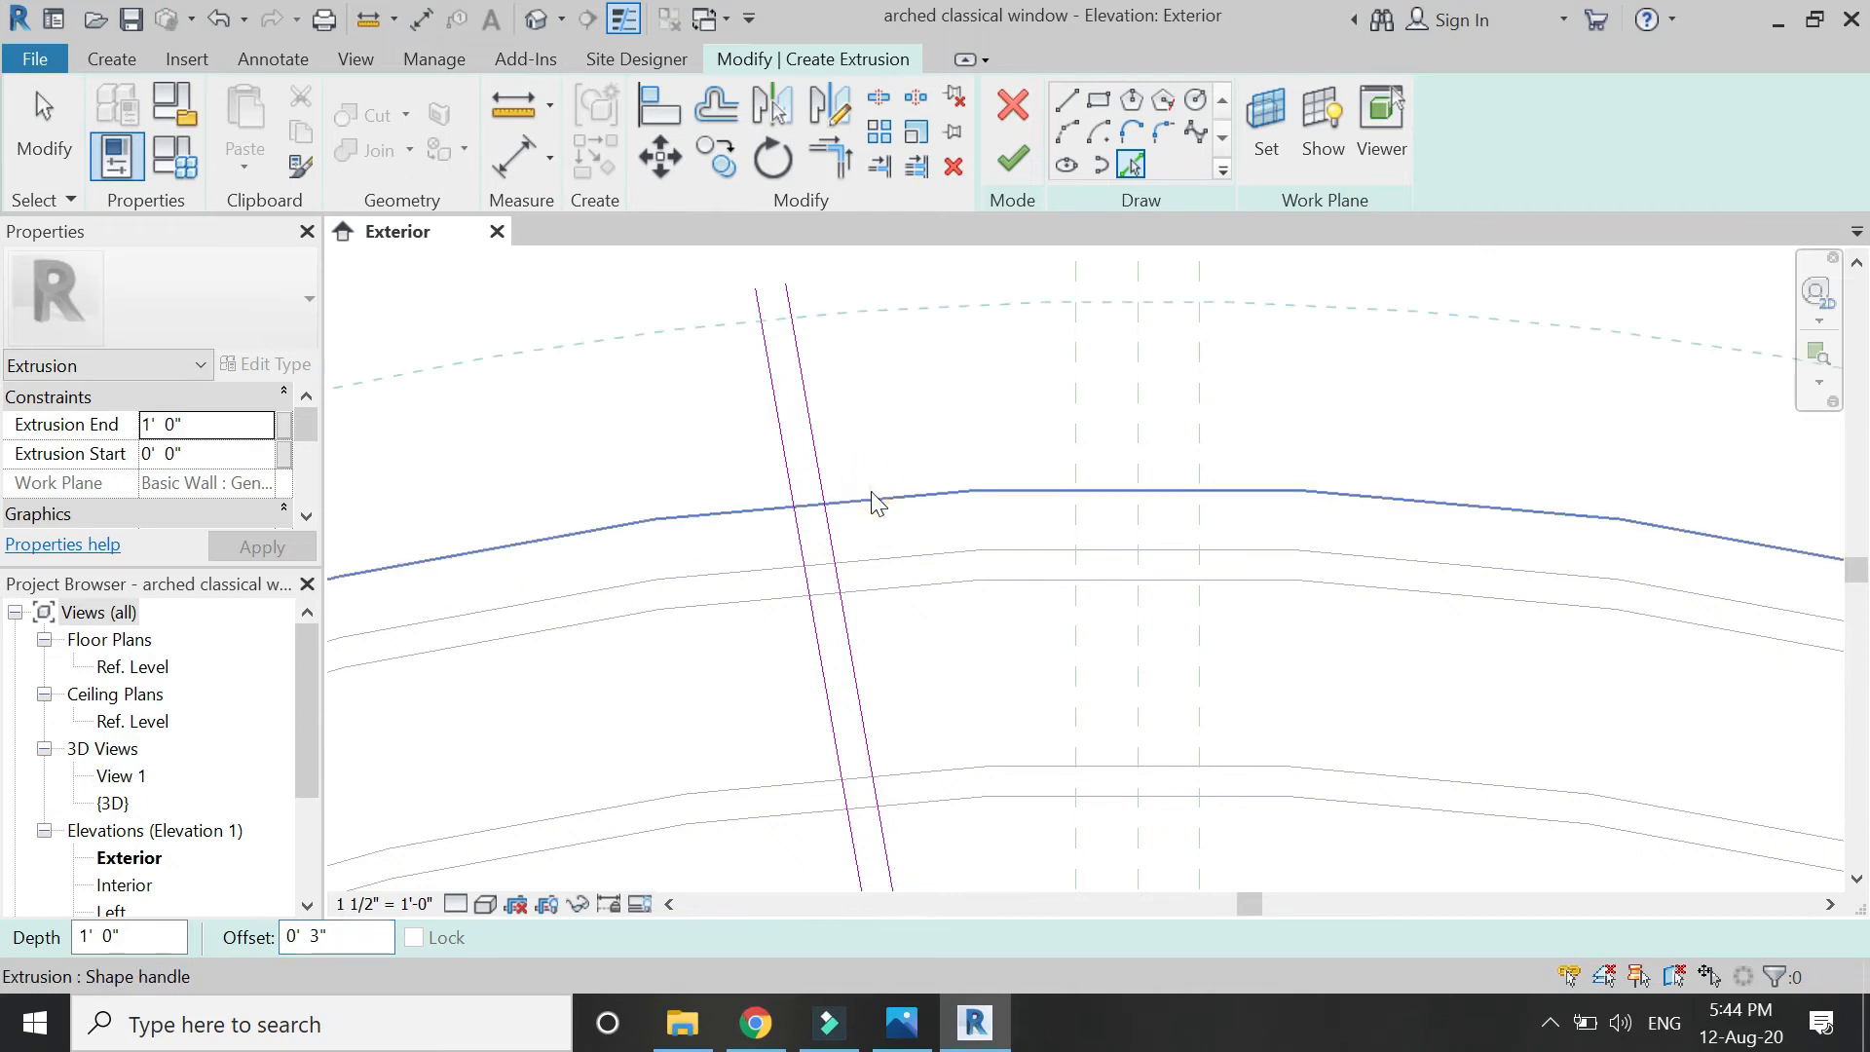
key("Escape")
key("t")
key("r")
scroll(814, 304, "up", 3)
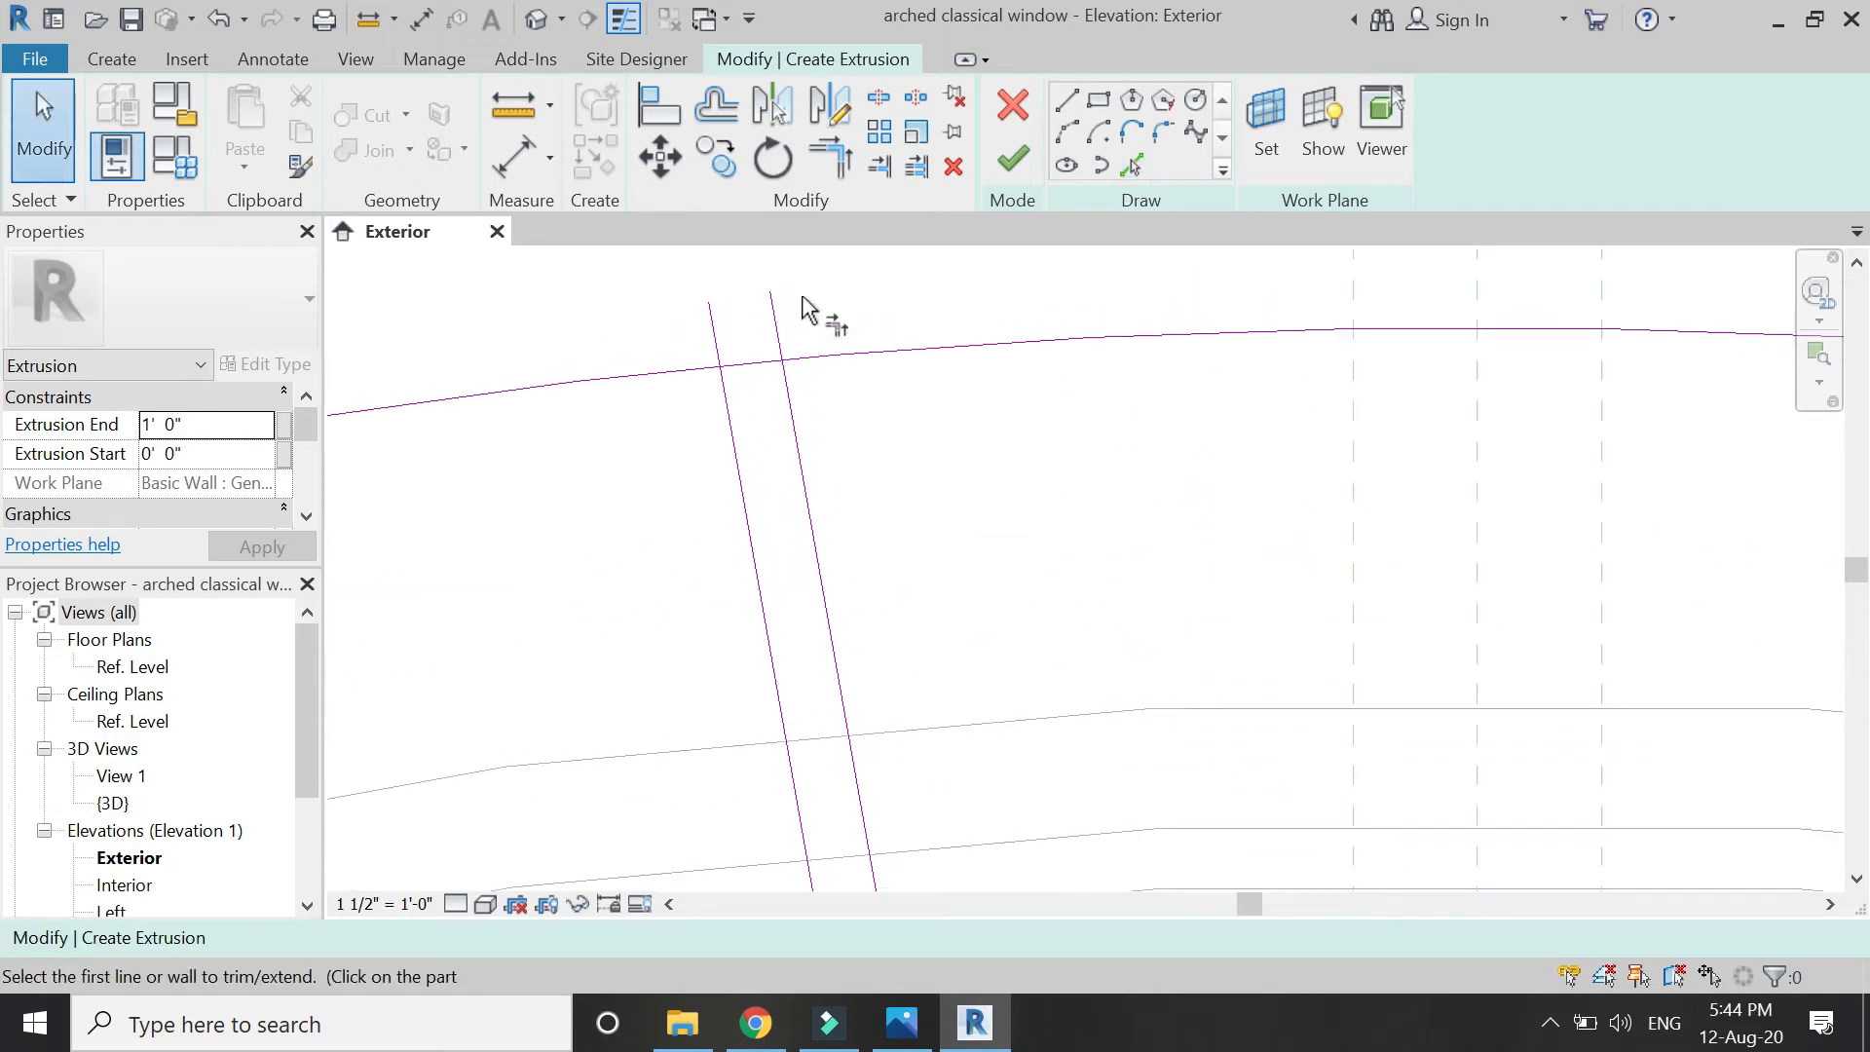
left_click(769, 370)
left_click(751, 376)
scroll(728, 448, "down", 3)
scroll(726, 448, "down", 2)
key("Escape")
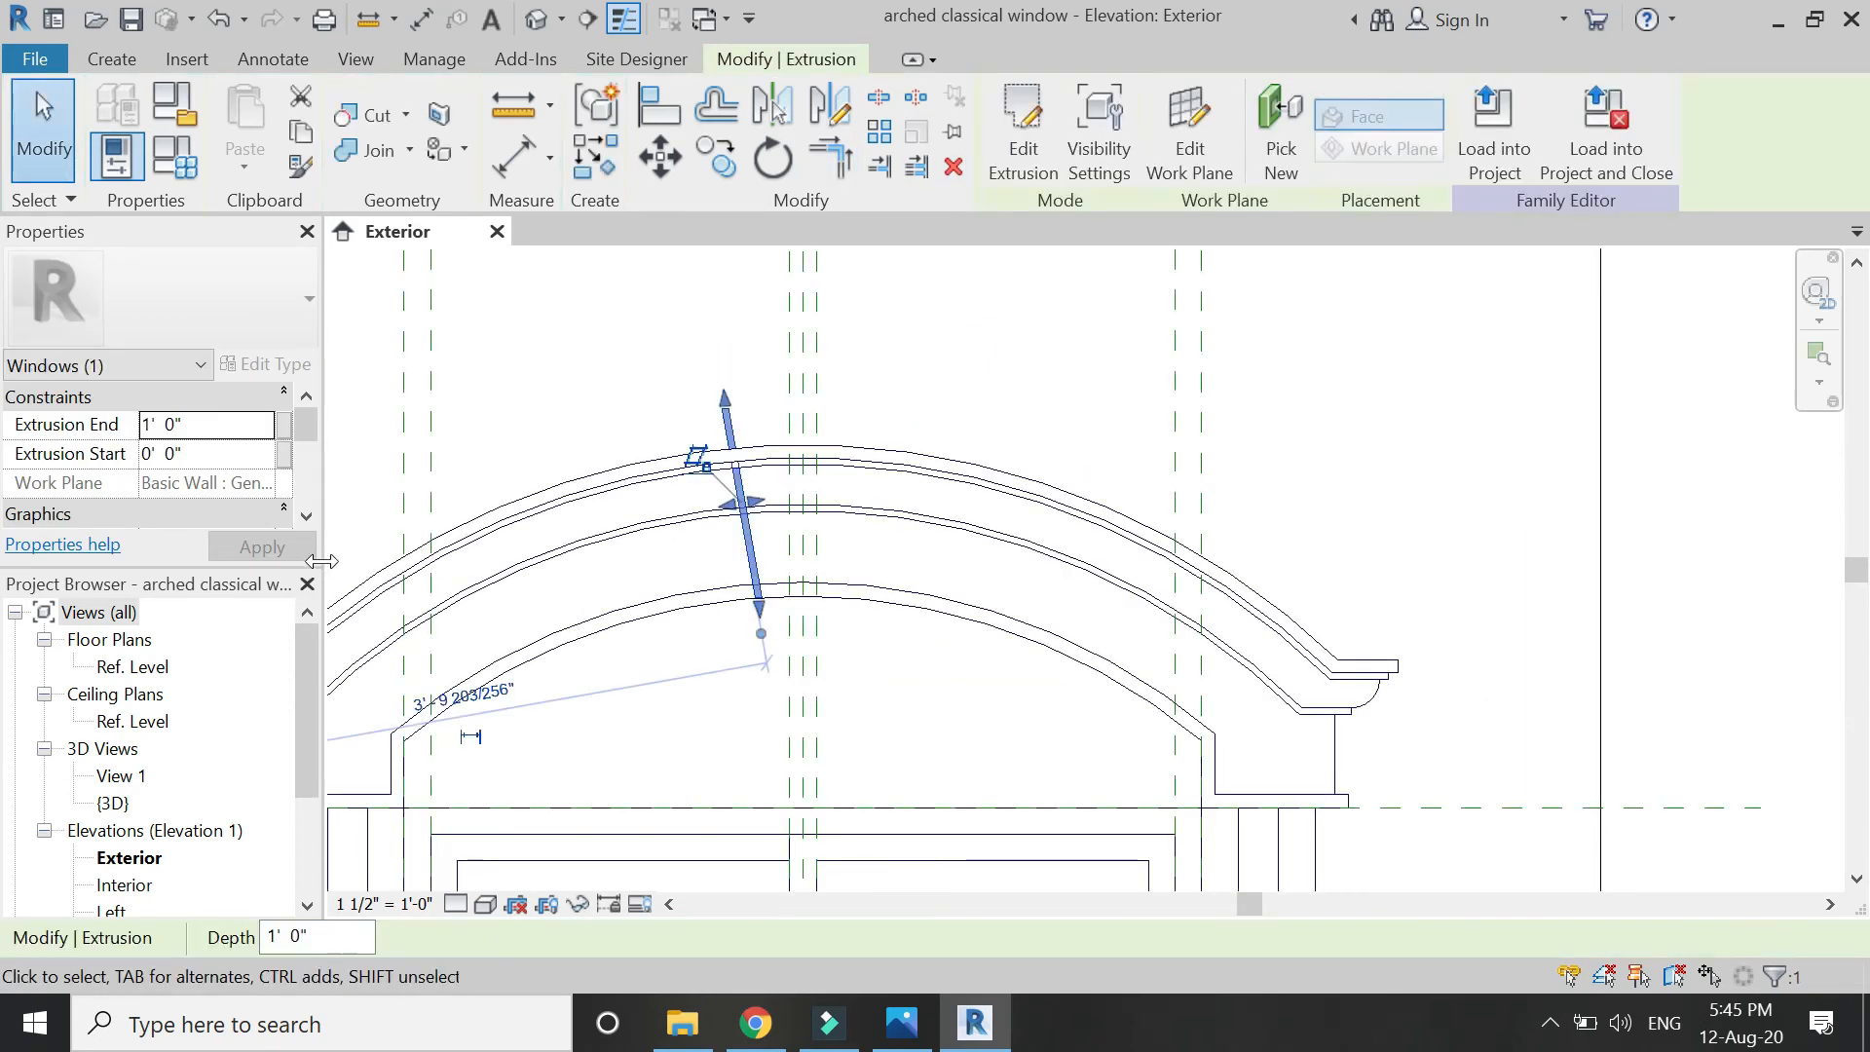
In the Left elevation, set the slanted strip's extrusion end to 1' 3".
scroll(188, 874, "down", 1)
double_click(111, 857)
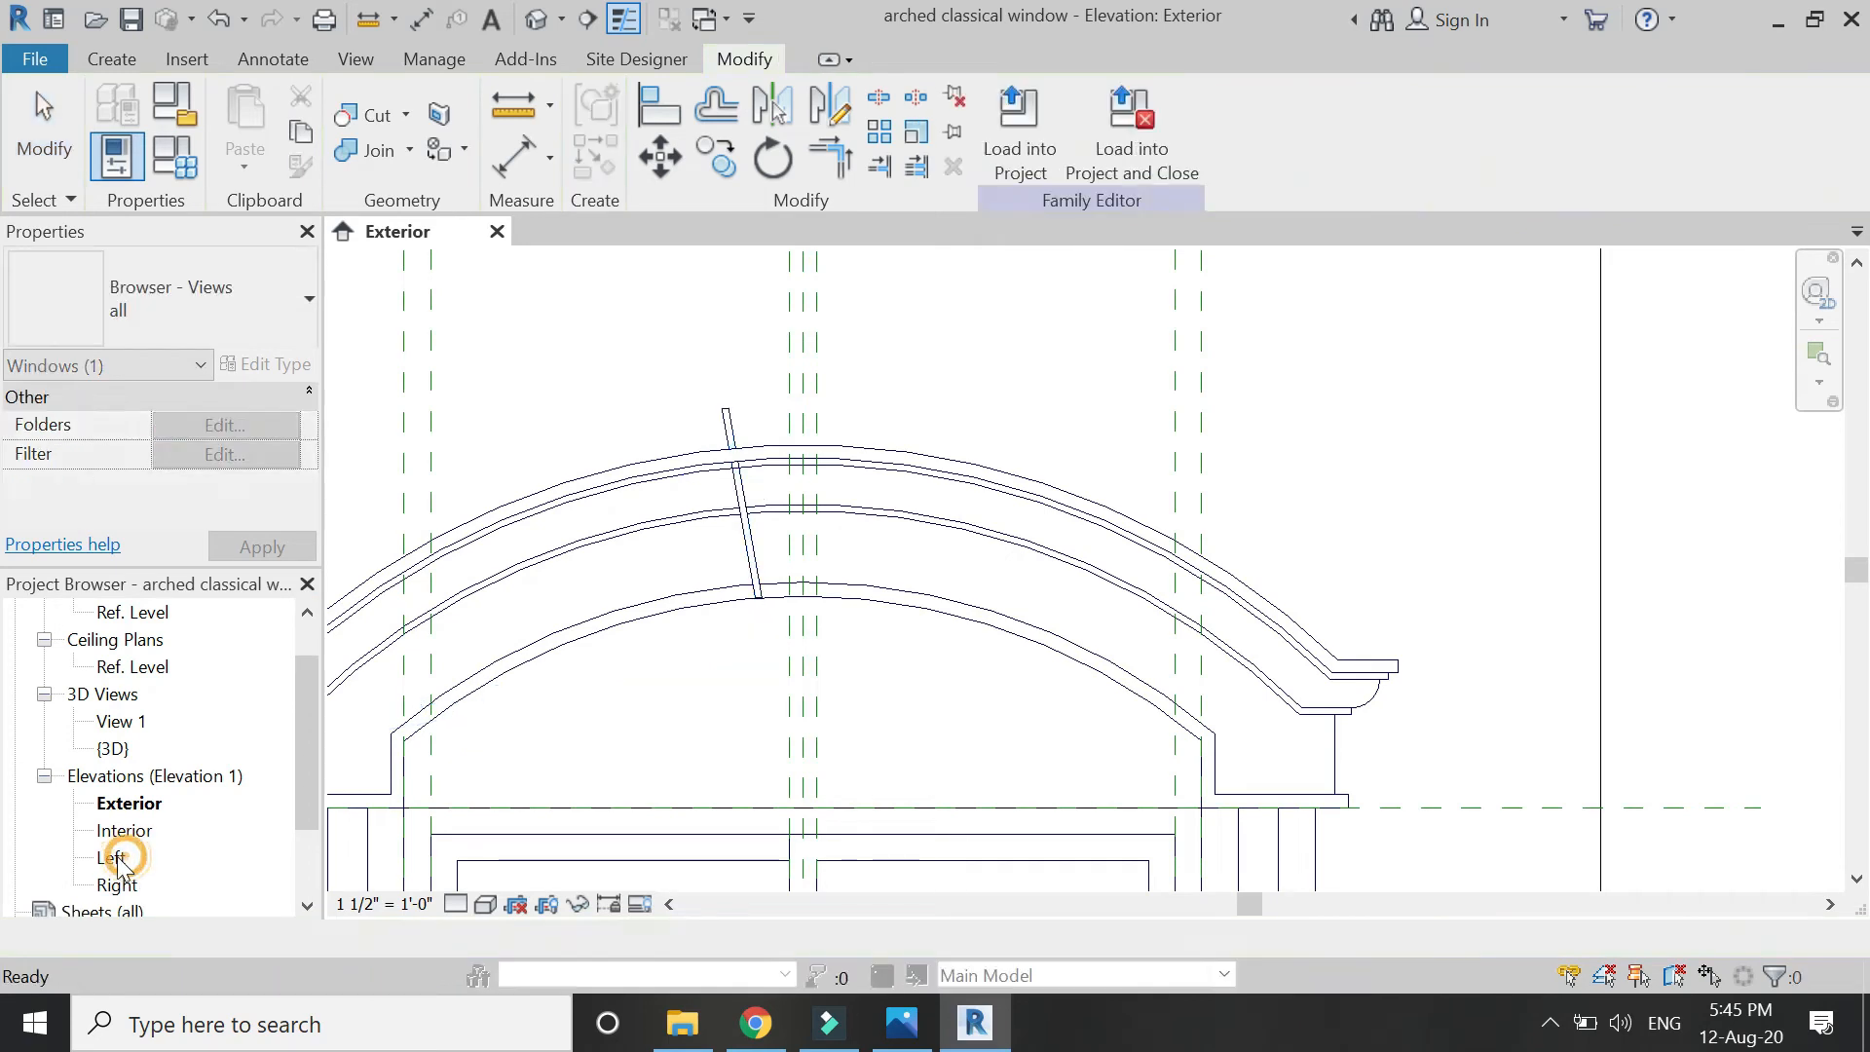
scroll(1022, 509, "up", 6)
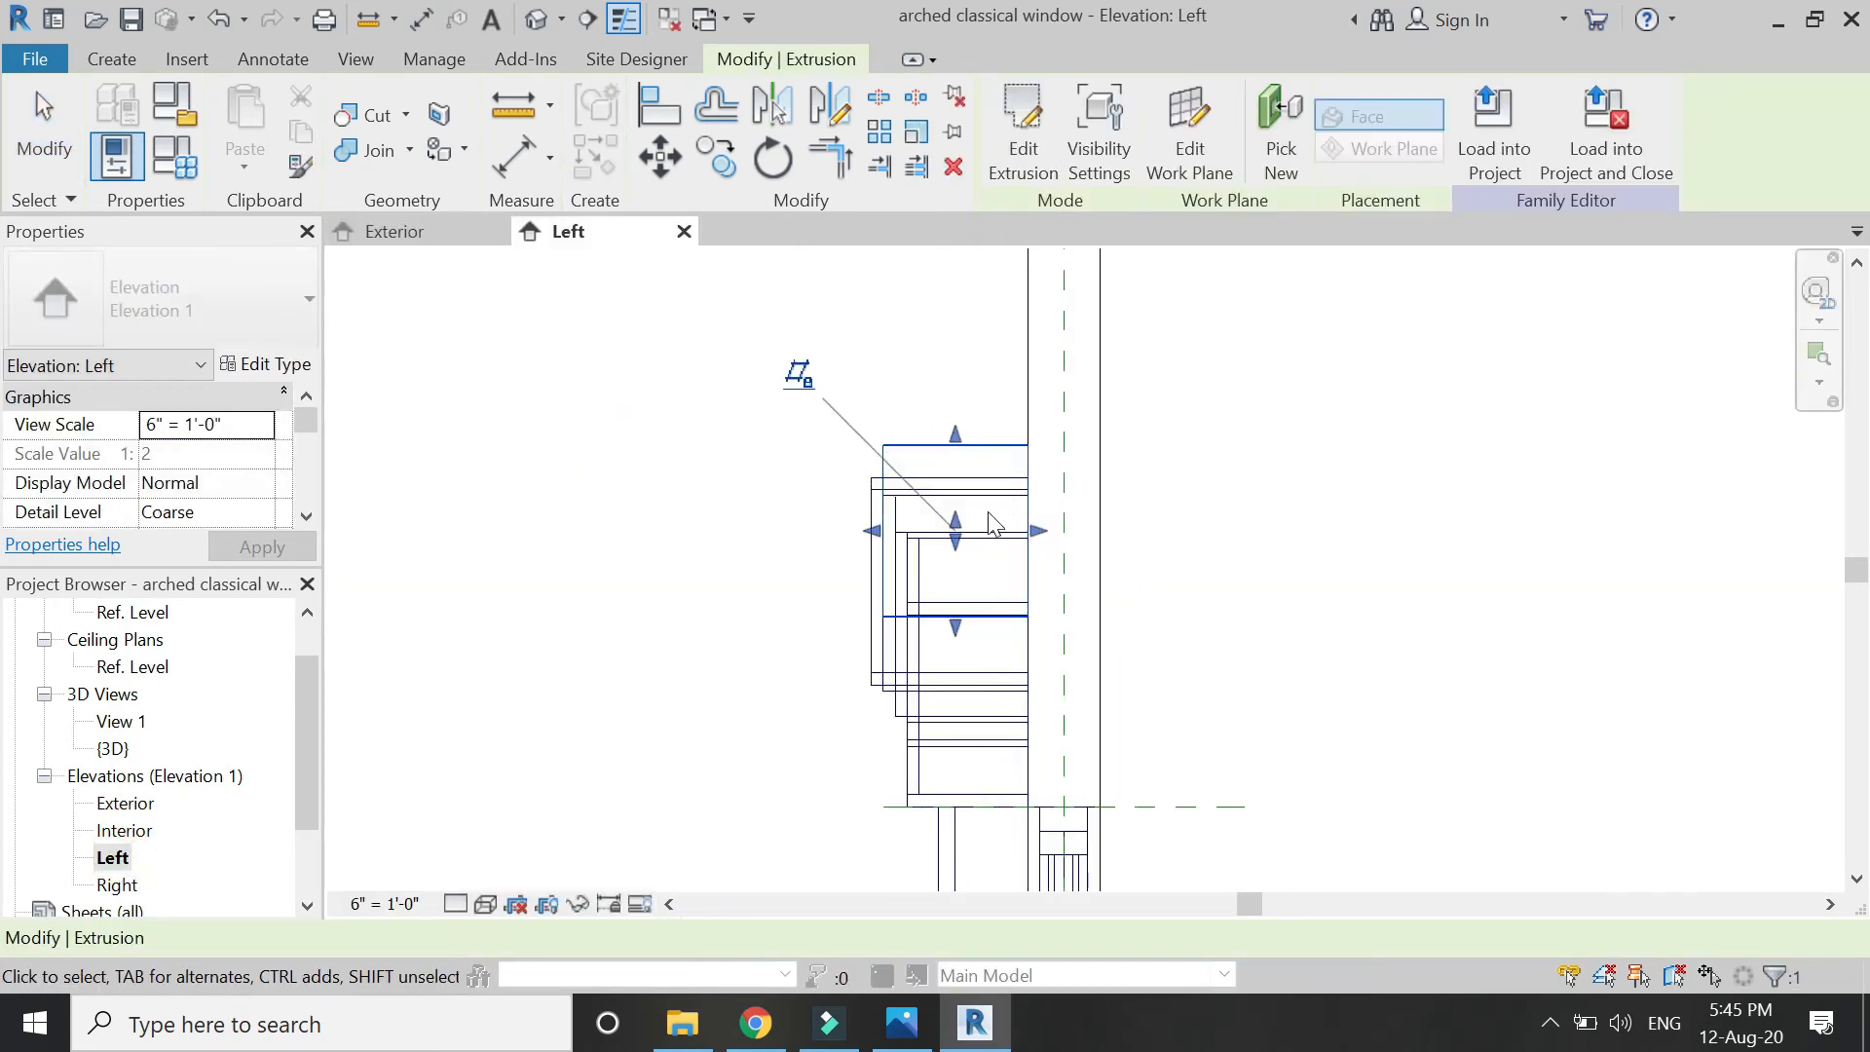
left_click_drag(791, 548, 675, 547)
left_click(259, 424)
left_click(107, 436)
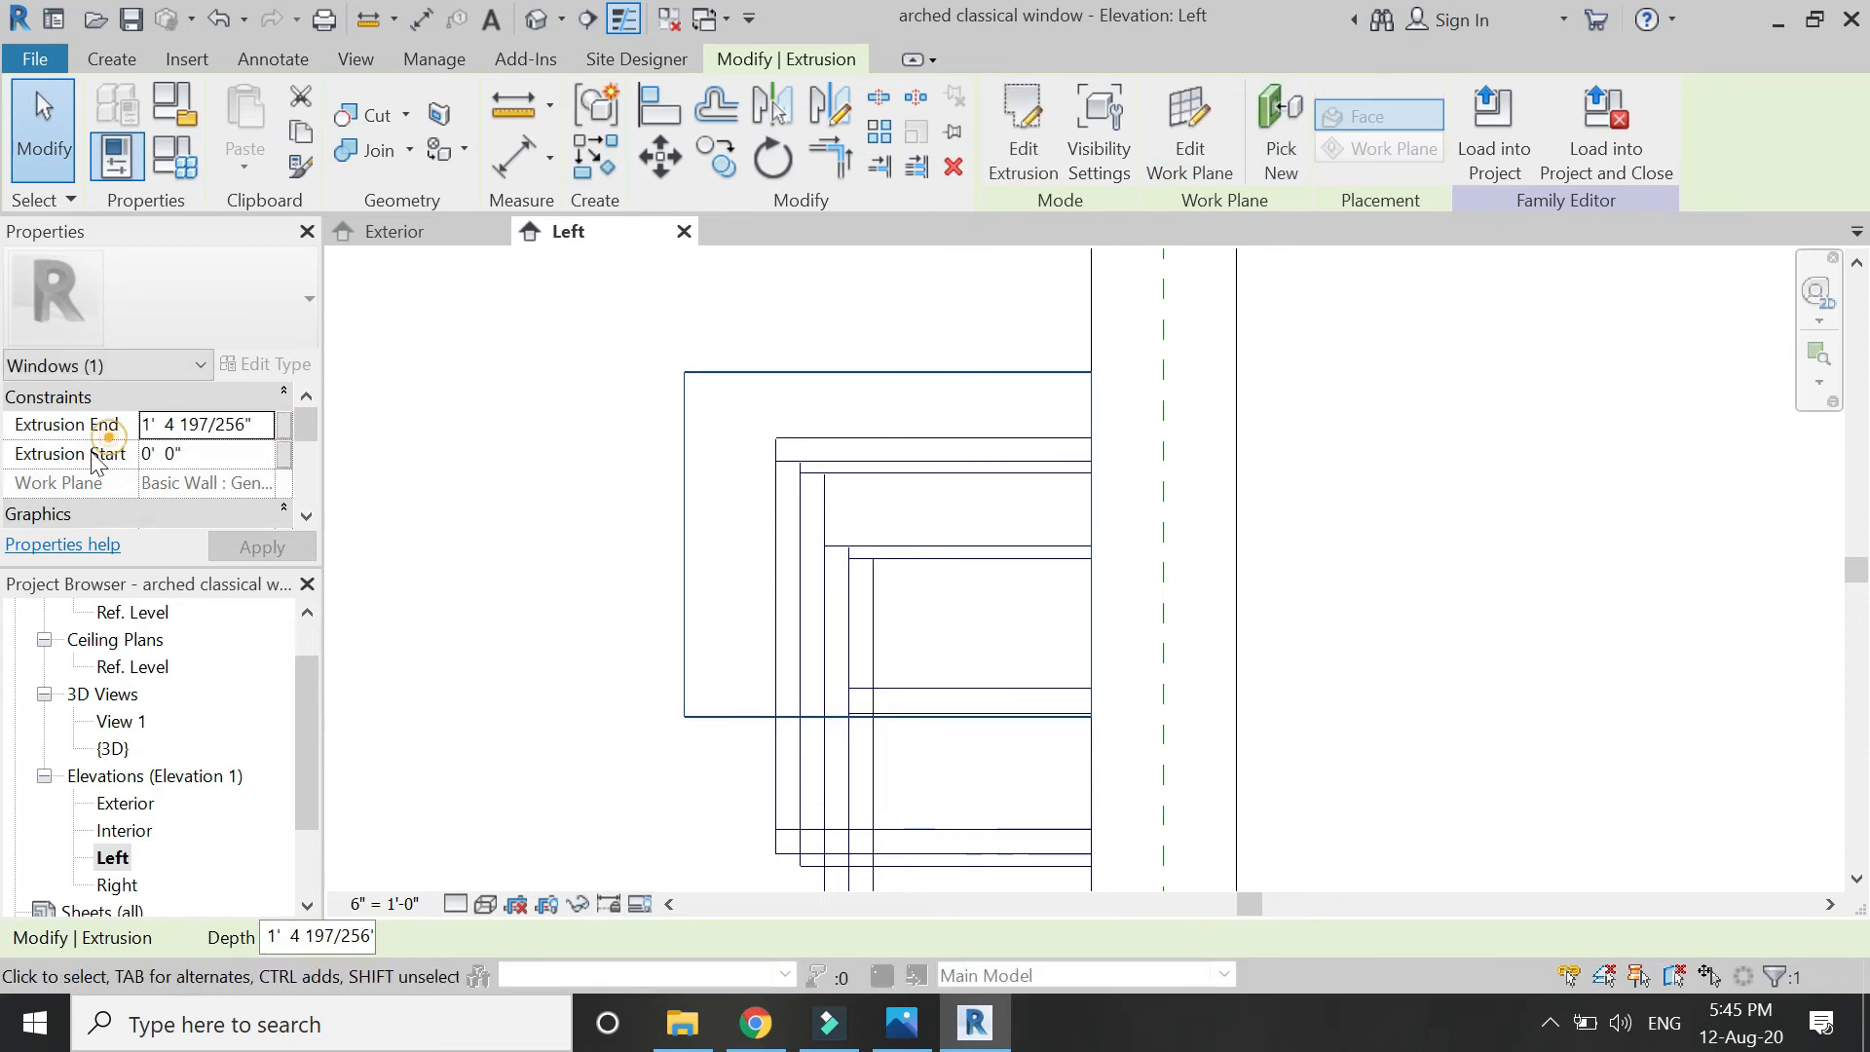
double_click(261, 423)
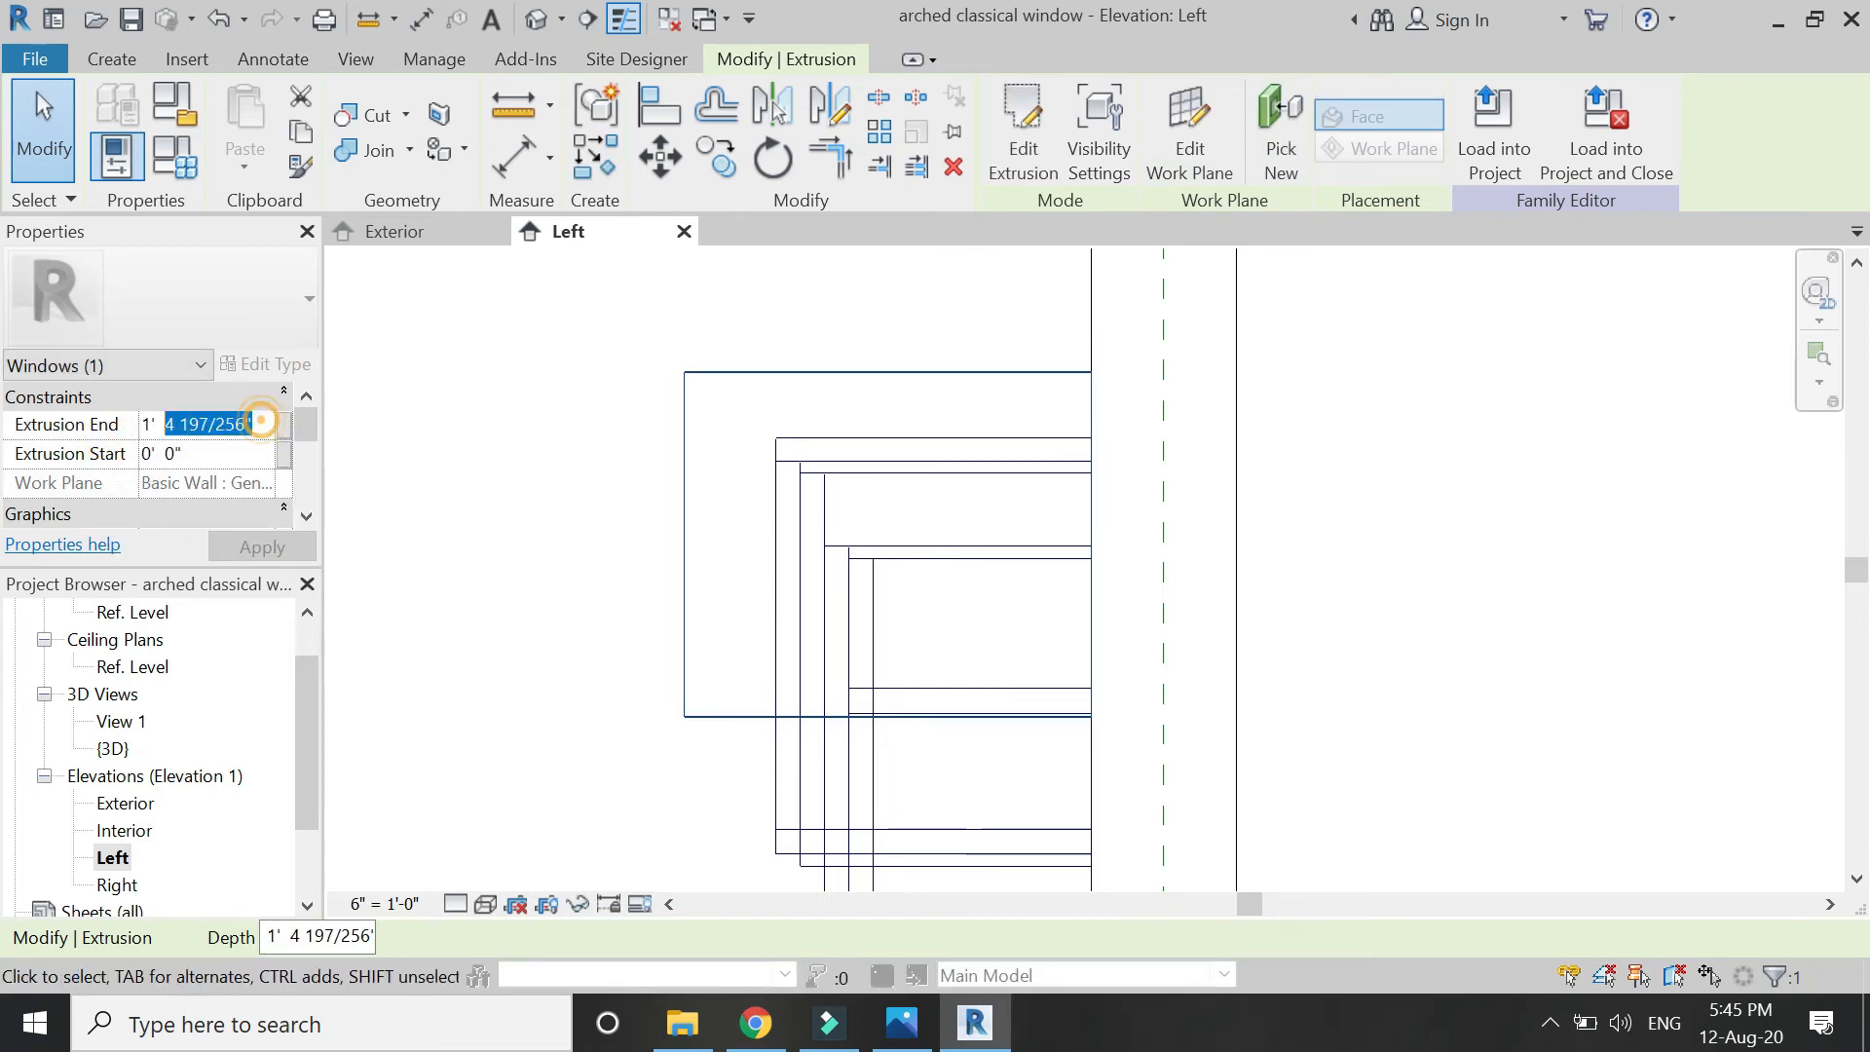
type("1'3")
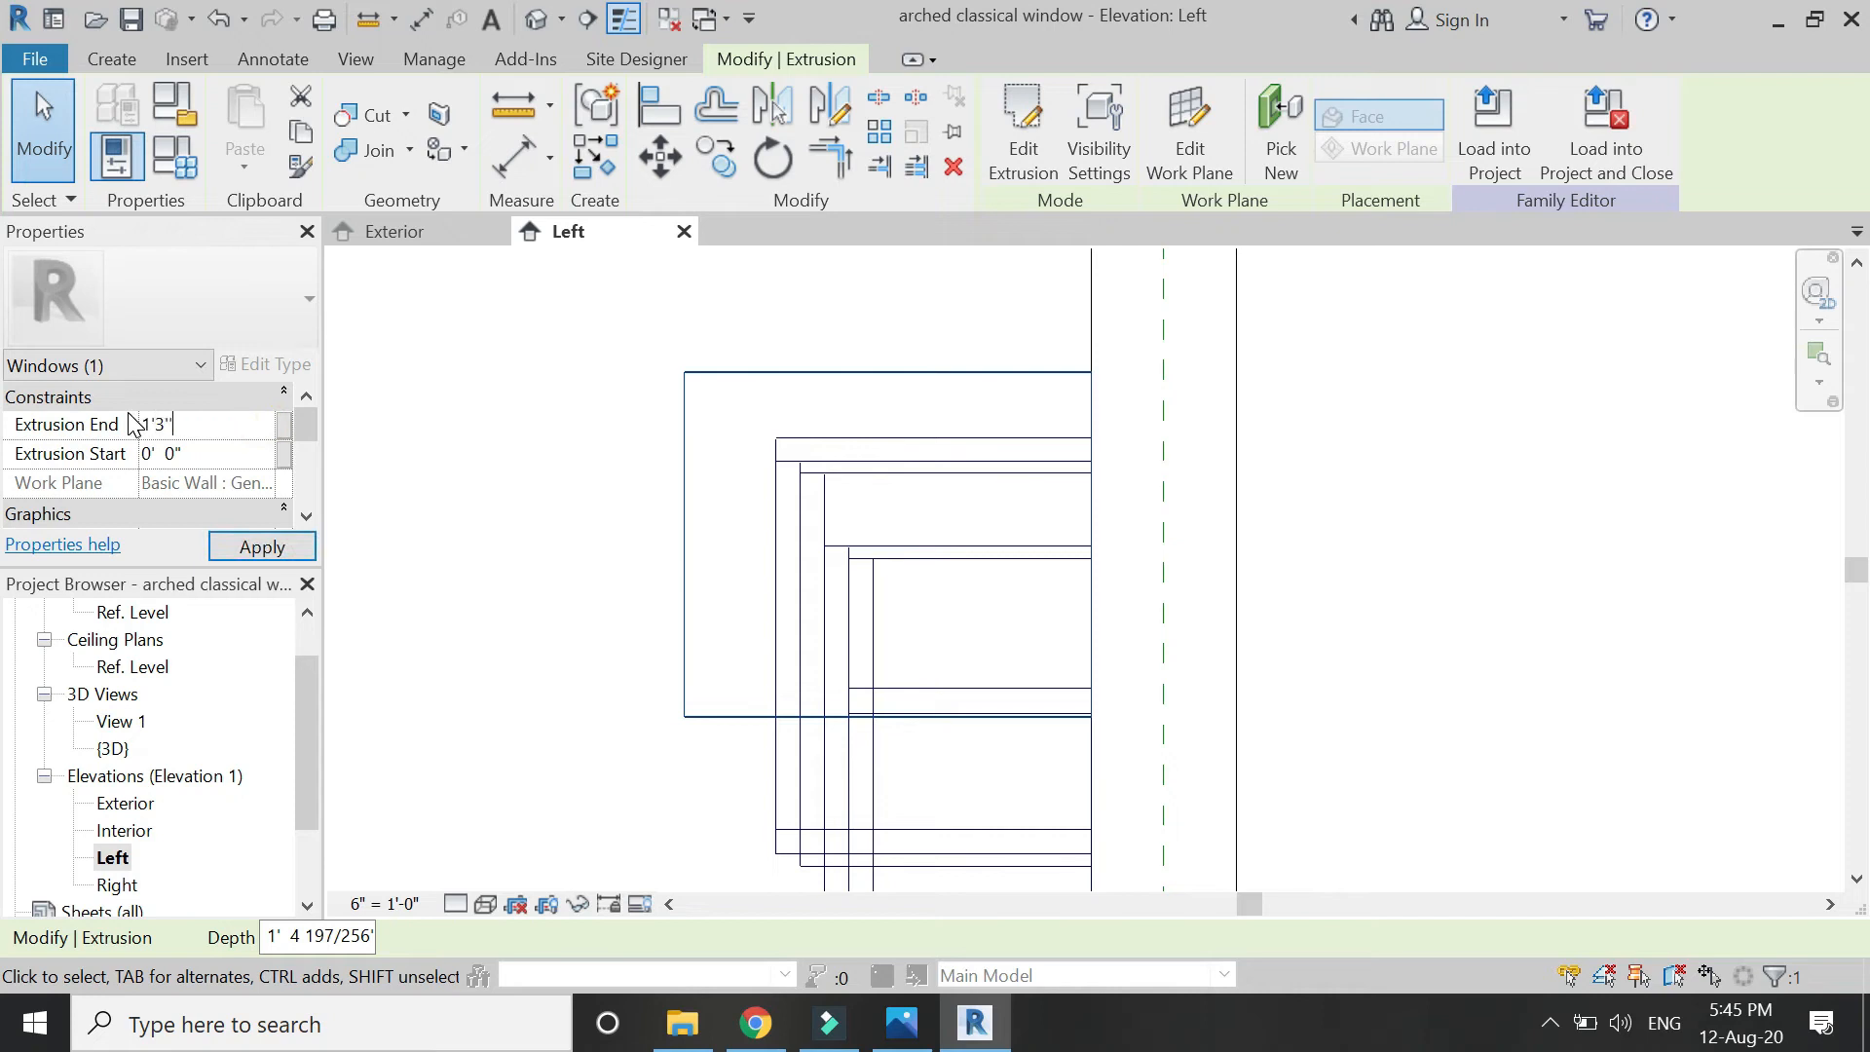
left_click(244, 545)
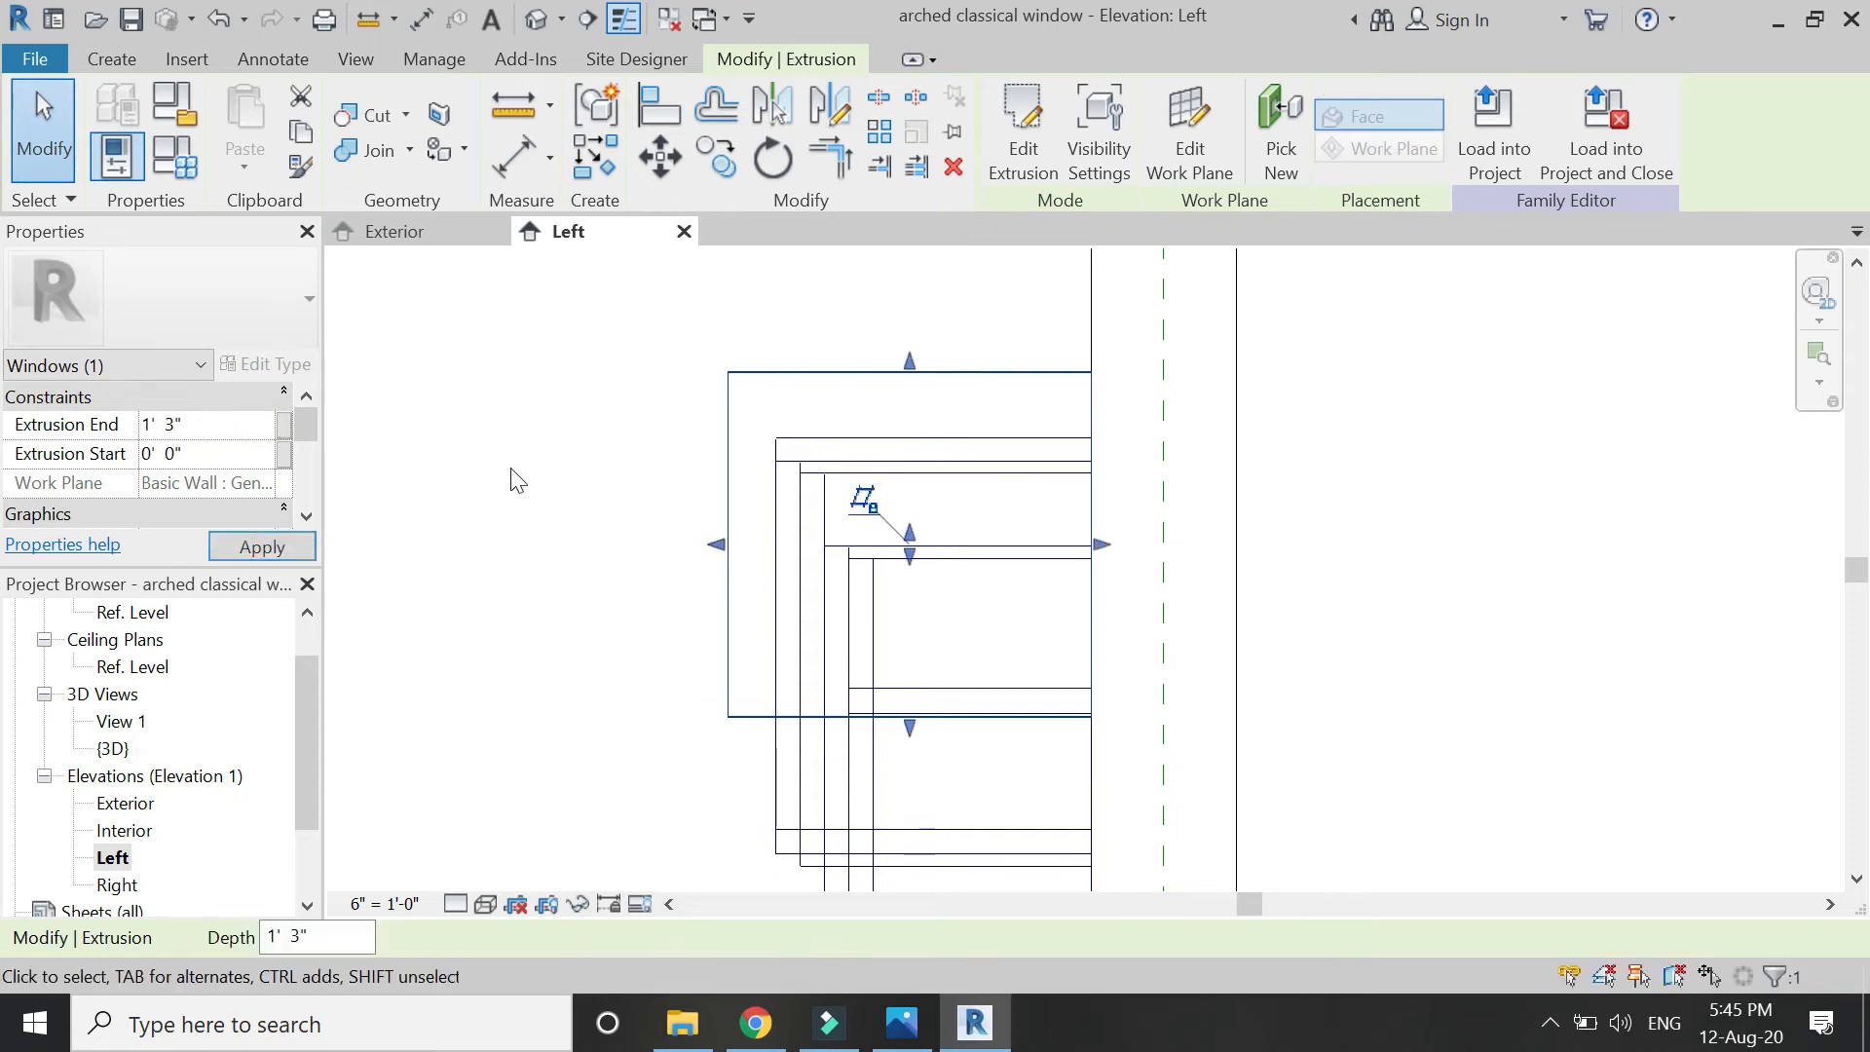
left_click(497, 429)
In the Exterior elevation, mirror the strip across the vertical centre reference plane.
left_click(436, 238)
left_click(730, 448)
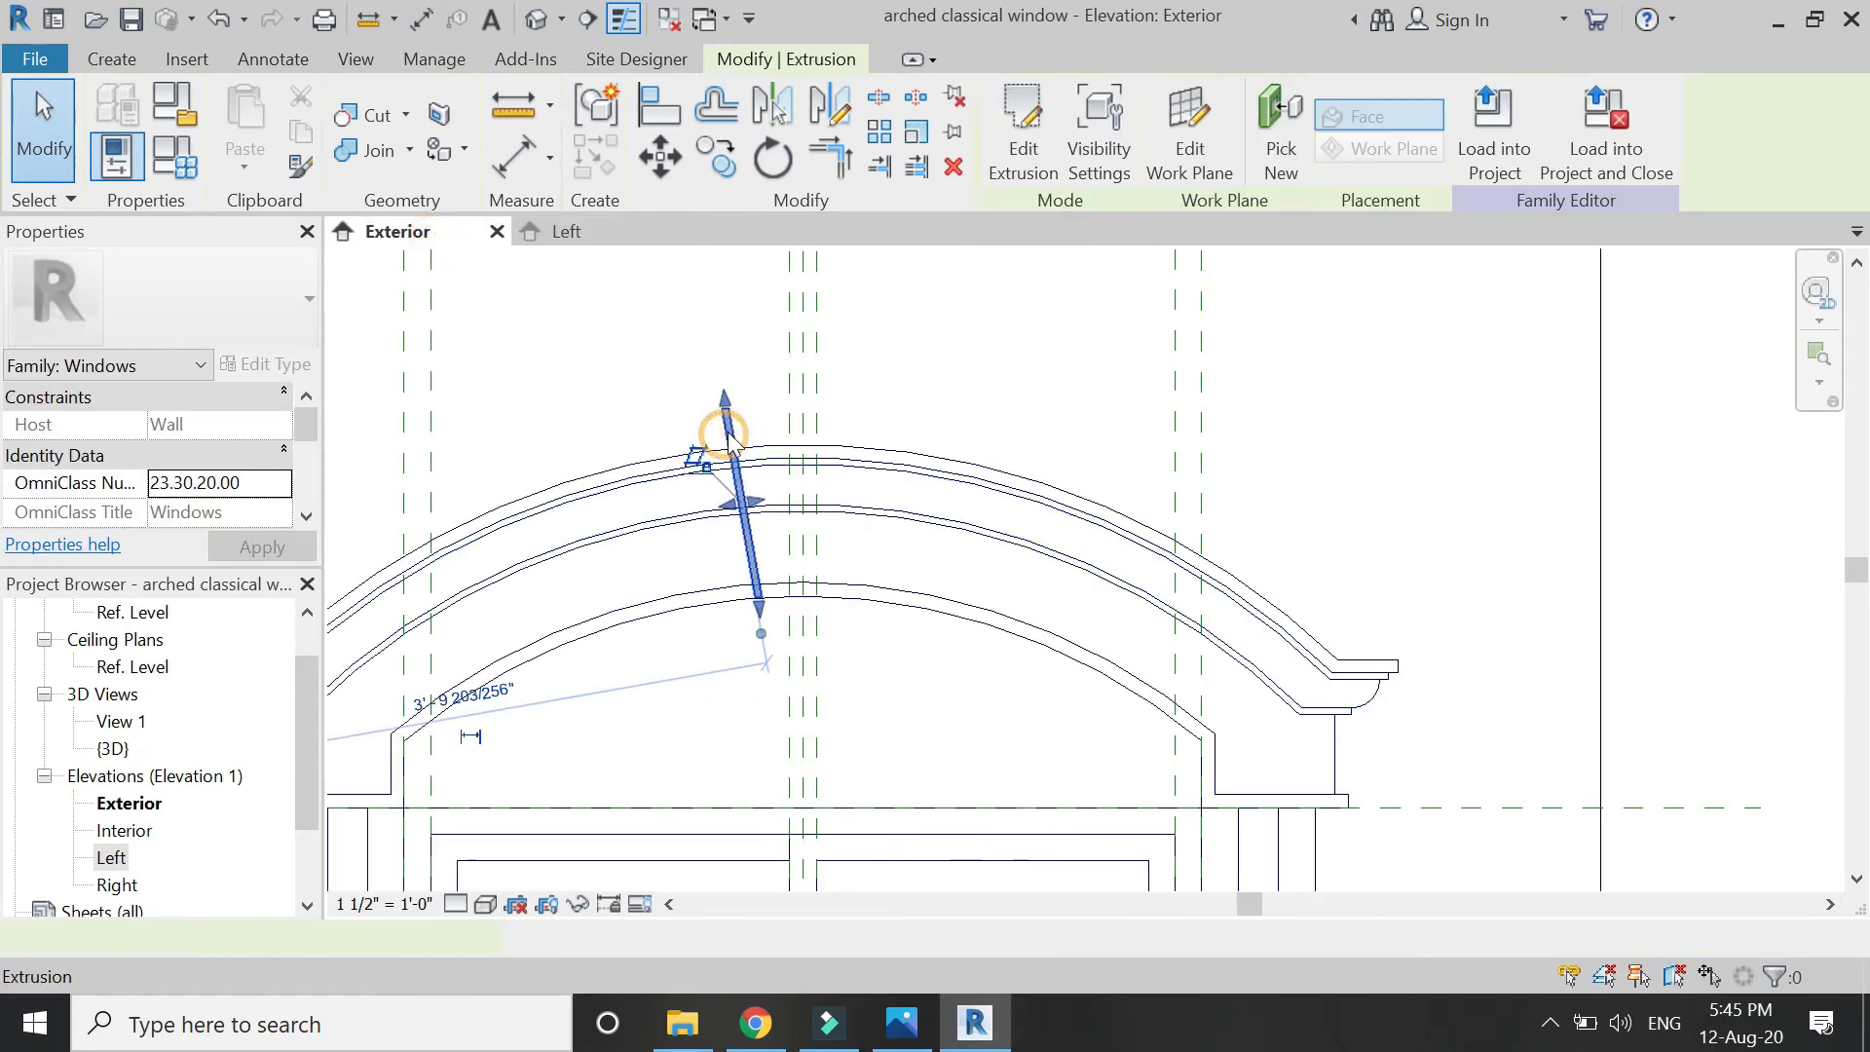
left_click(802, 382)
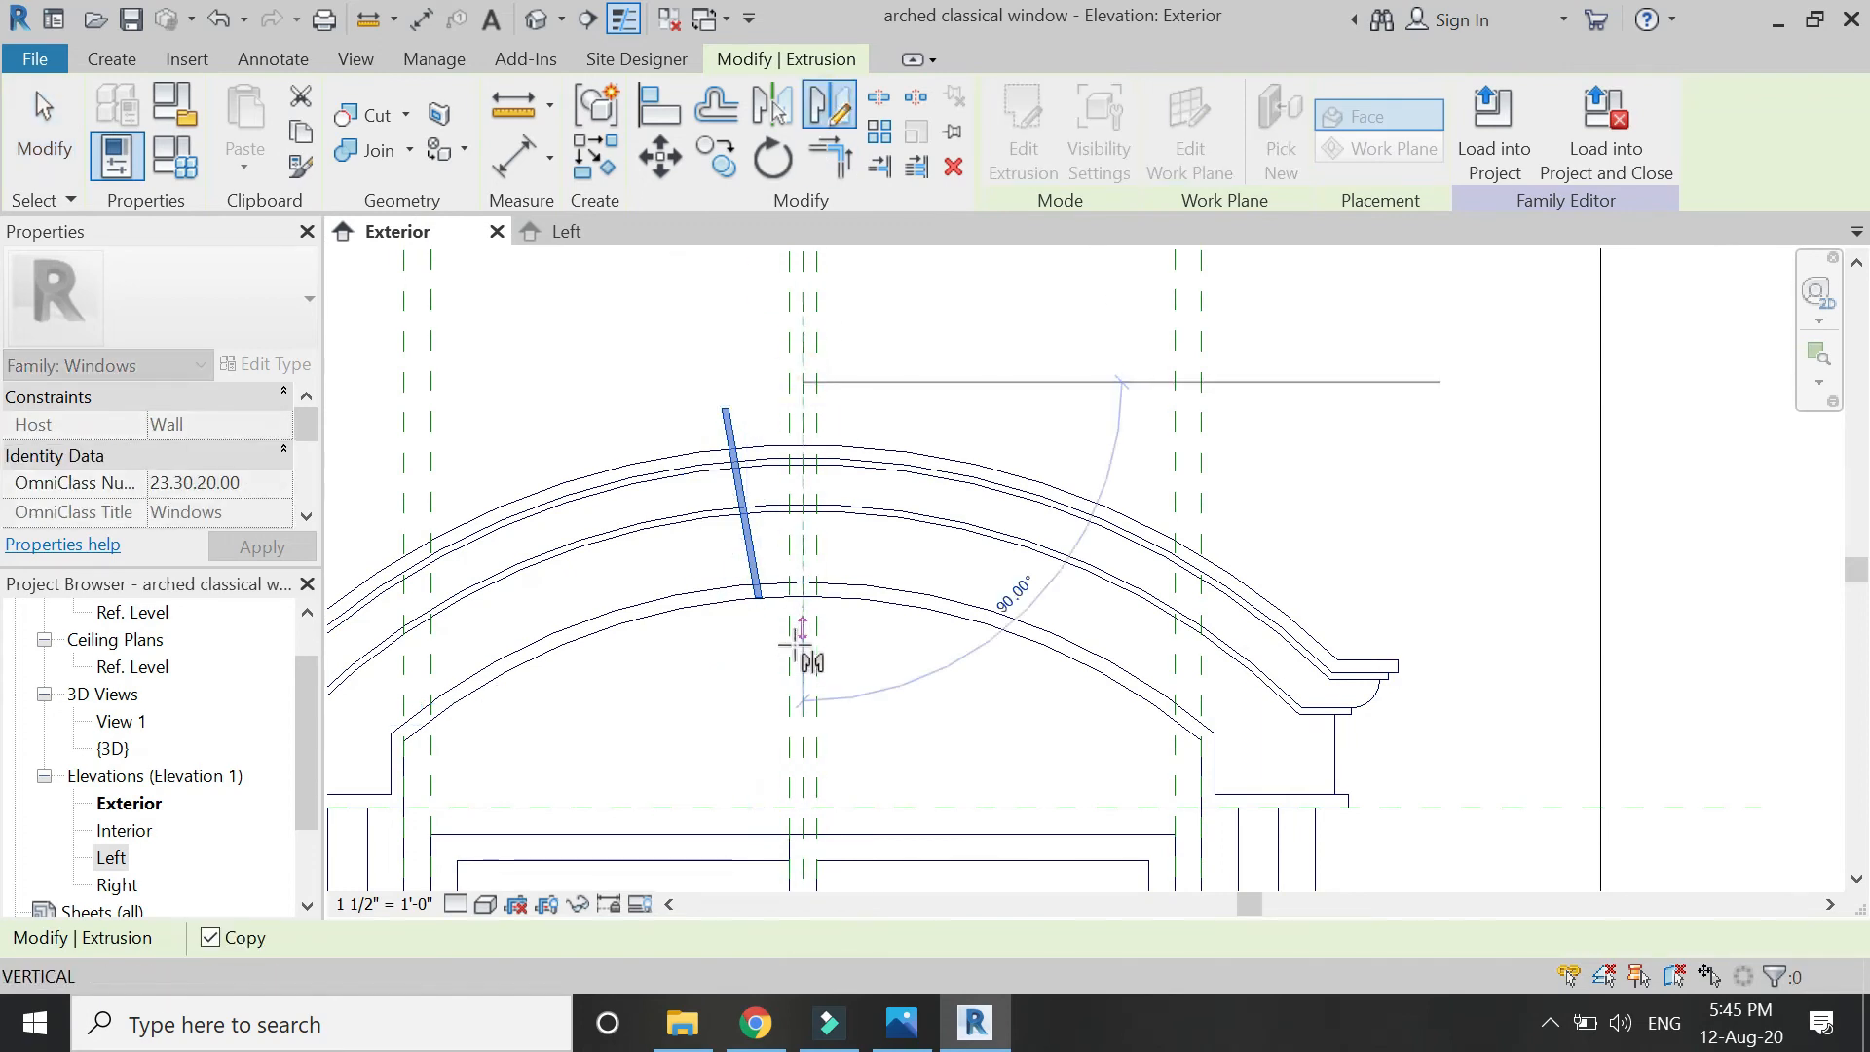
left_click(886, 707)
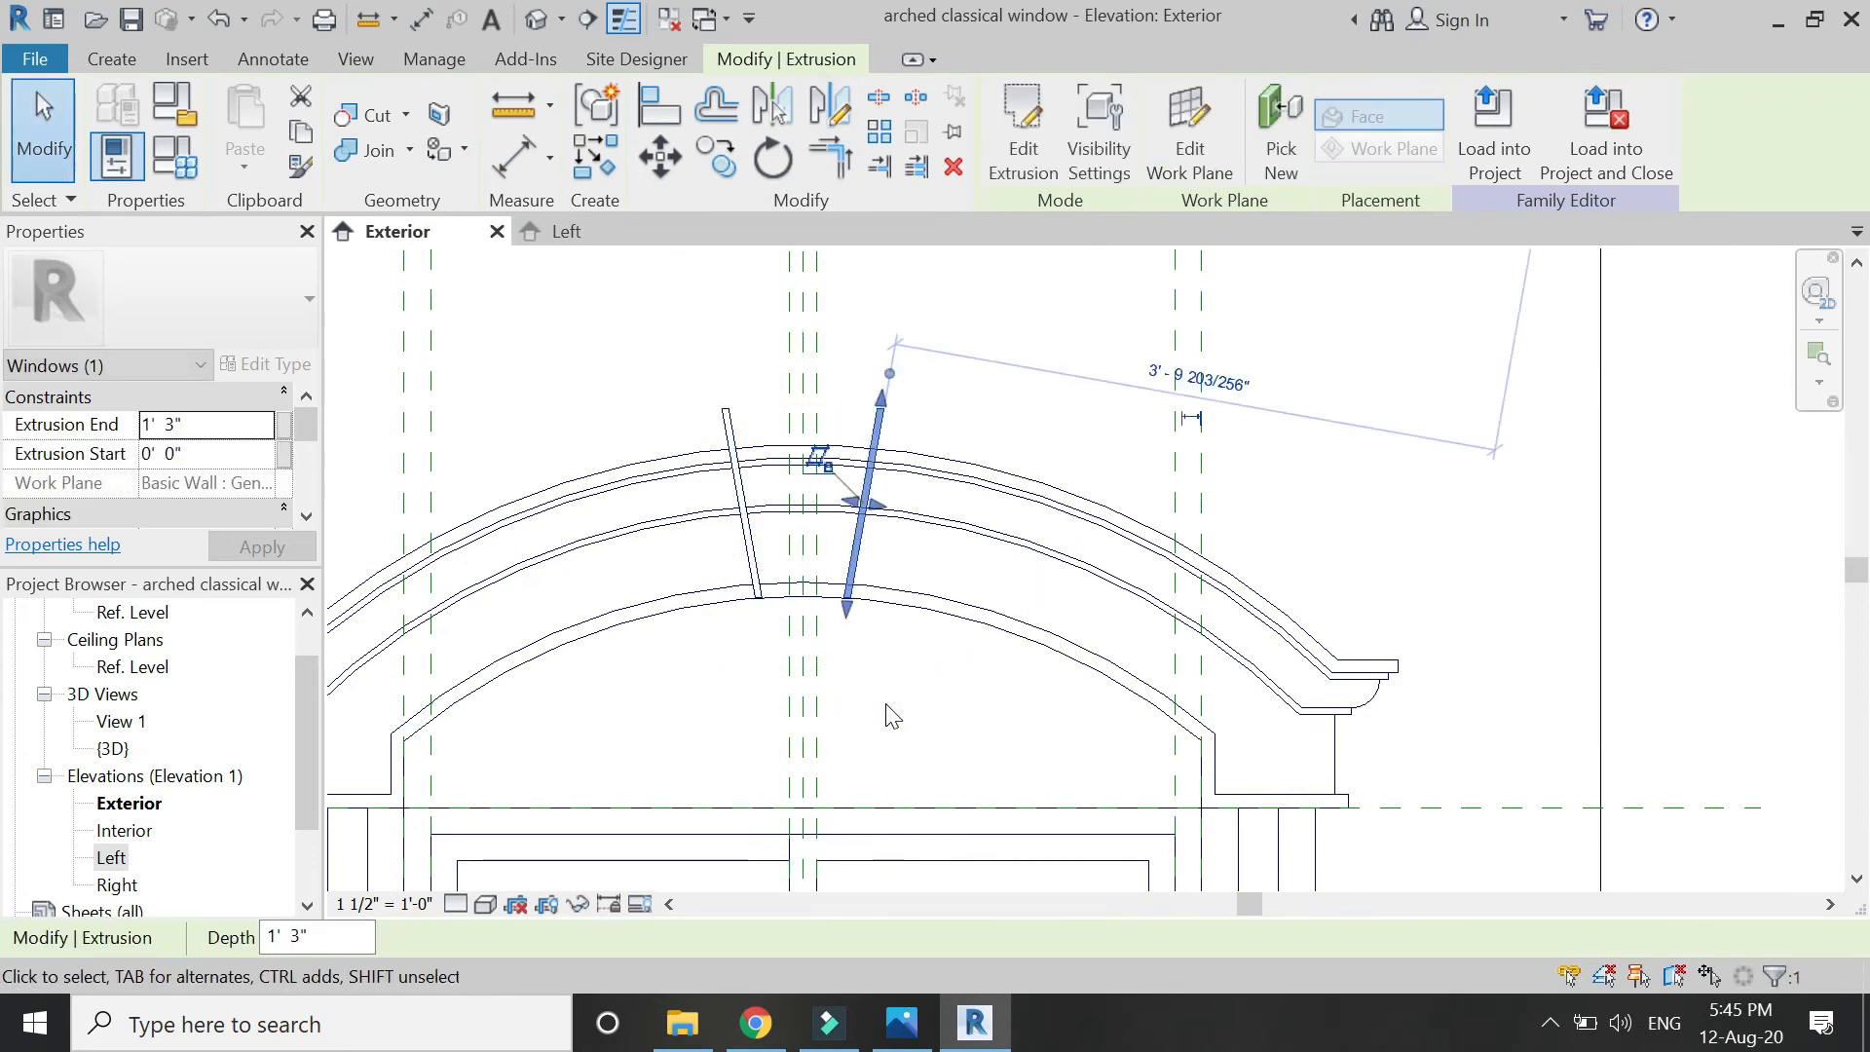
left_click(888, 716)
scroll(770, 407, "up", 2)
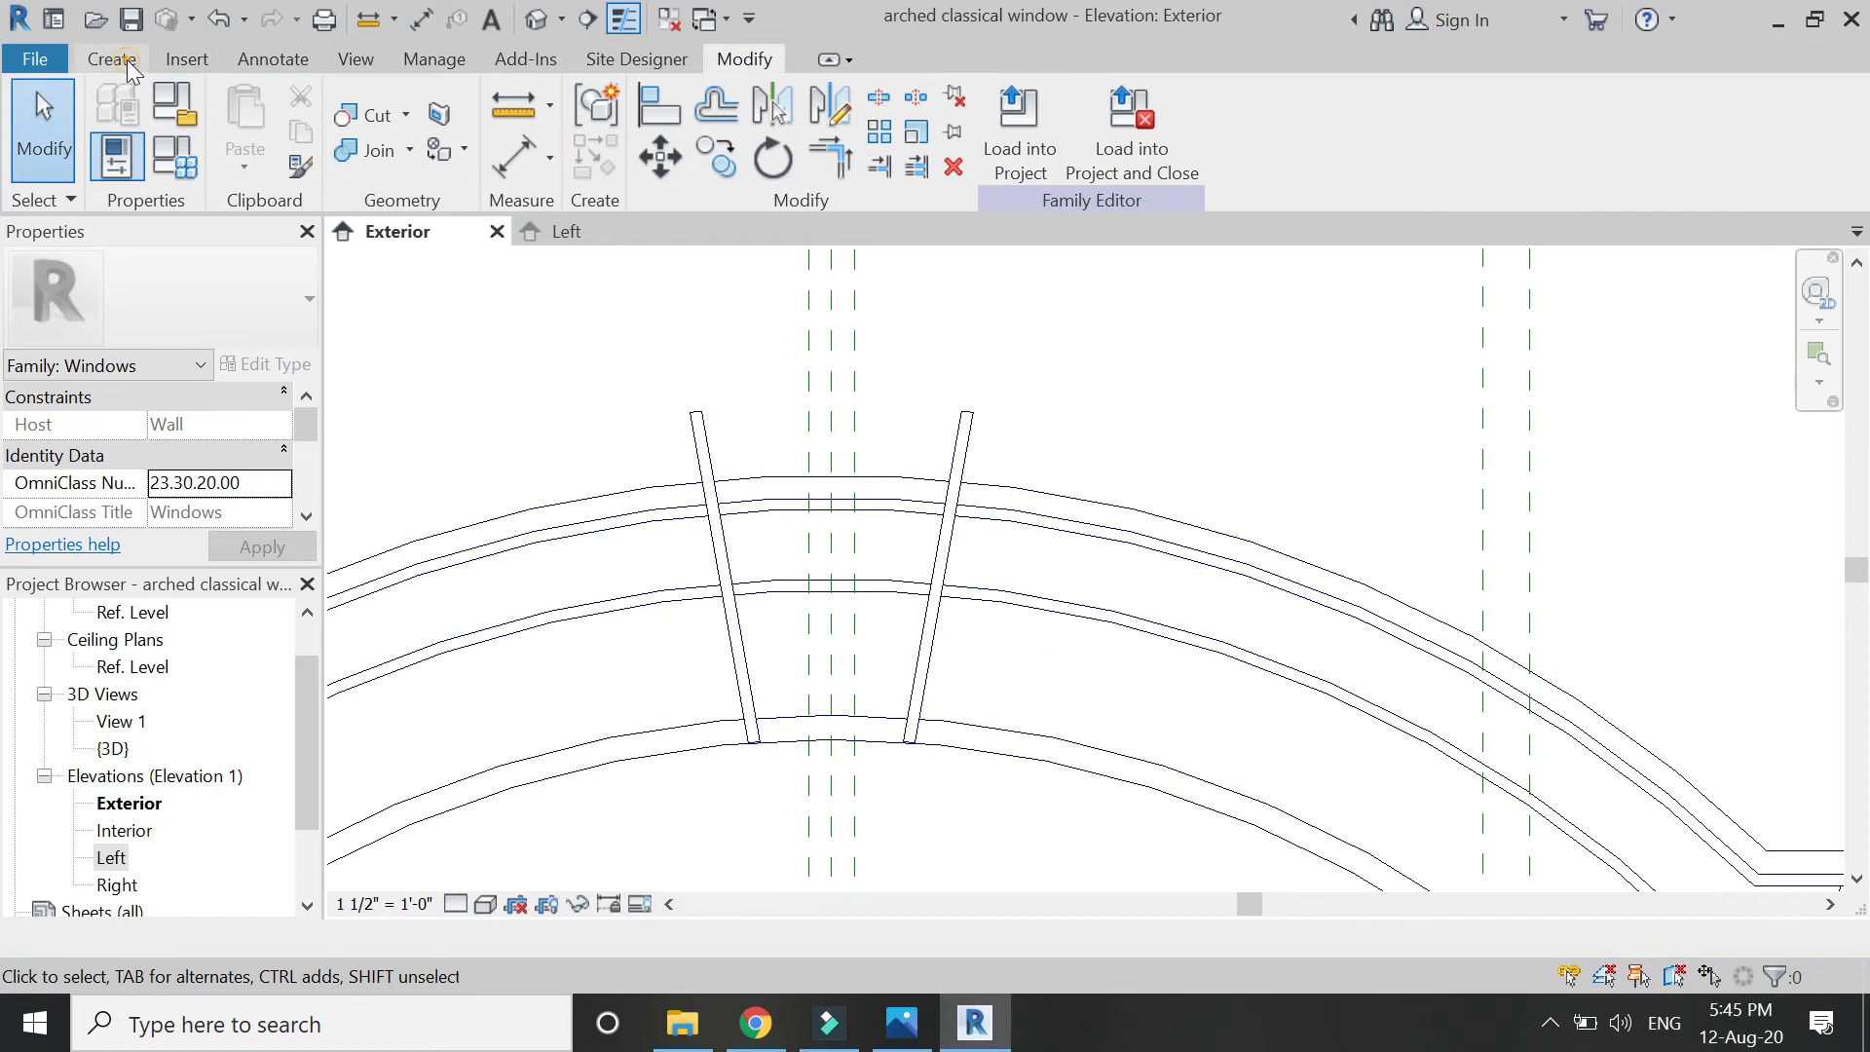
left_click(112, 58)
Start a keystone extrusion by picking the lower arc, the upper arc at a 2" offset, and both strip edges.
left_click(261, 93)
left_click(1135, 175)
left_click(877, 740)
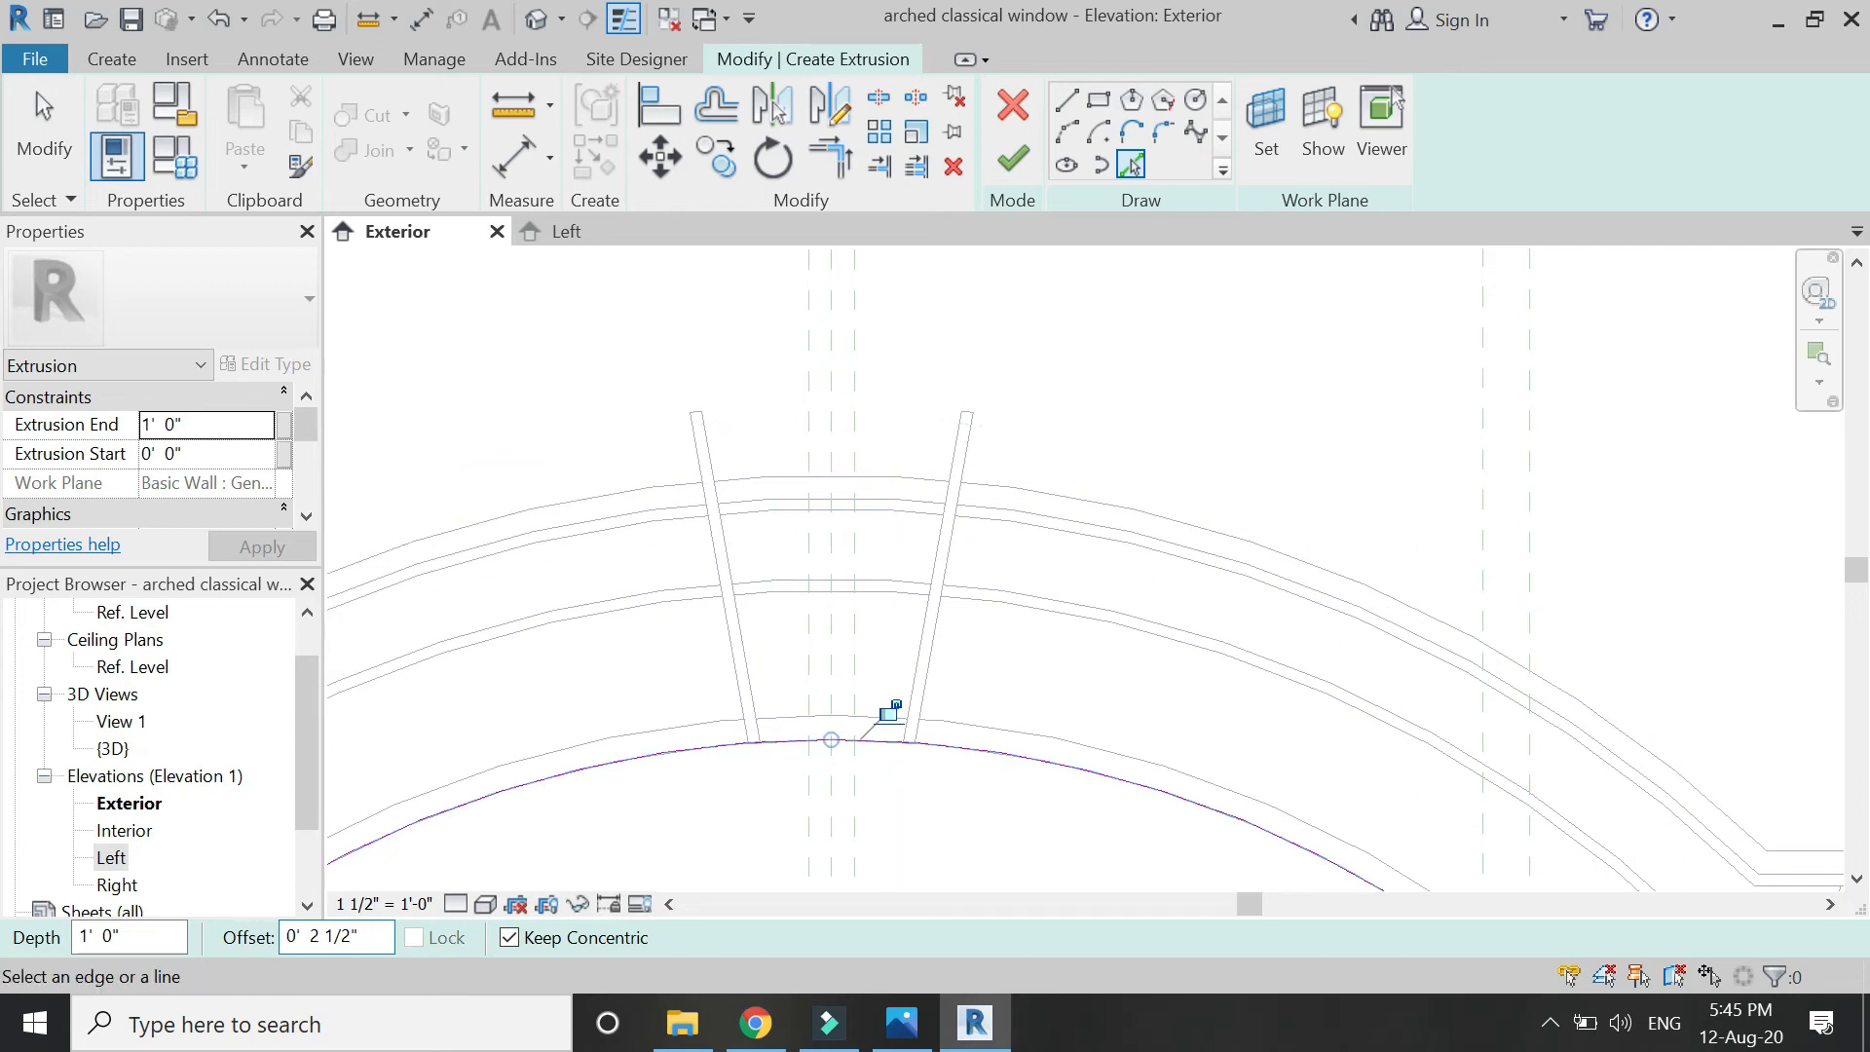
type("2")
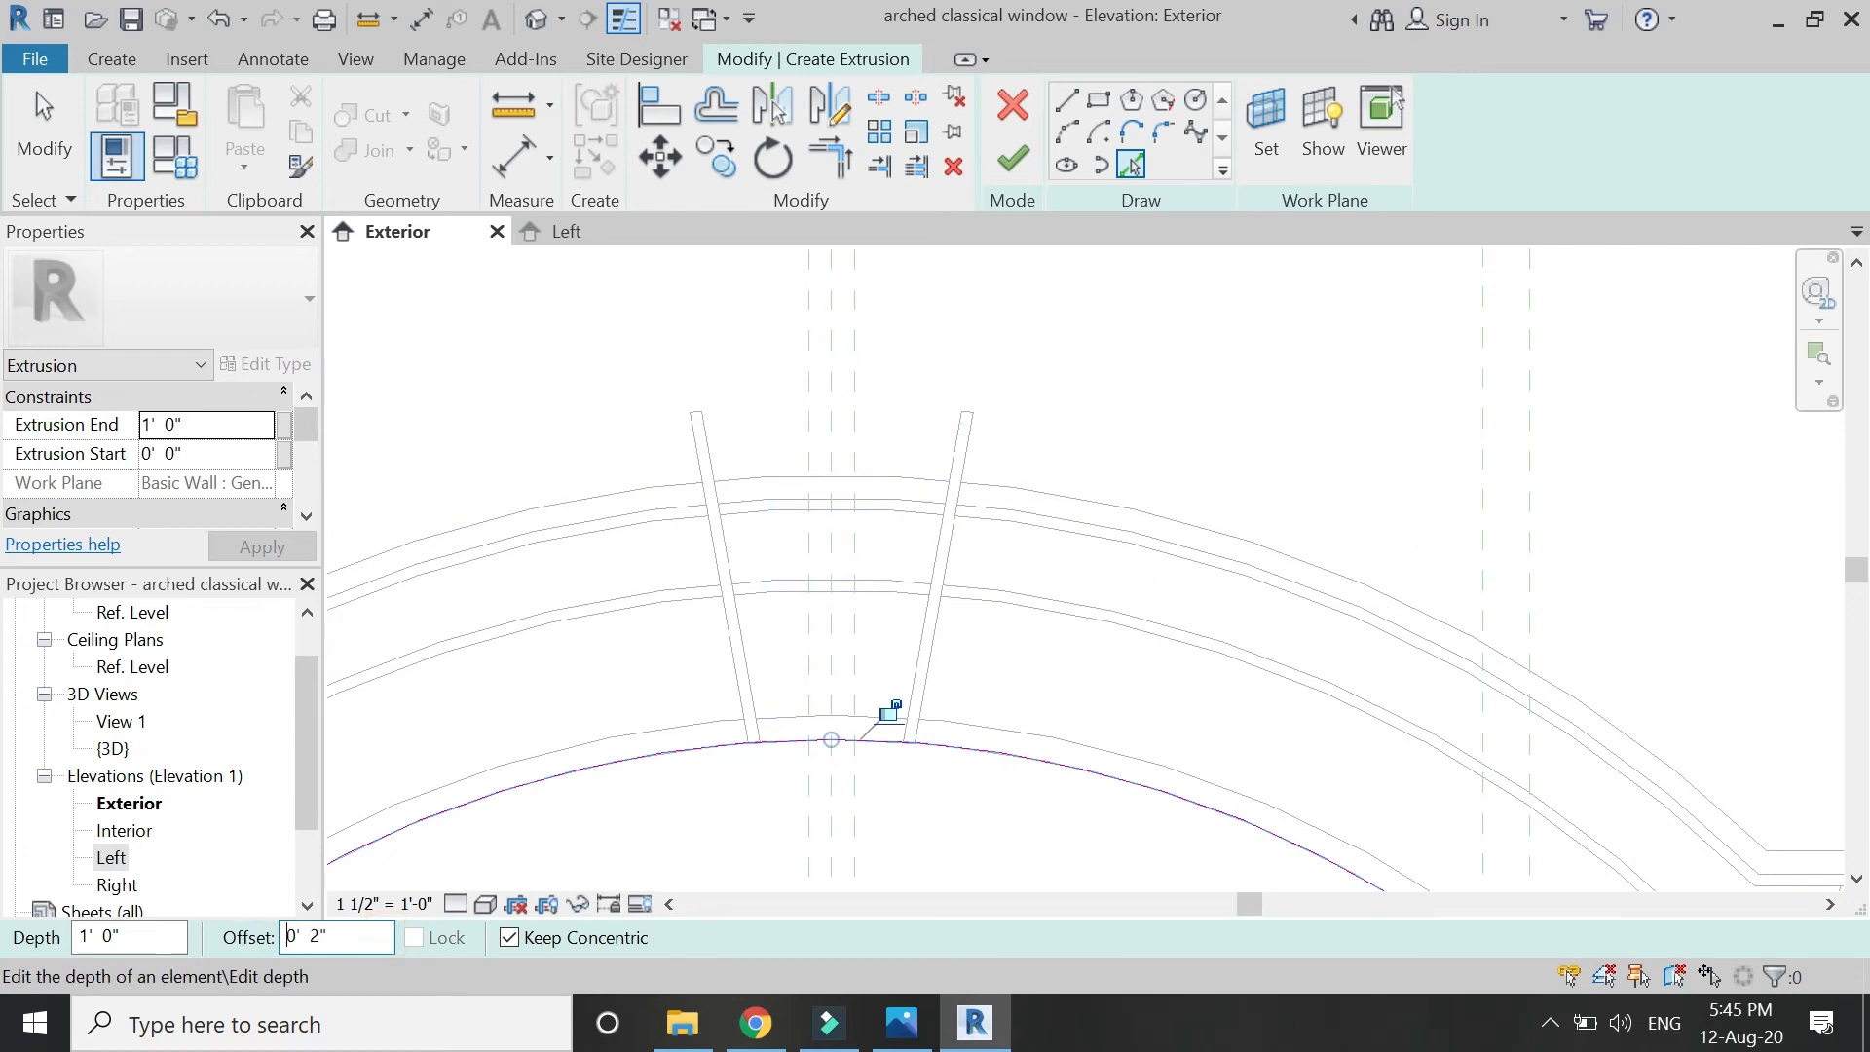
left_click(902, 479)
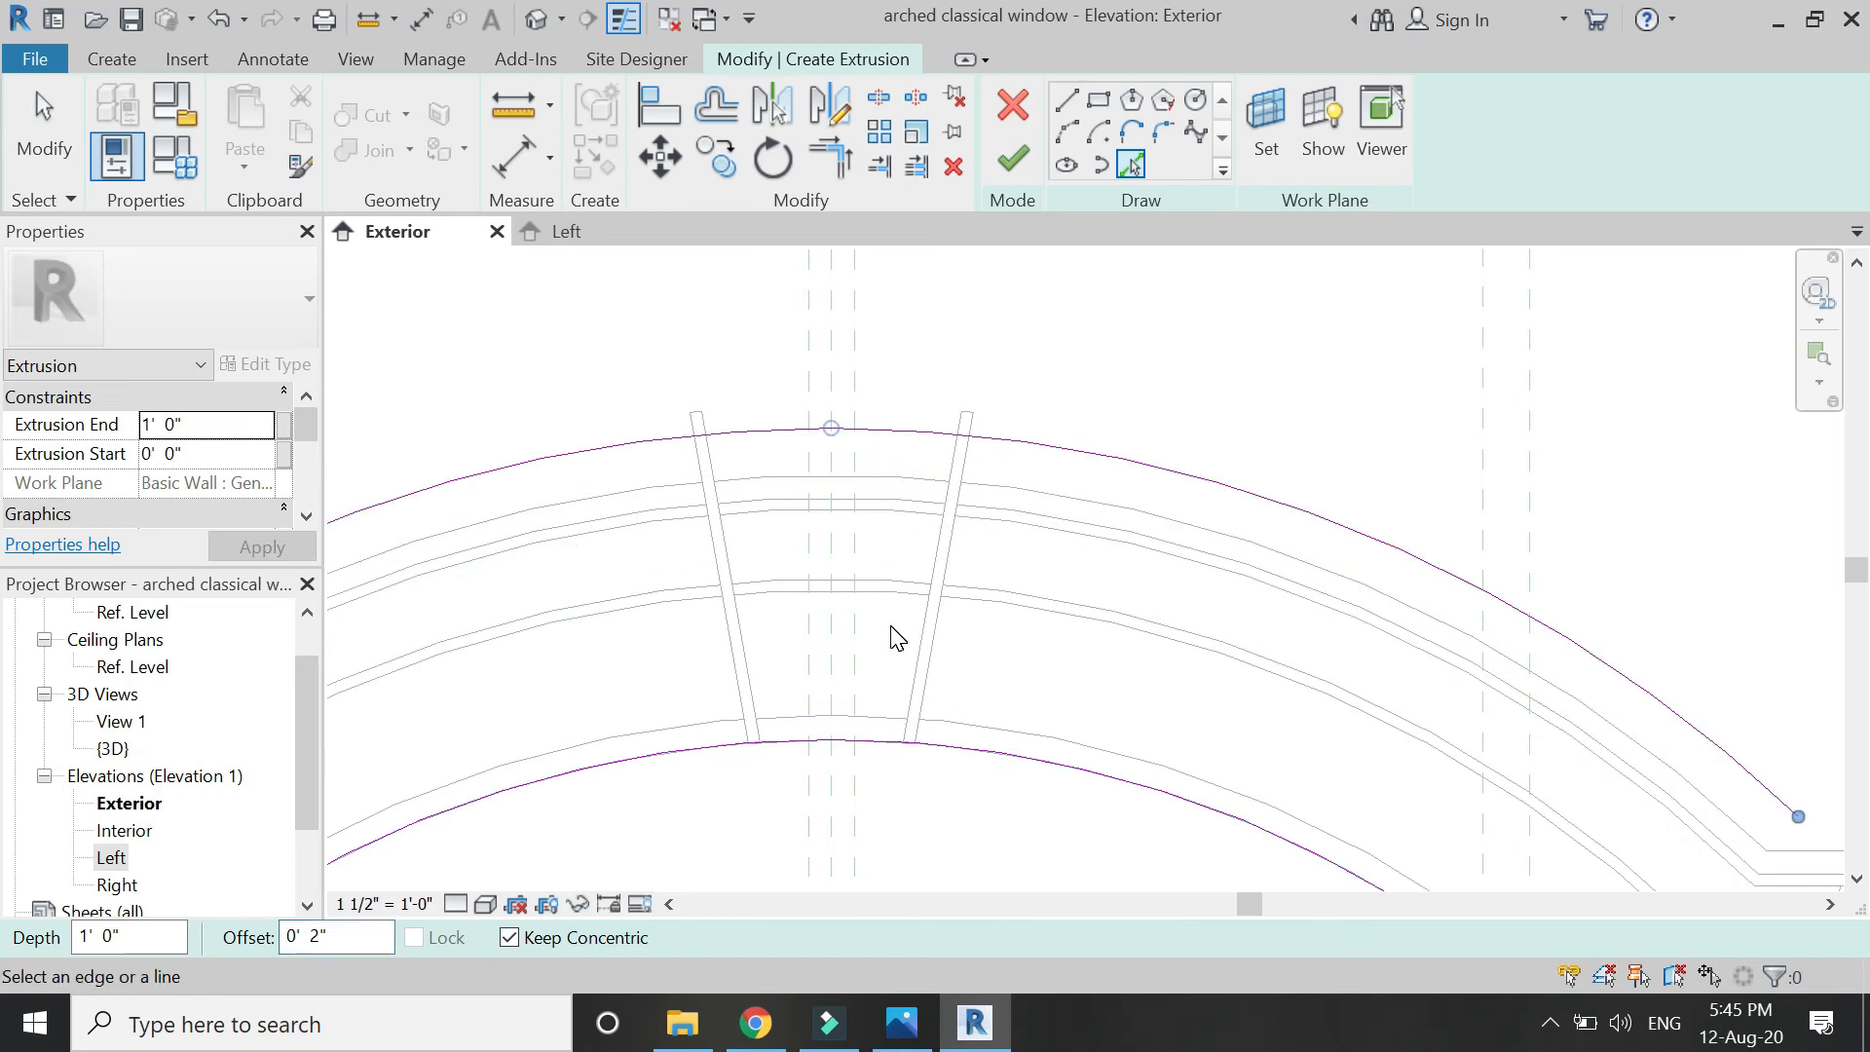
key("Escape")
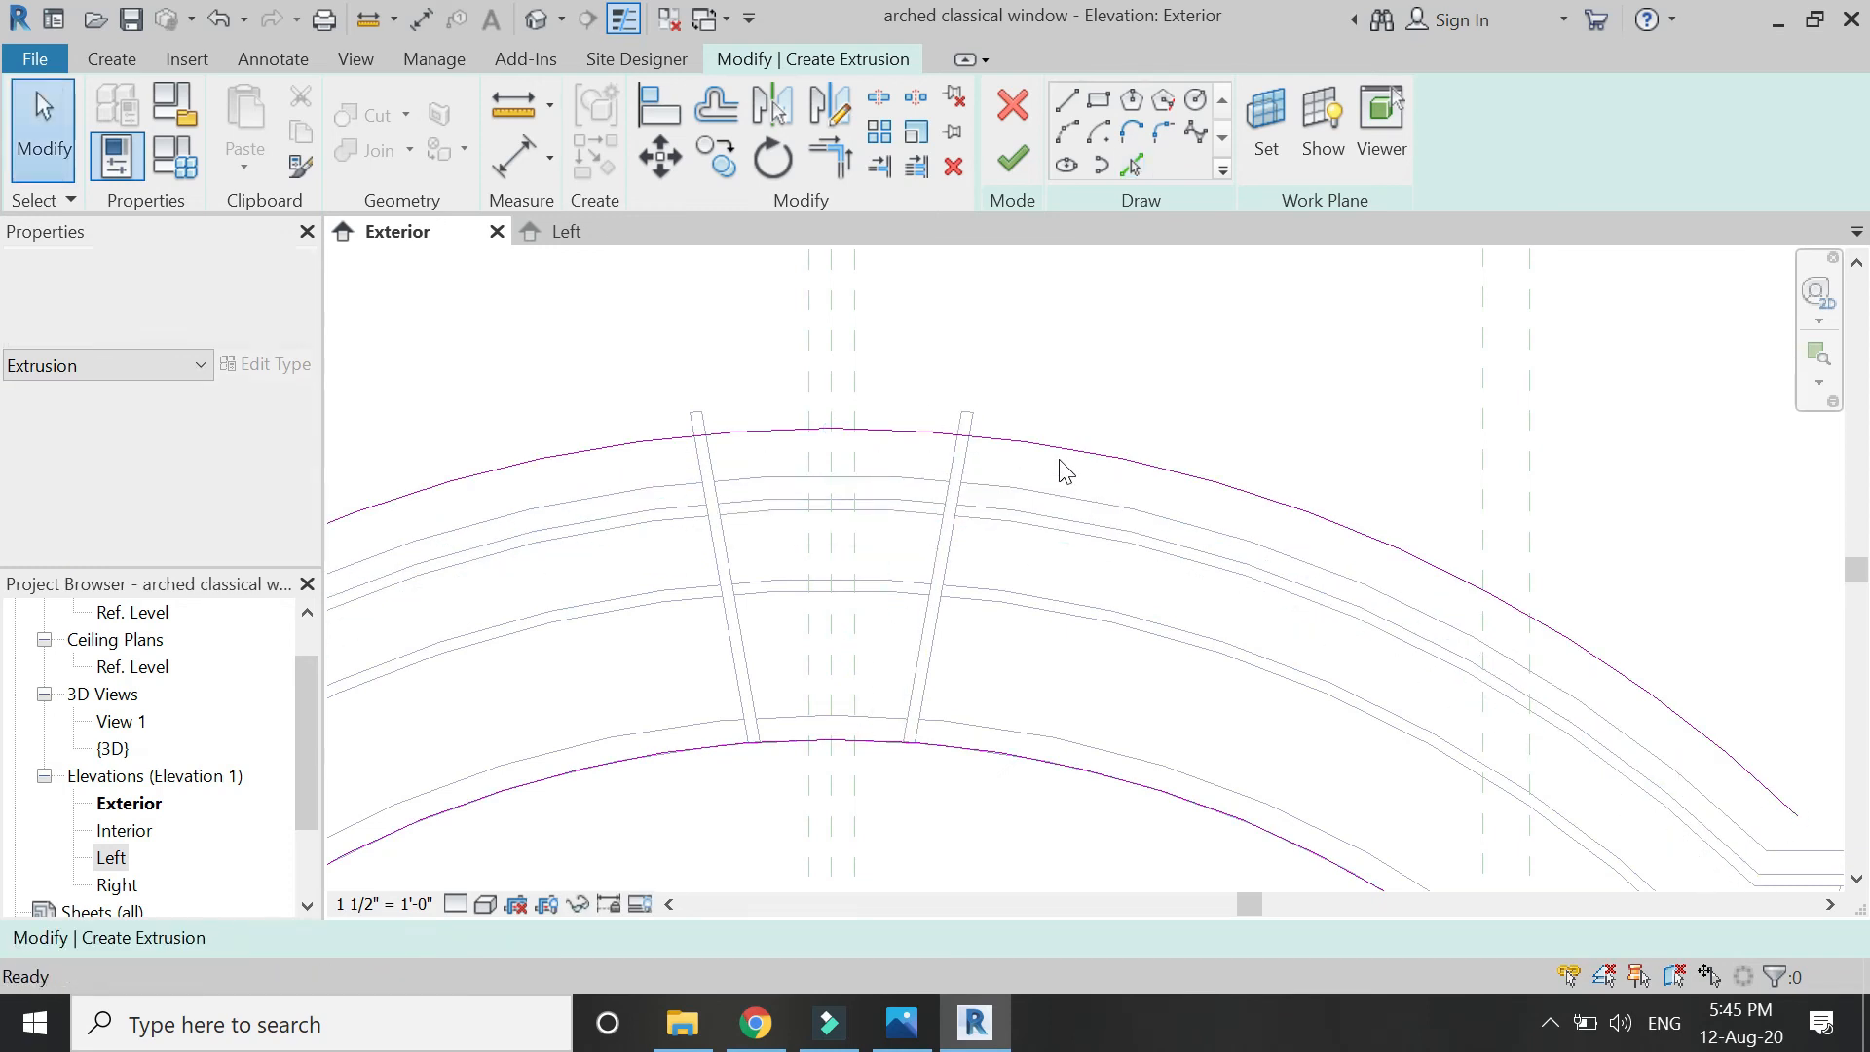
left_click(1131, 160)
left_click(712, 453)
left_click(945, 466)
key("Escape")
Trim the arcs and strip lines to corners to close the keystone outline.
key("t")
key("r")
left_click(772, 448)
left_click(722, 507)
left_click(723, 507)
left_click(816, 740)
left_click(828, 740)
left_click(921, 652)
left_click(933, 592)
left_click(959, 432)
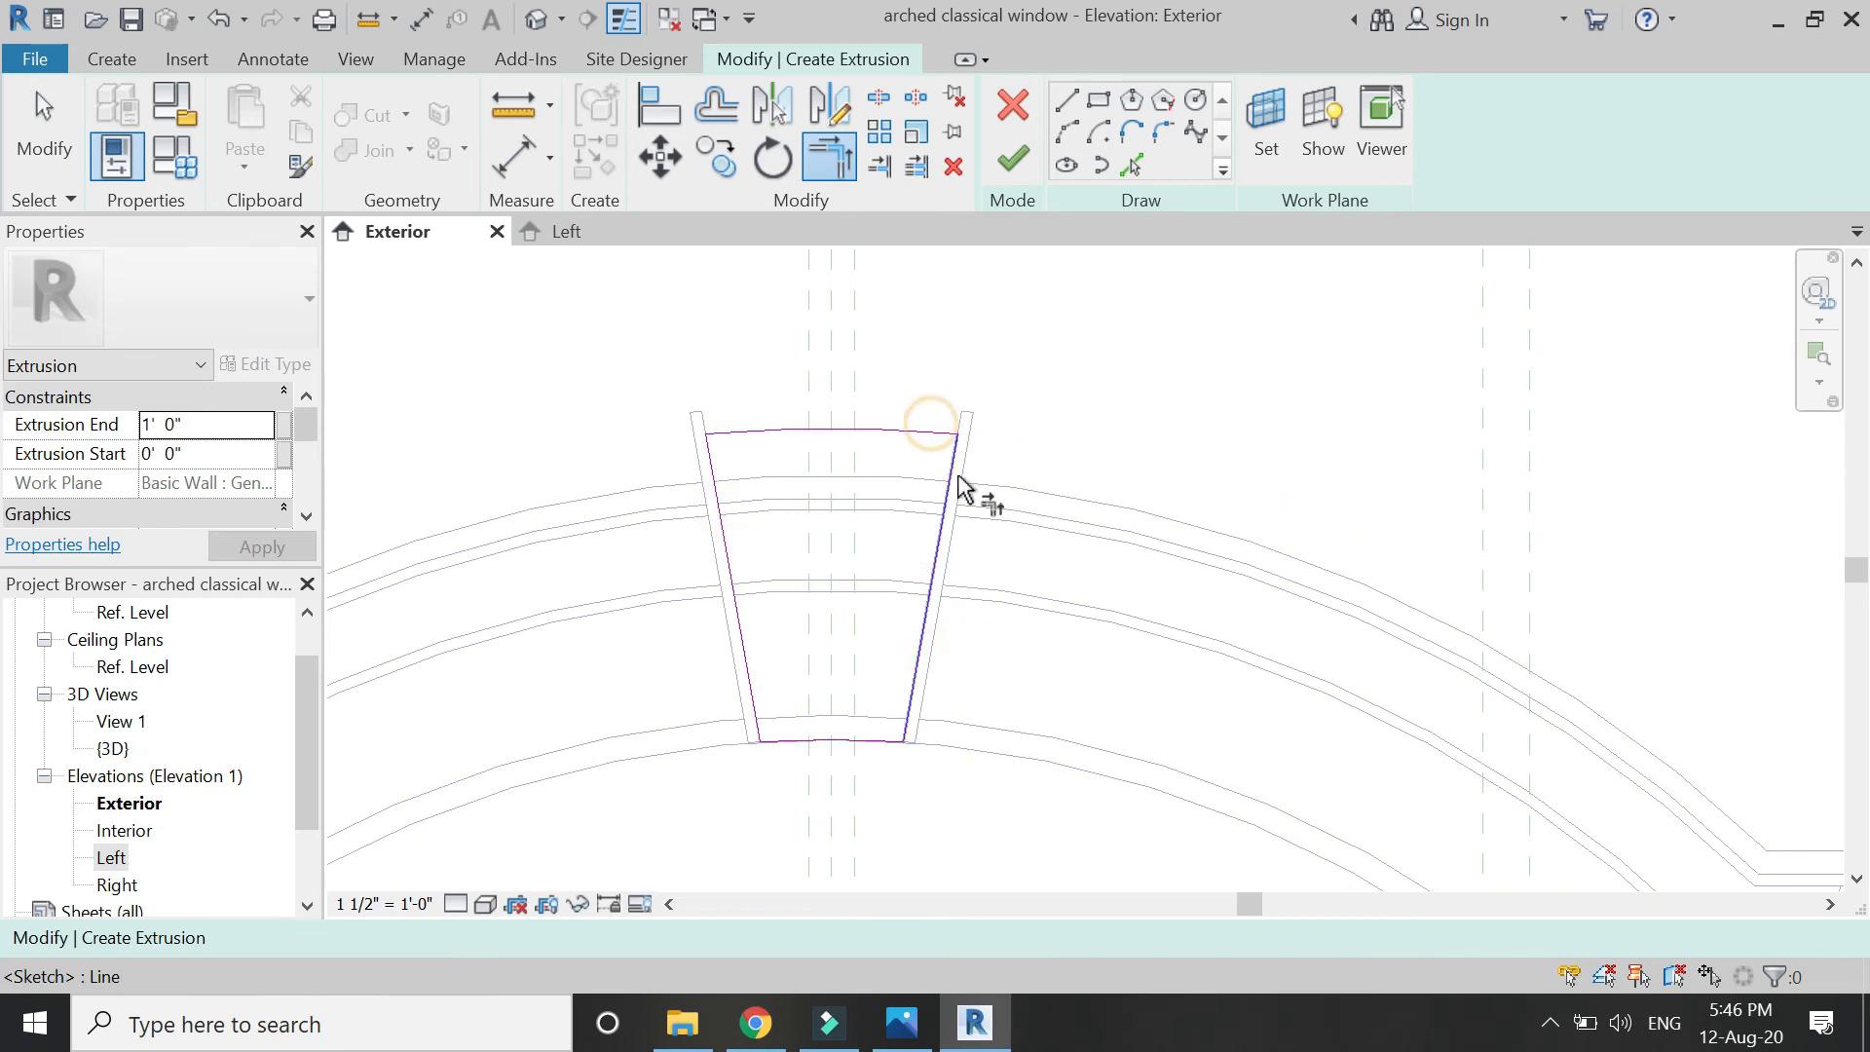
key("Escape")
key("Escape")
Finish the keystone sketch and set its extrusion end to 1' 2".
left_click(1013, 159)
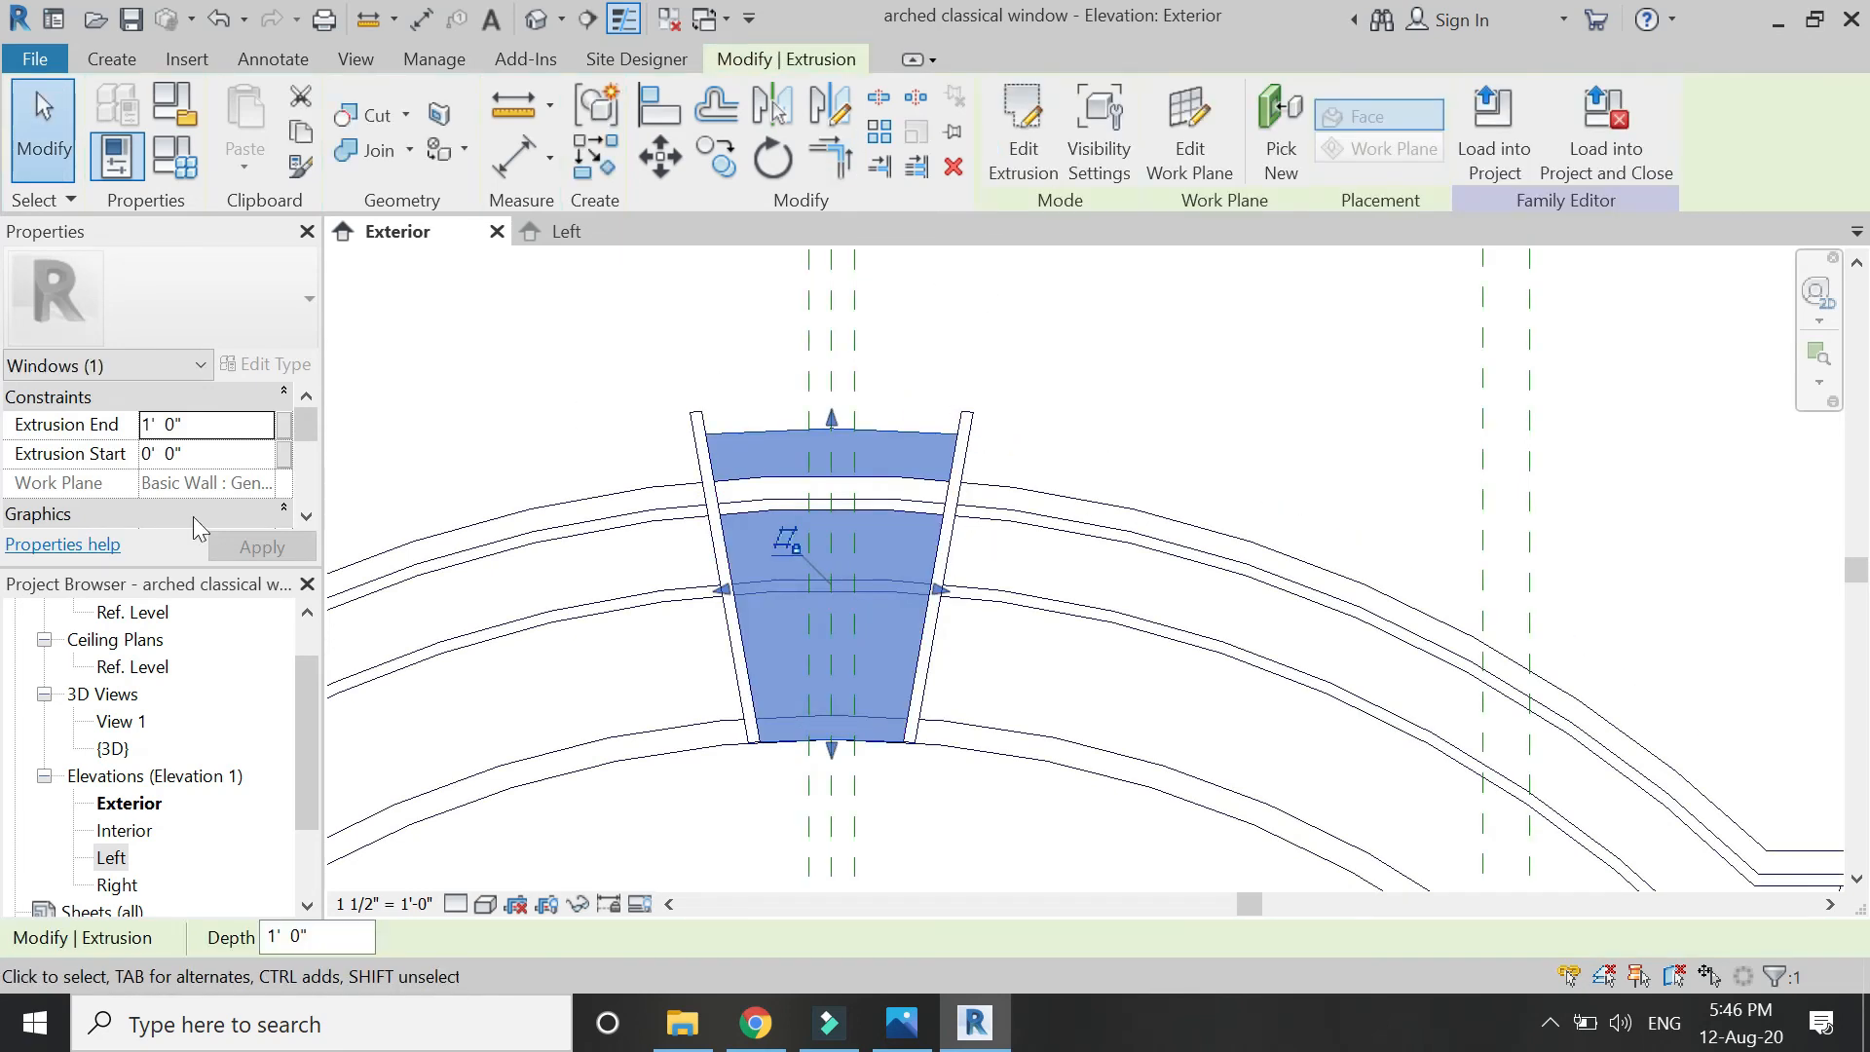
left_click(224, 428)
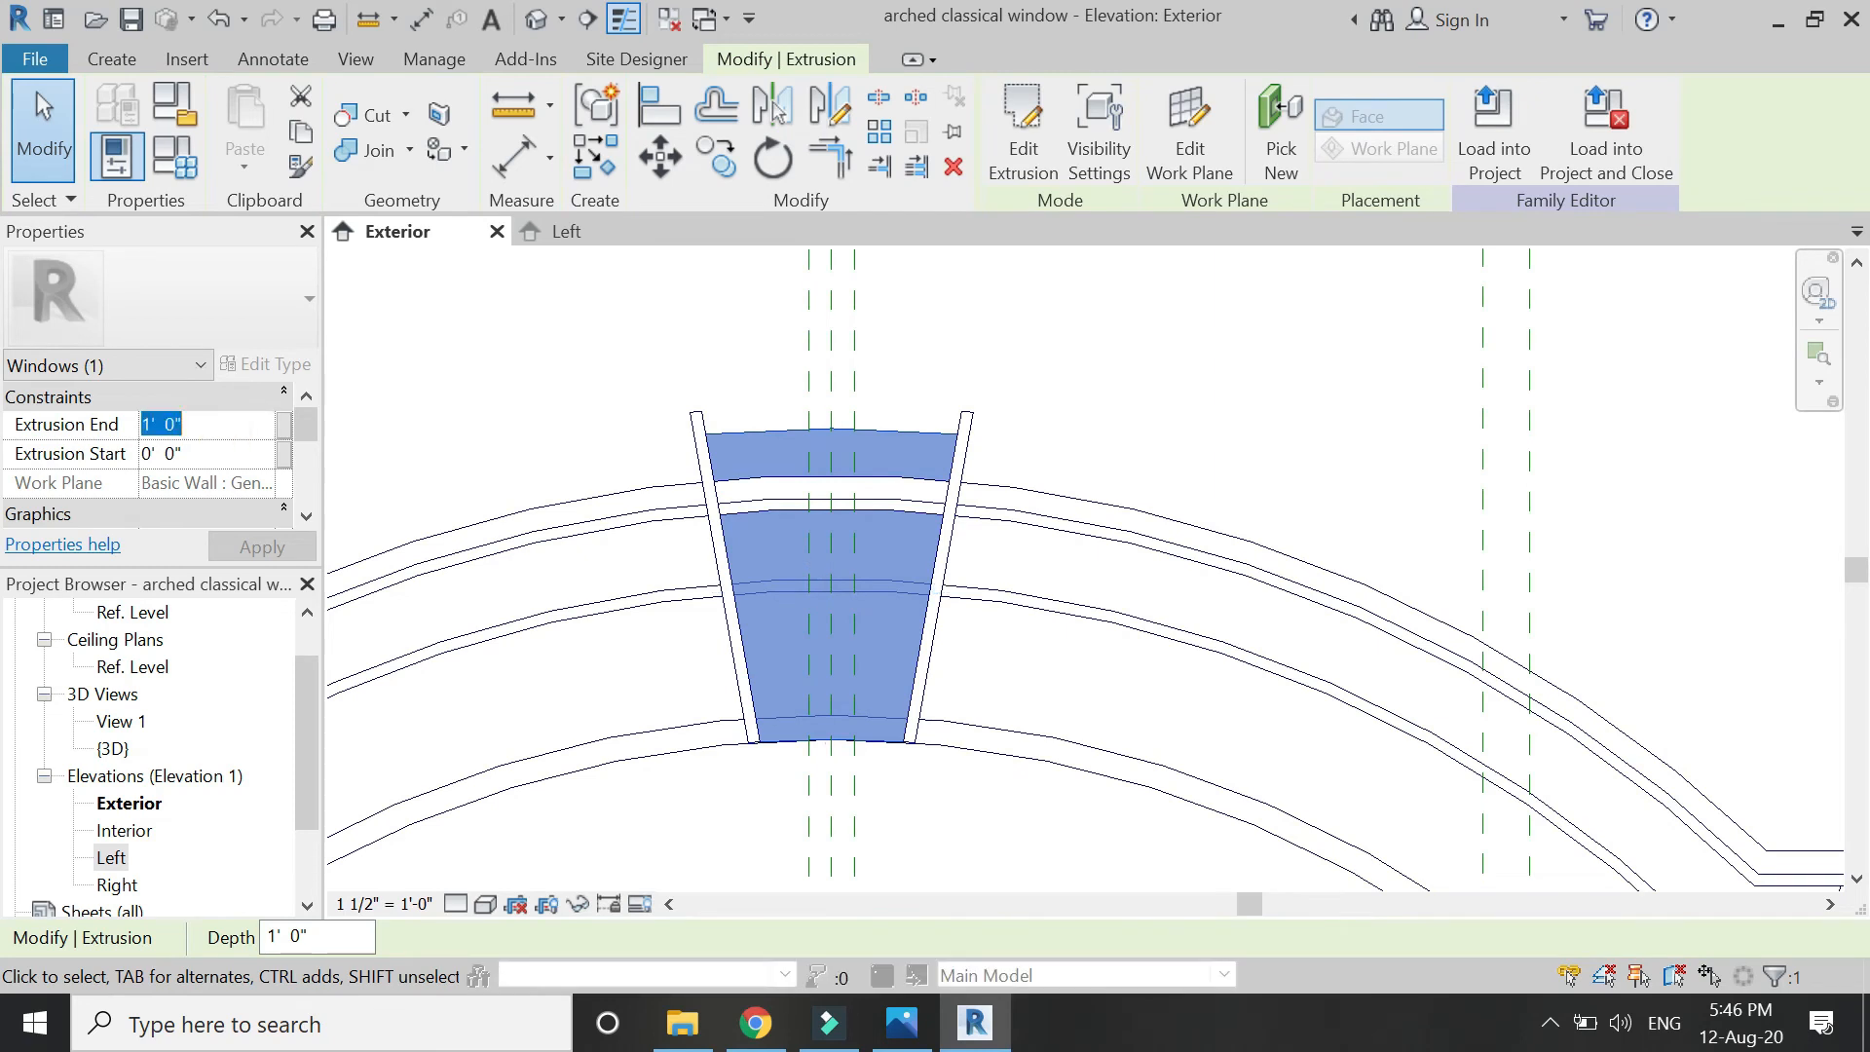
type("1'2")
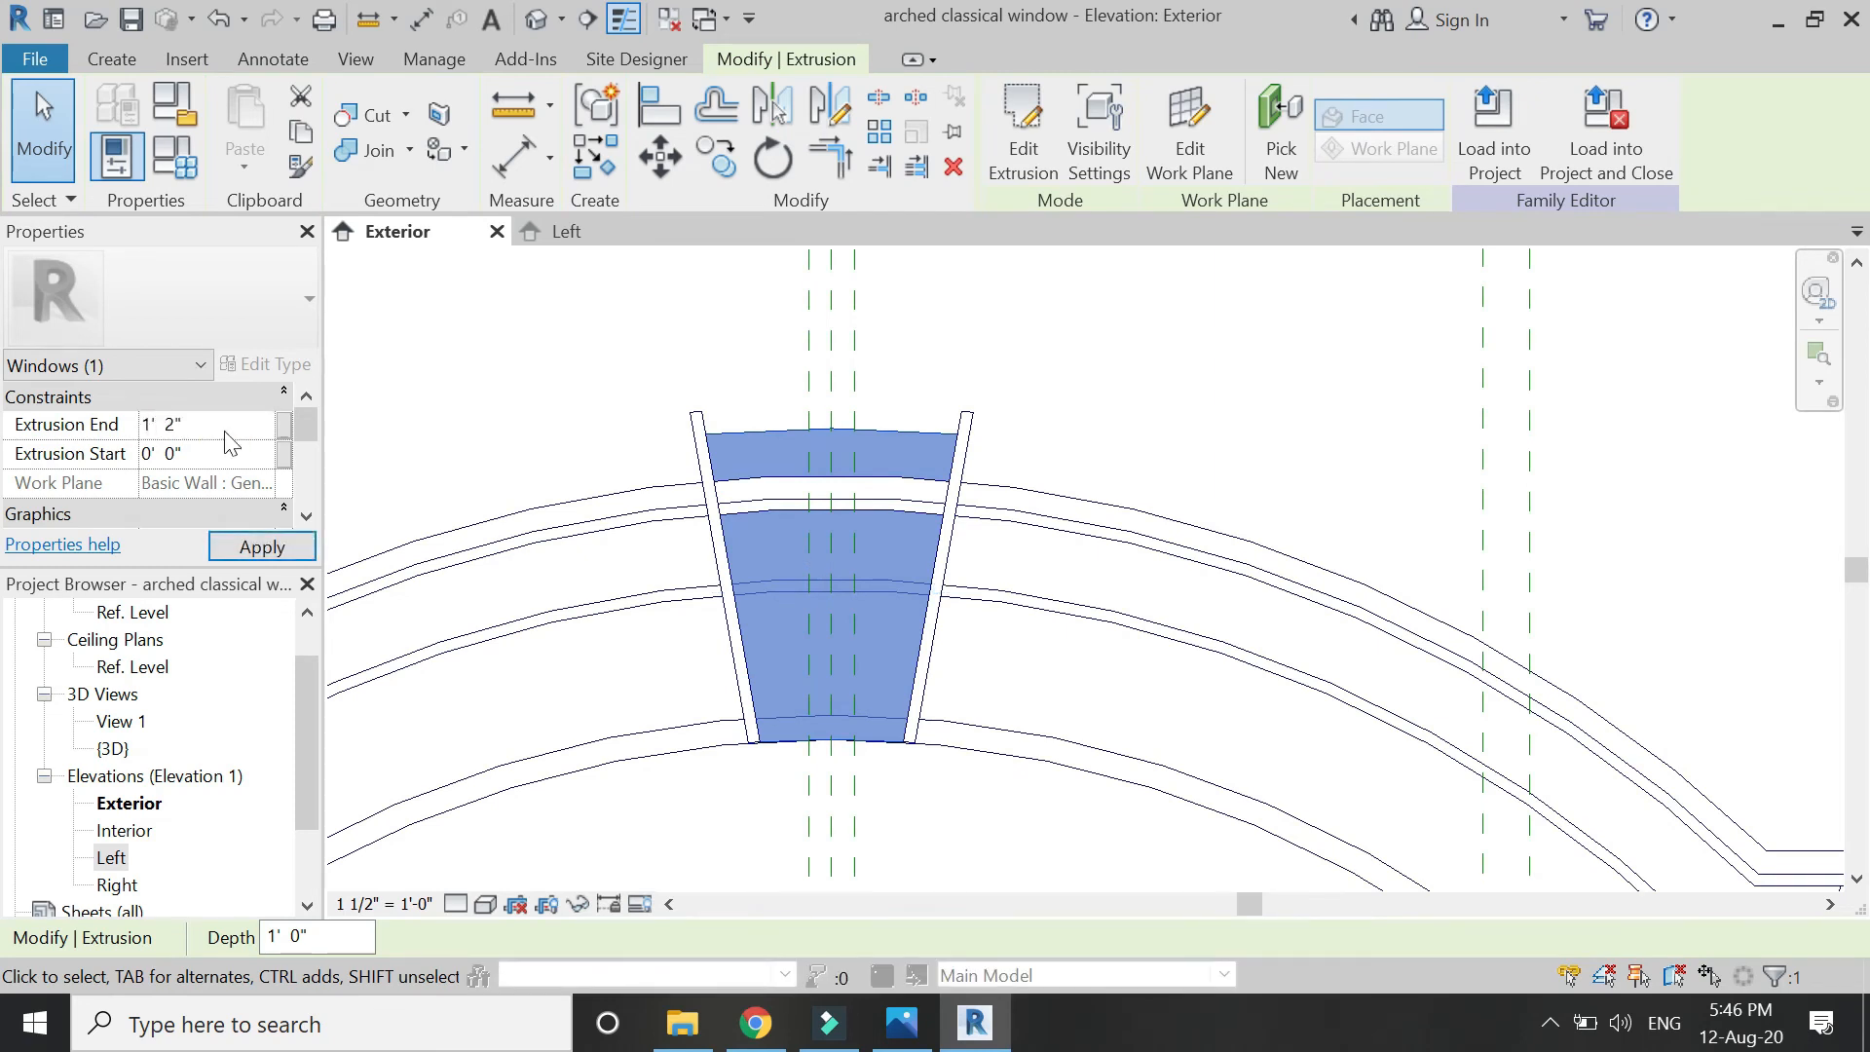
left_click(261, 547)
Sketch a vertical rib line with a ½" offset copy, and pick the keystone's top and bottom arcs.
left_click(526, 535)
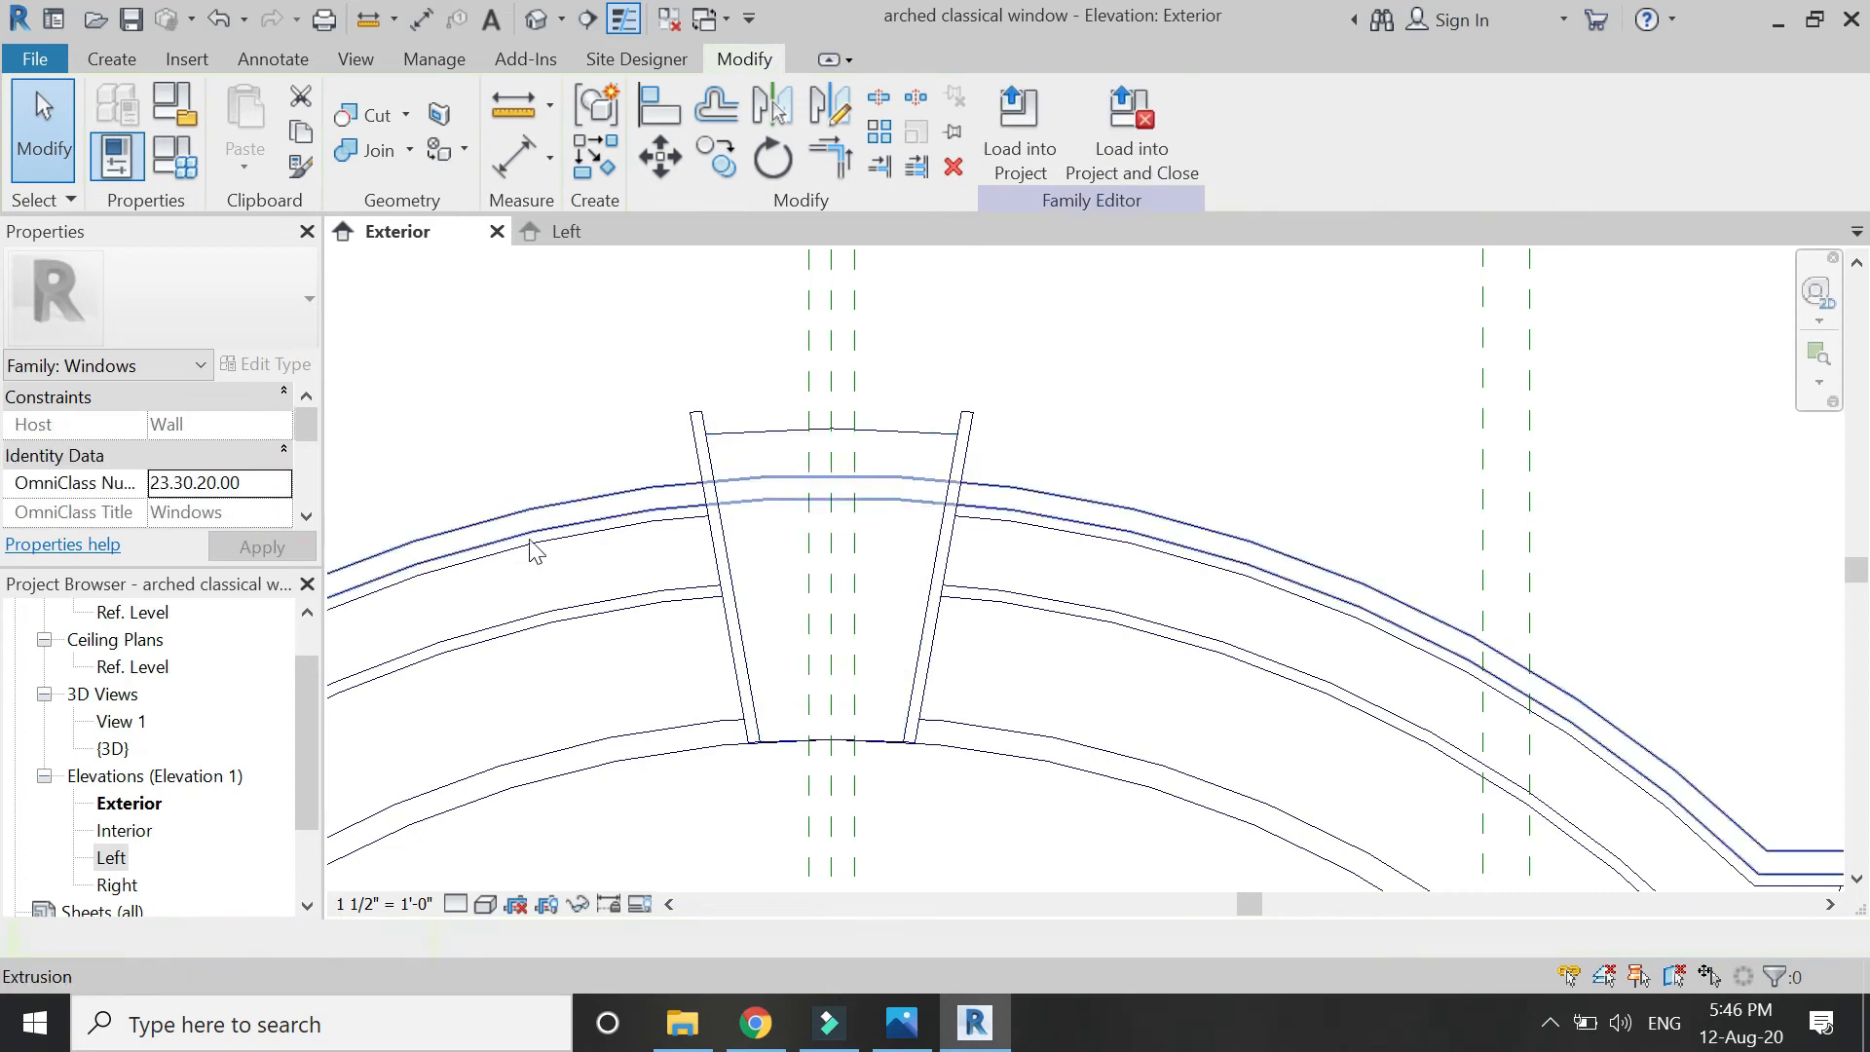
left_click(122, 63)
left_click(278, 97)
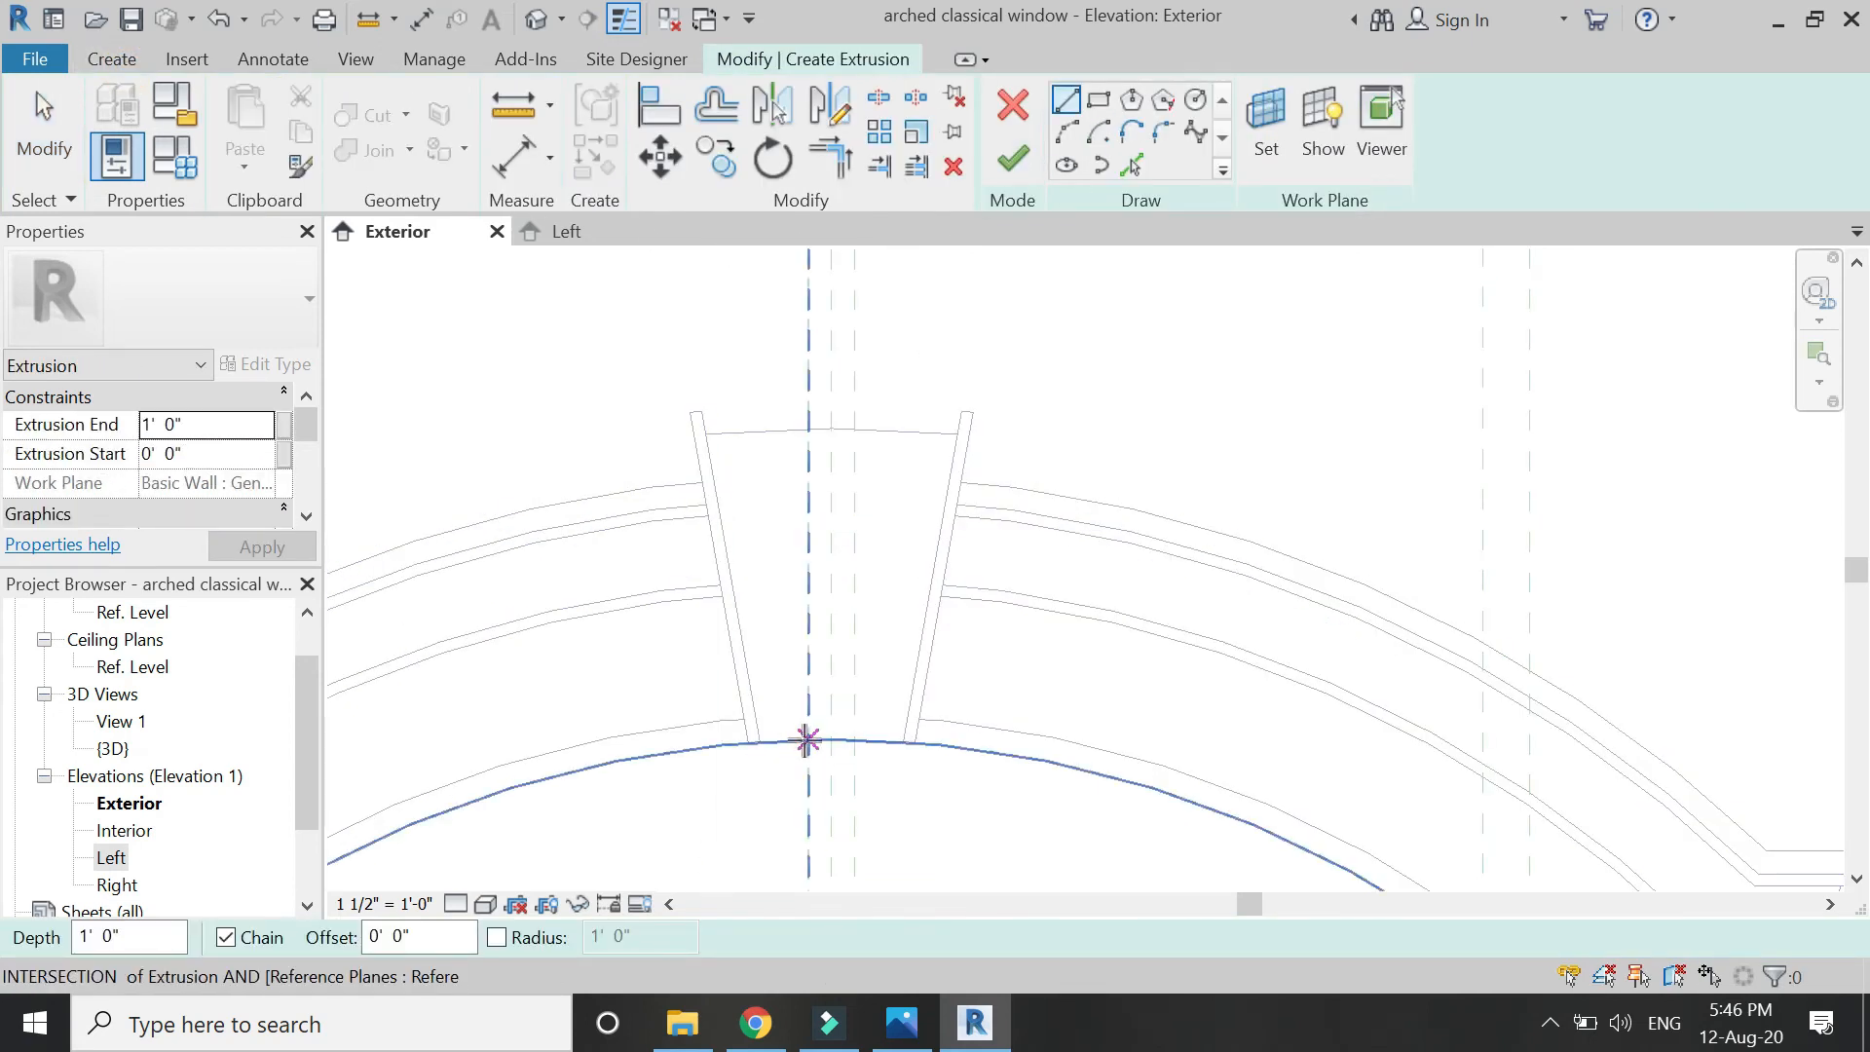
left_click(791, 740)
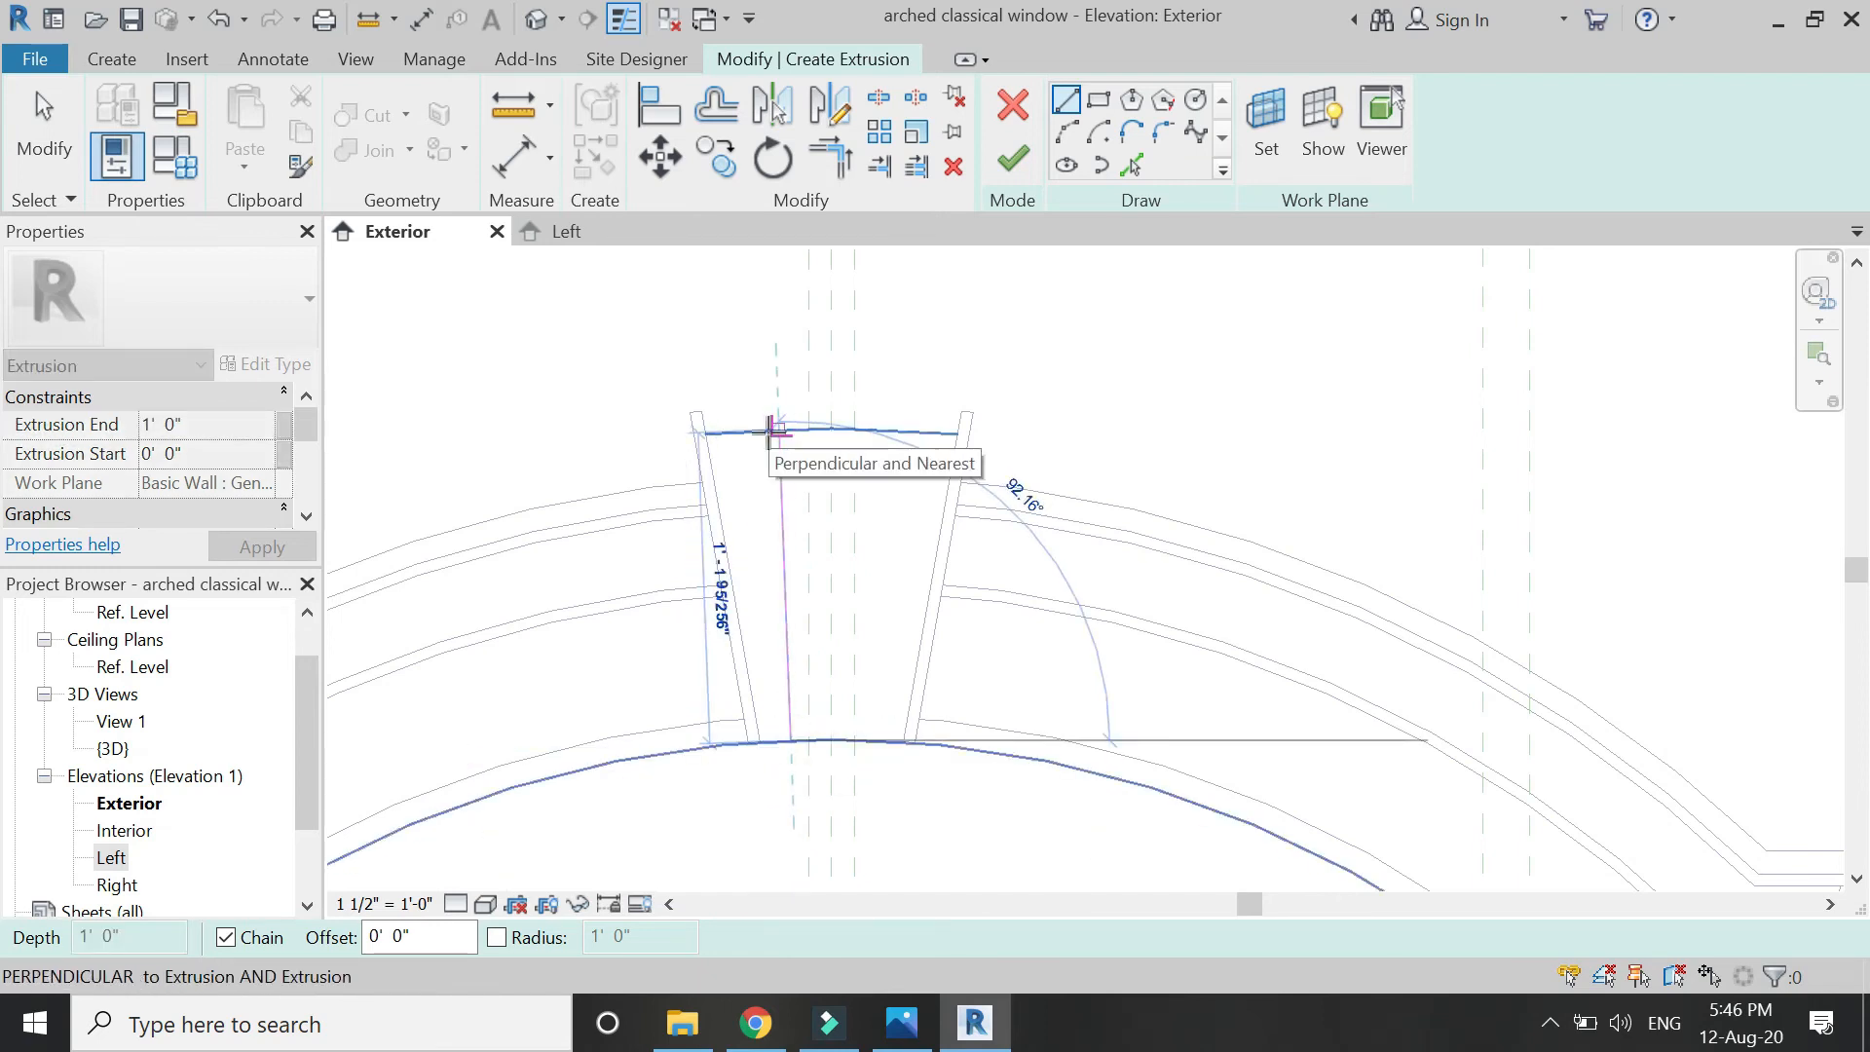
left_click(774, 430)
key("Escape")
left_click(716, 104)
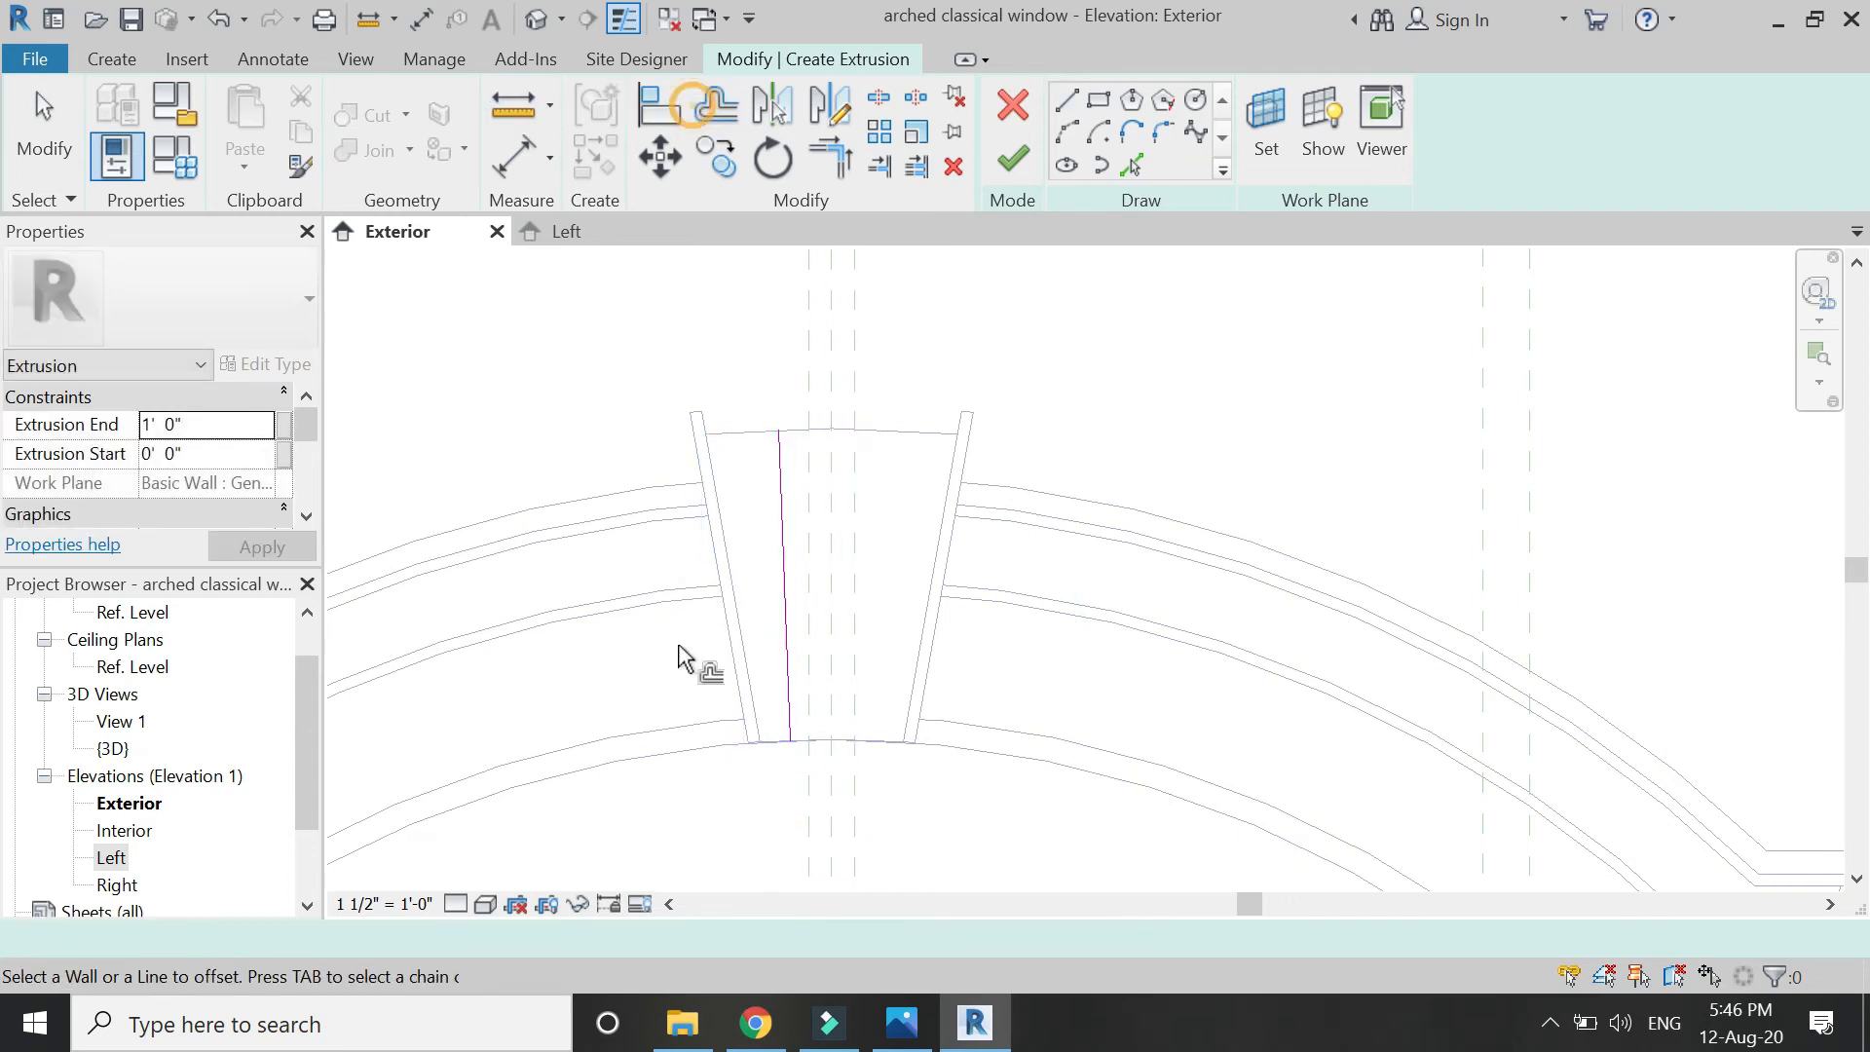
left_click(785, 625)
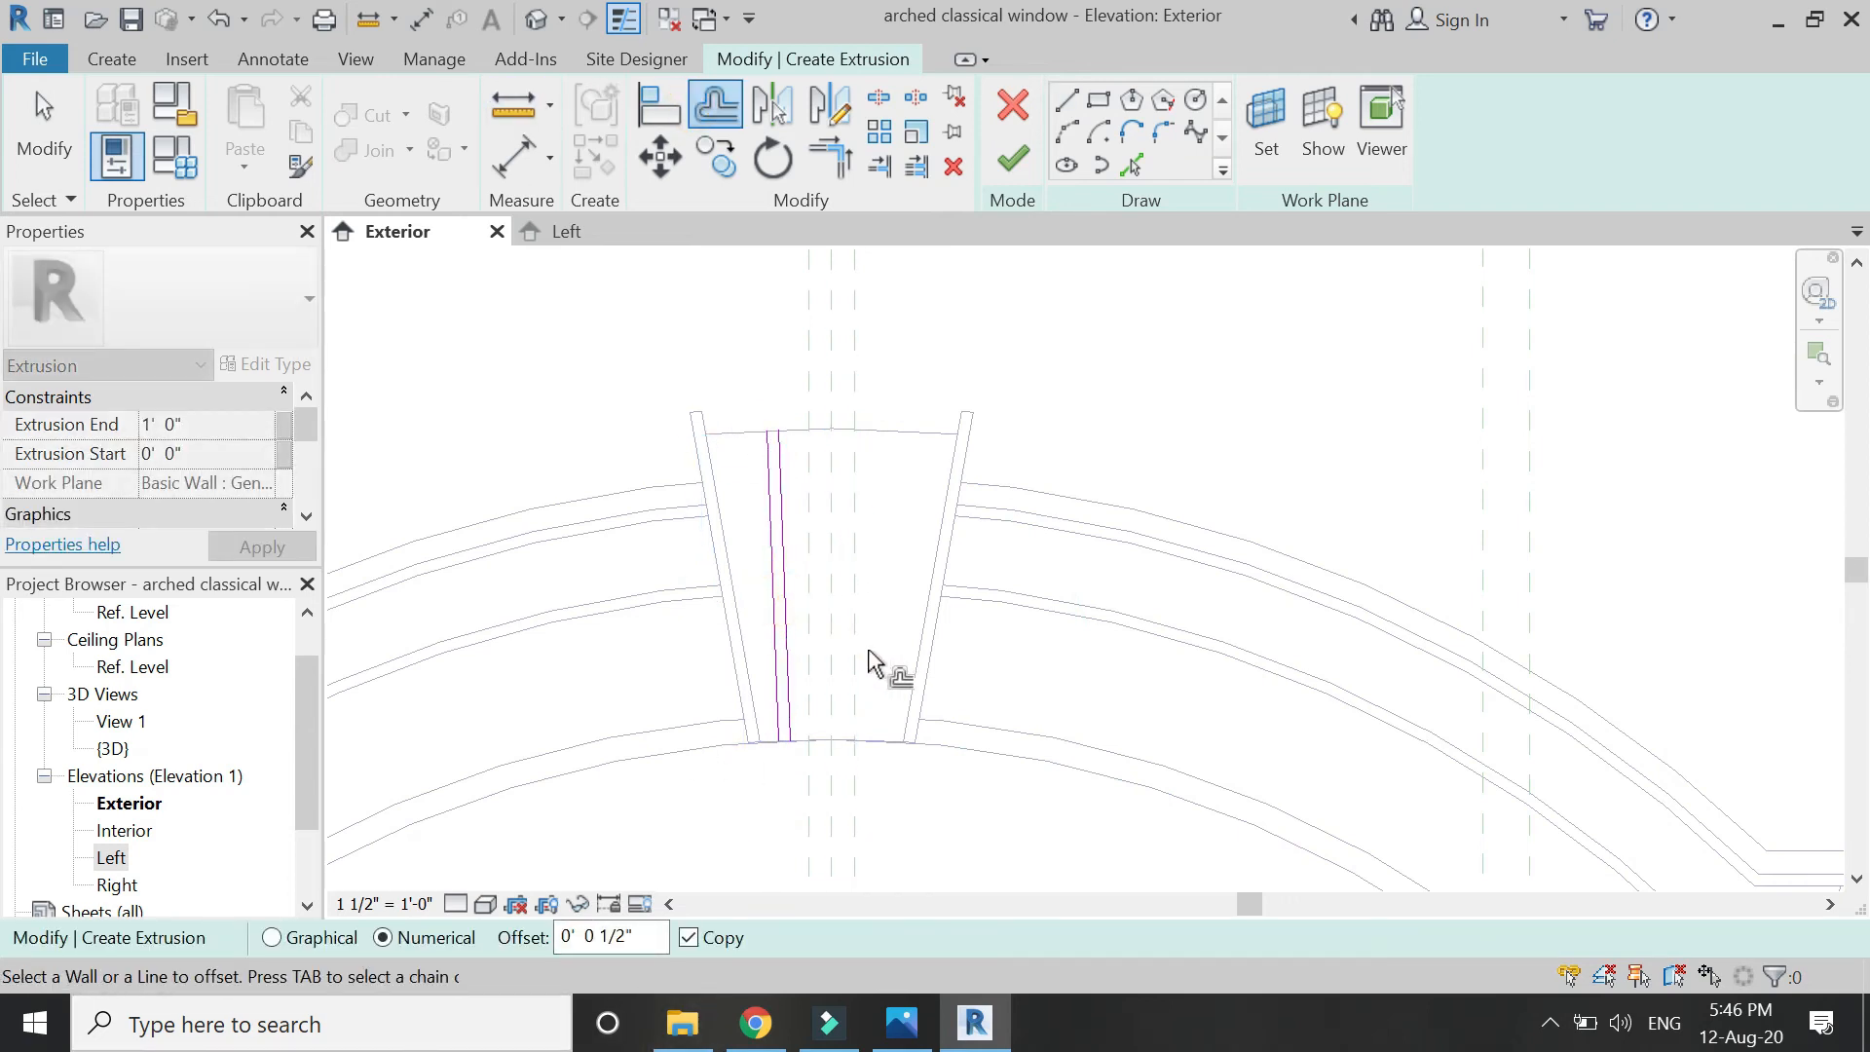
left_click(1130, 165)
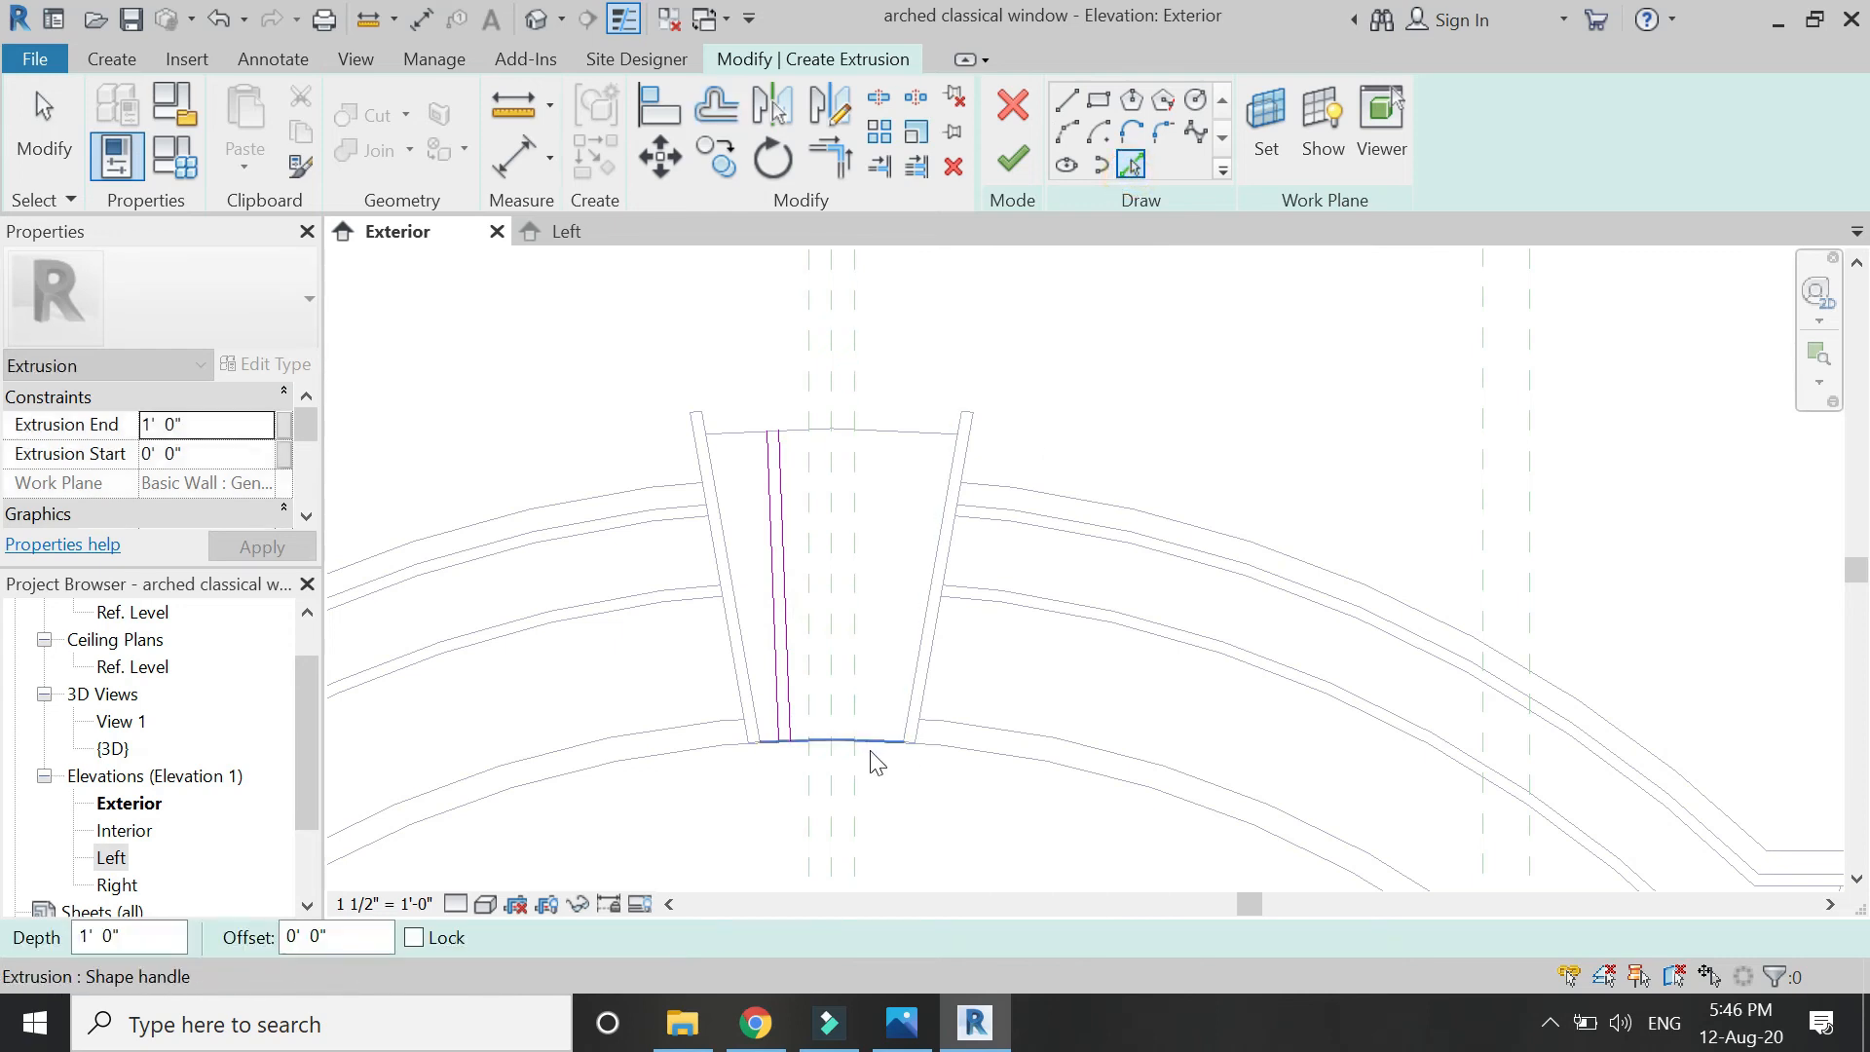
left_click(875, 744)
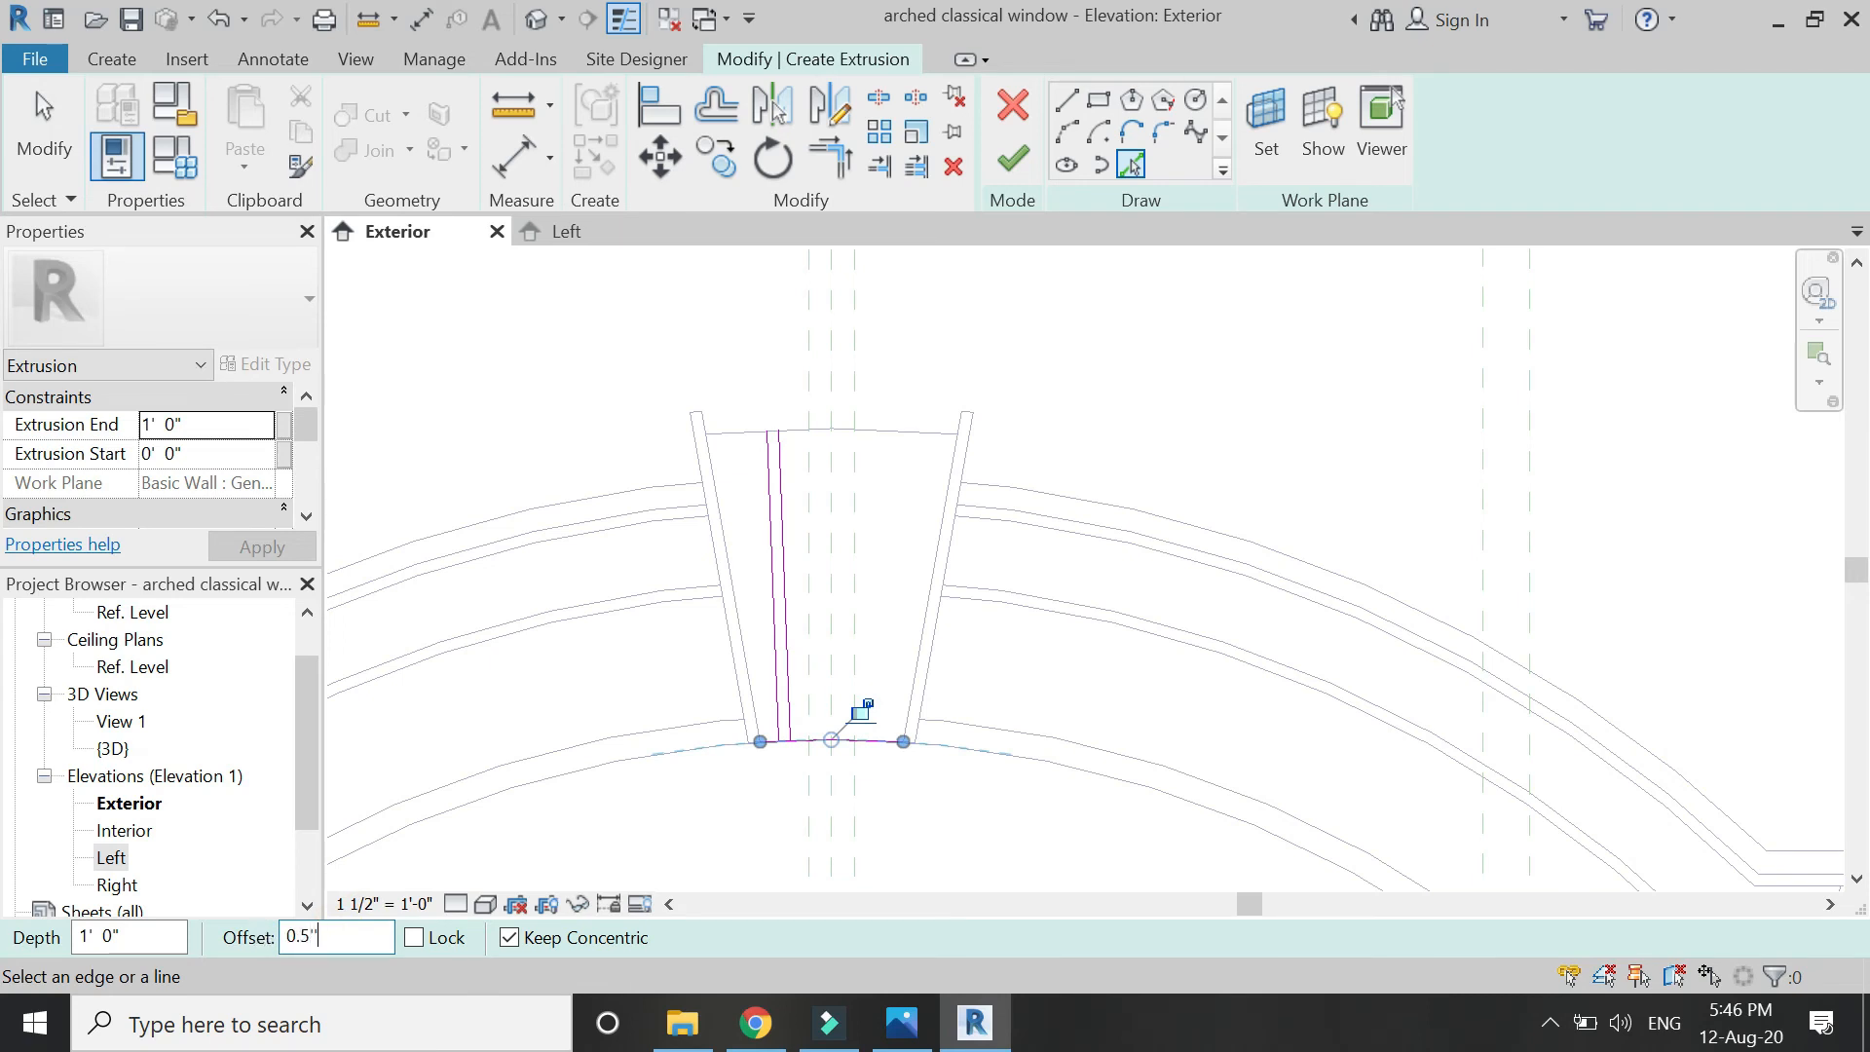
left_click(885, 425)
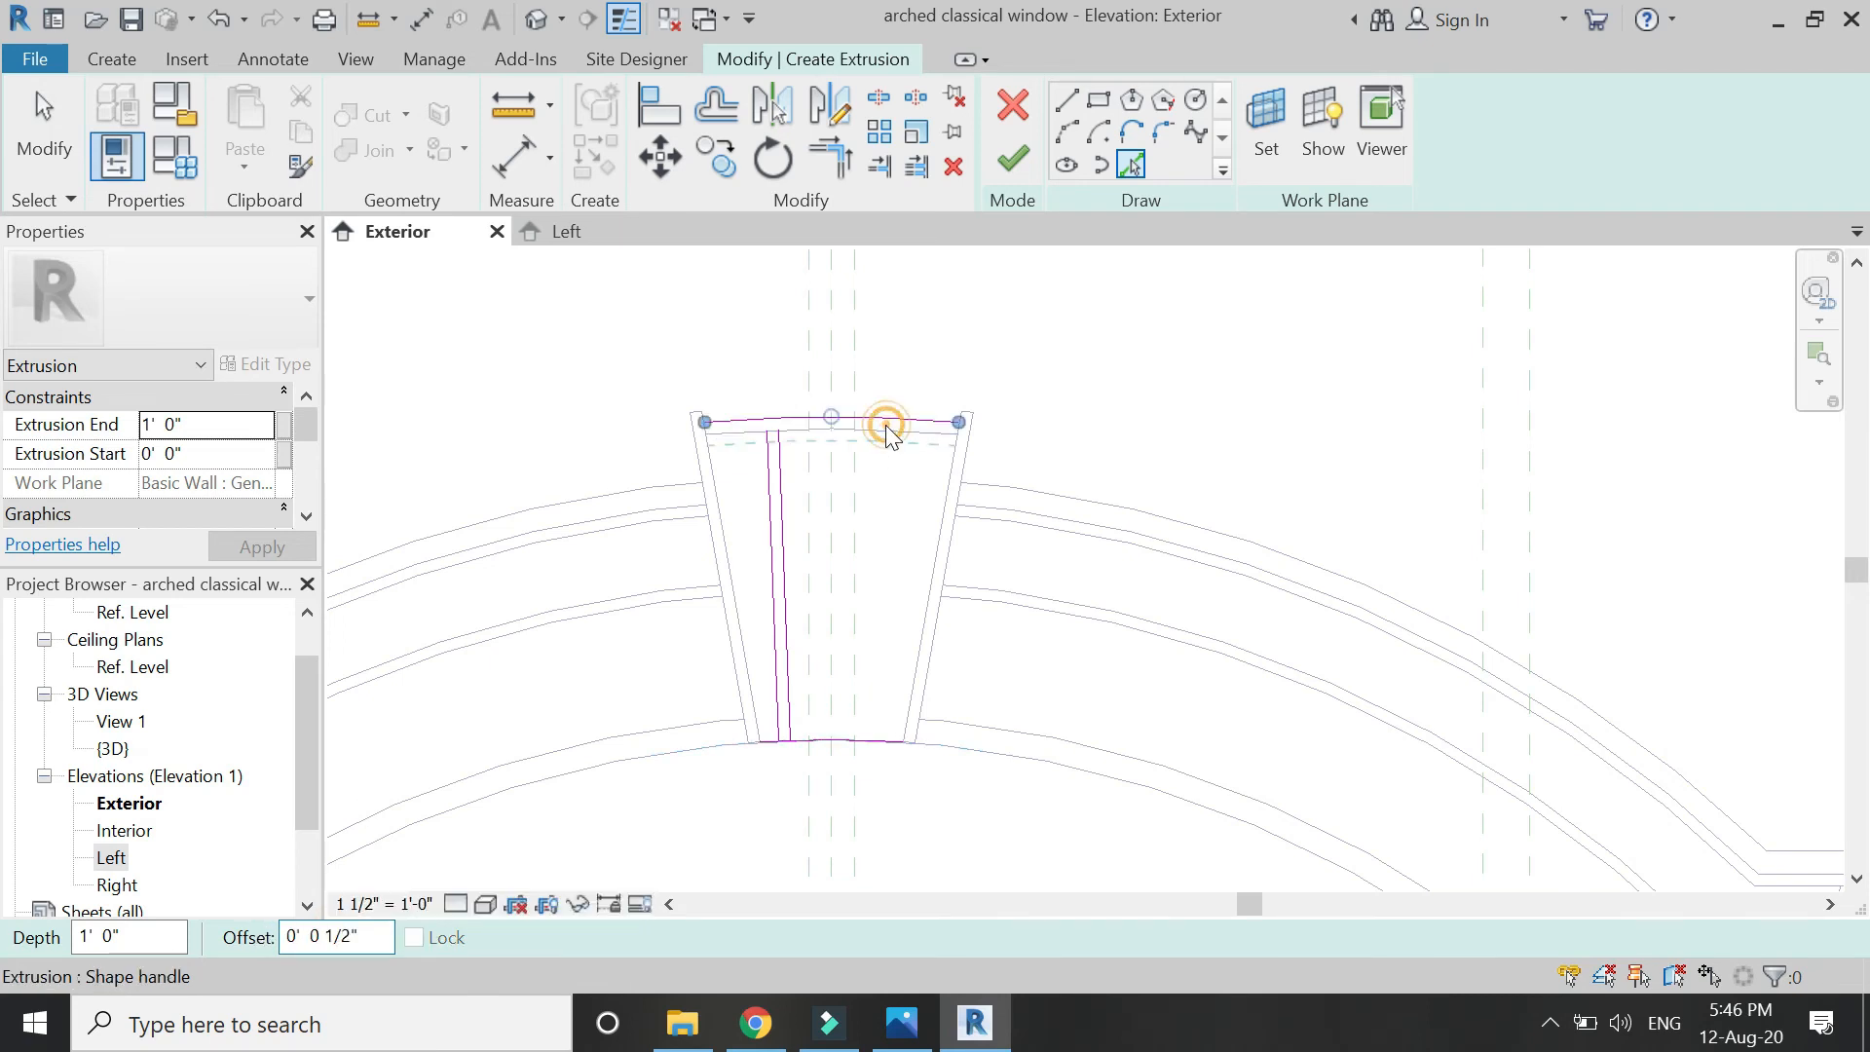
key("Escape")
Trim the rib lines and arcs to corners to close the thin rib outline.
scroll(793, 428, "up", 4)
key("t")
key("r")
left_click(823, 498)
left_click(818, 424)
scroll(793, 389, "down", 4)
scroll(806, 626, "up", 5)
left_click(811, 461)
left_click(848, 505)
left_click(848, 505)
left_click(880, 439)
scroll(837, 685, "down", 3)
scroll(764, 760, "down", 3)
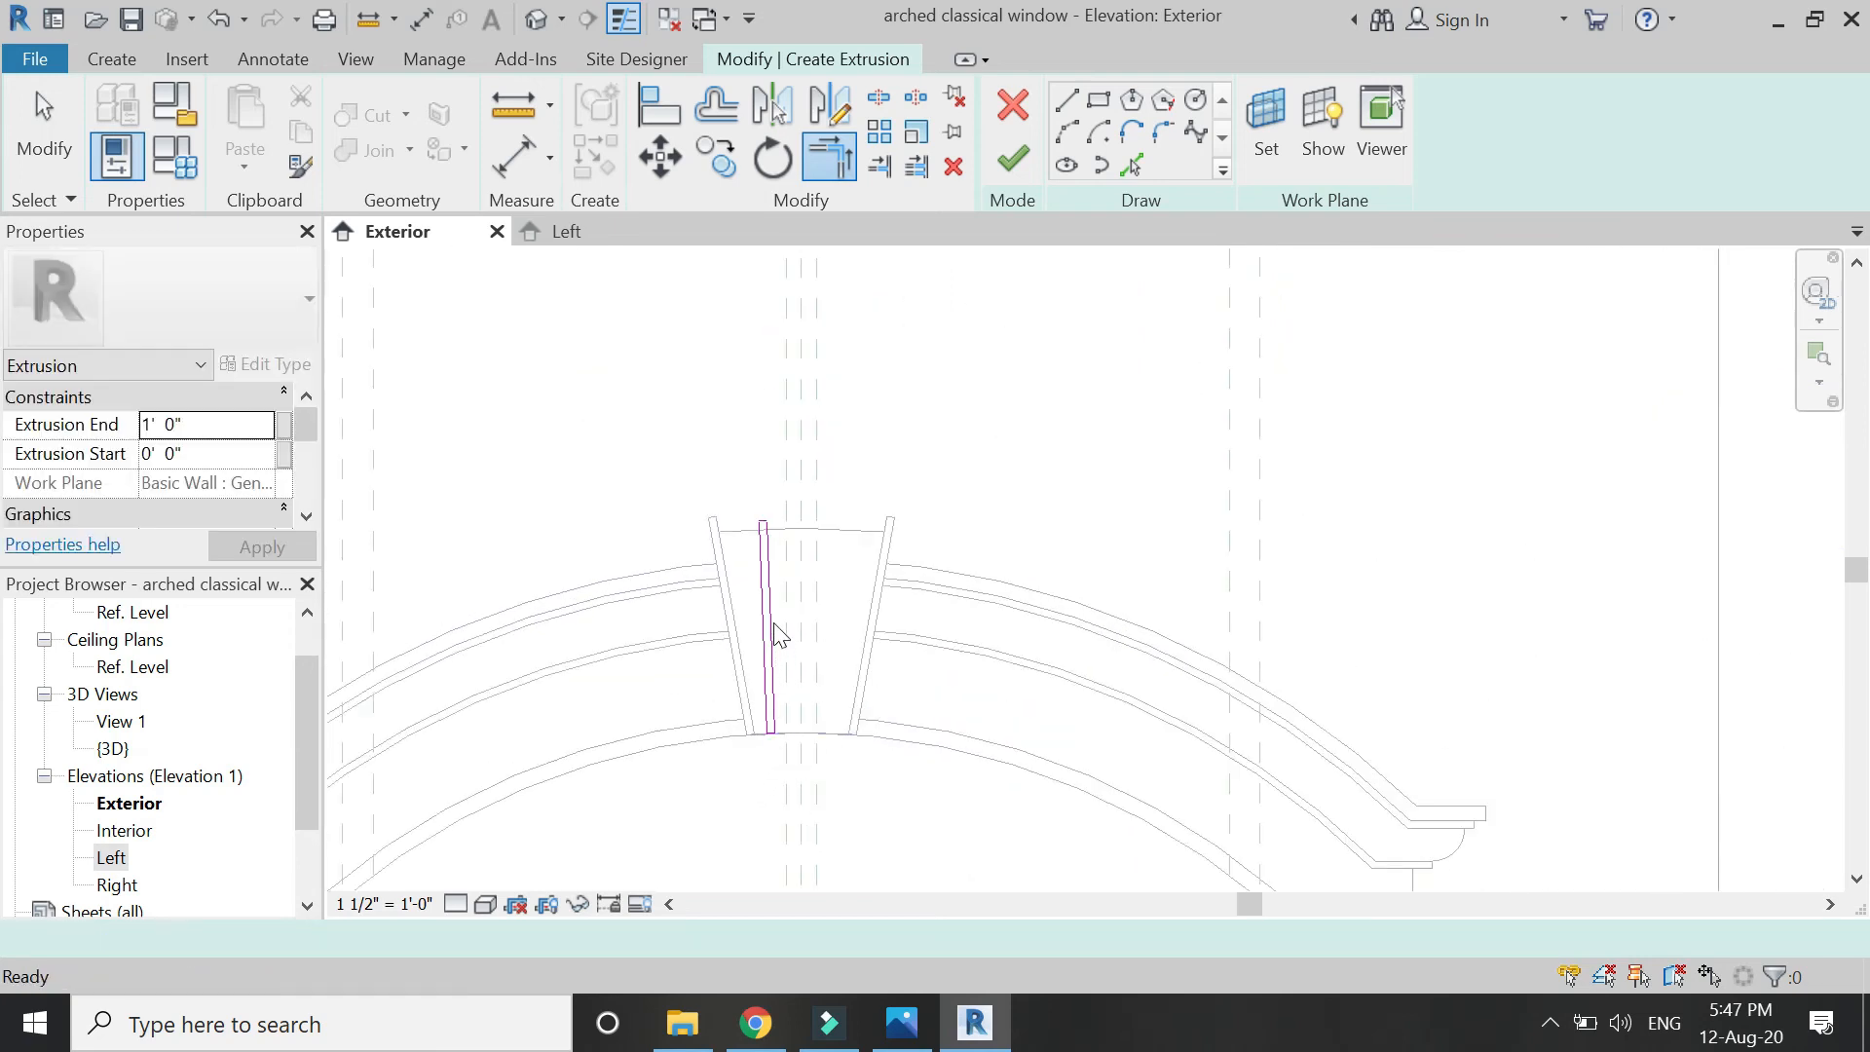
key("Escape")
Set the rib's extrusion end to 1' 3", finish it, and mirror it across the centre line.
double_click(241, 425)
type("1'")
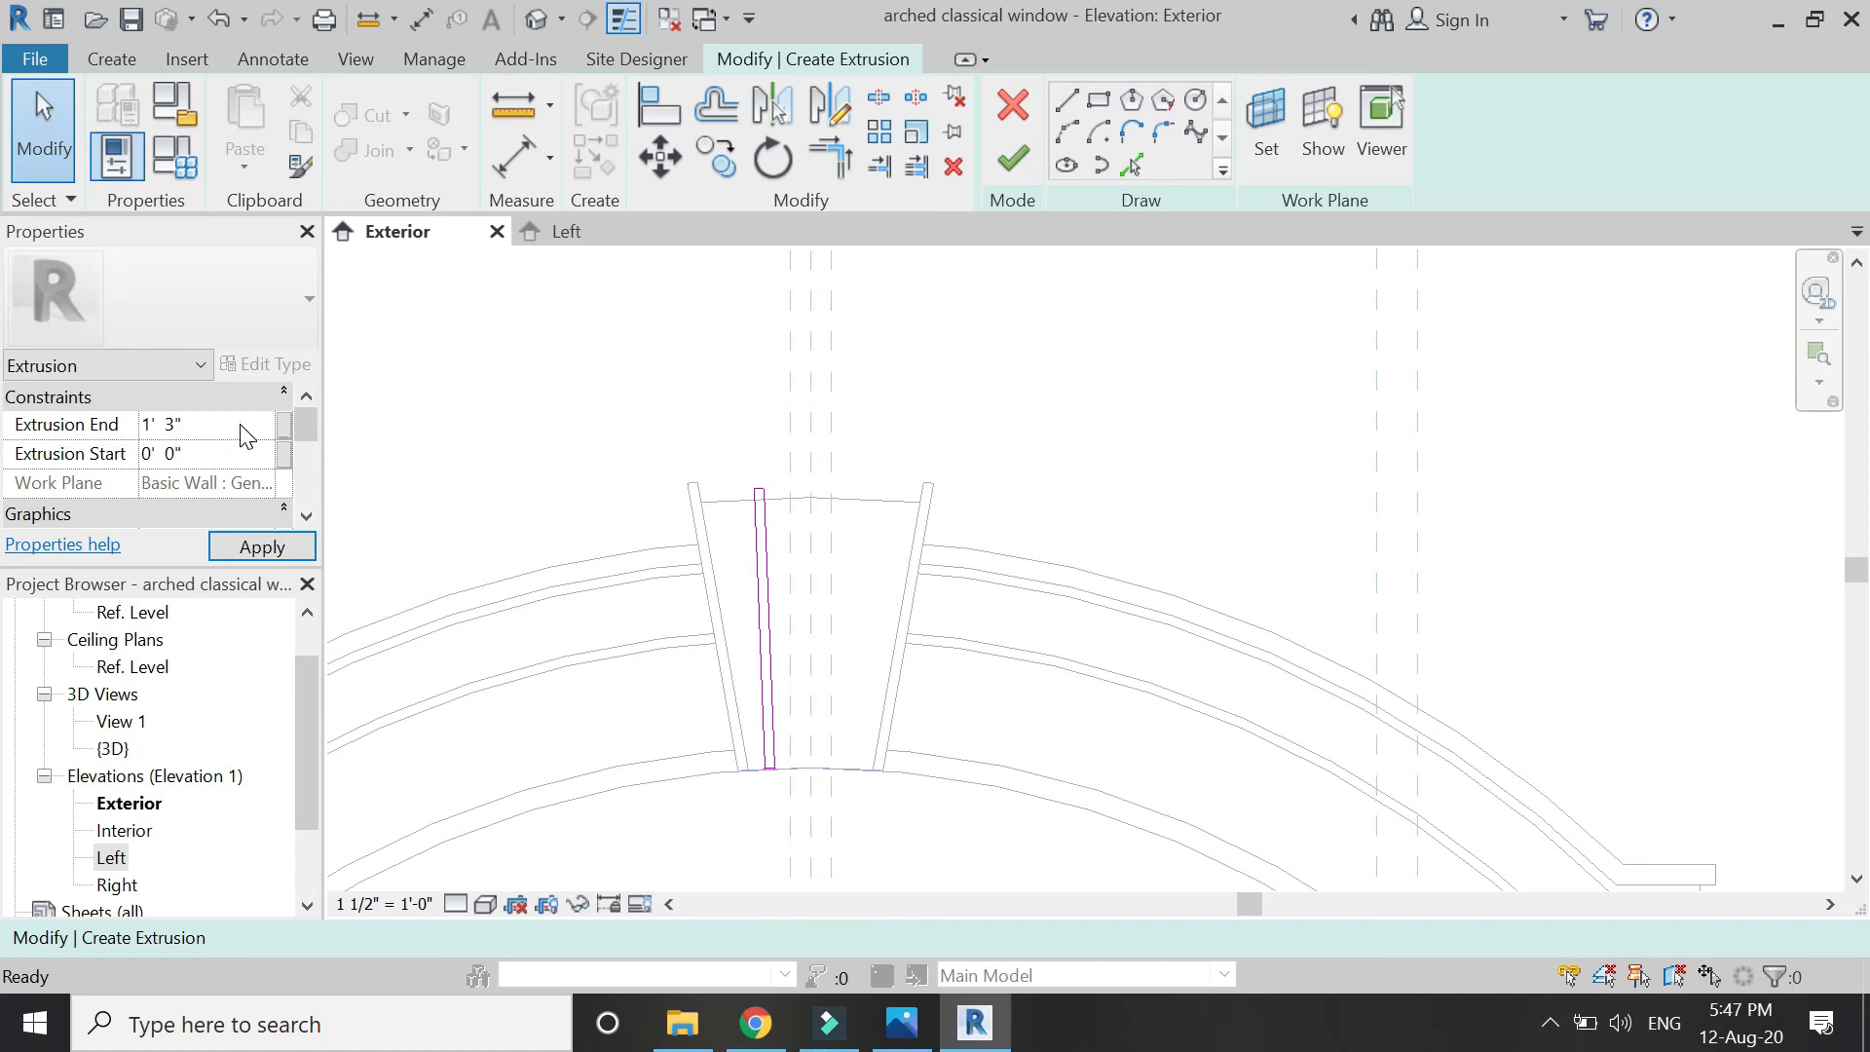
left_click(1003, 166)
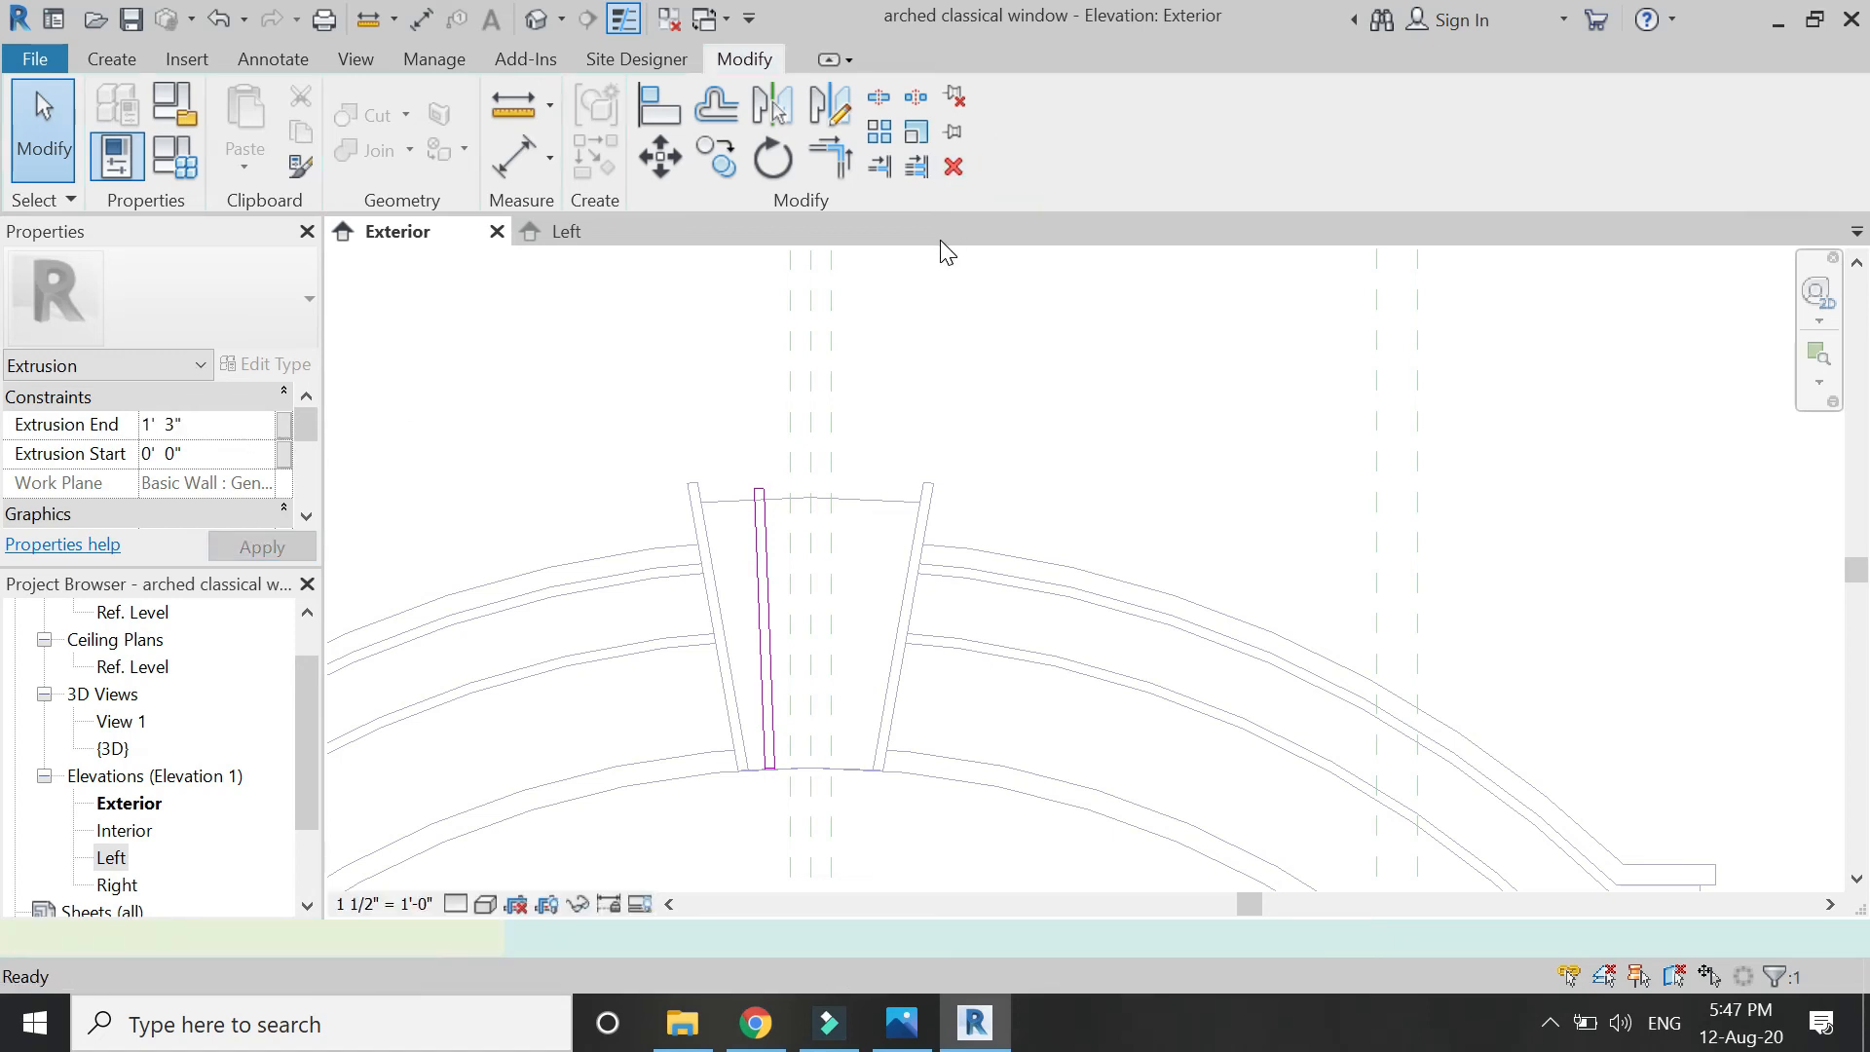
left_click(829, 107)
left_click(811, 380)
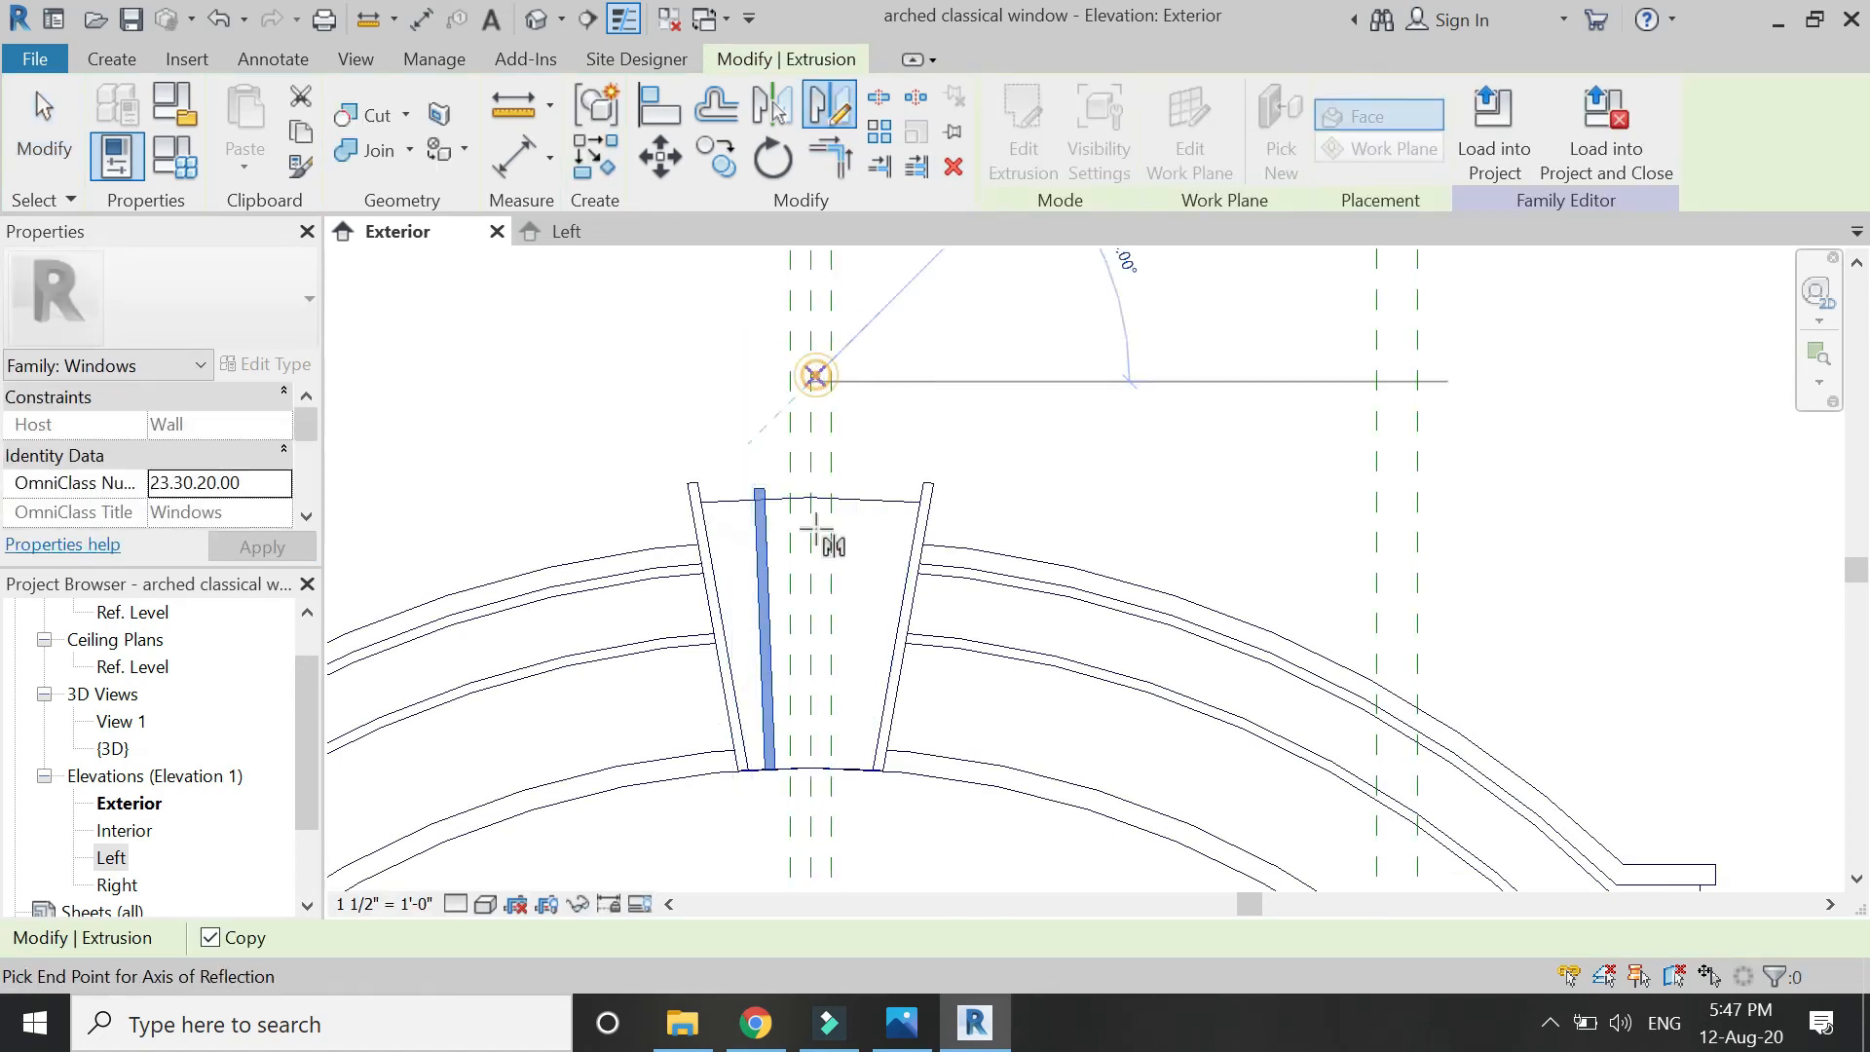
left_click(1022, 631)
scroll(1052, 572, "down", 1)
middle_click_drag(1052, 572, 1046, 458)
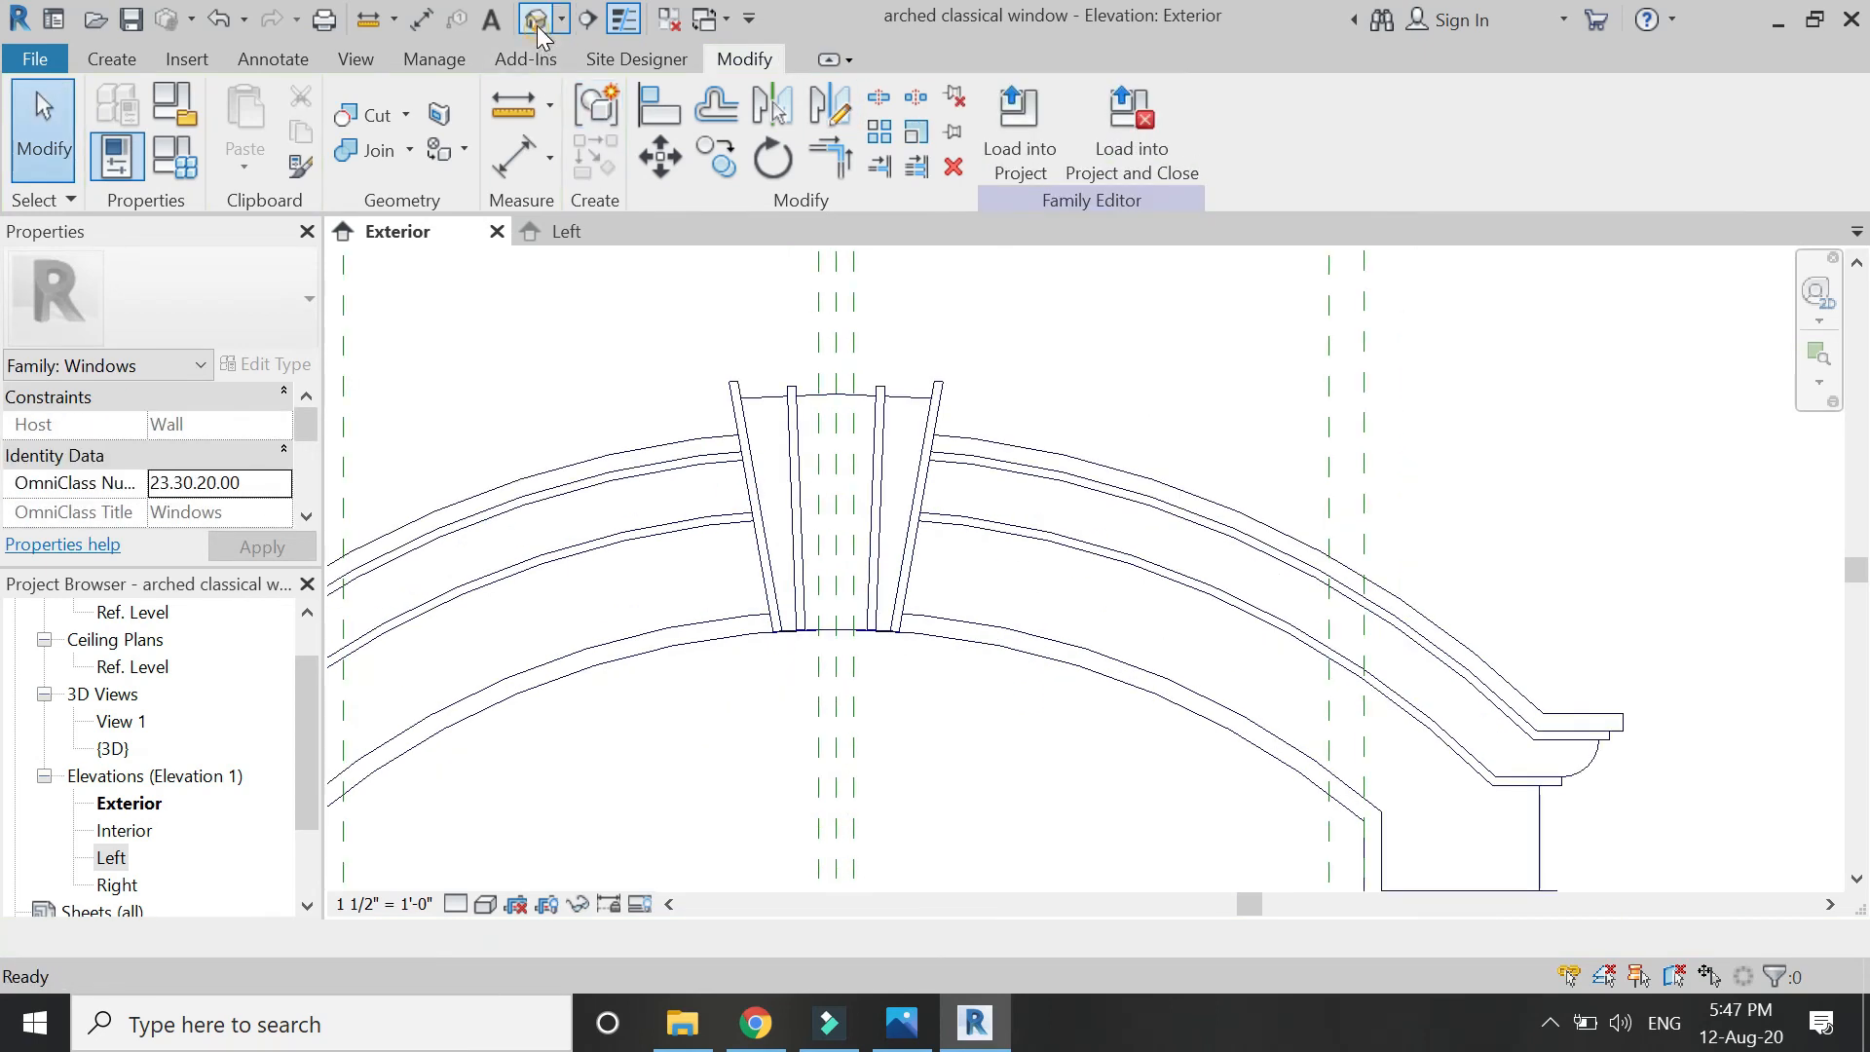
Show the 3D view facing the arched window in hidden-line style.
left_click(536, 23)
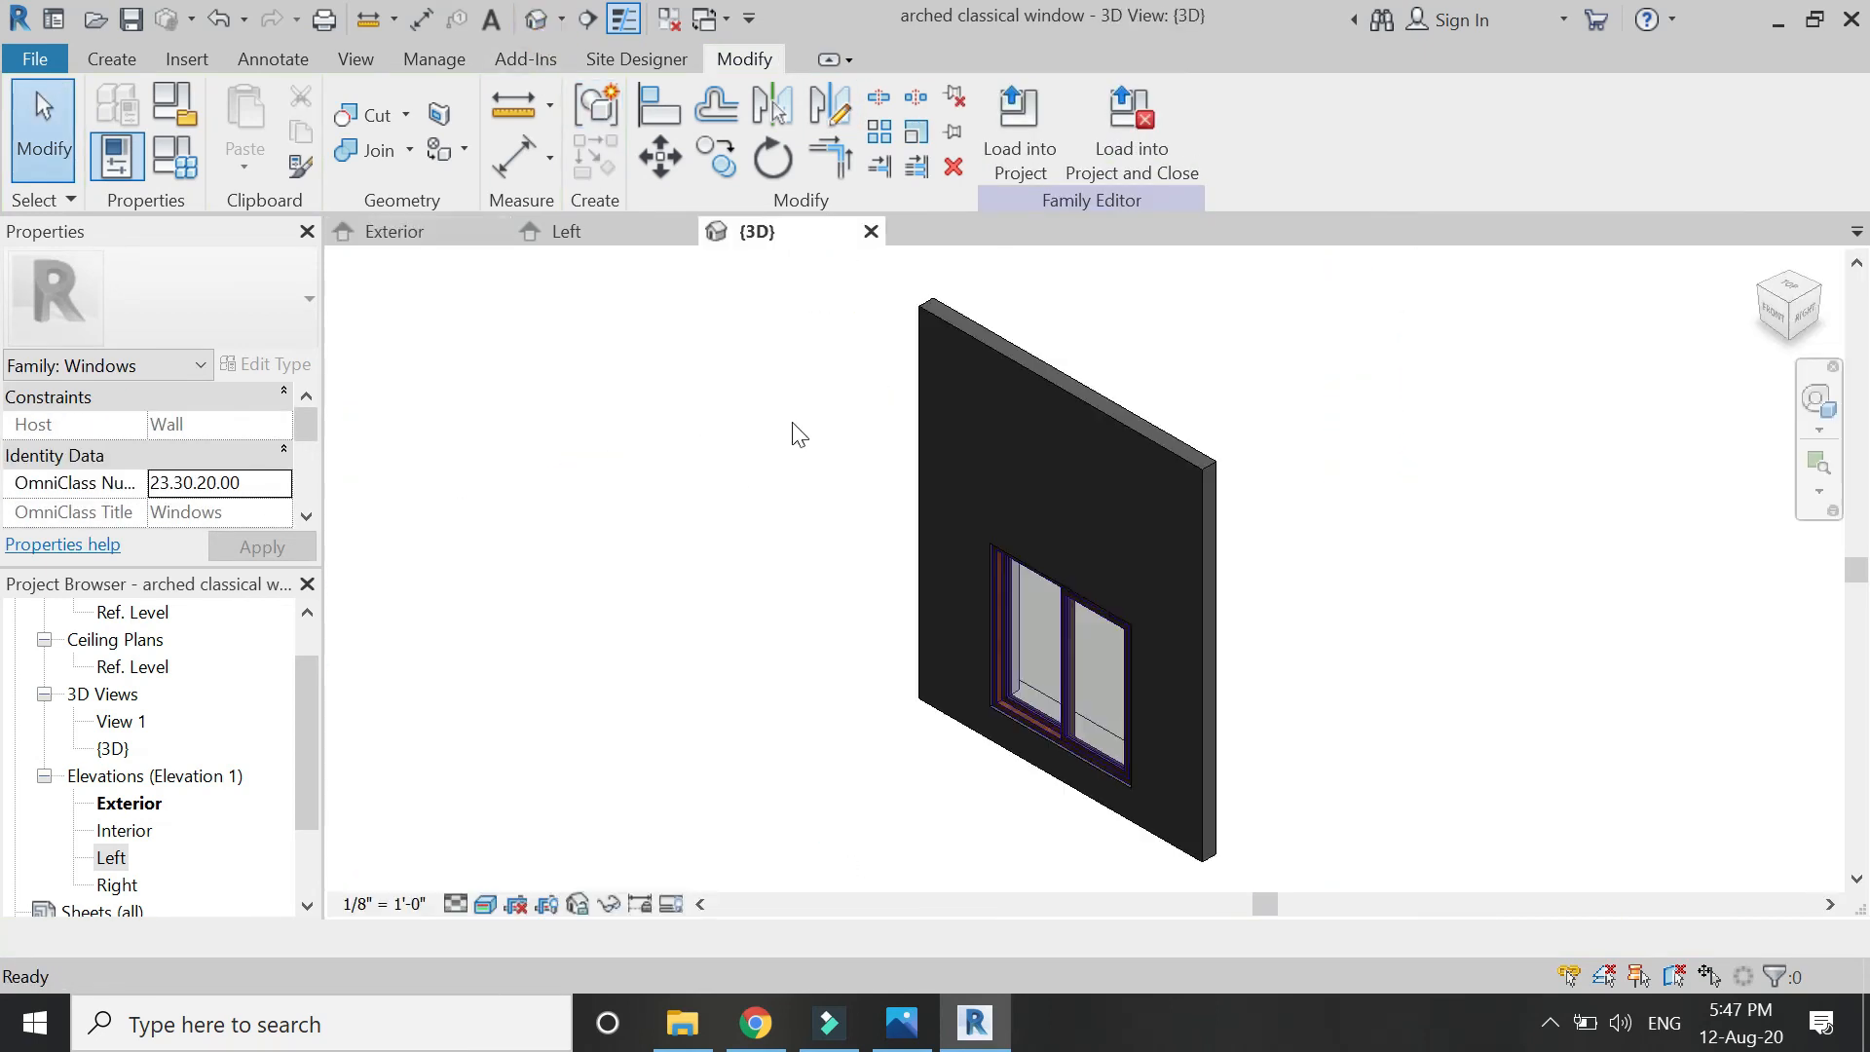
left_click(1790, 278)
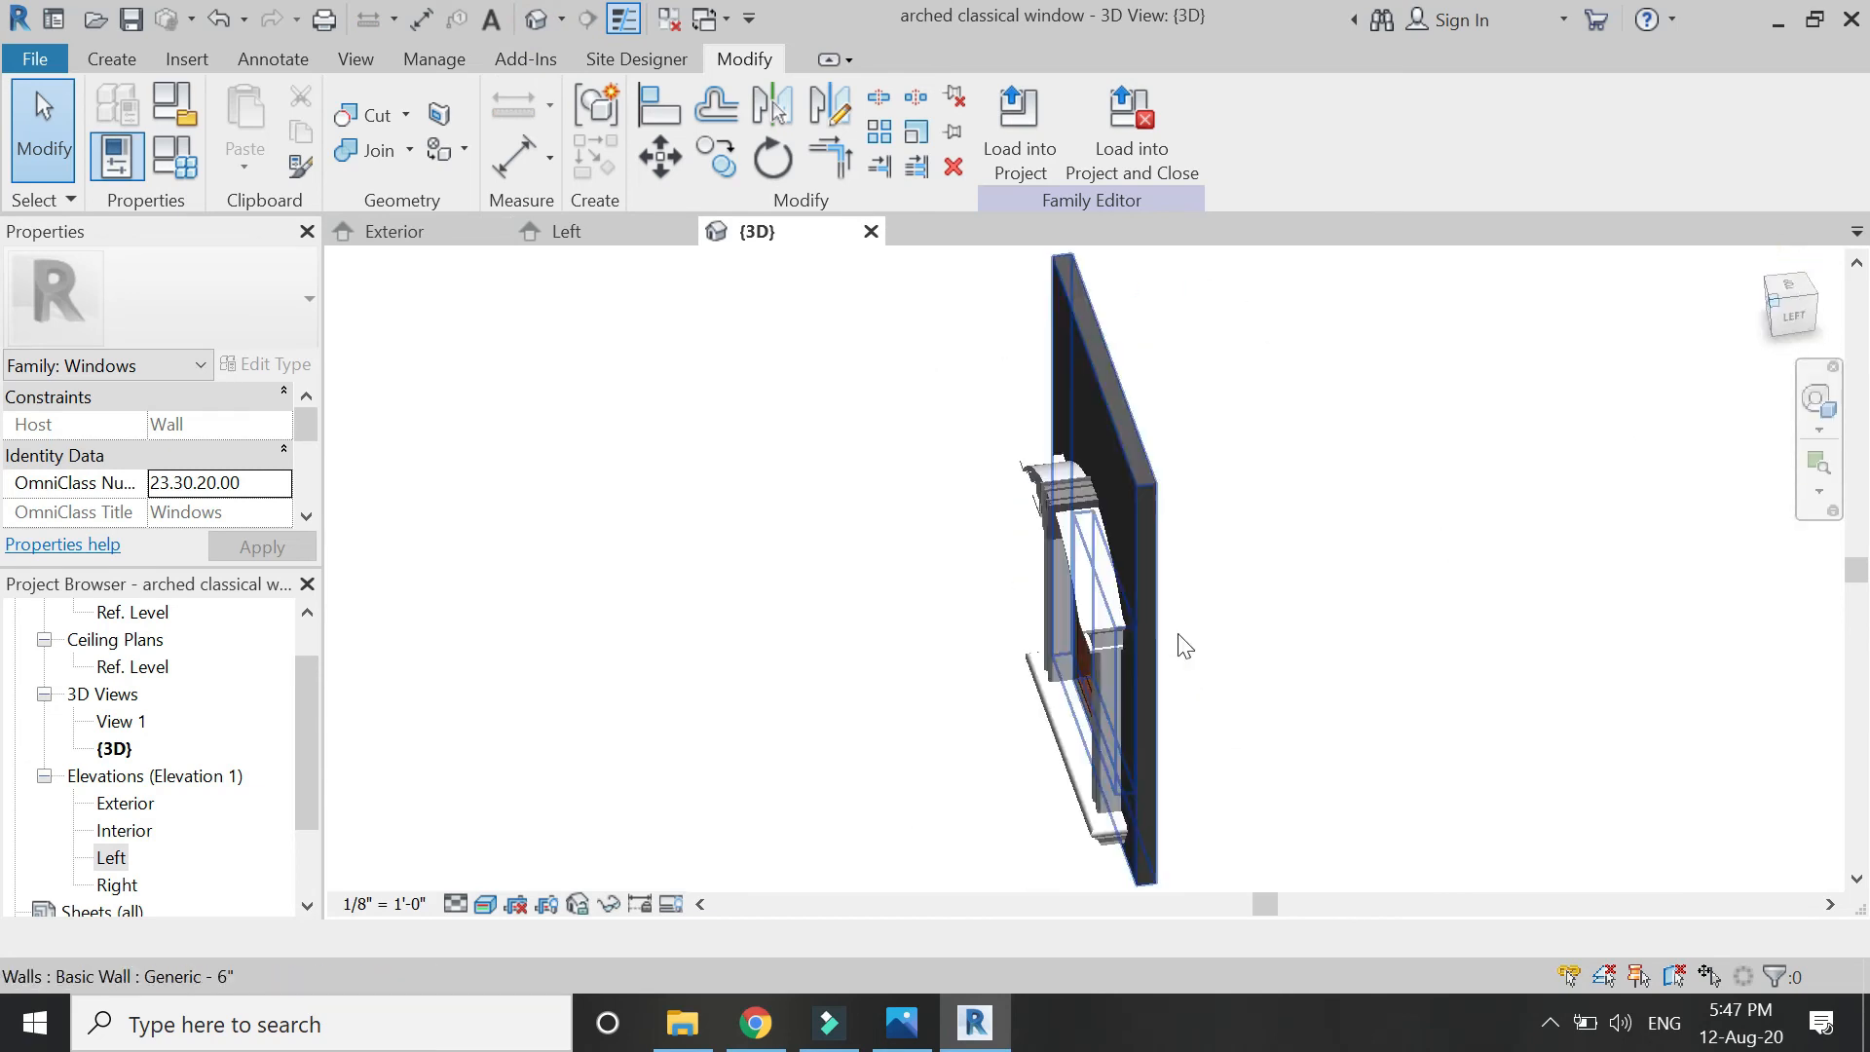
left_click(483, 906)
left_click(507, 756)
scroll(1188, 604, "up", 5)
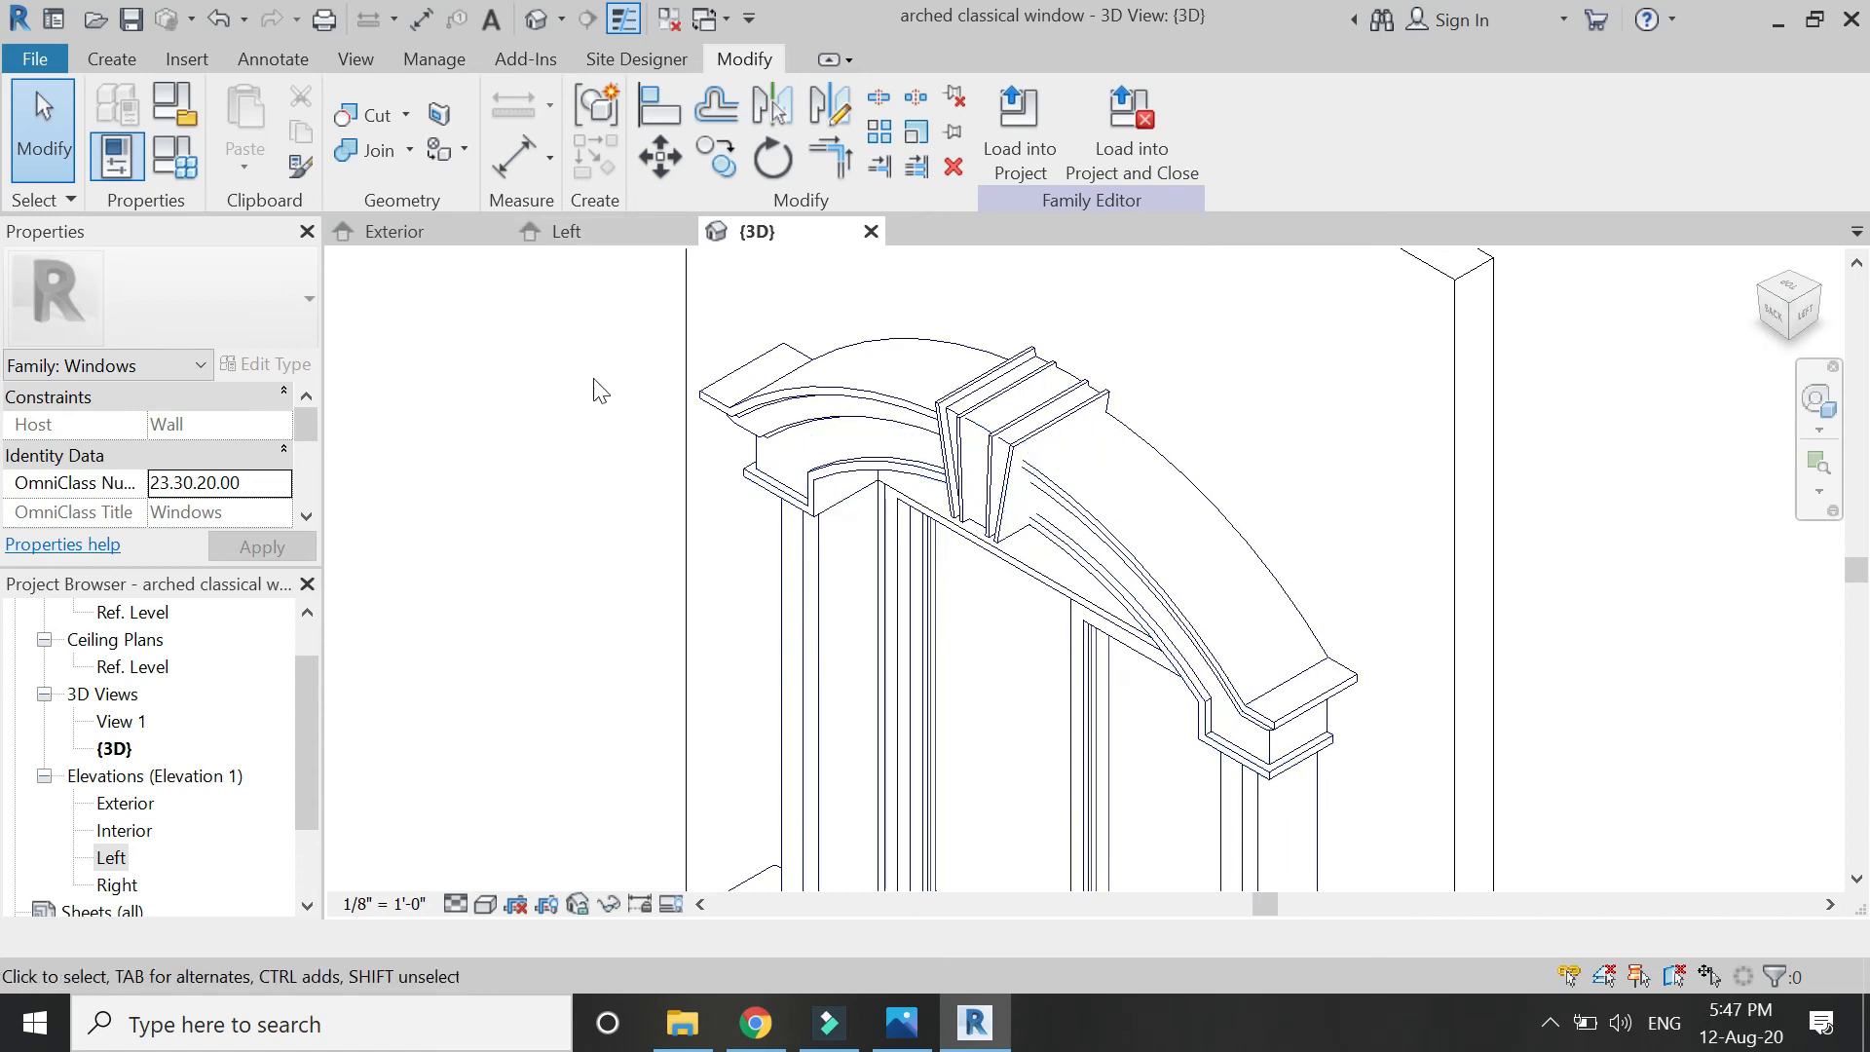
Join the keystone to the arched moulding and the arch extrusion.
left_click(355, 151)
scroll(981, 539, "up", 1)
left_click(1066, 433)
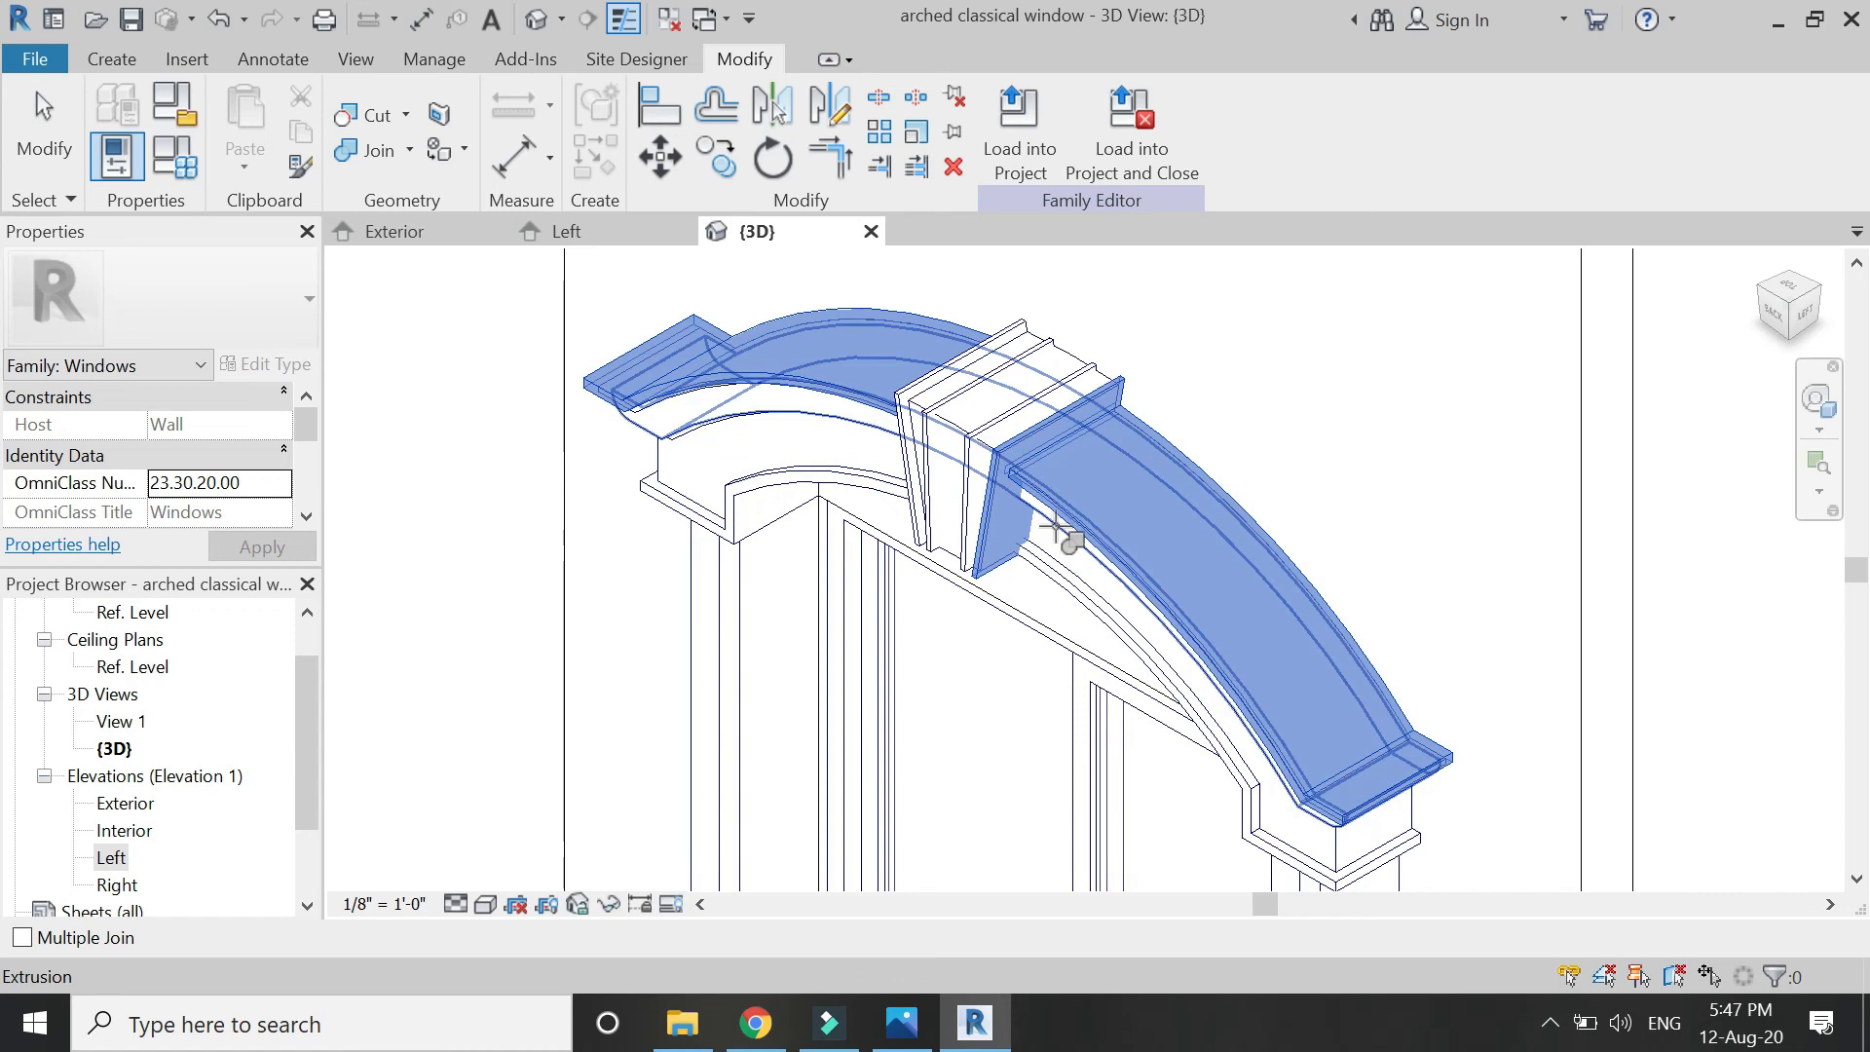
left_click(1053, 531)
scroll(1053, 530, "up", 2)
left_click(1076, 565)
left_click(939, 556)
left_click(1039, 583)
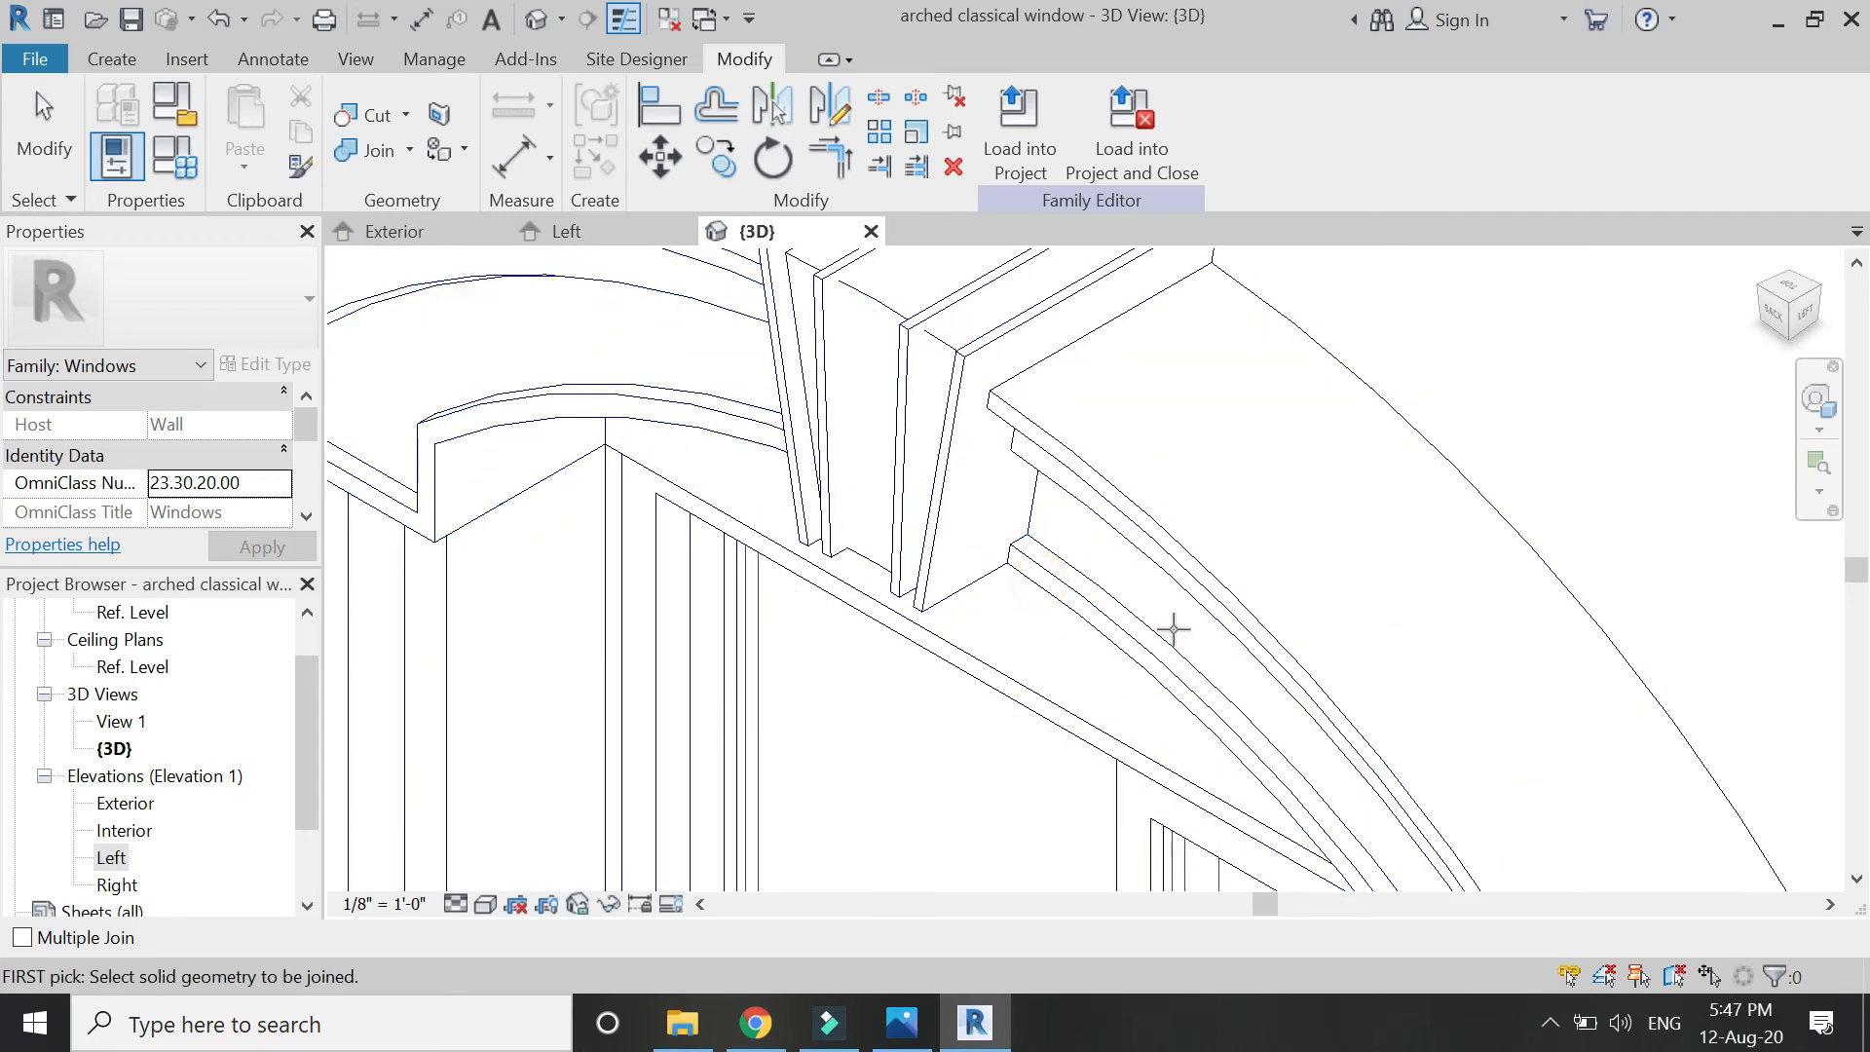
scroll(1171, 638, "down", 2)
scroll(972, 483, "up", 2)
Join the keystone's thin layers and front plate to the keystone and the arch.
left_click(1044, 421)
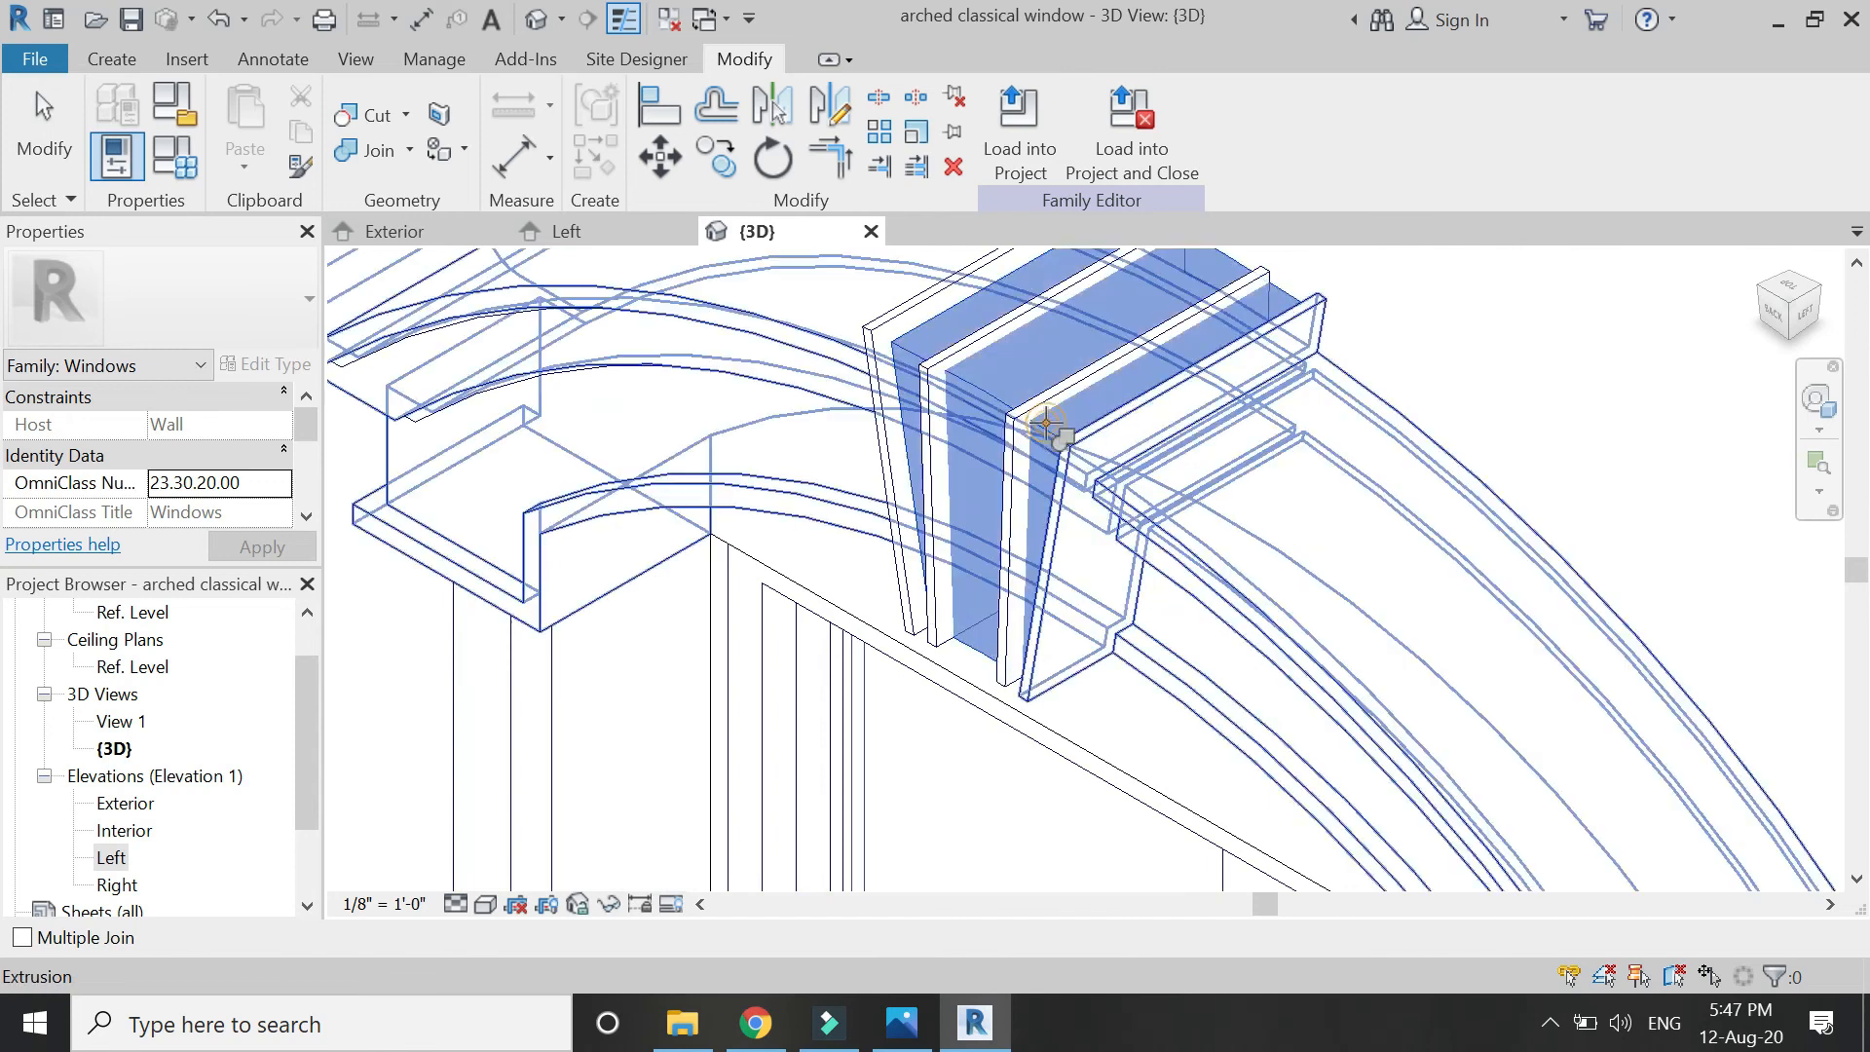
left_click(1065, 381)
left_click(1050, 405)
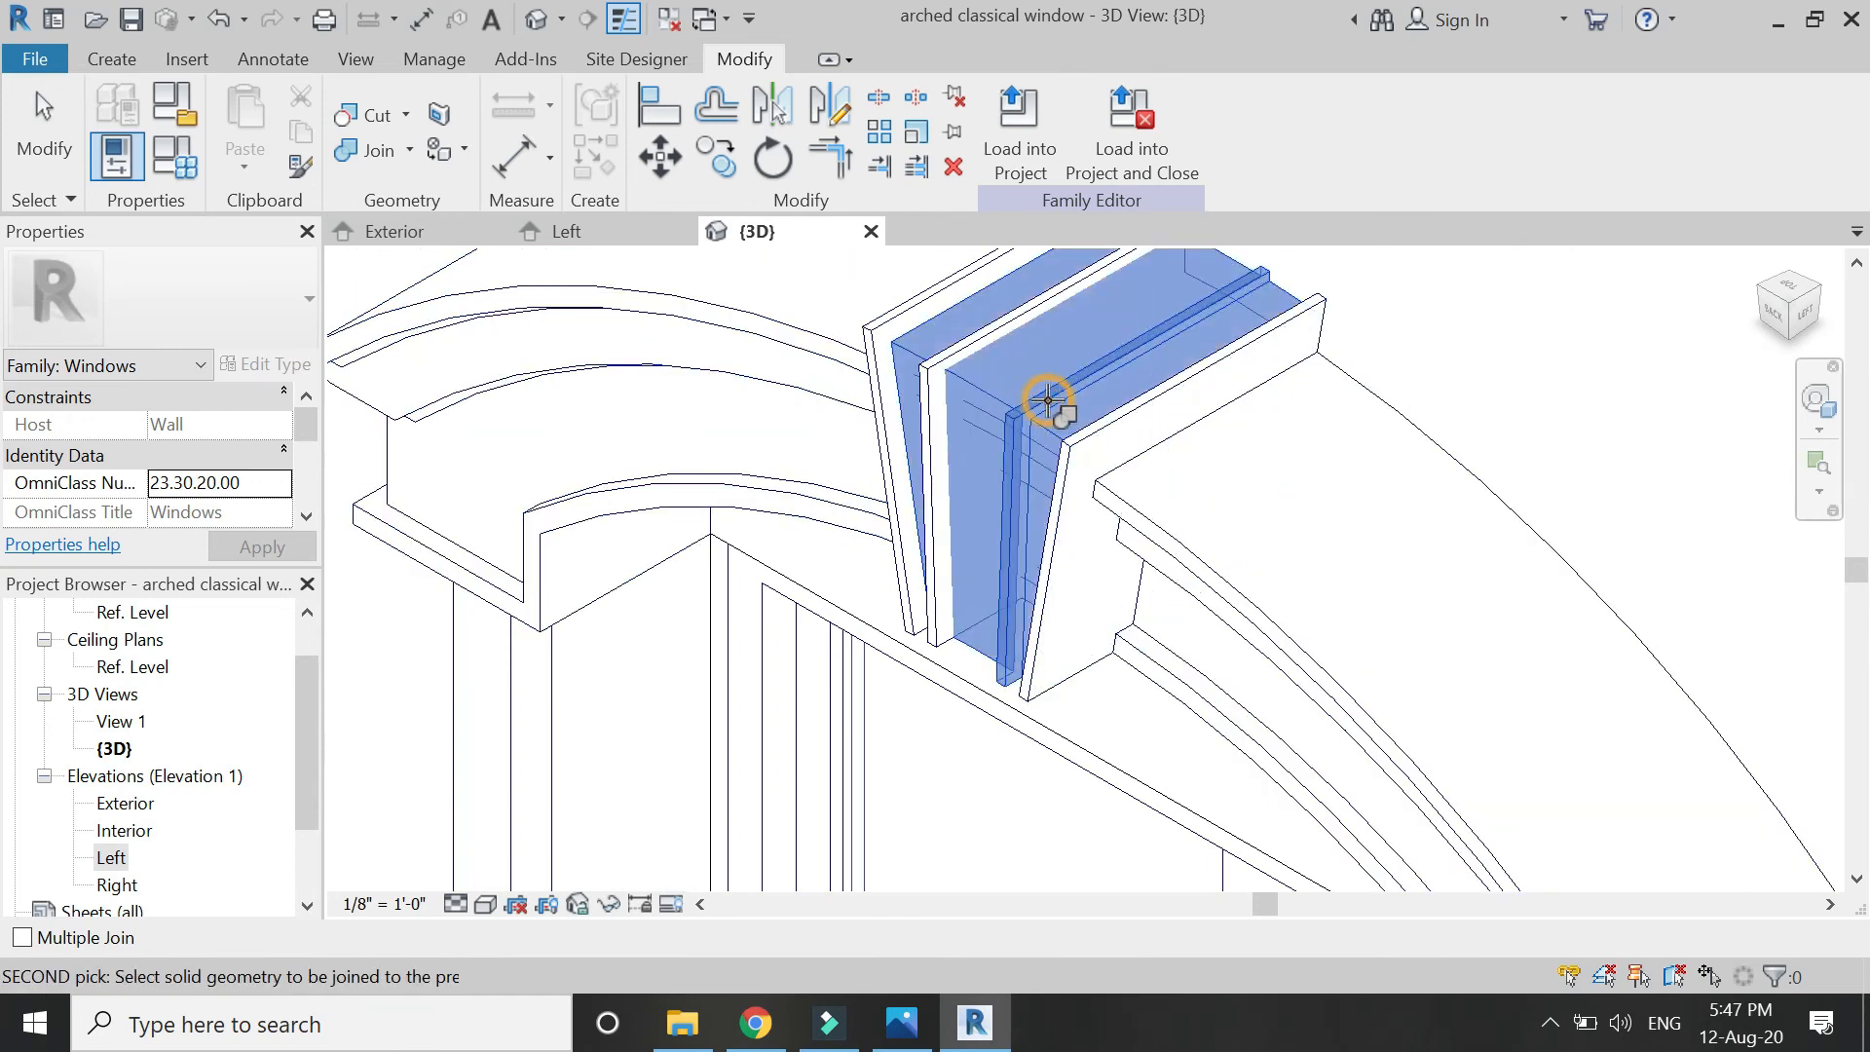
left_click(982, 341)
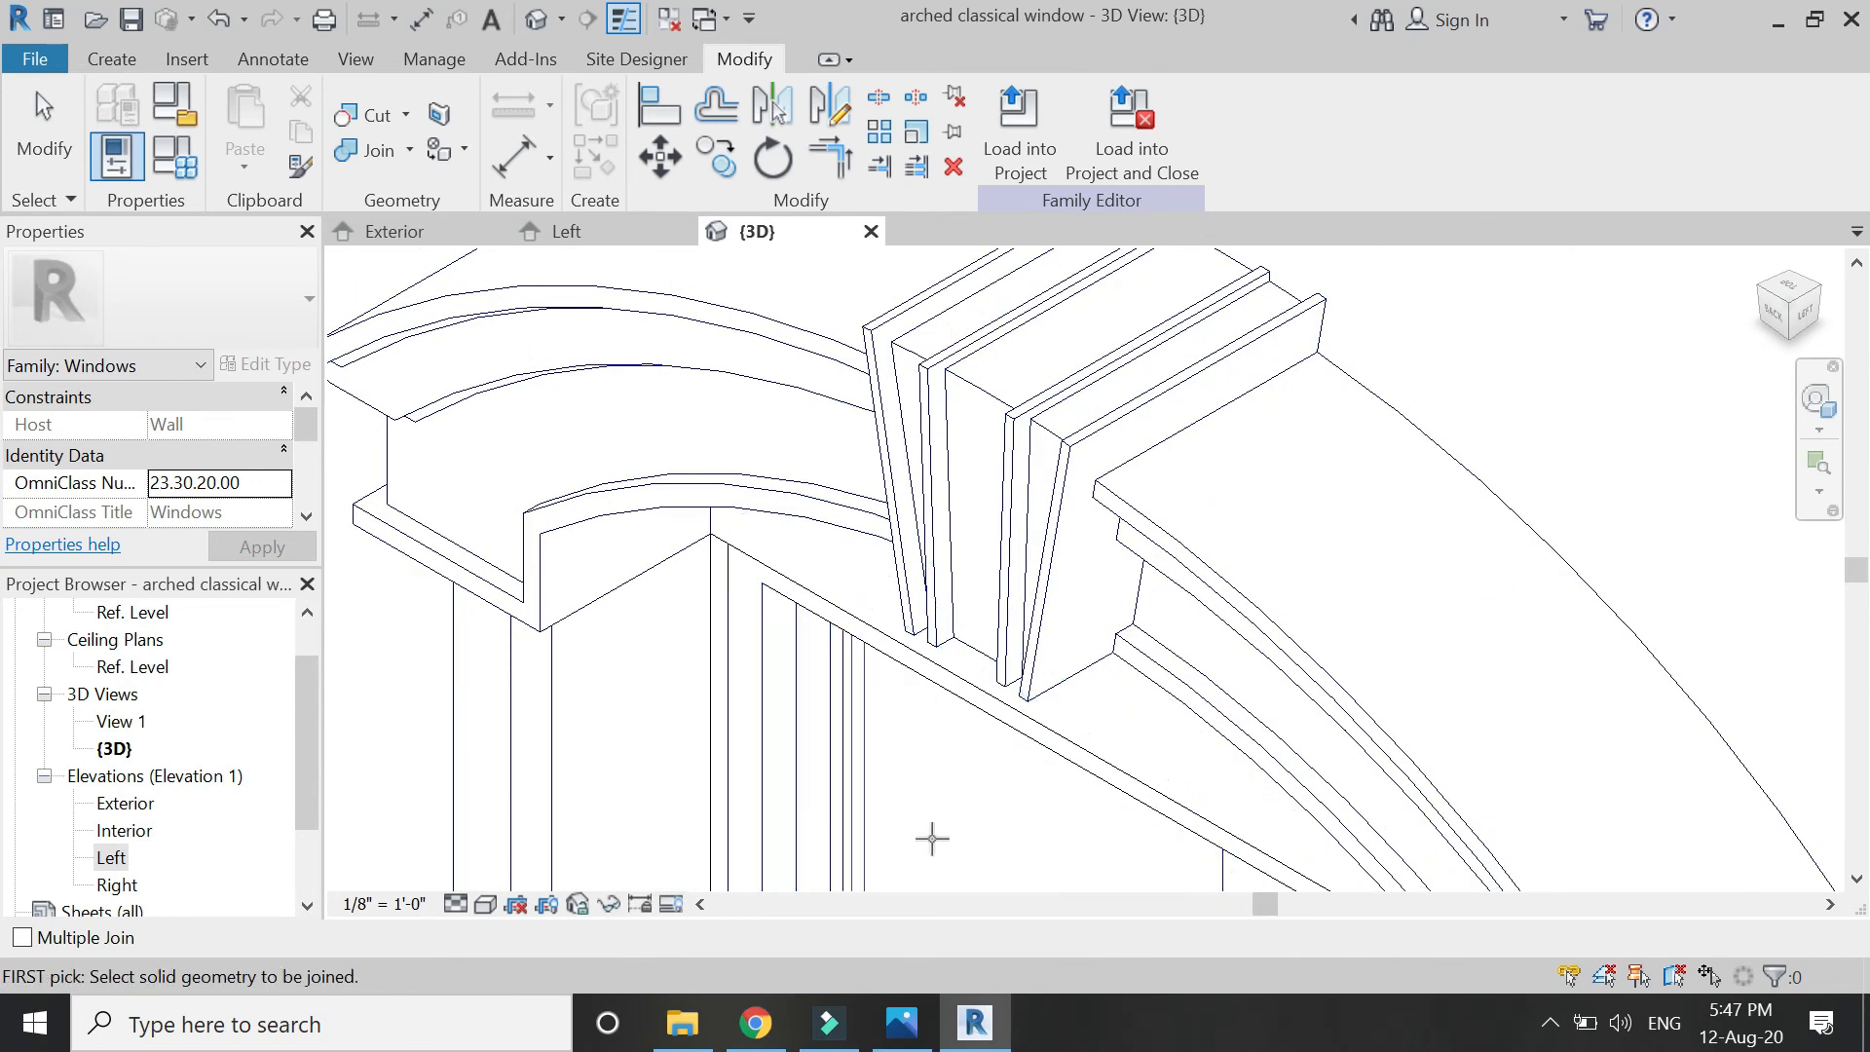
left_click(998, 404)
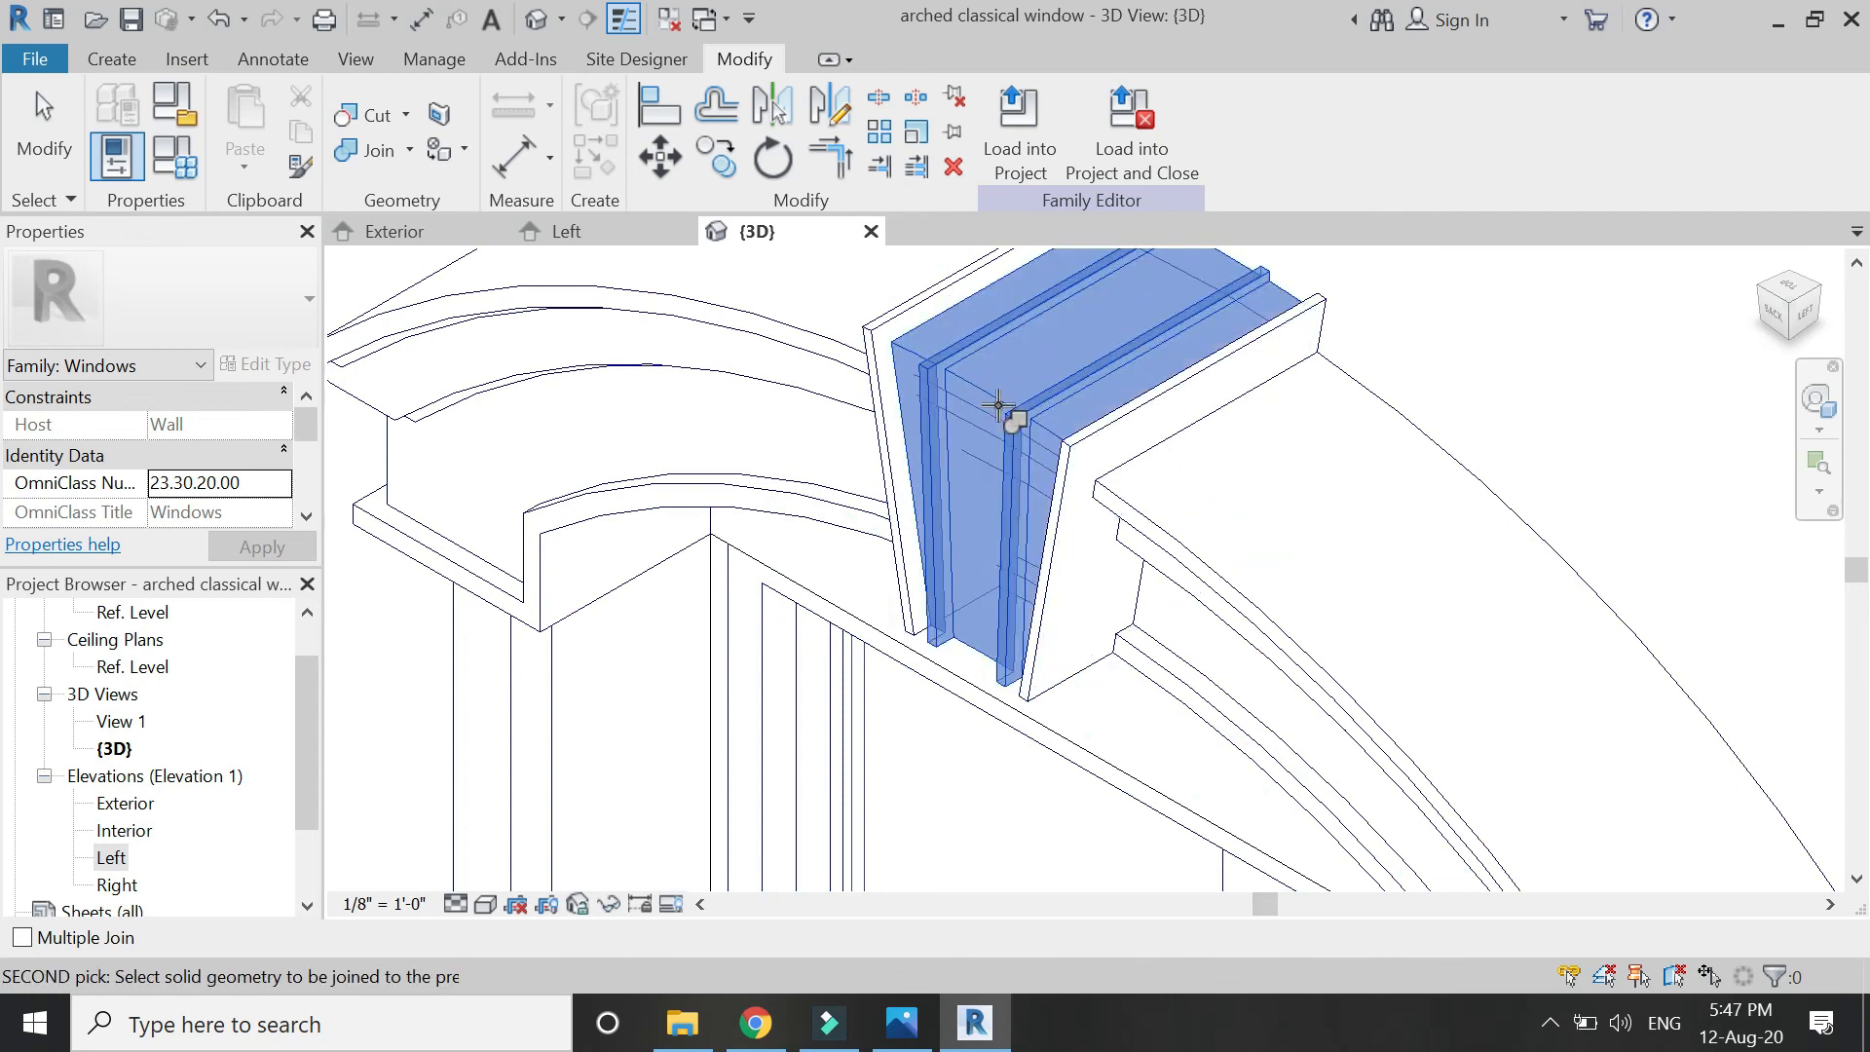
left_click(1001, 406)
scroll(1239, 658, "down", 2)
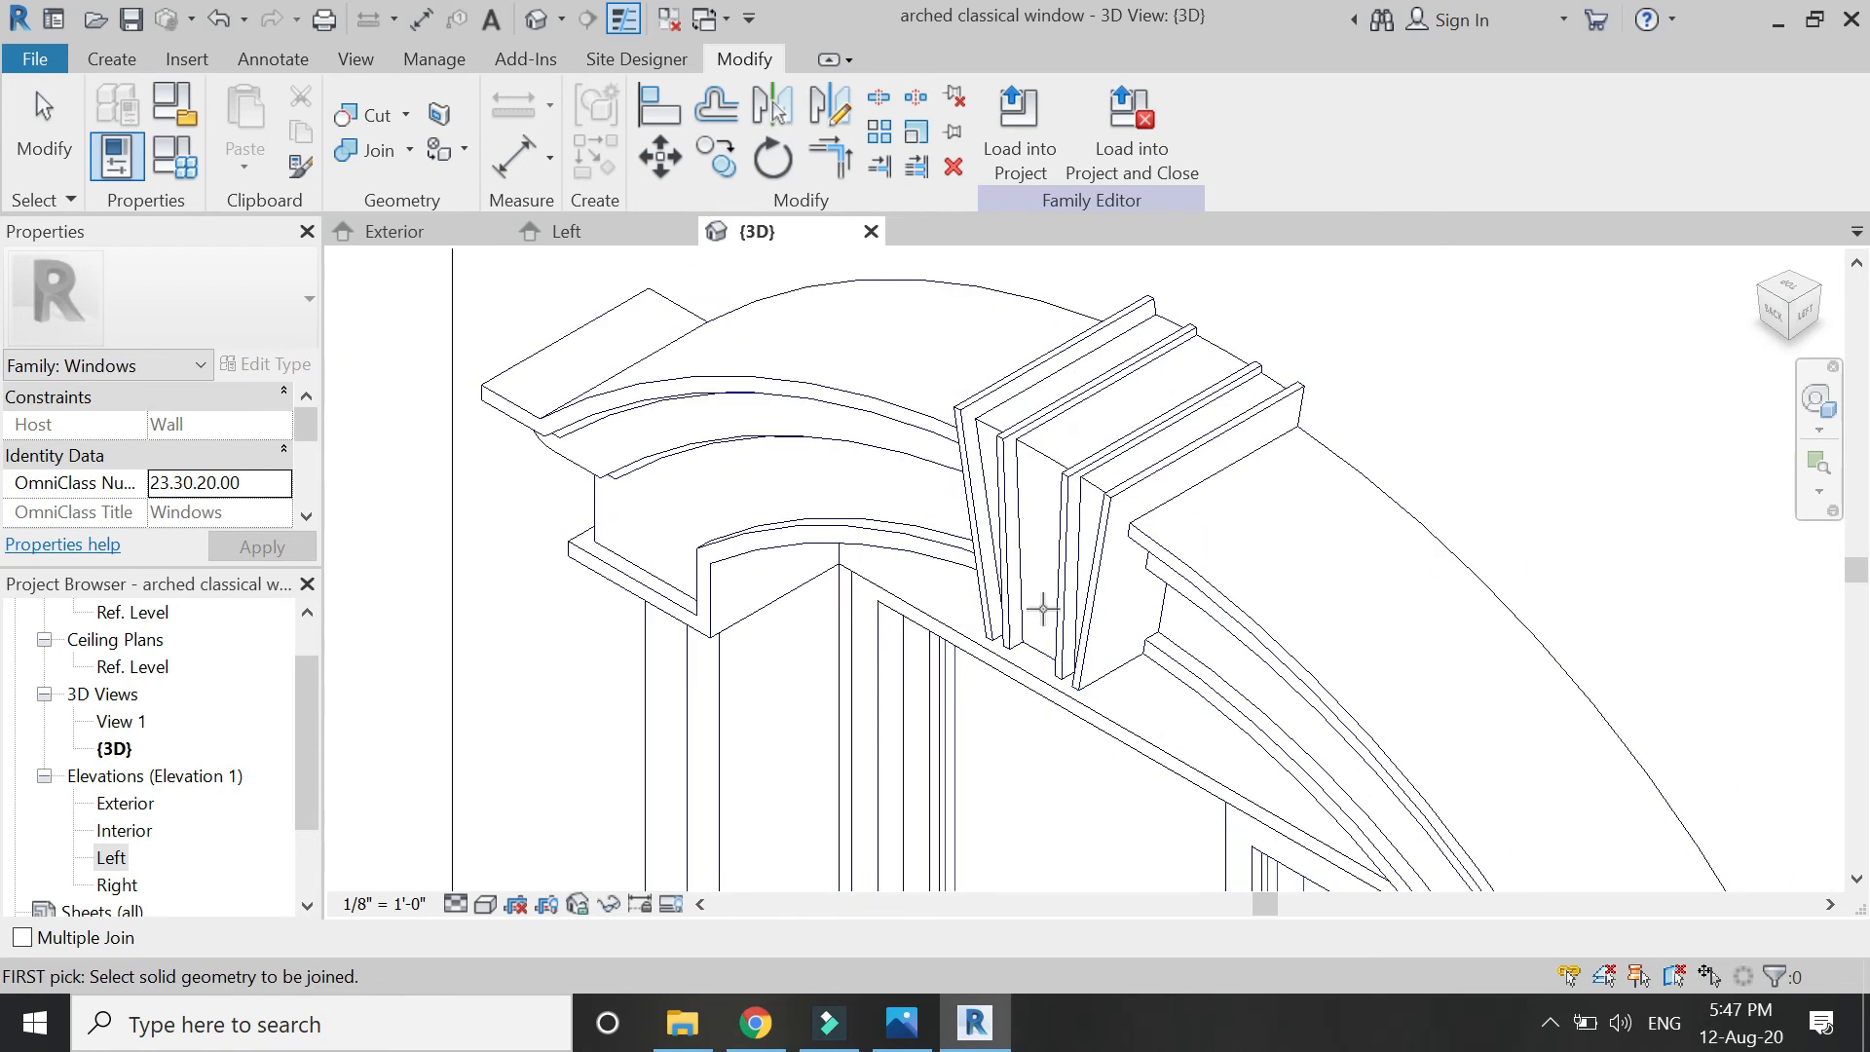
scroll(945, 526, "up", 1)
left_click(969, 385)
left_click(918, 393)
left_click(980, 390)
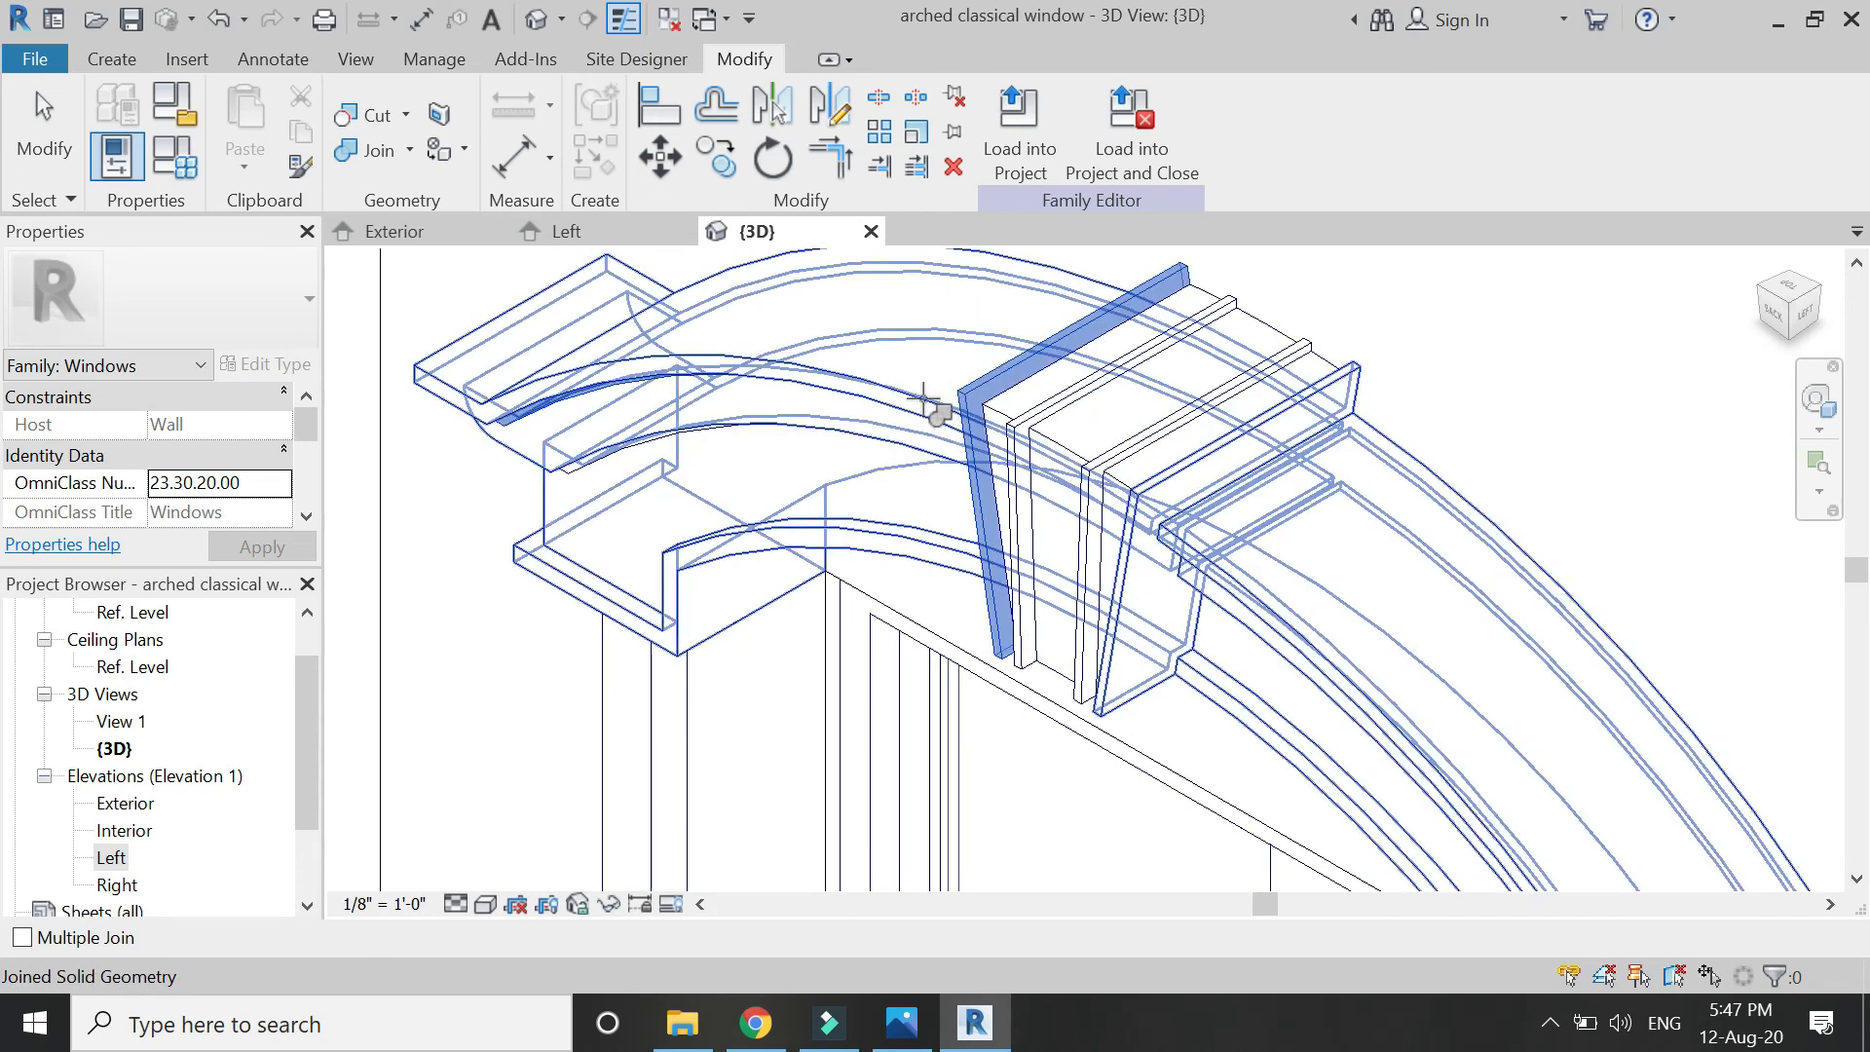
left_click(923, 400)
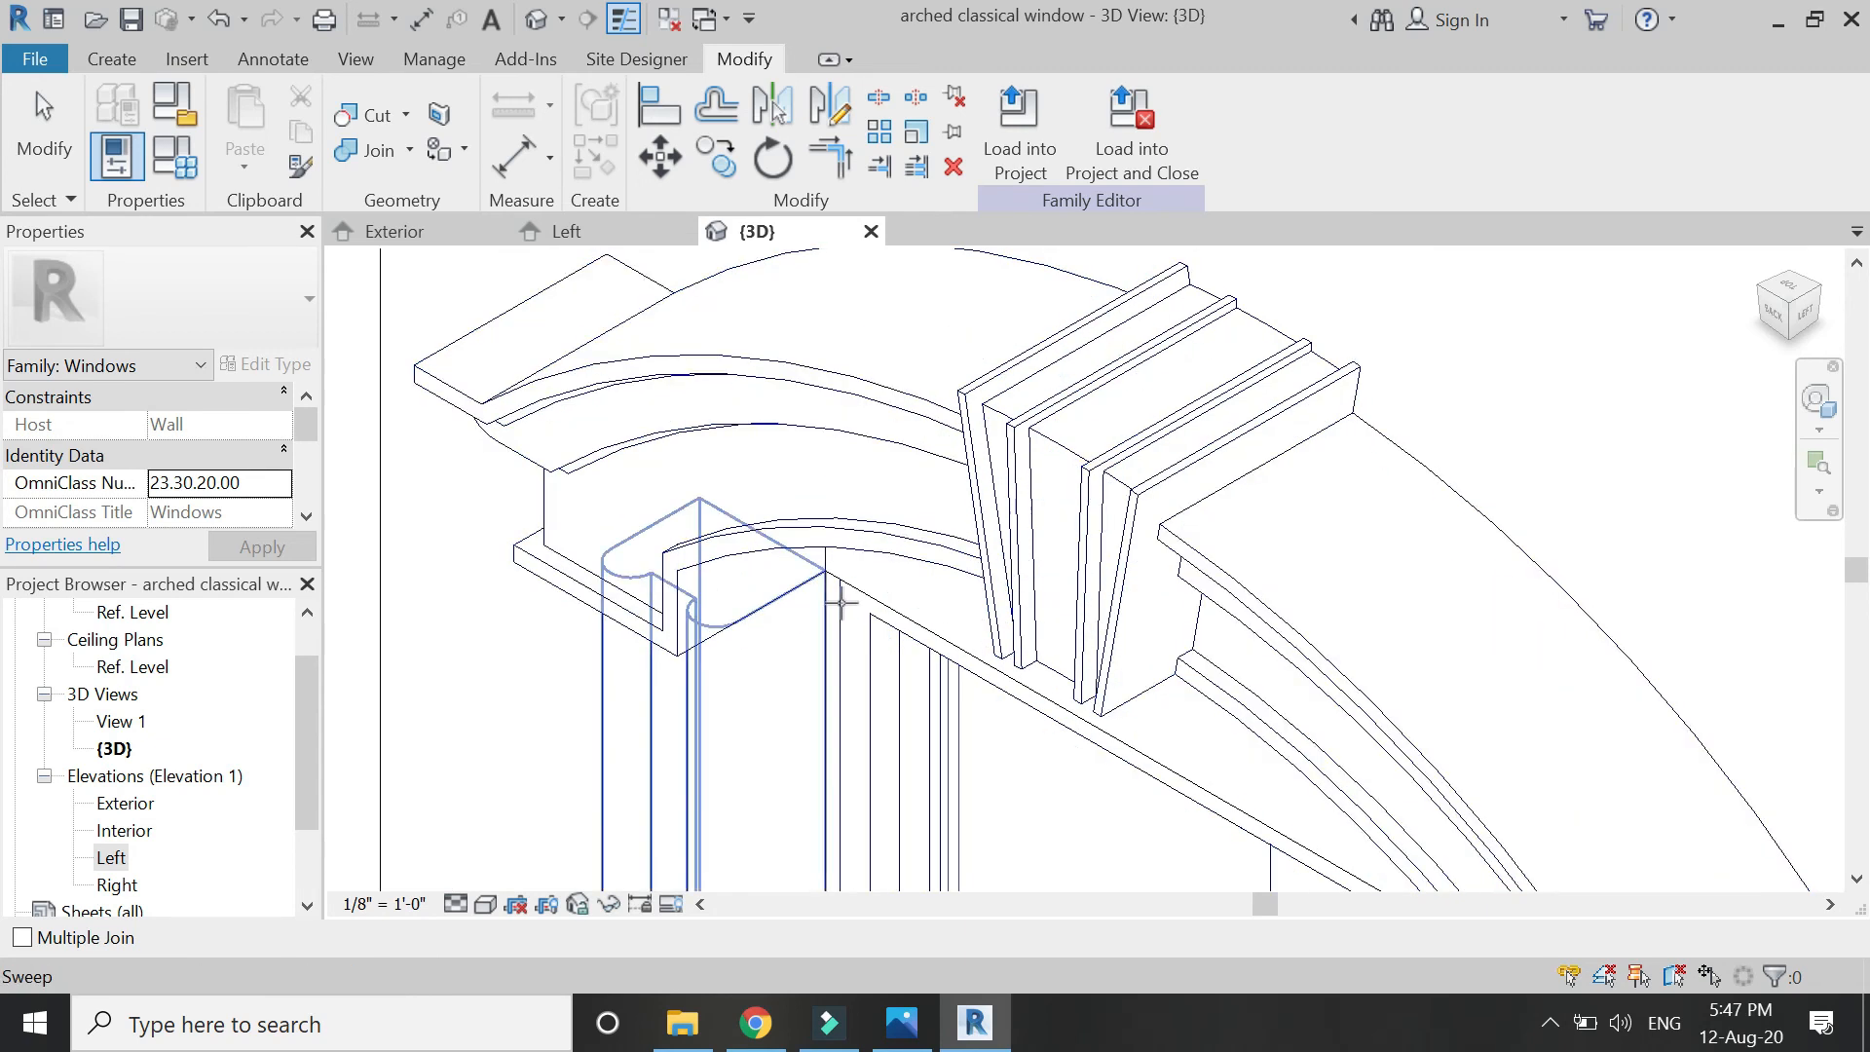
key("Escape")
Orbit the 3D model around the keystone, then bring up the Exterior elevation.
scroll(951, 583, "down", 2)
left_click(1817, 401)
left_click_drag(1115, 401, 831, 484)
left_click_drag(861, 621, 908, 588)
key("Escape")
scroll(1345, 494, "up", 3)
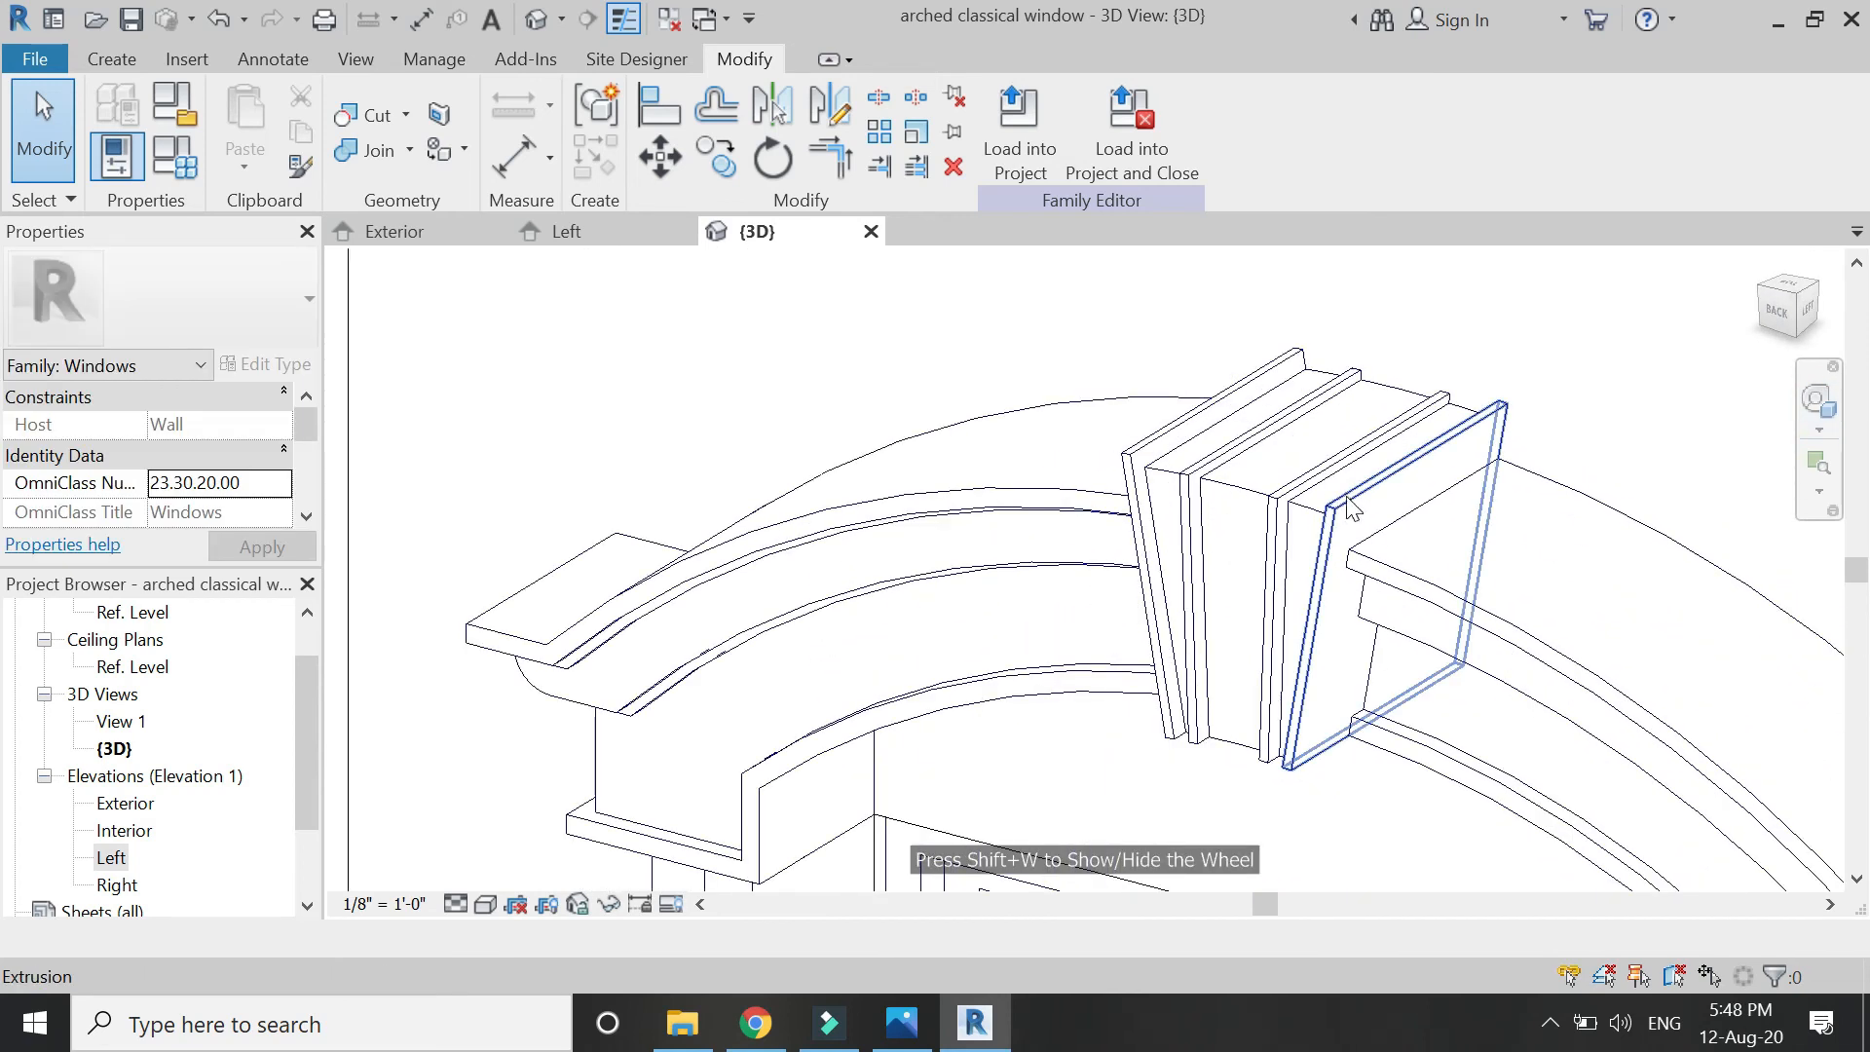
left_click(429, 234)
Select the keystone extrusions and link their Material to the 'sweeps & extrusions' parameter.
left_click(935, 414)
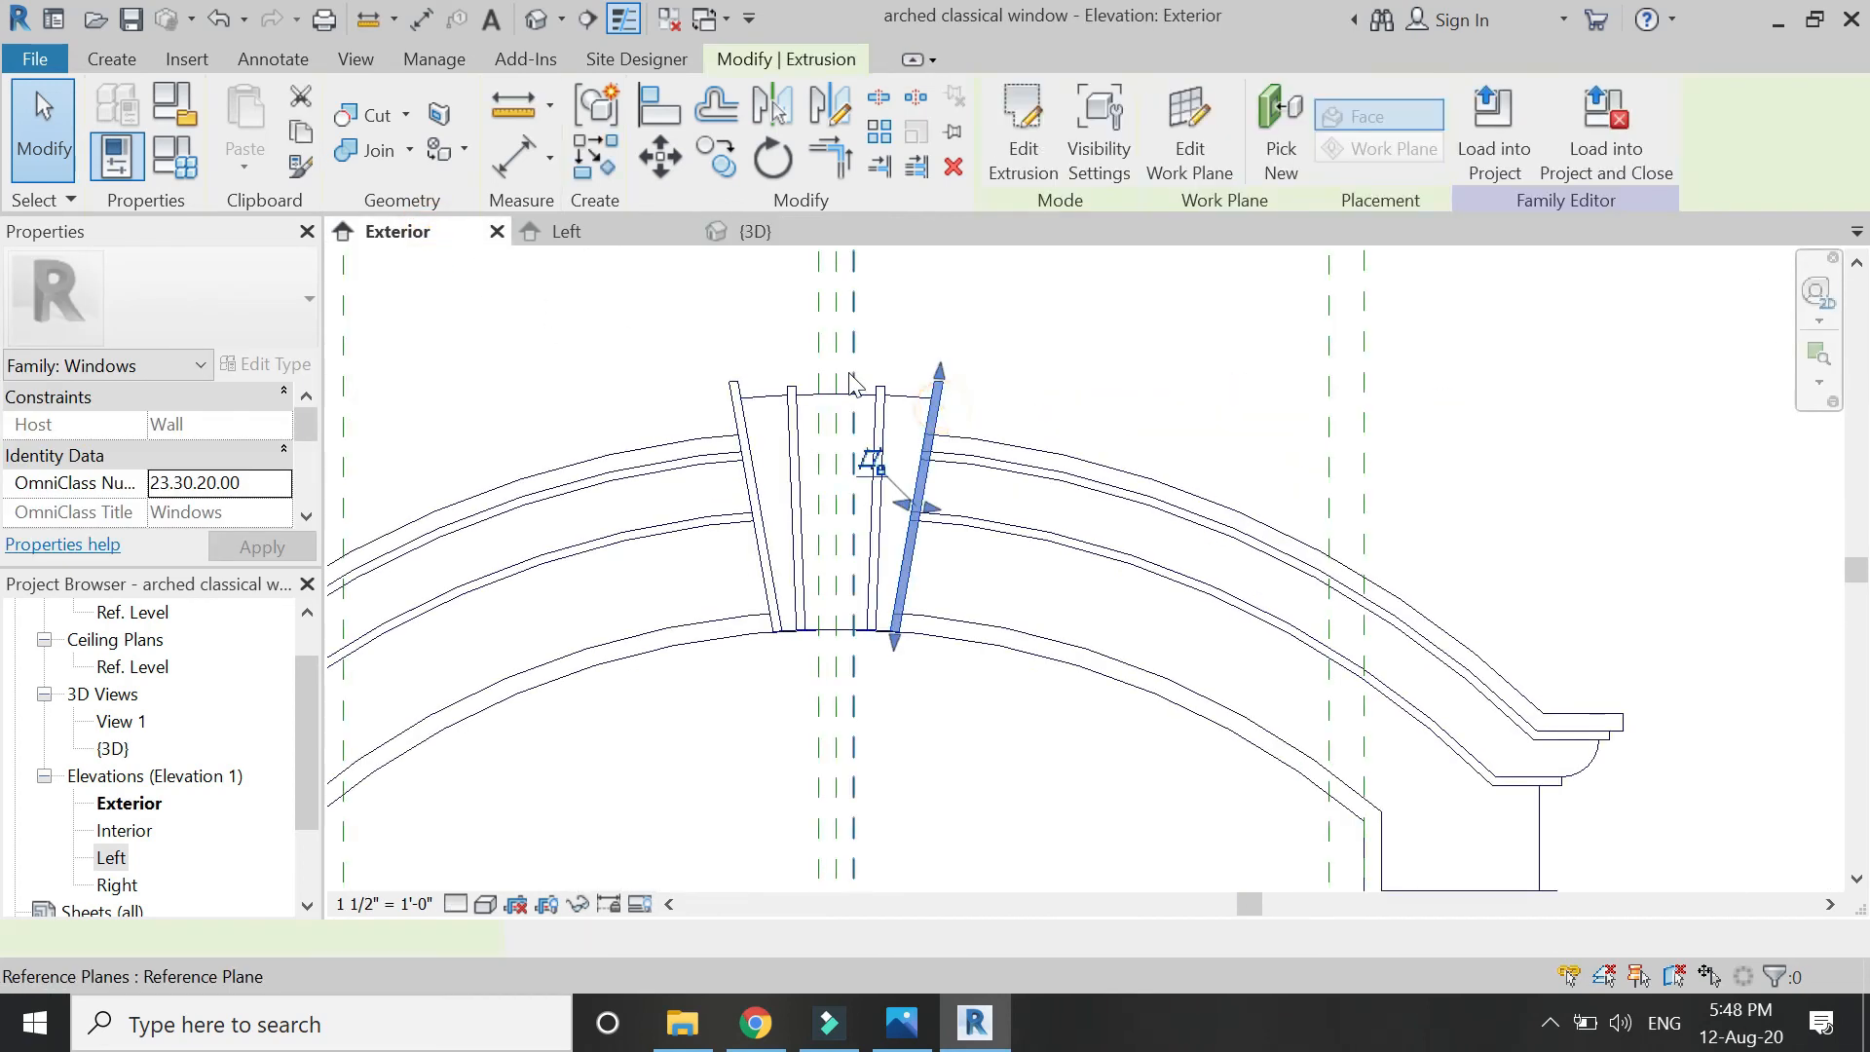
scroll(850, 380, "up", 3)
left_click(911, 400, "ctrl")
left_click(756, 400, "ctrl")
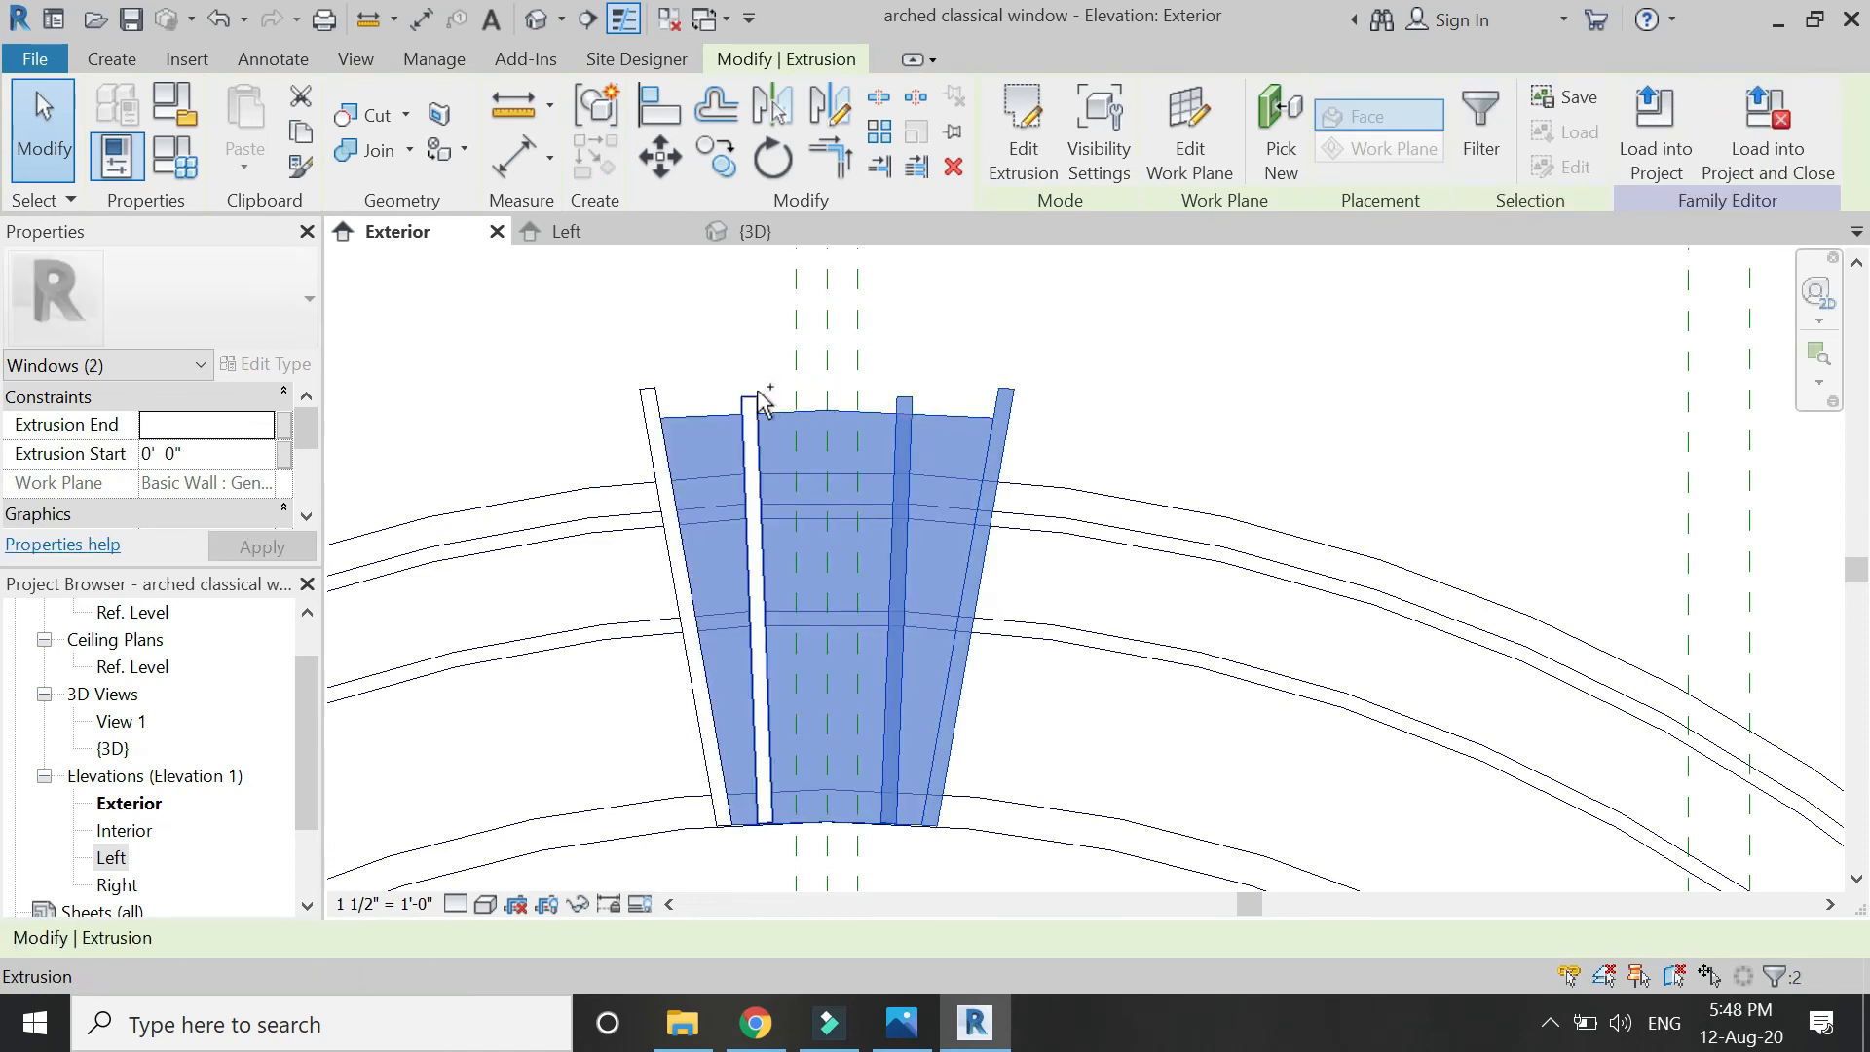
left_click(640, 392, "ctrl")
scroll(261, 466, "down", 2)
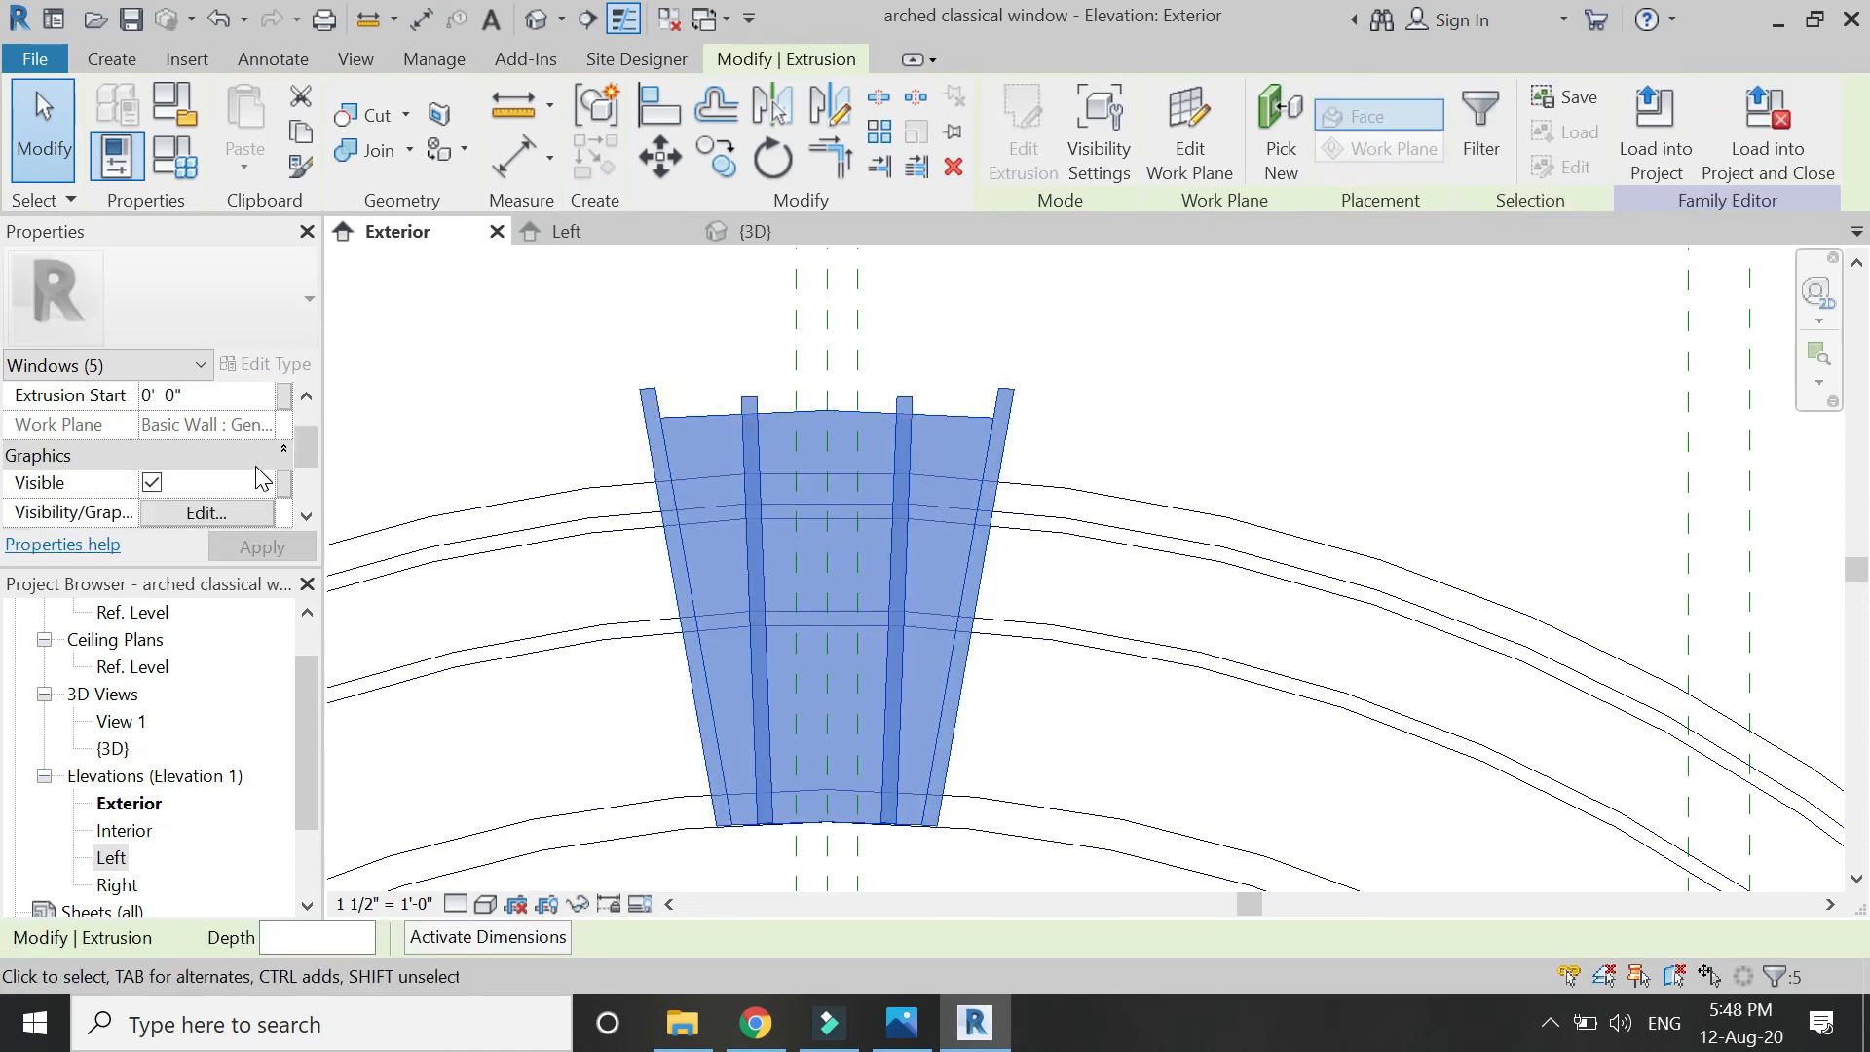
scroll(263, 479, "down", 2)
left_click(283, 434)
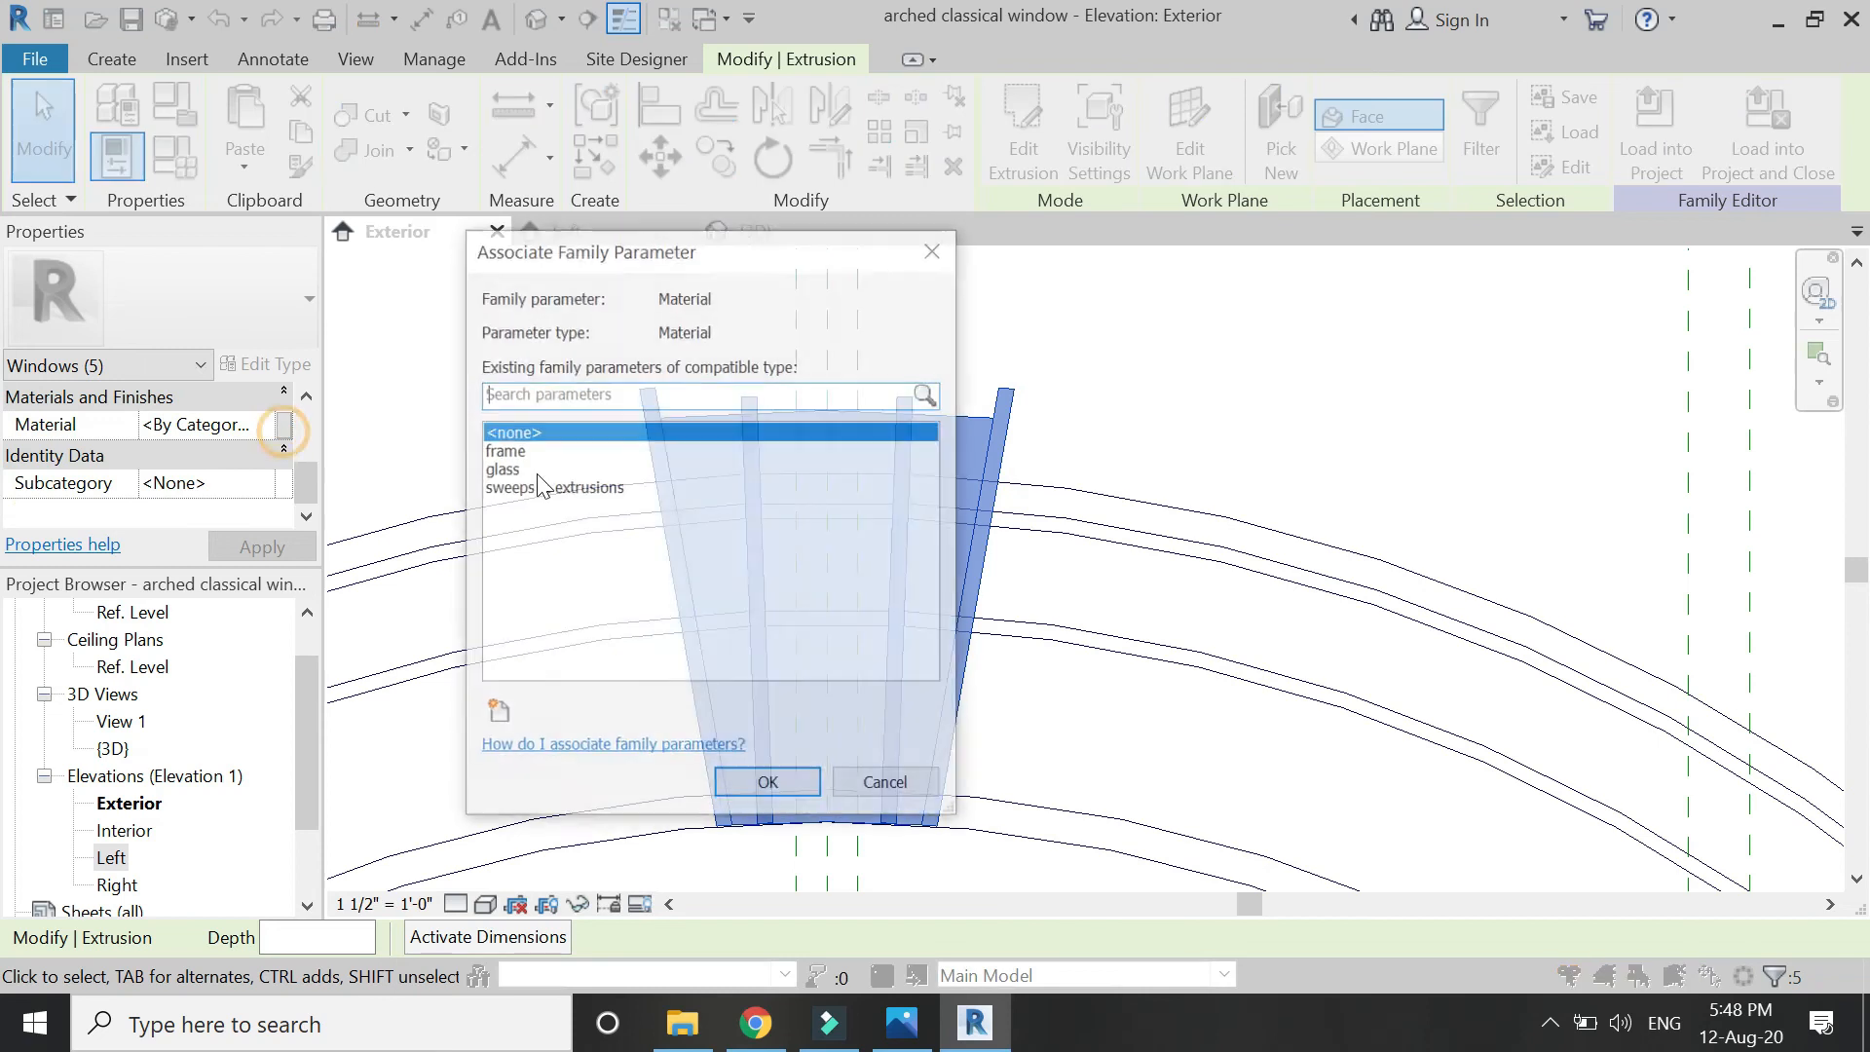
left_click(537, 487)
left_click(755, 785)
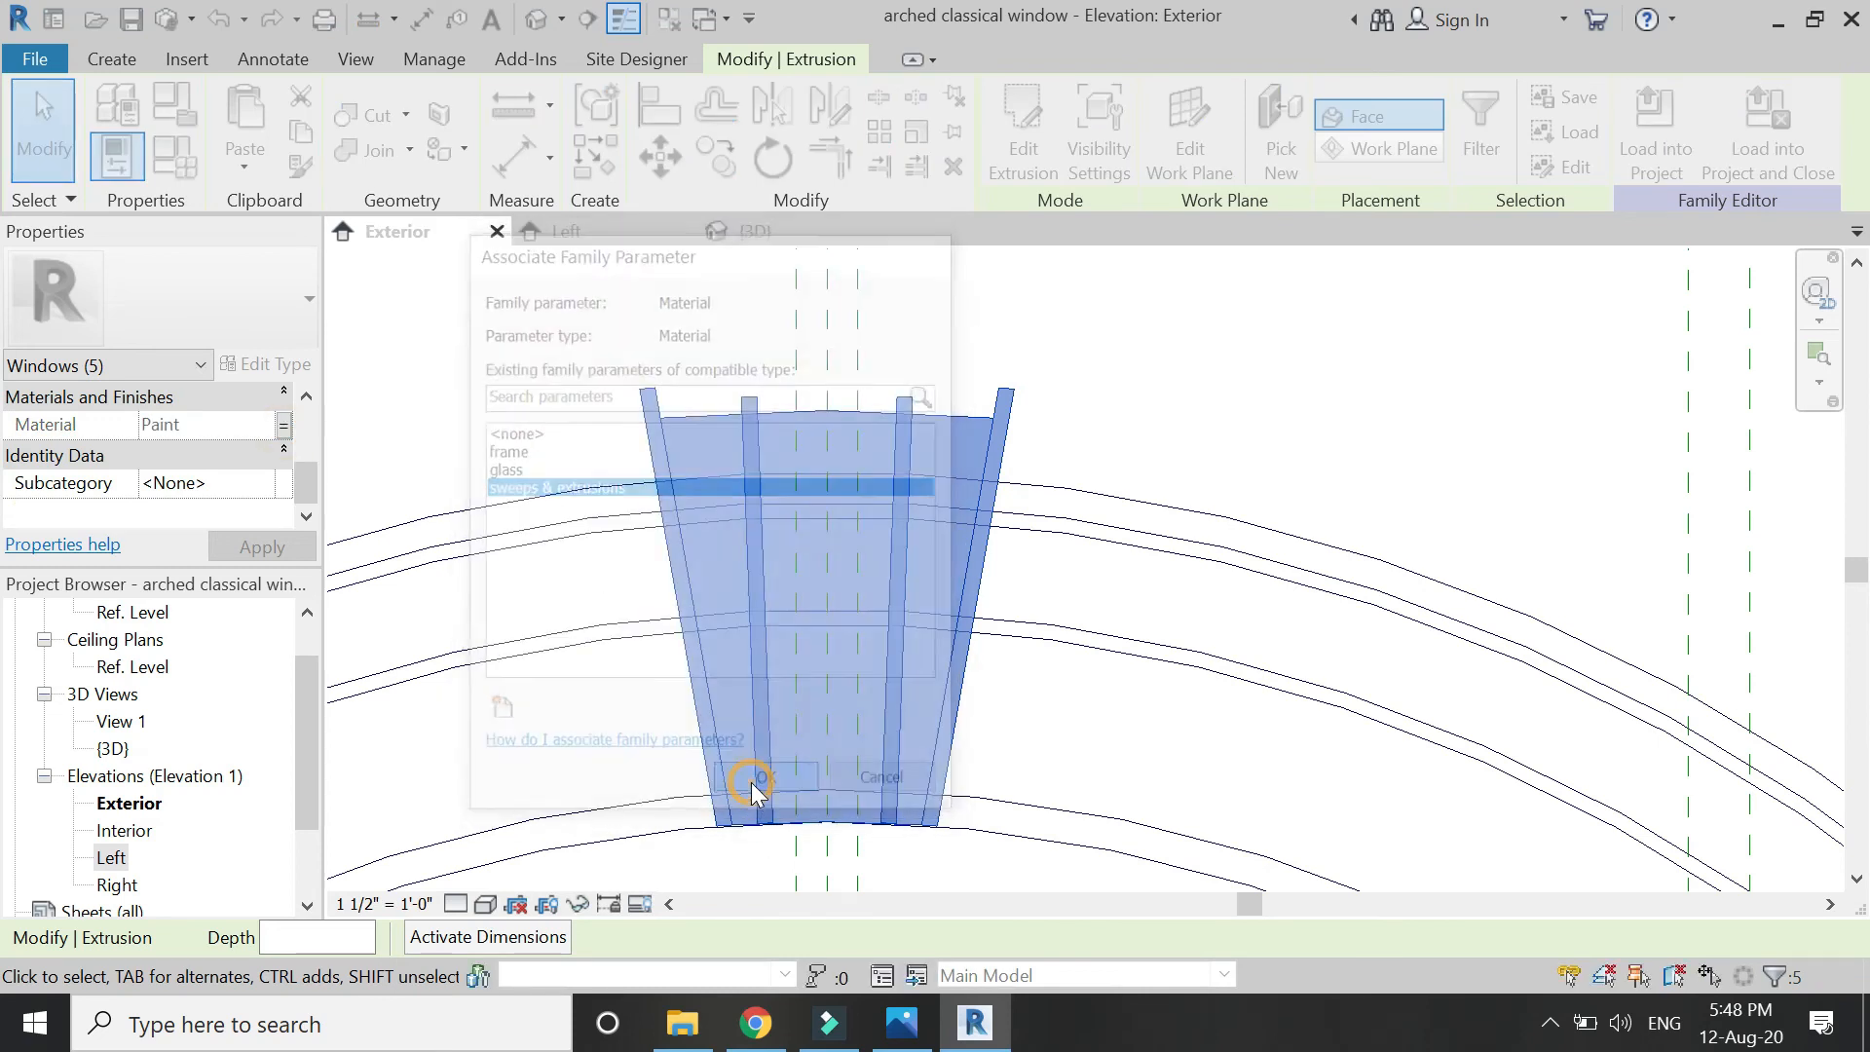
left_click(681, 296)
Pan across the arch in the 3D view, then return to the Exterior elevation.
left_click(758, 231)
scroll(823, 390, "down", 11)
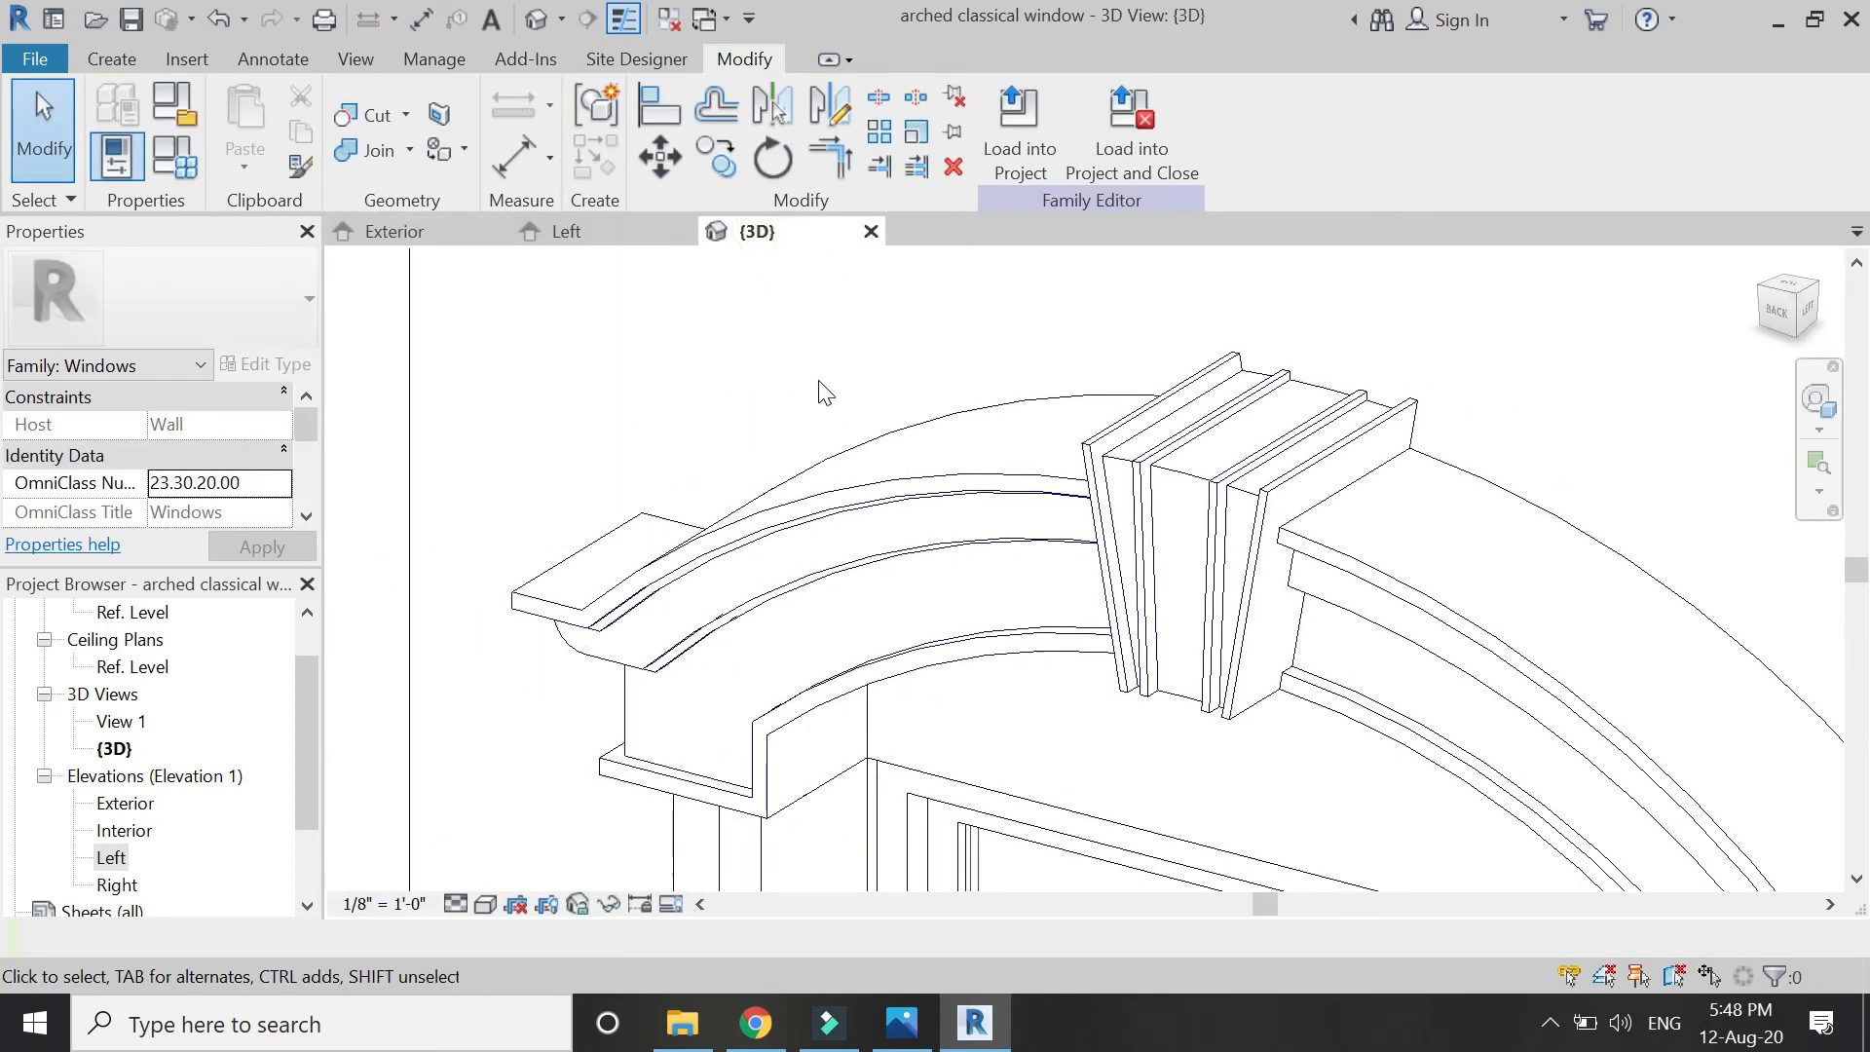
scroll(760, 440, "up", 1)
middle_click_drag(745, 437, 826, 450)
left_click(397, 234)
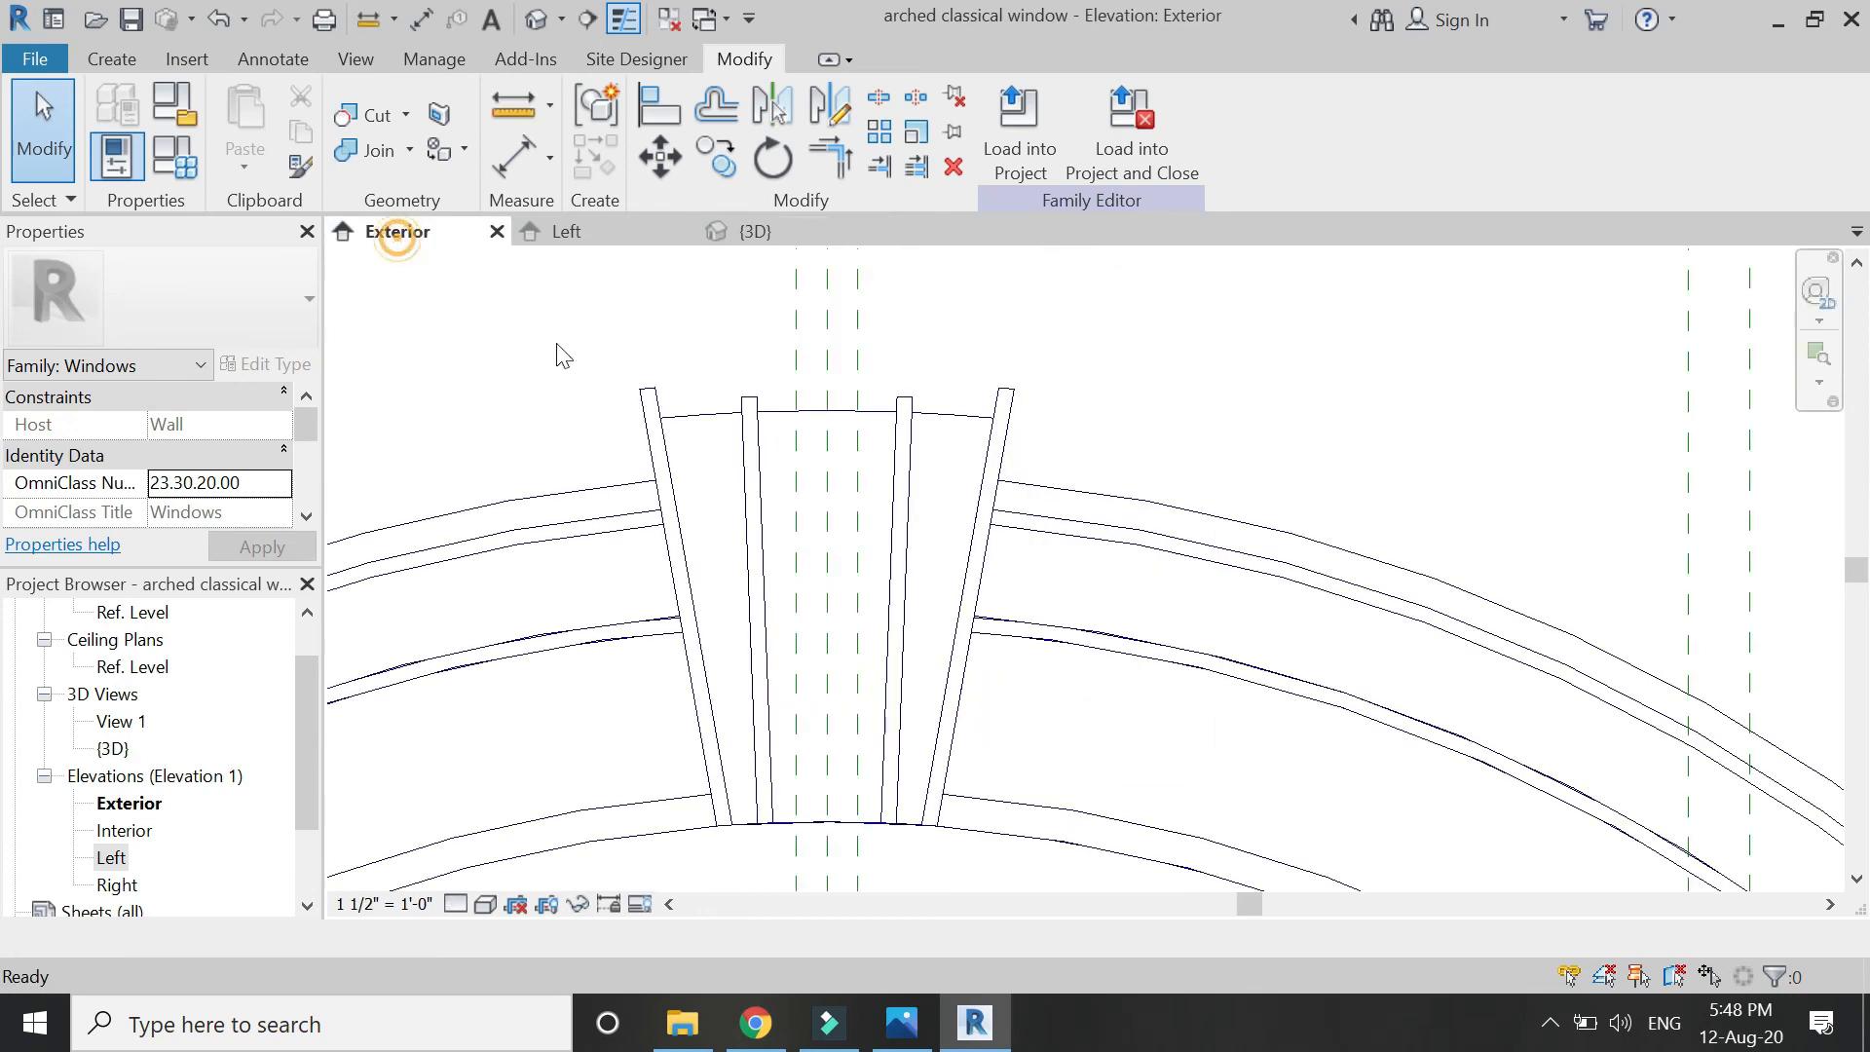
scroll(1161, 468, "down", 6)
scroll(1008, 682, "up", 4)
scroll(1008, 682, "up", 4)
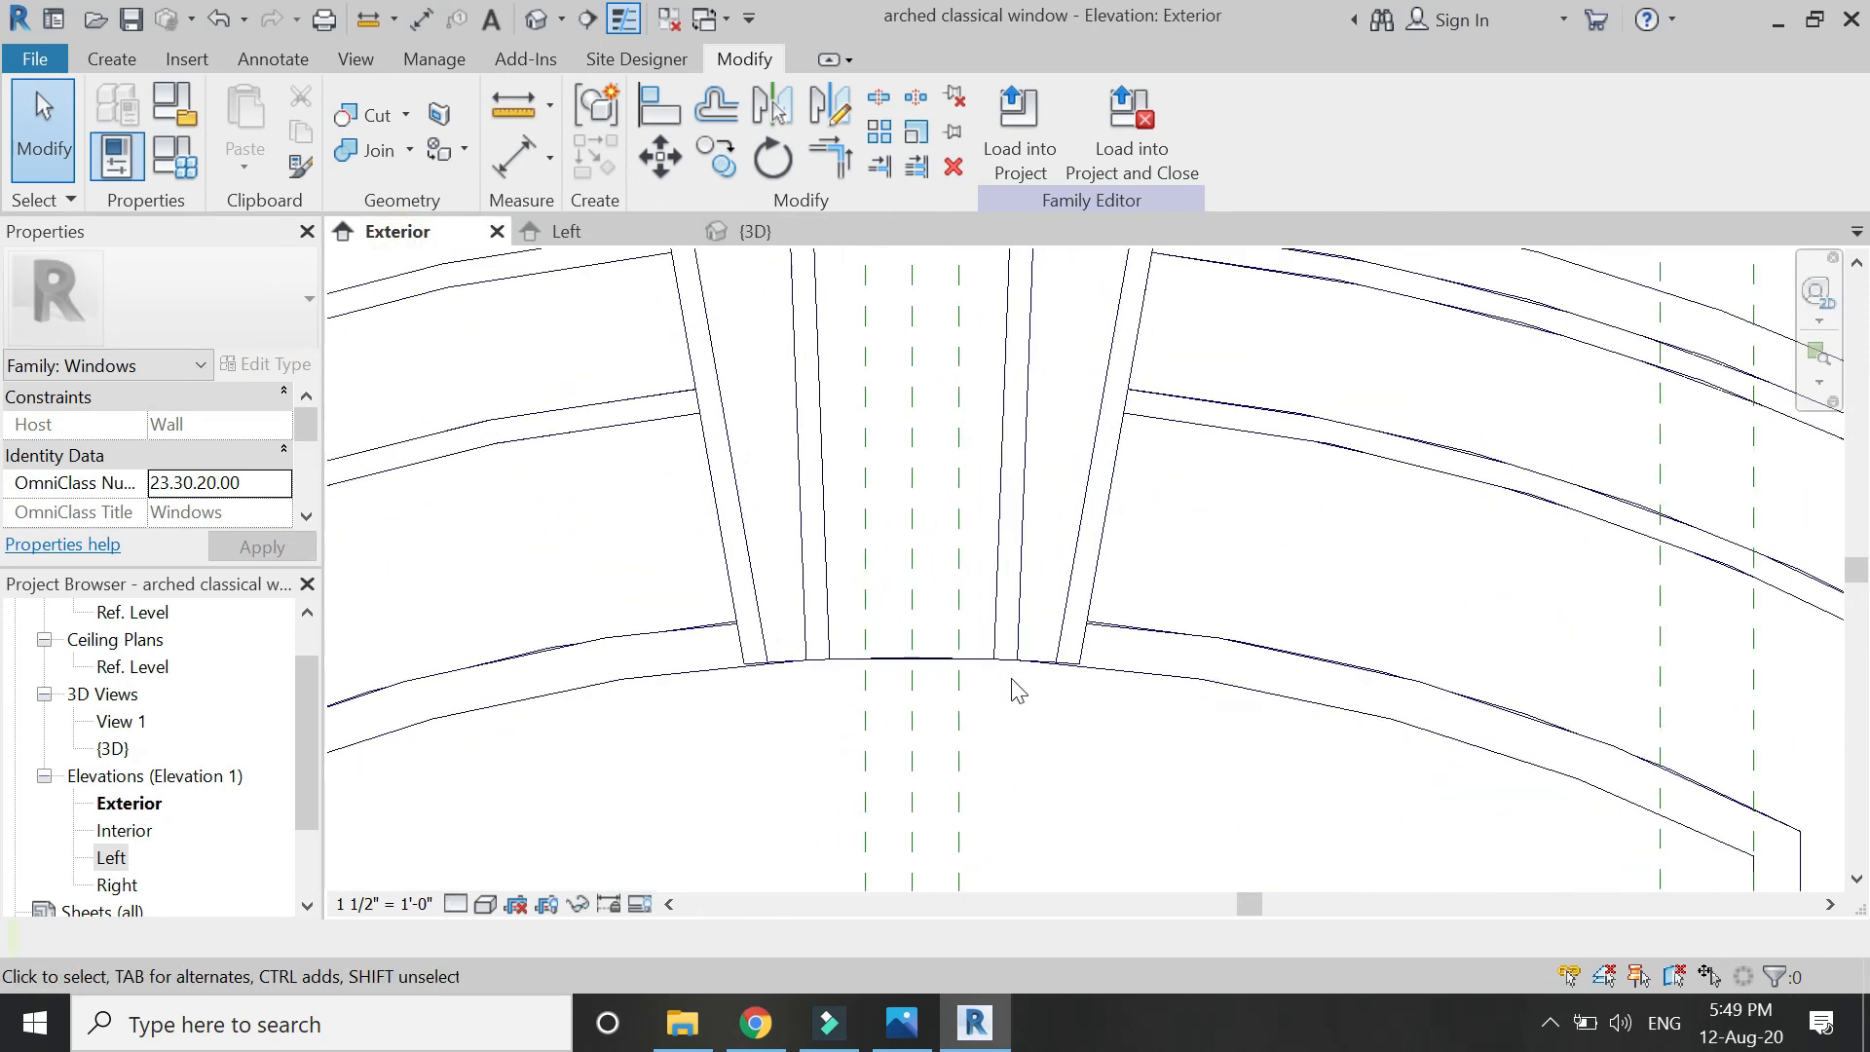
scroll(847, 500, "down", 2)
Align the left keystone layer's bottom sketch line to the lower arch curve and finish the sketch.
left_click(735, 598)
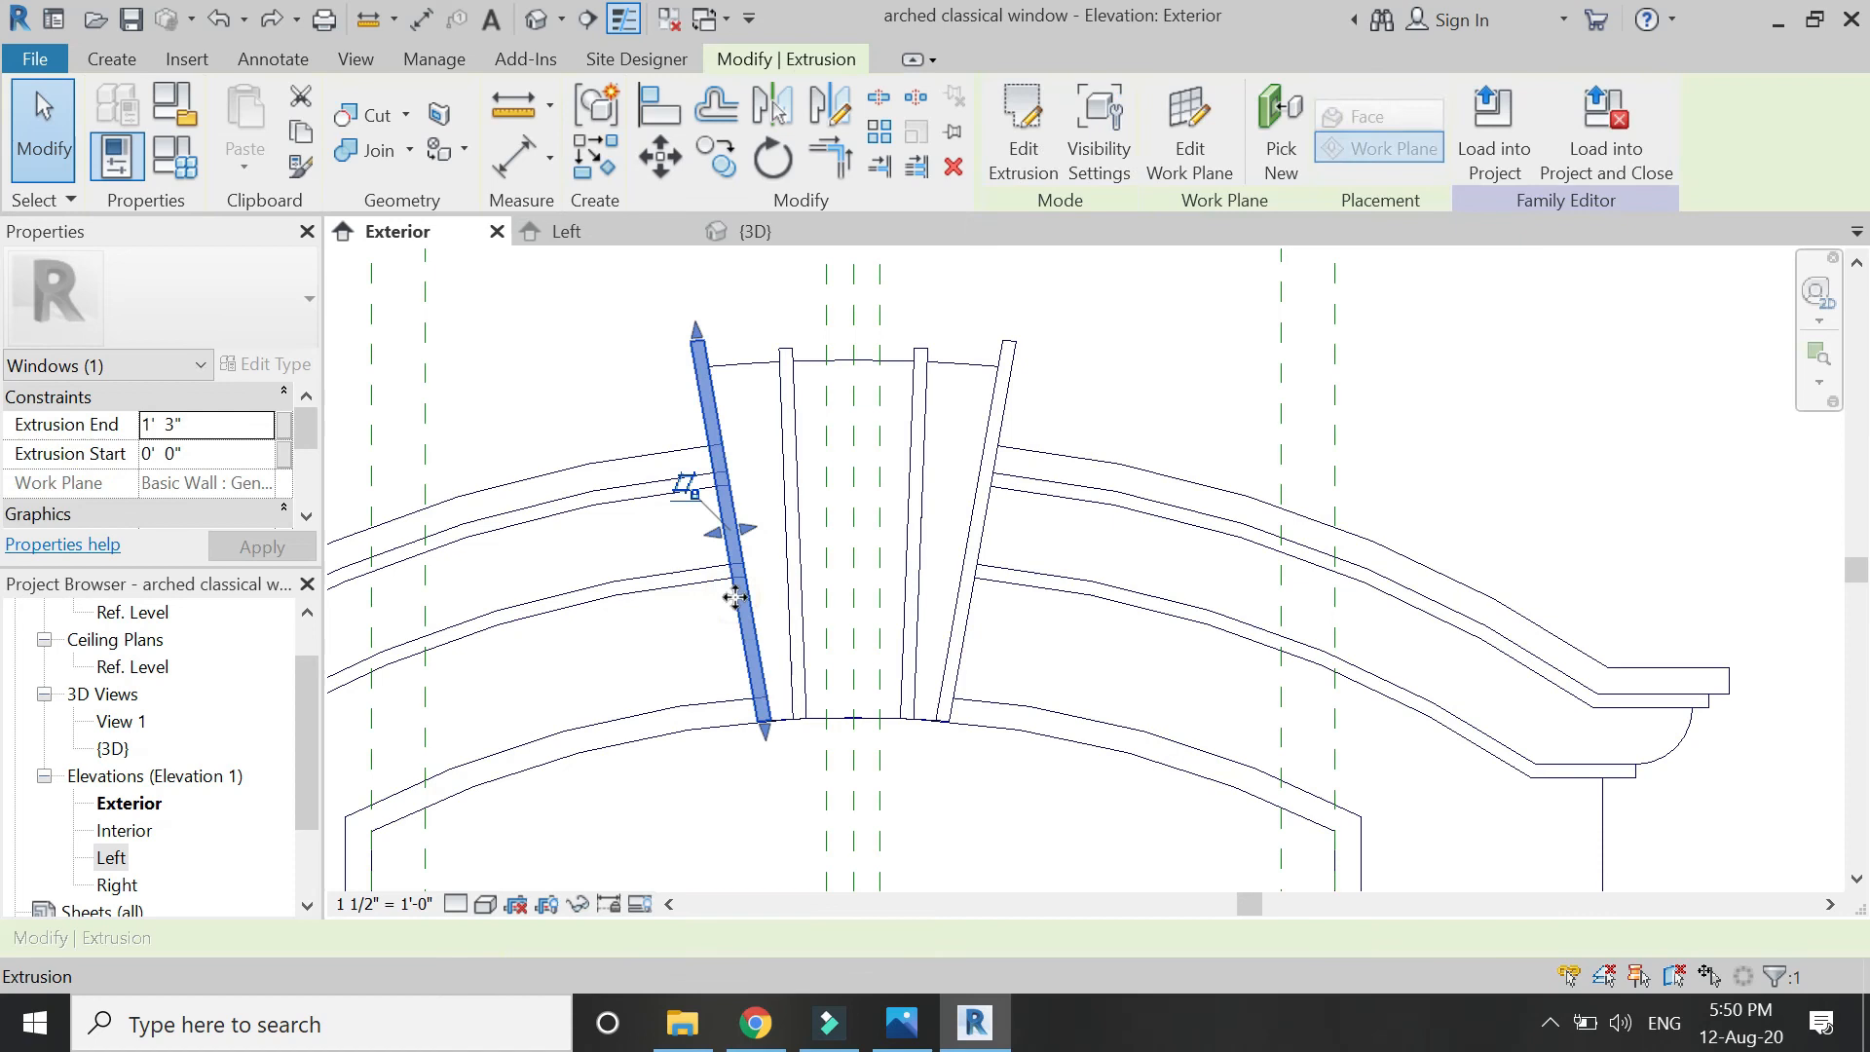
double_click(735, 598)
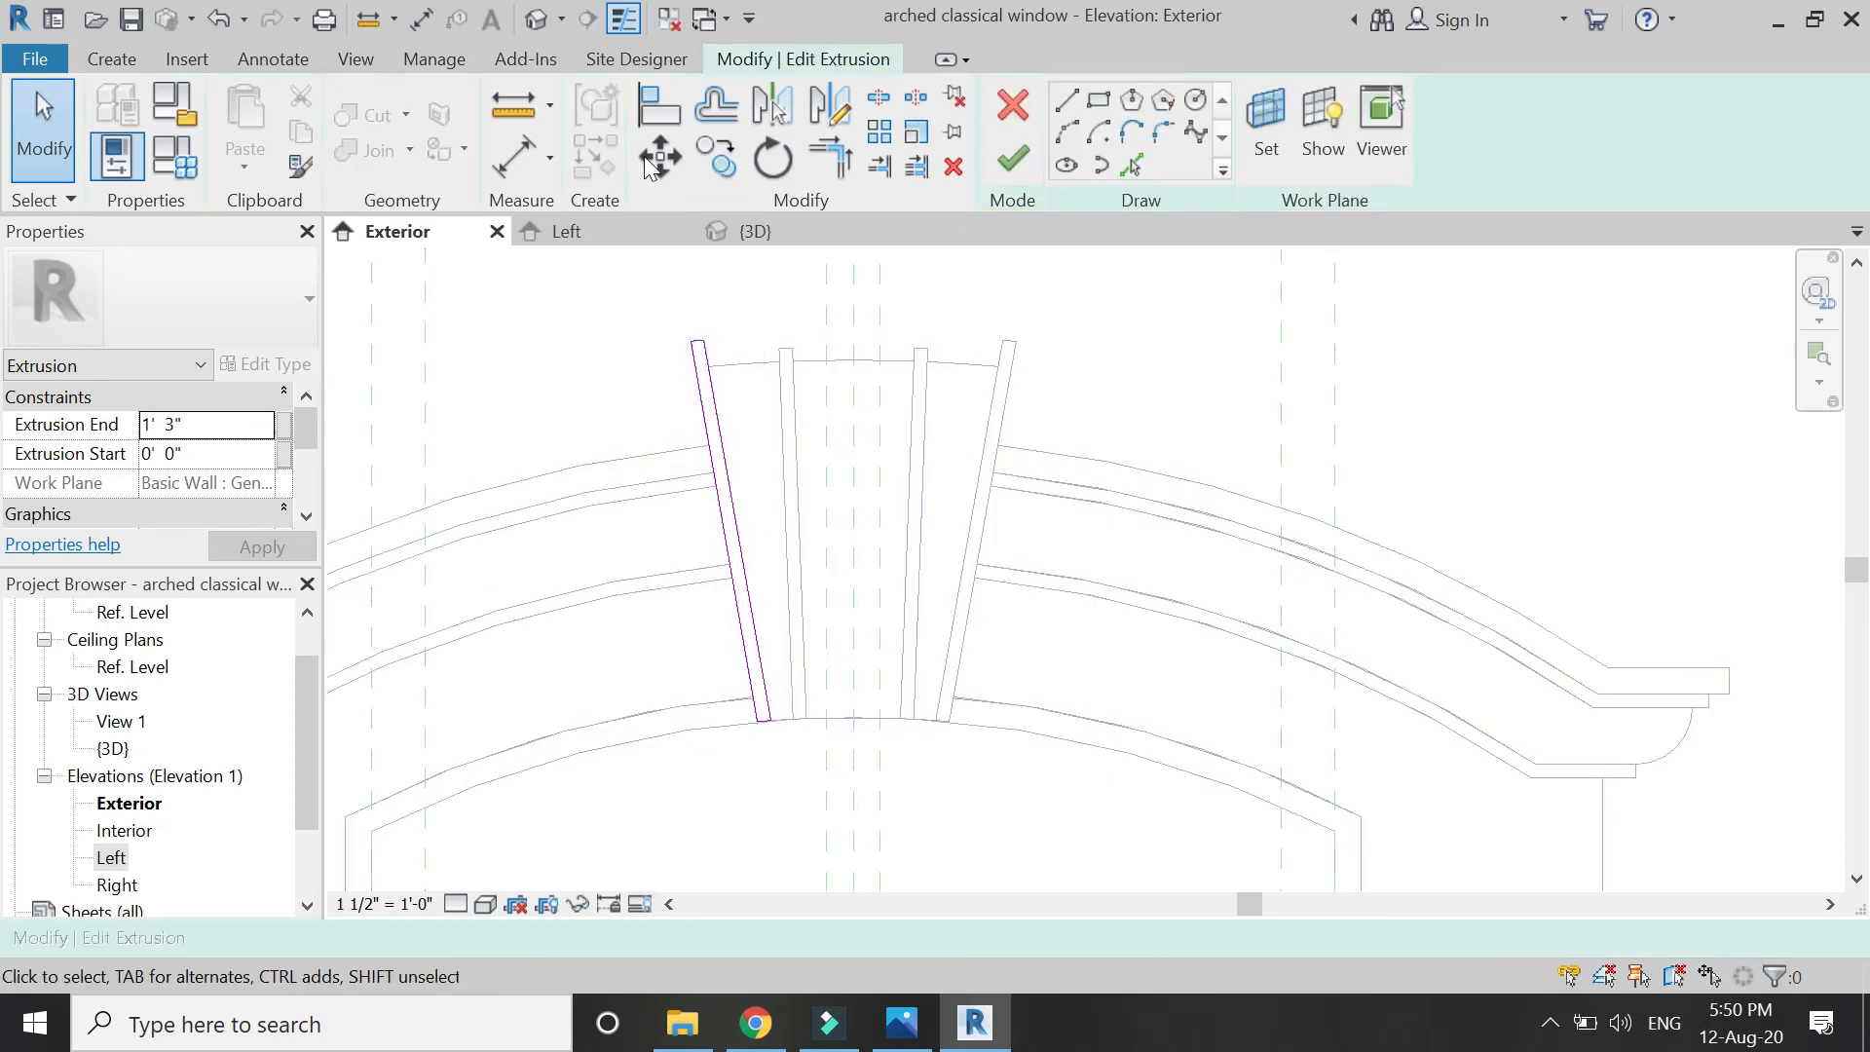
scroll(759, 738, "up", 4)
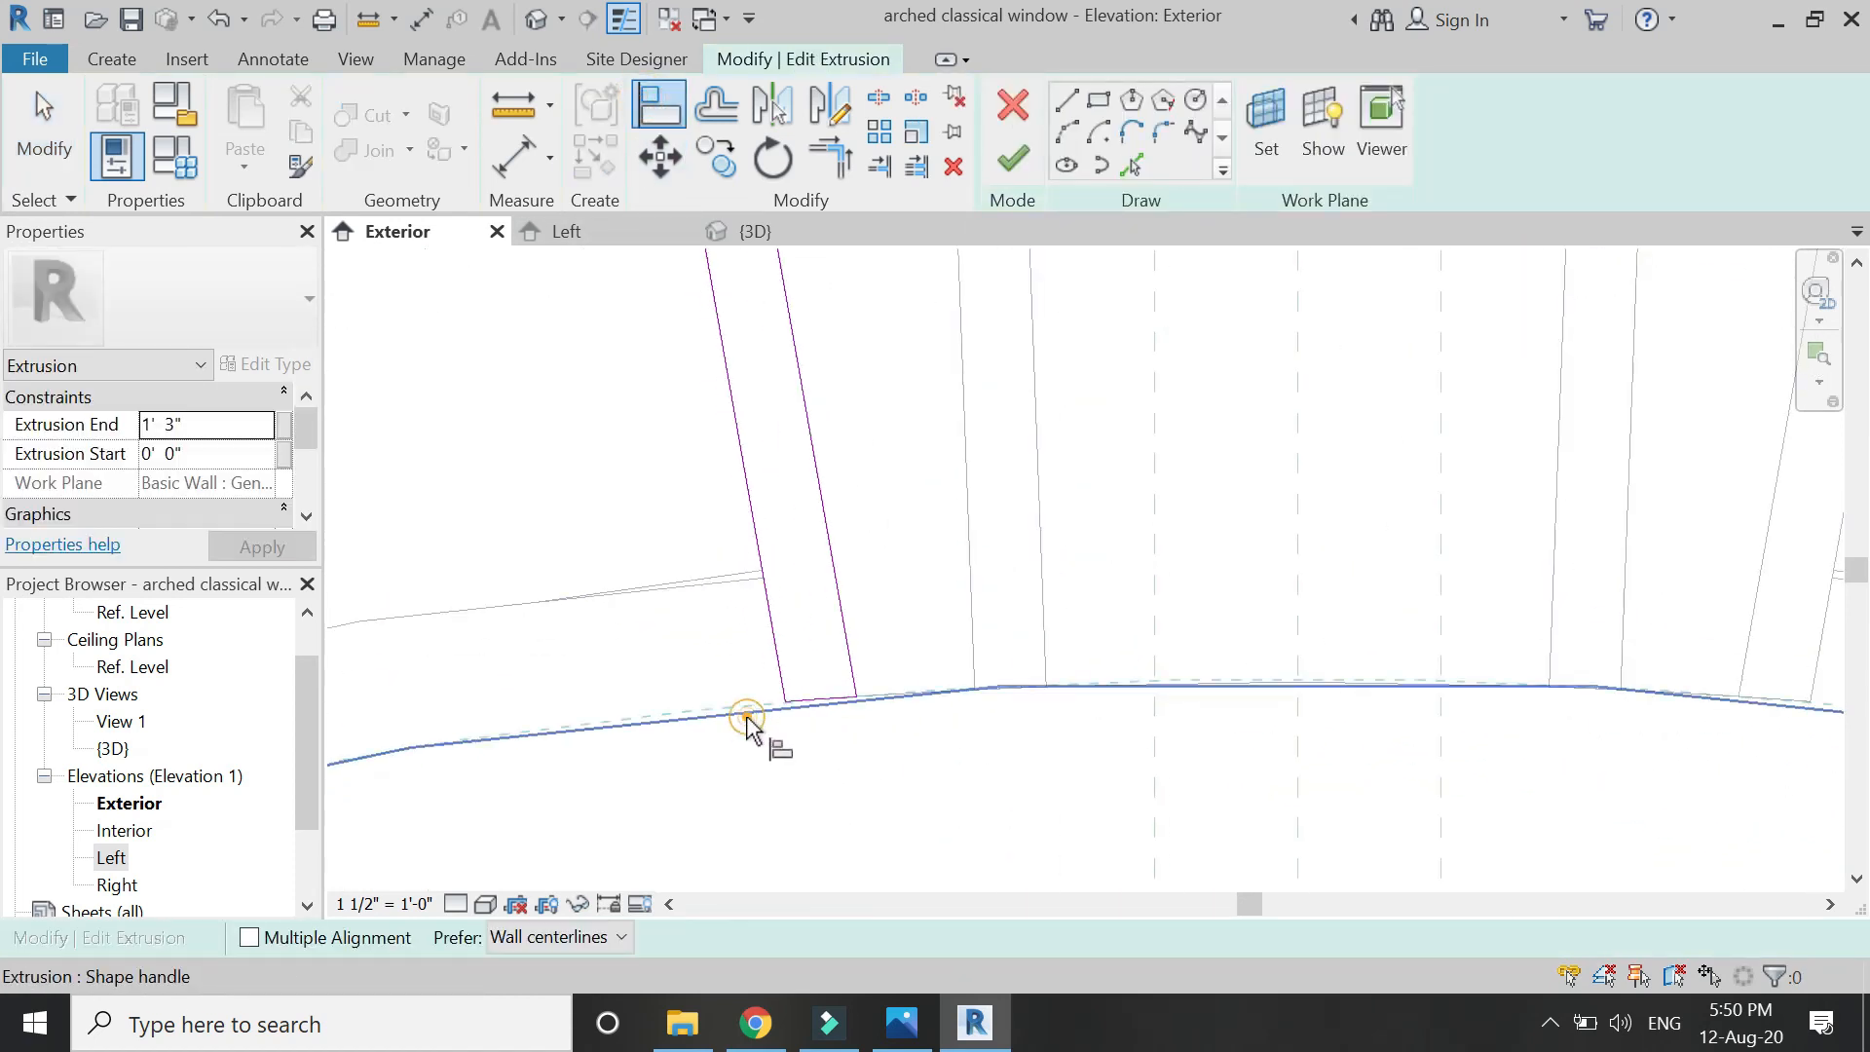
left_click(787, 701)
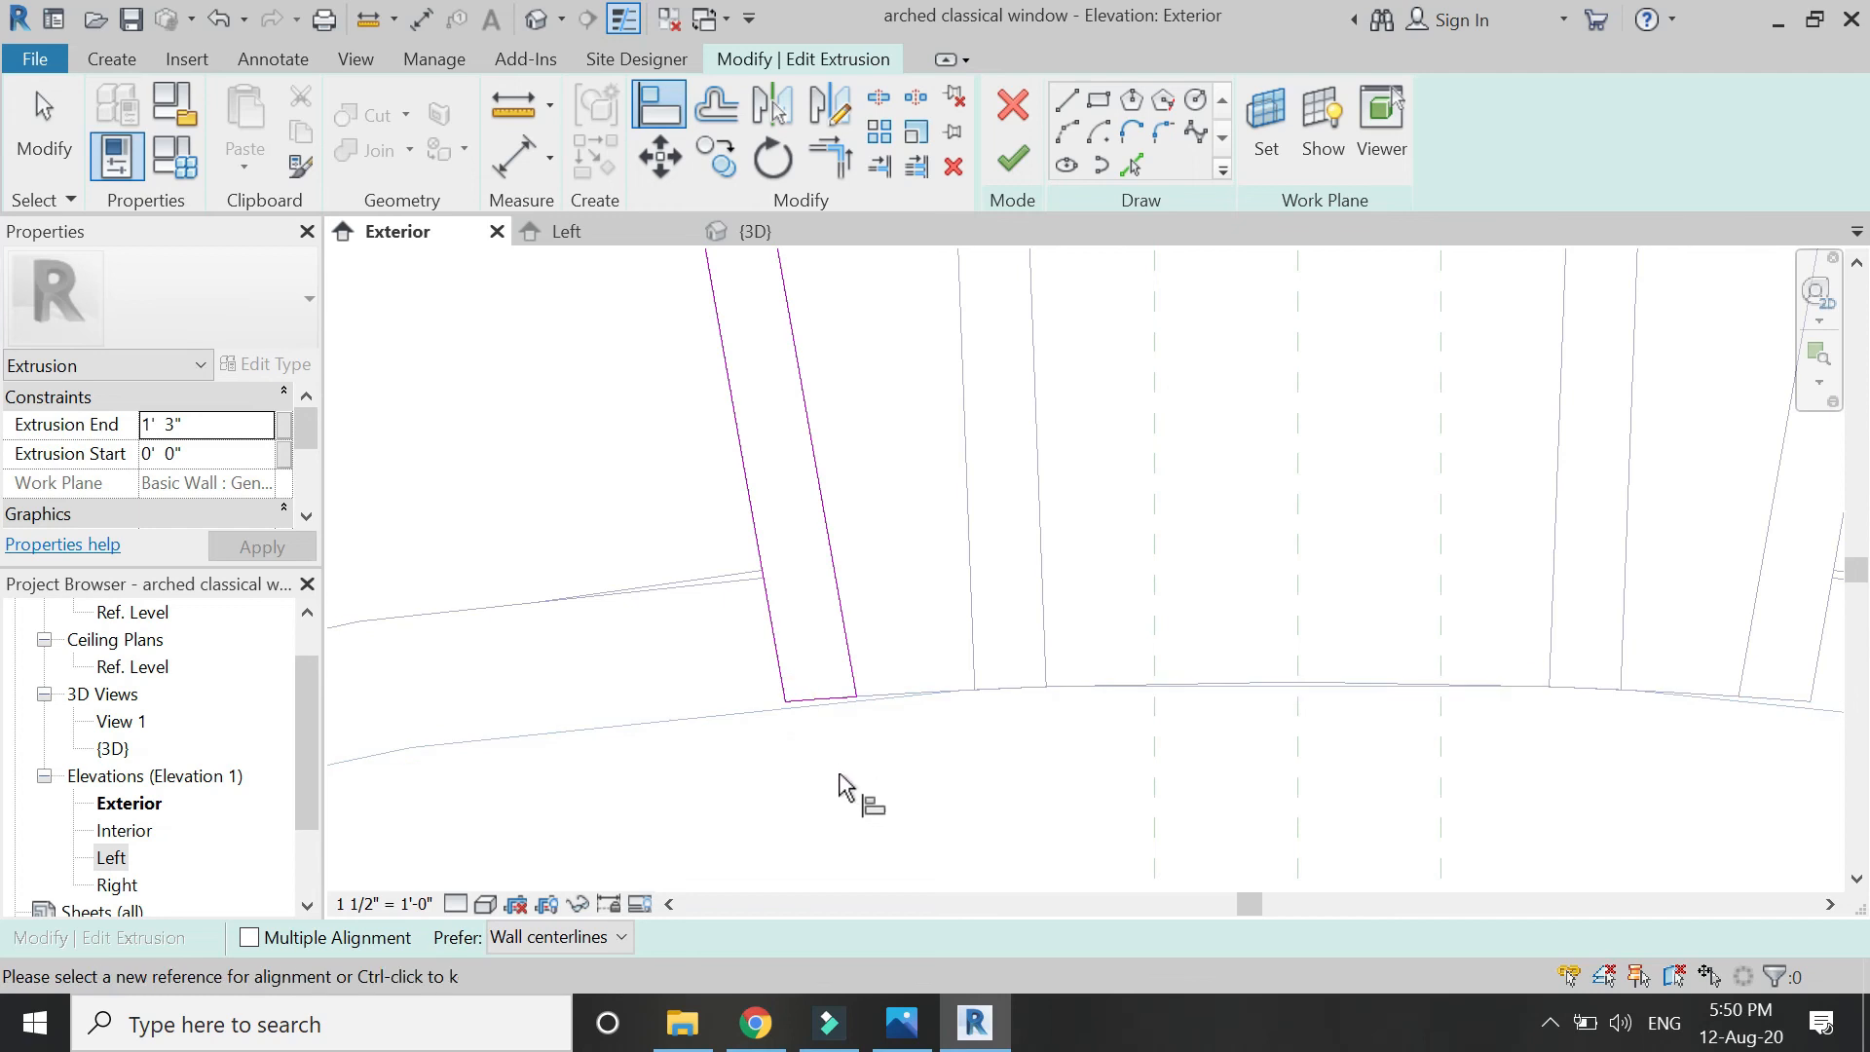
left_click(811, 704)
scroll(895, 667, "down", 2)
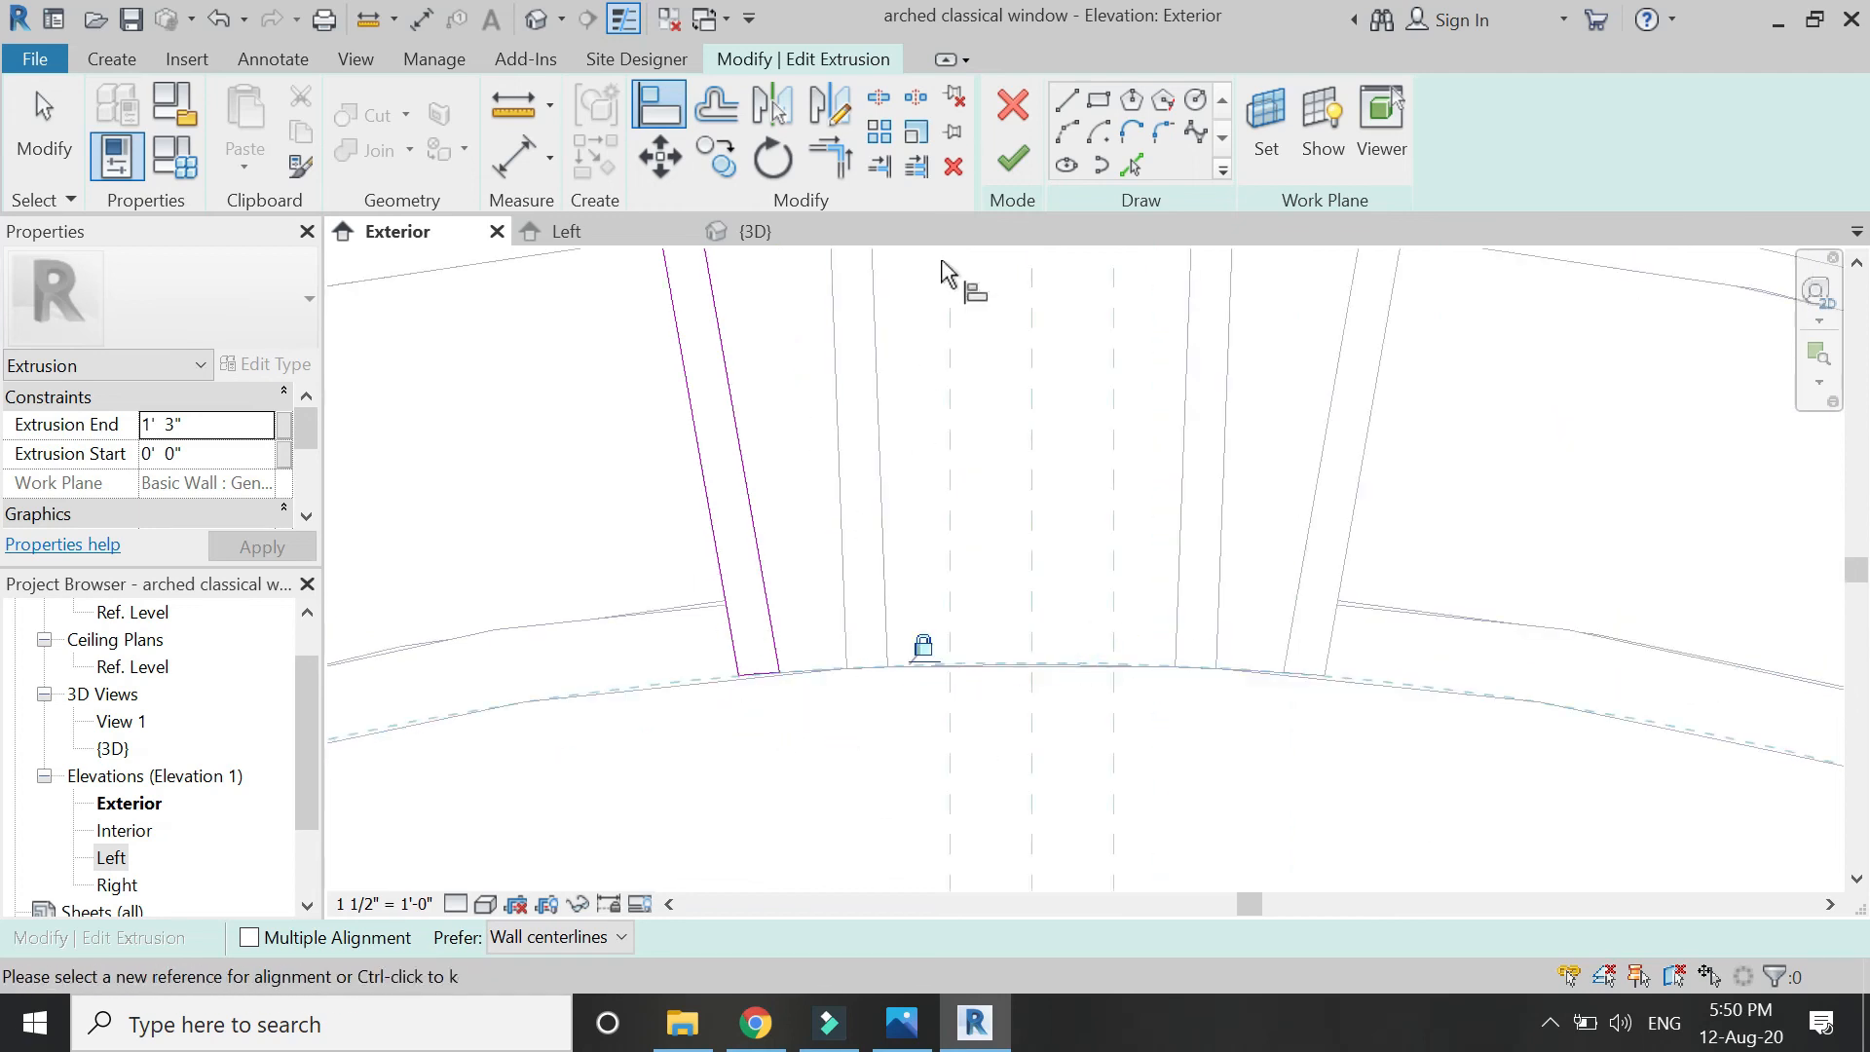
left_click(1013, 158)
Open the right keystone layer's sketch and begin aligning its bottom to the lower arch curve.
left_click(1341, 560)
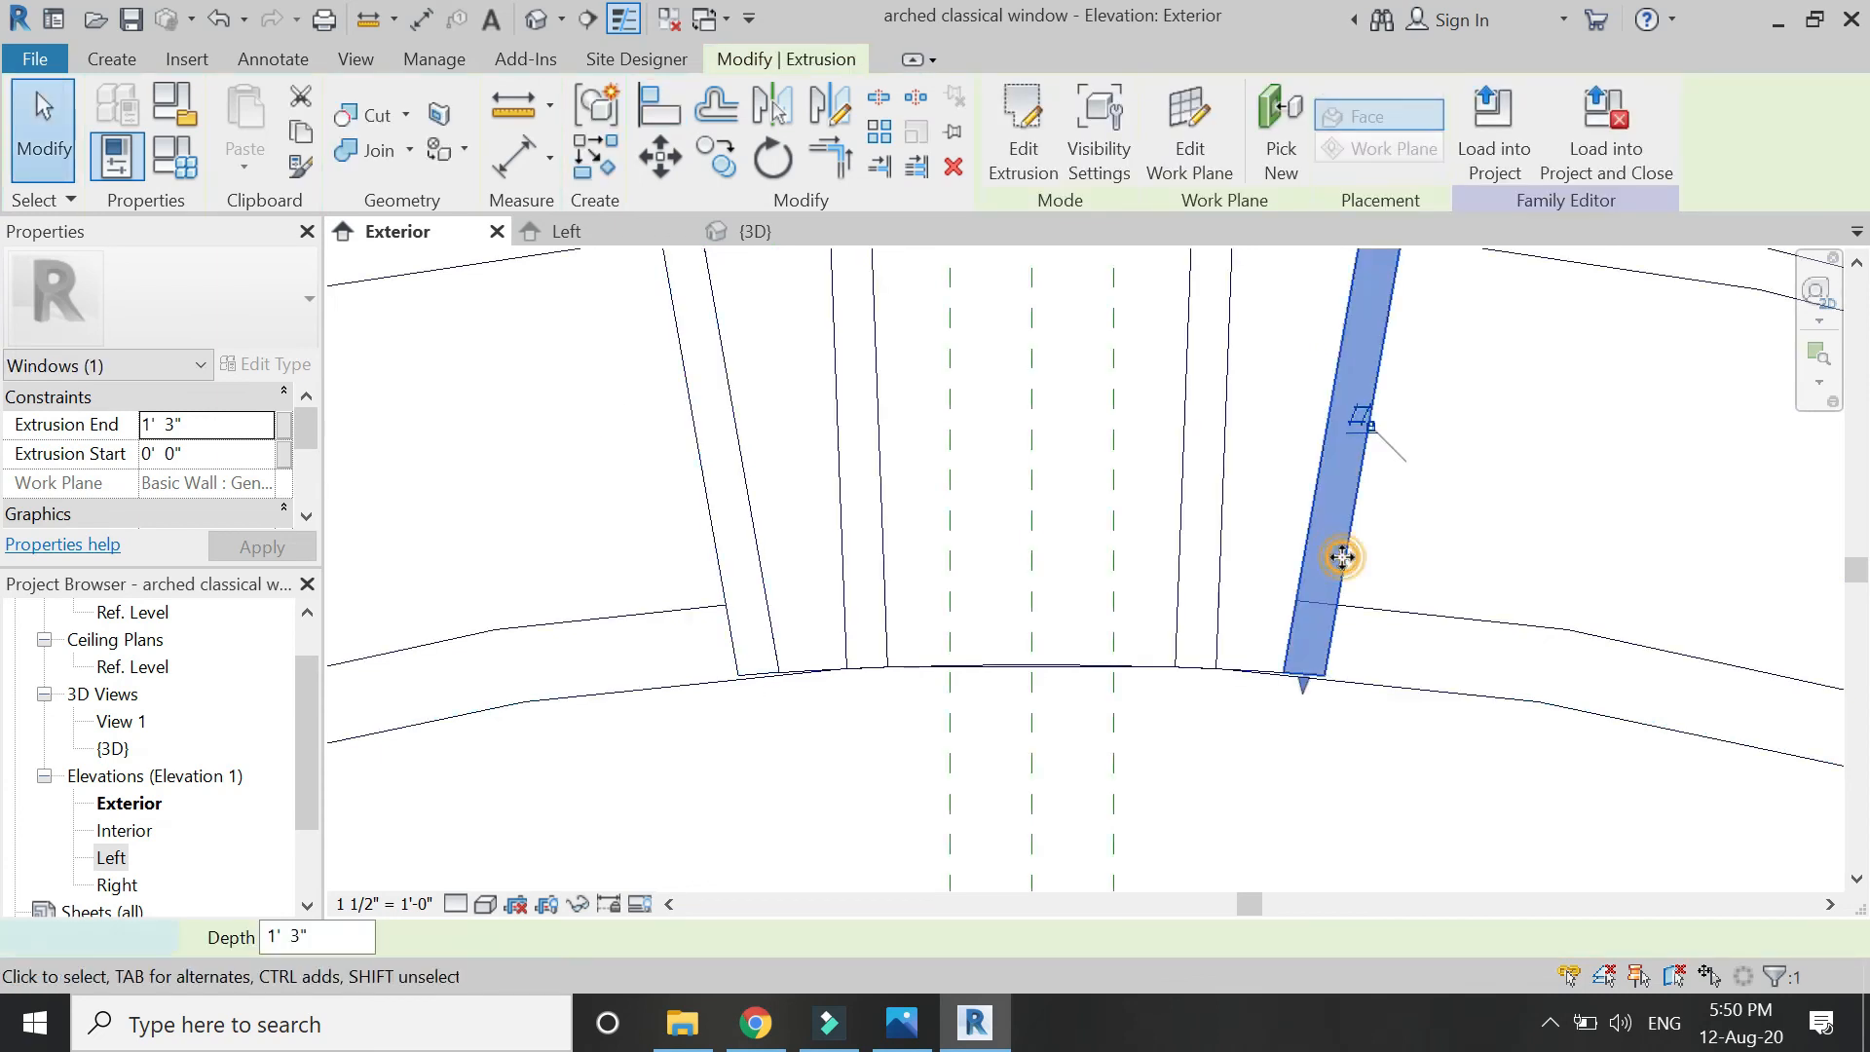
double_click(1341, 556)
left_click(658, 108)
left_click(1422, 698)
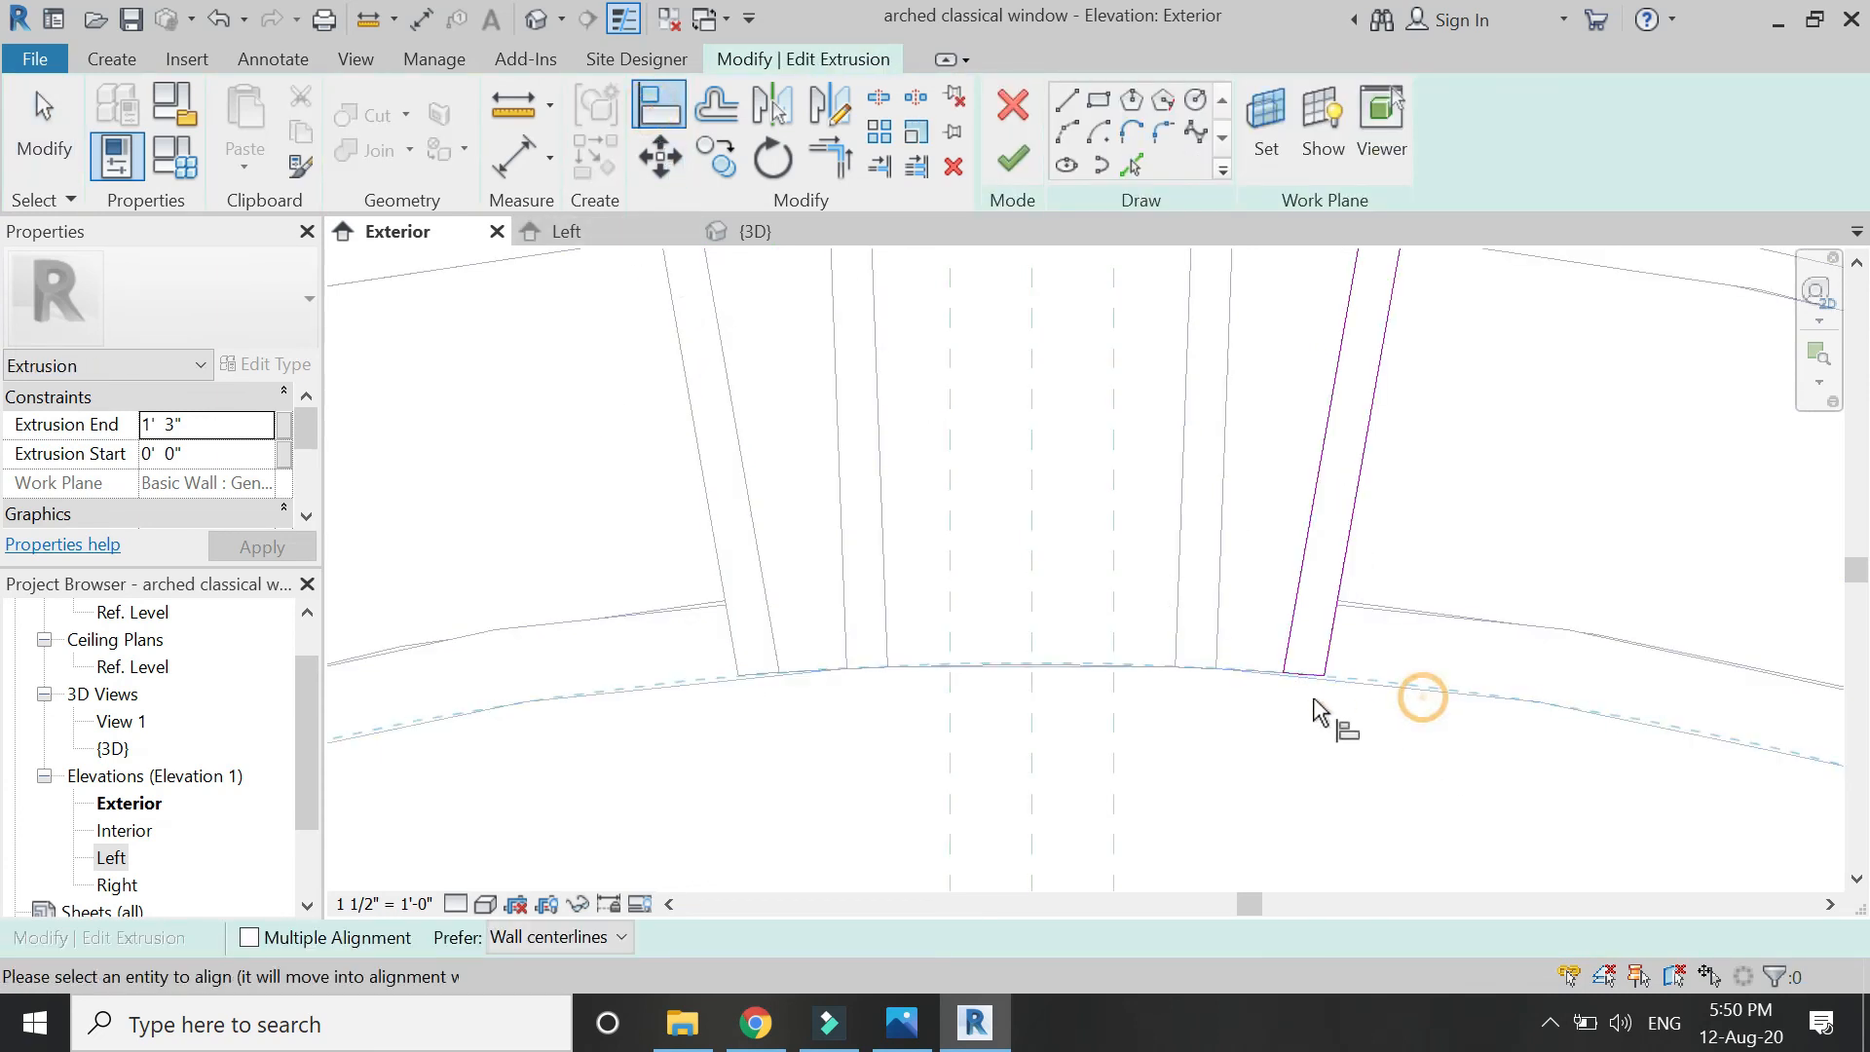
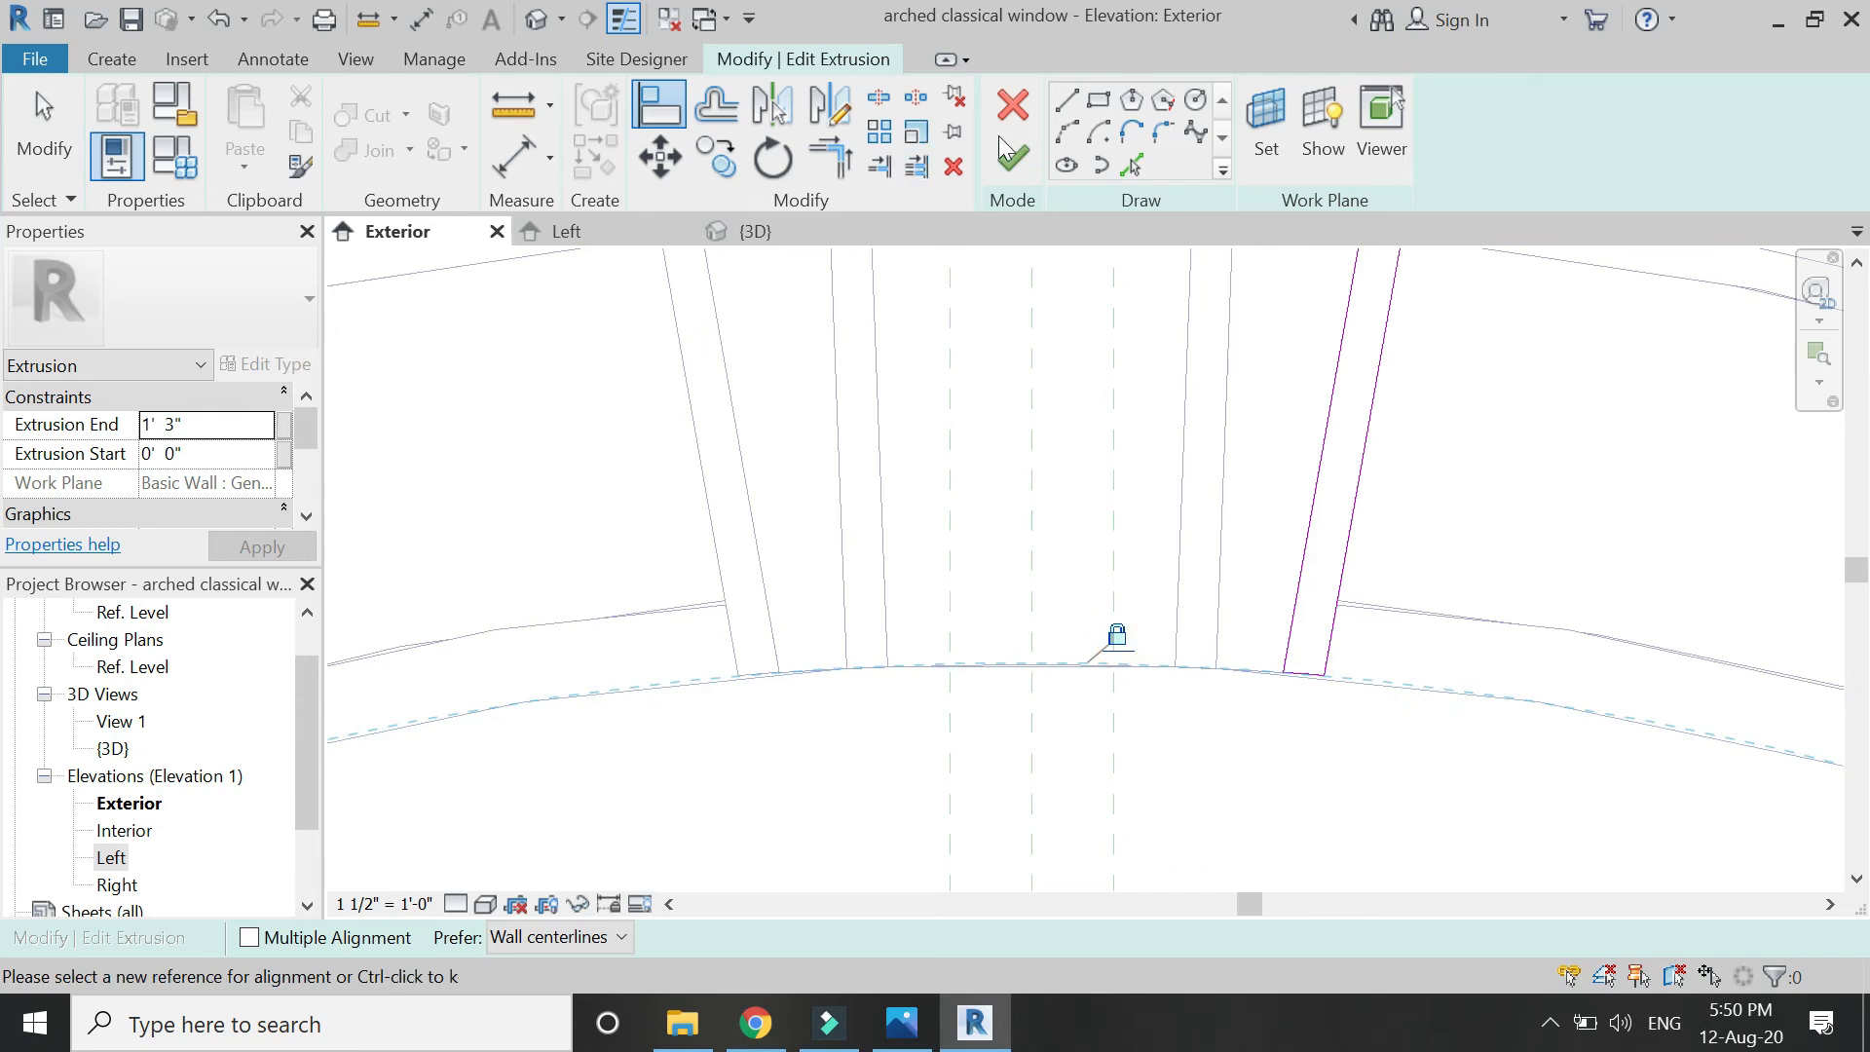
Align the middle keystone extrusion's sketch to the lower arch curve and finish it.
double_click(1213, 620)
key("d")
key("i")
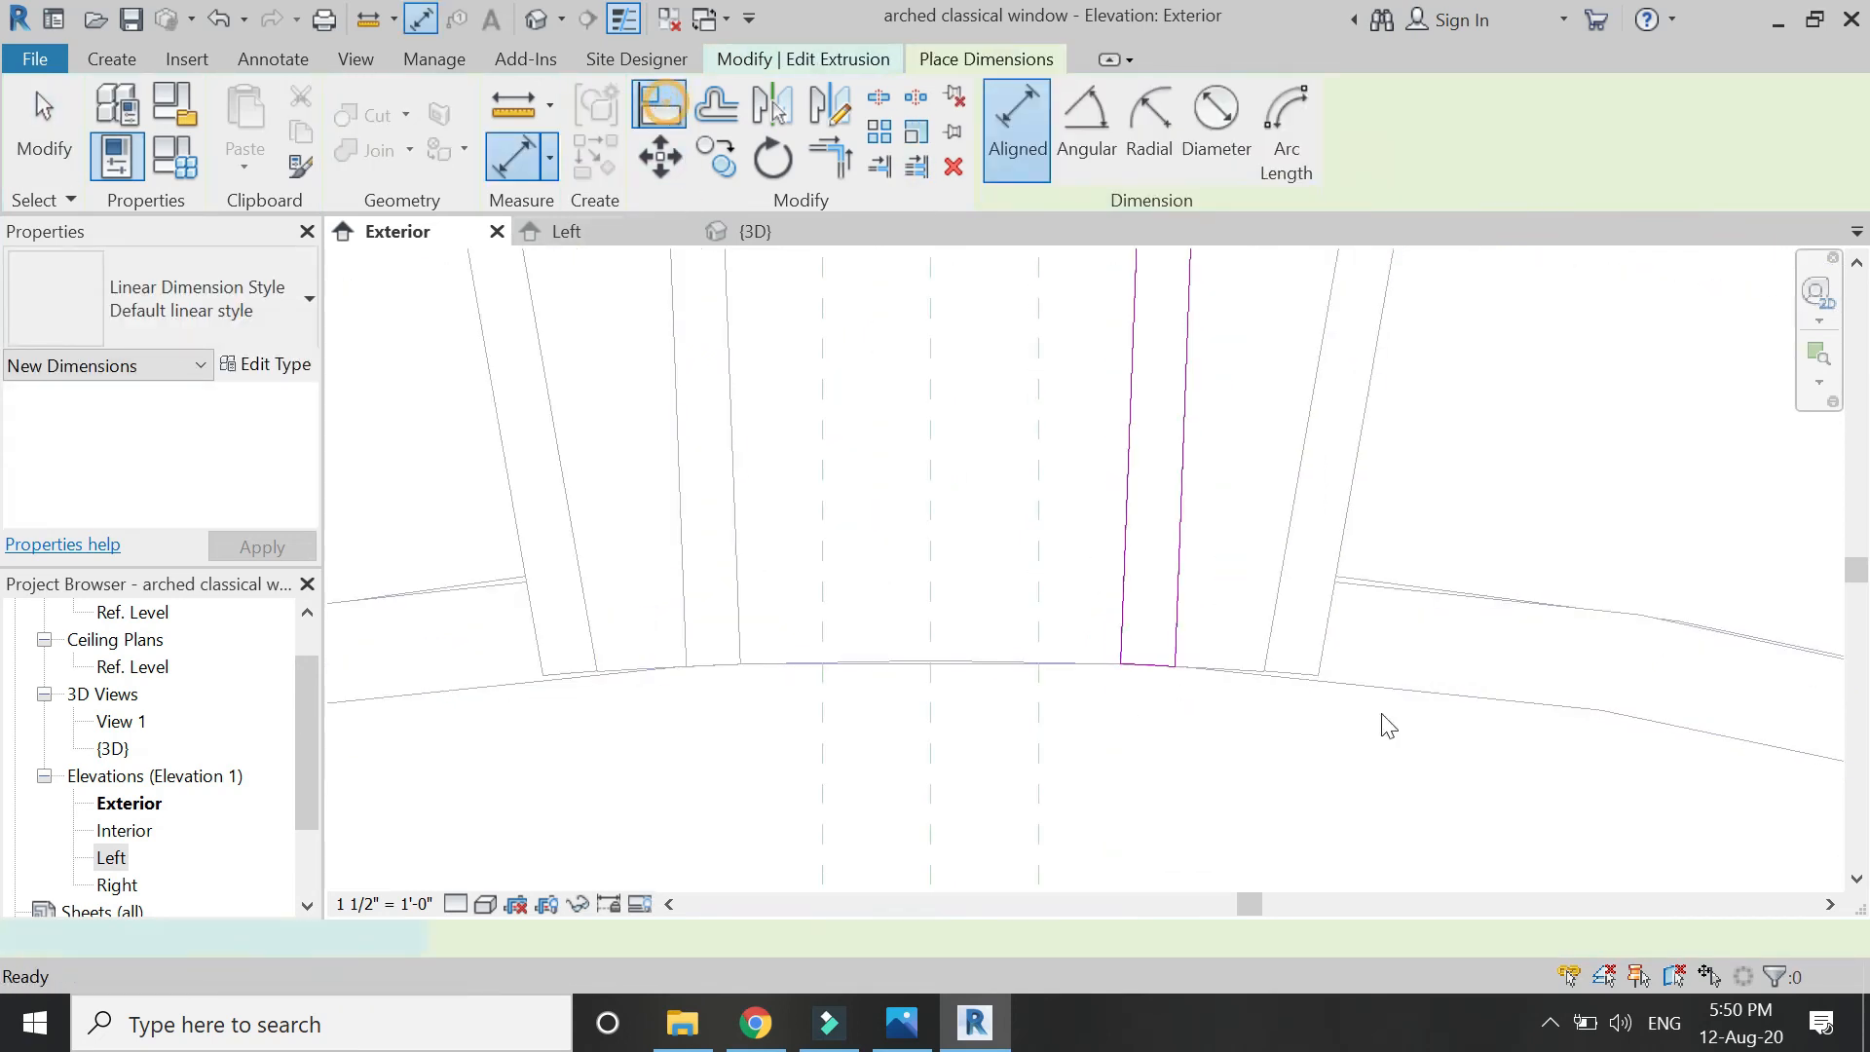
key("a")
key("l")
left_click(1412, 697)
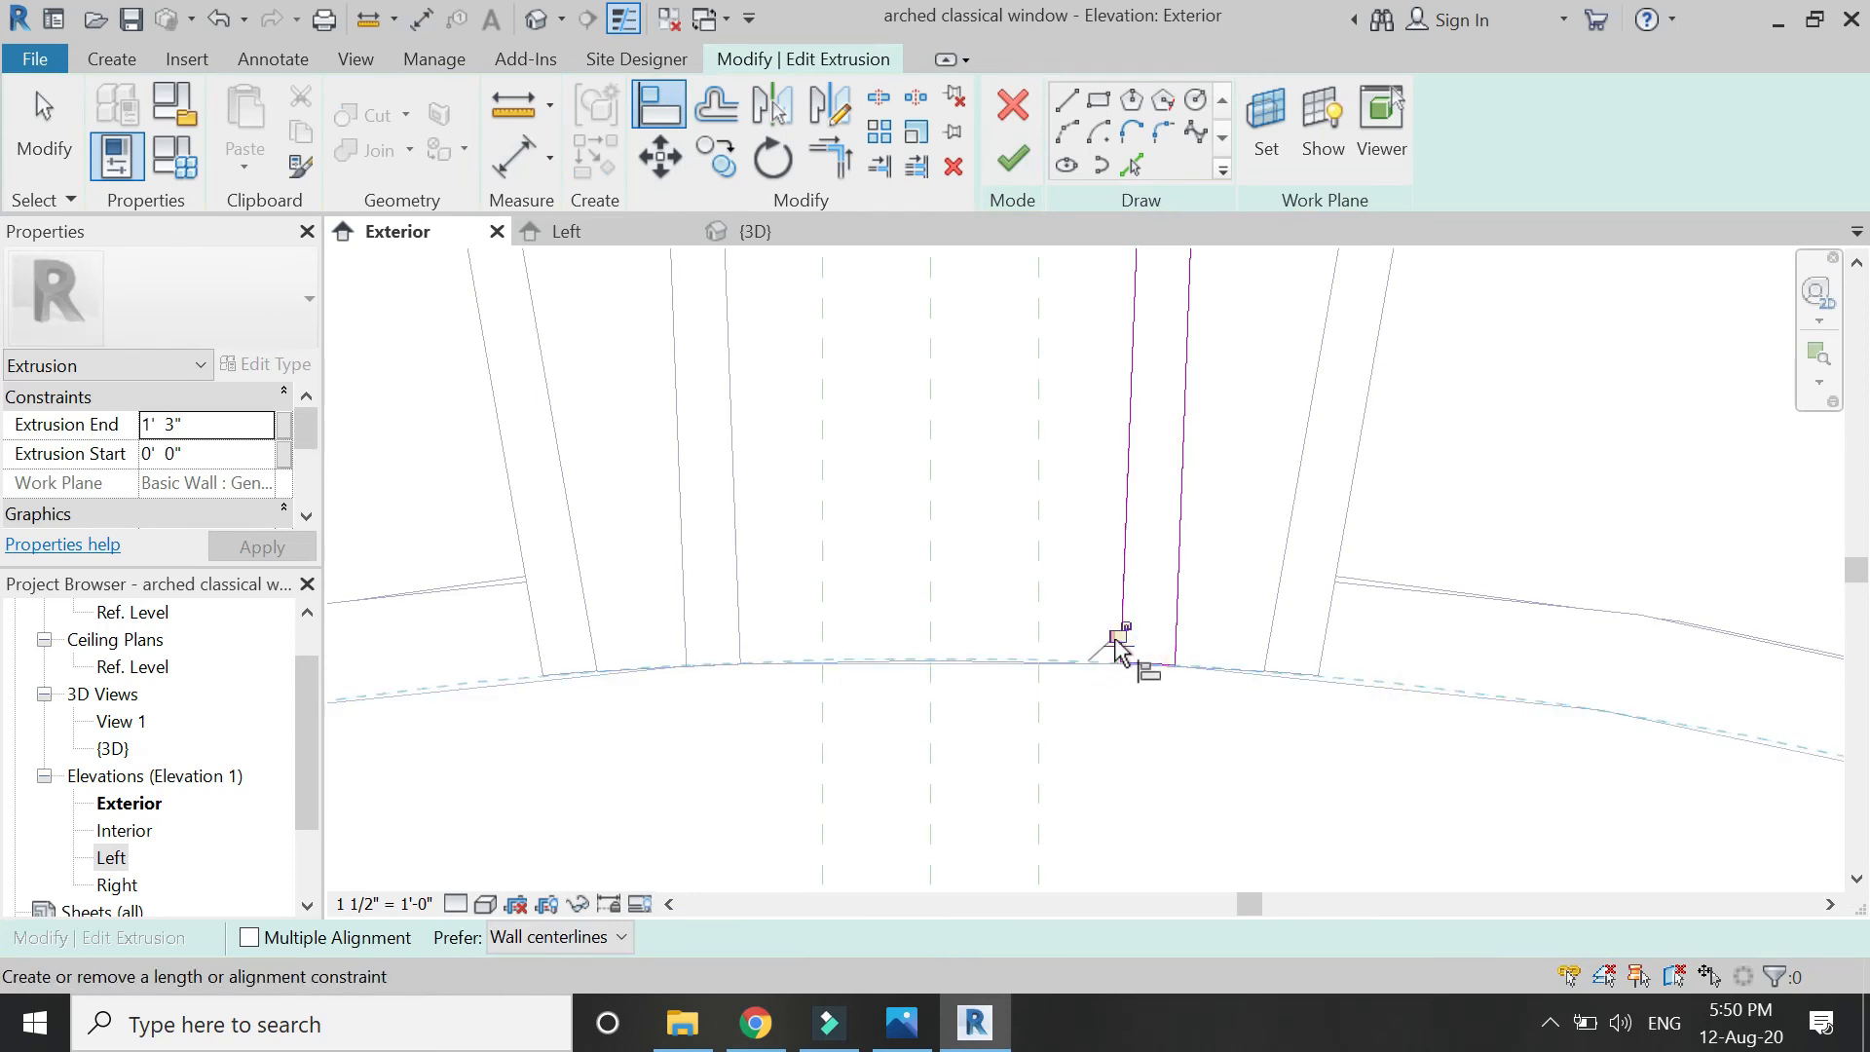
scroll(1266, 784, "down", 2)
left_click(1013, 159)
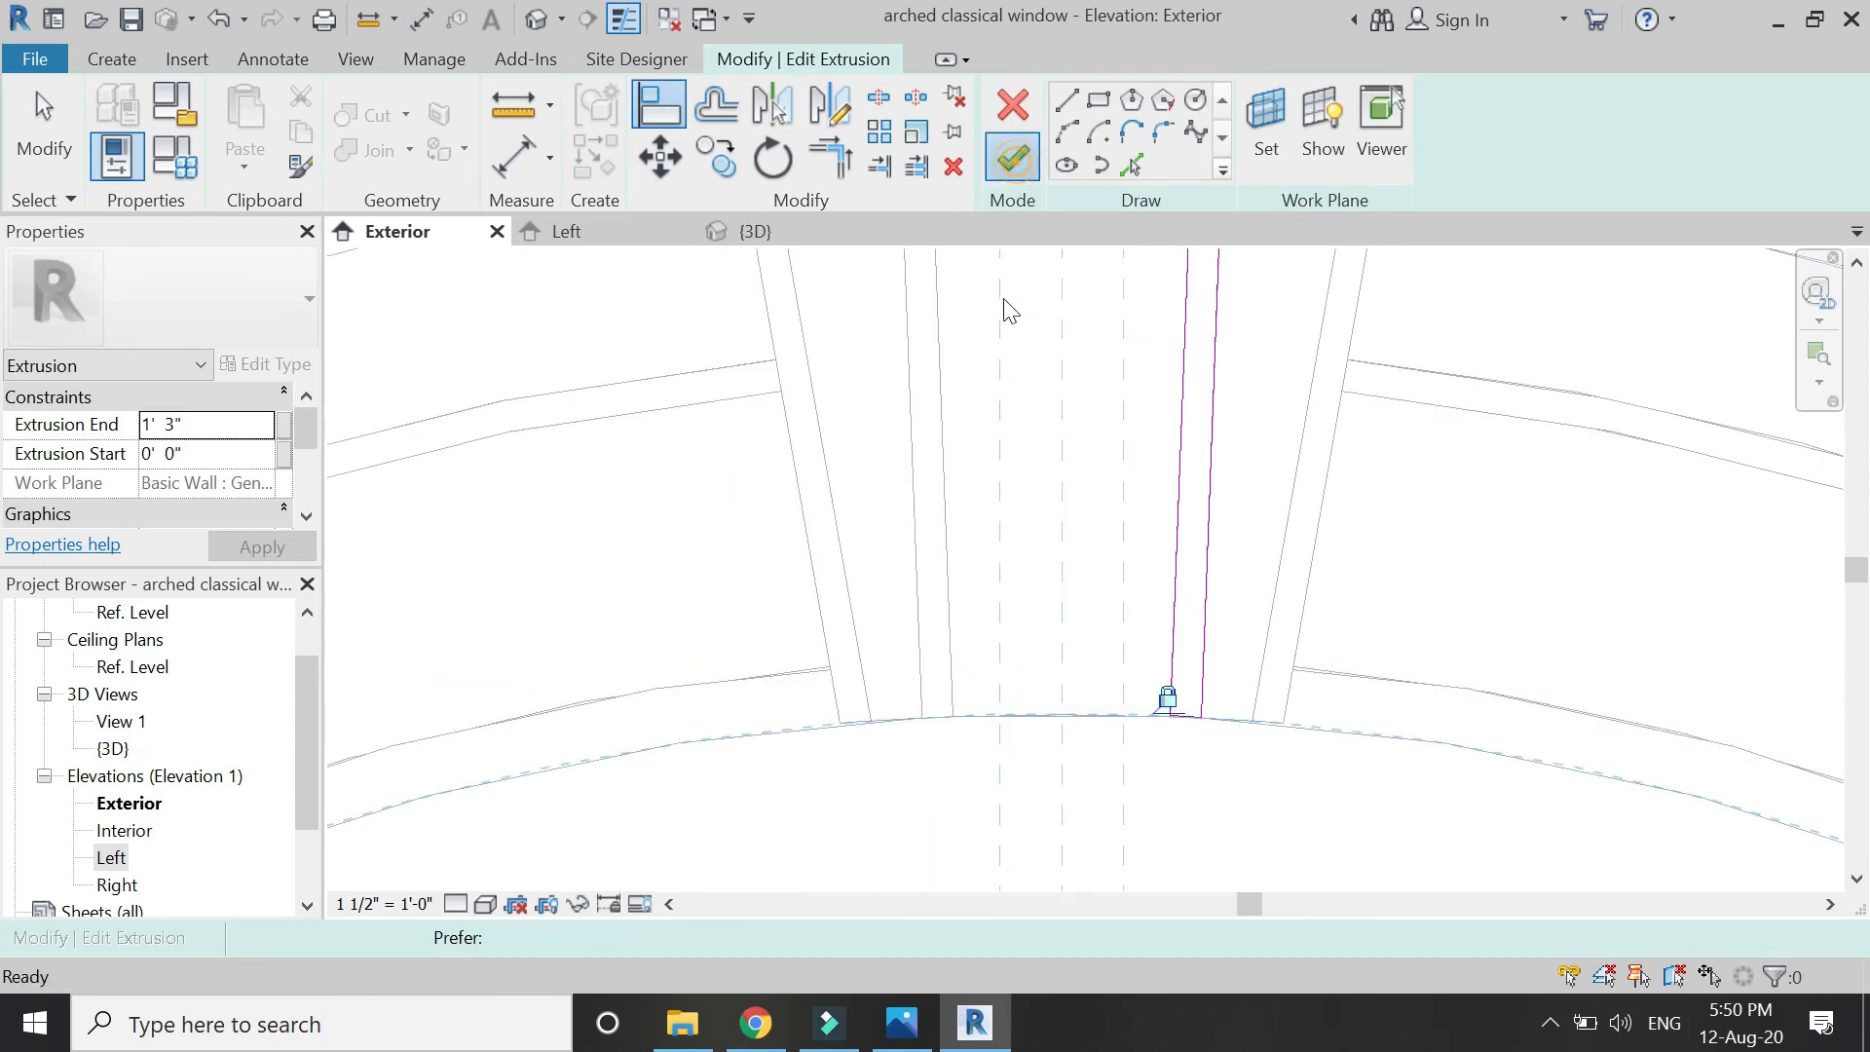
scroll(974, 669, "up", 2)
Align the left keystone extrusion's bottom edge to the arch curve and finish its sketch.
left_click(948, 648)
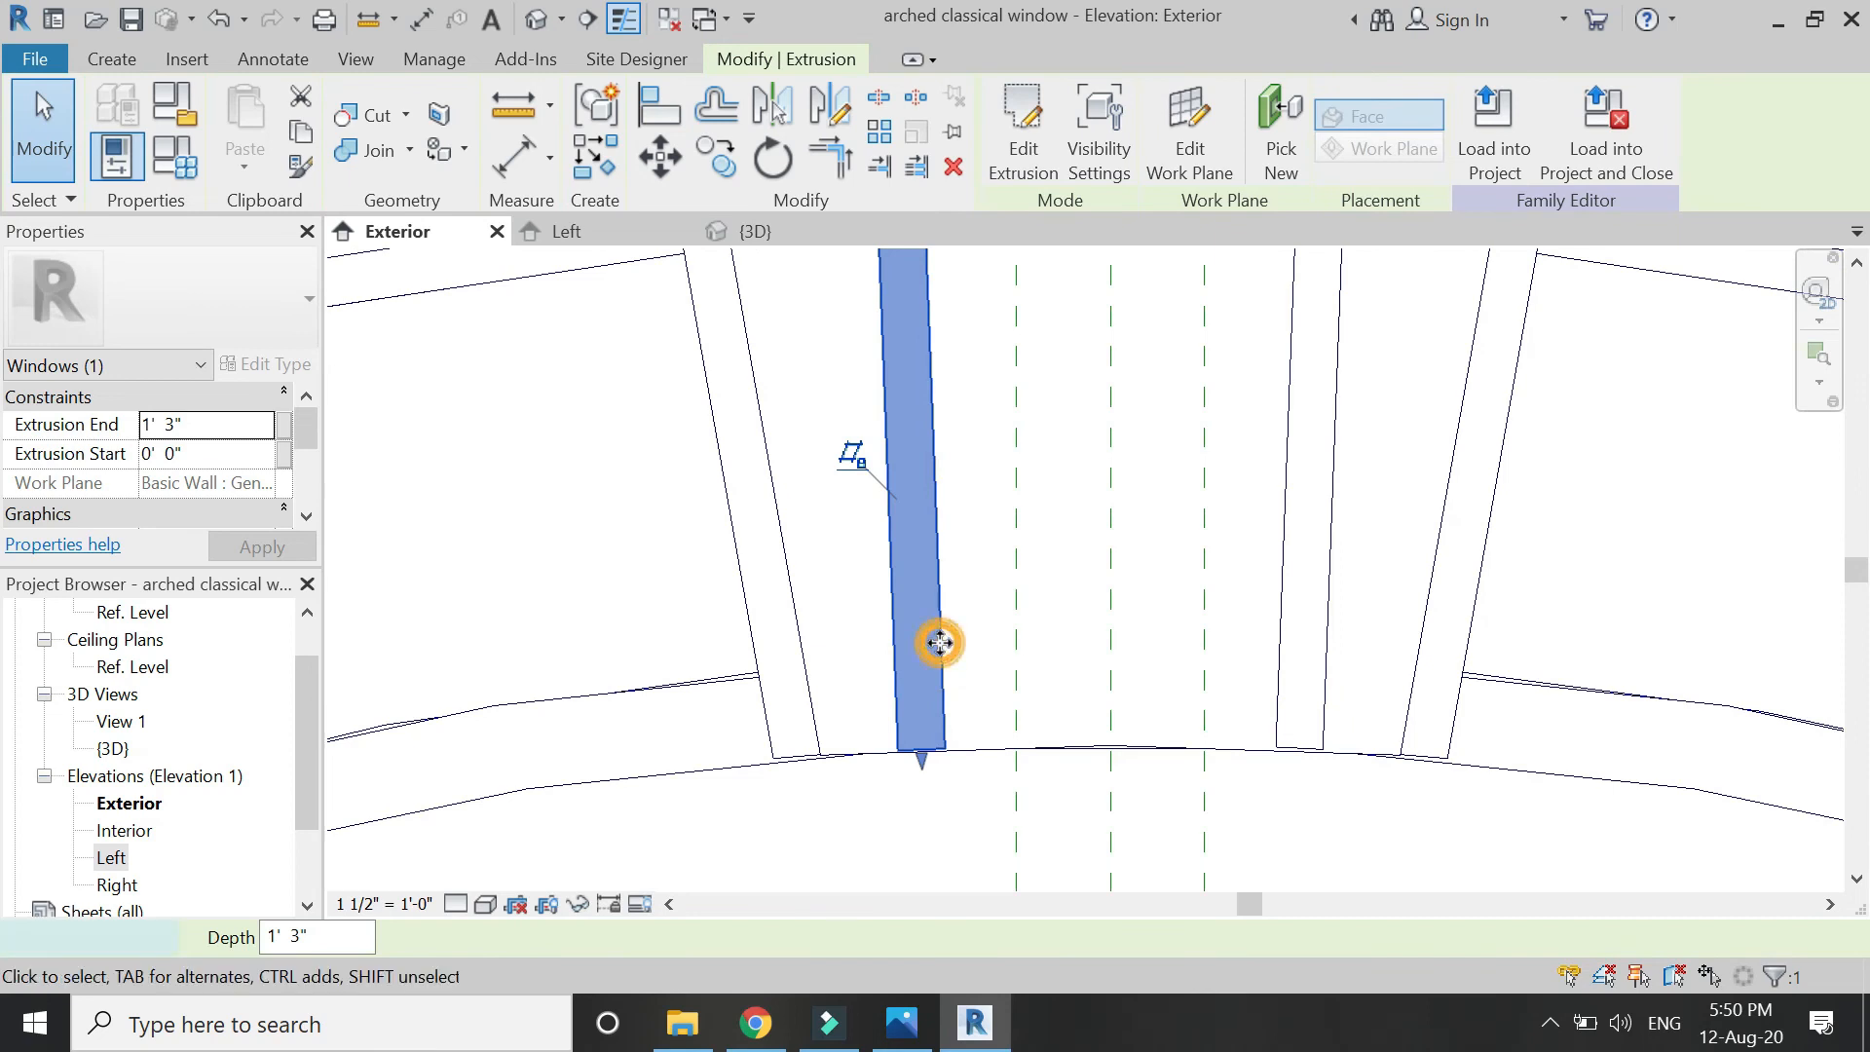
double_click(940, 643)
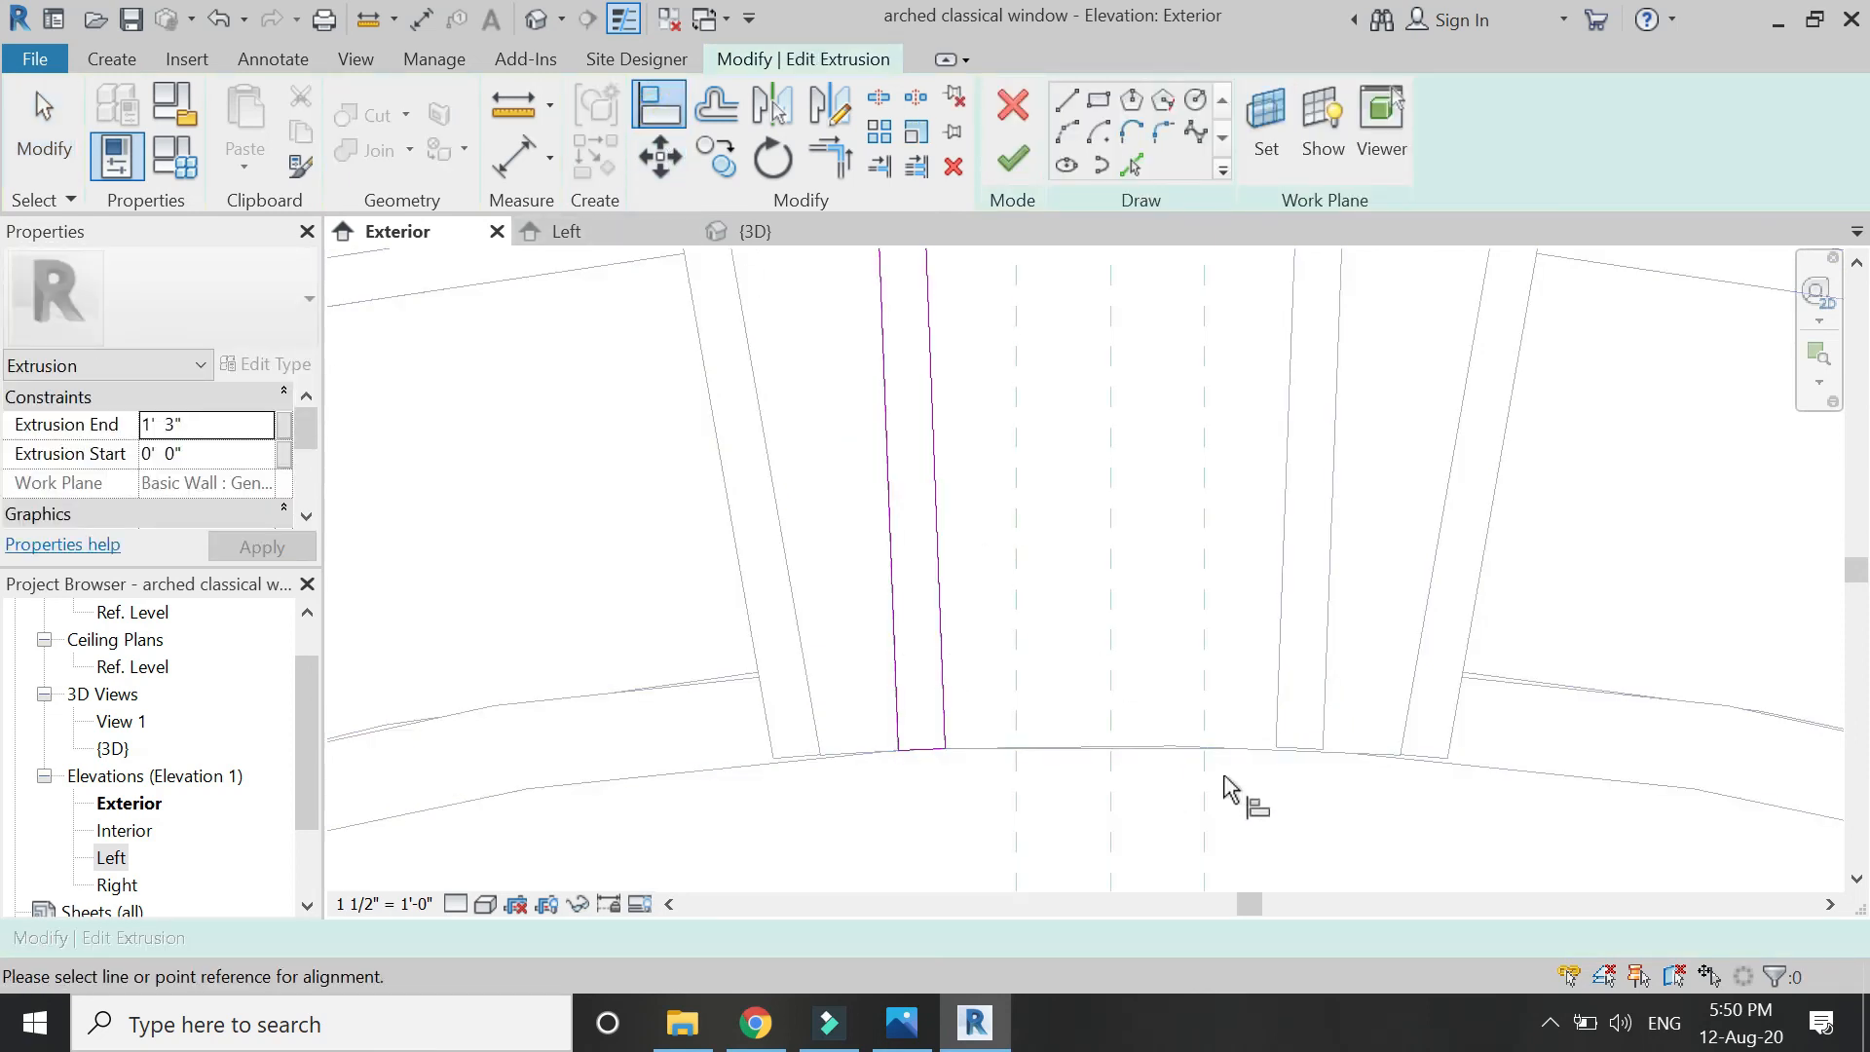
left_click(1488, 765)
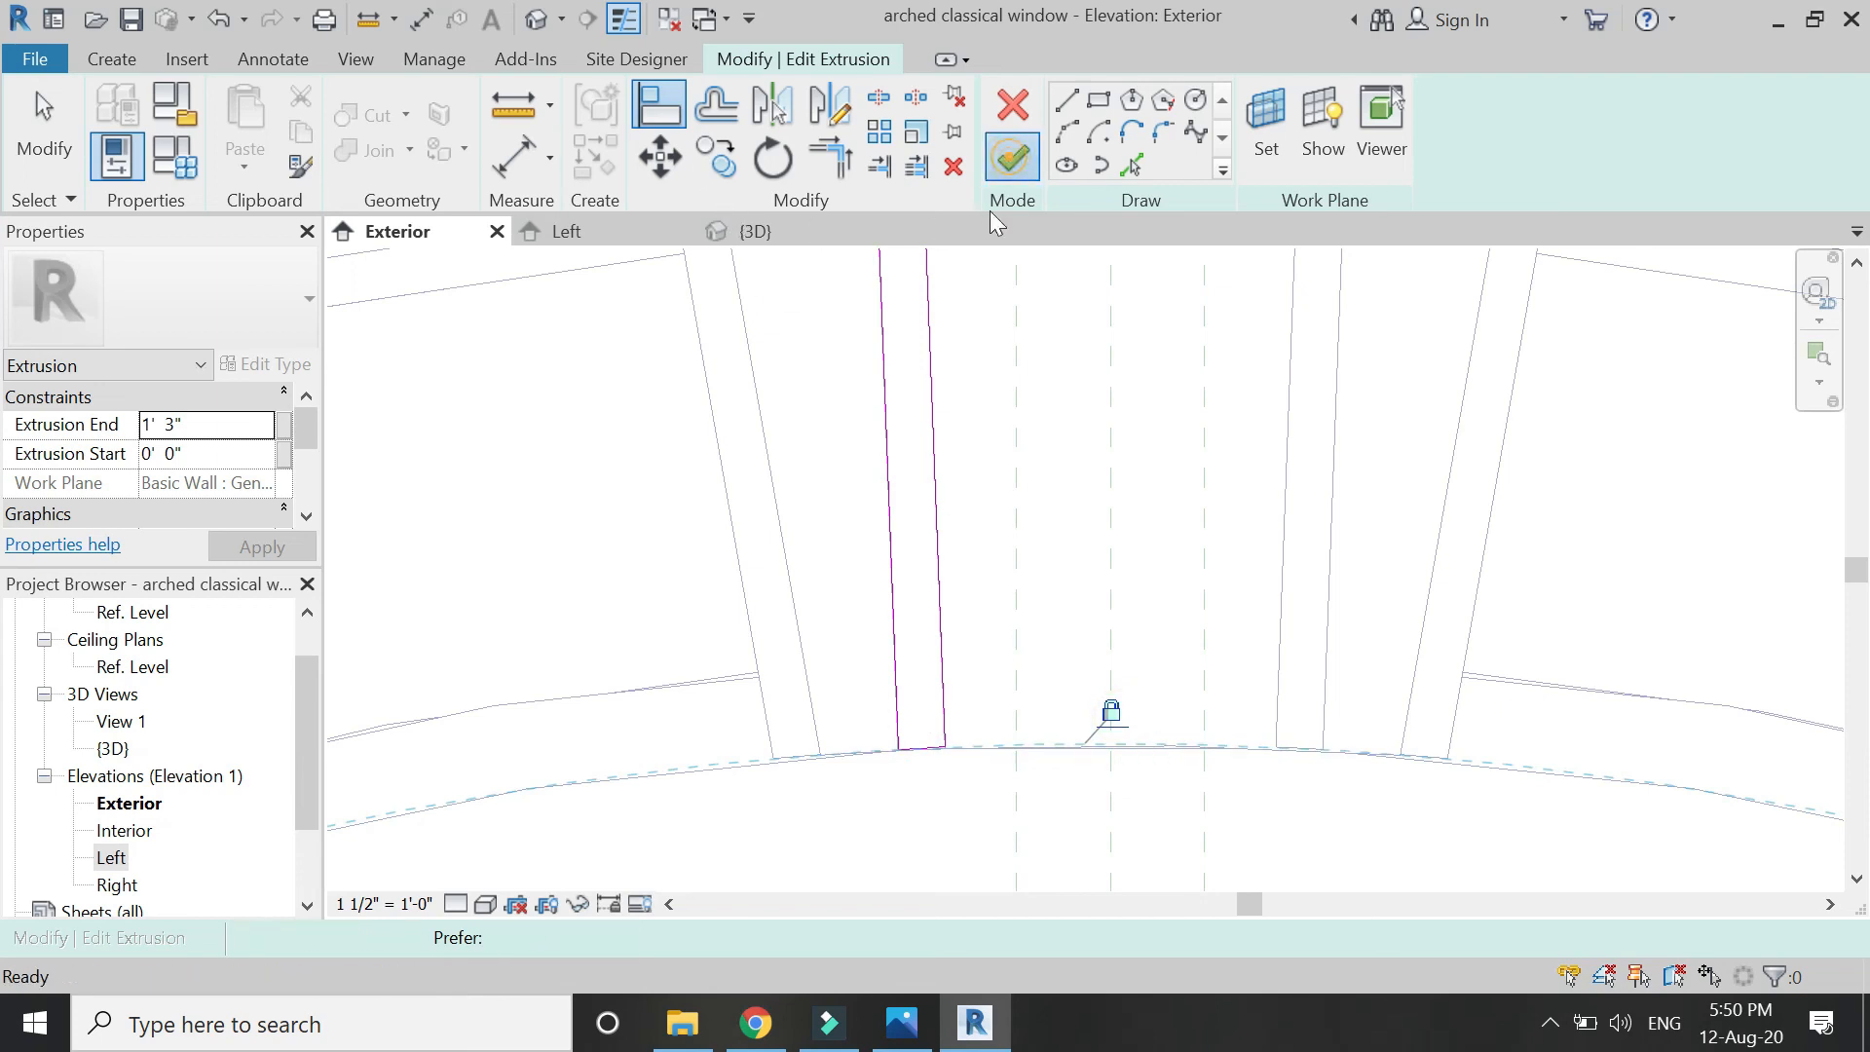
left_click(1013, 159)
Align and lock the wide keystone extrusion's bottom arc to the outer arch curve.
double_click(1091, 750)
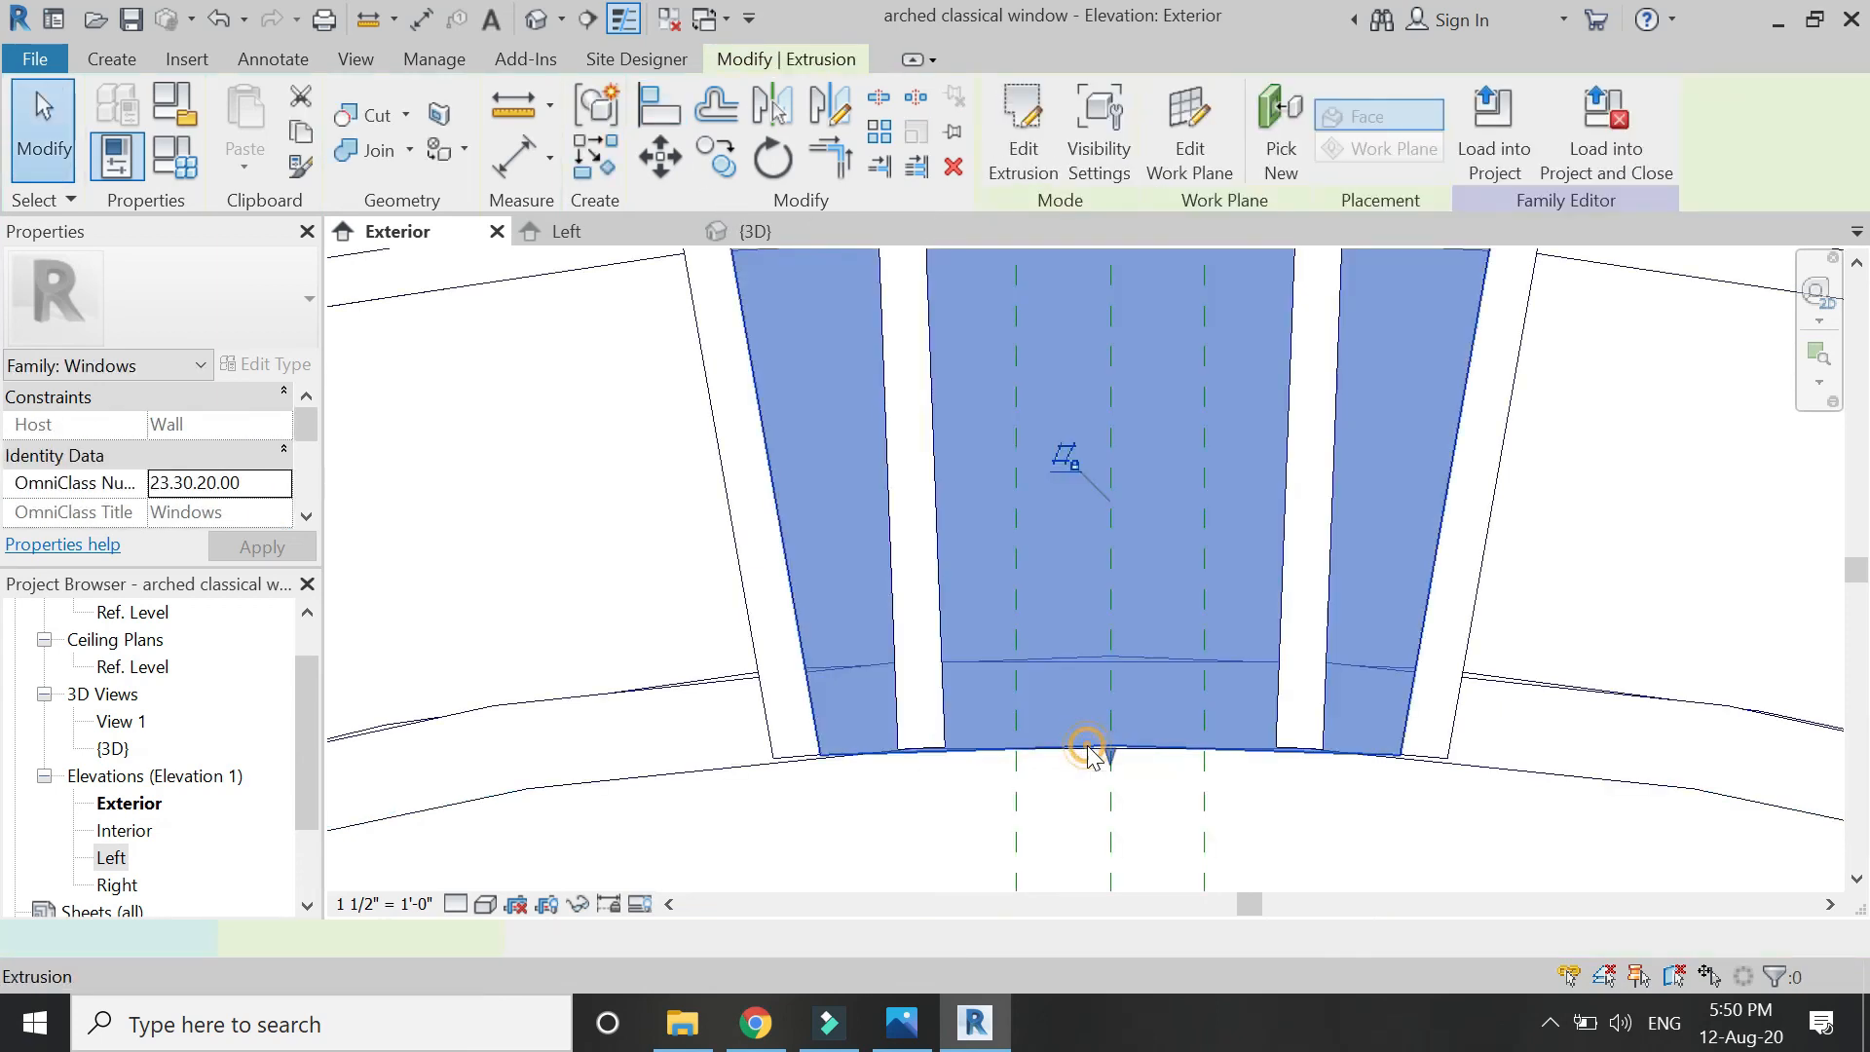
key("a")
key("l")
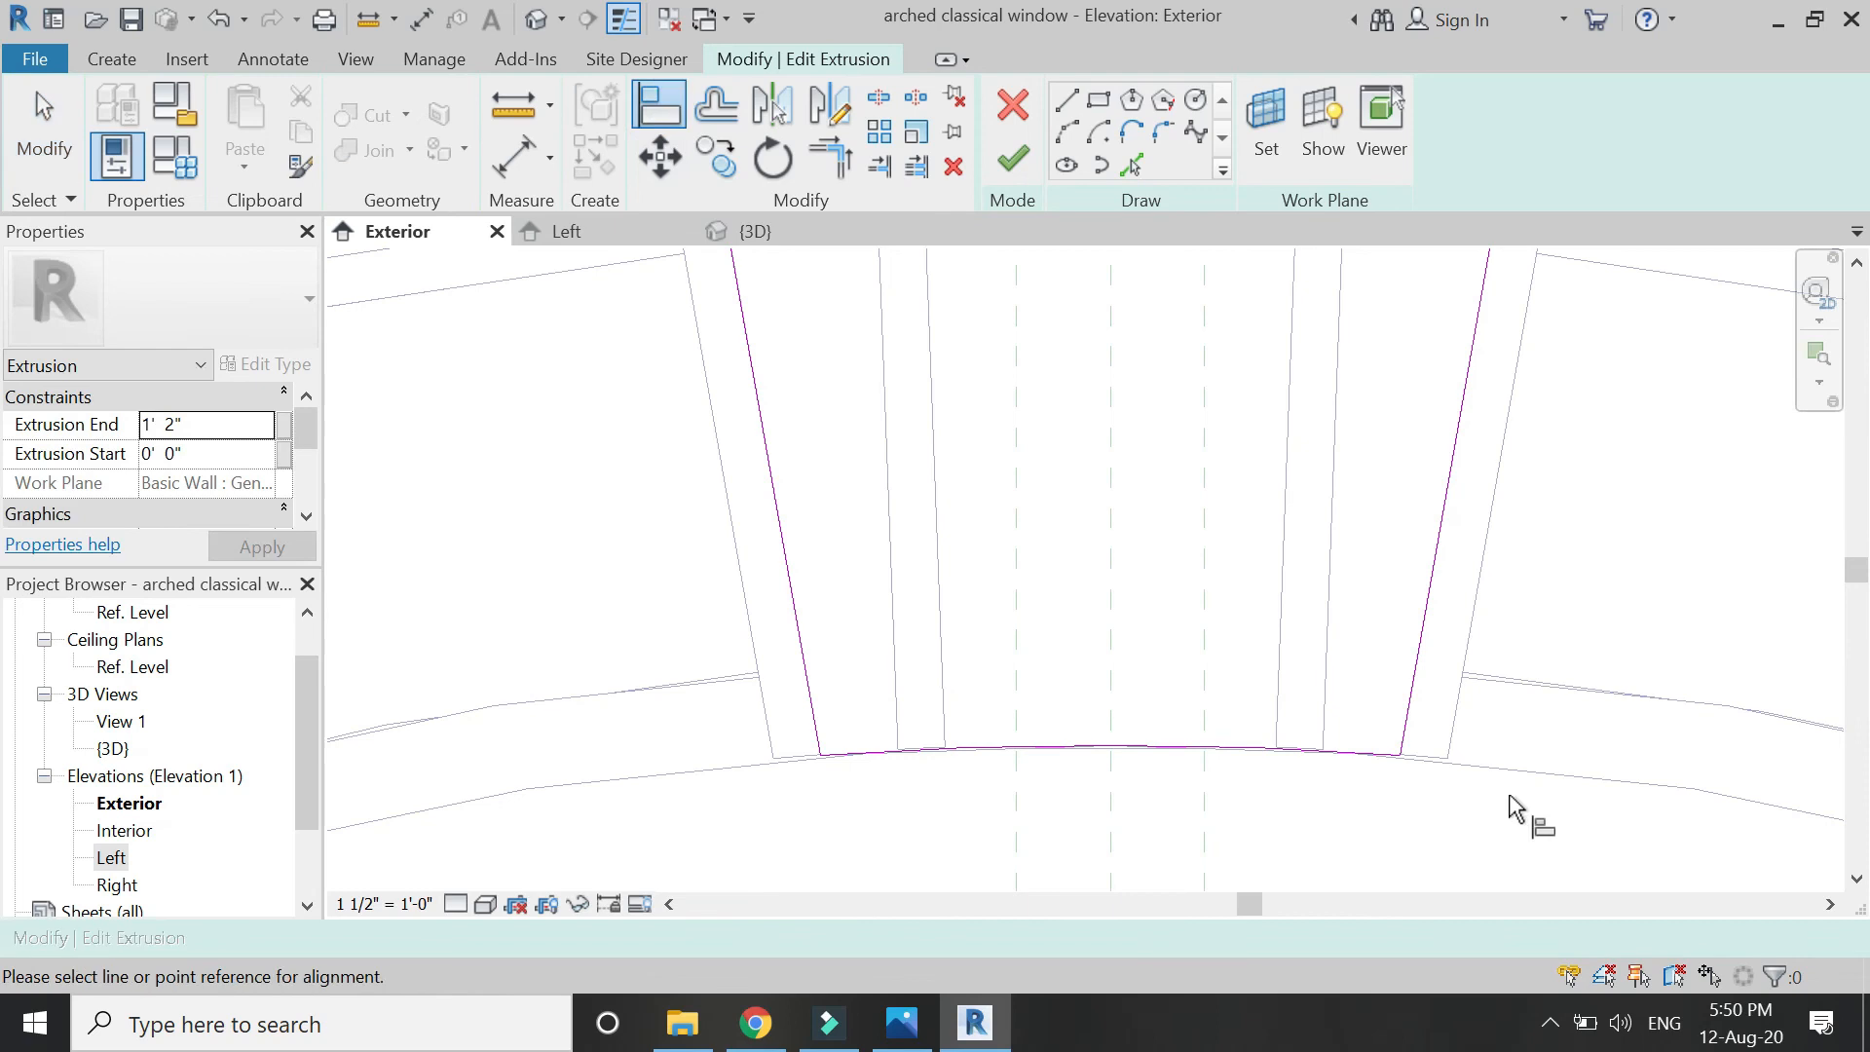
left_click(1500, 770)
left_click(1164, 749)
scroll(964, 652, "down", 5)
key("Escape")
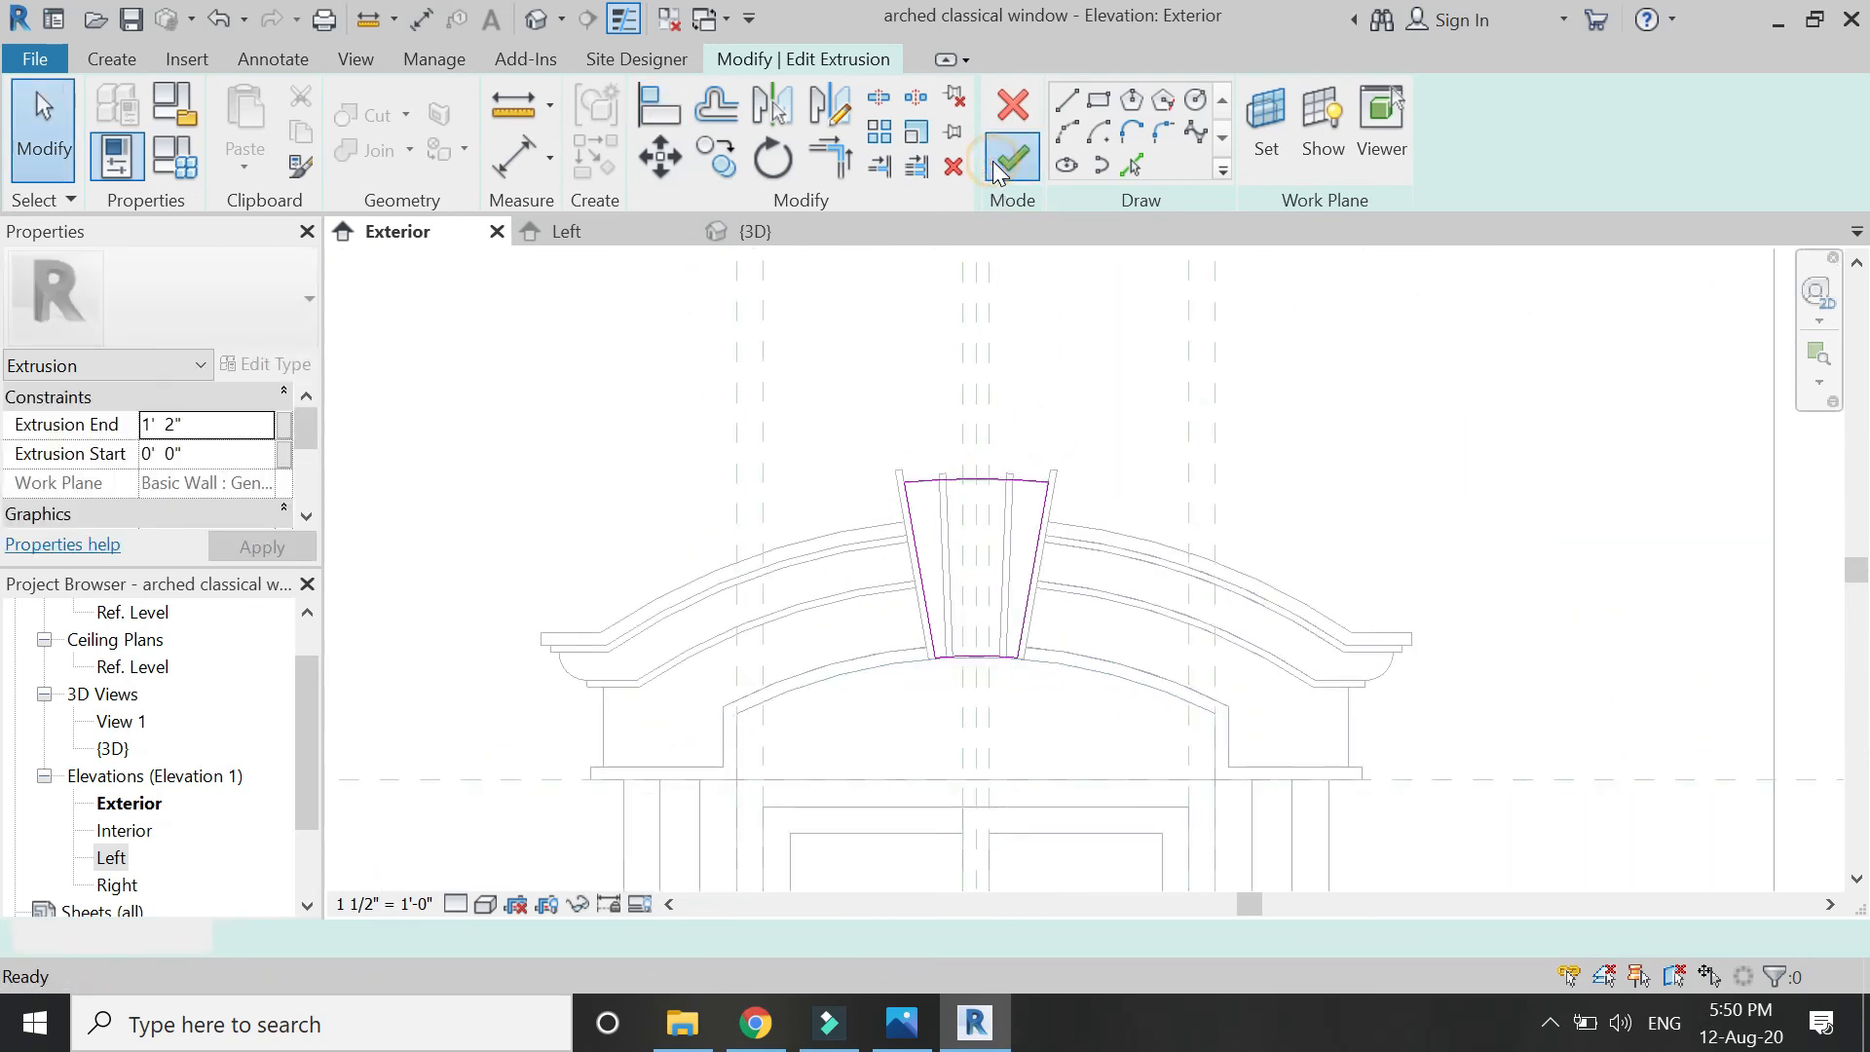
left_click(1011, 160)
scroll(982, 477, "up", 6)
left_click(513, 161)
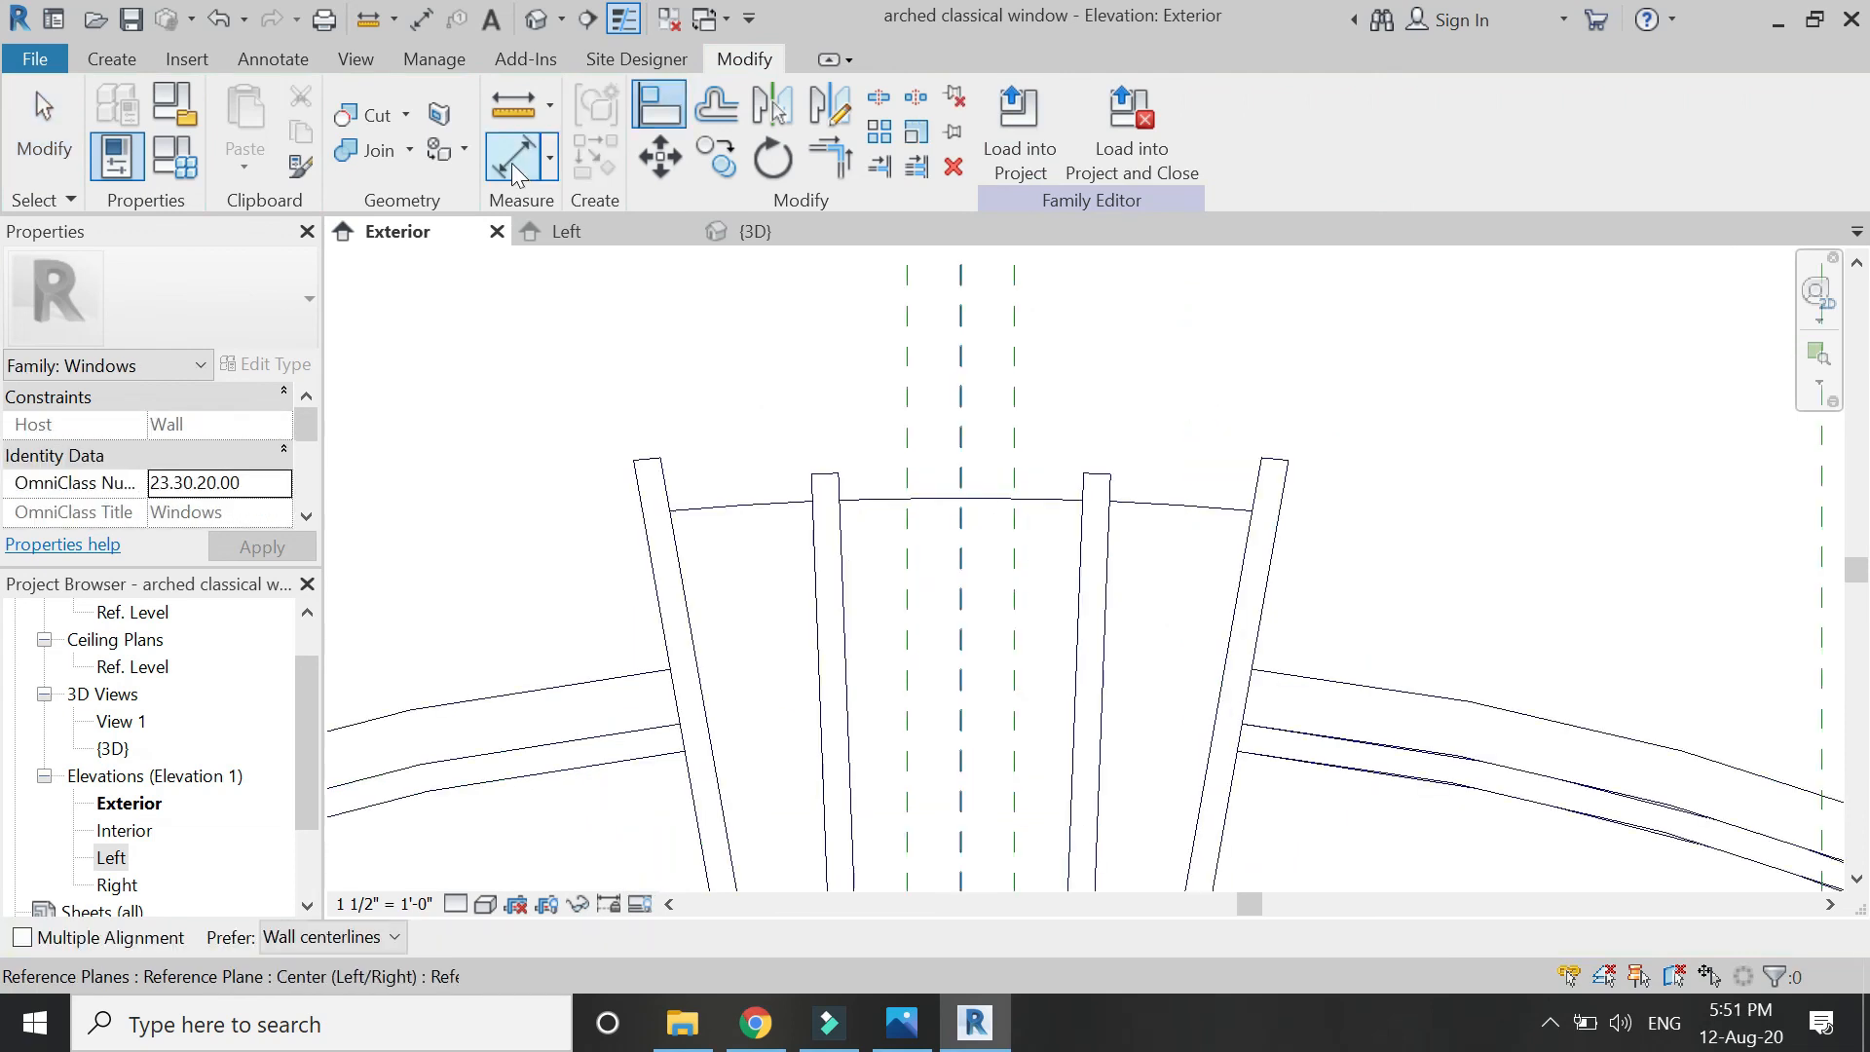
Dimension both mullion edges, including a 3 15/16" dimension beside the right mullion.
left_click(1290, 468)
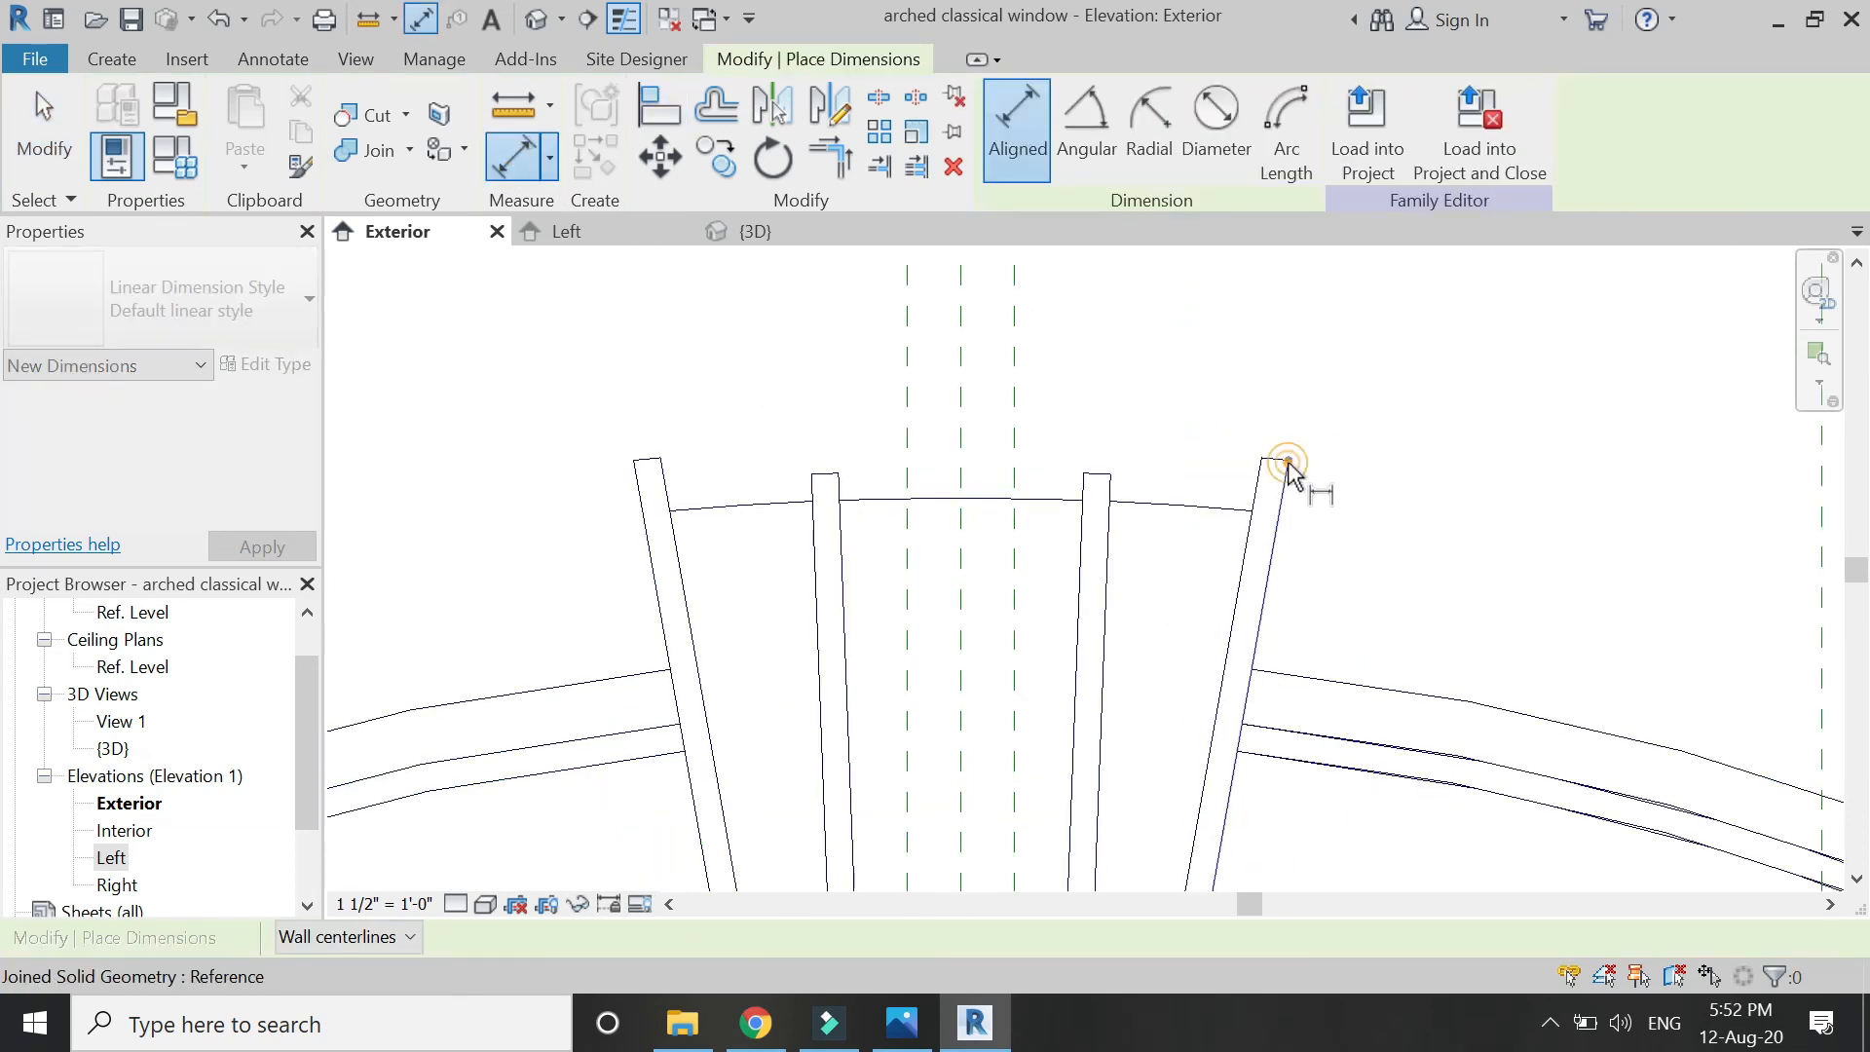
left_click(1255, 684)
left_click(1580, 576)
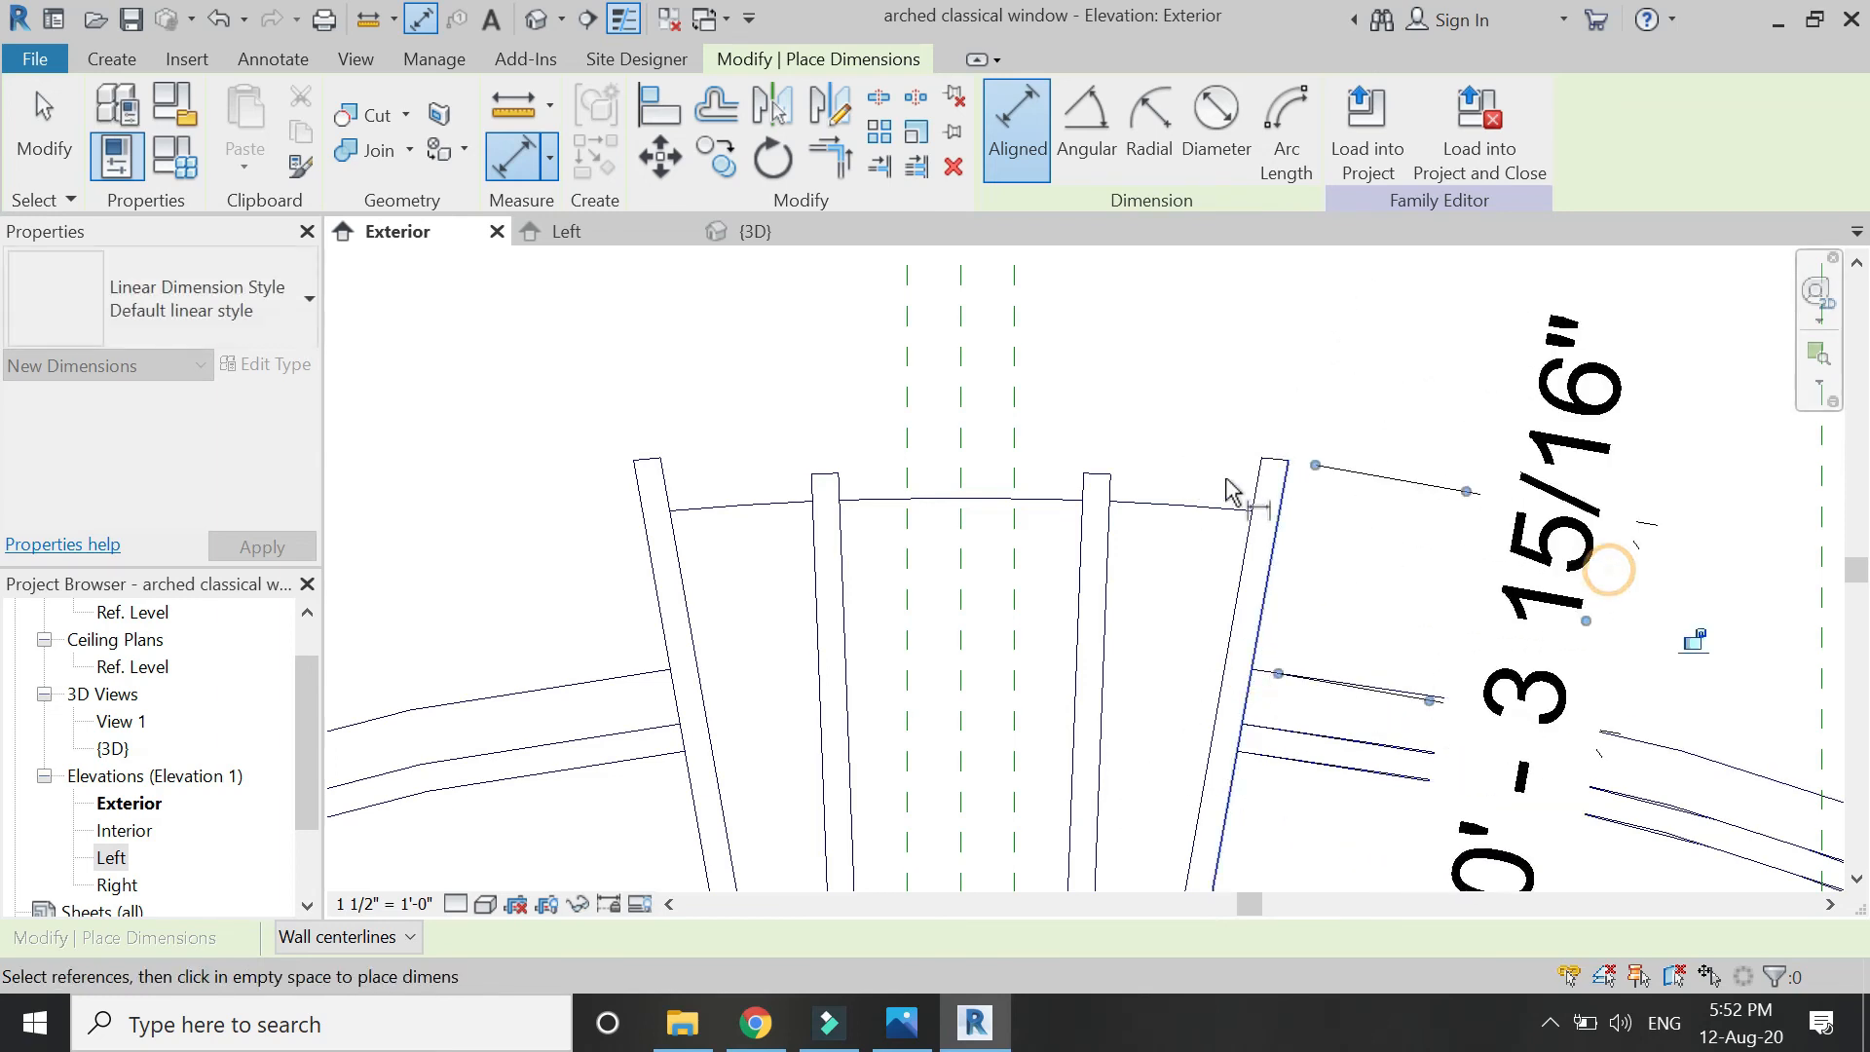
scroll(1409, 560, "down", 2)
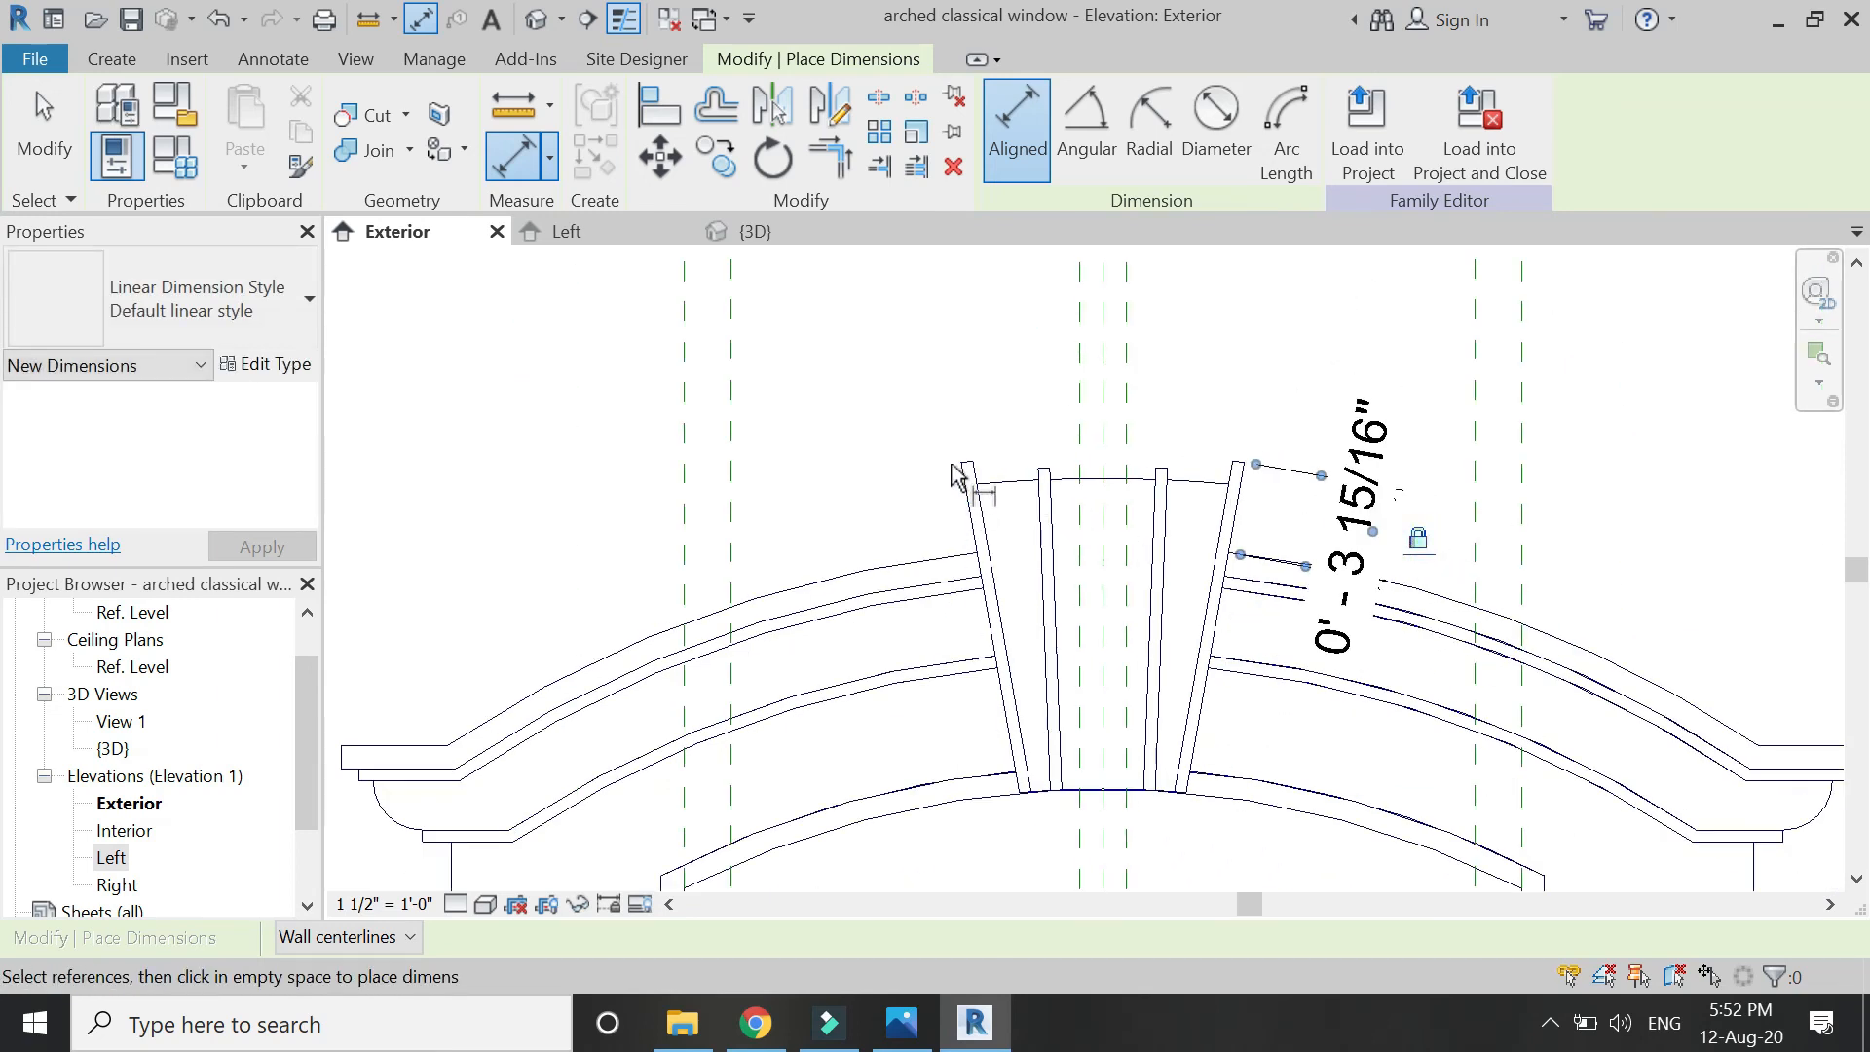
scroll(989, 459, "up", 3)
left_click(988, 453)
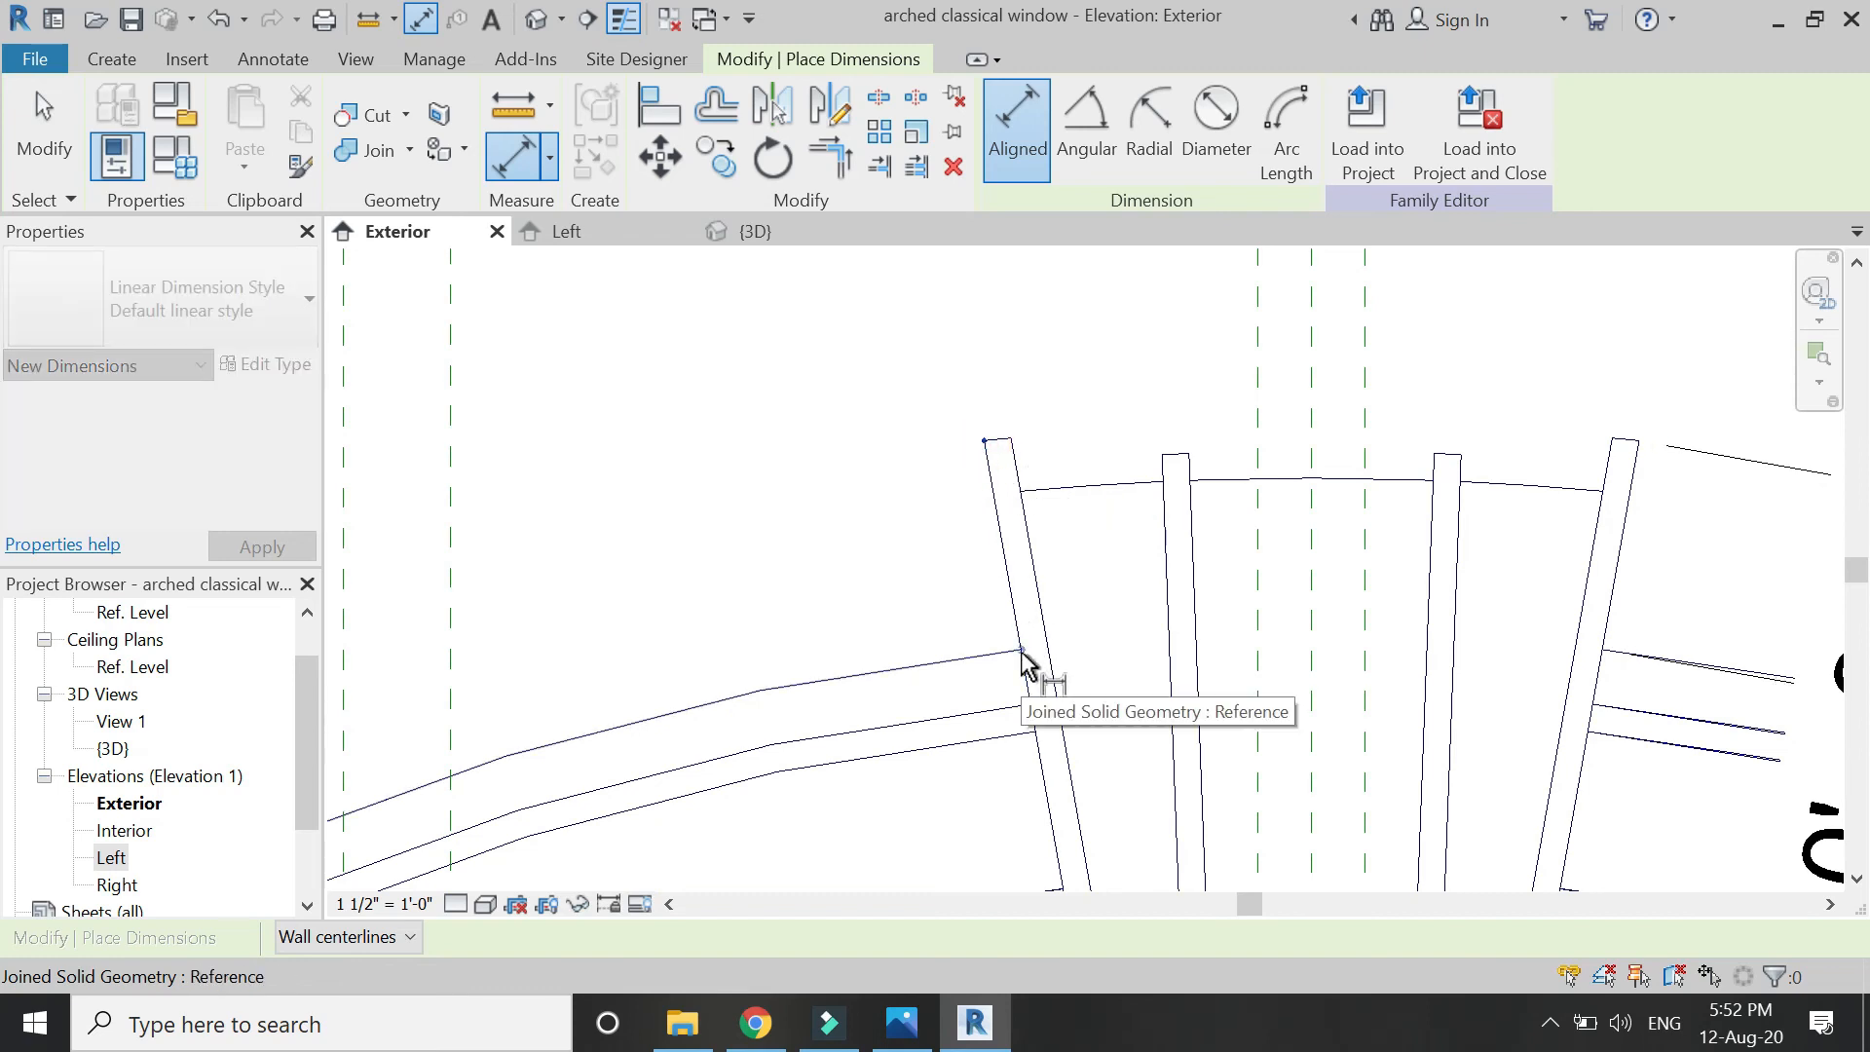
left_click(1022, 651)
left_click(626, 575)
scroll(628, 571, "down", 1)
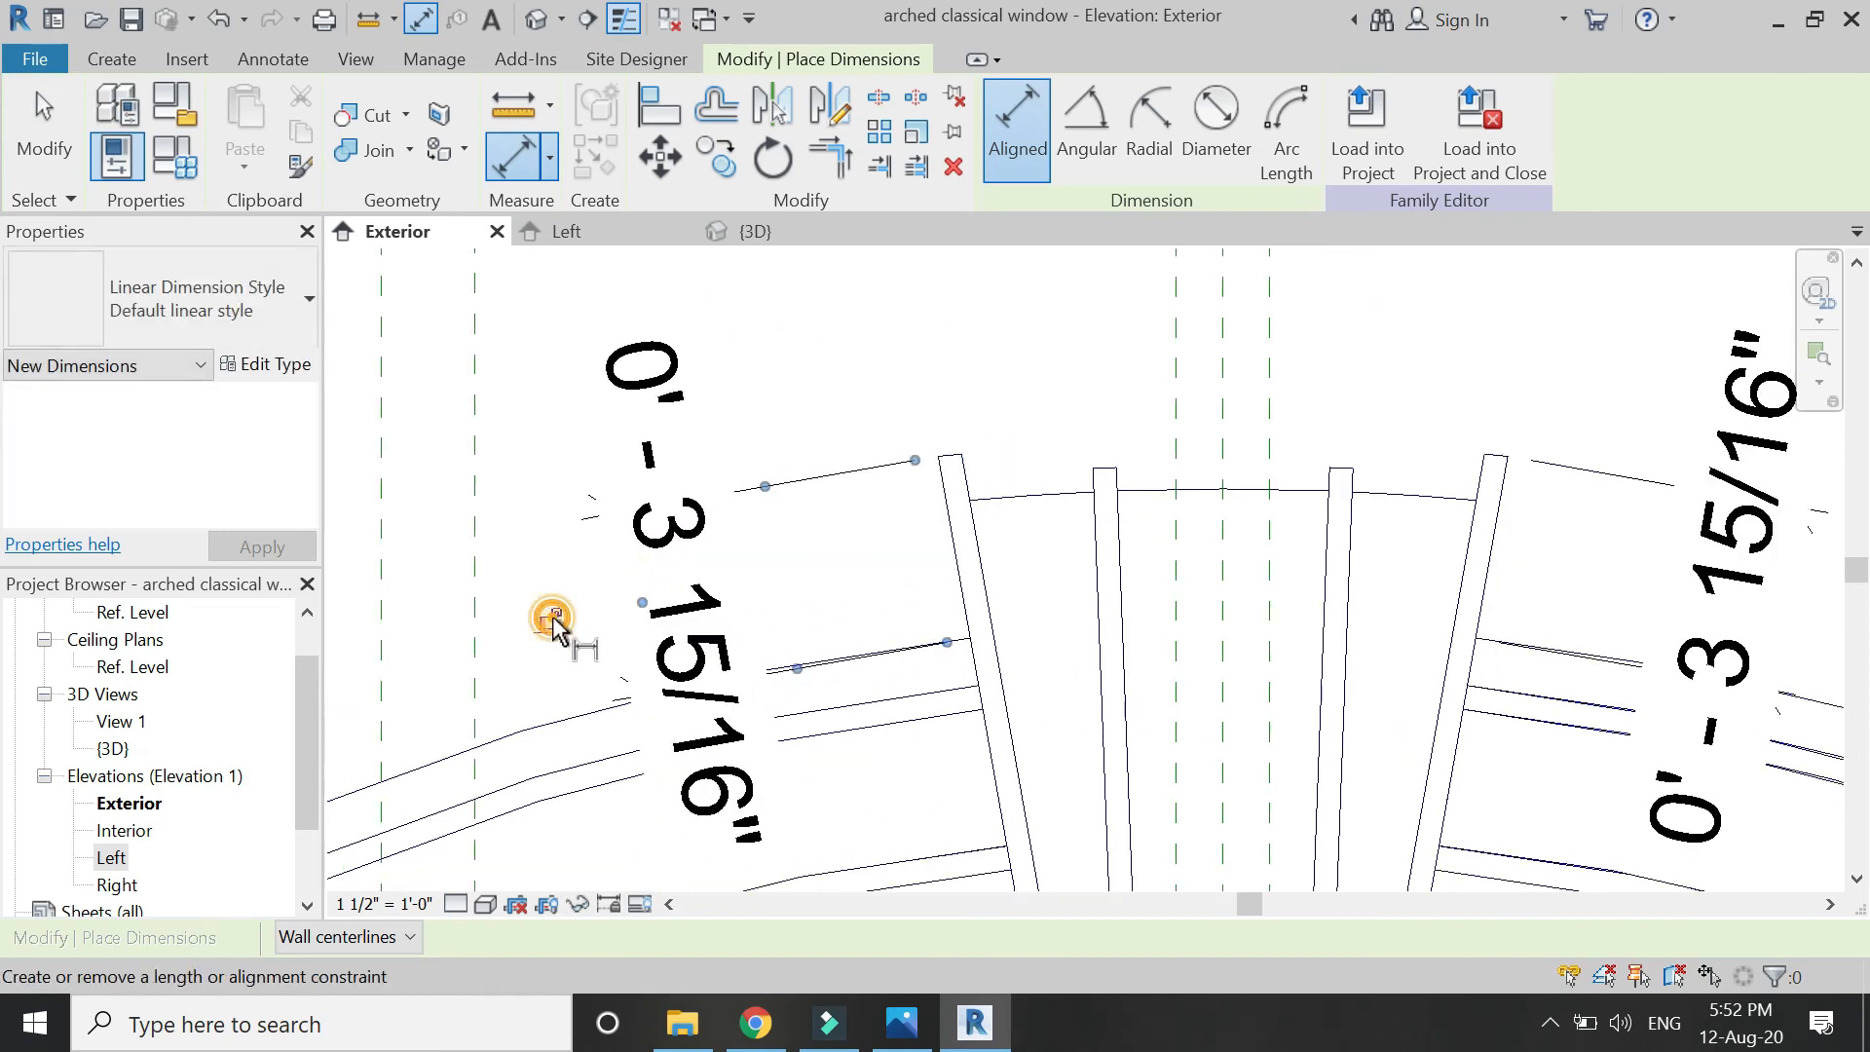
scroll(1119, 510, "down", 1)
scroll(1168, 463, "up", 4)
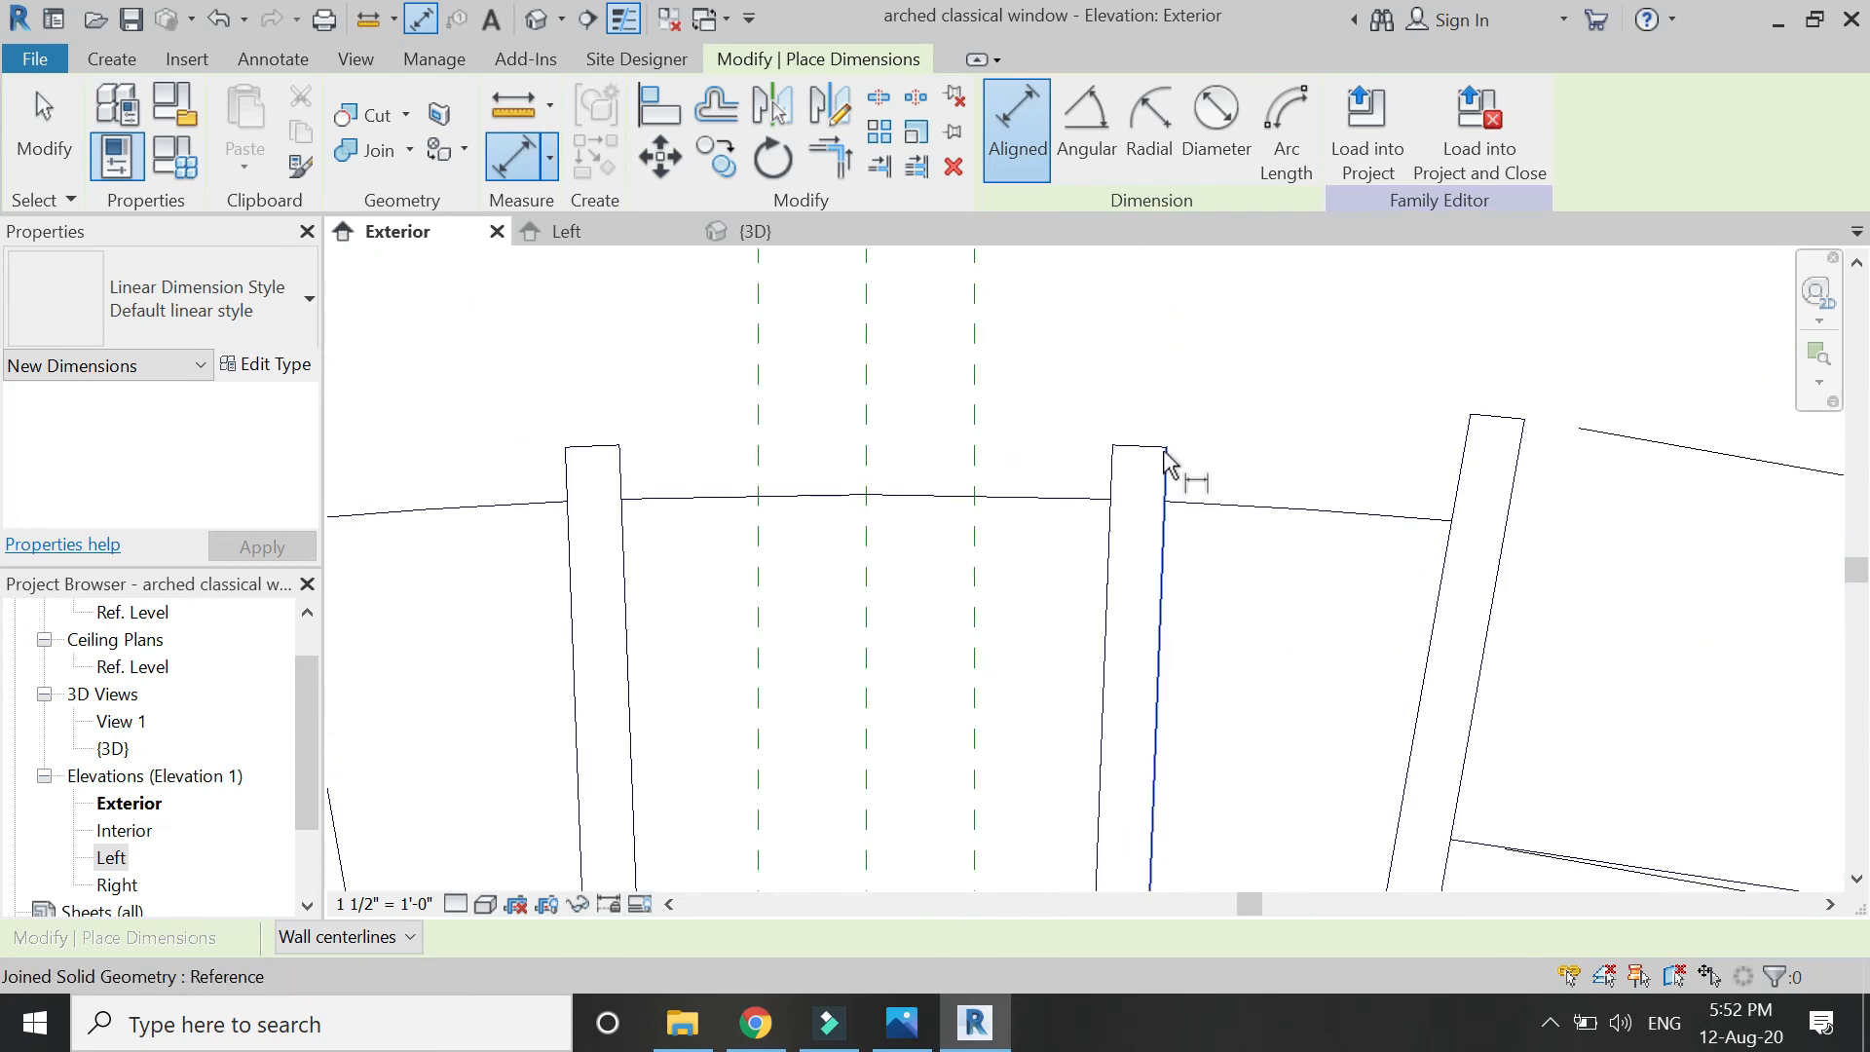
Add 1'-1 27/32" mullion height dimensions on both sides of the arch, locking the left one.
left_click(1168, 450)
scroll(1127, 390, "down", 3)
scroll(1120, 709, "up", 3)
scroll(1119, 715, "up", 1)
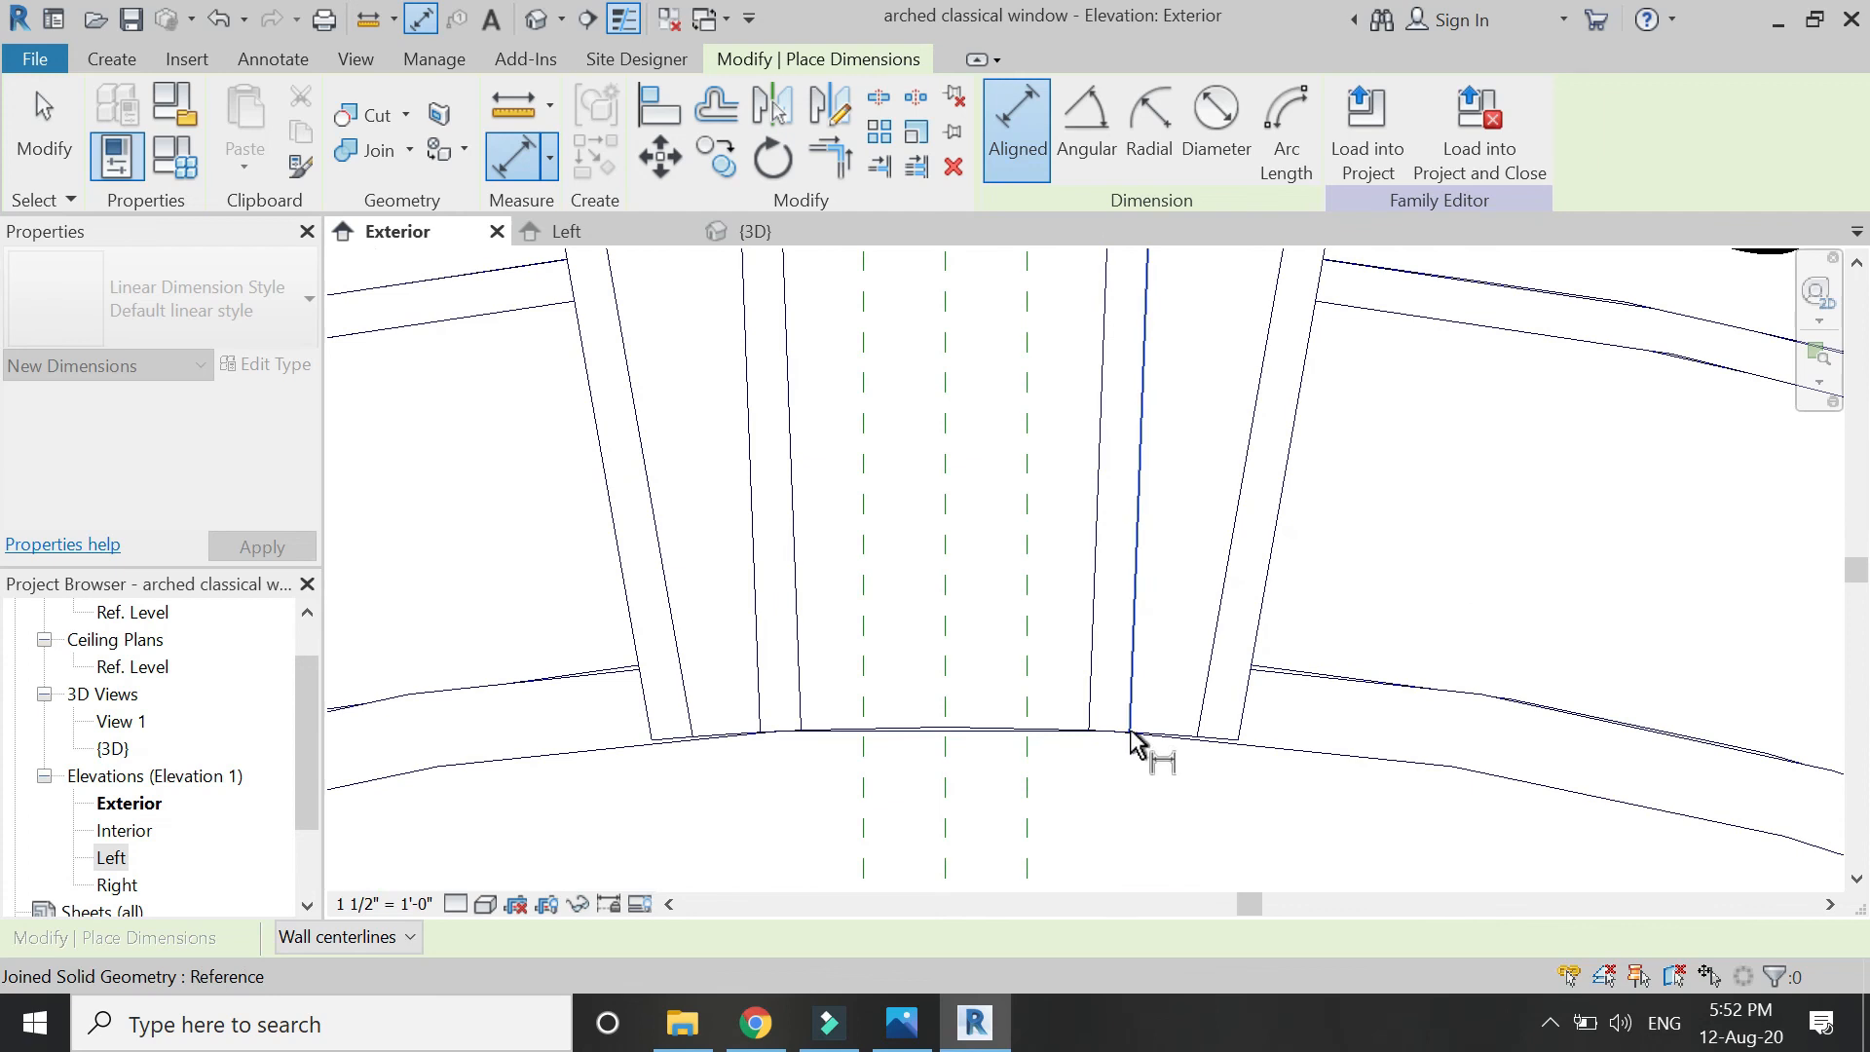
left_click(1130, 733)
scroll(1096, 752, "down", 4)
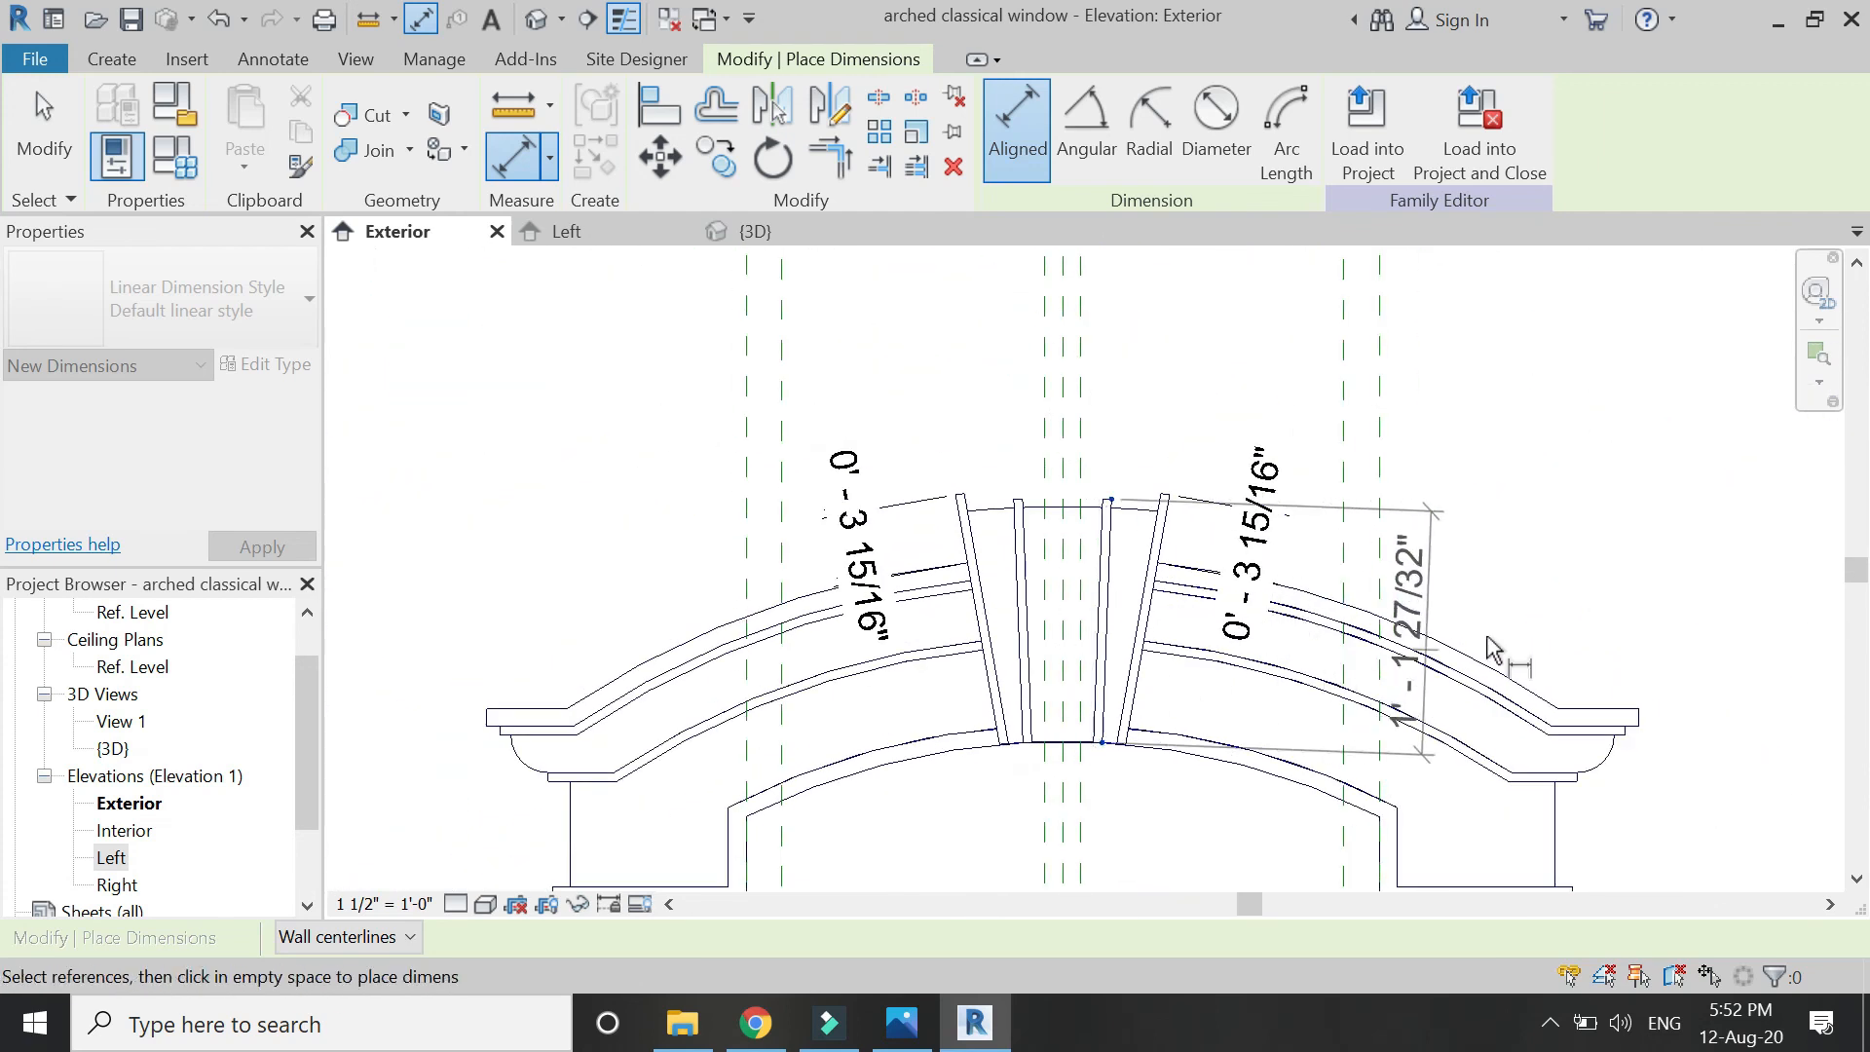
left_click(1536, 617)
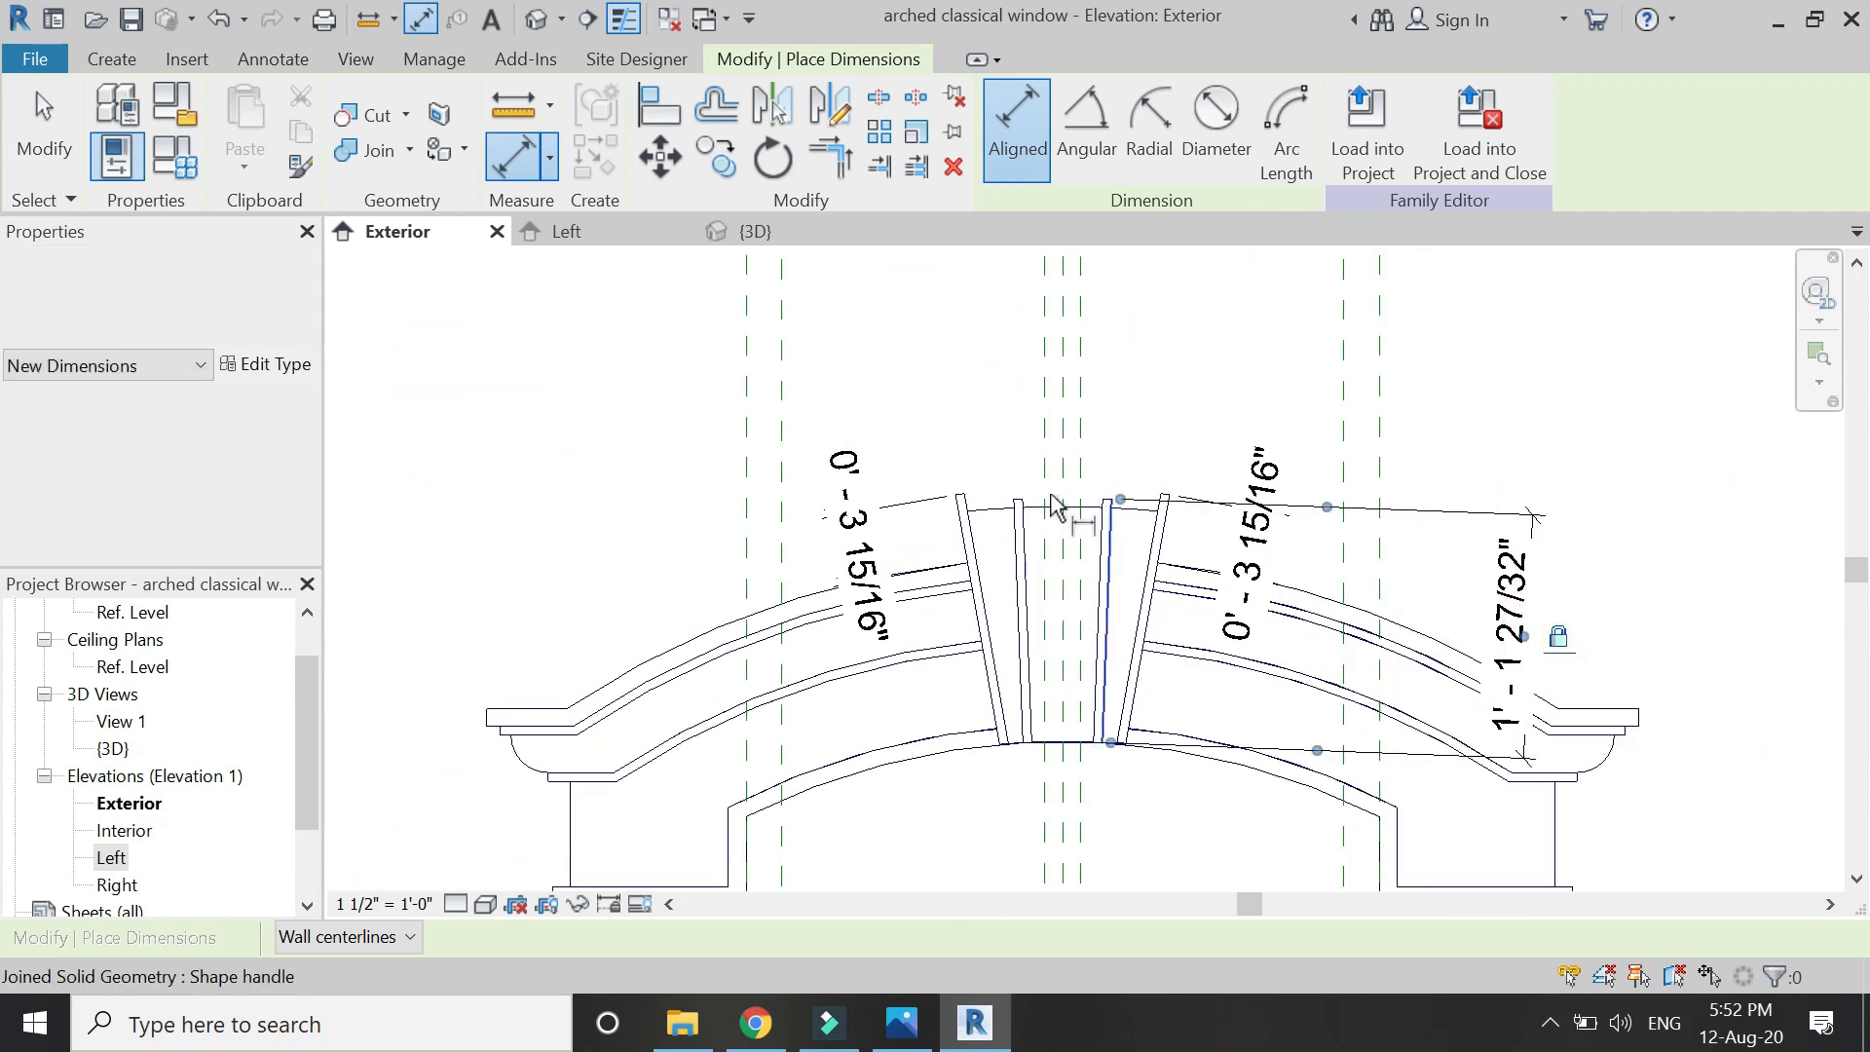
scroll(1054, 506, "up", 6)
left_click(957, 507)
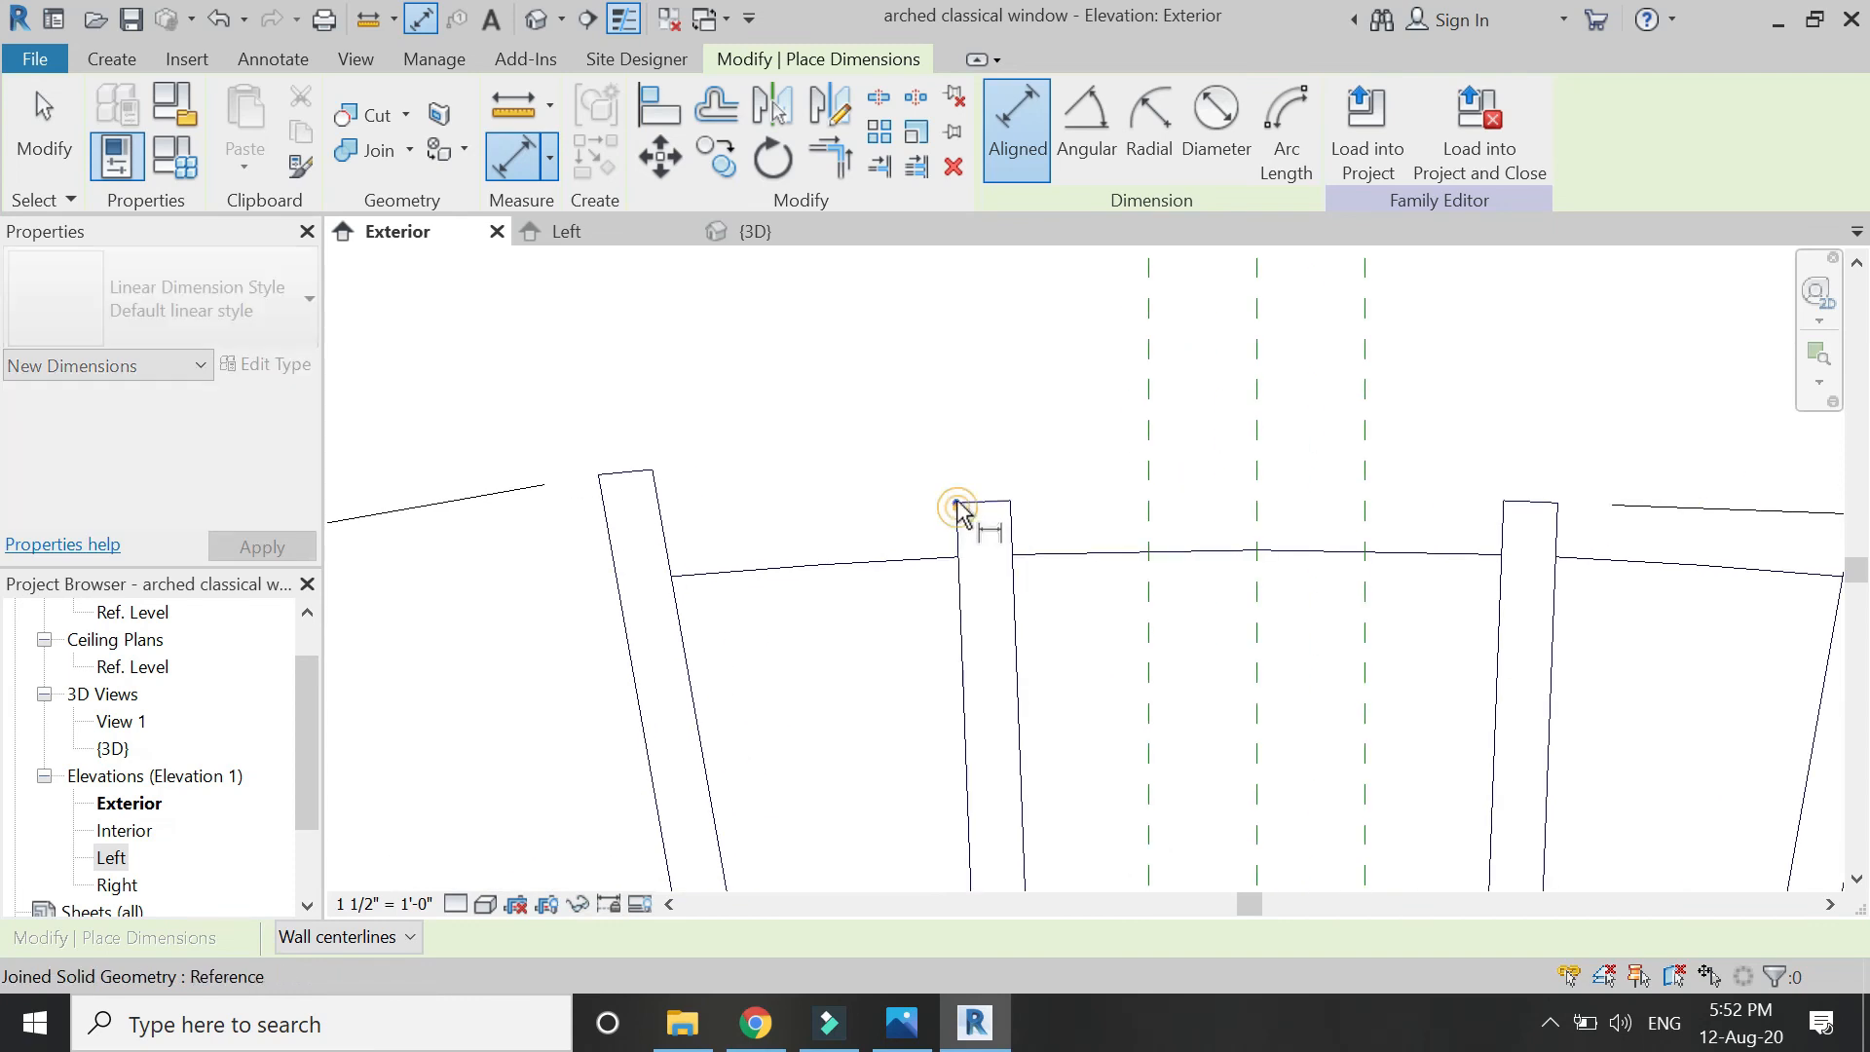
scroll(1008, 634, "down", 6)
scroll(997, 776, "up", 3)
scroll(1003, 785, "up", 4)
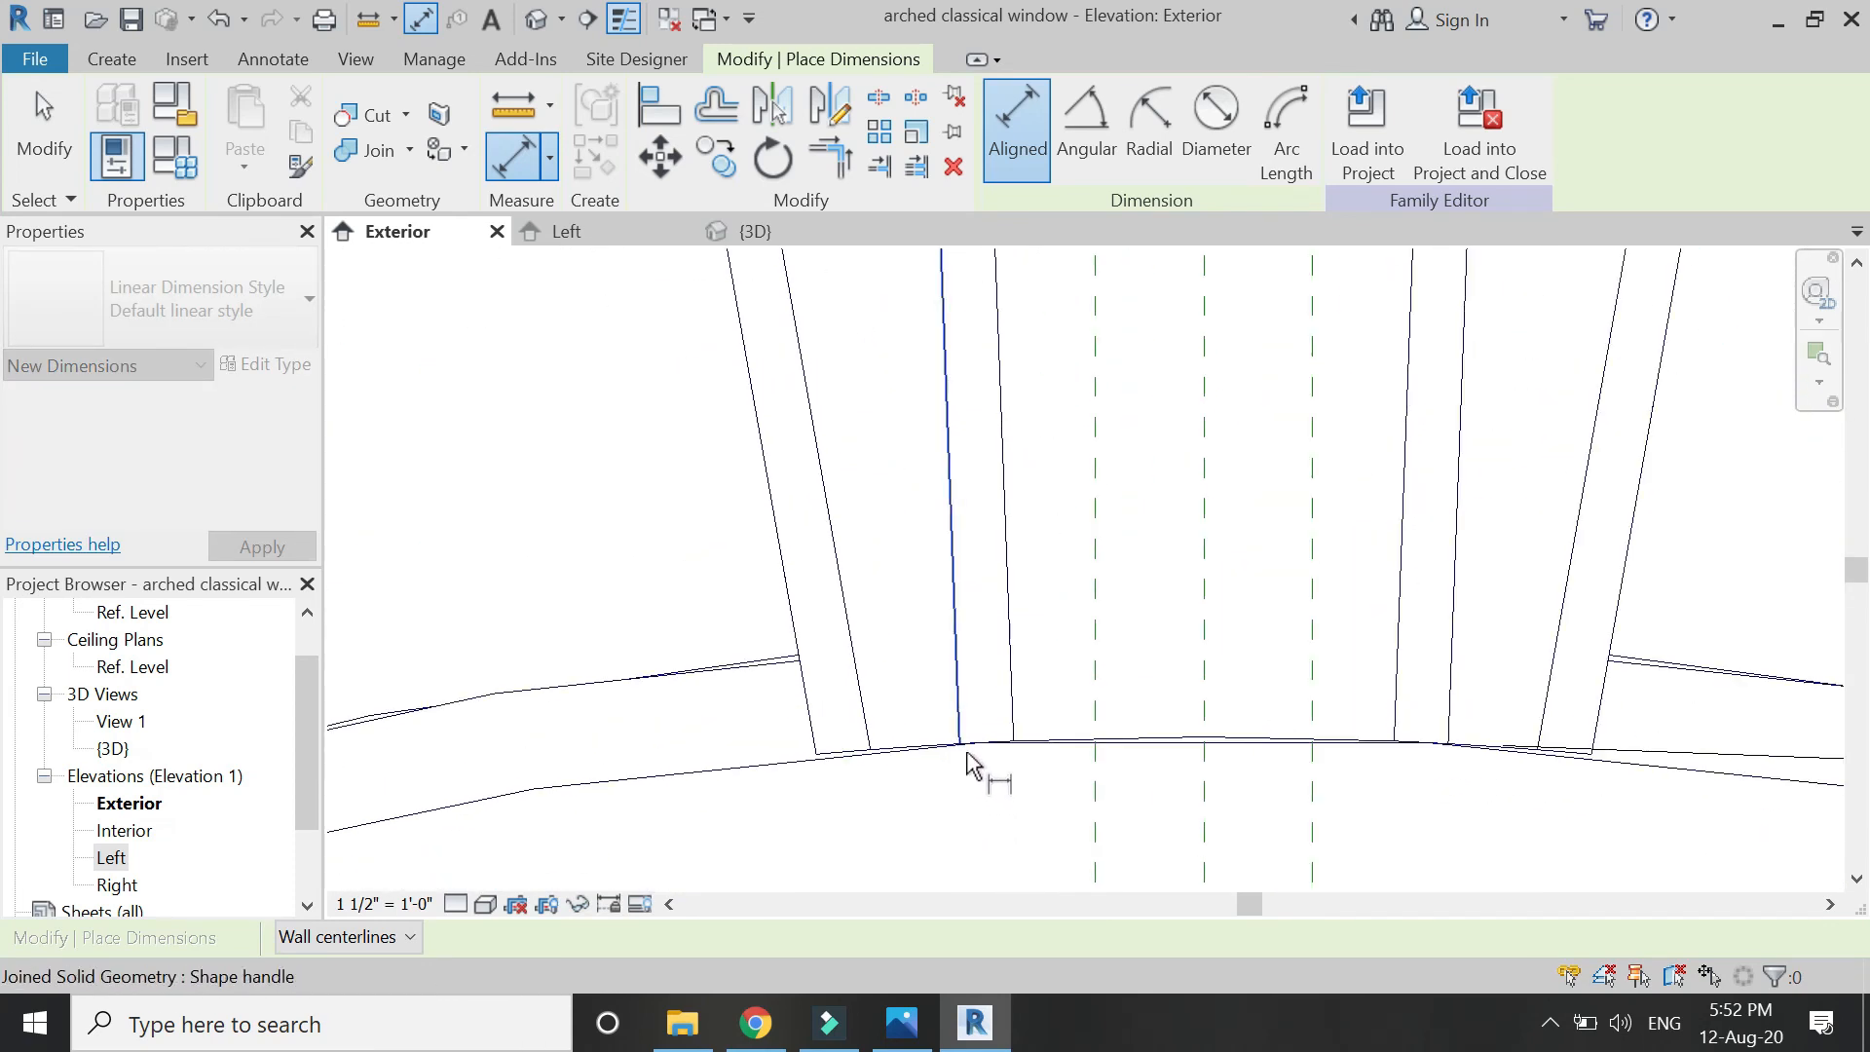
left_click(961, 744)
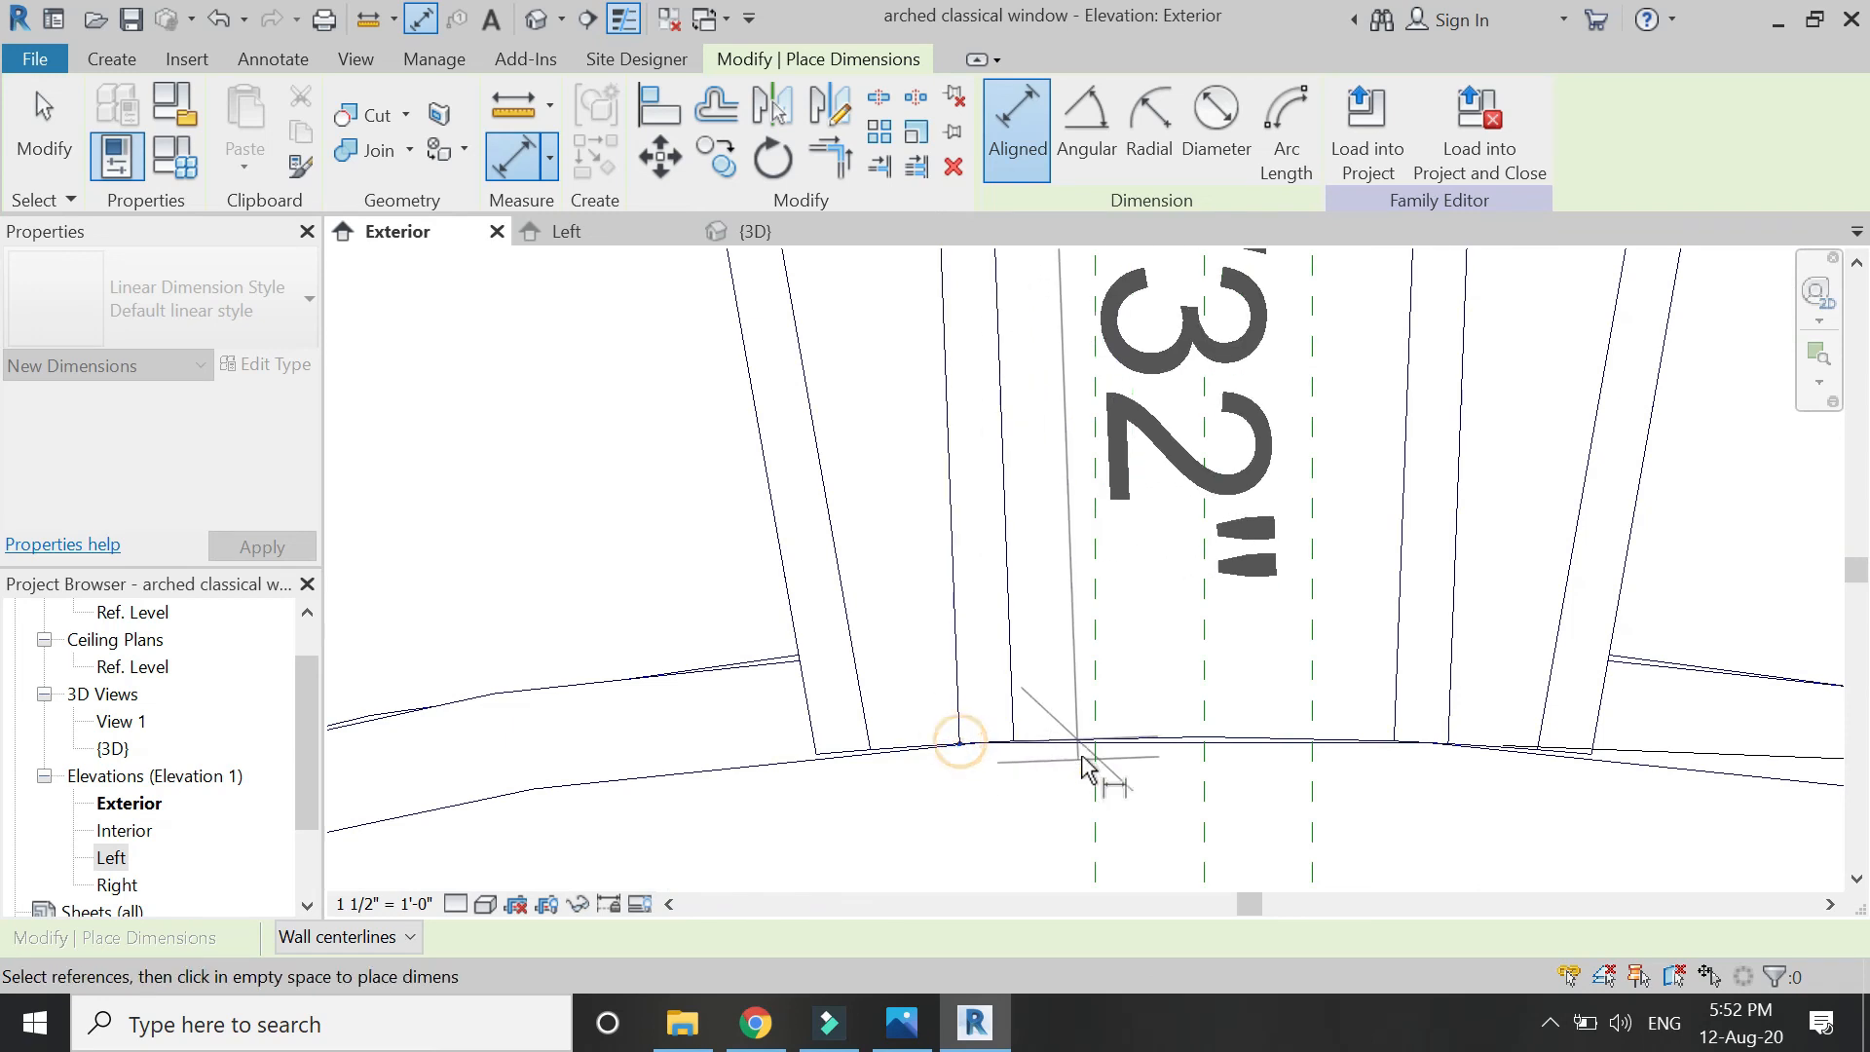
scroll(1085, 764, "down", 4)
left_click(723, 690)
left_click(690, 649)
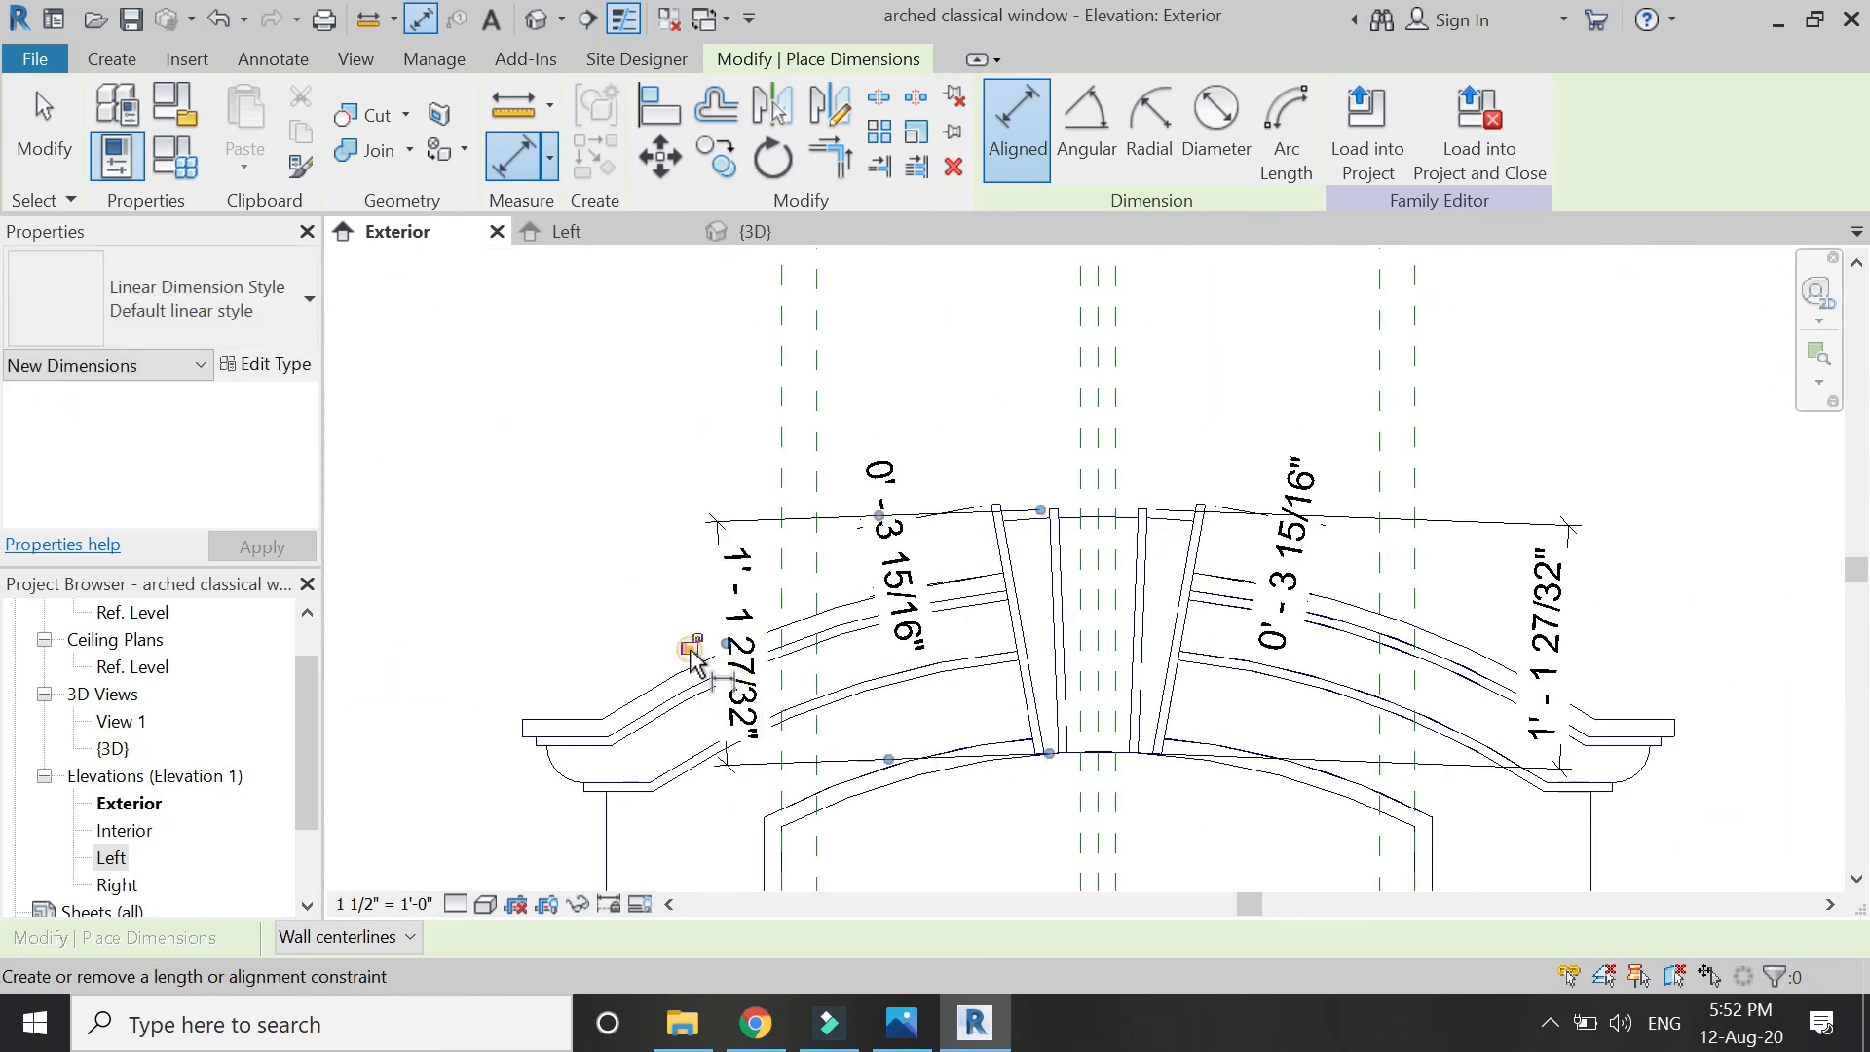
scroll(1072, 532, "up", 2)
scroll(970, 517, "up", 2)
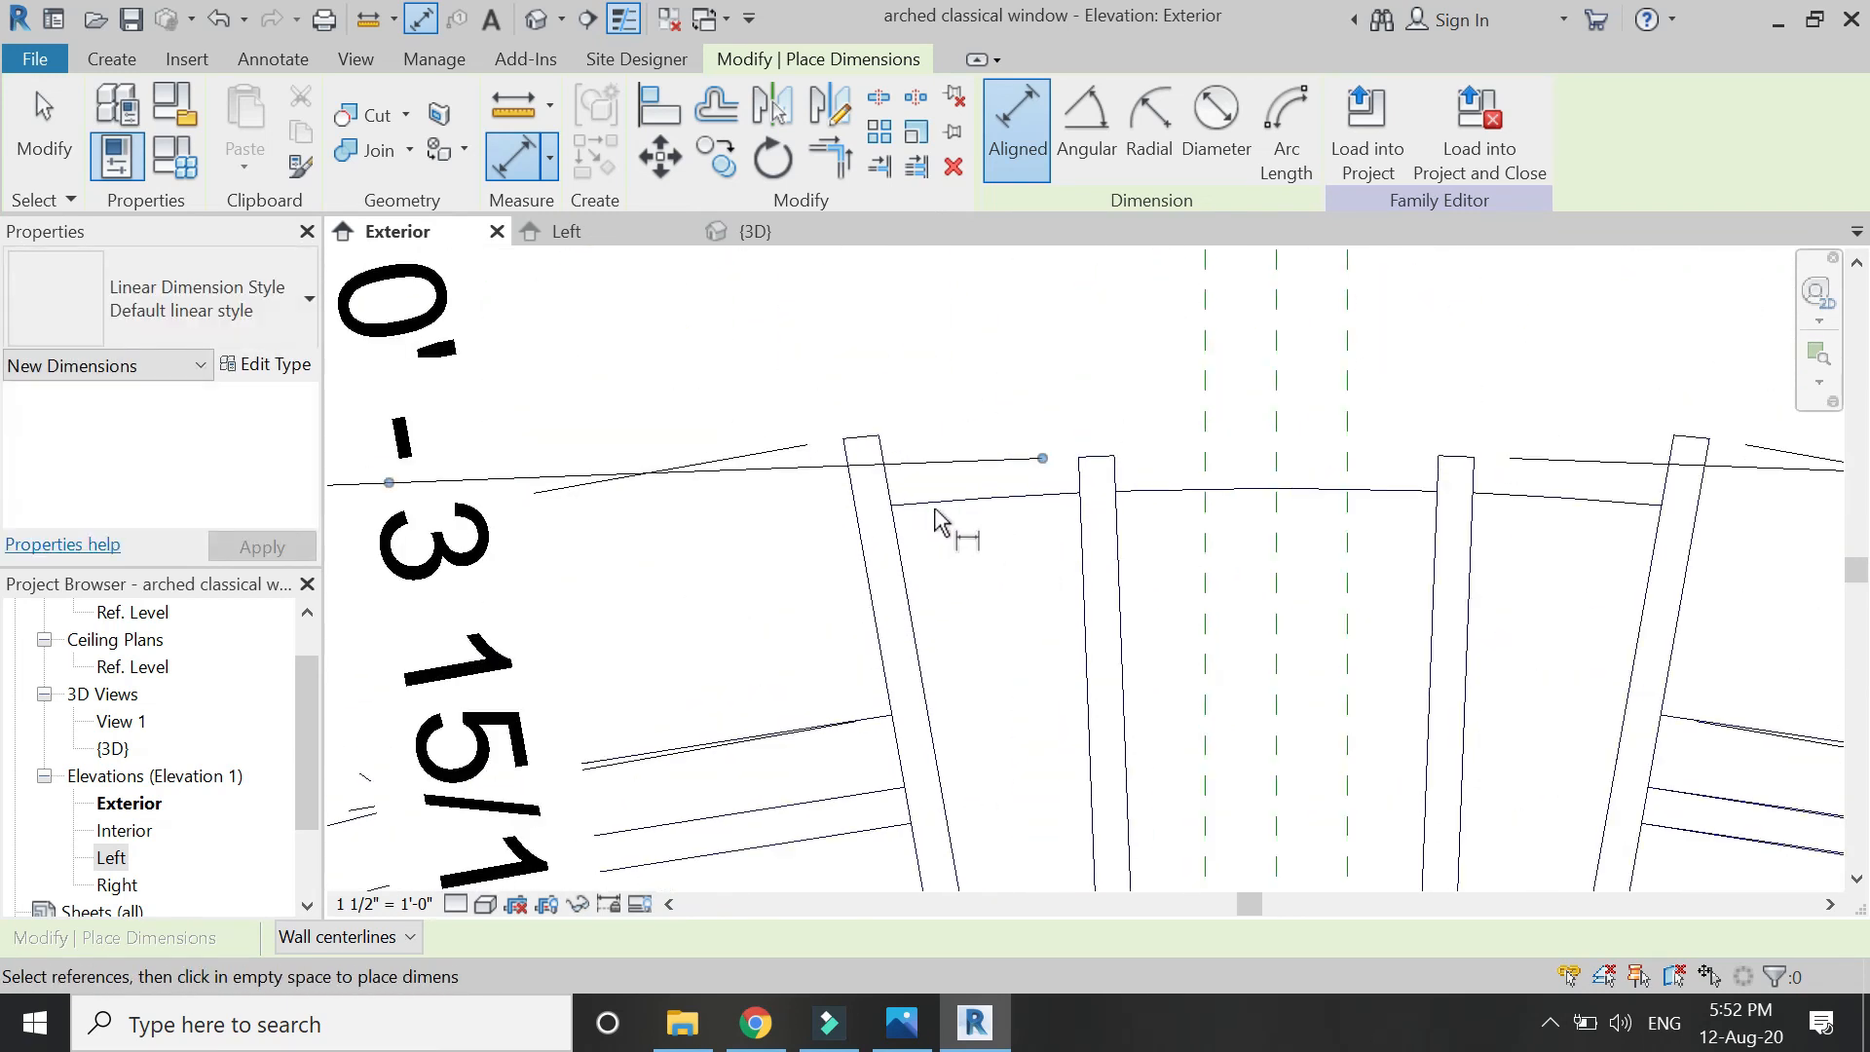
scroll(937, 526, "down", 2)
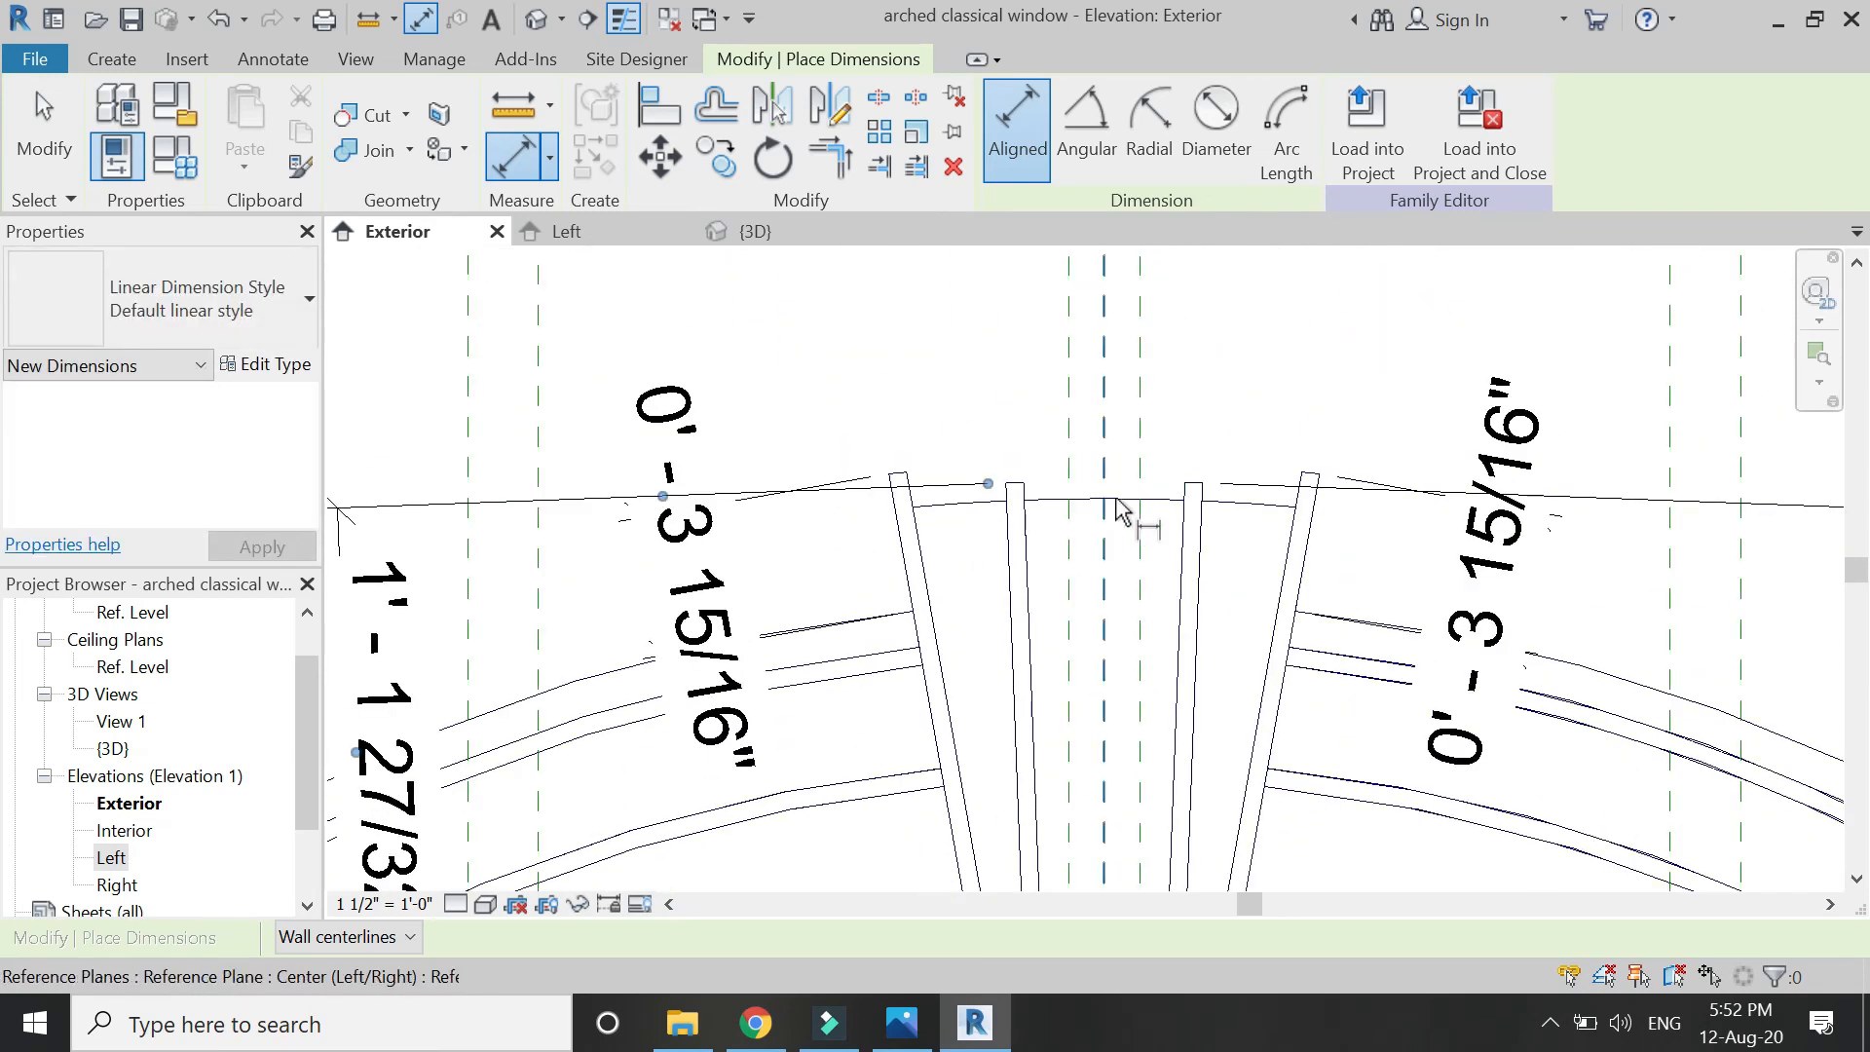
Dimension the keystone edge to the arch bottom, placing 1'-1 7/16" left of the arch.
left_click(915, 513)
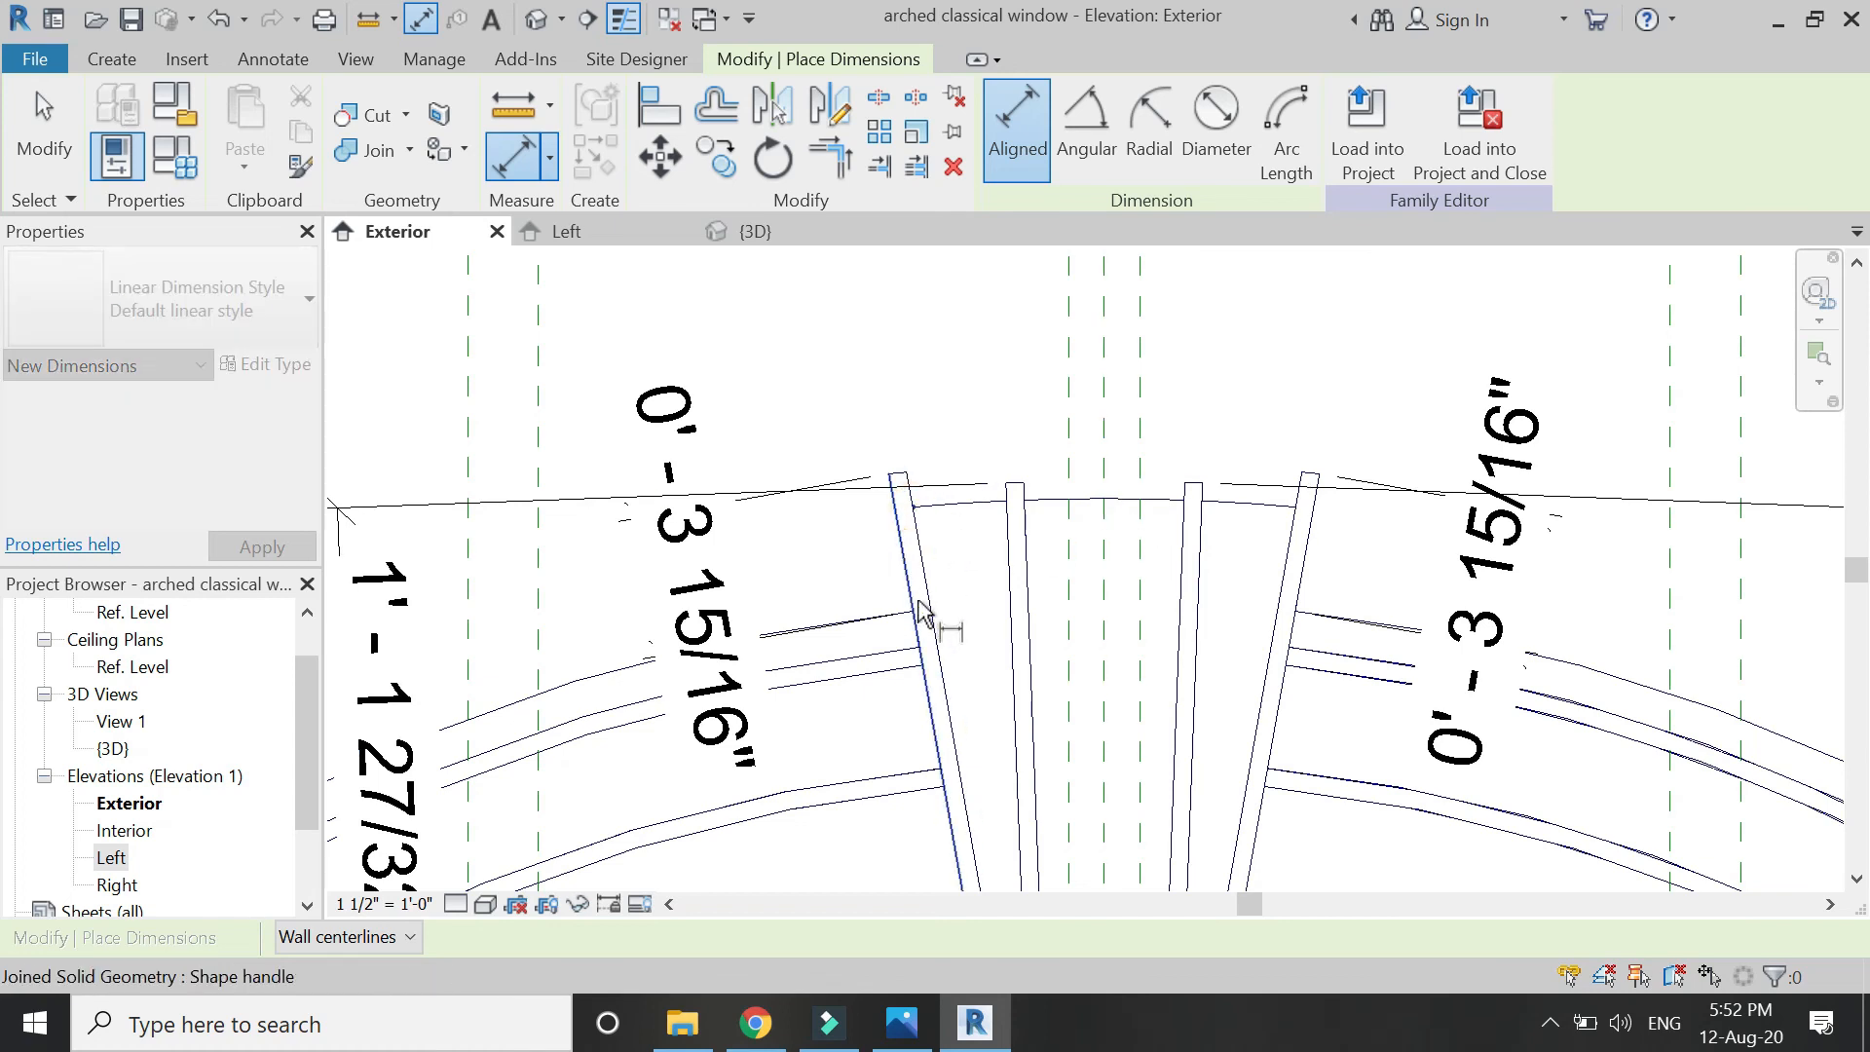
scroll(984, 502, "down", 3)
scroll(979, 794, "up", 3)
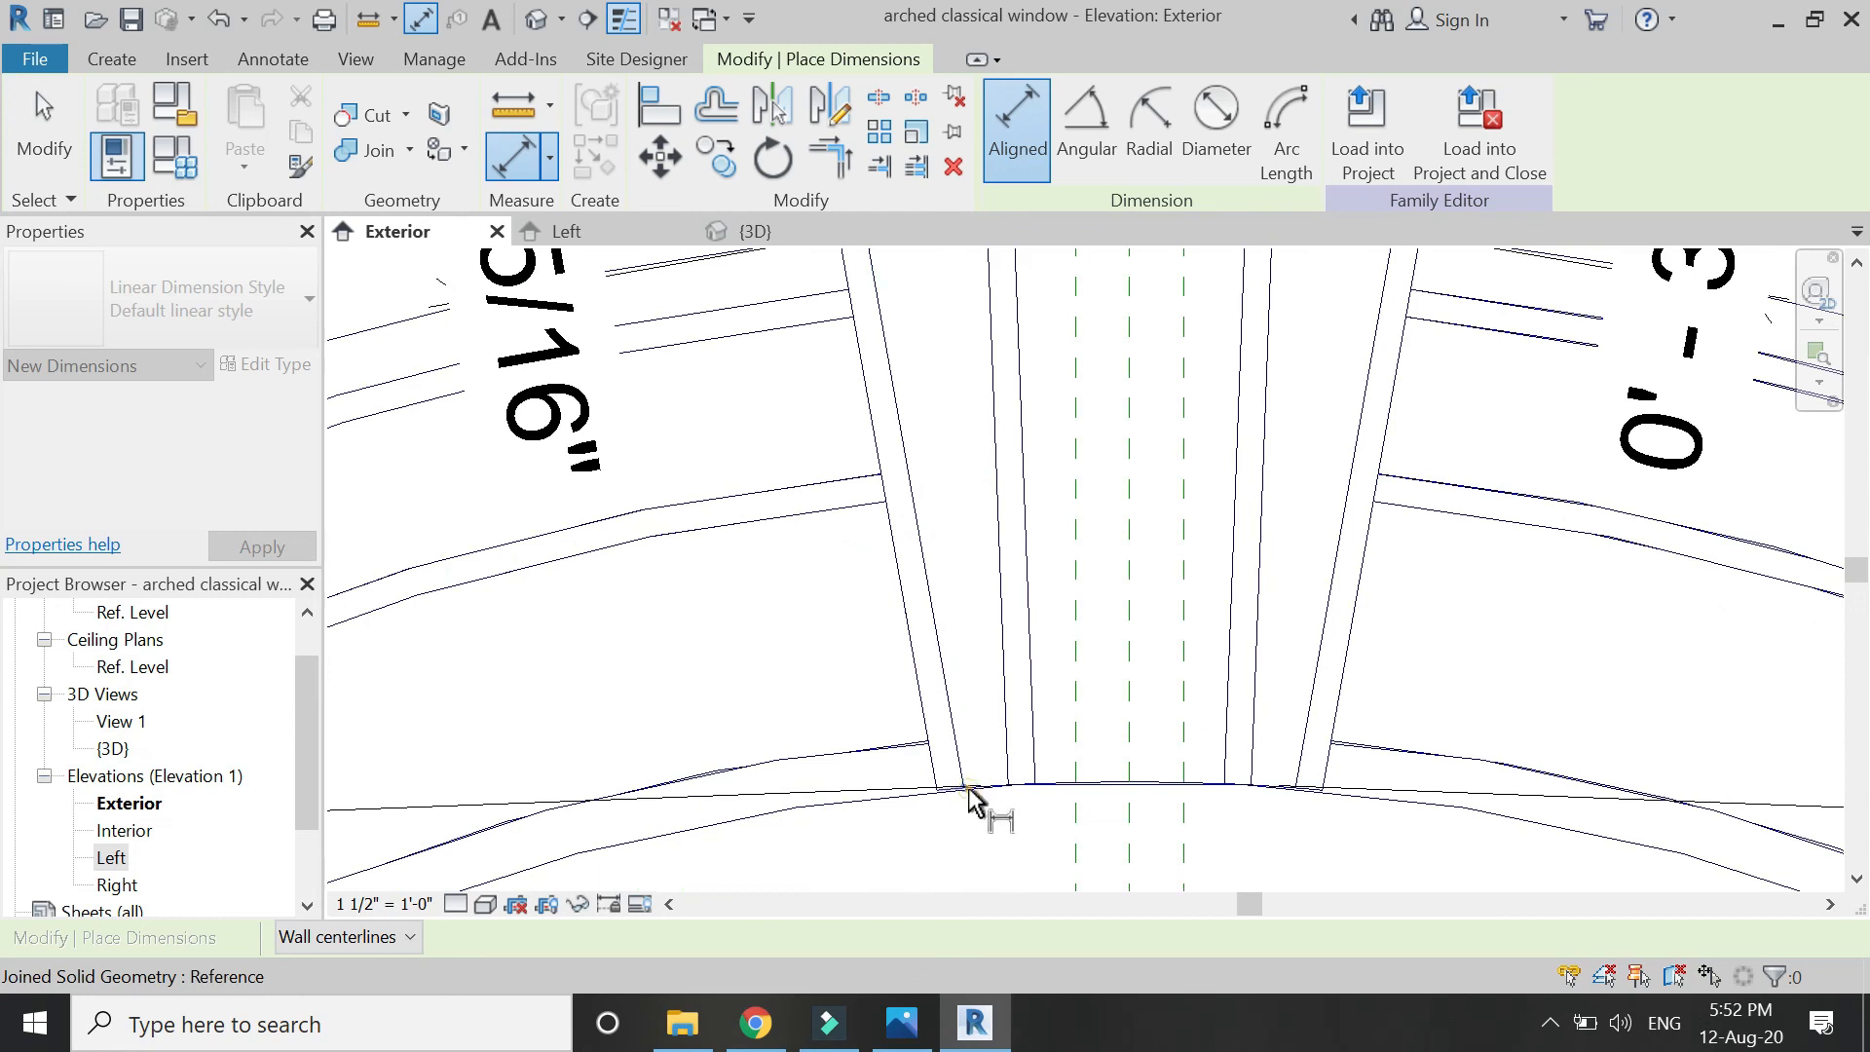
left_click(969, 787)
scroll(1110, 735, "down", 5)
left_click(764, 824)
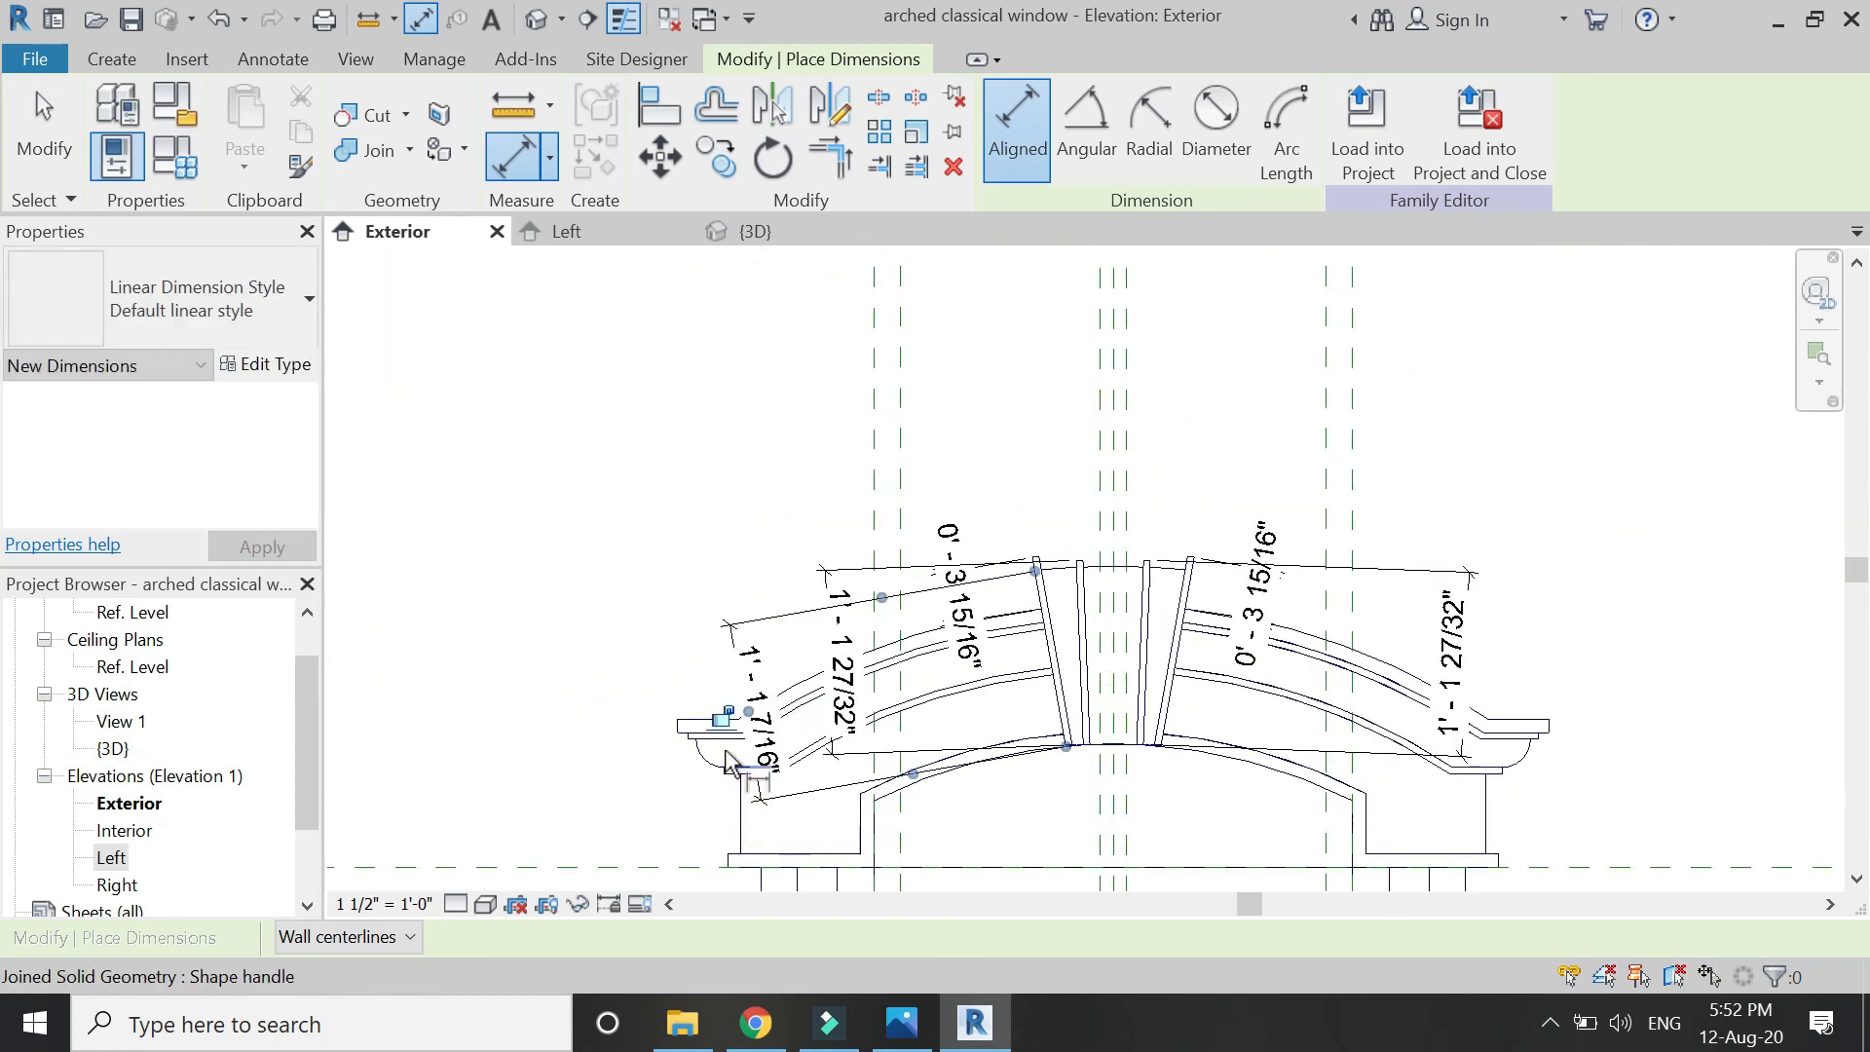
scroll(770, 723, "down", 4)
Set the Exterior elevation to 12" = 1'-0" scale and the Realistic visual style.
key("Escape")
key("Escape")
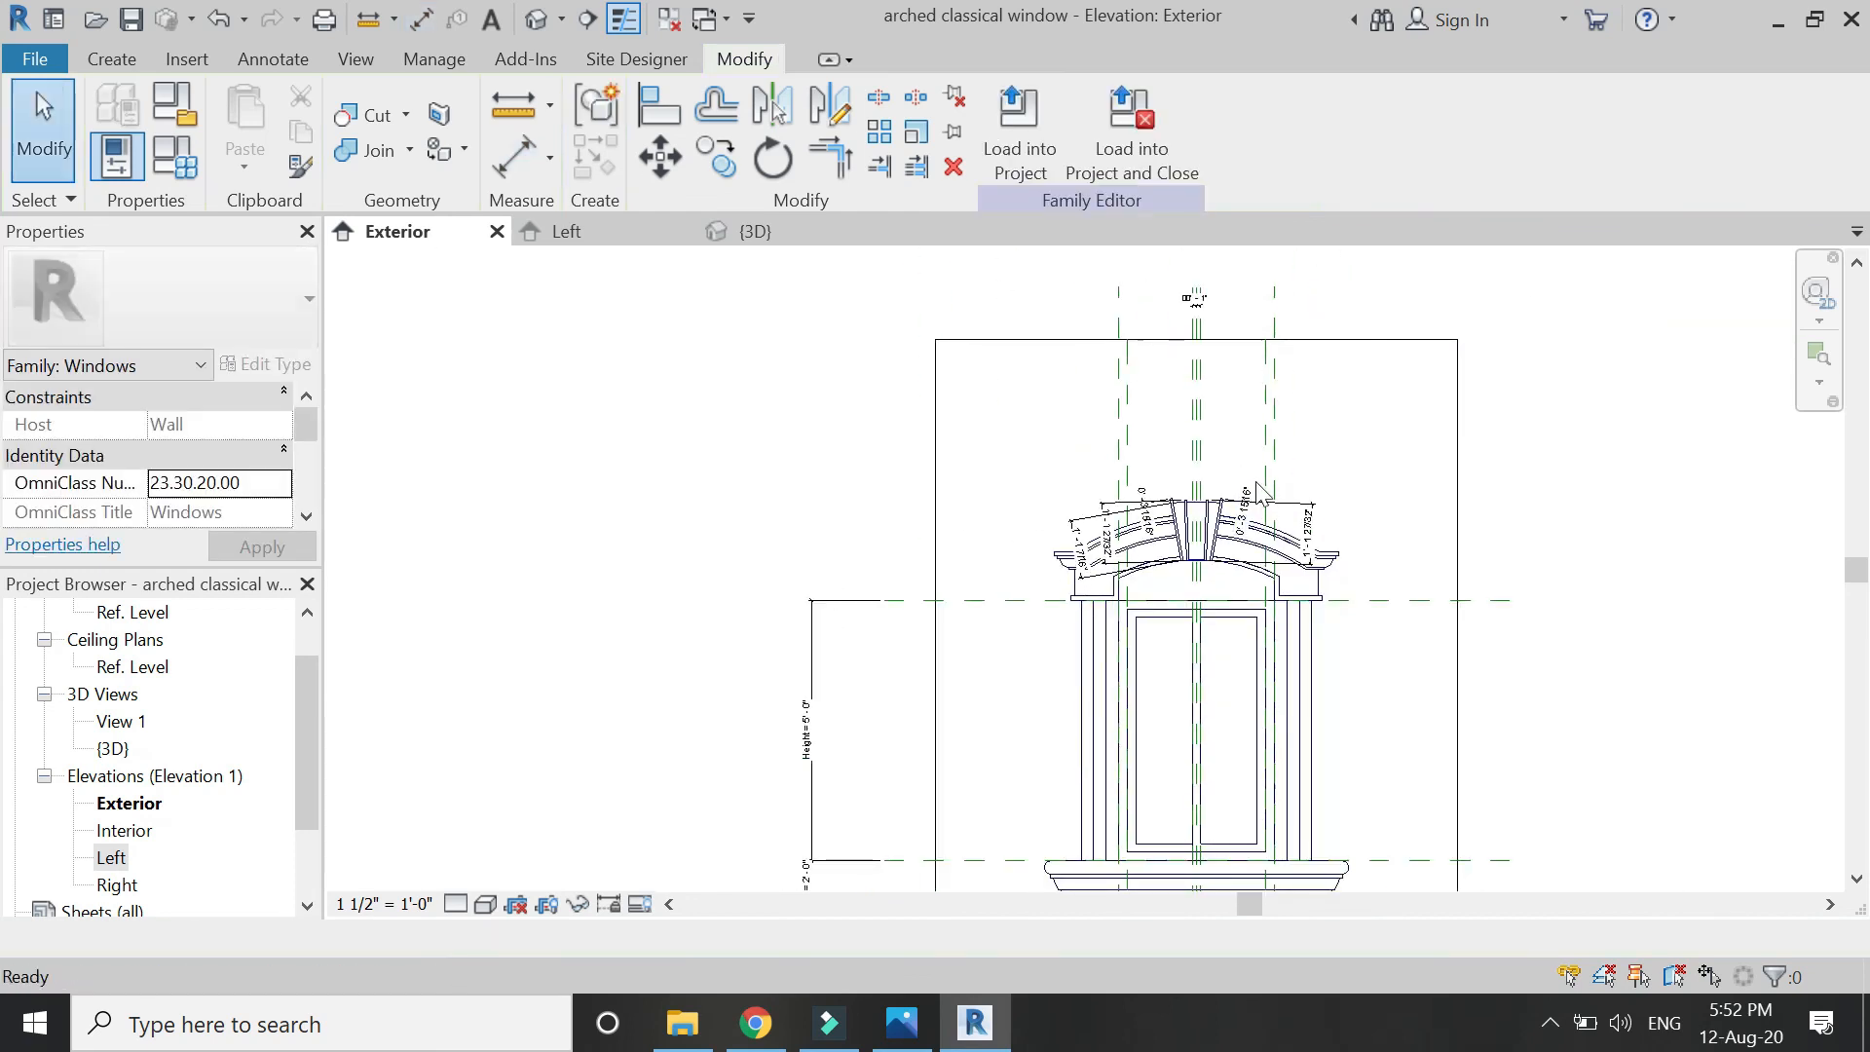
scroll(1214, 401, "down", 3)
scroll(1067, 684, "up", 2)
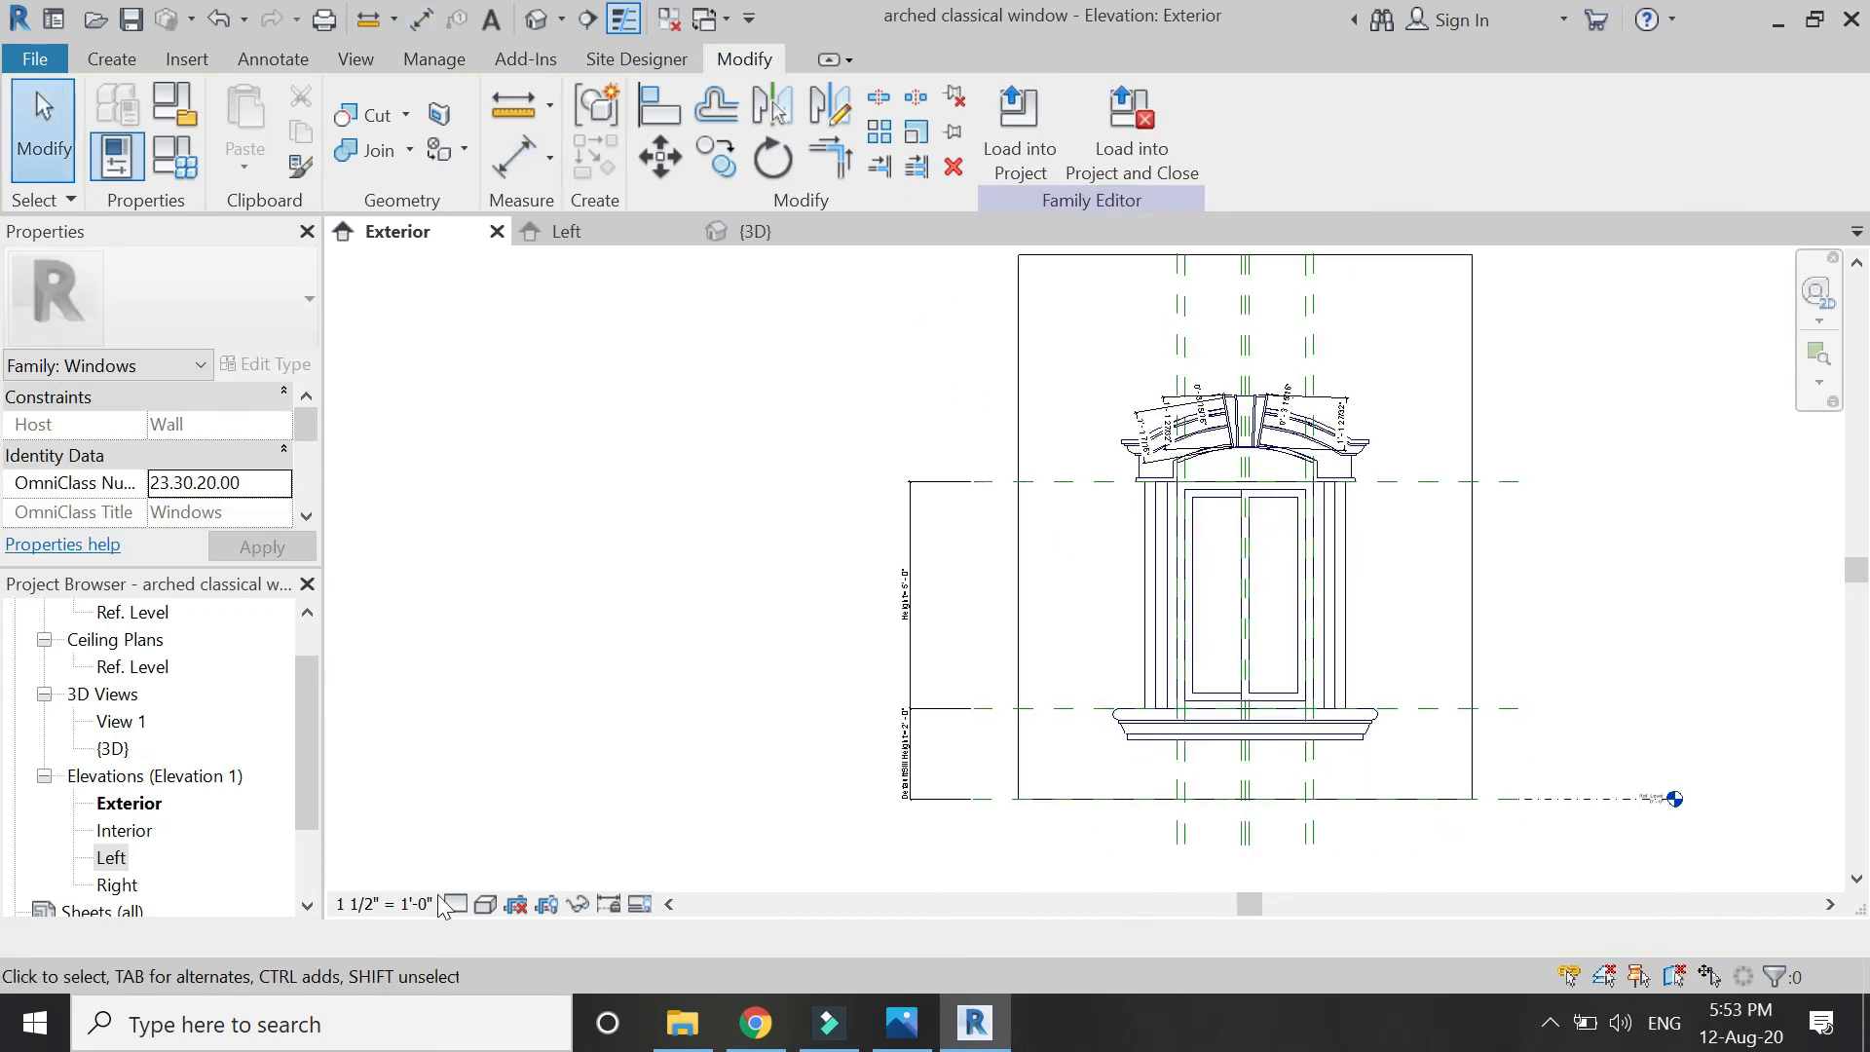
left_click(398, 903)
left_click(401, 54)
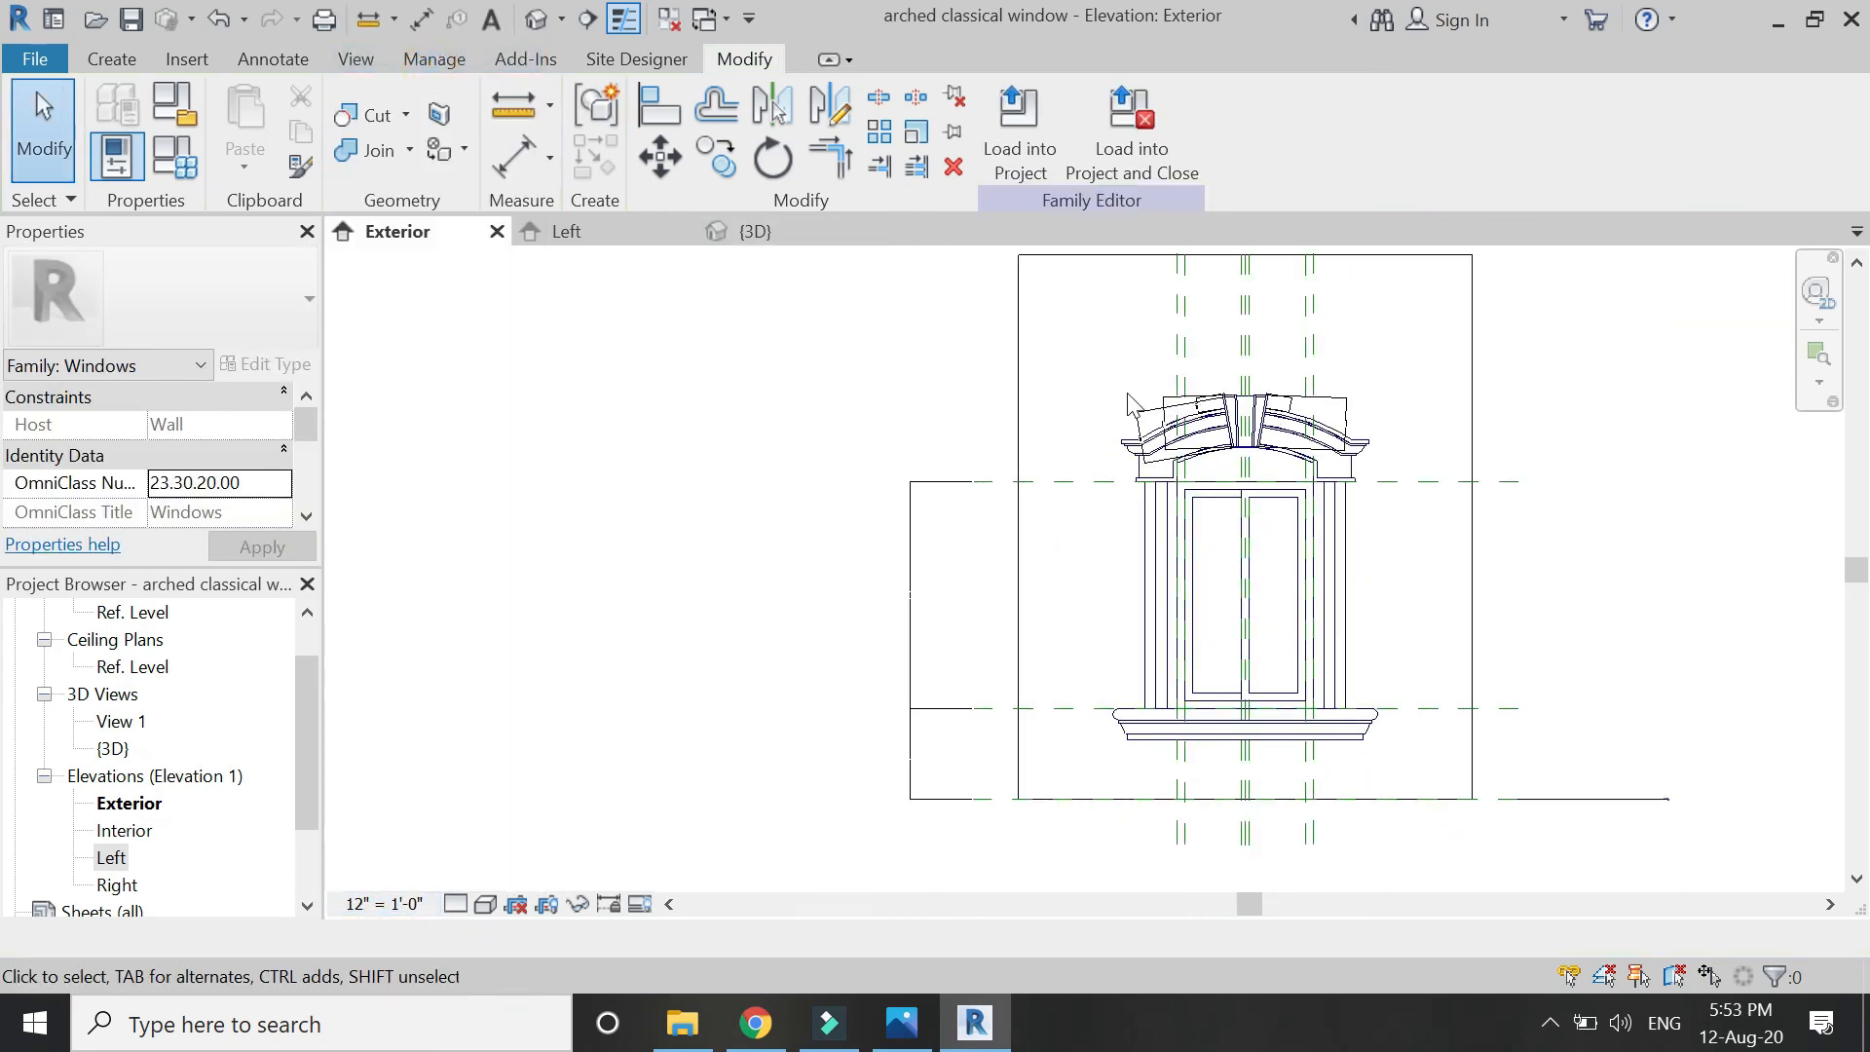
scroll(944, 552, "down", 1)
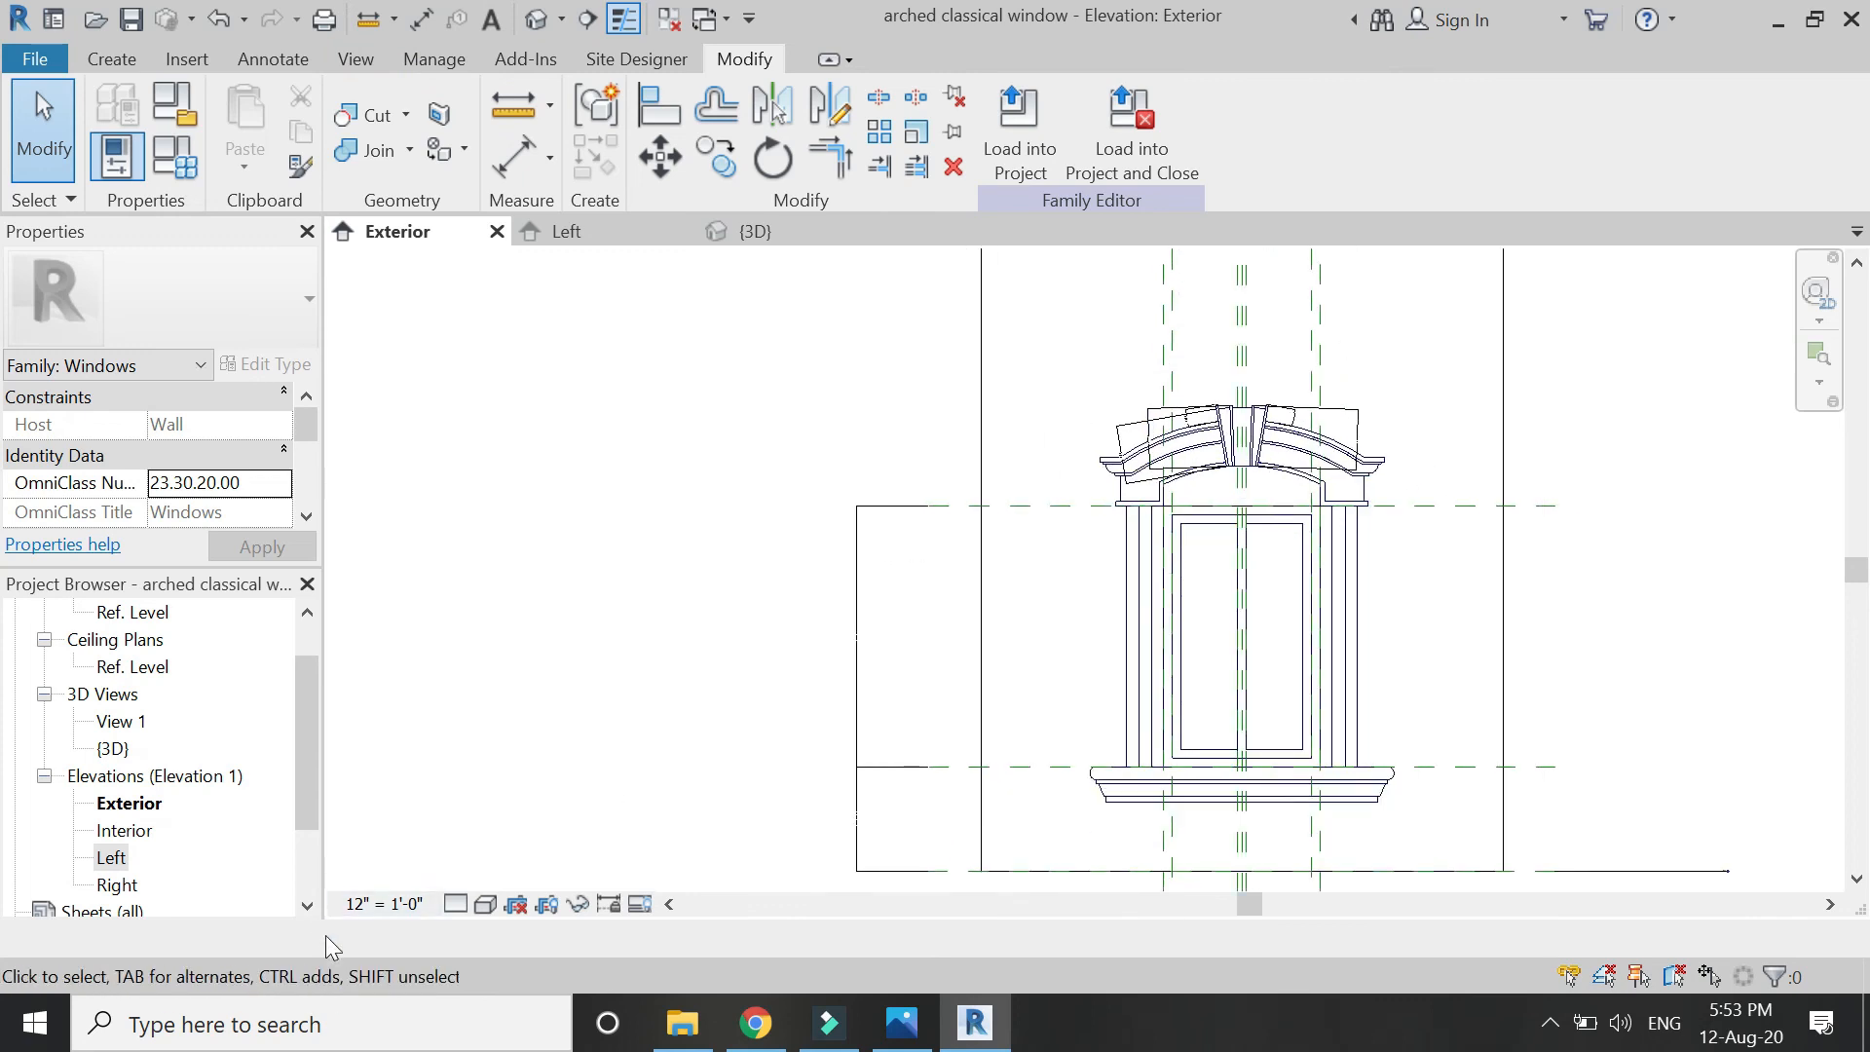
left_click(485, 904)
left_click(542, 838)
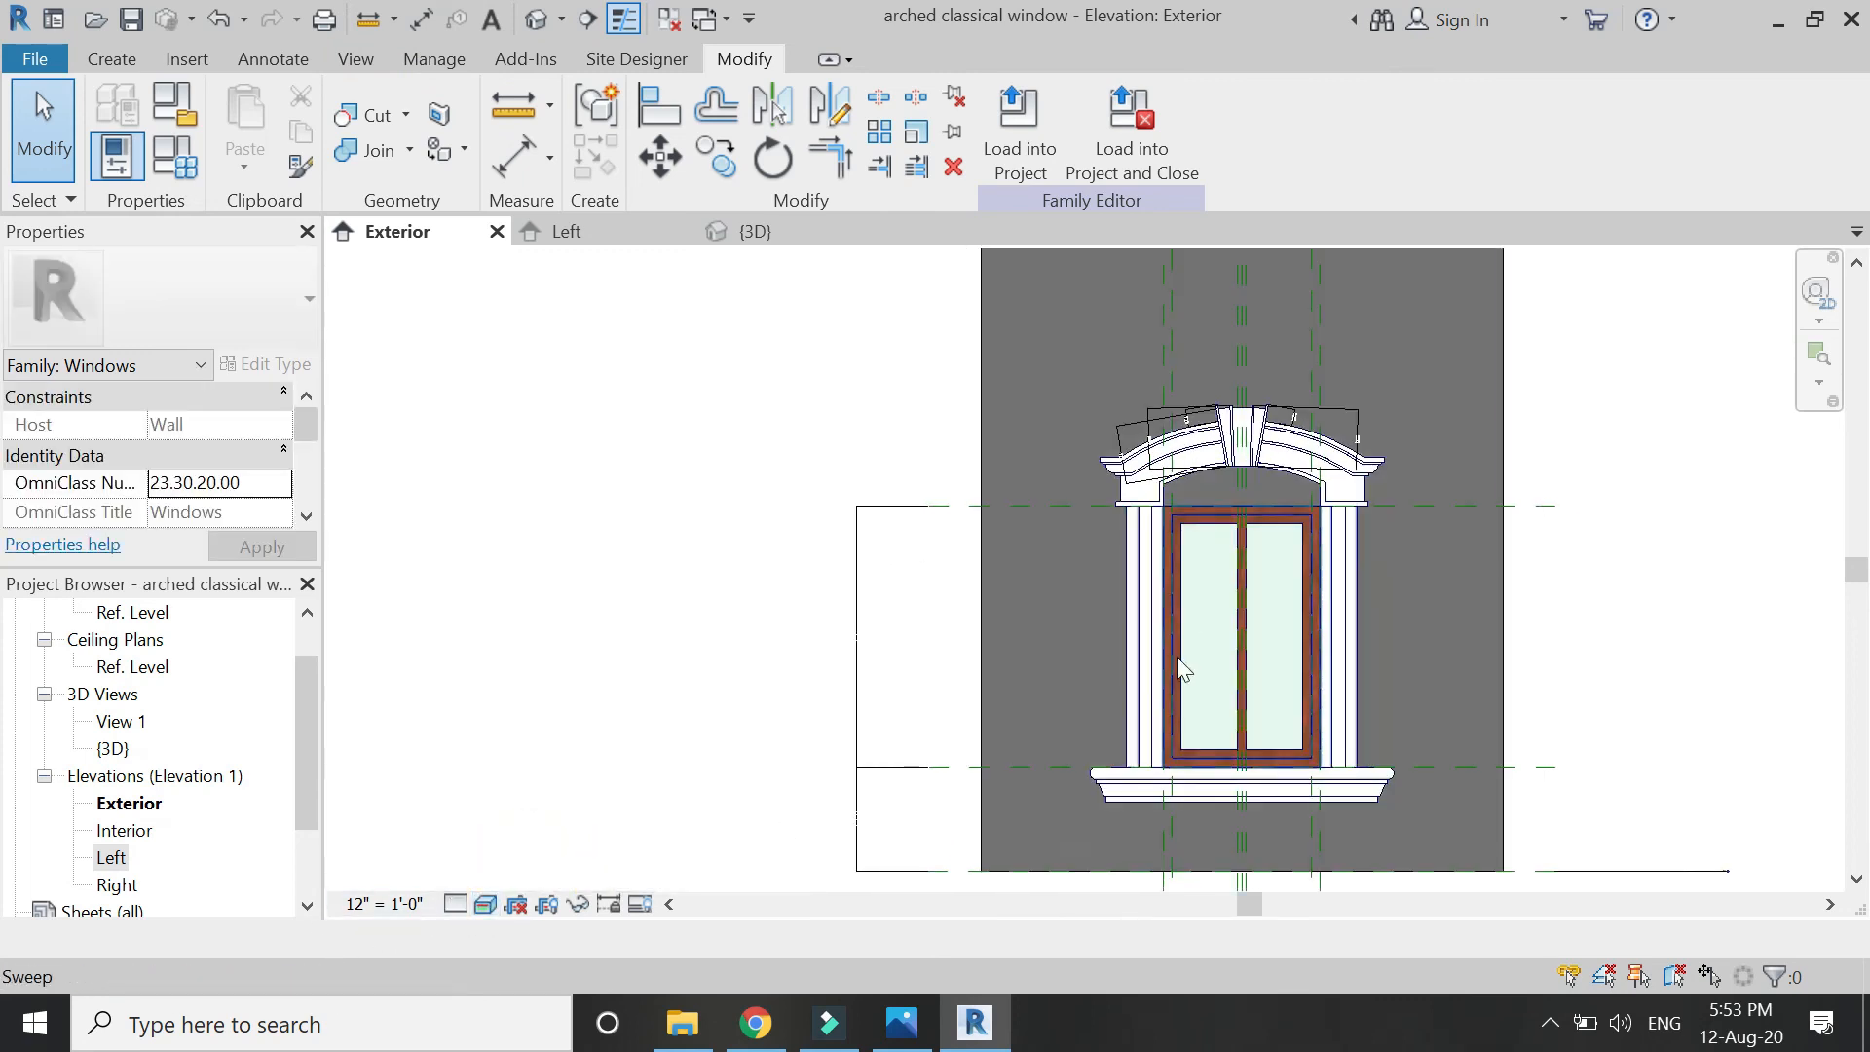
left_click(194, 169)
Change the window Width to 6' 0" in Family Types, removing the blocking constraints.
left_click(394, 569)
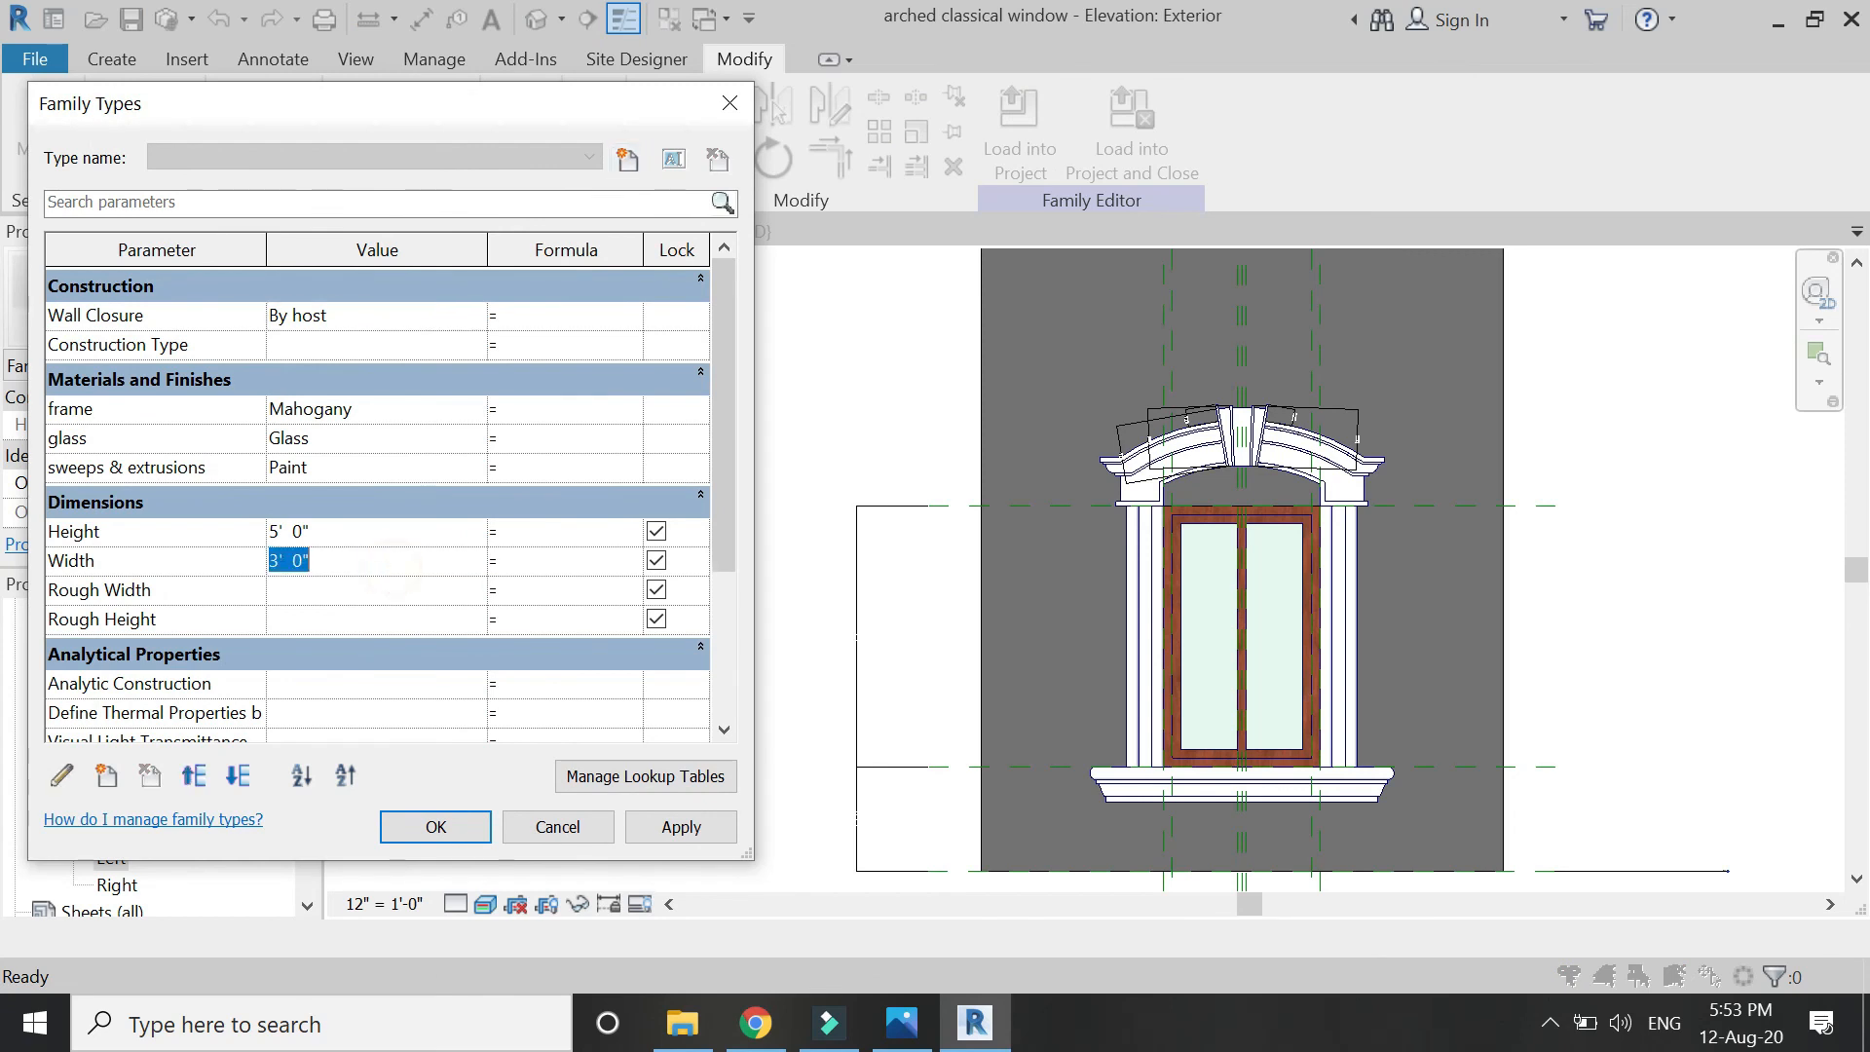
left_click(676, 834)
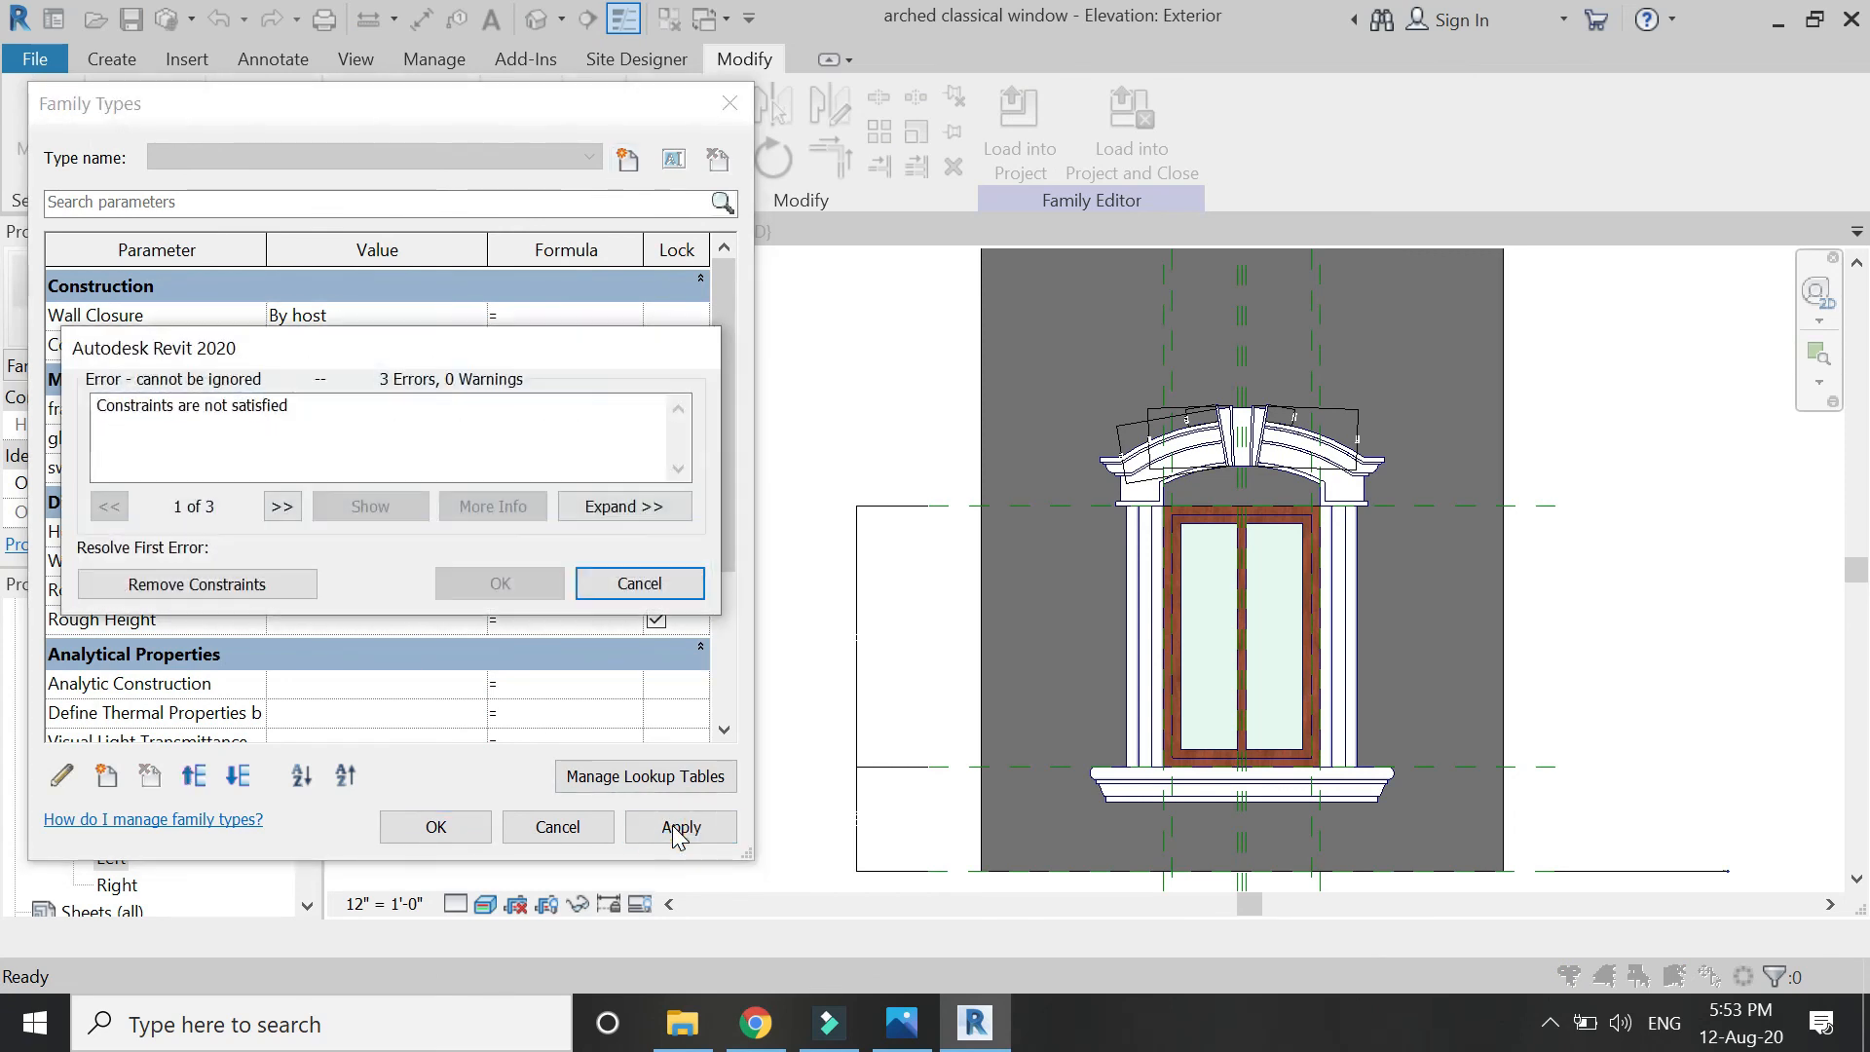
left_click(286, 589)
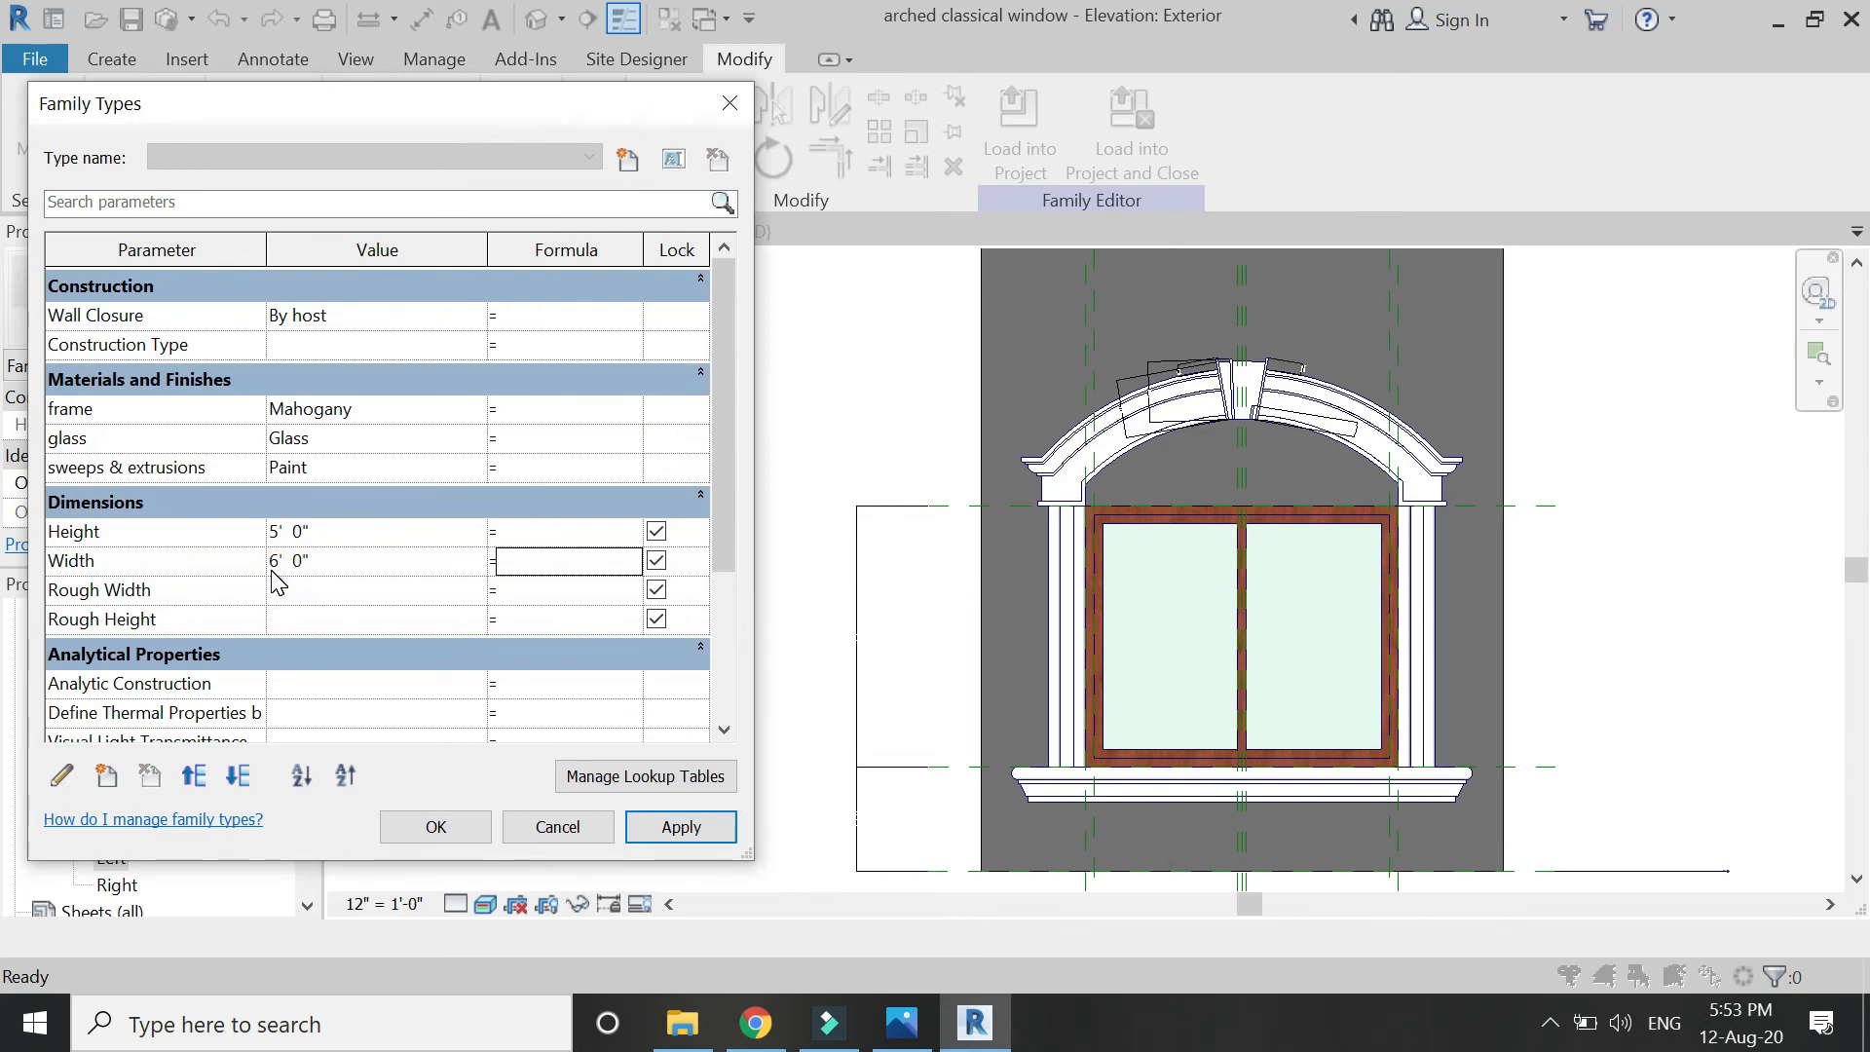
key("Return")
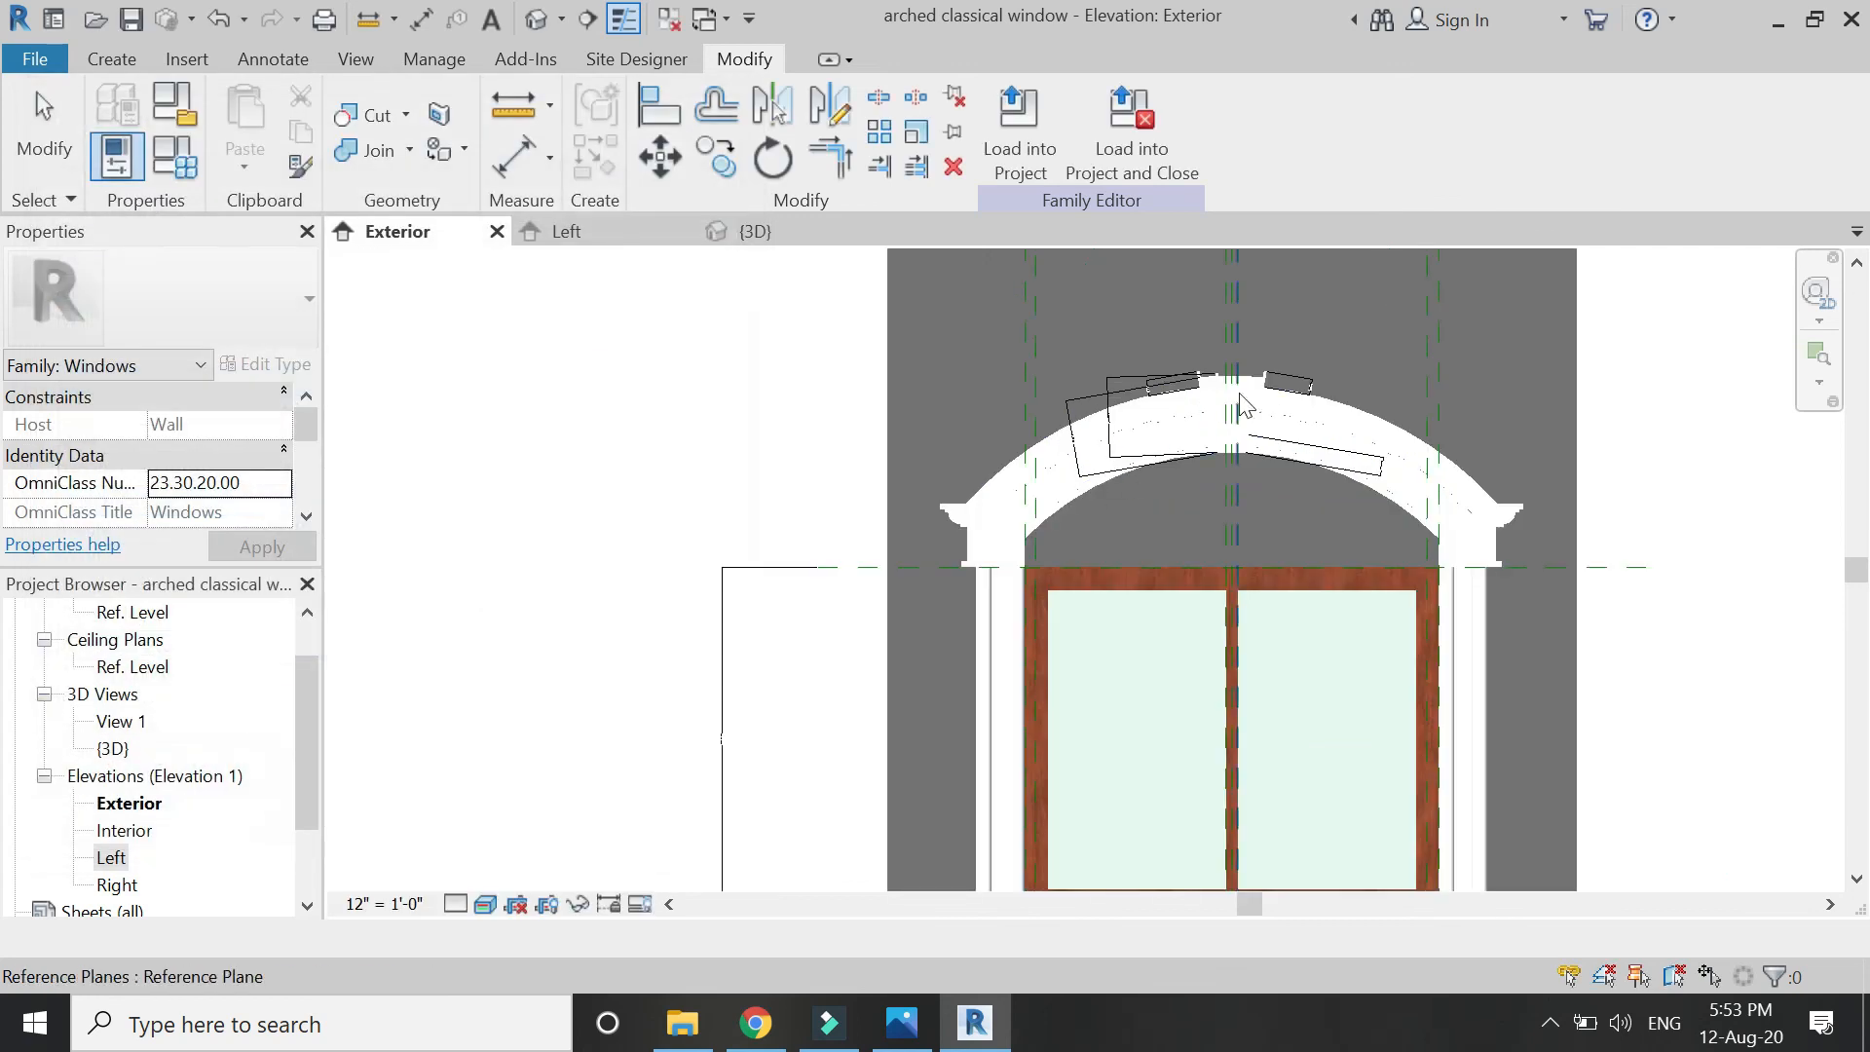
scroll(1290, 360, "up", 5)
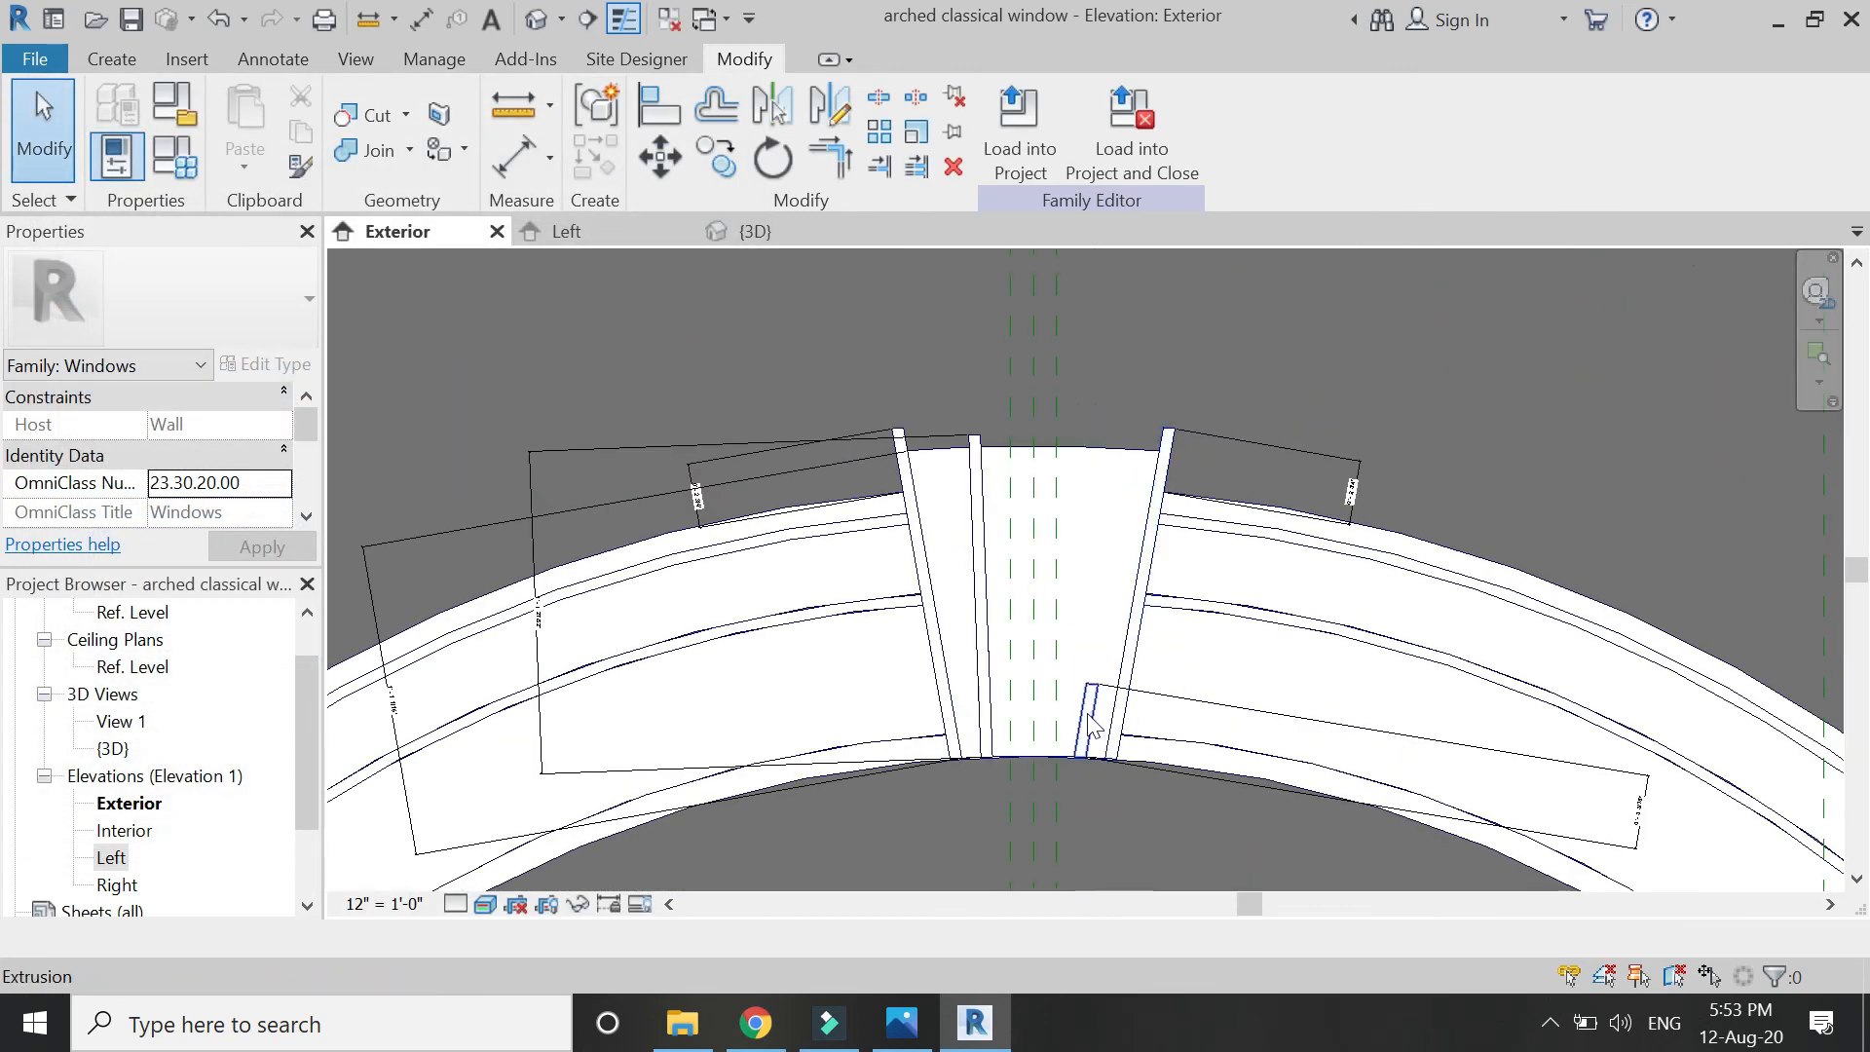
Delete the small extrusion on the arch and switch the view to wireframe.
left_click(1084, 714)
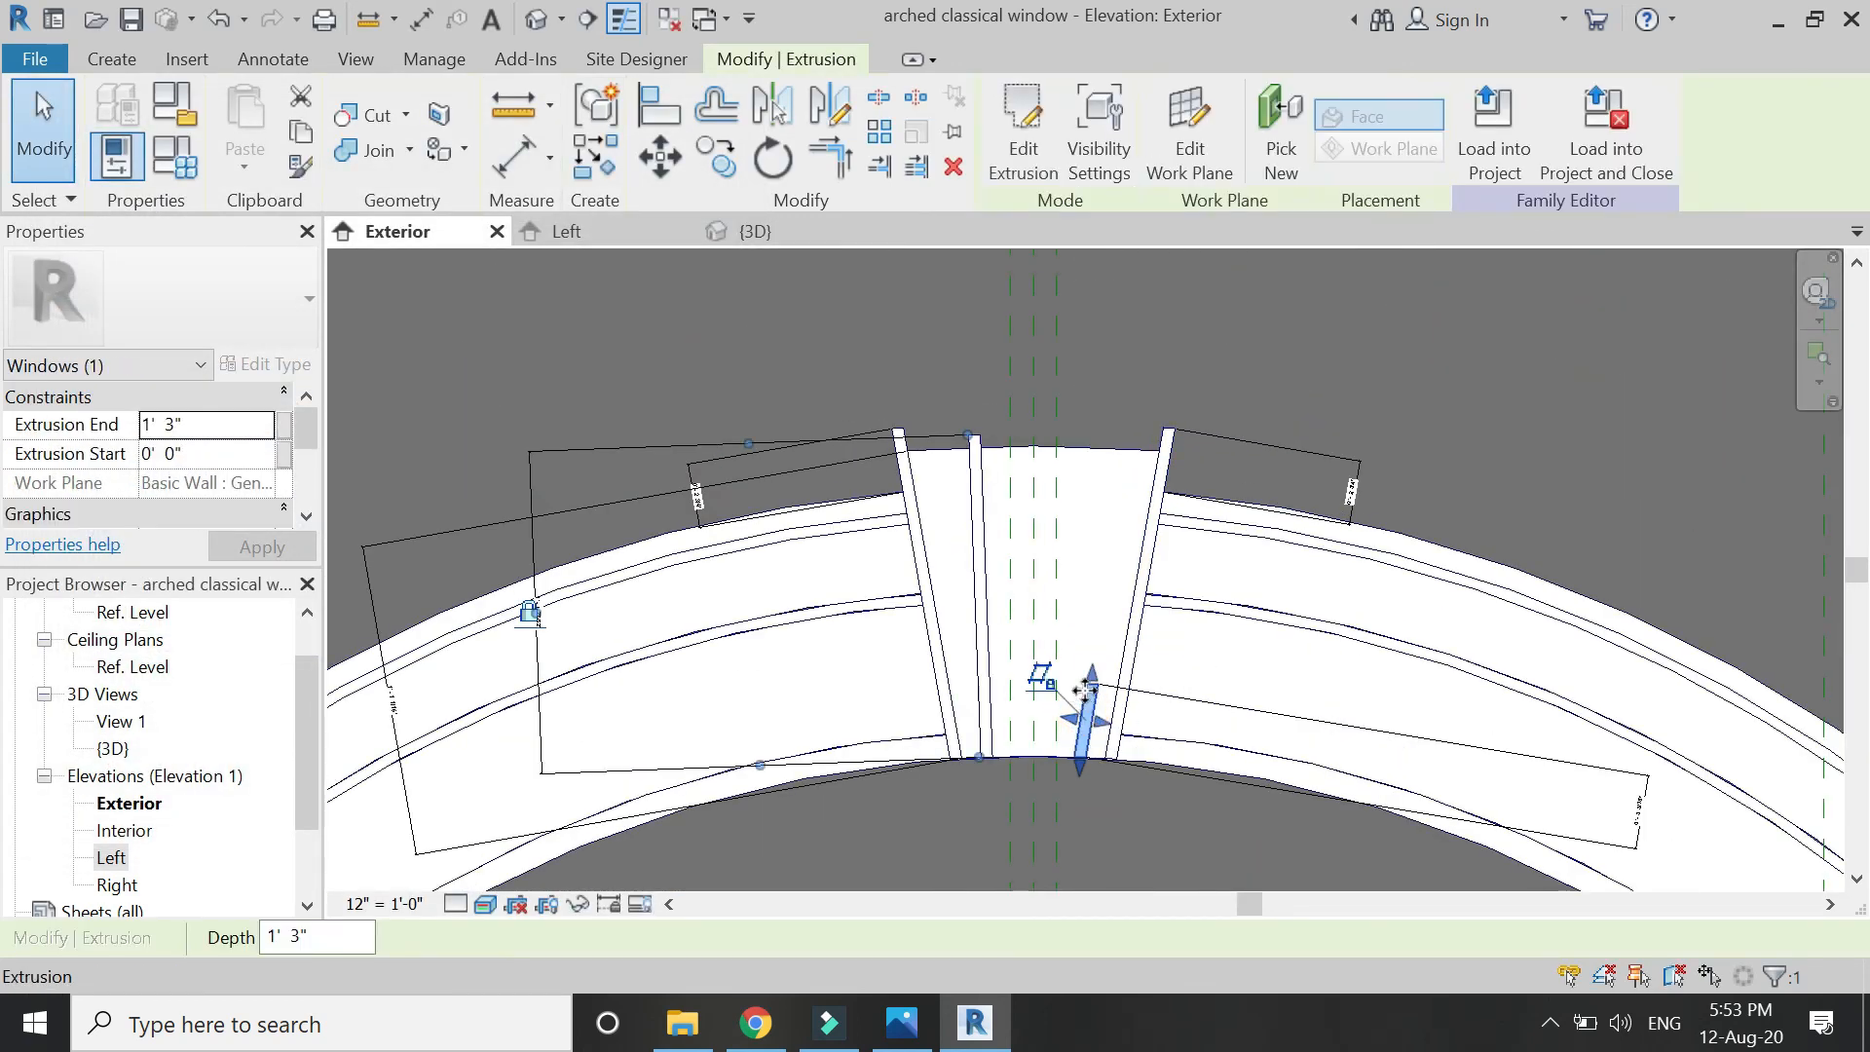
key("Delete")
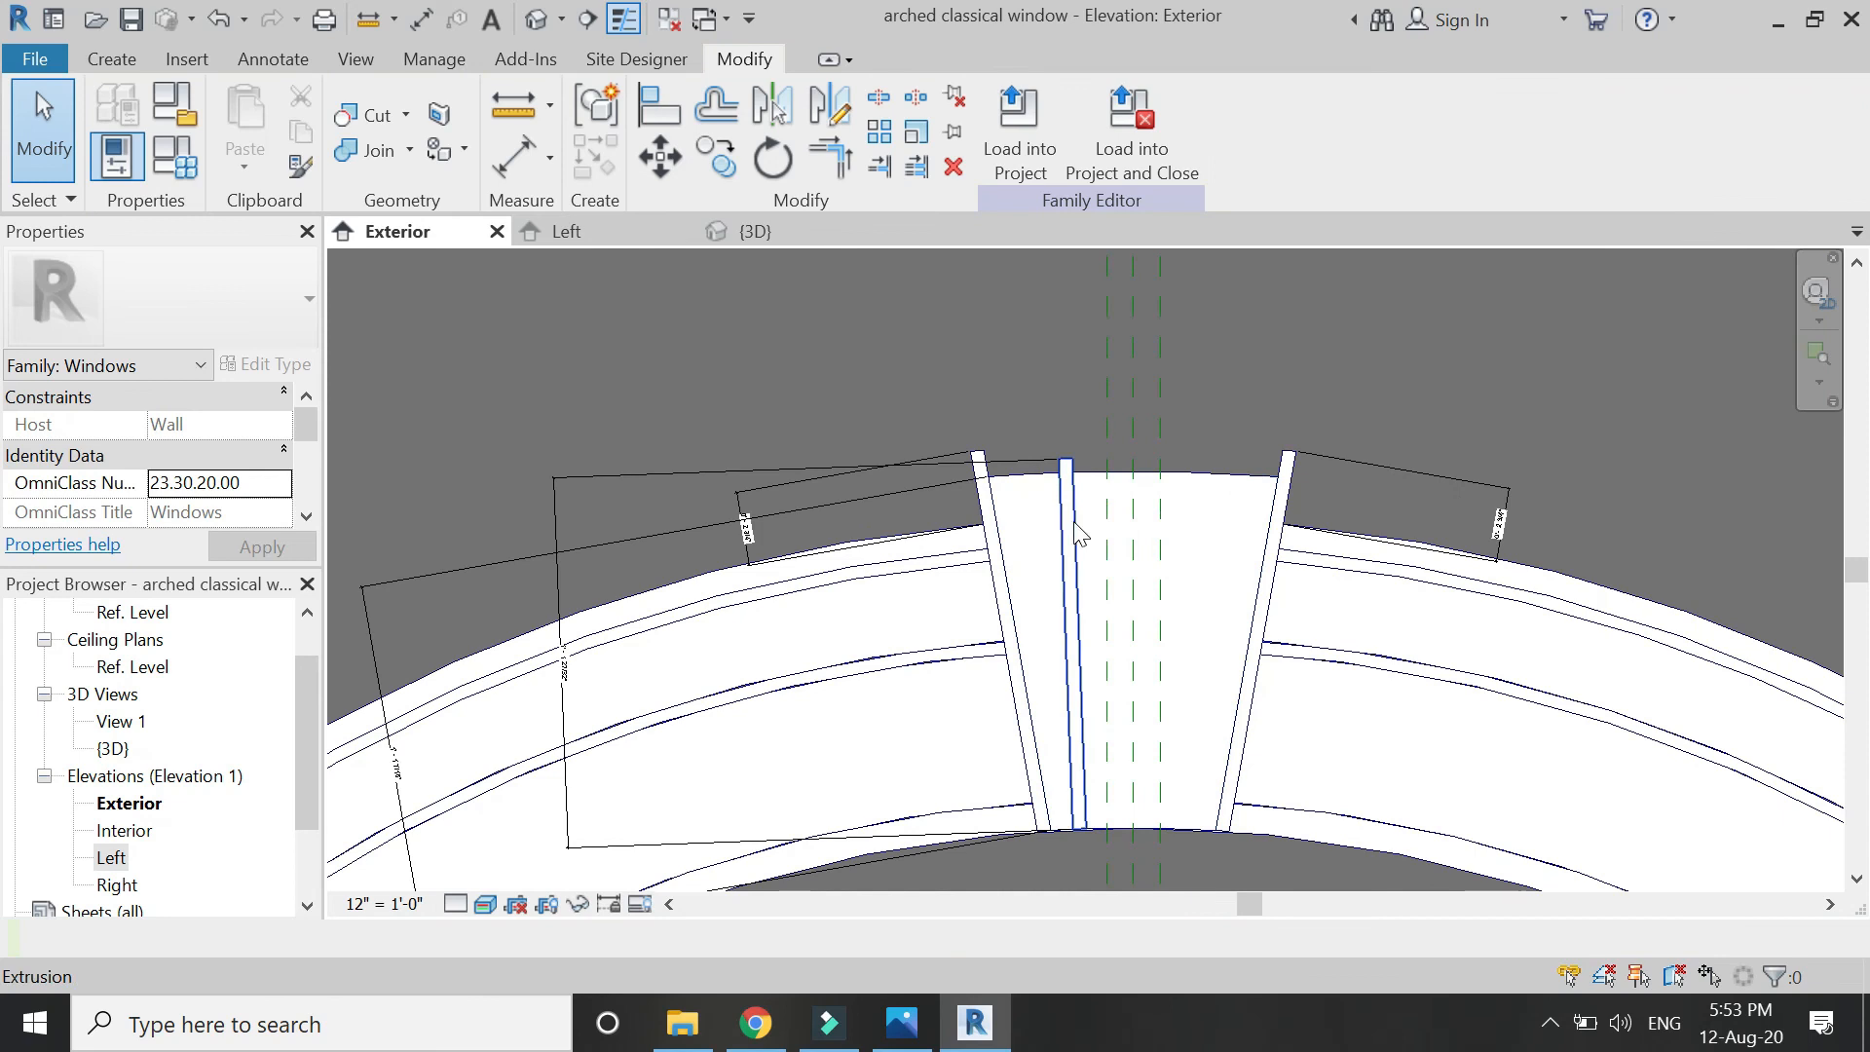
left_click(485, 904)
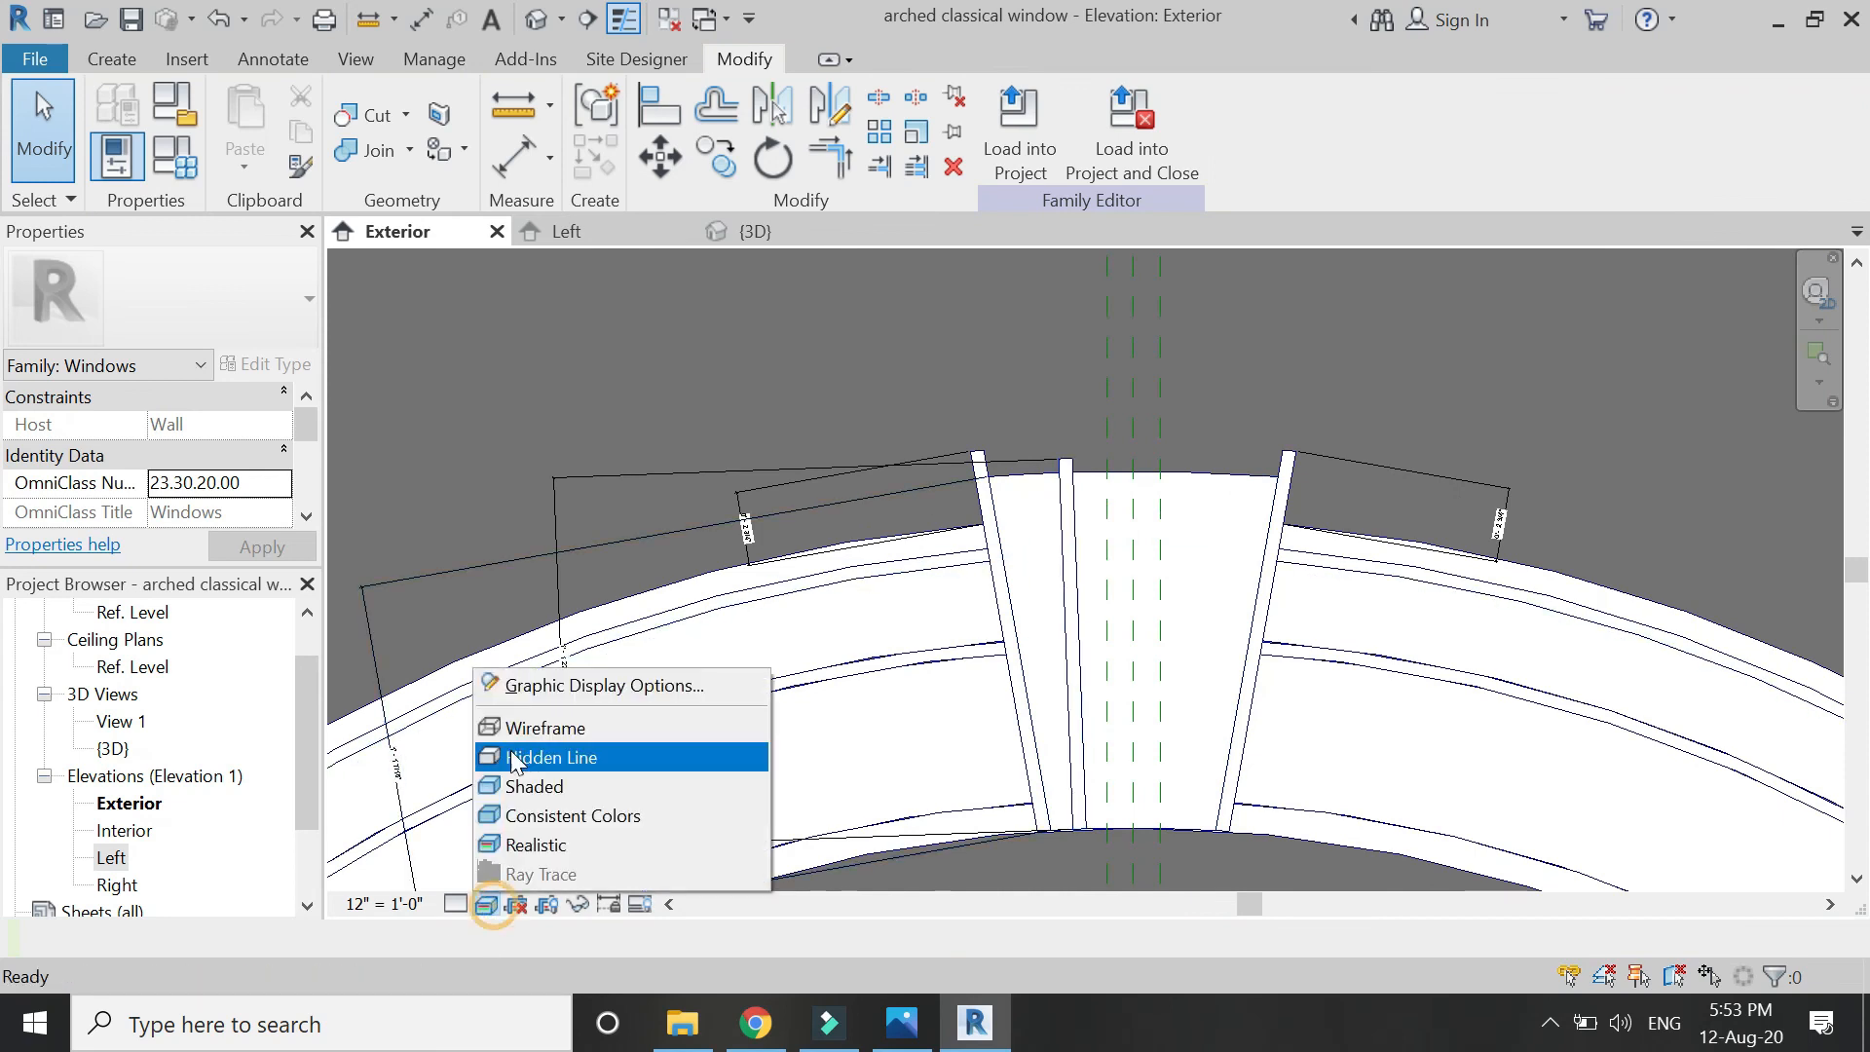
left_click(544, 728)
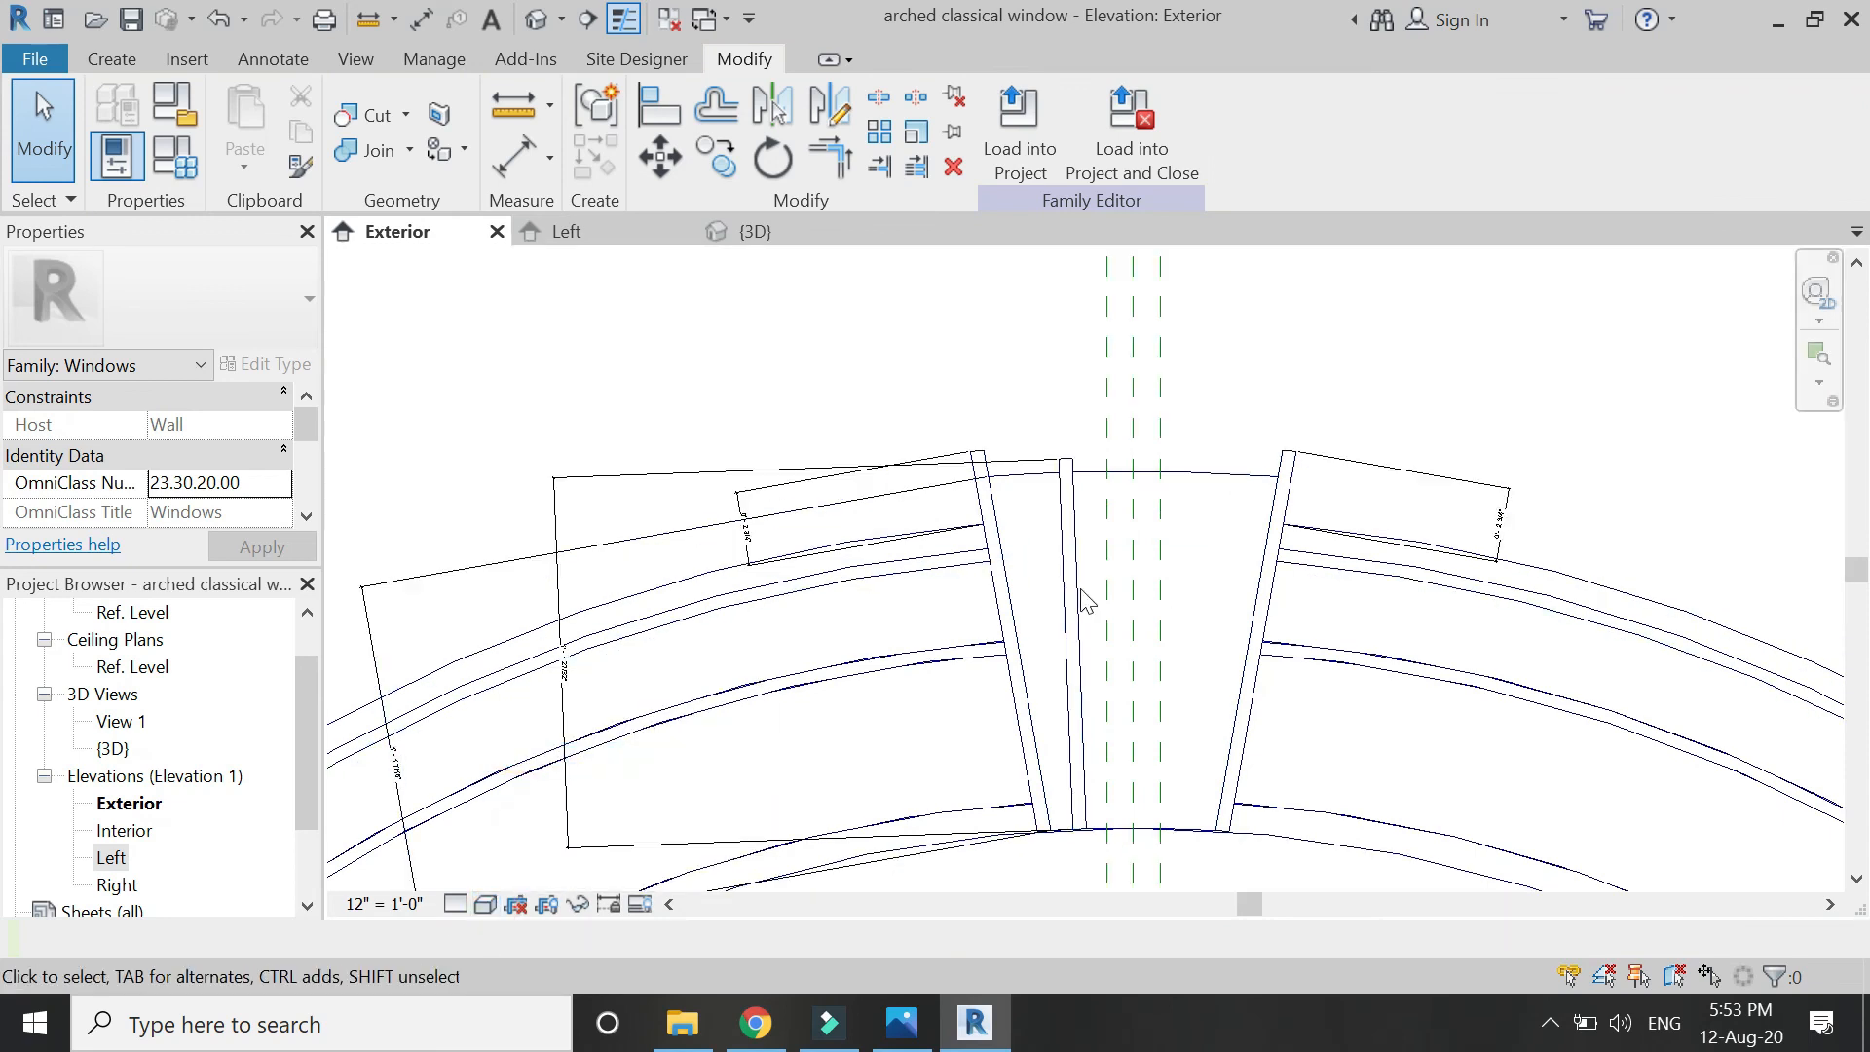
left_click(127, 58)
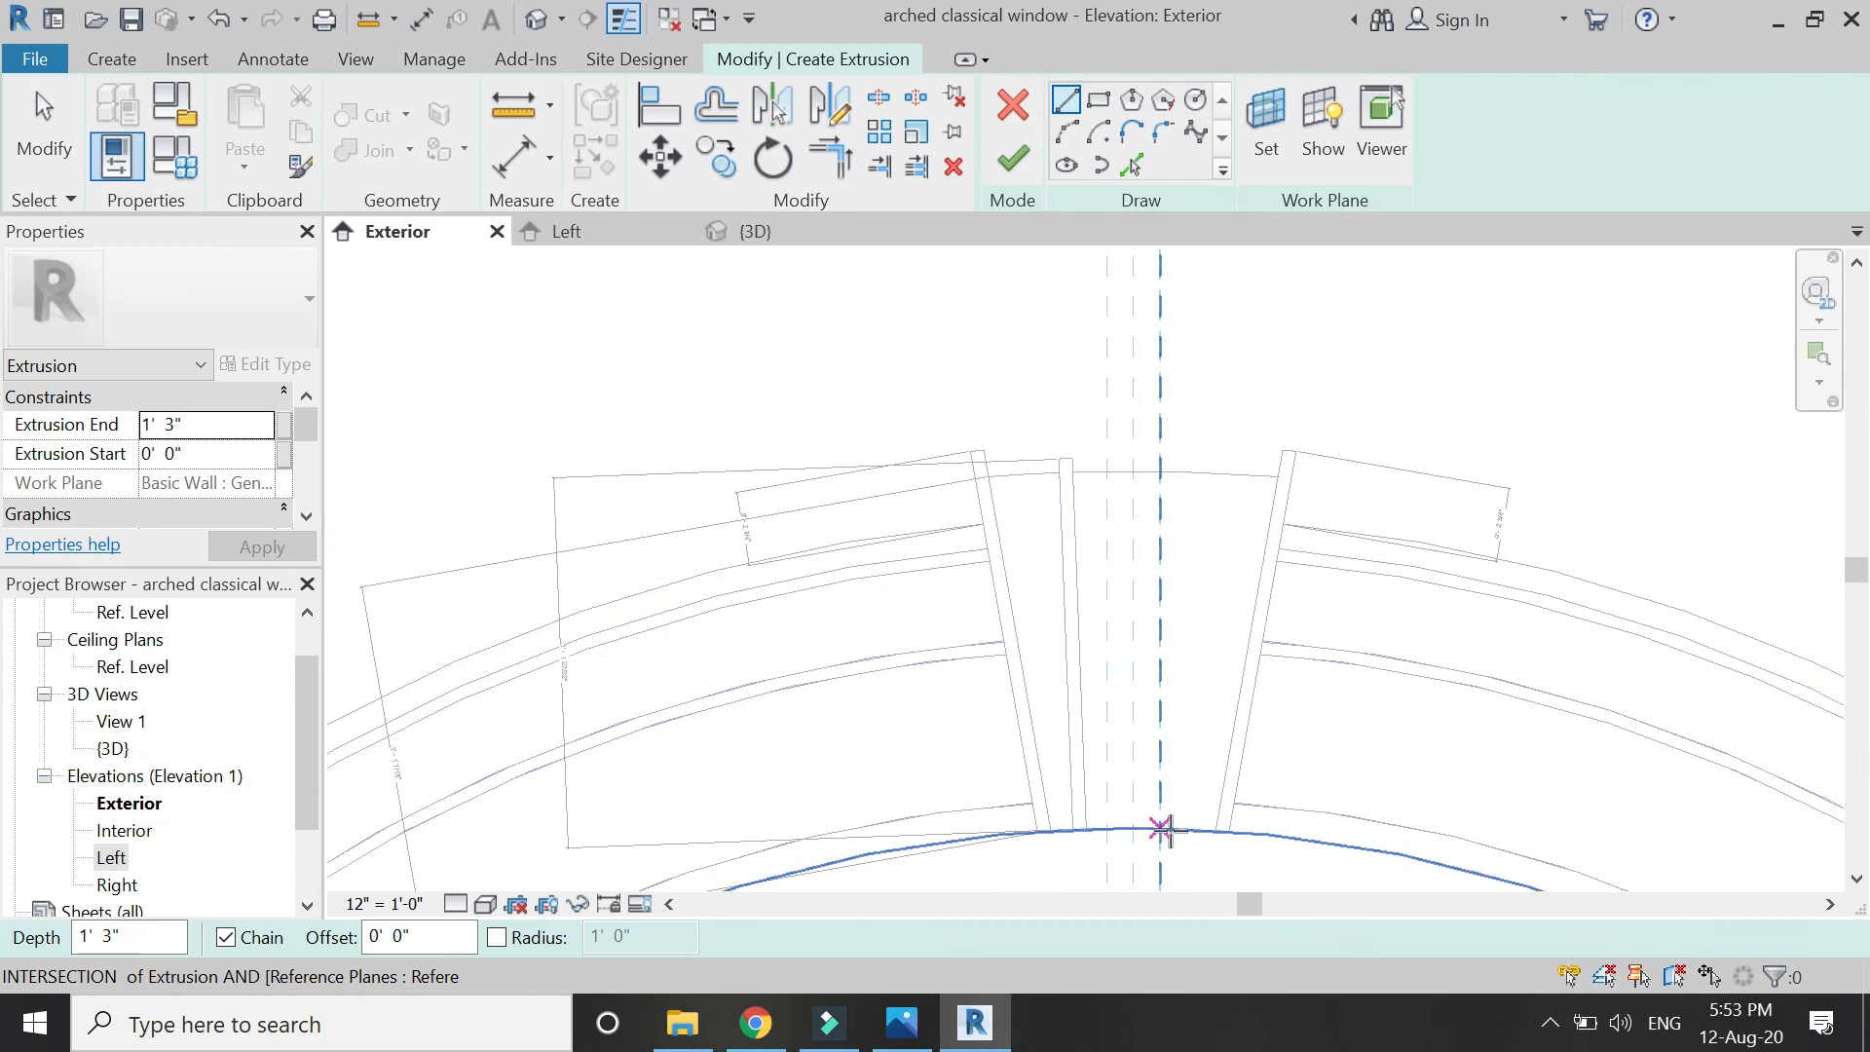
Draw a vertical sketch line from the arch curve up past the top edge.
left_click(1192, 828)
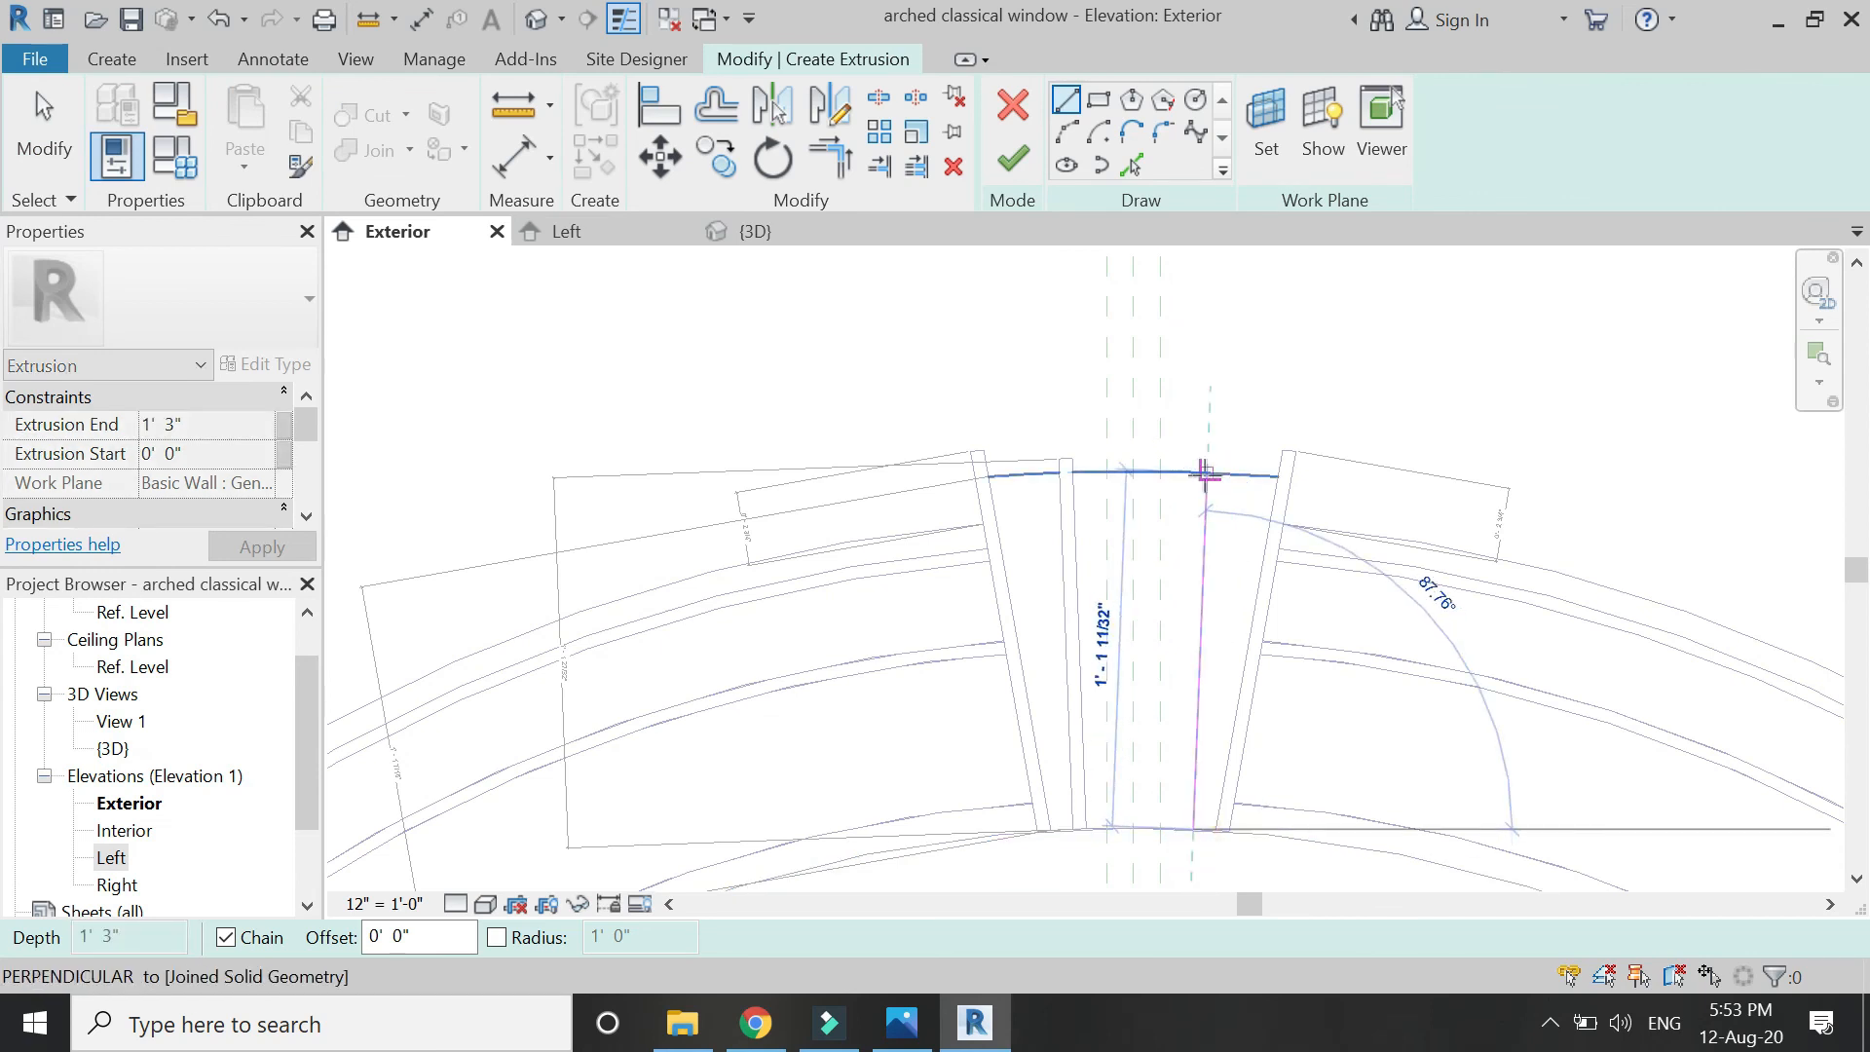
left_click(1204, 474)
key("Escape")
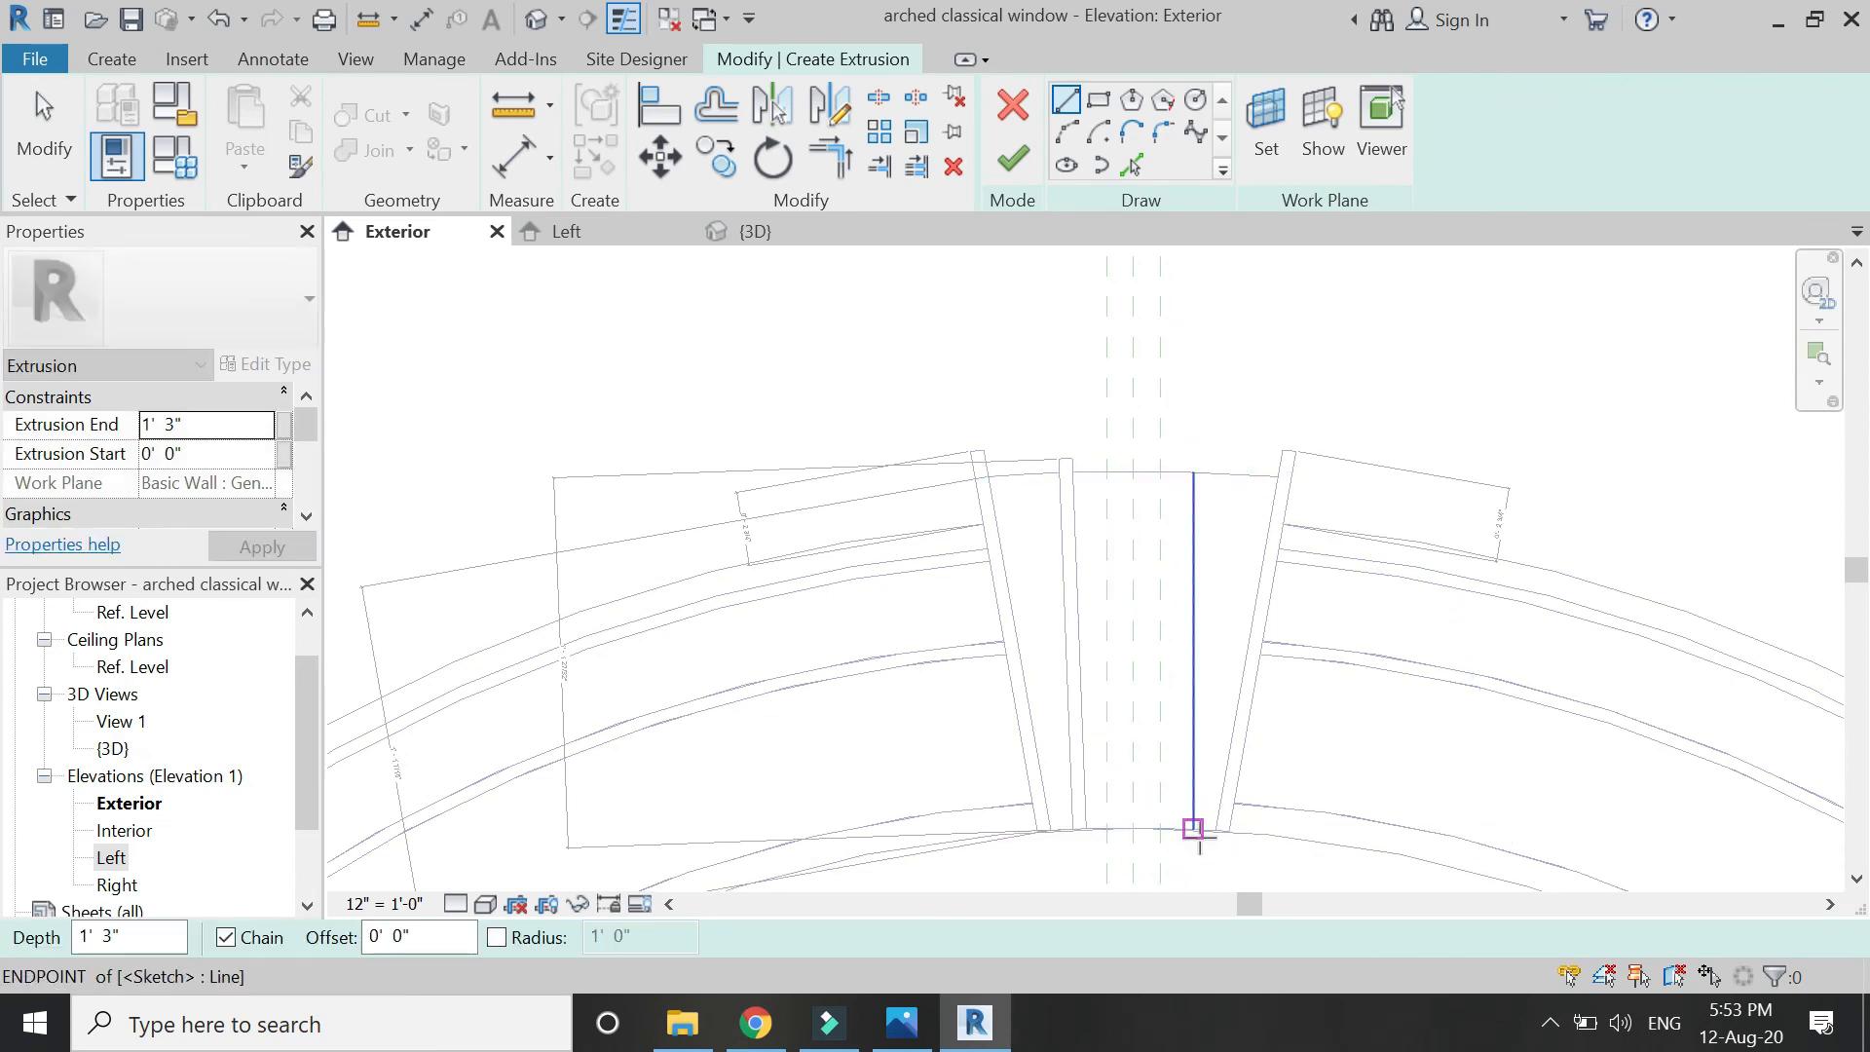
key("ctrl+z")
left_click(1197, 830)
left_click(1212, 476)
key("Escape")
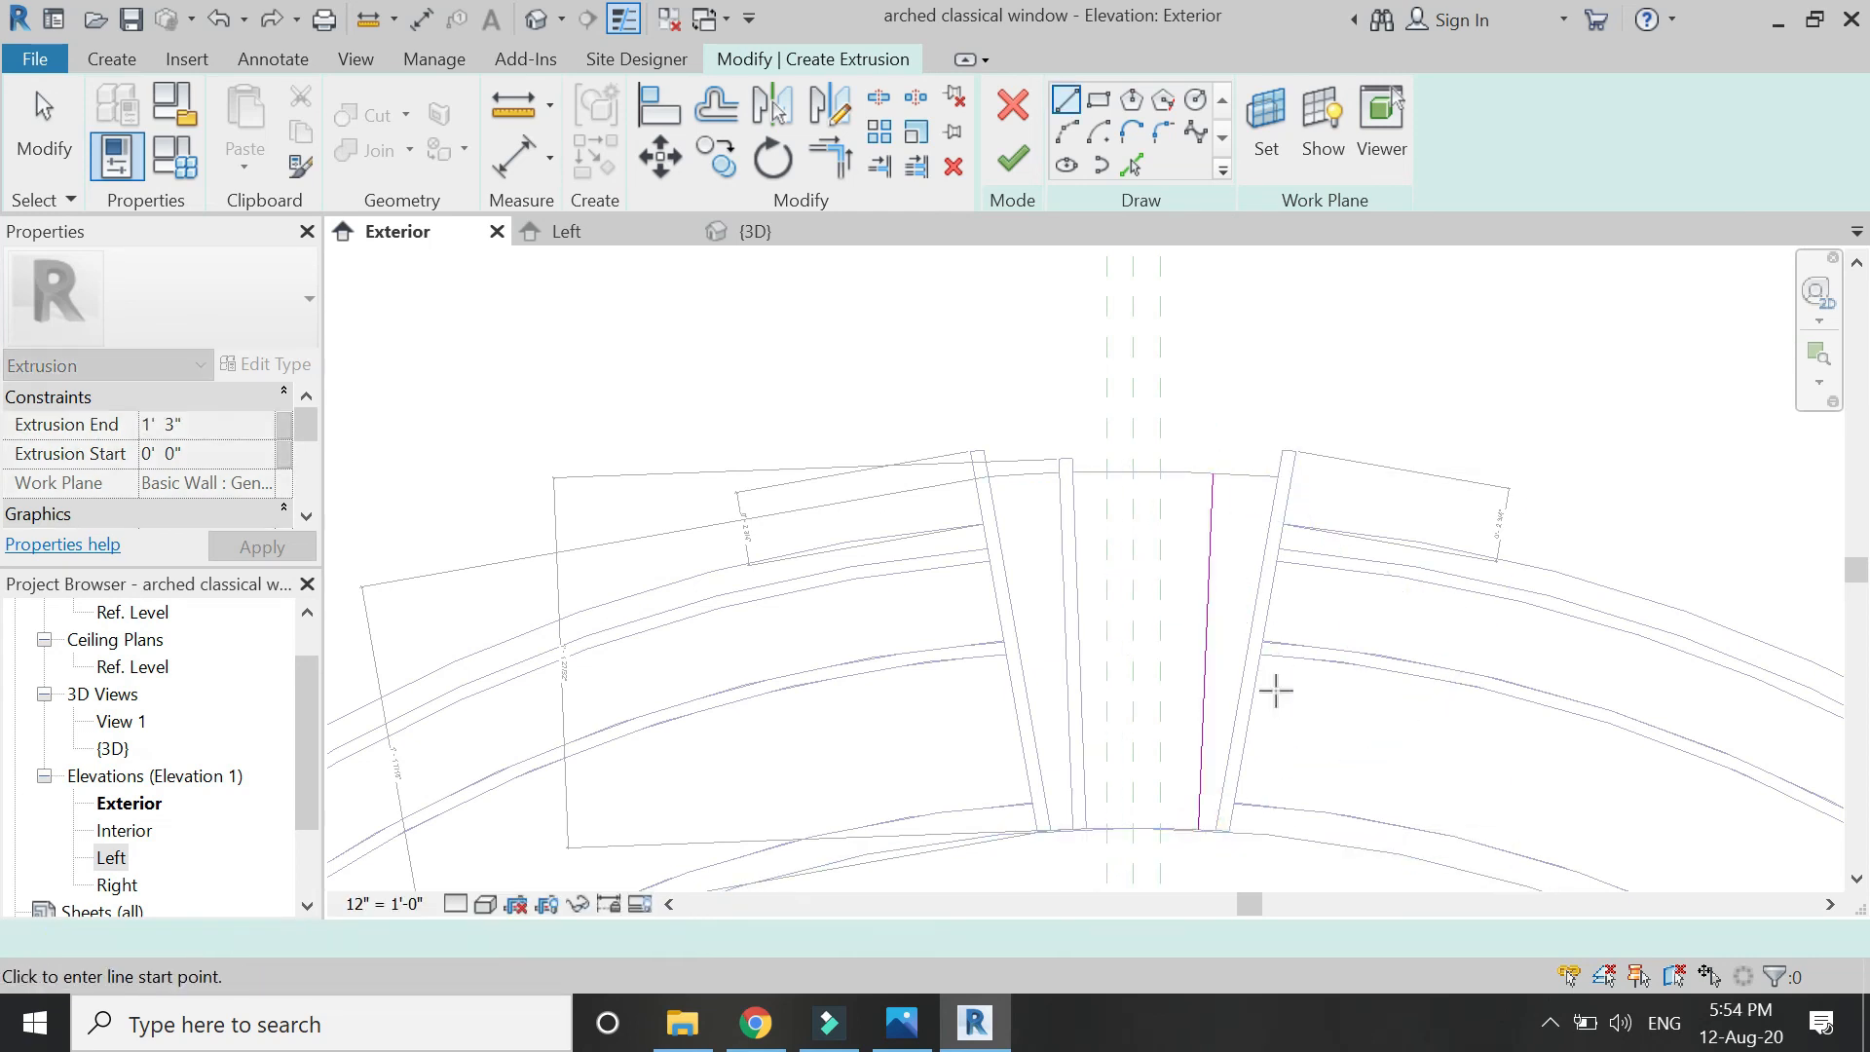
key("Escape")
scroll(1223, 501, "up", 3)
left_click(1211, 487)
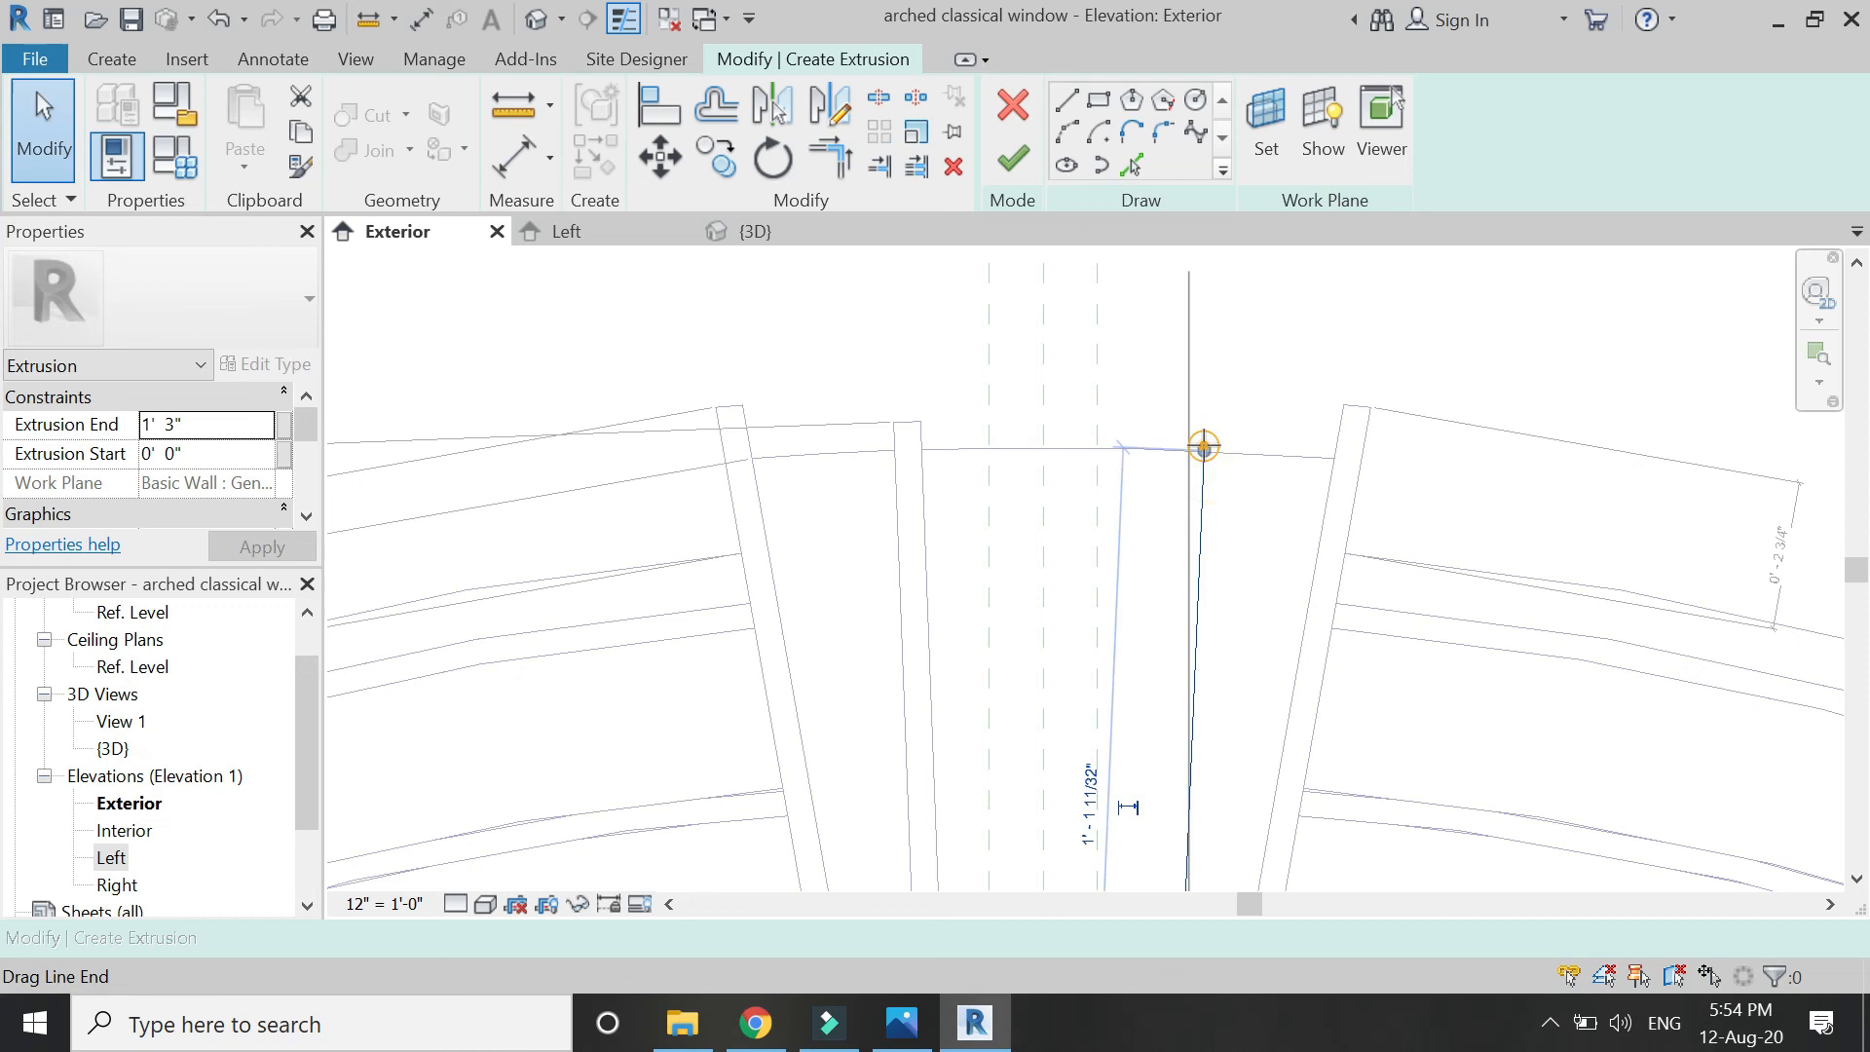
left_click_drag(1204, 447, 1204, 414)
key("Escape")
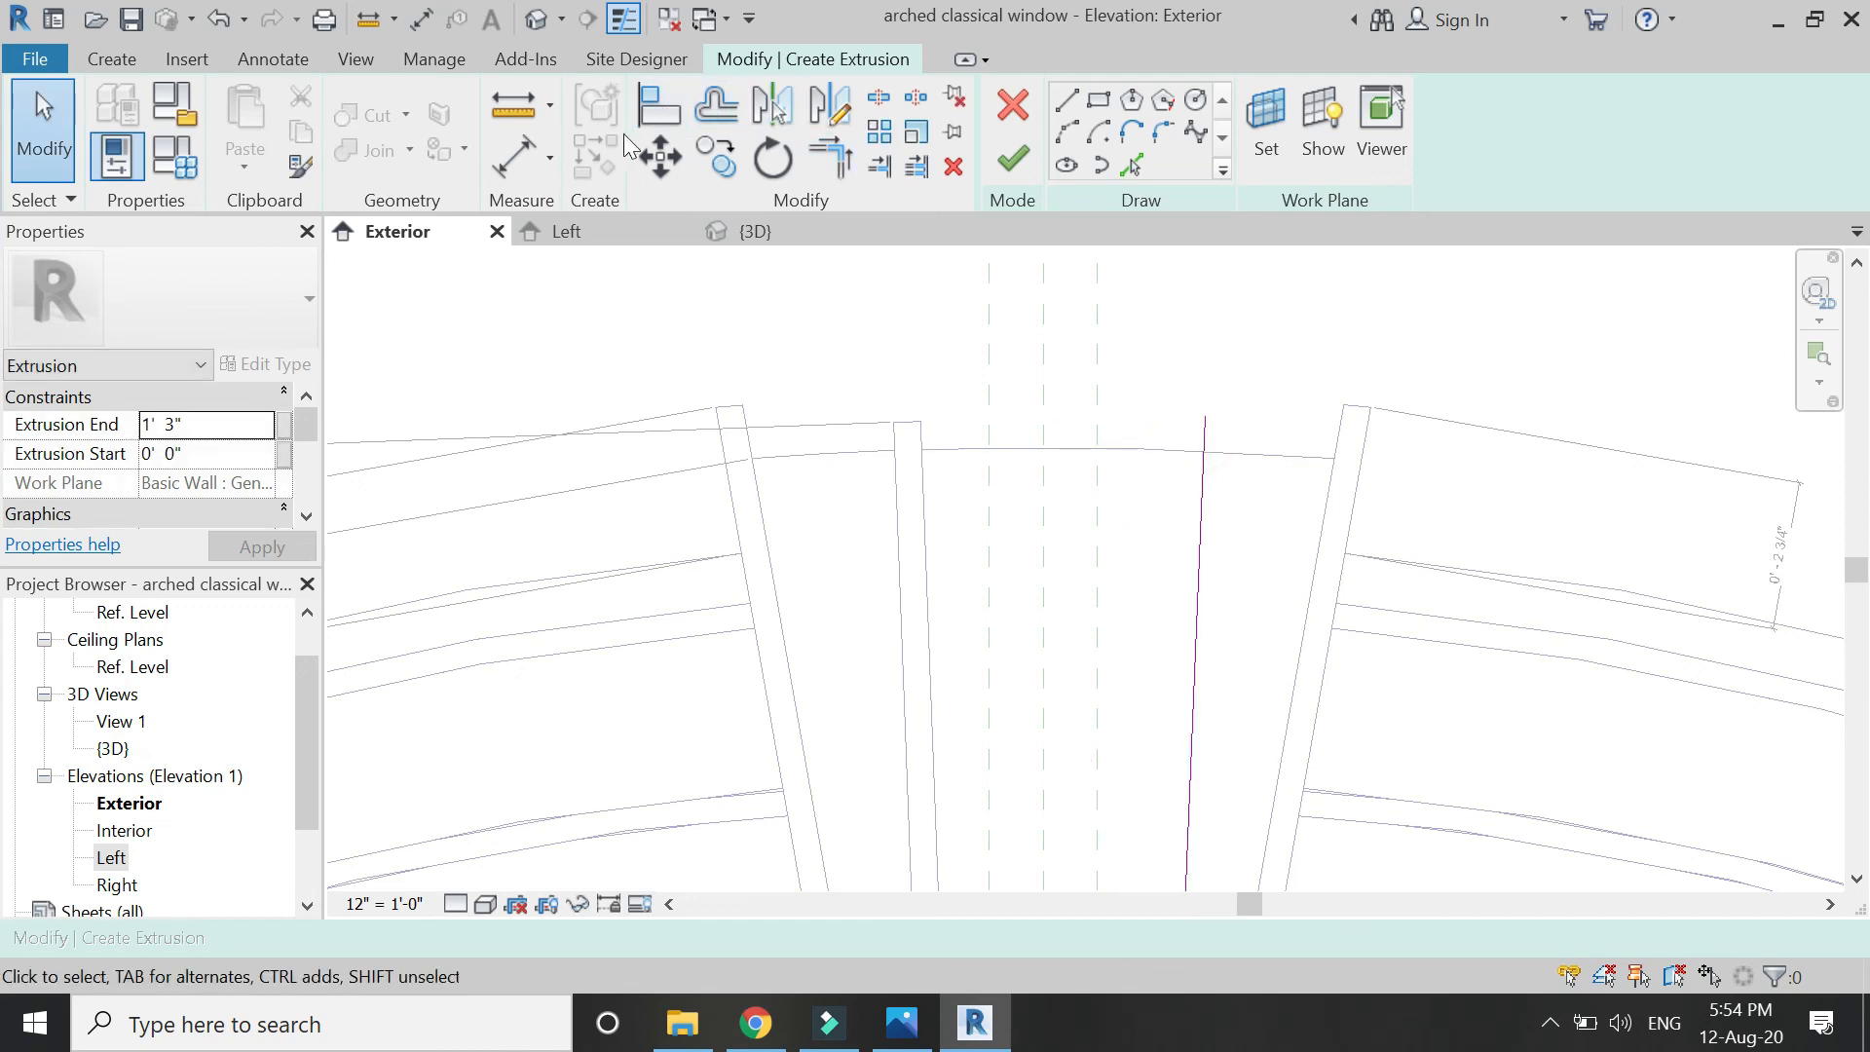
Pick the offset vertical side line and the lower arch curve into the keystone sketch.
left_click(1131, 168)
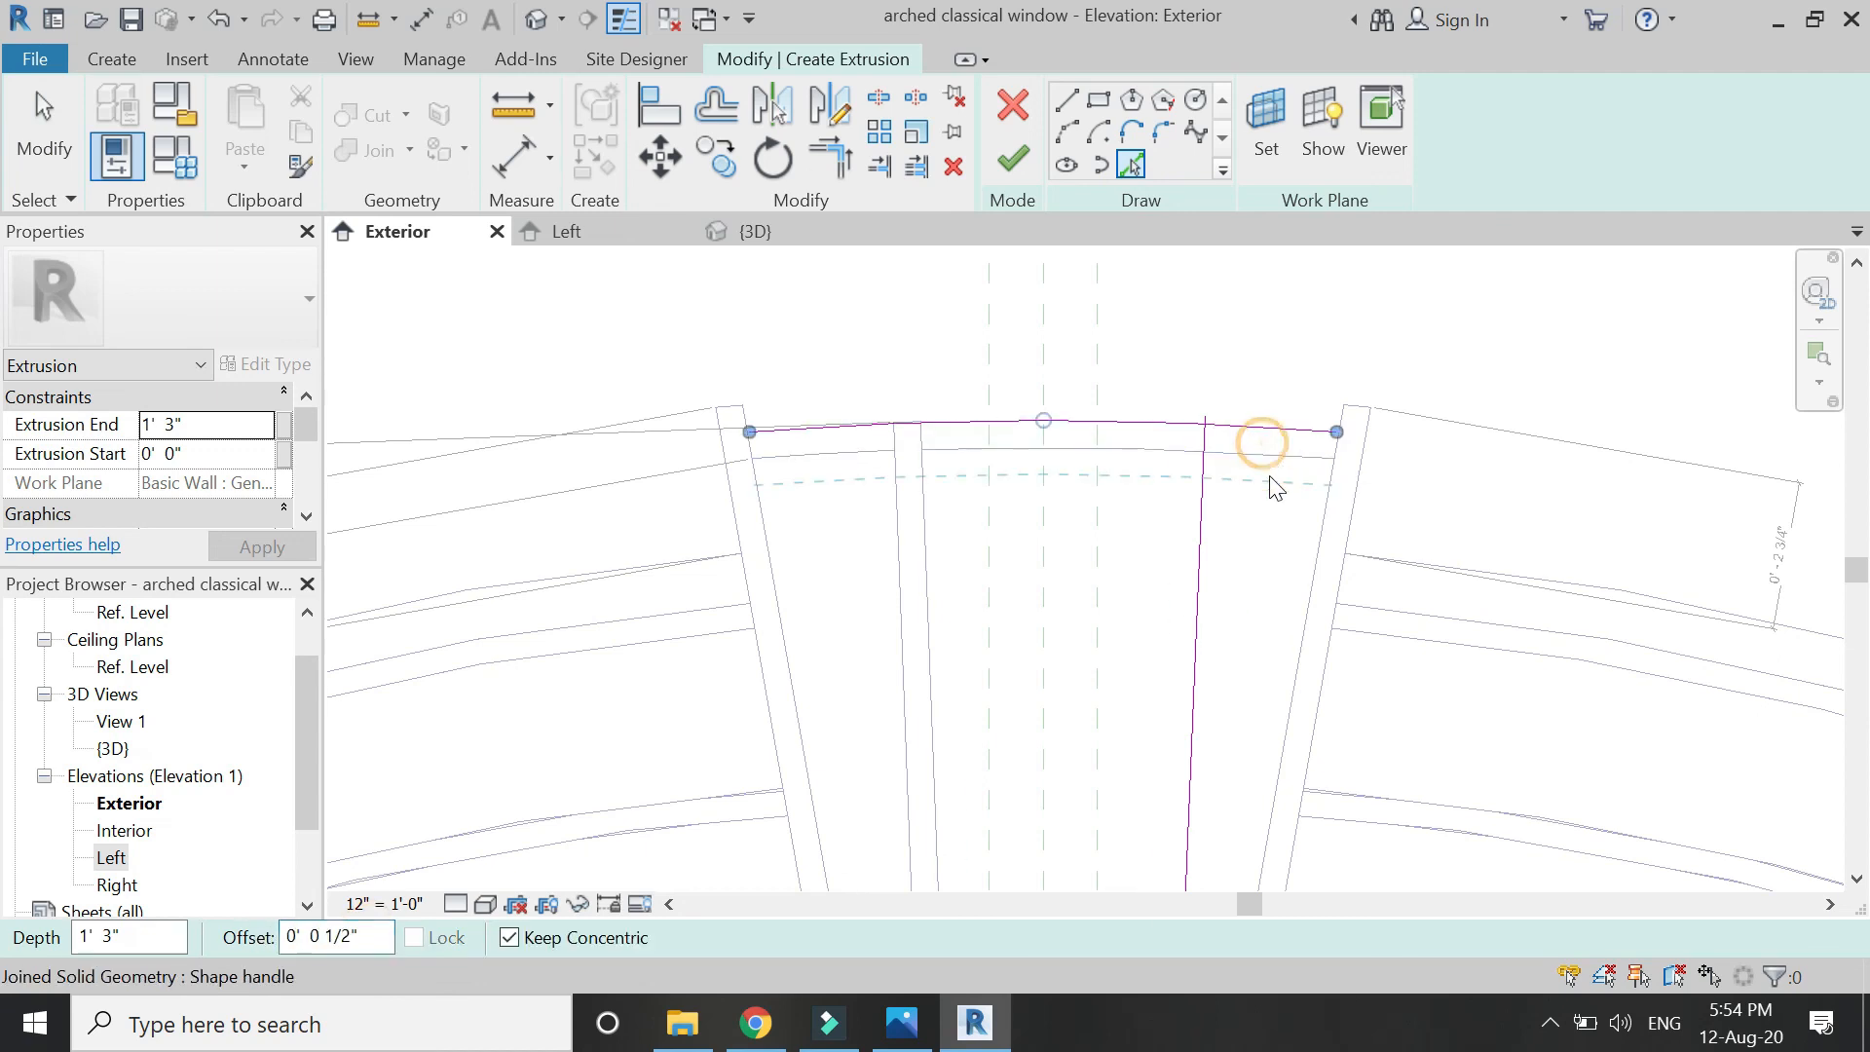
key("Escape")
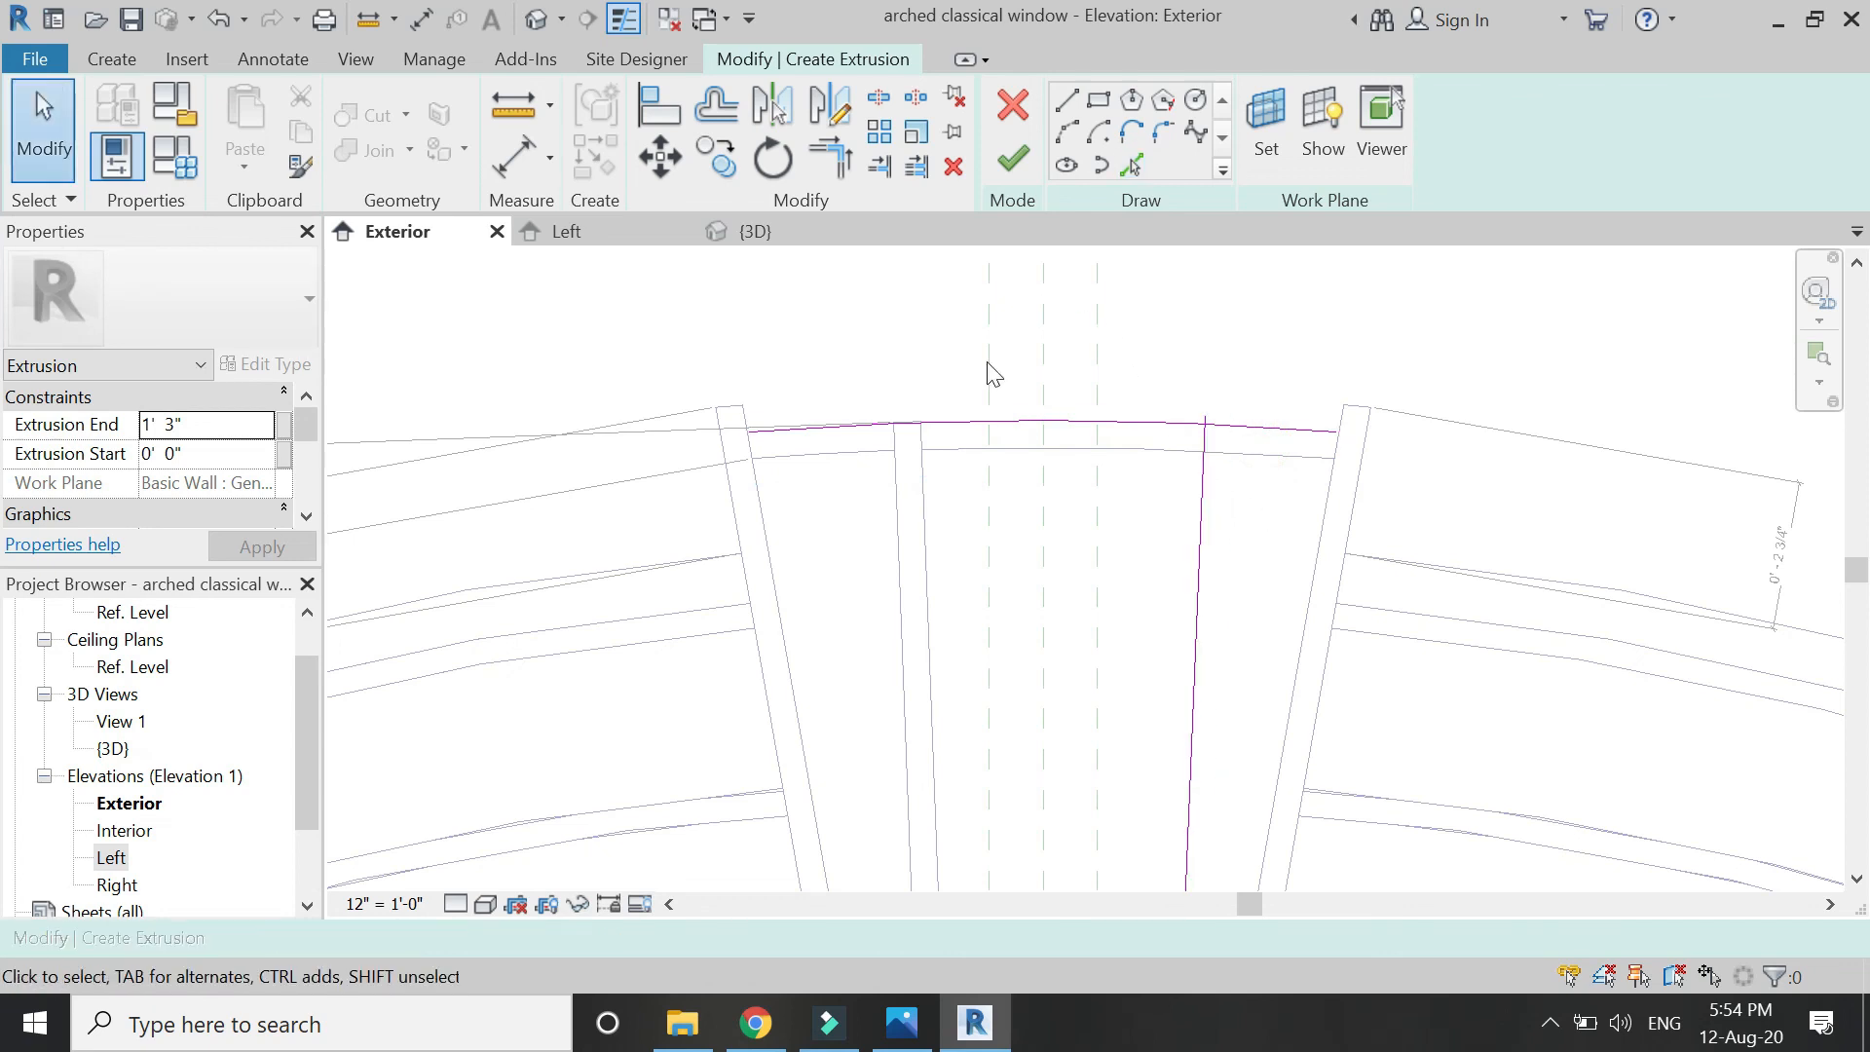
left_click(1131, 166)
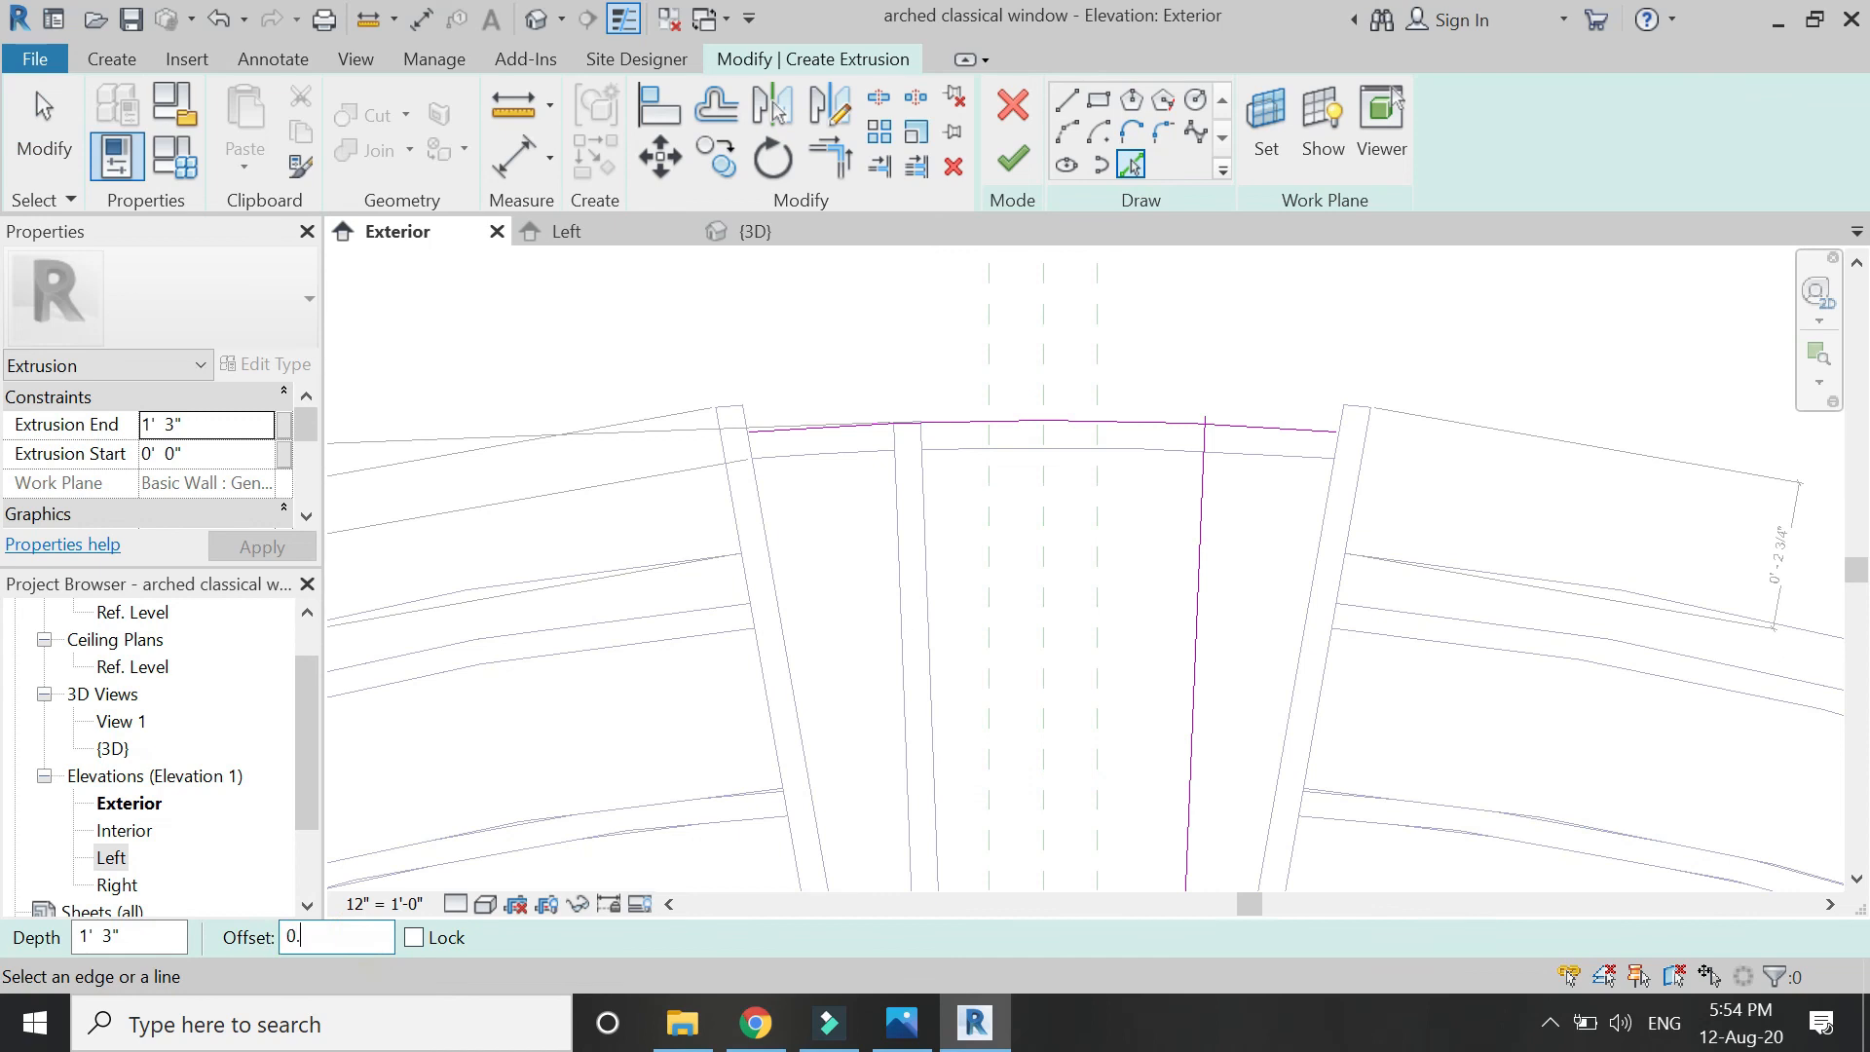
left_click(1201, 511)
scroll(1065, 438, "down", 5)
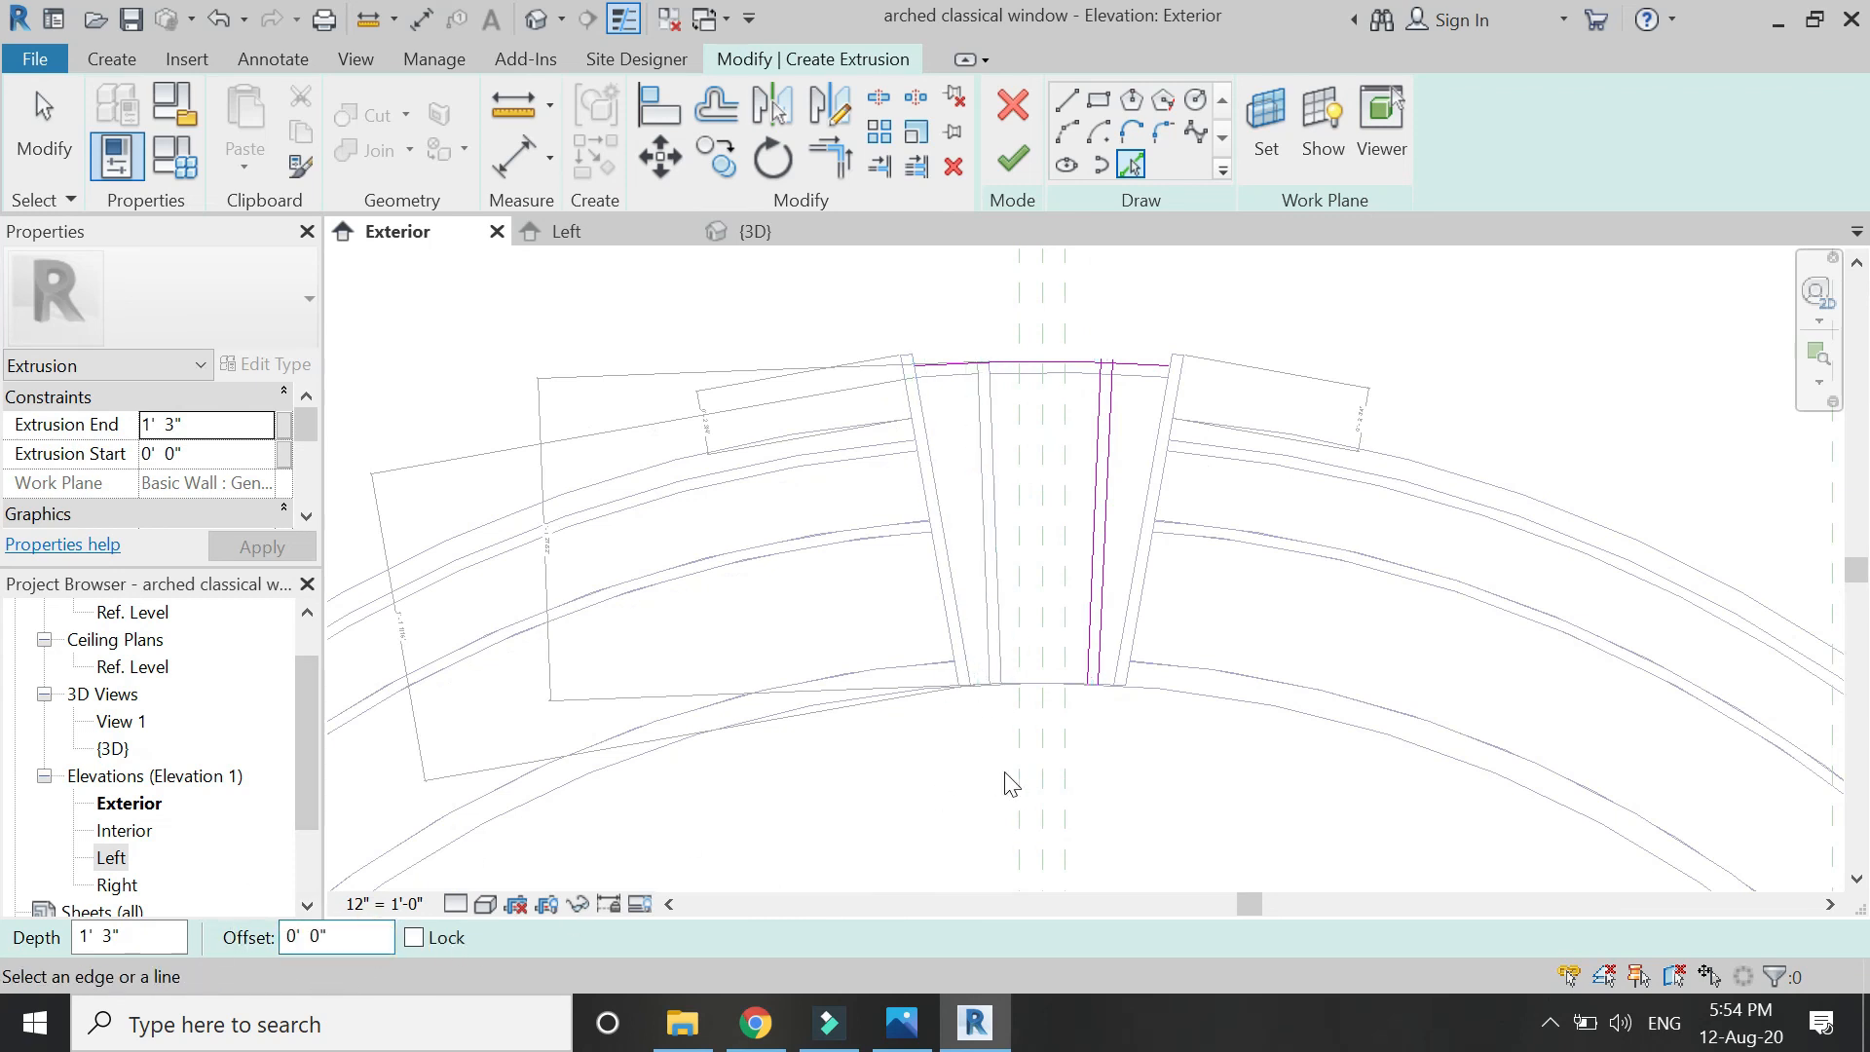
left_click(1223, 699)
key("Escape")
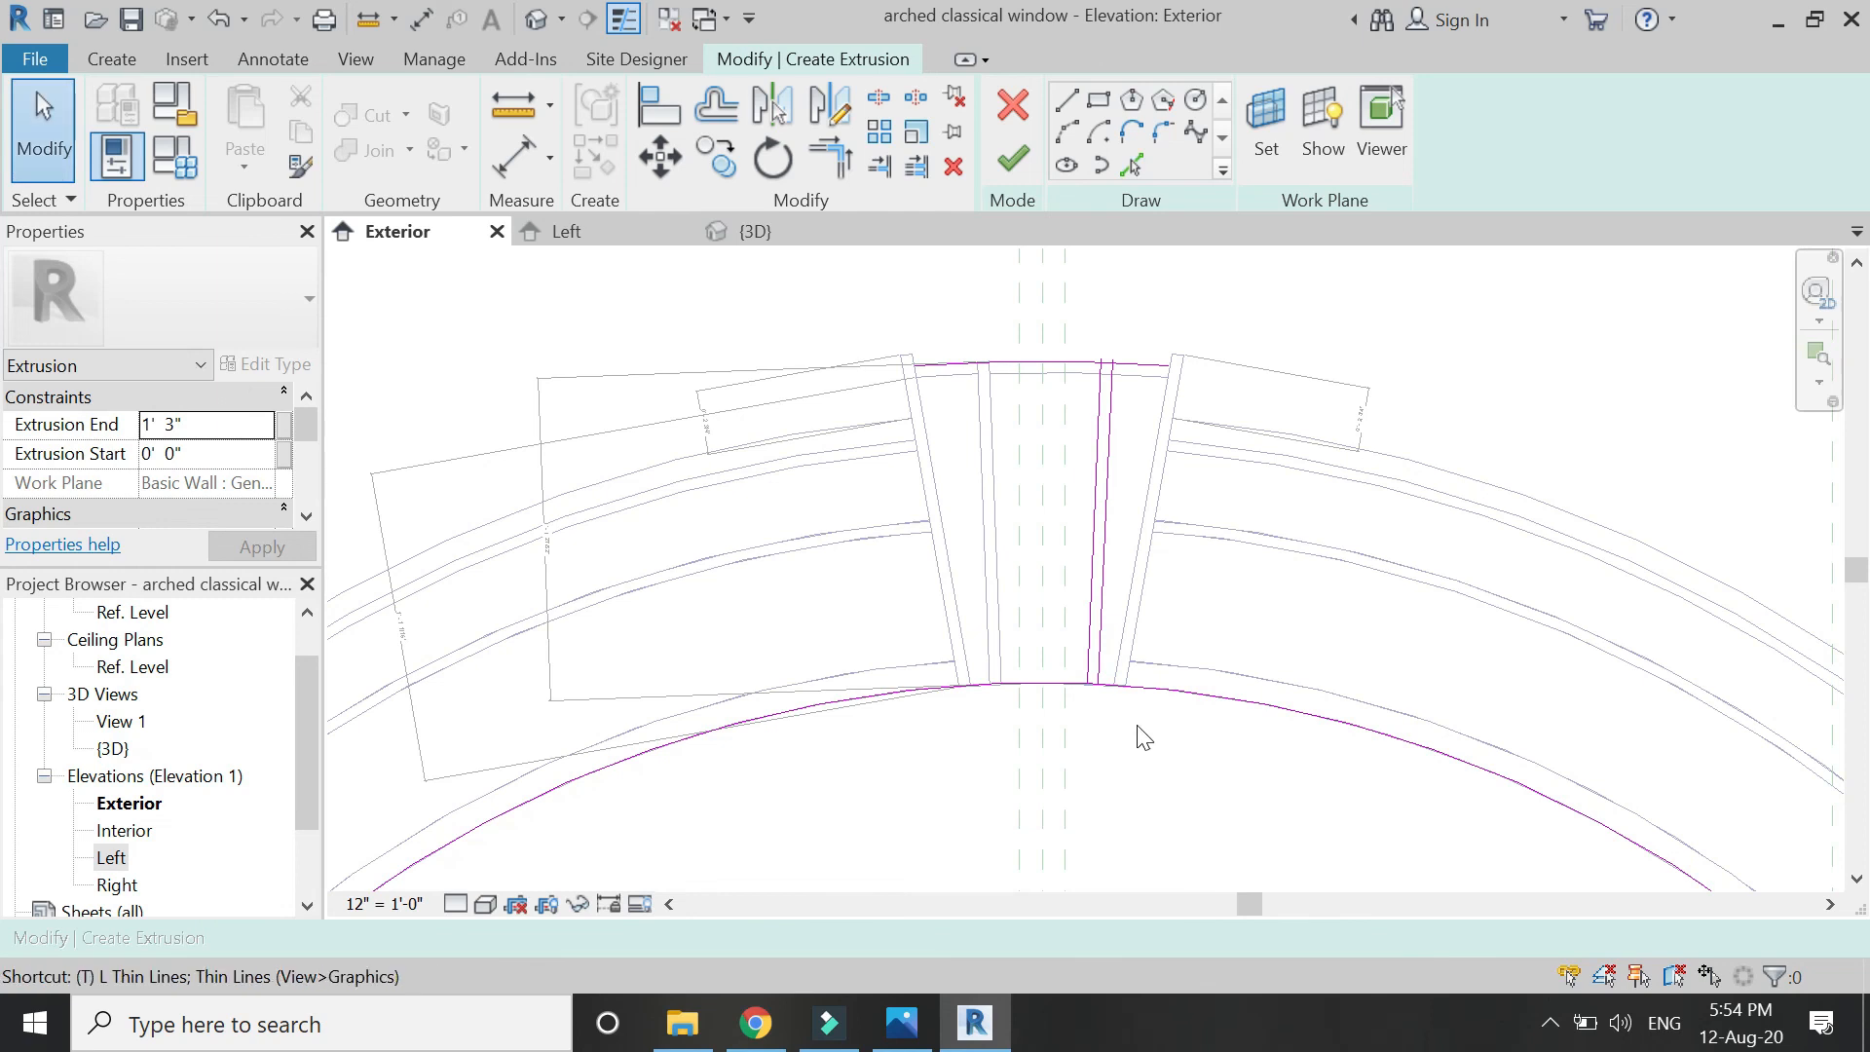
scroll(1142, 737, "up", 3)
Trim the lower arc and top arc into closed corners with the side lines.
key("t")
key("r")
left_click(1064, 688)
left_click(1087, 745)
scroll(1064, 793, "down", 3)
scroll(1106, 480, "up", 4)
left_click(1066, 429)
left_click(1037, 471)
left_click(1082, 428)
left_click(1122, 463)
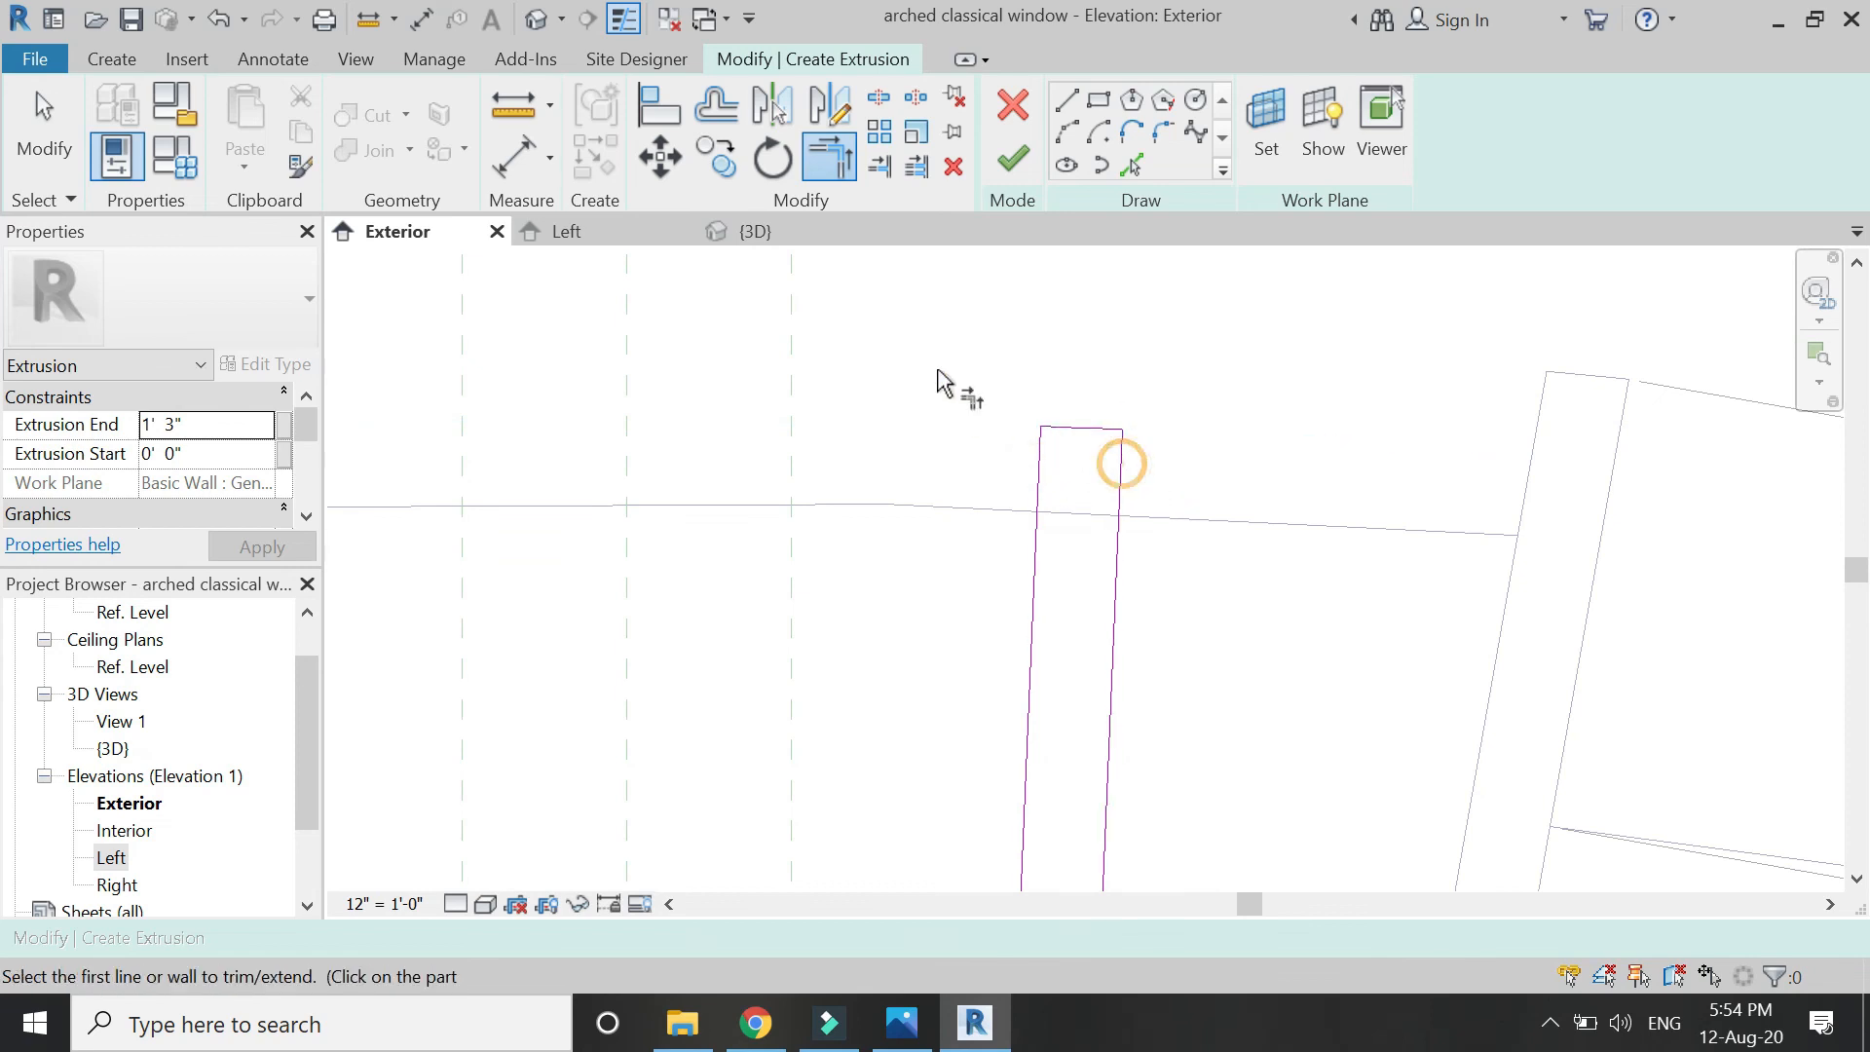
scroll(938, 382, "down", 3)
Add an aligned dimension along the side line, placed right of the keystone.
key("d")
key("i")
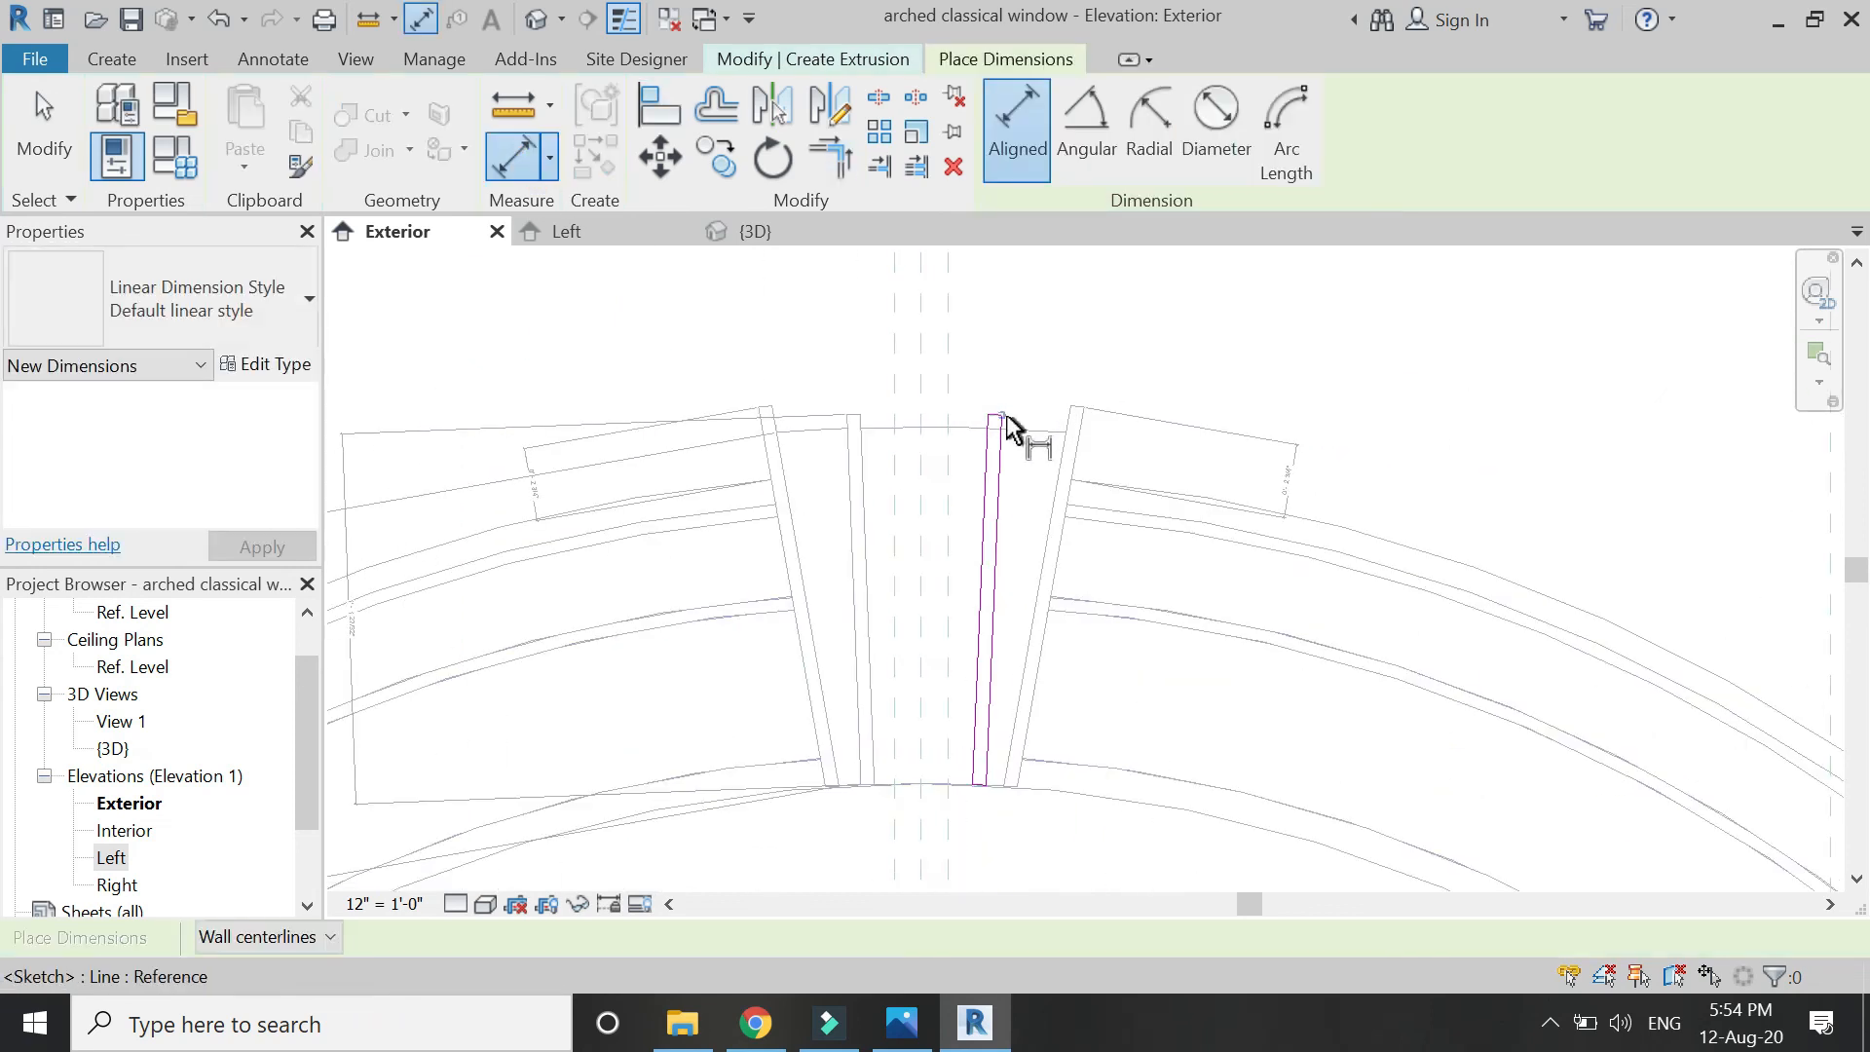
left_click(1004, 417)
left_click(988, 785)
left_click(1443, 747)
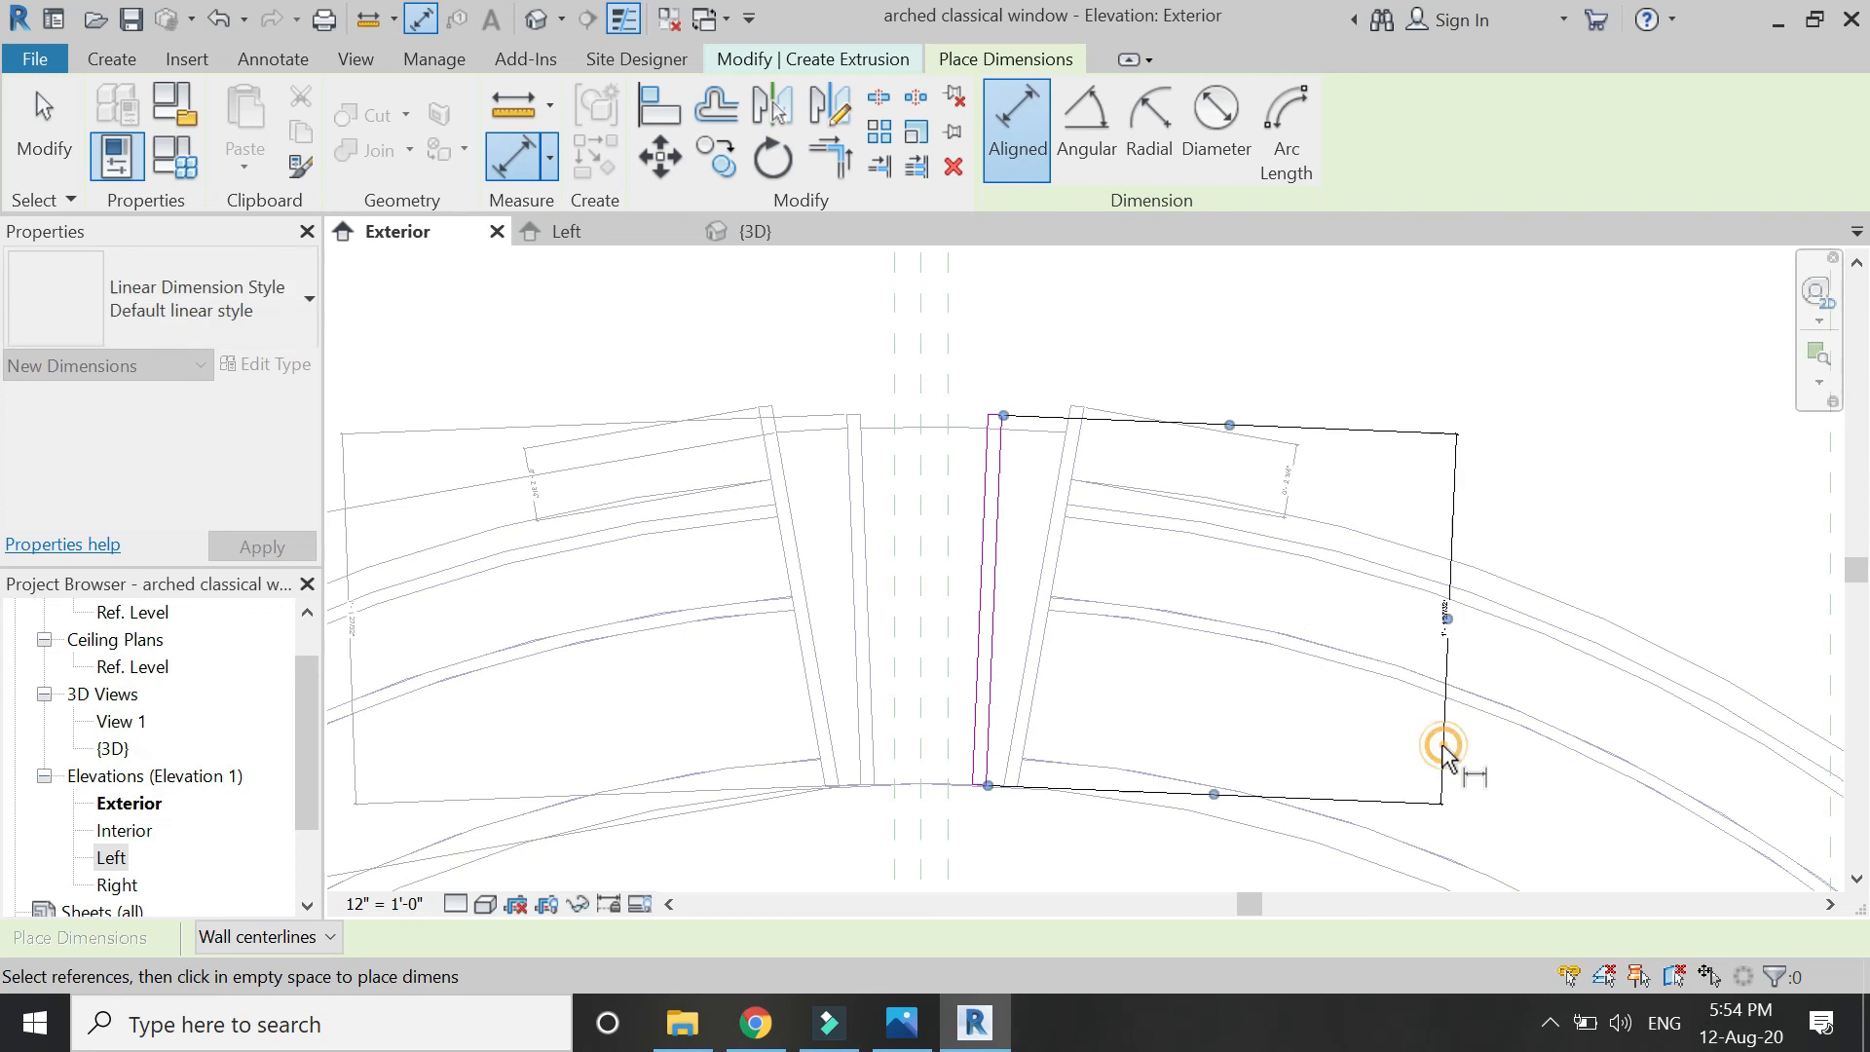
scroll(1218, 599, "down", 2)
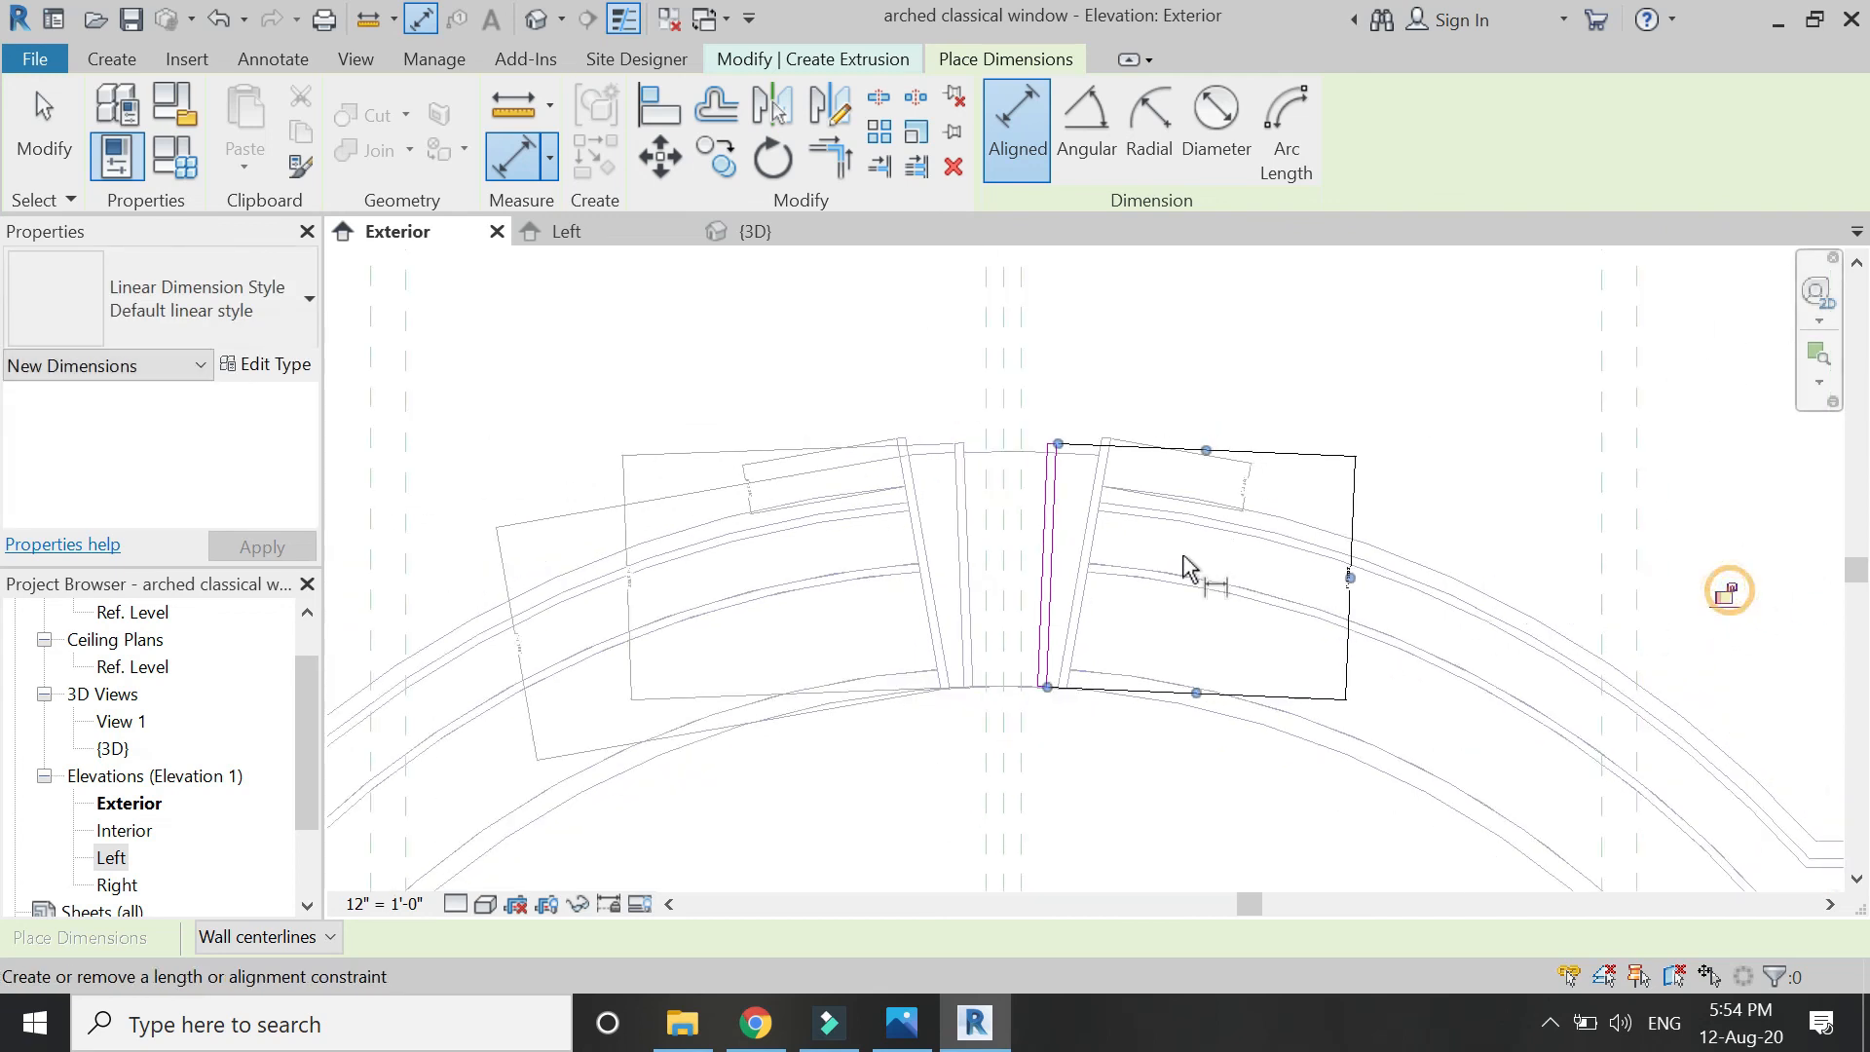
key("Escape")
key("Escape")
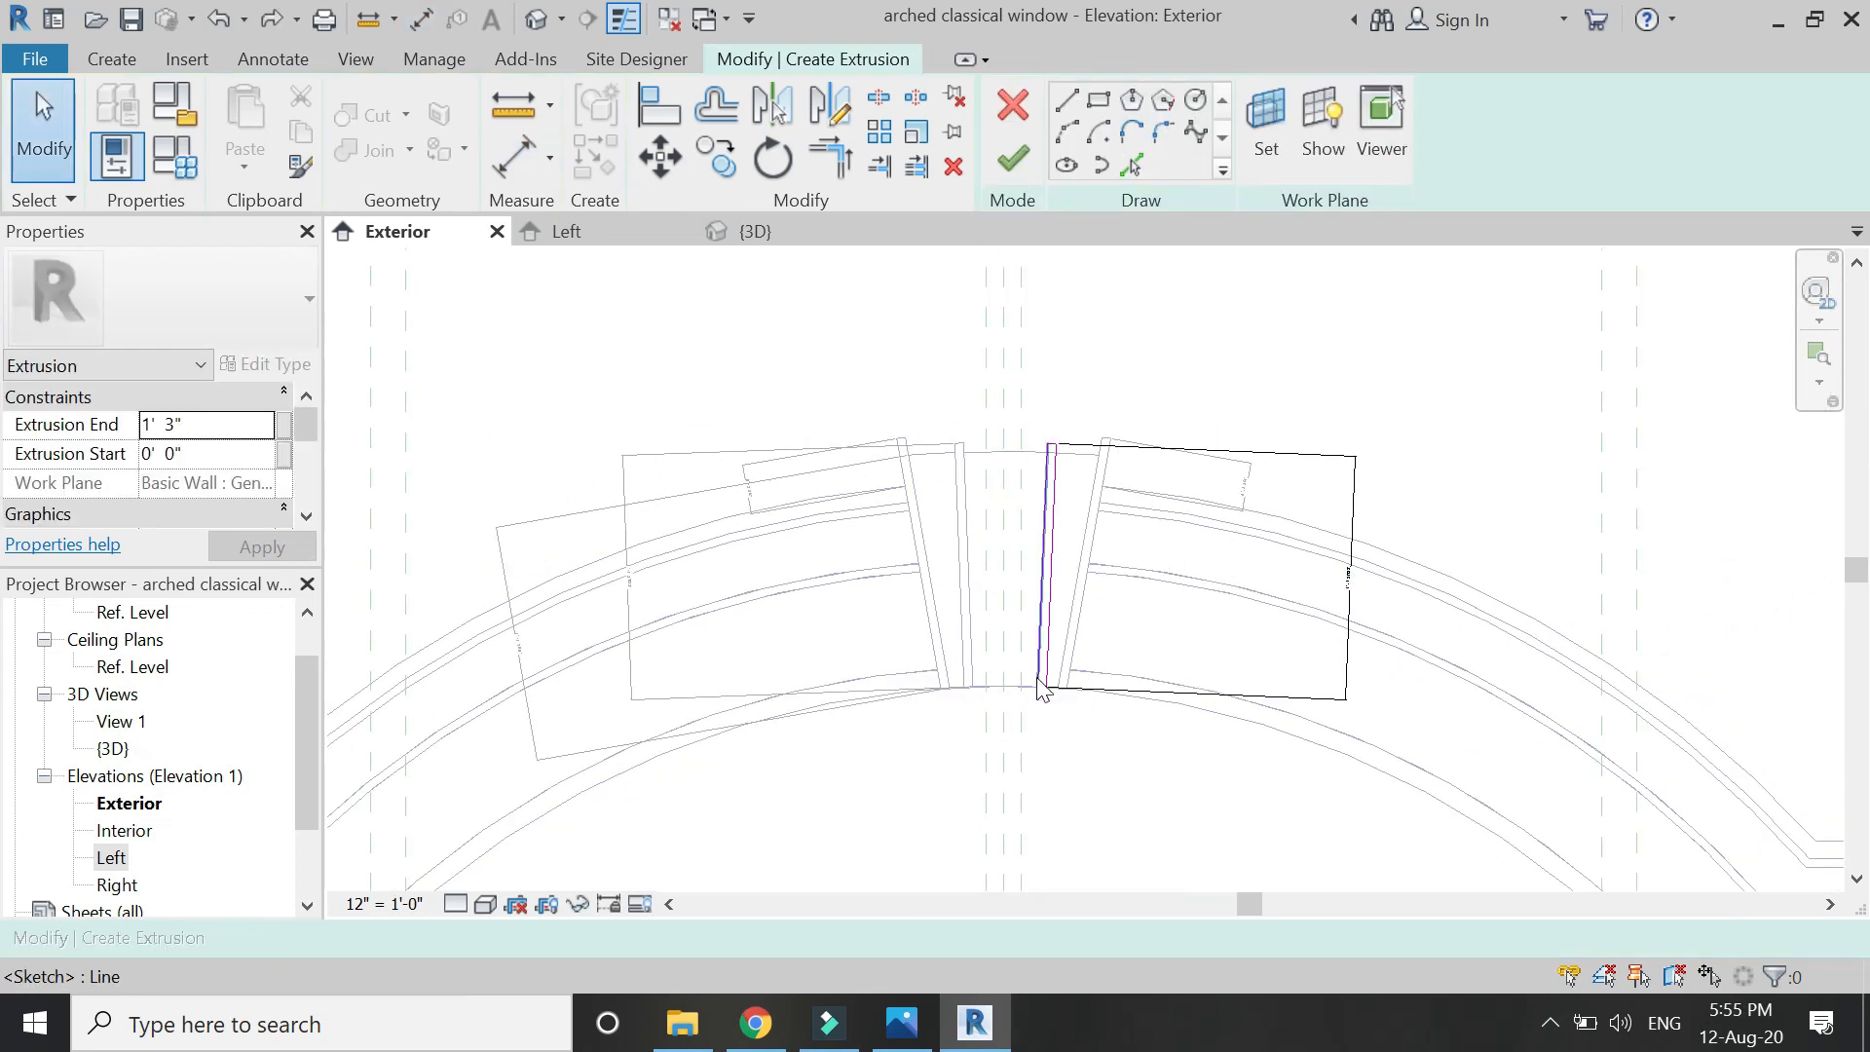
scroll(1040, 688, "up", 2)
Align the side line's end to the arch arc and finish the extrusion sketch.
left_click(662, 115)
scroll(1208, 735, "up", 2)
left_click(1246, 738)
left_click(926, 688)
left_click(1125, 682)
scroll(1076, 528, "down", 5)
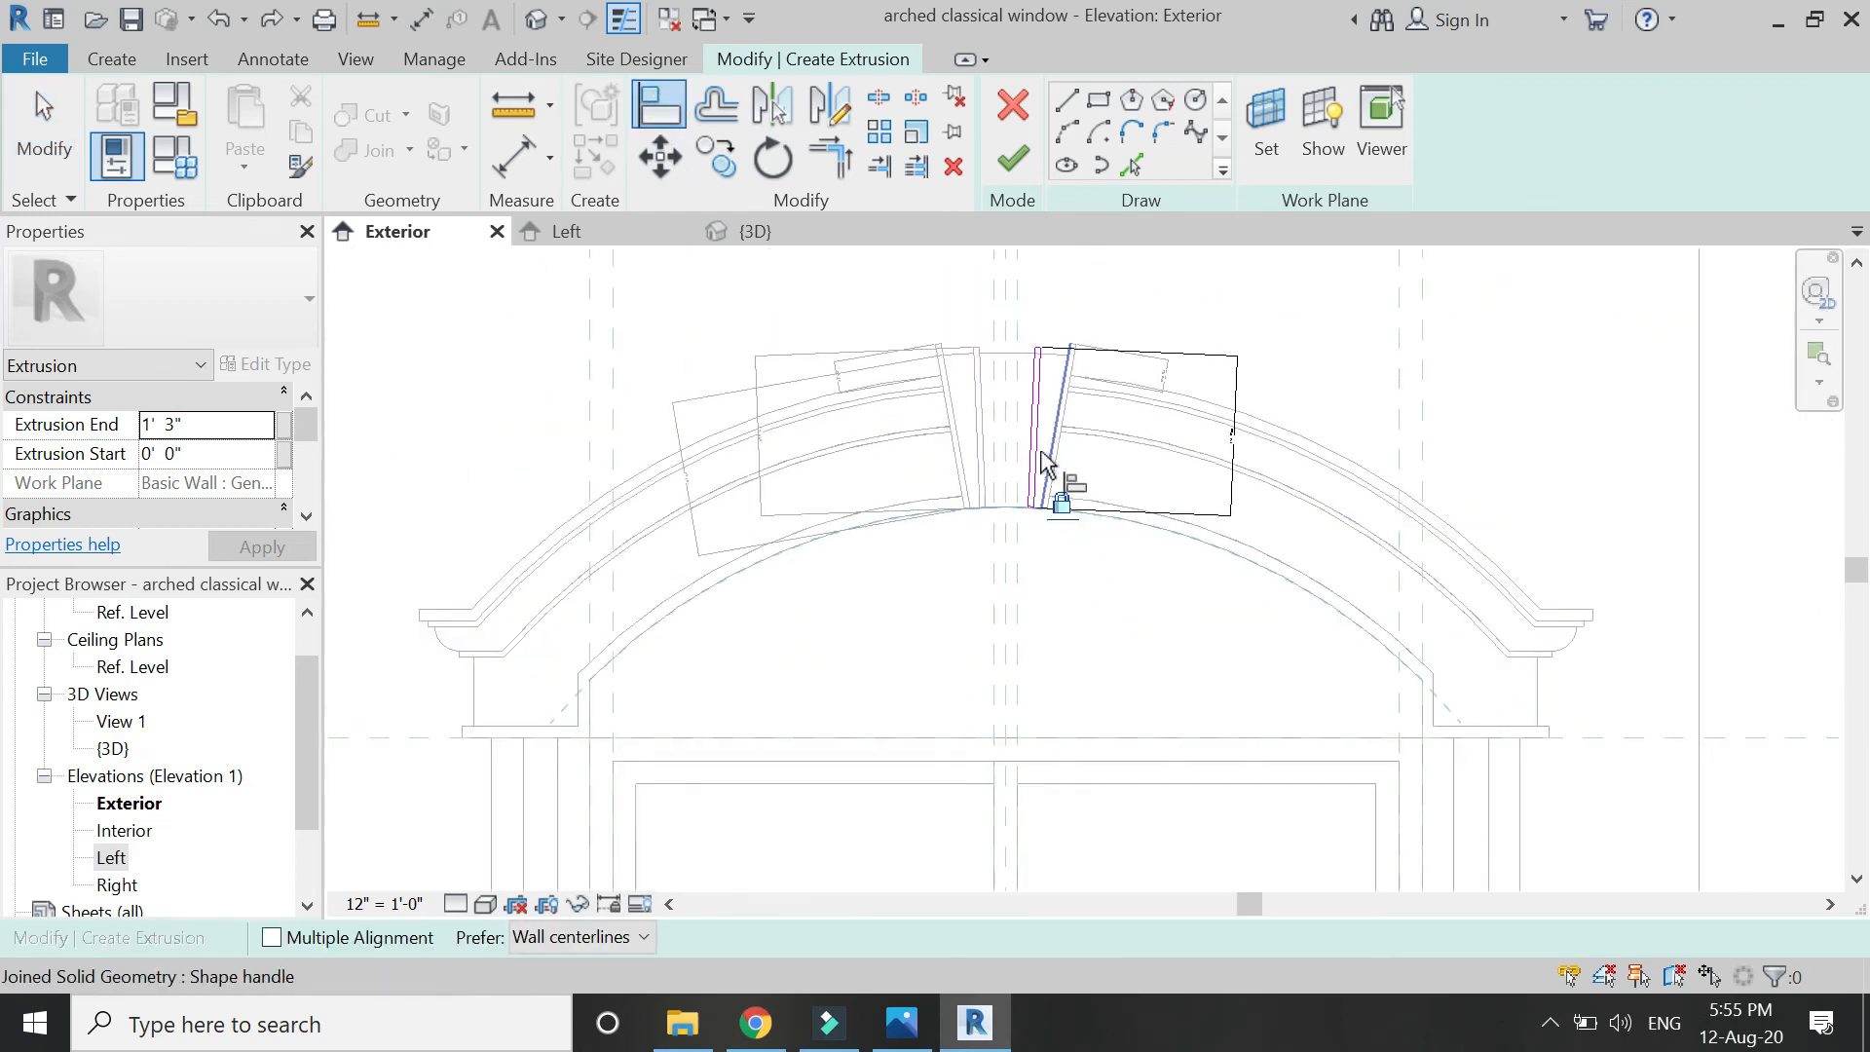
left_click(1013, 158)
Link the keystone extrusion's material to the 'sweeps & extrusions' family parameter.
scroll(1043, 387, "up", 3)
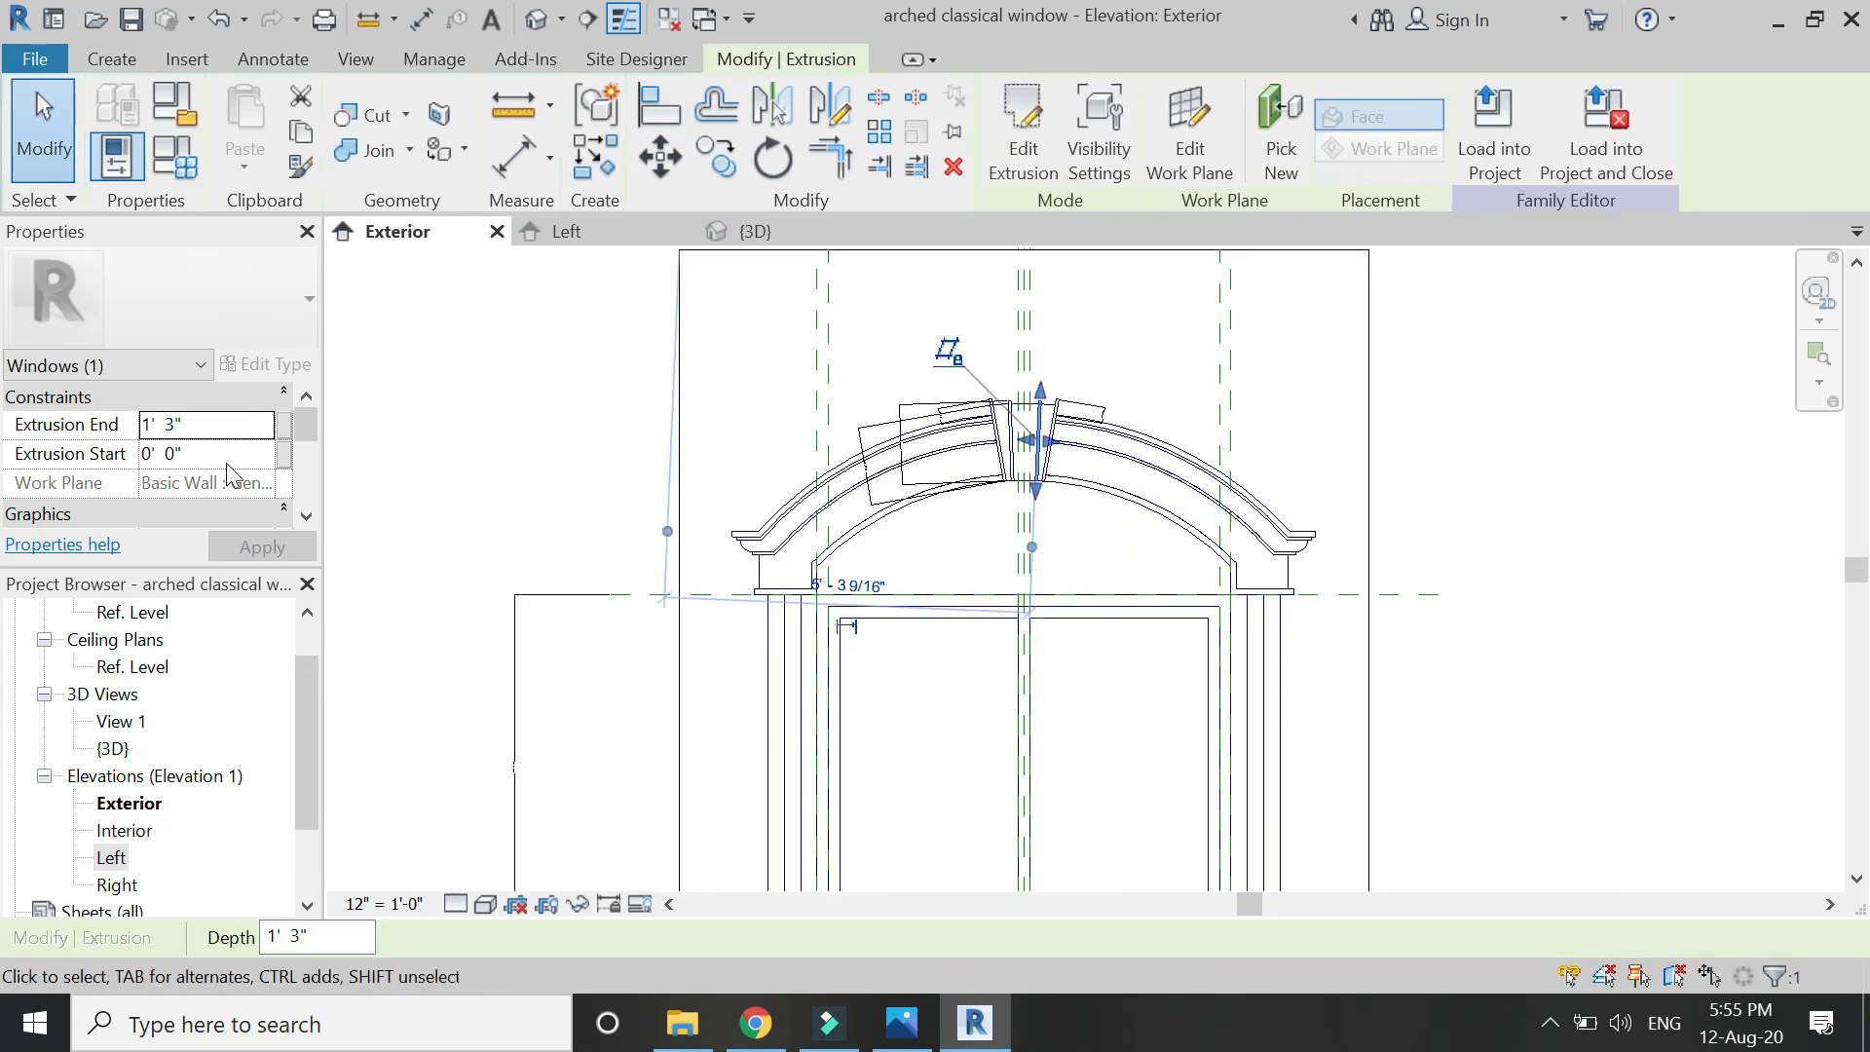
scroll(231, 475, "down", 3)
left_click(282, 483)
left_click(504, 487)
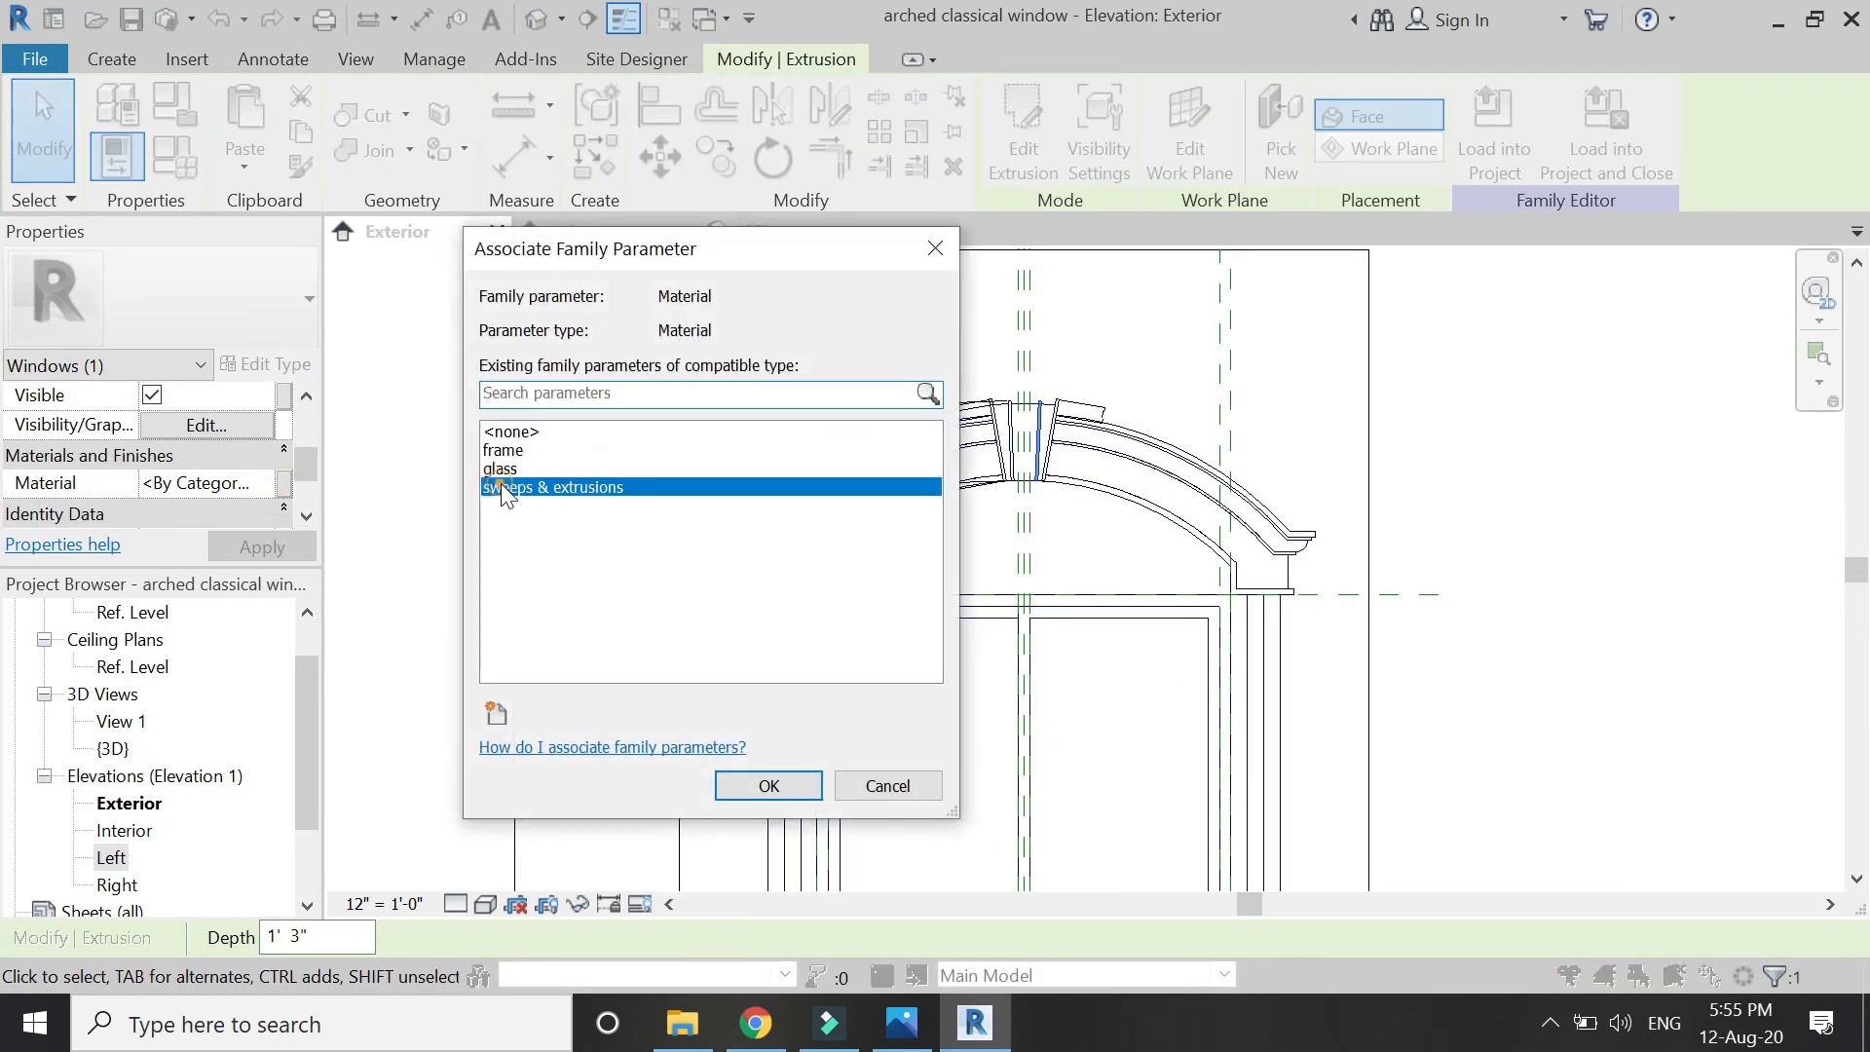
left_click(764, 784)
scroll(1117, 628, "down", 3)
left_click(1117, 627)
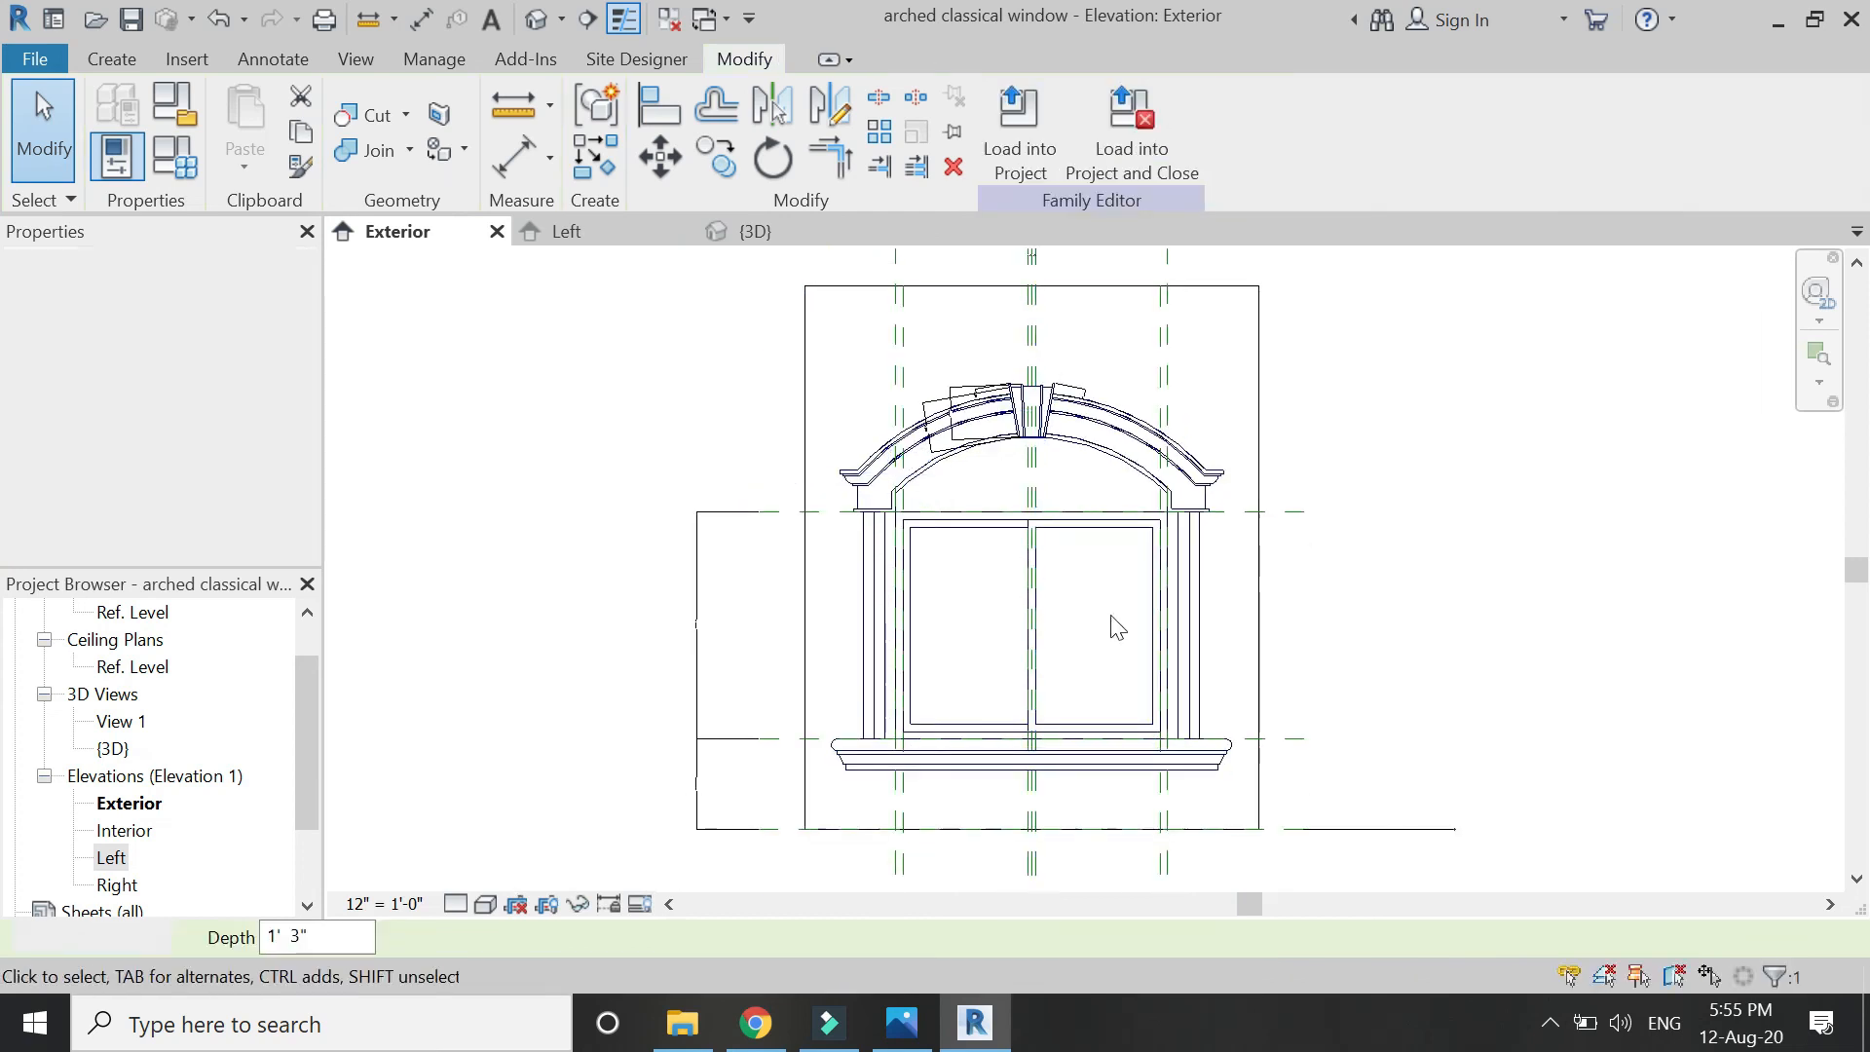
scroll(1117, 627, "down", 1)
Show the elevation in the Realistic visual style and edit the Height in Family Types.
left_click(485, 904)
left_click(494, 841)
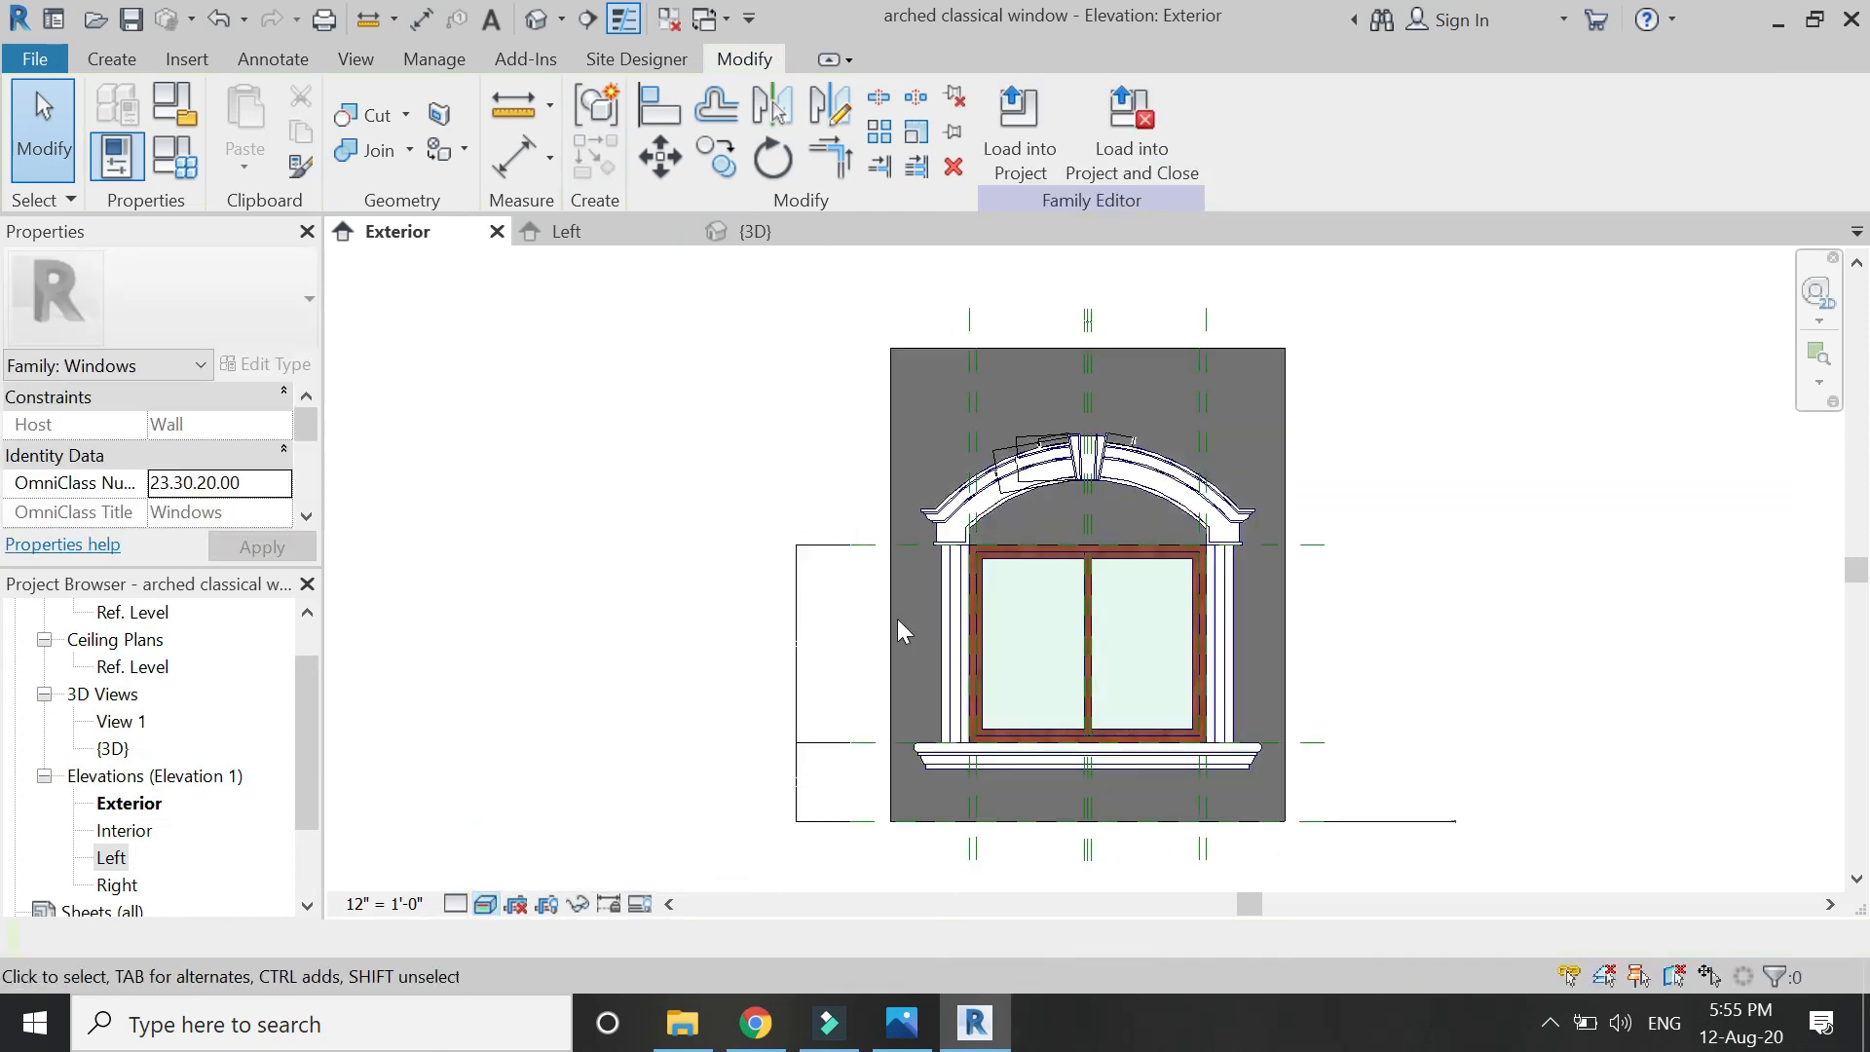
scroll(897, 618, "up", 1)
left_click(178, 159)
left_click(341, 531)
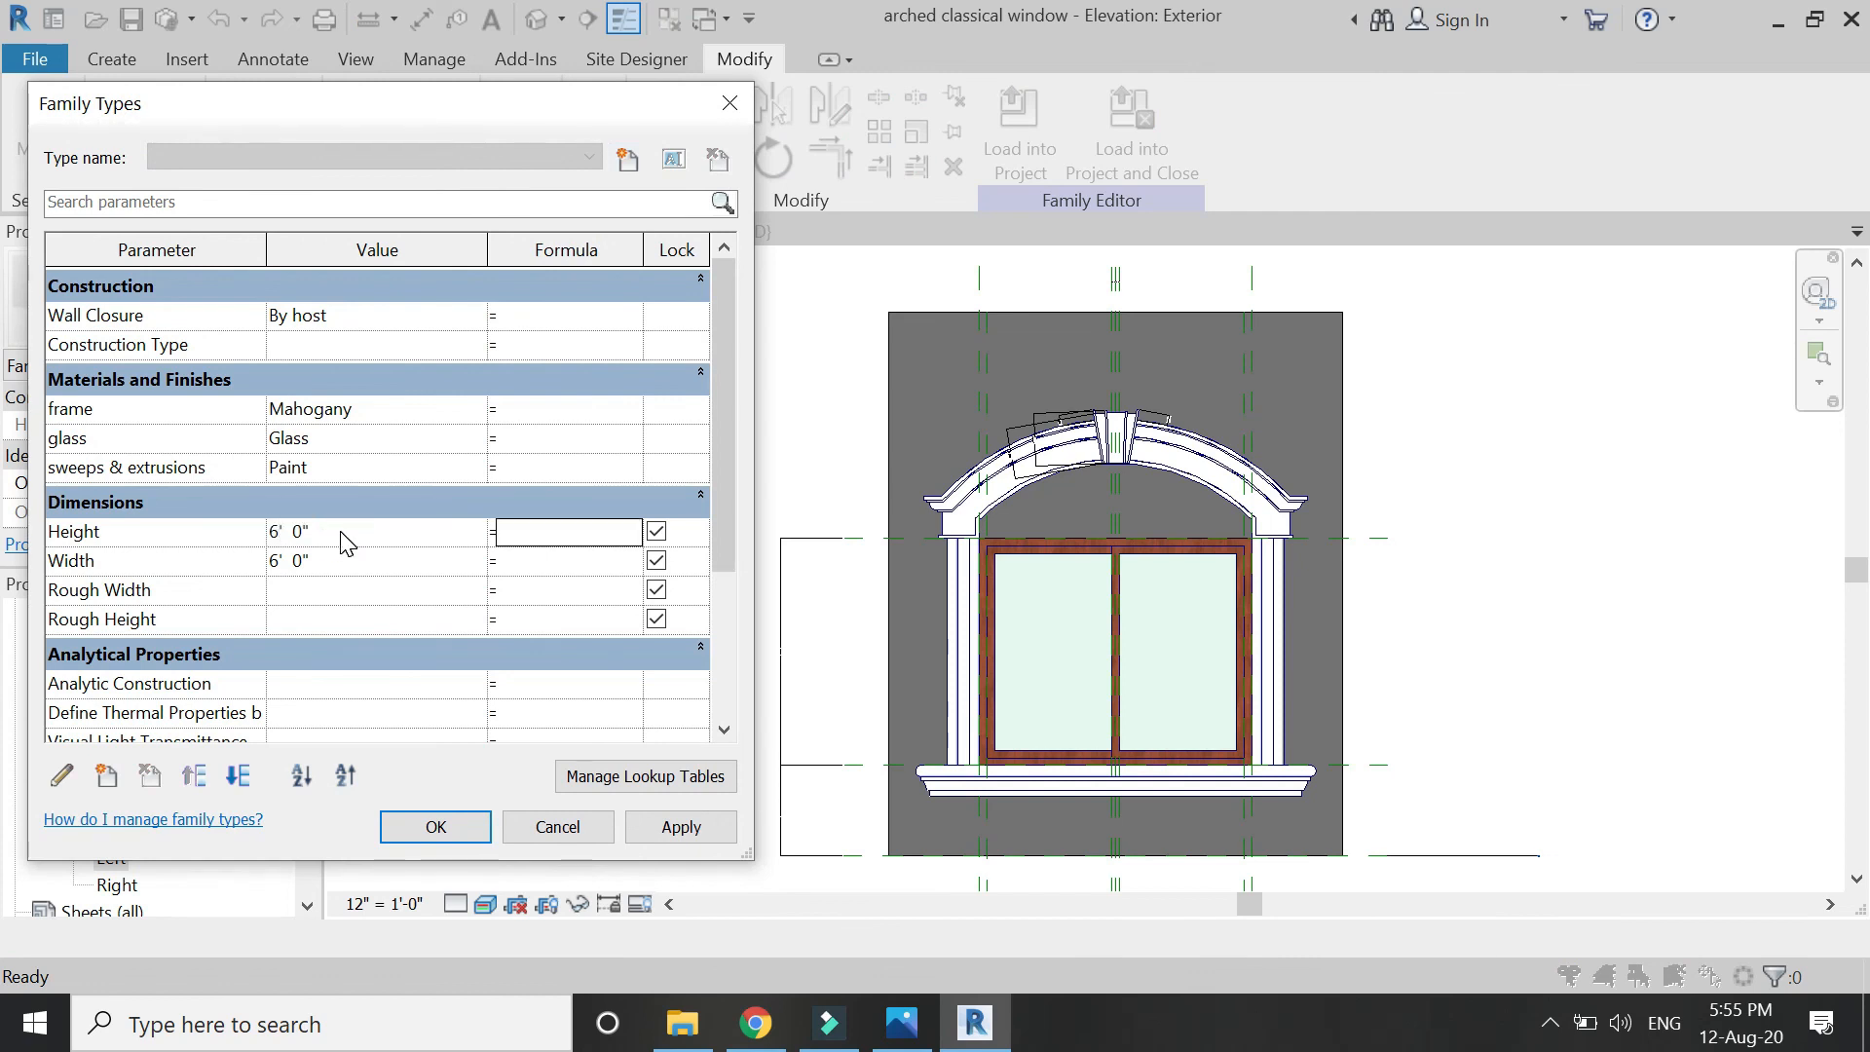
Flex the window at 6' height, then widths of 3' and 5', applying each value.
left_click(652, 828)
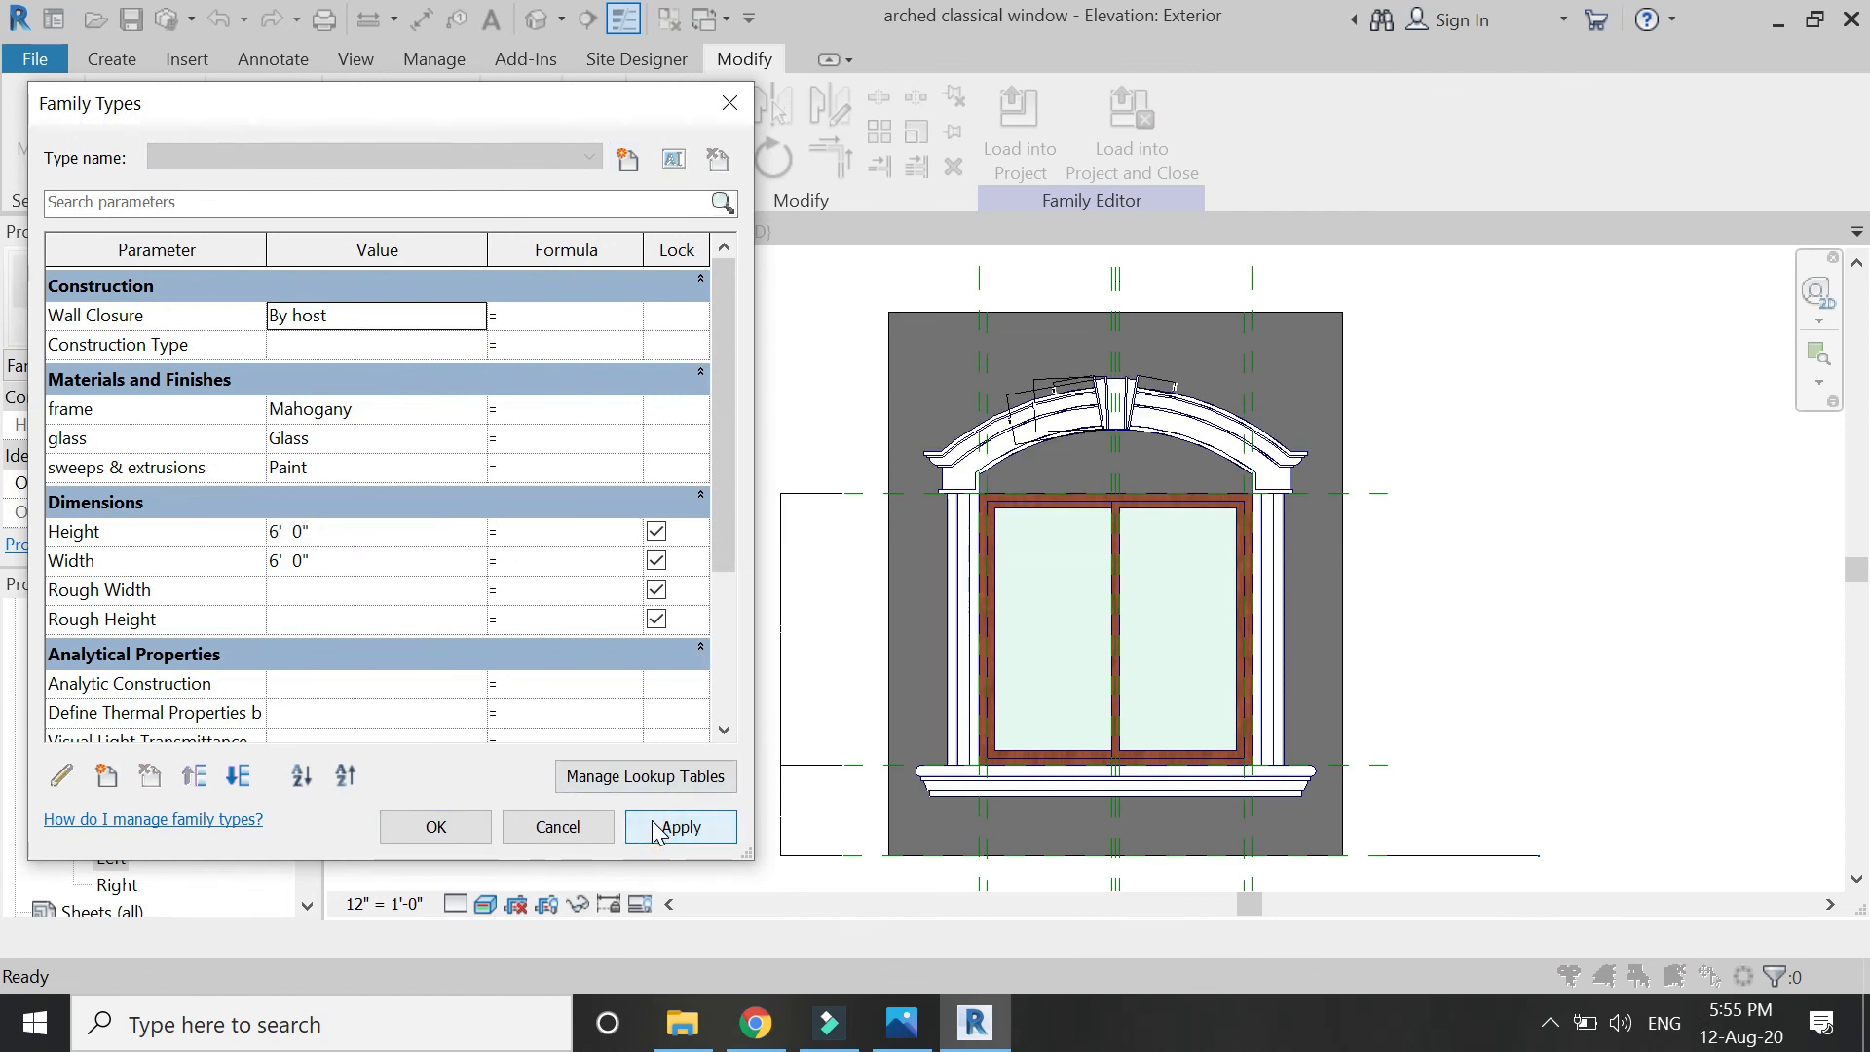
left_click(394, 562)
type("3")
key("Tab")
left_click(674, 828)
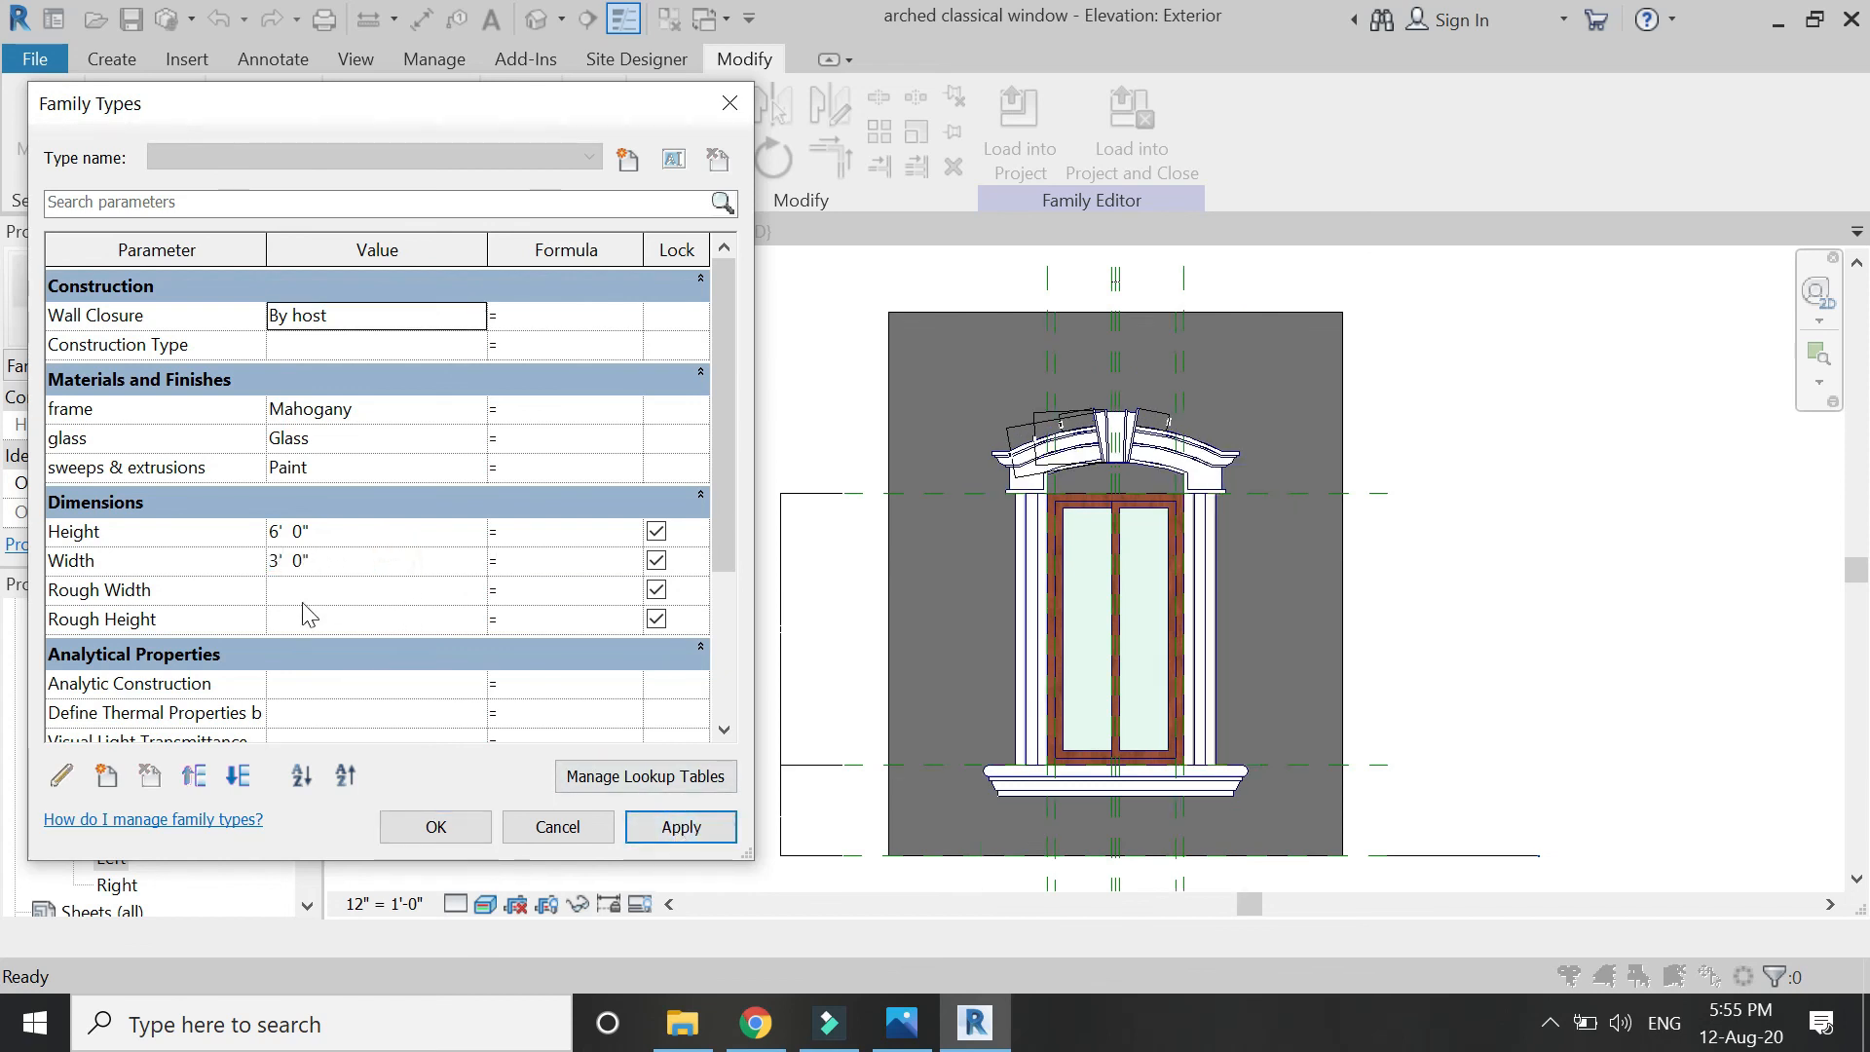
left_click(336, 561)
type("5")
key("Tab")
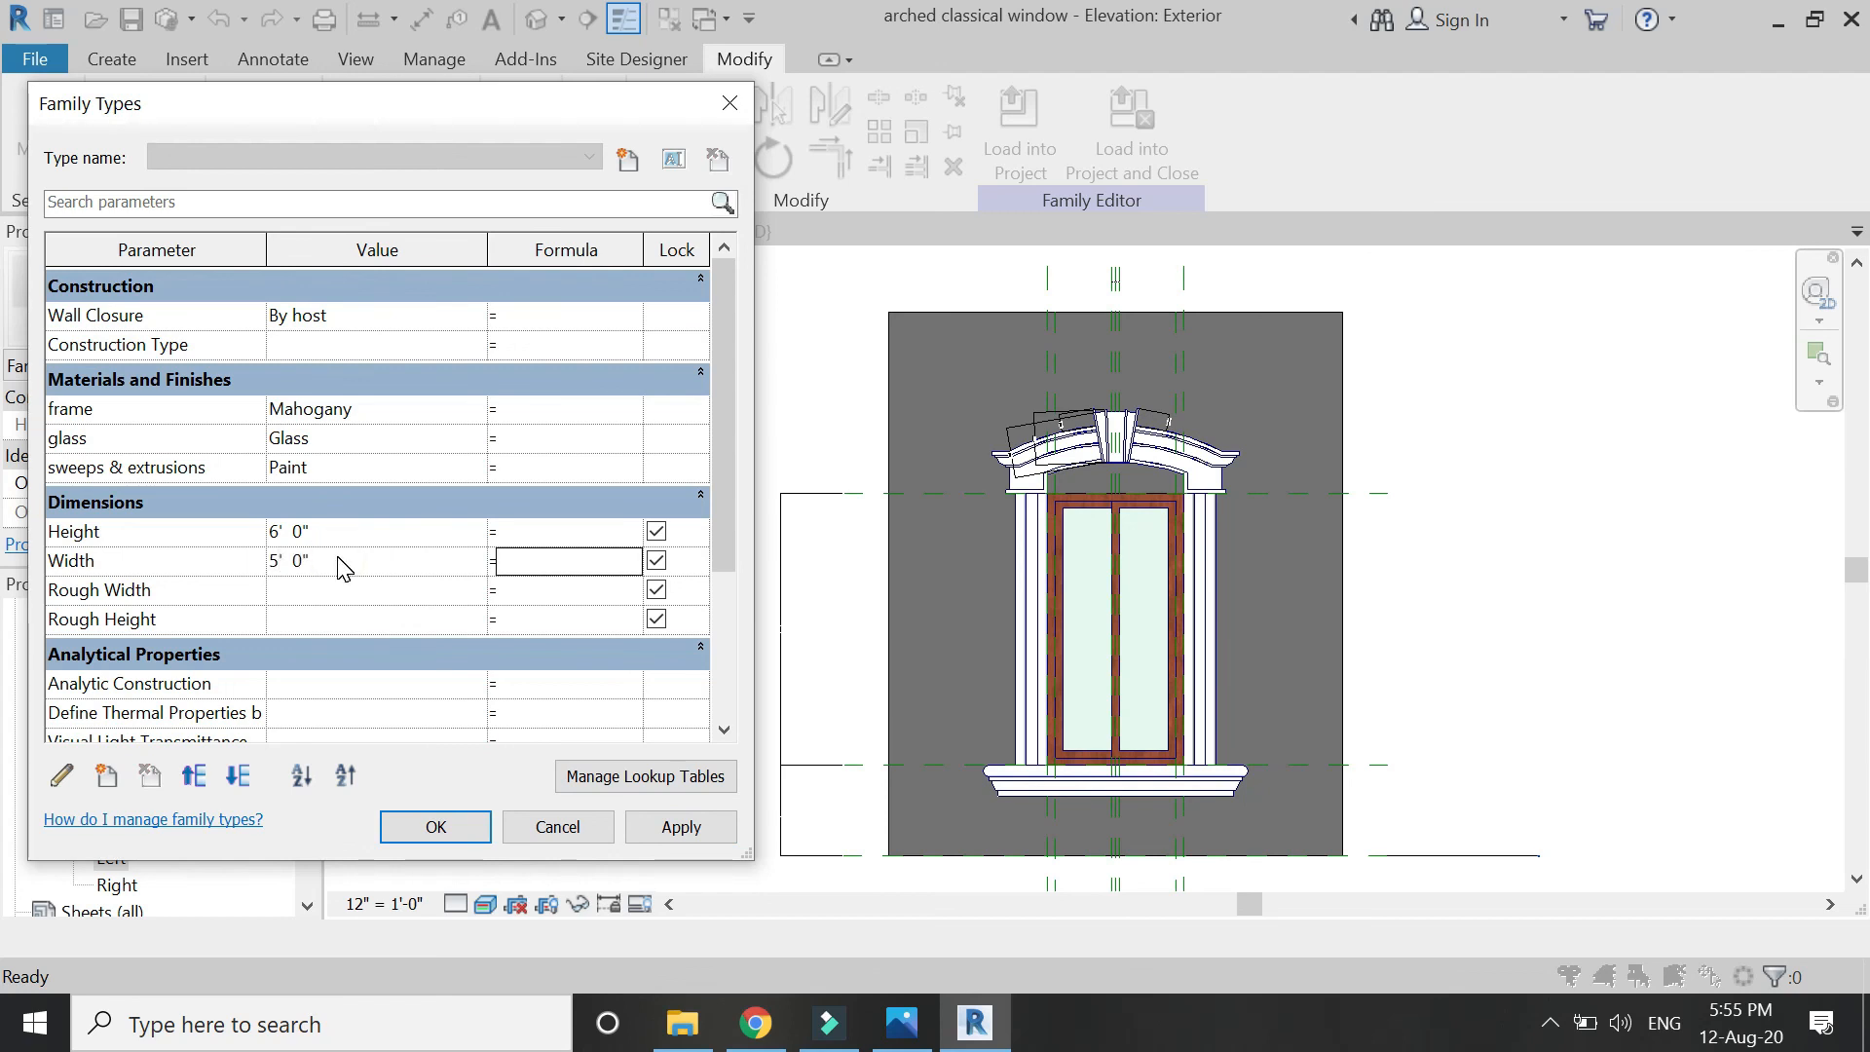
left_click(651, 828)
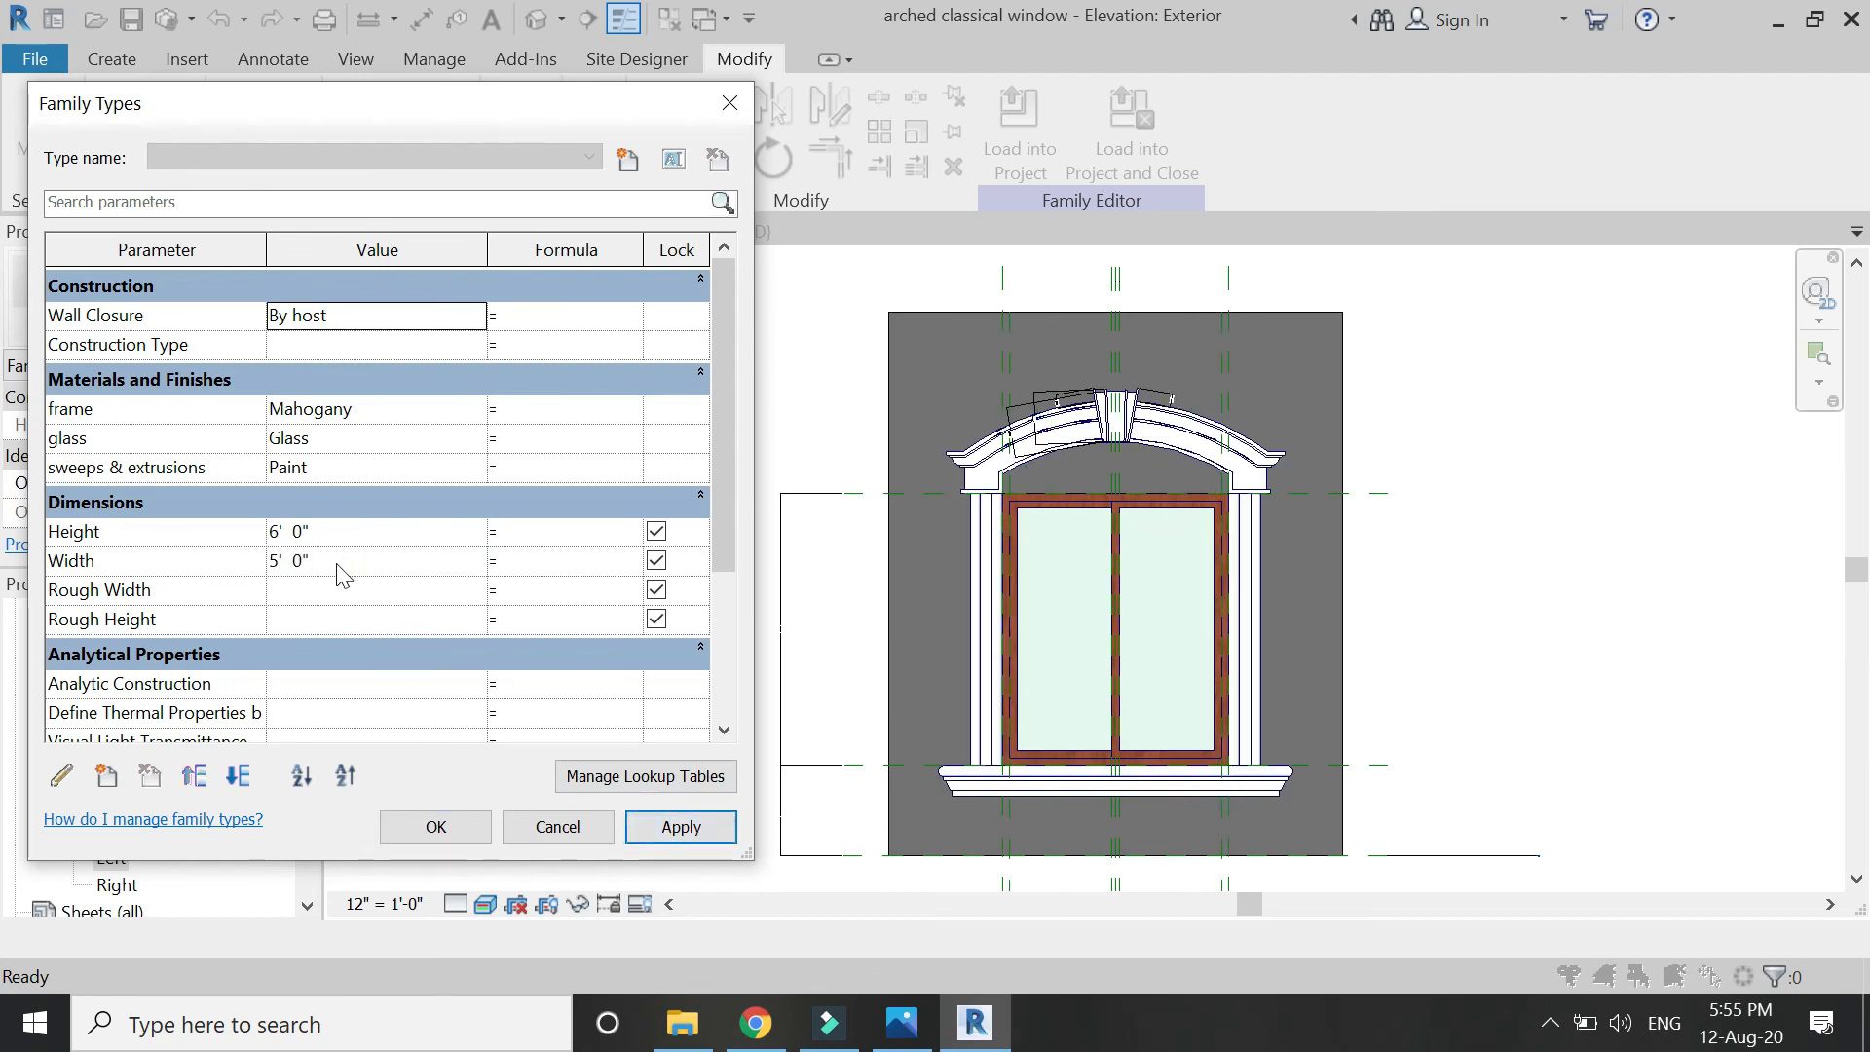
Set Default Sill Height to 3', apply it, and accept the Family Types changes.
scroll(337, 573, "down", 3)
scroll(341, 572, "down", 1)
left_click(375, 648)
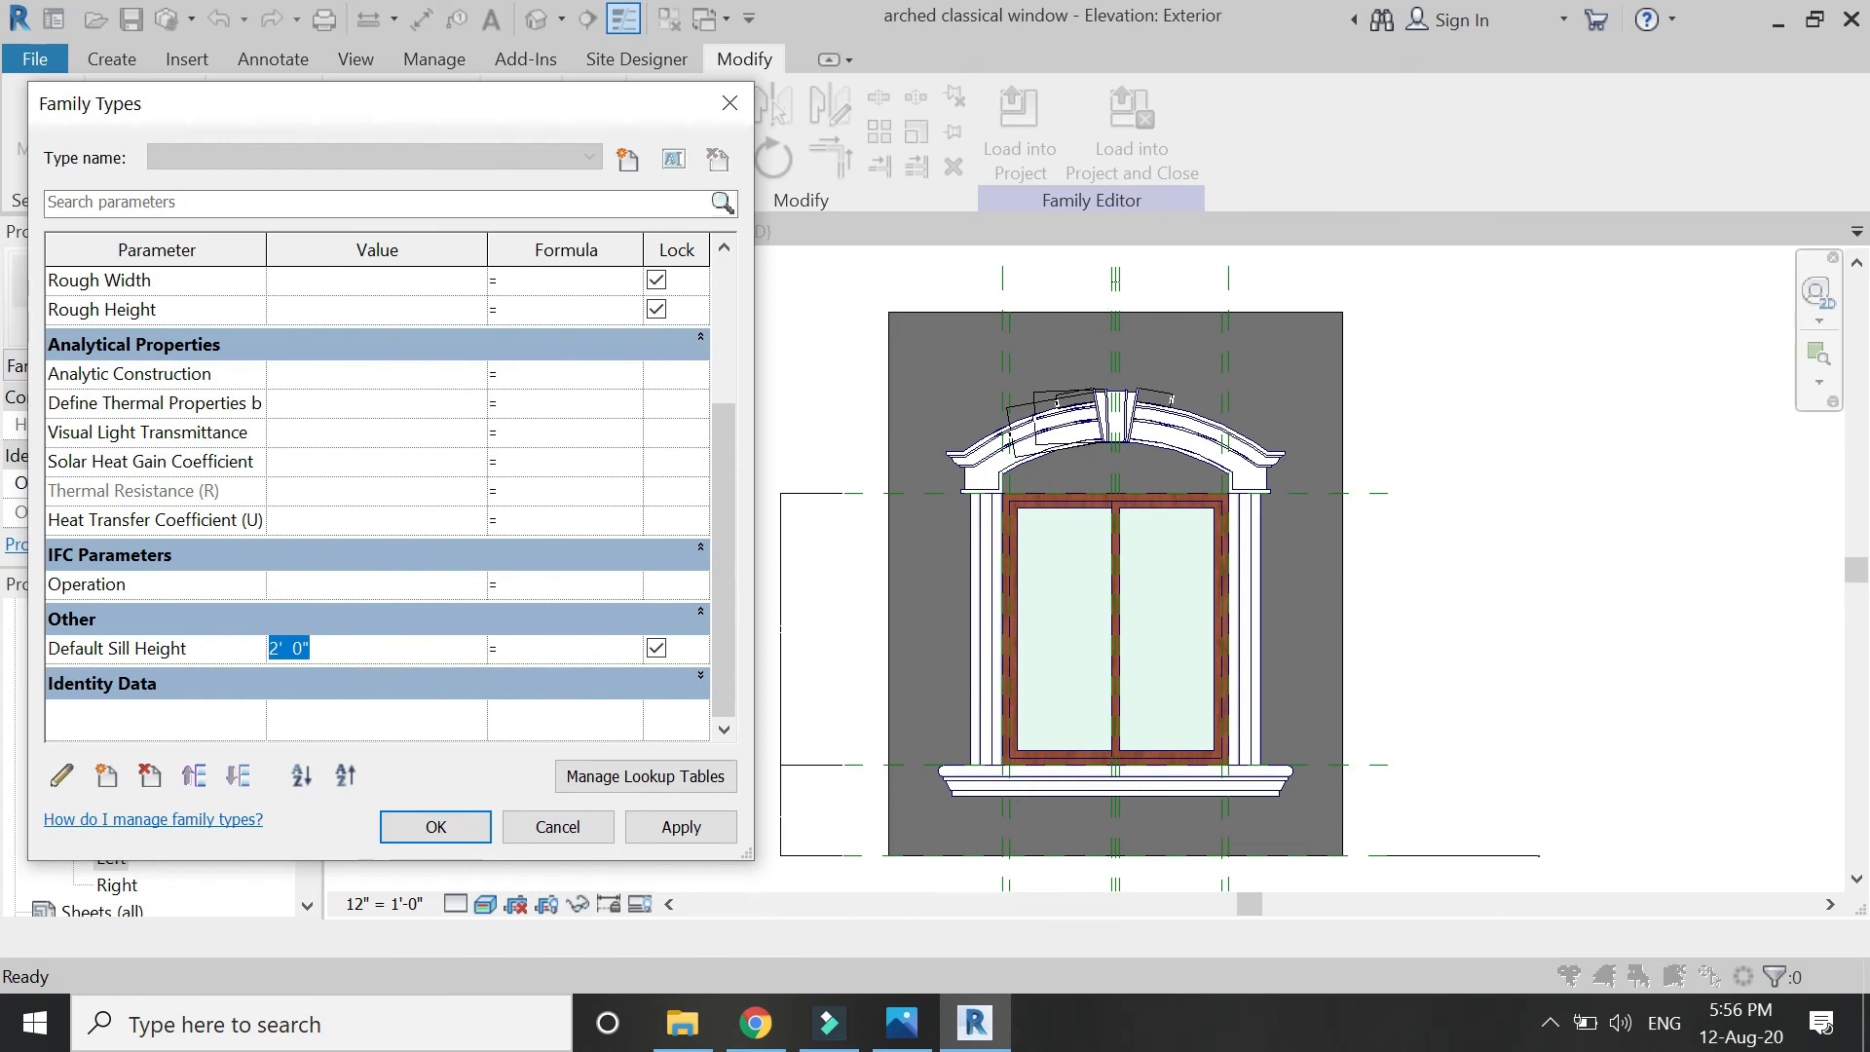
type("3'")
key("Tab")
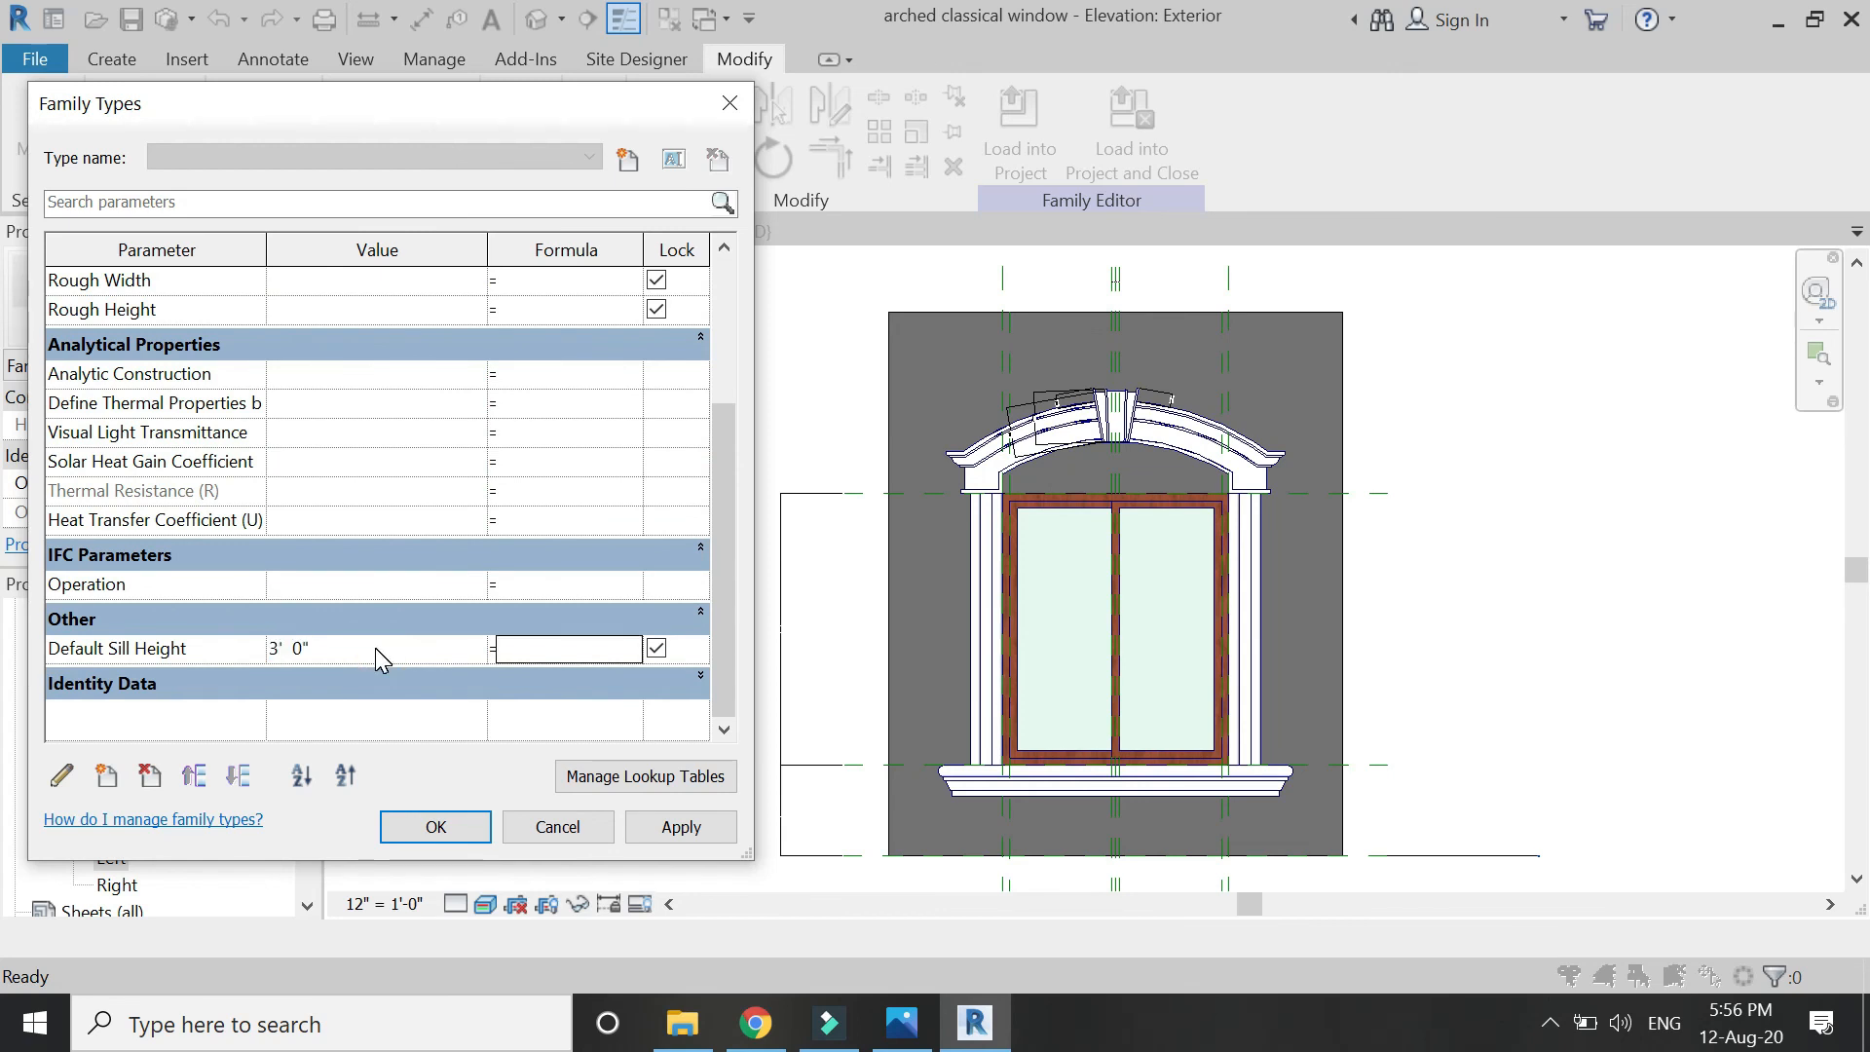
left_click(670, 827)
left_click(556, 826)
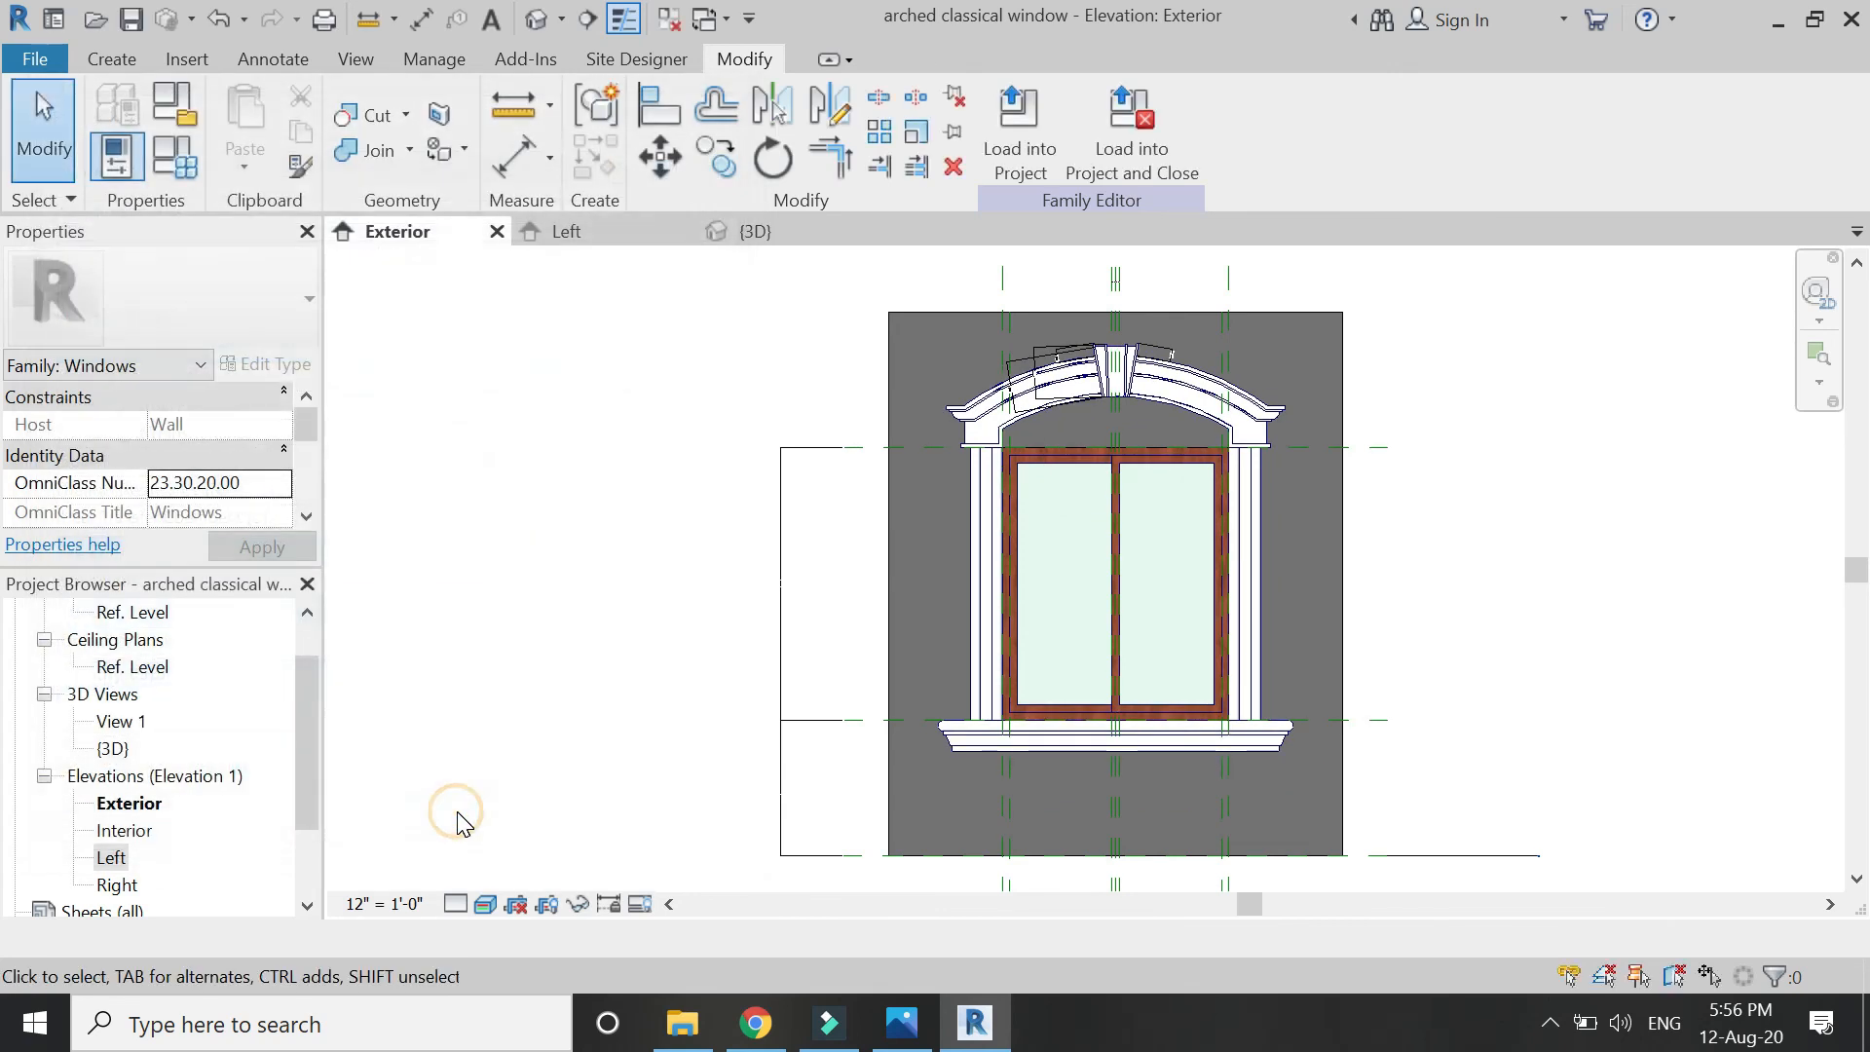